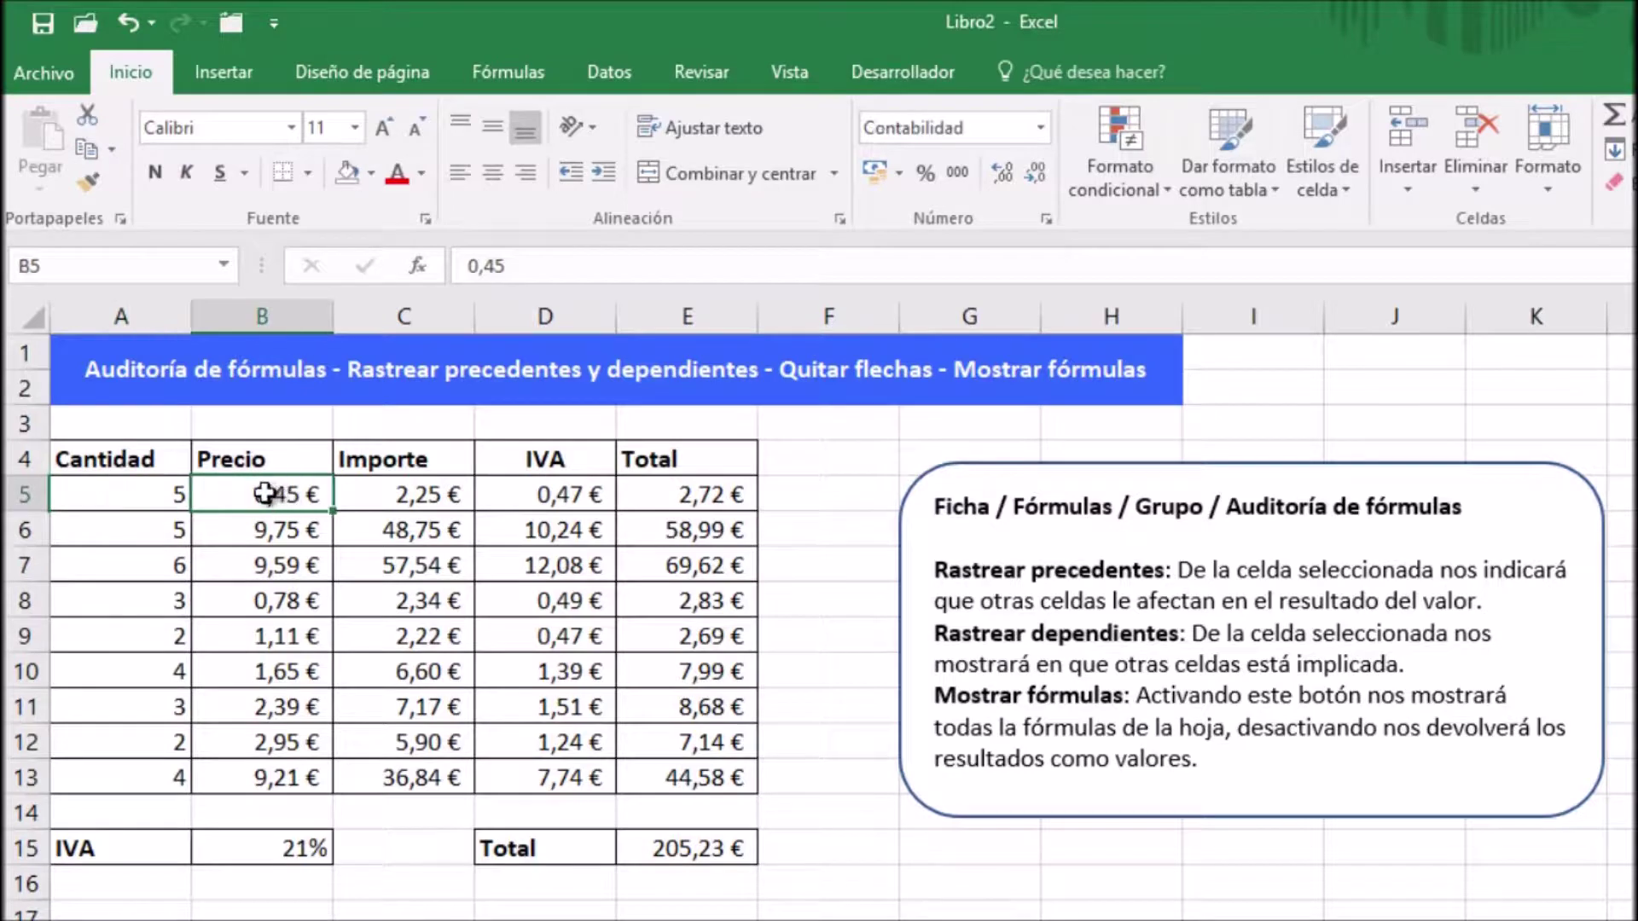
# Step: Inspect the contents of cells in row 5 and row 7, plus E6, to tell formulas from typed values
pyautogui.click(418, 497)
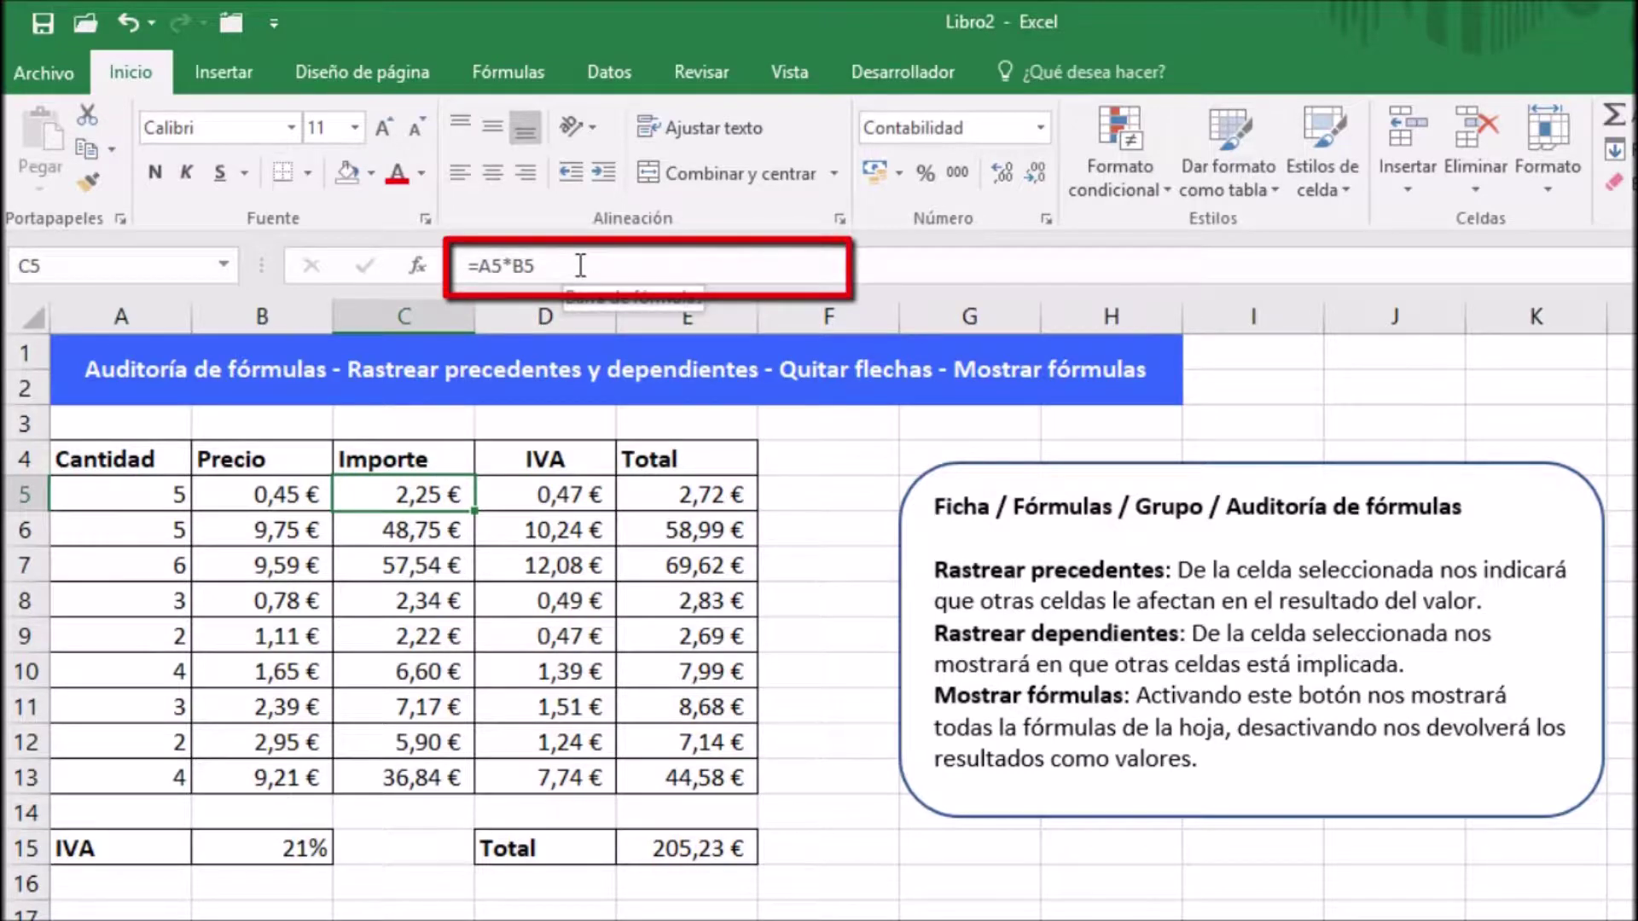
pyautogui.click(264, 498)
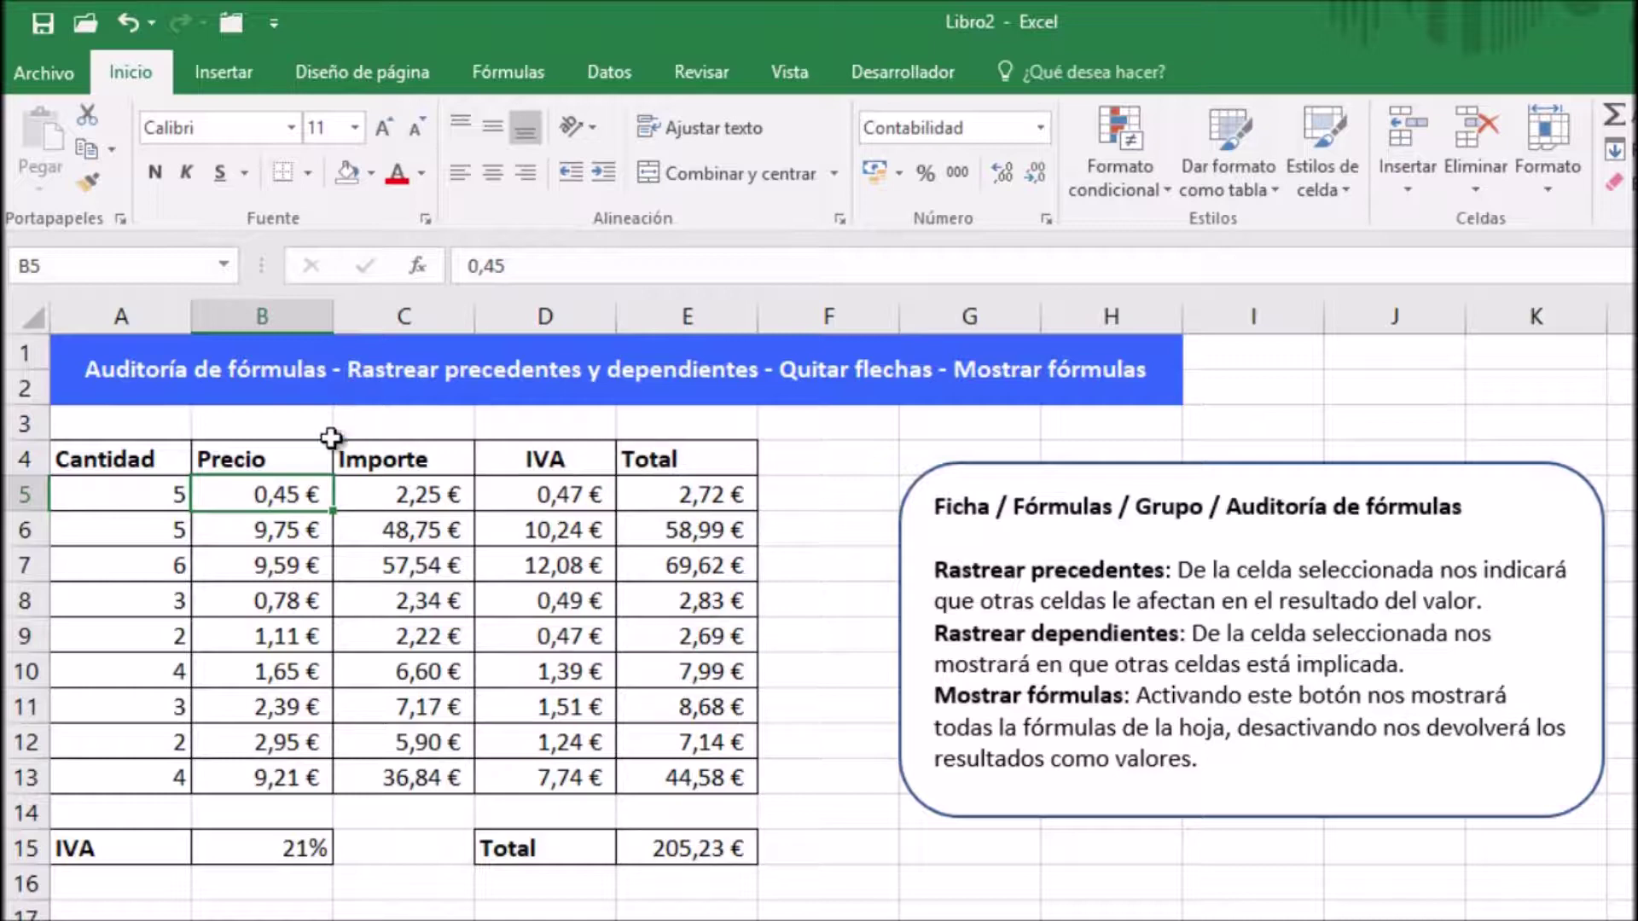
pyautogui.click(396, 501)
pyautogui.click(512, 495)
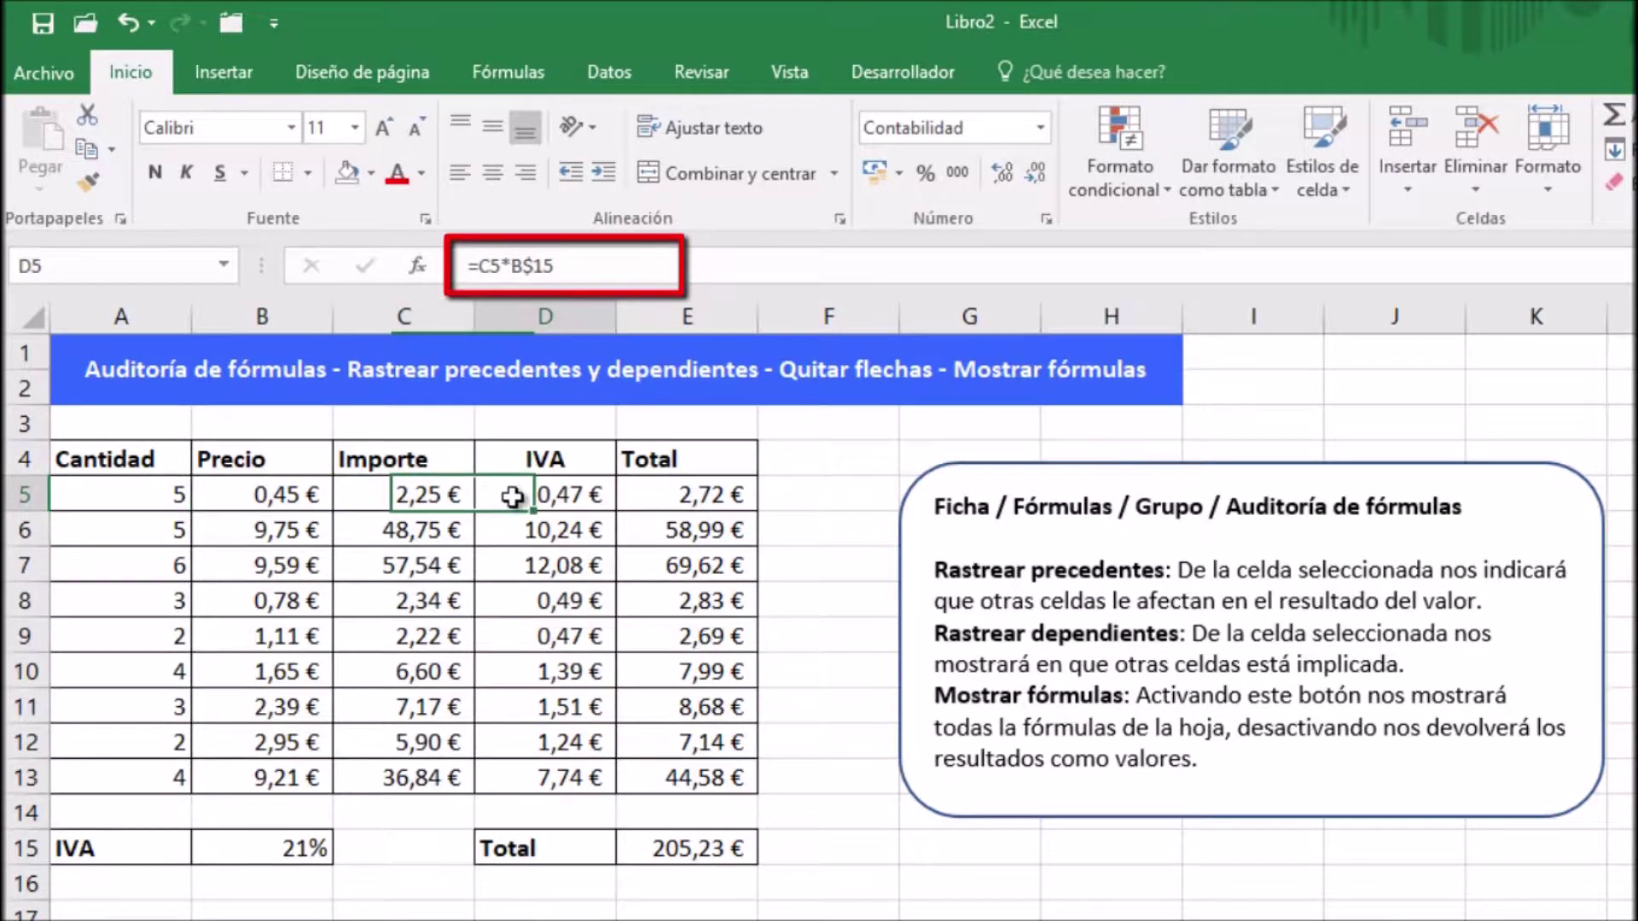
pyautogui.click(646, 501)
pyautogui.click(652, 529)
pyautogui.click(670, 559)
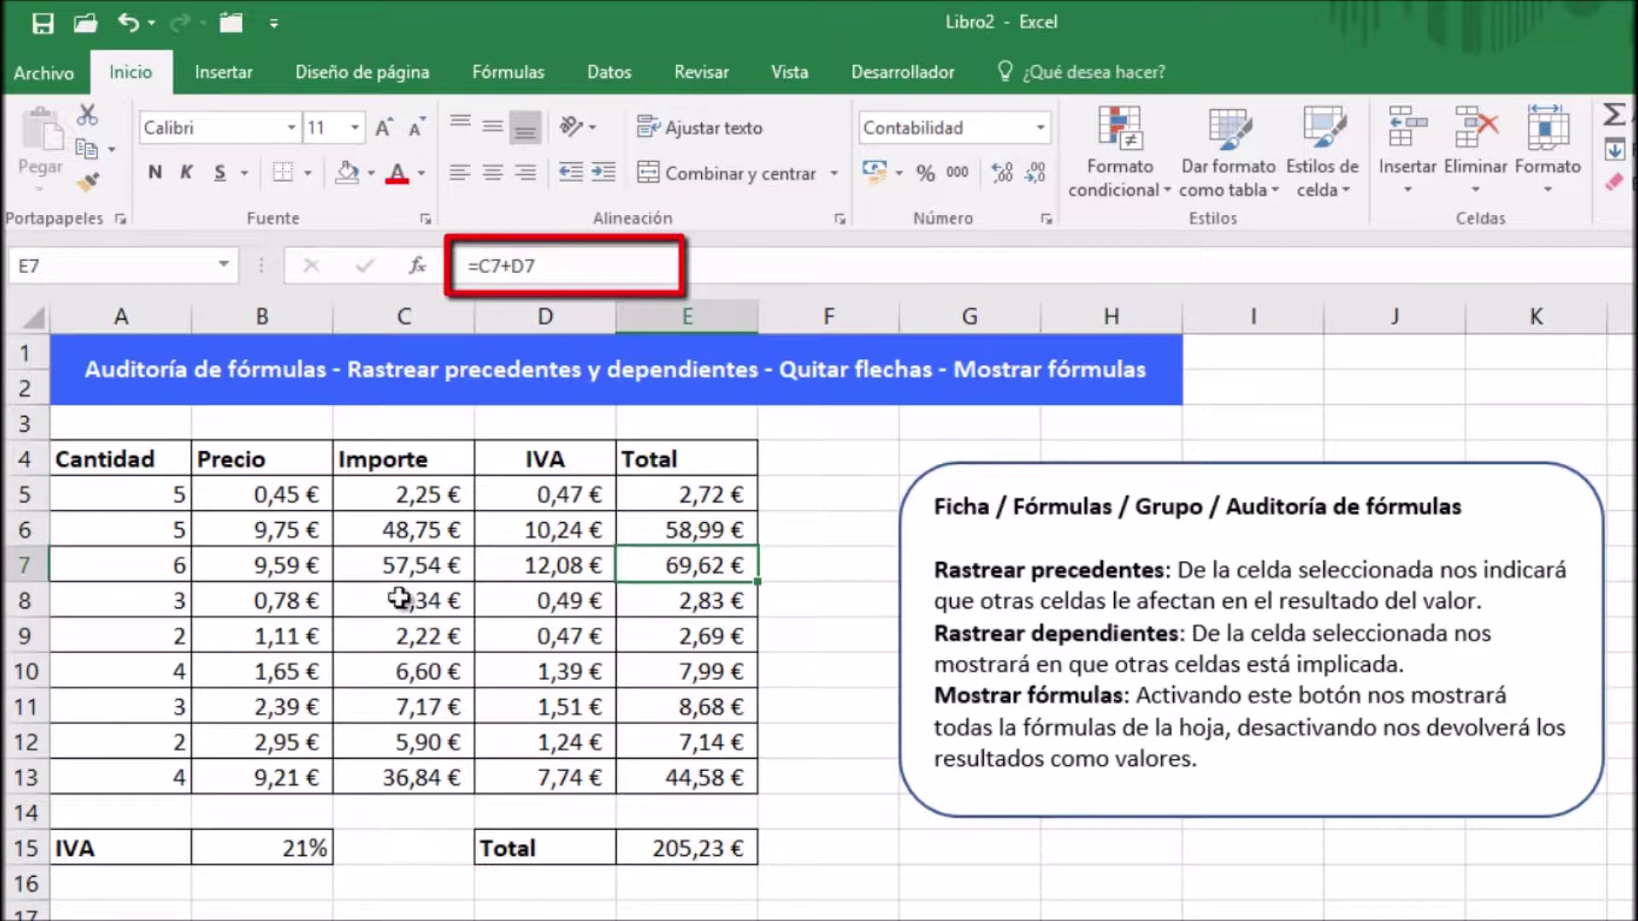
pyautogui.click(255, 566)
pyautogui.click(166, 558)
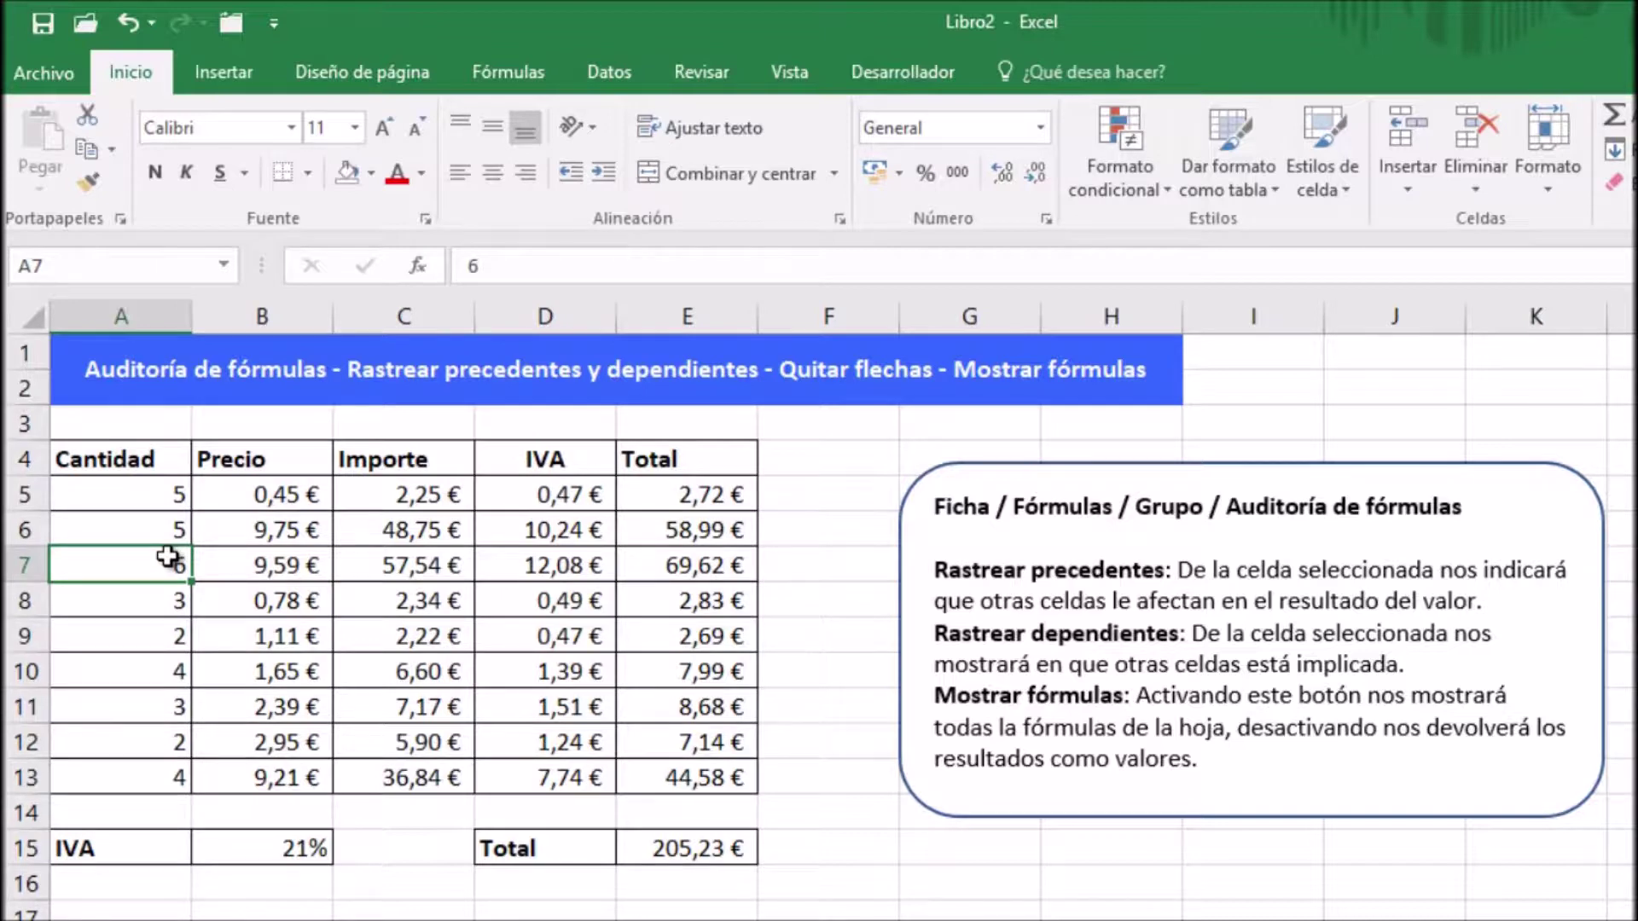
# Step: Display all formulas on the sheet in place of their results, and return to showing values
pyautogui.click(530, 74)
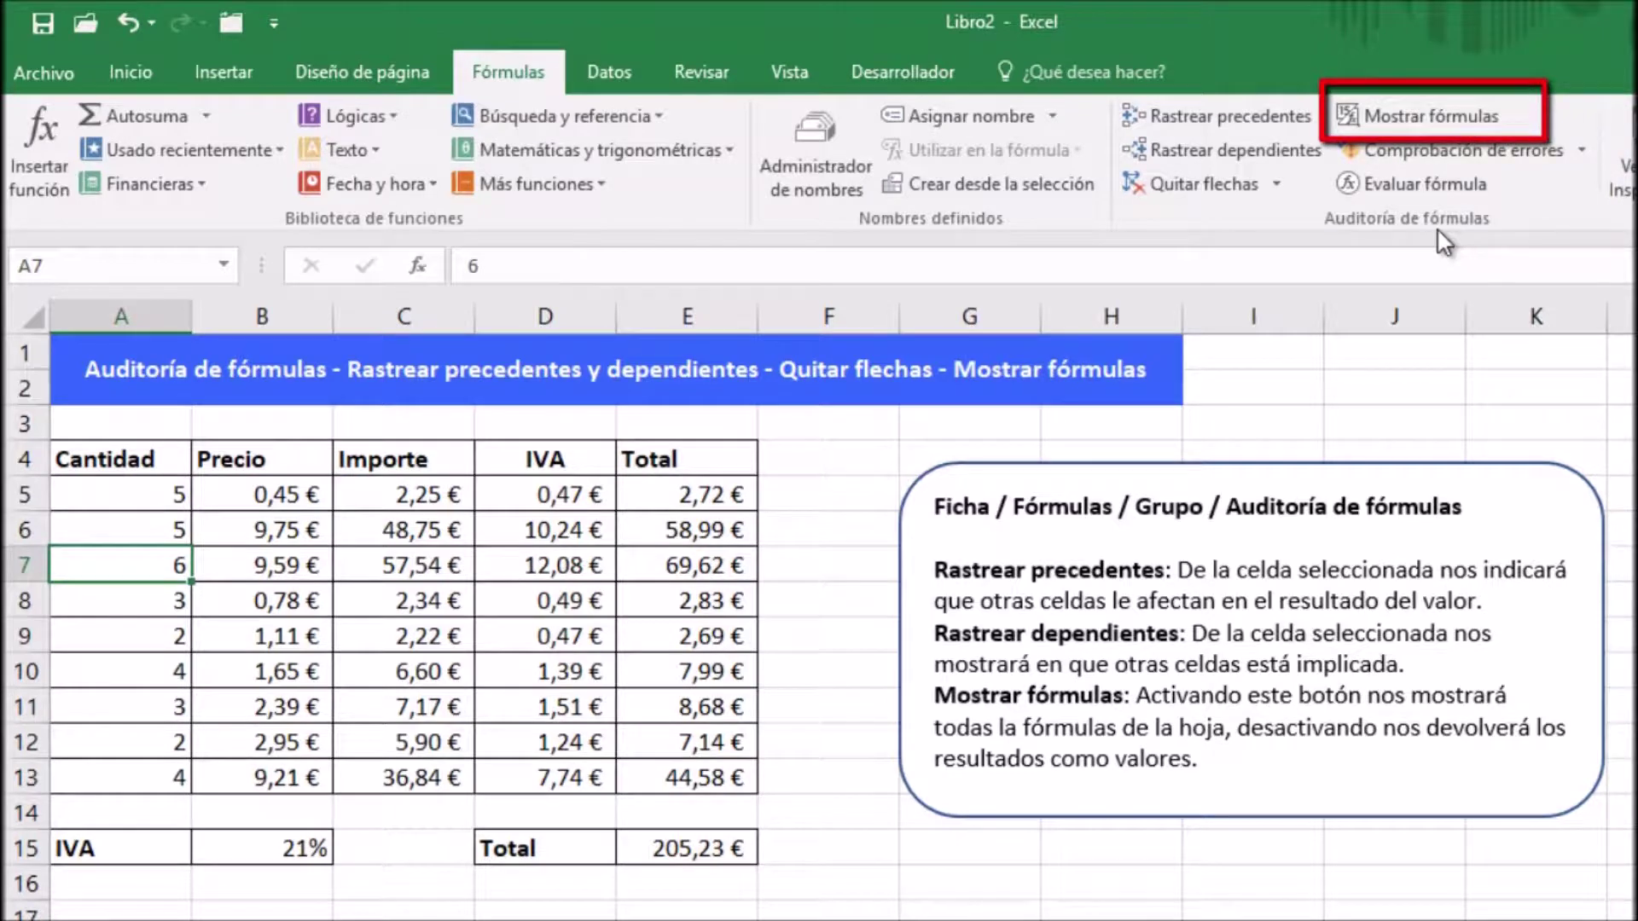
pyautogui.click(1469, 127)
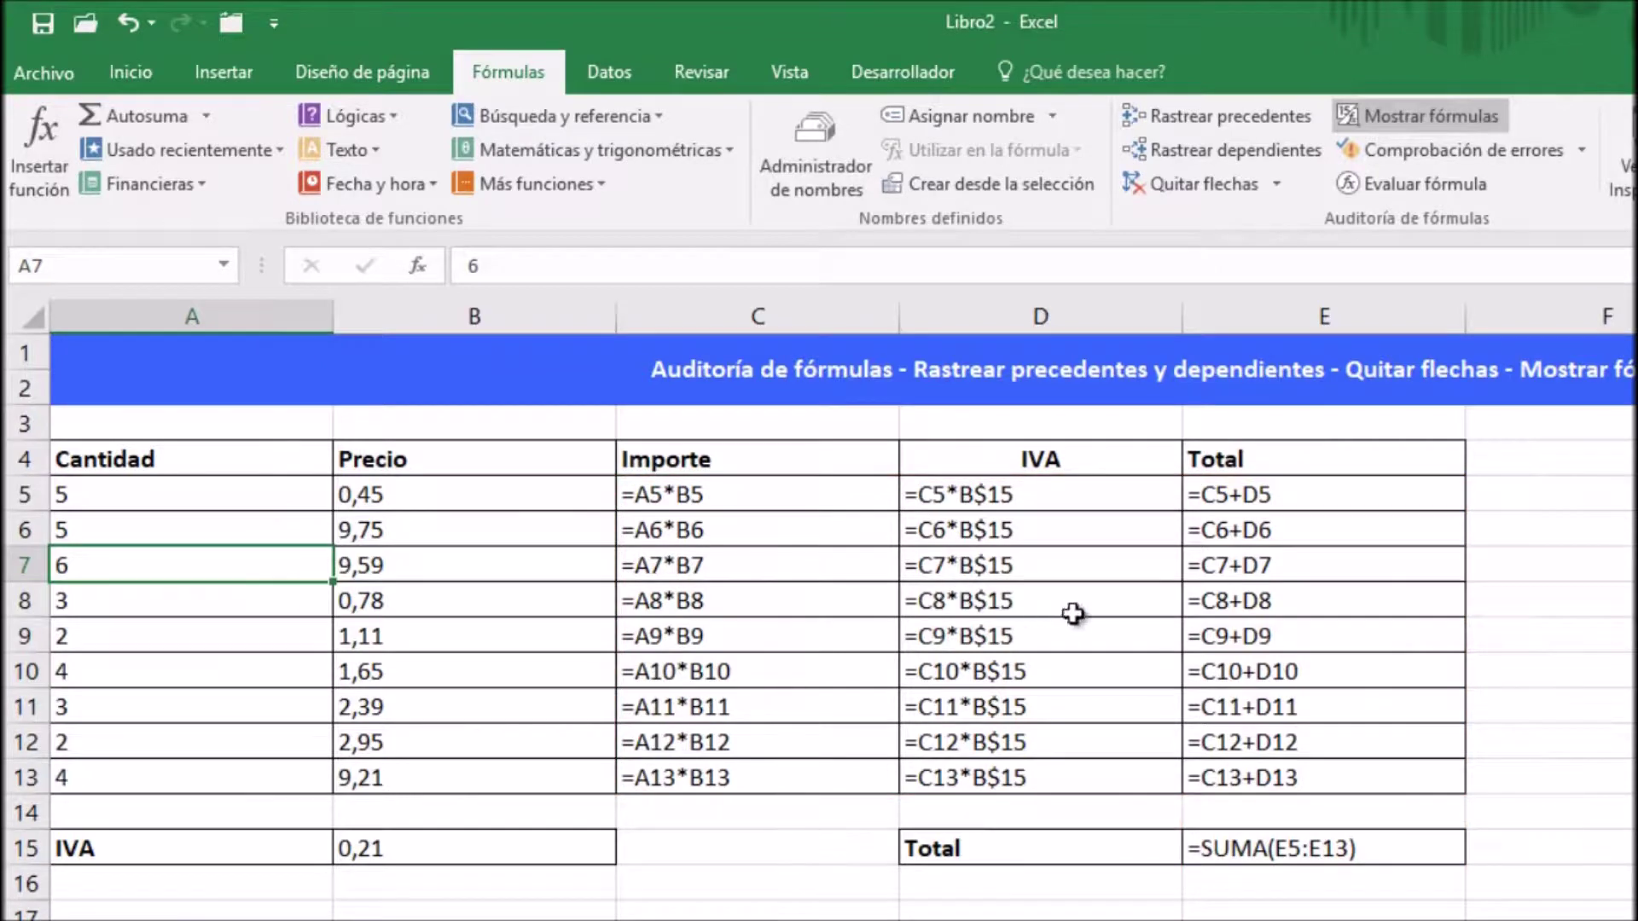
pyautogui.click(1455, 107)
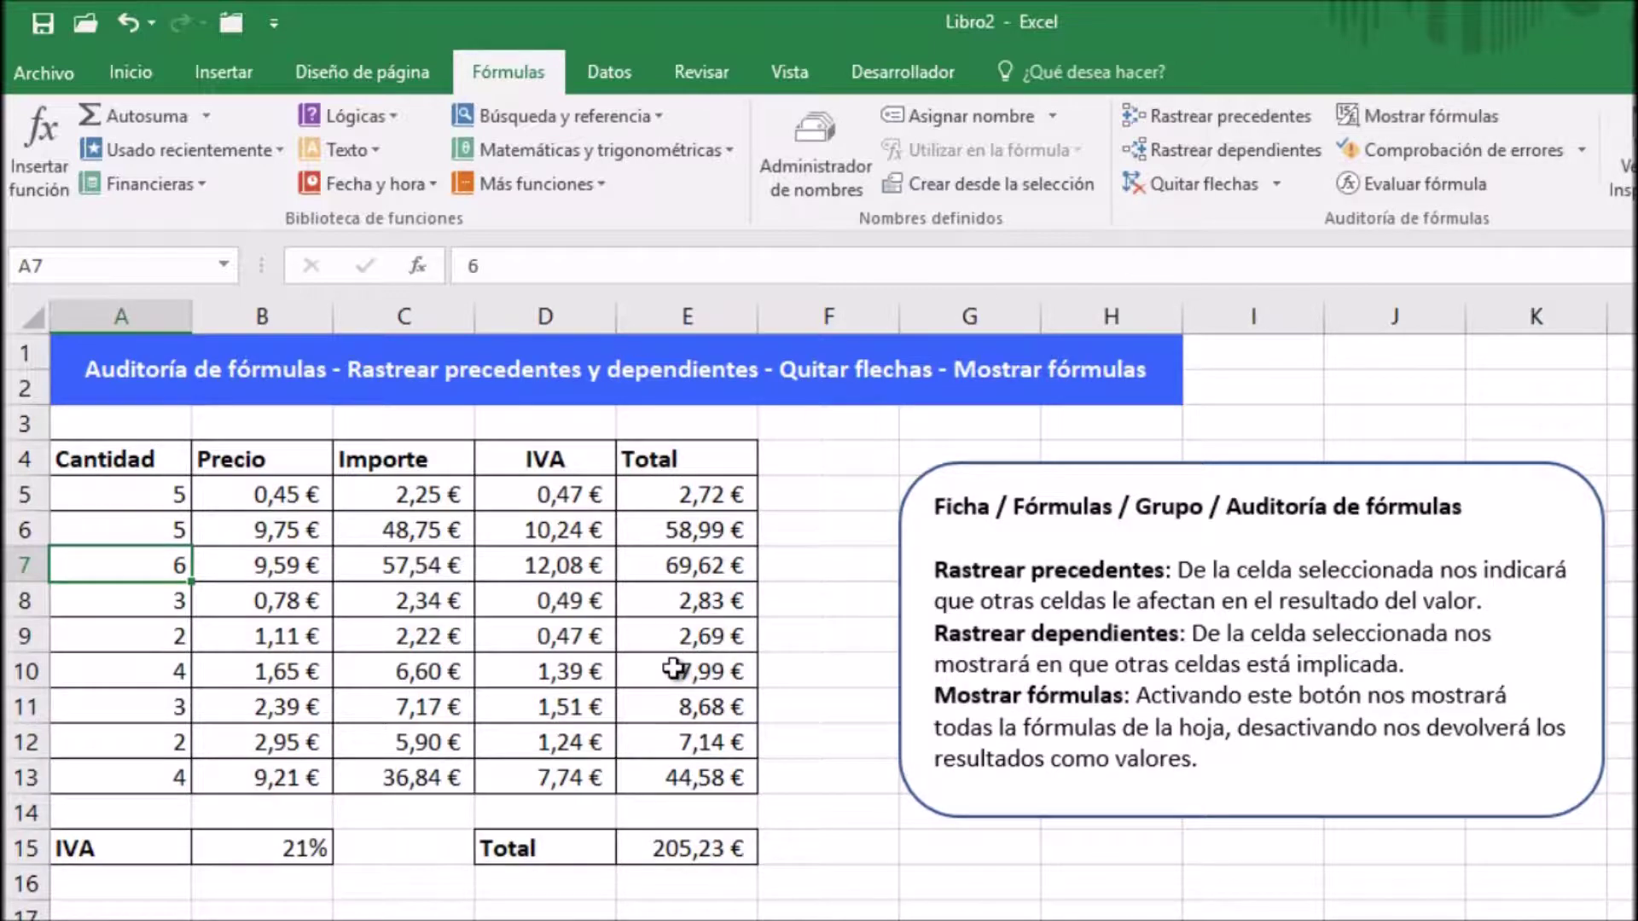
# Step: Examine which cells the formulas in C5 and D5 reference by opening each for editing and leaving it unchanged
pyautogui.click(399, 496)
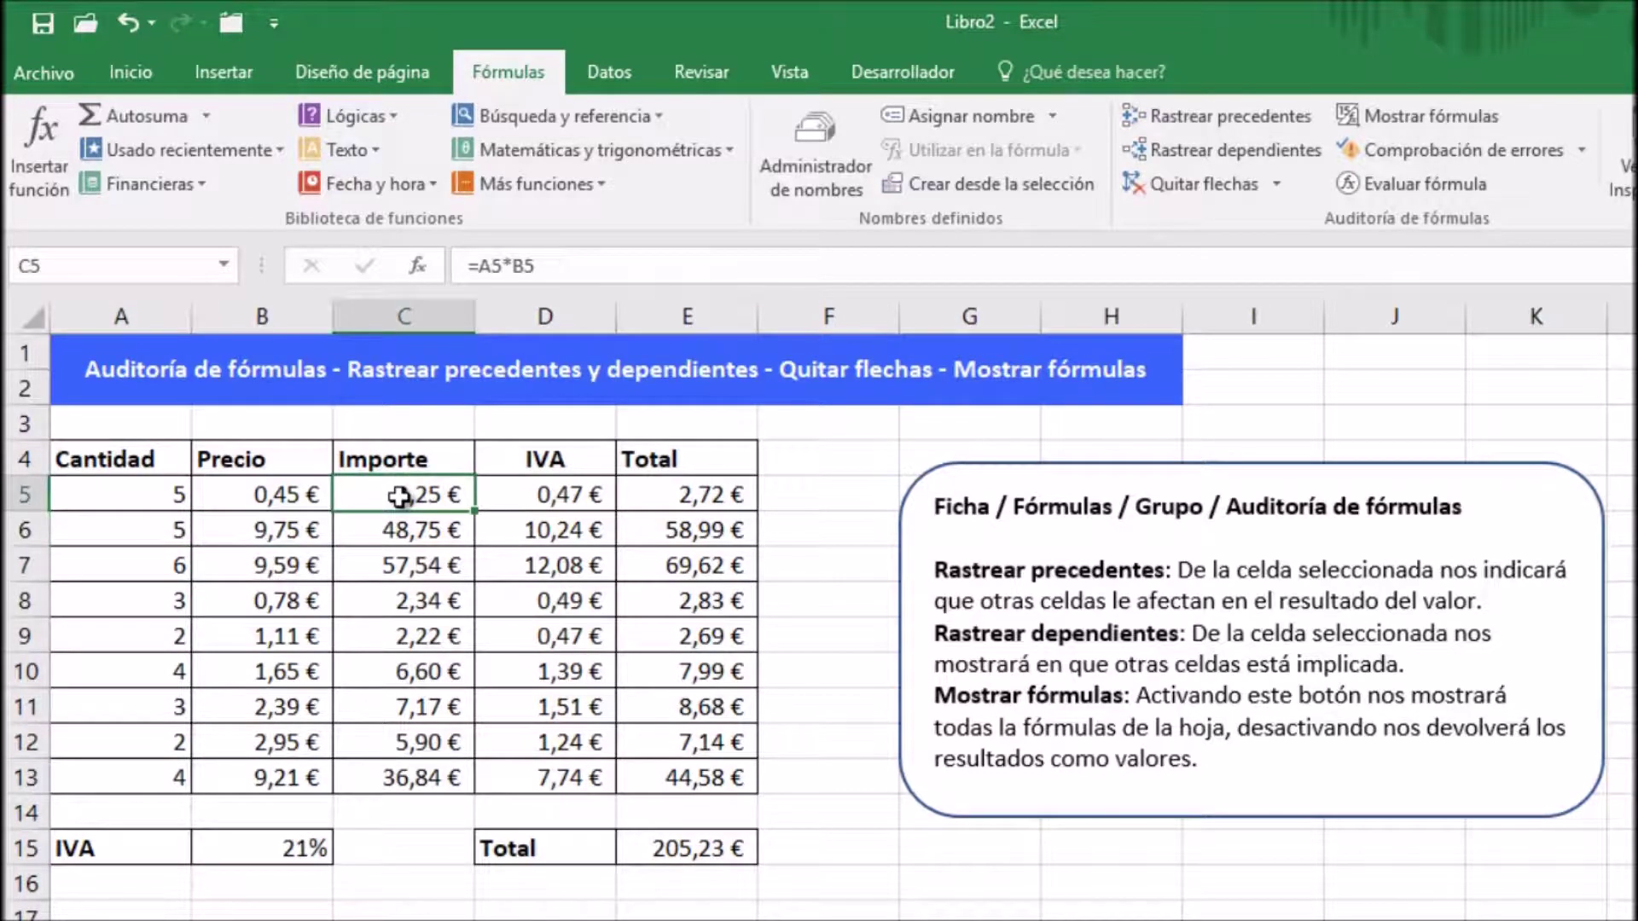
pyautogui.doubleClick(452, 495)
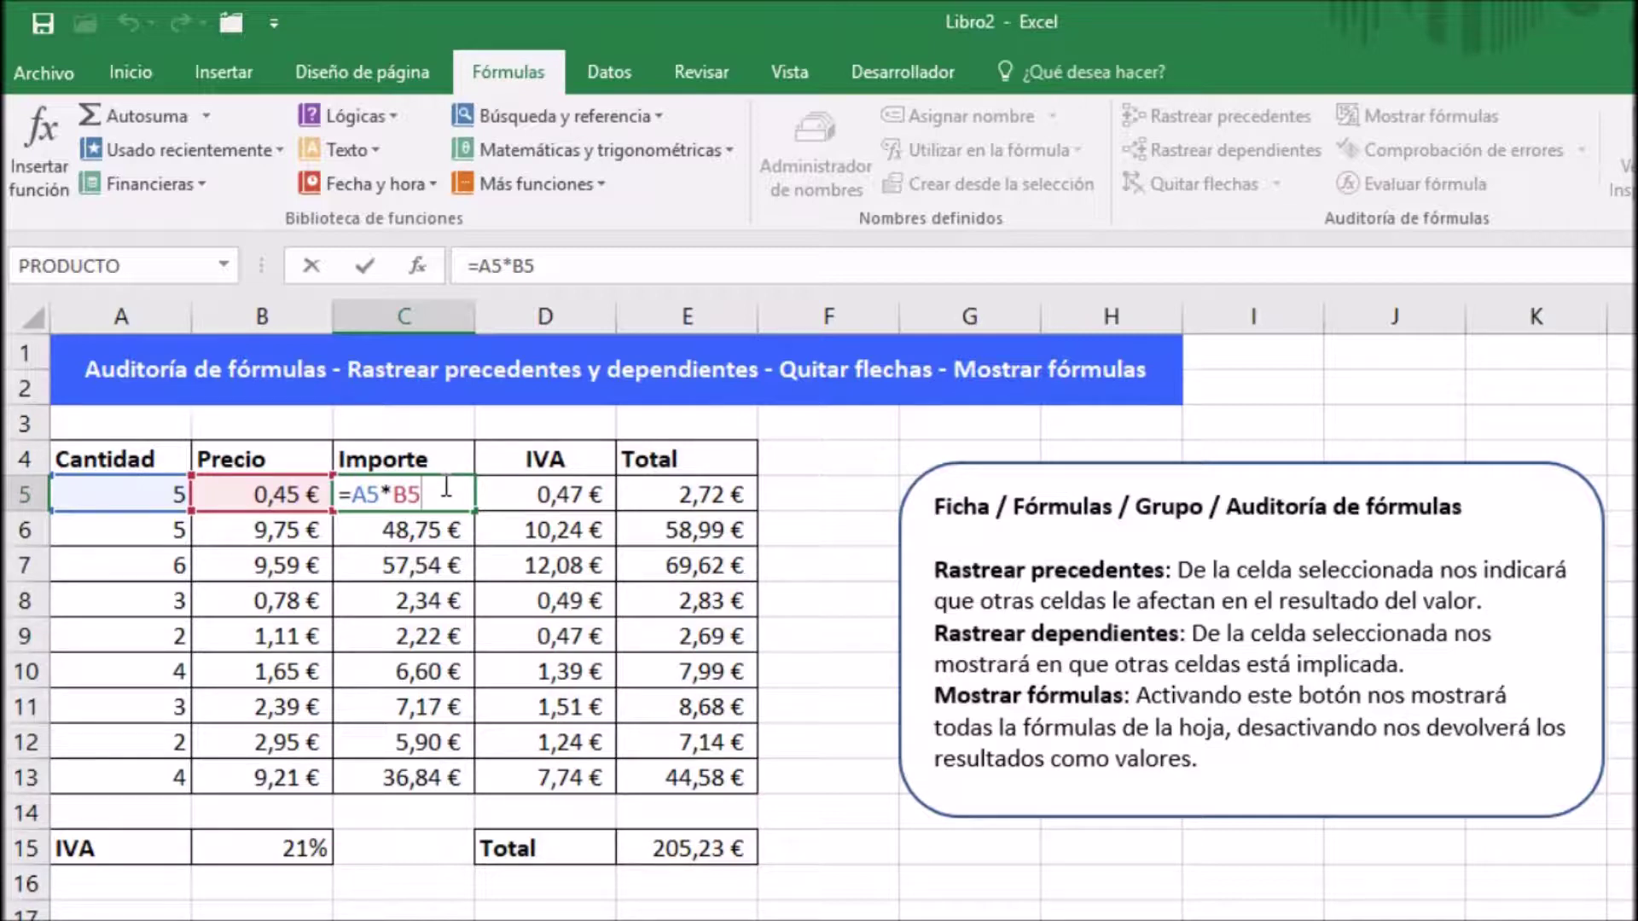
pyautogui.hotkey('ctrl', 'Return')
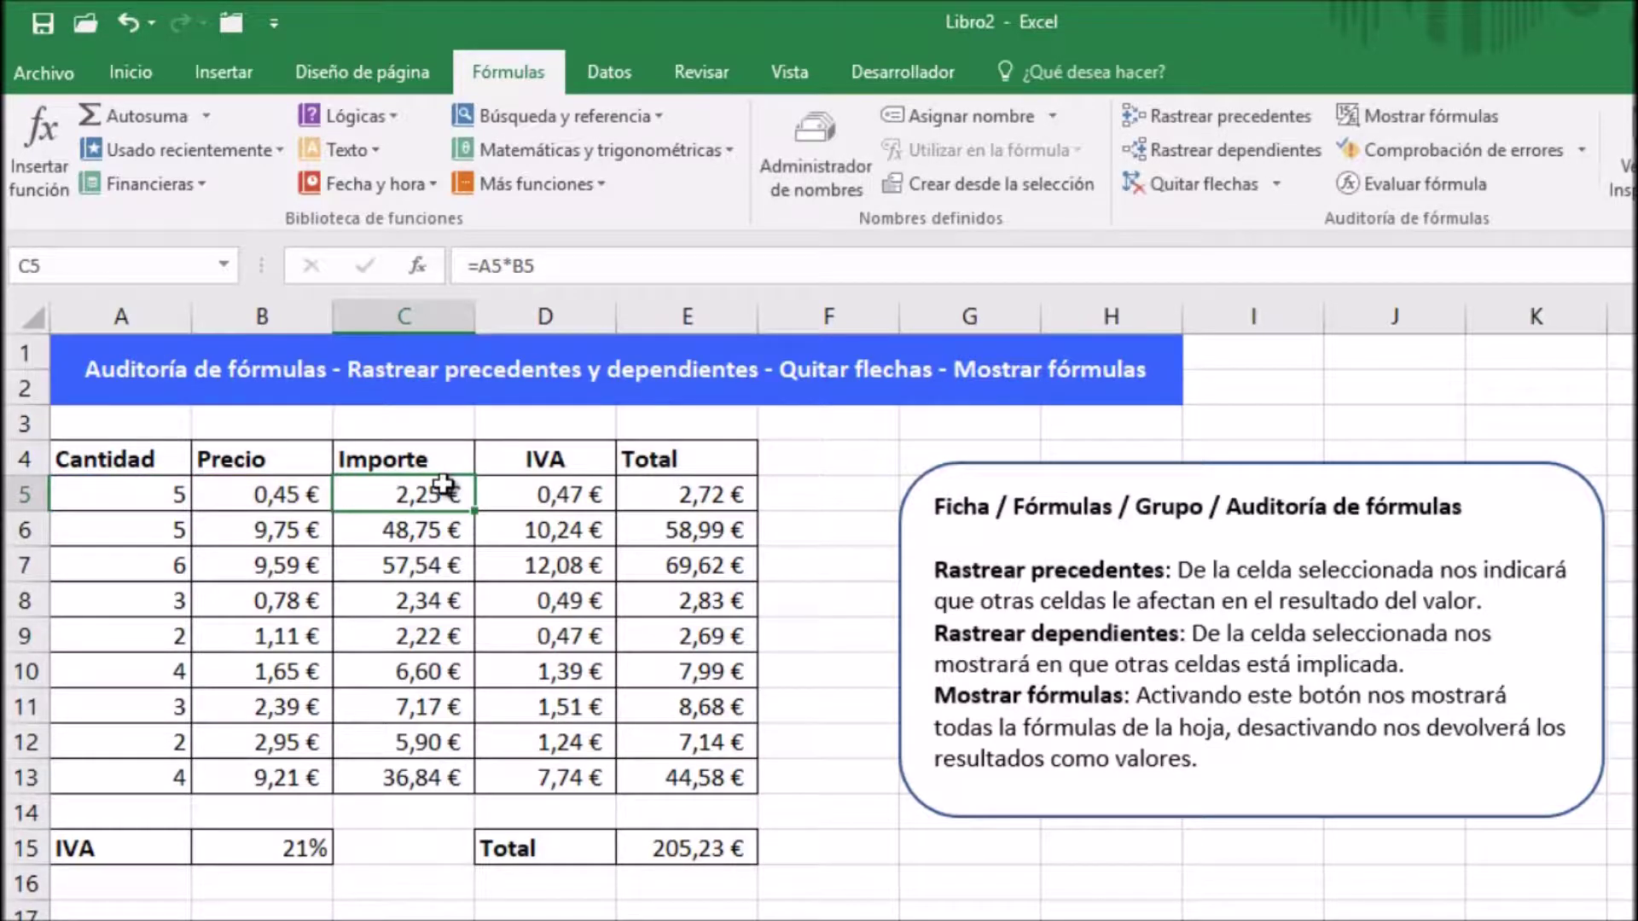
pyautogui.doubleClick(572, 499)
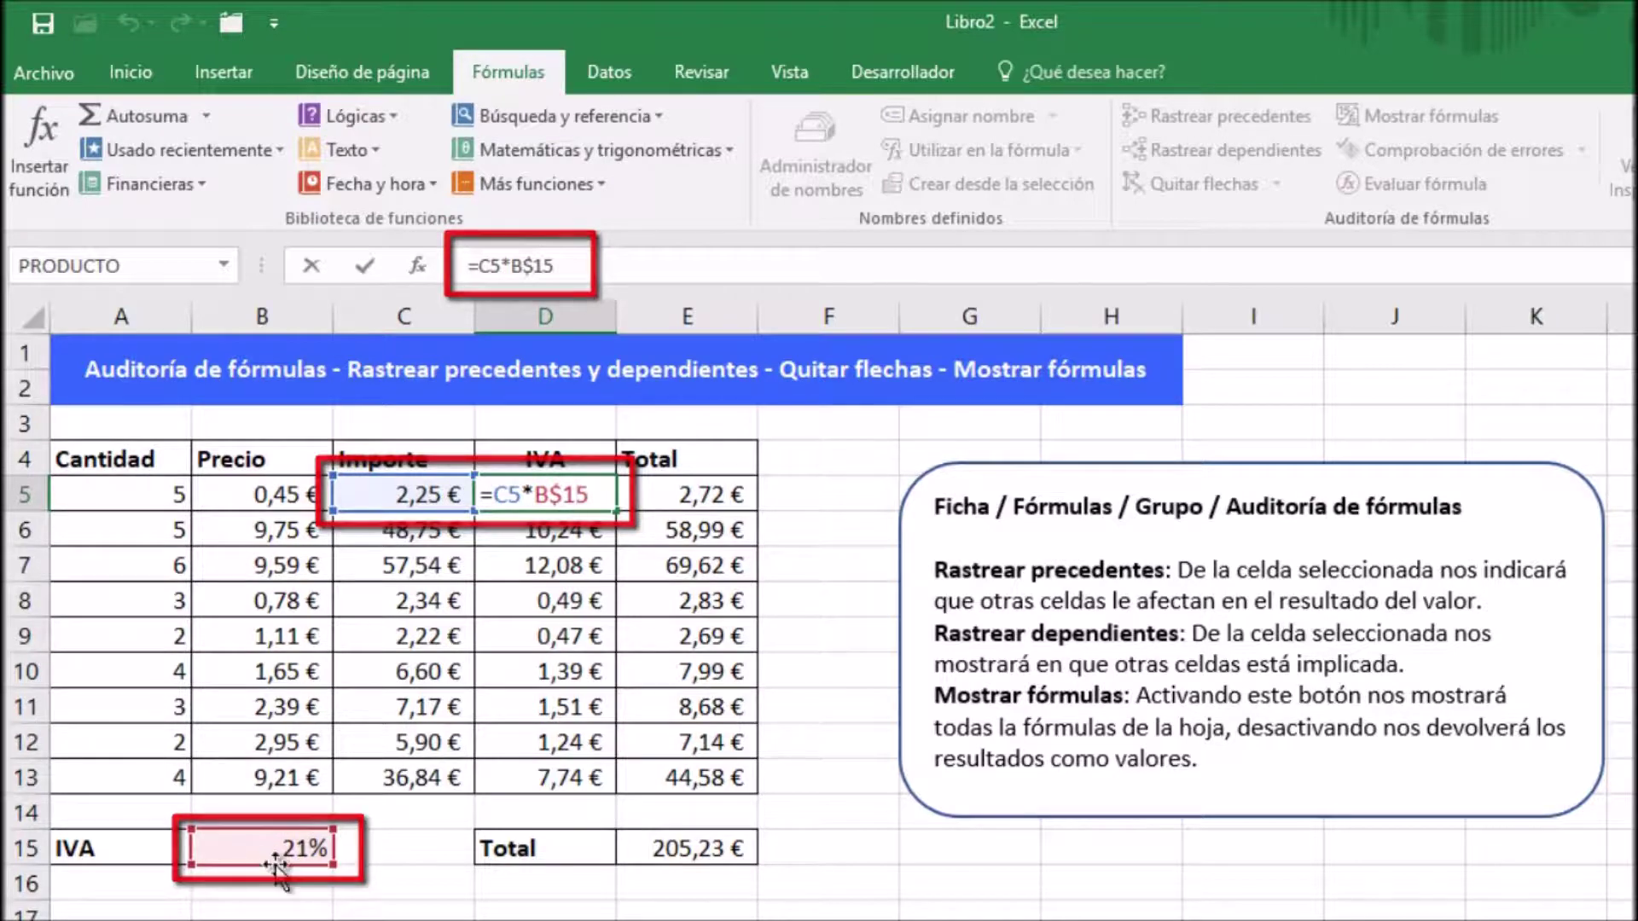
pyautogui.hotkey('ctrl', 'Return')
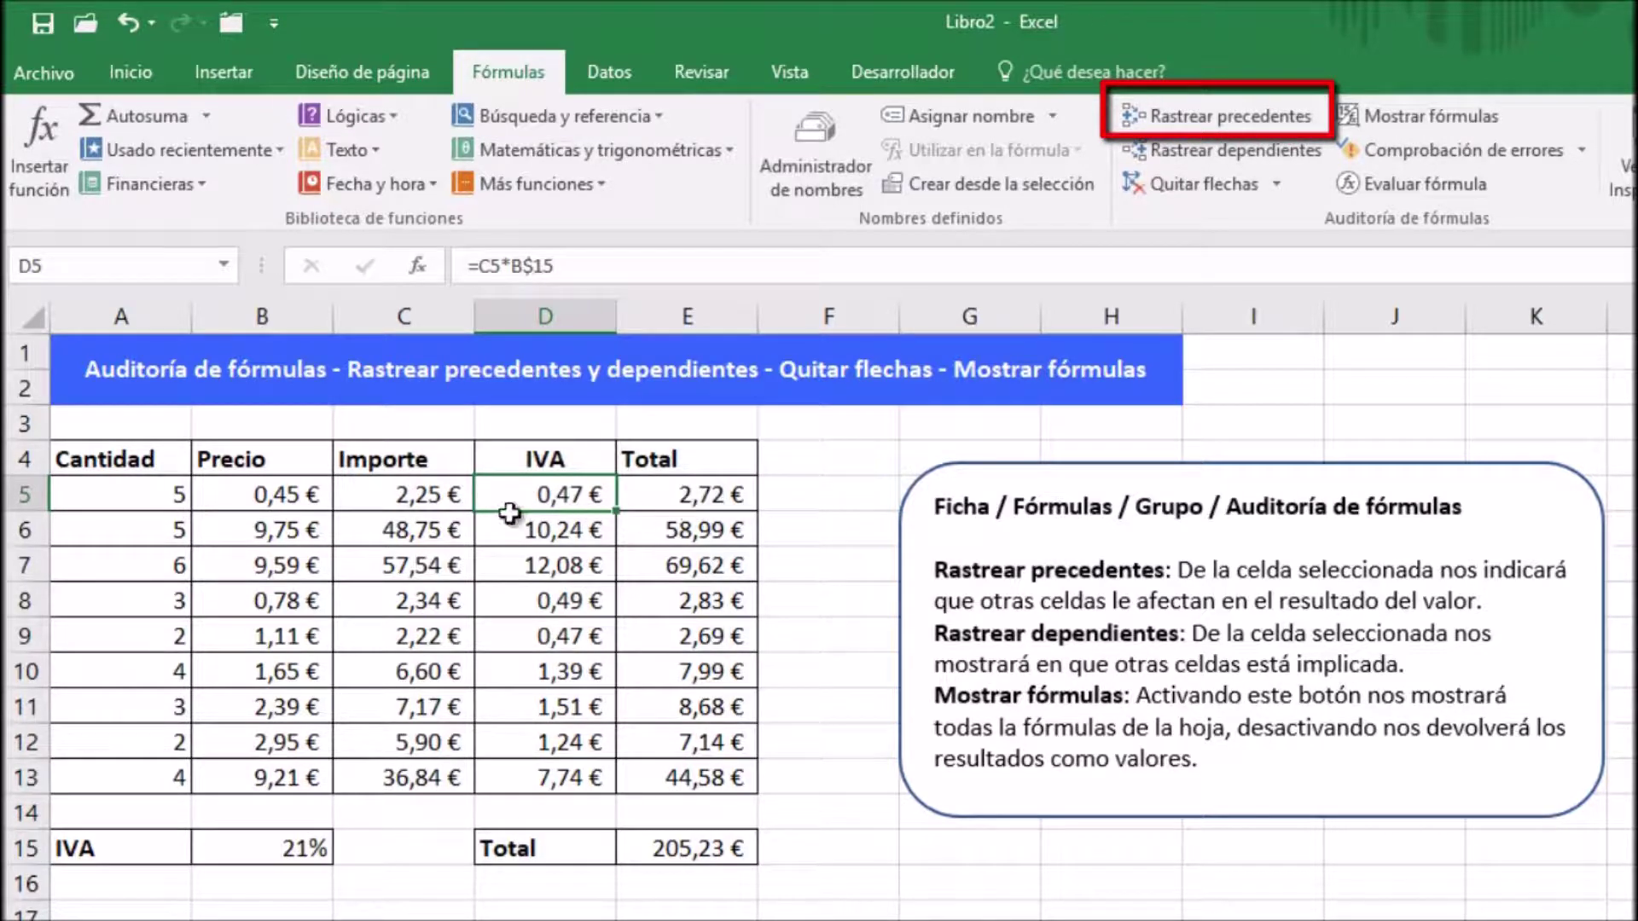
# Step: Trace the precedents of the Importe cell C5 and clear the tracer arrows
pyautogui.click(424, 490)
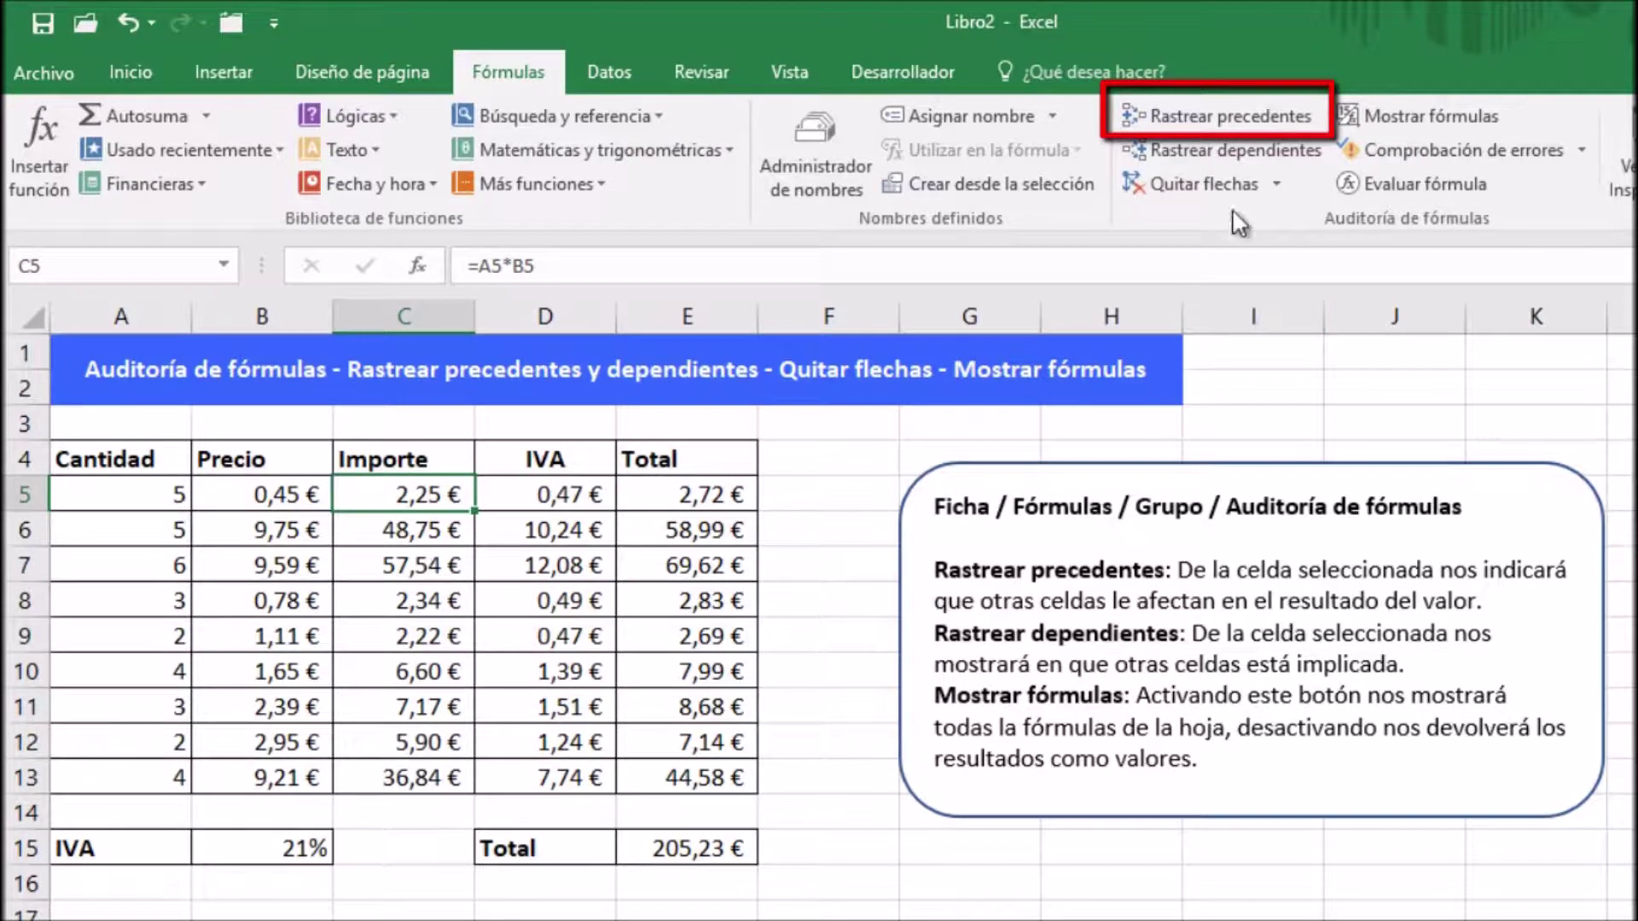
pyautogui.click(1238, 119)
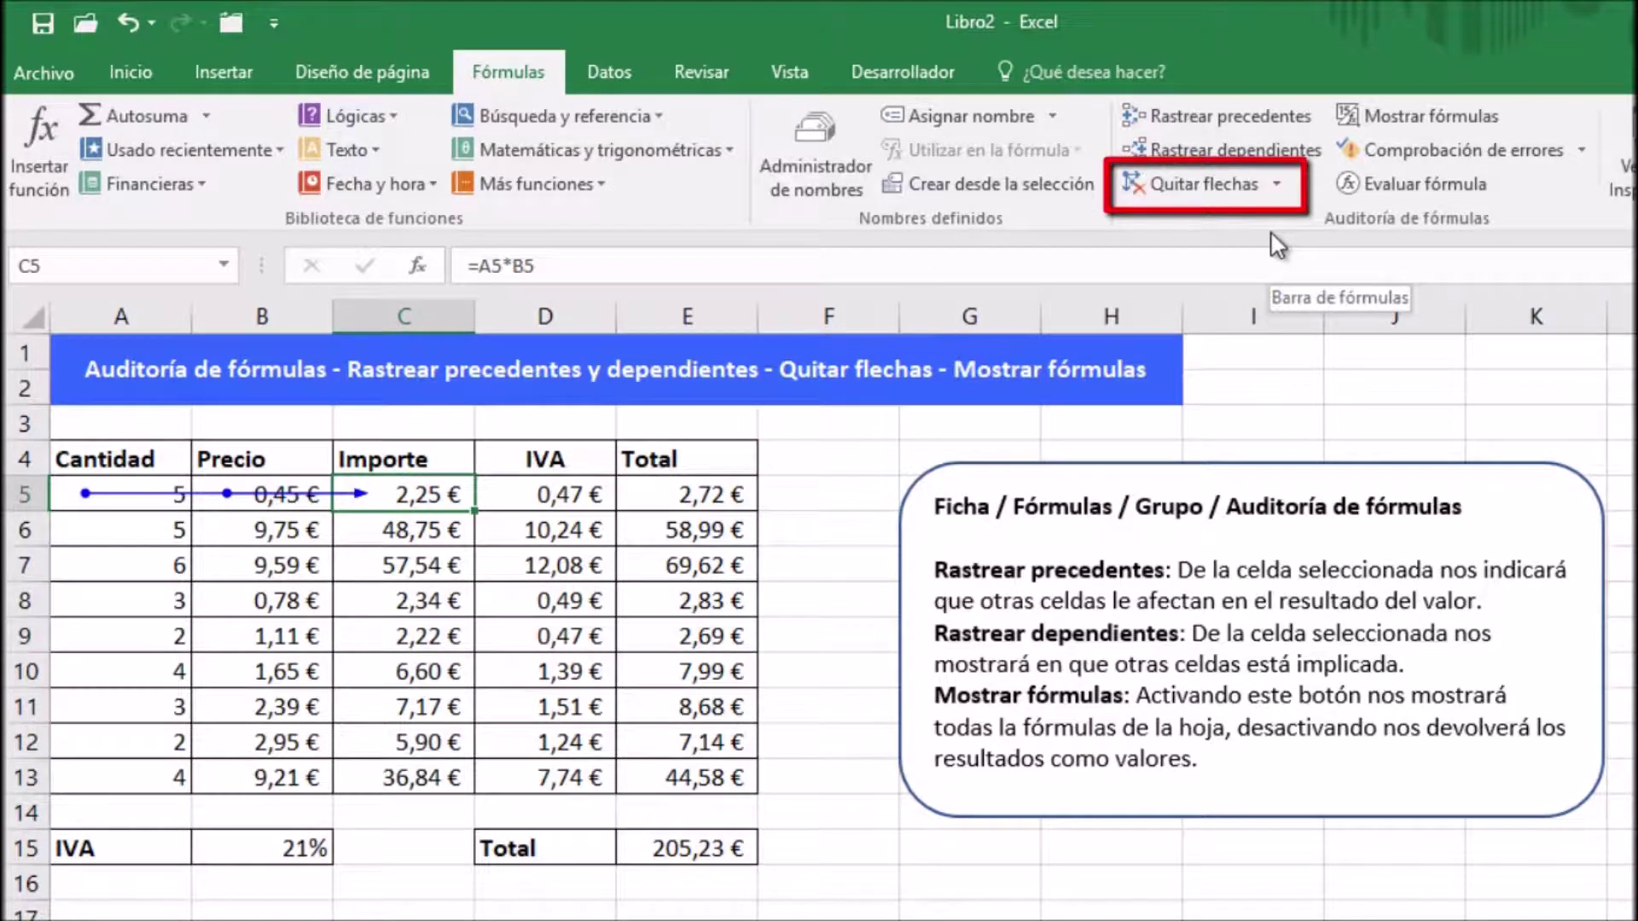
pyautogui.click(1179, 183)
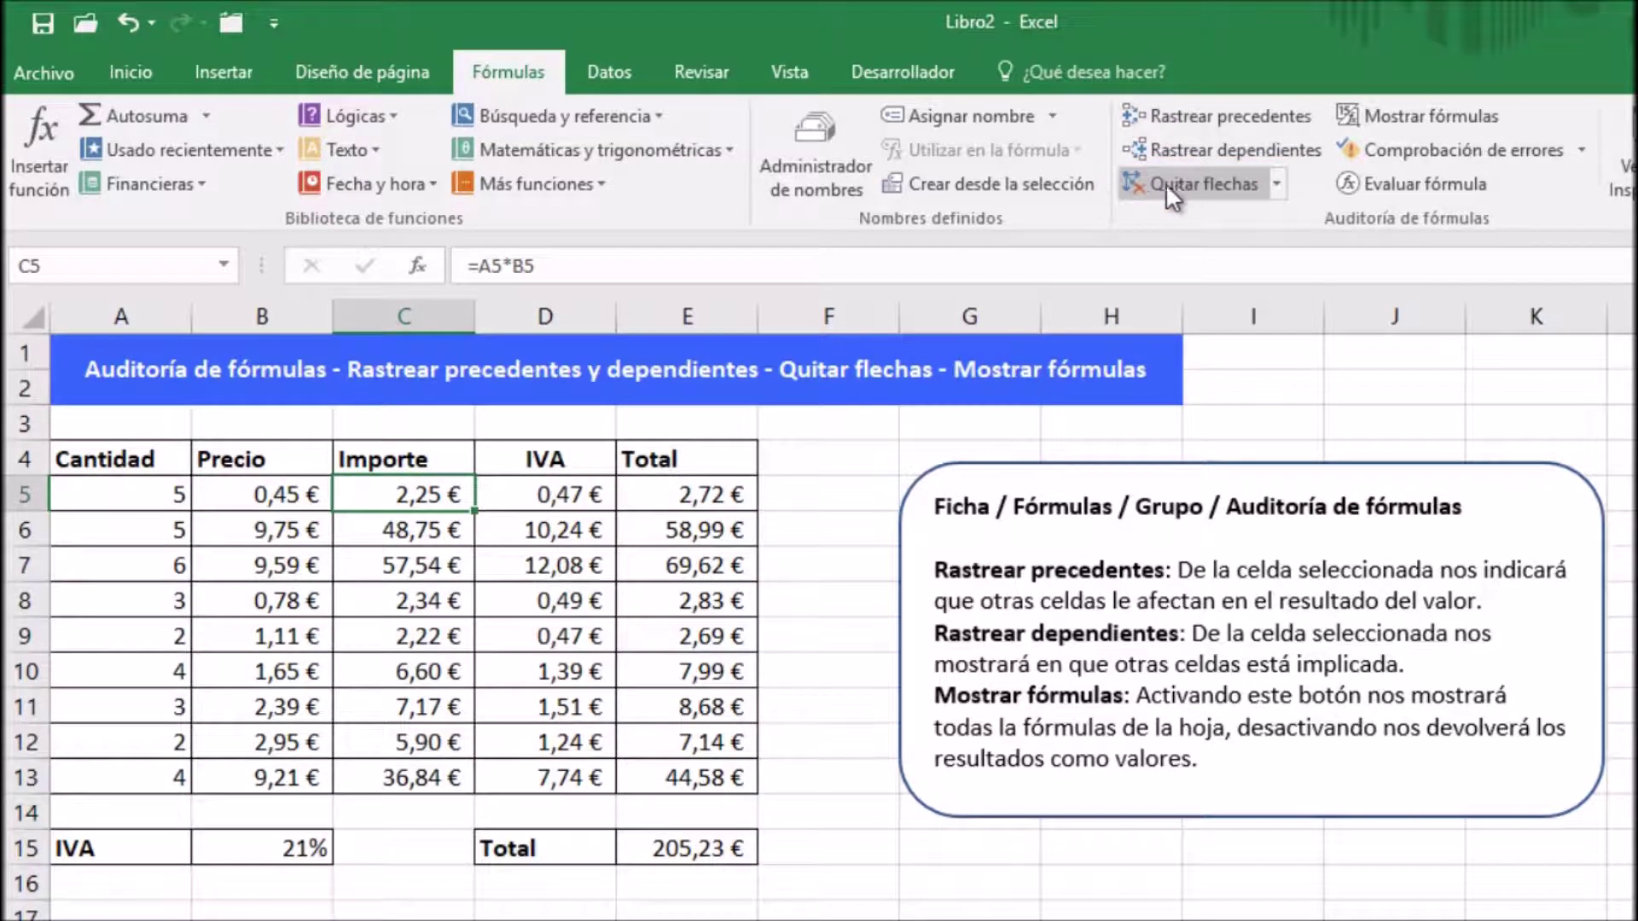
# Step: Check the references in the IVA cell D5 and trace its precedents two levels deep
pyautogui.click(555, 493)
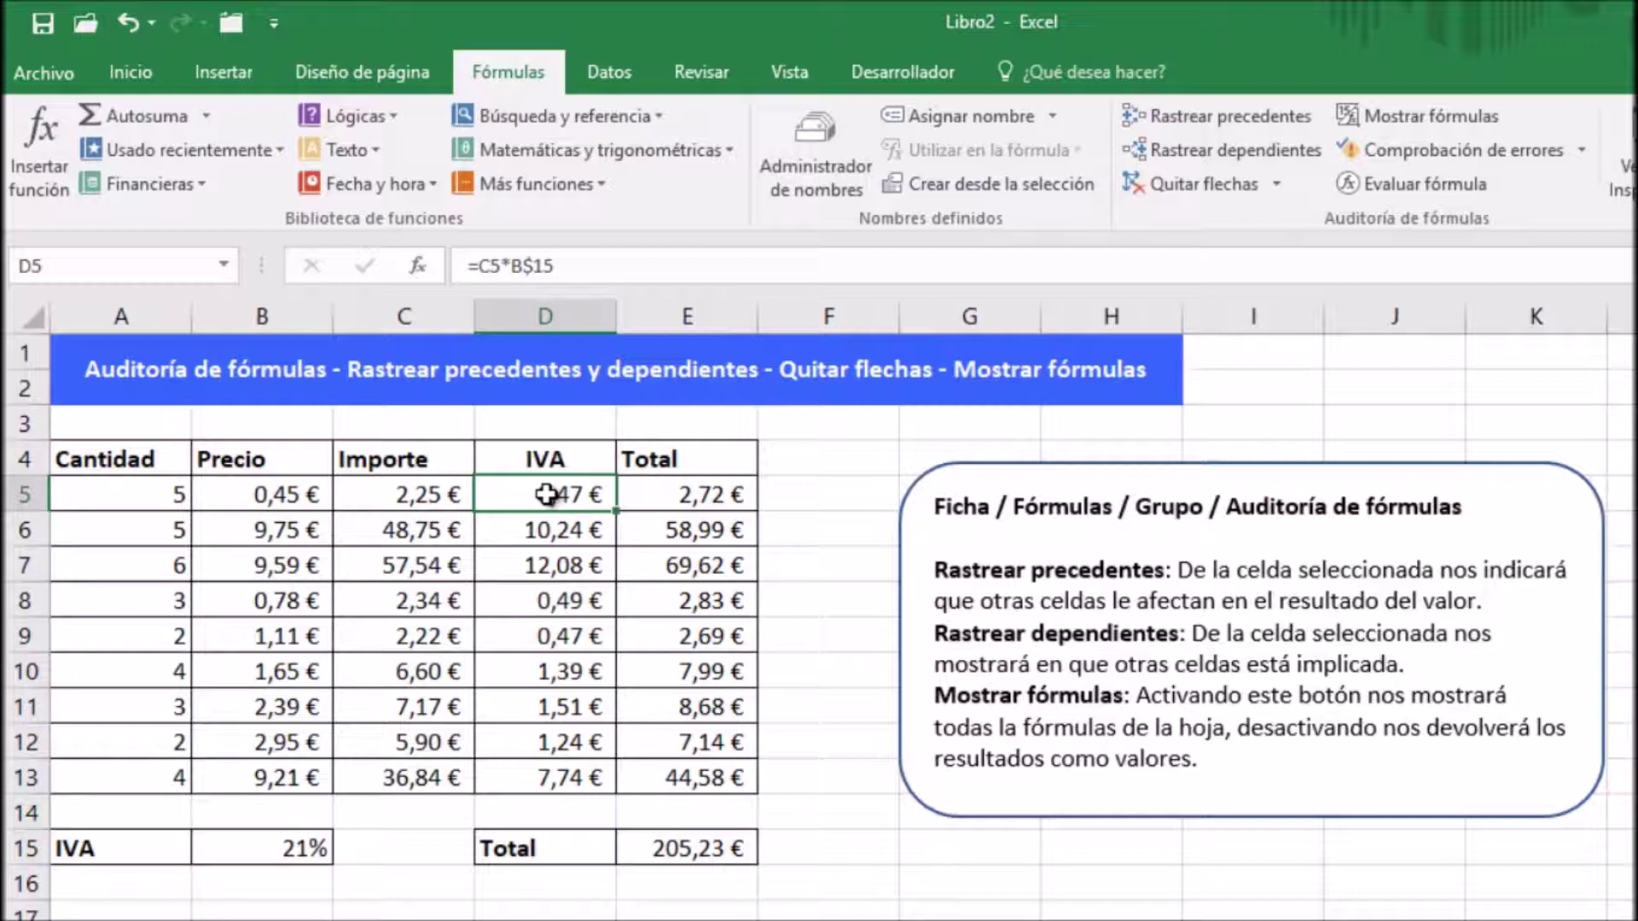
pyautogui.doubleClick(546, 494)
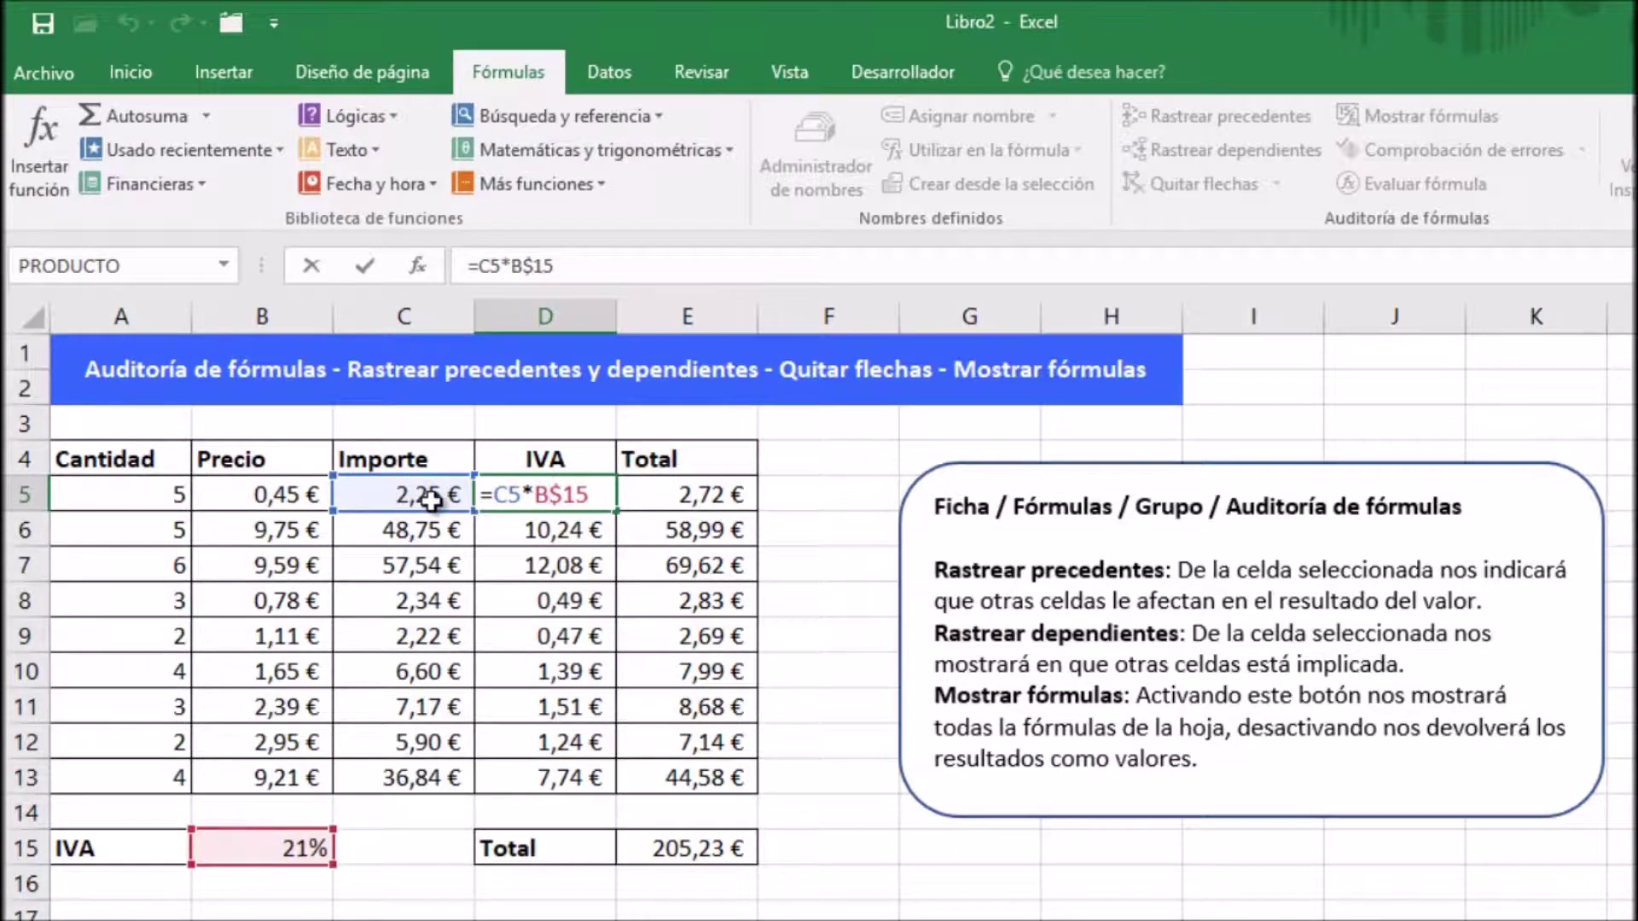
pyautogui.press('Escape')
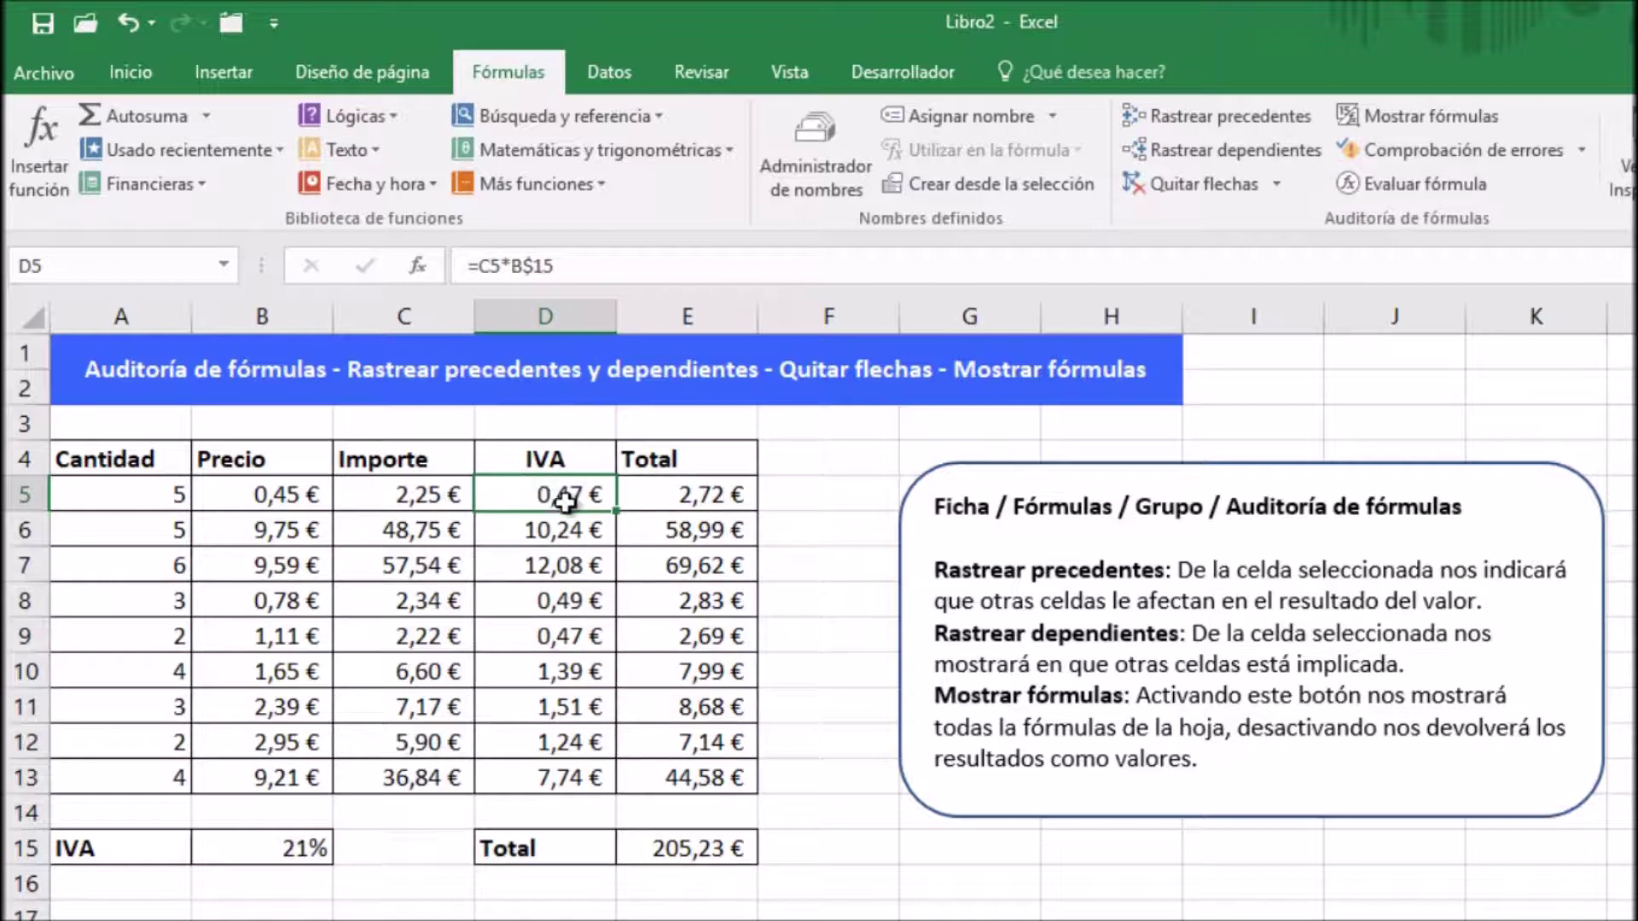
pyautogui.click(1233, 115)
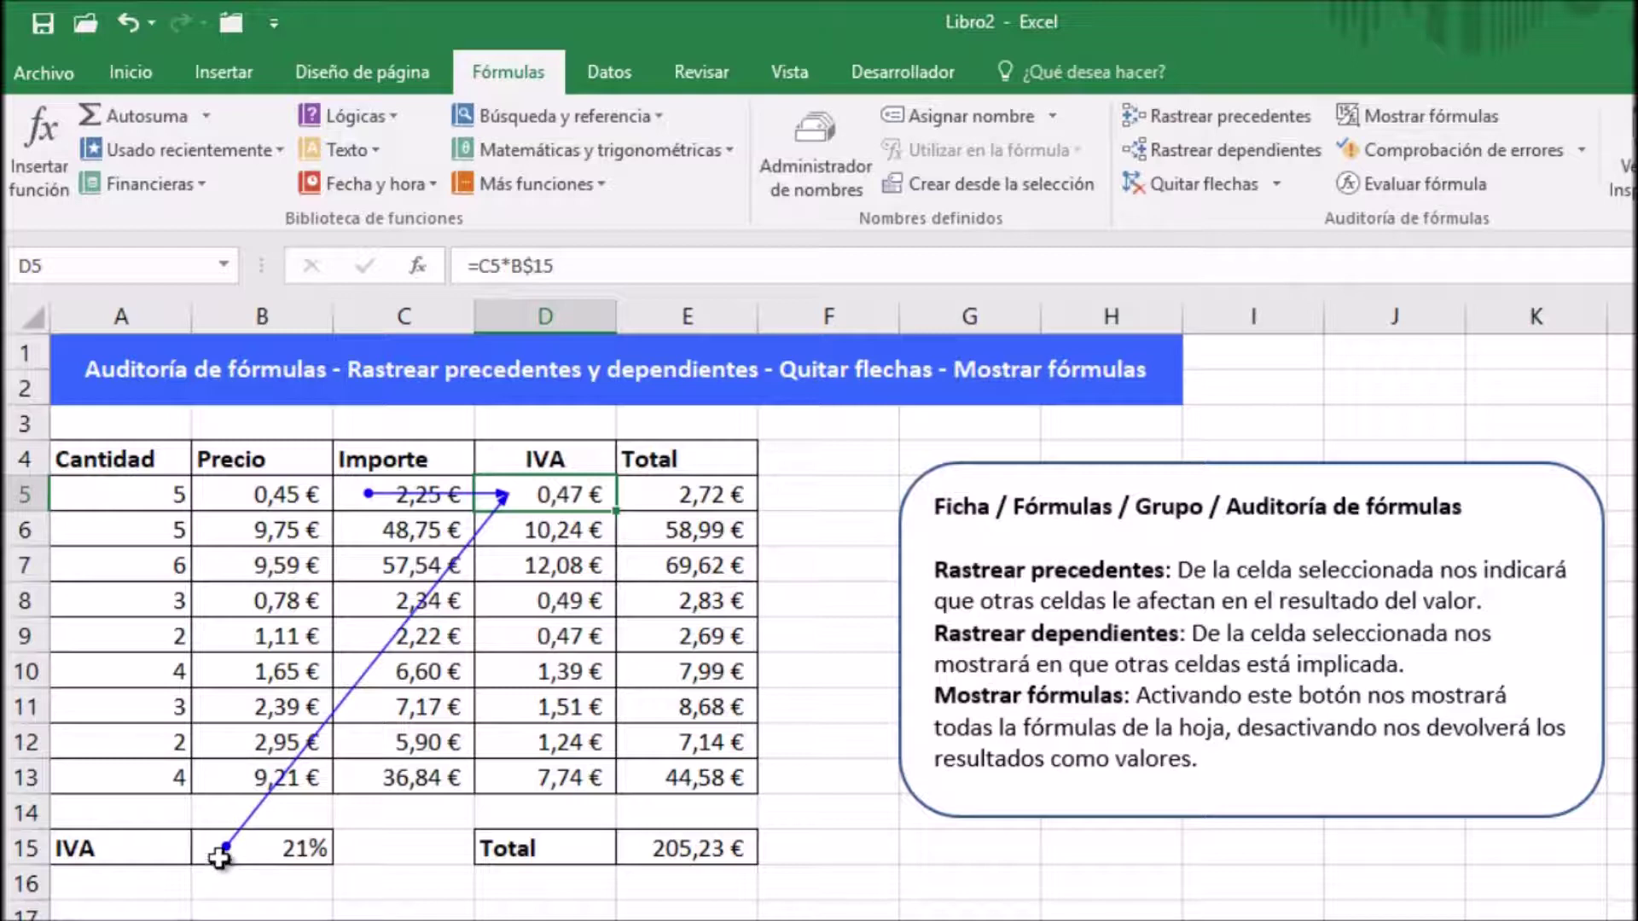
pyautogui.click(1208, 117)
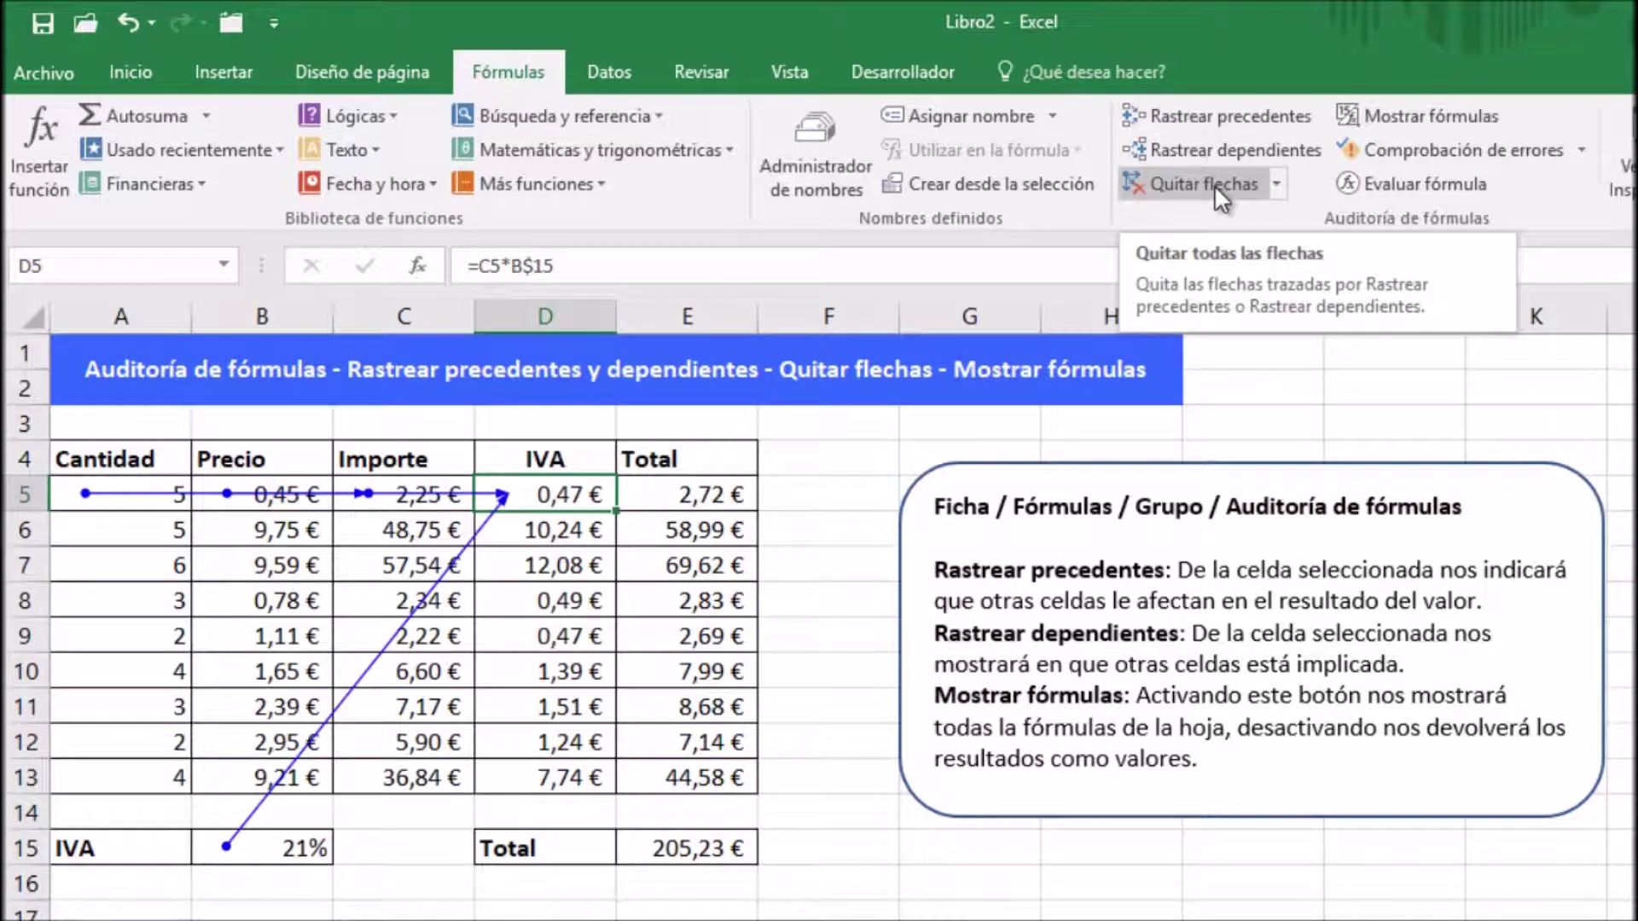
# Step: Remove one level of precedent arrows from D5 and clear the remaining arrows
pyautogui.click(1276, 184)
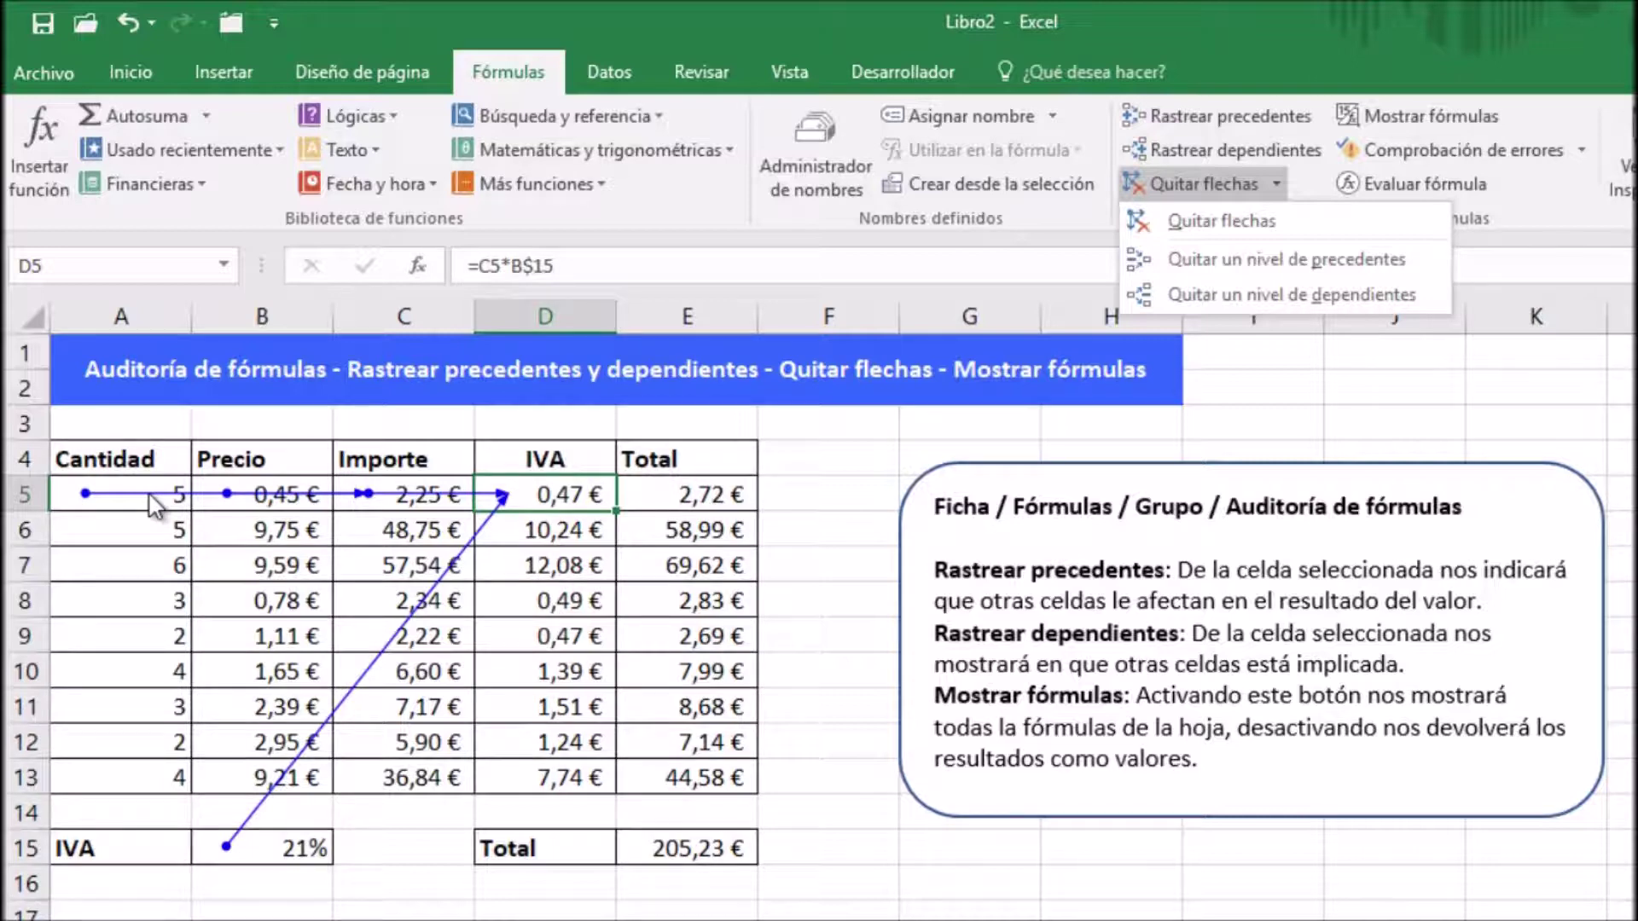
pyautogui.click(1285, 263)
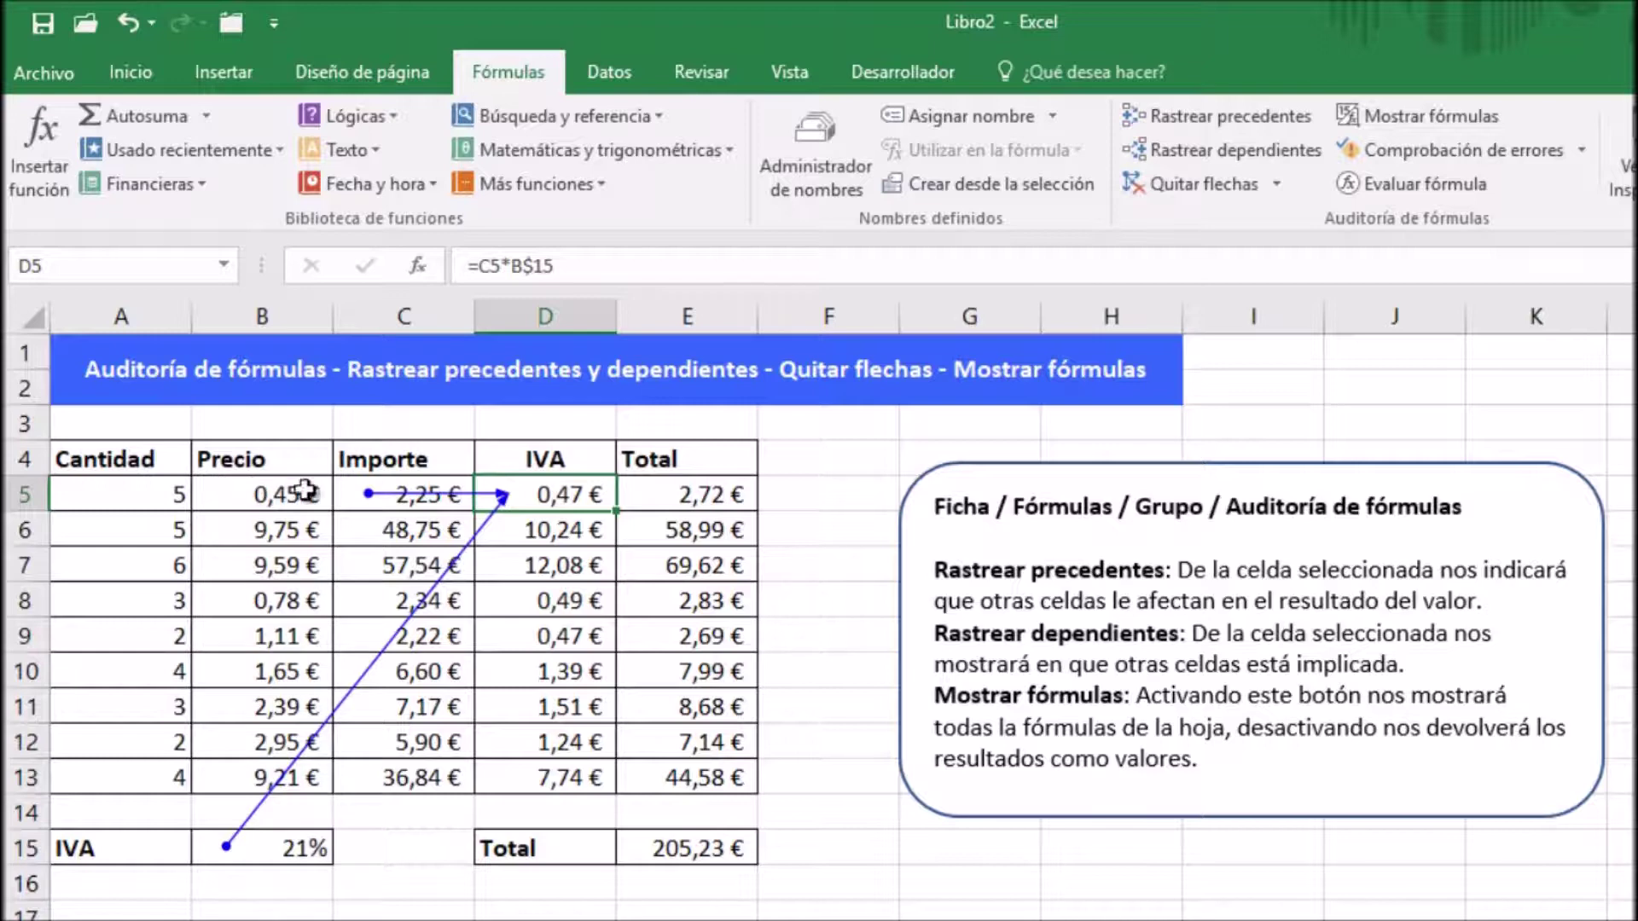
pyautogui.click(1205, 187)
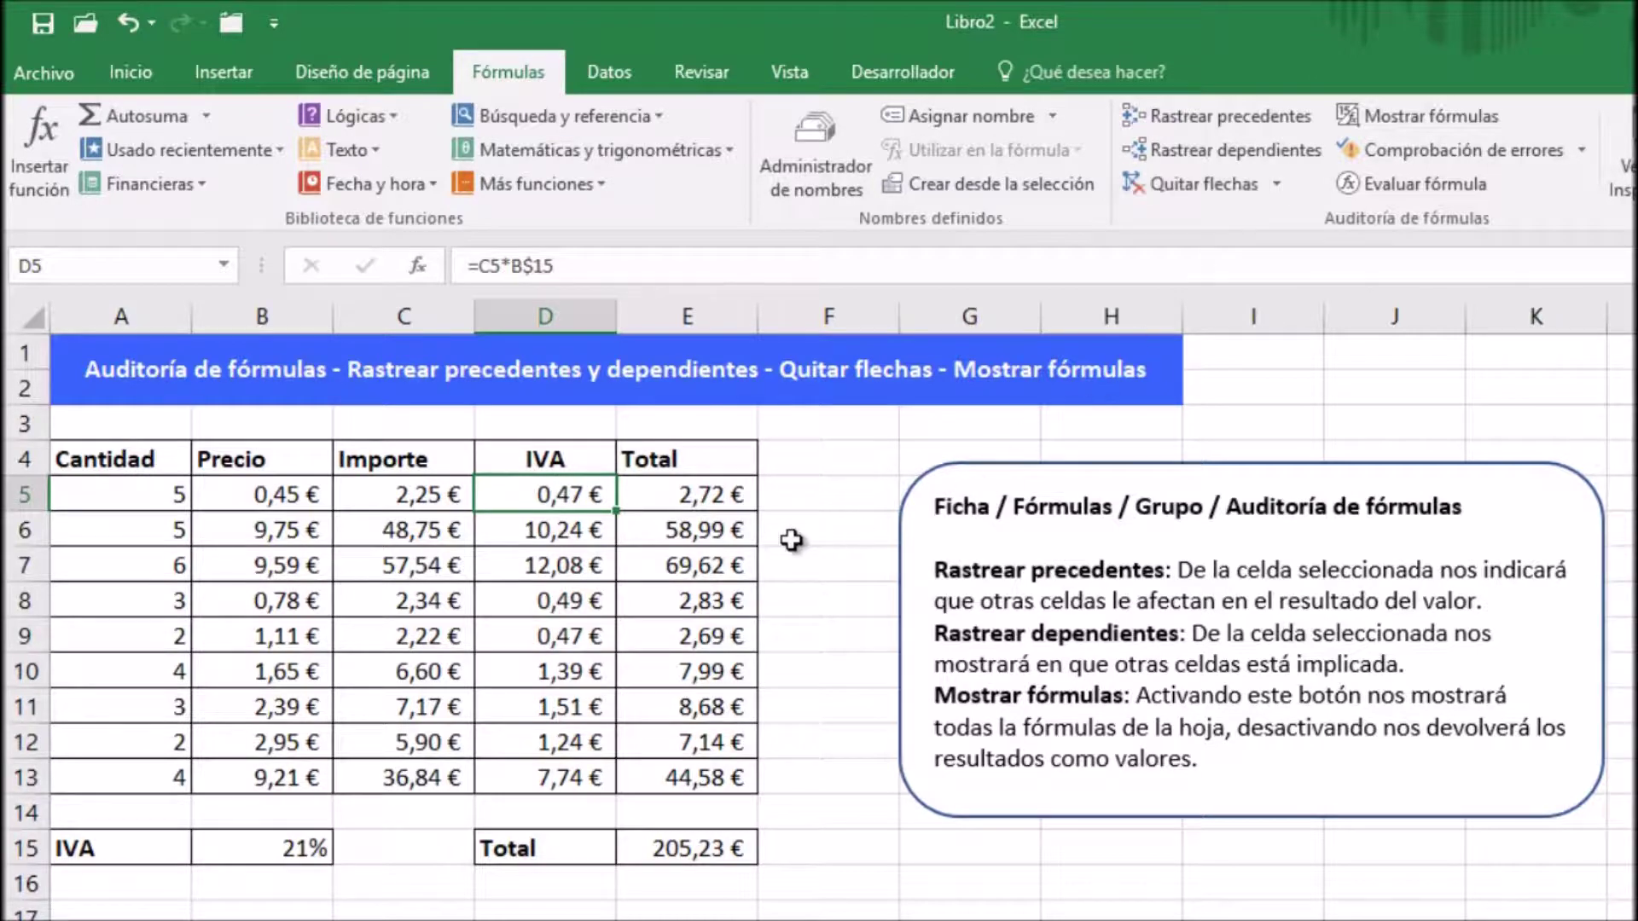
# Step: Trace the precedents of the Total cell E5 through all levels and clear the arrows
pyautogui.click(695, 489)
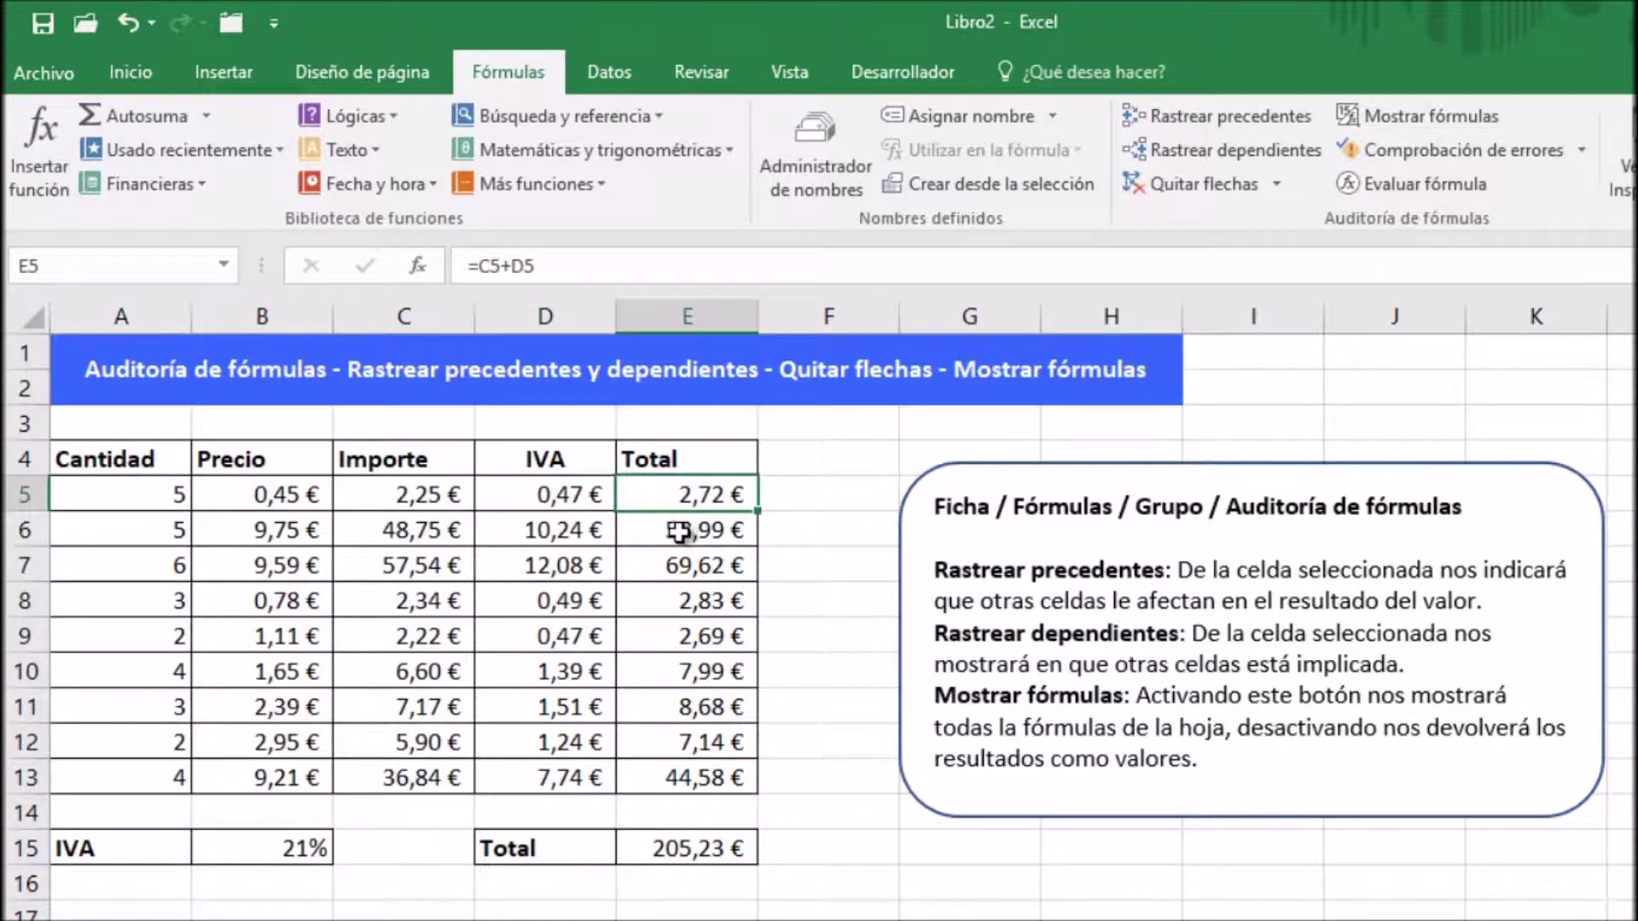
pyautogui.click(1195, 114)
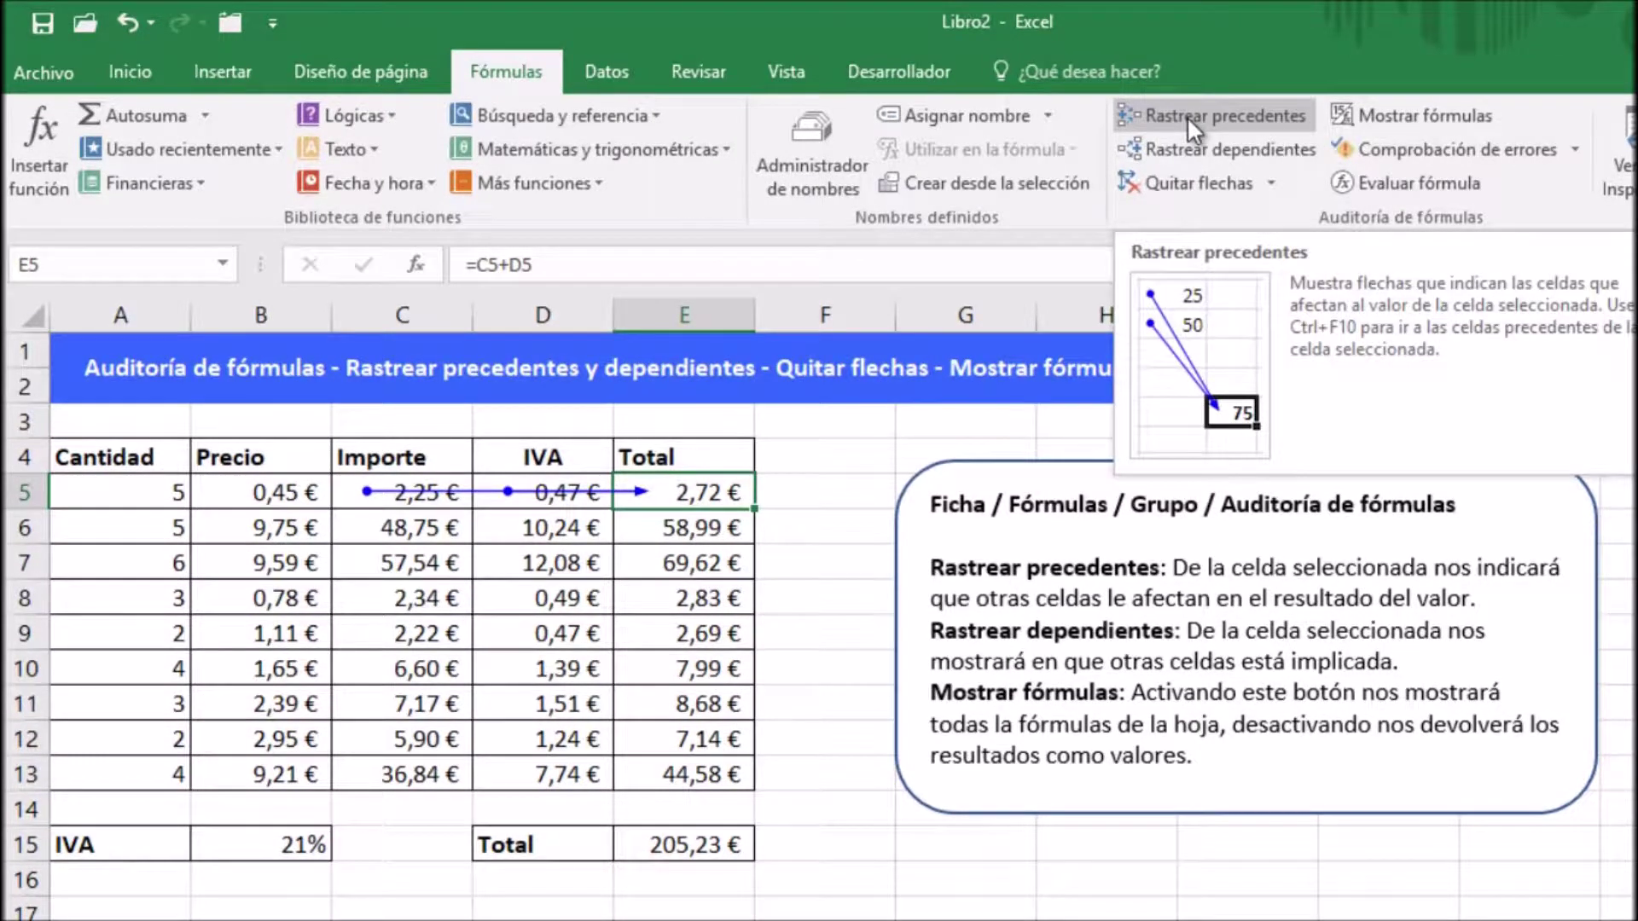
pyautogui.click(1186, 116)
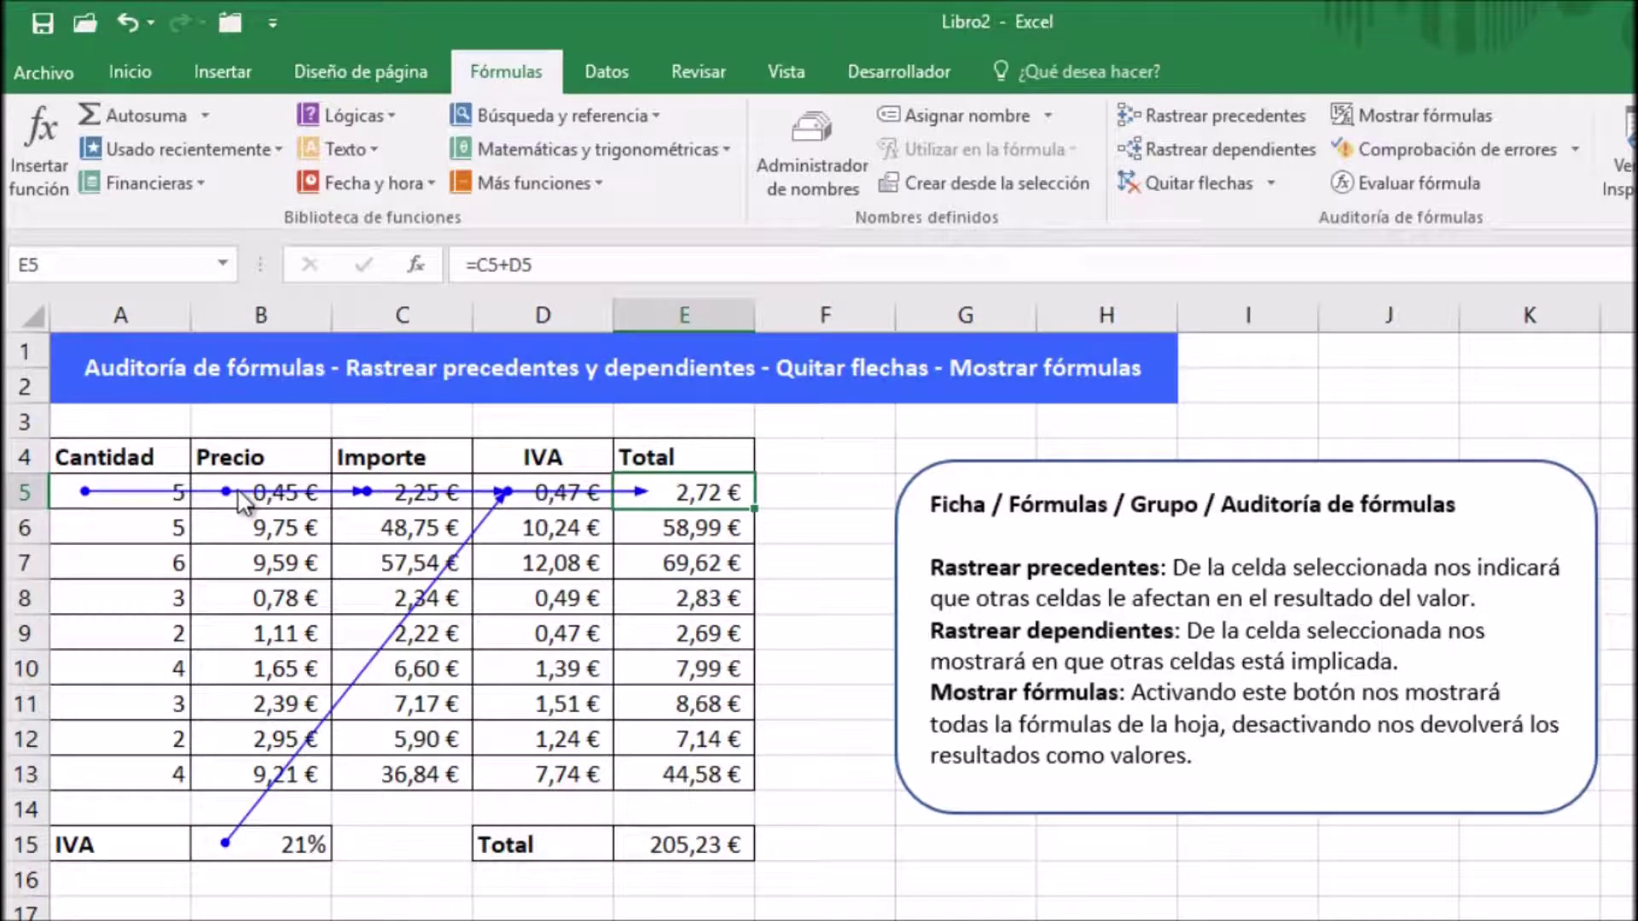
pyautogui.click(1211, 115)
pyautogui.click(1211, 115)
pyautogui.click(1211, 117)
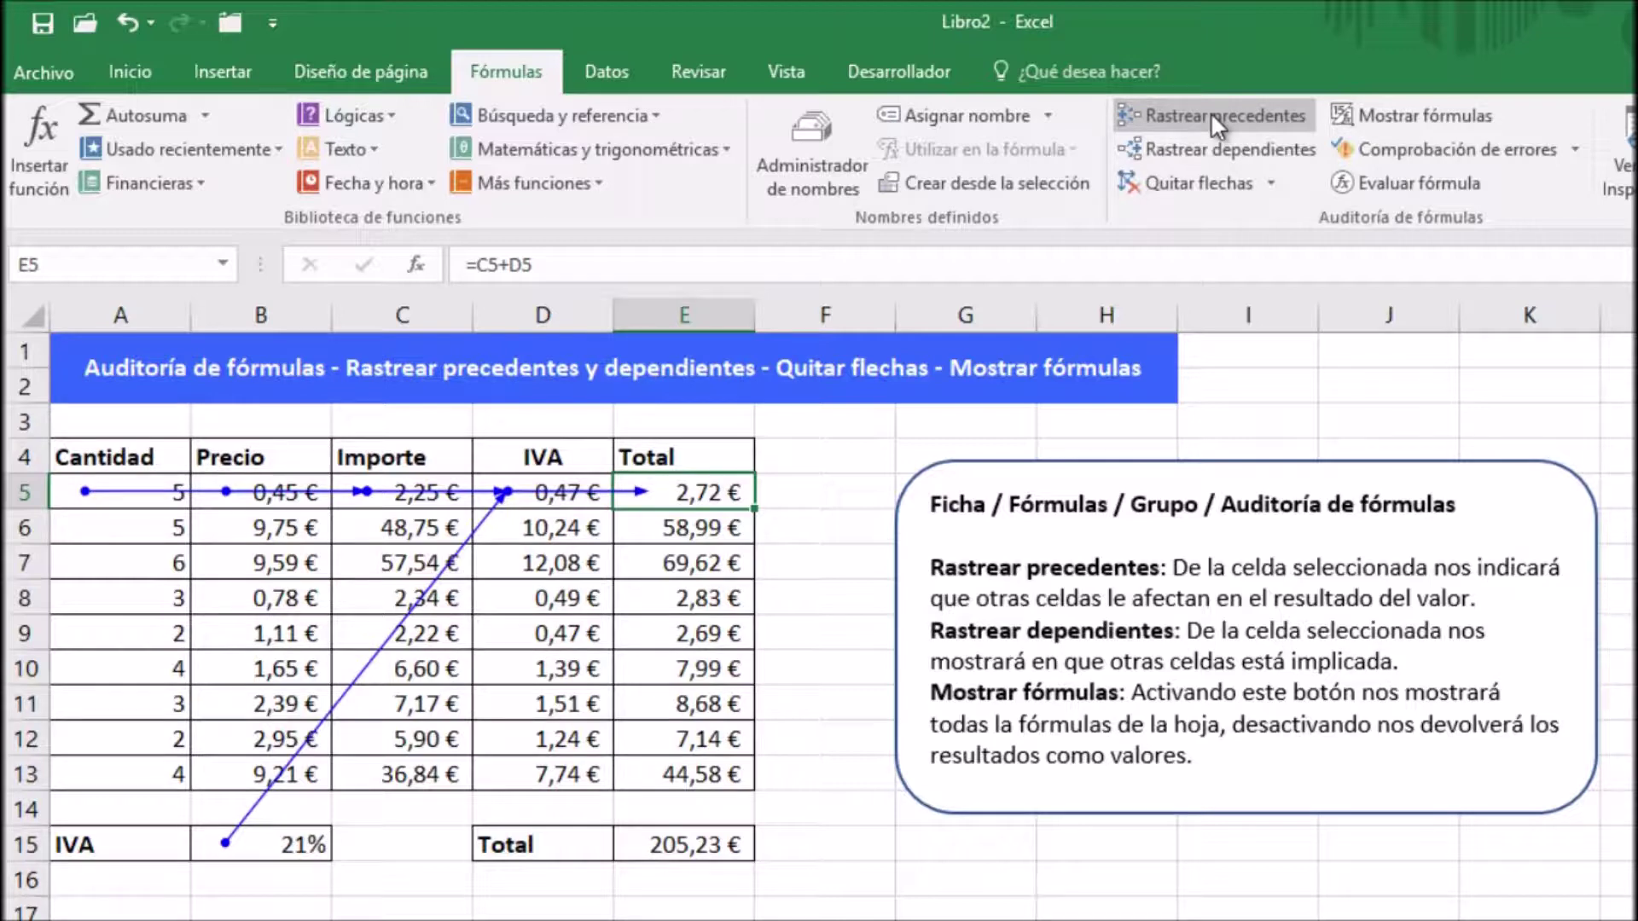
pyautogui.click(1180, 187)
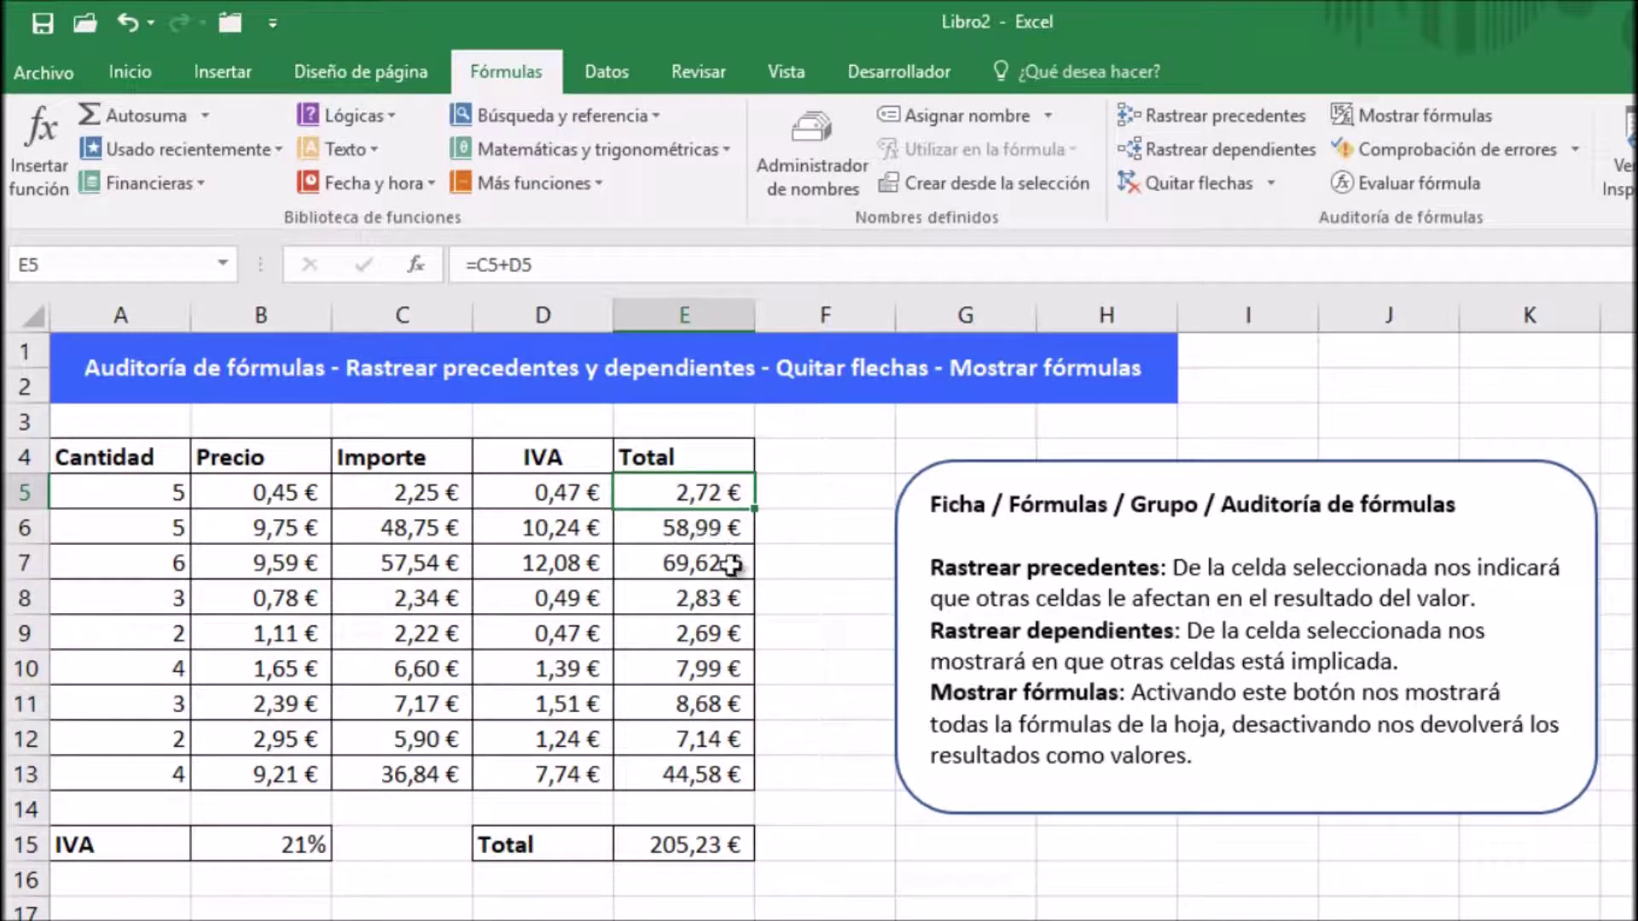
# Step: Trace the precedents of the overall total in E15 through all levels and remove one level of precedent arrows
pyautogui.click(686, 847)
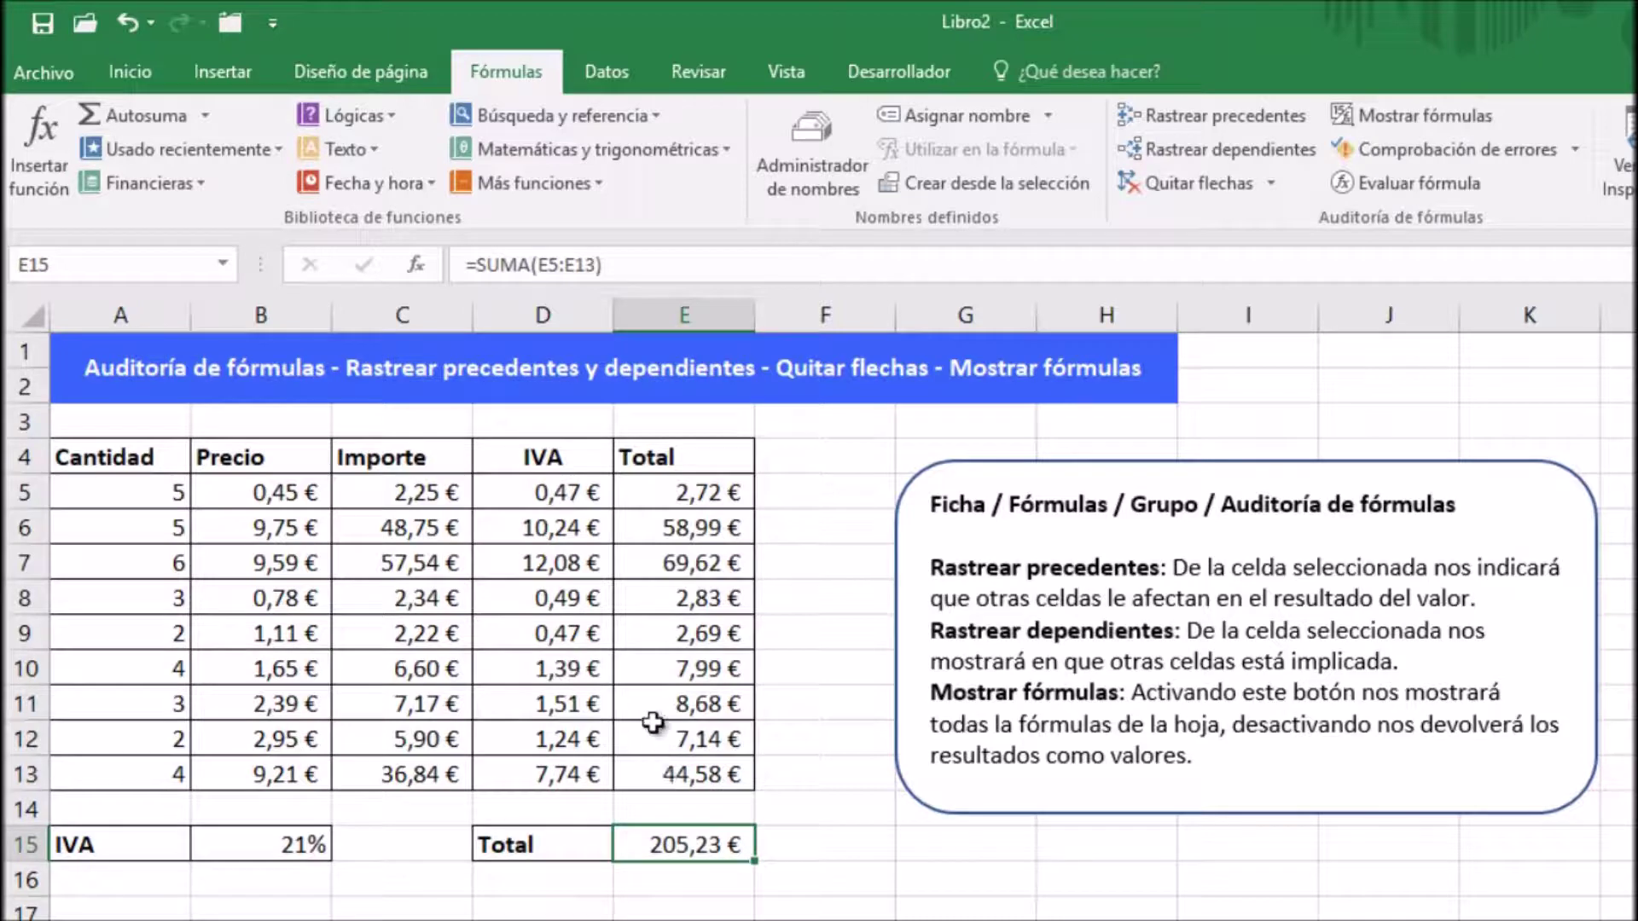
pyautogui.click(1178, 119)
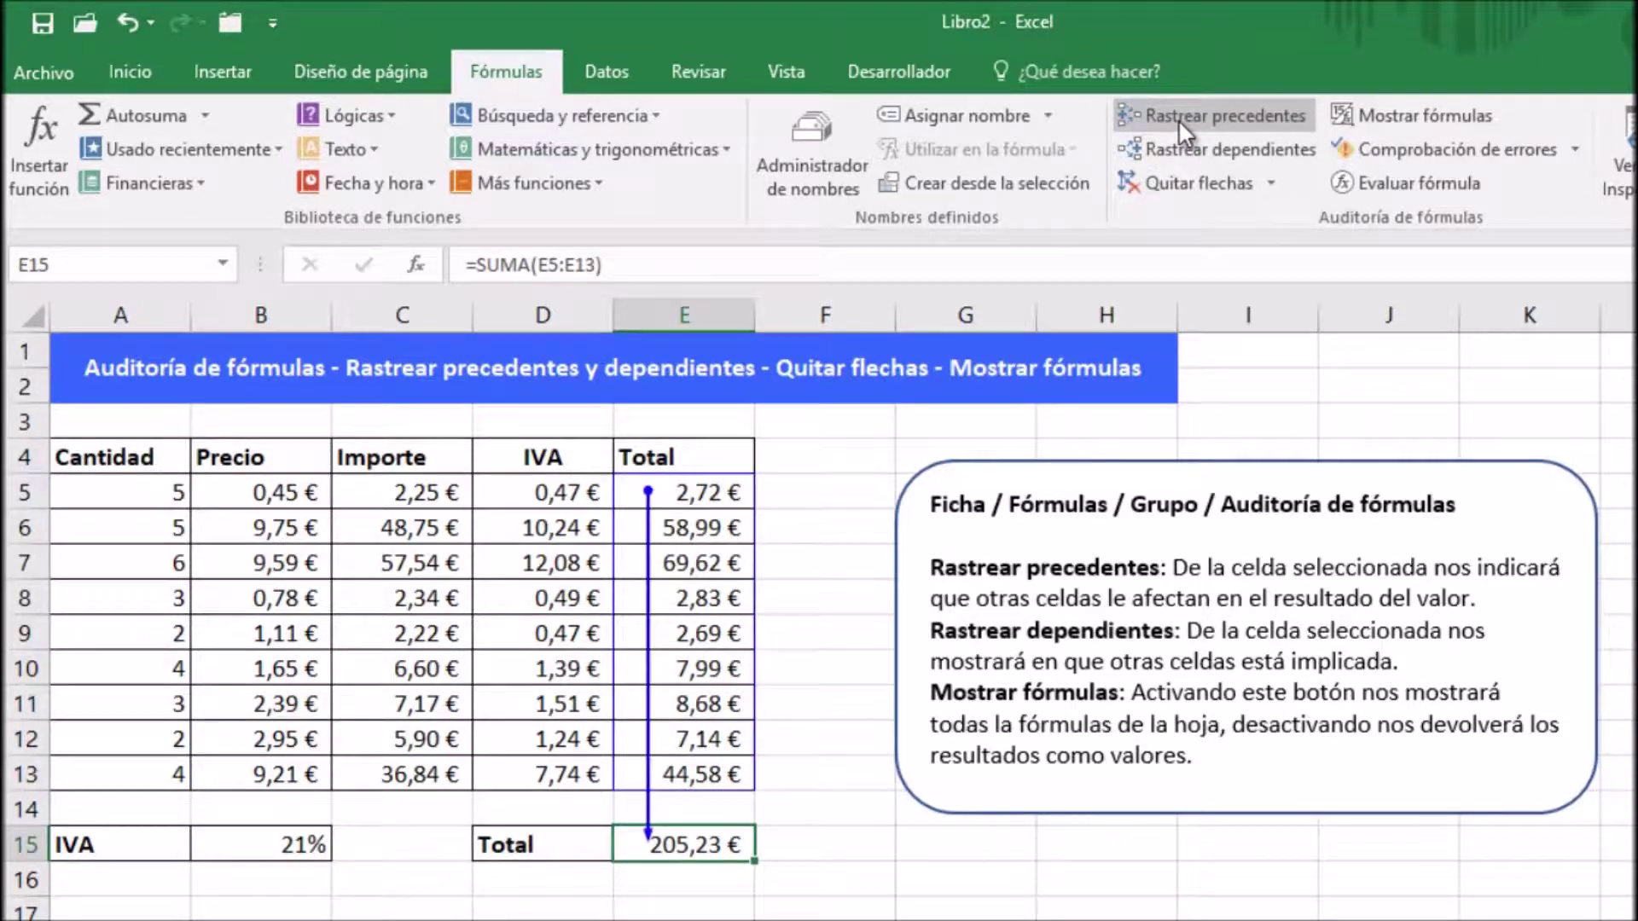
pyautogui.click(1178, 120)
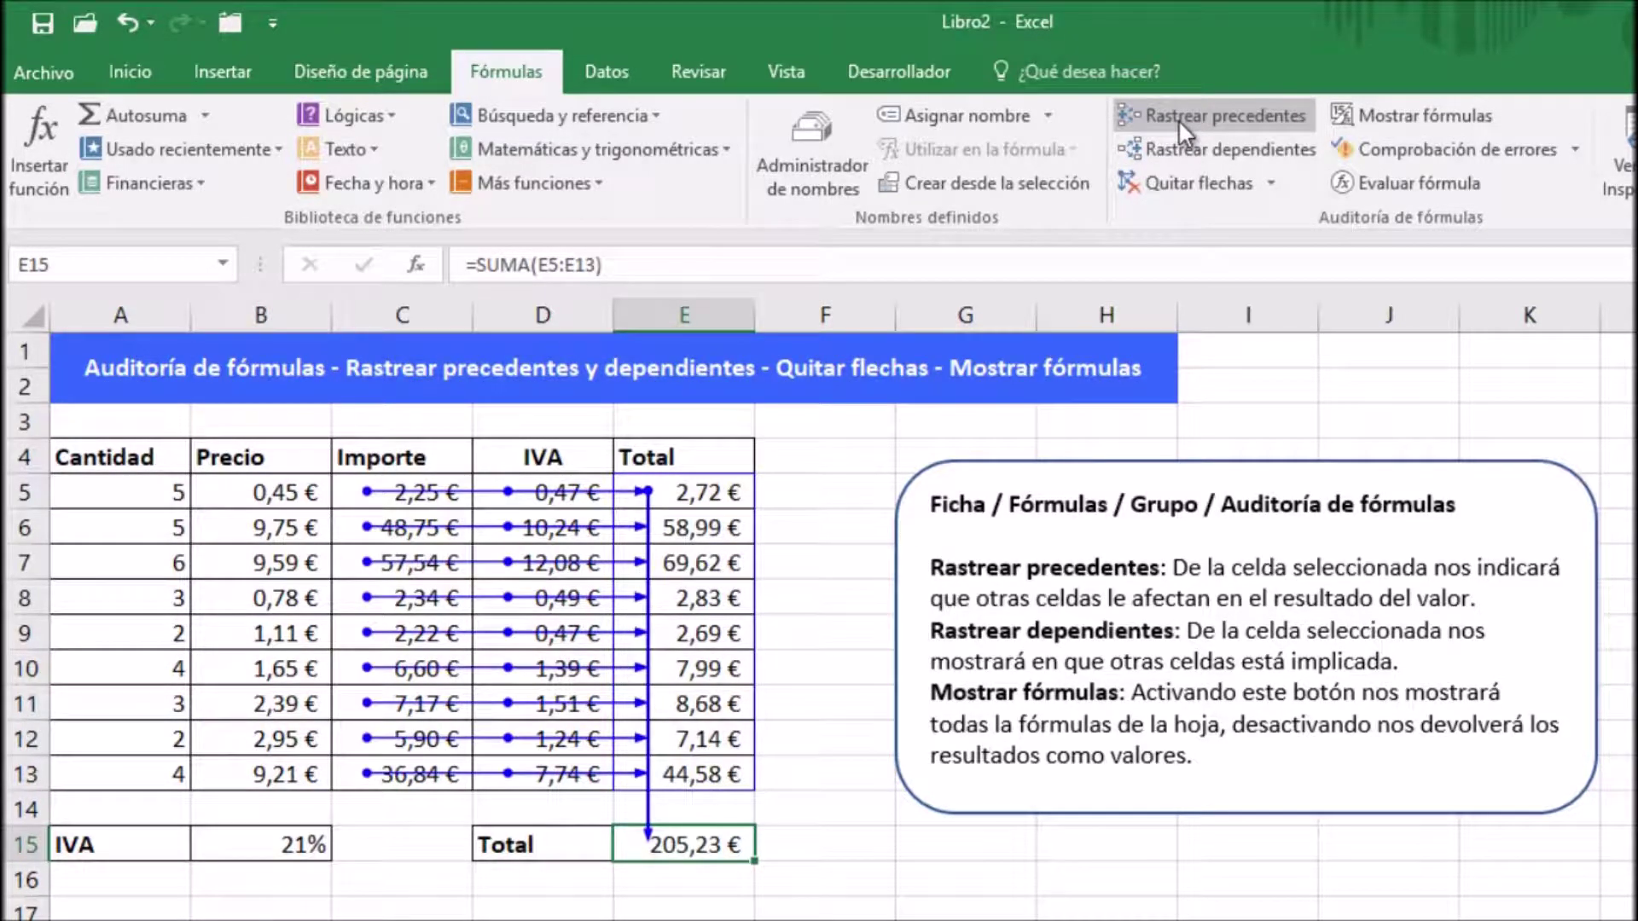
pyautogui.click(1178, 119)
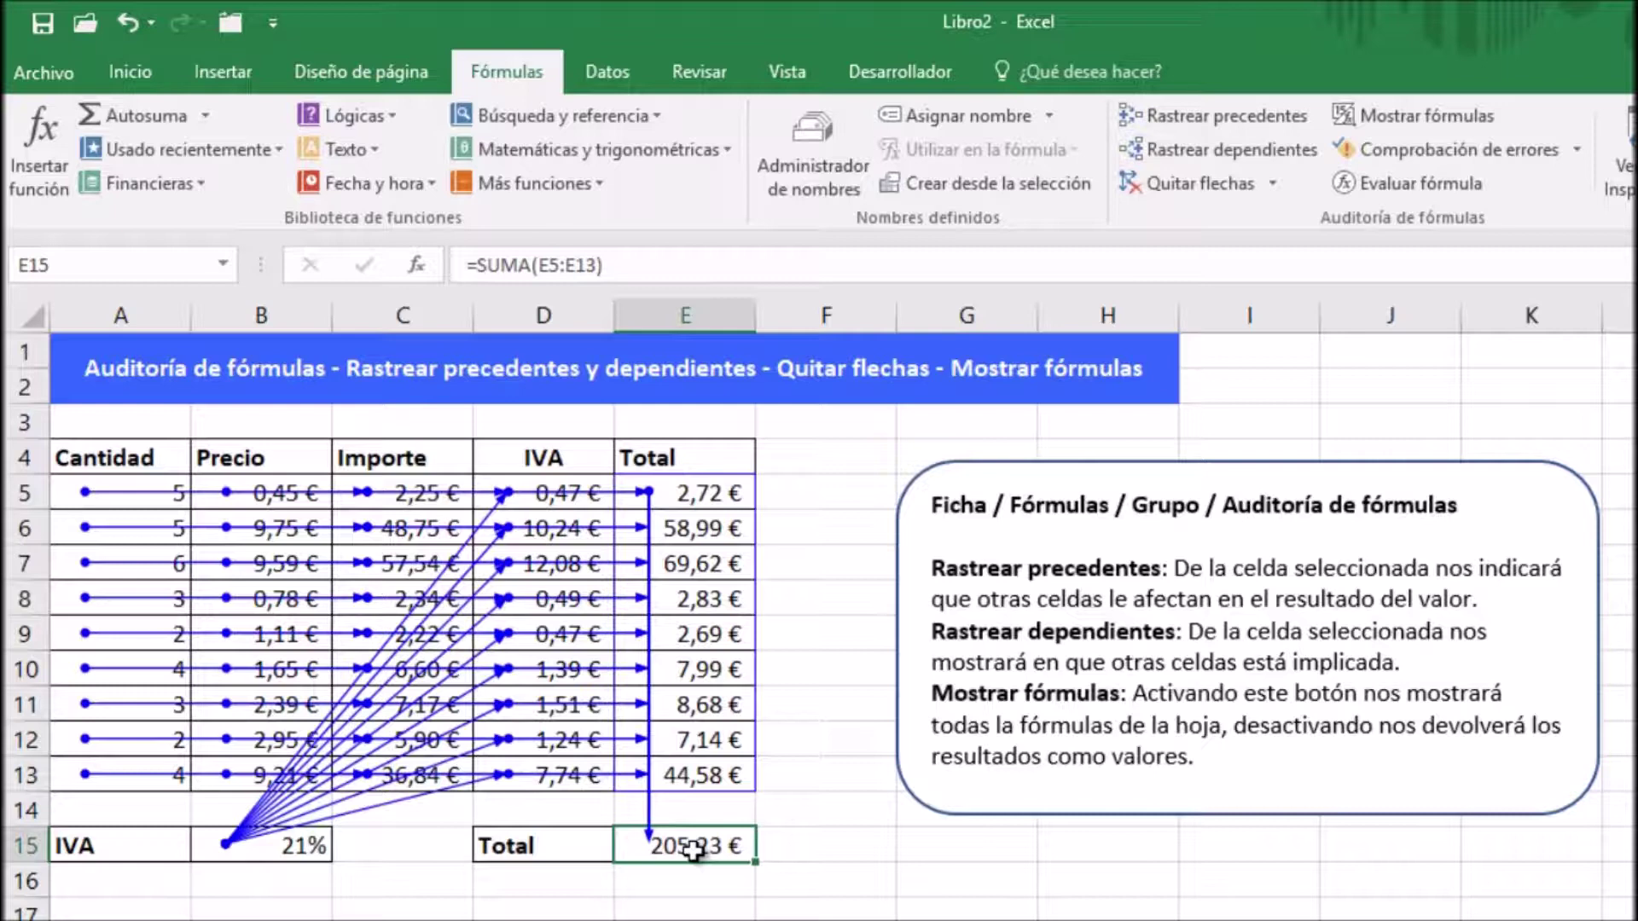
pyautogui.click(1274, 184)
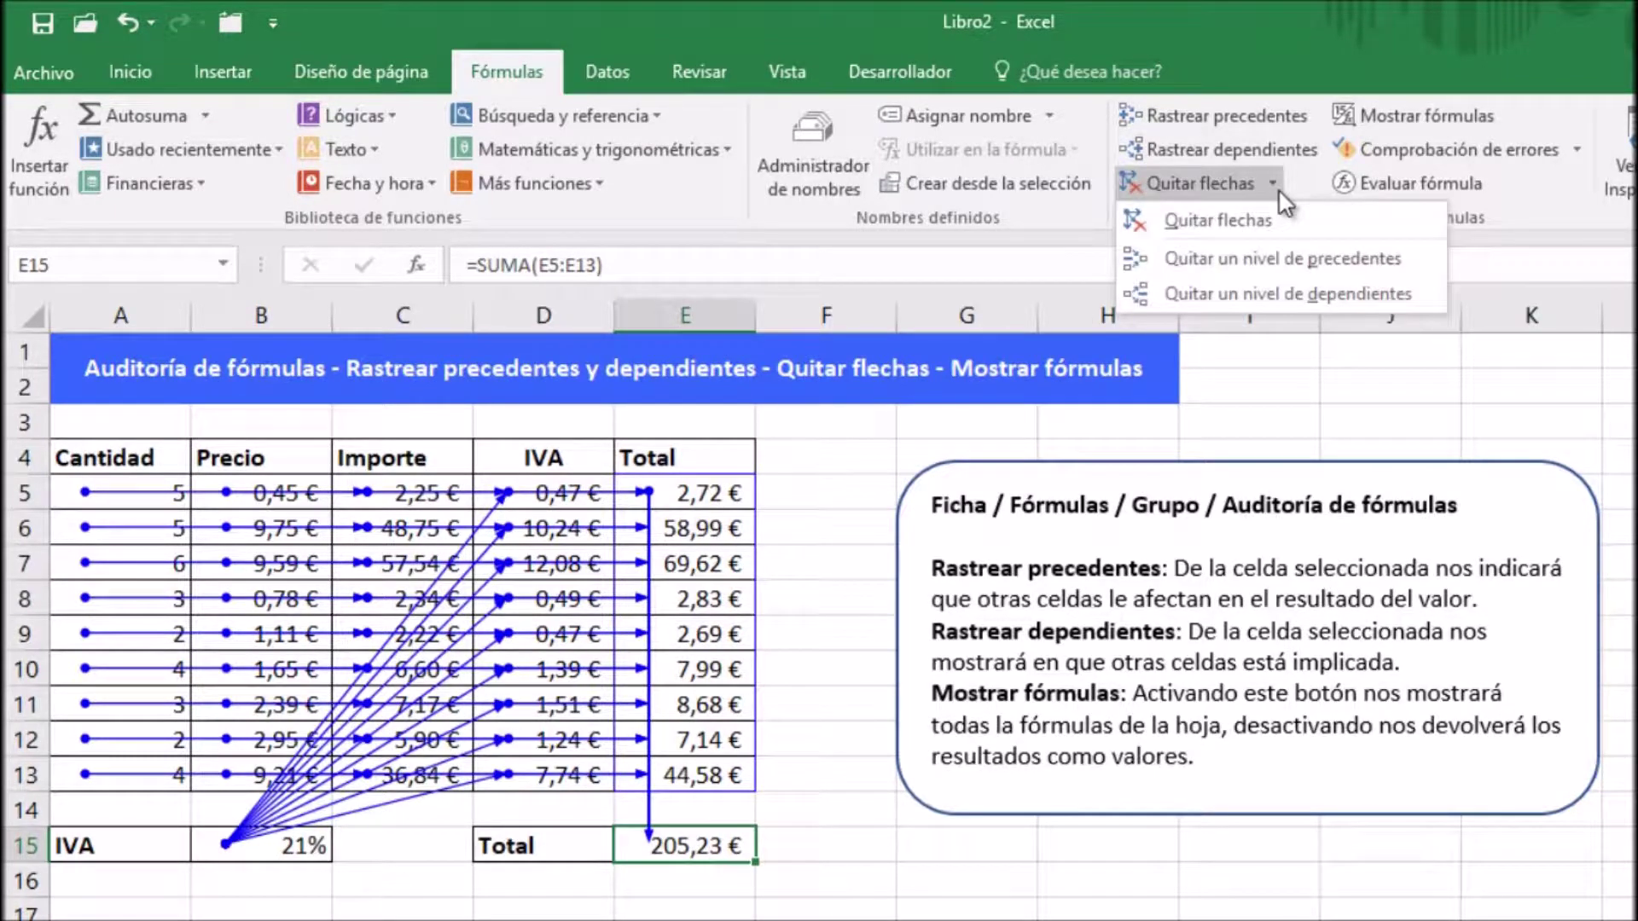
pyautogui.click(1278, 248)
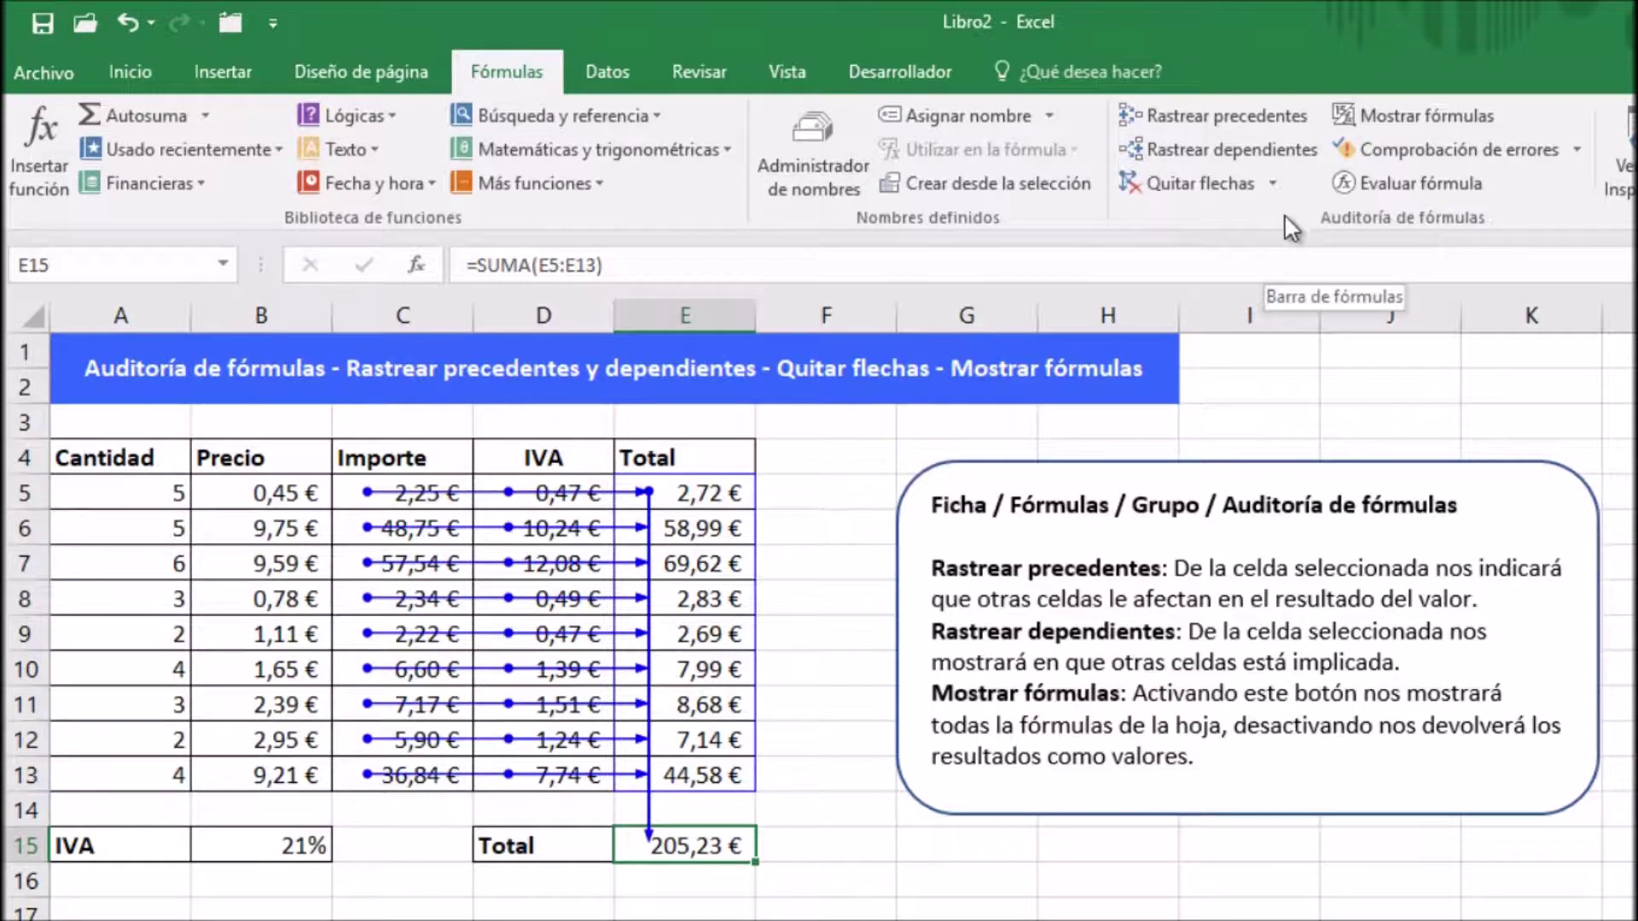
# Step: Remove the remaining precedent arrows from the overall total in E15, one level at a time
pyautogui.click(1276, 187)
pyautogui.click(1258, 248)
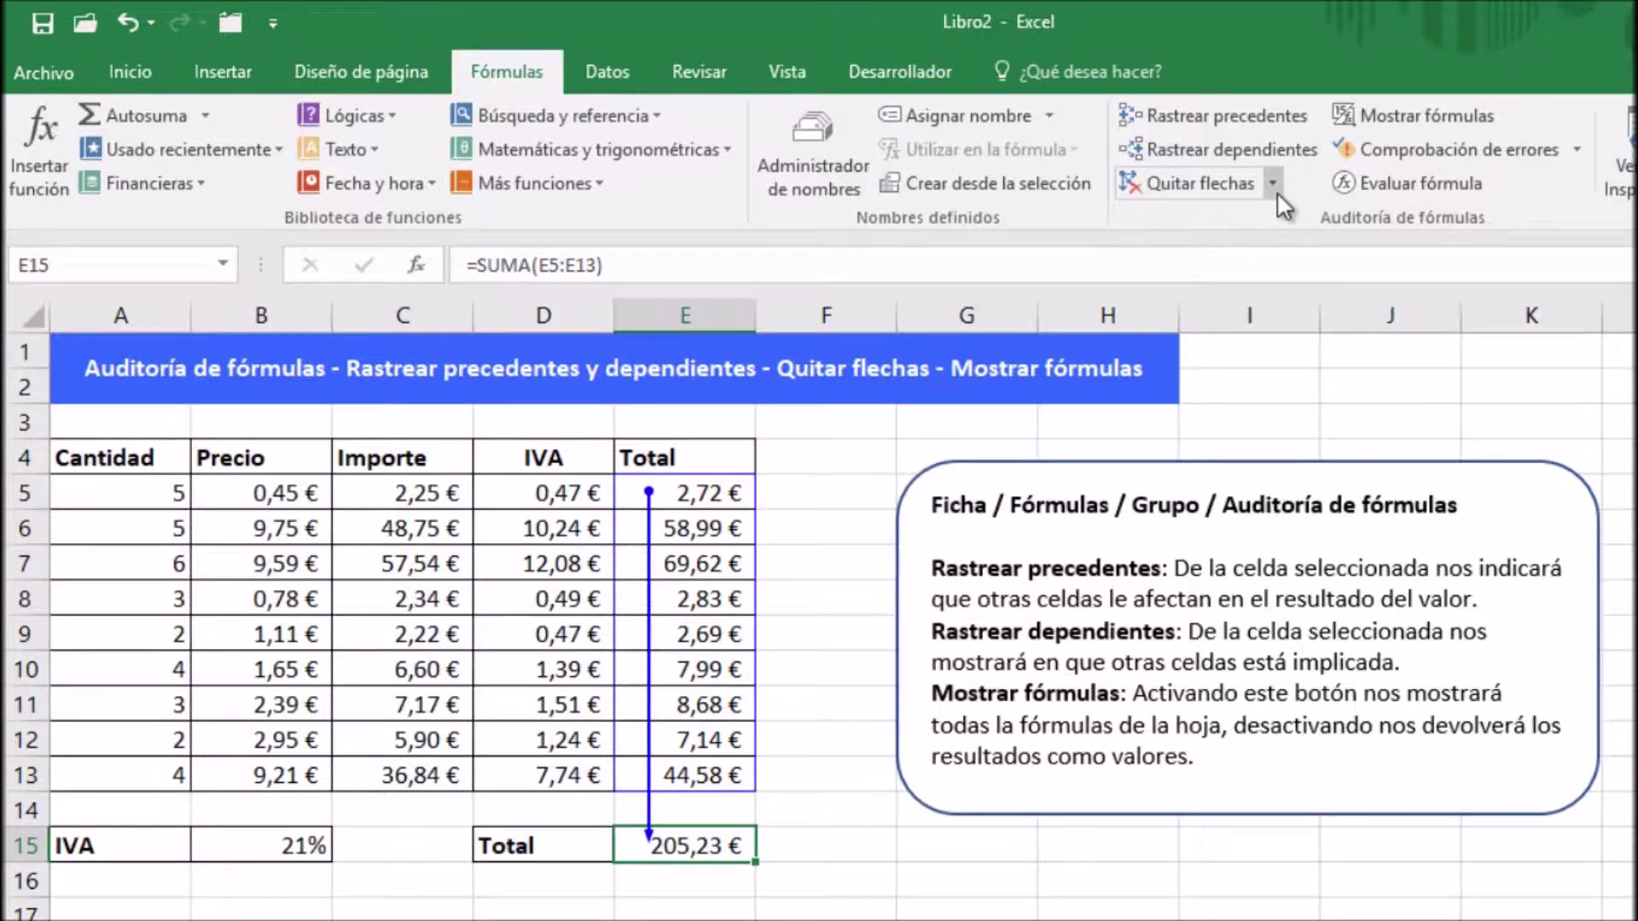
pyautogui.click(1273, 186)
pyautogui.click(1254, 258)
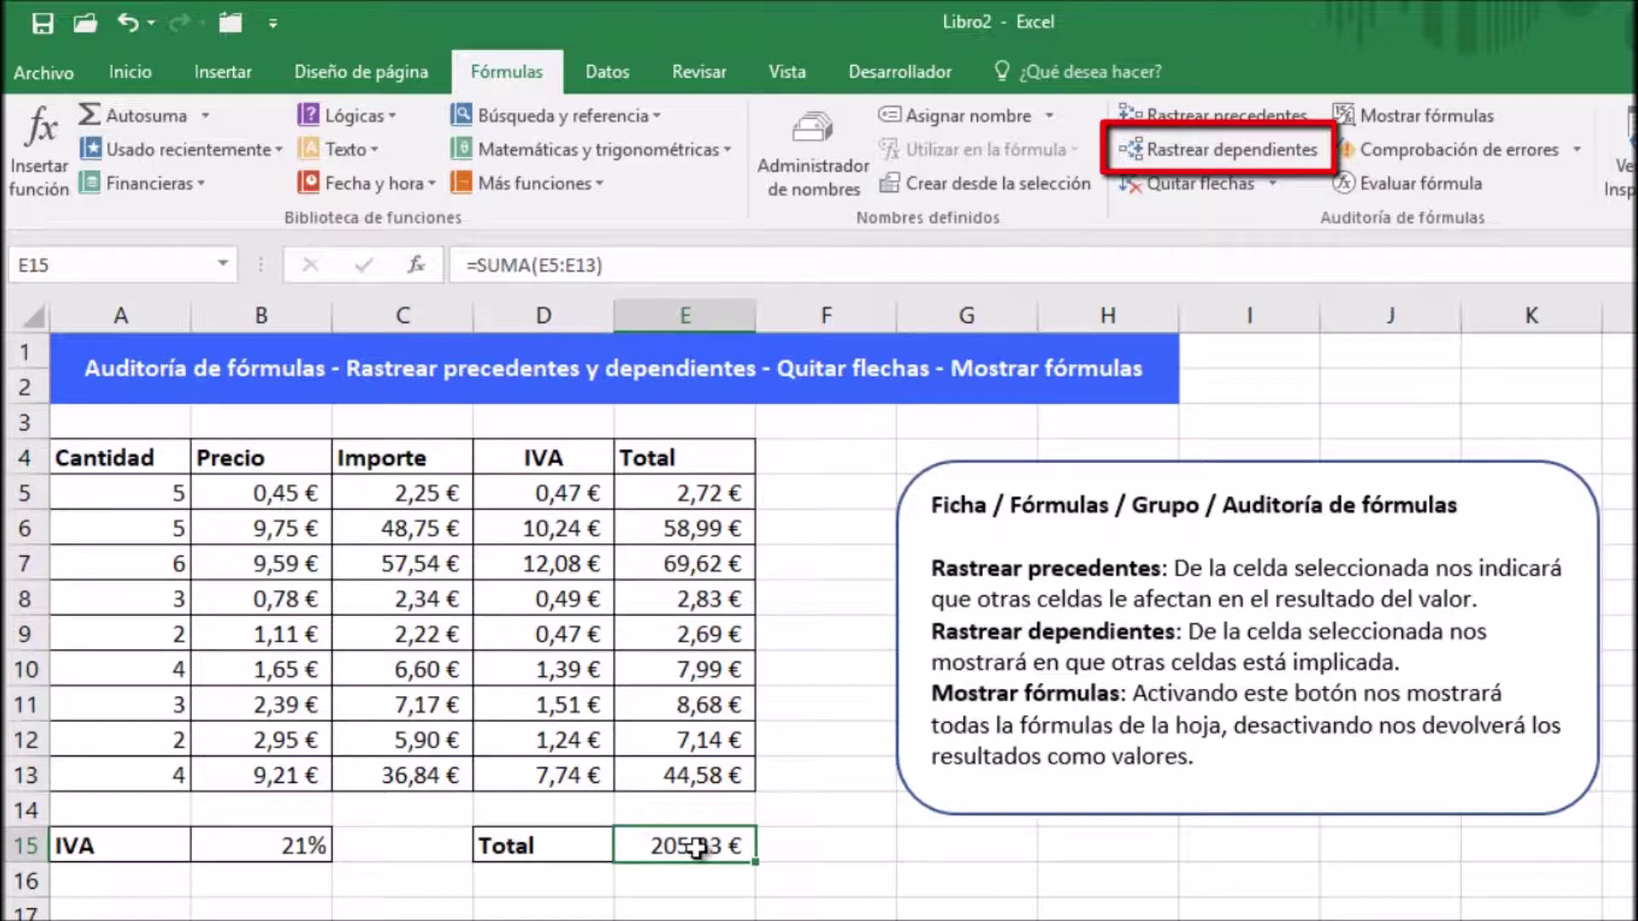
# Step: Check the calculation chain through A5, C5, E5 and E15, and trace the dependents of quantity cell A5 three levels deep
pyautogui.click(130, 491)
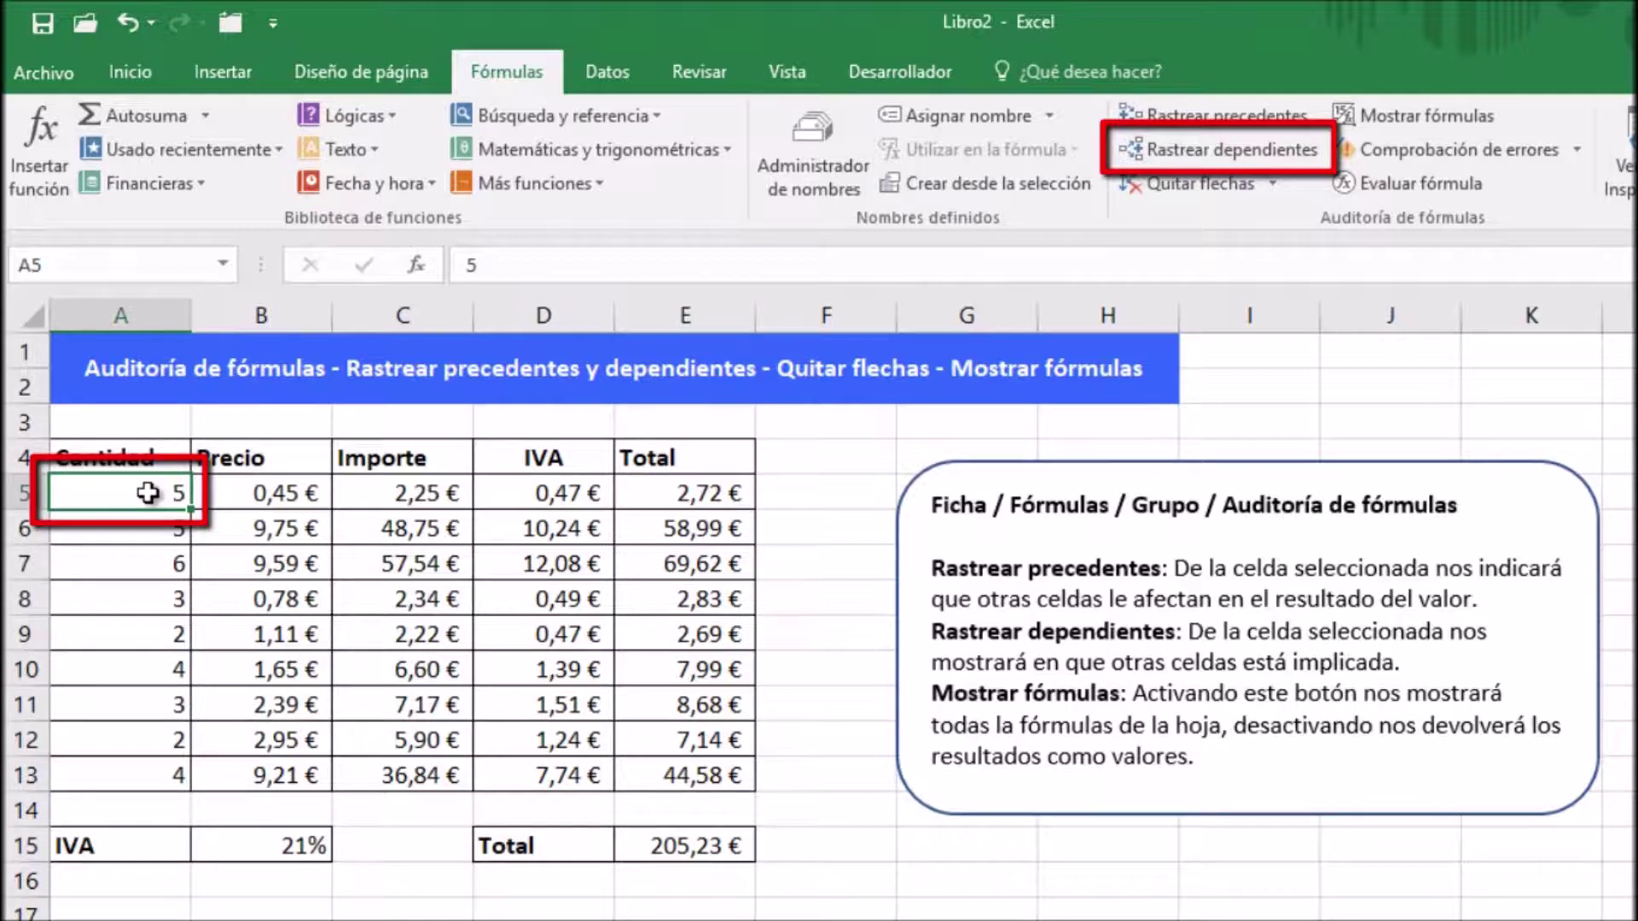
pyautogui.click(394, 501)
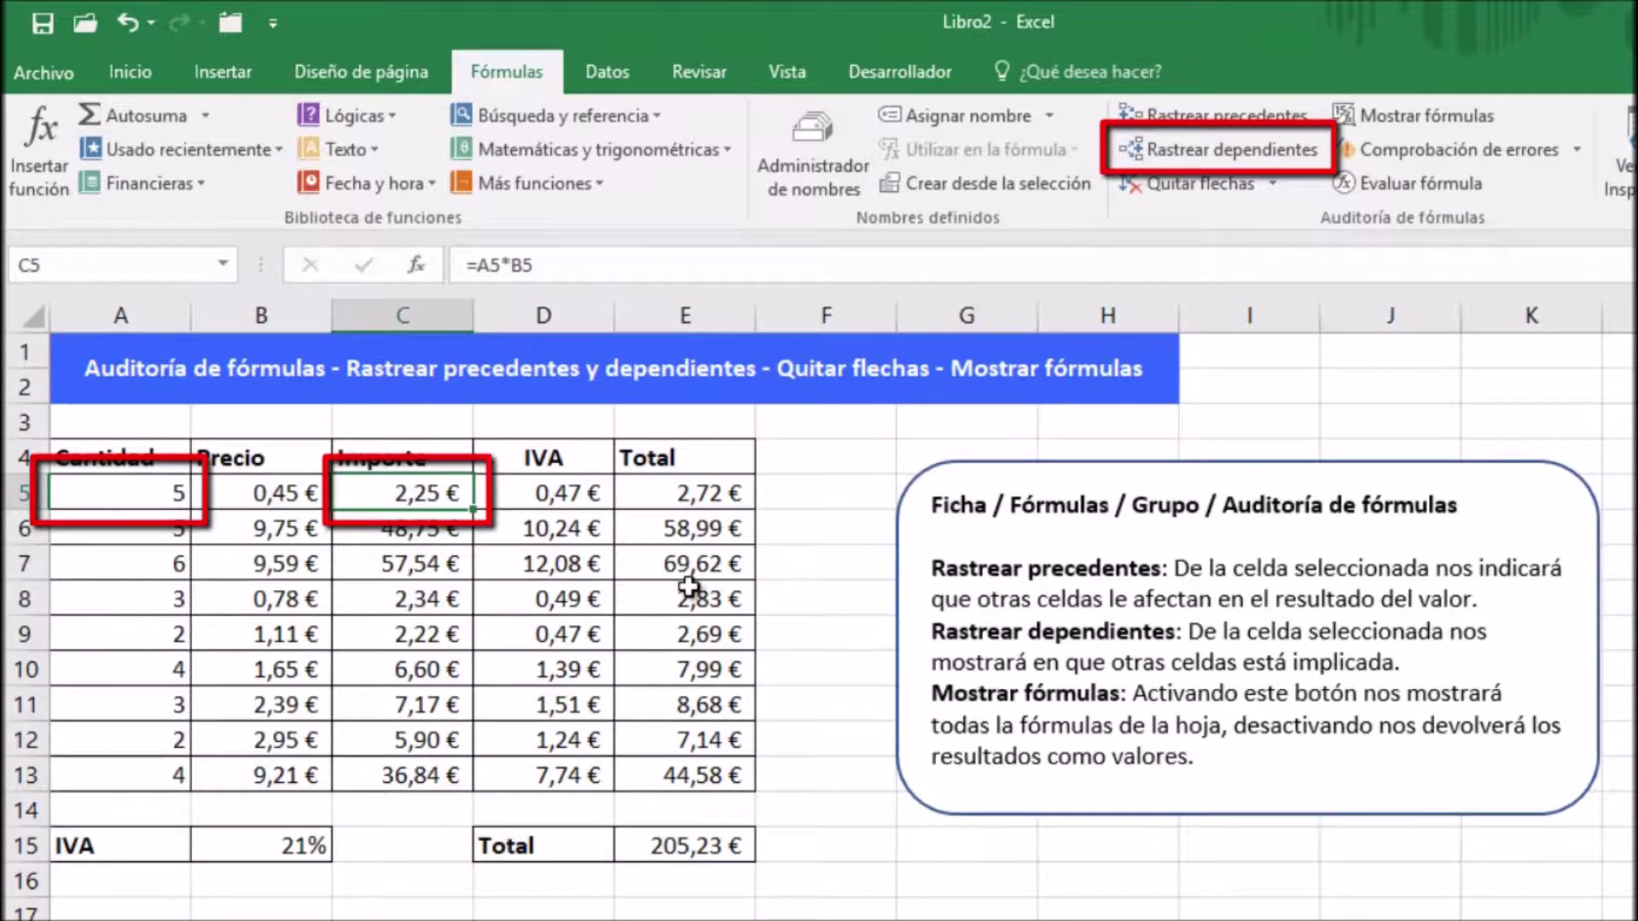
pyautogui.click(701, 493)
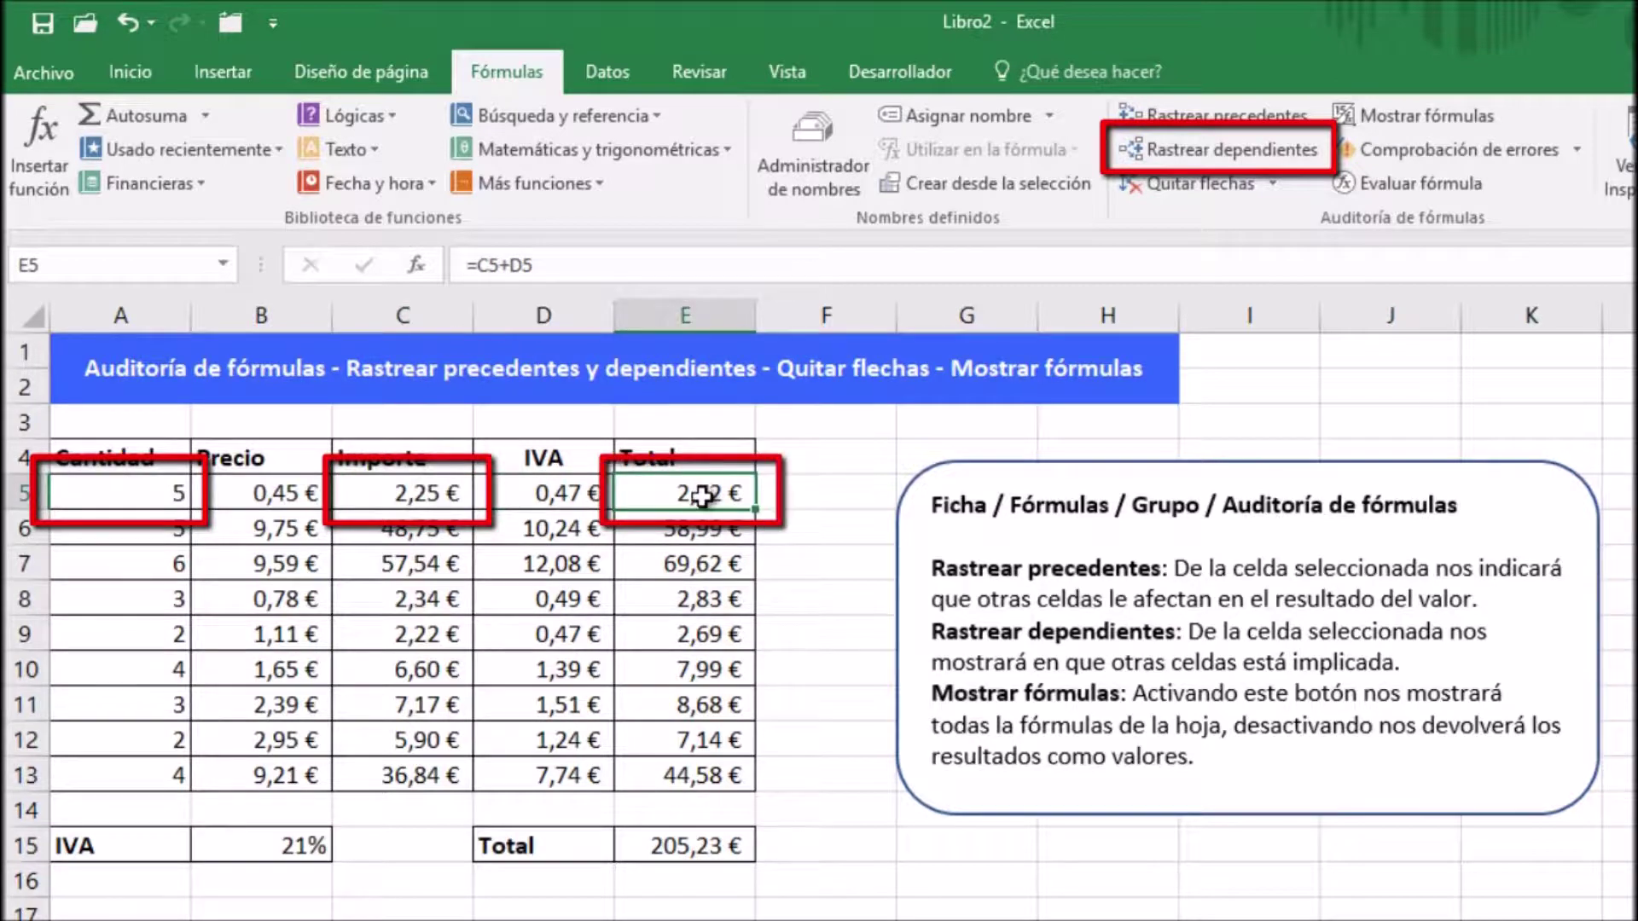
pyautogui.click(689, 846)
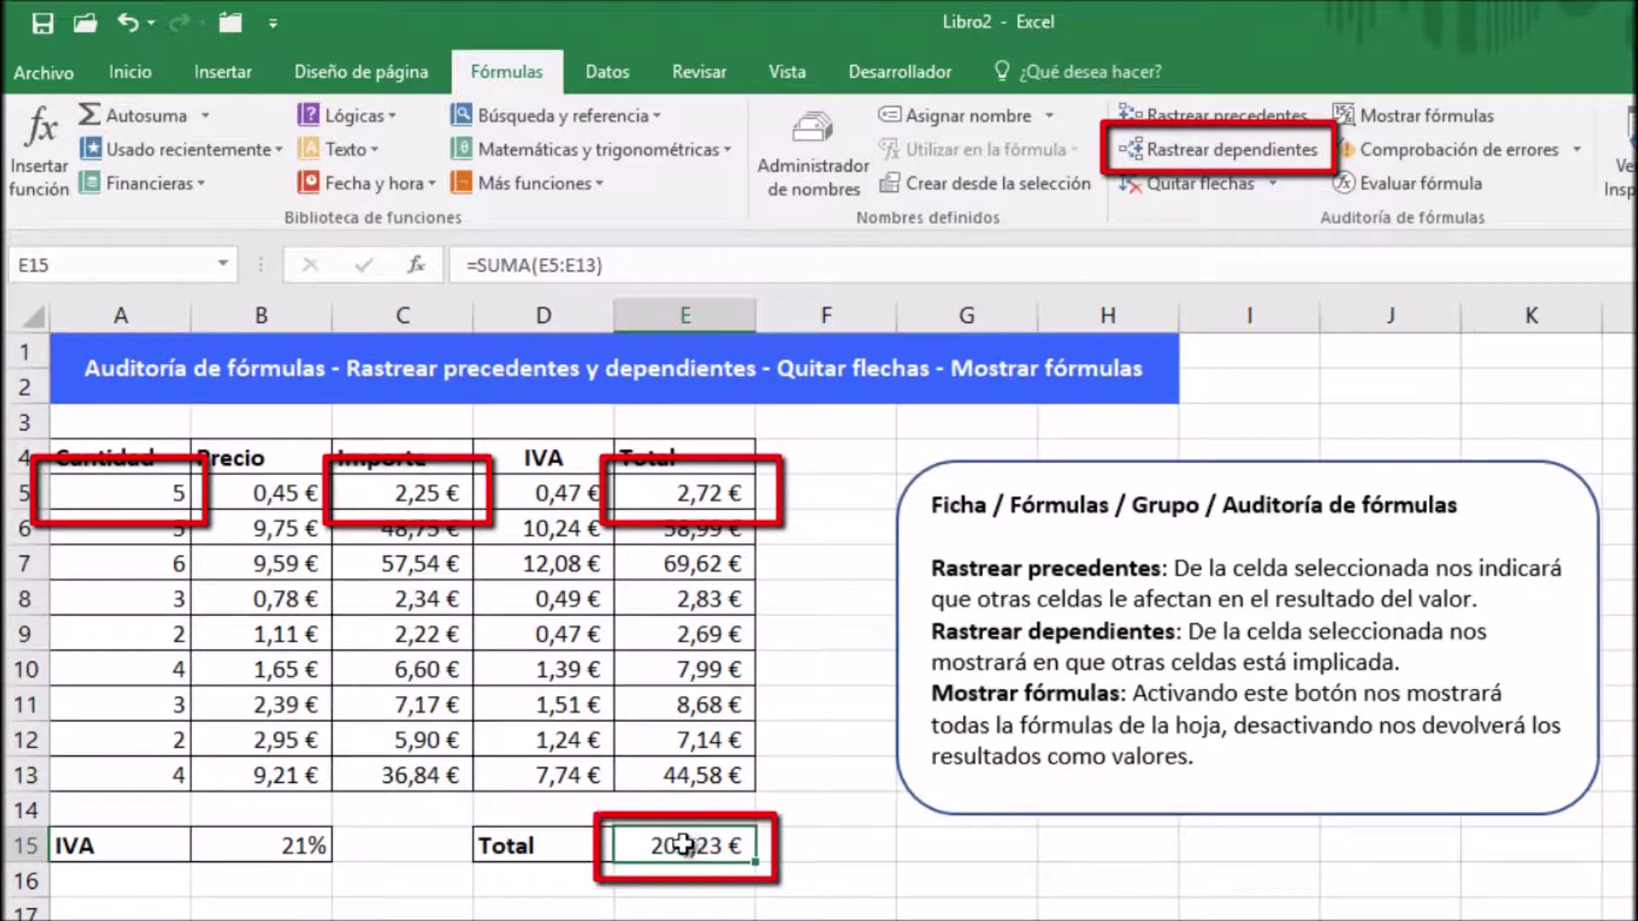
pyautogui.click(137, 491)
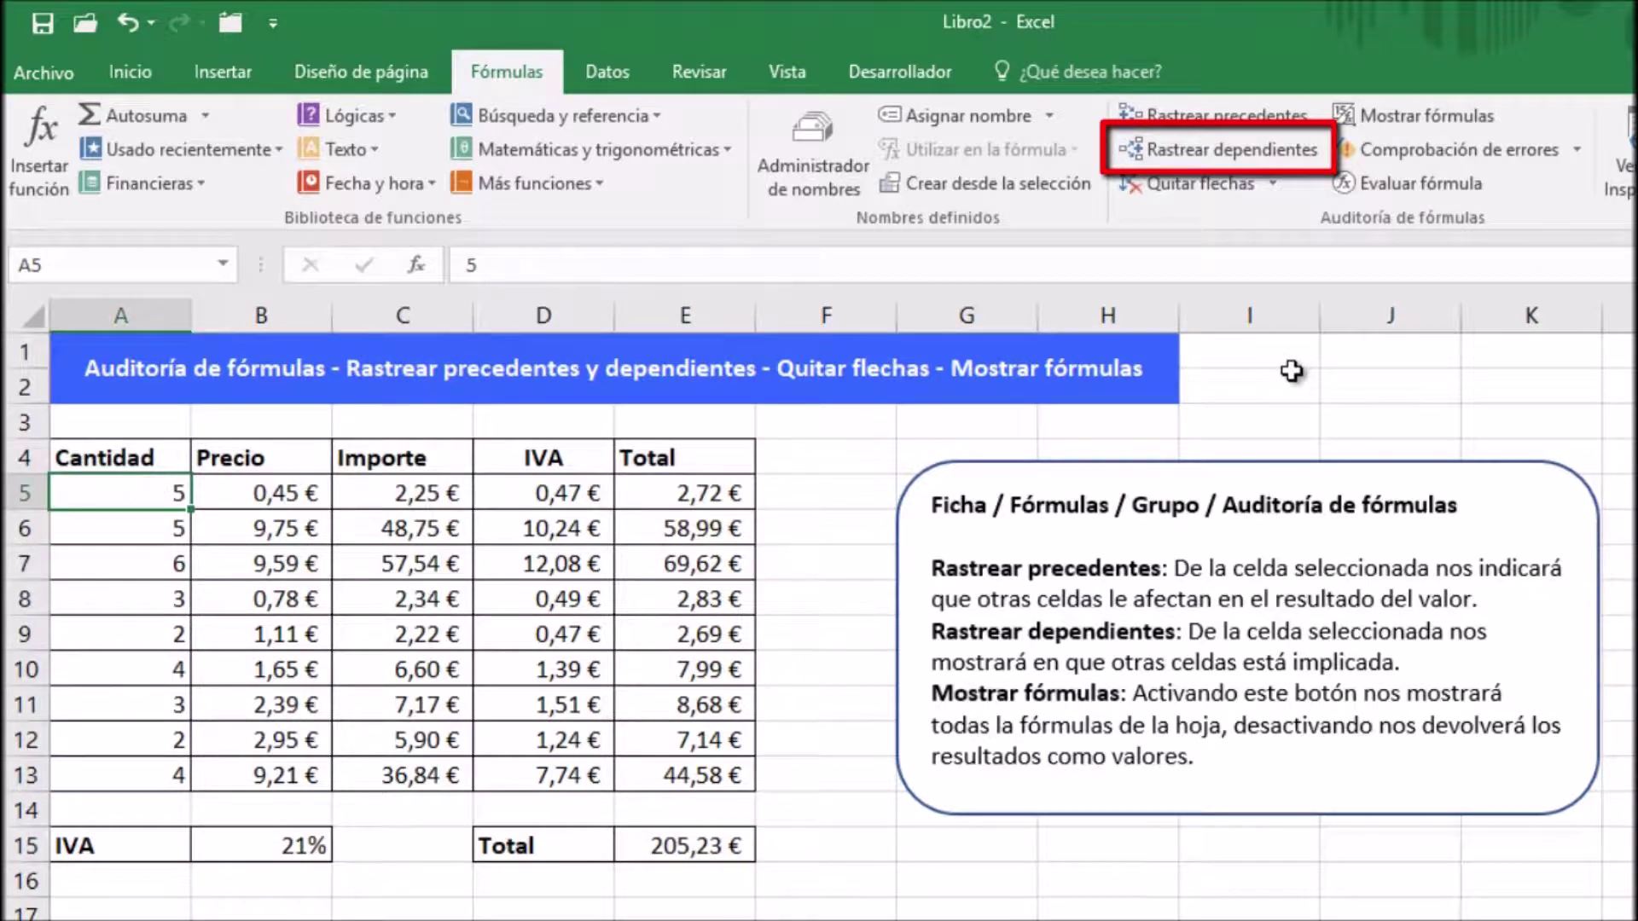
pyautogui.click(1195, 152)
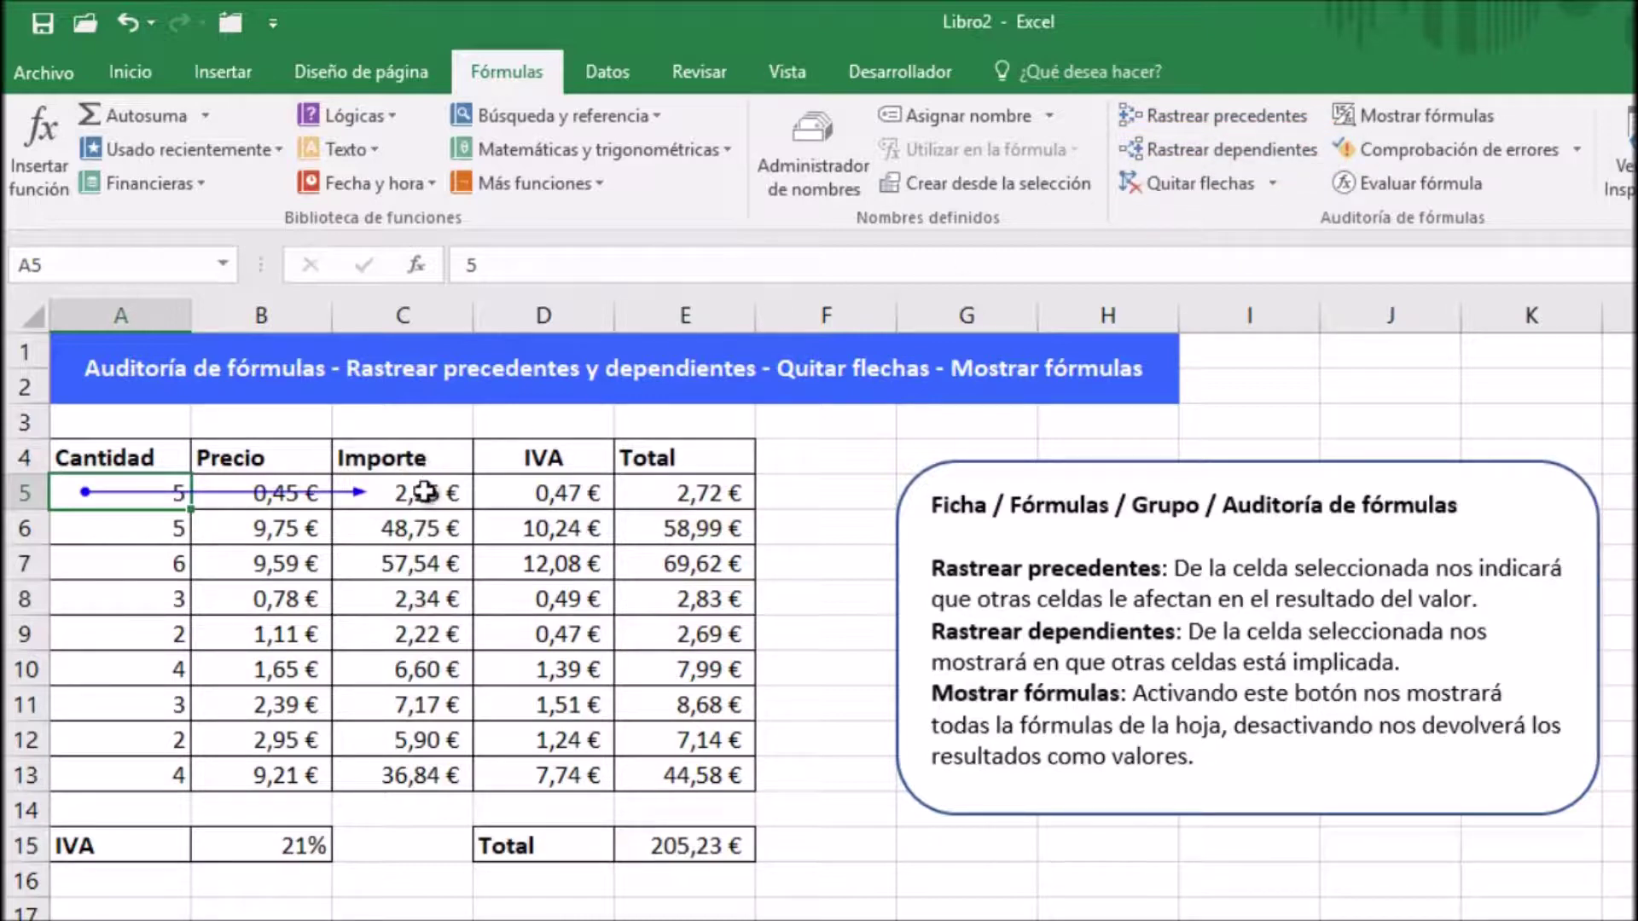
pyautogui.click(1186, 151)
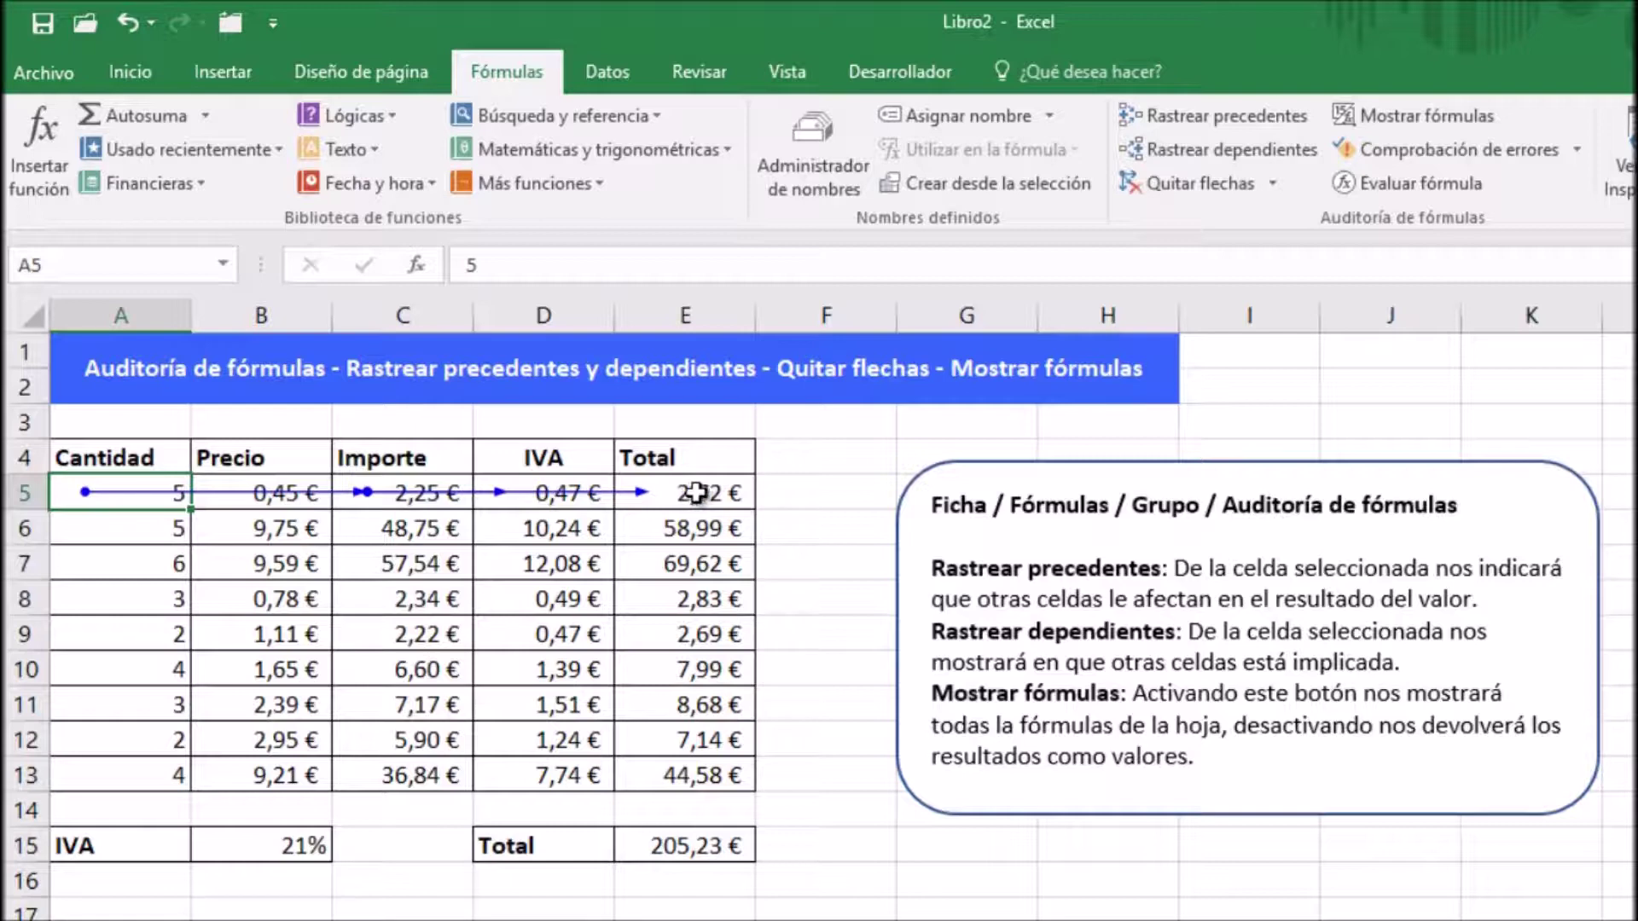
pyautogui.click(1202, 155)
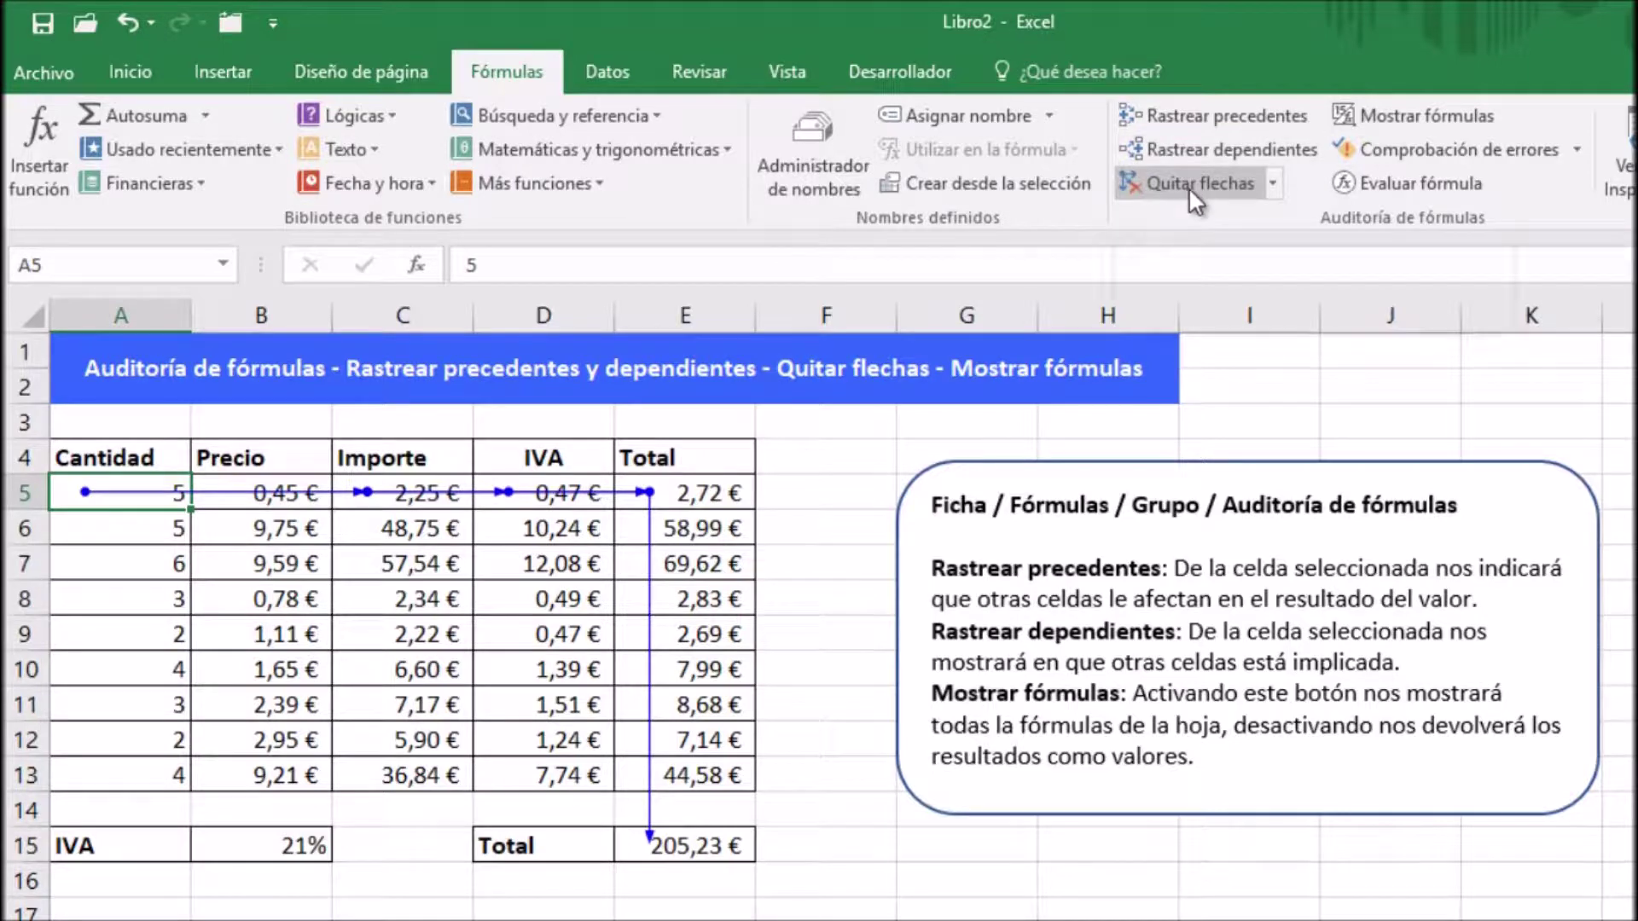
# Step: Remove the three levels of dependent arrows from A5, one level at a time
pyautogui.click(1274, 183)
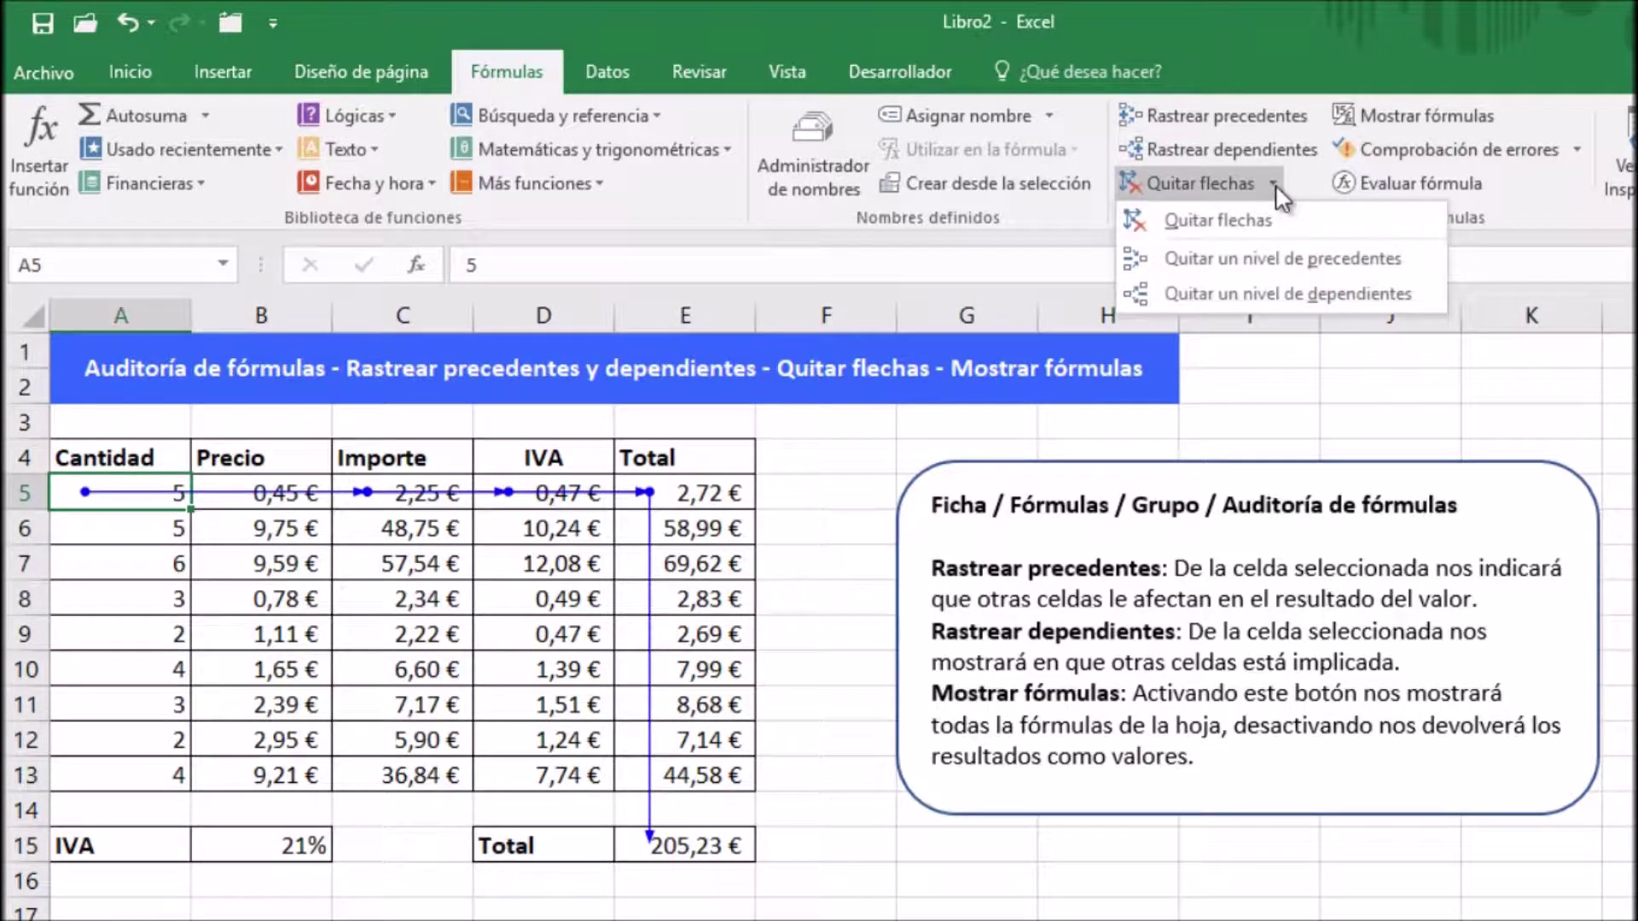
pyautogui.click(1418, 300)
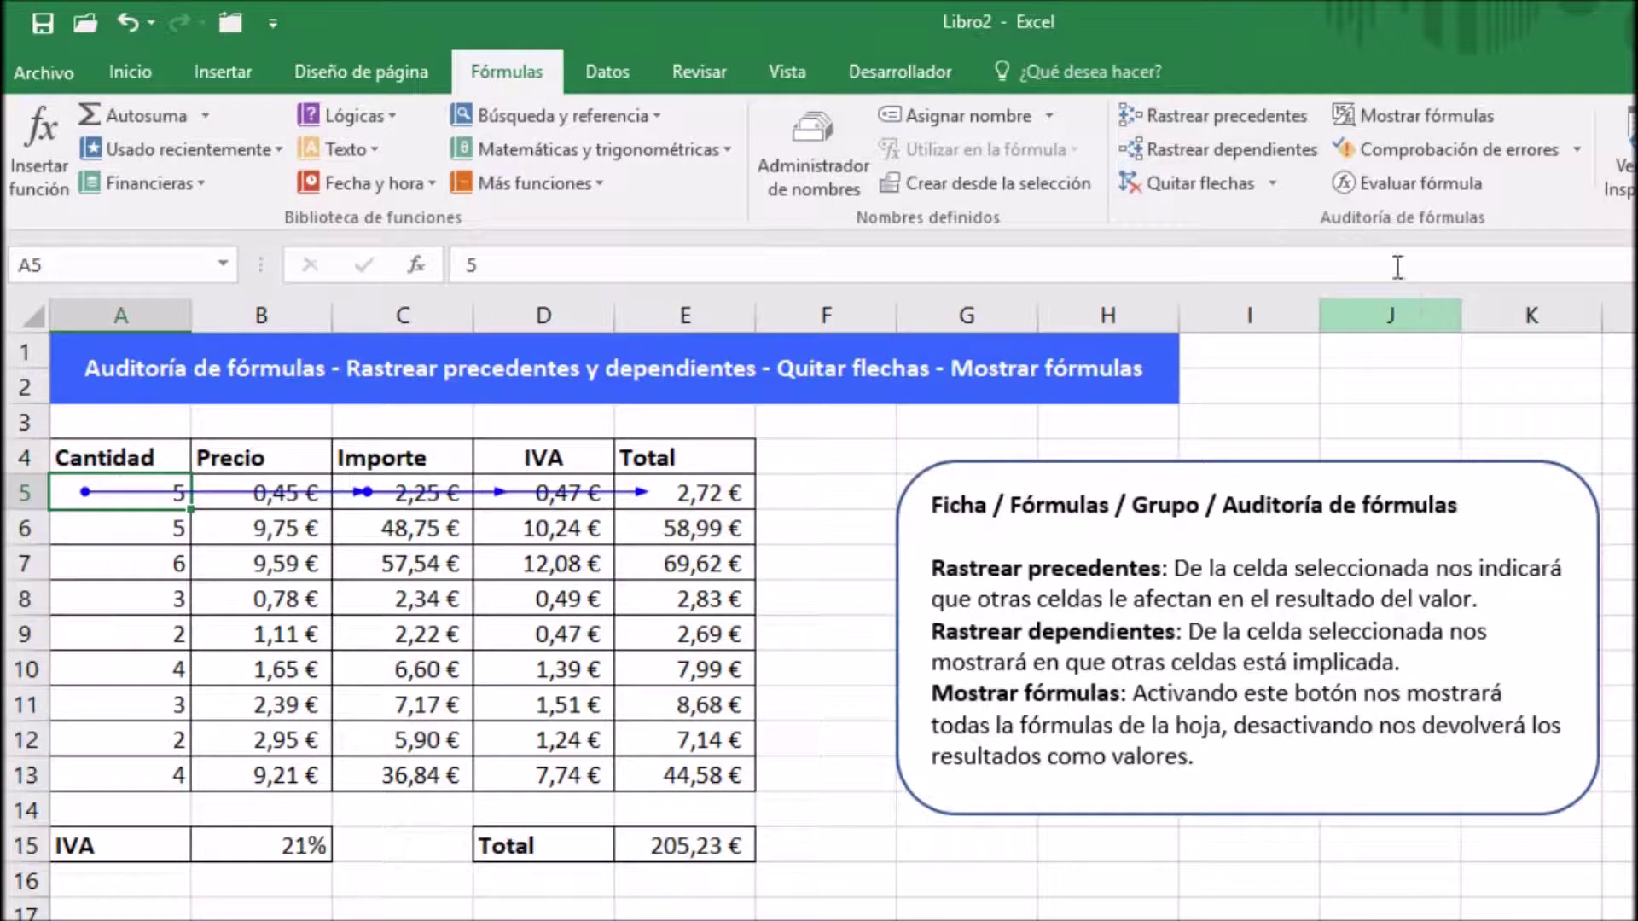
pyautogui.click(1272, 181)
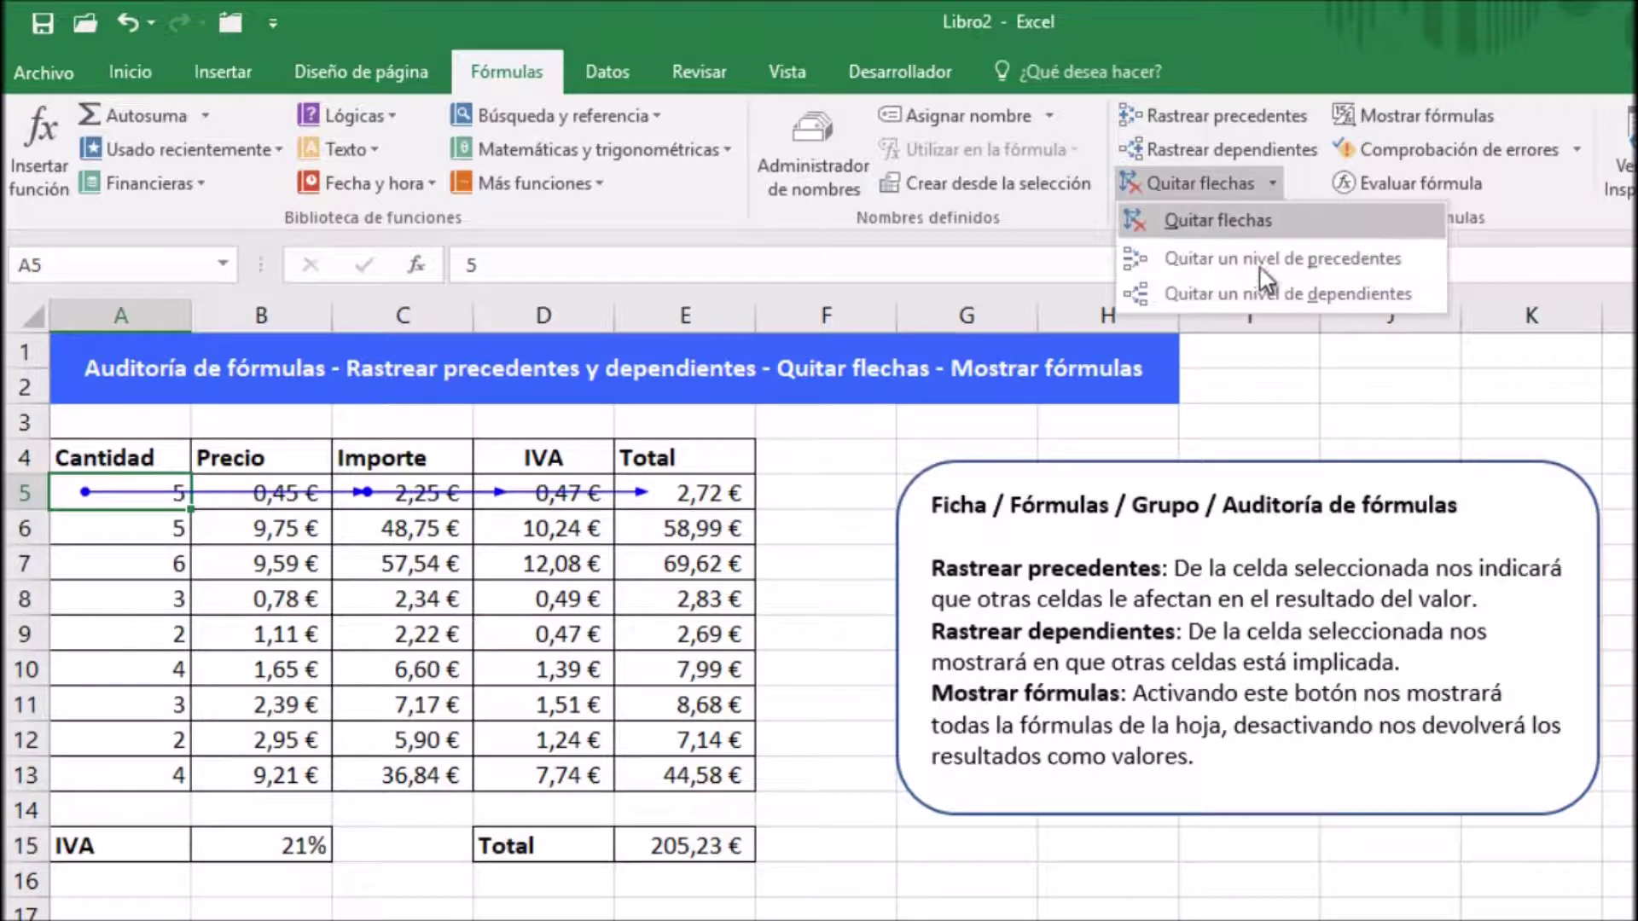
pyautogui.click(1313, 296)
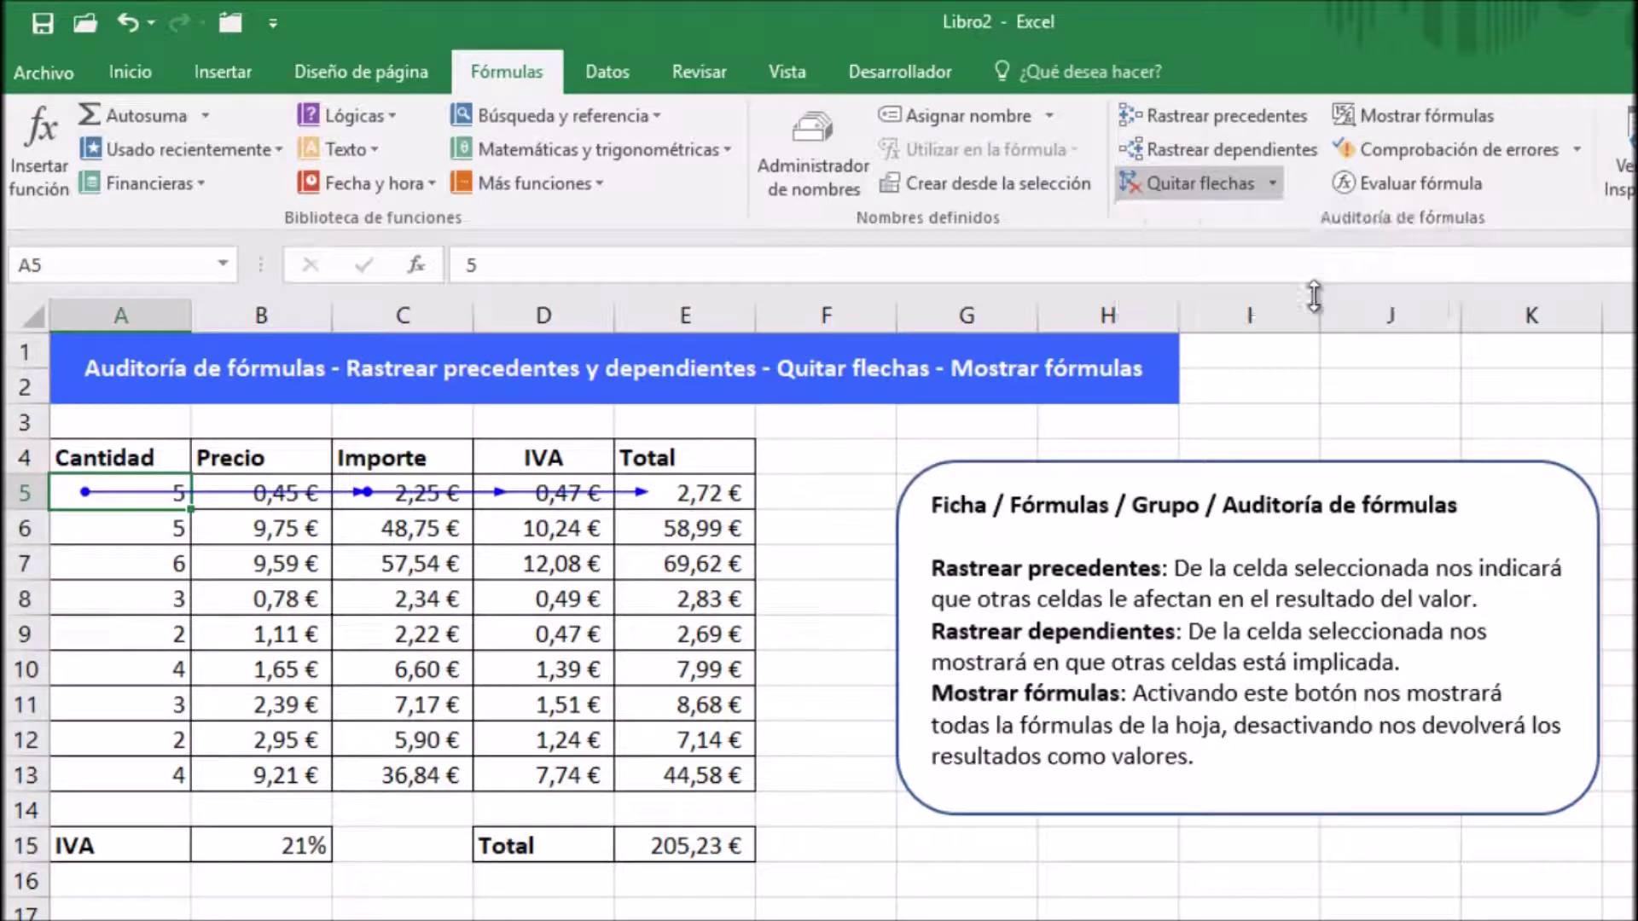
pyautogui.click(1271, 179)
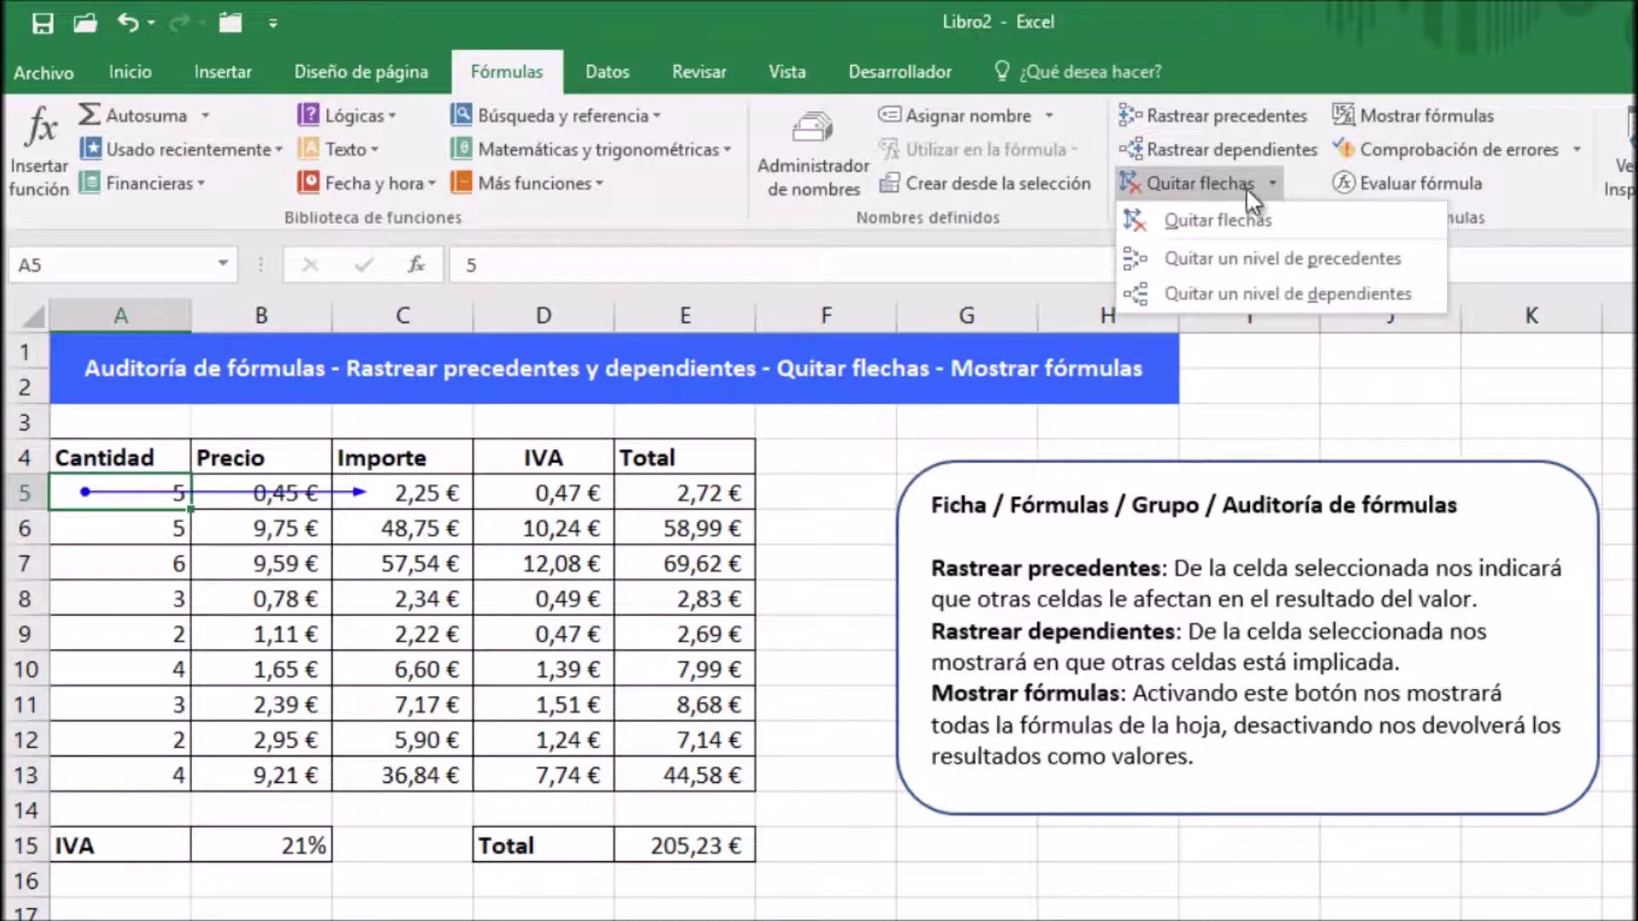
pyautogui.click(1303, 295)
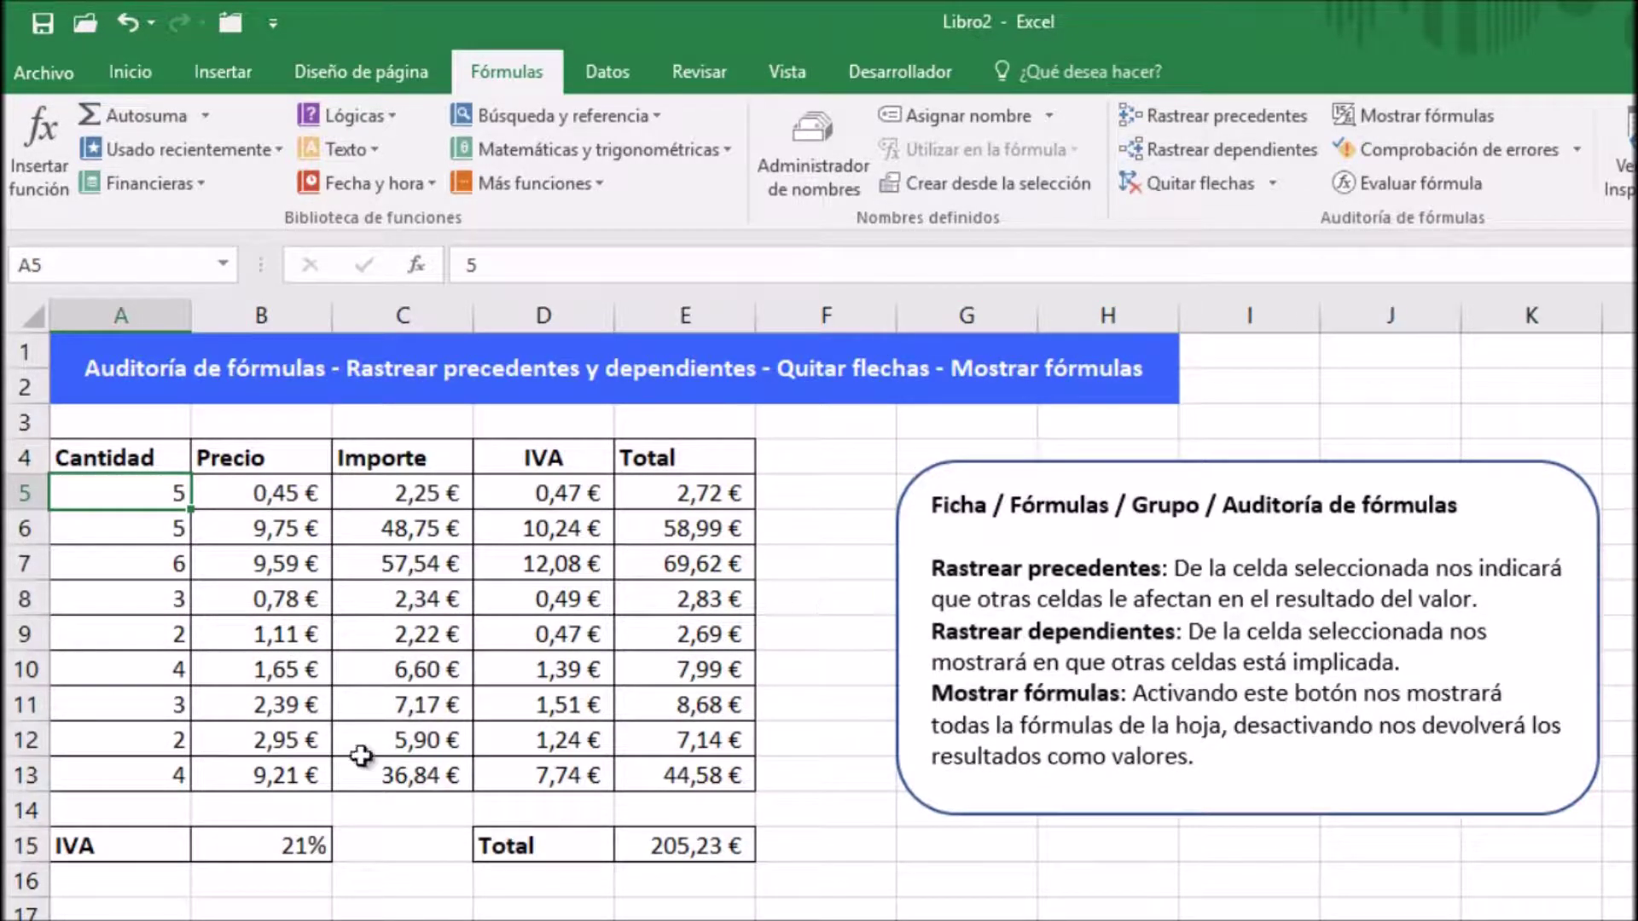
# Step: Trace the dependents of the IVA rate cell B15 through all three levels, up to the overall total
pyautogui.click(279, 851)
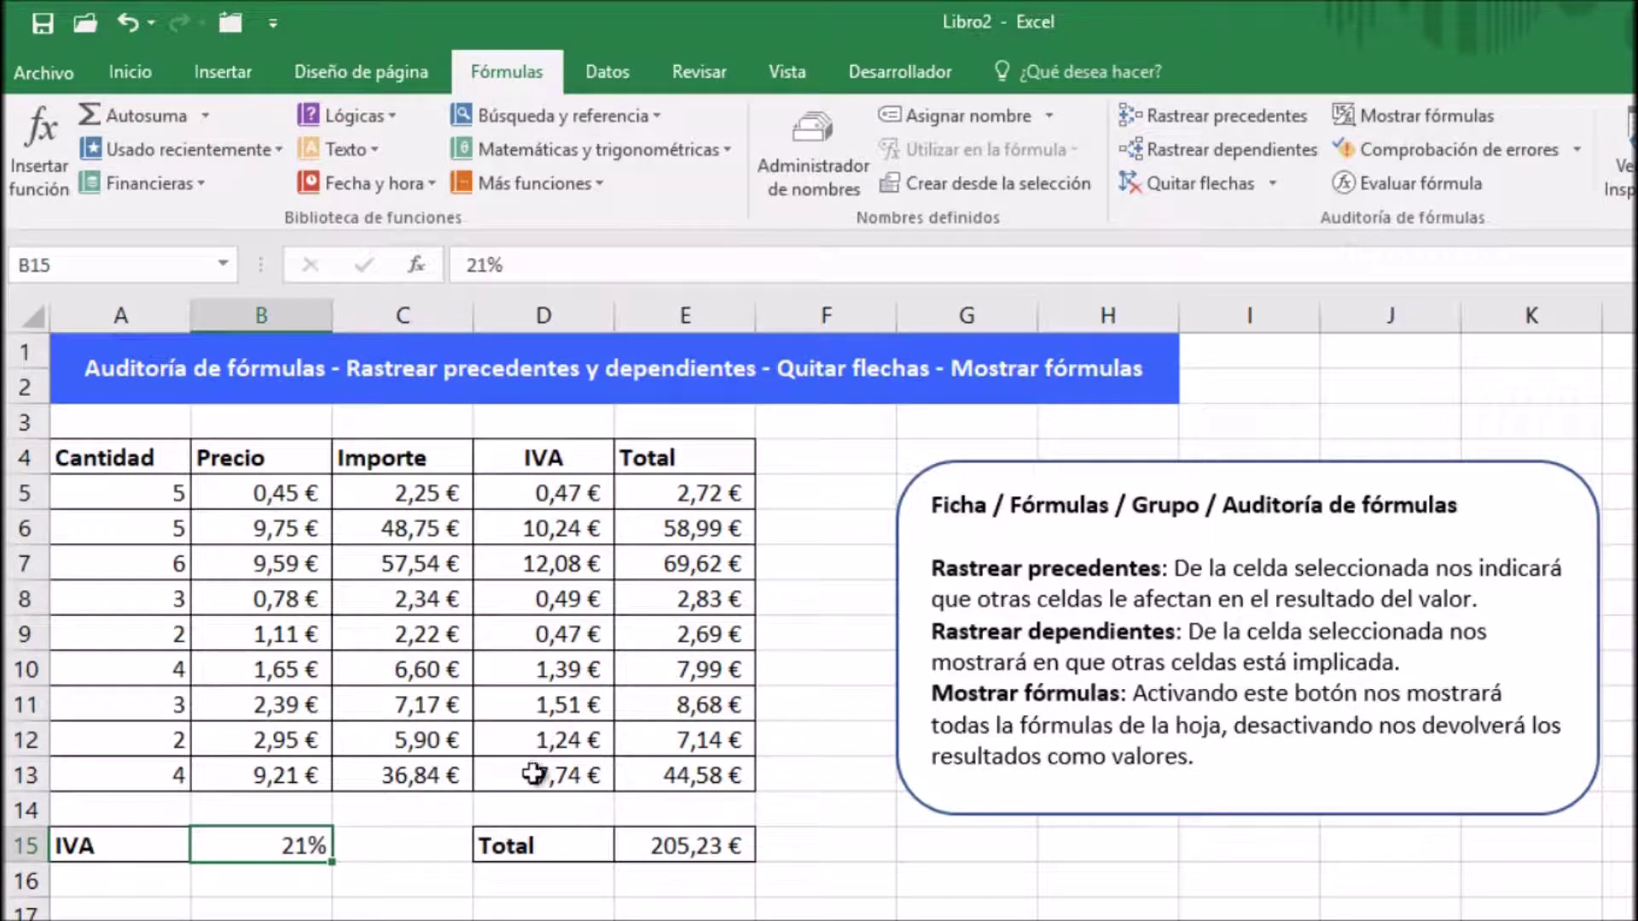
pyautogui.click(428, 503)
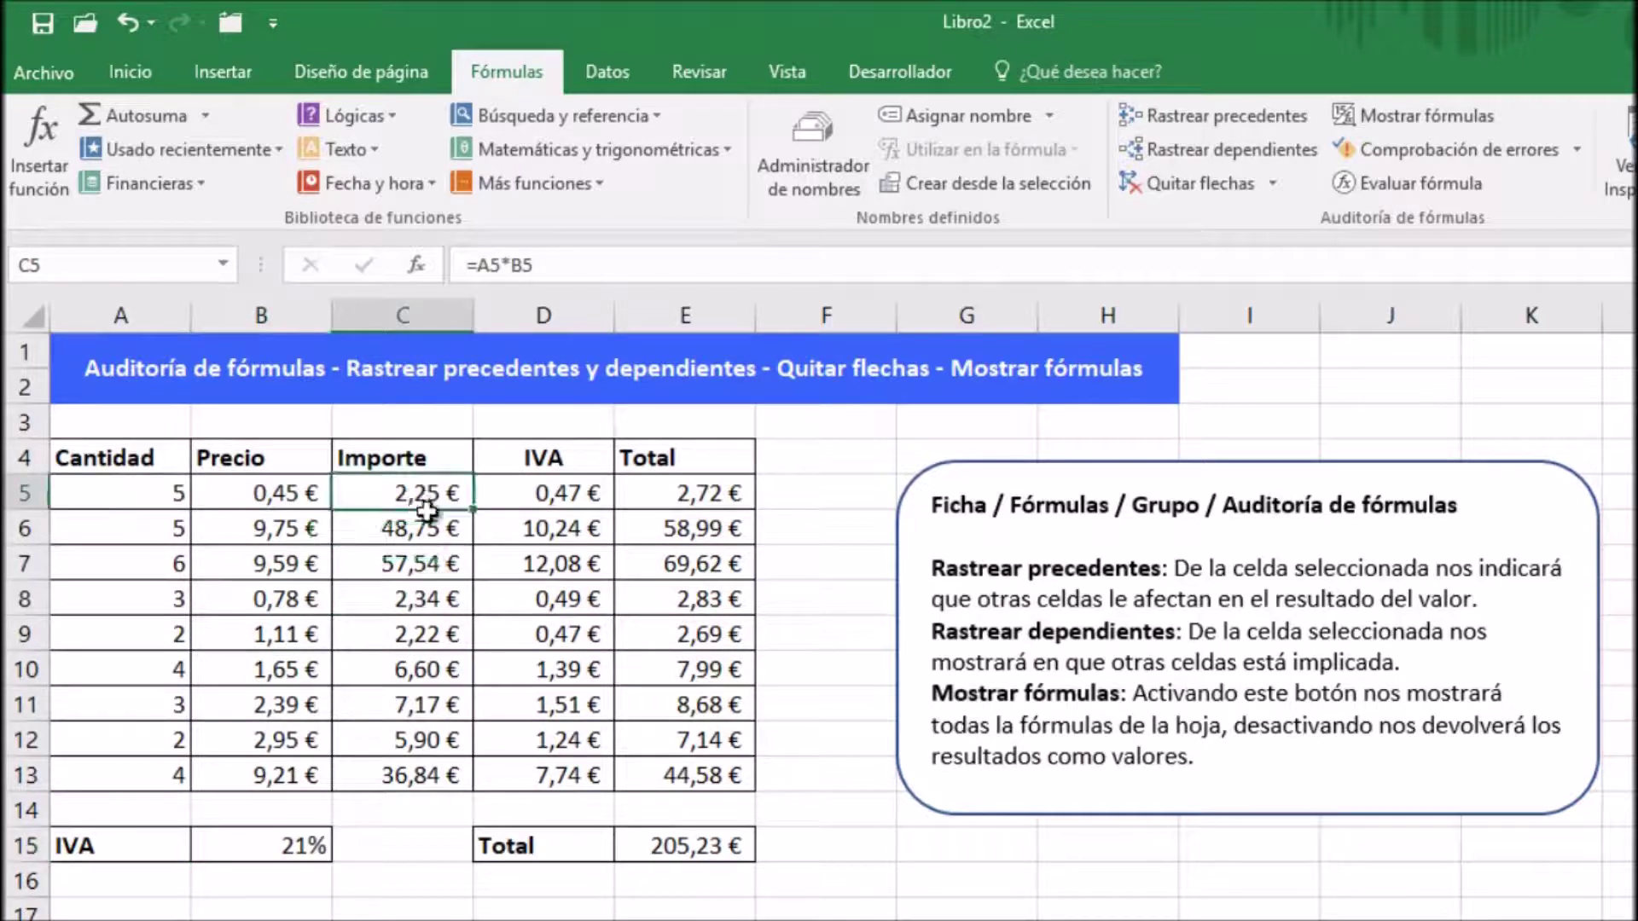
pyautogui.click(293, 846)
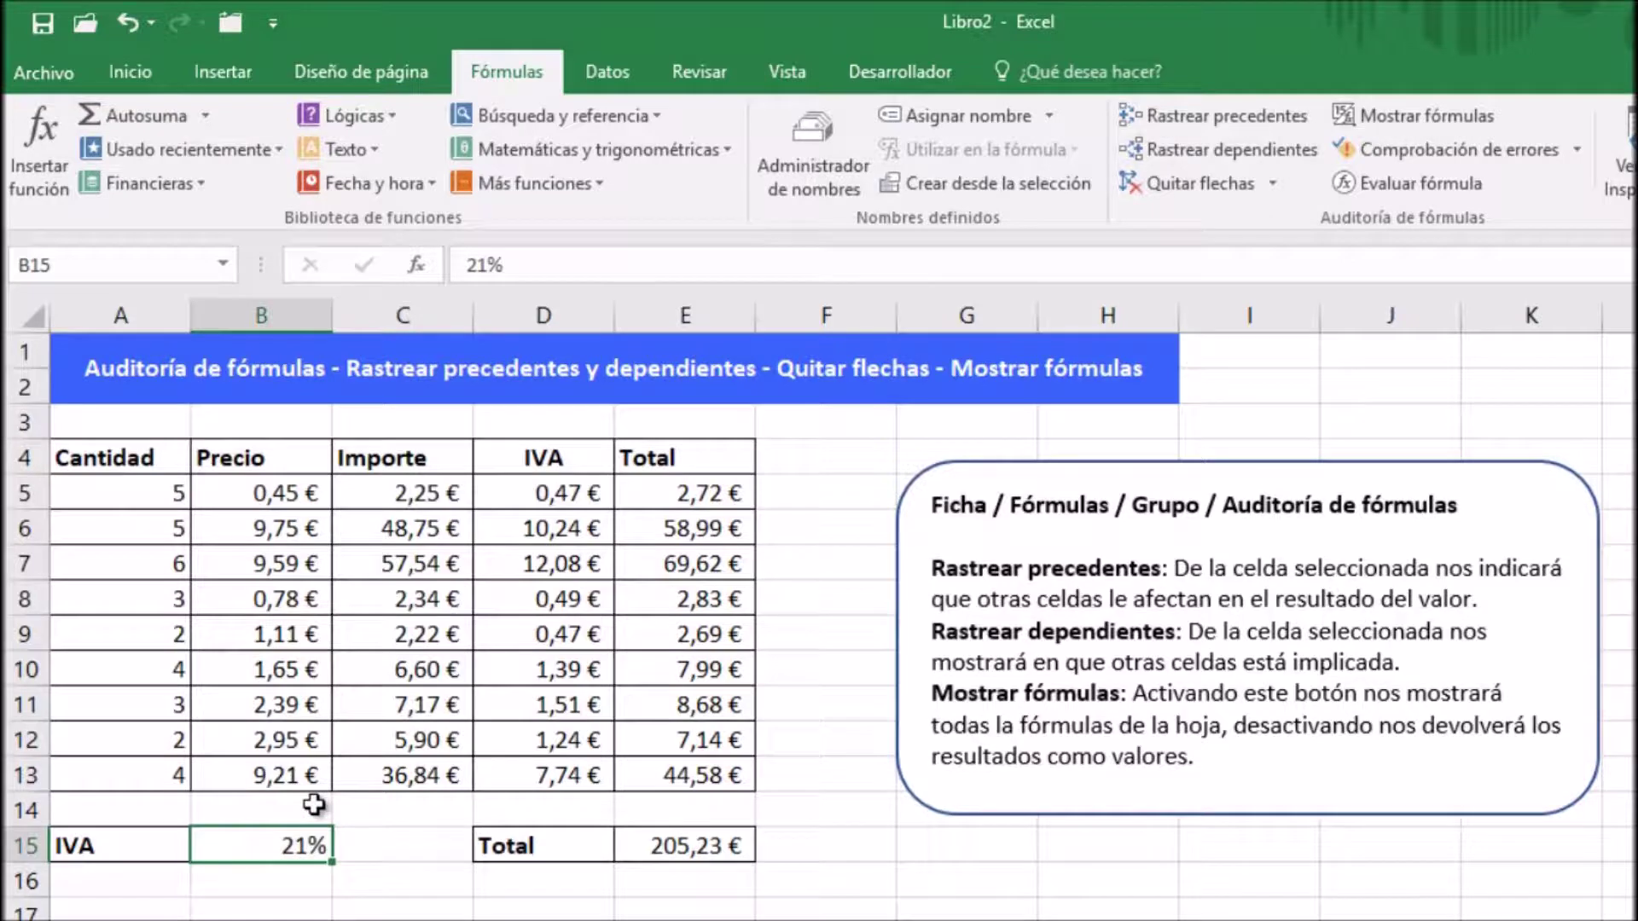
pyautogui.click(1282, 149)
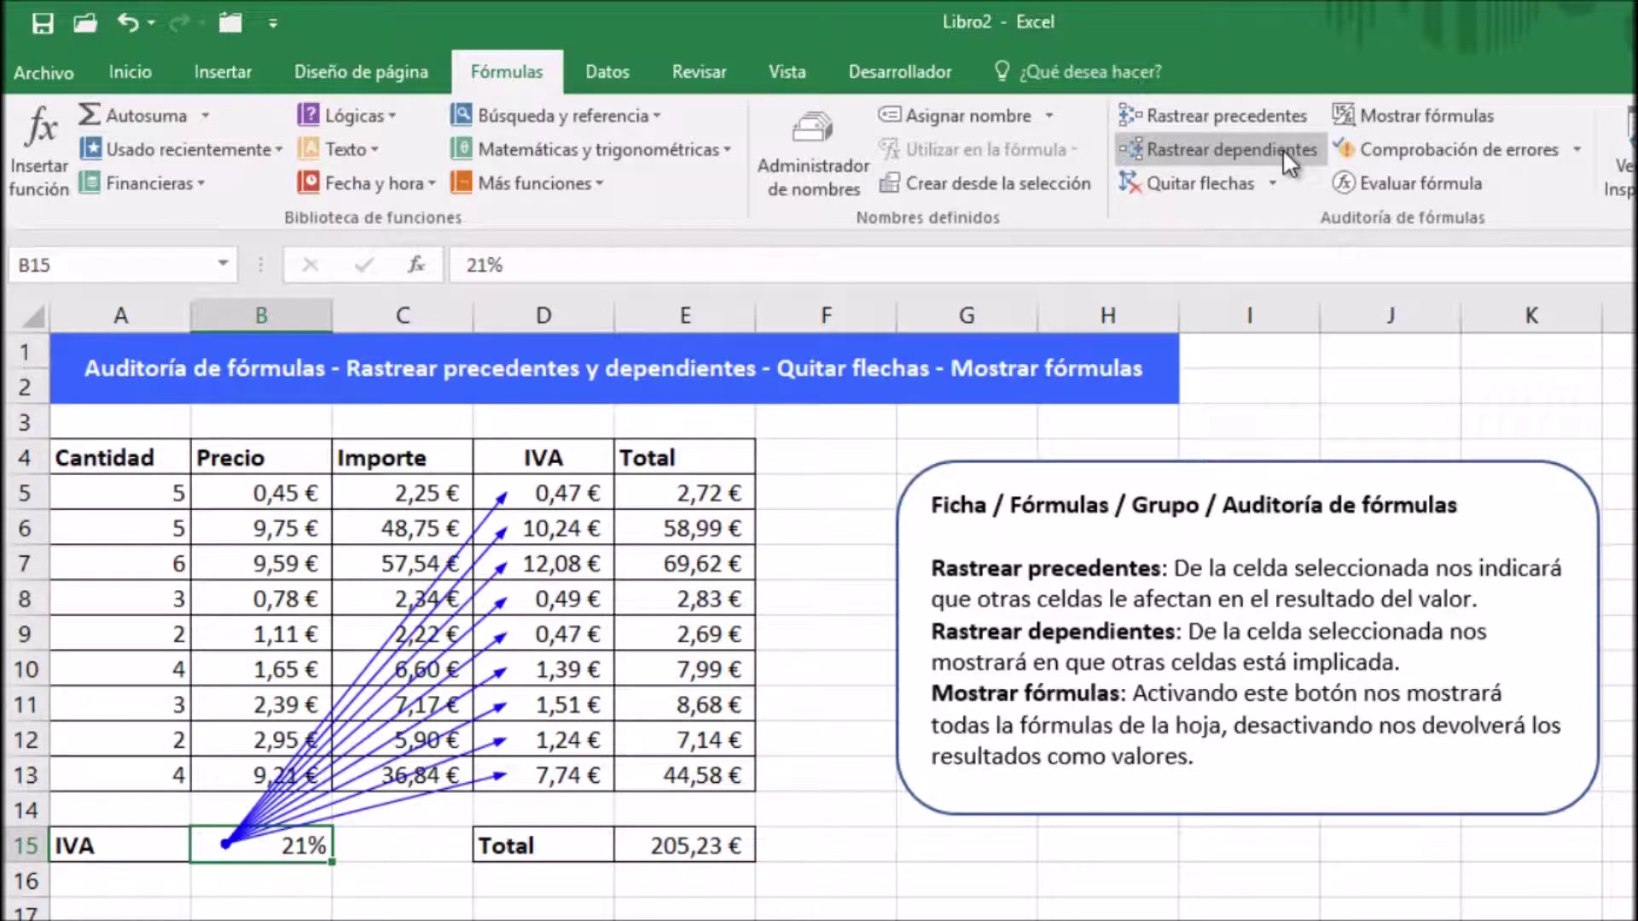
pyautogui.click(1282, 148)
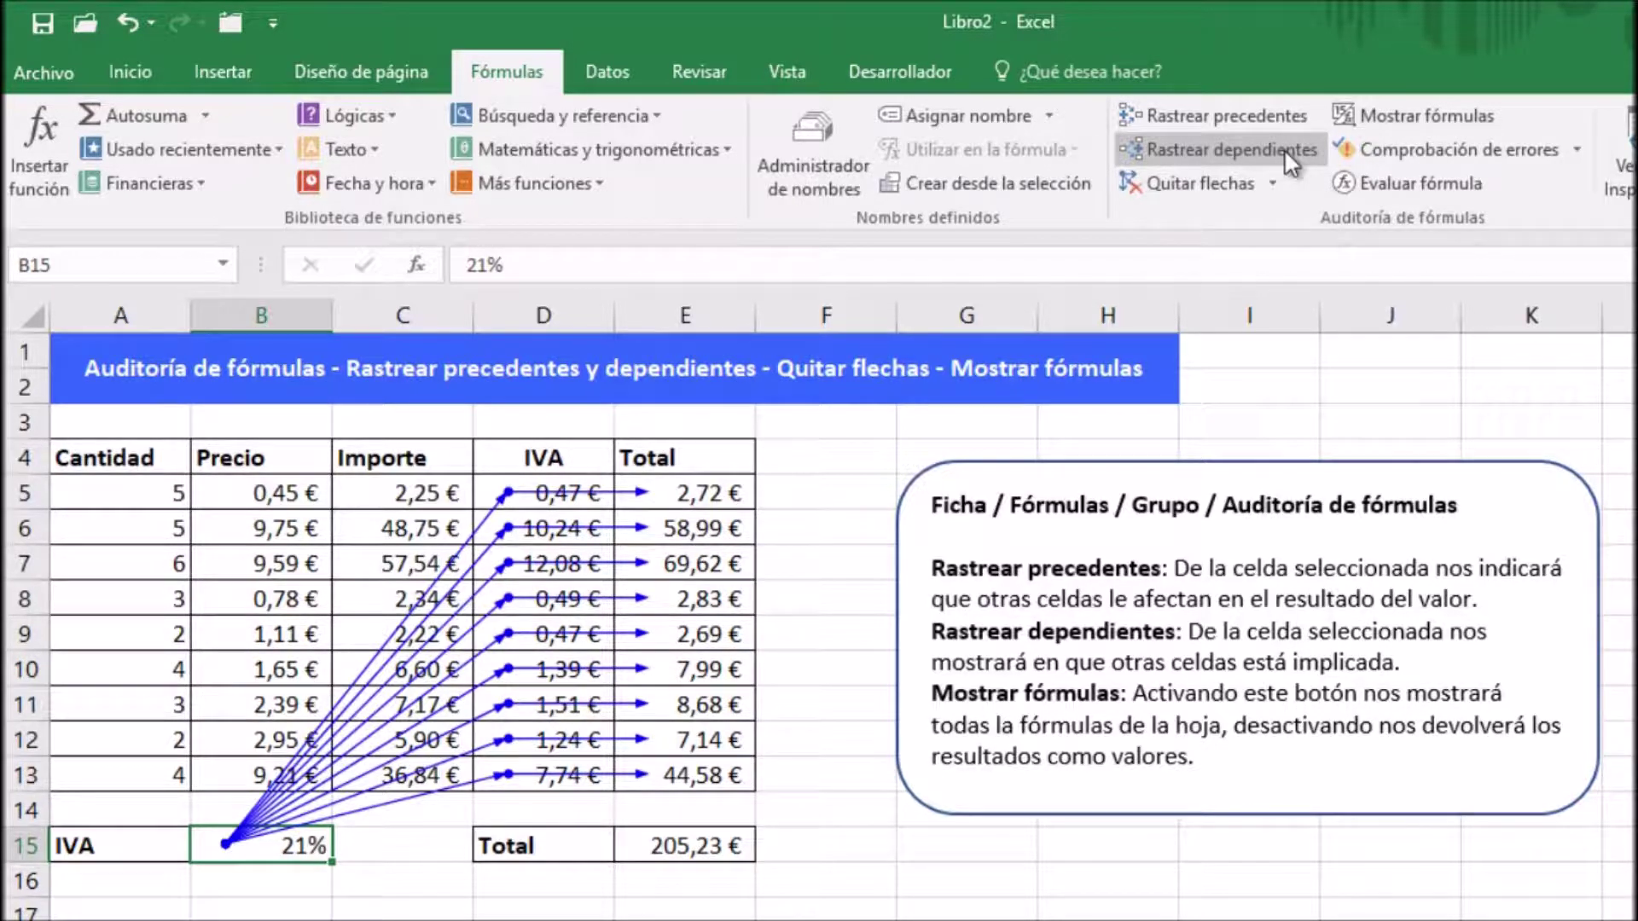
pyautogui.click(1283, 148)
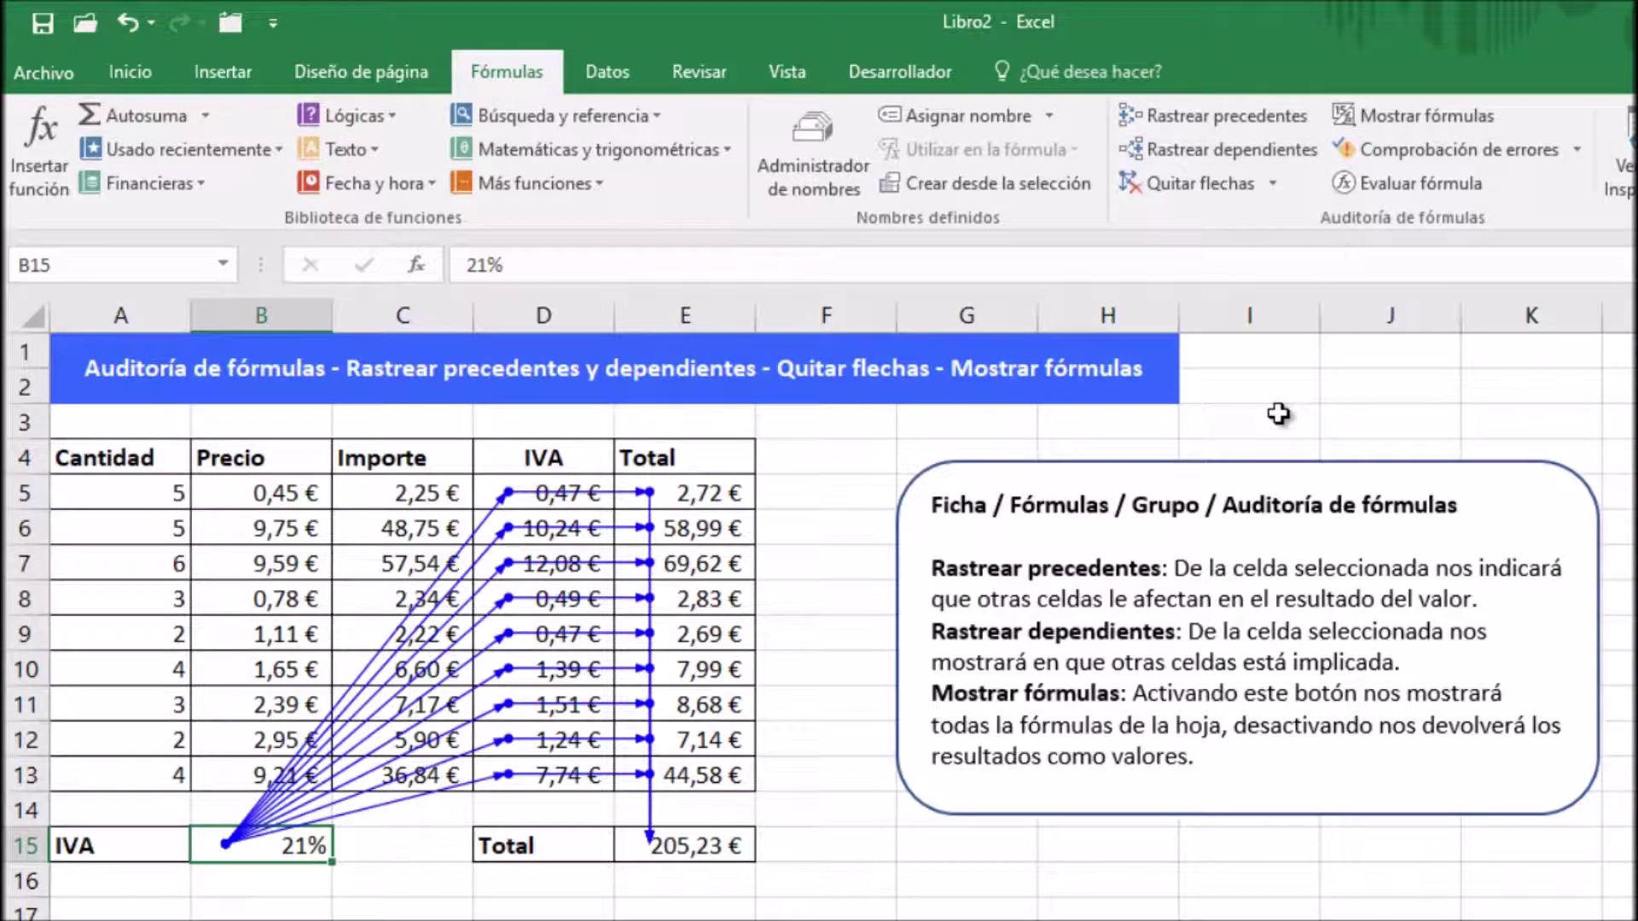
# Step: Clear all the tracer arrows of the IVA rate cell B15 at once
pyautogui.click(1273, 184)
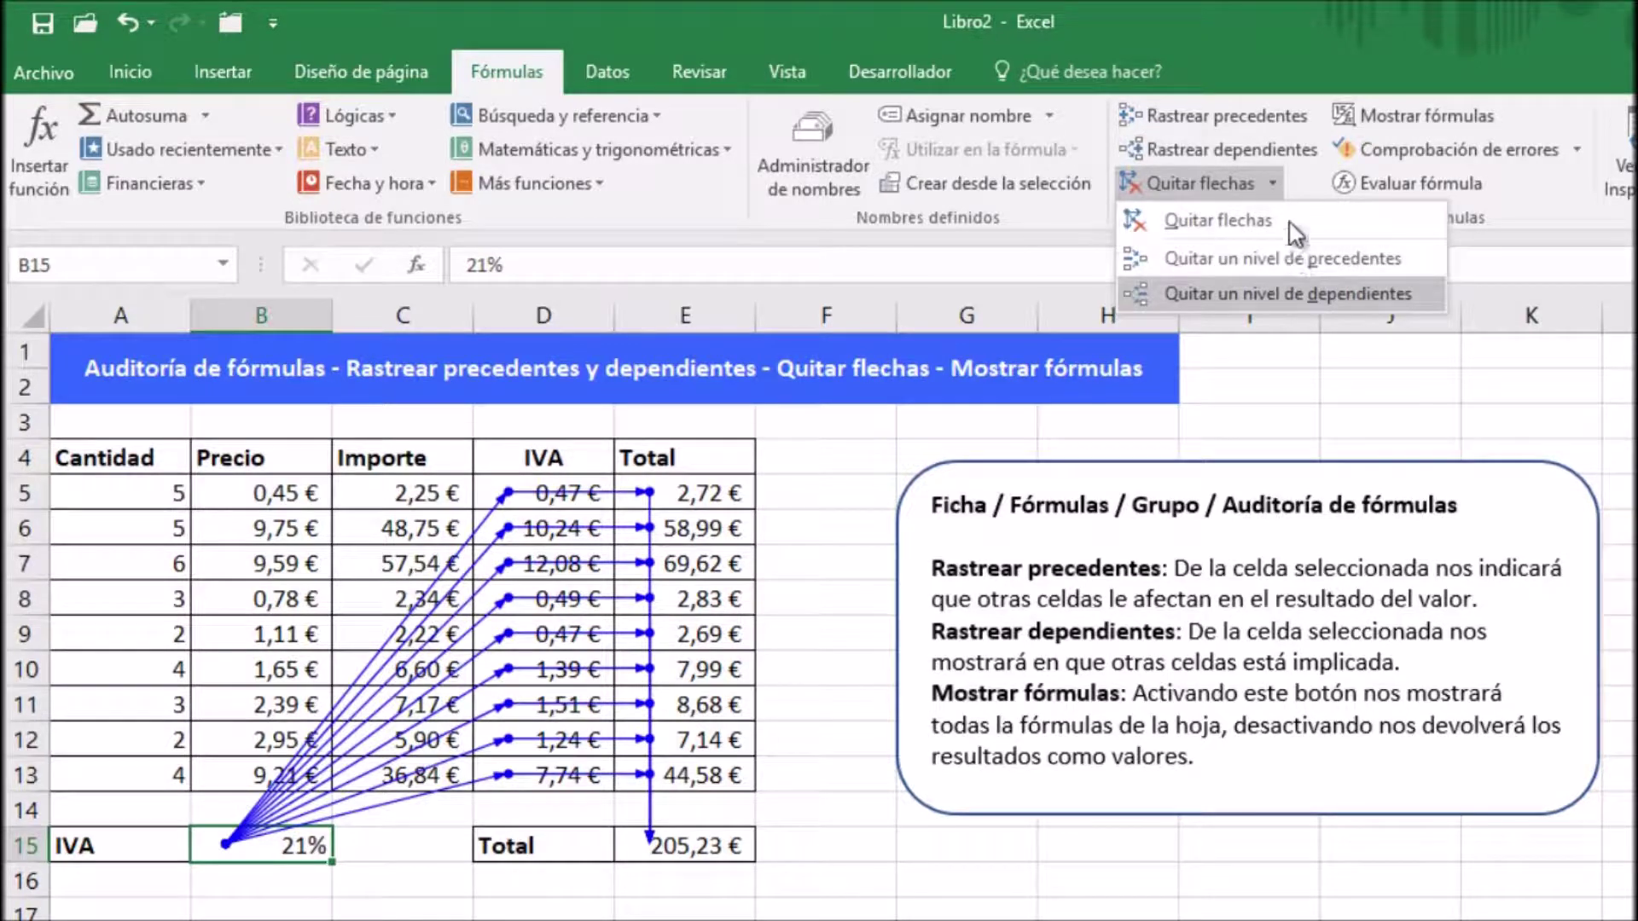
pyautogui.click(1279, 186)
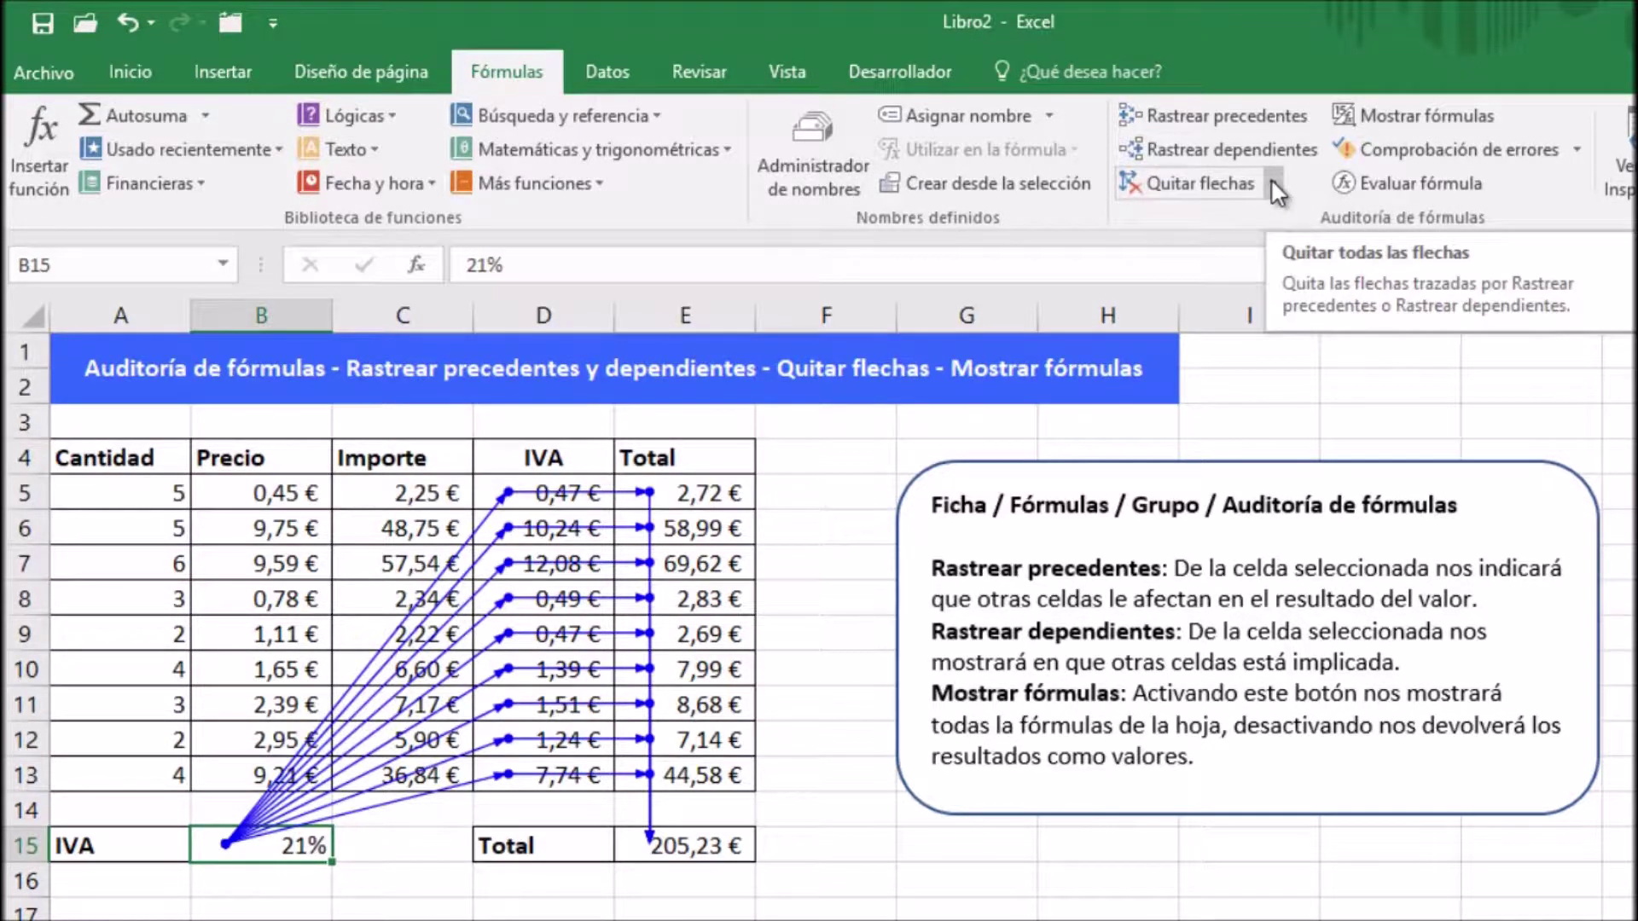
pyautogui.click(1218, 184)
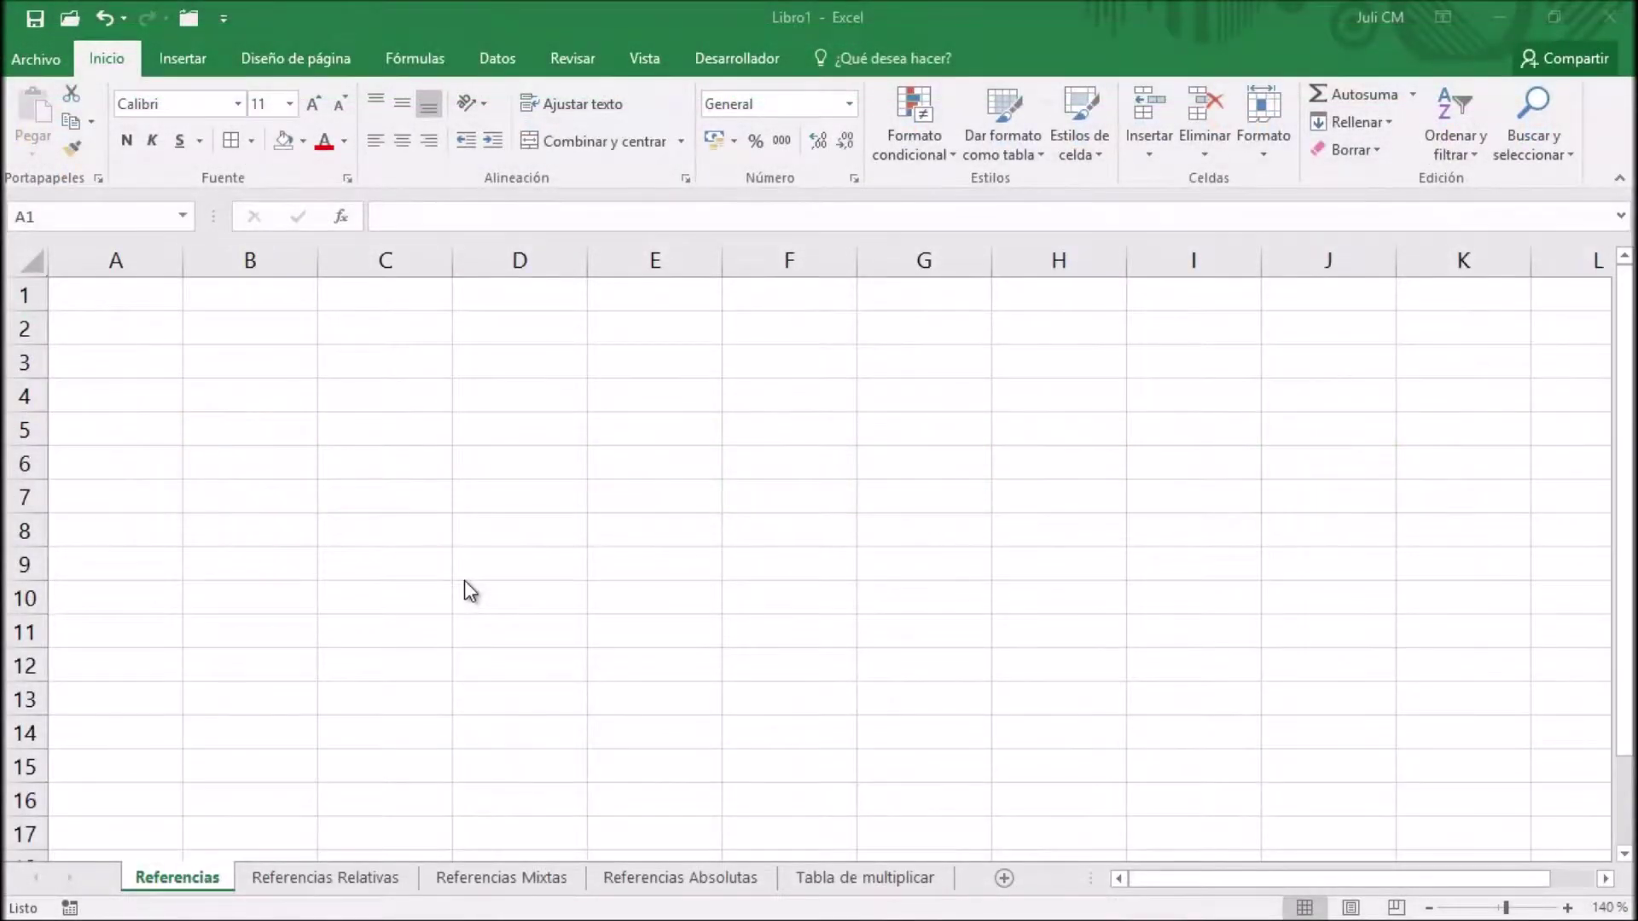
pyautogui.click(139, 301)
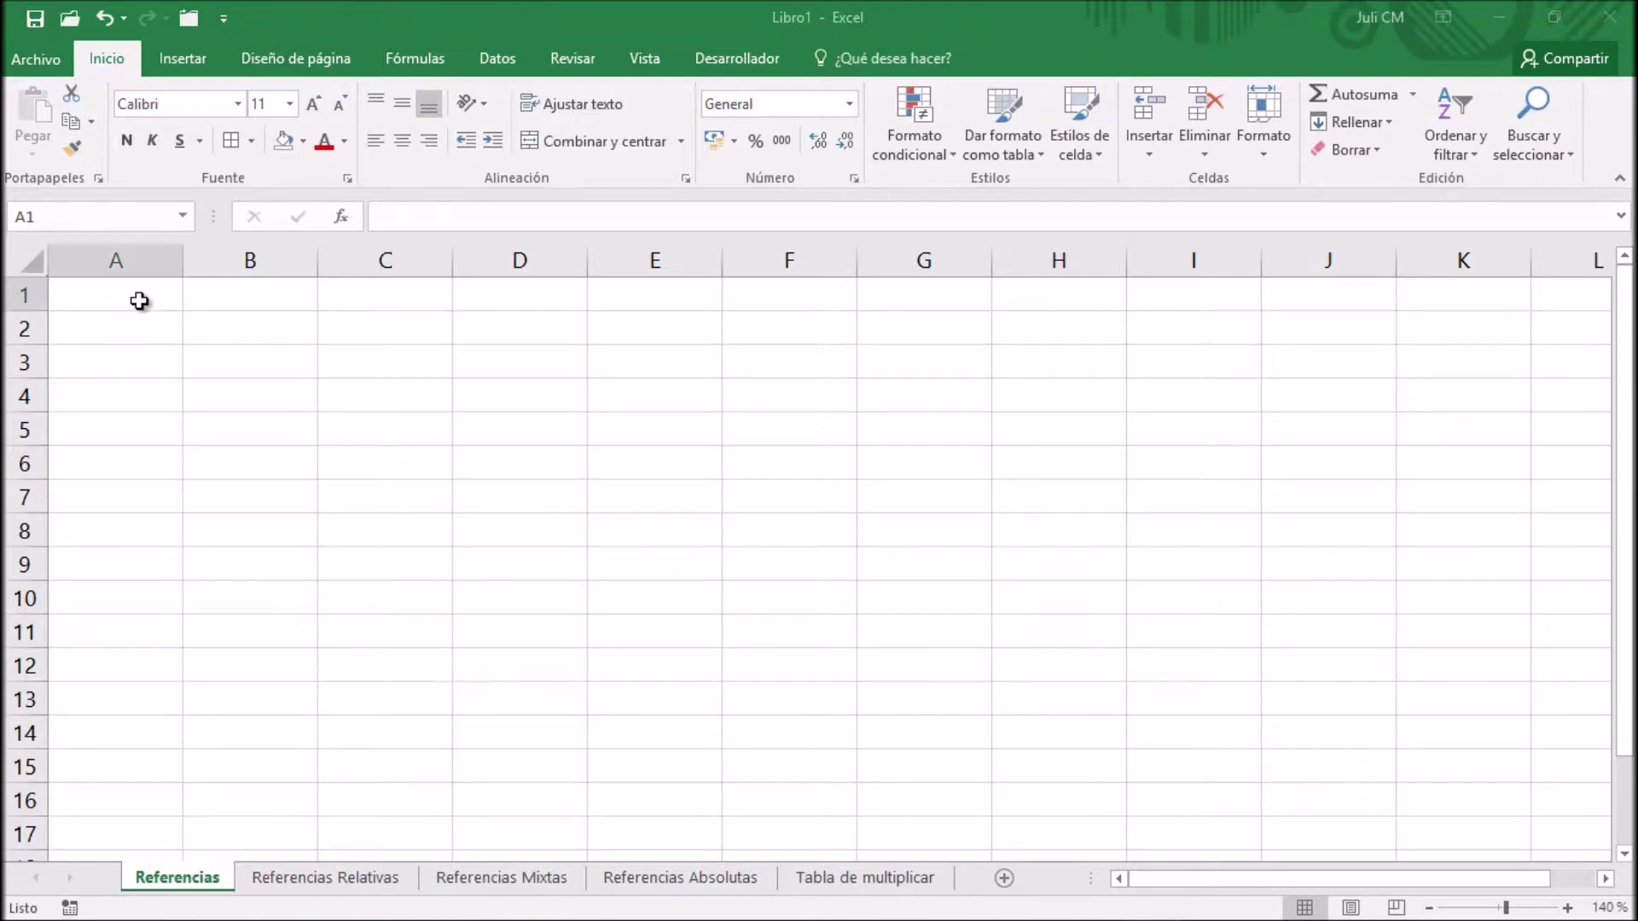
pyautogui.click(273, 364)
pyautogui.click(560, 360)
pyautogui.click(529, 483)
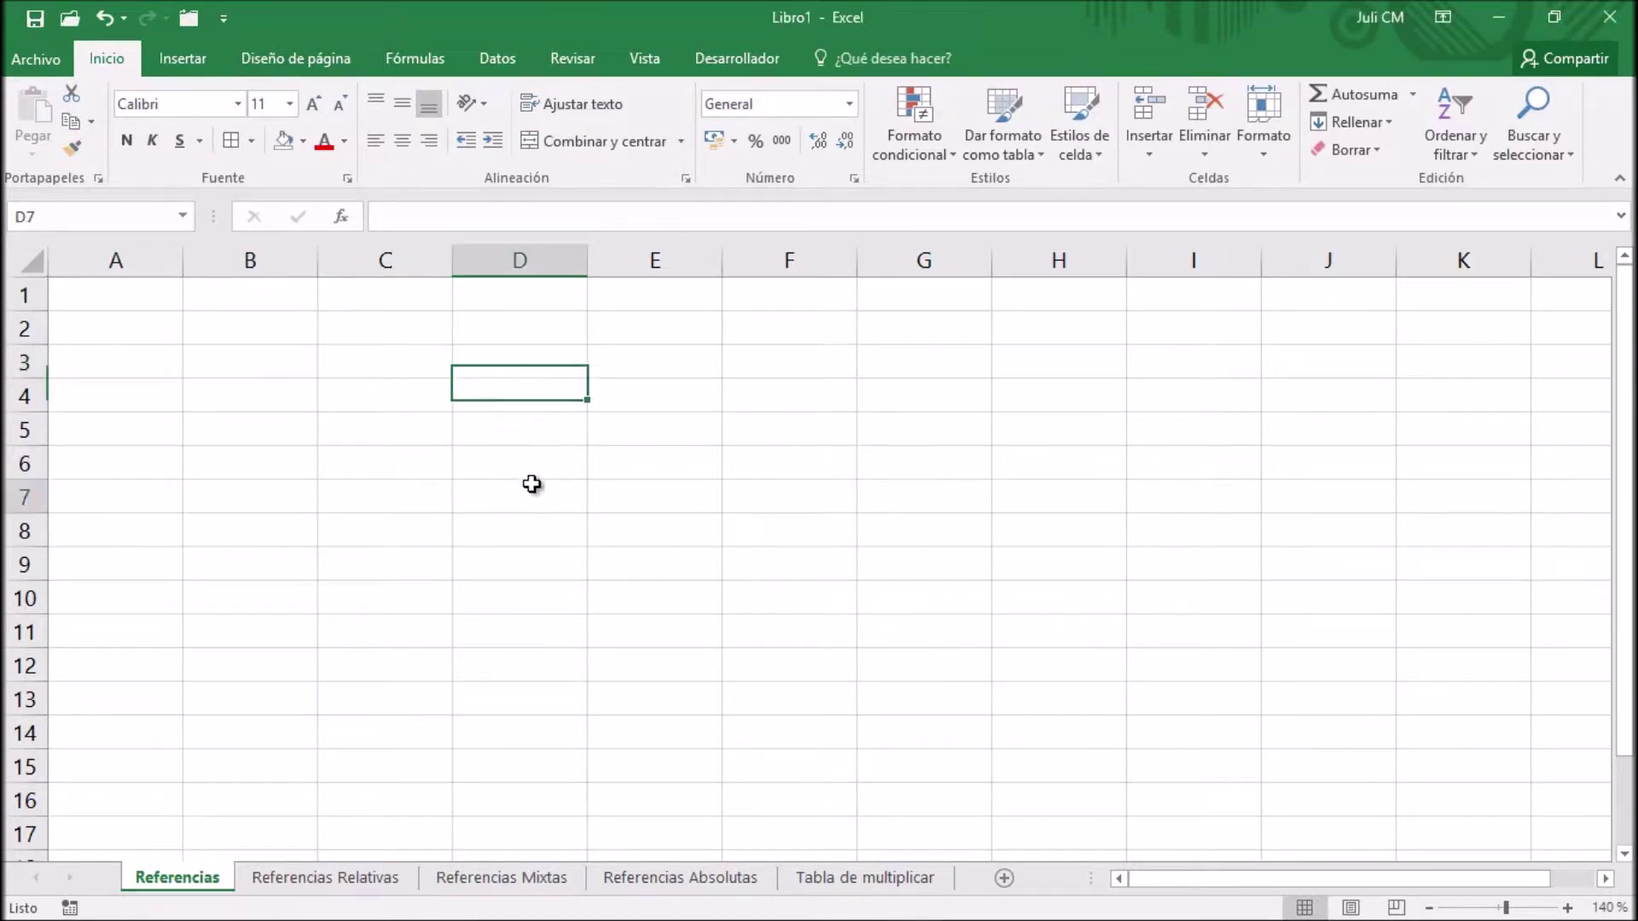
pyautogui.click(381, 369)
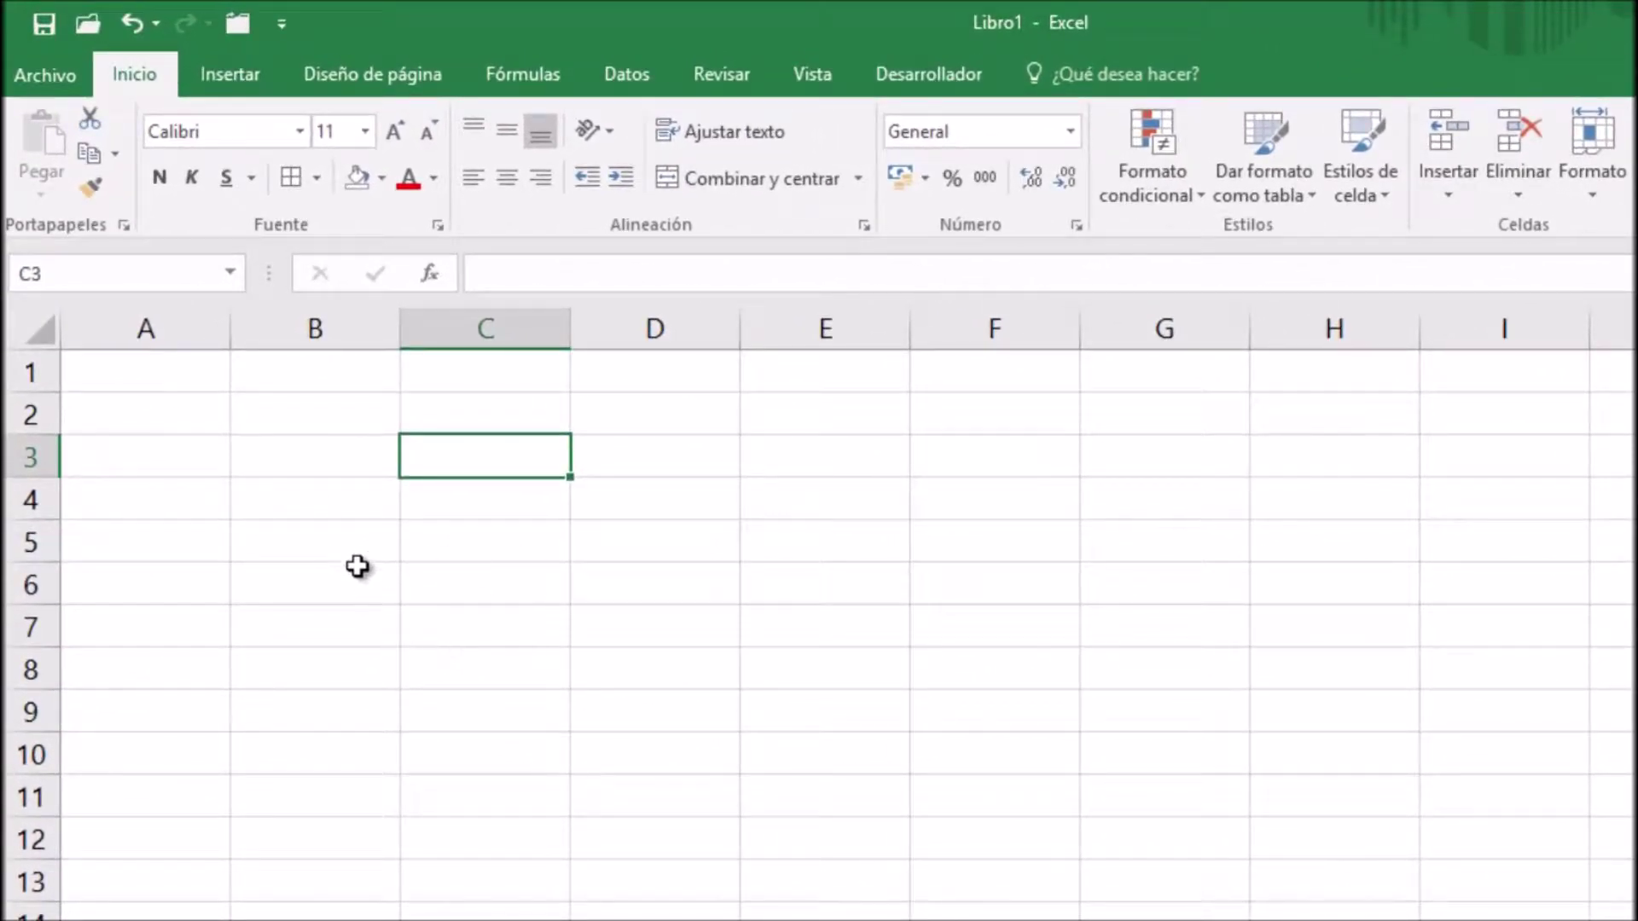
pyautogui.click(342, 536)
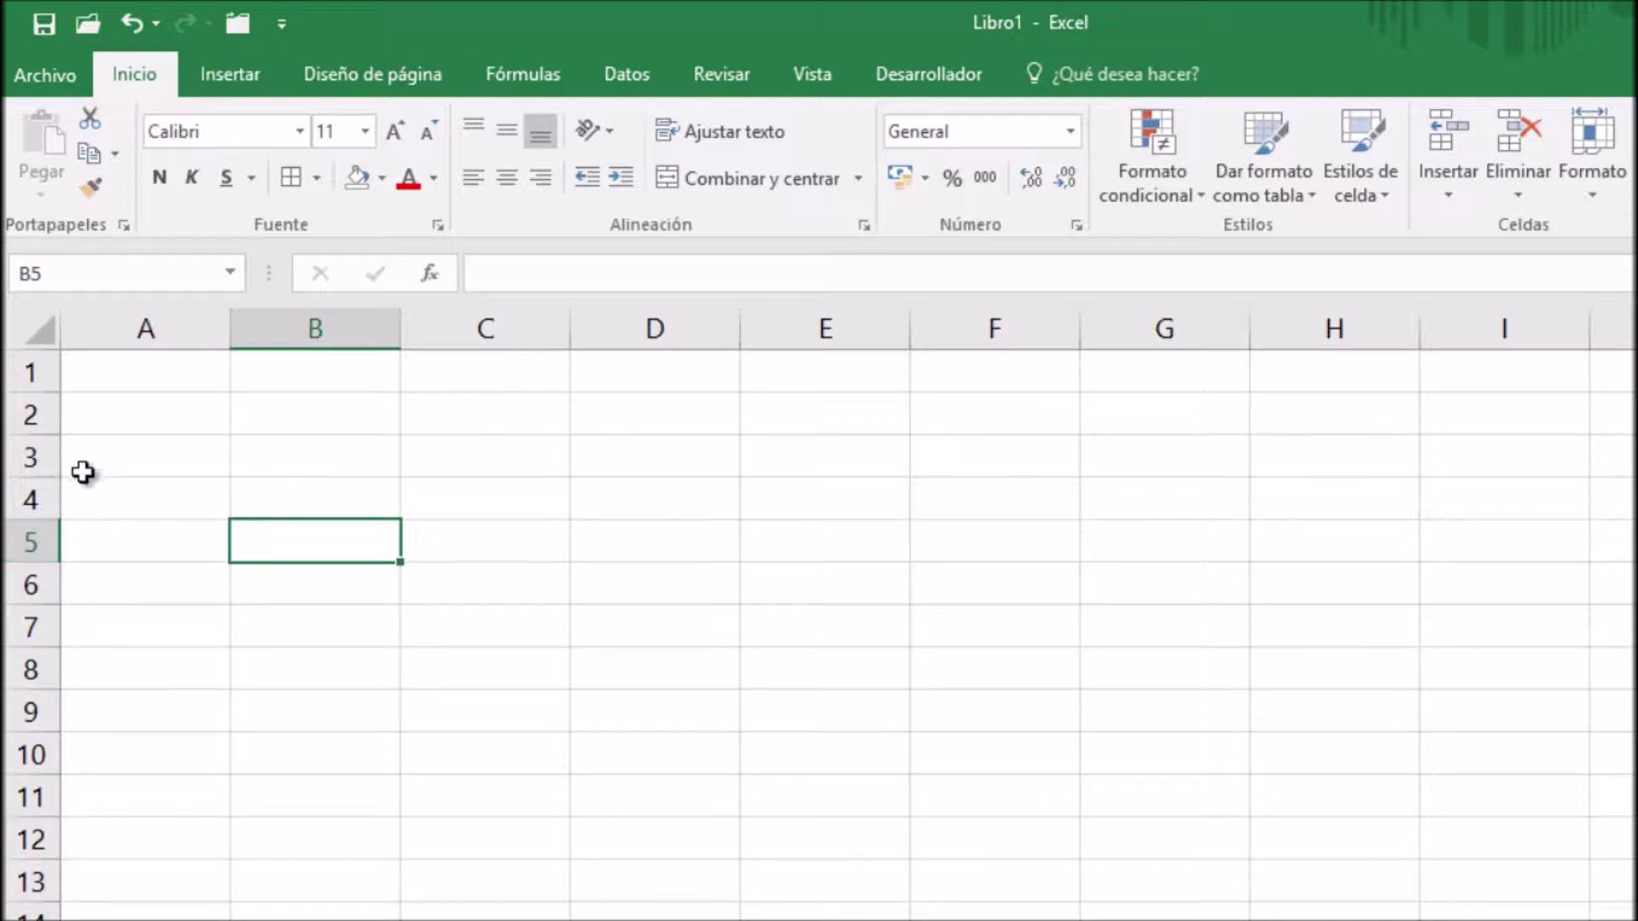
# Step: Enter 500 in cell A1 and 500 in cell A2 of the Referencias sheet
pyautogui.click(166, 372)
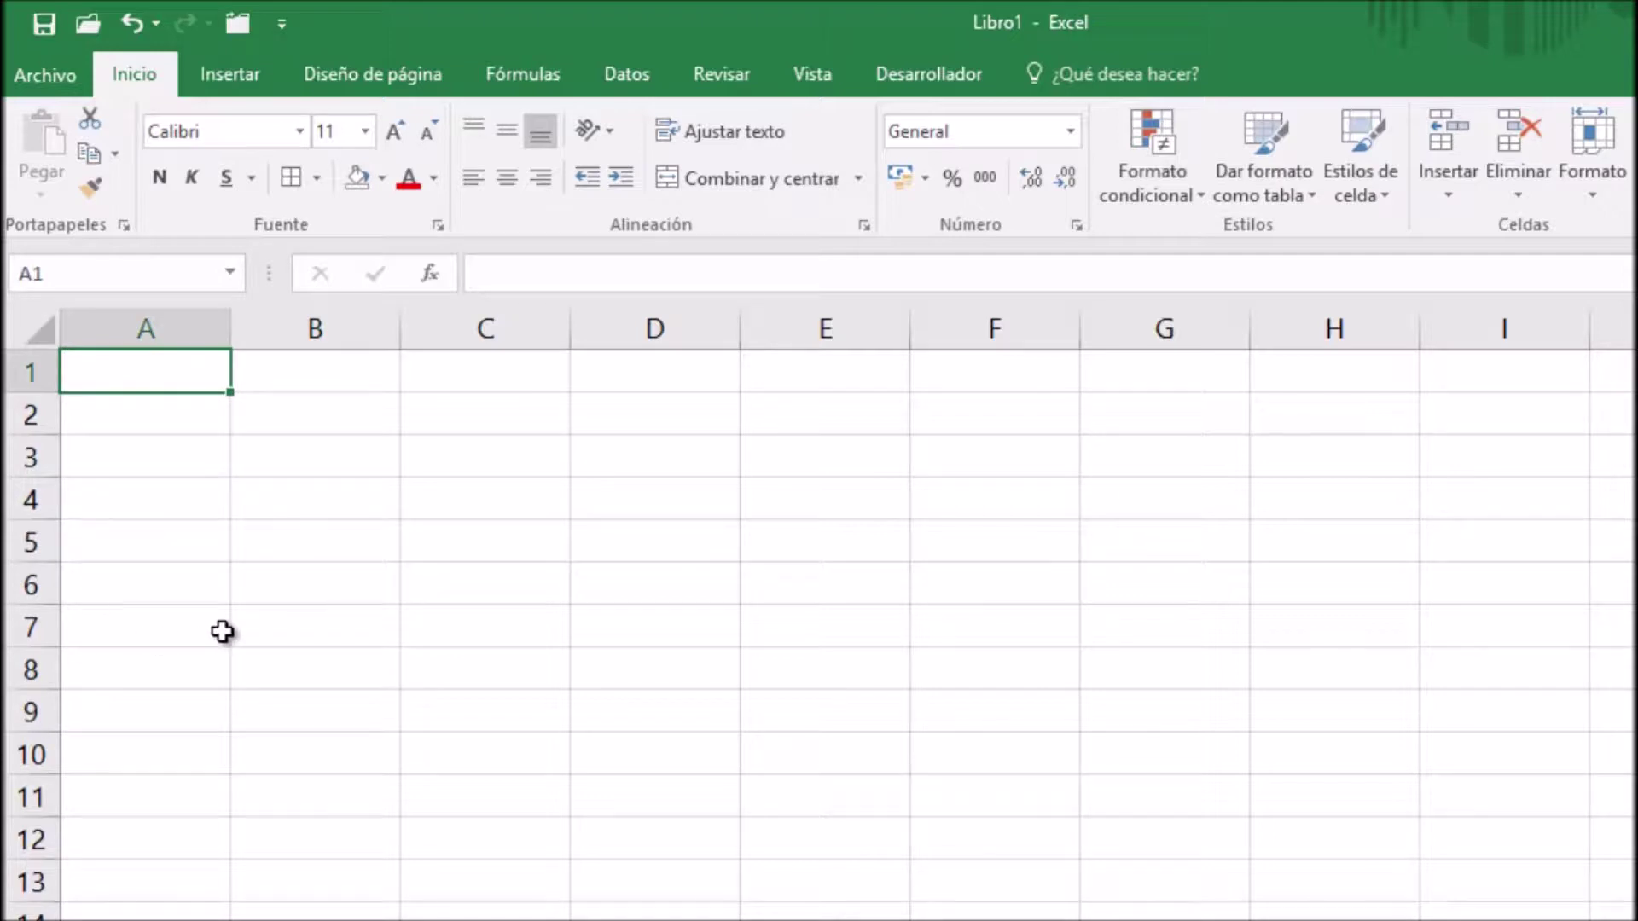
pyautogui.write('500')
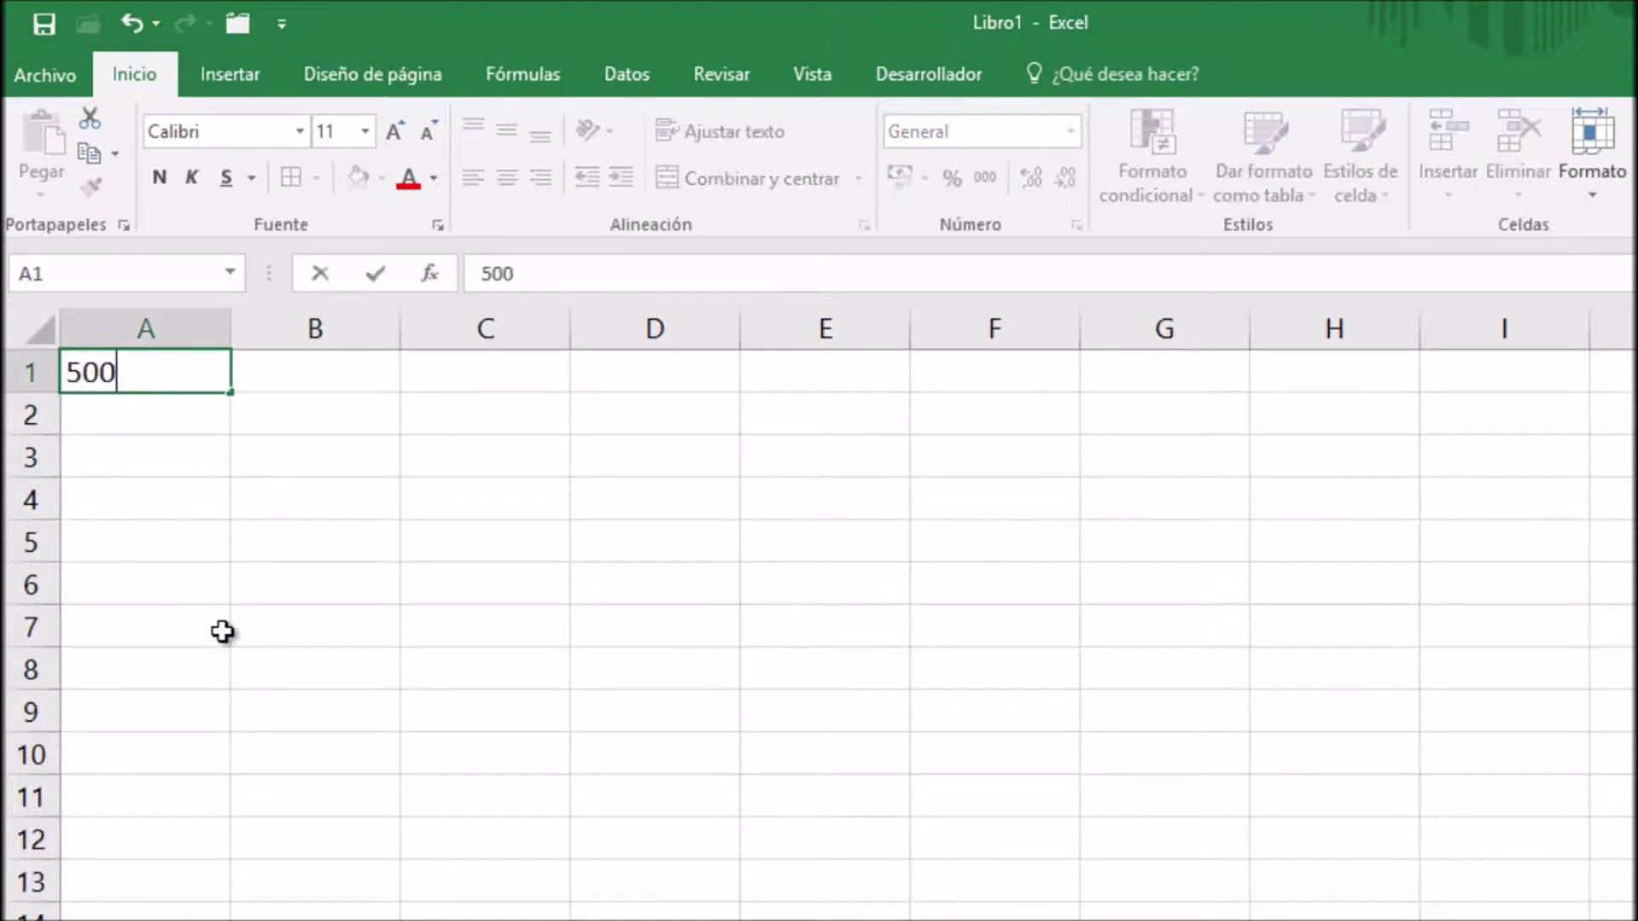
pyautogui.press('Return')
pyautogui.write('500')
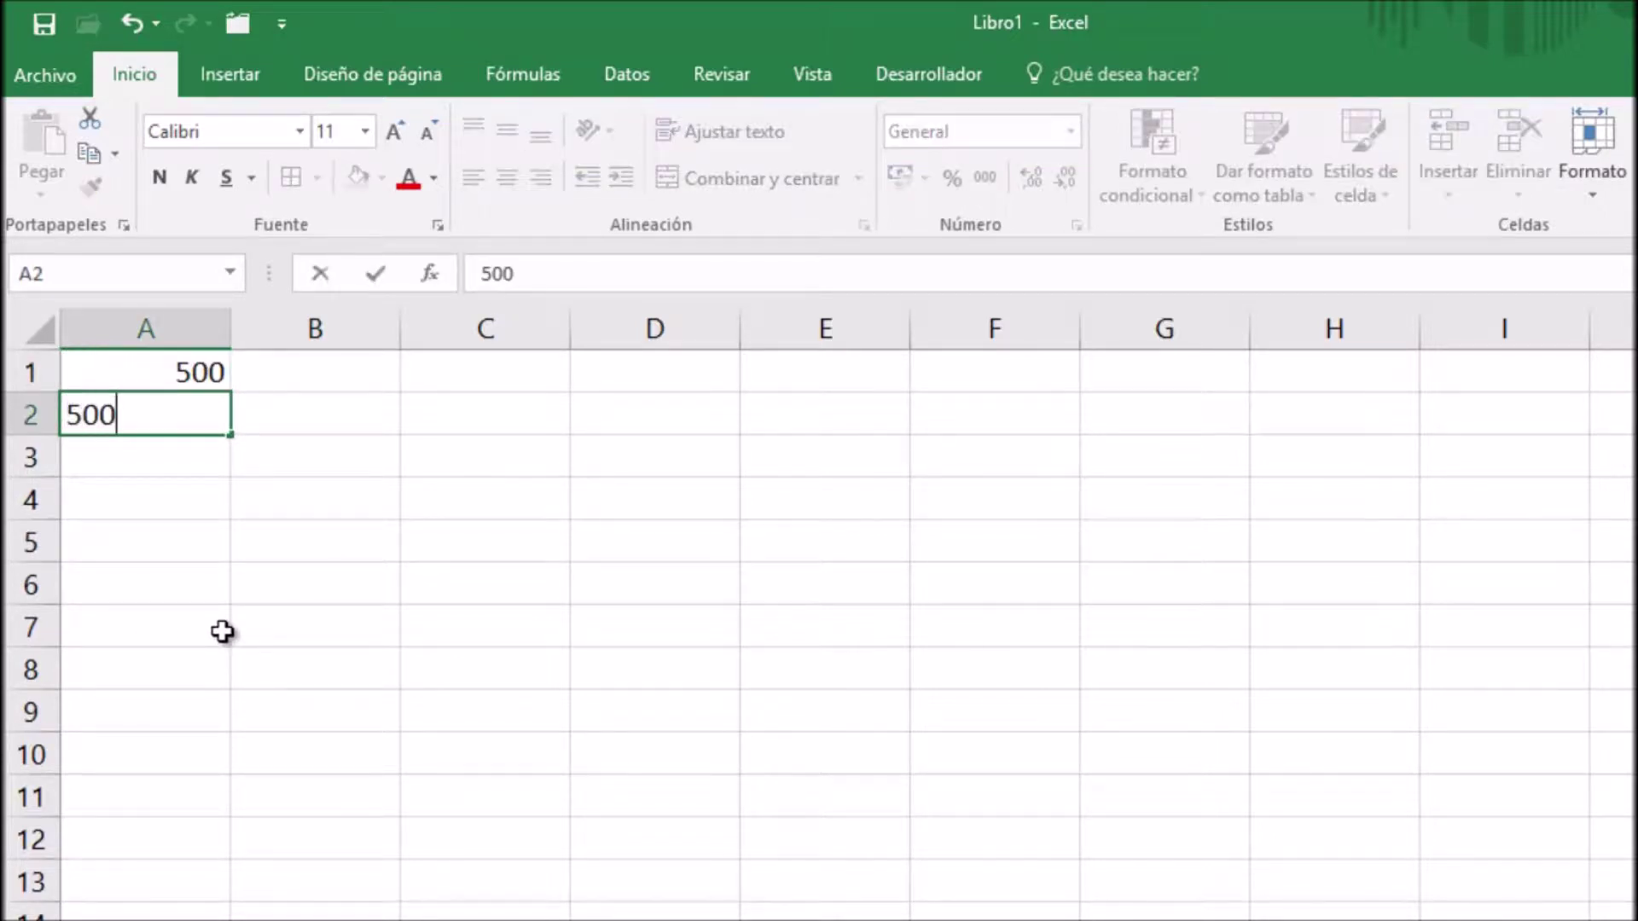
pyautogui.press('Return')
# Step: Enter the formula =A1+A2 in cell A3, picking both cells as references
pyautogui.write('=')
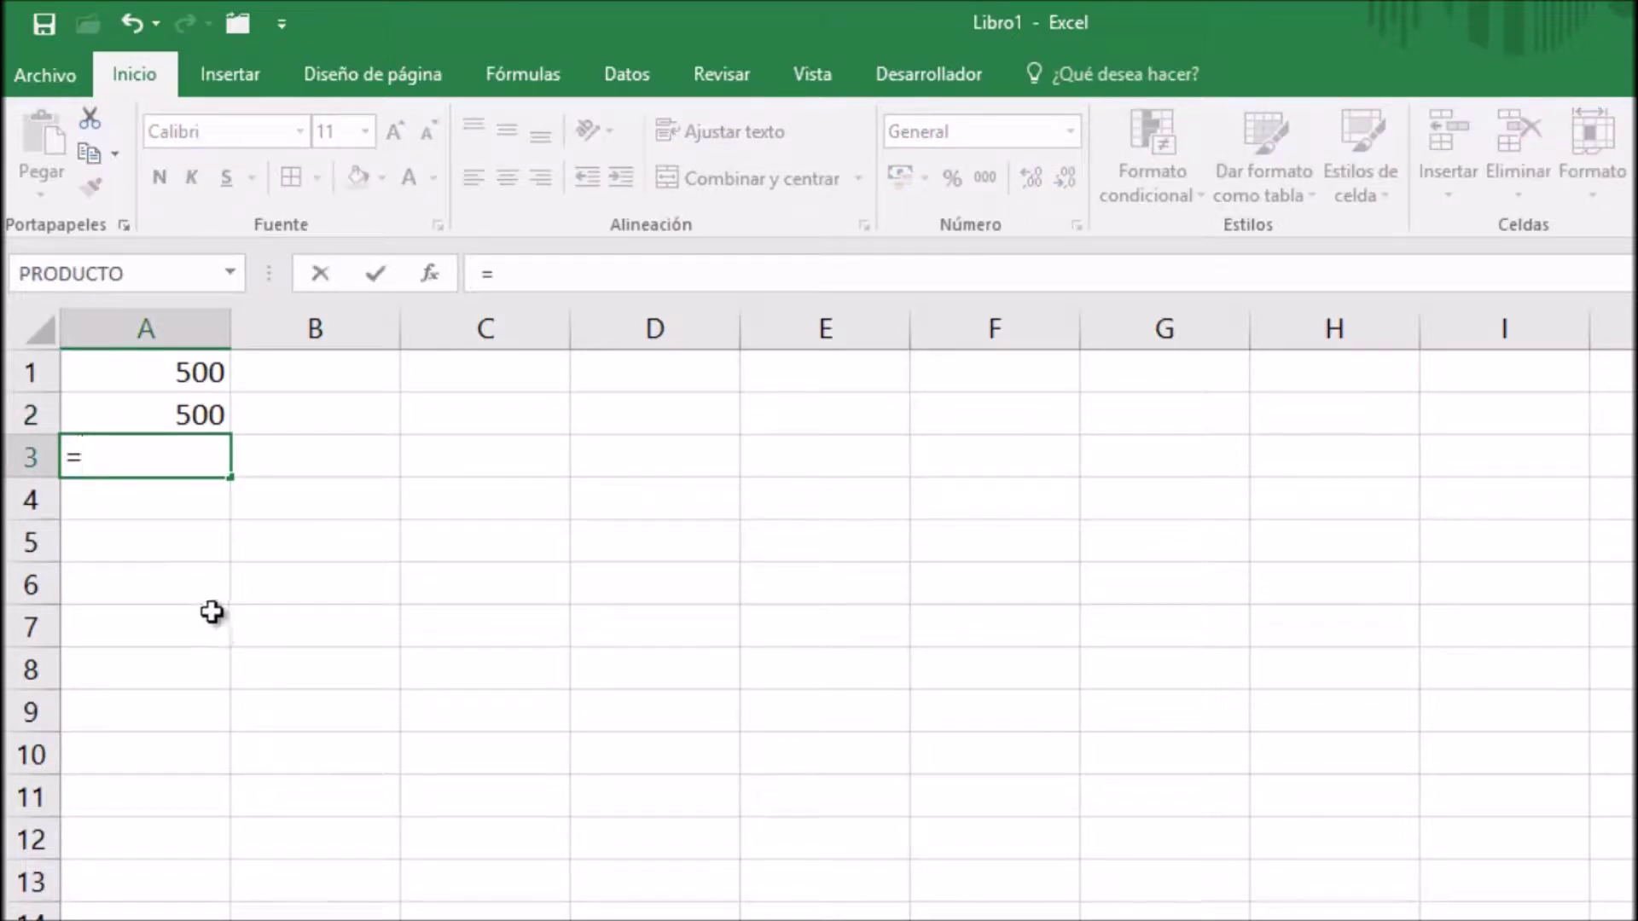
pyautogui.click(179, 368)
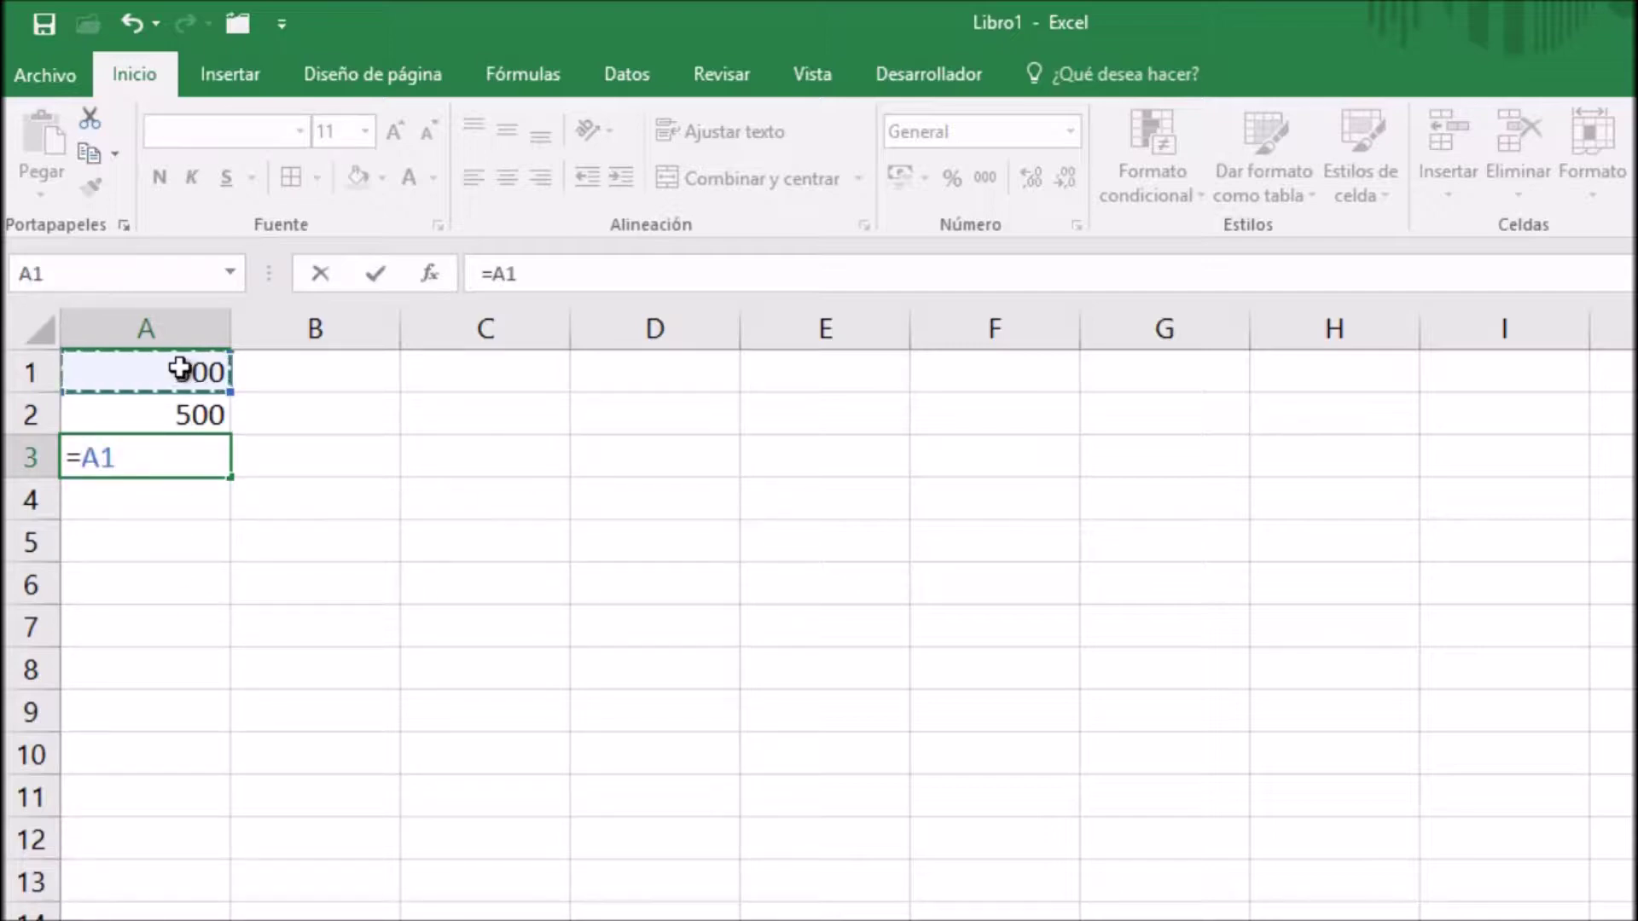
pyautogui.write('+')
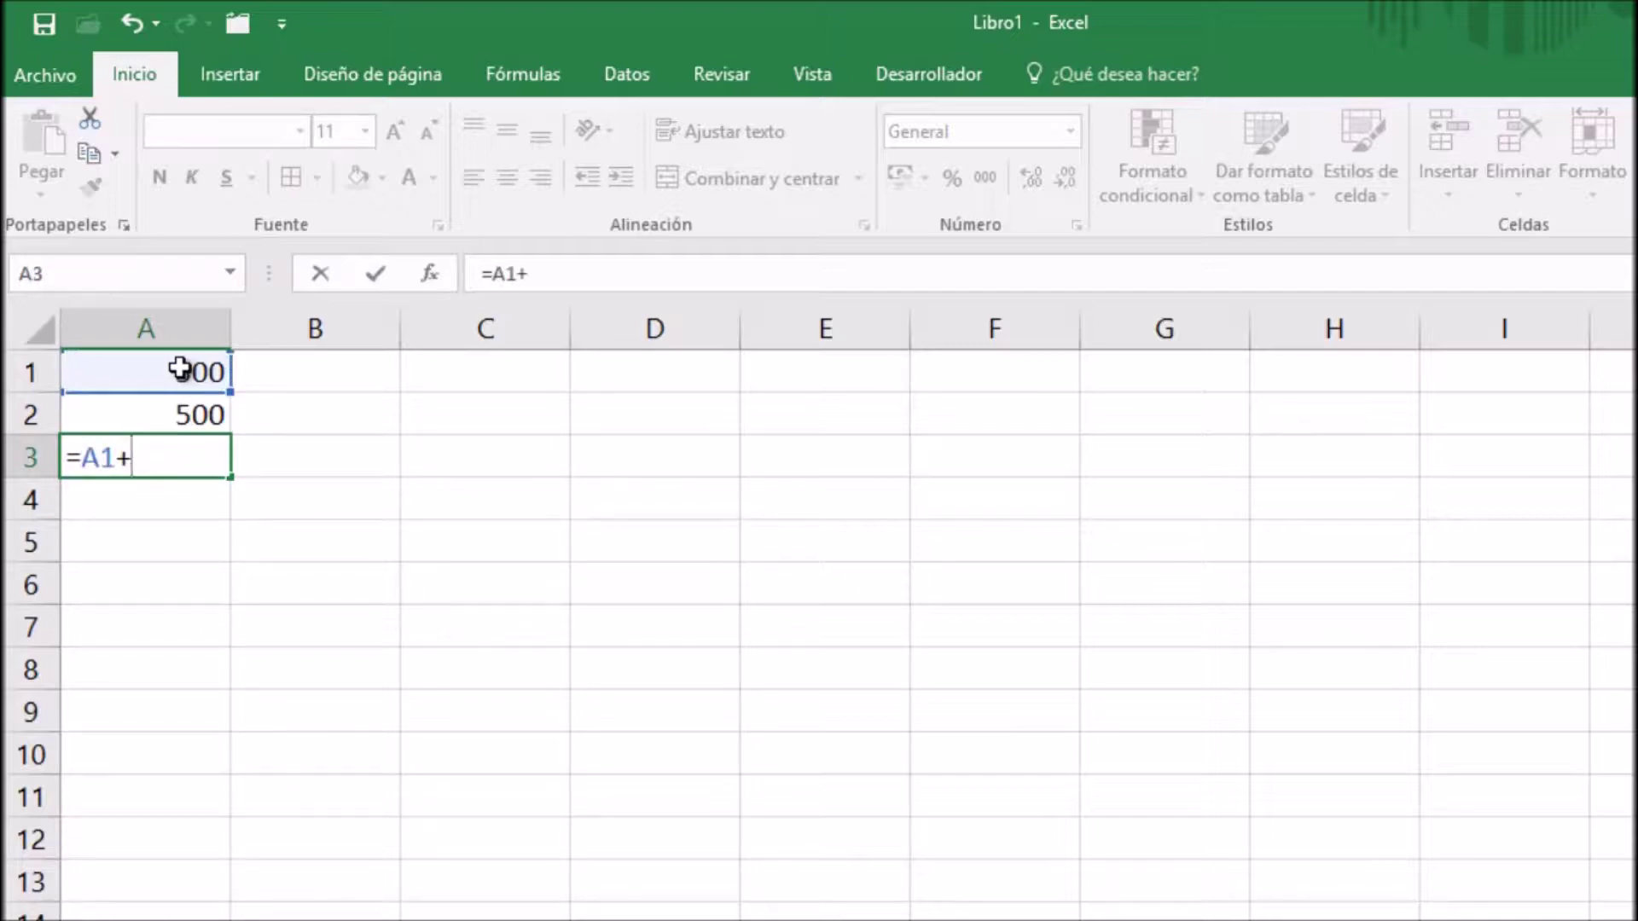
pyautogui.click(178, 414)
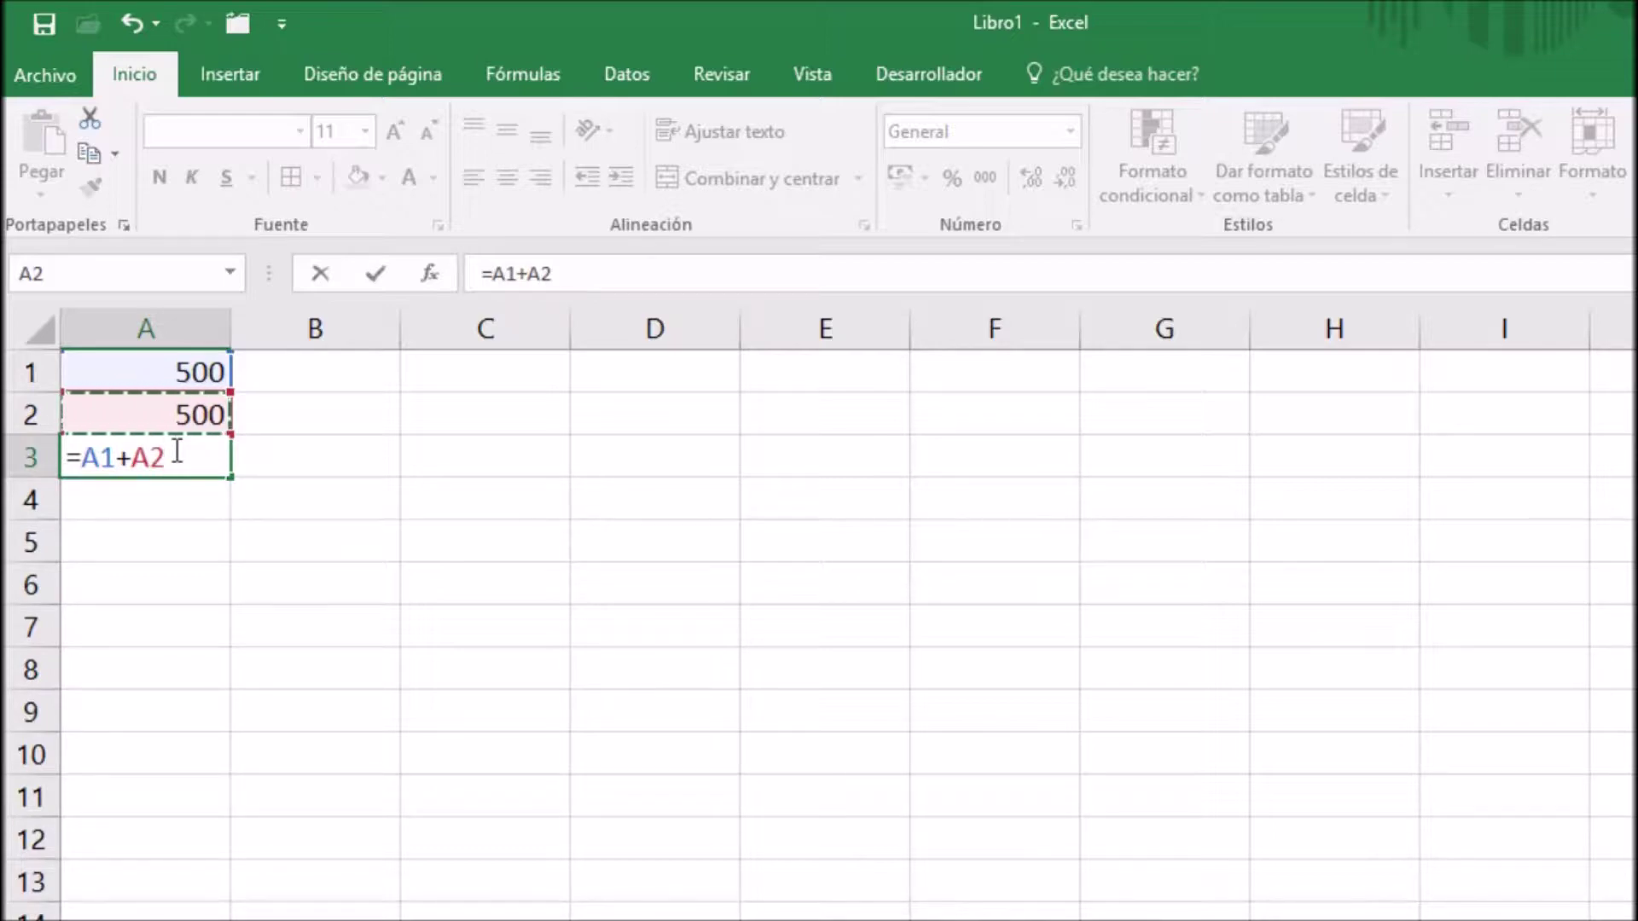
pyautogui.press('Return')
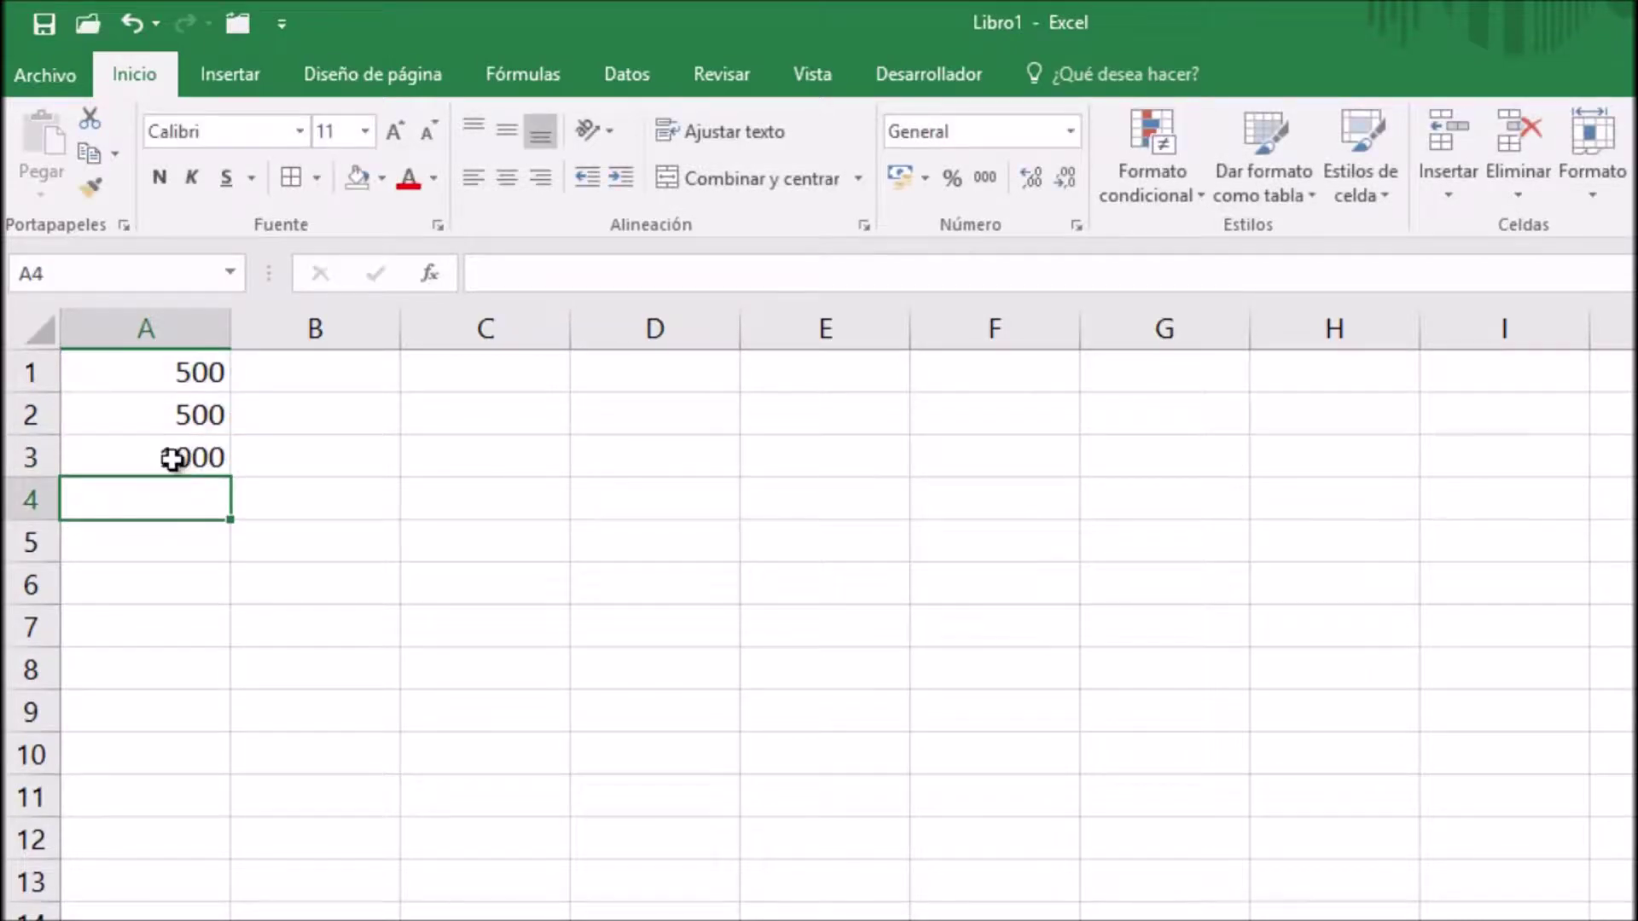
# Step: Examine the formula in A3 and the cells it refers to, leaving it unedited
pyautogui.click(150, 457)
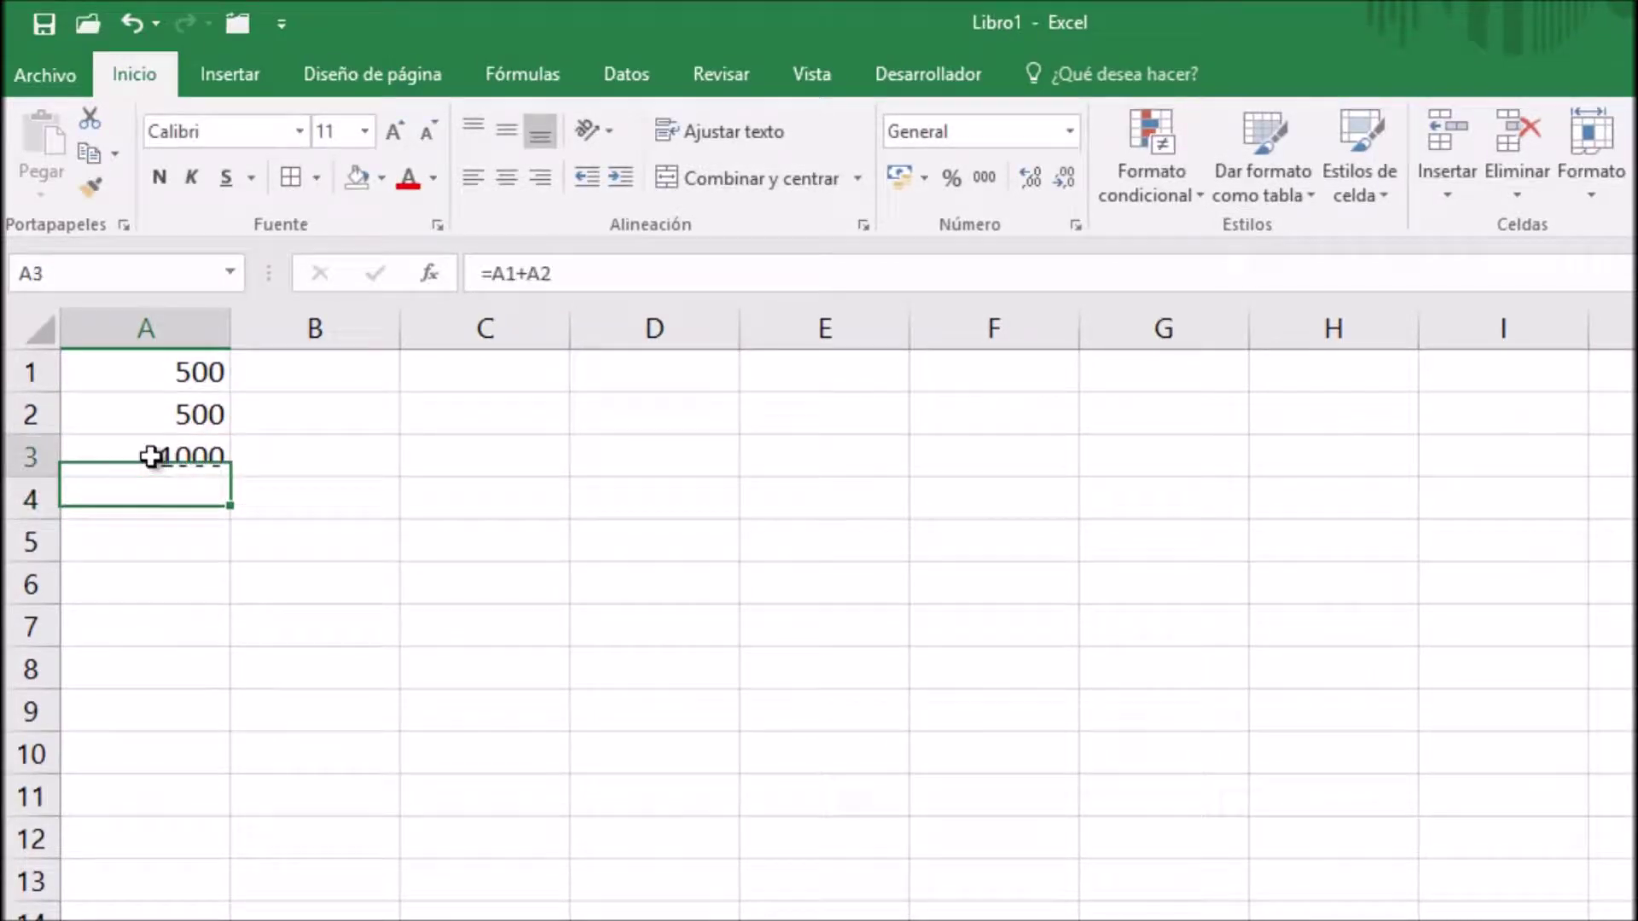
pyautogui.doubleClick(150, 457)
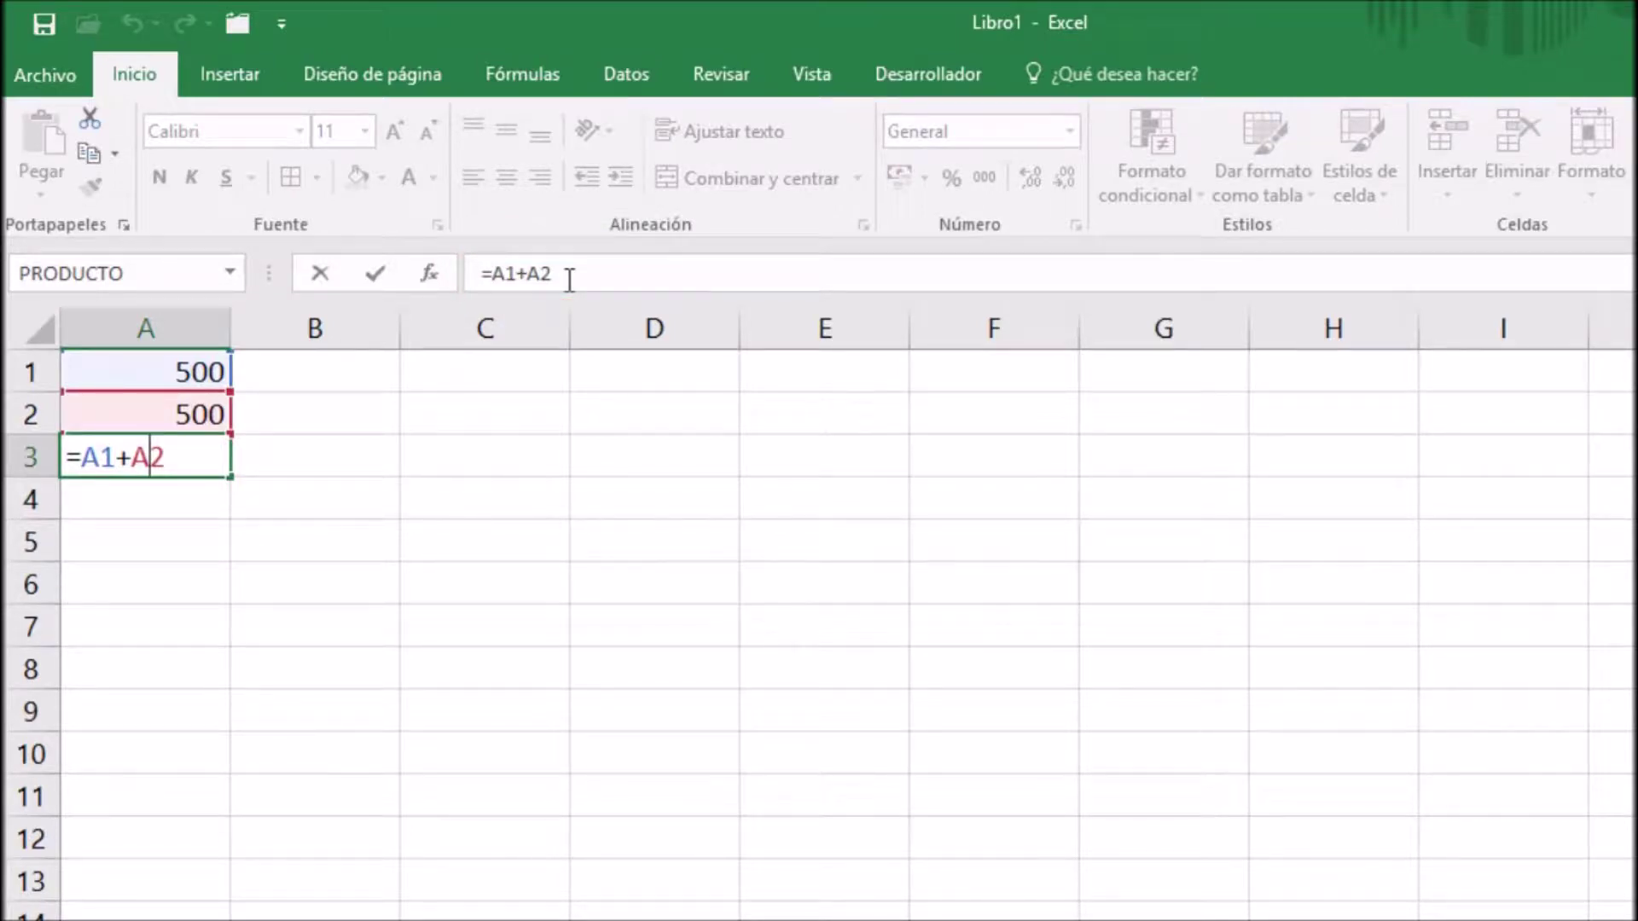
pyautogui.press('Left')
pyautogui.press('Return')
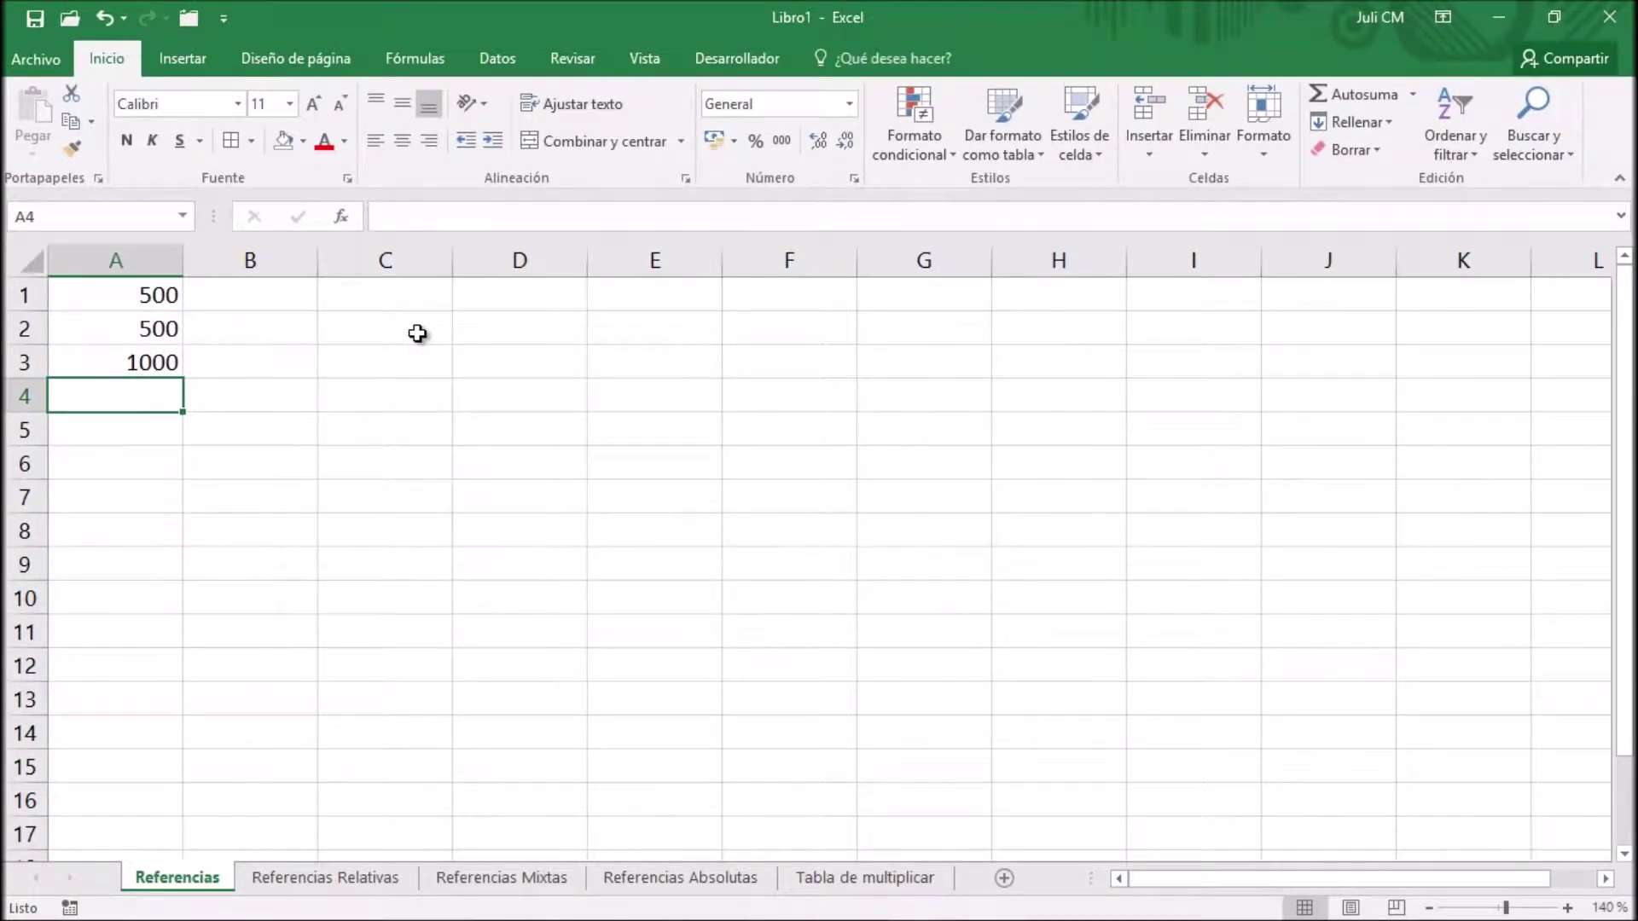
# Step: On the Referencias Relativas sheet, enter =suma(B2:B5) in B6 to total the Enero column
pyautogui.click(326, 878)
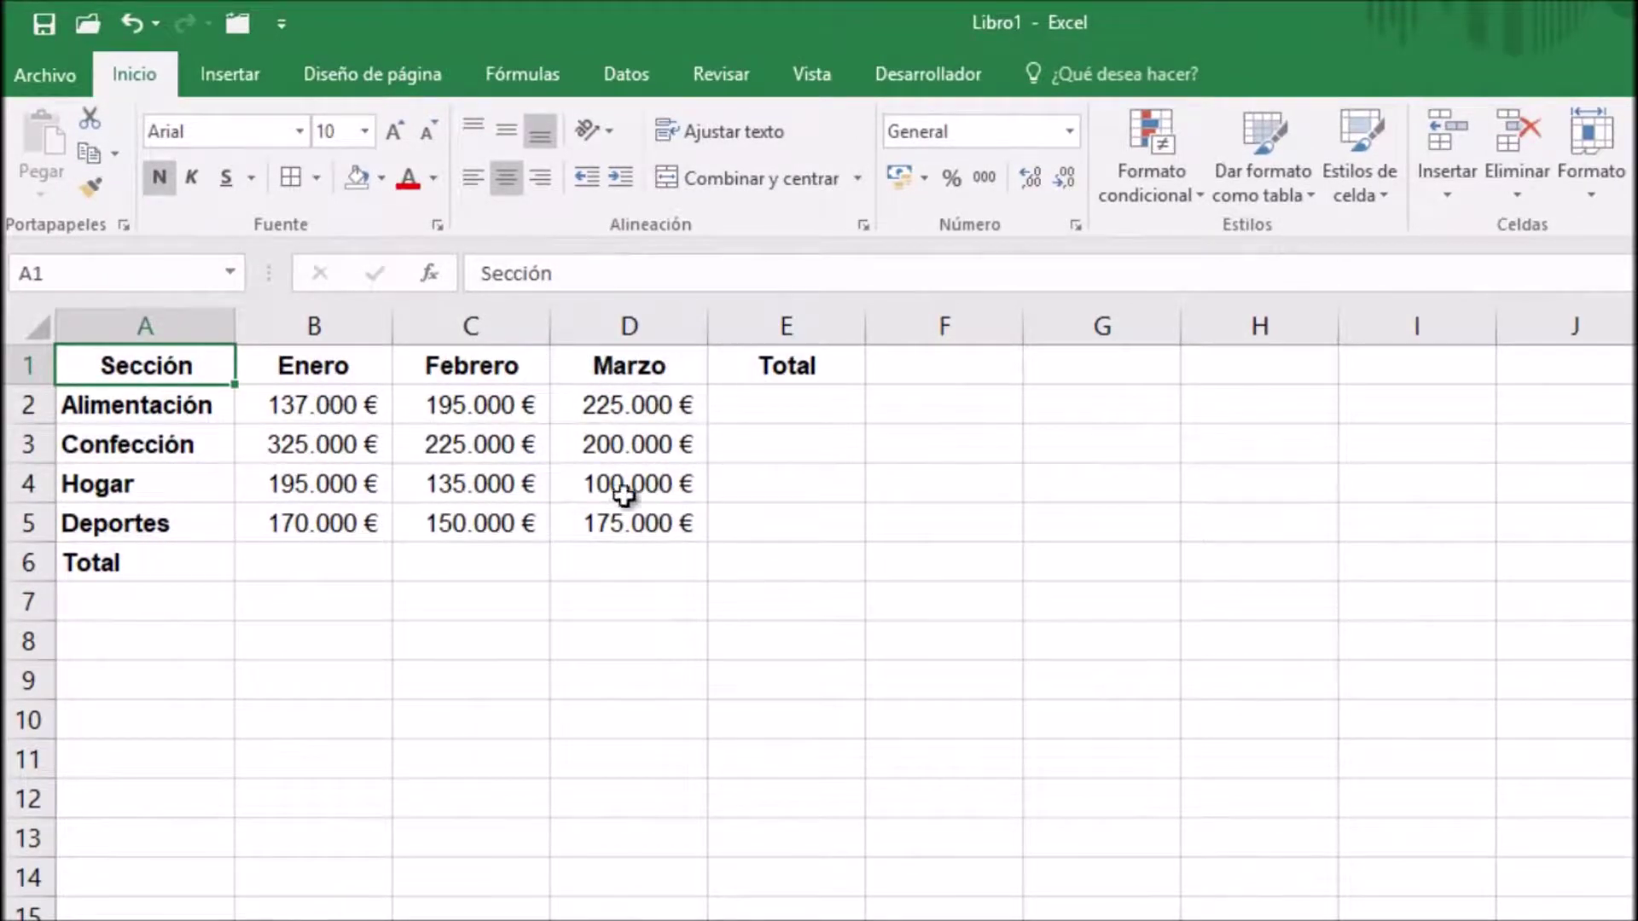
pyautogui.click(309, 565)
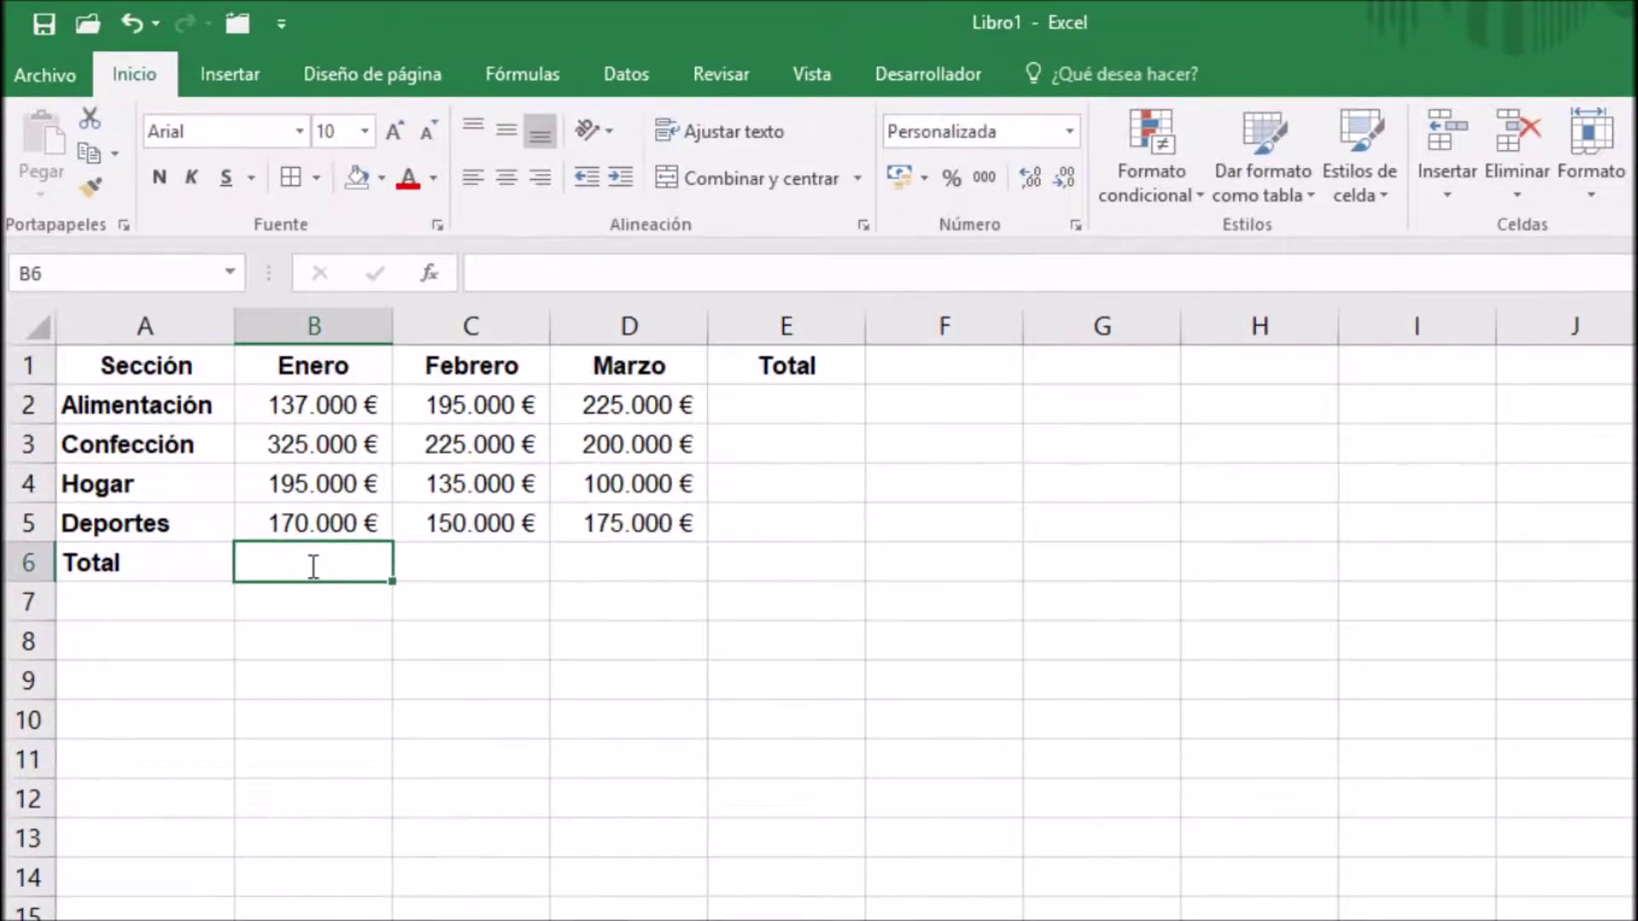
pyautogui.write('=suma(')
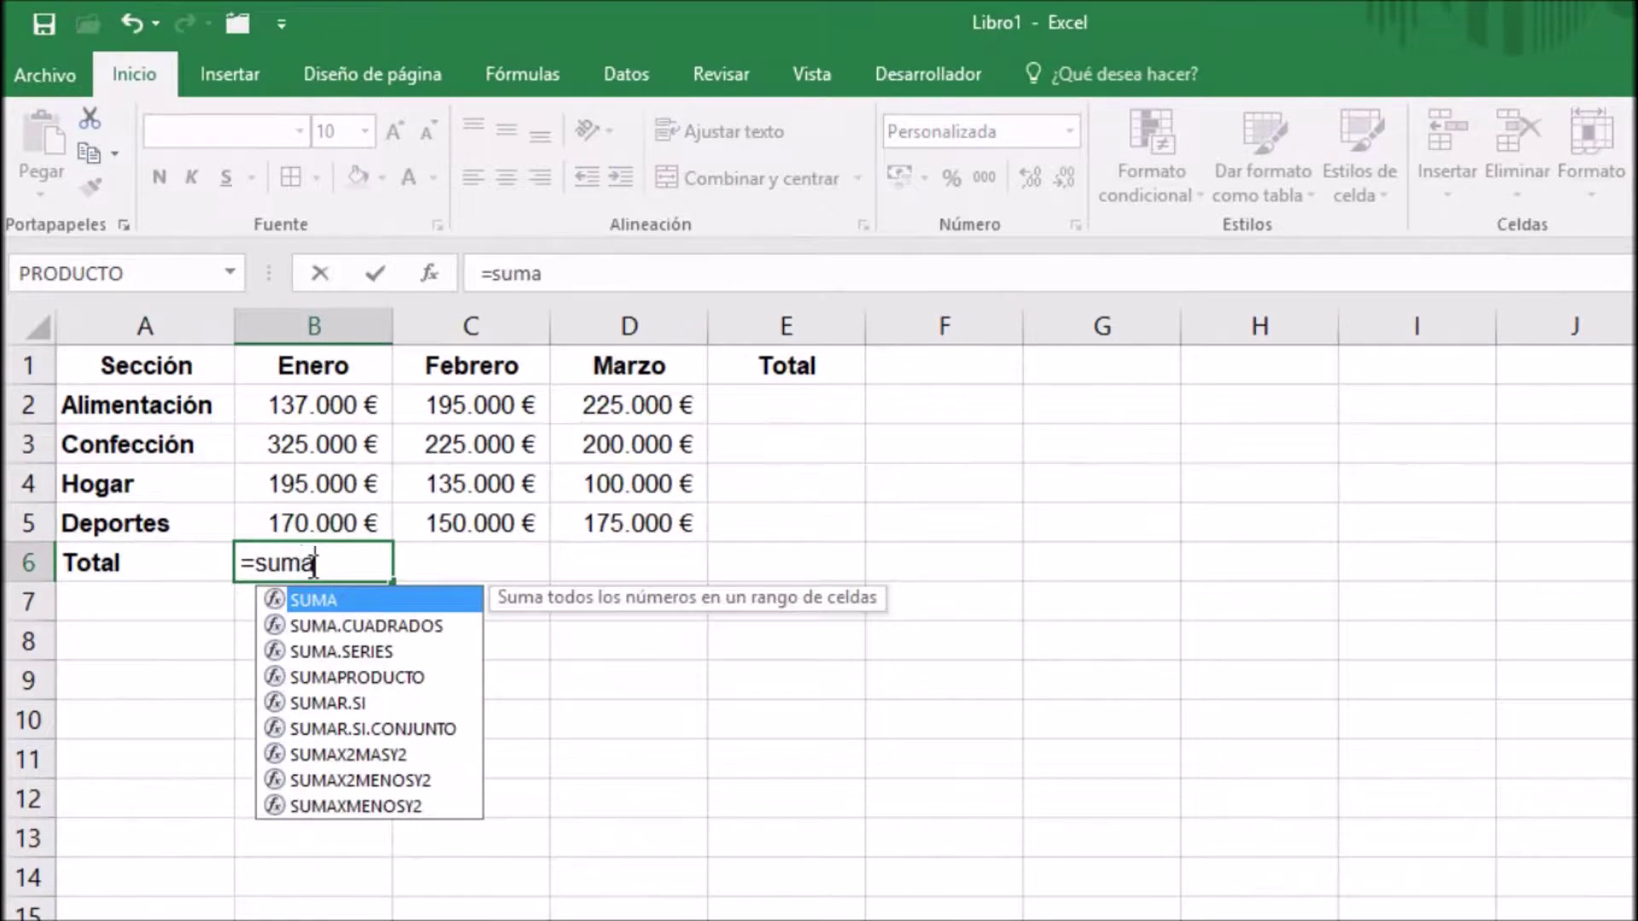
pyautogui.click(324, 394)
pyautogui.moveTo(324, 394); pyautogui.dragTo(325, 507)
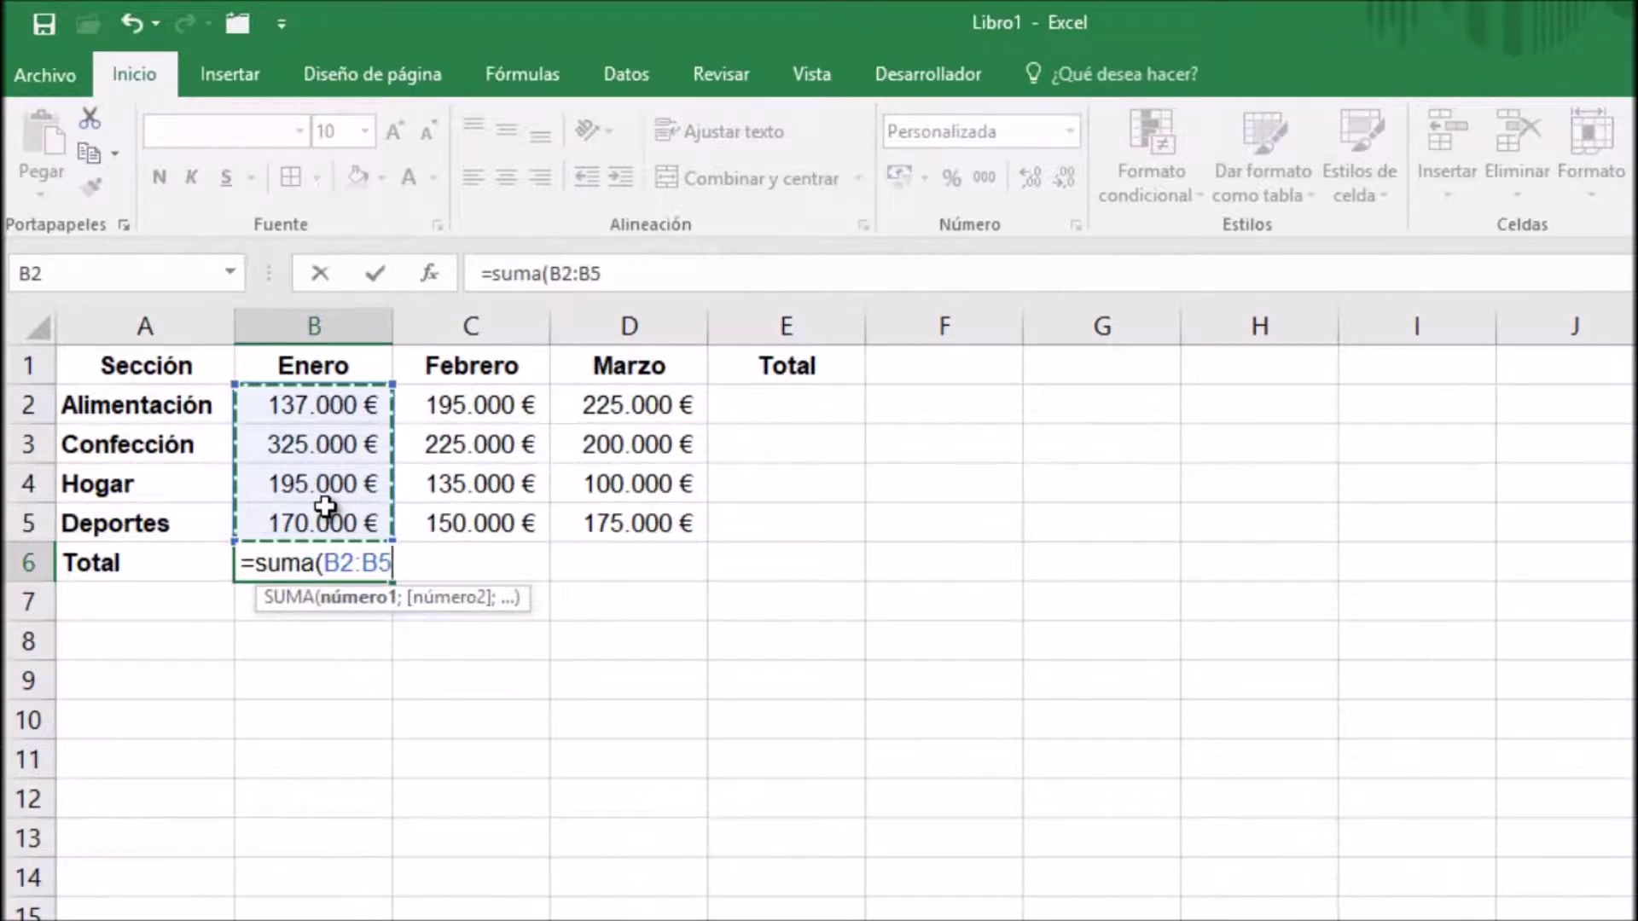
pyautogui.write(')')
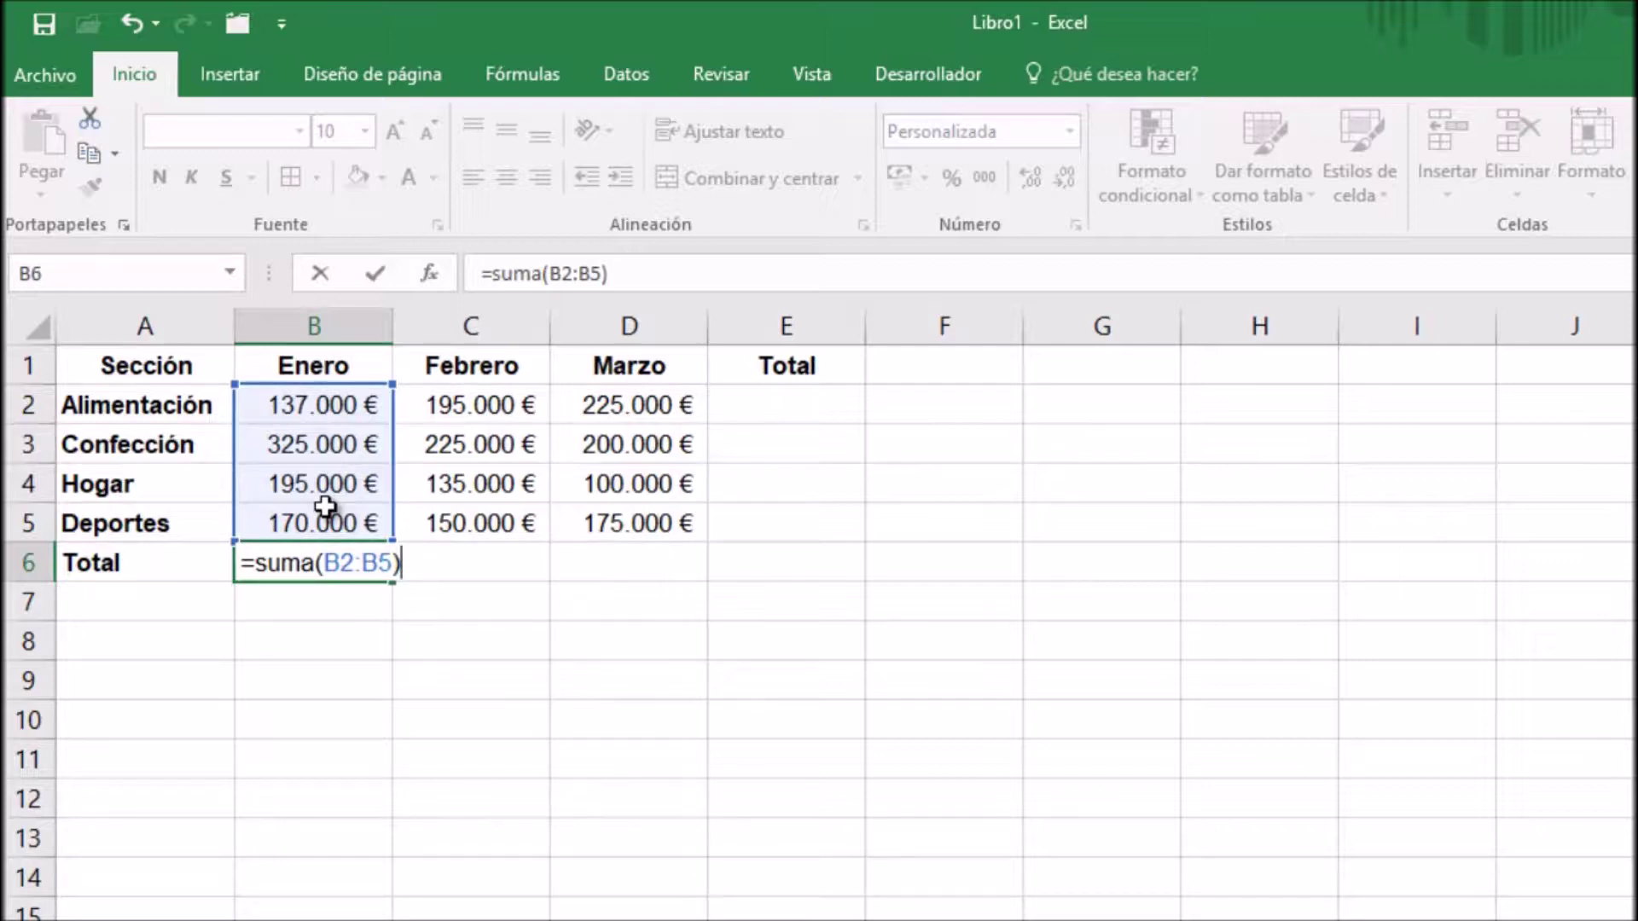
pyautogui.press('Return')
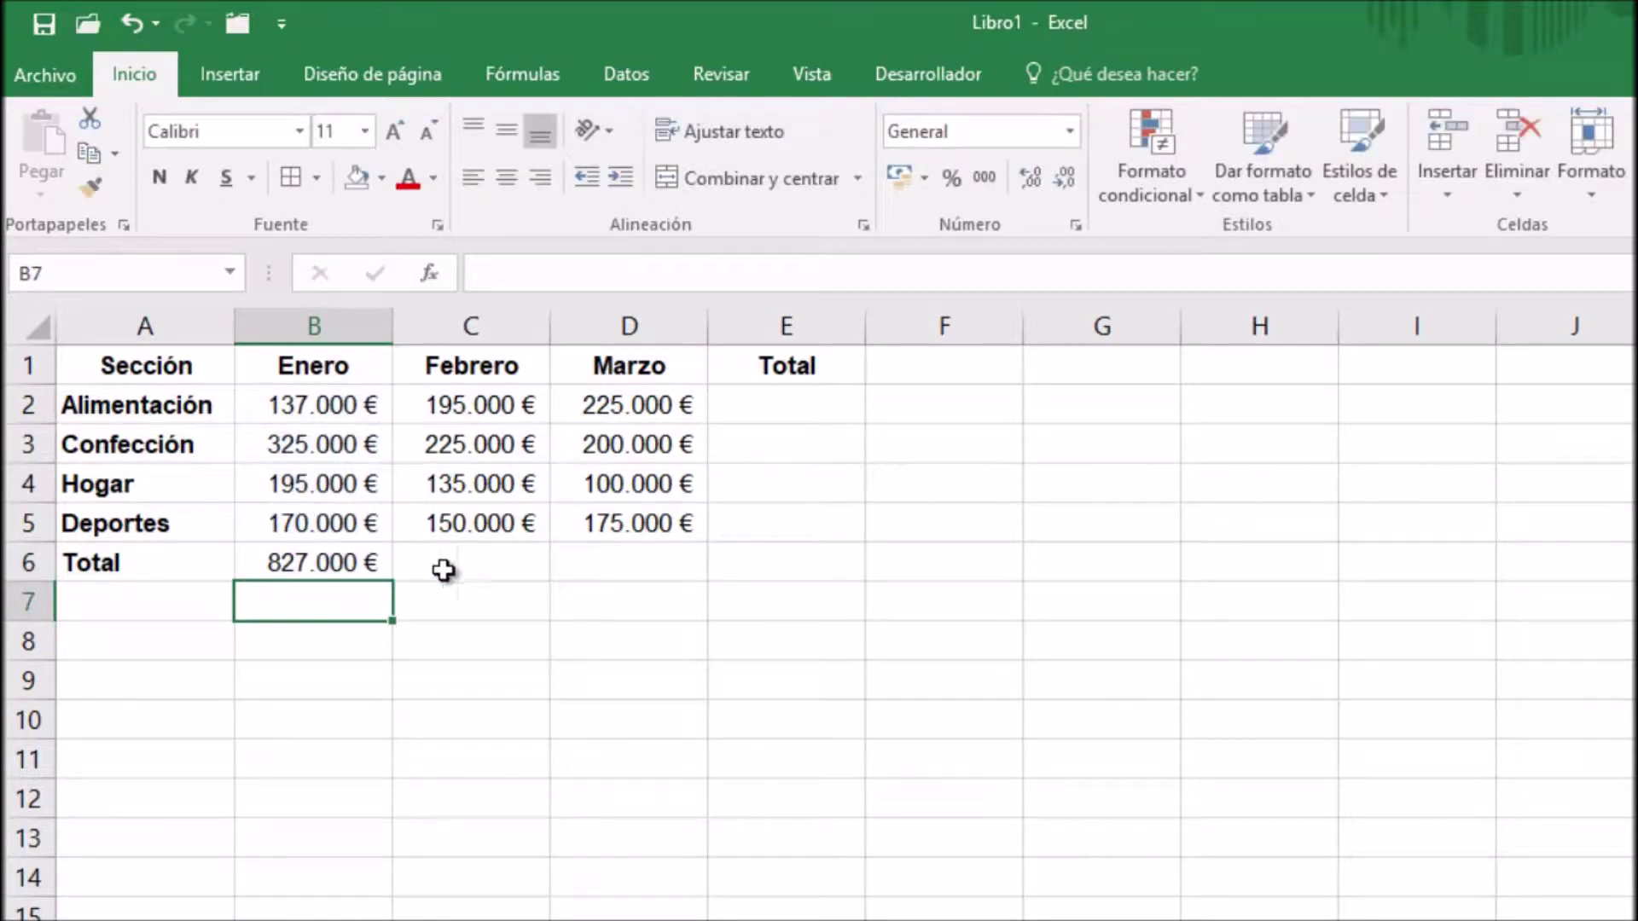
# Step: Check the empty Febrero and Marzo total cells, then examine the range used by the Enero total formula in B6
pyautogui.click(517, 563)
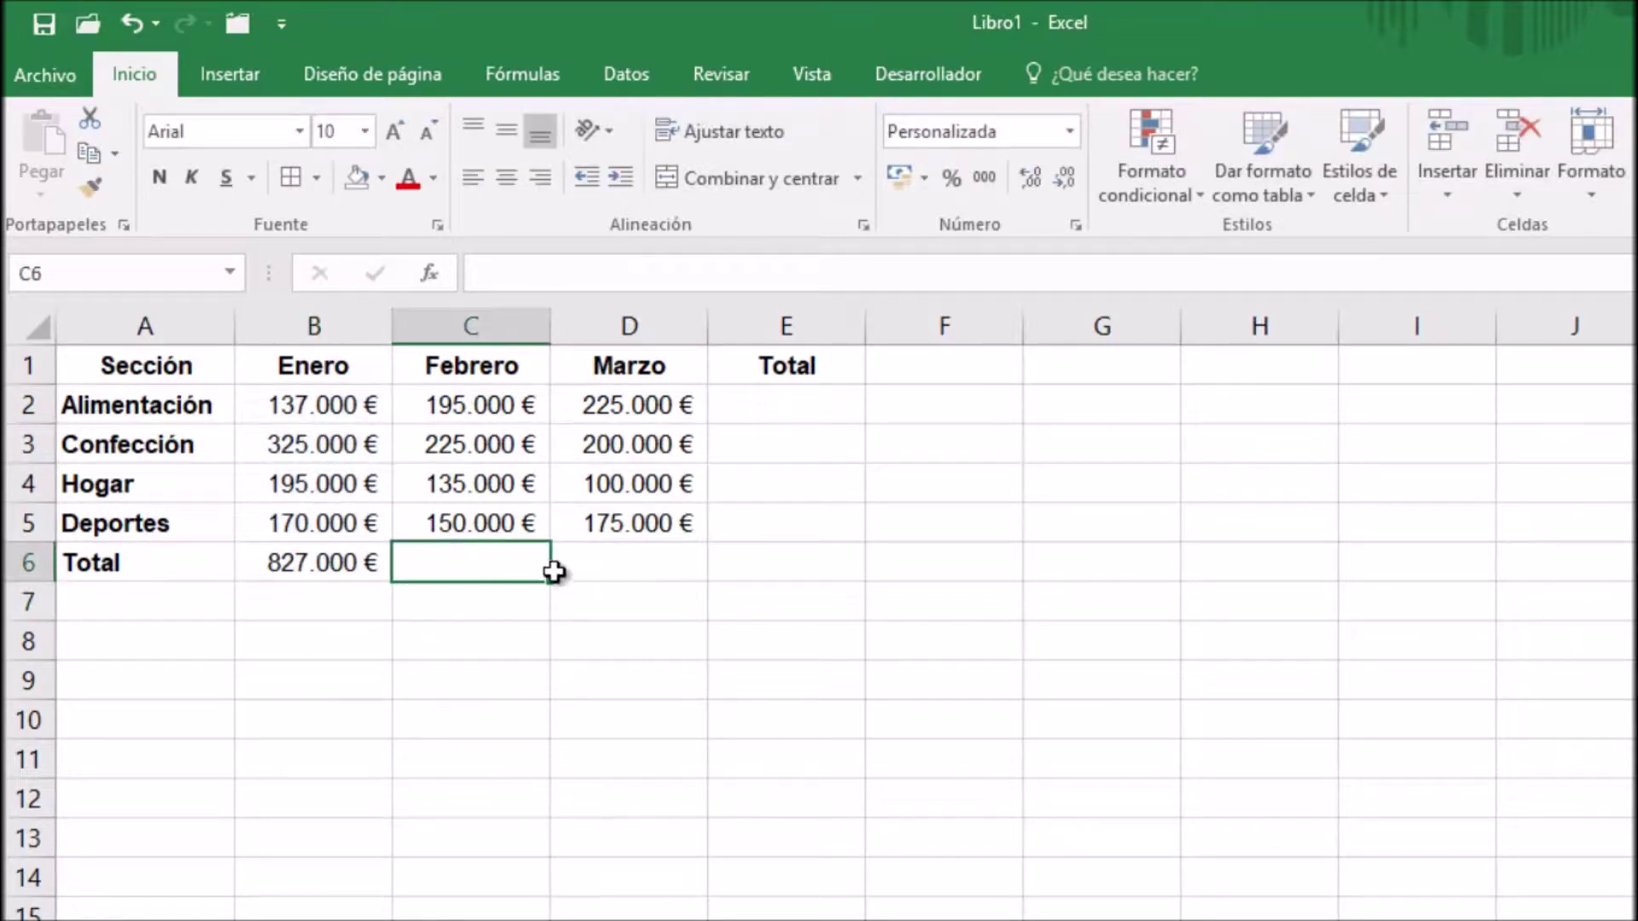
pyautogui.click(657, 568)
pyautogui.click(480, 559)
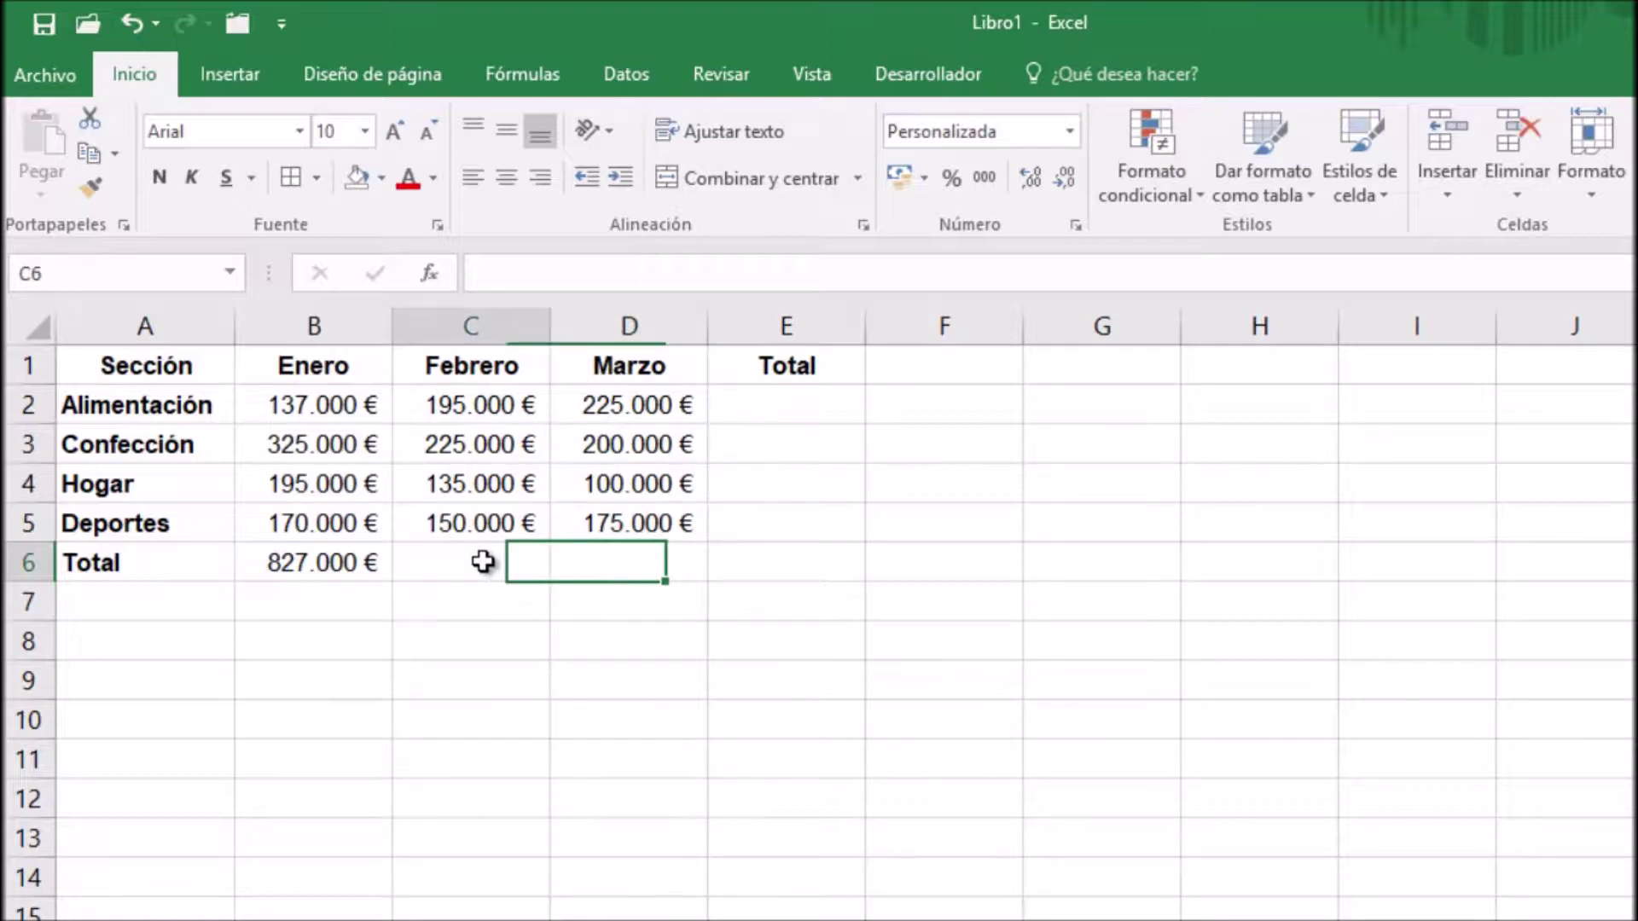
pyautogui.doubleClick(326, 563)
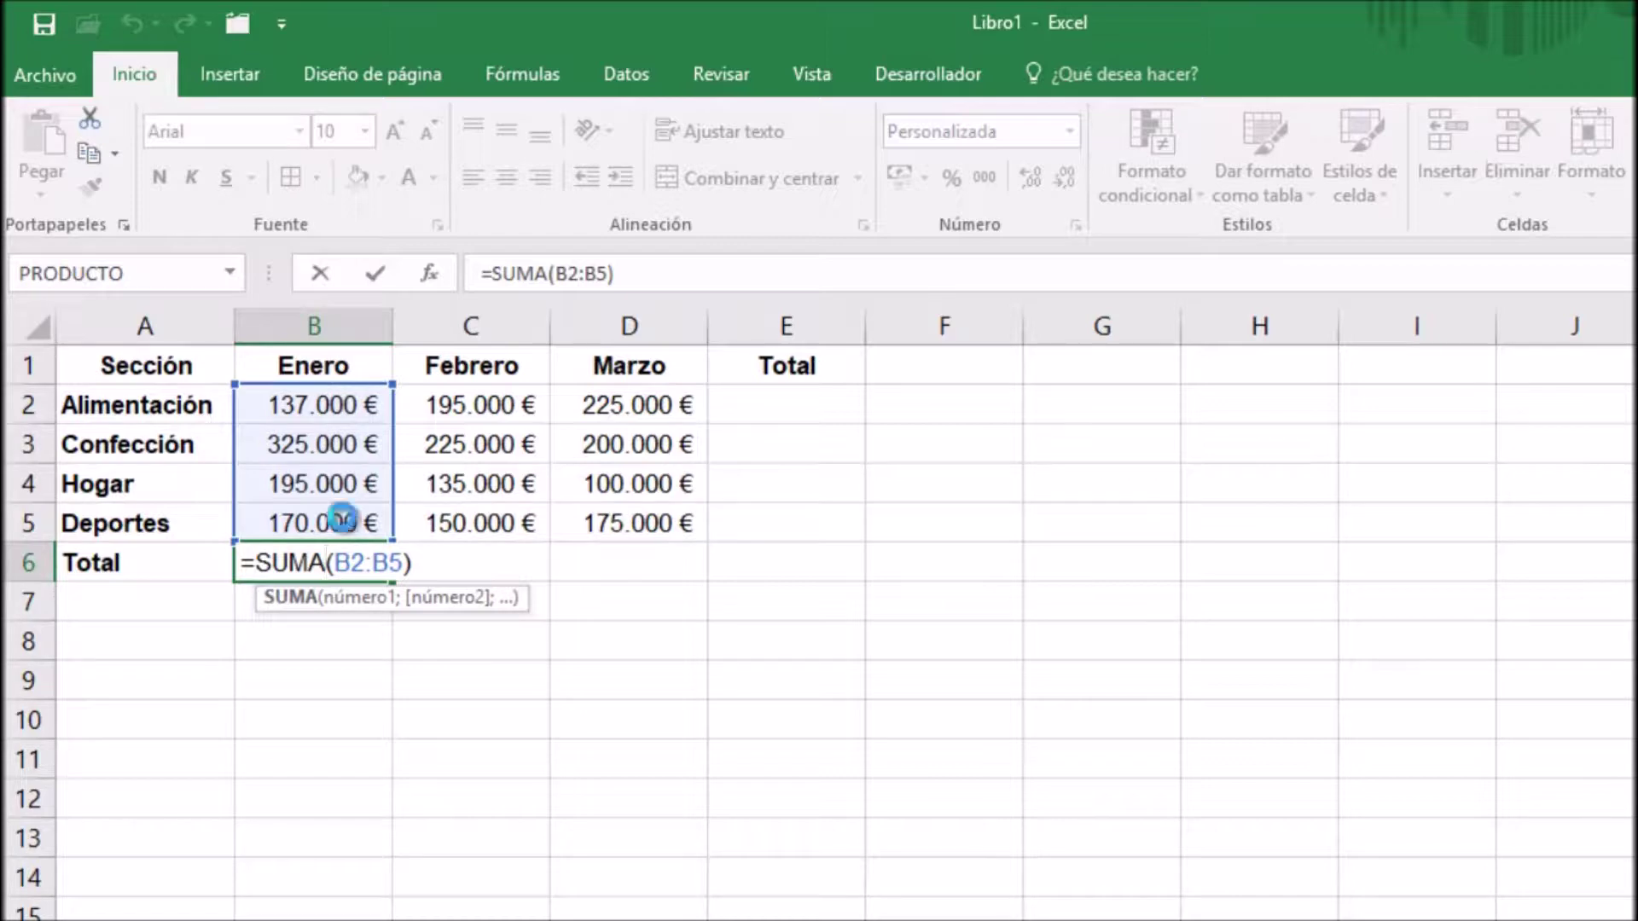
pyautogui.press('Return')
# Step: Fill the Enero total formula from B6 across to C6 and D6
pyautogui.click(354, 563)
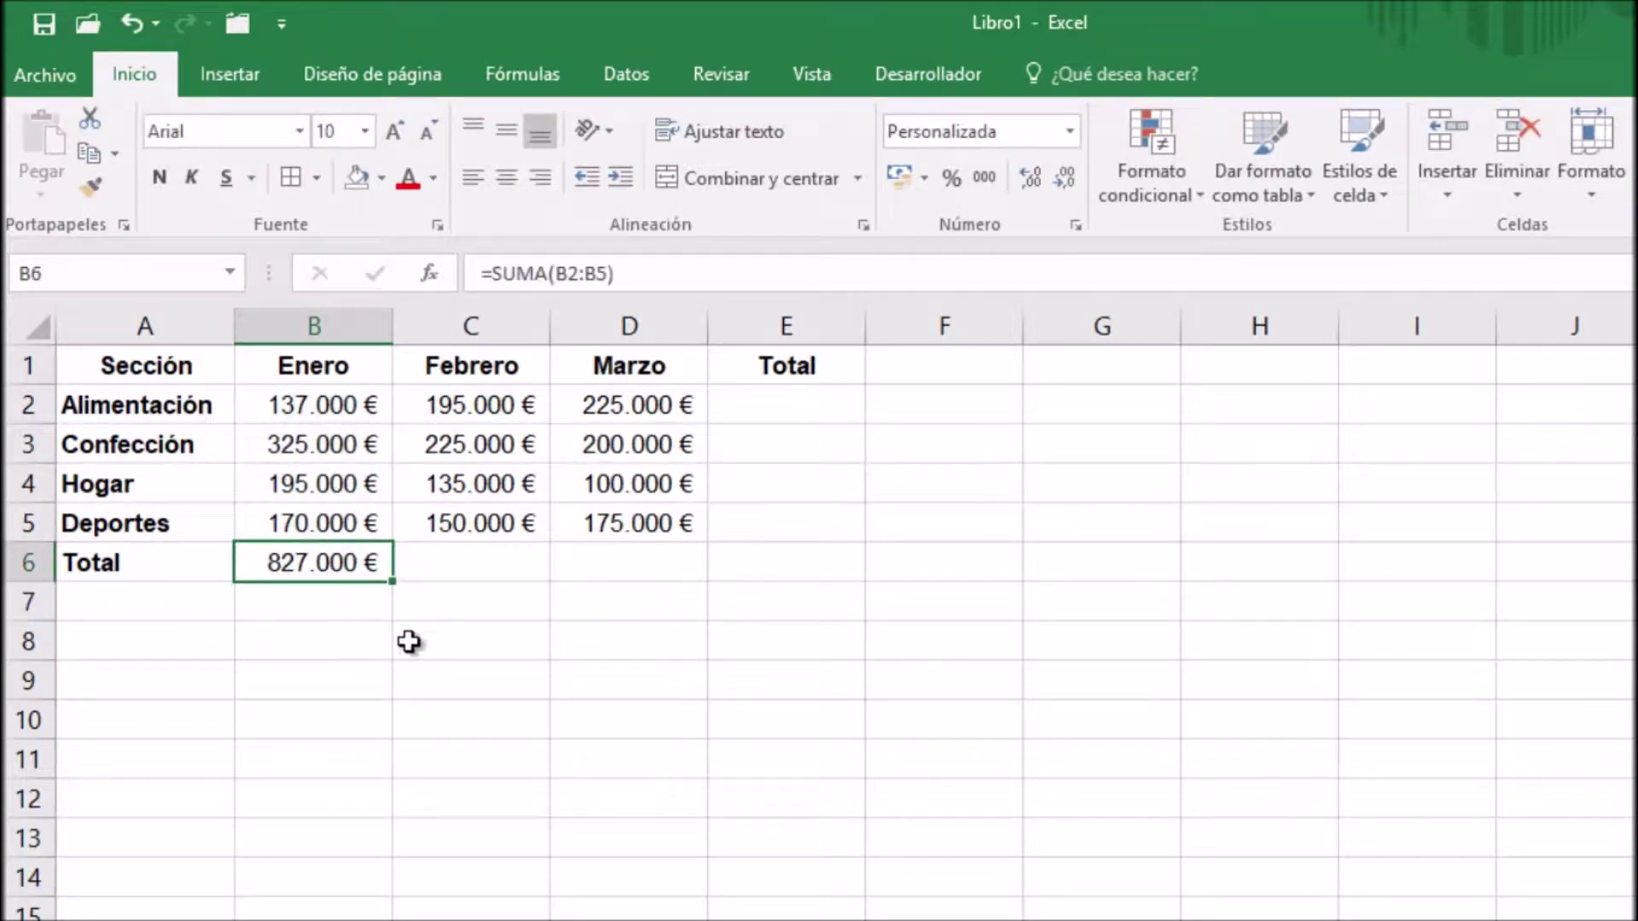
pyautogui.moveTo(392, 582); pyautogui.dragTo(642, 566)
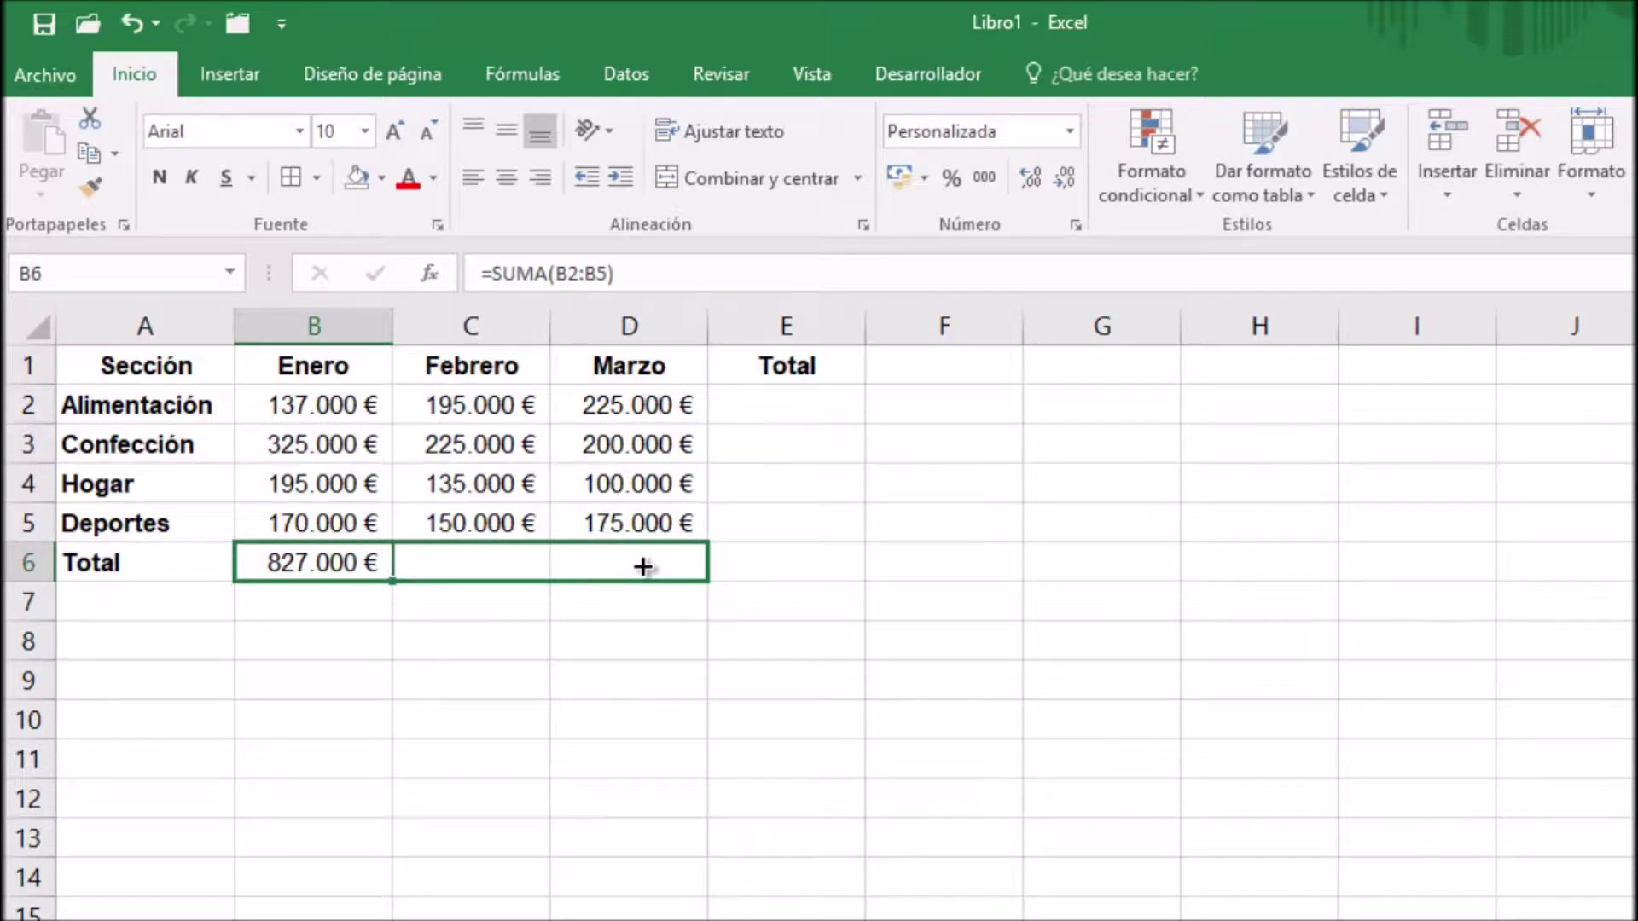
pyautogui.moveTo(642, 567); pyautogui.dragTo(640, 563)
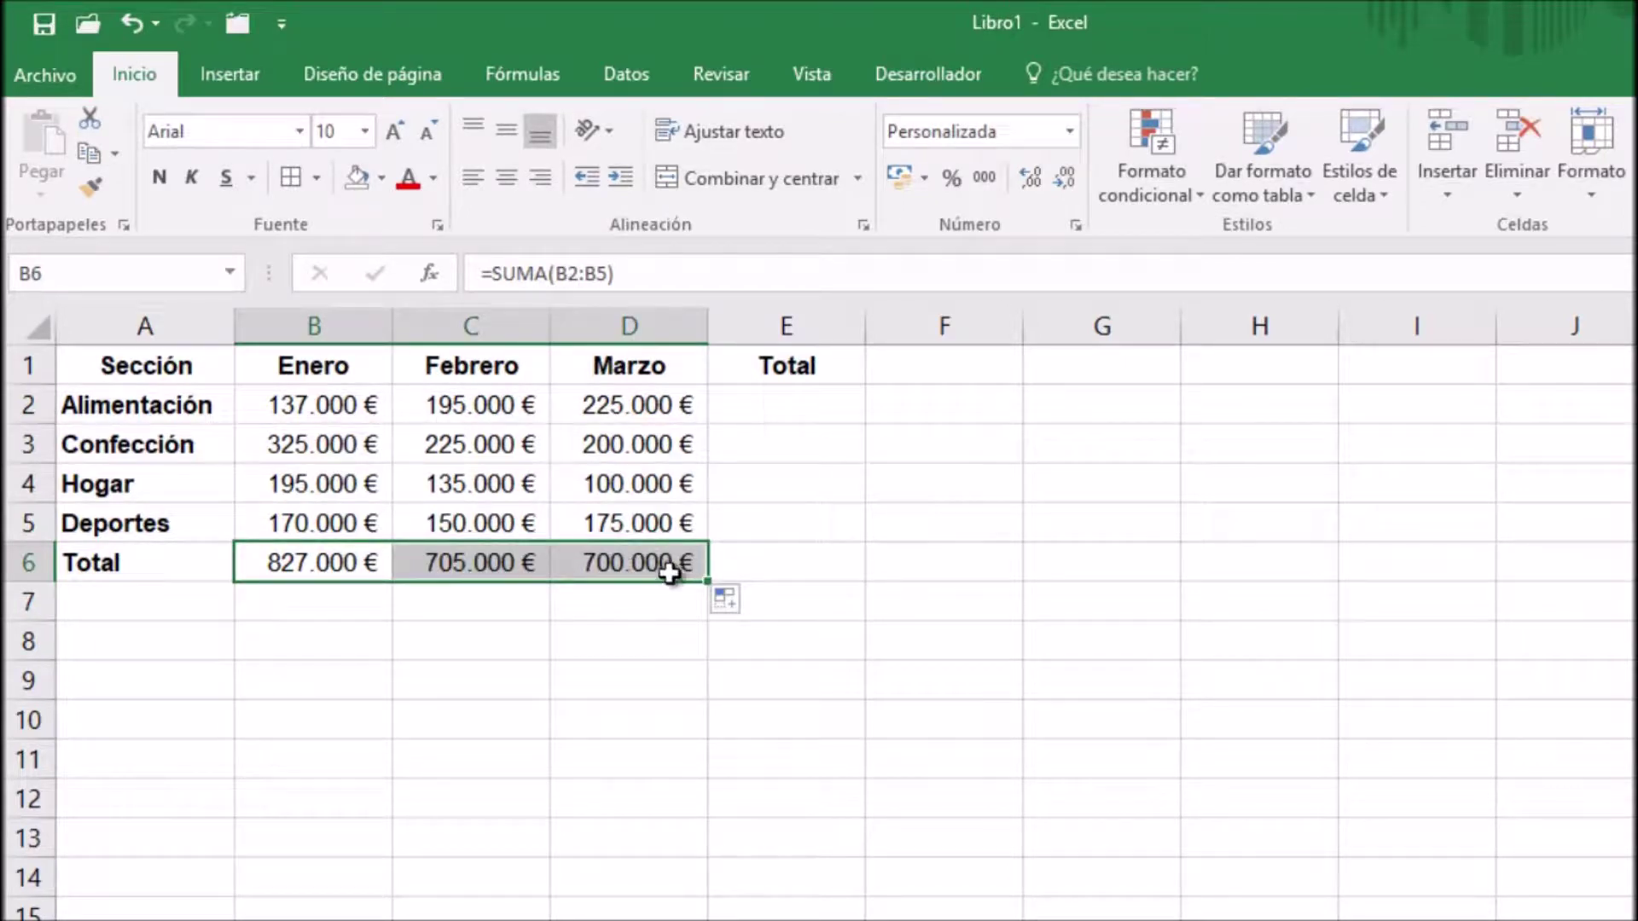
# Step: Examine the ranges used by the total formulas in B6, C6 and D6, one cell after another
pyautogui.doubleClick(341, 560)
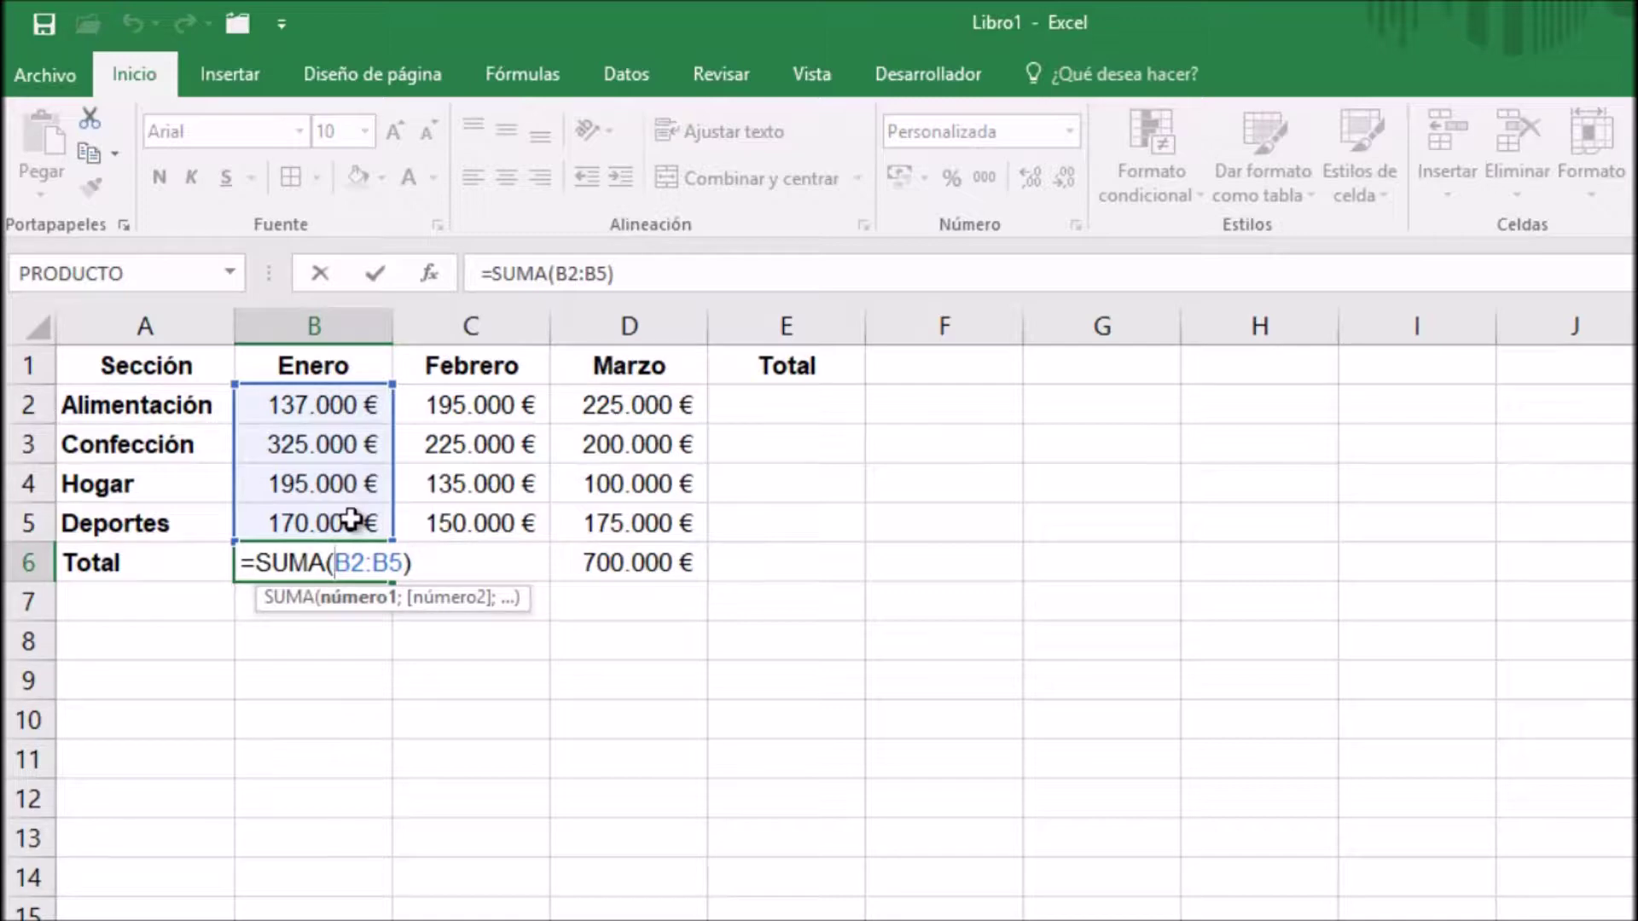
pyautogui.press('Escape')
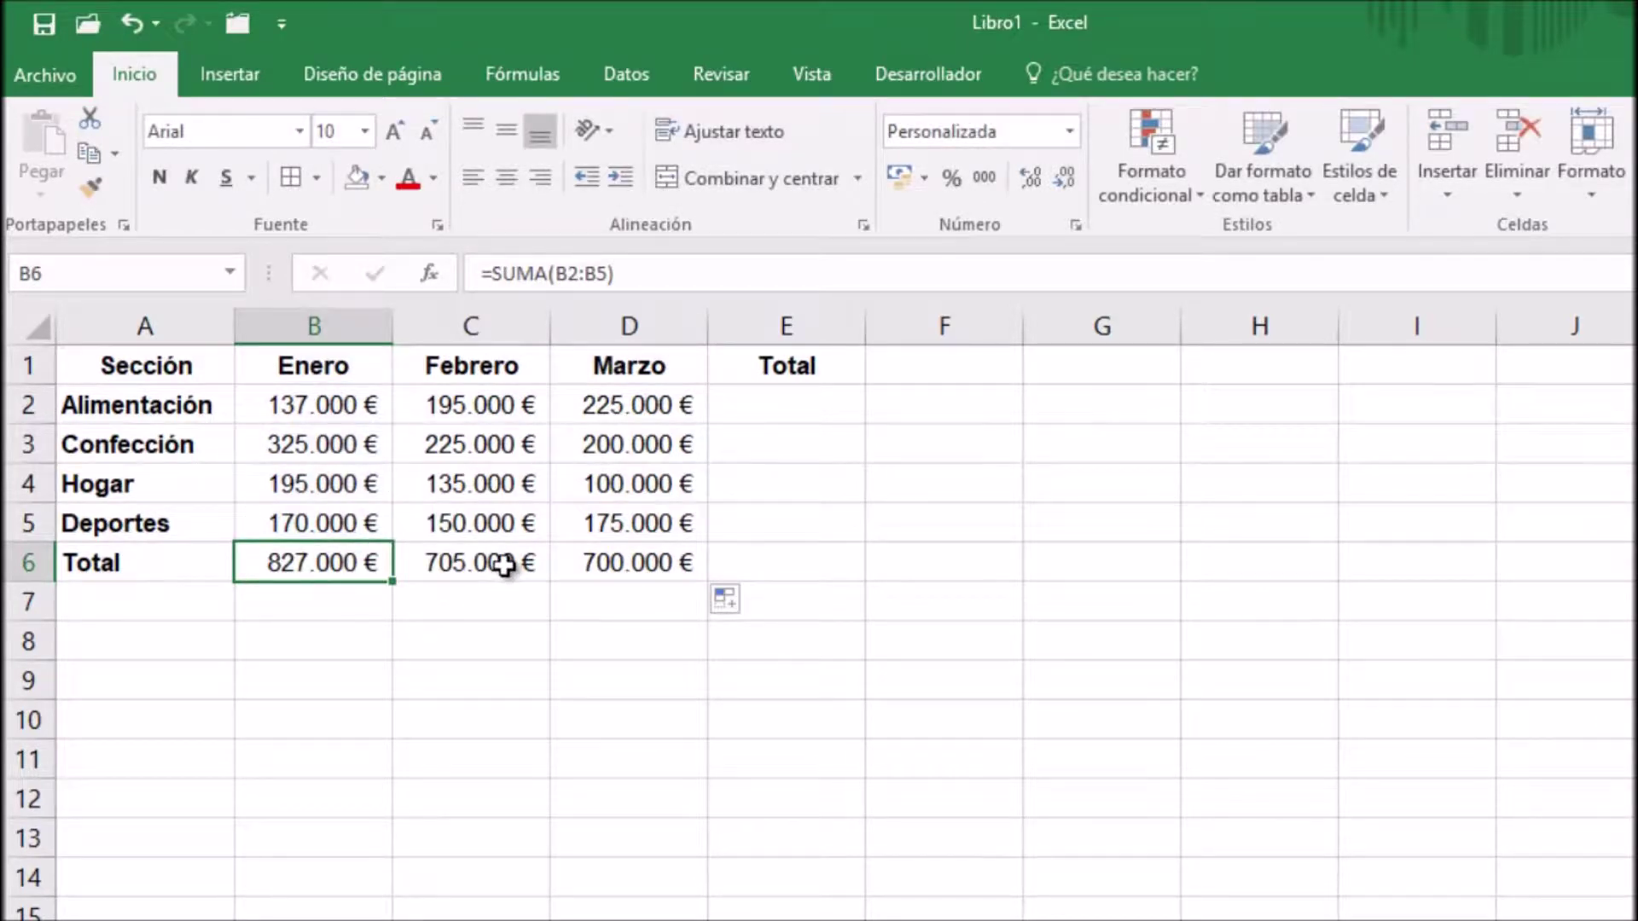
pyautogui.click(505, 565)
pyautogui.doubleClick(507, 565)
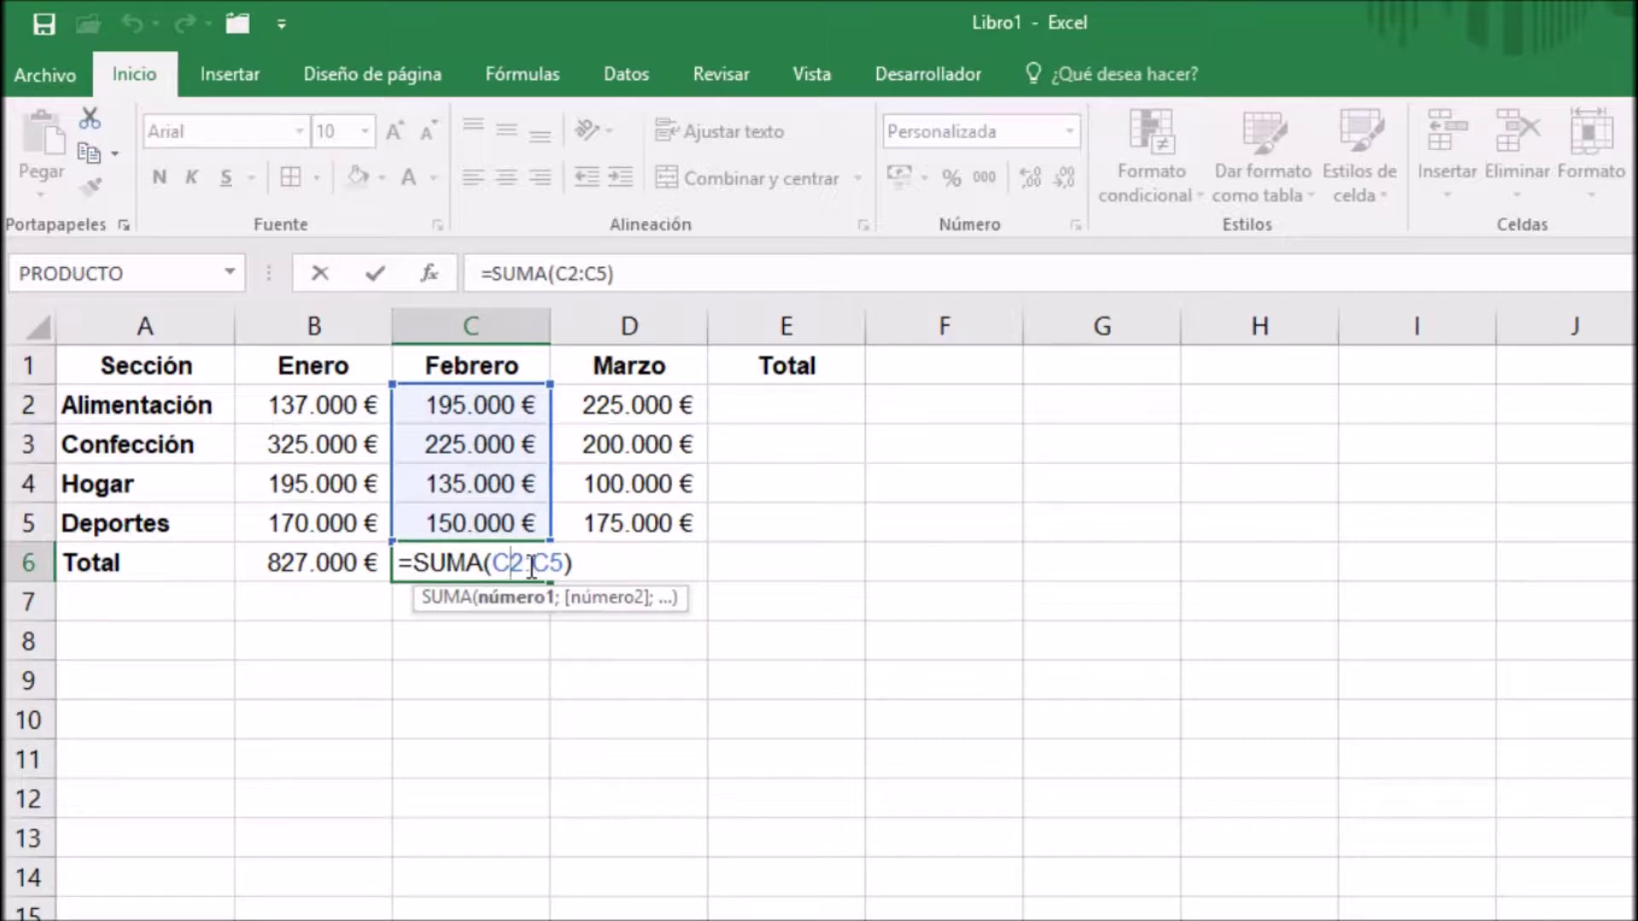
pyautogui.press('Escape')
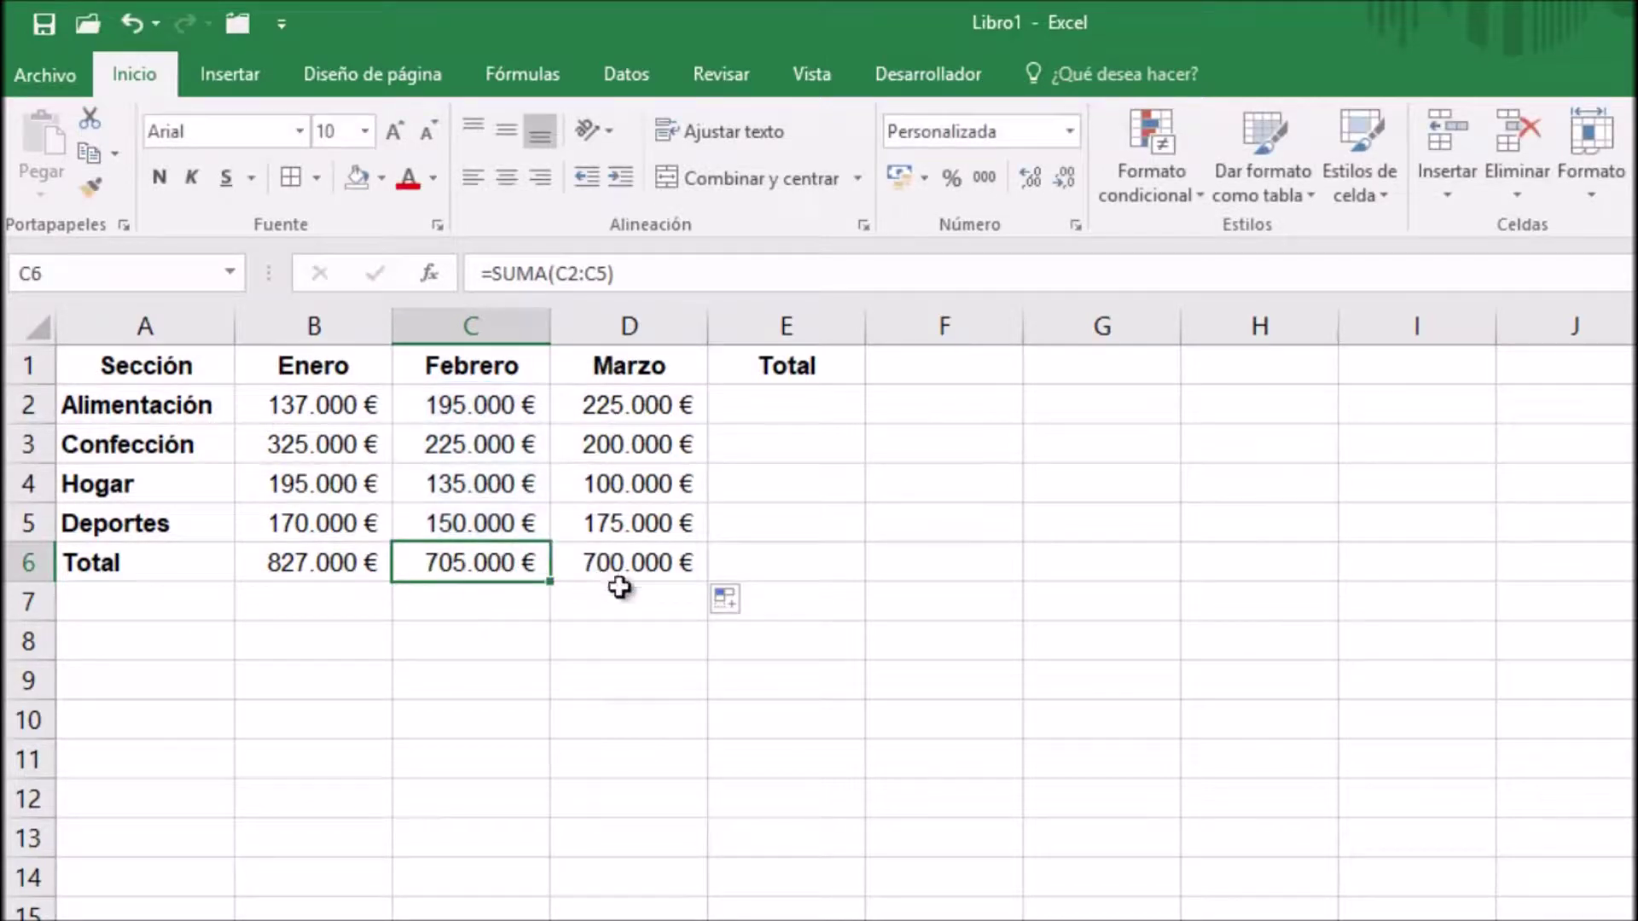
pyautogui.doubleClick(657, 564)
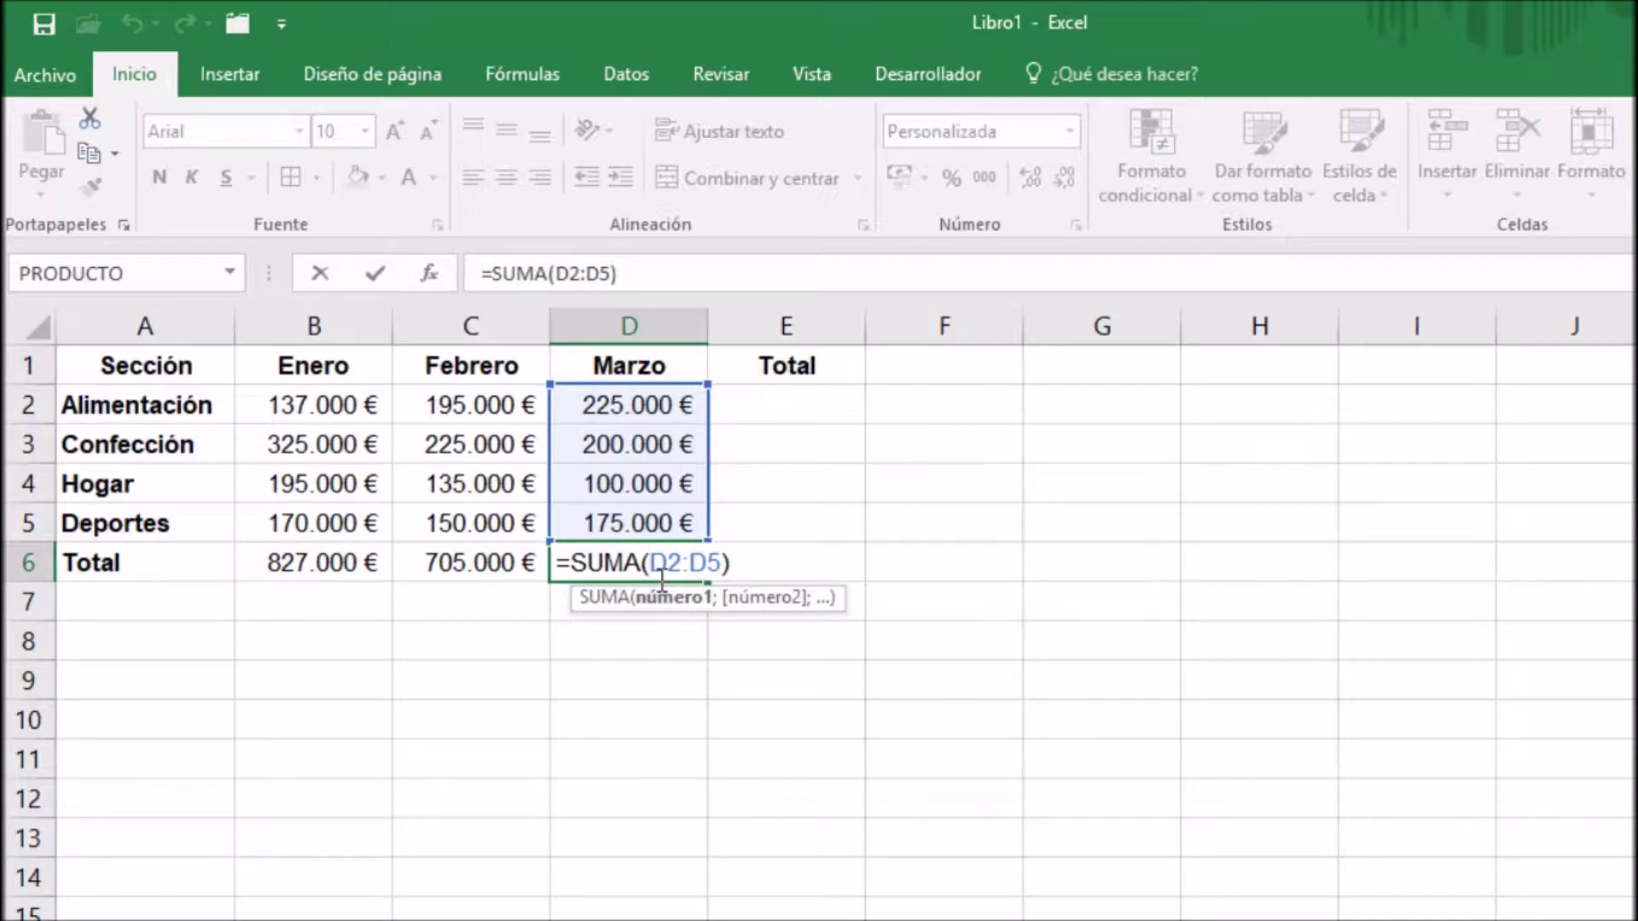
pyautogui.hotkey('ctrl', 'Return')
# Step: Enter =suma(B2:D2) in E2 to total the Alimentación row
pyautogui.click(788, 406)
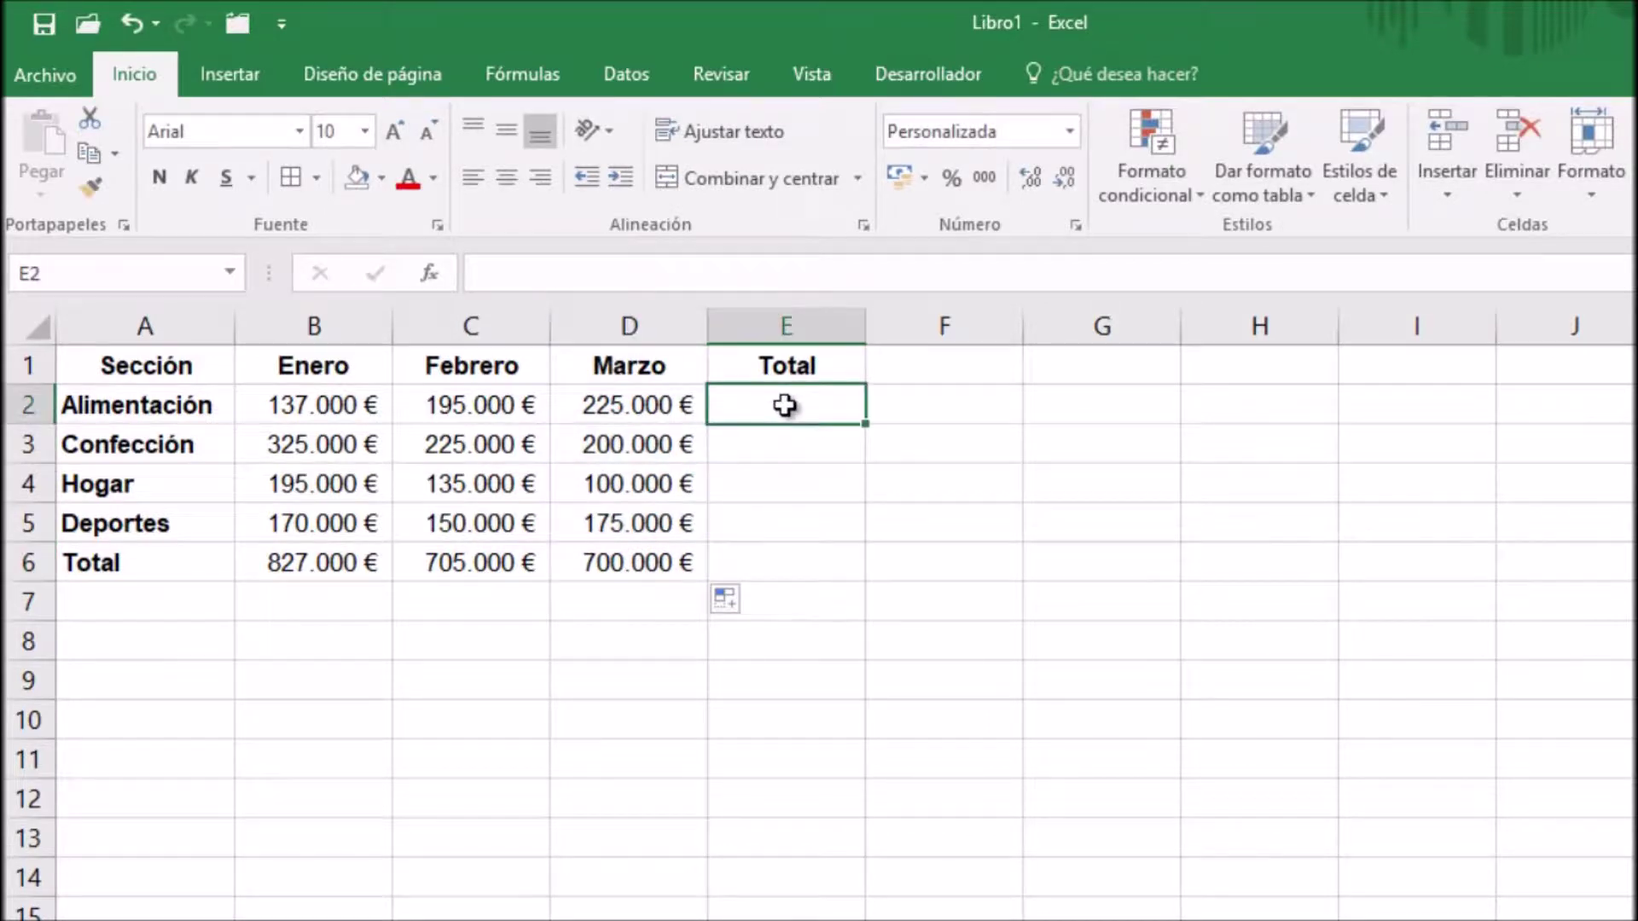
pyautogui.write('=suma(')
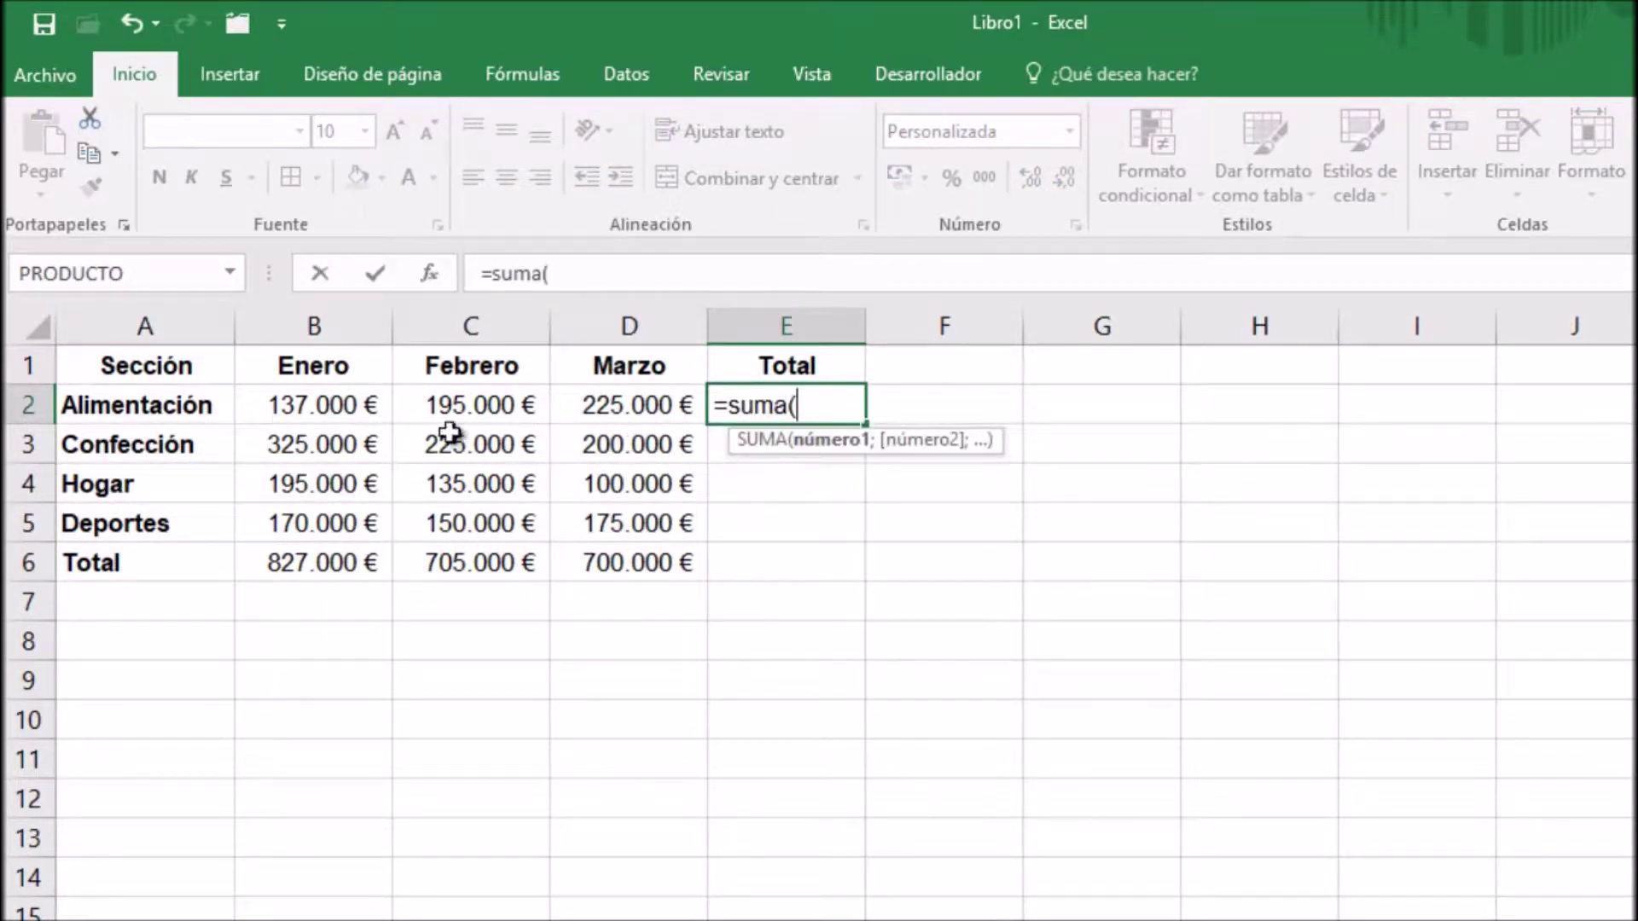
pyautogui.moveTo(319, 407); pyautogui.dragTo(603, 404)
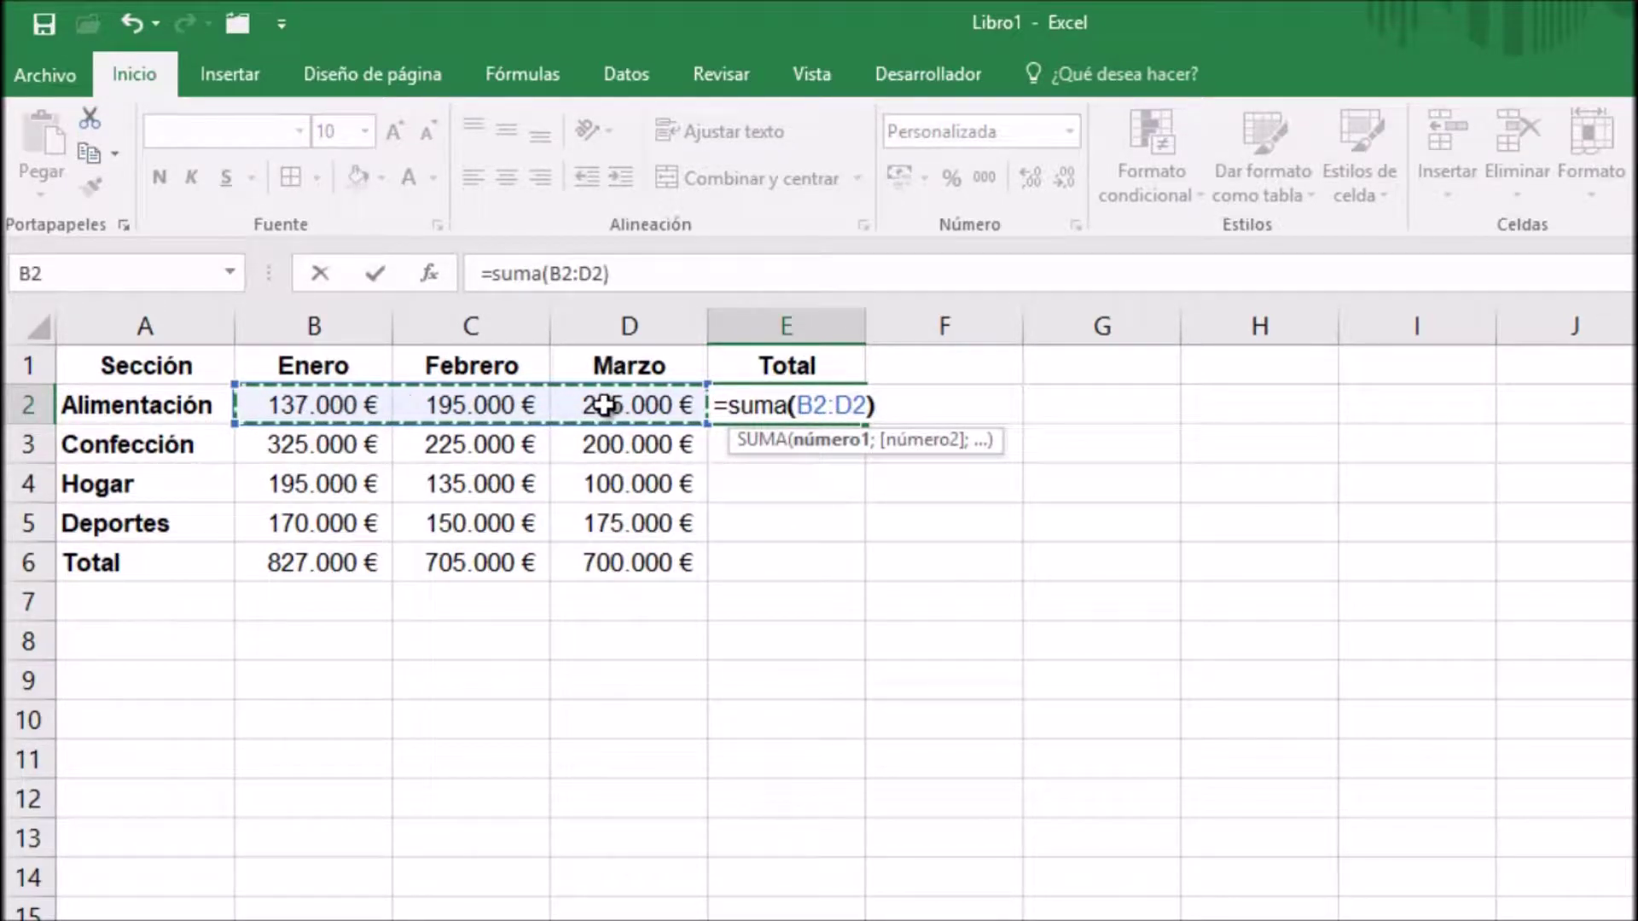
pyautogui.write(')')
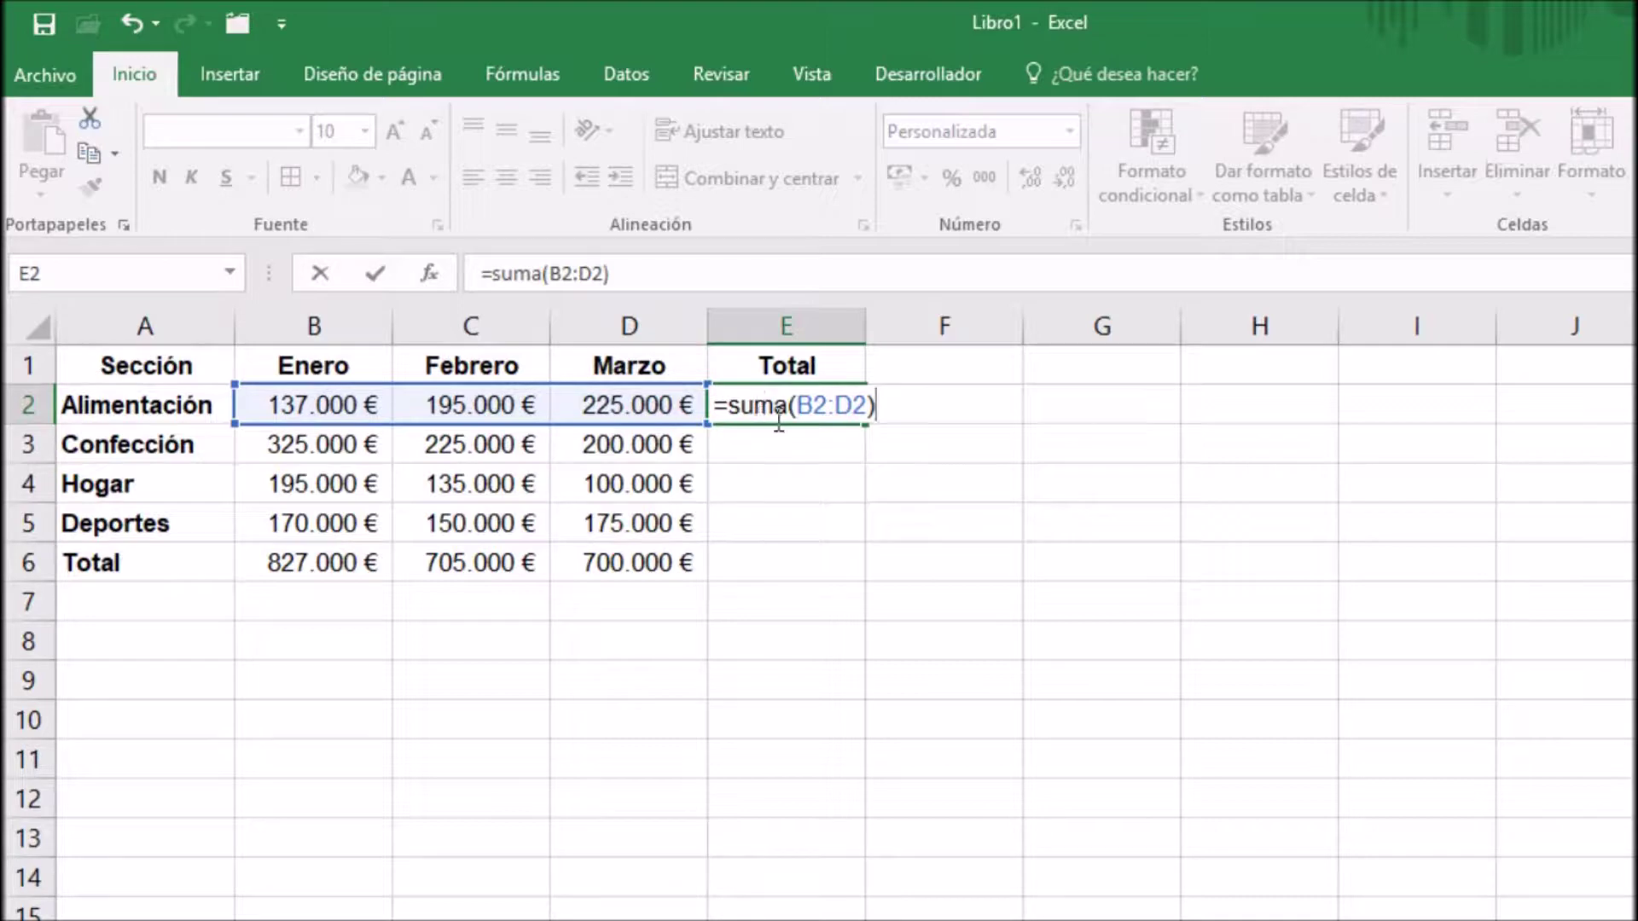
pyautogui.press('Return')
# Step: Fill the Alimentación total formula from E2 down to E5
pyautogui.click(846, 407)
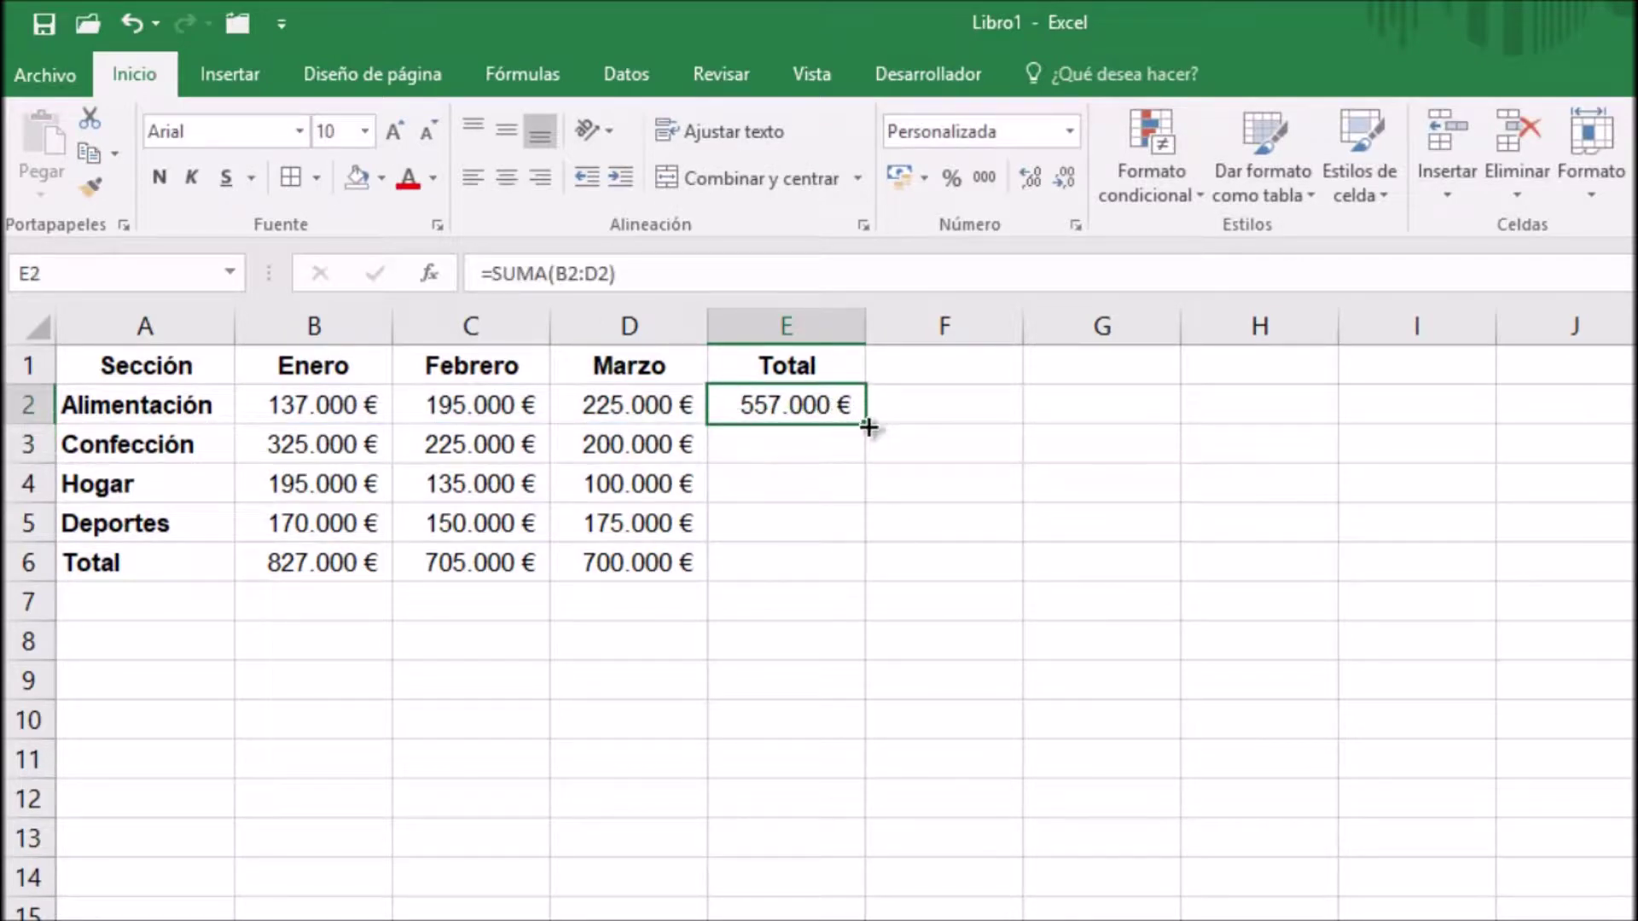
pyautogui.moveTo(866, 426); pyautogui.dragTo(860, 532)
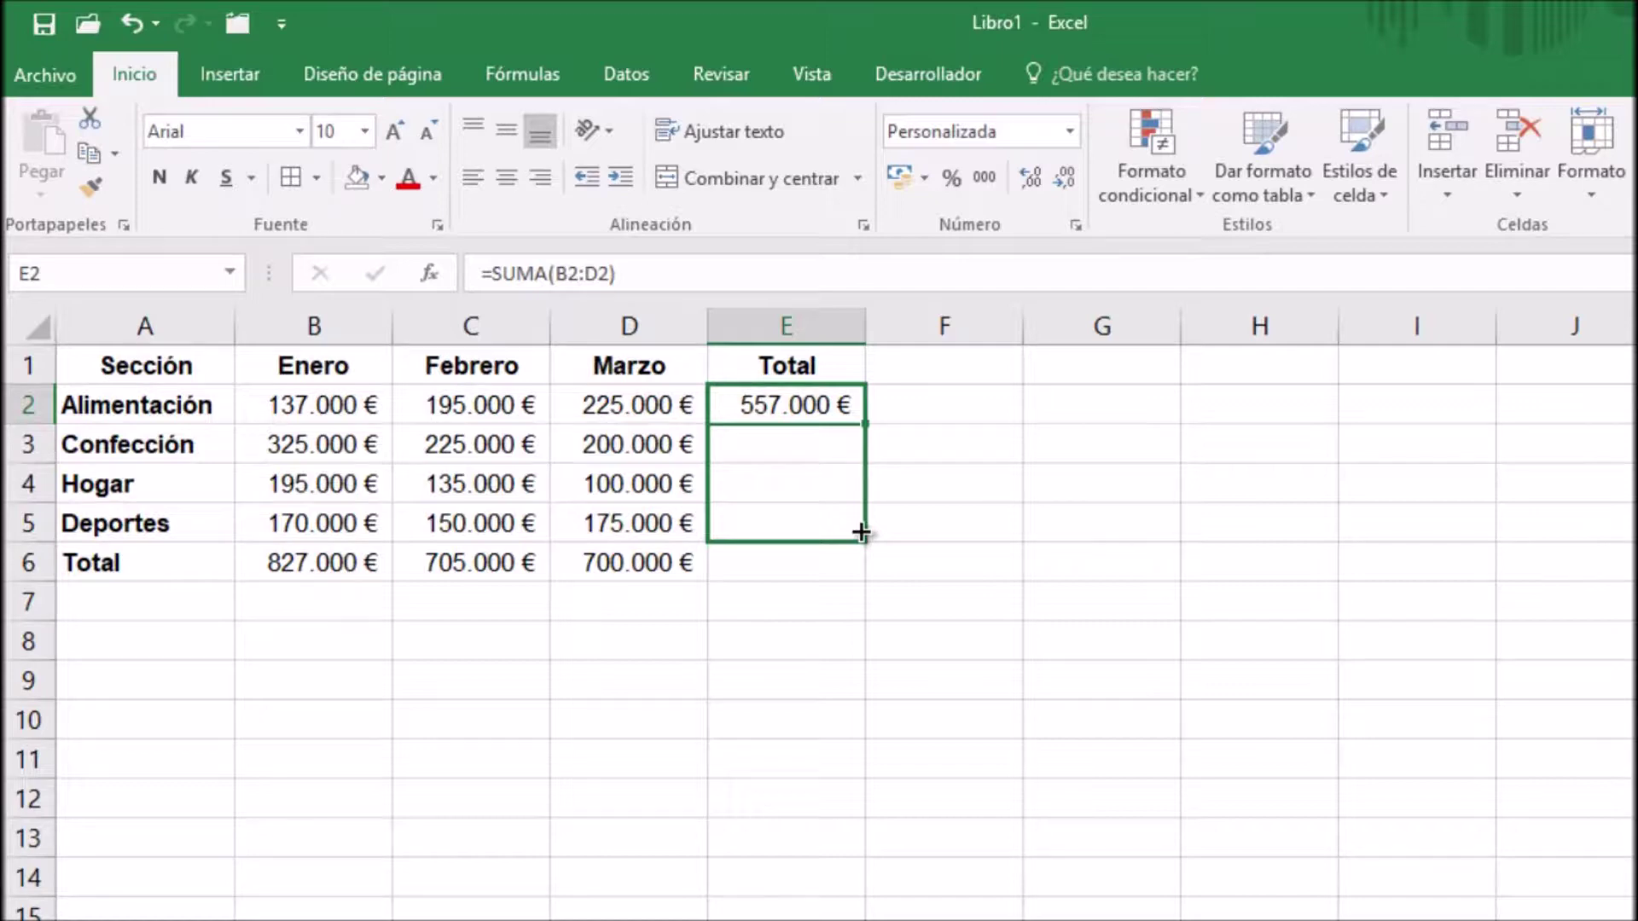
pyautogui.moveTo(860, 533); pyautogui.dragTo(859, 529)
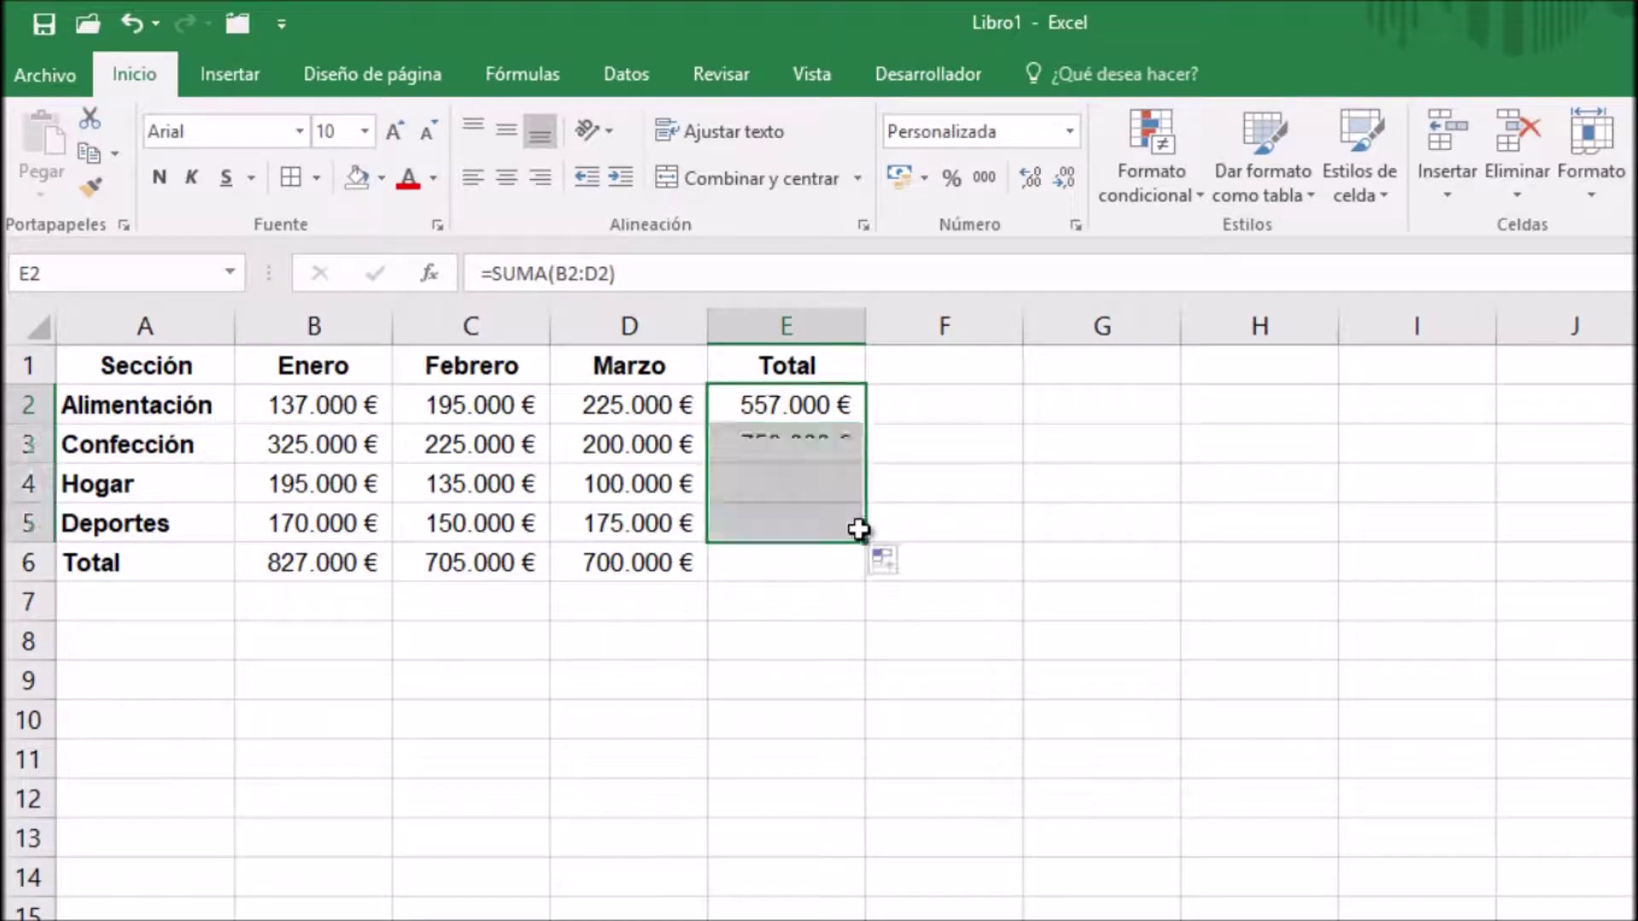
# Step: Examine the ranges used by the total formulas in E2, E3, E4 and E5, one cell after another
pyautogui.doubleClick(838, 404)
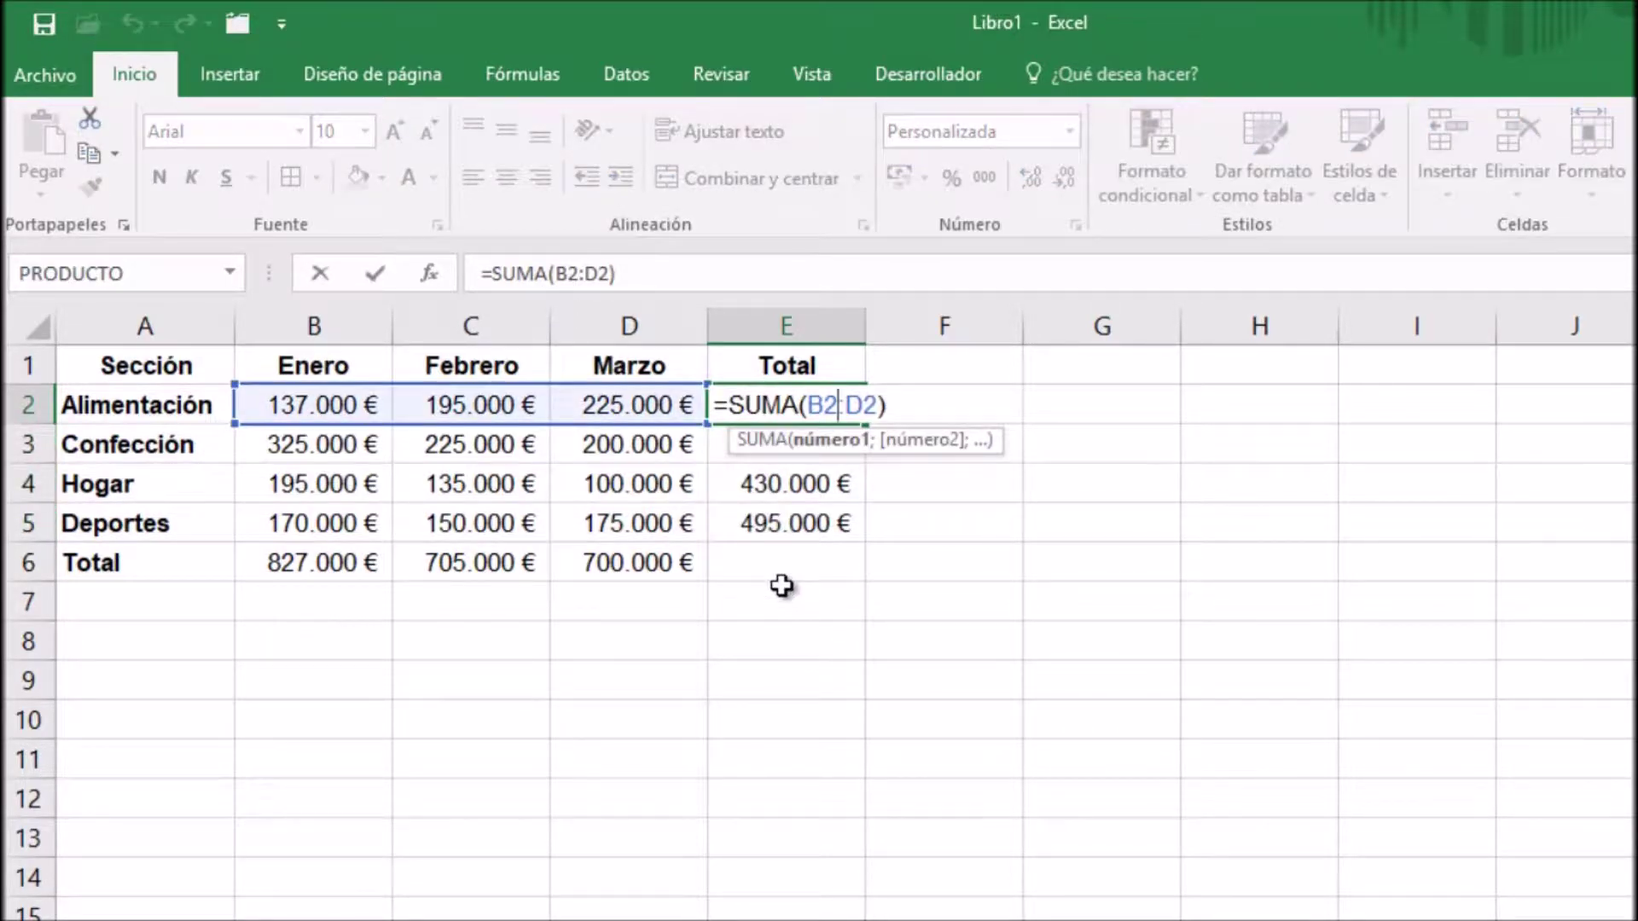
pyautogui.press('Escape')
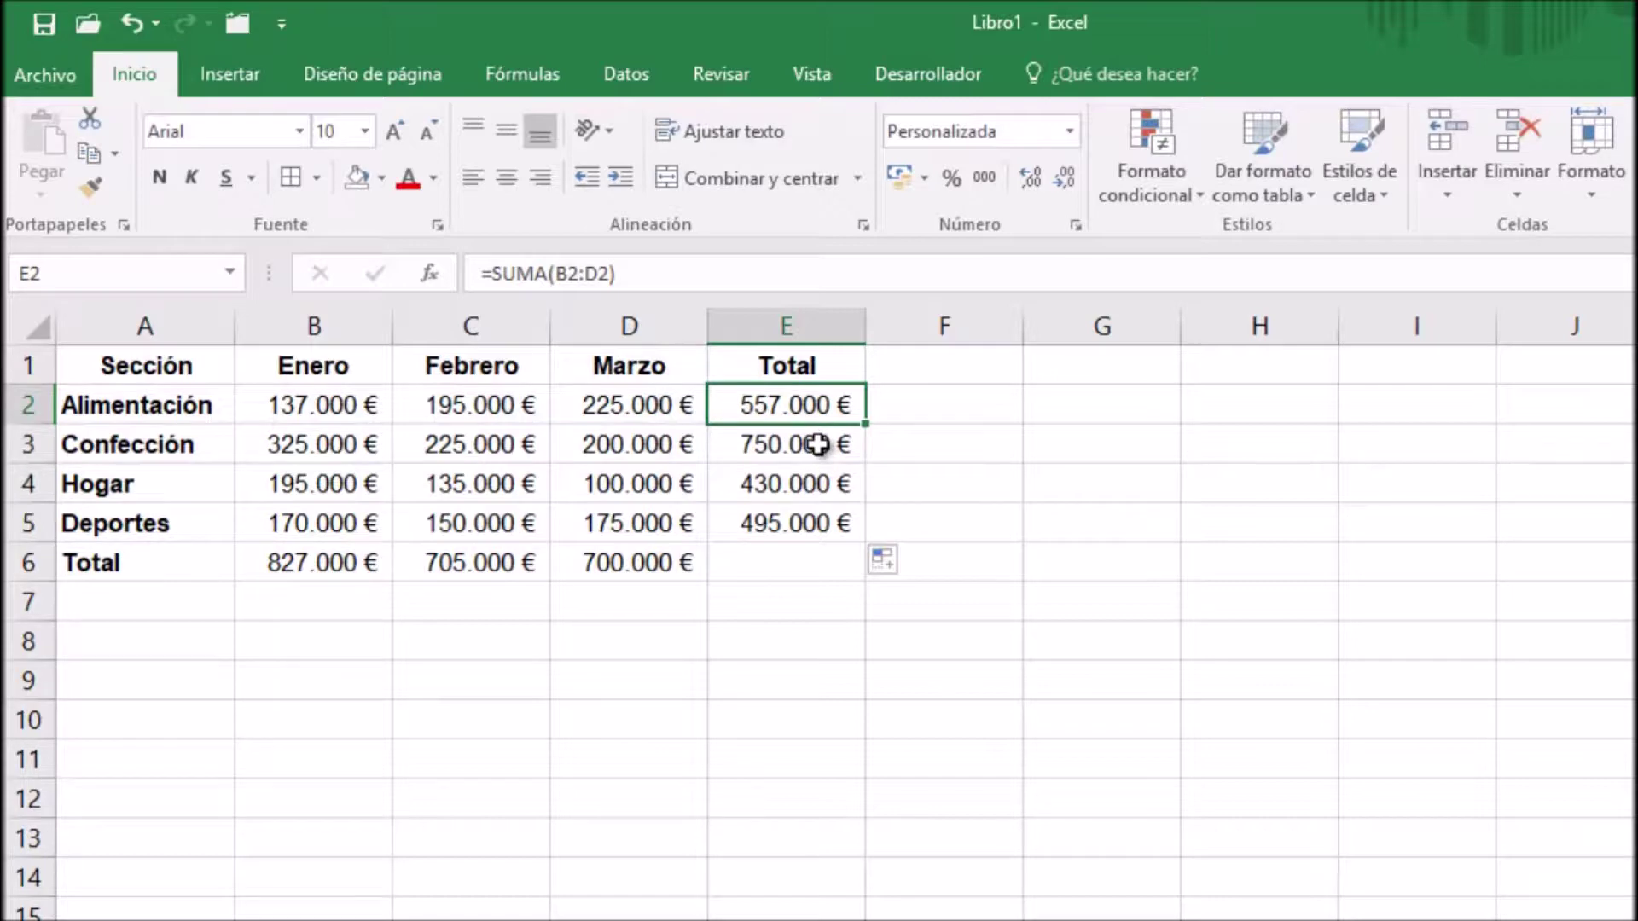
pyautogui.click(819, 444)
pyautogui.doubleClick(818, 444)
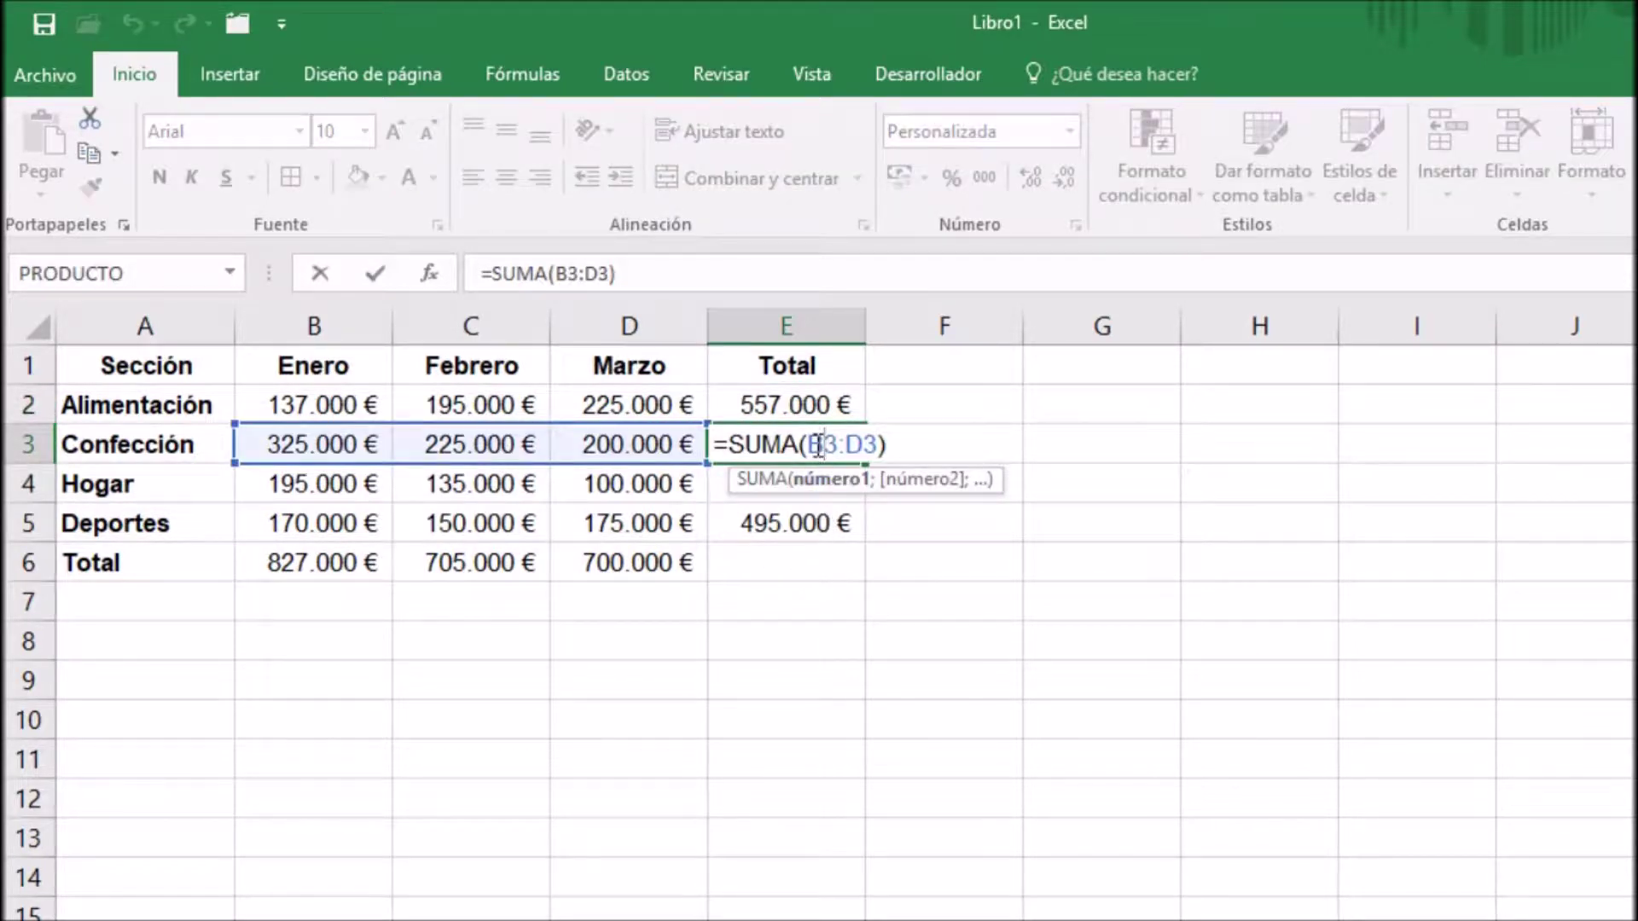
pyautogui.press('Escape')
pyautogui.doubleClick(775, 486)
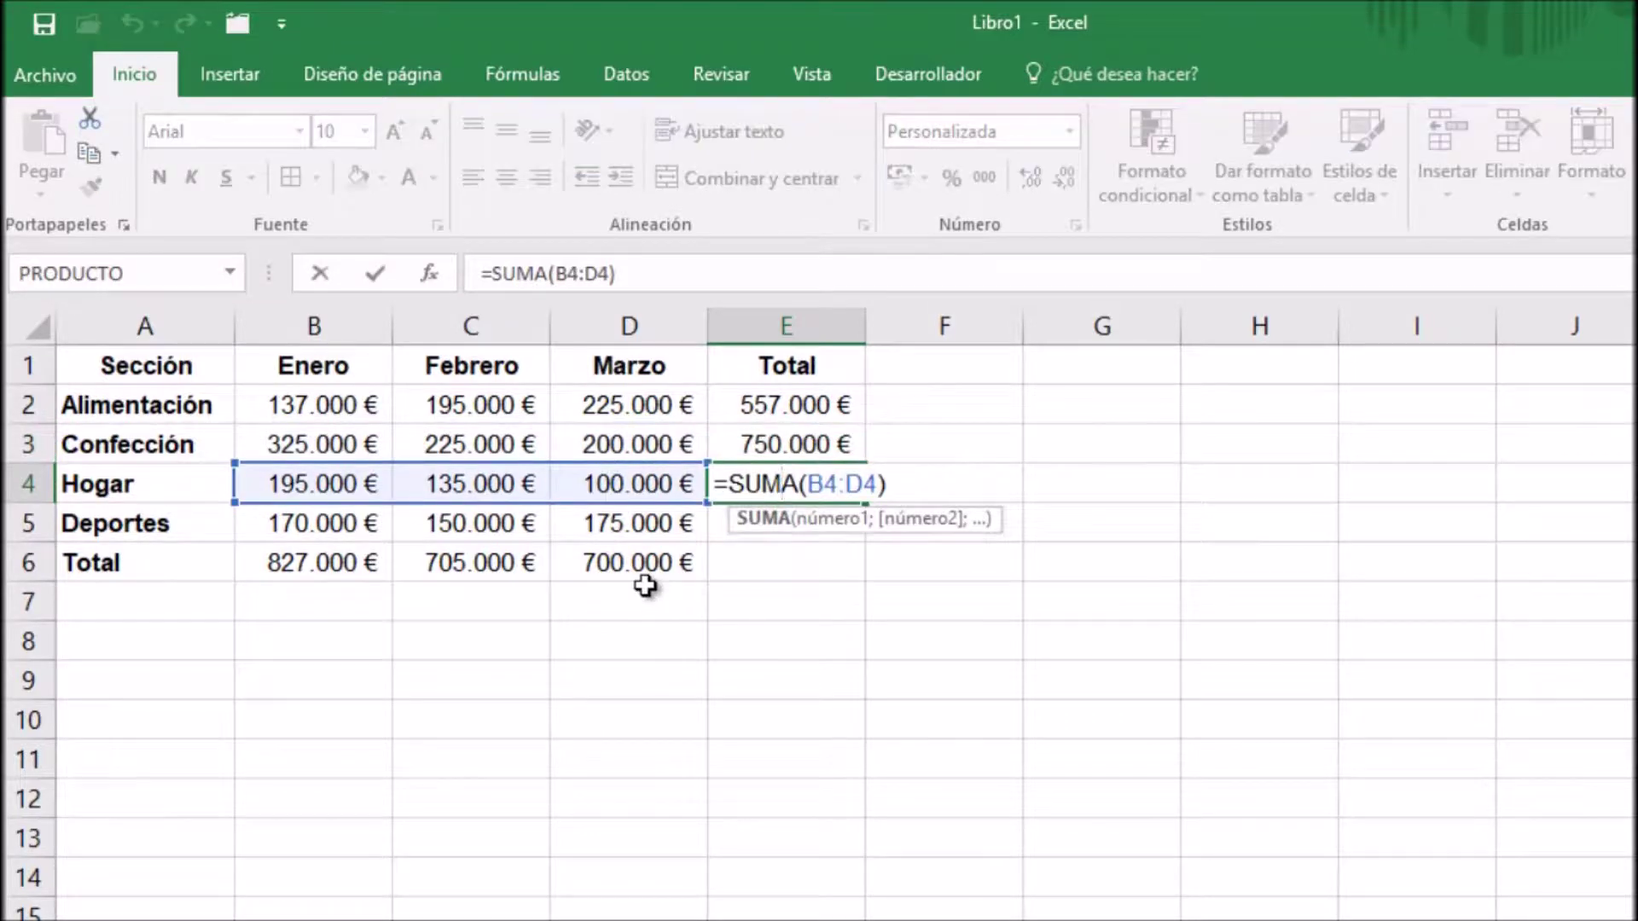
pyautogui.press('Escape')
pyautogui.doubleClick(785, 522)
pyautogui.press('Escape')
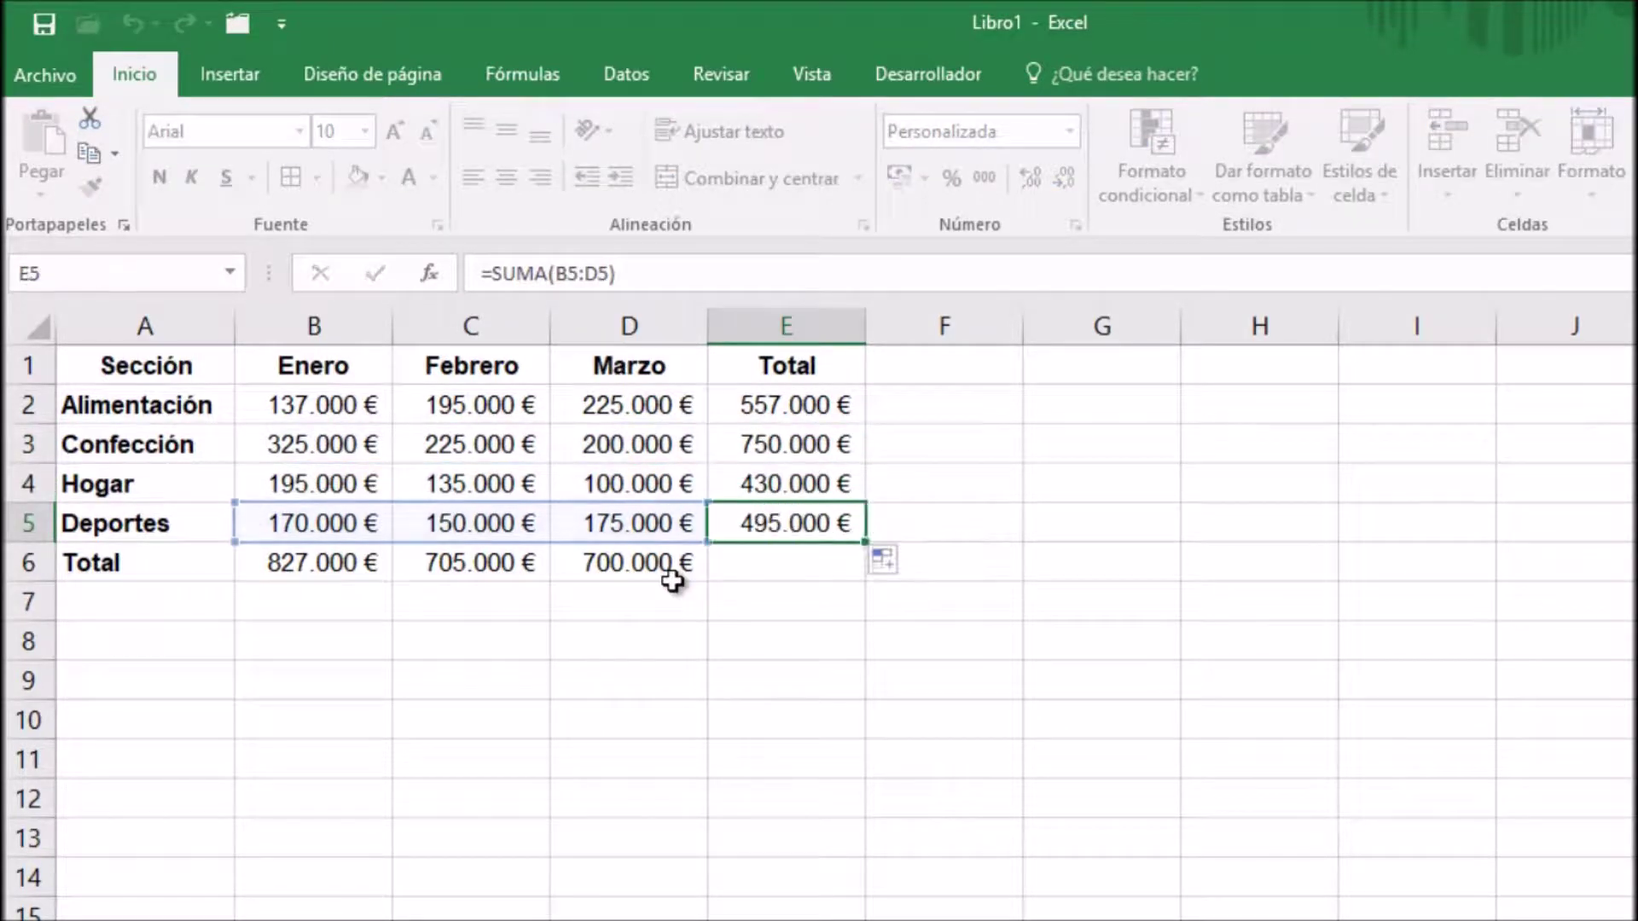
pyautogui.click(185, 367)
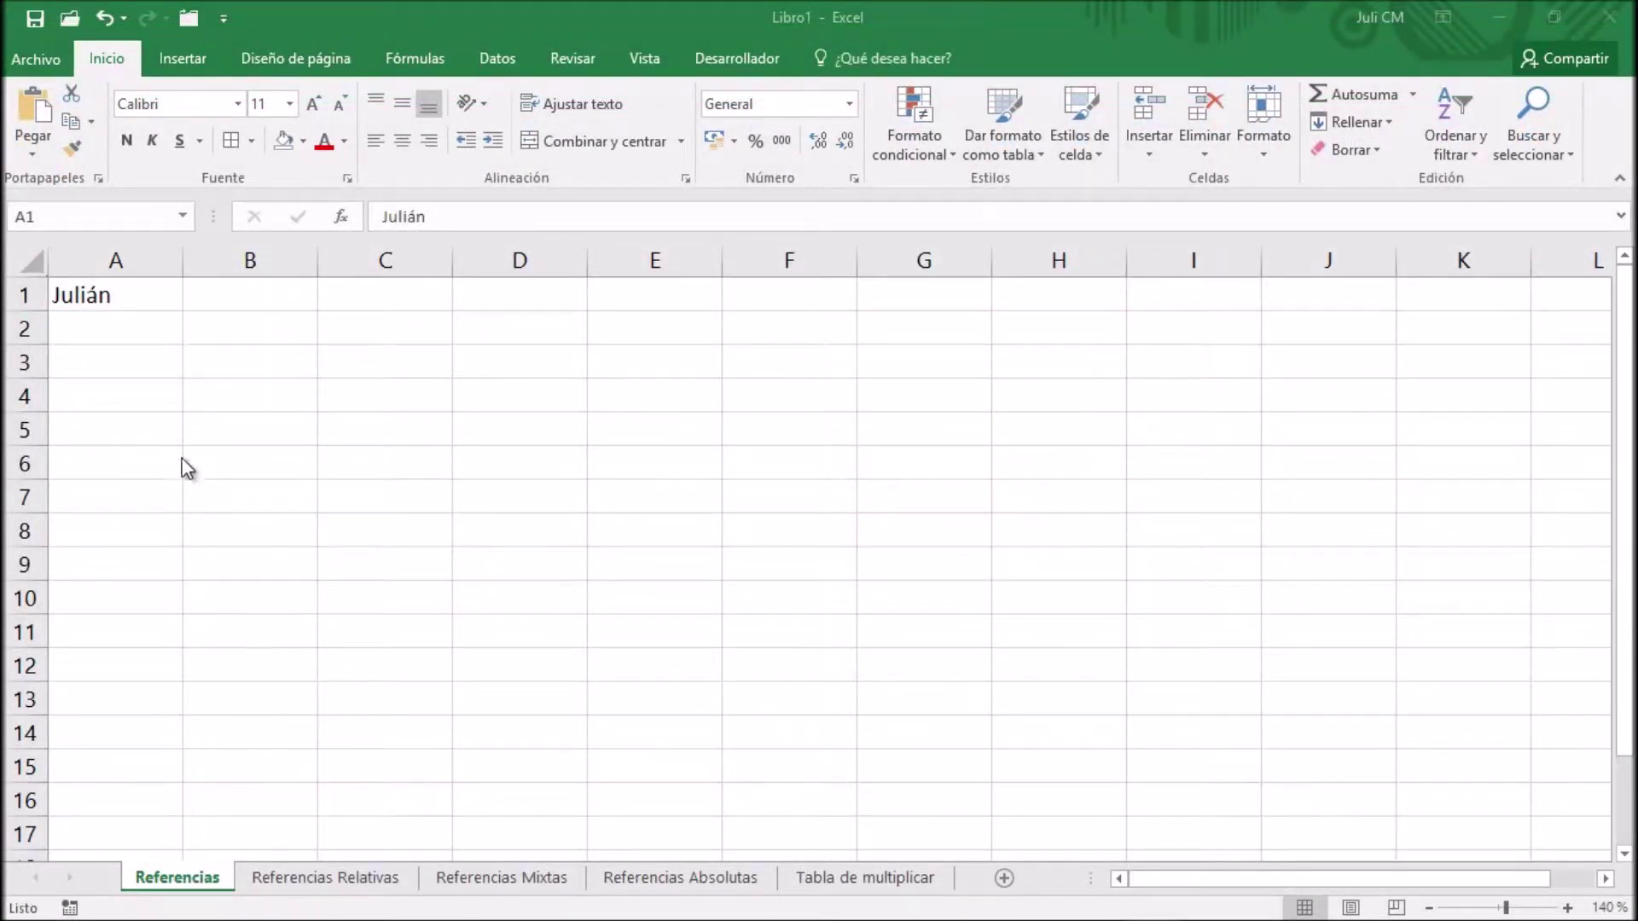
# Step: On the Referencias sheet, enter =A1 in B2 to reference the name in A1
pyautogui.press('F2')
pyautogui.click(236, 329)
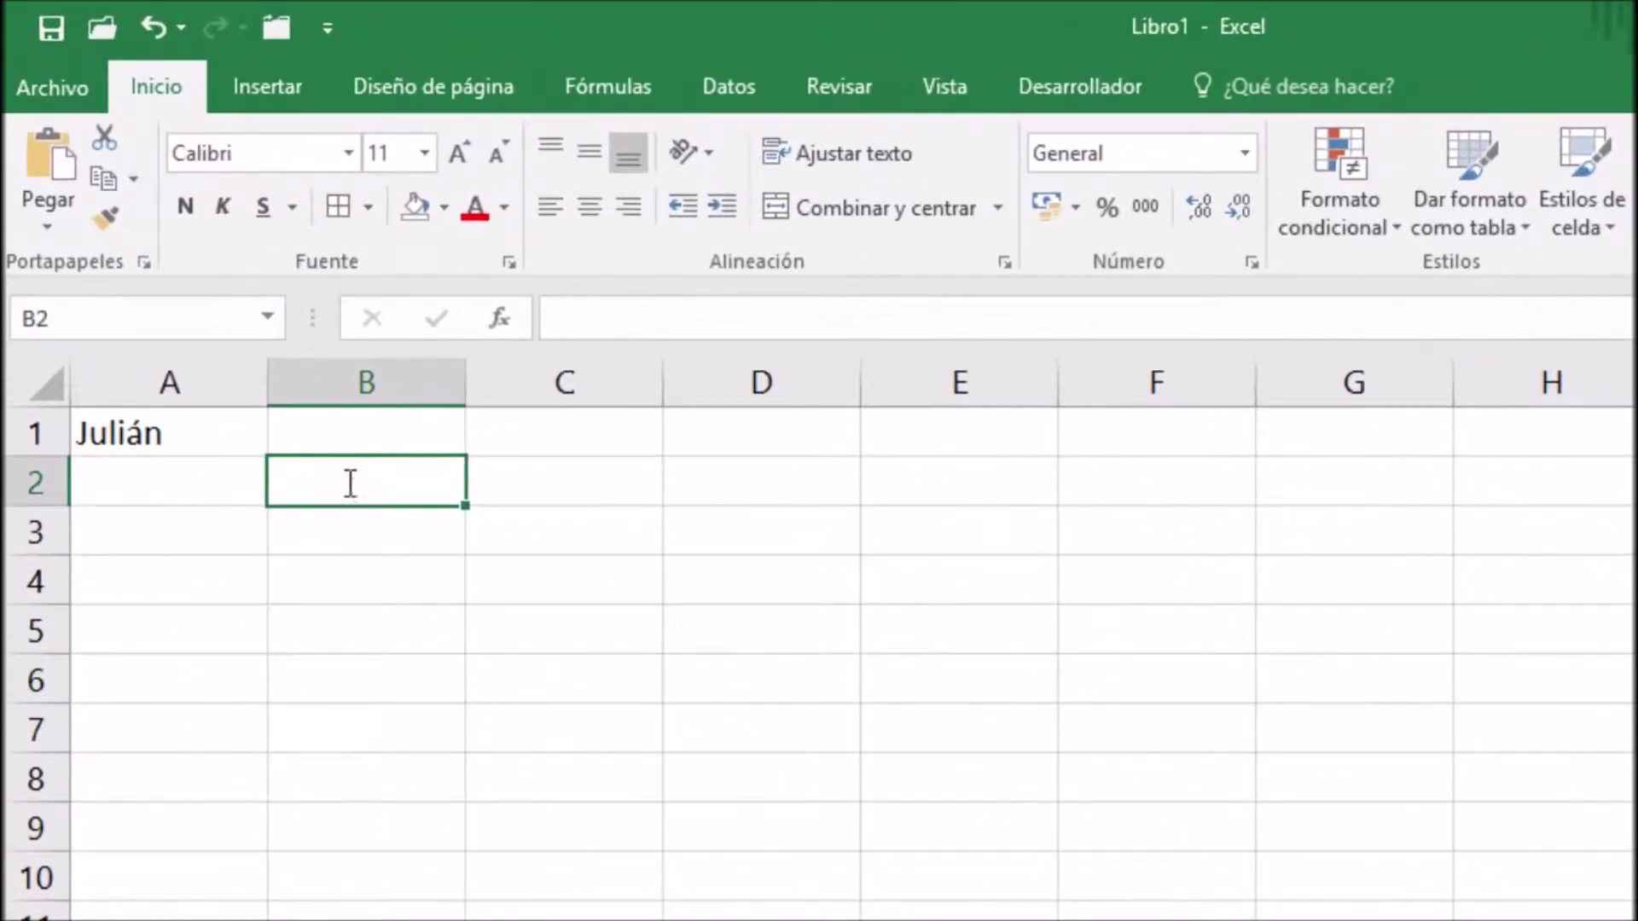
pyautogui.write('=')
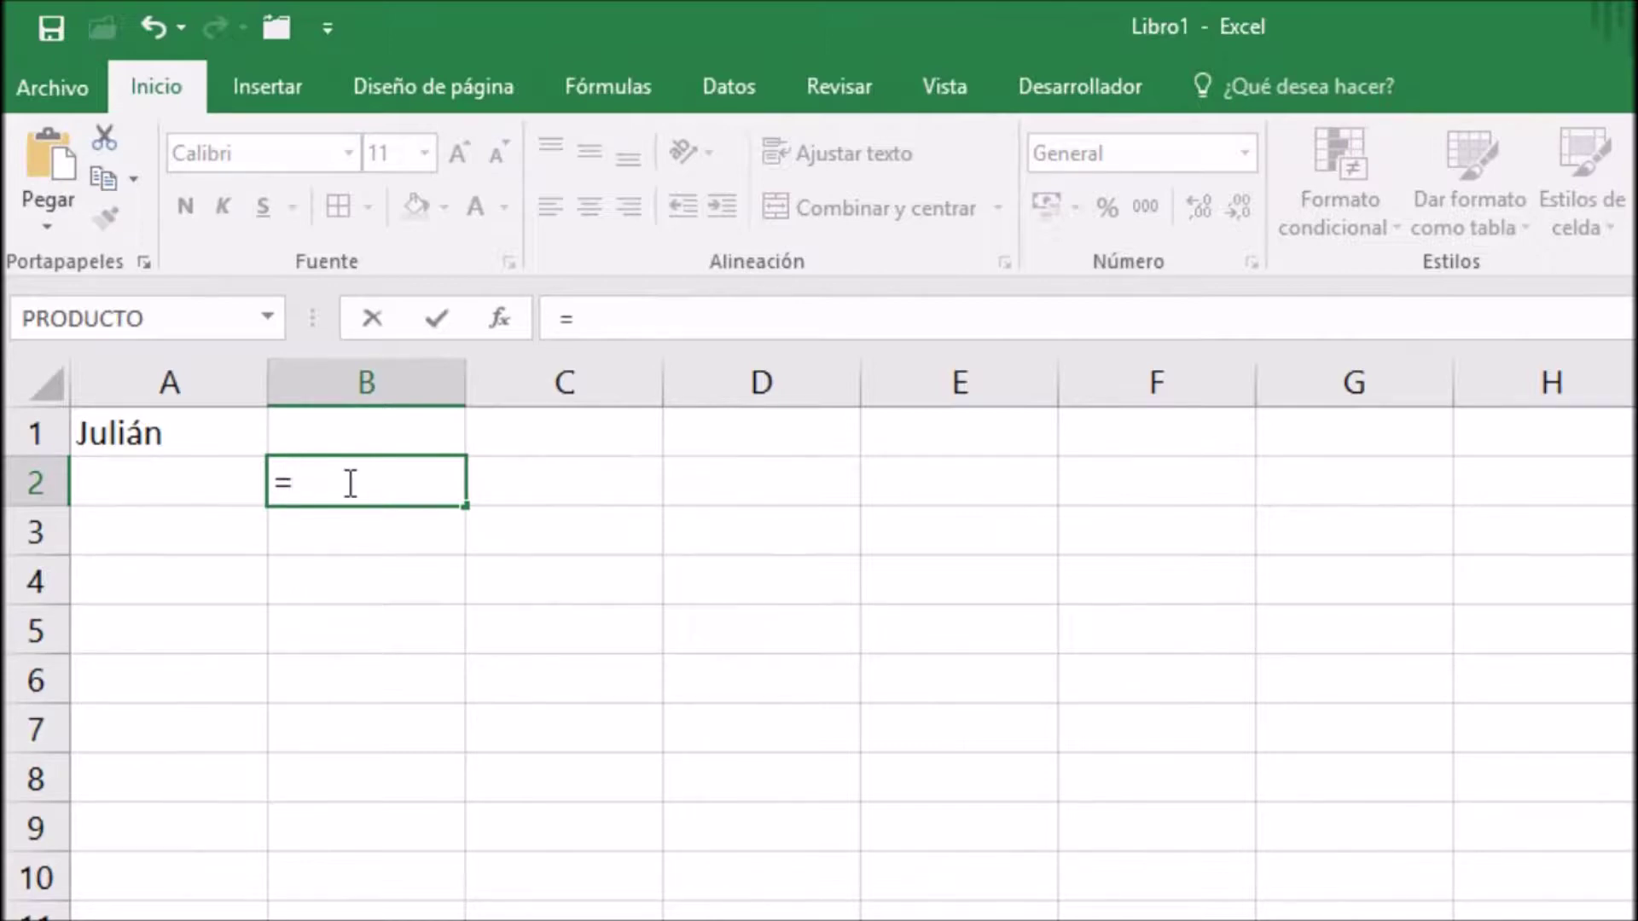
pyautogui.click(160, 434)
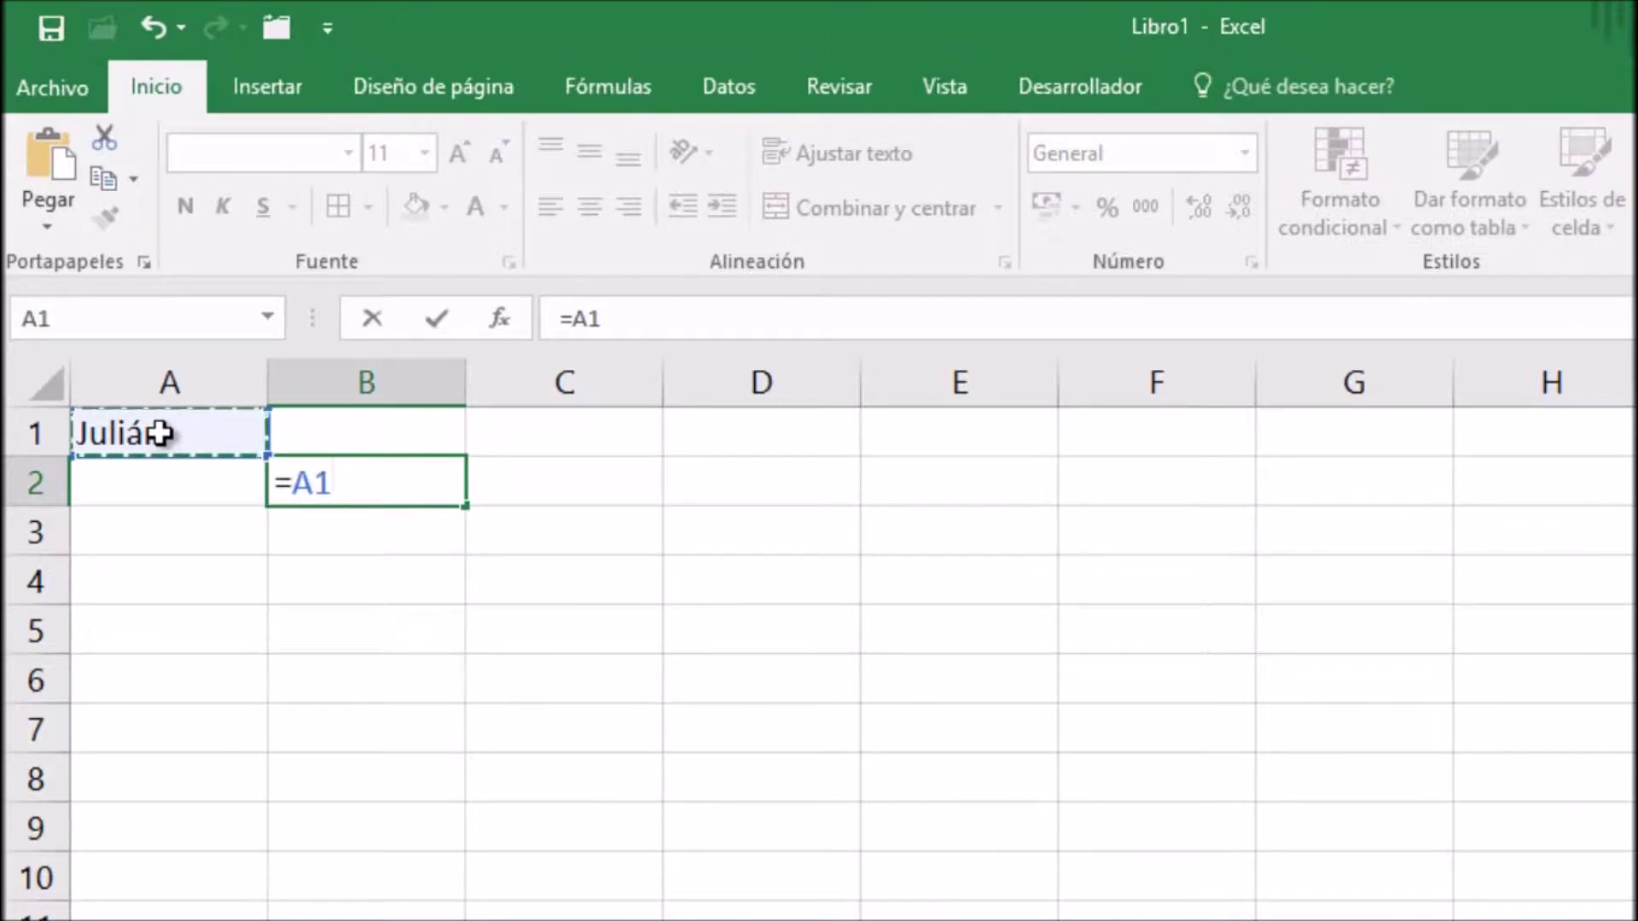
pyautogui.press('Return')
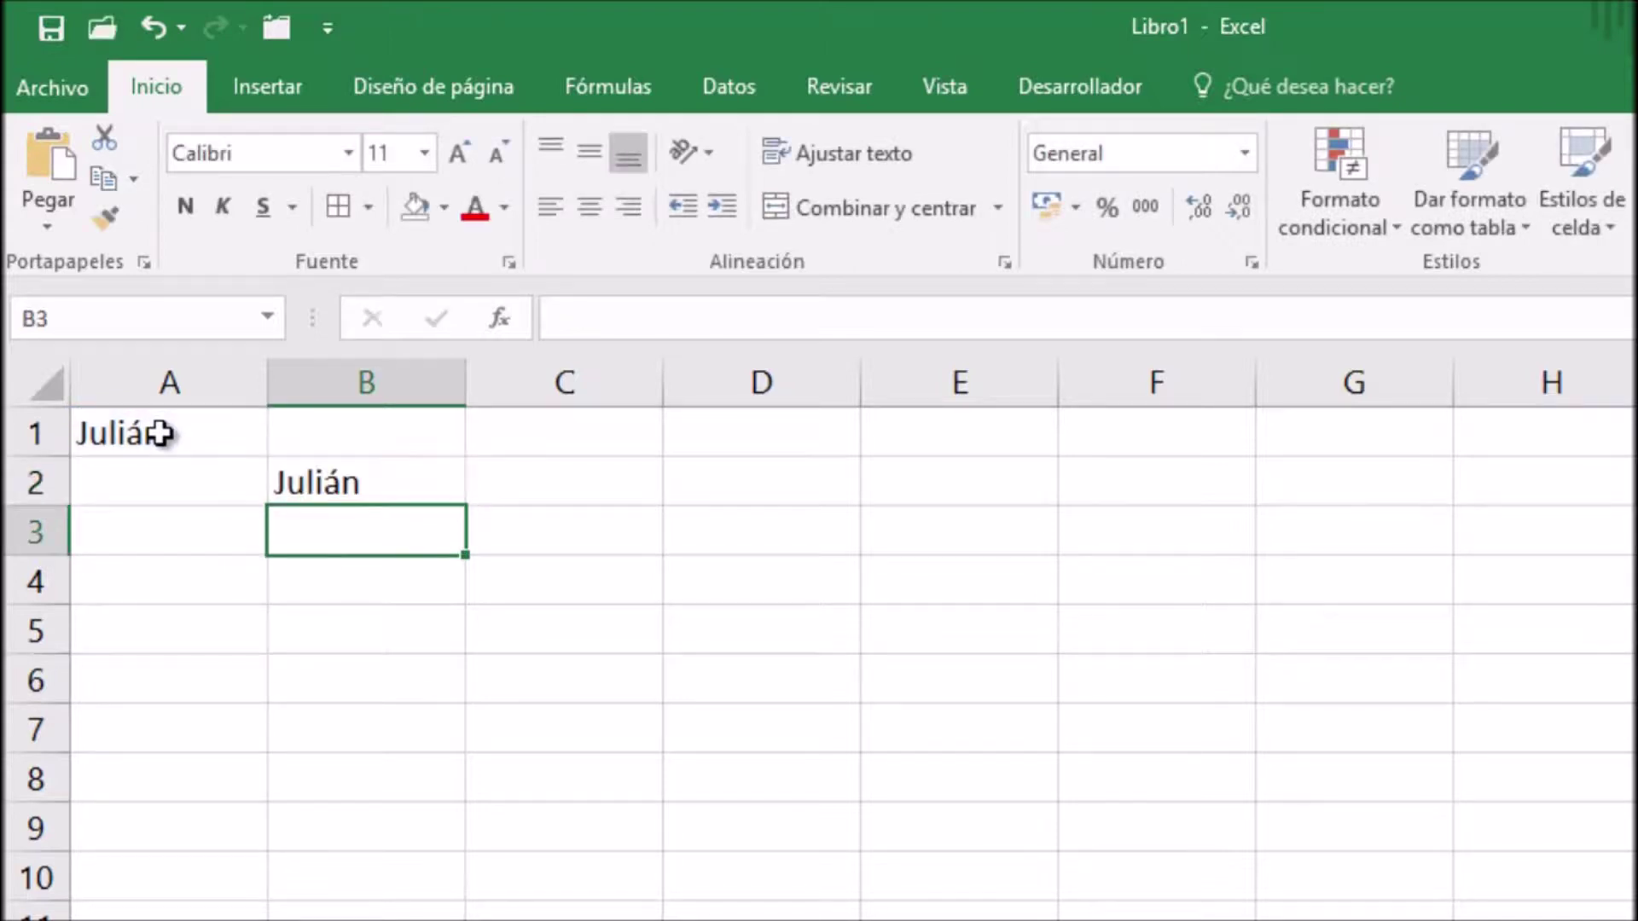
pyautogui.click(402, 480)
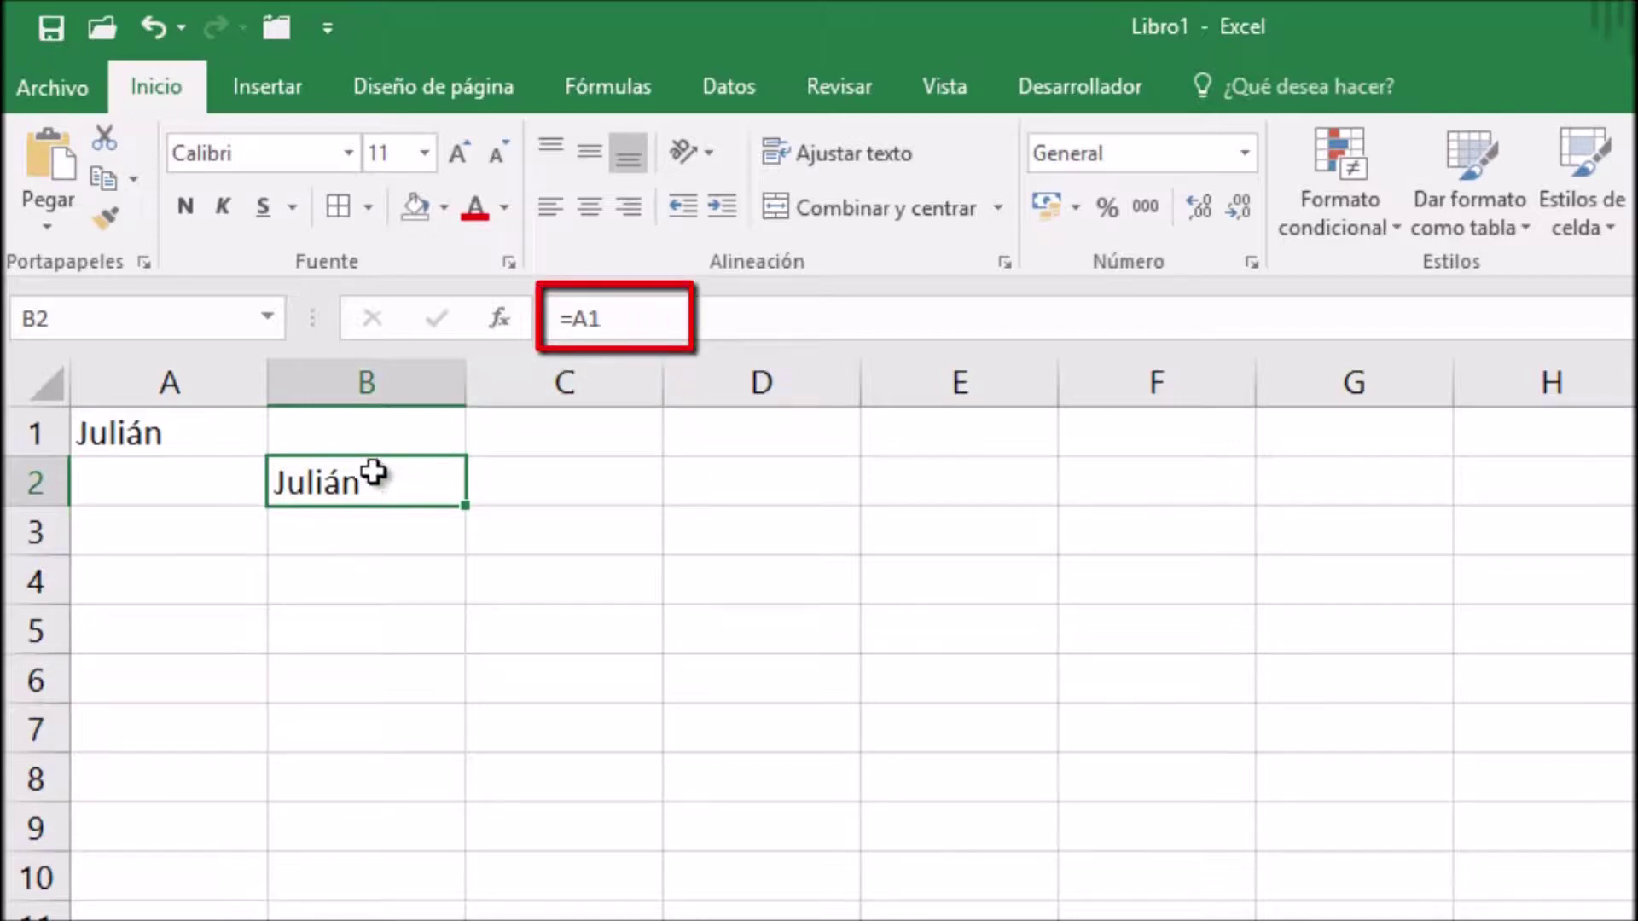
# Step: Shorten the name in A1 by deleting its last two letters
pyautogui.click(188, 433)
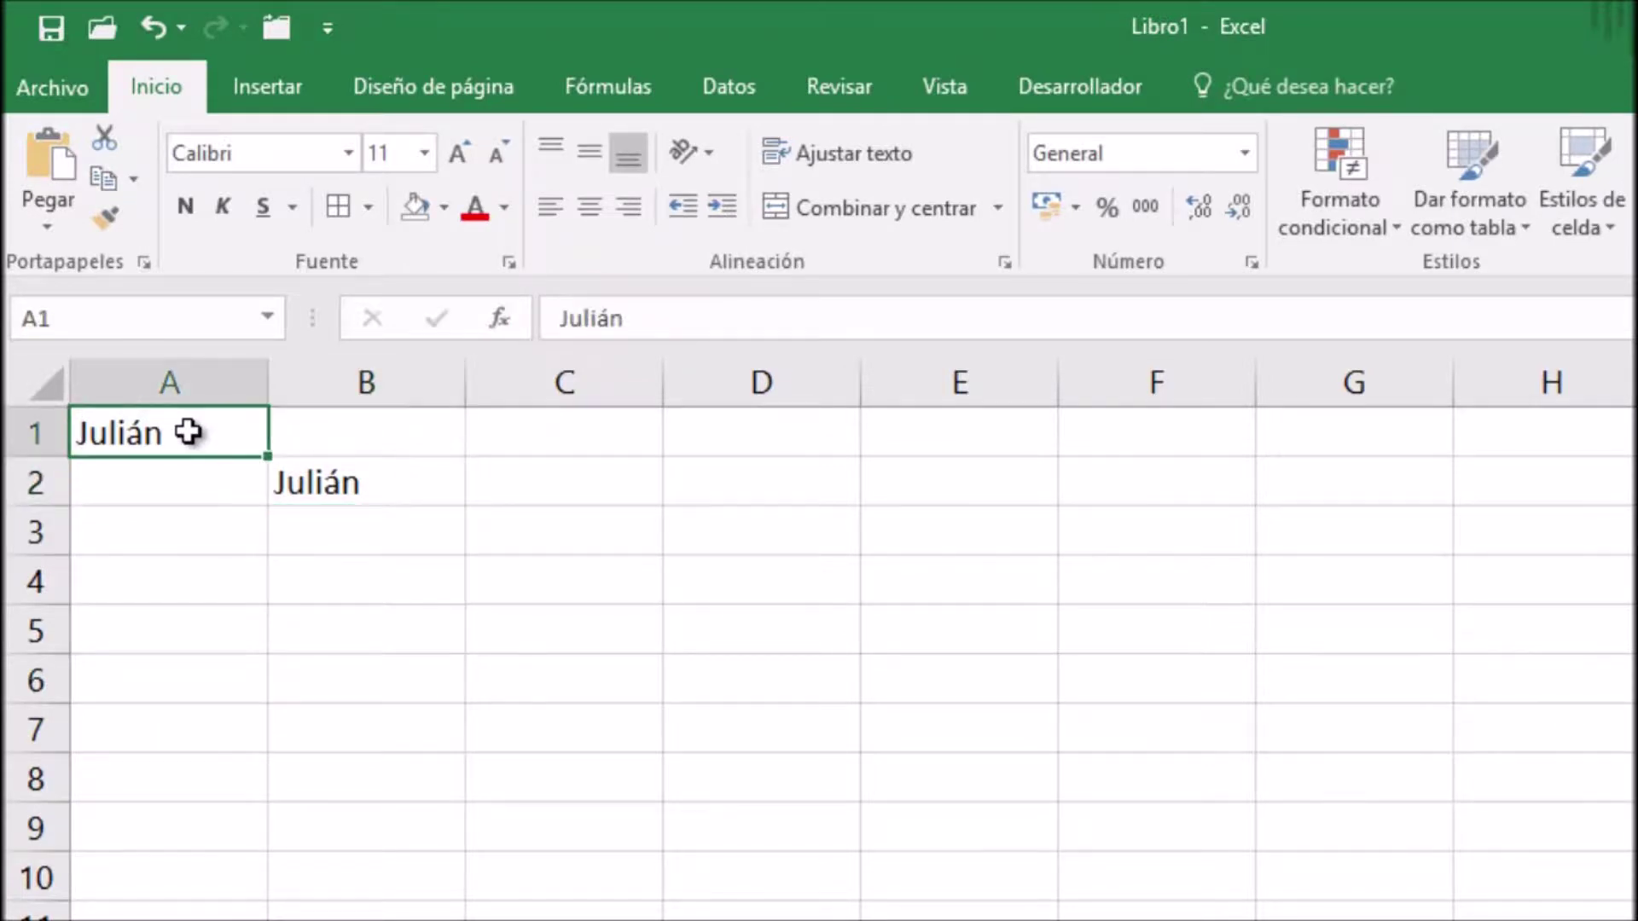
pyautogui.doubleClick(188, 432)
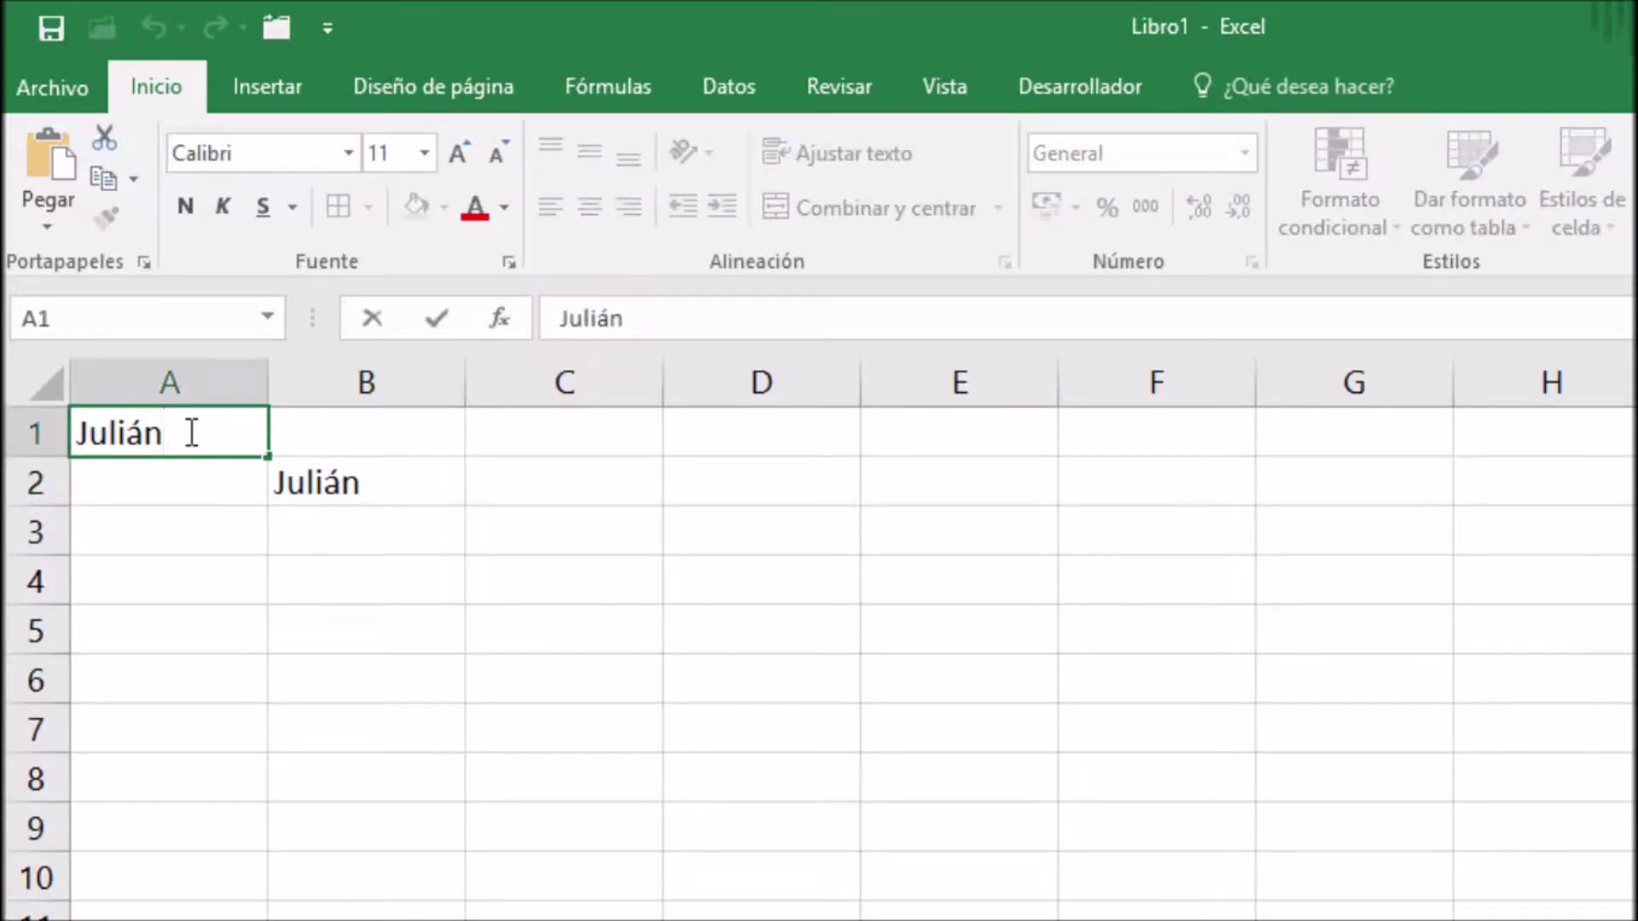
pyautogui.press('BackSpace')
pyautogui.press('BackSpace')
pyautogui.press('Return')
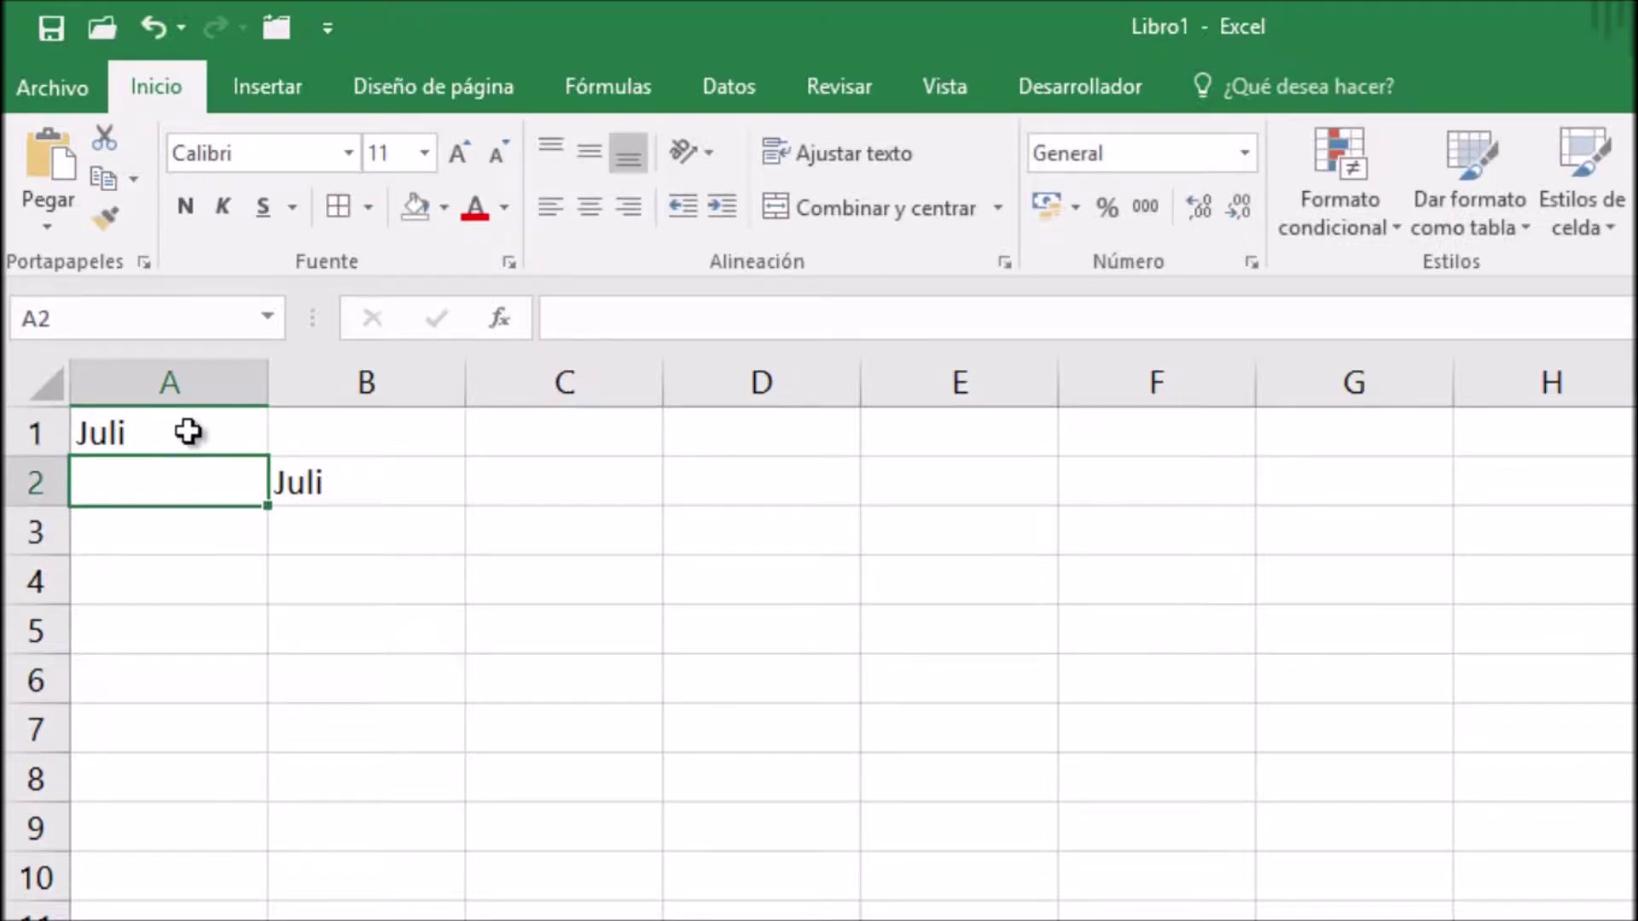
# Step: Fill the =A1 formula from B2 across to E2
pyautogui.click(367, 476)
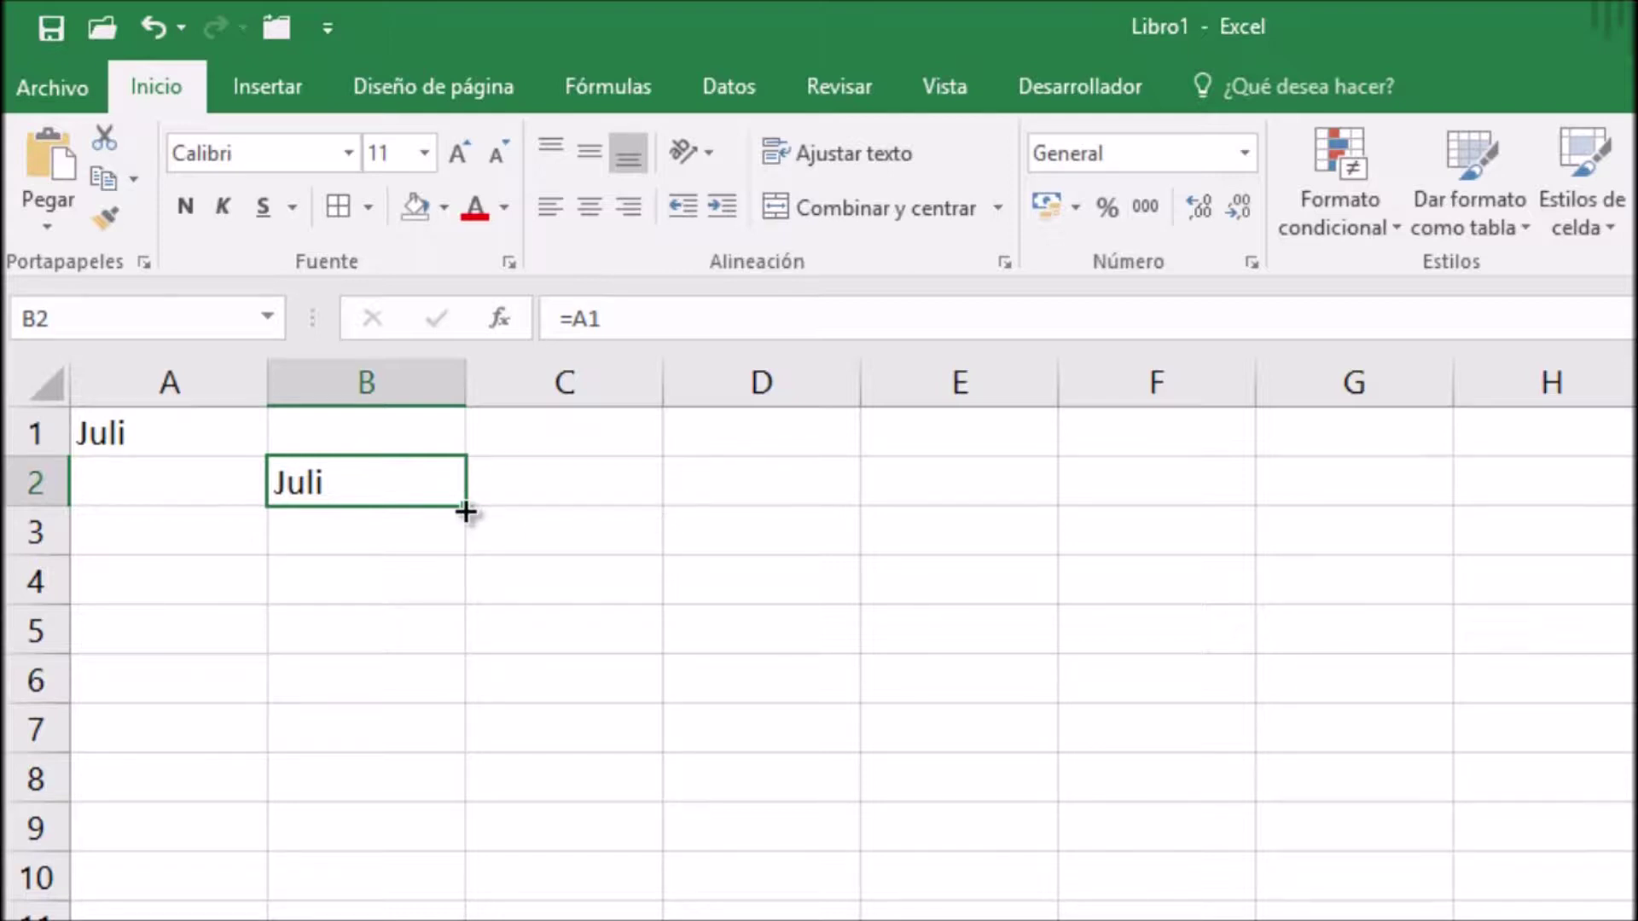
pyautogui.moveTo(463, 511); pyautogui.dragTo(982, 486)
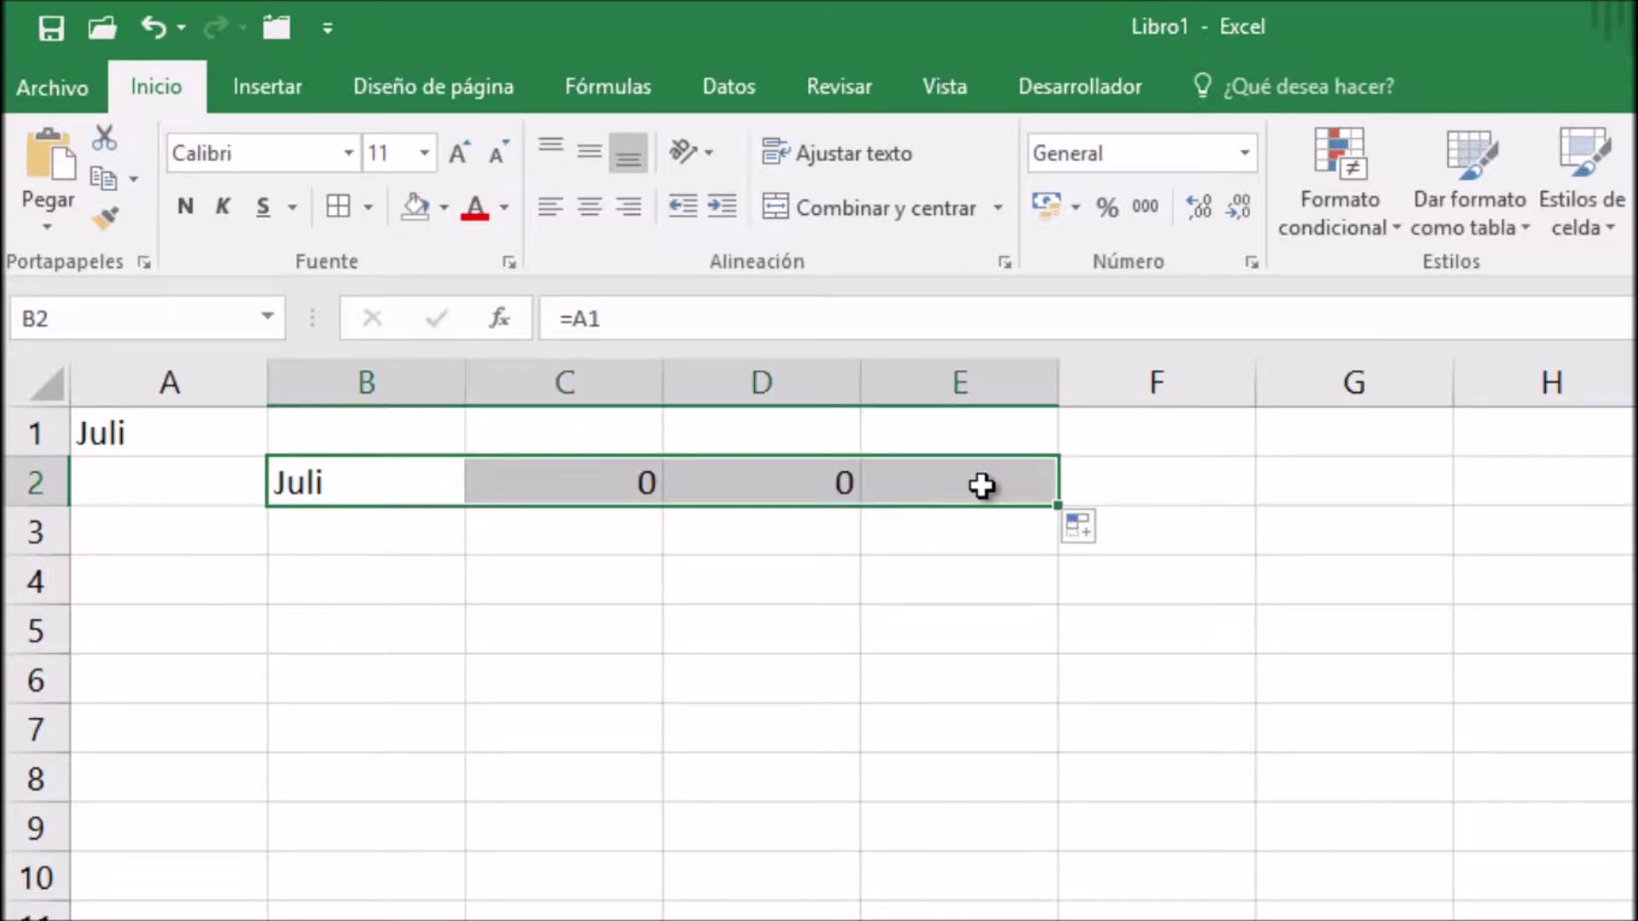
pyautogui.click(357, 483)
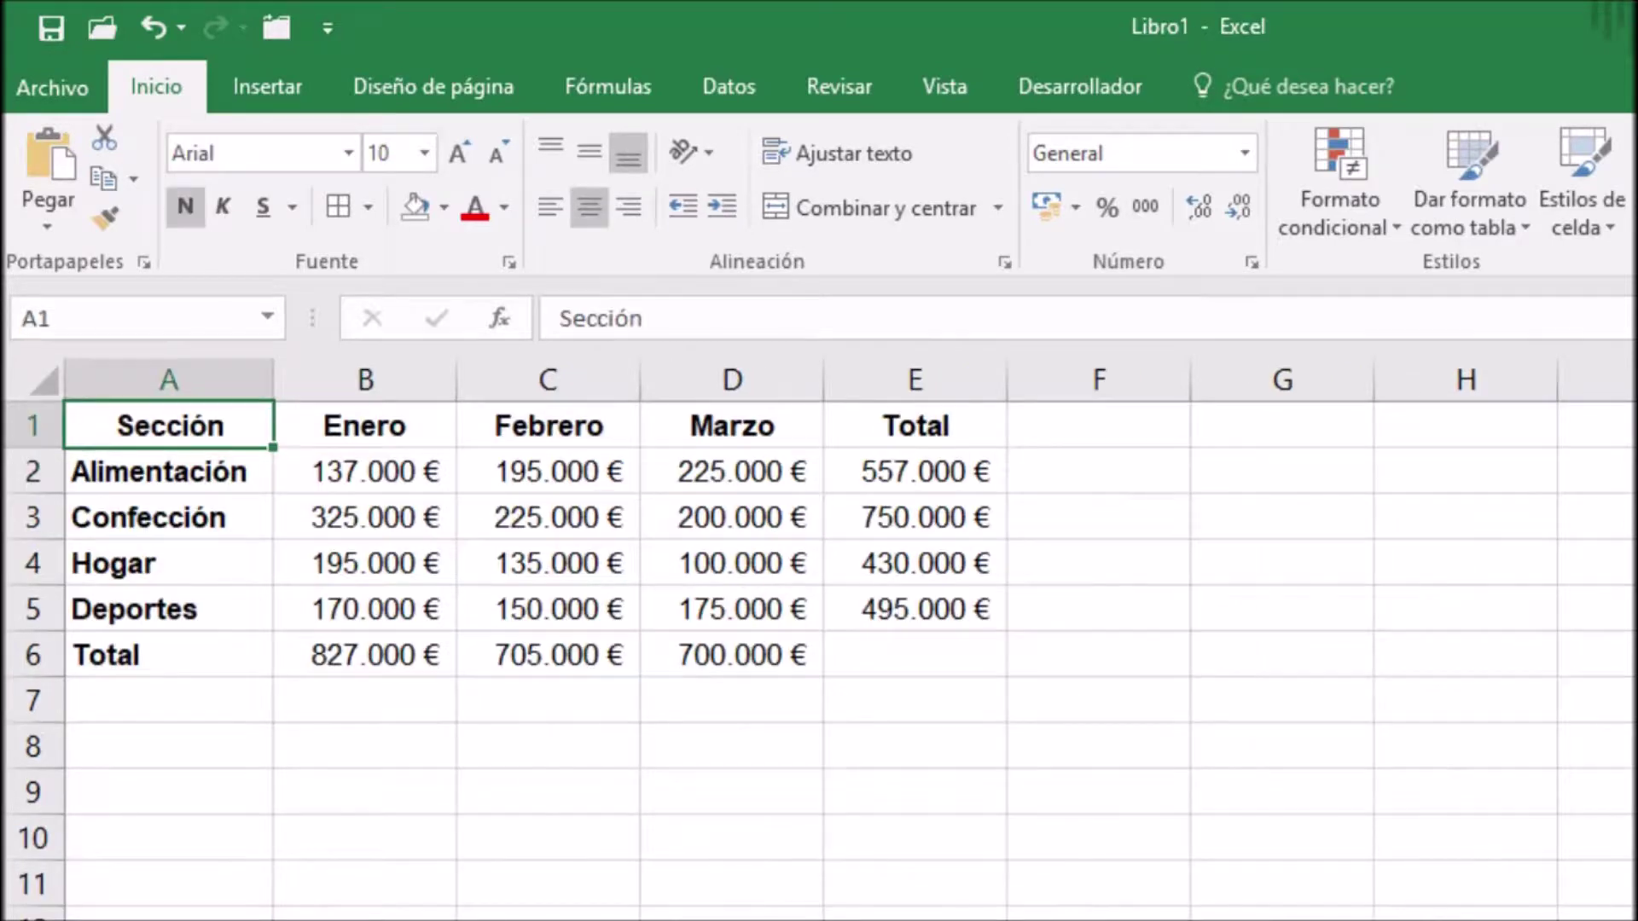
# Step: In the Sección sales table, examine again the ranges summed by the total formulas in B6, C6 and D6
pyautogui.click(418, 657)
pyautogui.doubleClick(422, 657)
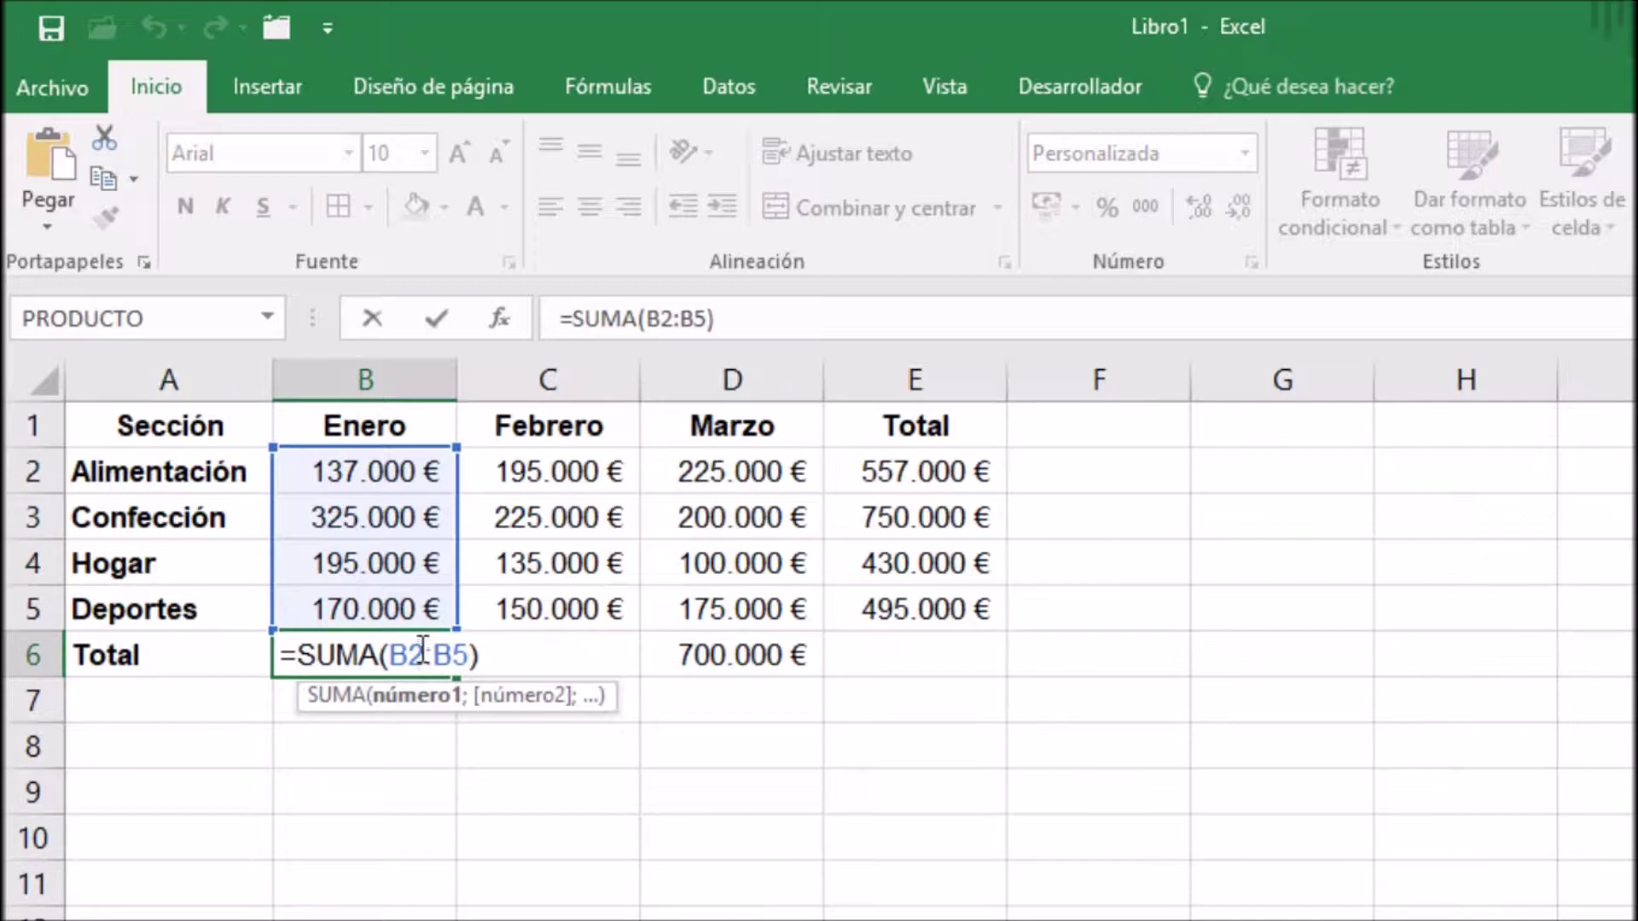
pyautogui.press('Escape')
pyautogui.moveTo(461, 681); pyautogui.dragTo(770, 657)
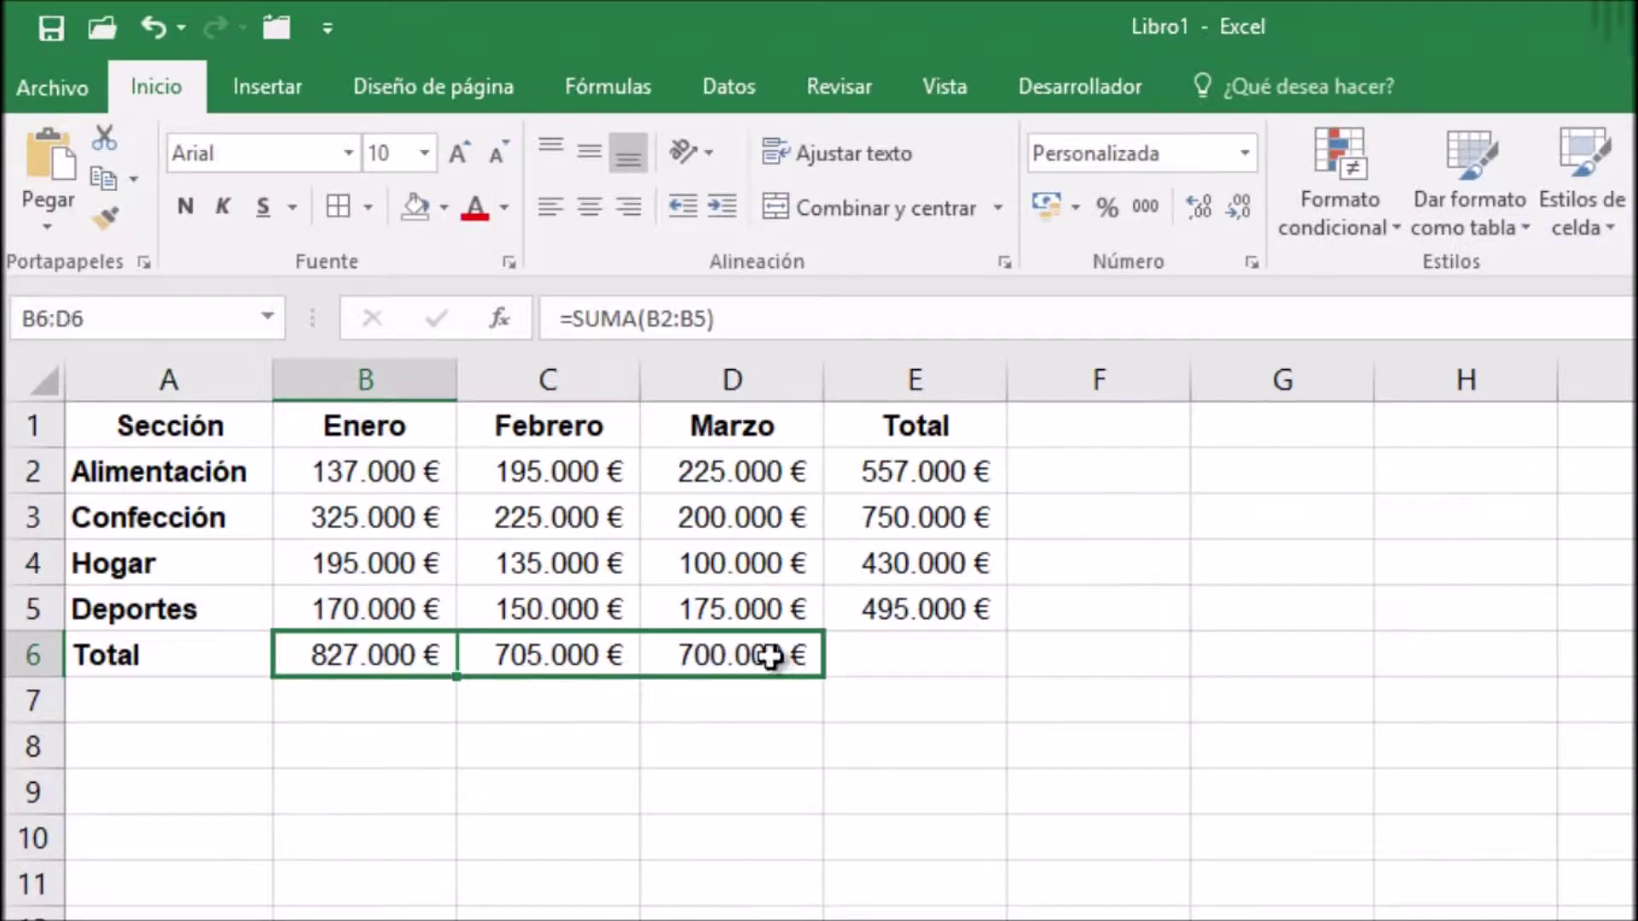
pyautogui.click(559, 654)
pyautogui.doubleClick(563, 657)
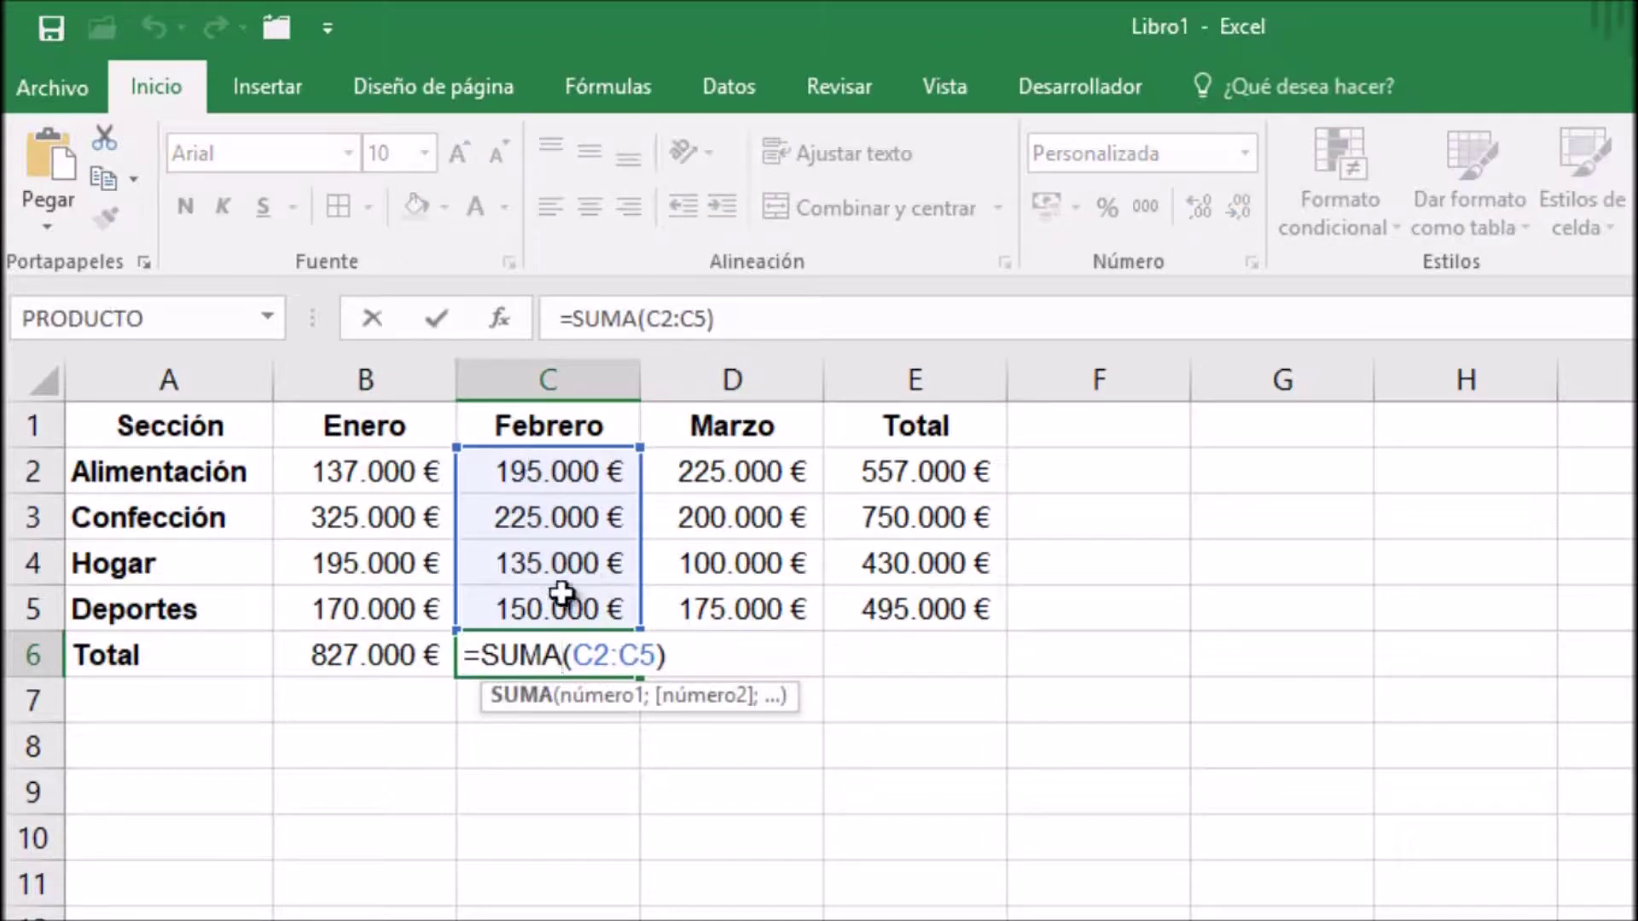
pyautogui.click(740, 653)
pyautogui.doubleClick(742, 653)
pyautogui.press('Escape')
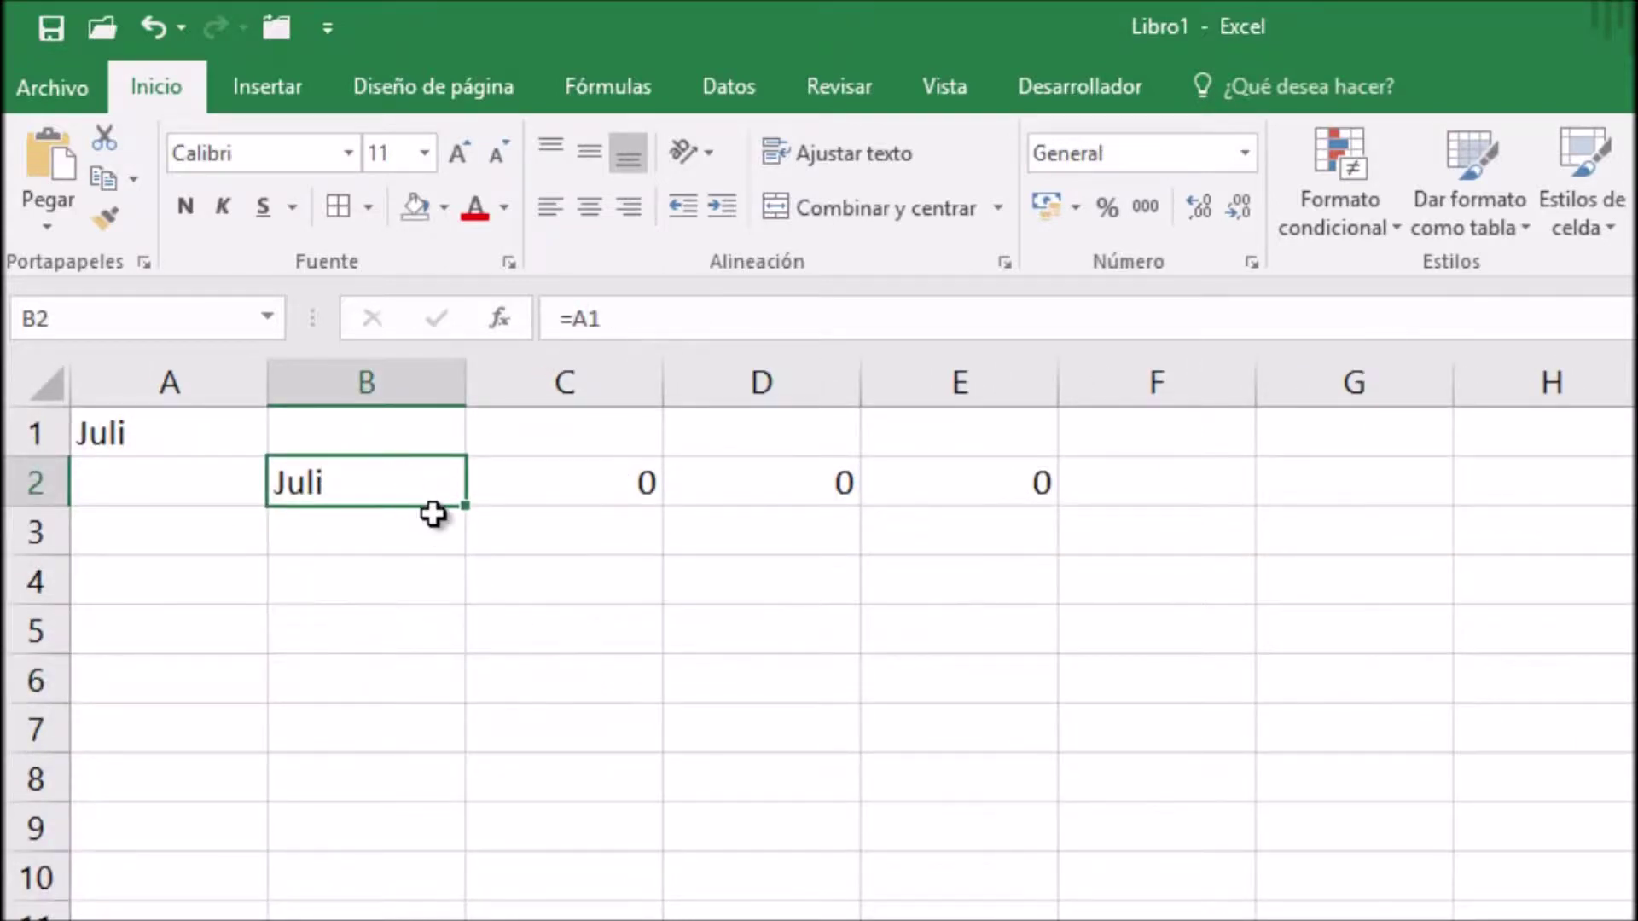
# Step: On the Referencias sheet, examine the cell referenced by each copied formula in C2, D2 and E2
pyautogui.doubleClick(575, 487)
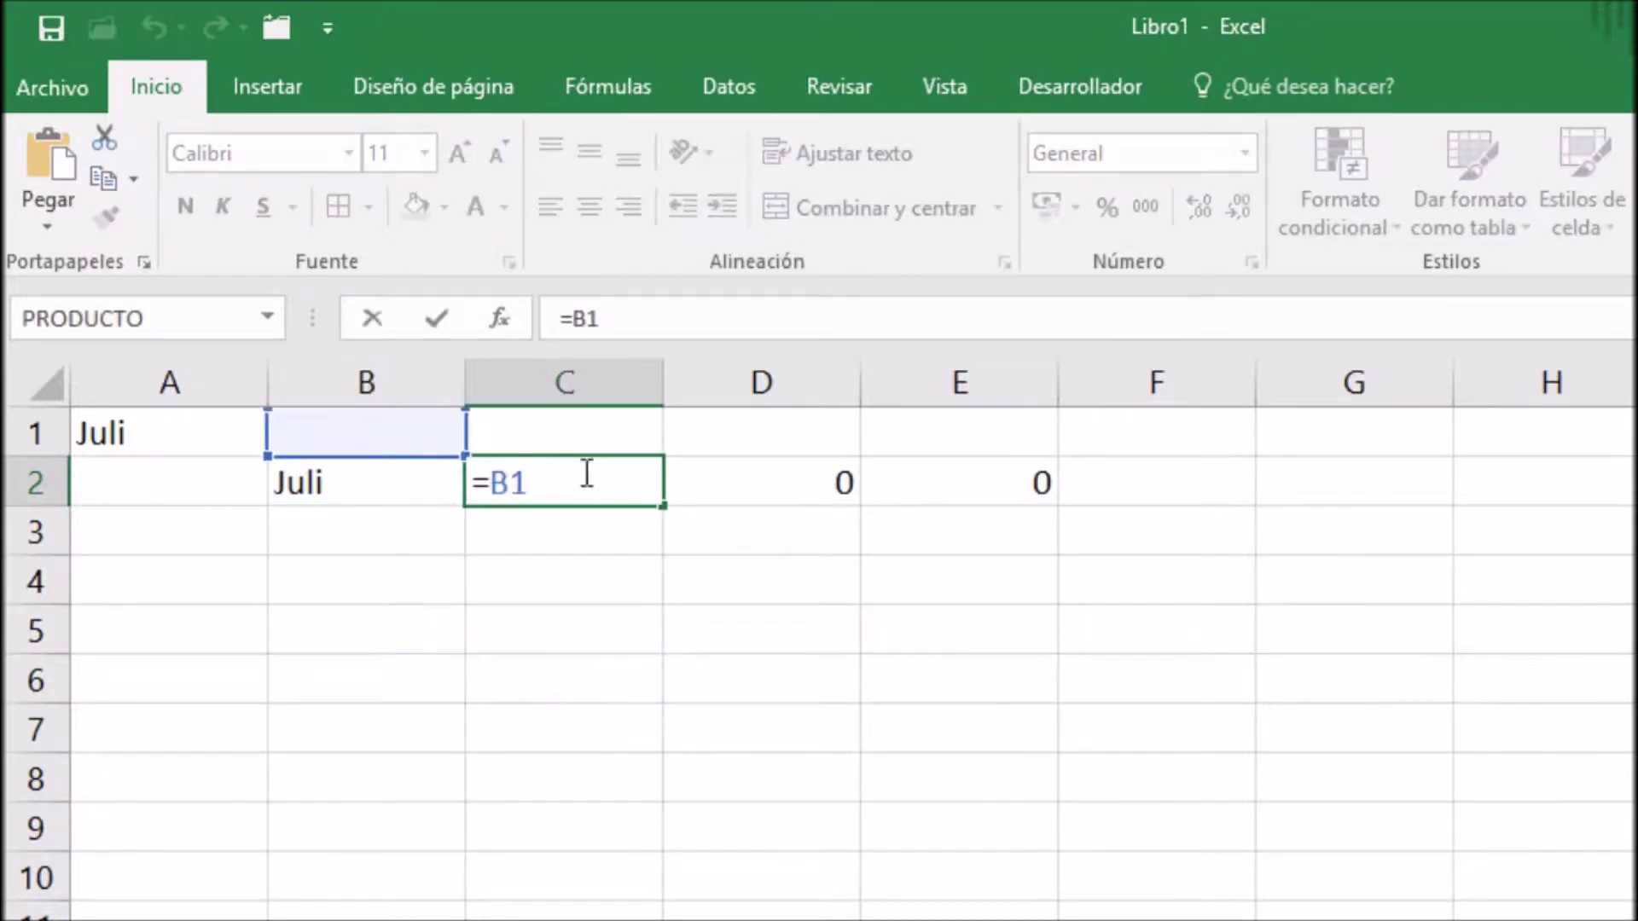
pyautogui.click(786, 481)
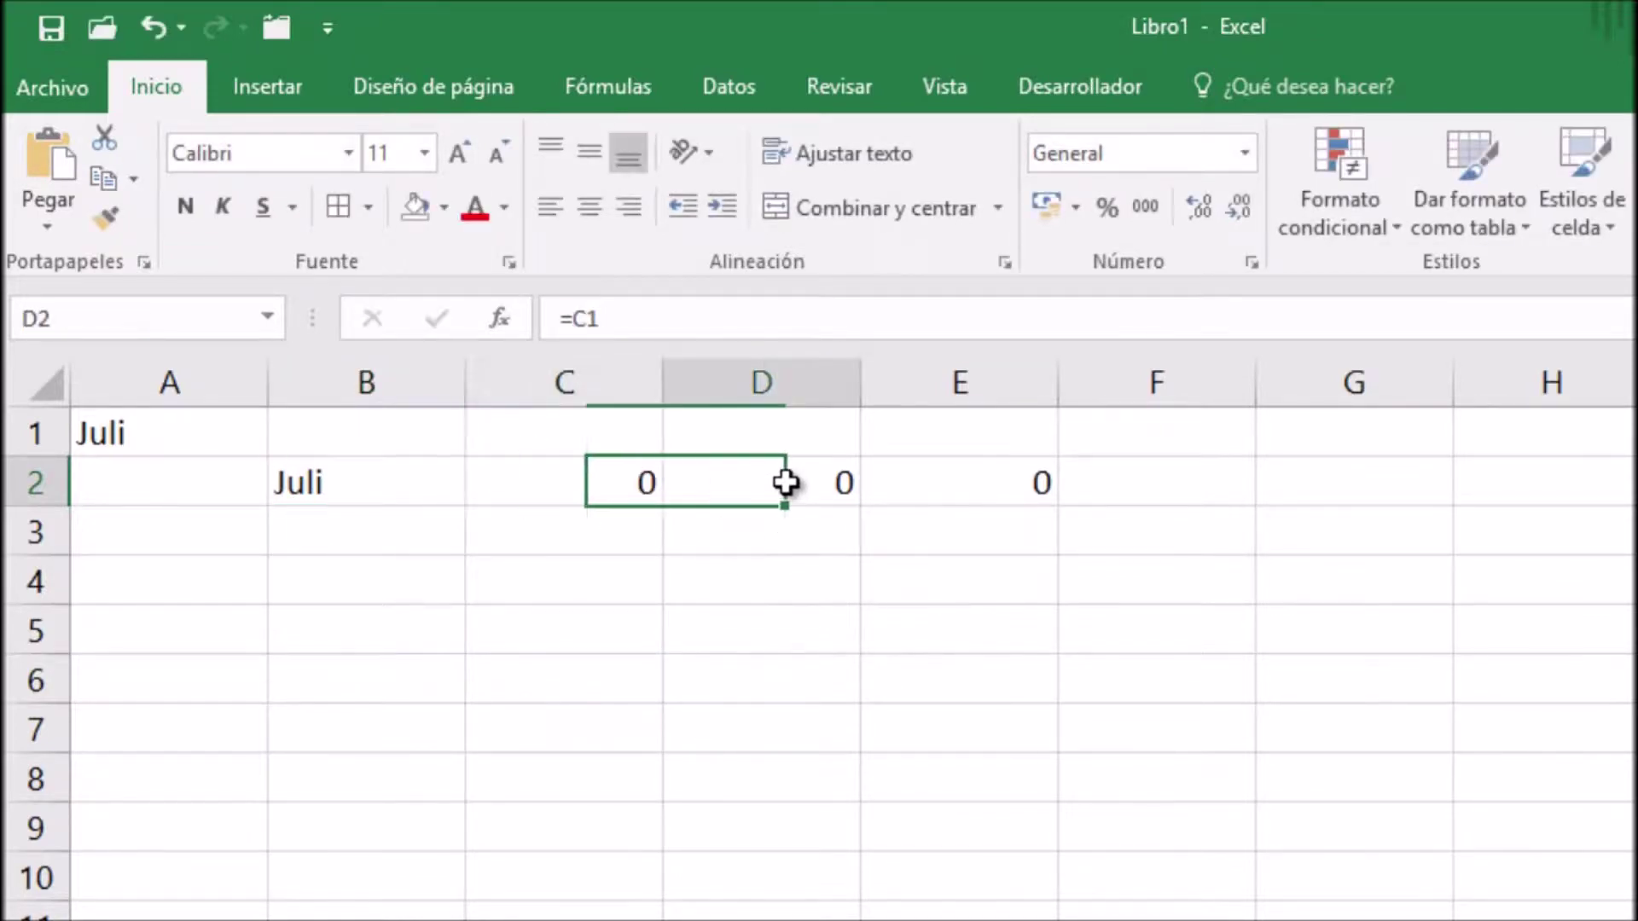
pyautogui.doubleClick(750, 477)
pyautogui.press('Escape')
pyautogui.click(947, 478)
pyautogui.doubleClick(959, 476)
pyautogui.press('Escape')
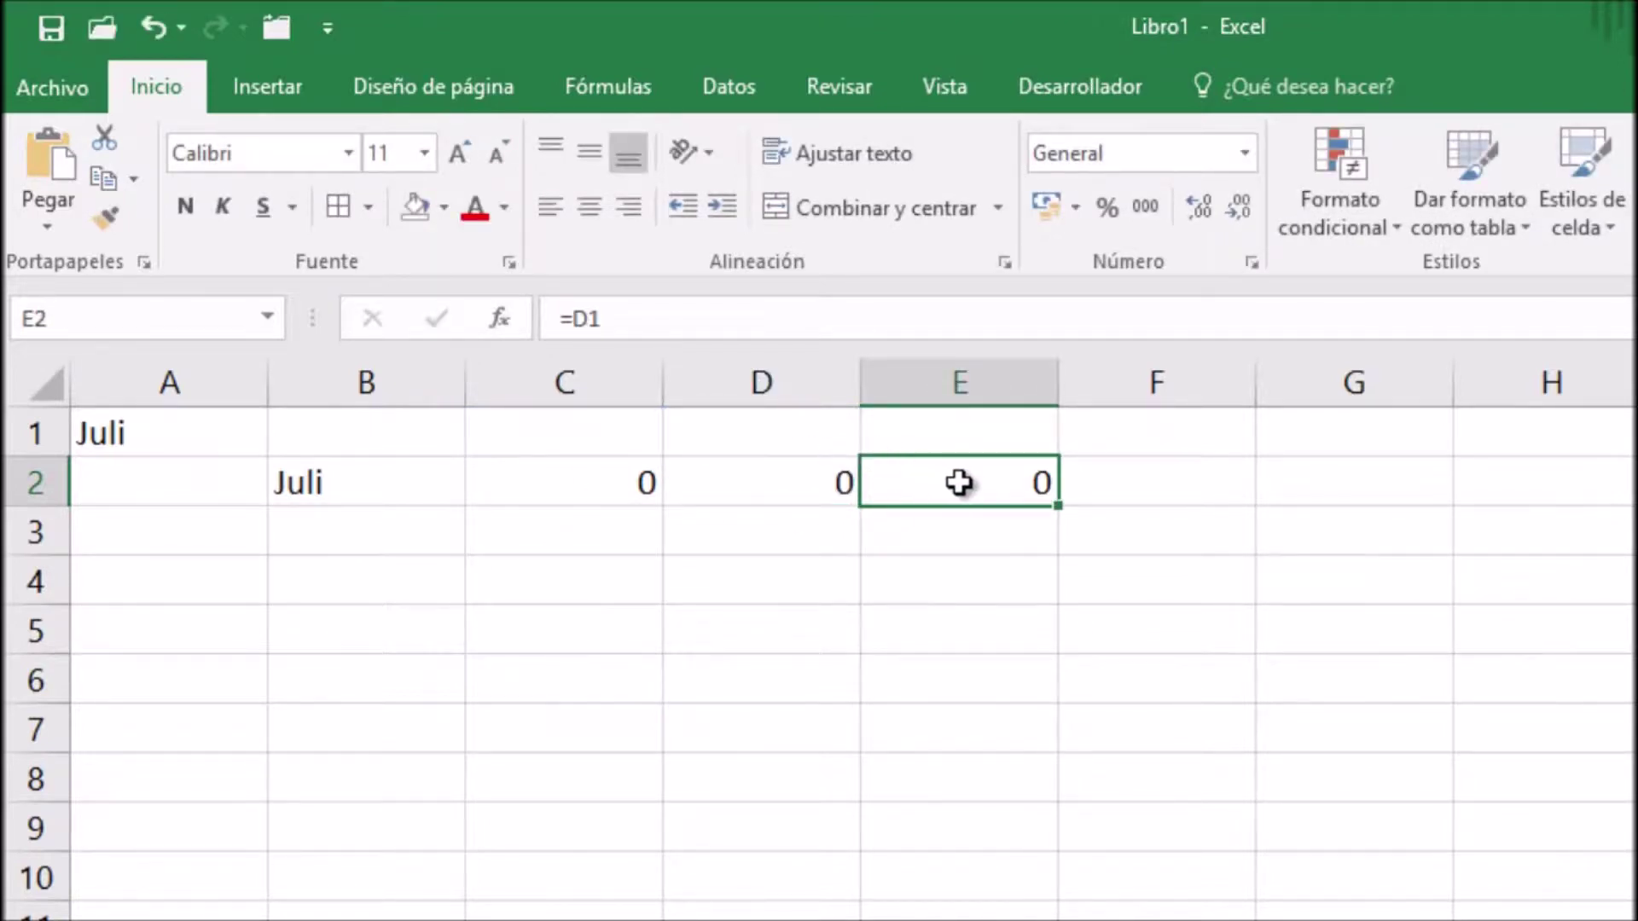
# Step: Fill the =A1 formula from B2 down to B5
pyautogui.click(403, 488)
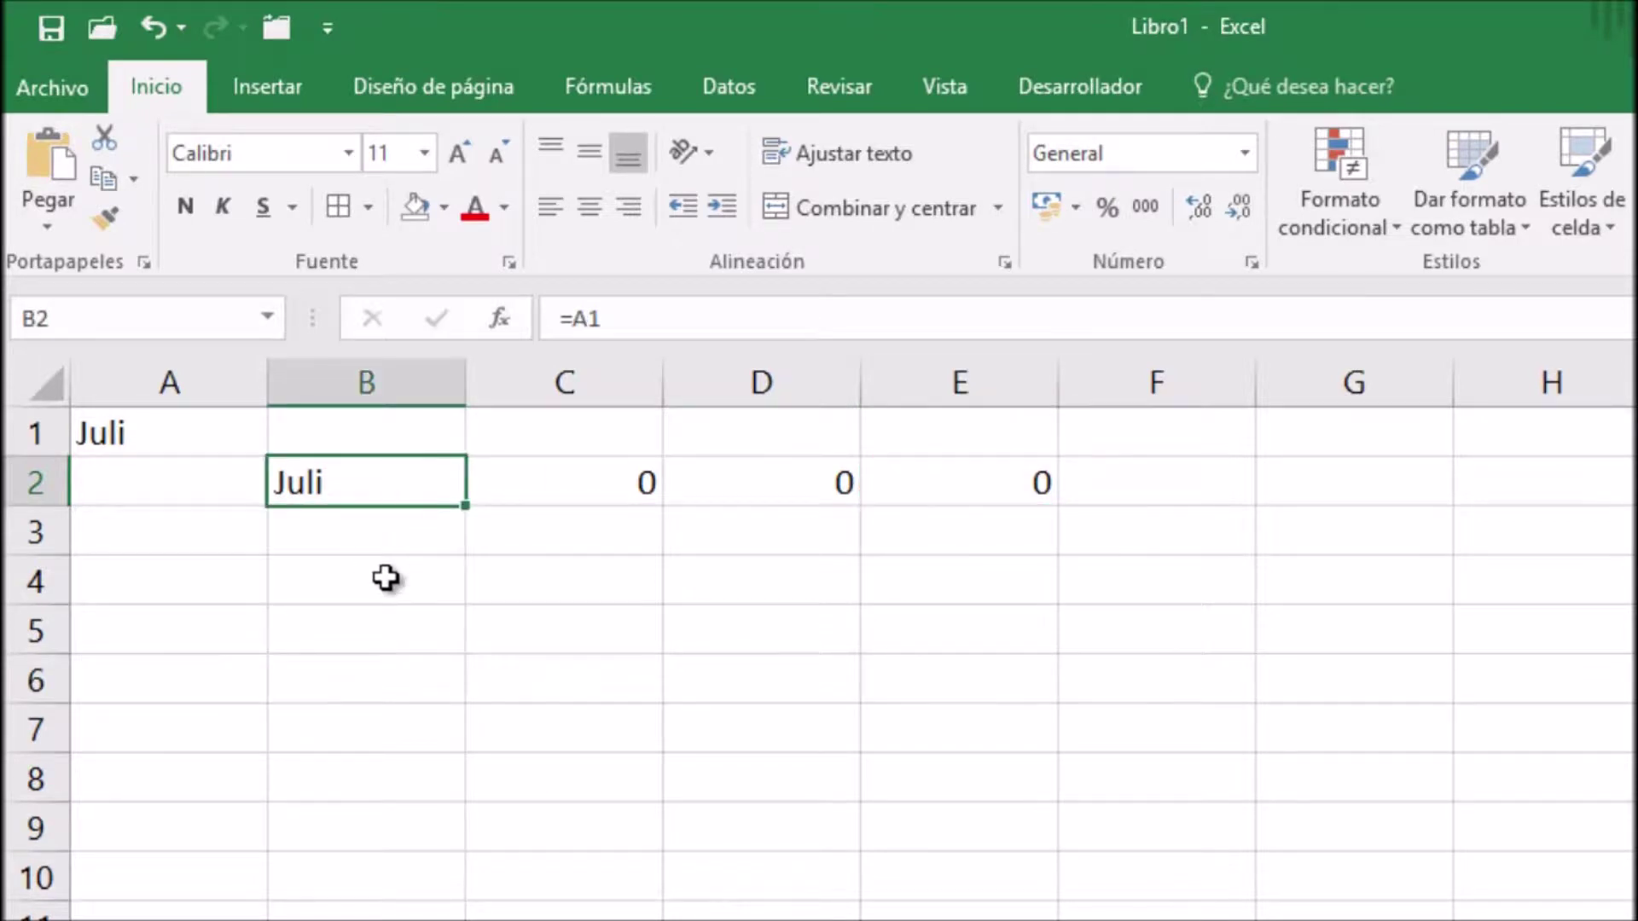
pyautogui.moveTo(466, 505); pyautogui.dragTo(465, 659)
pyautogui.click(378, 486)
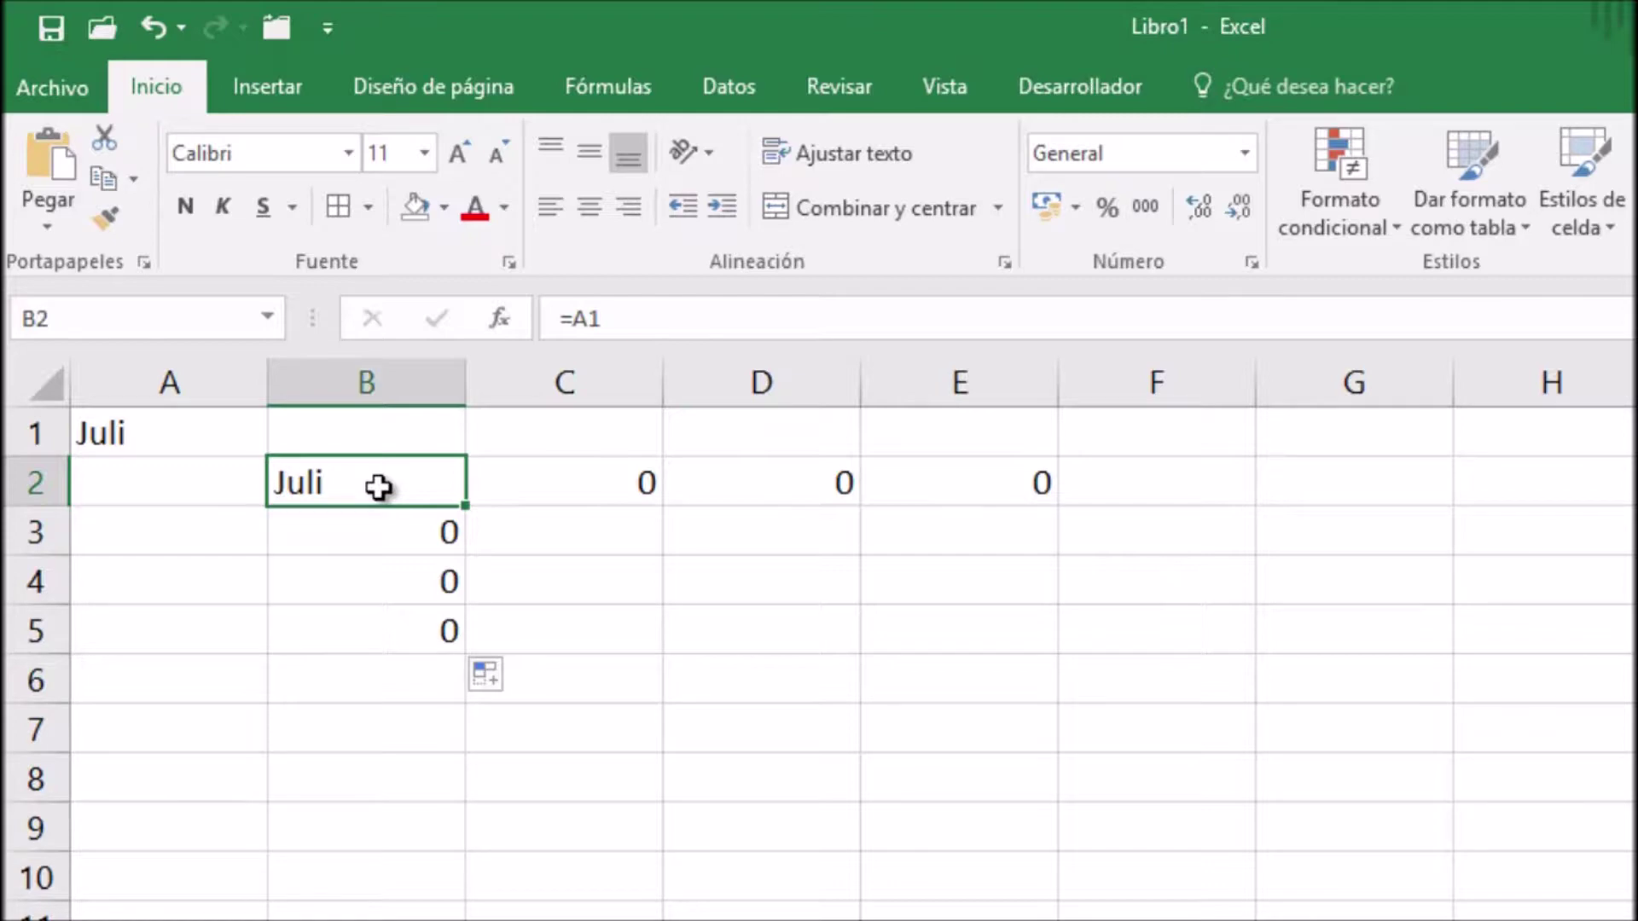
# Step: Examine the cell referenced by each copied formula in B3, B4 and B5
pyautogui.click(373, 534)
pyautogui.doubleClick(373, 536)
pyautogui.press('Escape')
pyautogui.doubleClick(359, 576)
pyautogui.press('Escape')
pyautogui.doubleClick(413, 632)
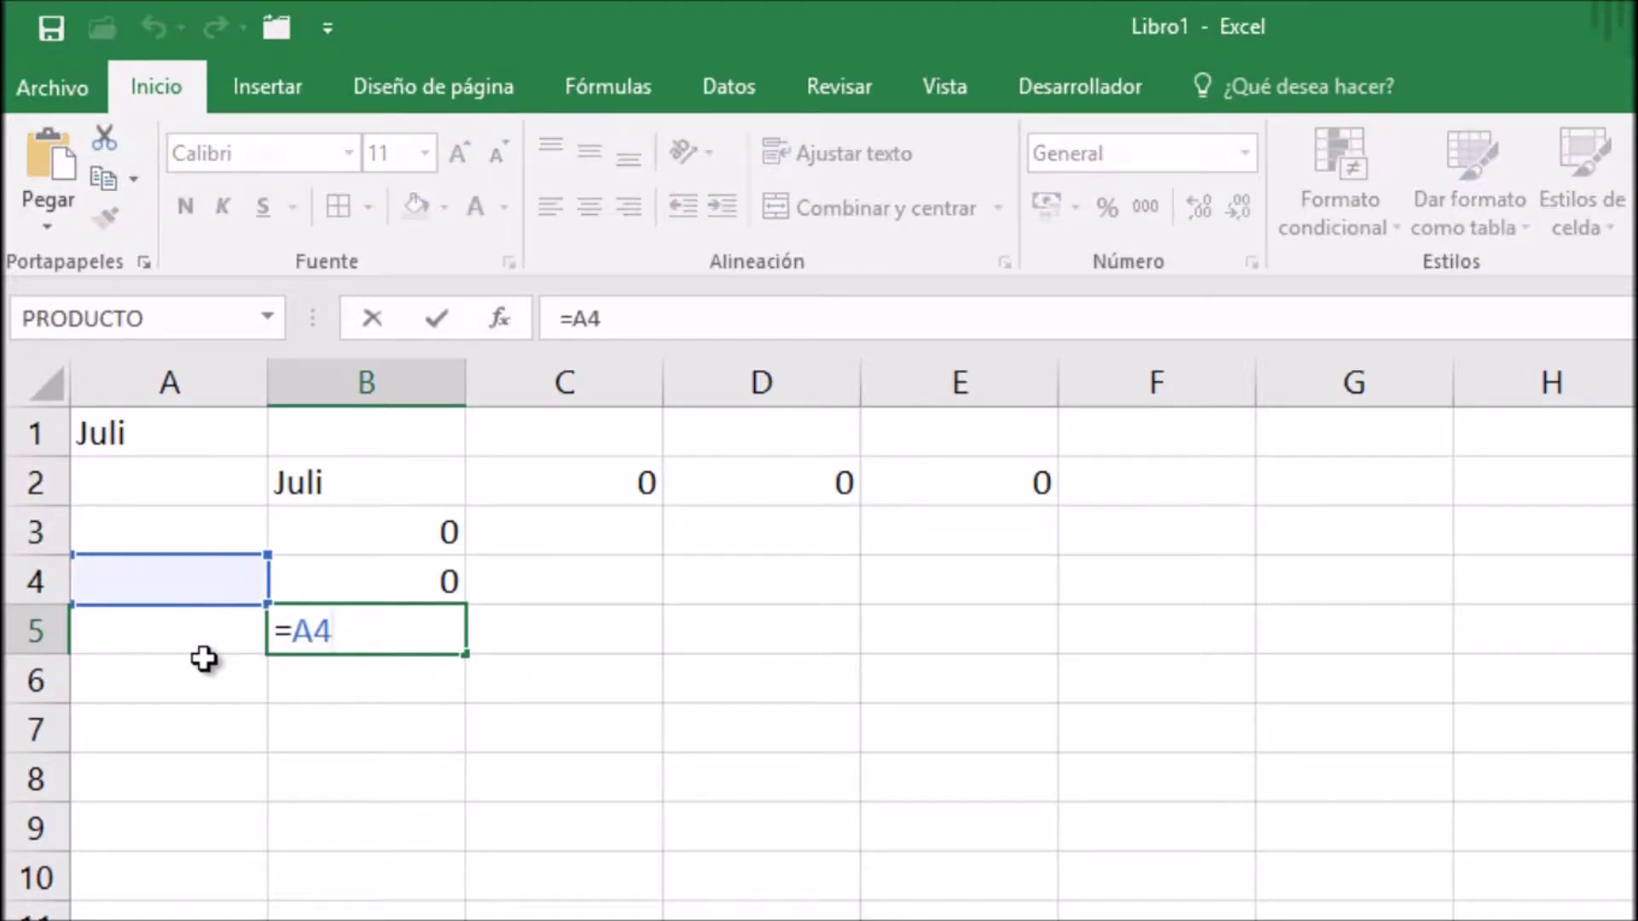
pyautogui.press('Escape')
# Step: Clear all the reference formulas from the range B2:E6
pyautogui.moveTo(574, 479); pyautogui.dragTo(929, 494)
pyautogui.moveTo(324, 482); pyautogui.dragTo(936, 658)
pyautogui.press('Delete')
# Step: Enter =$A1 in B2 to fix the reference to column A, and fill the formula across to E2
pyautogui.click(439, 483)
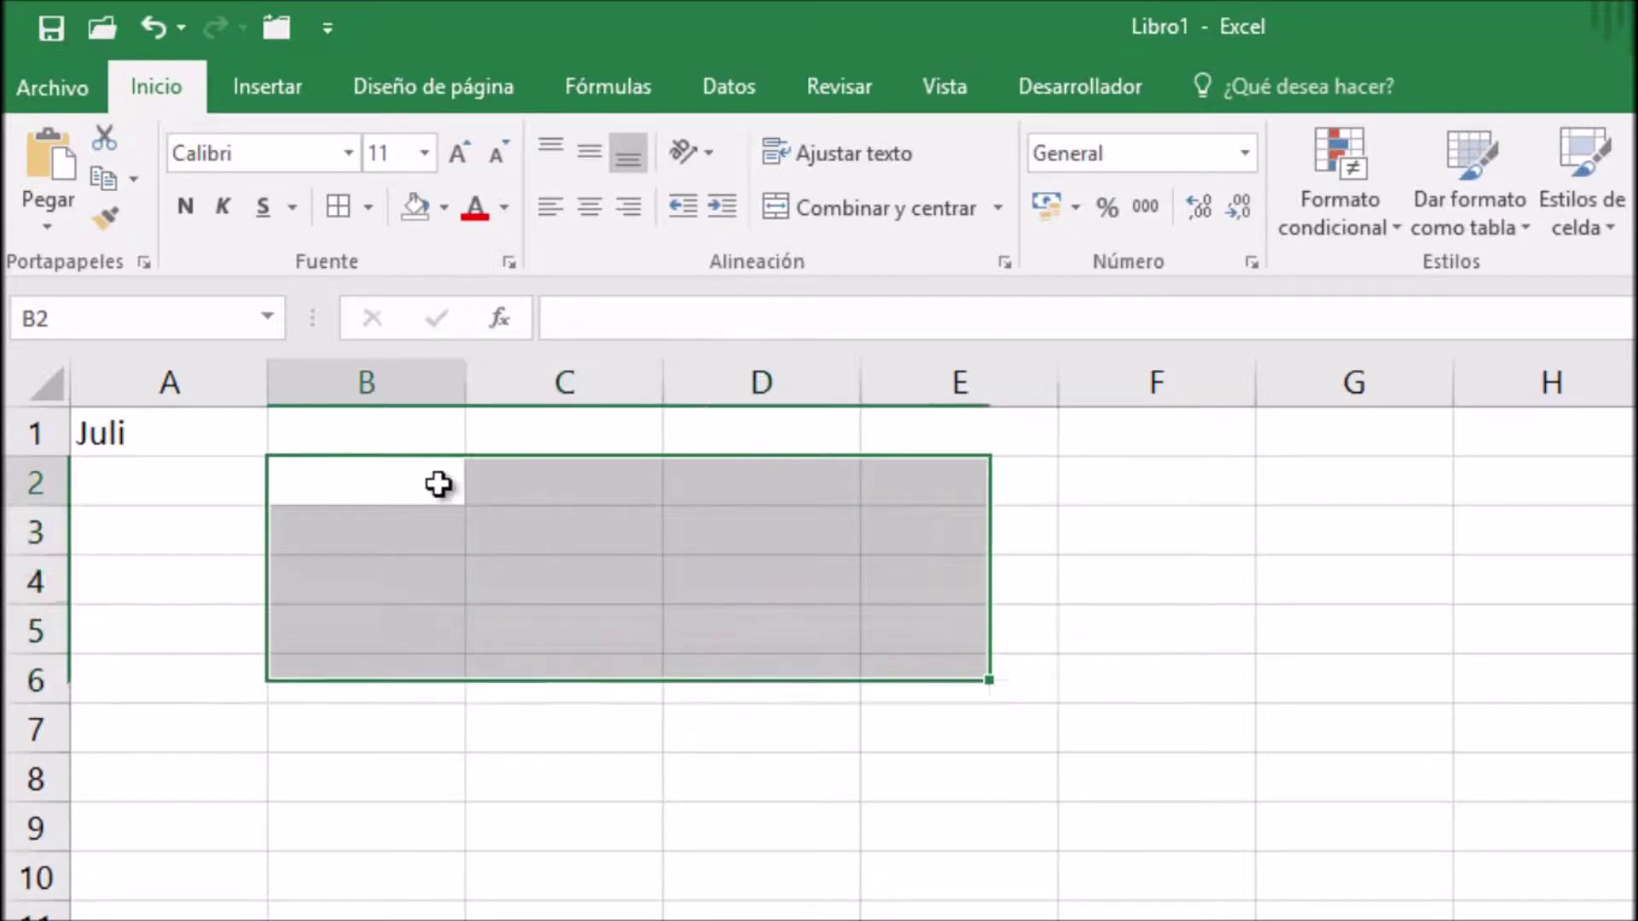
pyautogui.doubleClick(439, 484)
pyautogui.write('=')
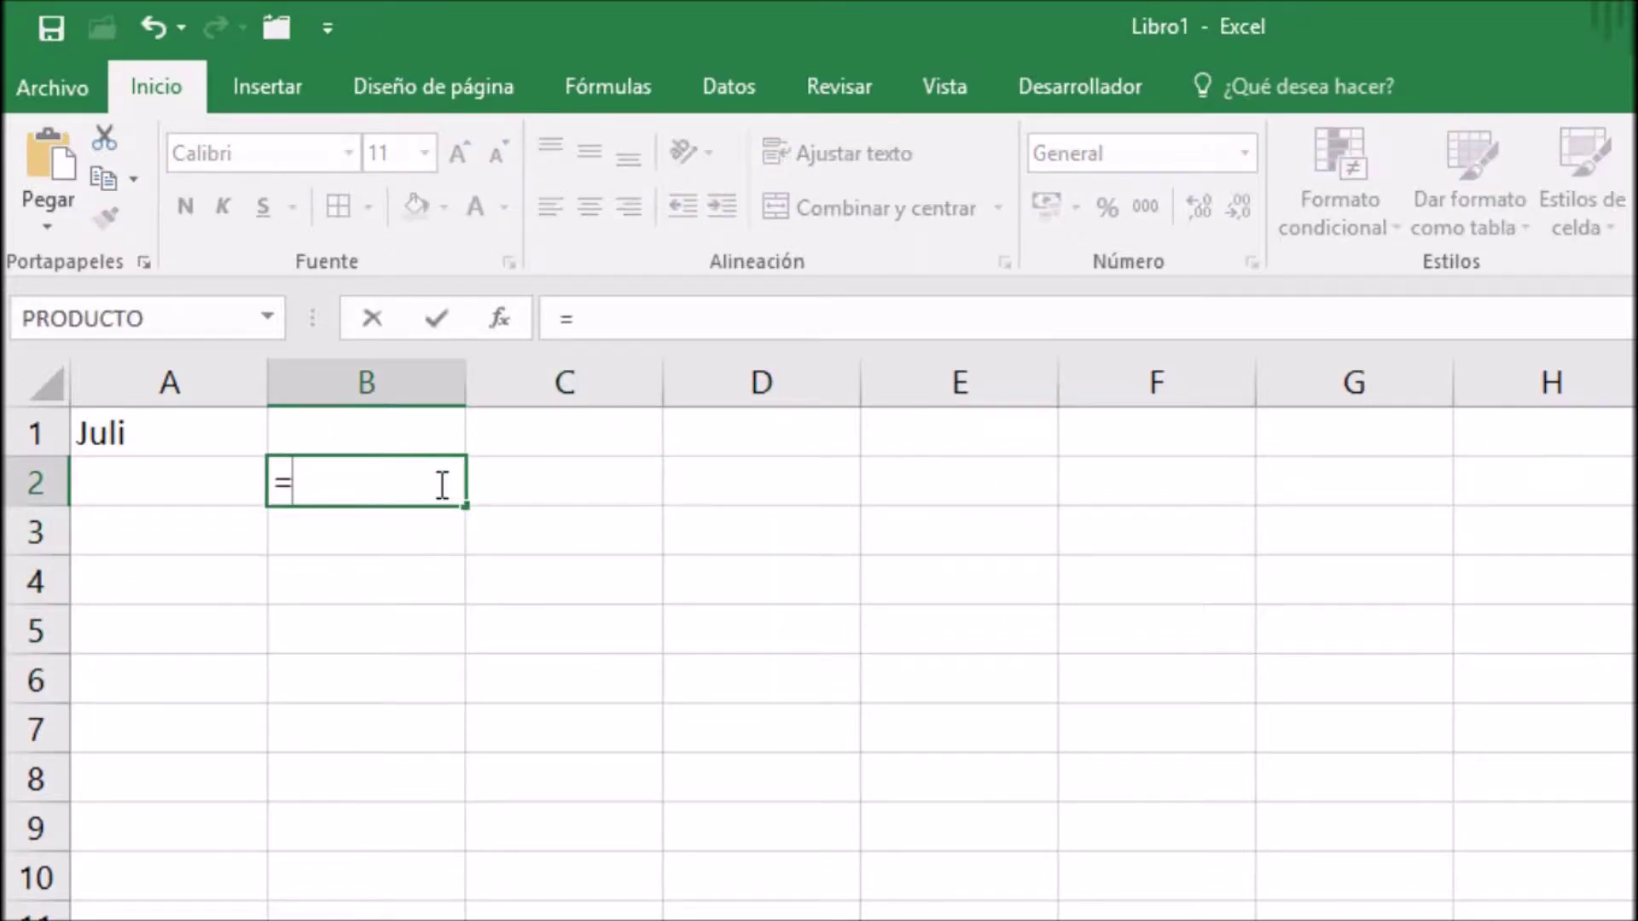
pyautogui.click(183, 429)
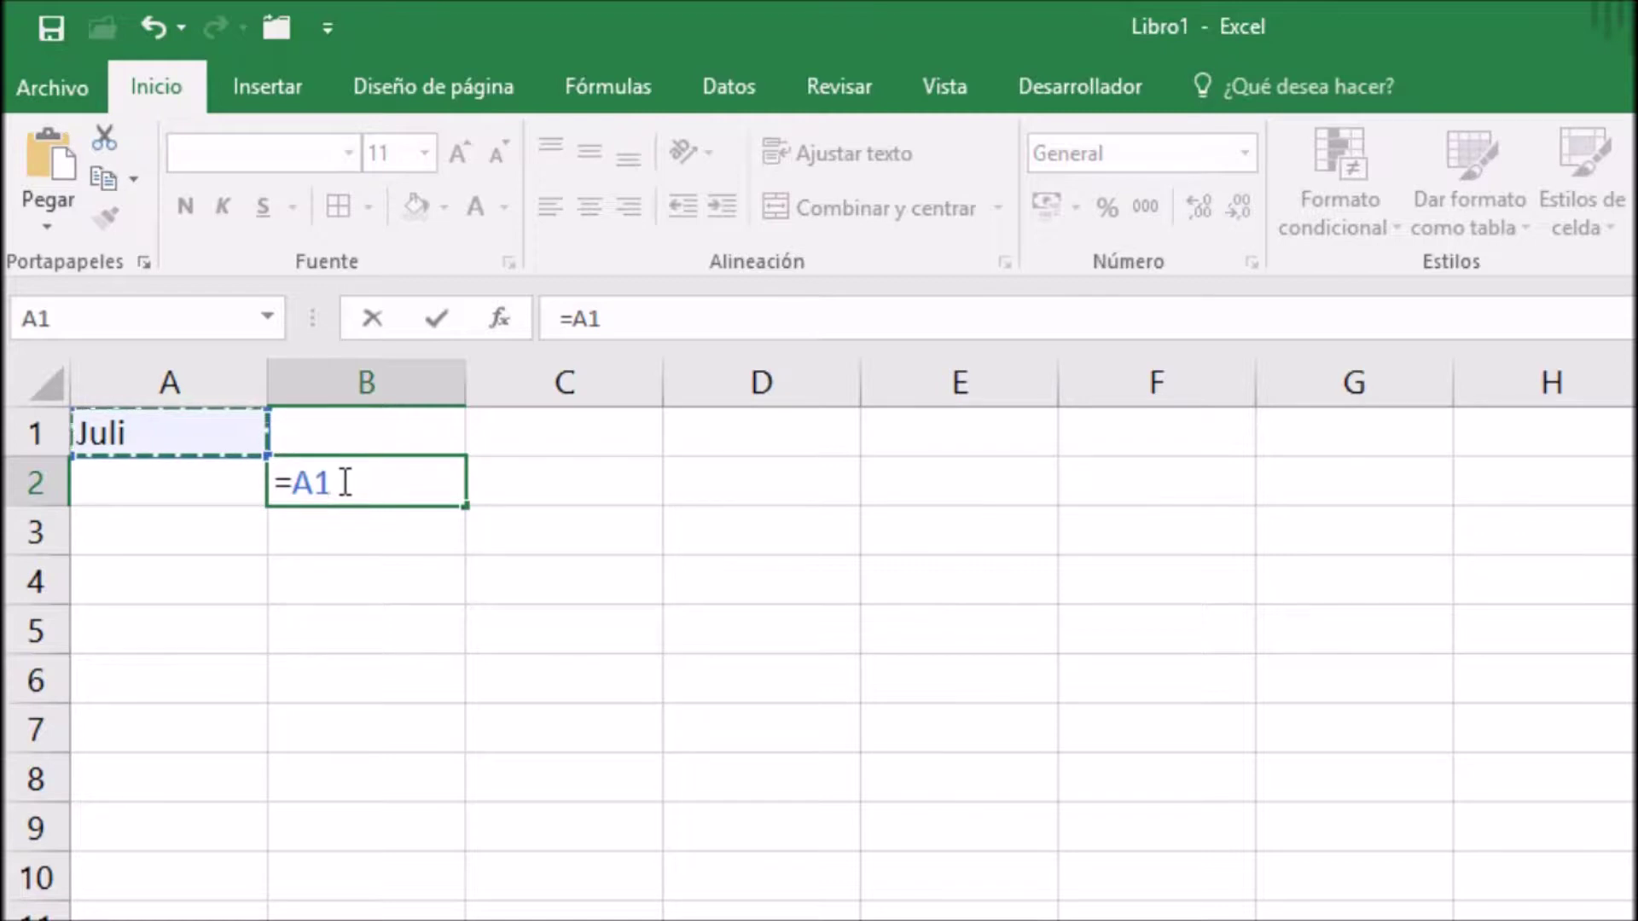
pyautogui.click(297, 482)
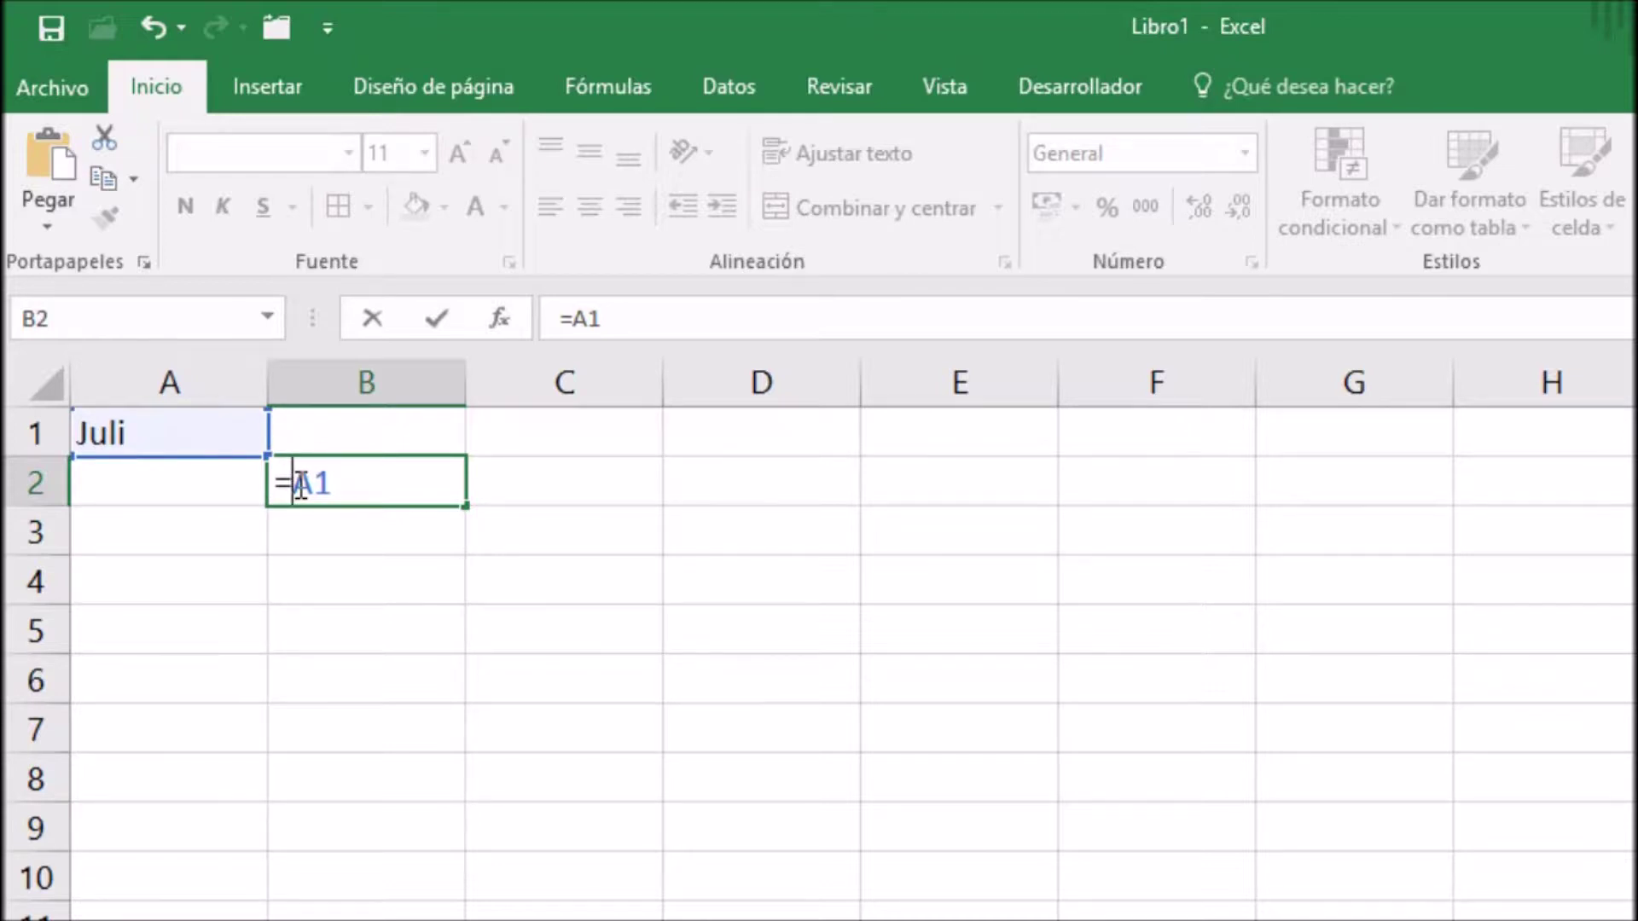
pyautogui.write('$')
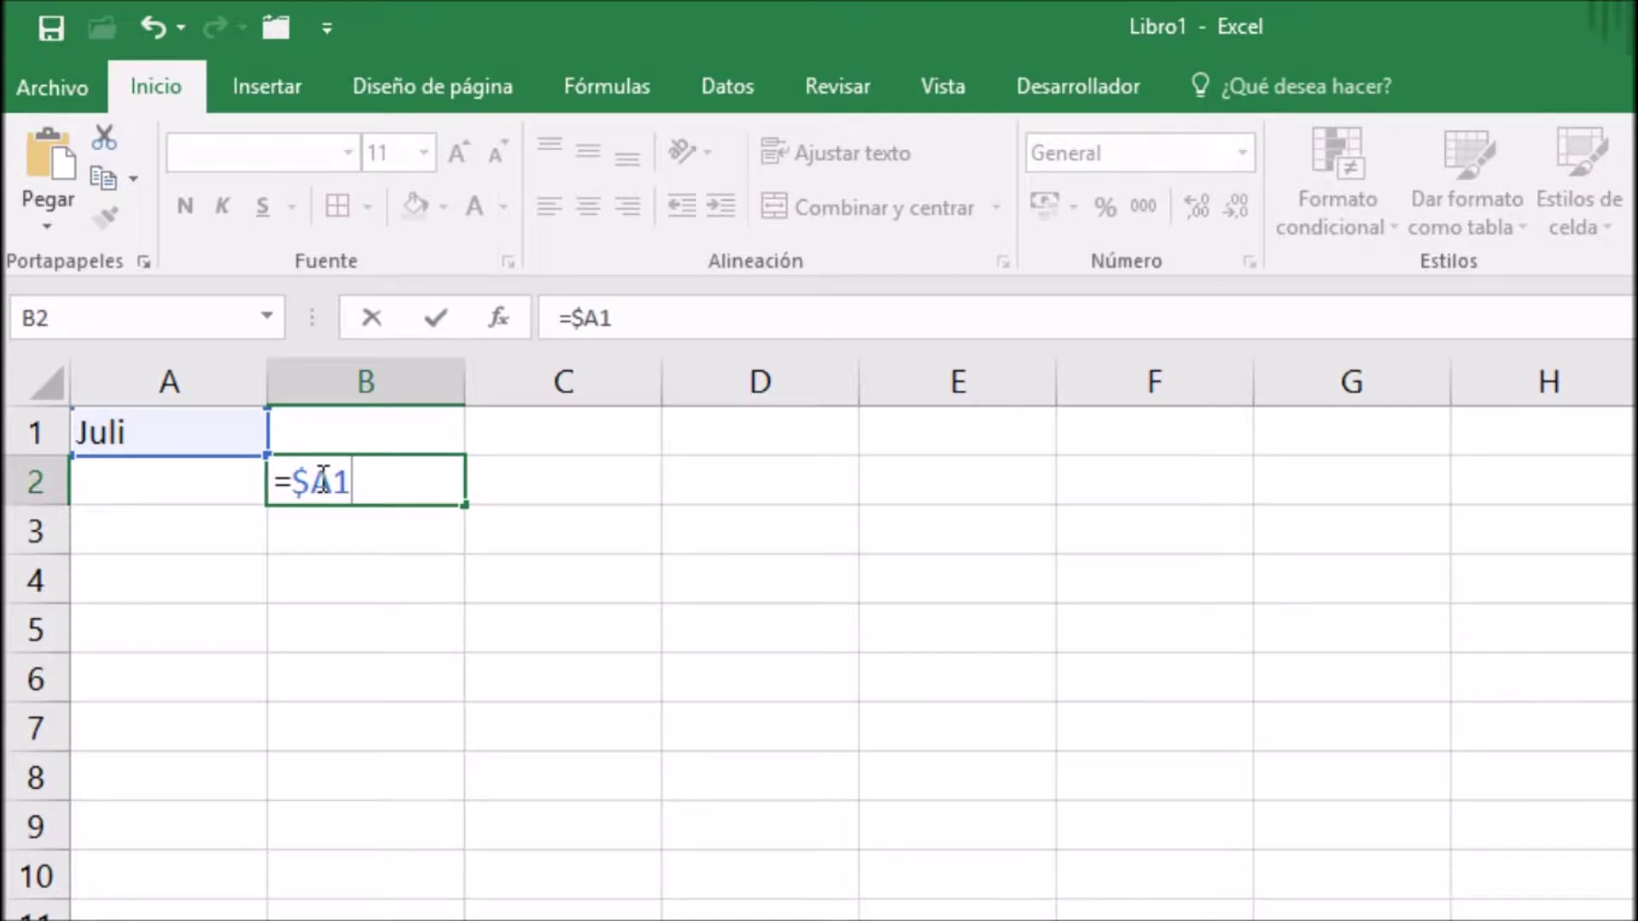
pyautogui.press('Return')
pyautogui.click(438, 479)
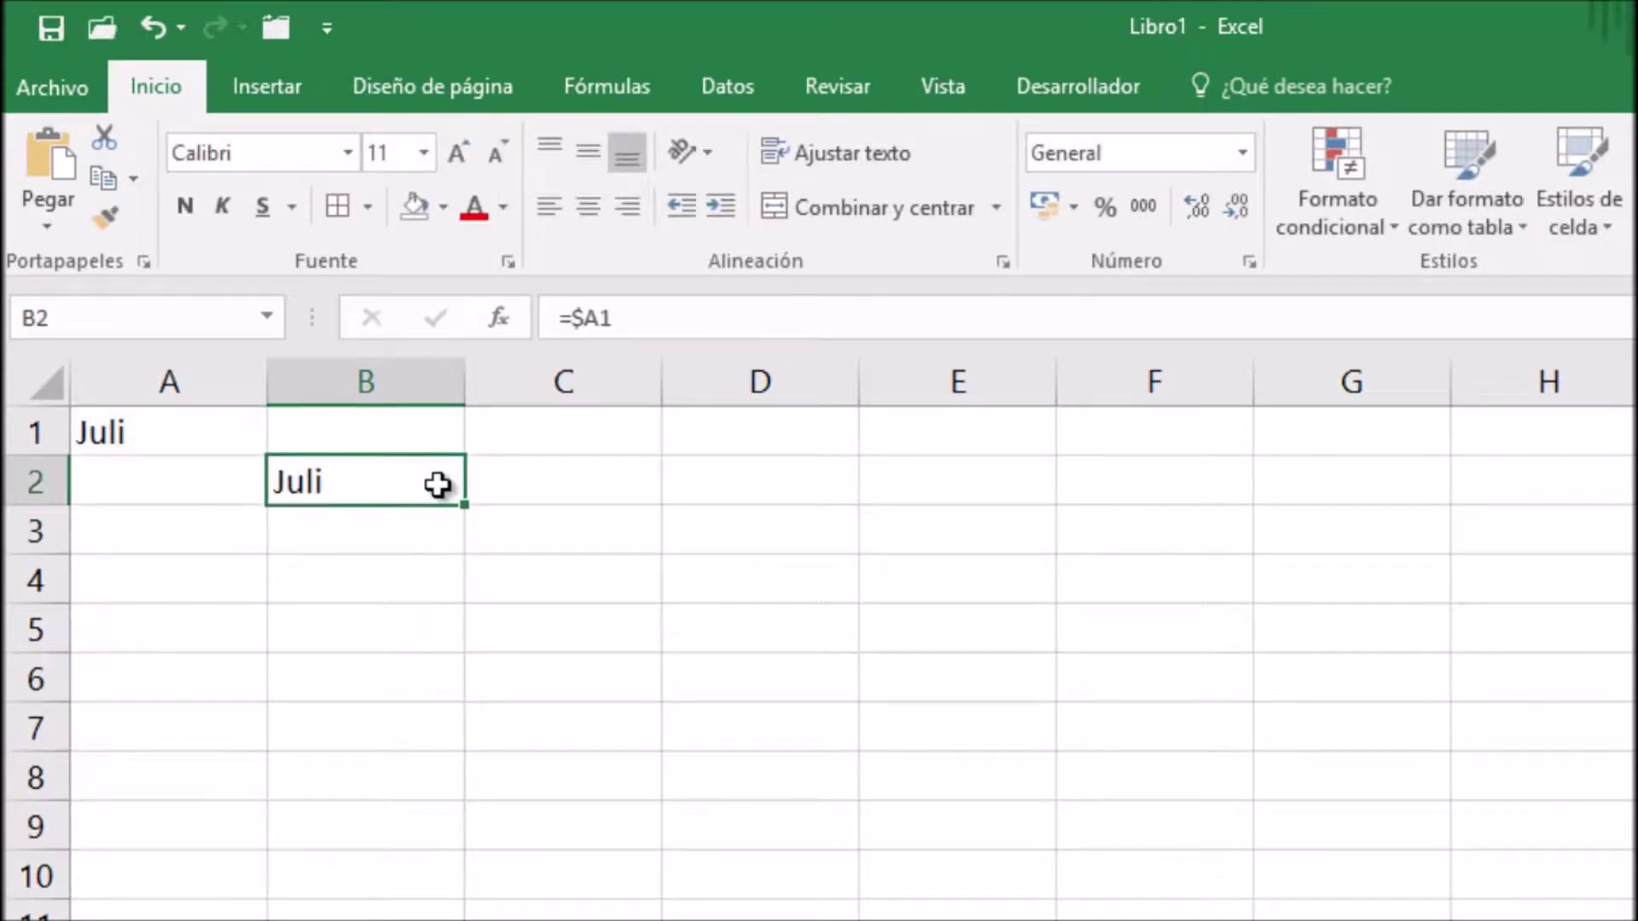
pyautogui.moveTo(469, 509); pyautogui.dragTo(974, 502)
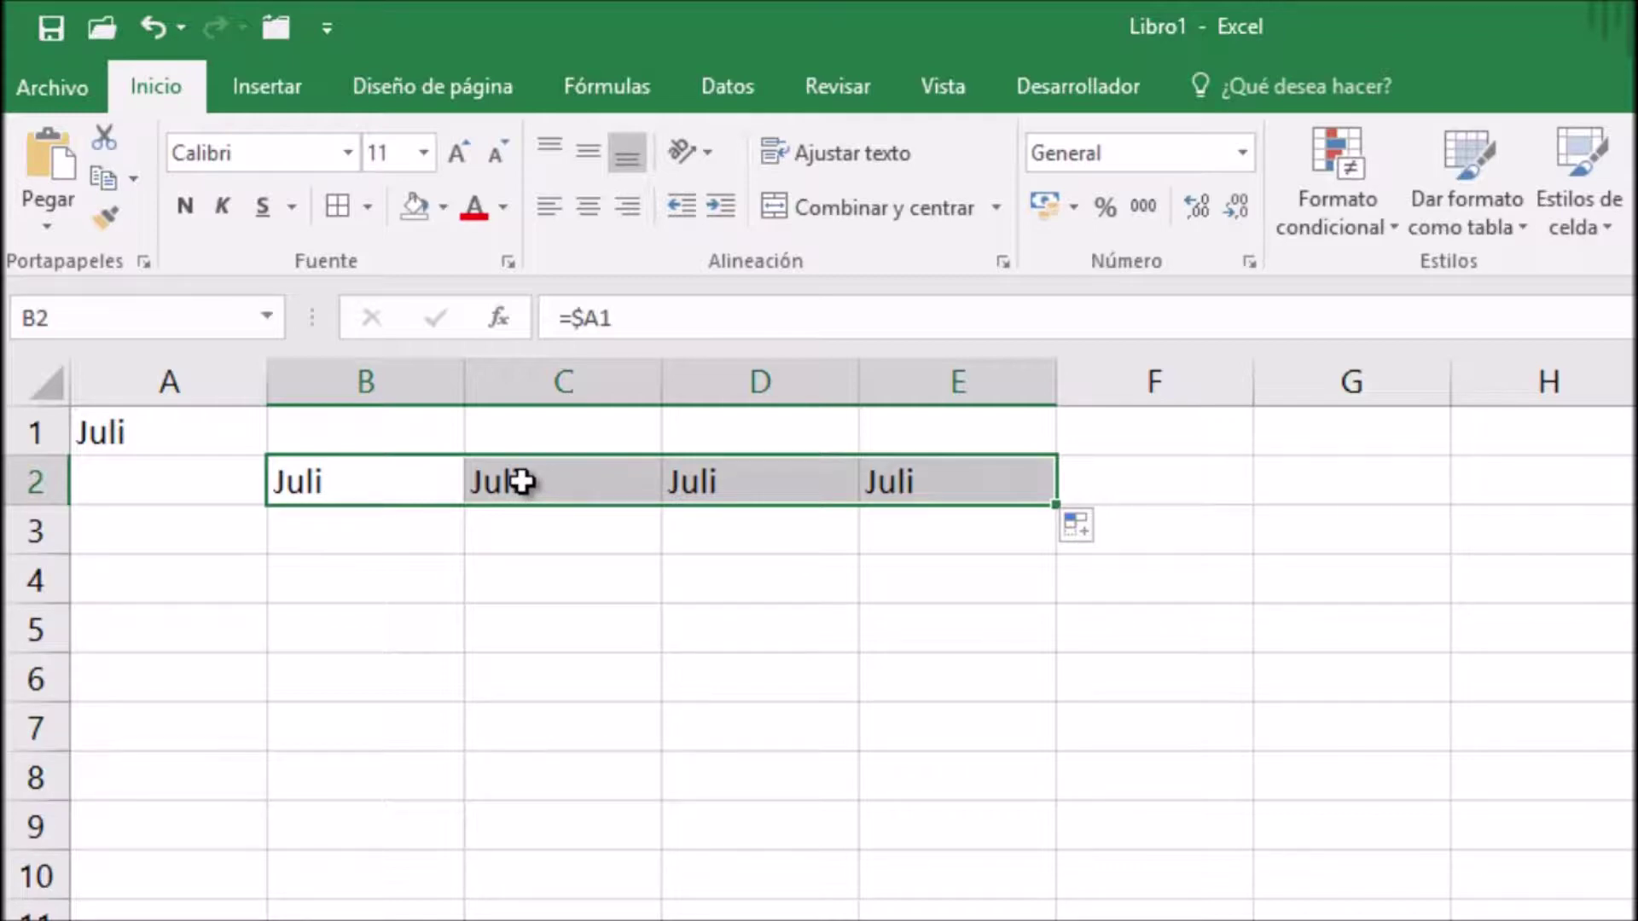
# Step: Examine the cell referenced by the =$A1 formula in B2 and by each copy in C2, D2 and E2
pyautogui.click(373, 482)
pyautogui.doubleClick(372, 485)
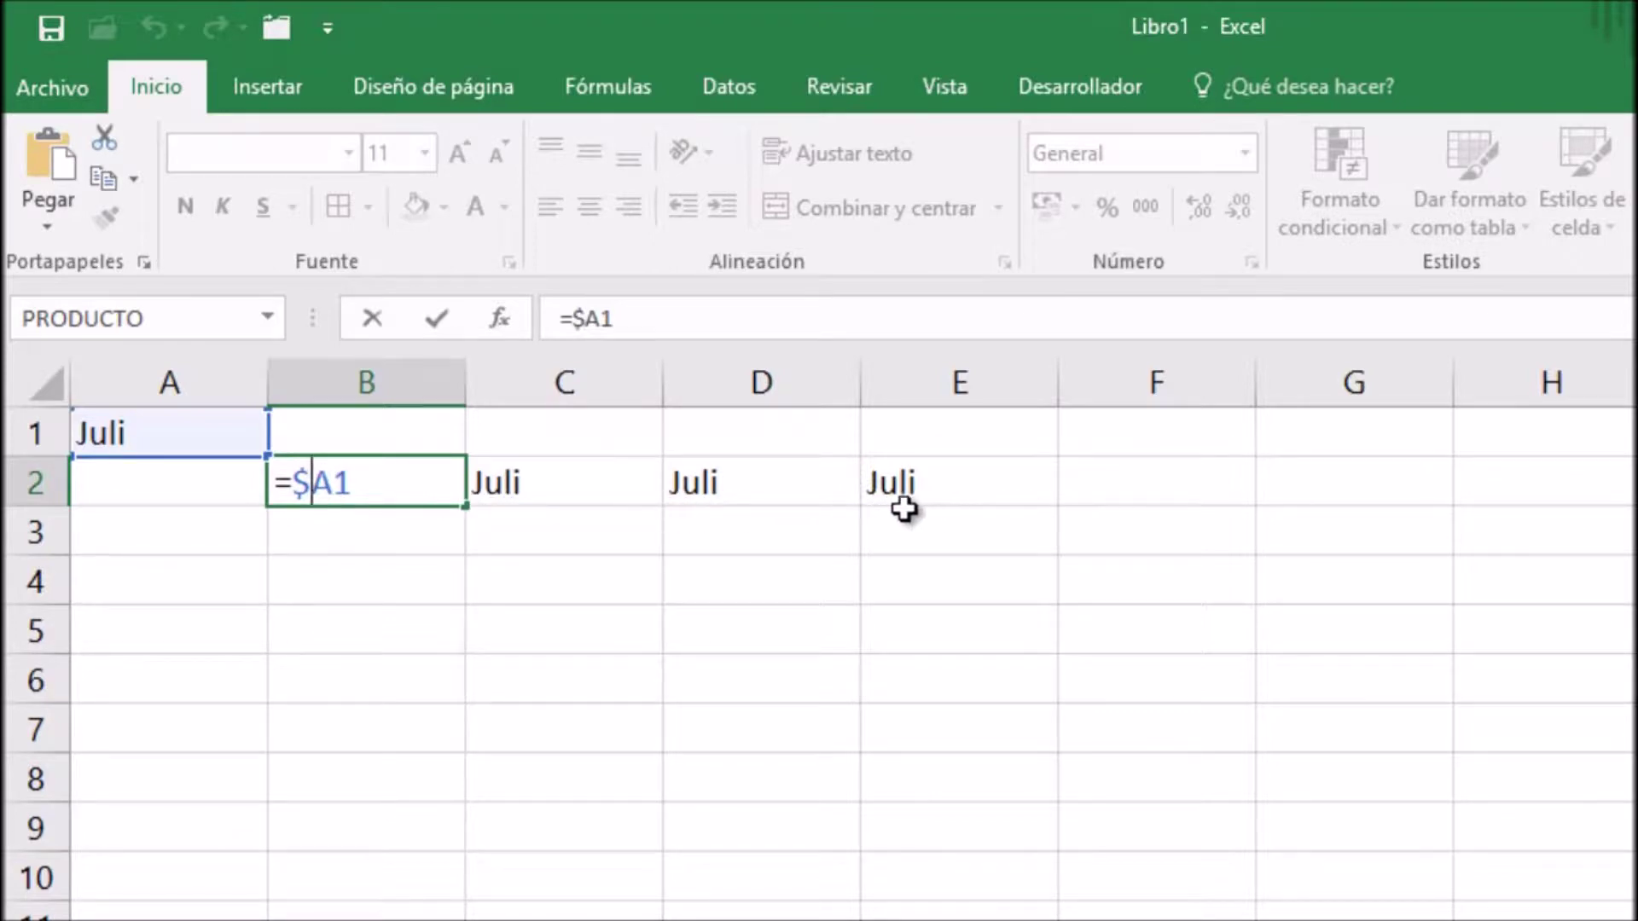
pyautogui.hotkey('ctrl', 'Return')
pyautogui.doubleClick(614, 478)
pyautogui.press('Escape')
pyautogui.doubleClick(759, 480)
pyautogui.press('Escape')
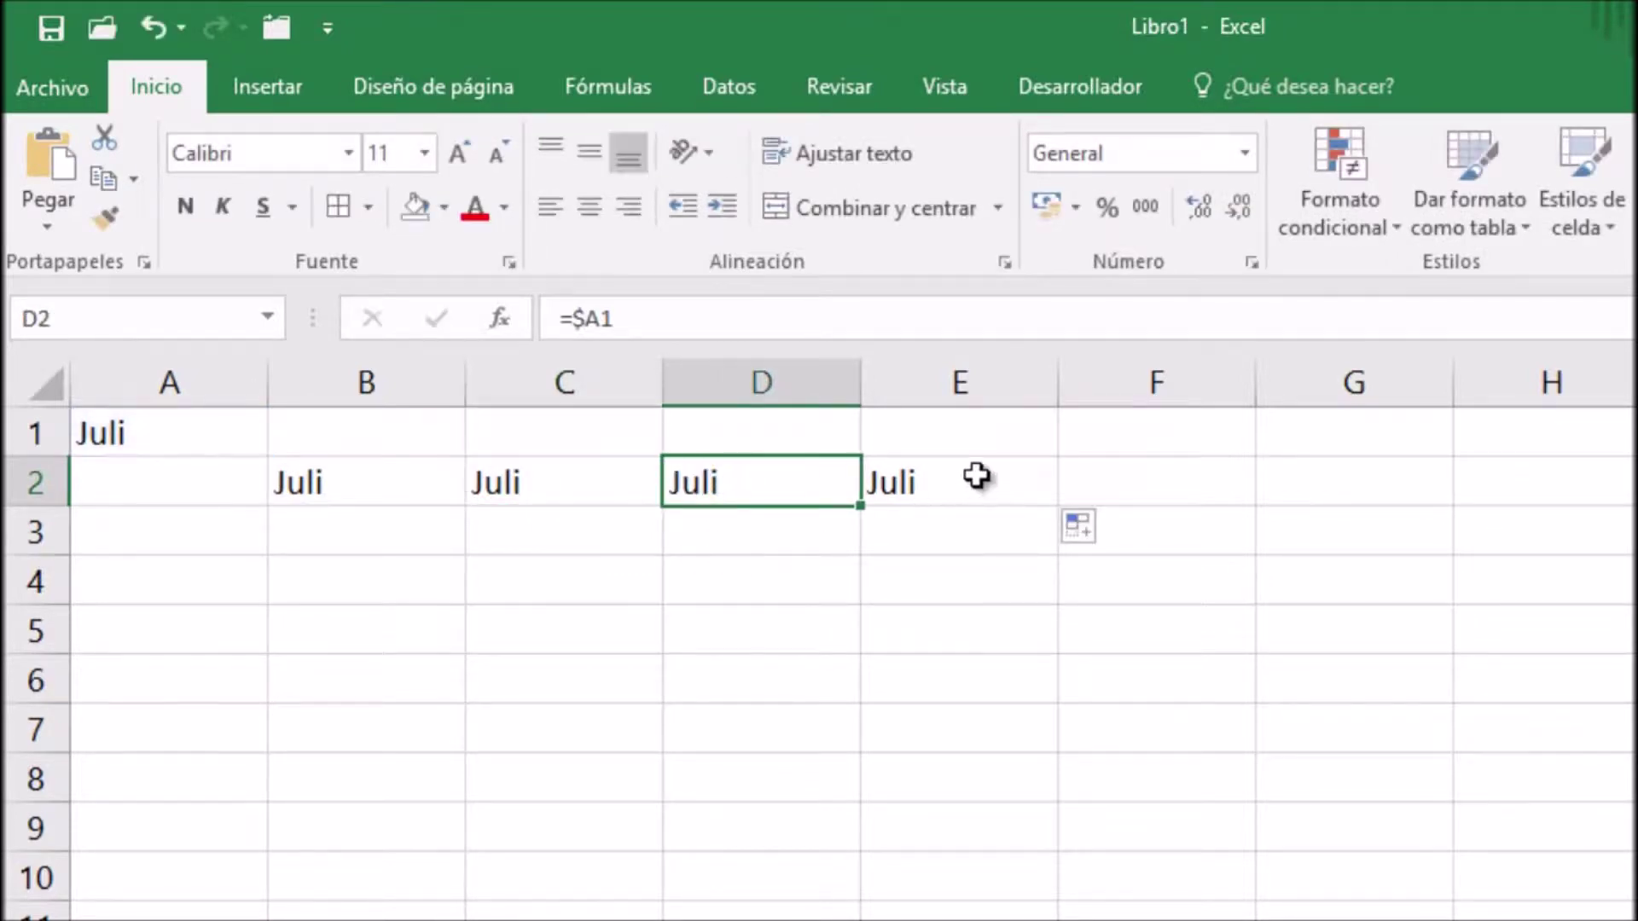
pyautogui.doubleClick(976, 478)
pyautogui.press('Escape')
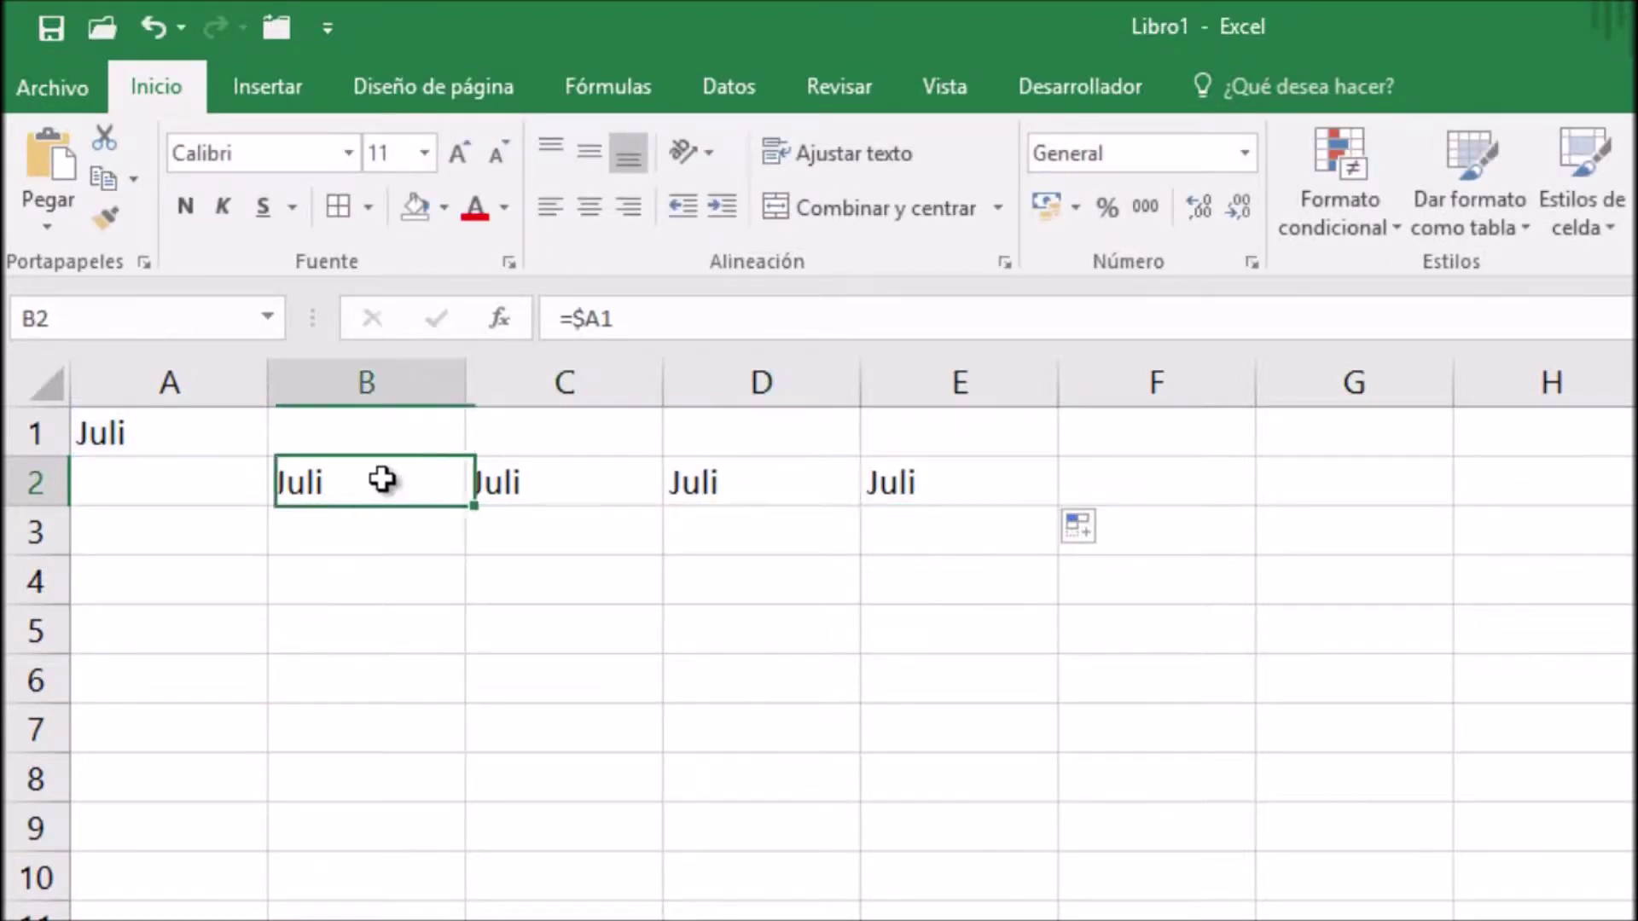
pyautogui.doubleClick(380, 478)
pyautogui.click(334, 475)
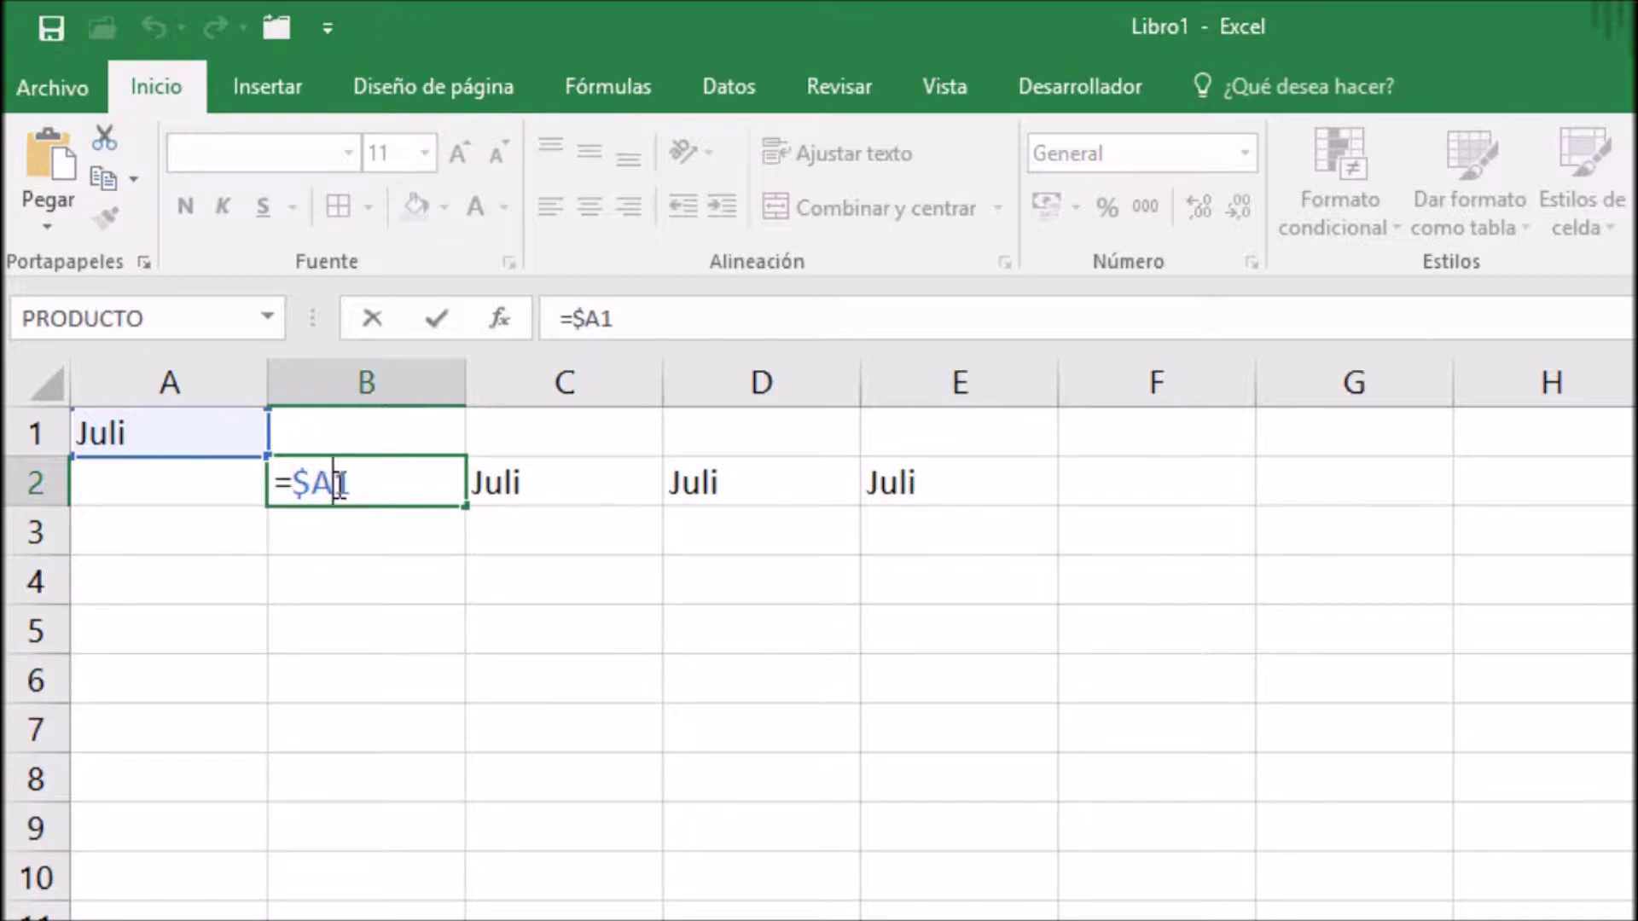
pyautogui.press('Escape')
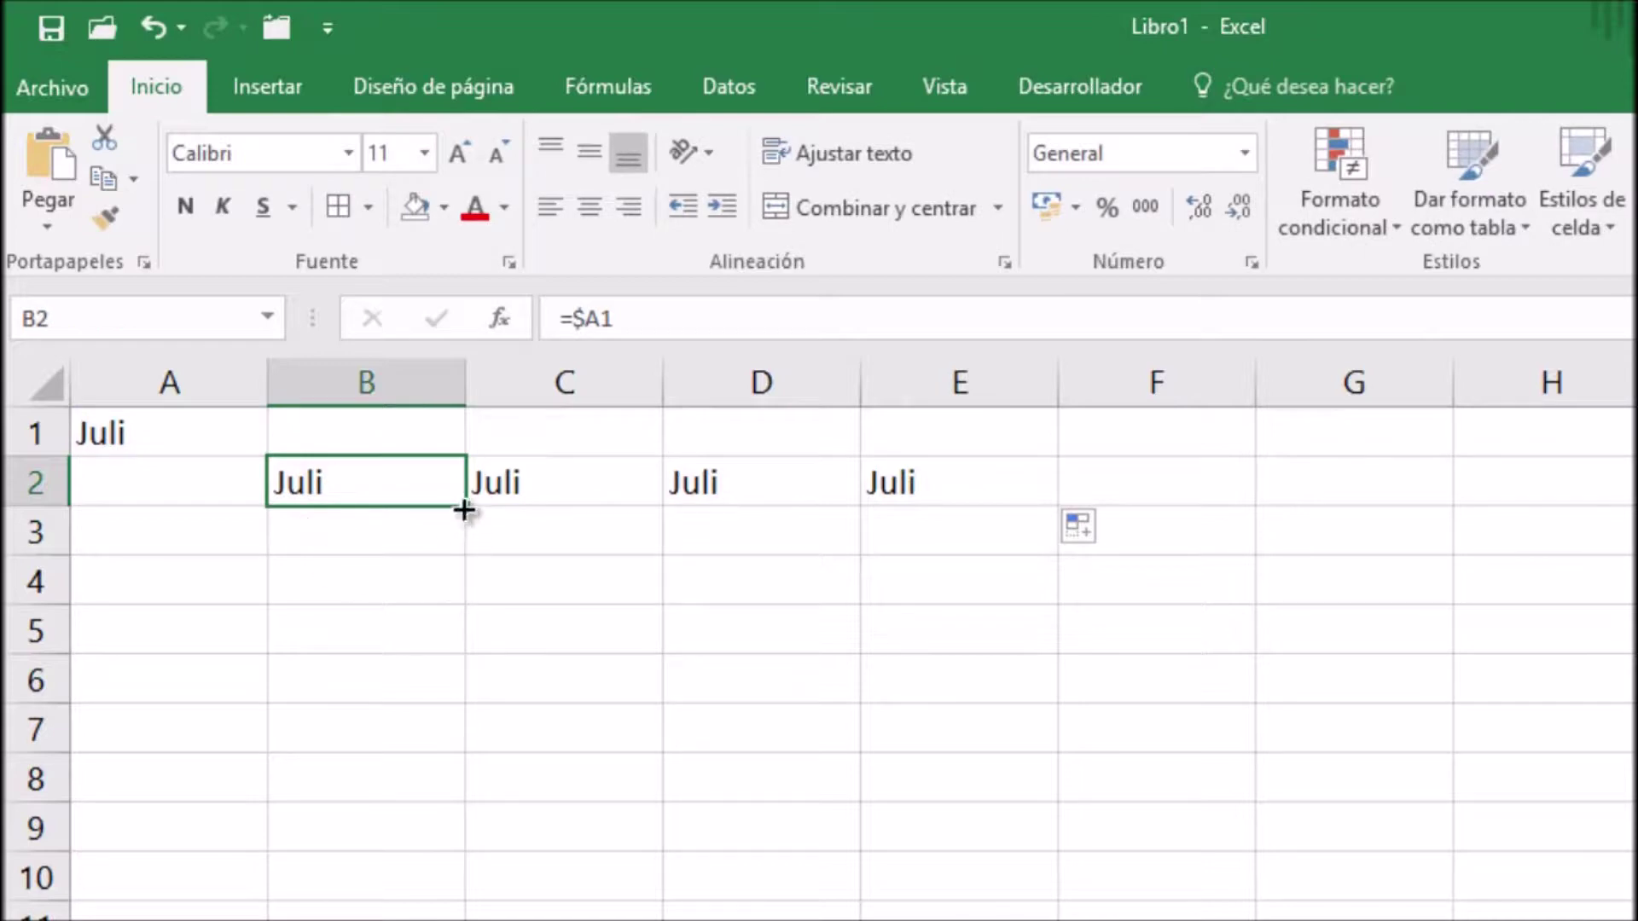
# Step: Fill the =$A1 formula from B2 down to B5 and inspect the reference in each copied cell
pyautogui.moveTo(464, 510); pyautogui.dragTo(458, 639)
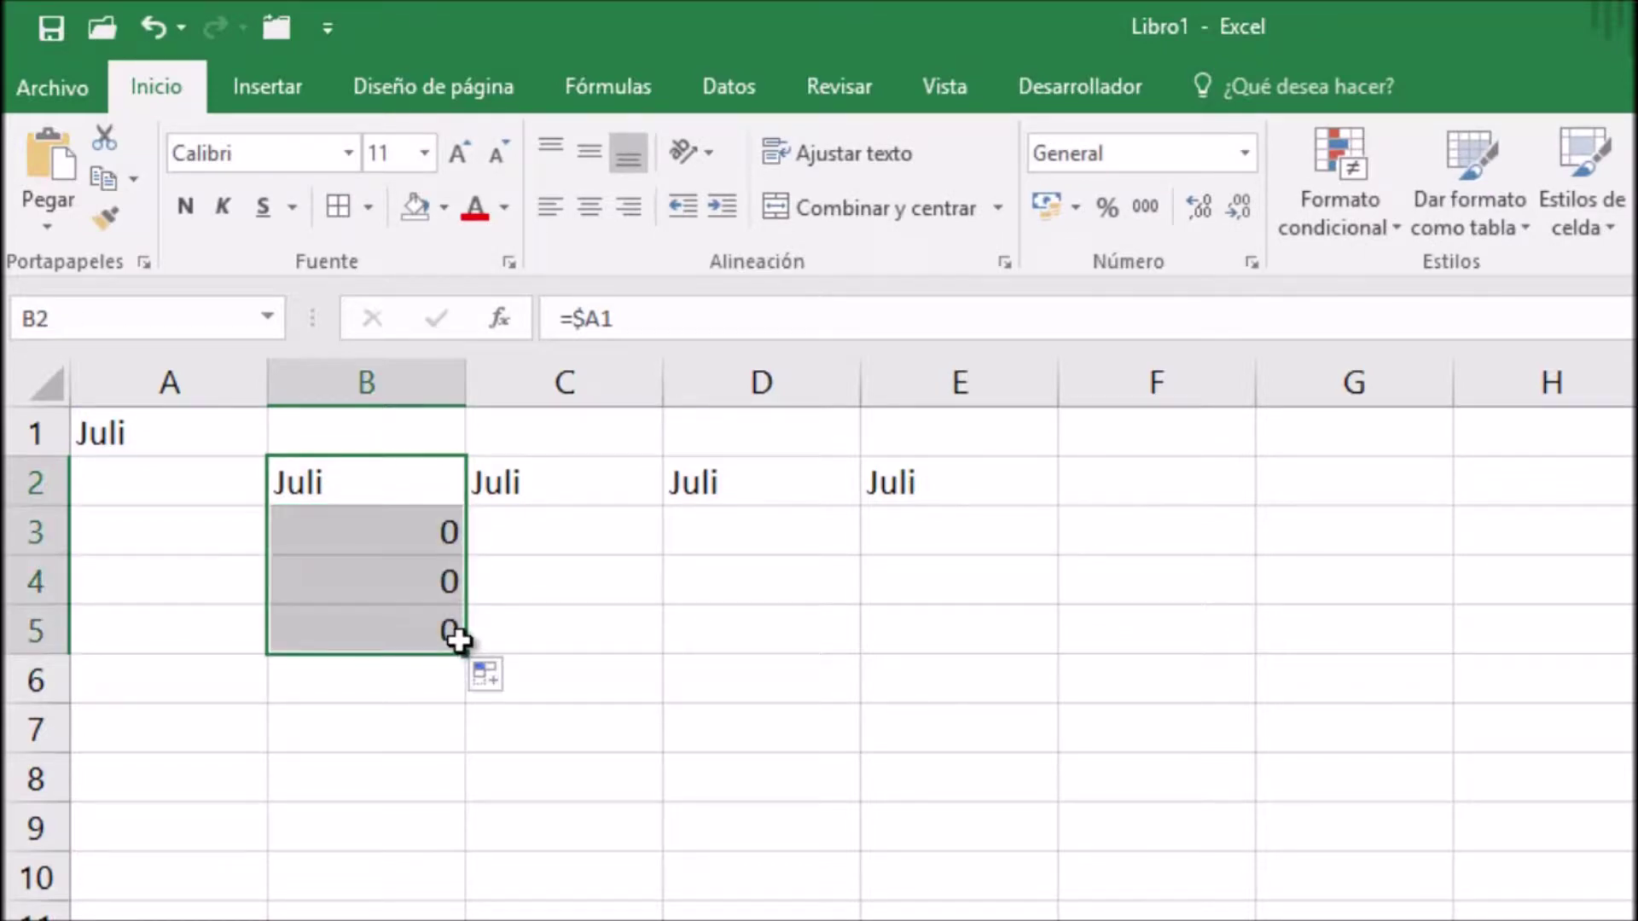
pyautogui.click(372, 527)
pyautogui.doubleClick(373, 527)
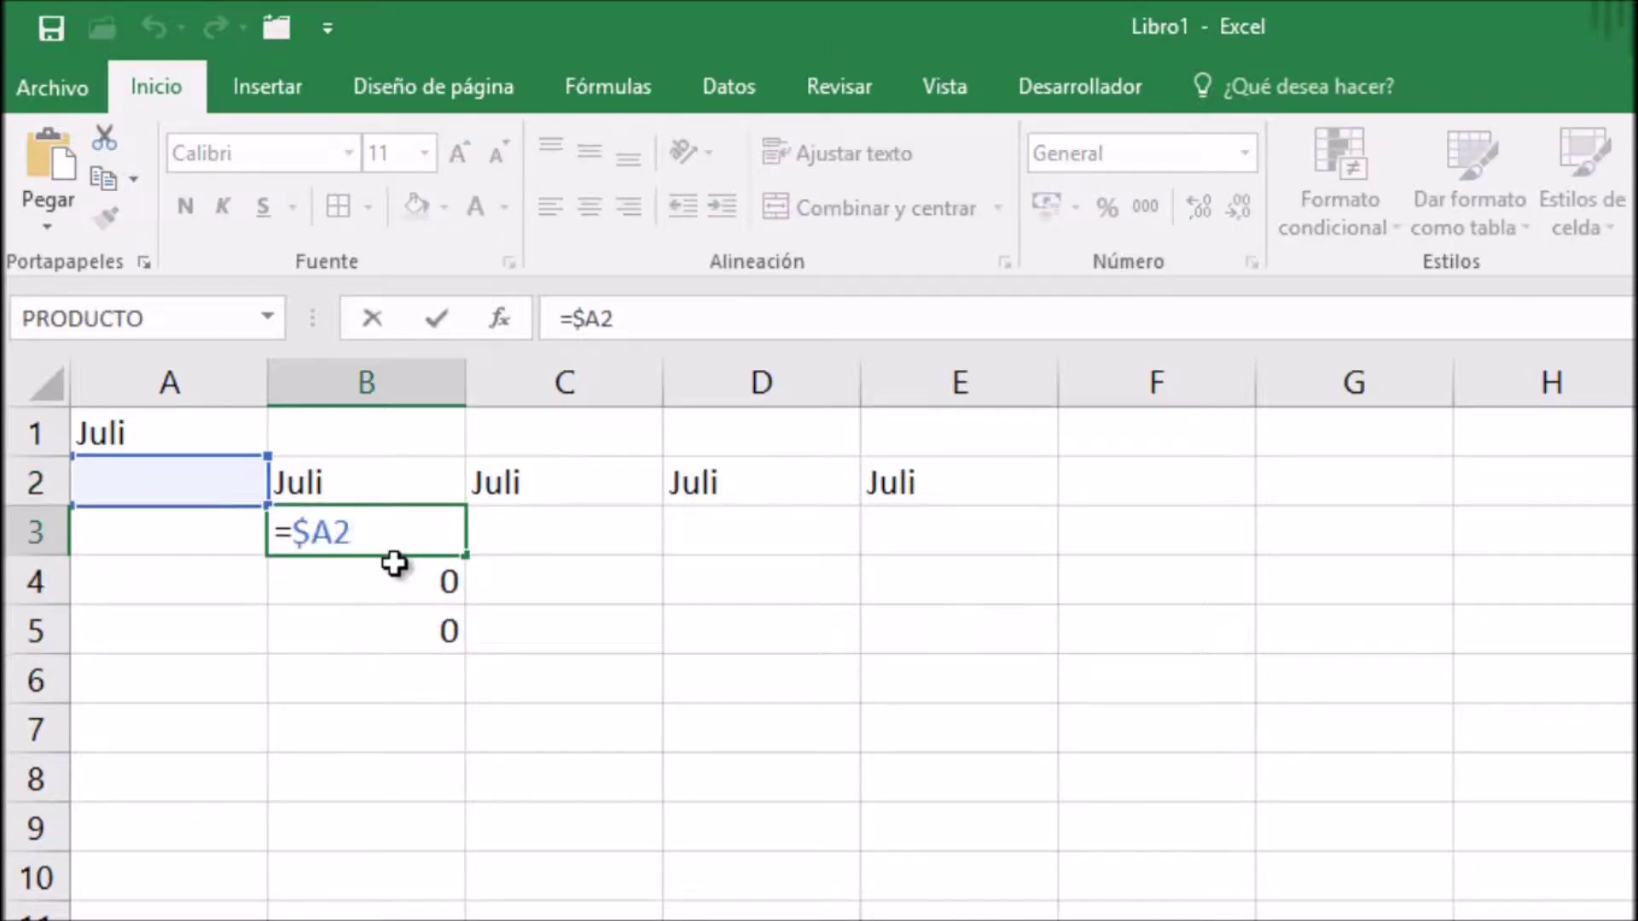
pyautogui.press('Return')
pyautogui.doubleClick(389, 578)
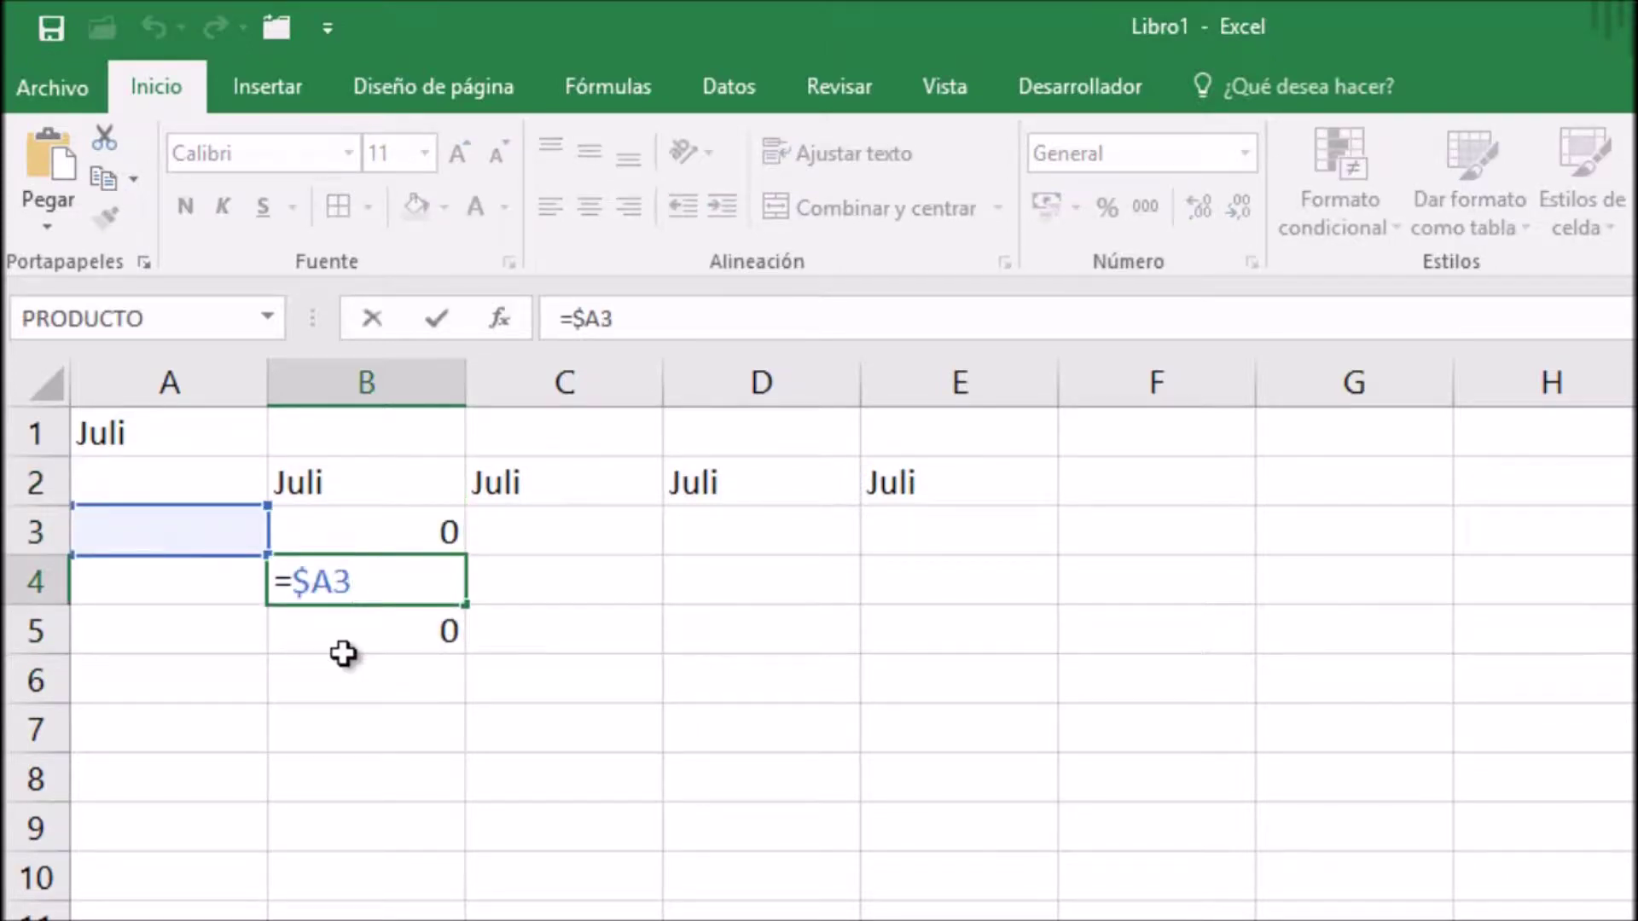
pyautogui.press('Escape')
pyautogui.doubleClick(372, 636)
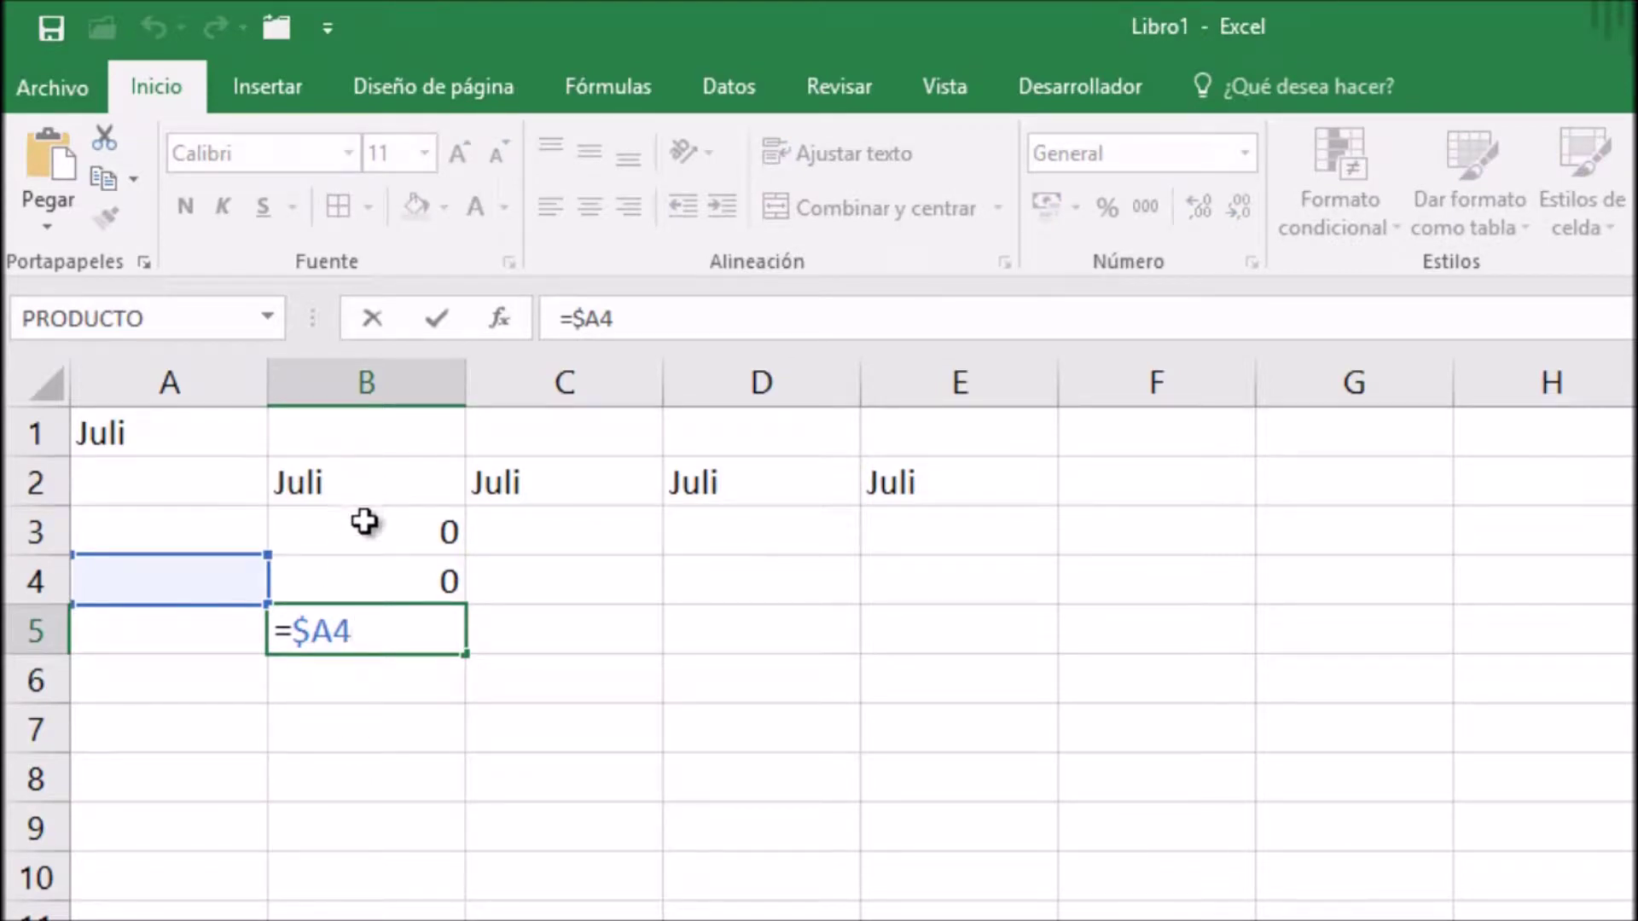
pyautogui.press('Escape')
# Step: Clear the copied formulas from B3:B5 and C2:E2, keeping only the formula in B2
pyautogui.moveTo(396, 515); pyautogui.dragTo(396, 616)
pyautogui.press('Delete')
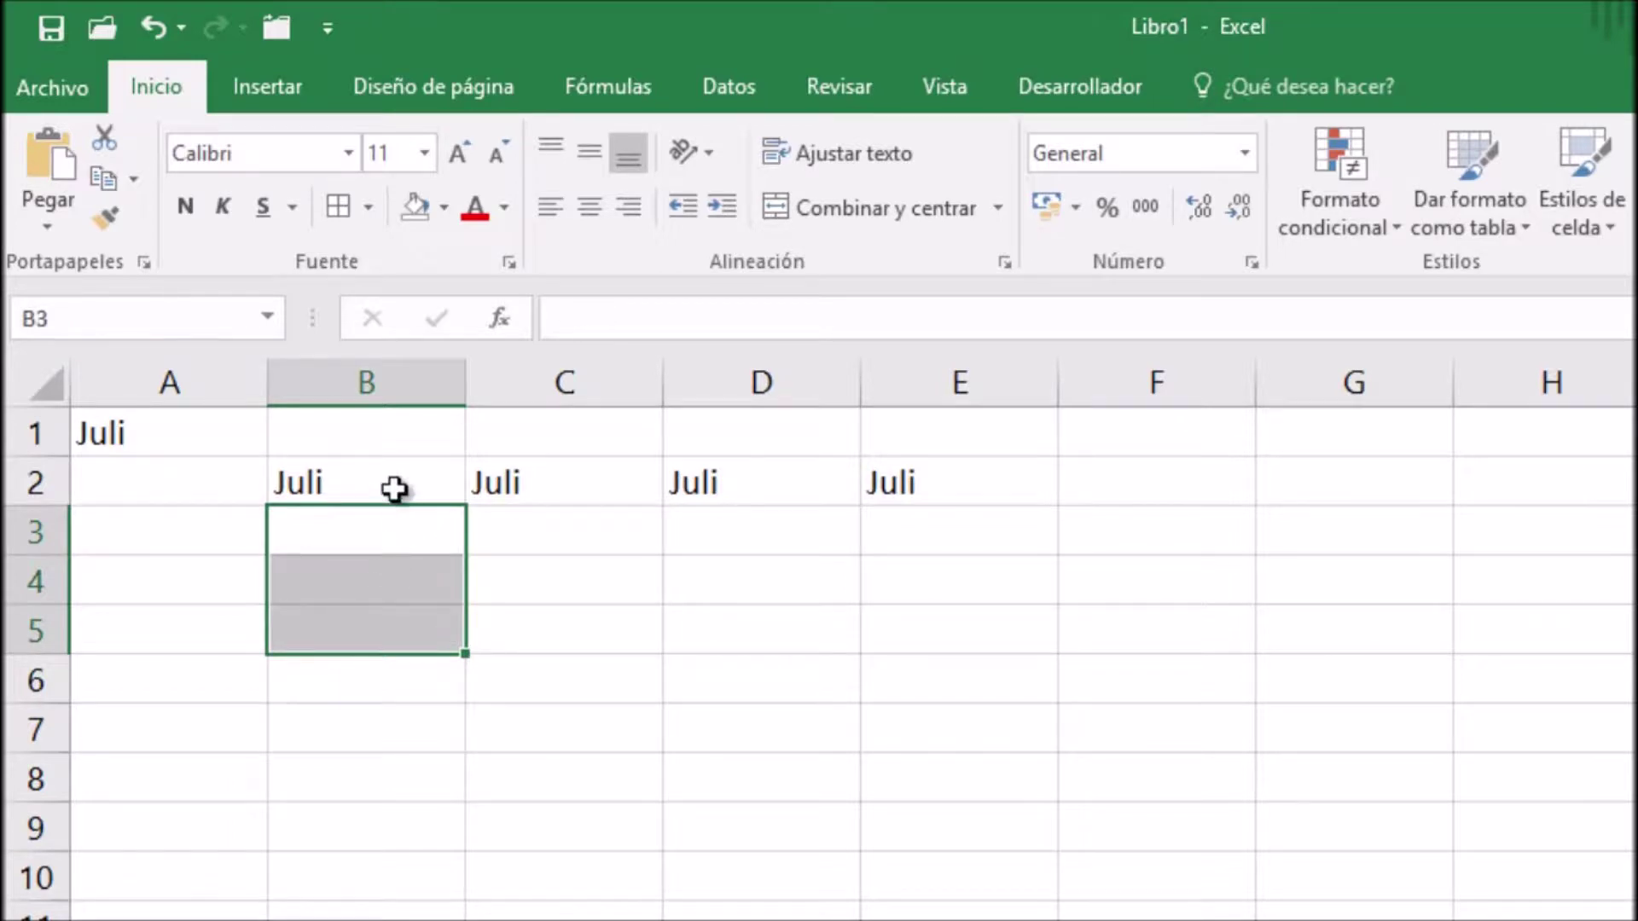
pyautogui.doubleClick(395, 486)
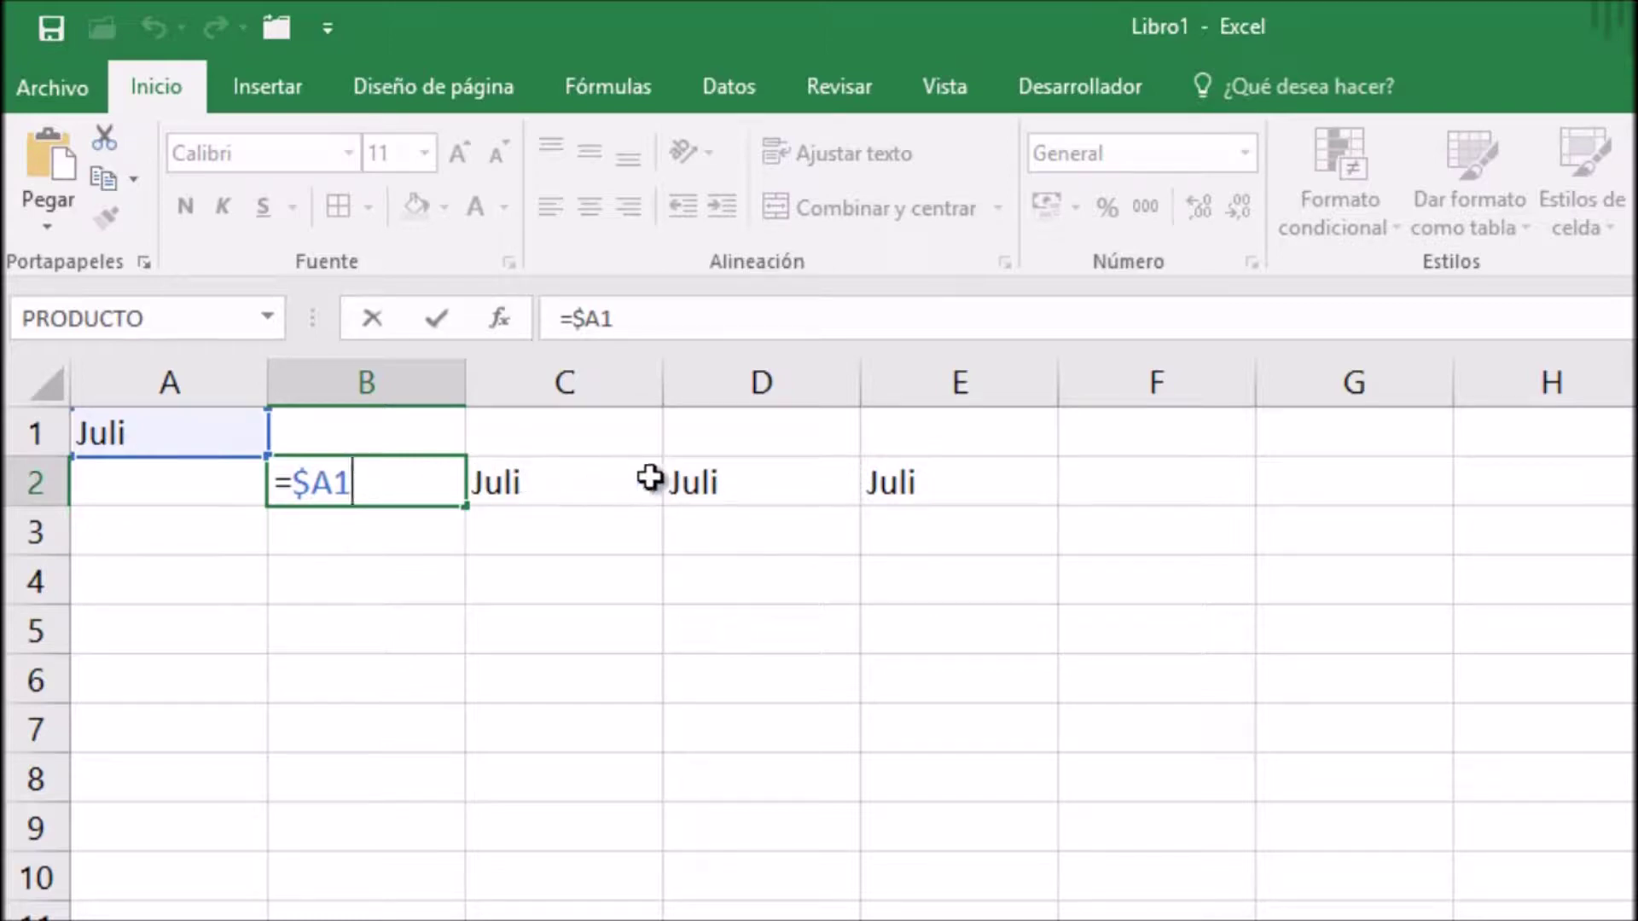
pyautogui.click(316, 471)
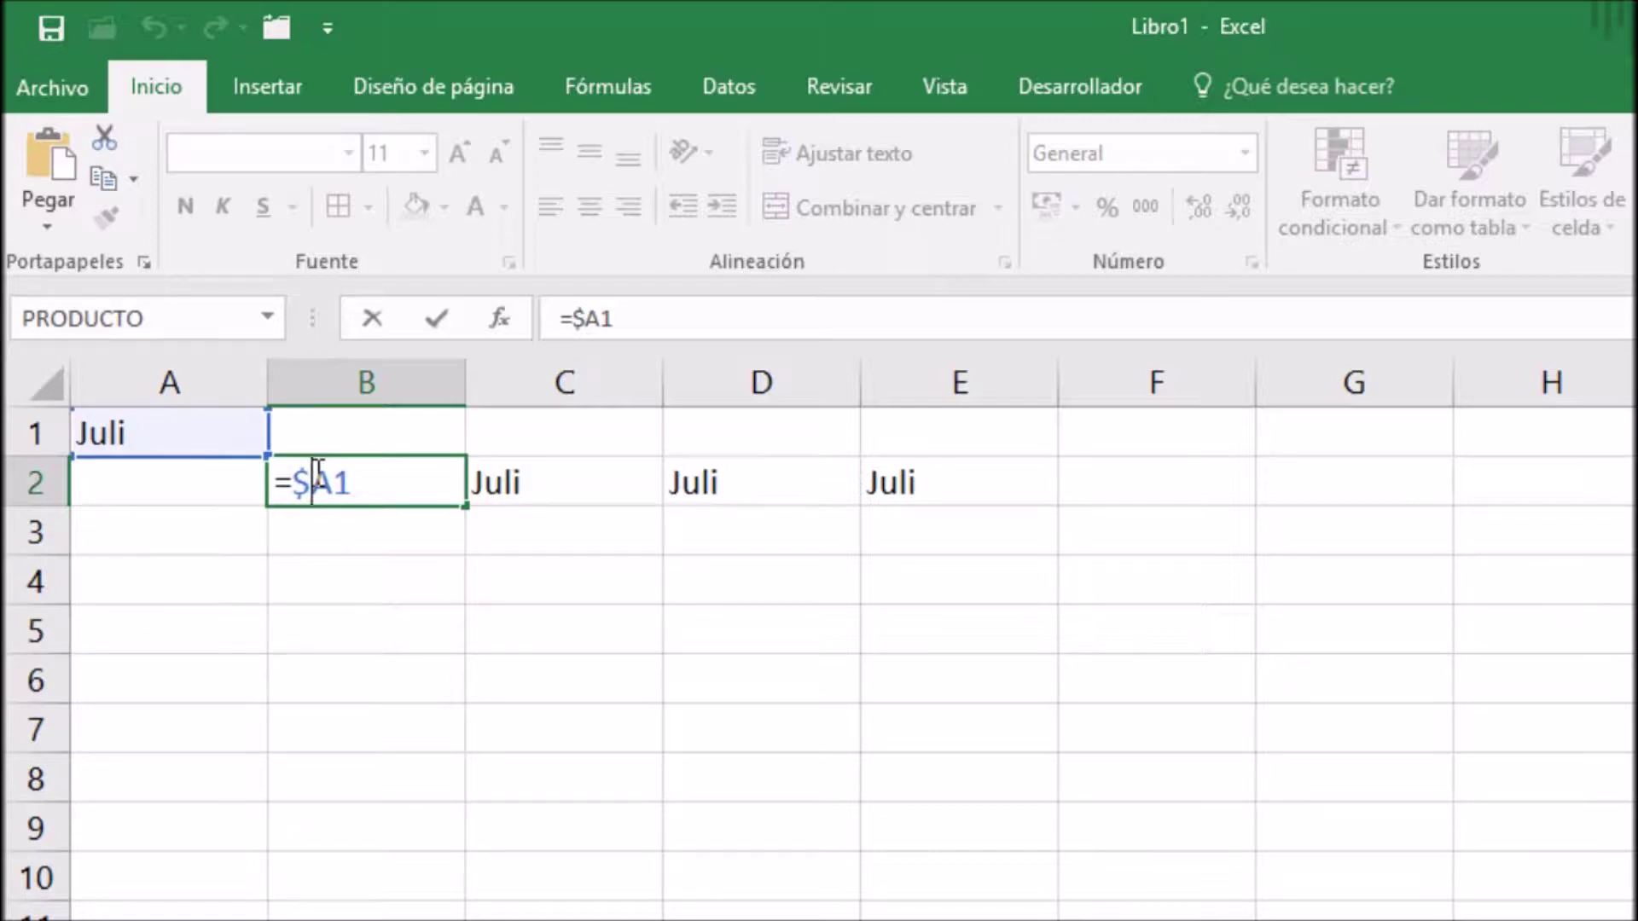
pyautogui.hotkey('ctrl', 'Return')
pyautogui.moveTo(567, 480); pyautogui.dragTo(979, 491)
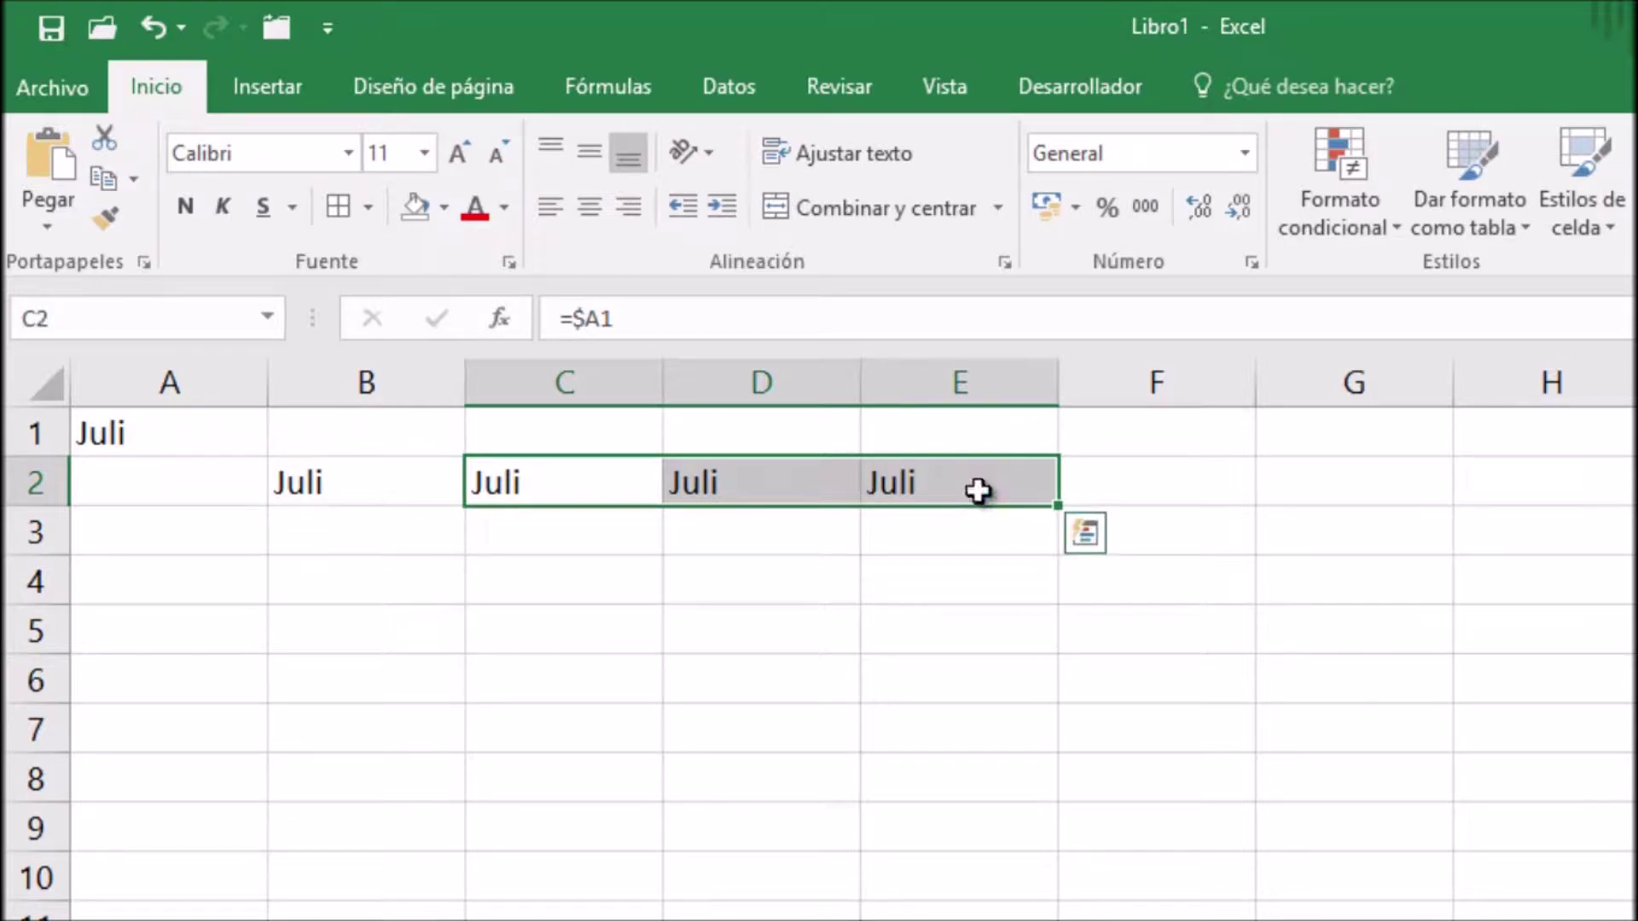
pyautogui.press('Delete')
# Step: Change the formula in B2 to =A$1 to fix the reference to row 1 instead of column A
pyautogui.doubleClick(433, 481)
pyautogui.click(317, 482)
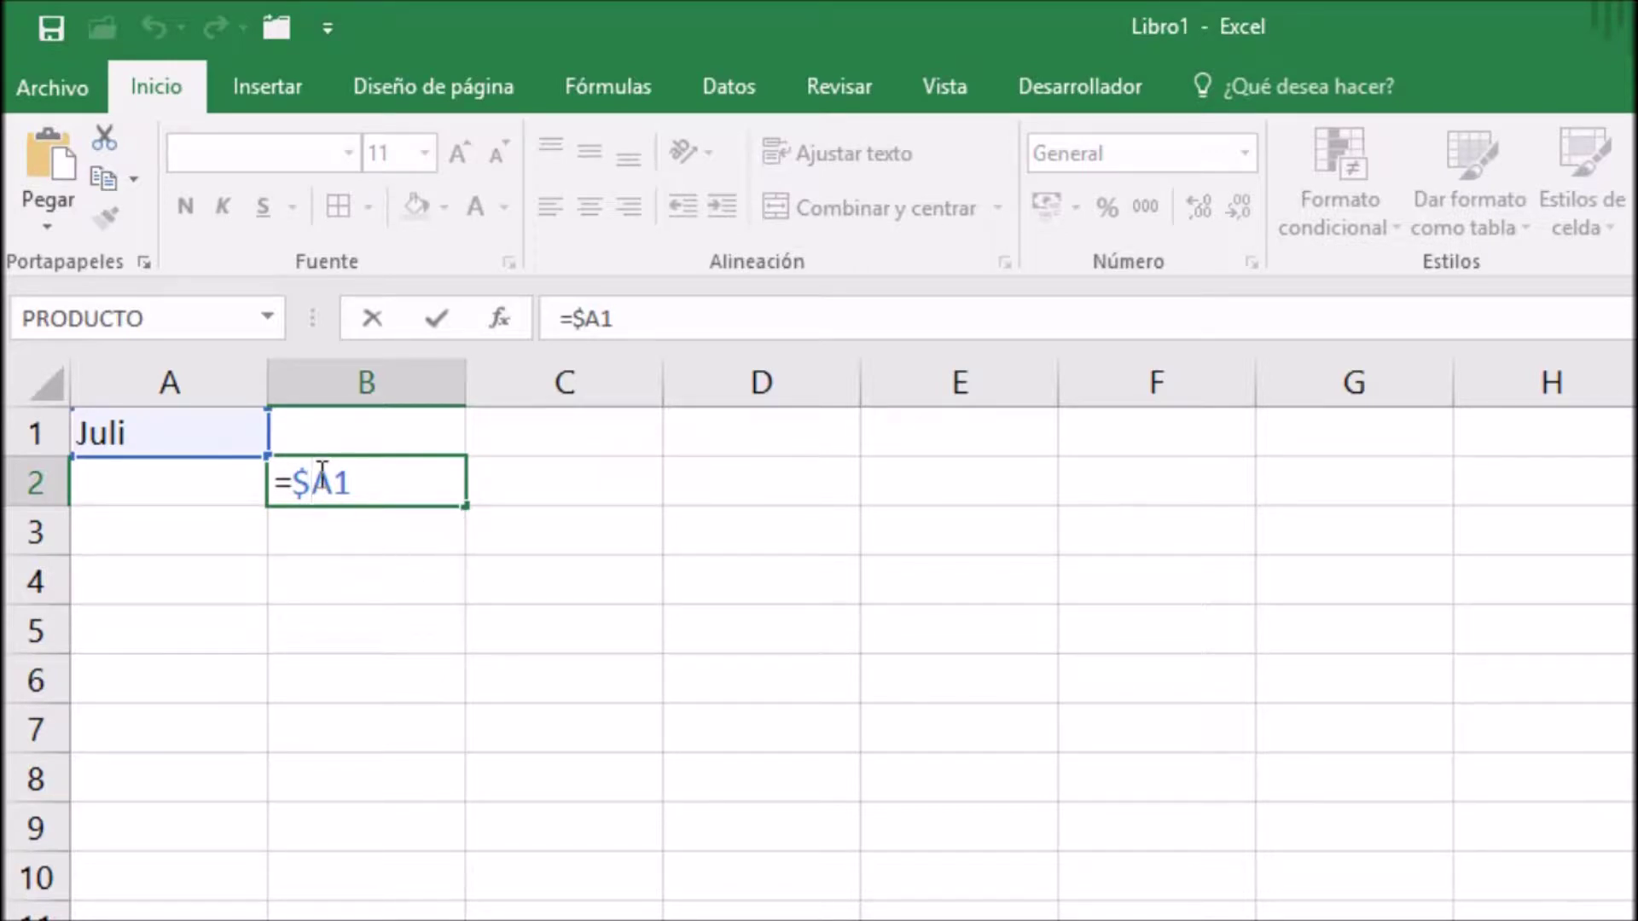
pyautogui.press('BackSpace')
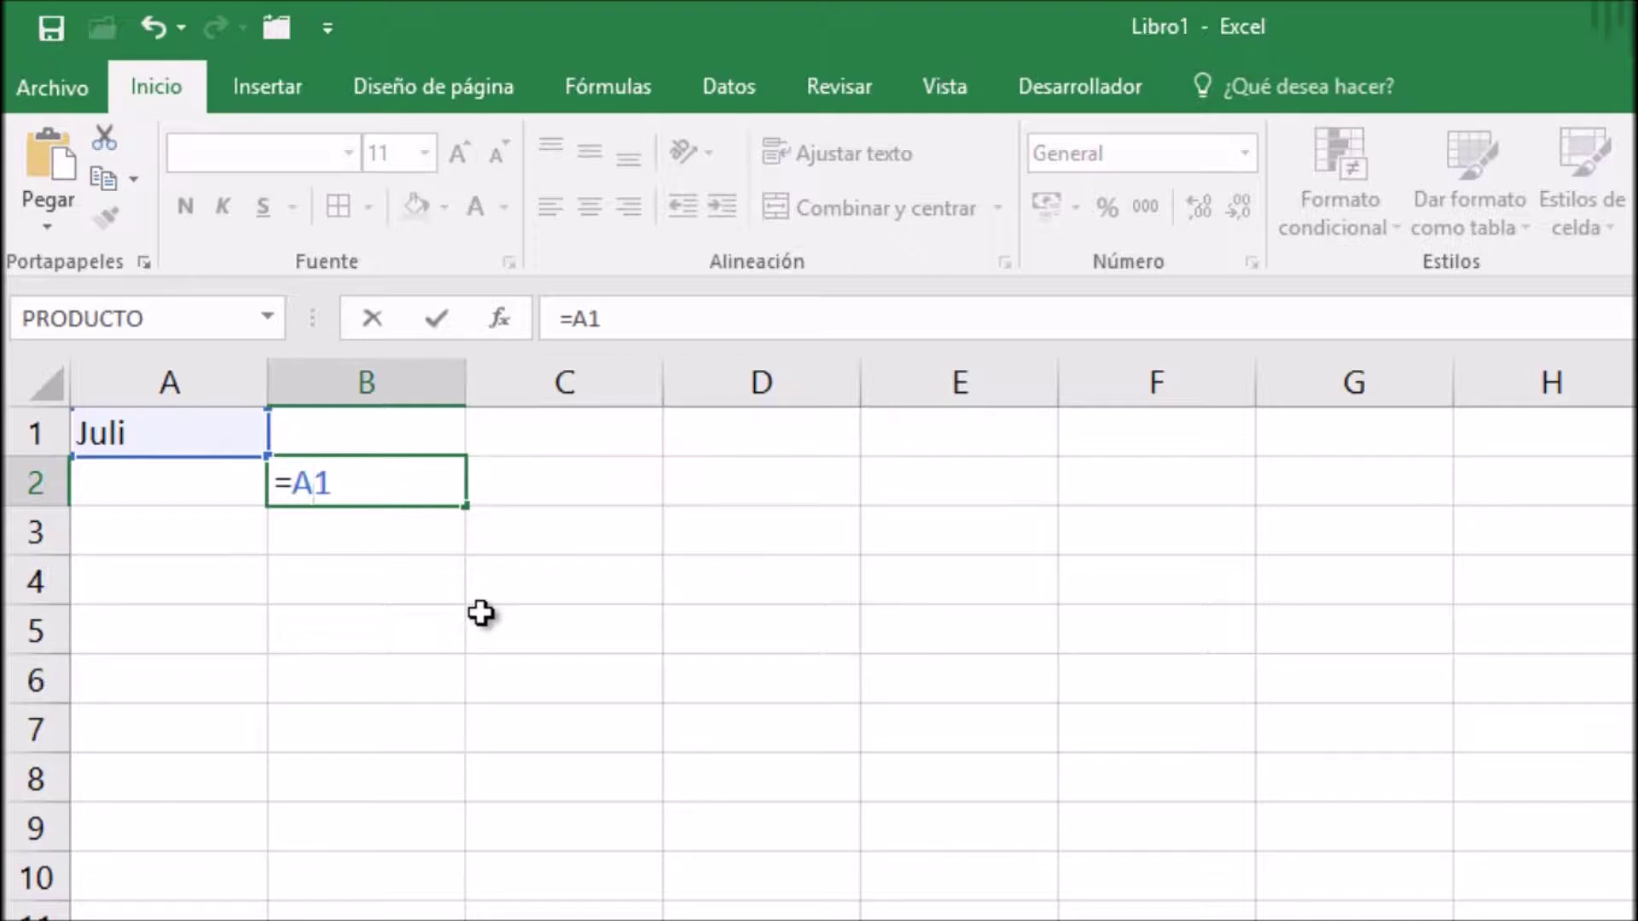
pyautogui.write('$')
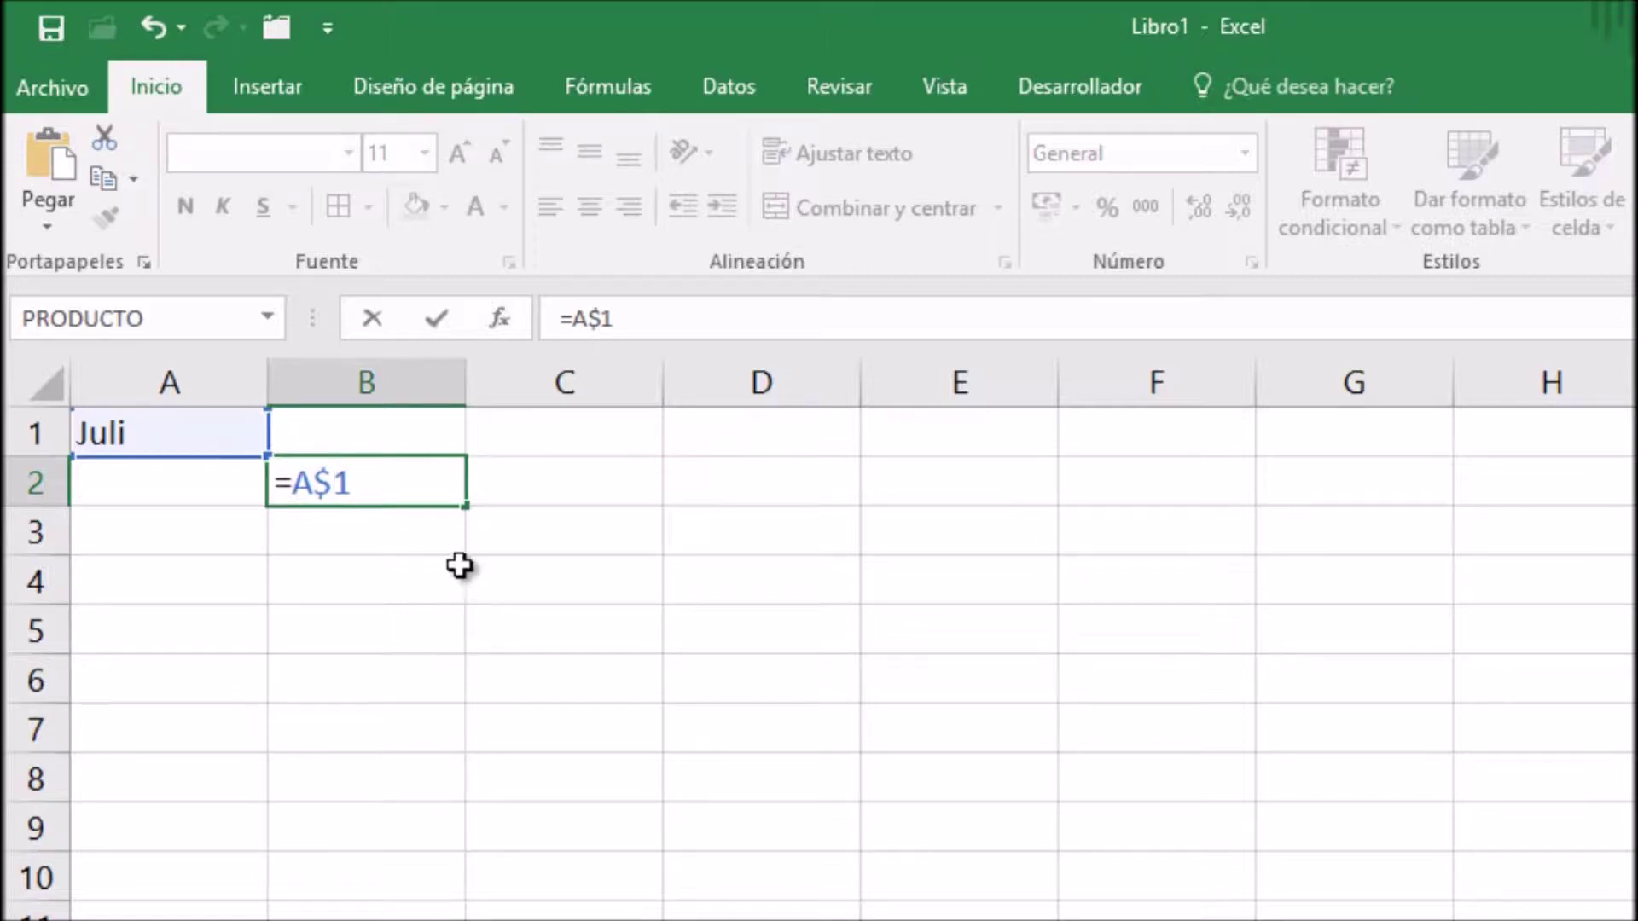
pyautogui.press('Return')
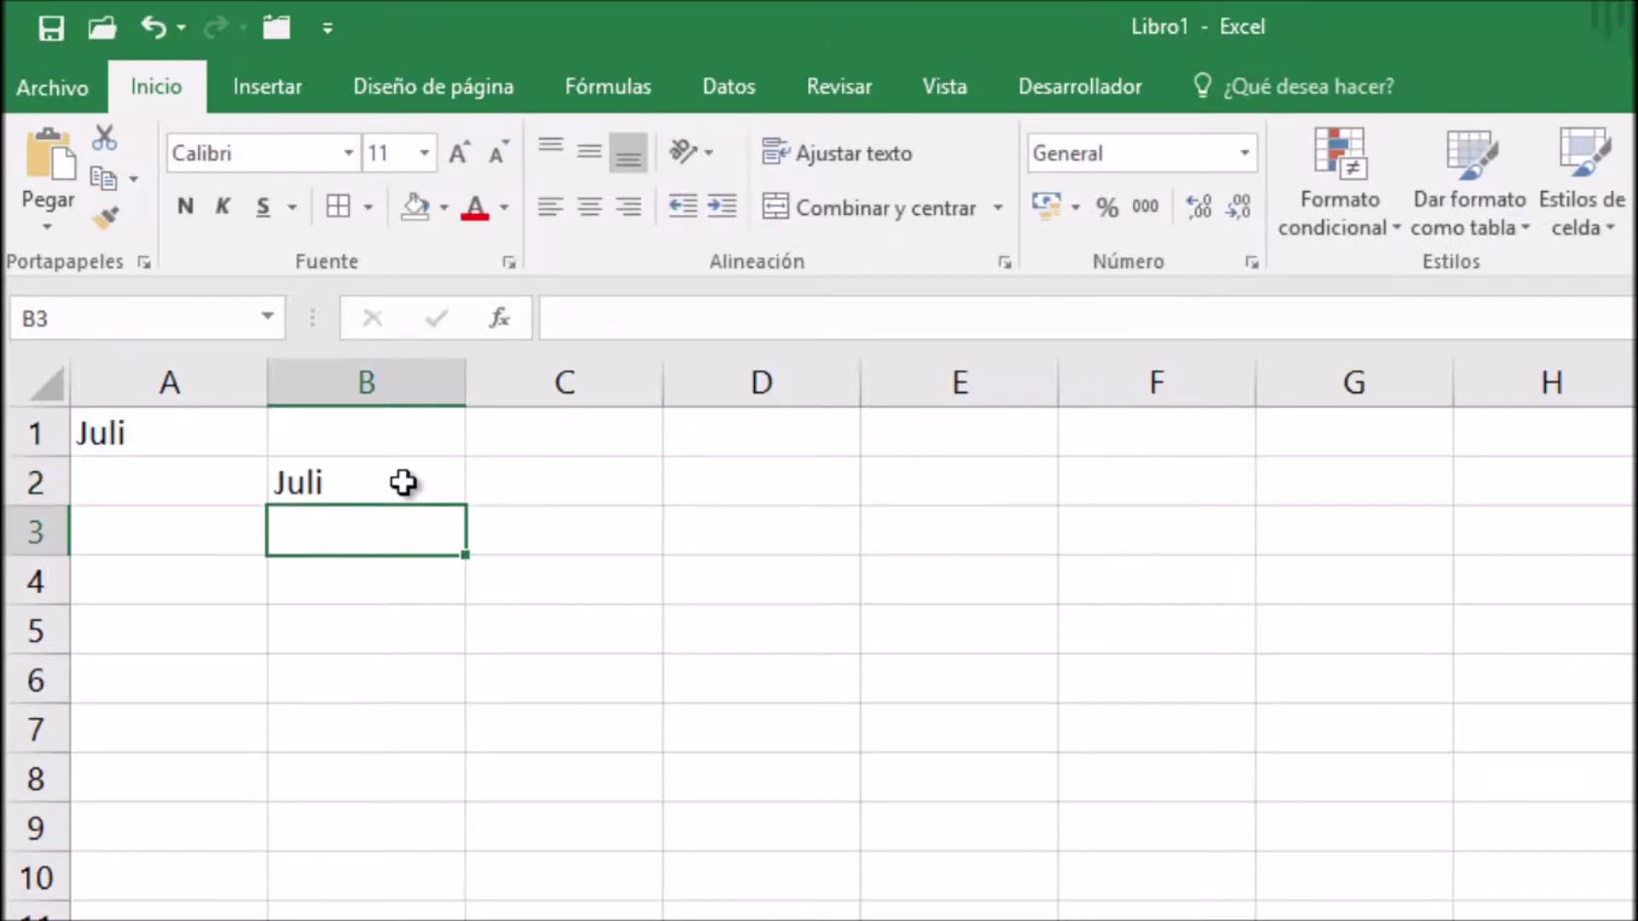
# Step: Fill the =A$1 formula from B2 down to B5 and check the fixed row reference in B2
pyautogui.click(406, 481)
pyautogui.moveTo(465, 508); pyautogui.dragTo(446, 650)
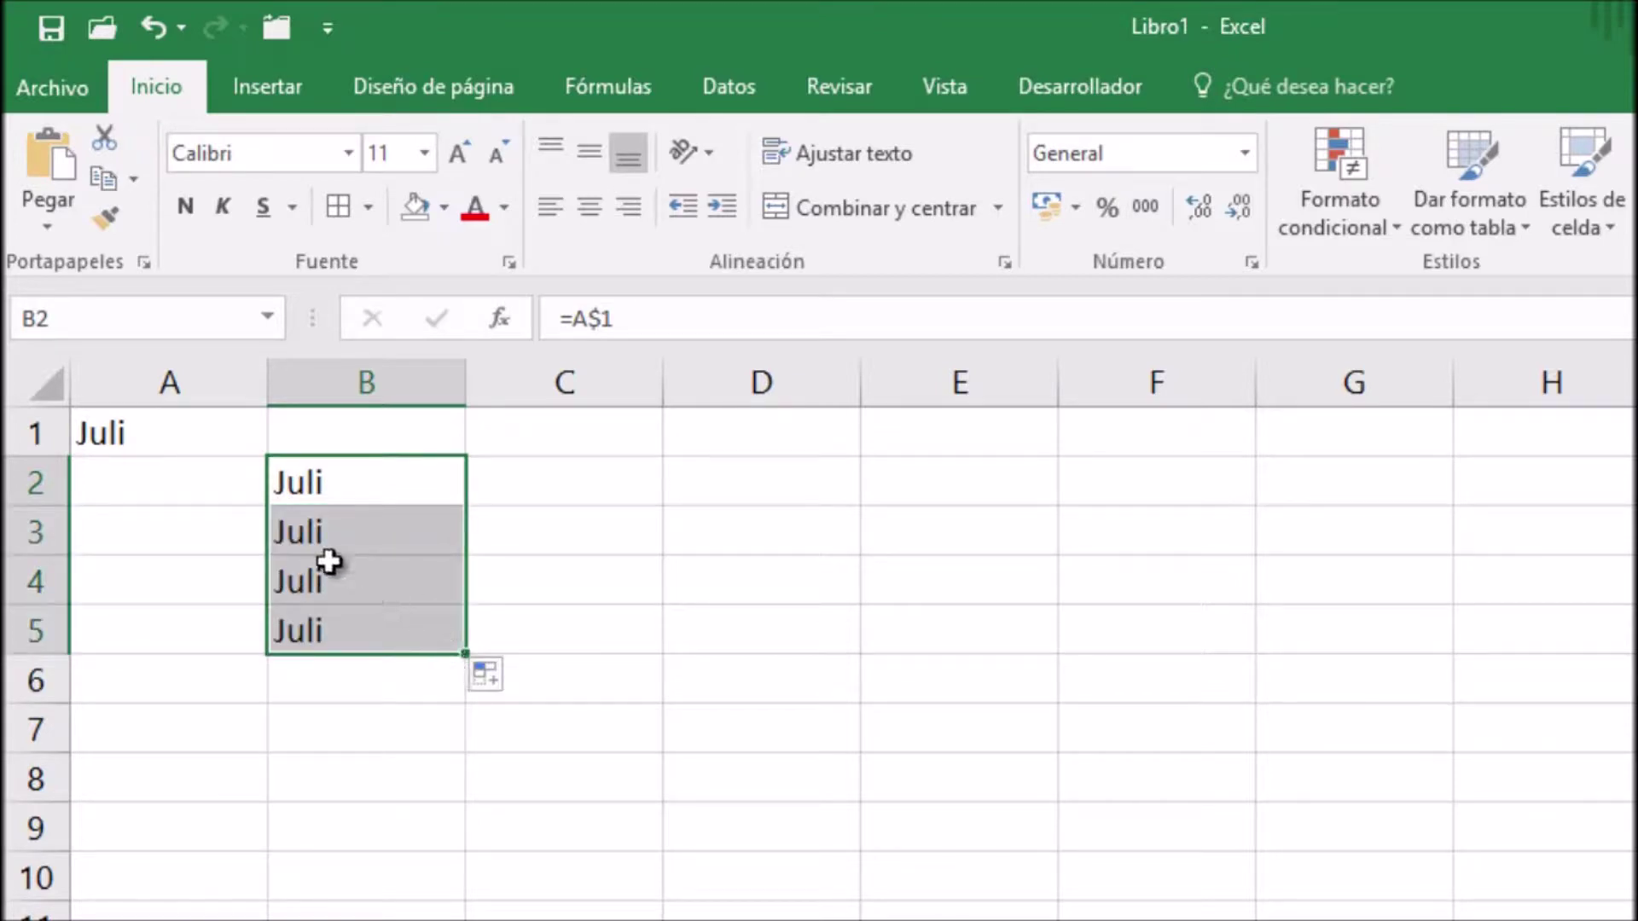
pyautogui.click(359, 477)
pyautogui.doubleClick(358, 478)
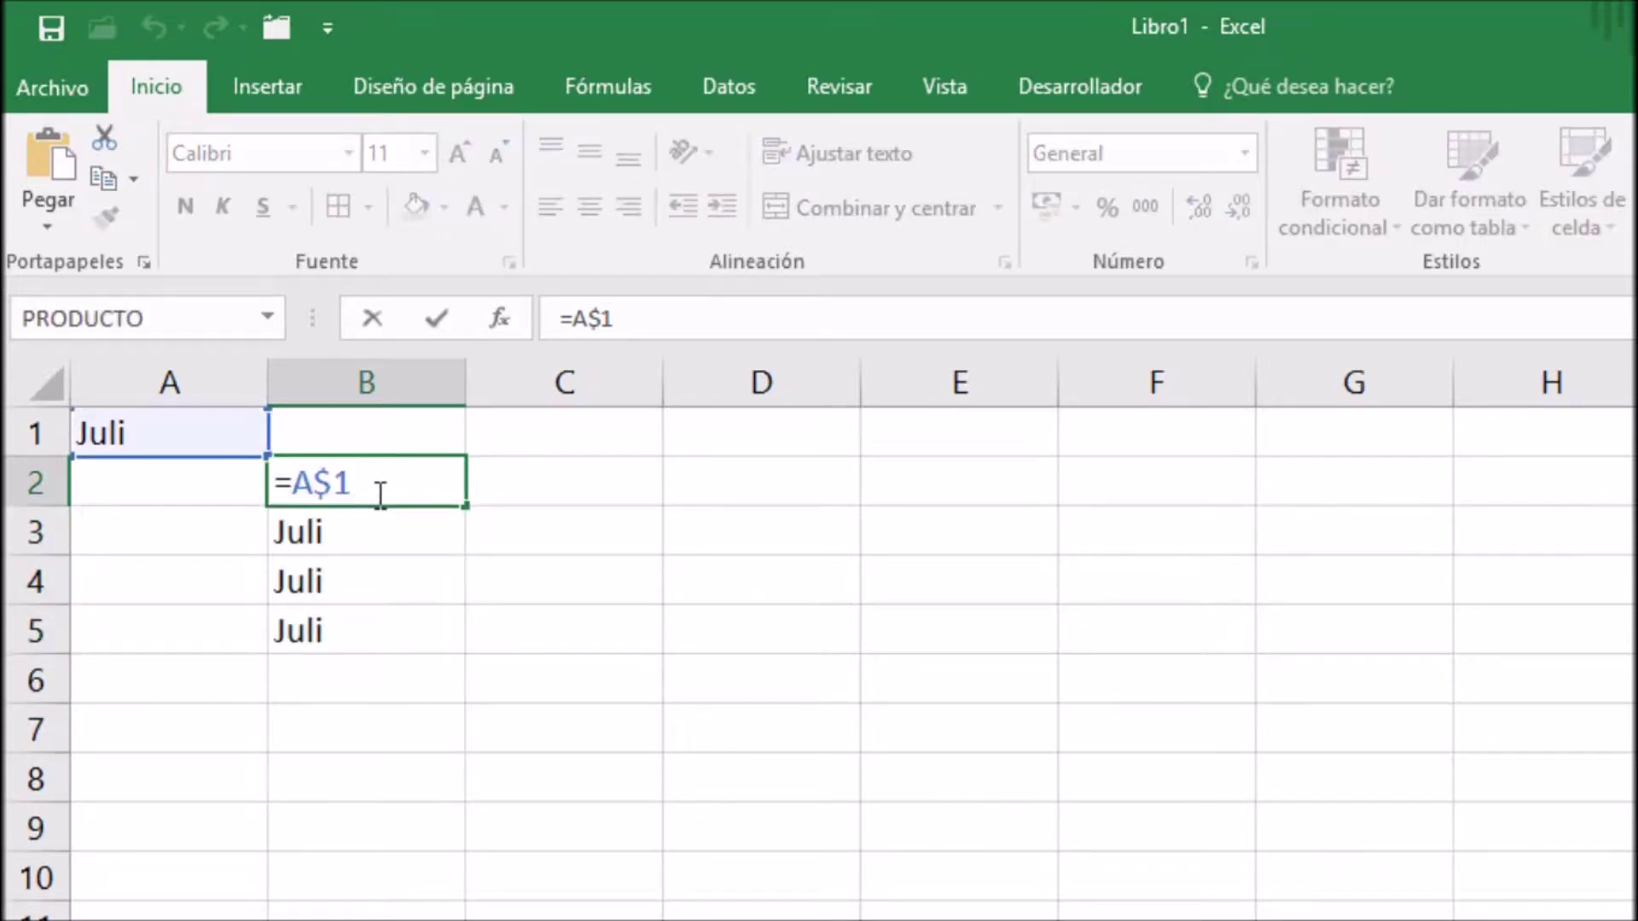
pyautogui.press('Escape')
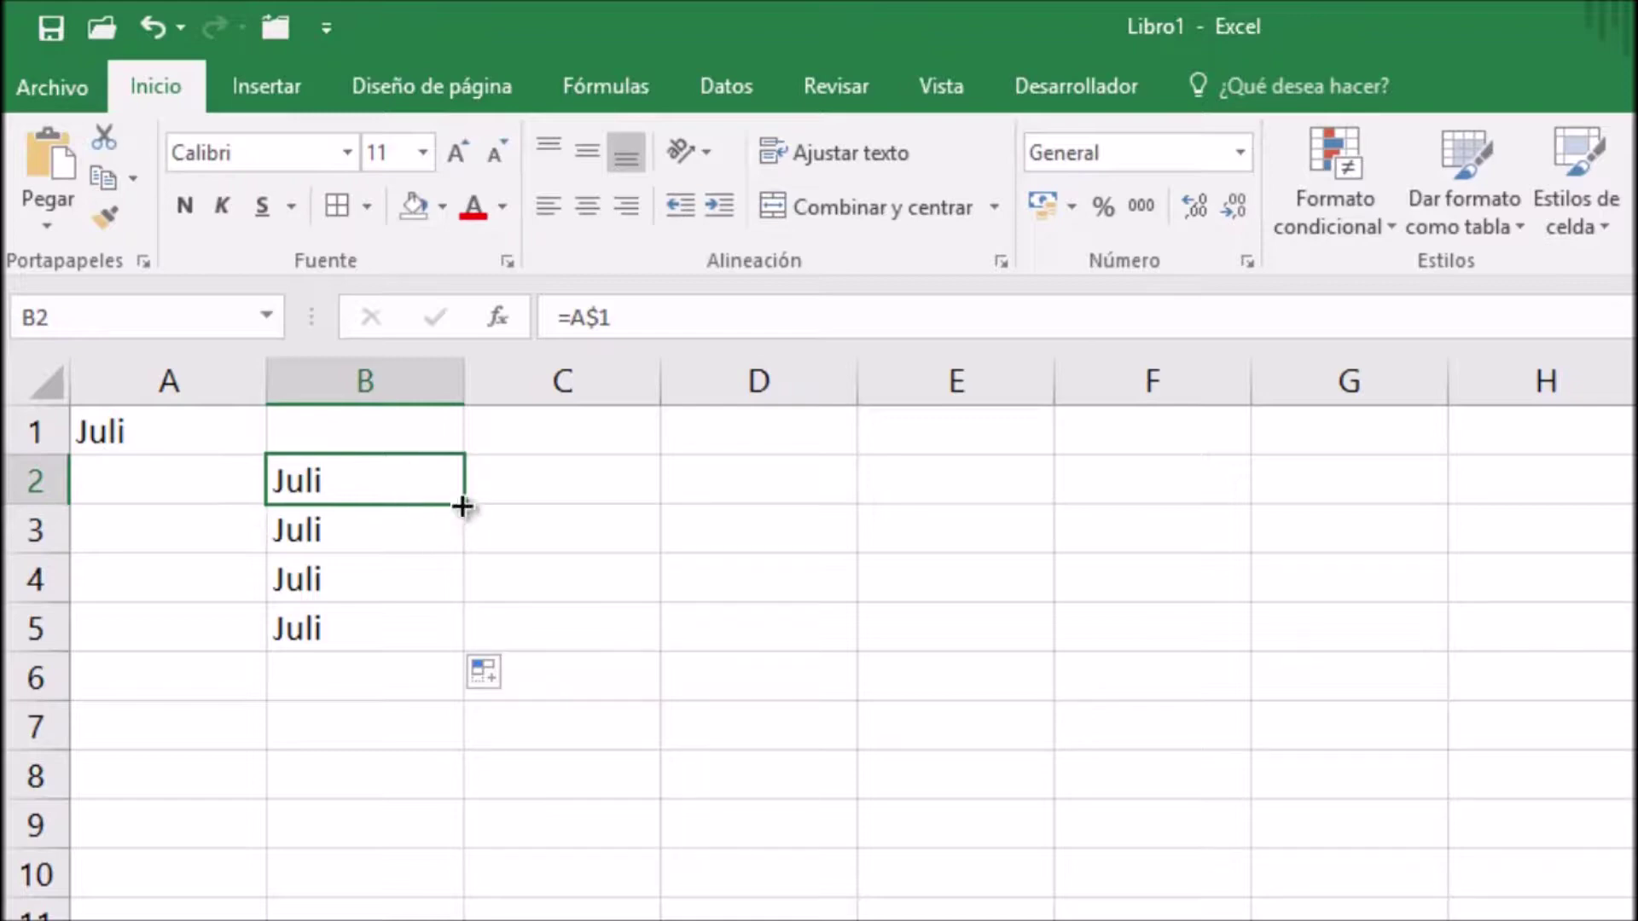
# Step: Fill the =A$1 formula from B2 across to E2 and inspect the reference copied into C2
pyautogui.moveTo(476, 505); pyautogui.dragTo(977, 502)
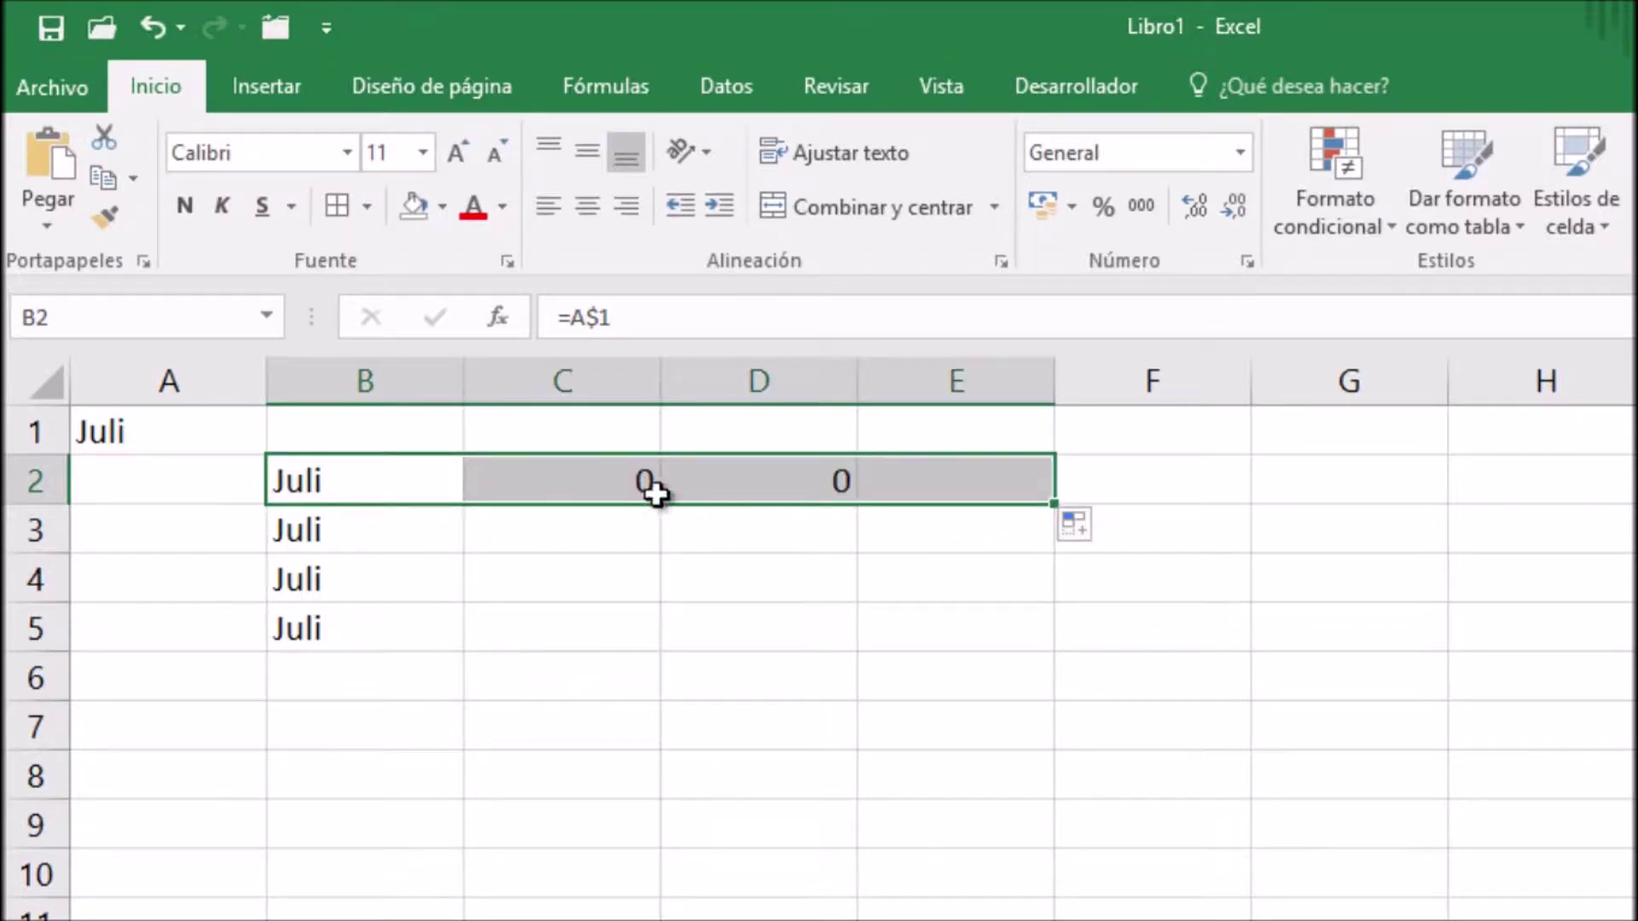
pyautogui.doubleClick(589, 483)
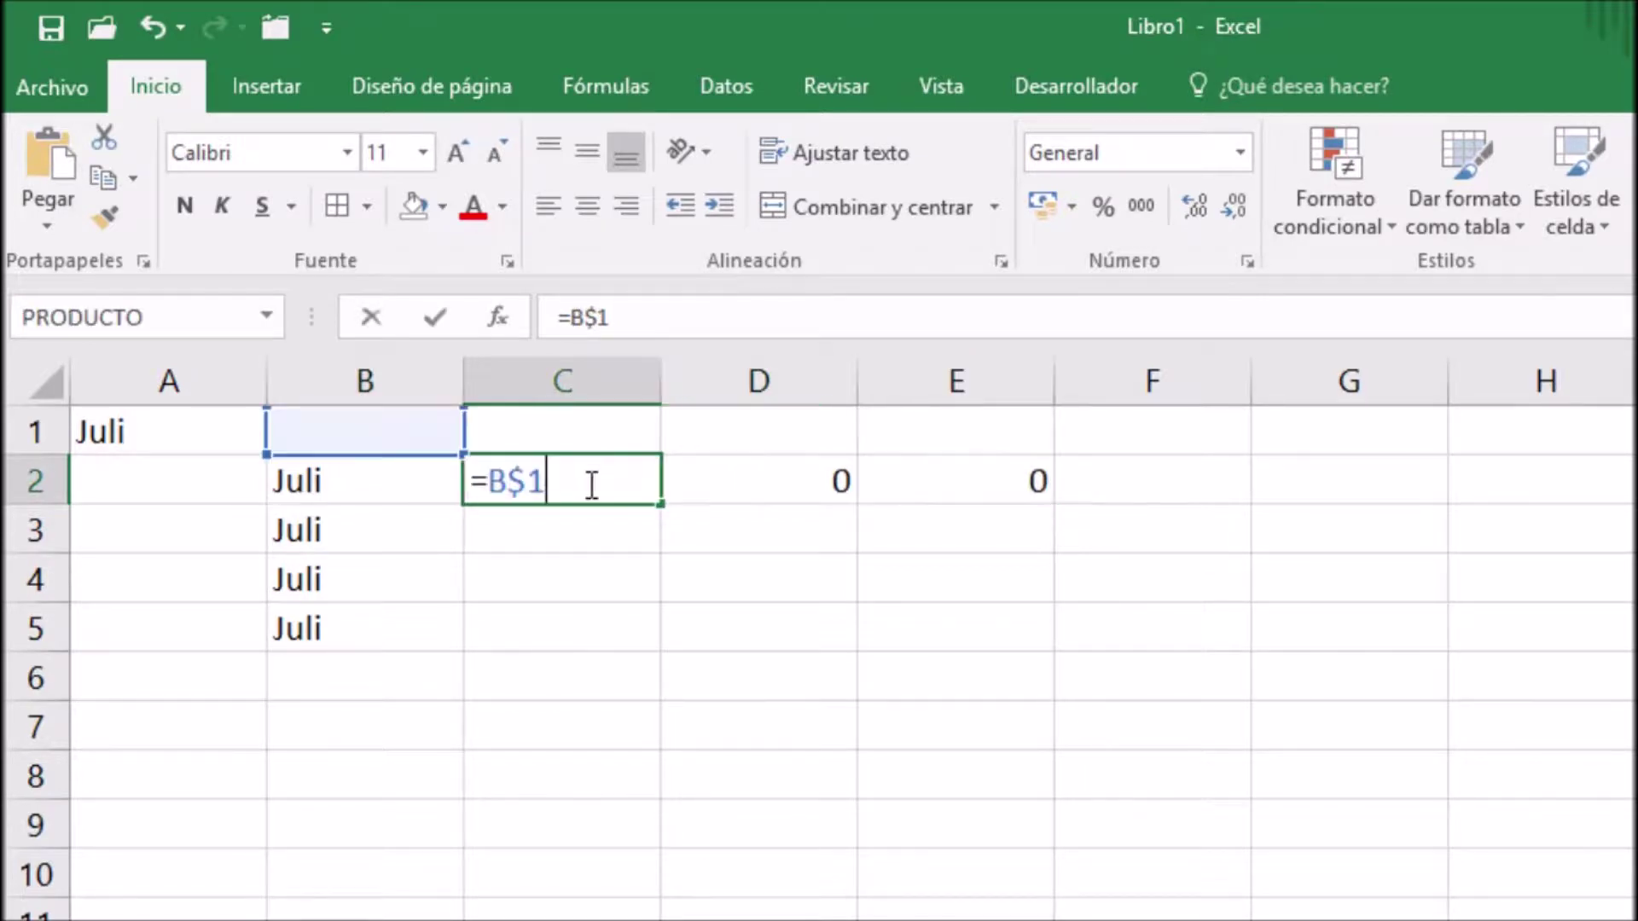
pyautogui.click(490, 486)
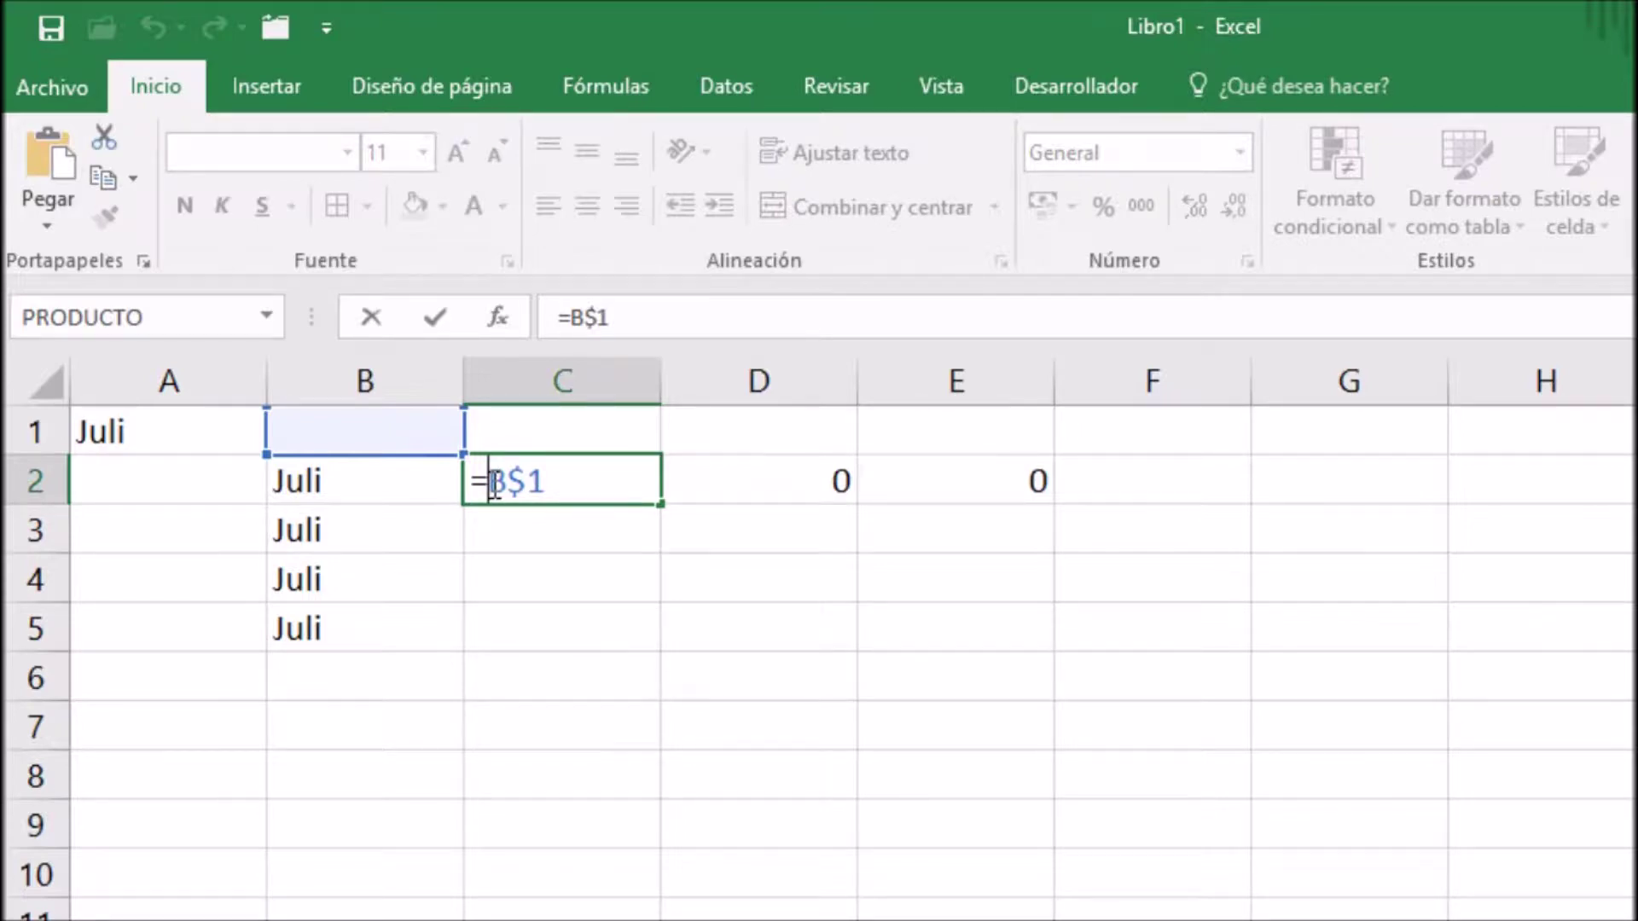
pyautogui.press('Escape')
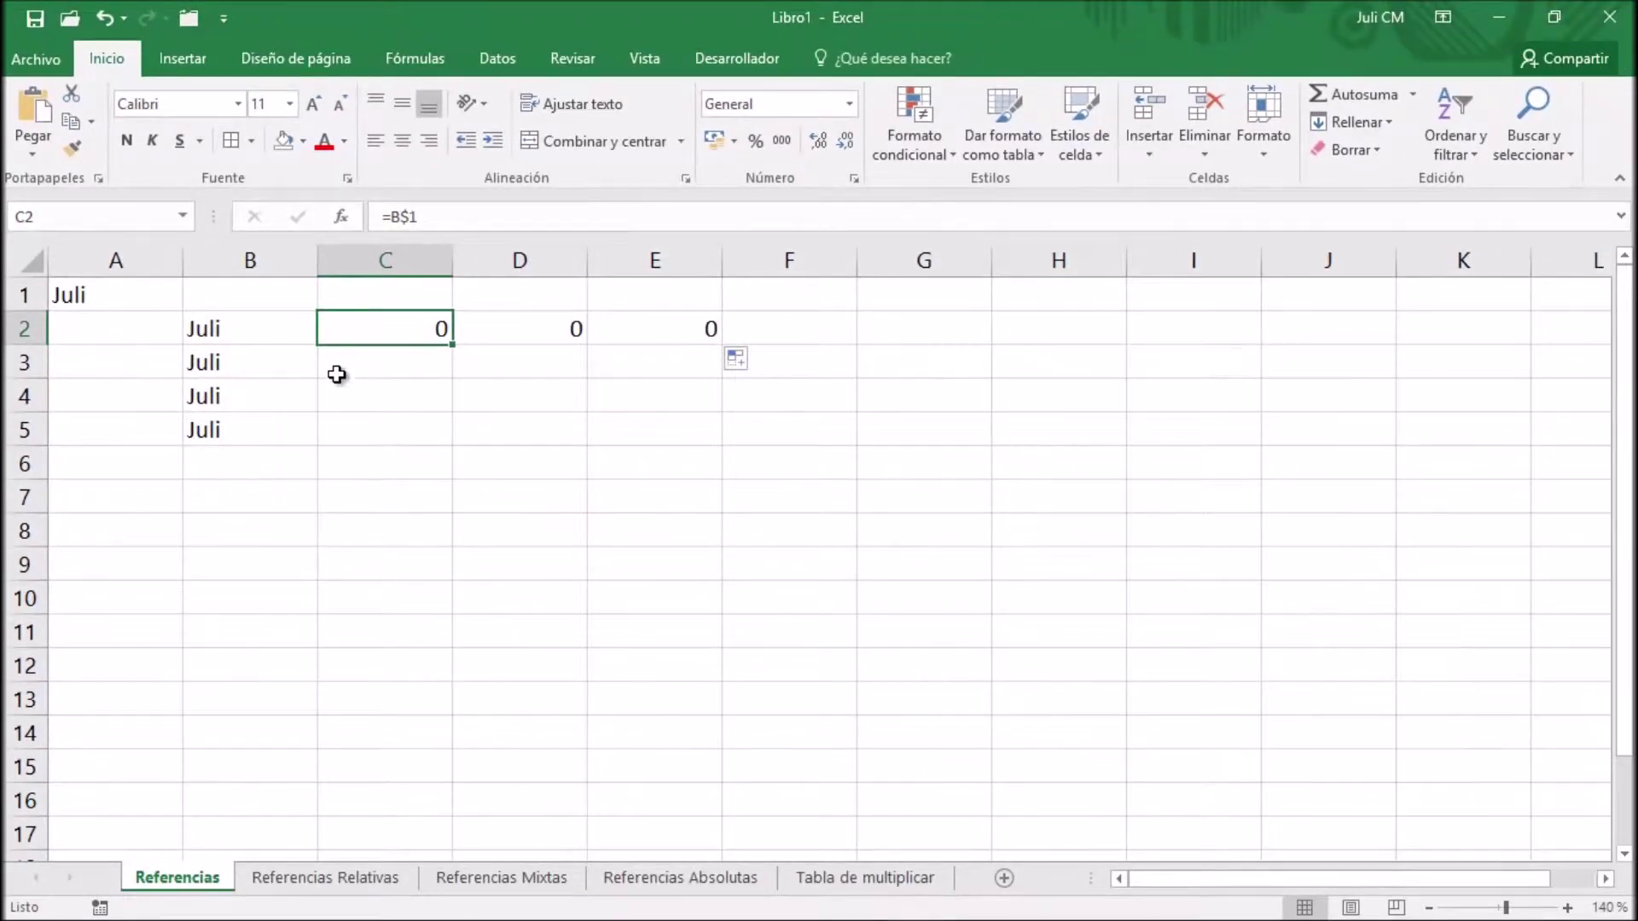
# Step: On the Referencias Mixtas sheet, calculate the first seller's commission in C8 with =B8*B5
pyautogui.click(510, 879)
pyautogui.click(388, 493)
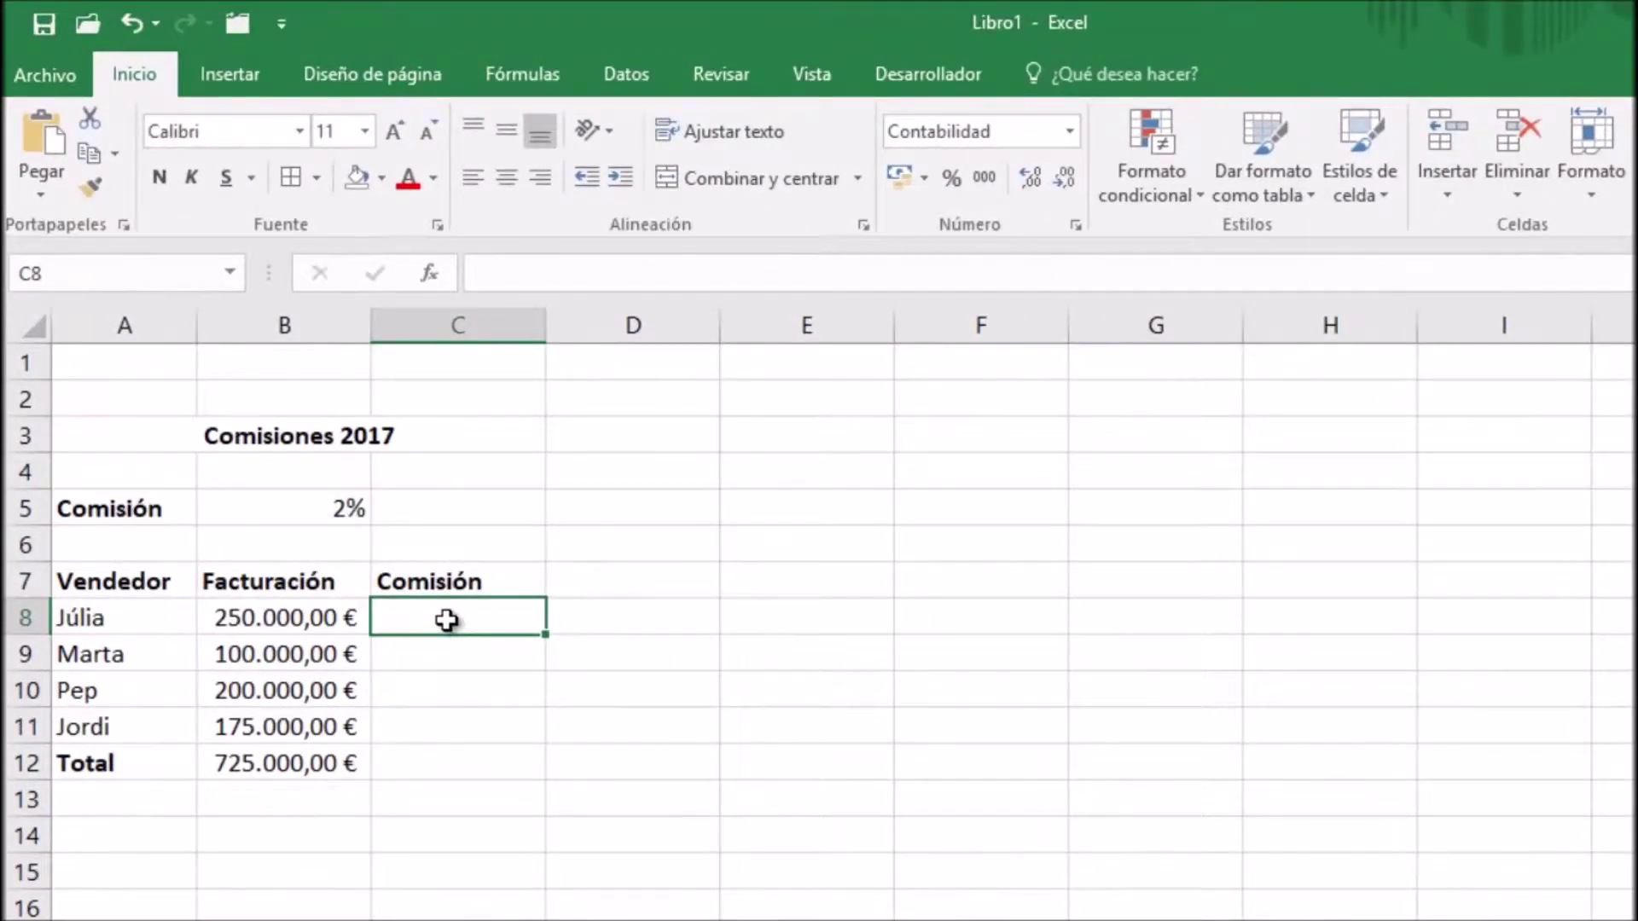
pyautogui.write('=')
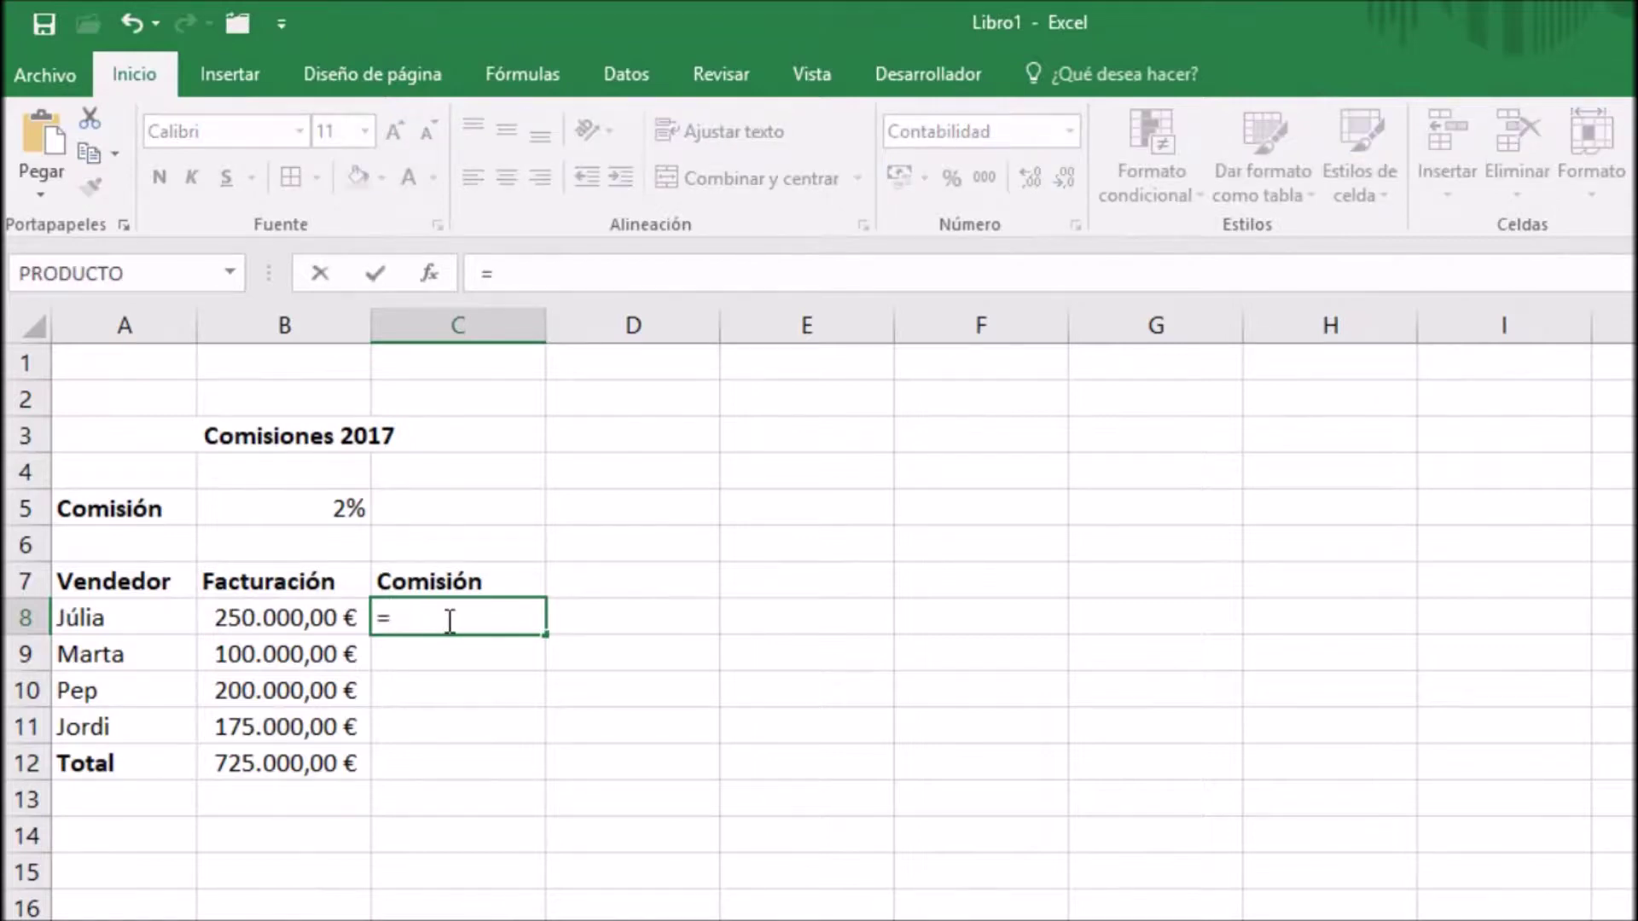
pyautogui.click(314, 619)
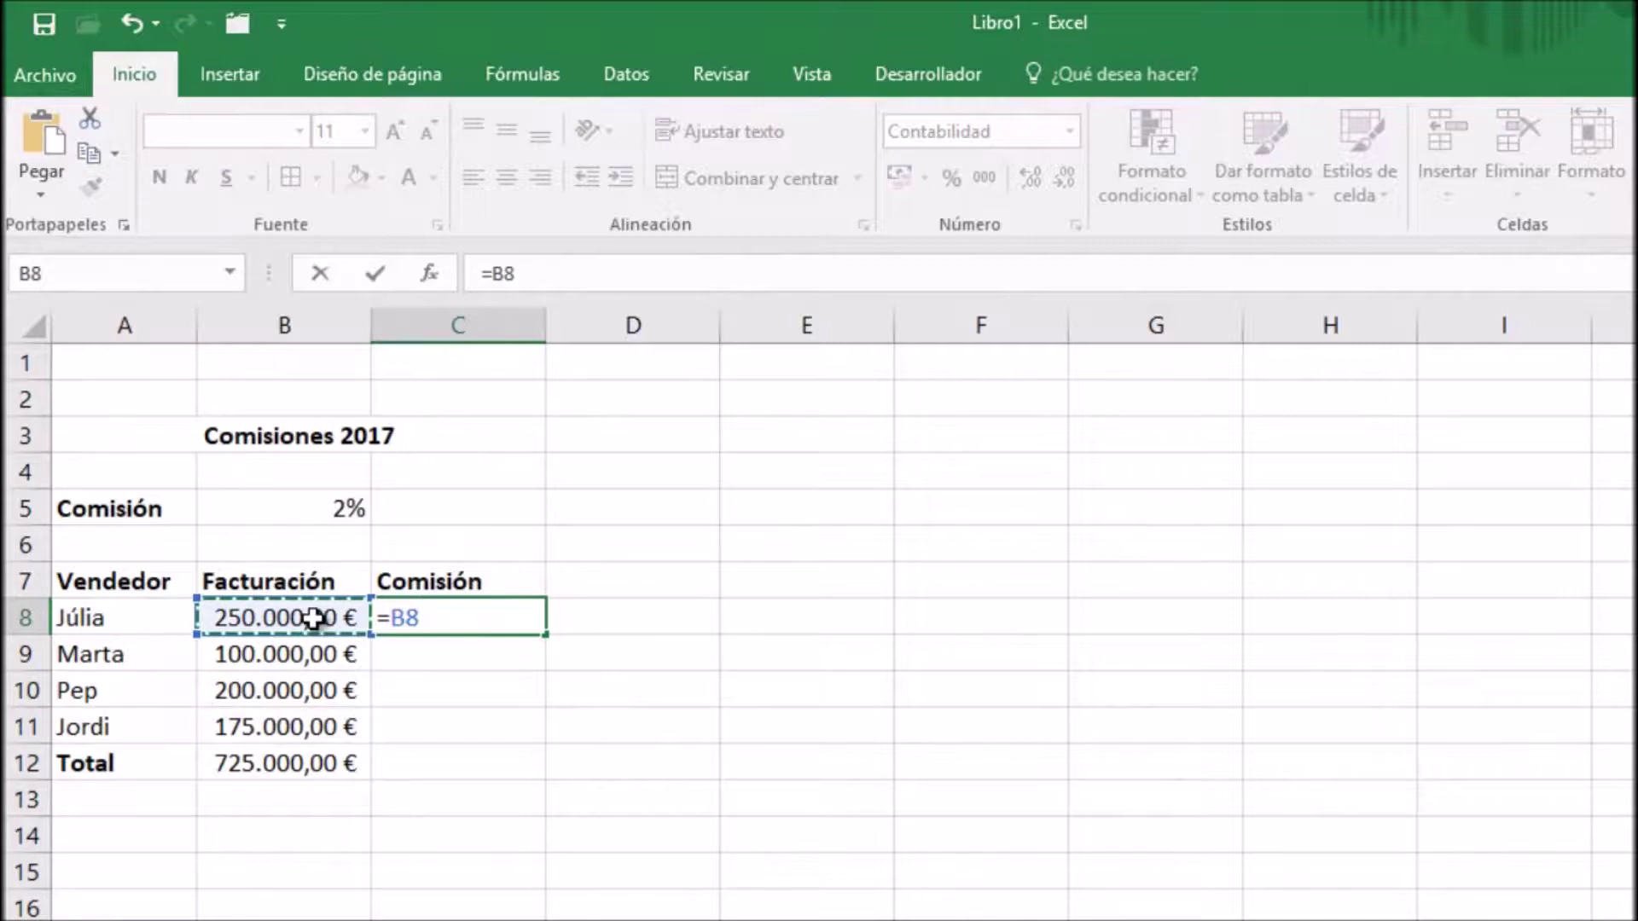
pyautogui.write('*')
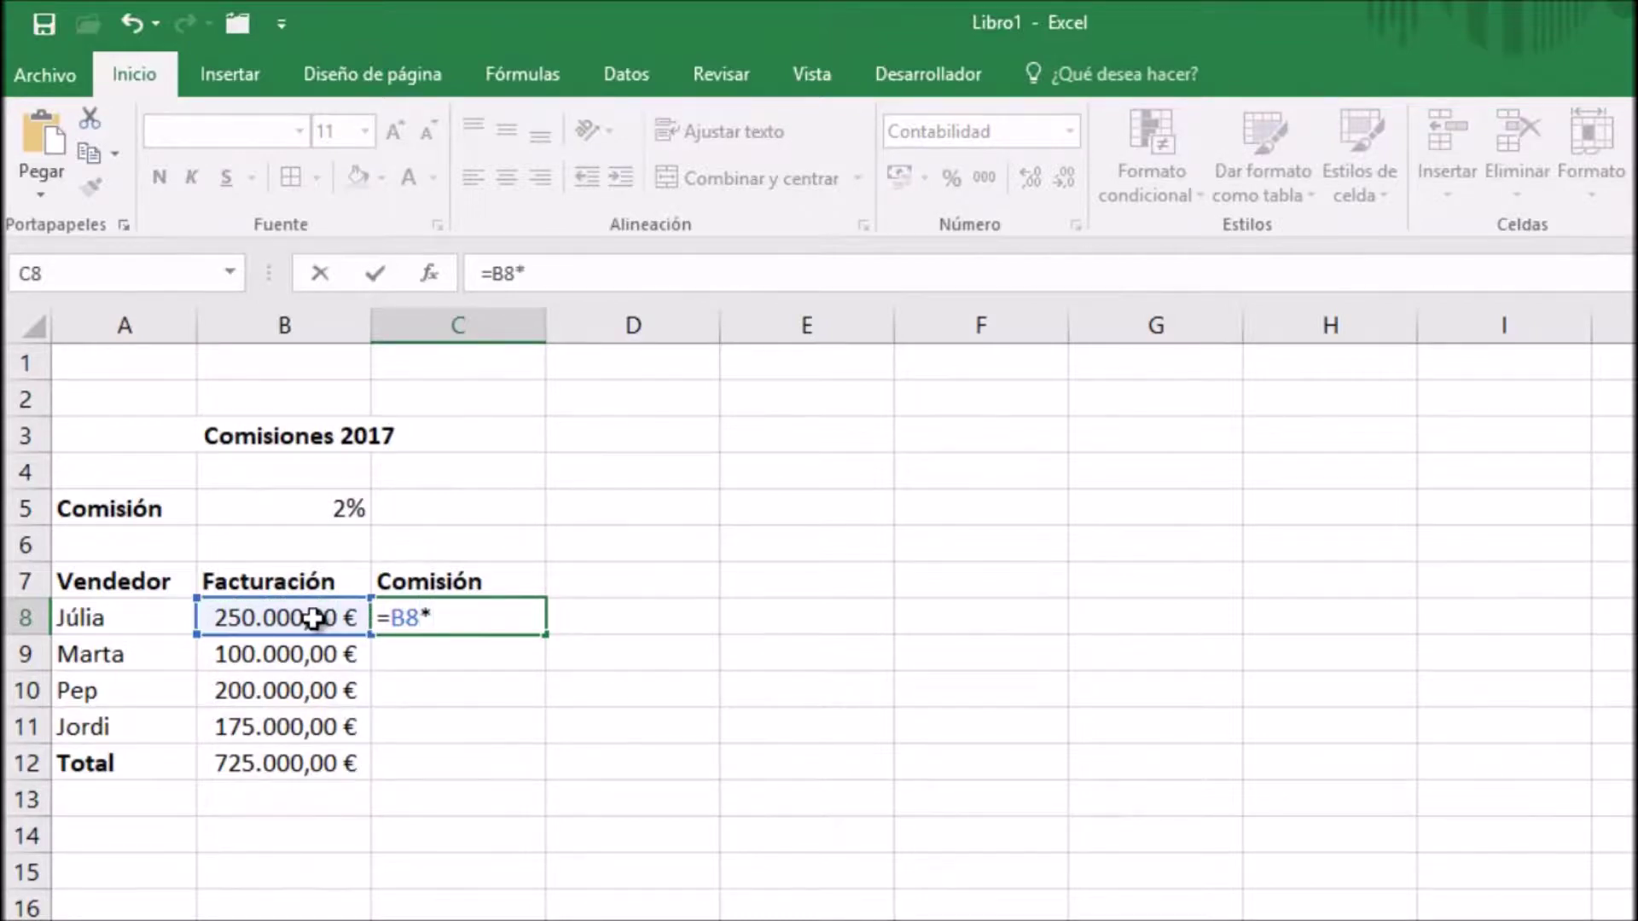
pyautogui.click(310, 508)
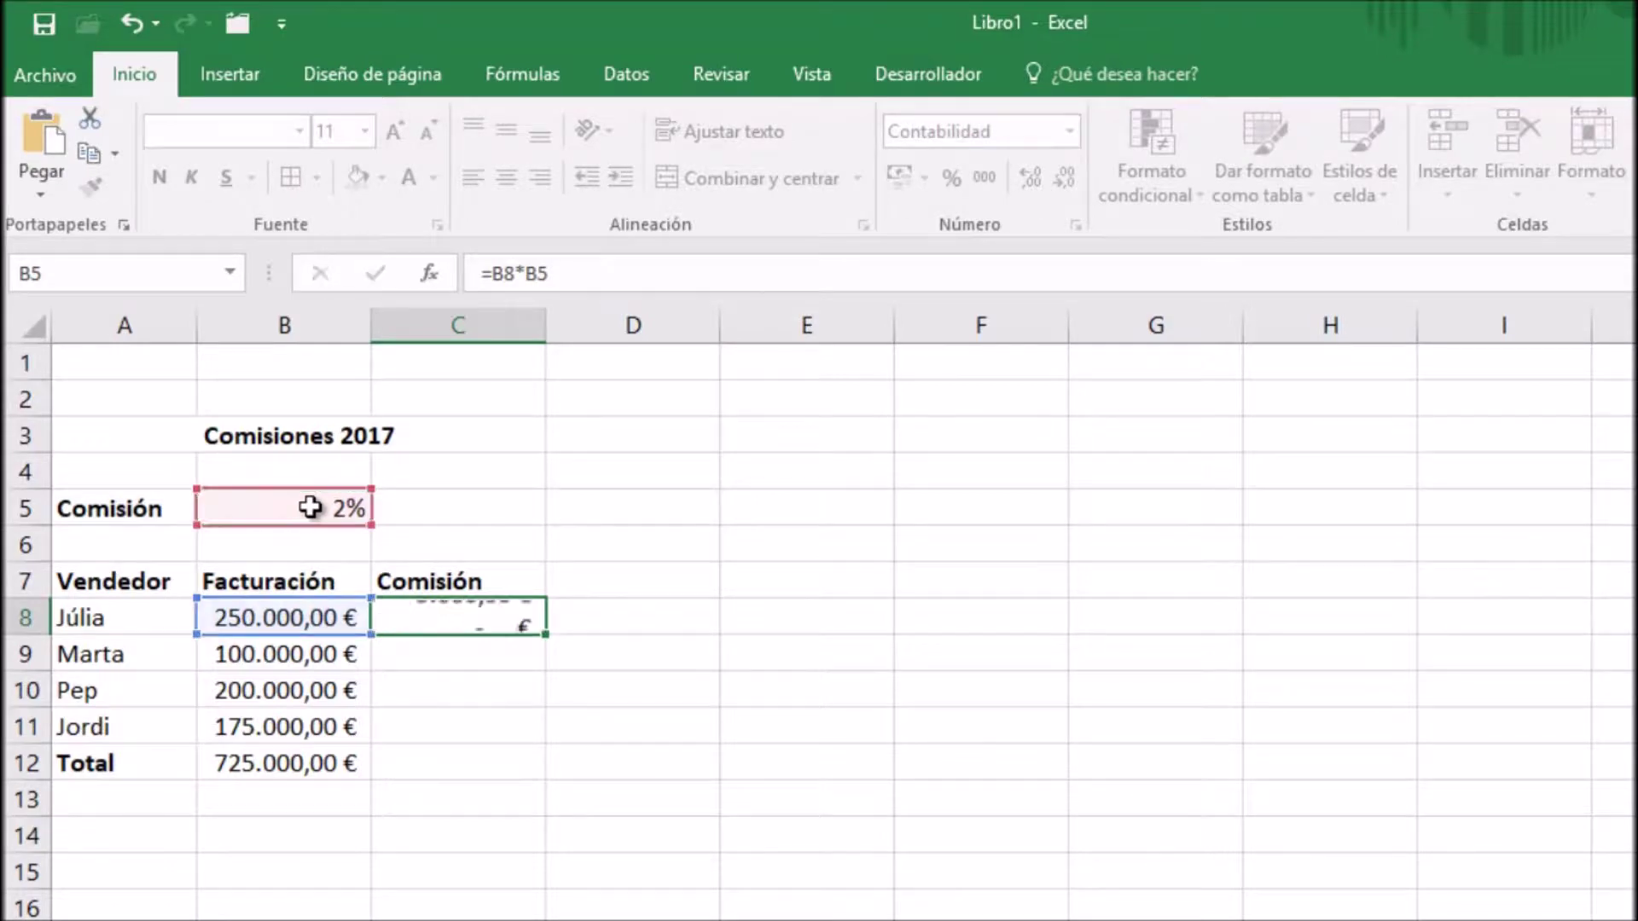
pyautogui.press('Return')
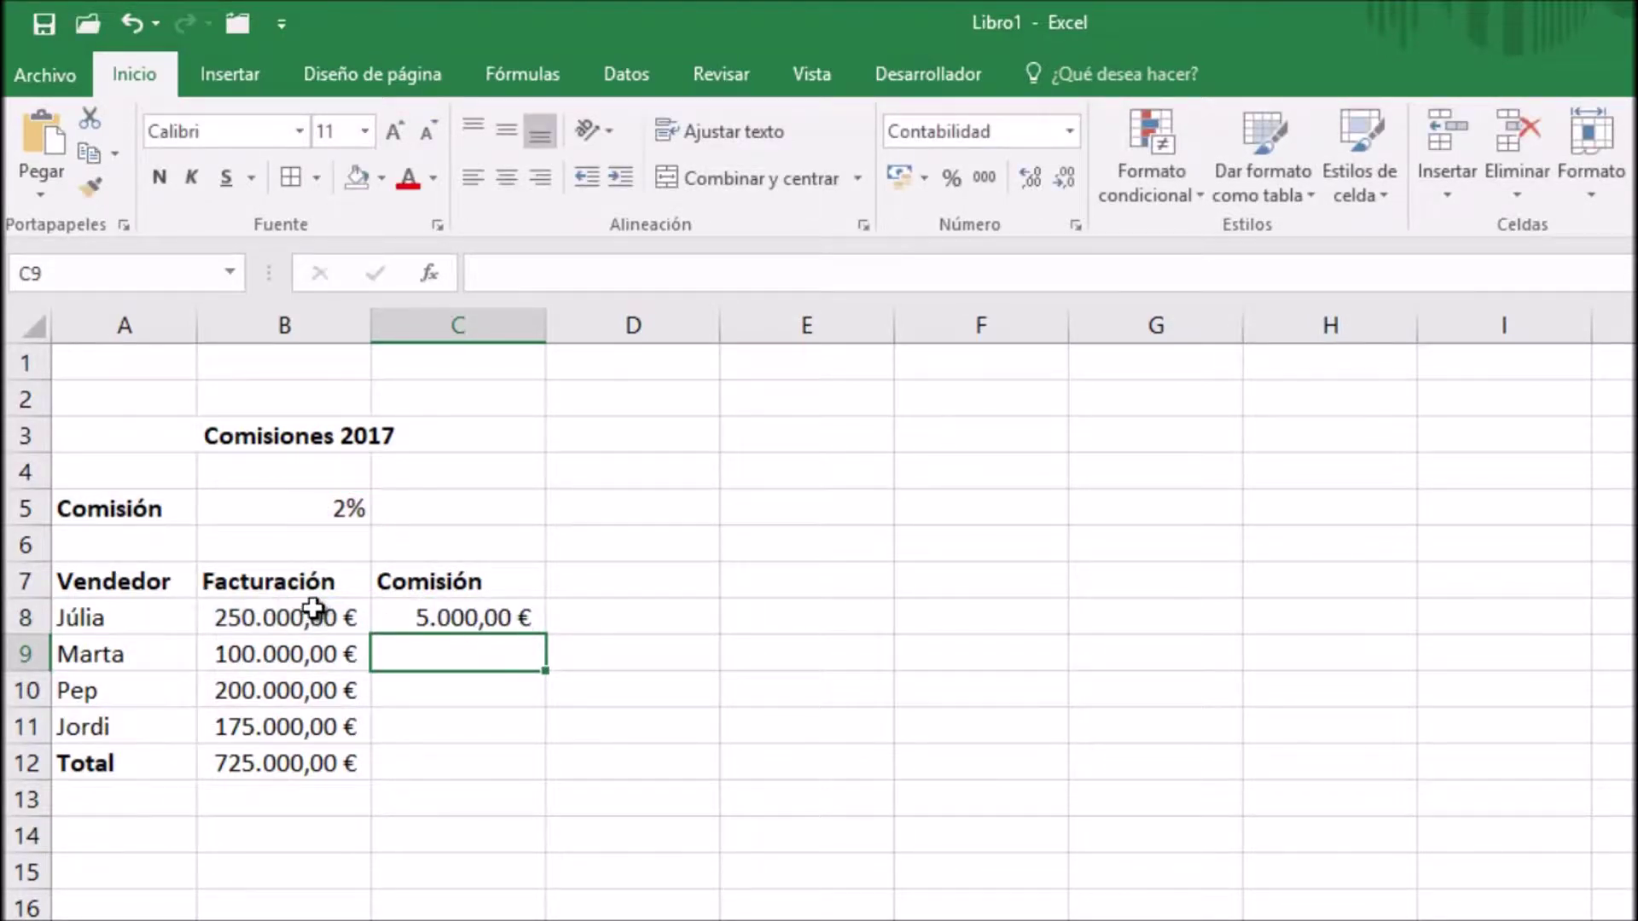
# Step: Review the formula in C8 and the cells needed for the second seller's commission, B9 and B5
pyautogui.click(475, 618)
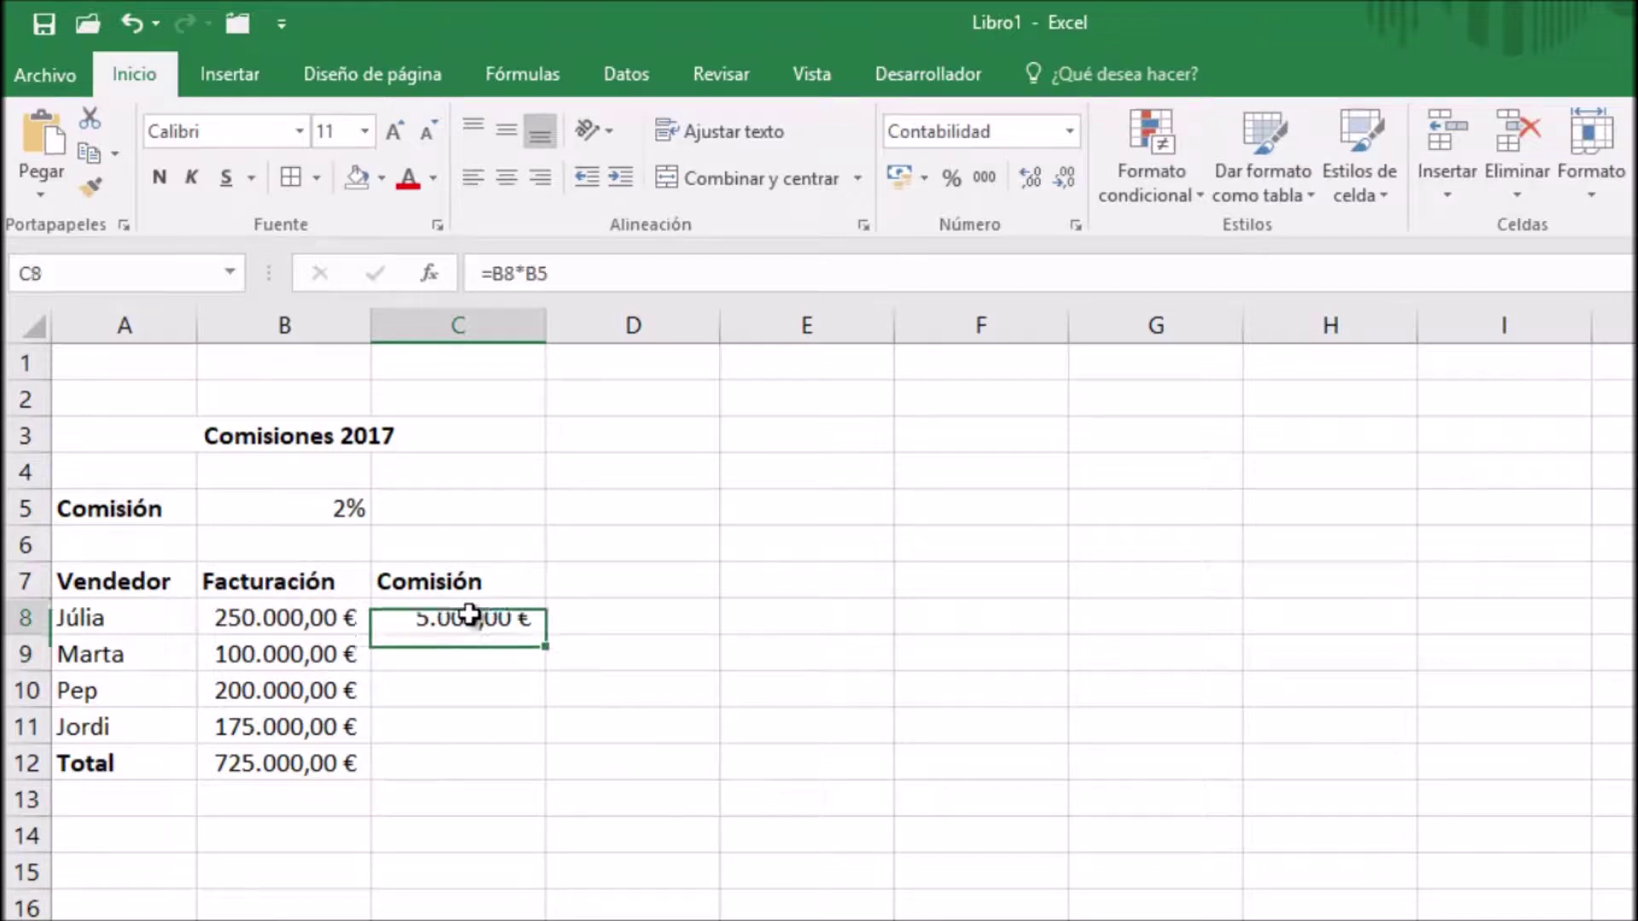
pyautogui.doubleClick(475, 618)
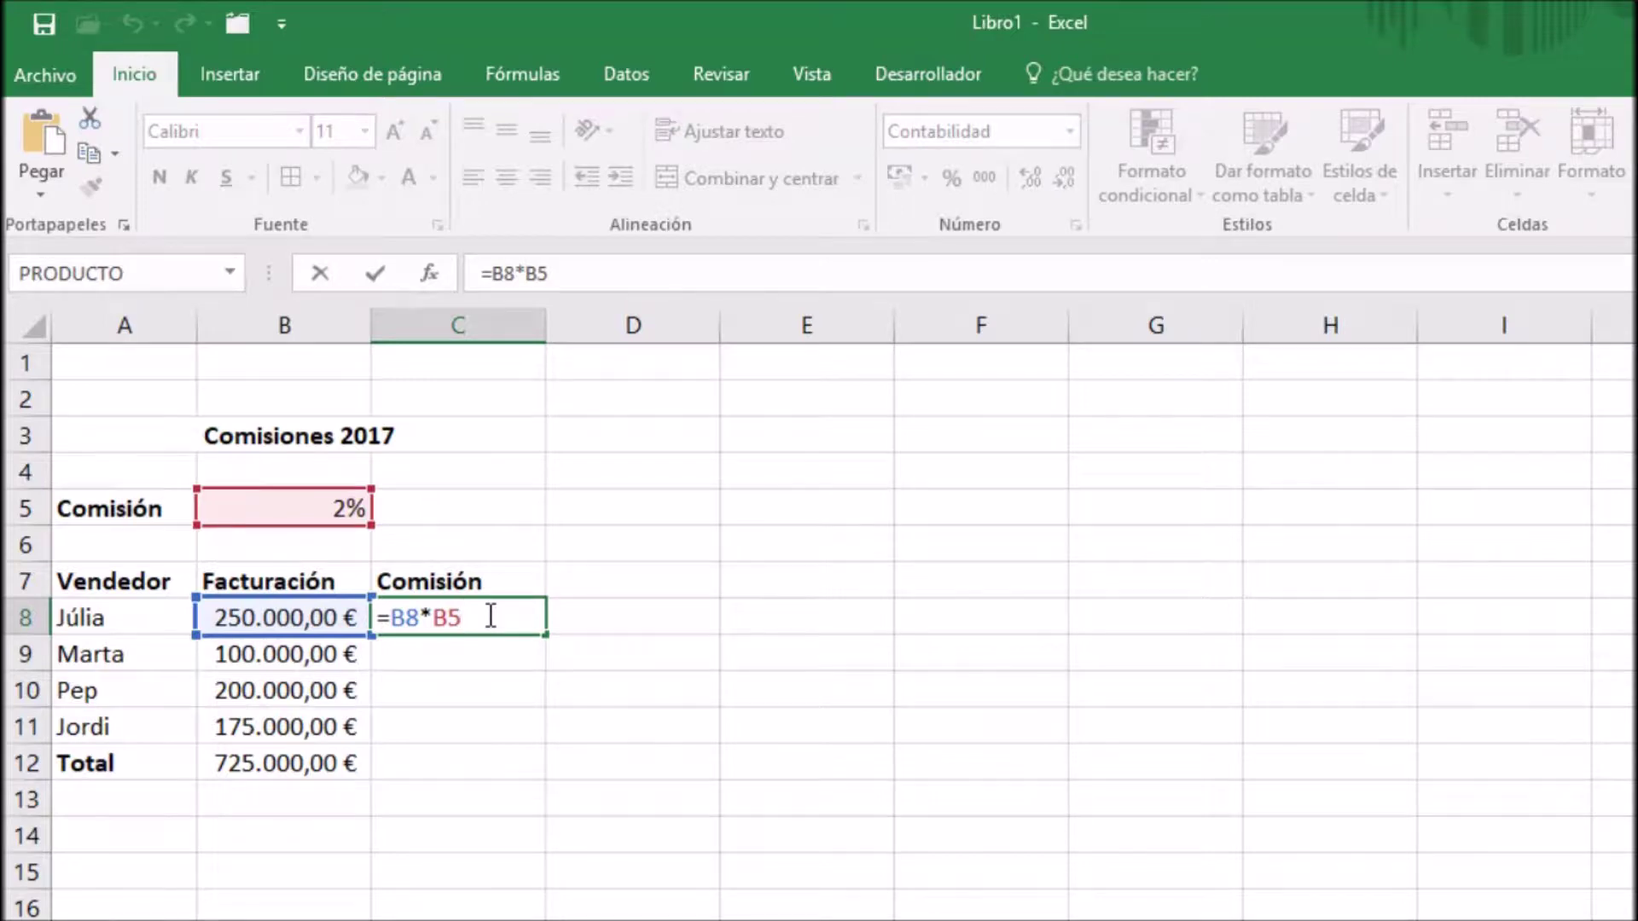
pyautogui.press('Return')
pyautogui.click(487, 614)
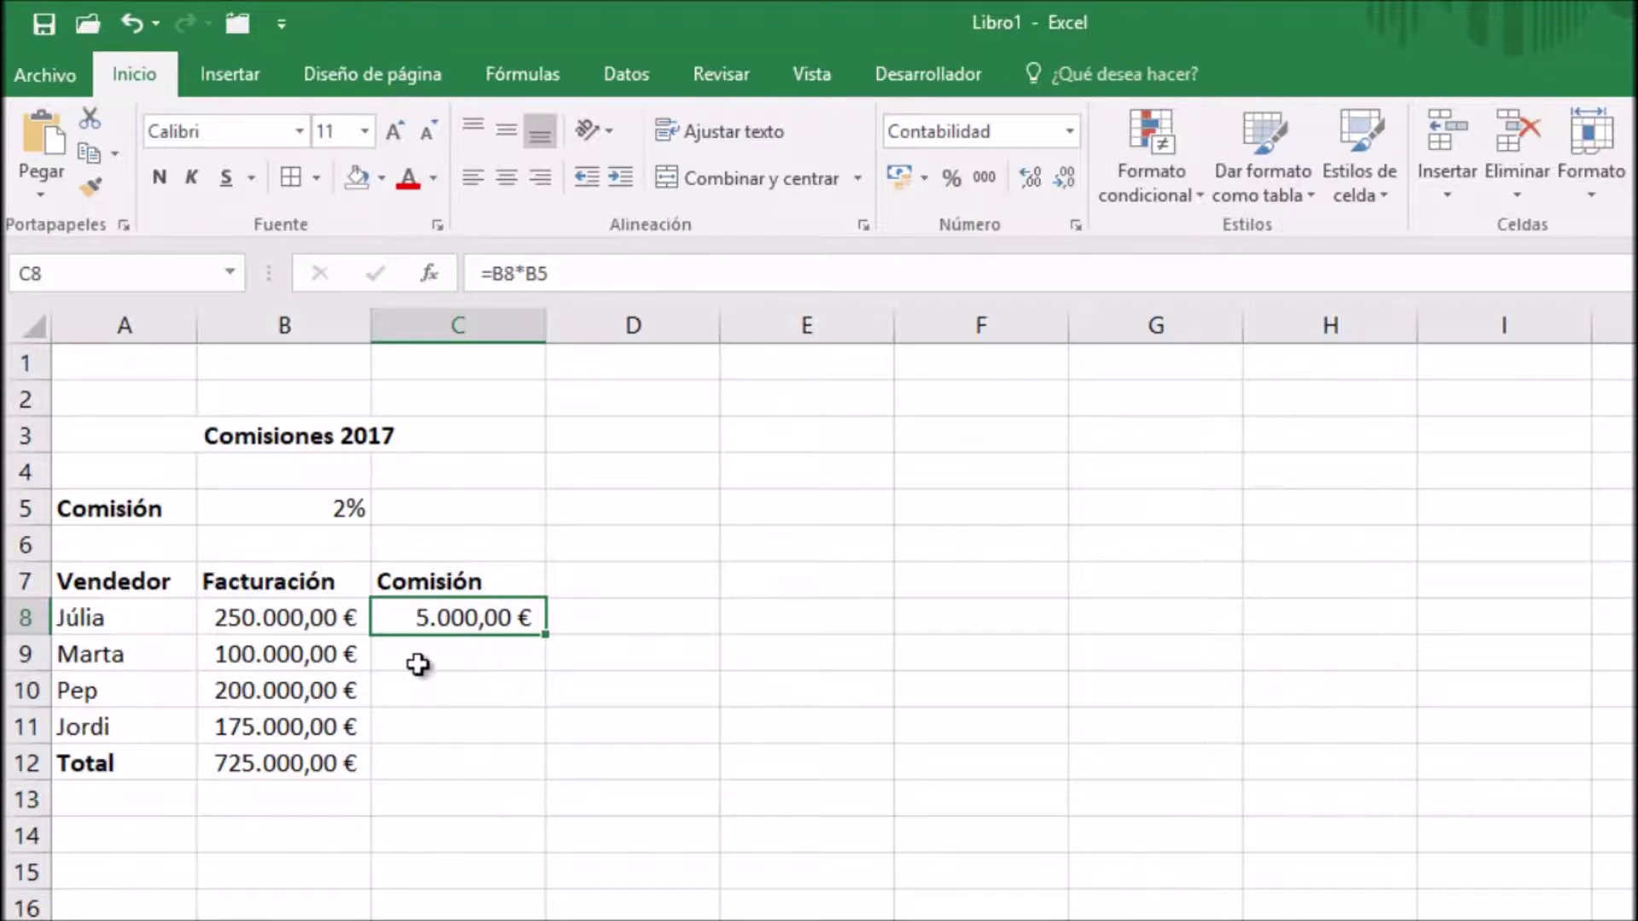
pyautogui.click(475, 655)
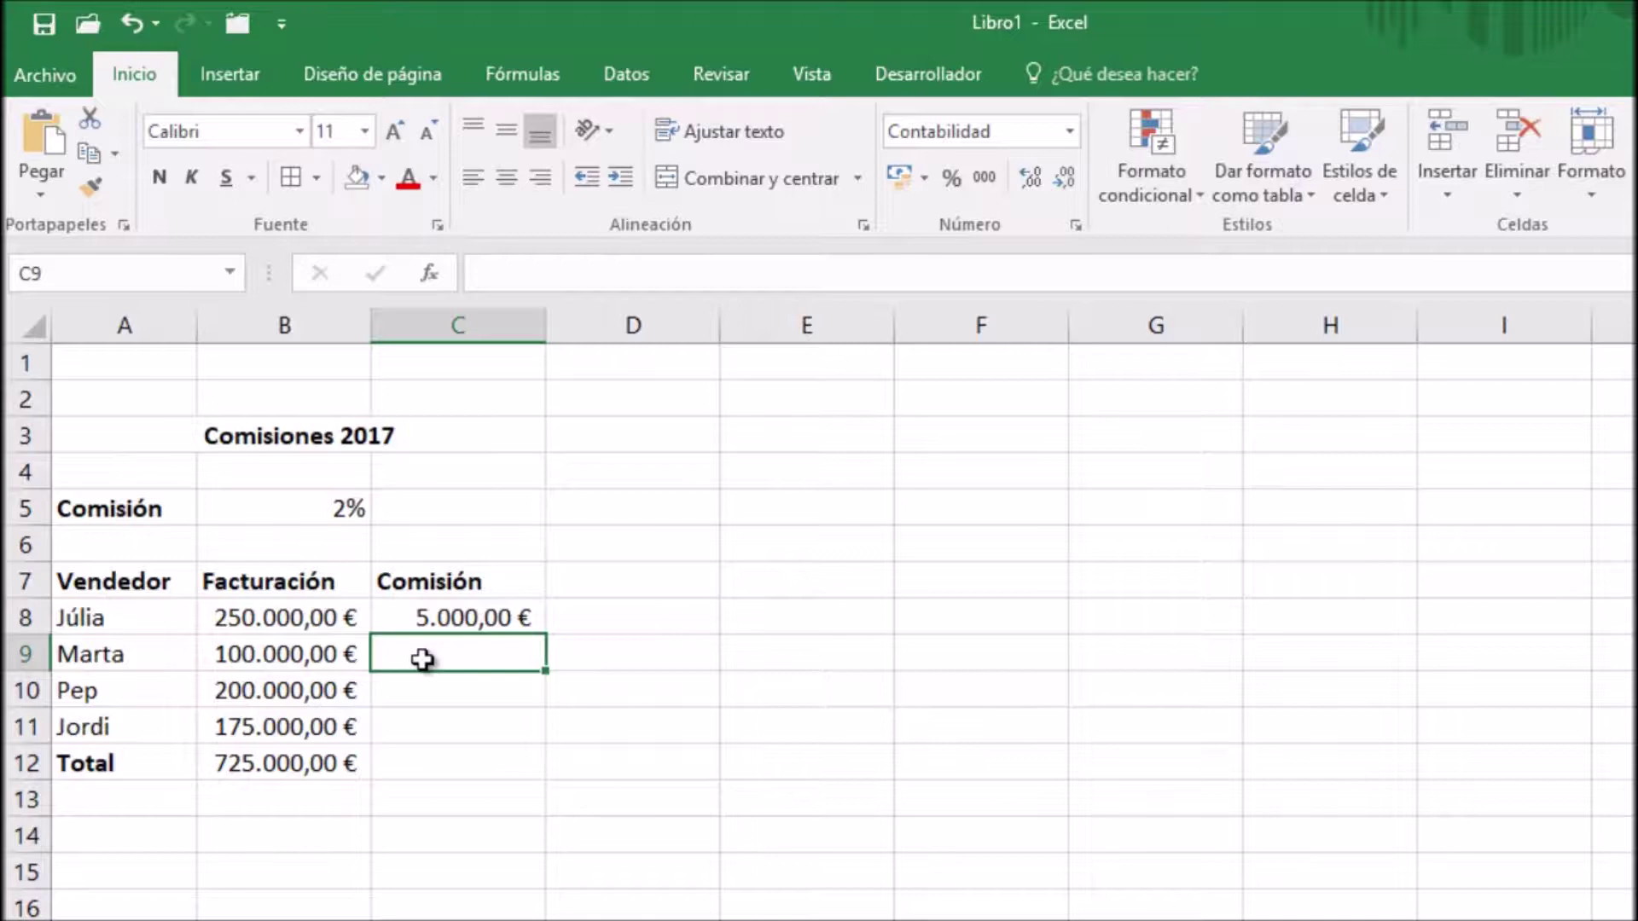
pyautogui.click(315, 653)
pyautogui.click(337, 510)
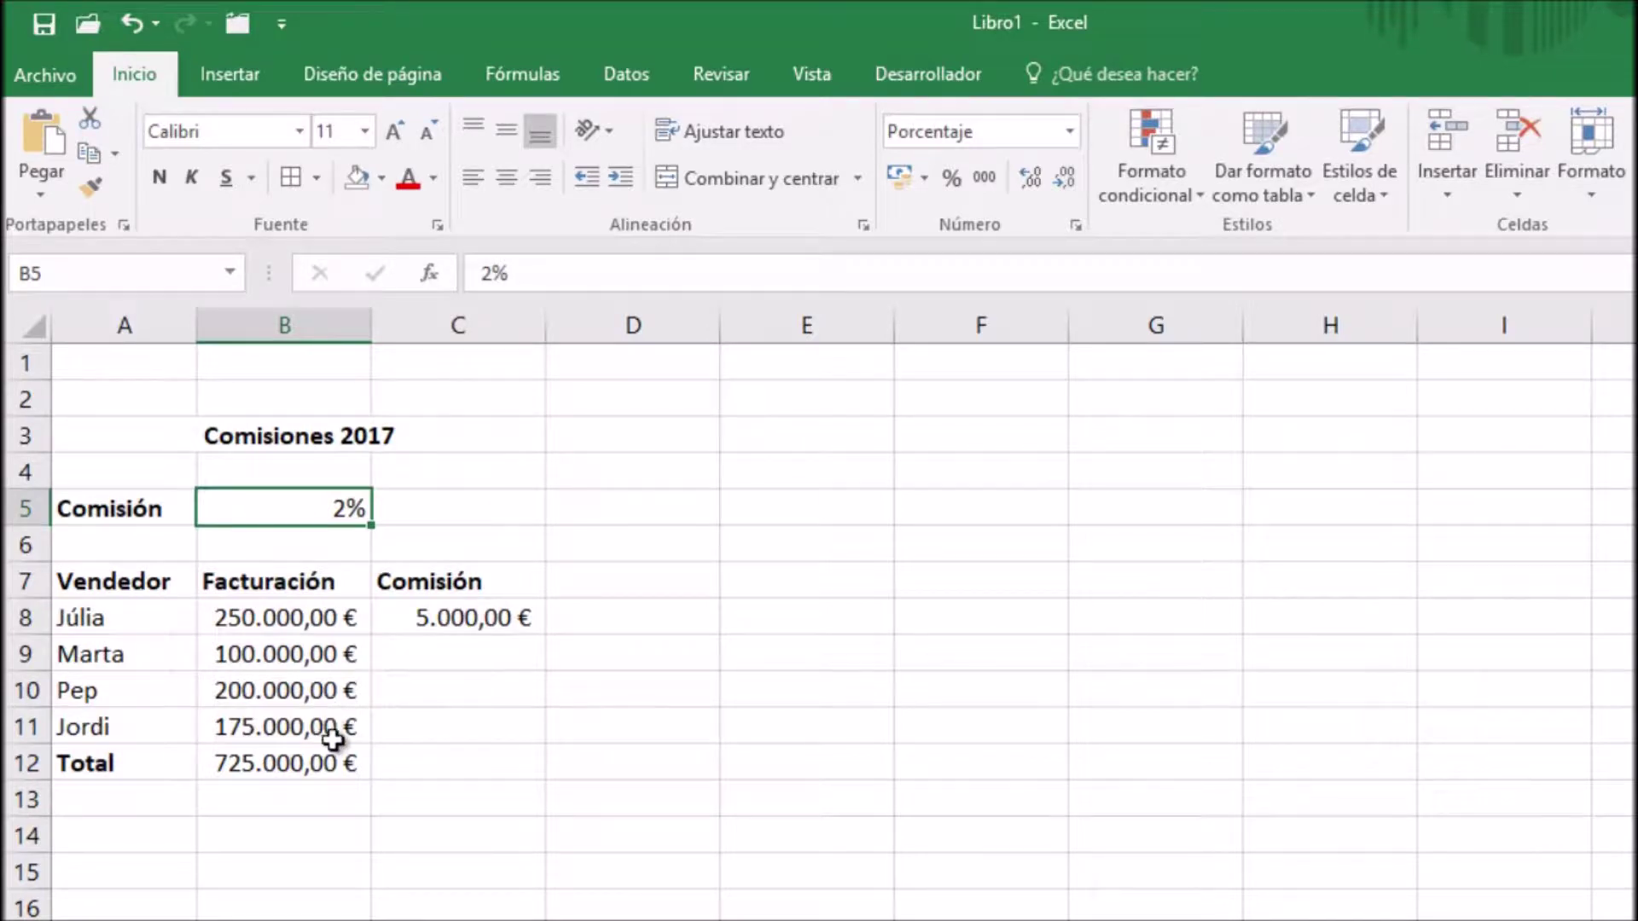
# Step: Fill the commission formula =B8*B5 from C8 down to C11
pyautogui.click(461, 616)
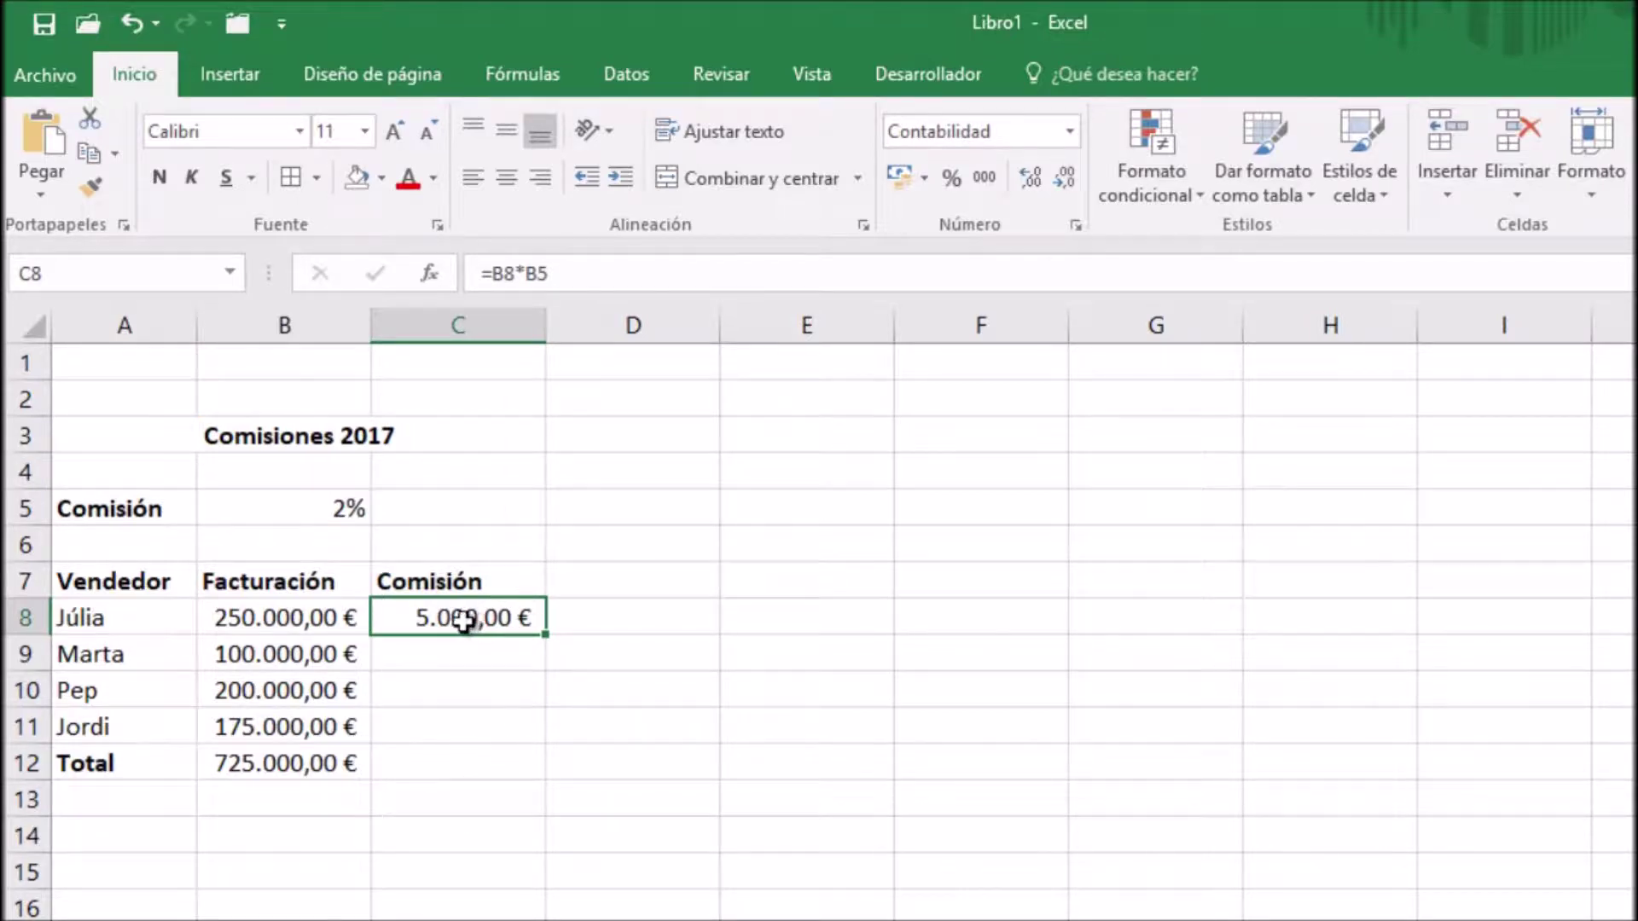
pyautogui.moveTo(546, 636); pyautogui.dragTo(541, 738)
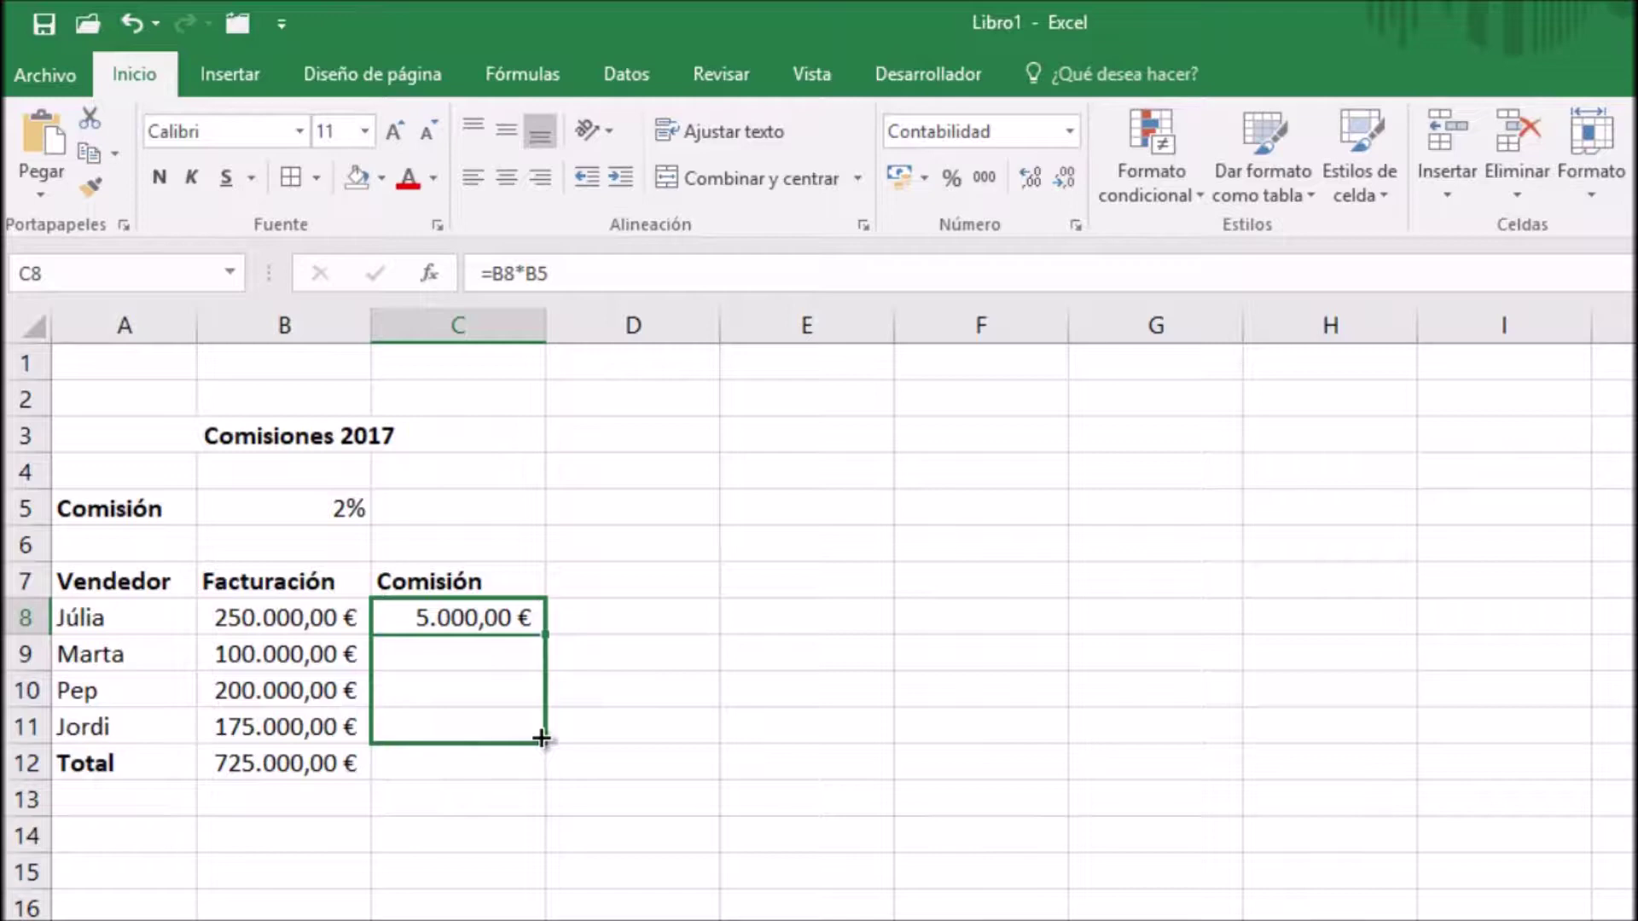
pyautogui.moveTo(541, 739); pyautogui.dragTo(539, 734)
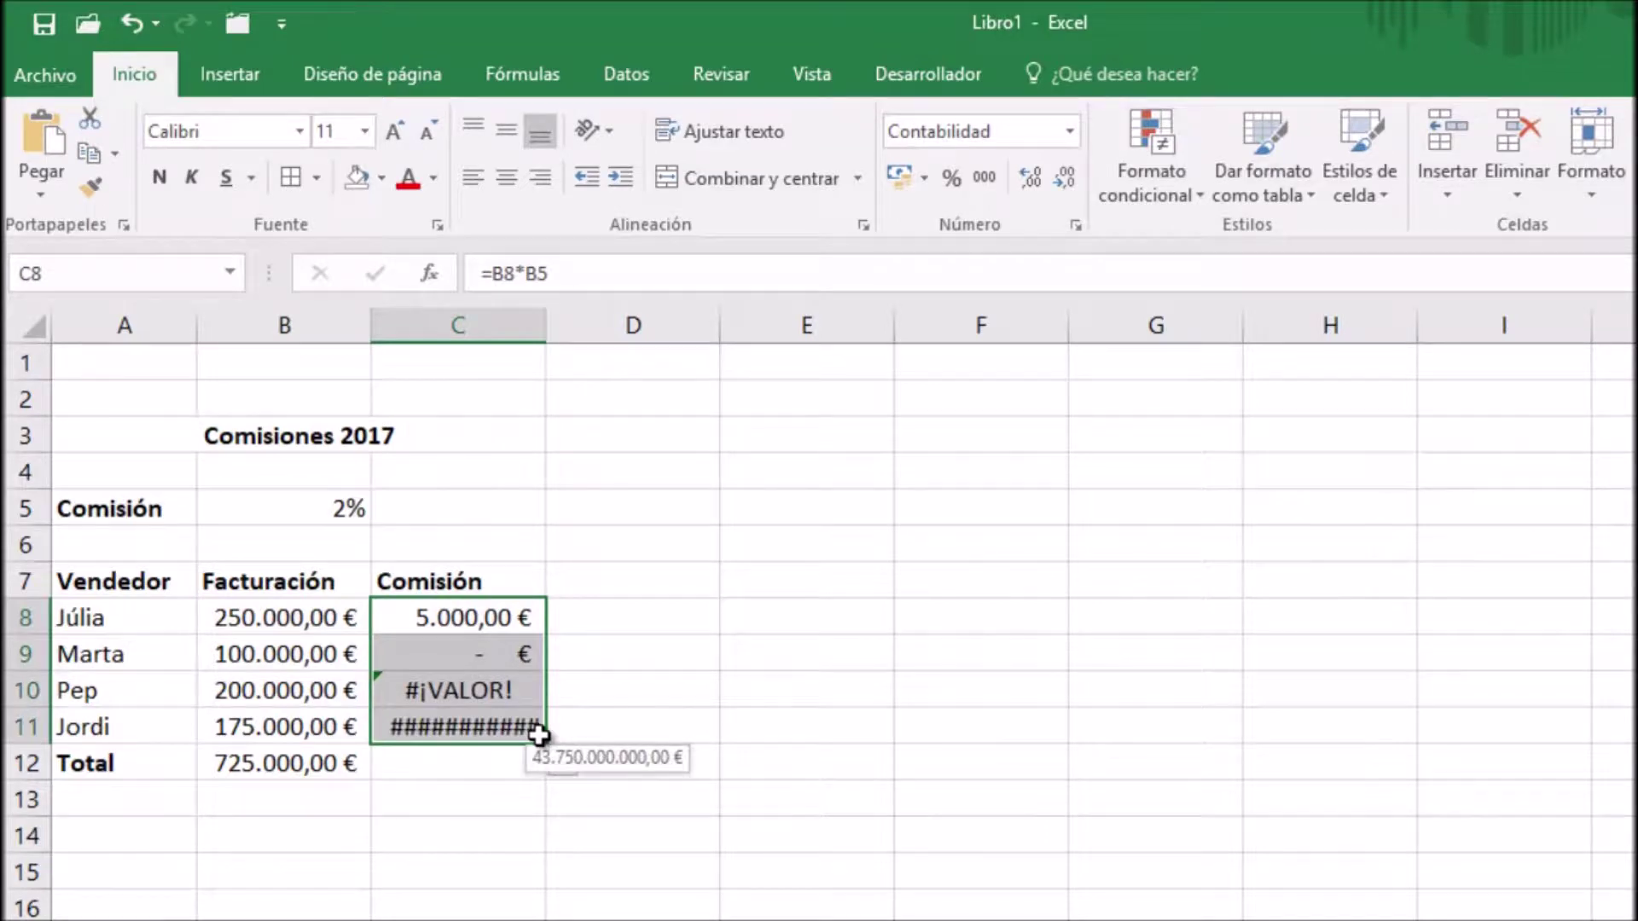
# Step: Inspect the cell references used by each commission formula in C8 through C11
pyautogui.doubleClick(505, 614)
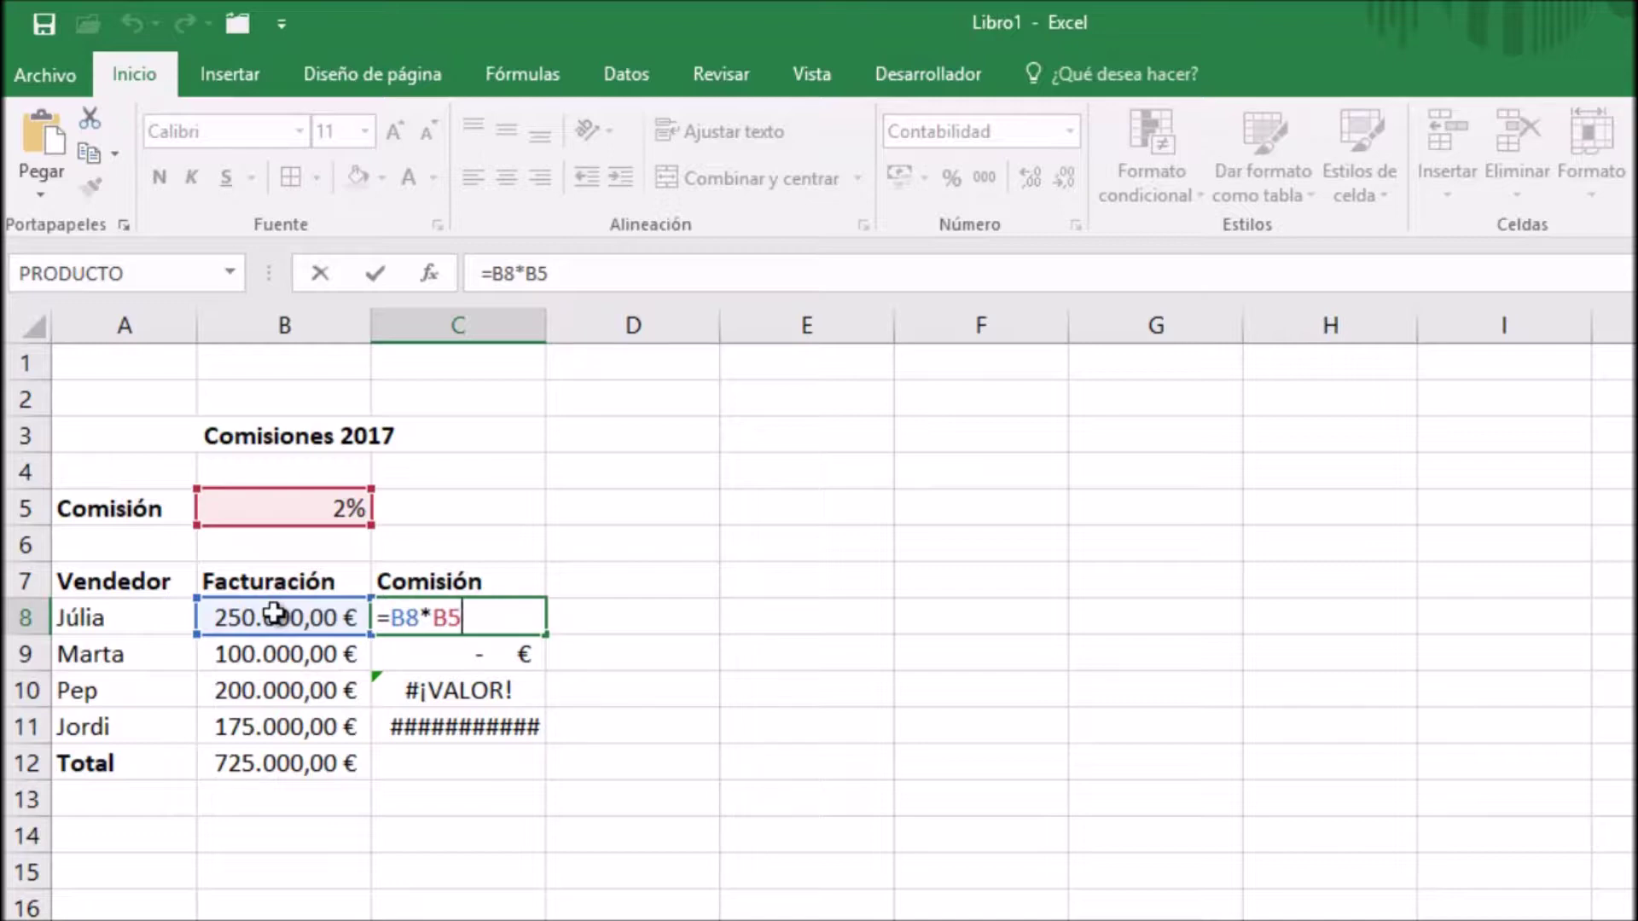
pyautogui.hotkey('ctrl', 'Return')
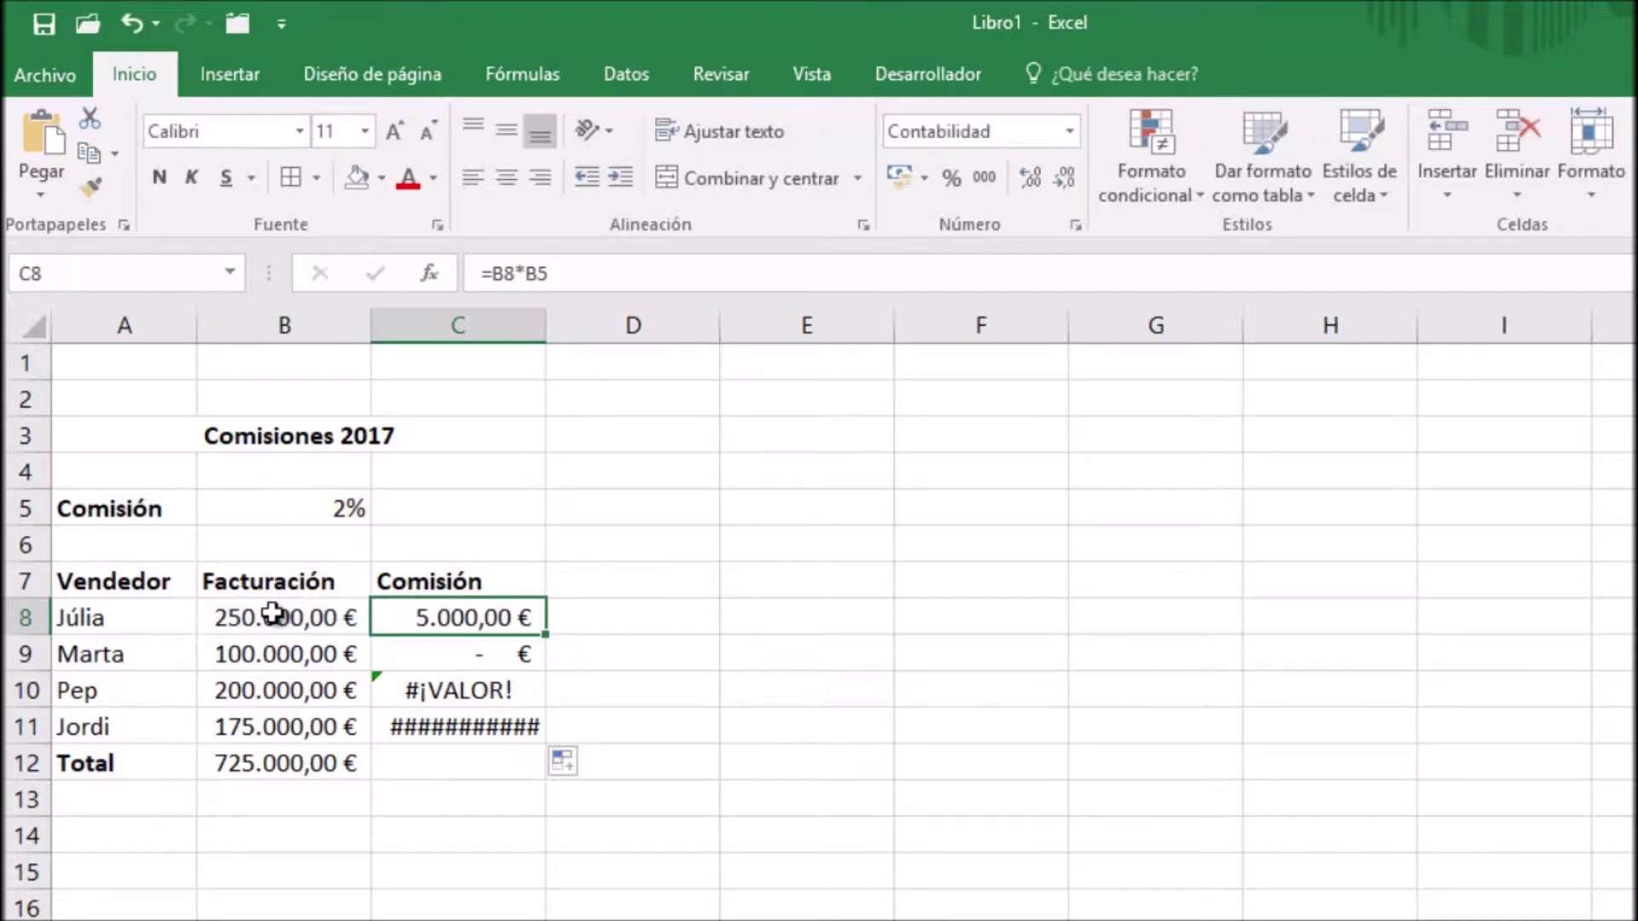
pyautogui.doubleClick(499, 655)
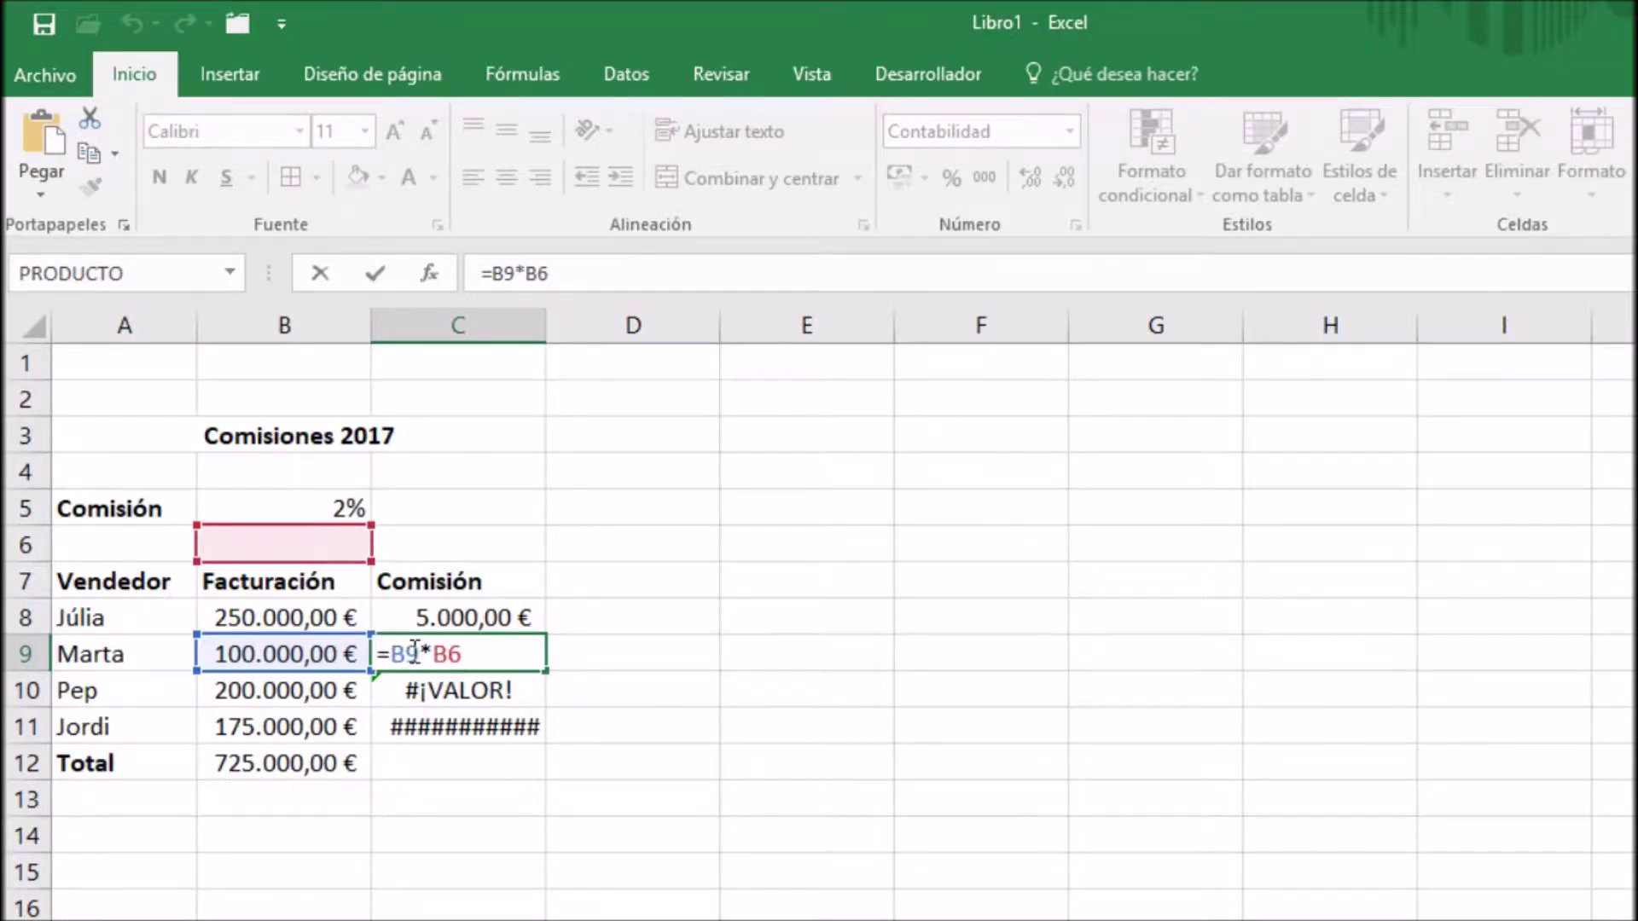
pyautogui.press('Escape')
pyautogui.doubleClick(490, 695)
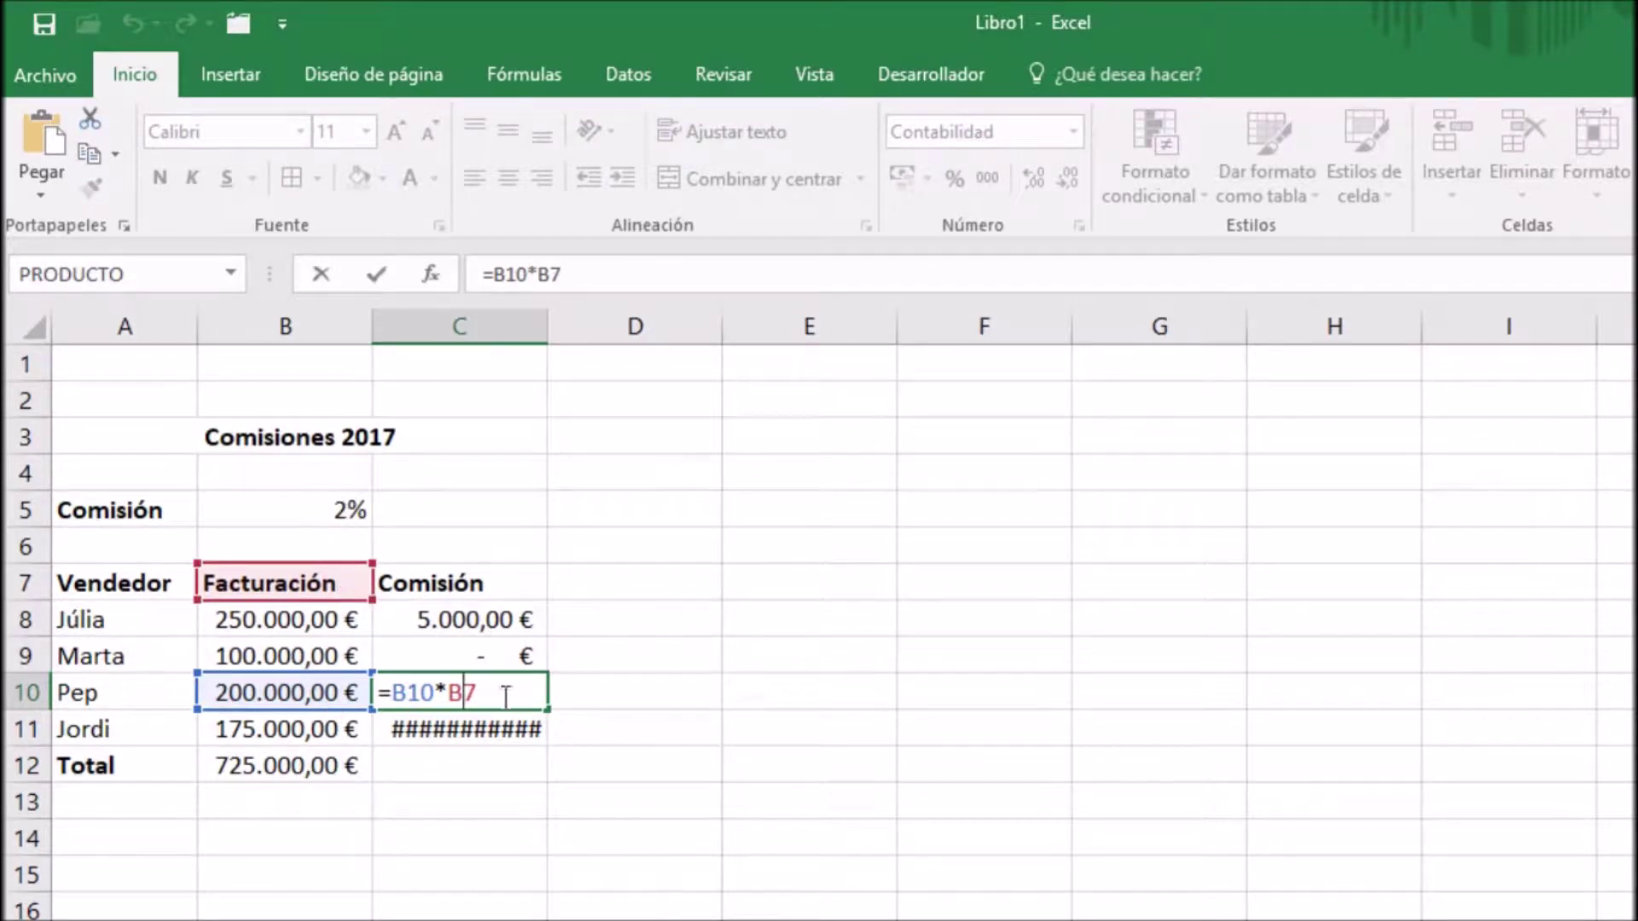
pyautogui.press('Escape')
pyautogui.doubleClick(533, 729)
pyautogui.hotkey('ctrl', 'Return')
# Step: Clear the commissions in C8:C11 and enter =B8*B$5 in C8 to fix the commission rate's row
pyautogui.moveTo(478, 619); pyautogui.dragTo(467, 721)
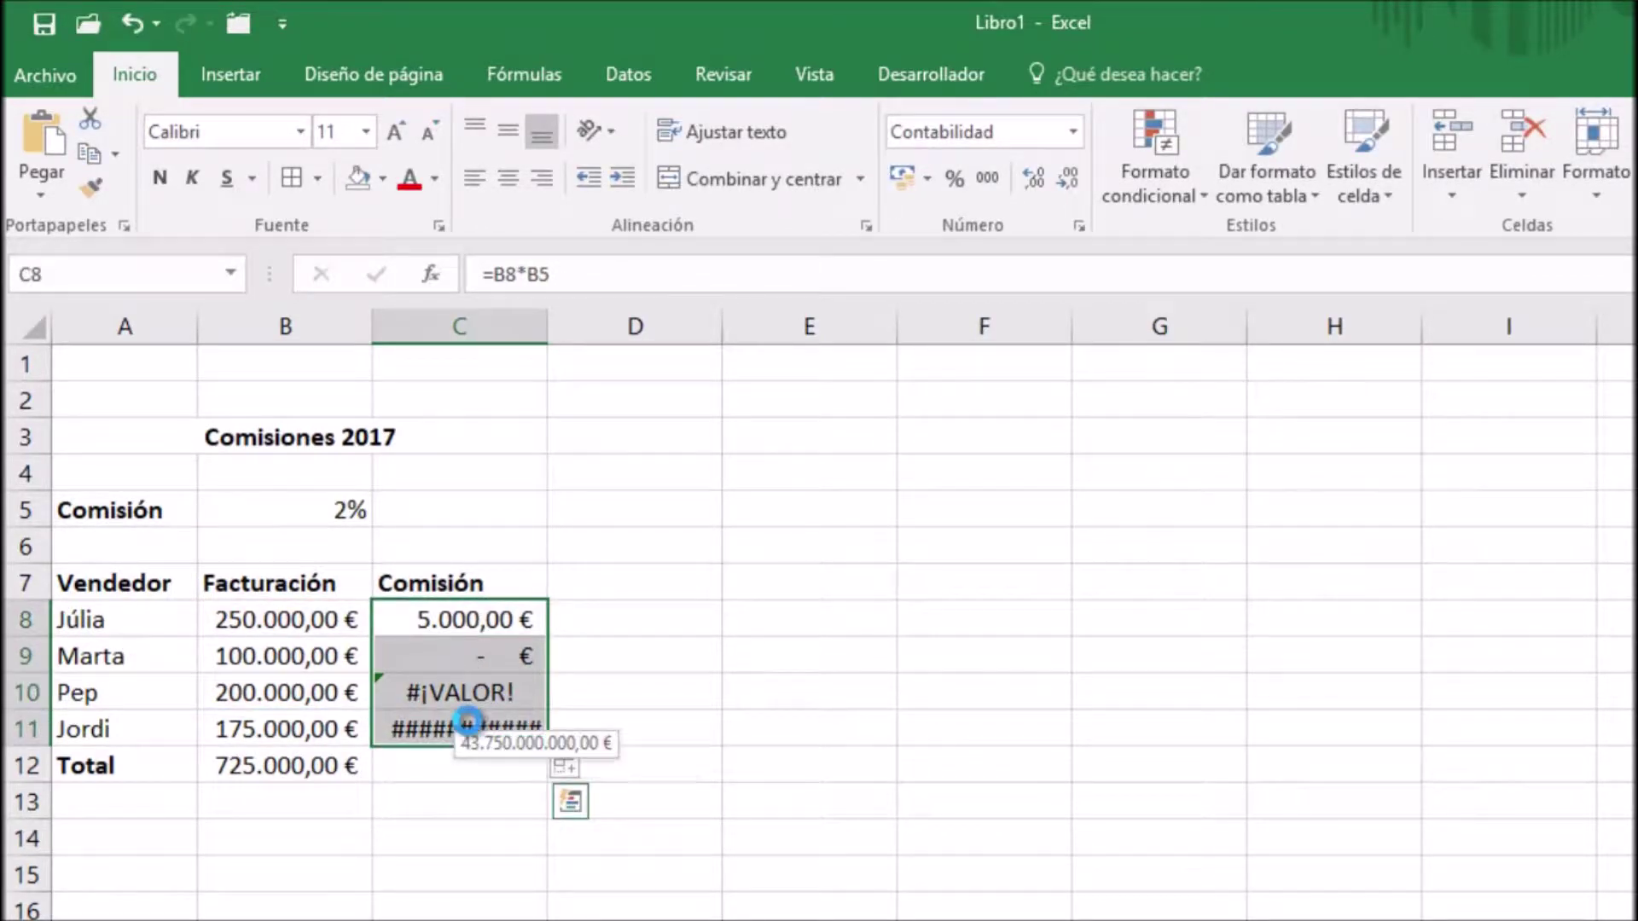
pyautogui.press('Delete')
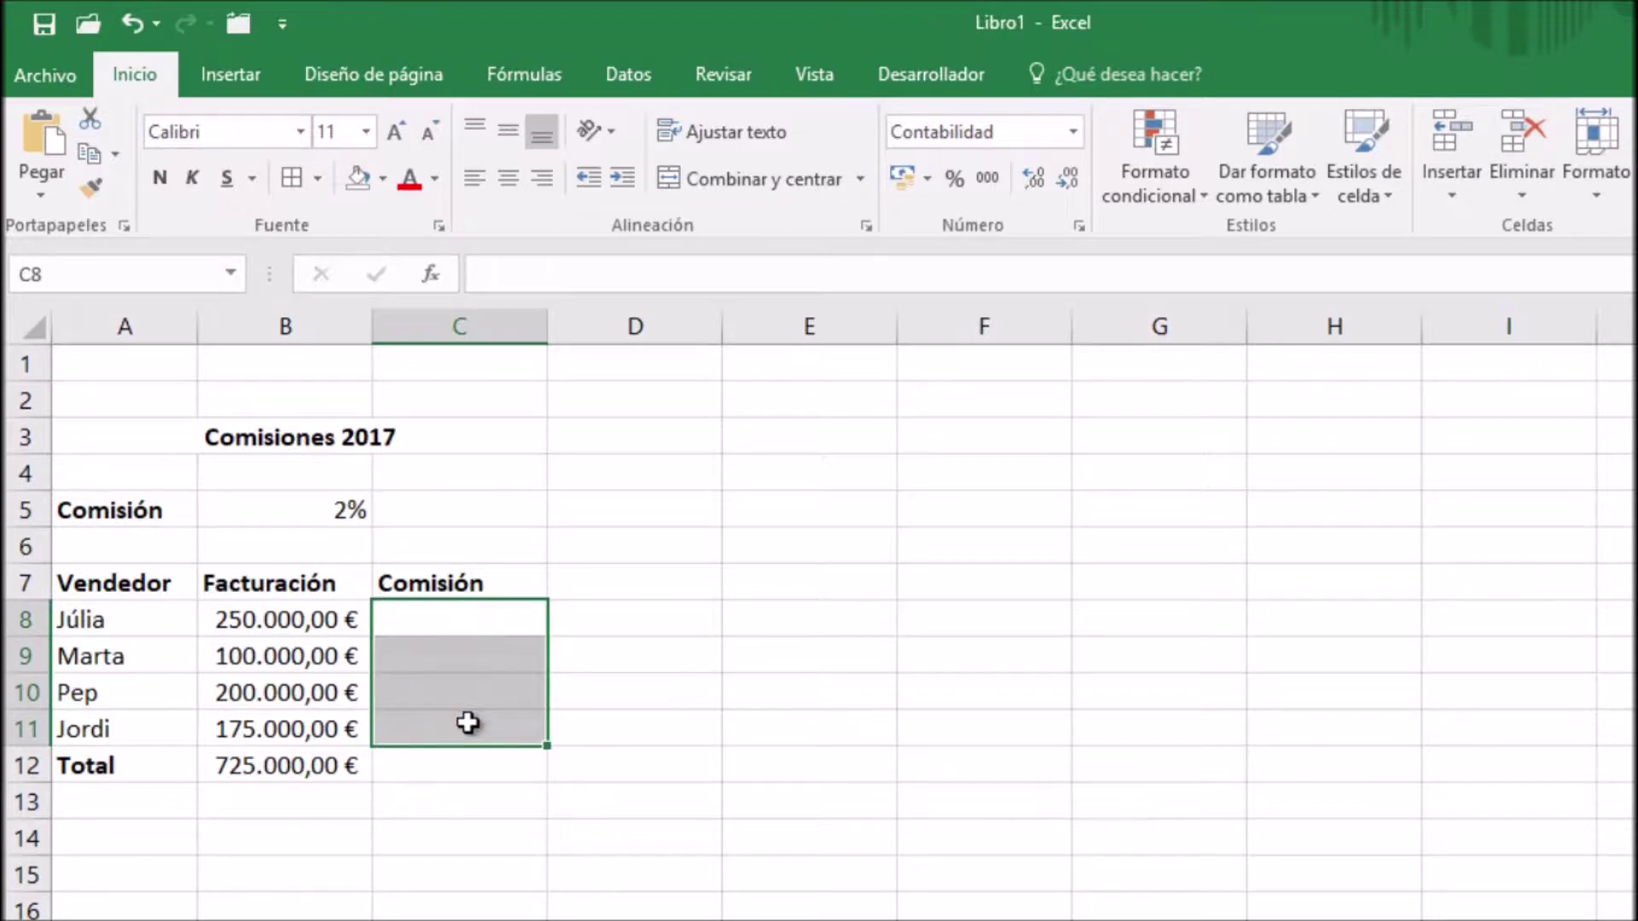
pyautogui.click(472, 619)
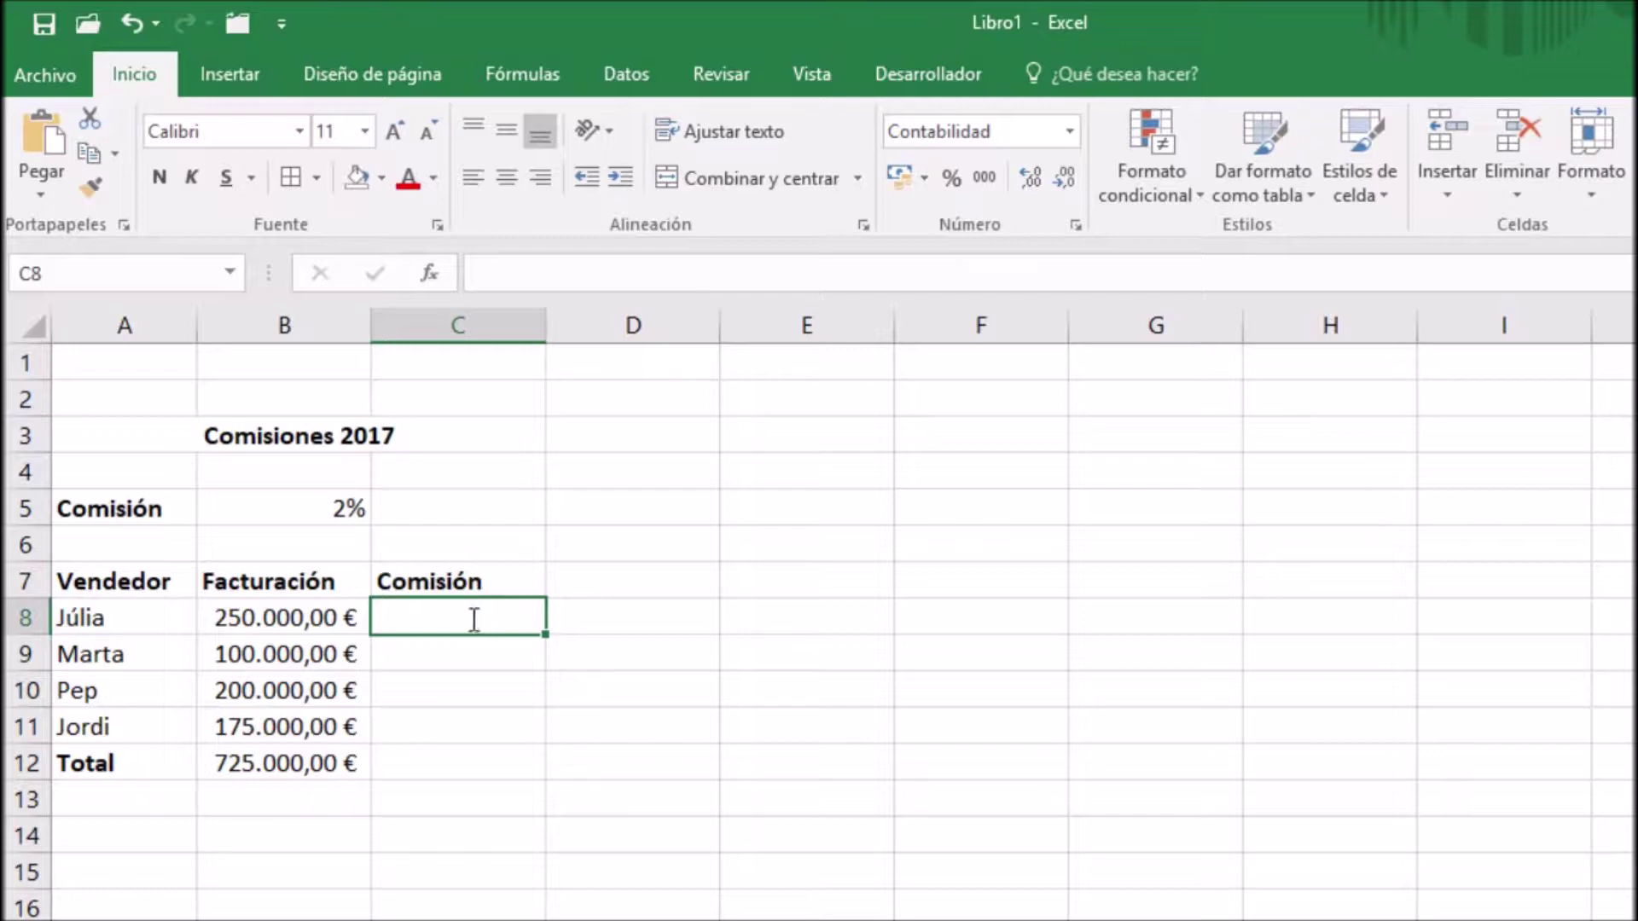
pyautogui.write('=')
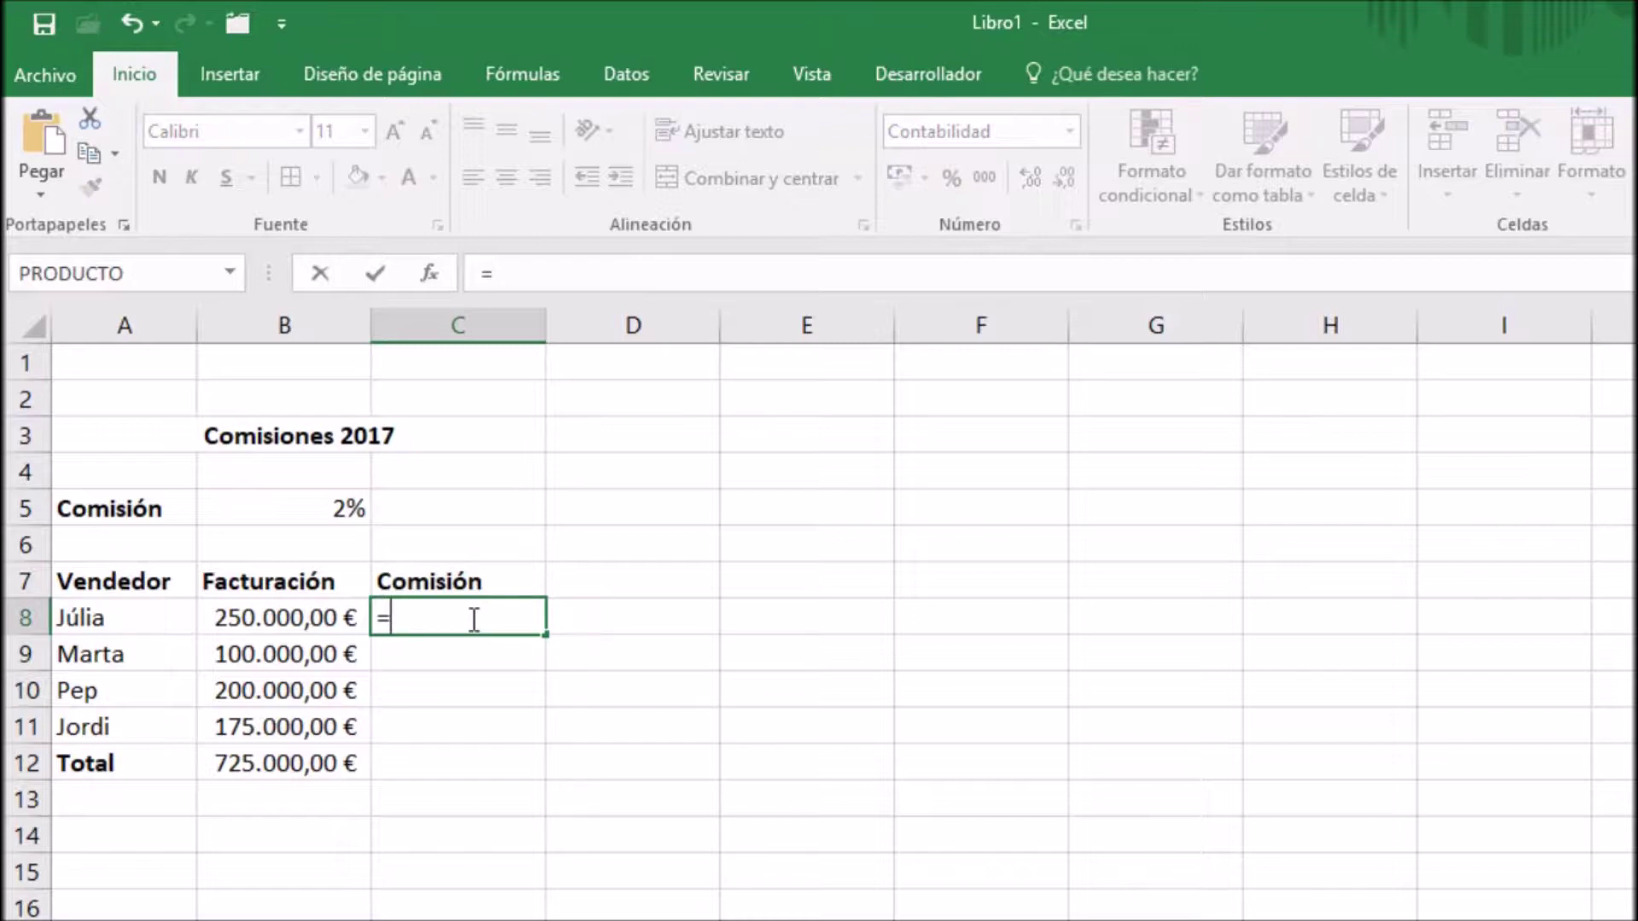
pyautogui.click(311, 621)
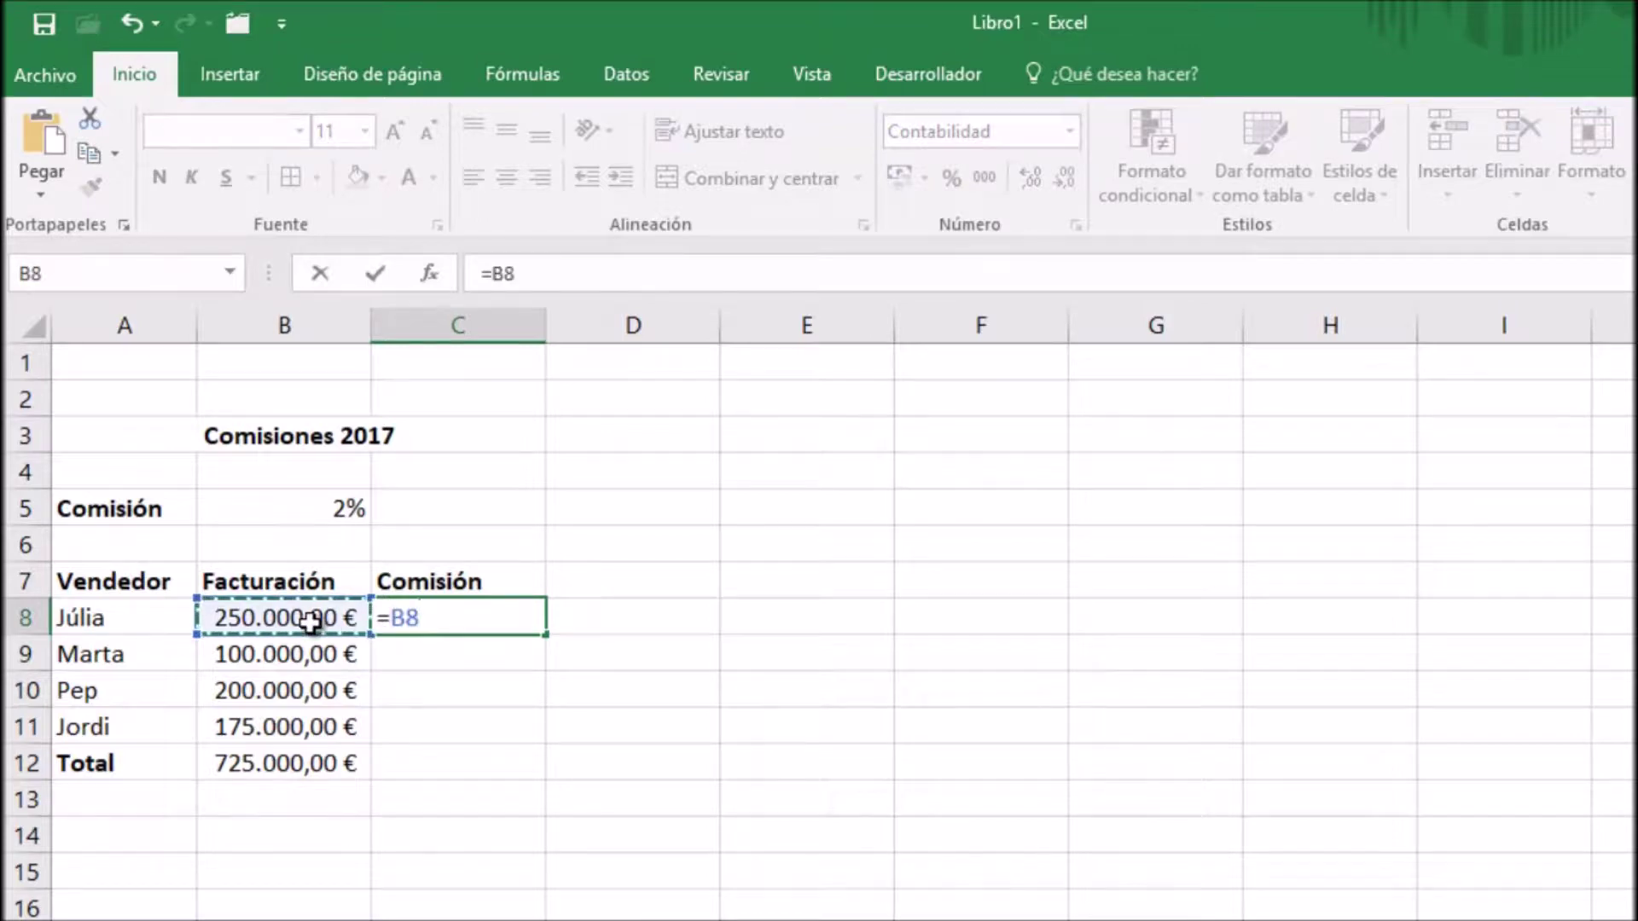
pyautogui.write('*')
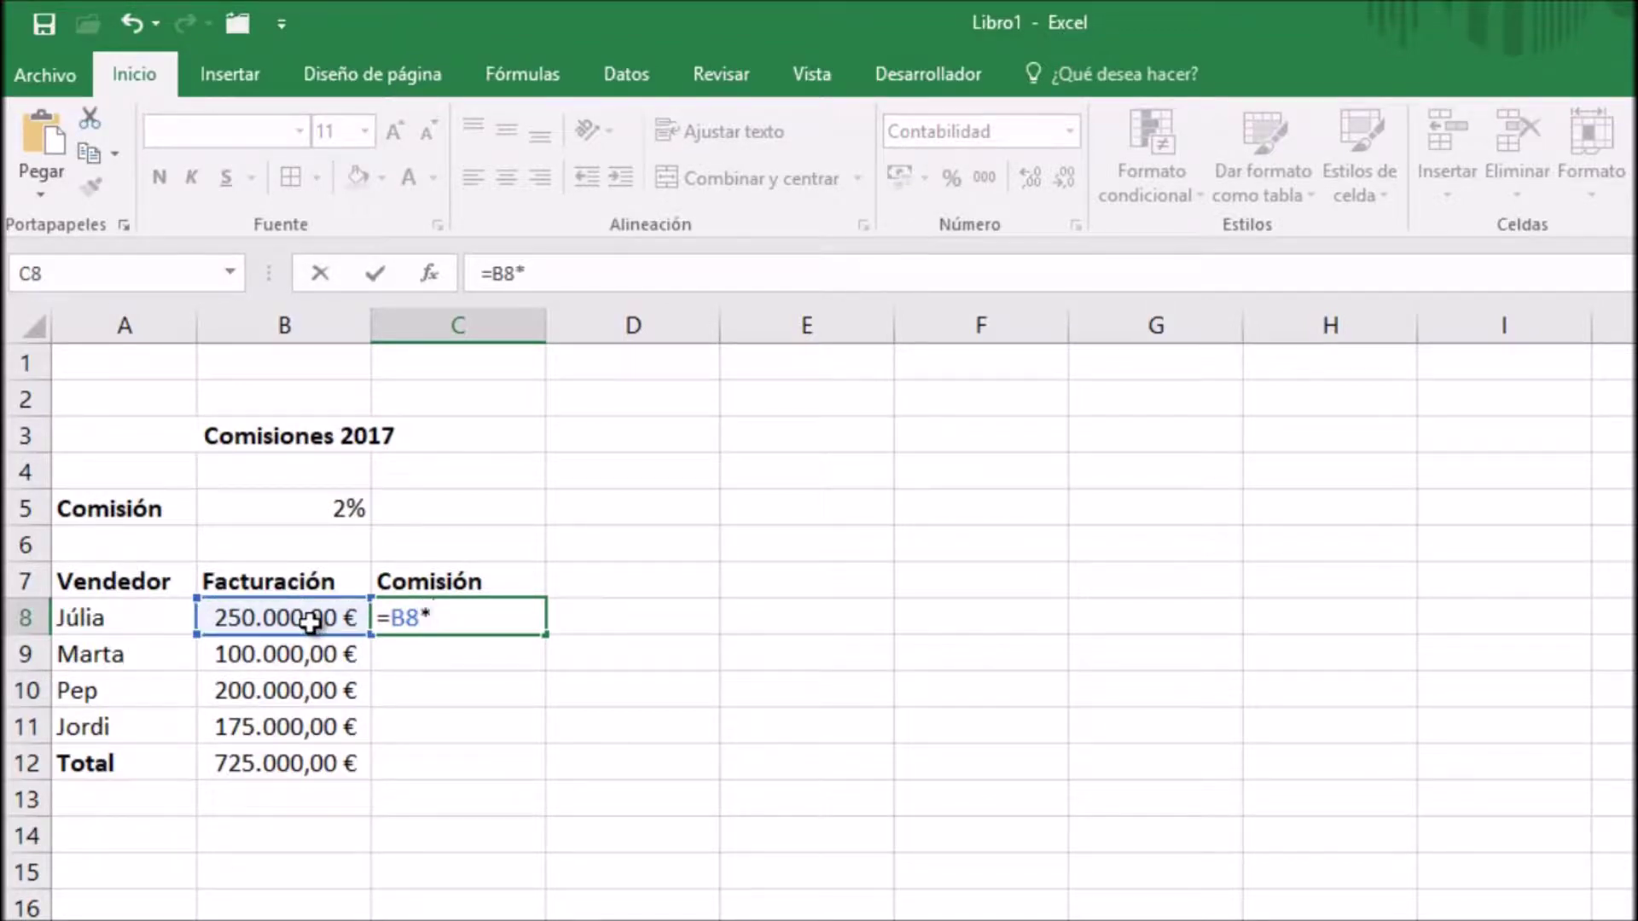
pyautogui.click(320, 506)
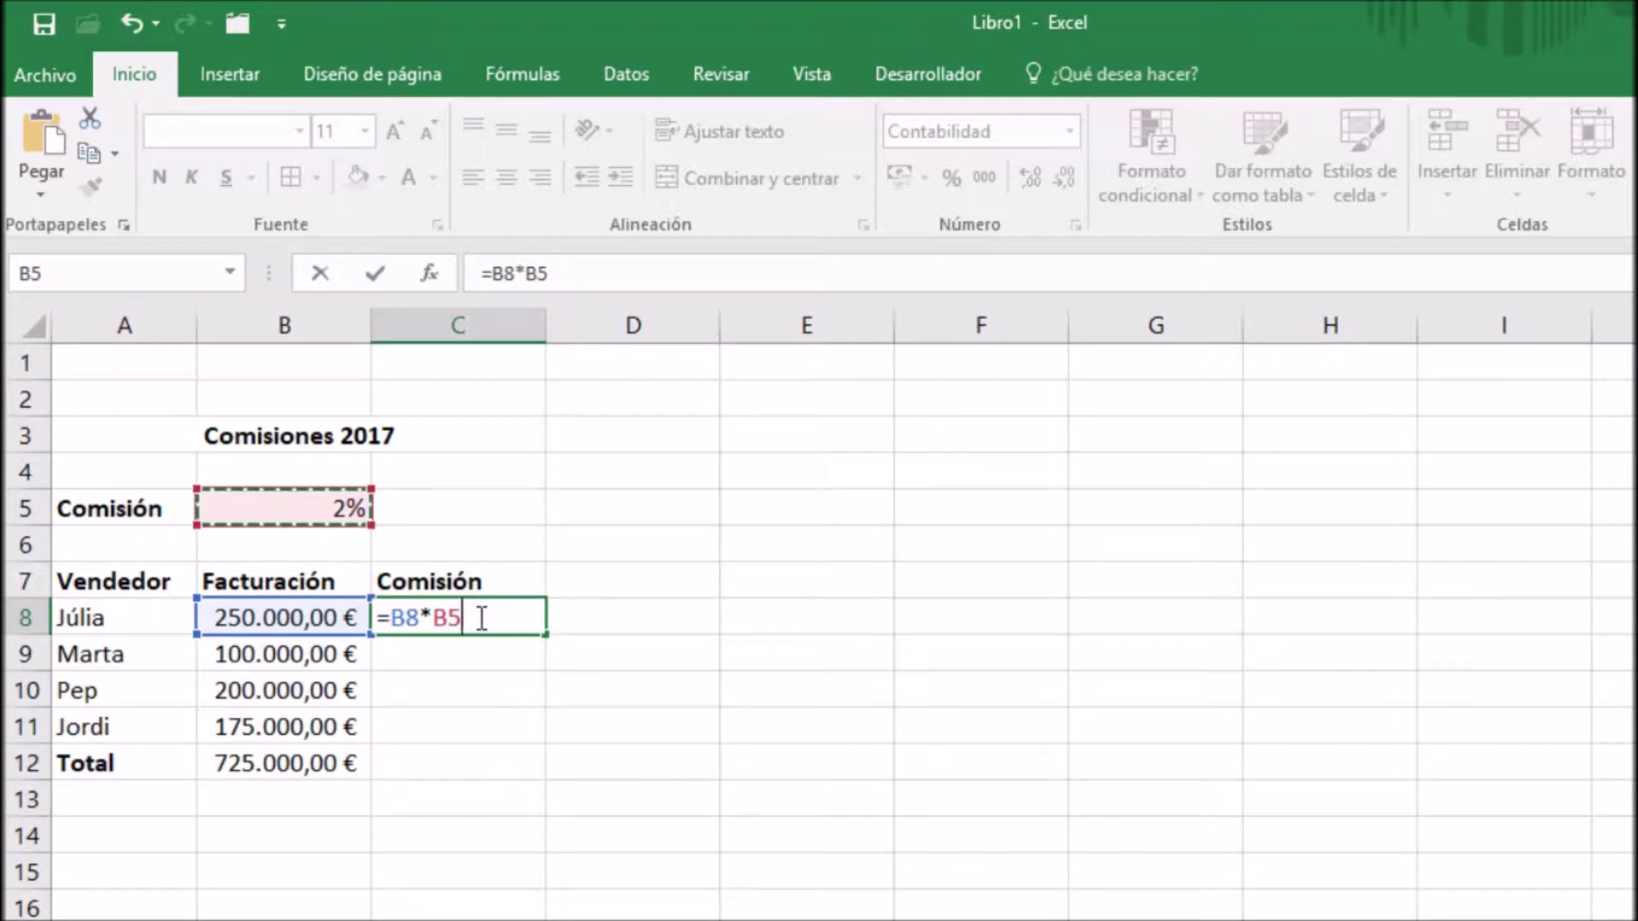
pyautogui.click(450, 617)
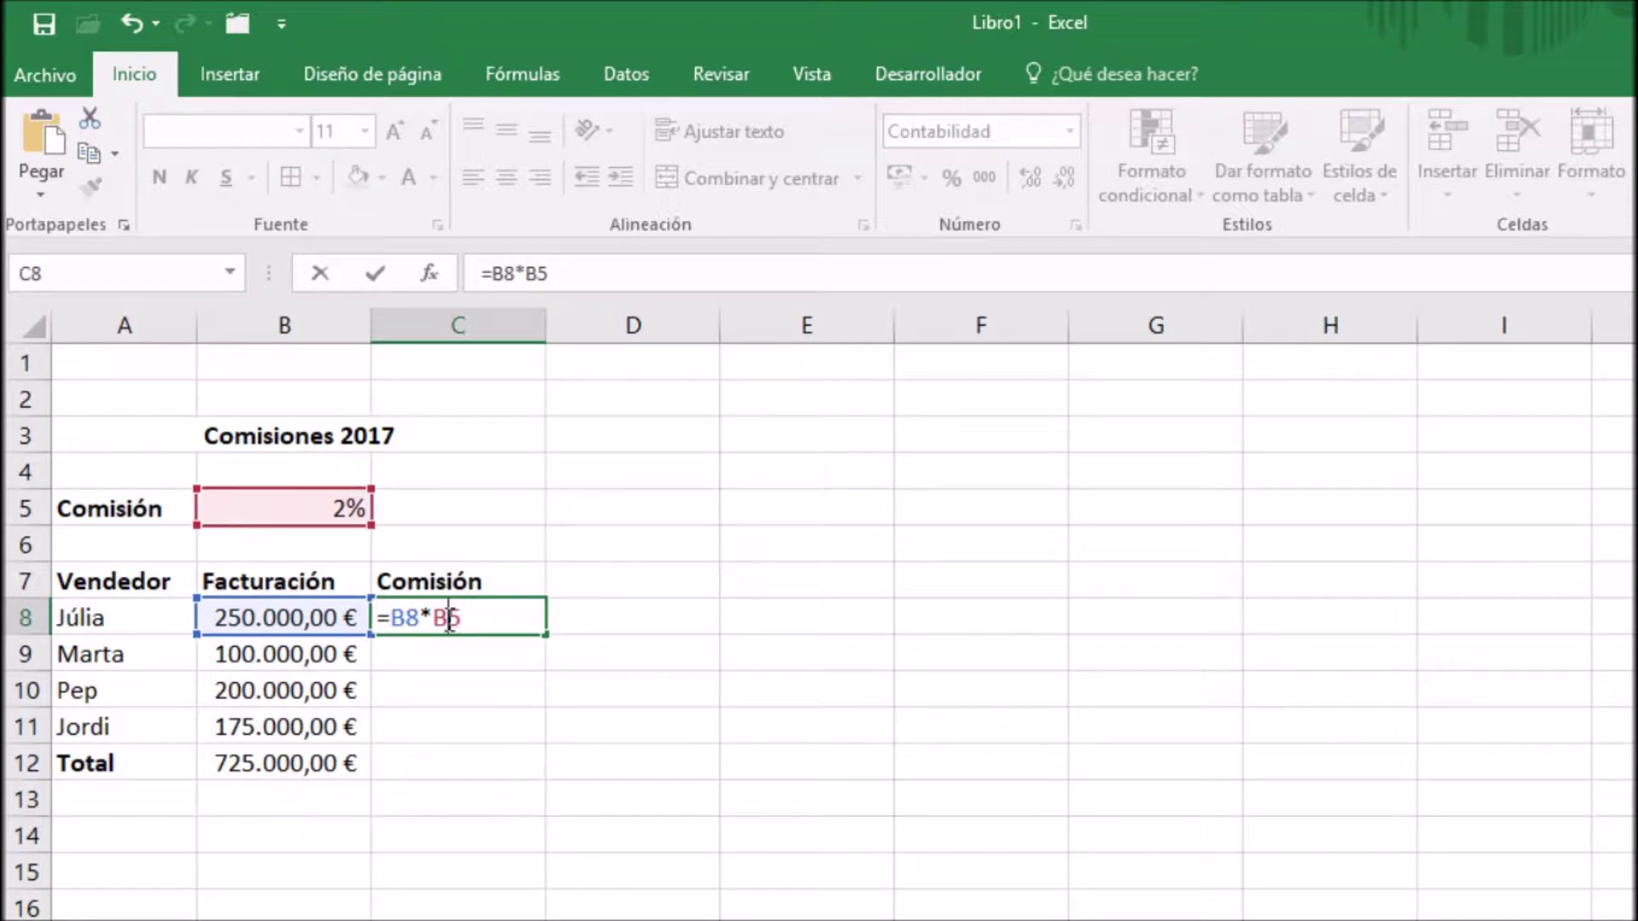
pyautogui.click(435, 617)
pyautogui.click(434, 616)
pyautogui.write('$')
pyautogui.press('Return')
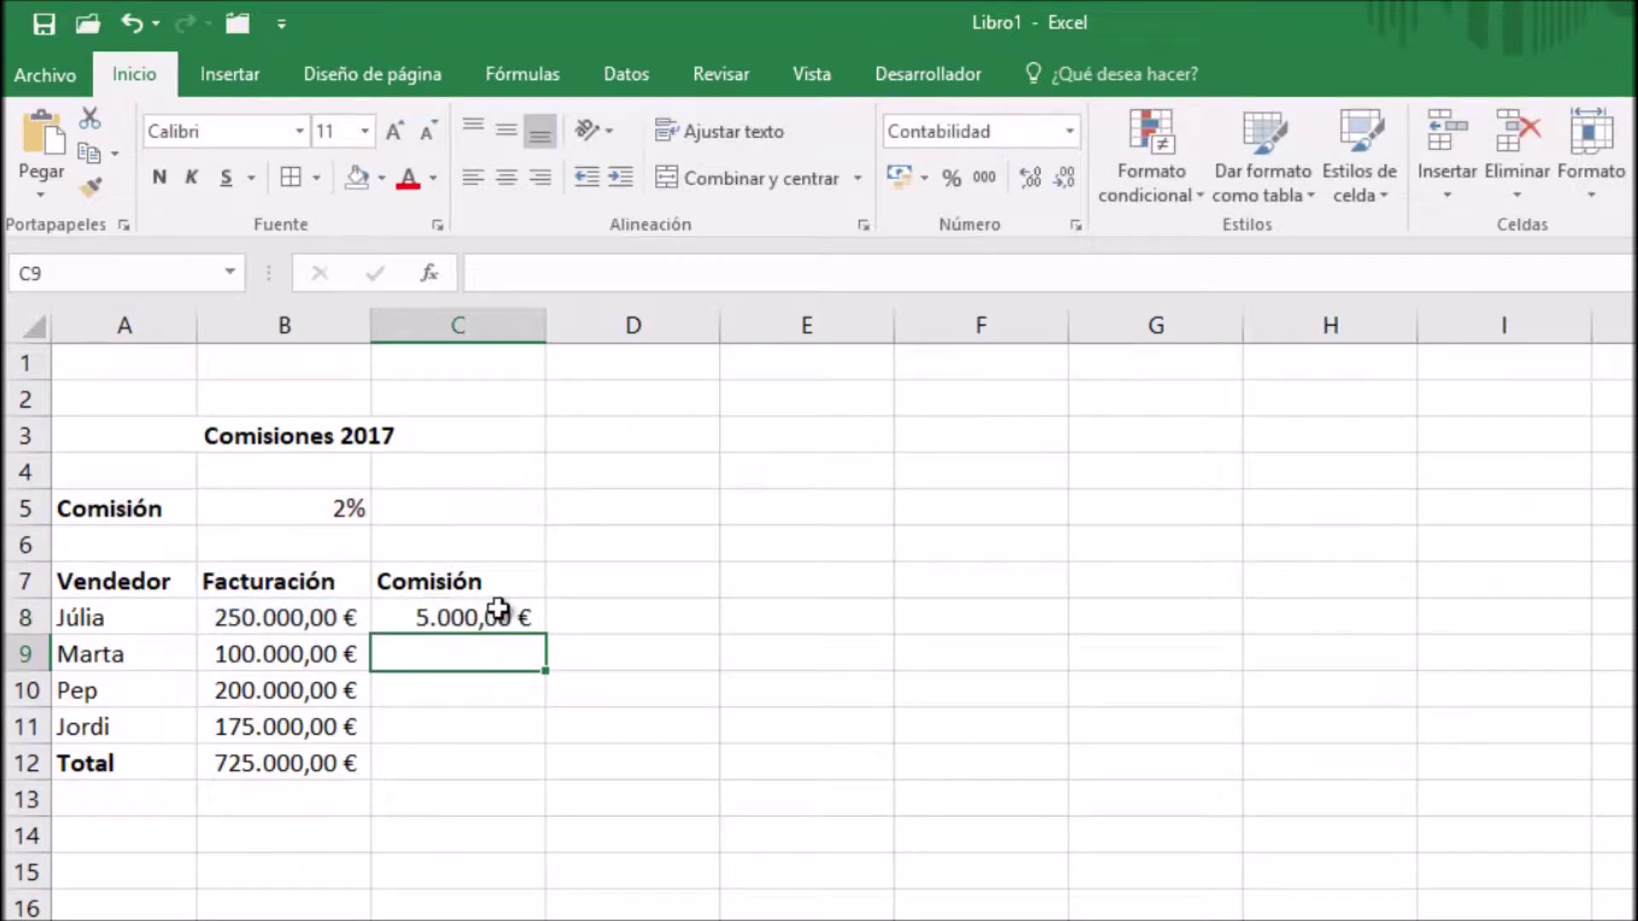
# Step: Fill the =B8*B$5 formula from C8 down to C11 and check the fixed row reference in C8
pyautogui.click(498, 611)
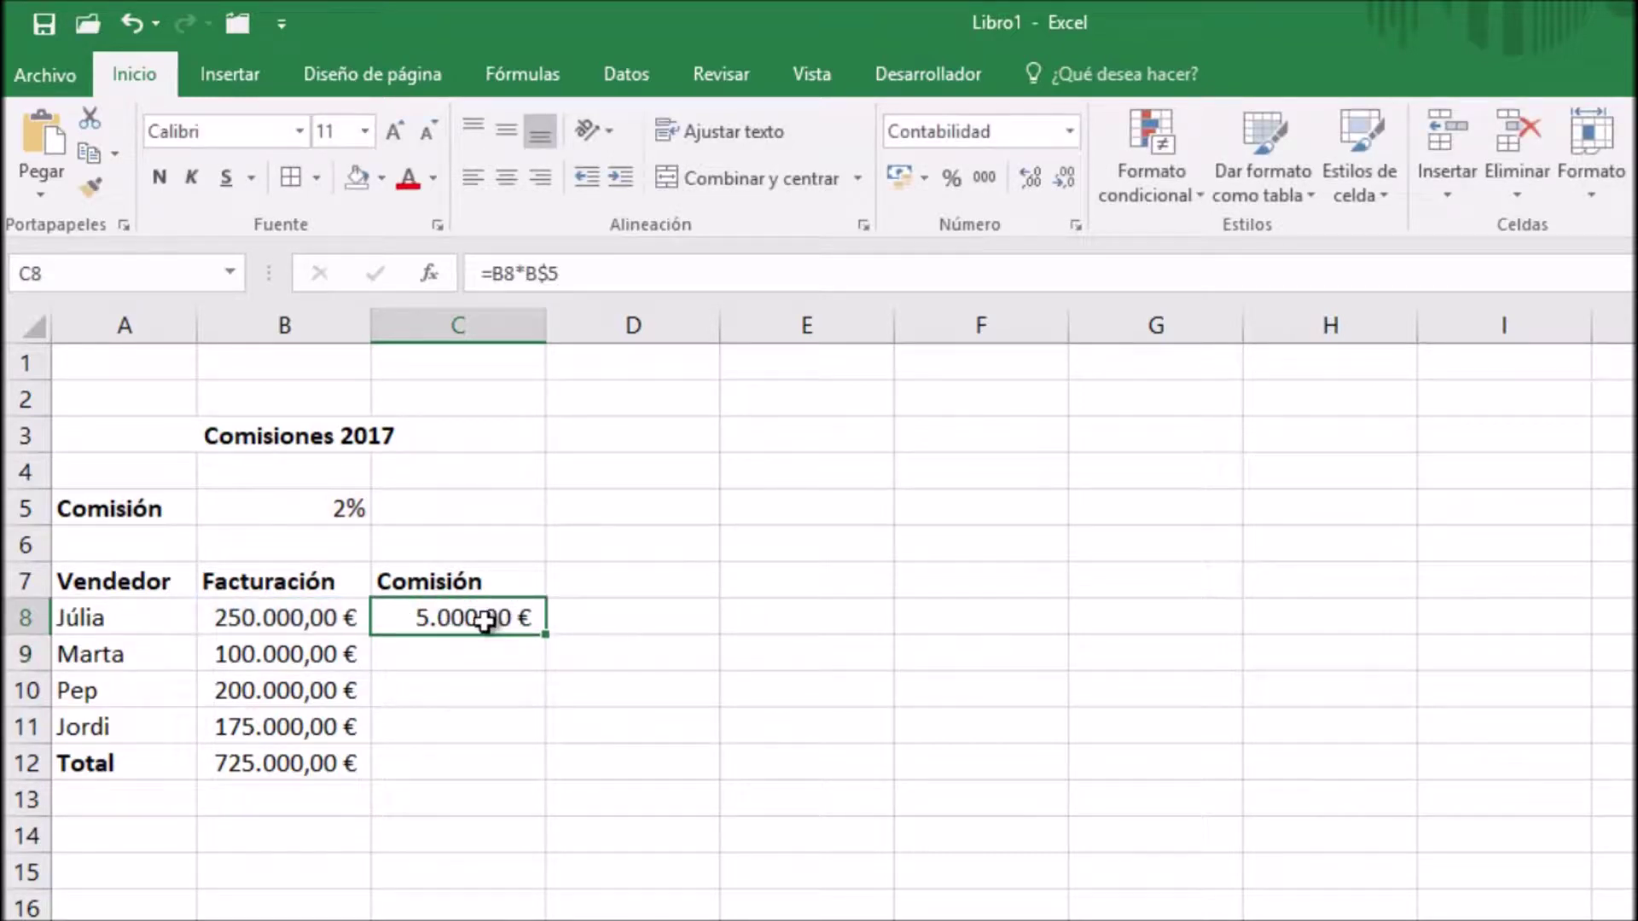
pyautogui.moveTo(548, 633); pyautogui.dragTo(534, 735)
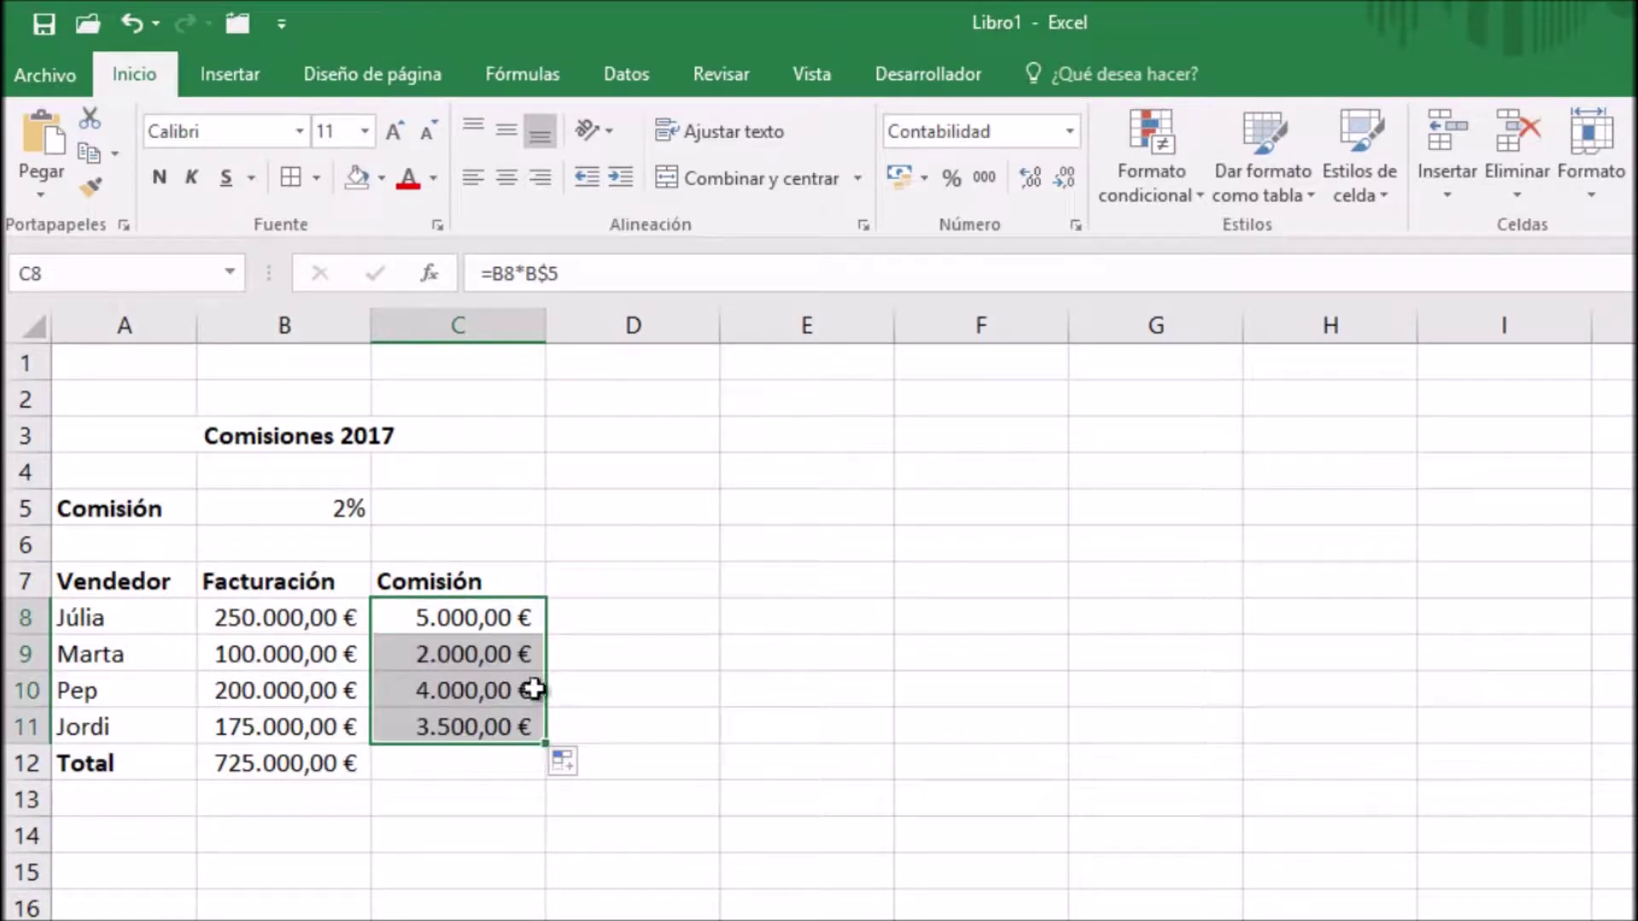
pyautogui.doubleClick(512, 622)
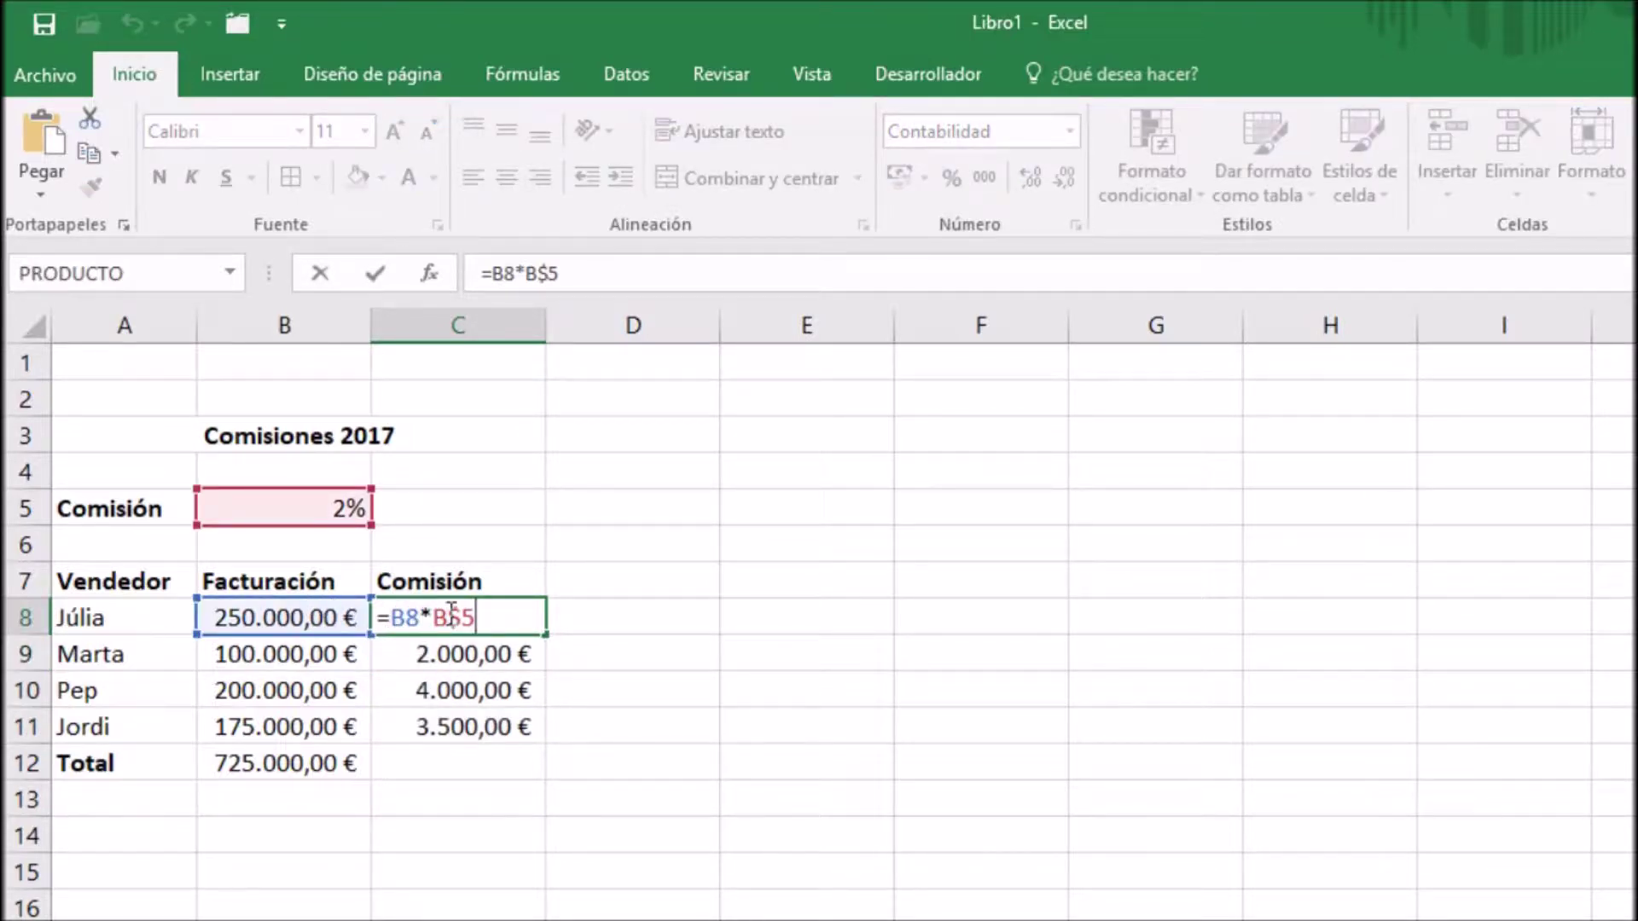
pyautogui.click(462, 614)
pyautogui.press('Return')
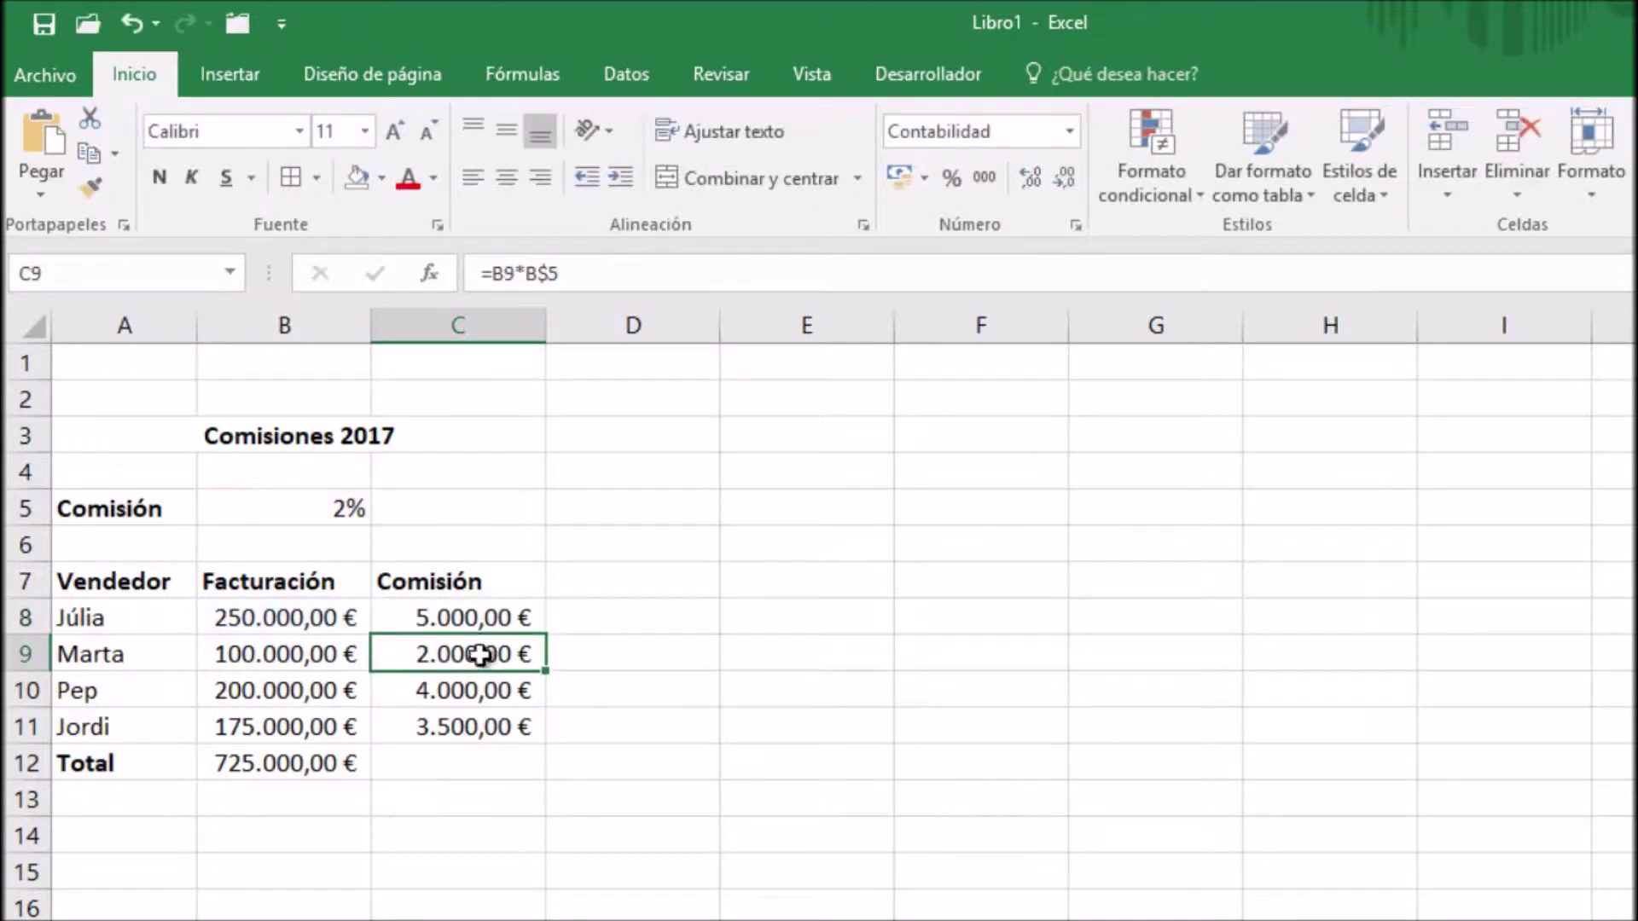
# Step: Inspect the references in the copied commission formulas in C9, C10 and C11
pyautogui.doubleClick(521, 664)
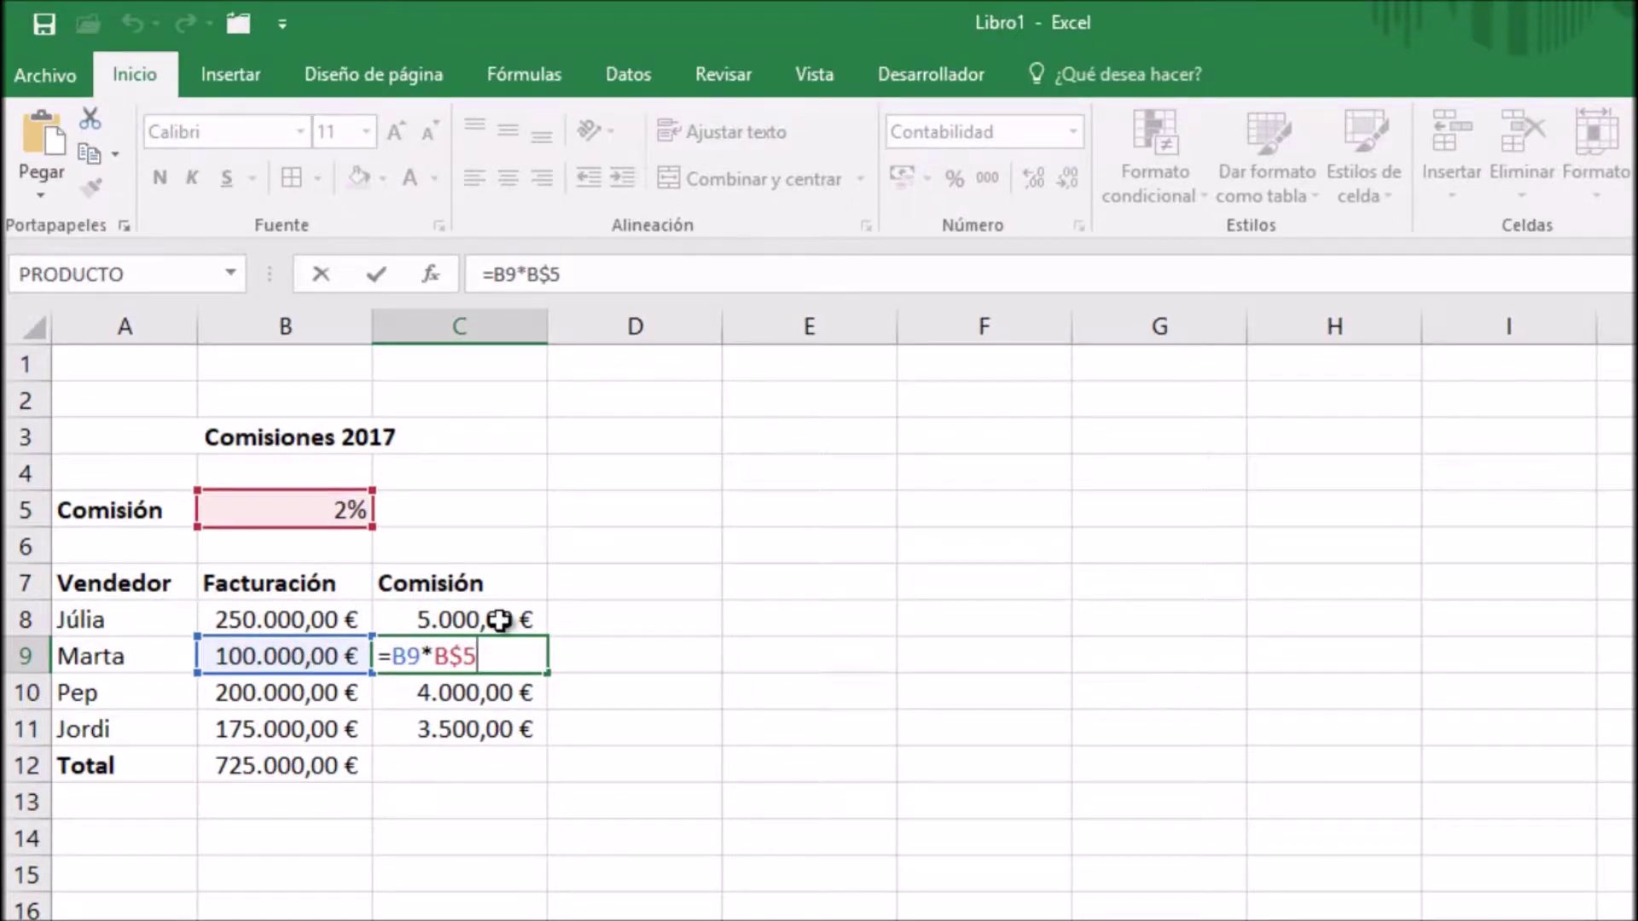
pyautogui.hotkey('ctrl', 'Return')
pyautogui.doubleClick(486, 691)
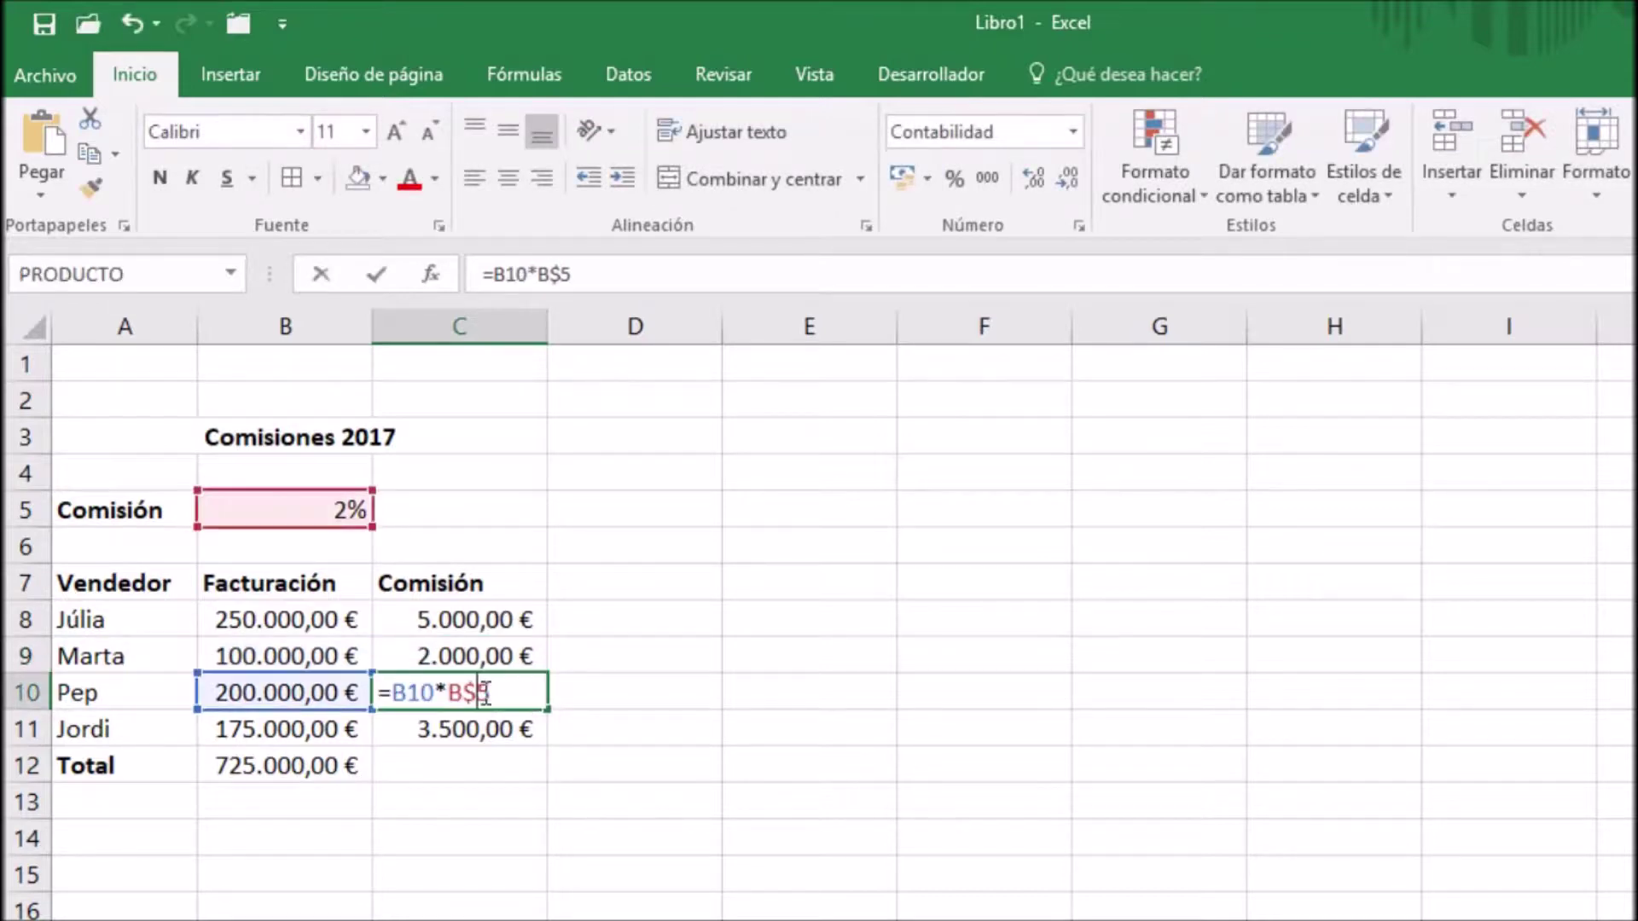
pyautogui.press('Return')
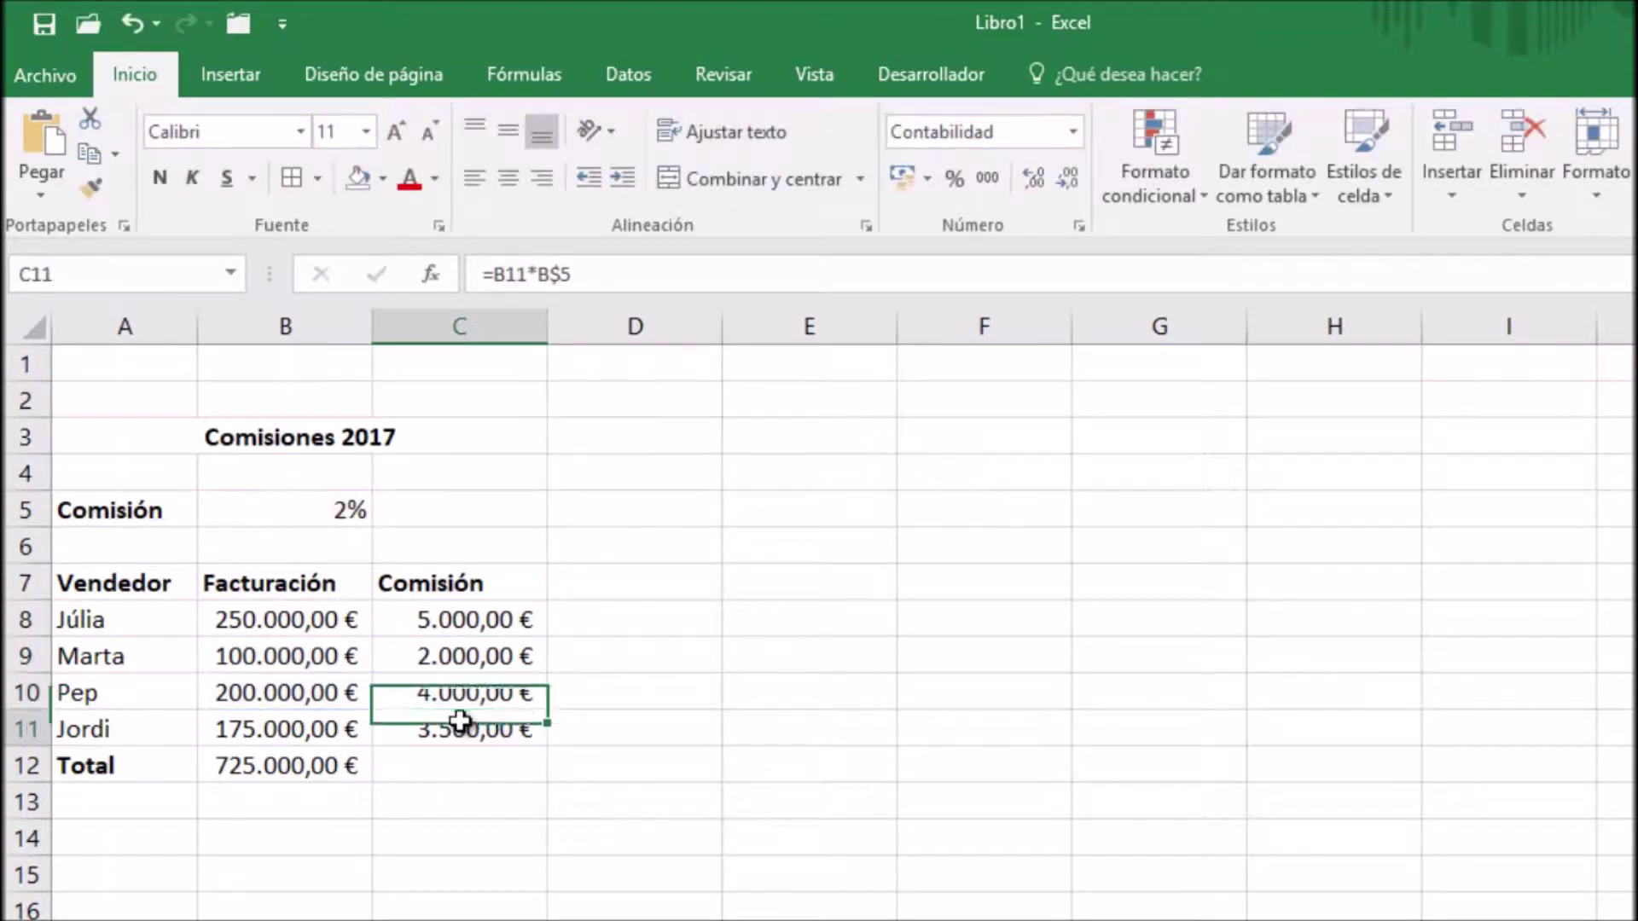
pyautogui.doubleClick(460, 720)
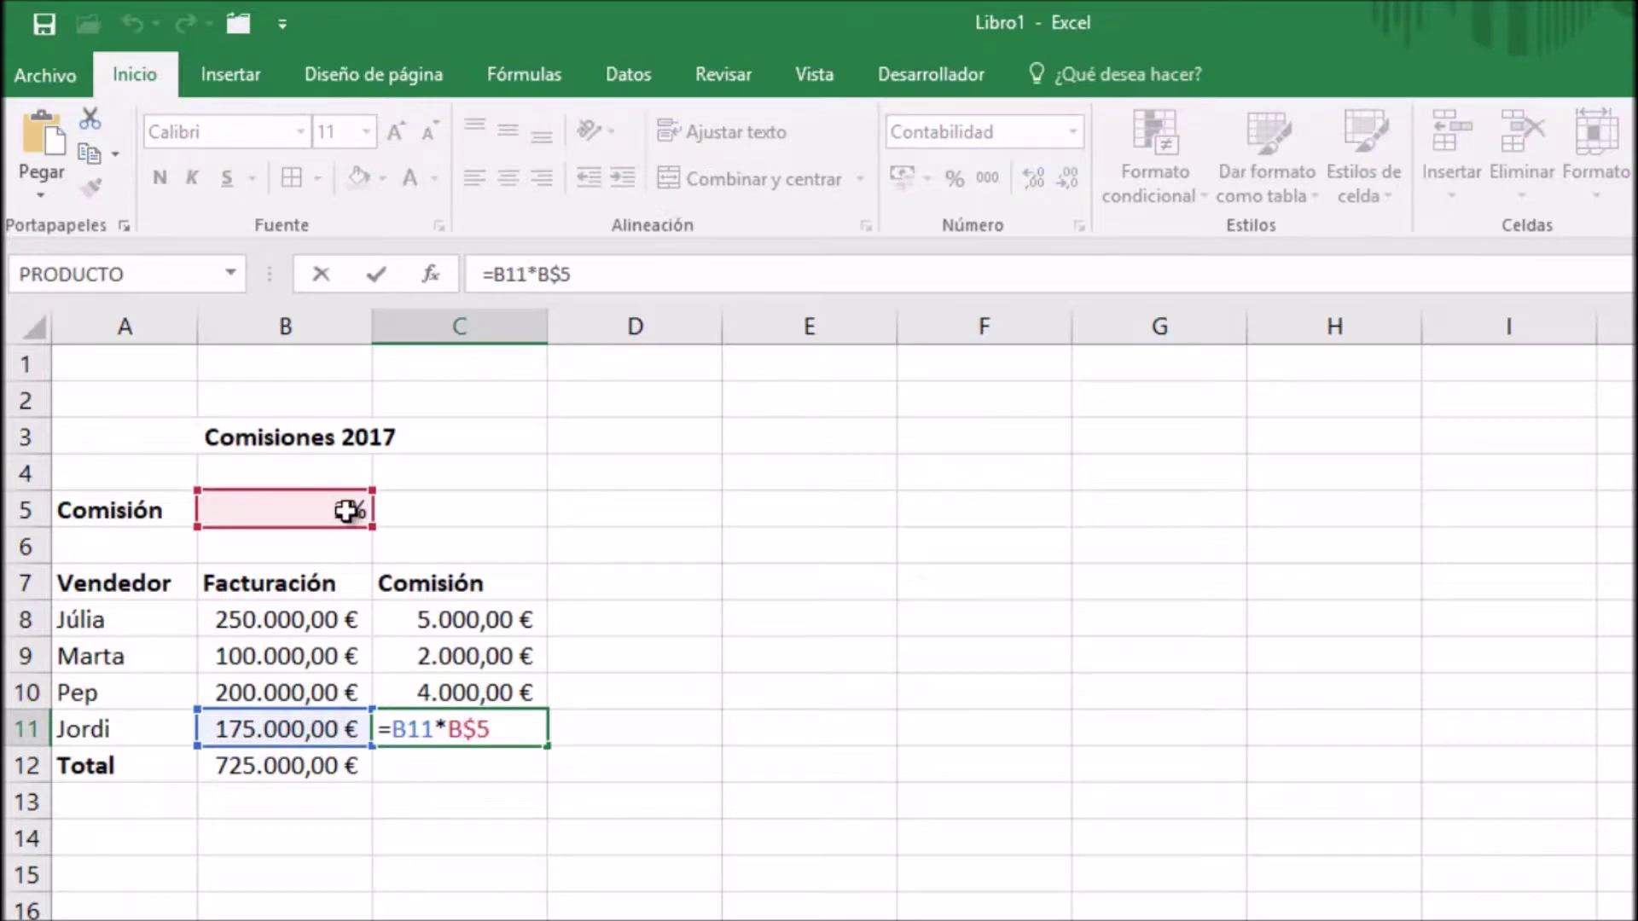
pyautogui.hotkey('ctrl', 'Return')
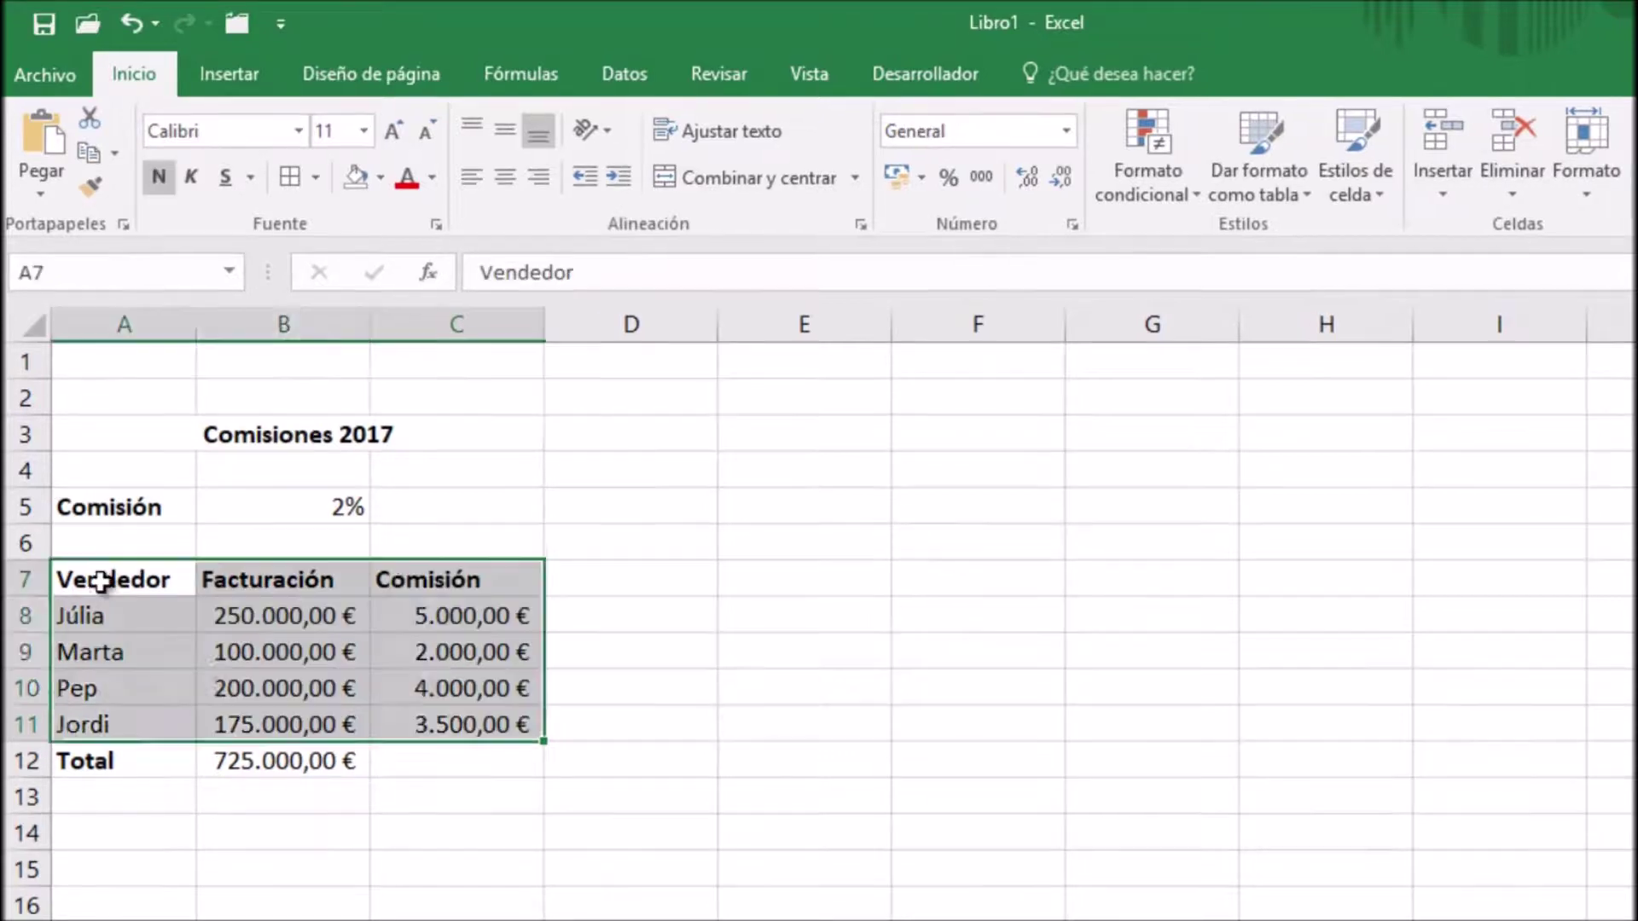
# Step: Copy the sales table A7:C12 and paste it transposed starting at A15
pyautogui.moveTo(117, 580)
pyautogui.mouseDown()
pyautogui.moveTo(415, 611)
pyautogui.moveTo(453, 673)
pyautogui.moveTo(453, 761)
pyautogui.mouseUp()
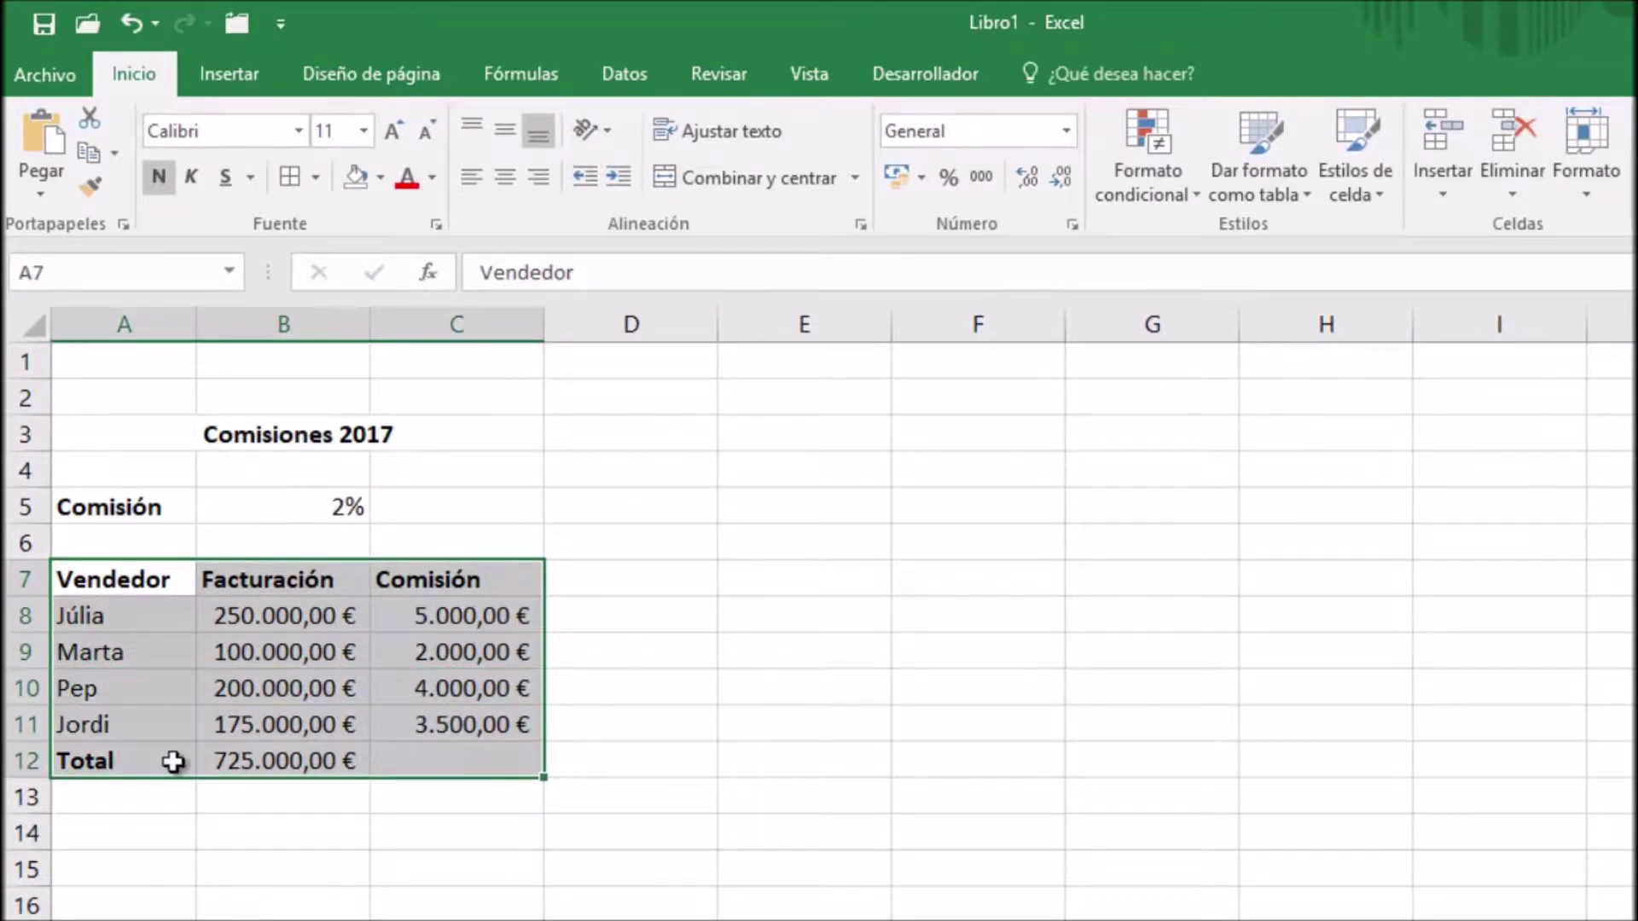
pyautogui.click(89, 153)
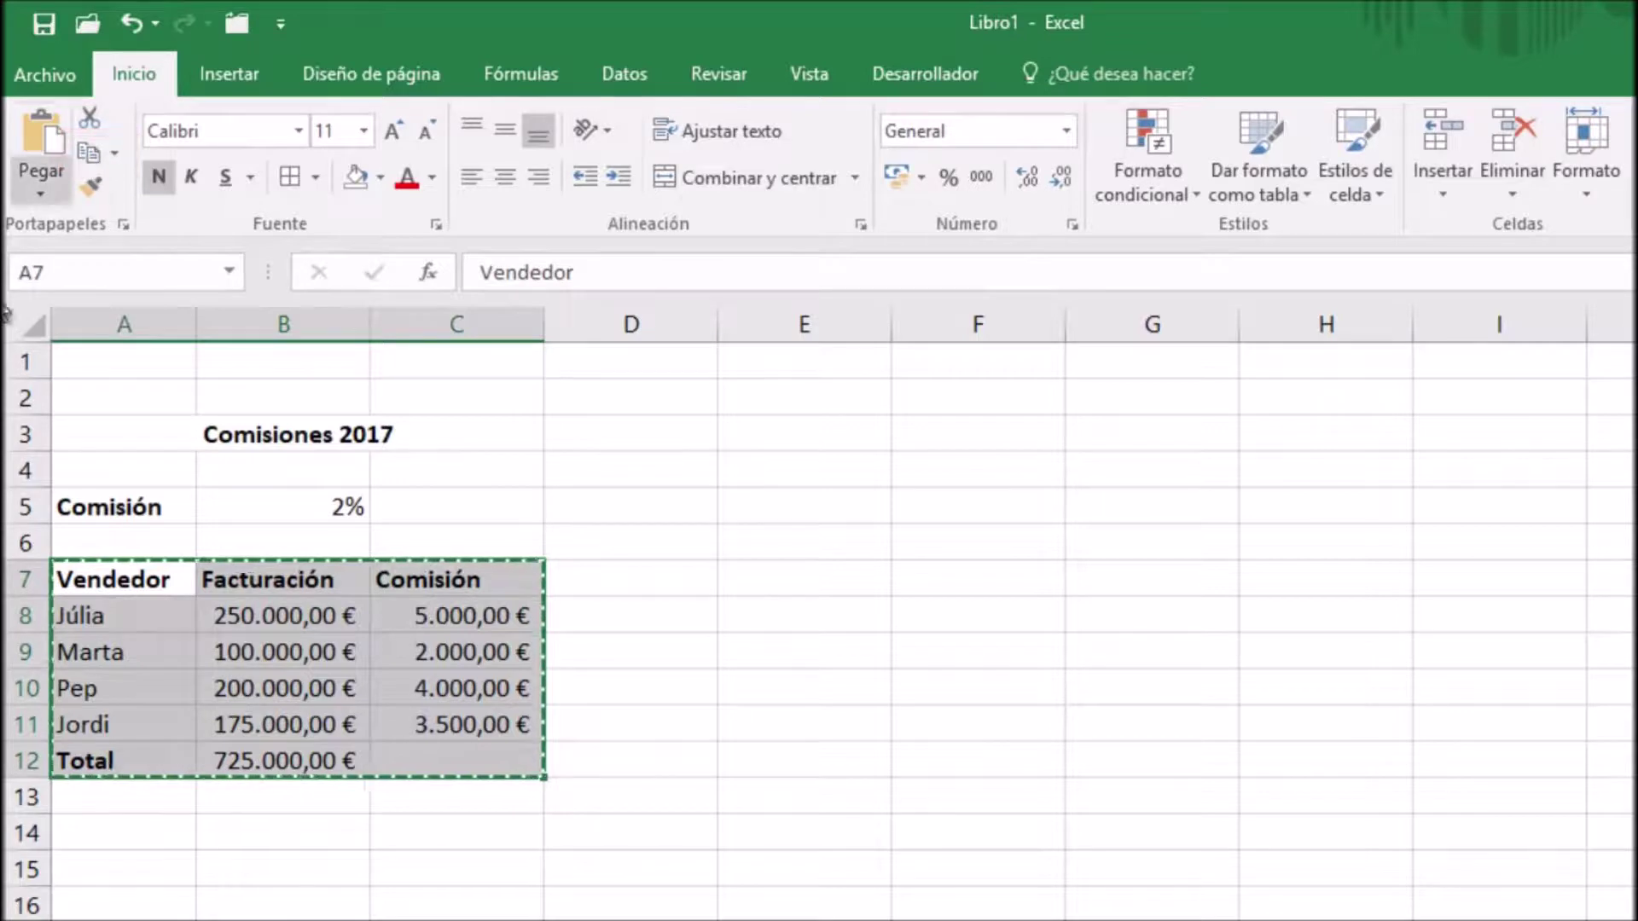
pyautogui.click(126, 870)
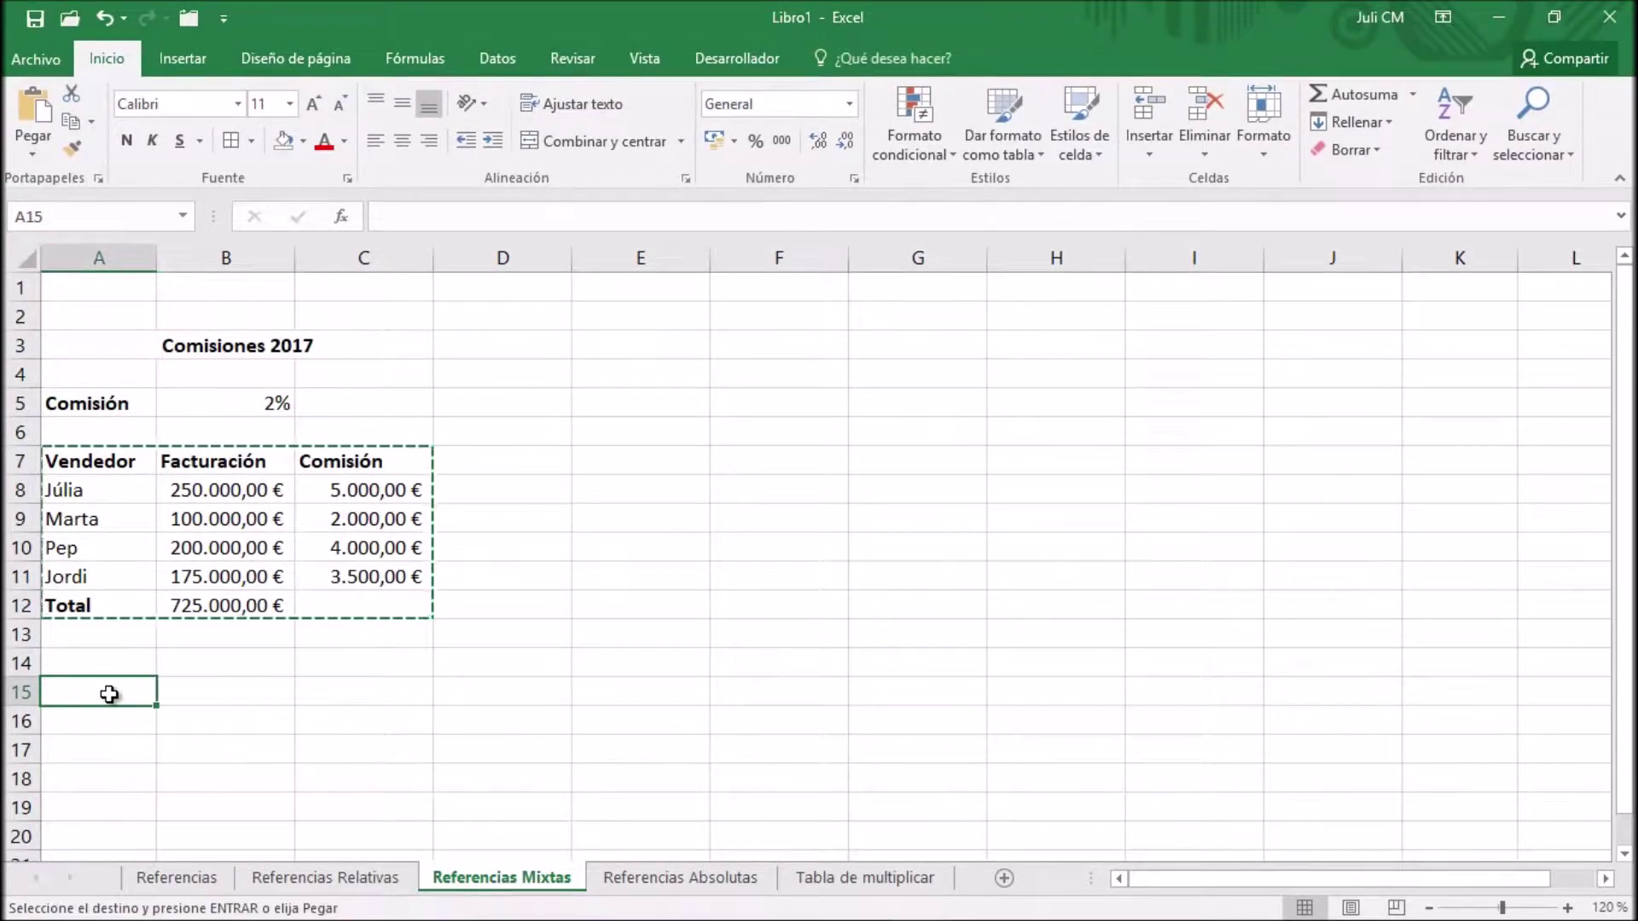
pyautogui.click(31, 153)
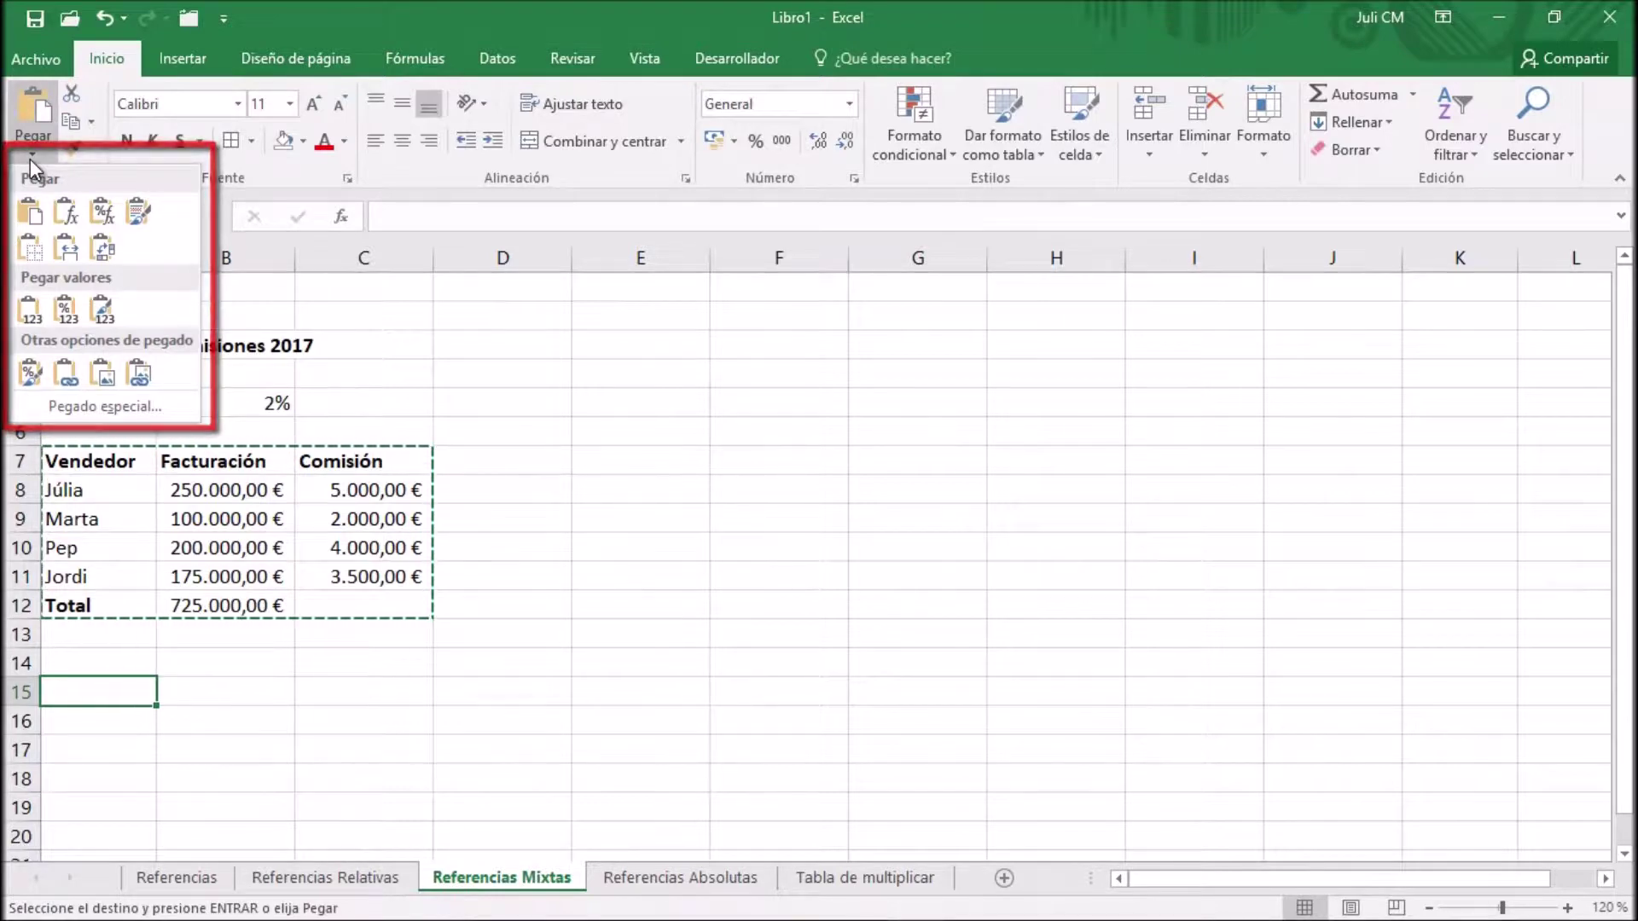
pyautogui.click(104, 406)
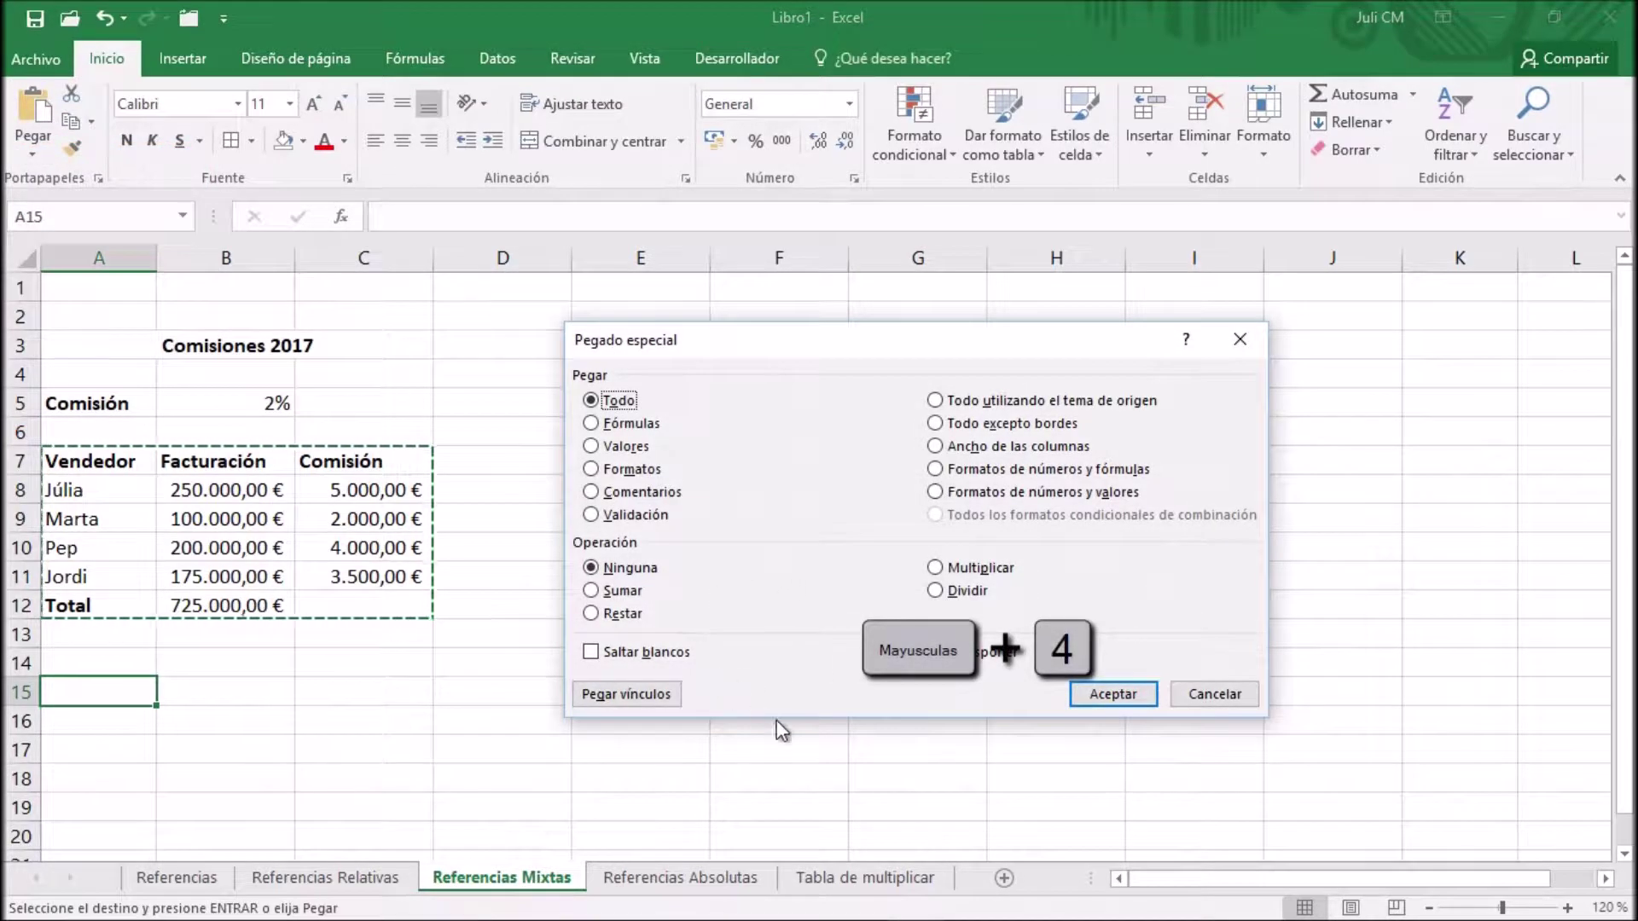
pyautogui.click(951, 652)
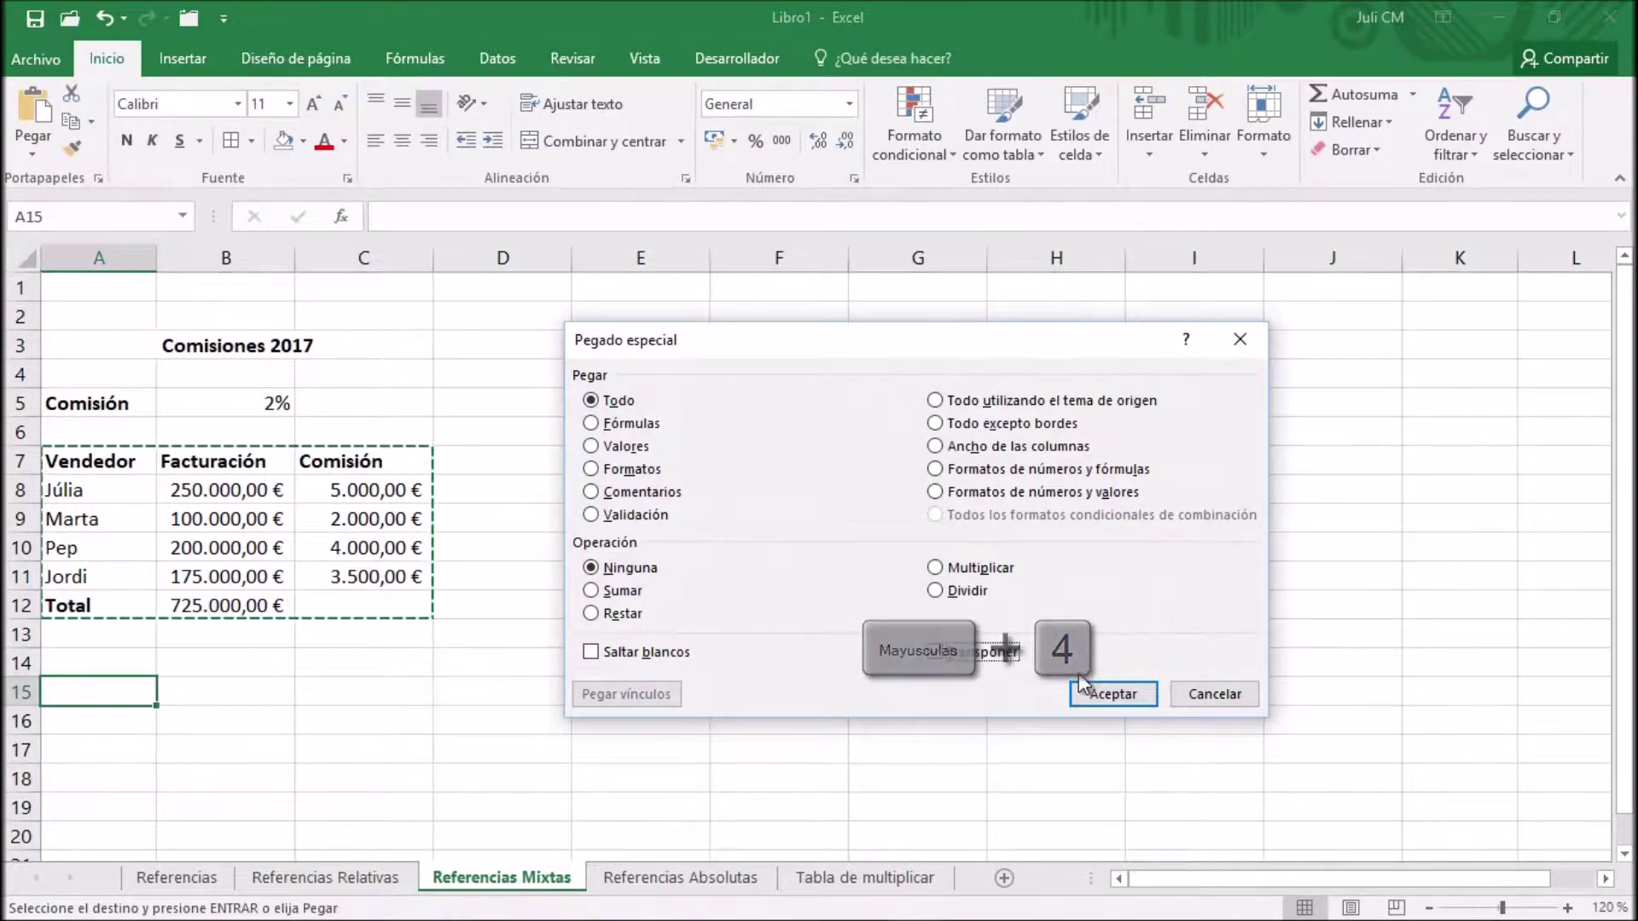
pyautogui.click(1113, 694)
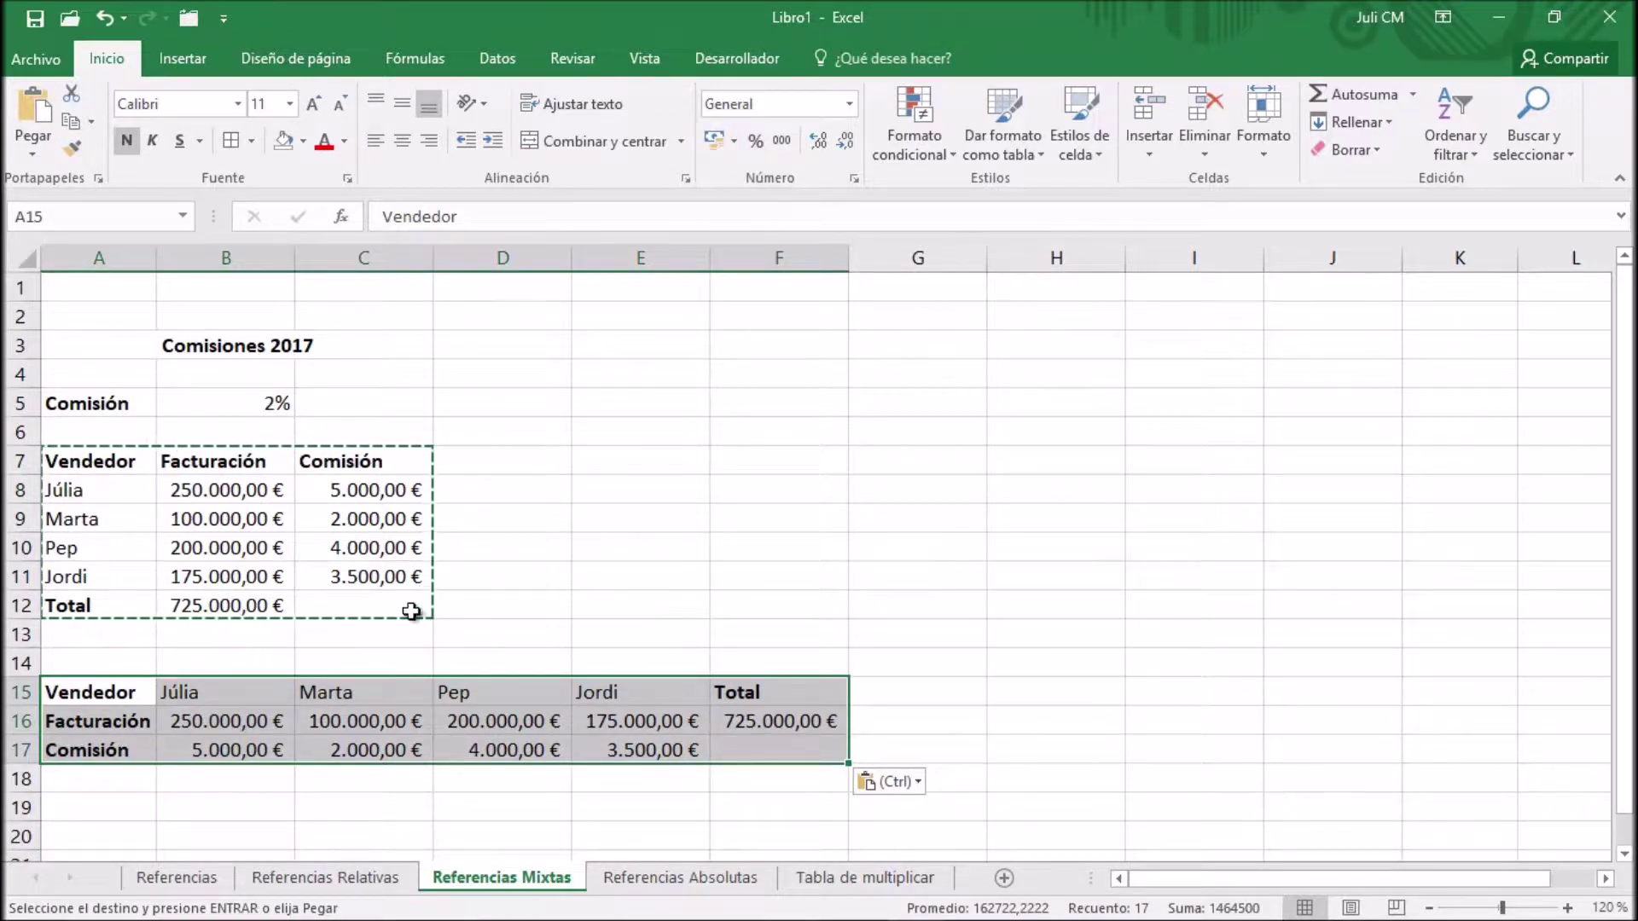
pyautogui.press('Escape')
# Step: Clear the commissions in B17:E17 of the transposed table and enter =B16*B5 in B17
pyautogui.moveTo(226, 749); pyautogui.dragTo(644, 752)
pyautogui.press('Delete')
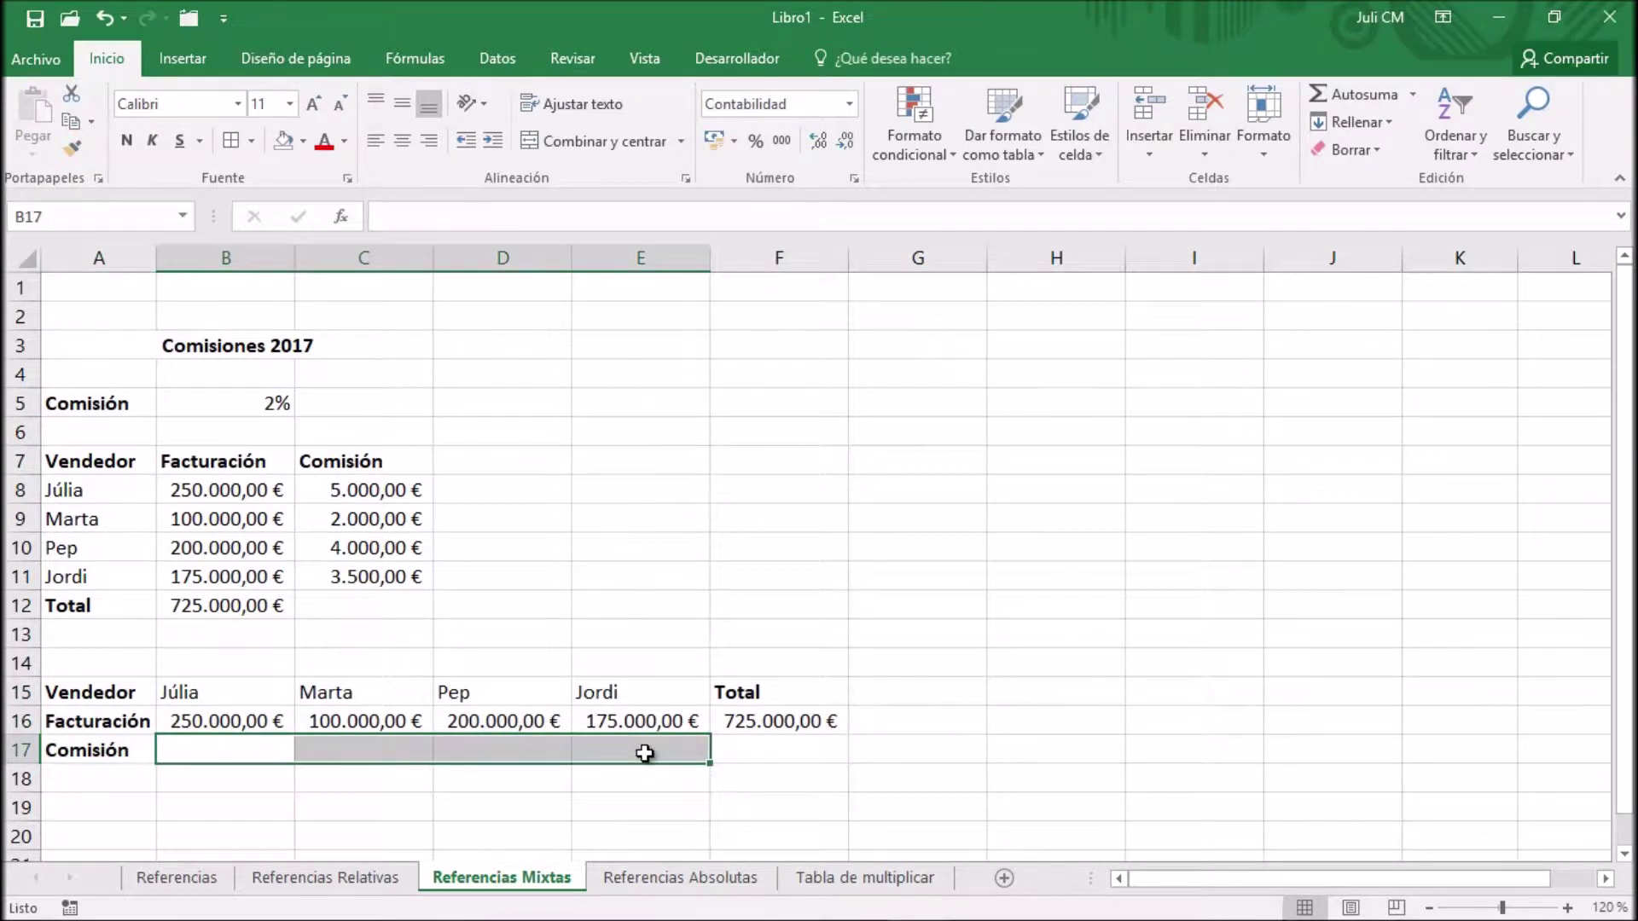
pyautogui.click(224, 744)
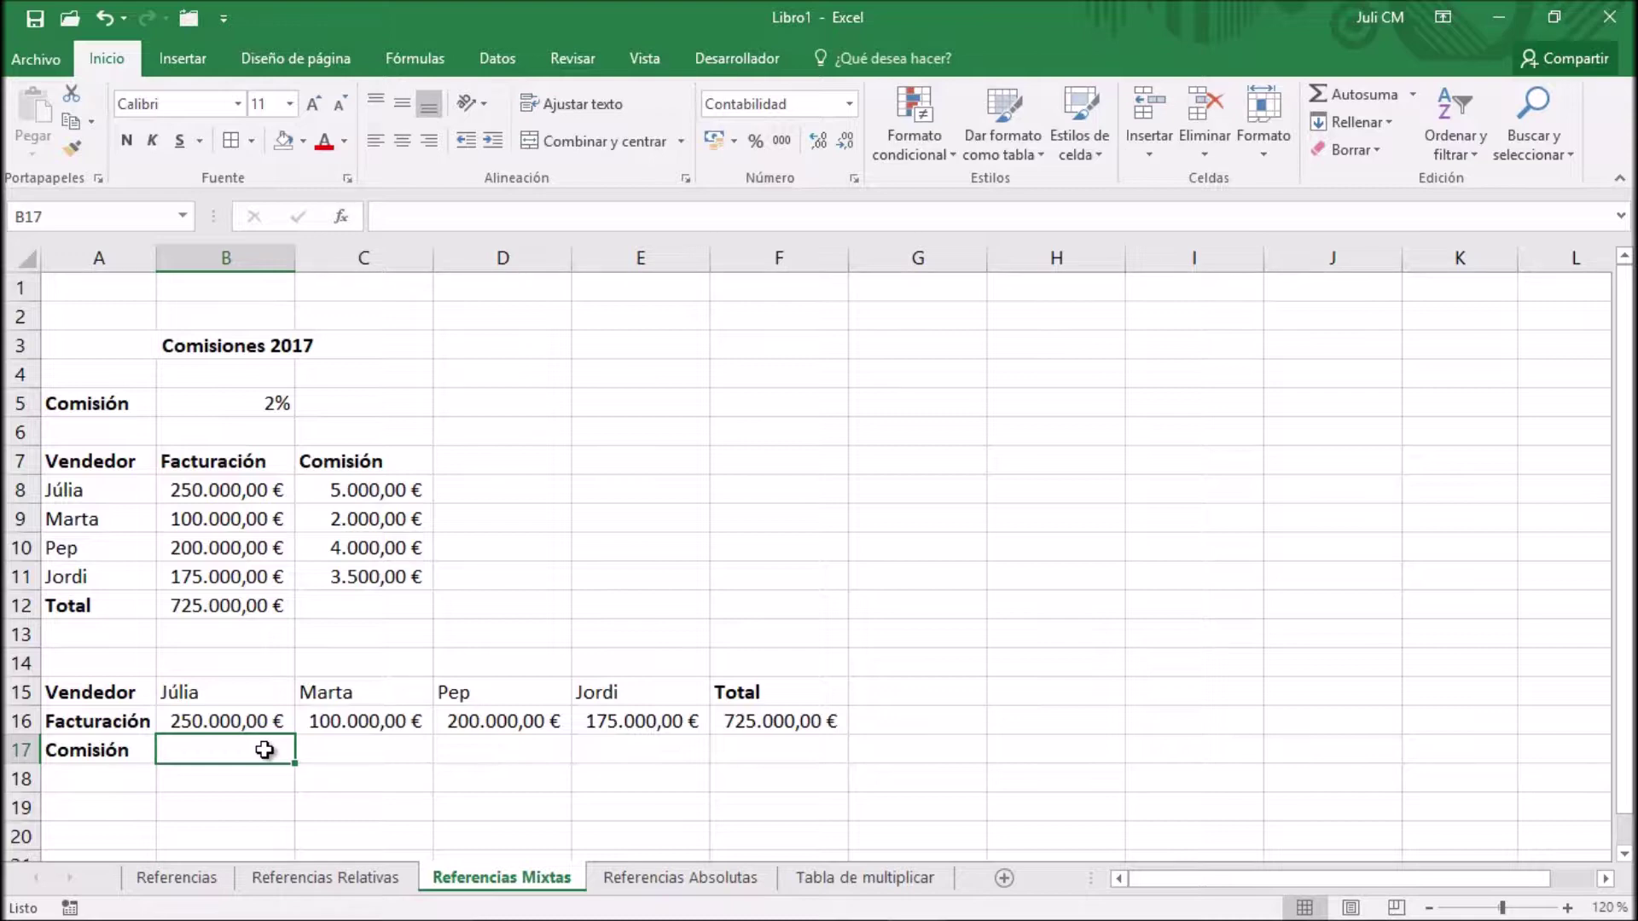
pyautogui.write('=')
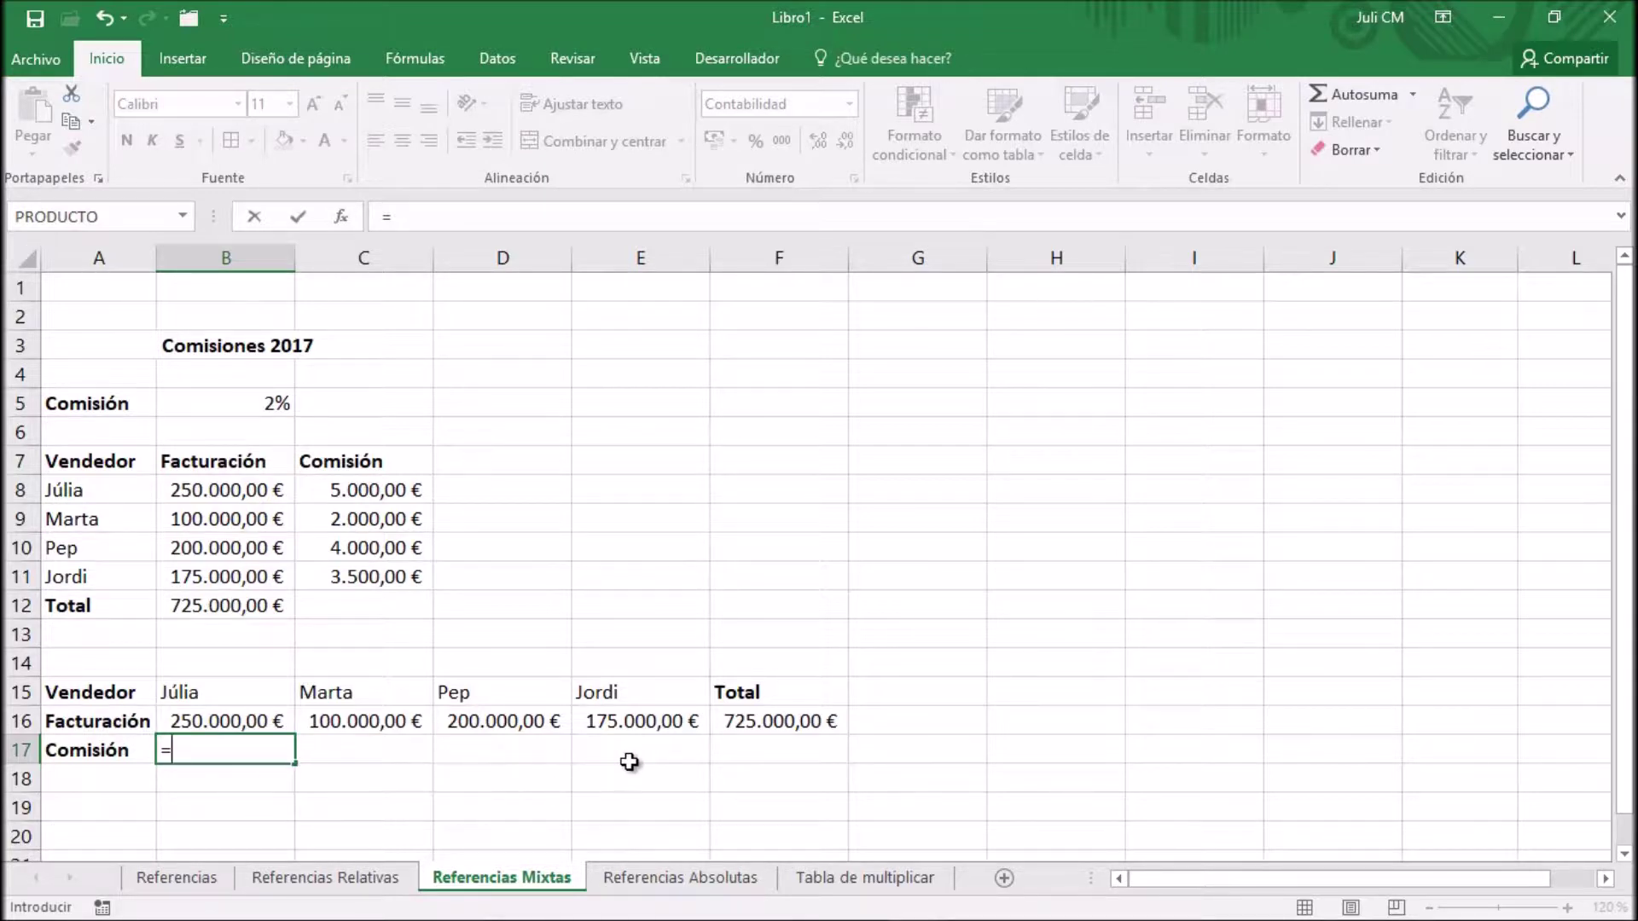
pyautogui.click(245, 723)
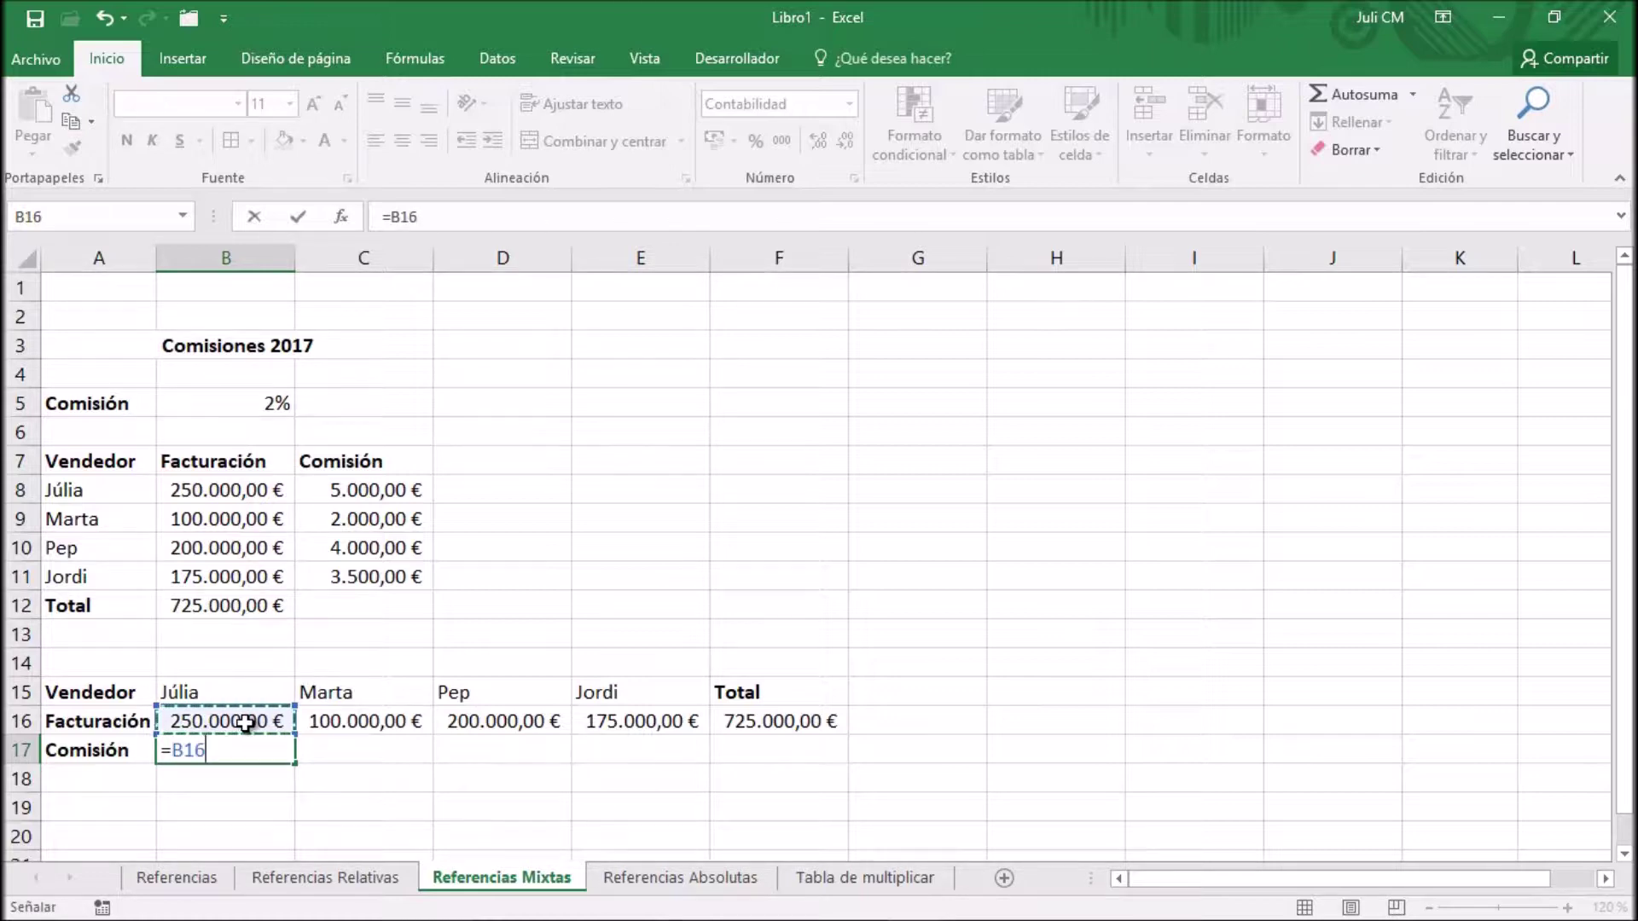
pyautogui.write('*')
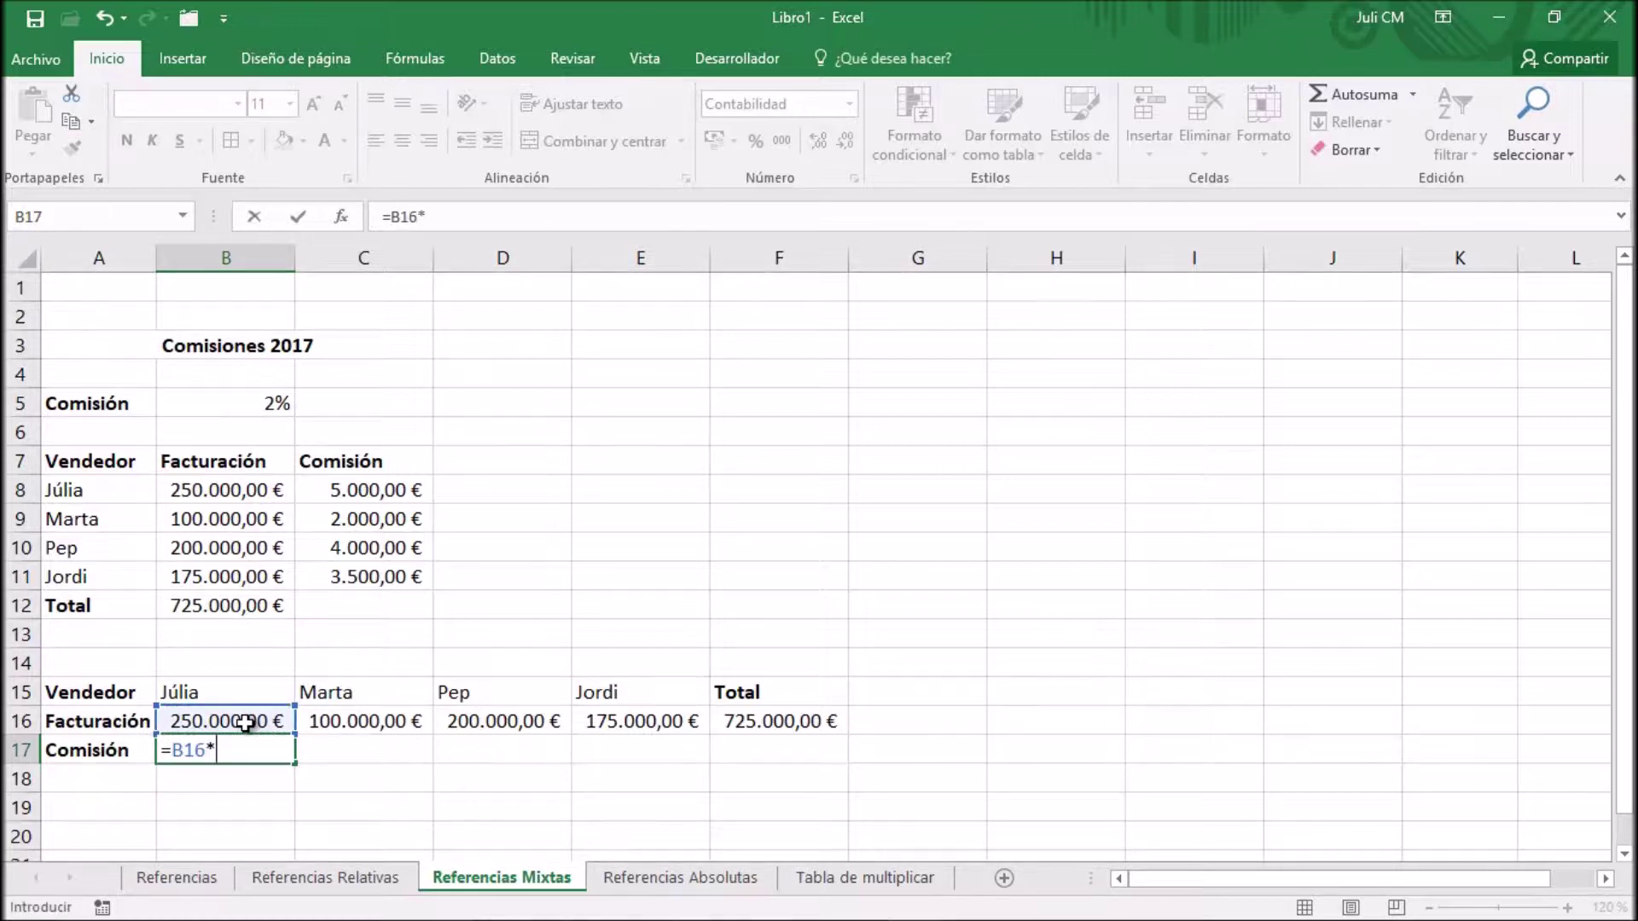
pyautogui.click(259, 406)
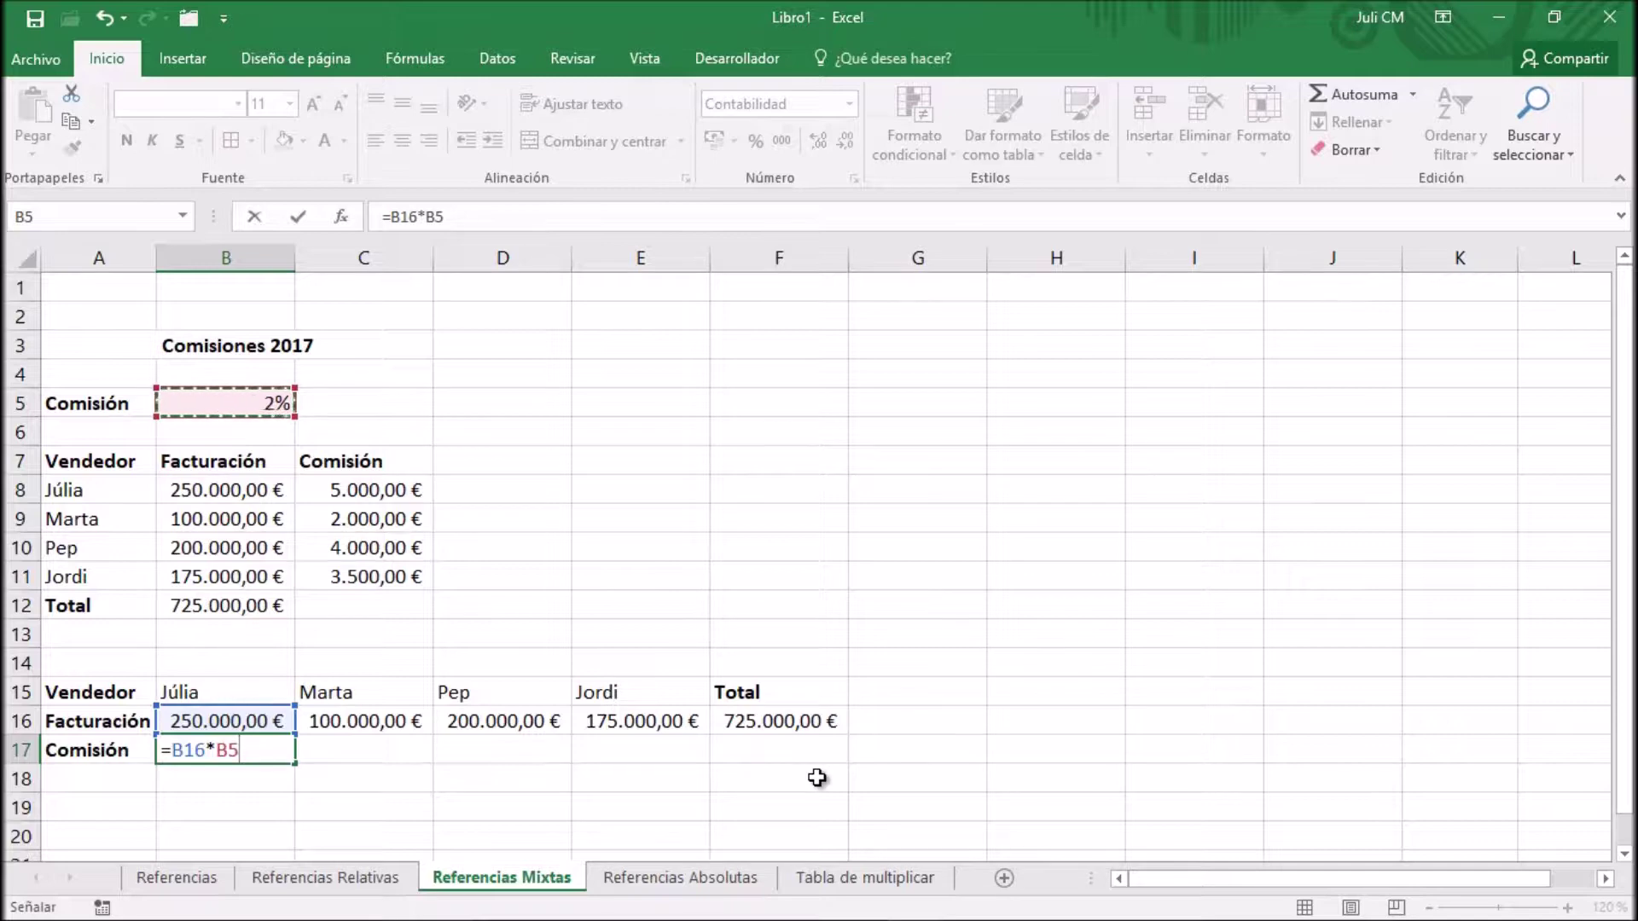
pyautogui.press('Return')
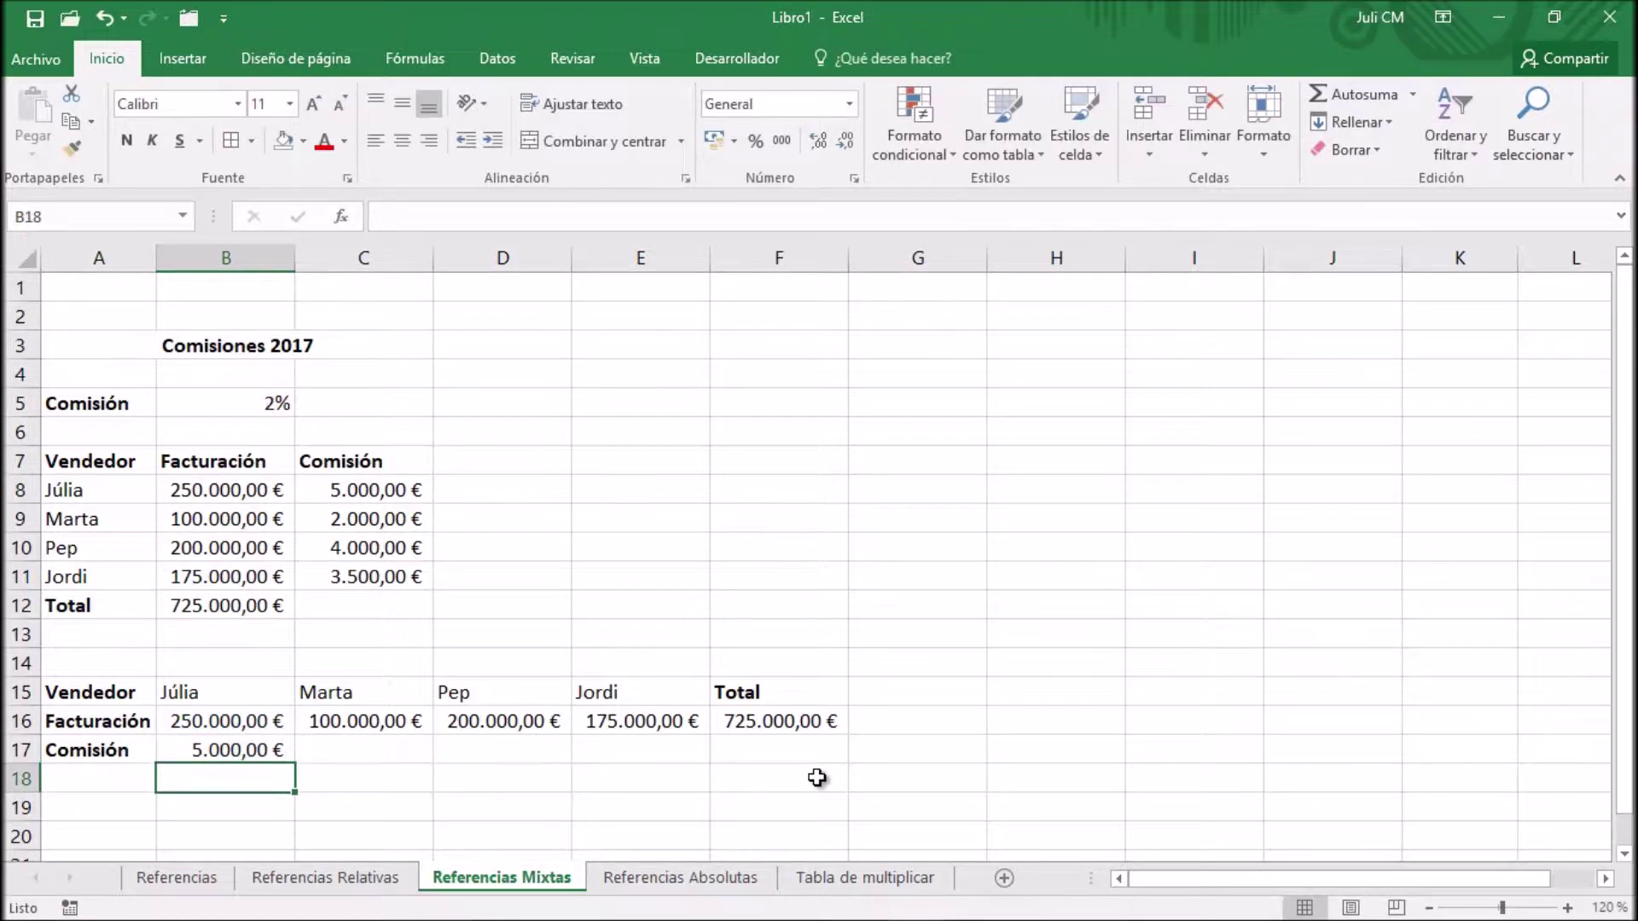
# Step: Fill the relative formula from B17 across to E17 and inspect the references in each cell of that row
pyautogui.click(245, 751)
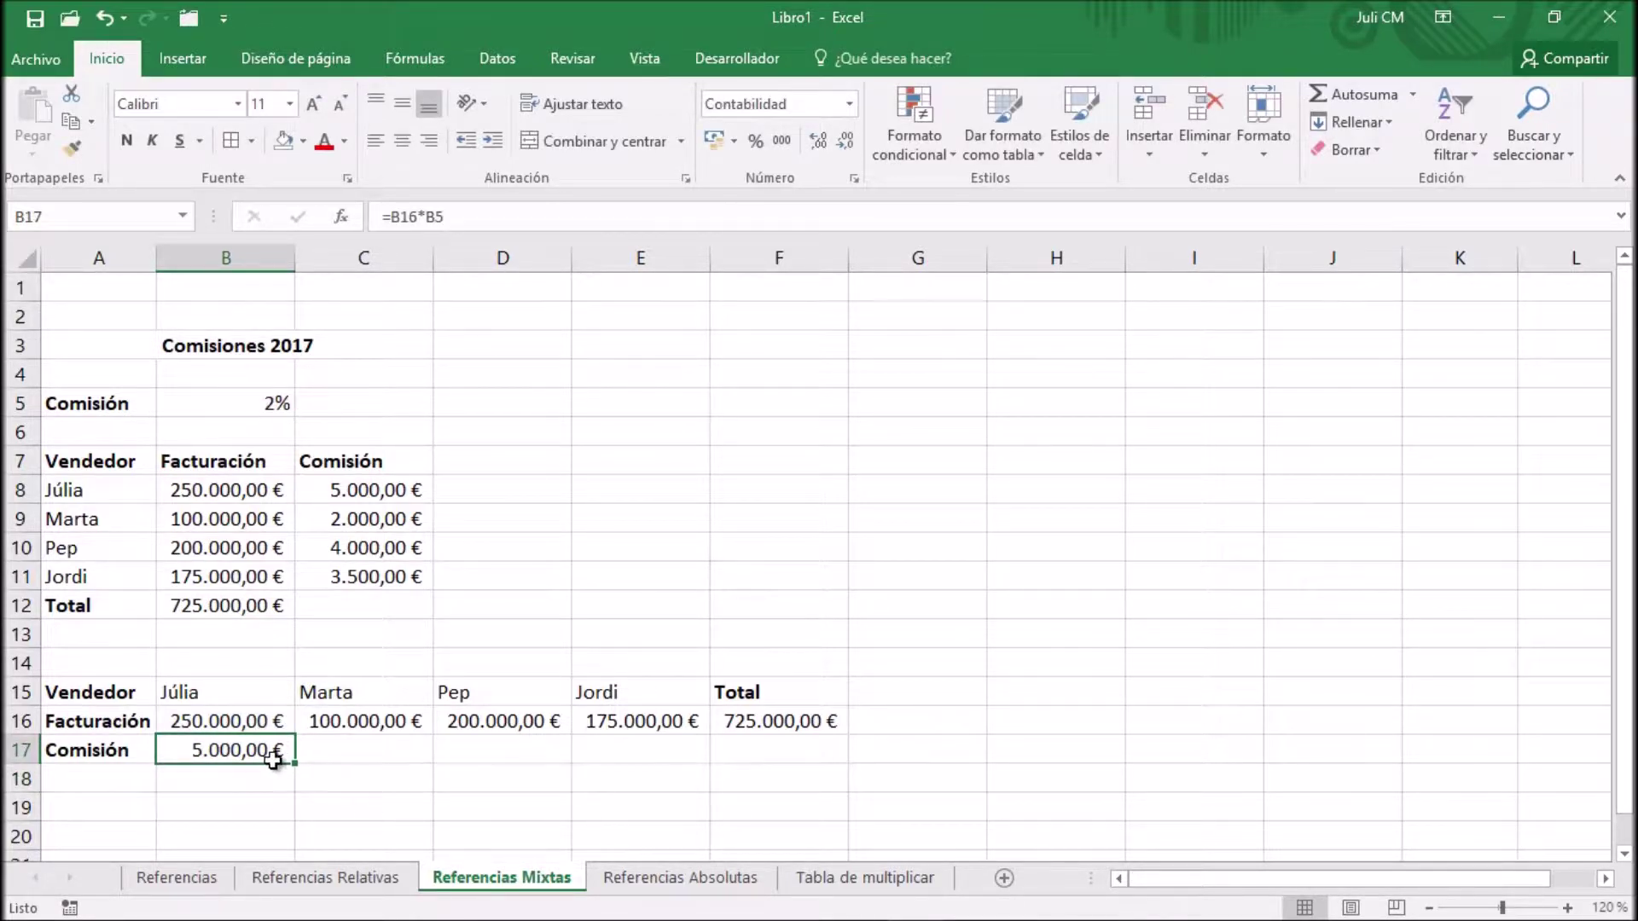
pyautogui.moveTo(294, 762); pyautogui.dragTo(682, 759)
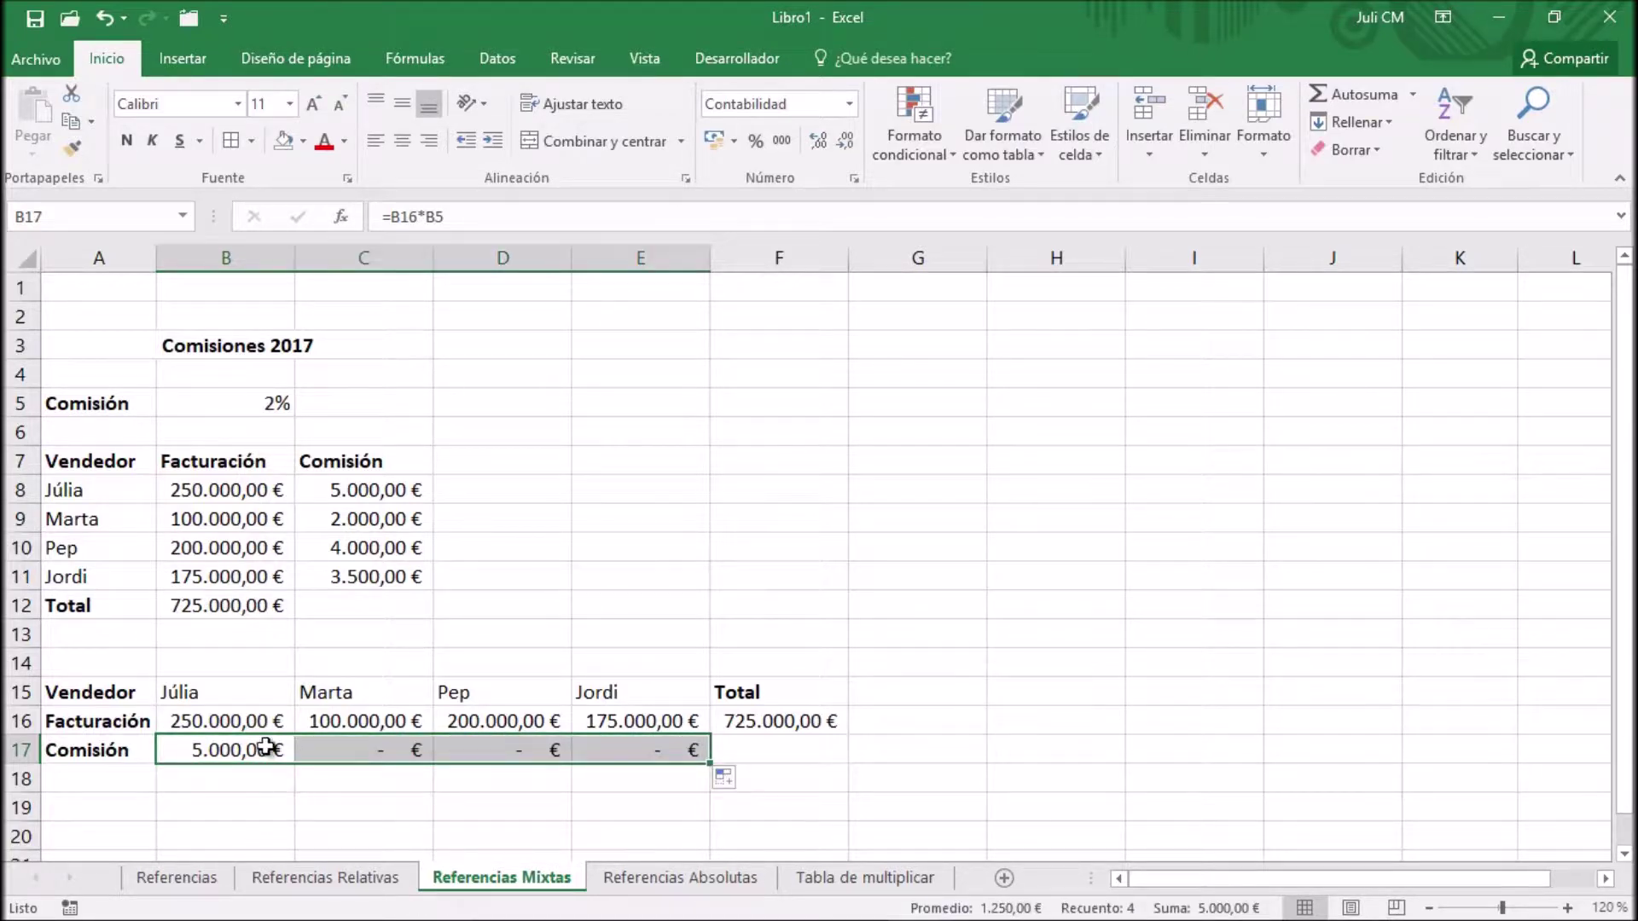
pyautogui.doubleClick(256, 749)
pyautogui.press('Escape')
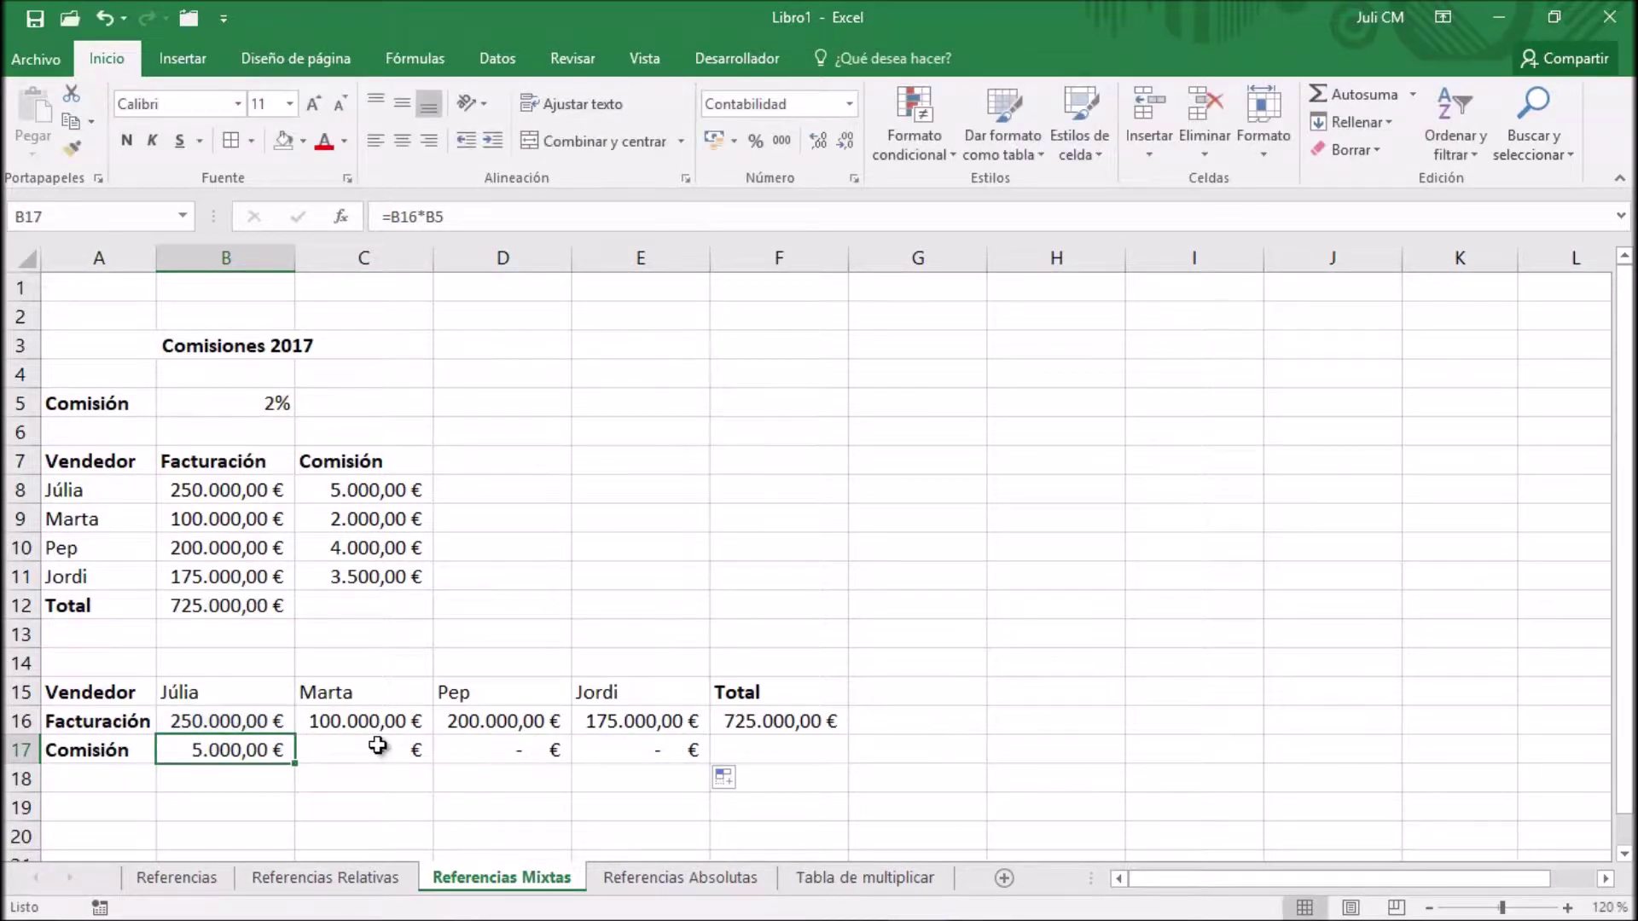
pyautogui.doubleClick(375, 749)
pyautogui.press('Escape')
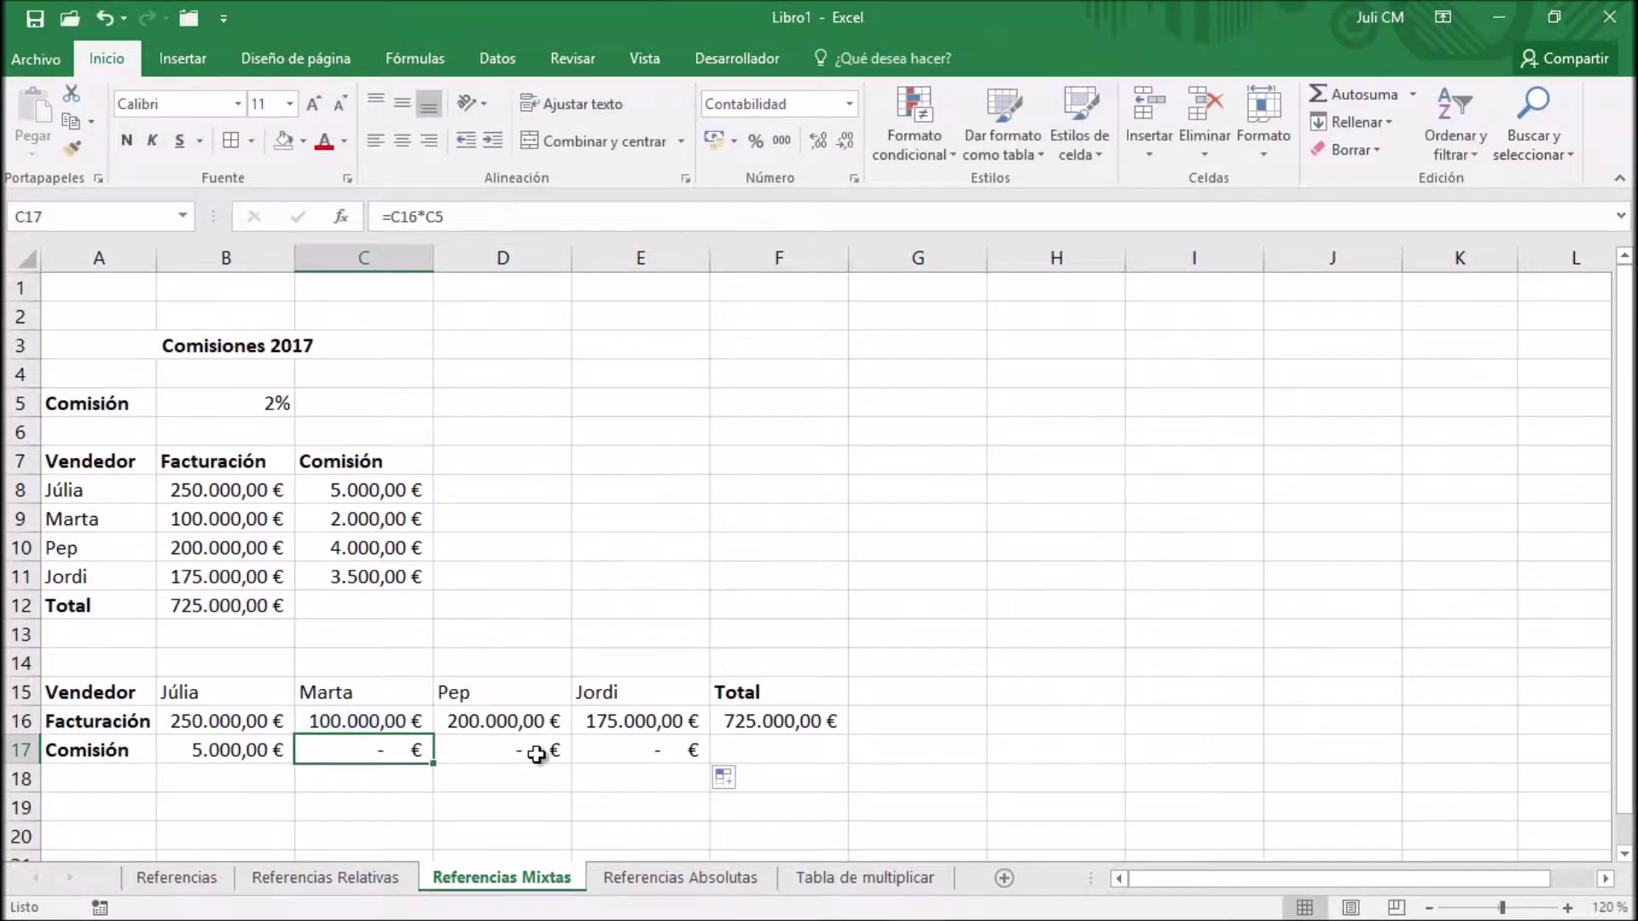
pyautogui.doubleClick(538, 752)
pyautogui.press('Escape')
pyautogui.doubleClick(585, 750)
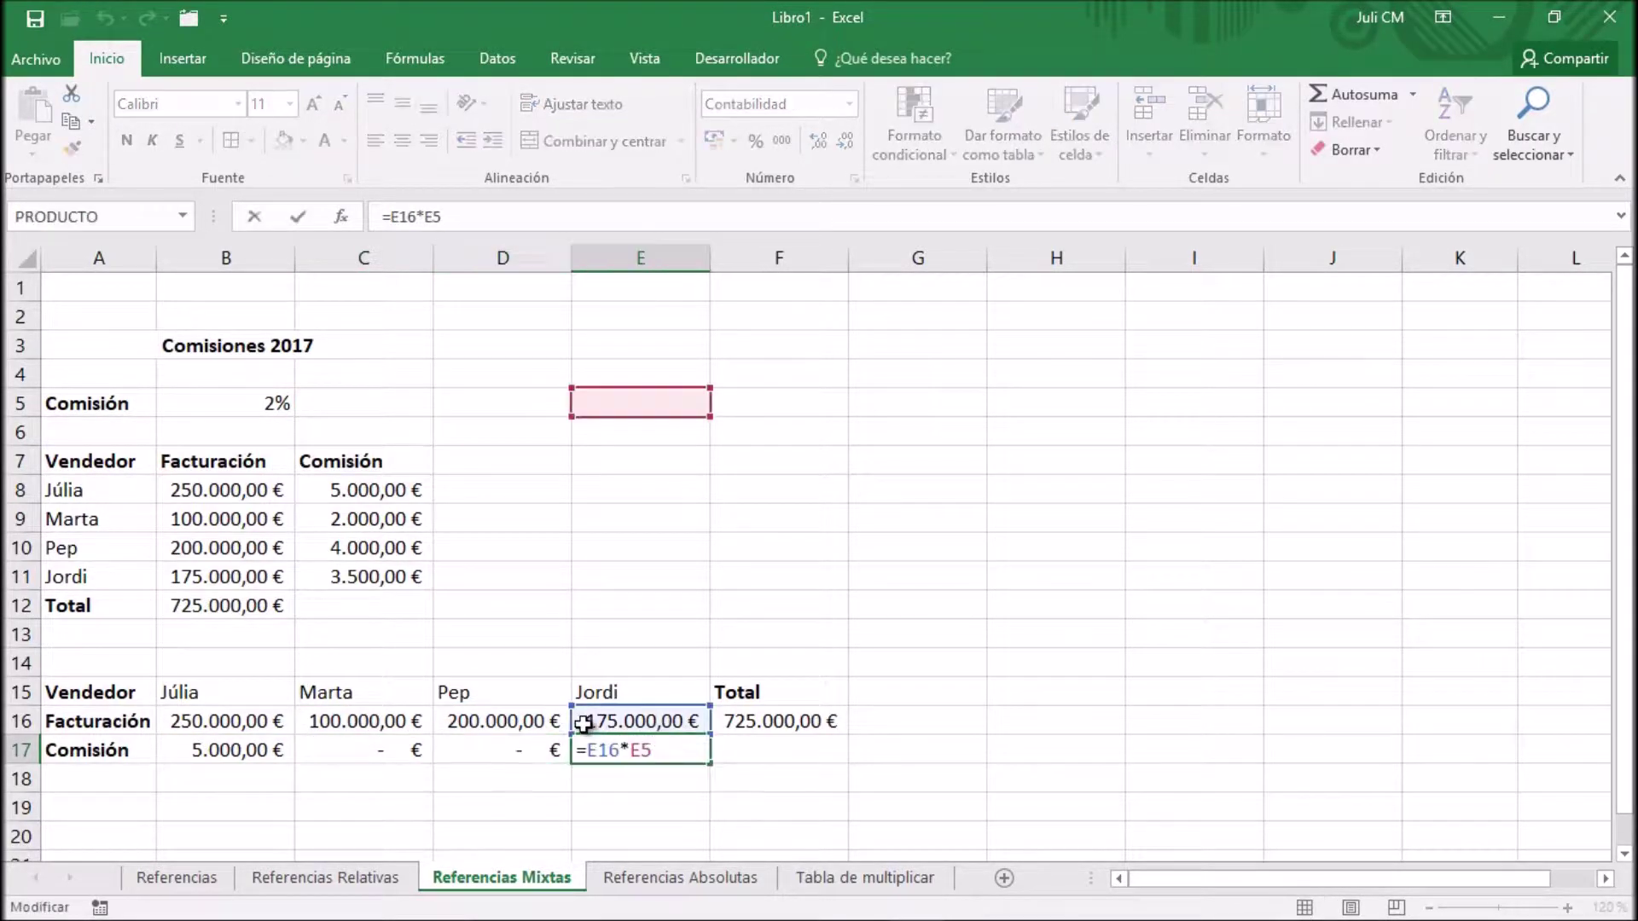
pyautogui.press('Escape')
# Step: Clear the commissions in B17:E17 and build the formula =B16*B5 in B17, keeping it open for editing
pyautogui.moveTo(643, 757); pyautogui.dragTo(265, 757)
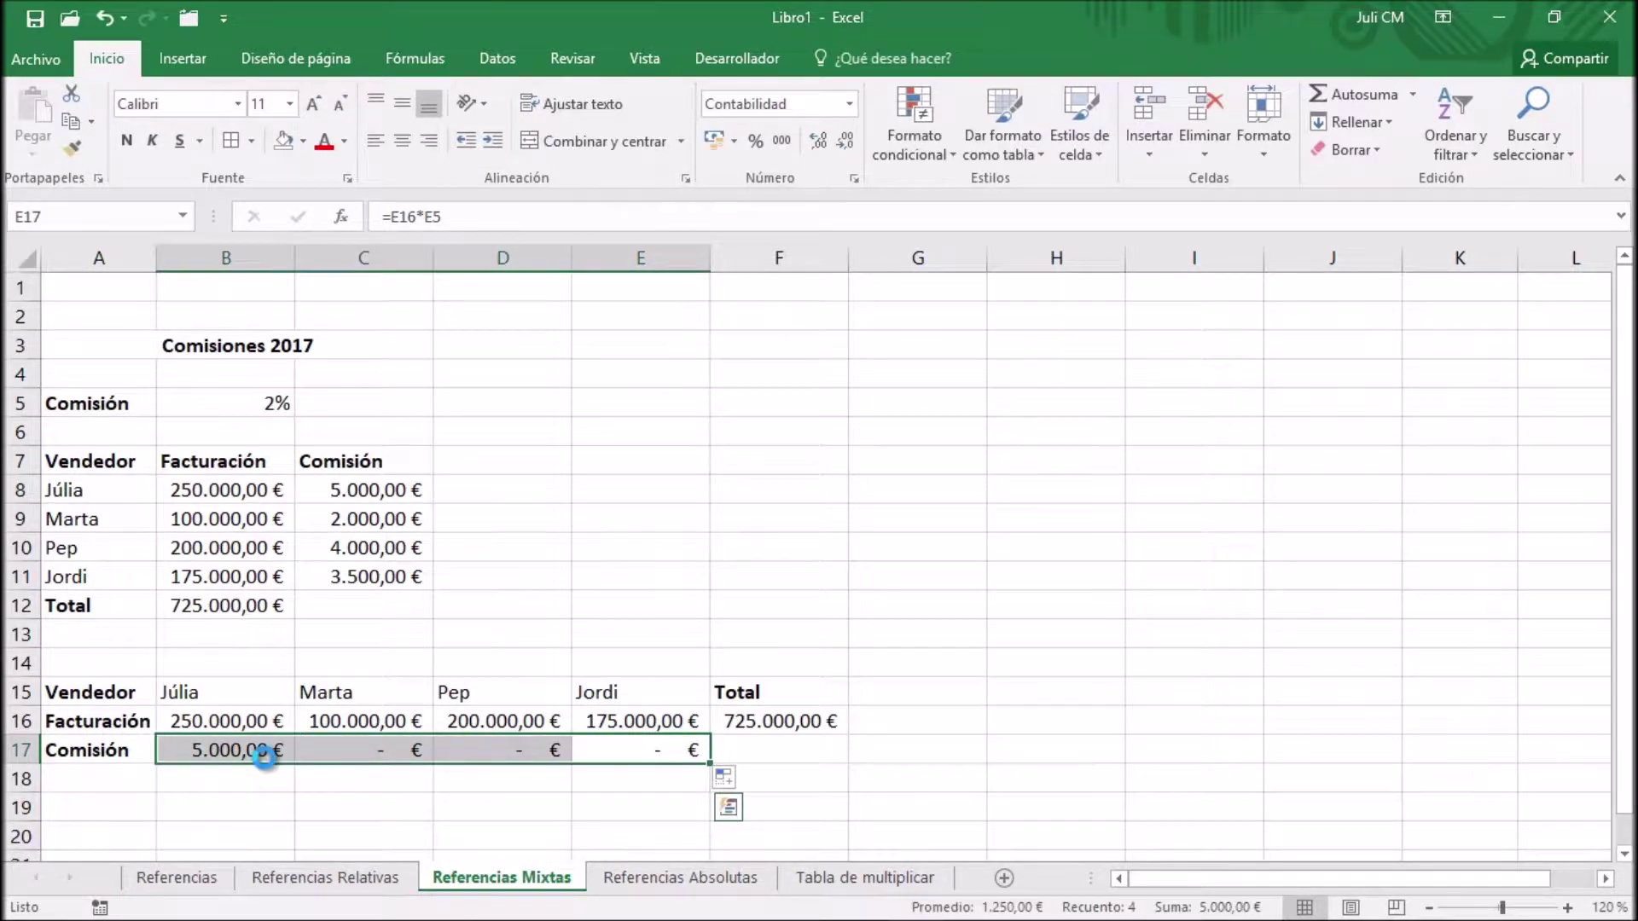
pyautogui.press('Delete')
pyautogui.click(270, 744)
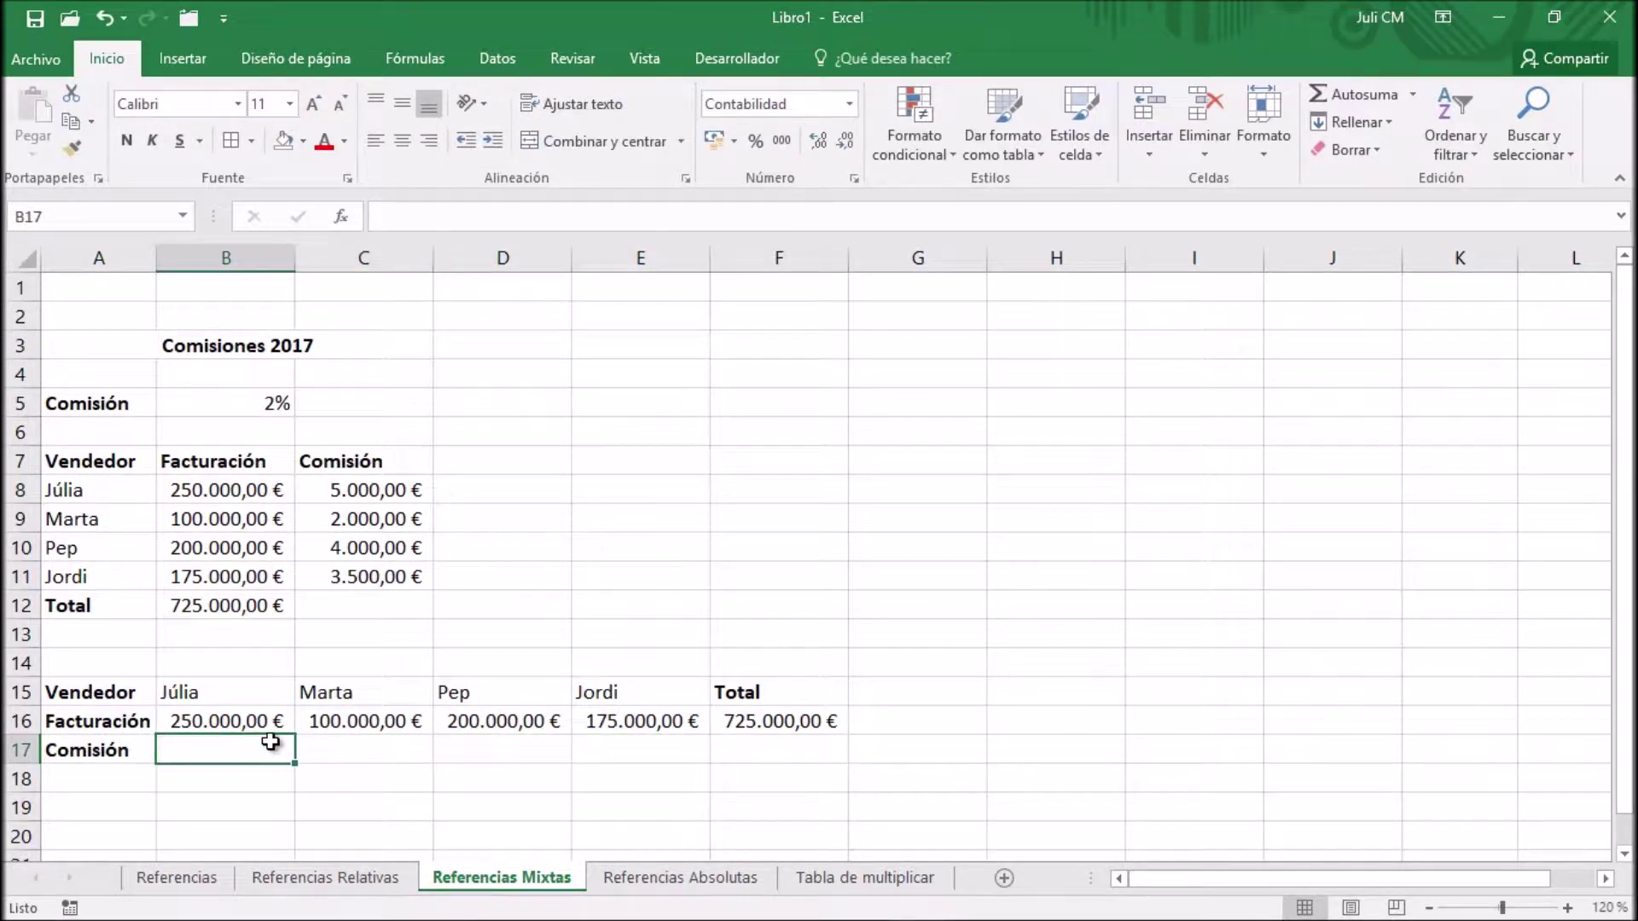
pyautogui.write('=')
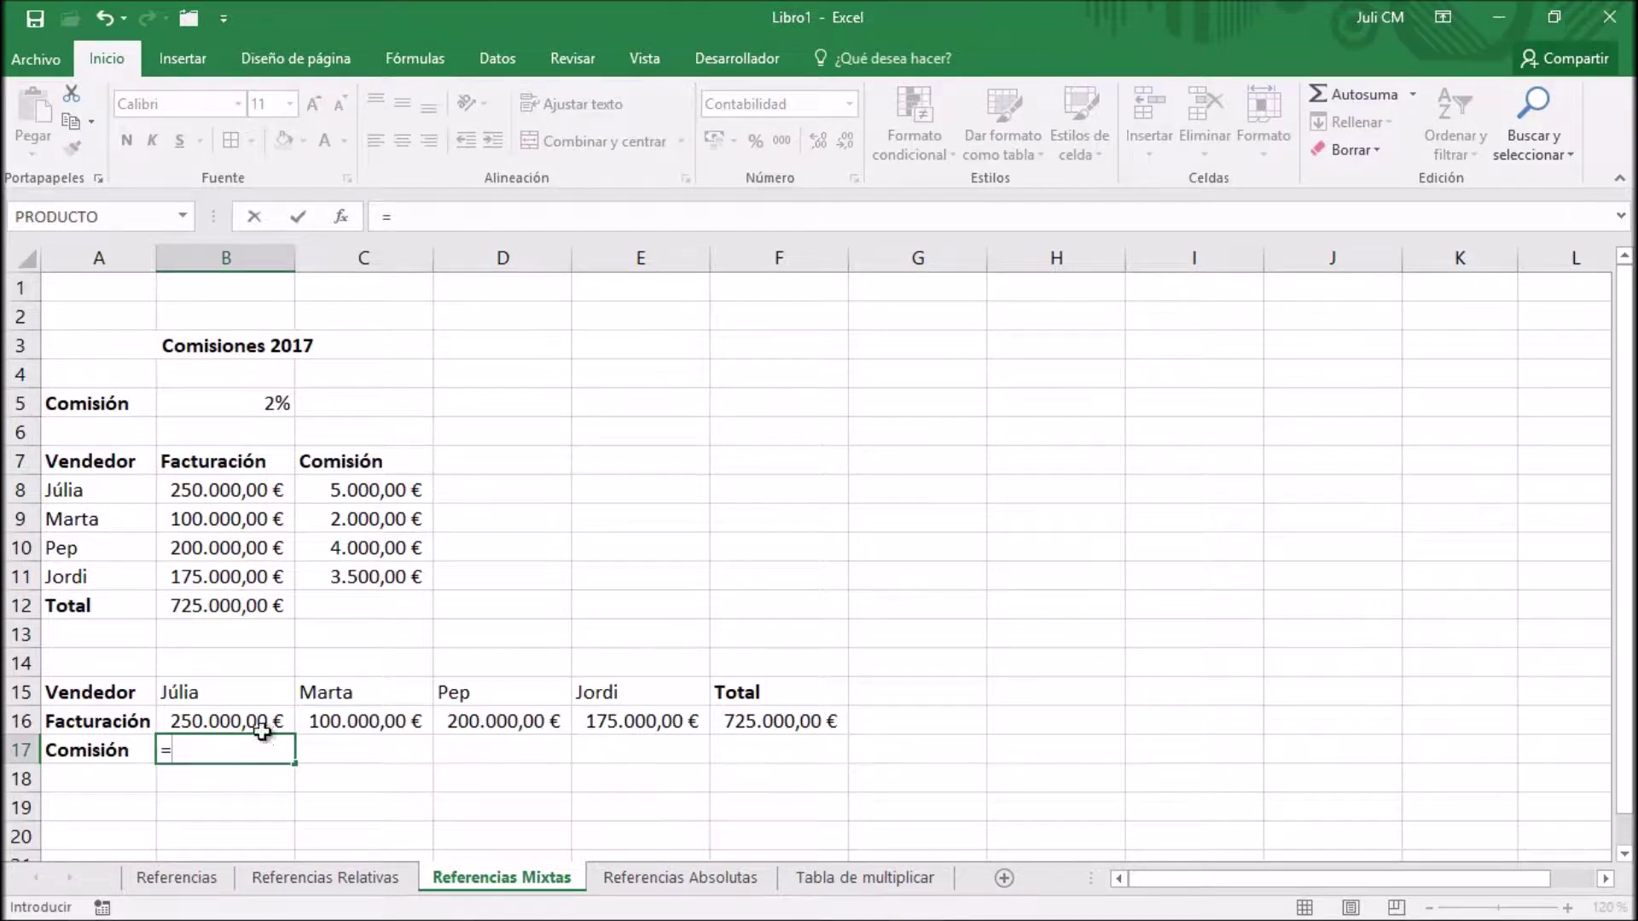
pyautogui.click(249, 721)
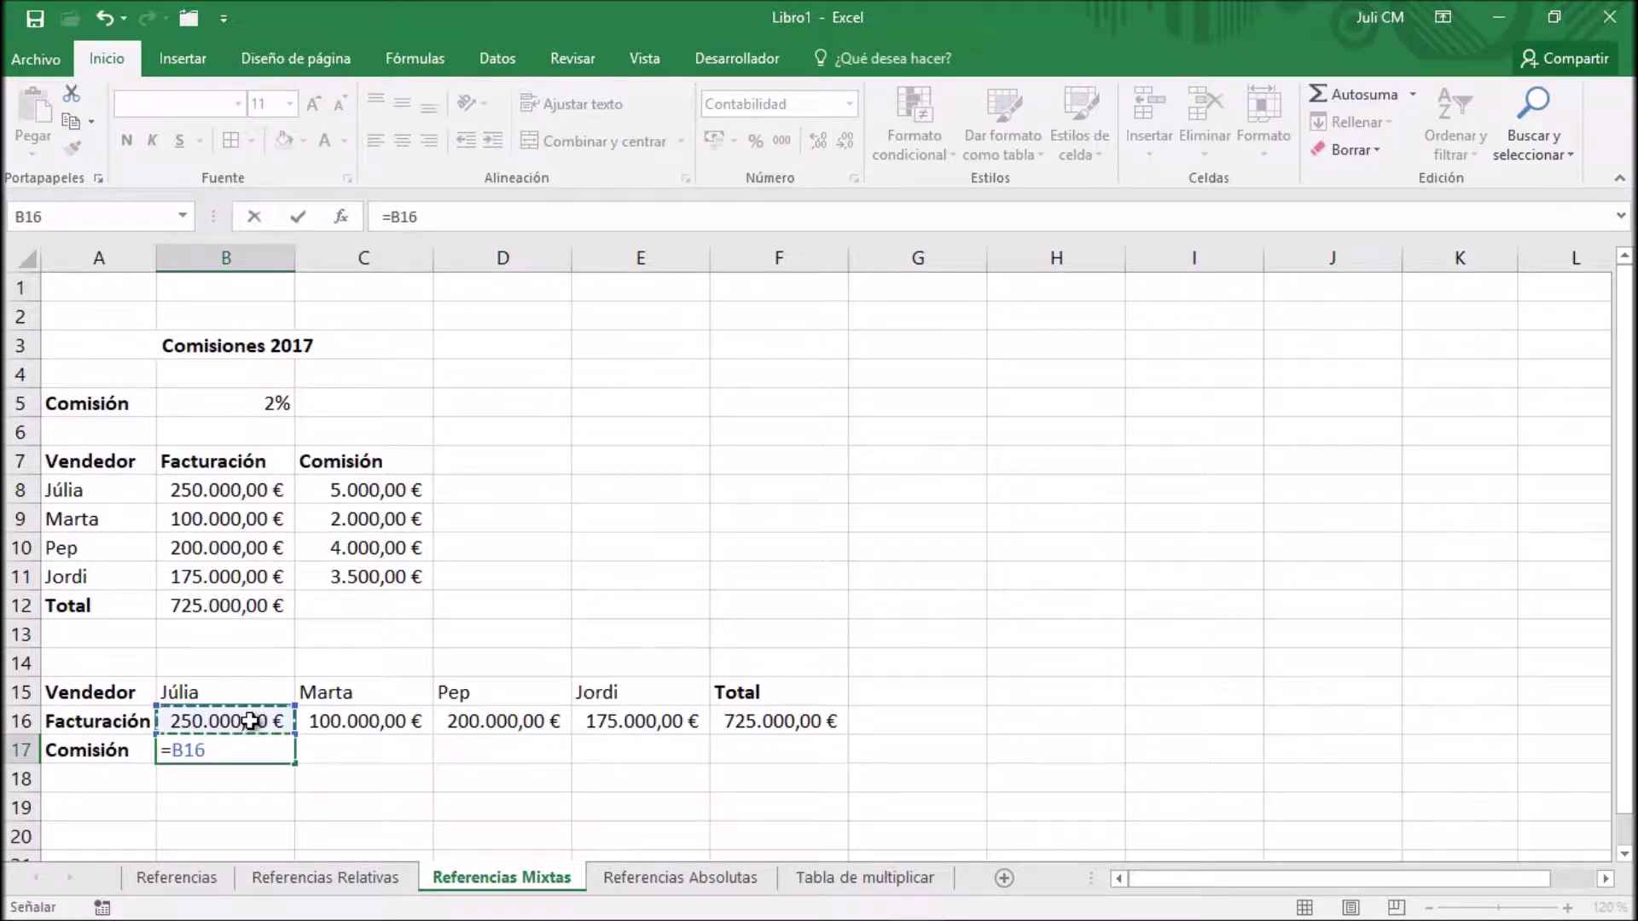
pyautogui.write('*')
pyautogui.click(243, 409)
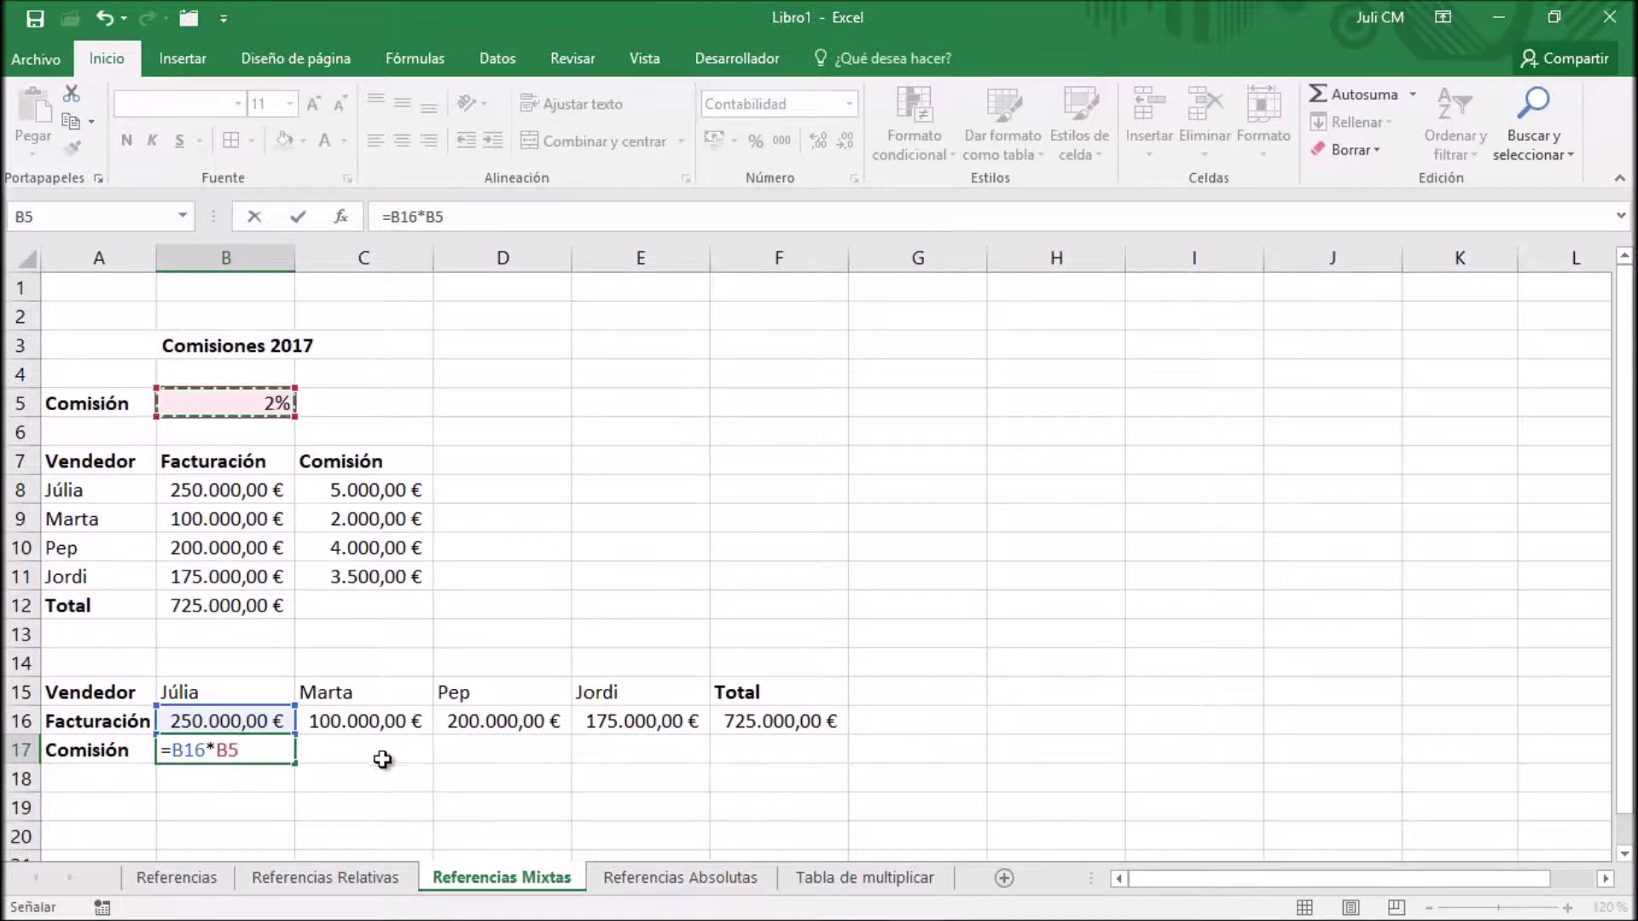
# Step: Fix only the column of the commission rate reference so the formula in B17 reads =B16*$B5
pyautogui.click(263, 753)
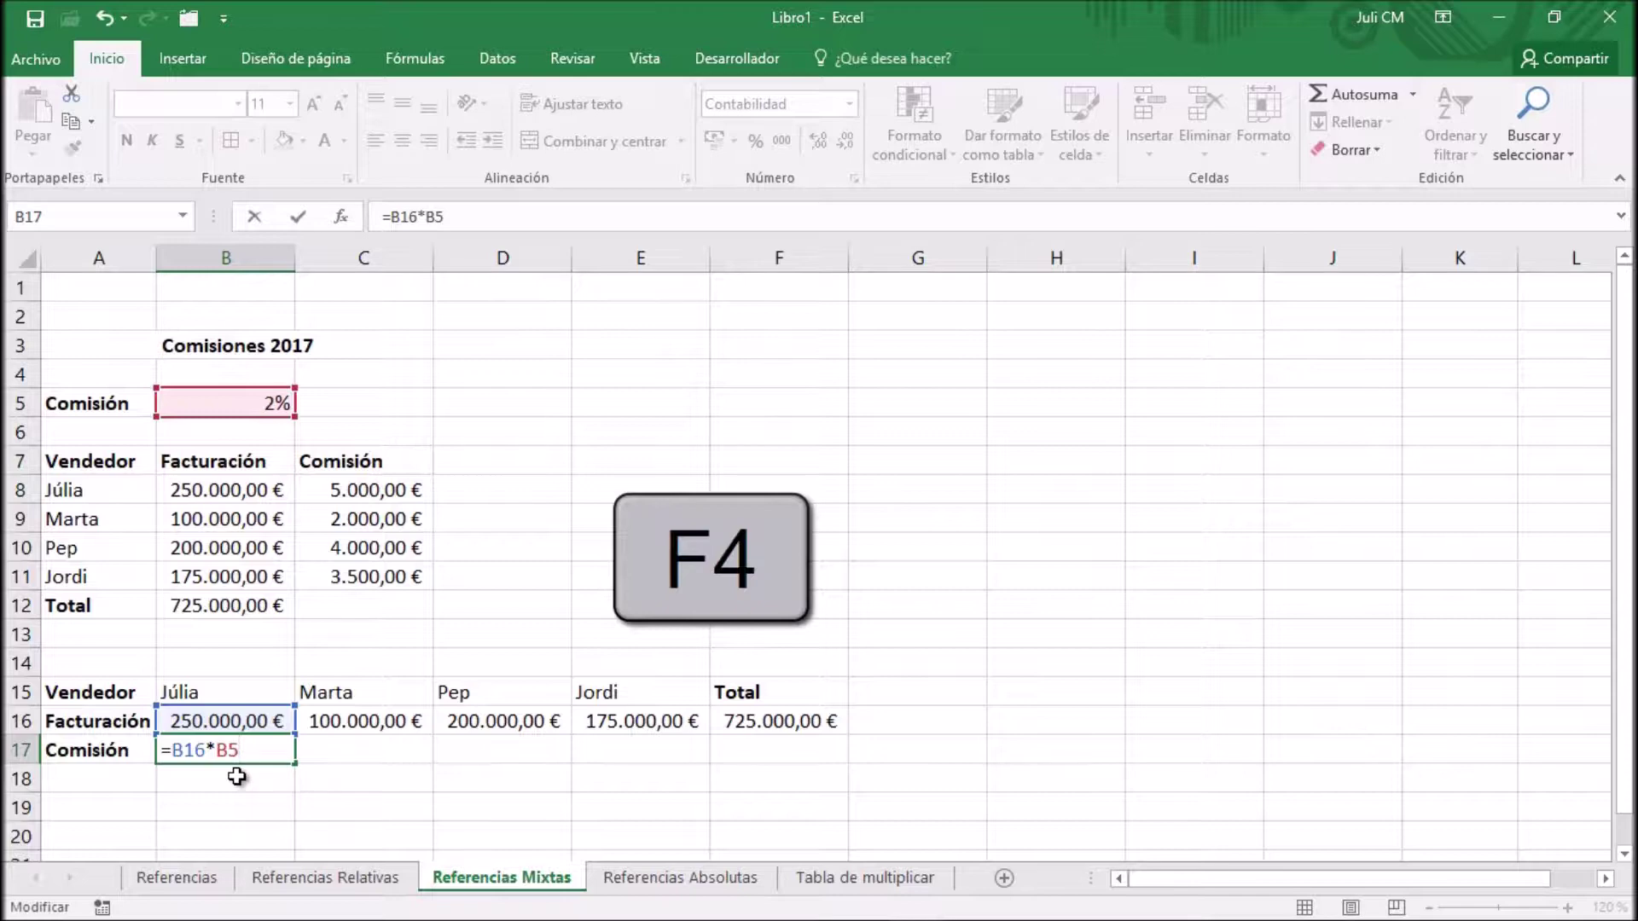
pyautogui.press('F4')
pyautogui.press('F4')
pyautogui.press('F4')
pyautogui.press('F4')
pyautogui.press('F4')
pyautogui.press('F4')
pyautogui.press('F4')
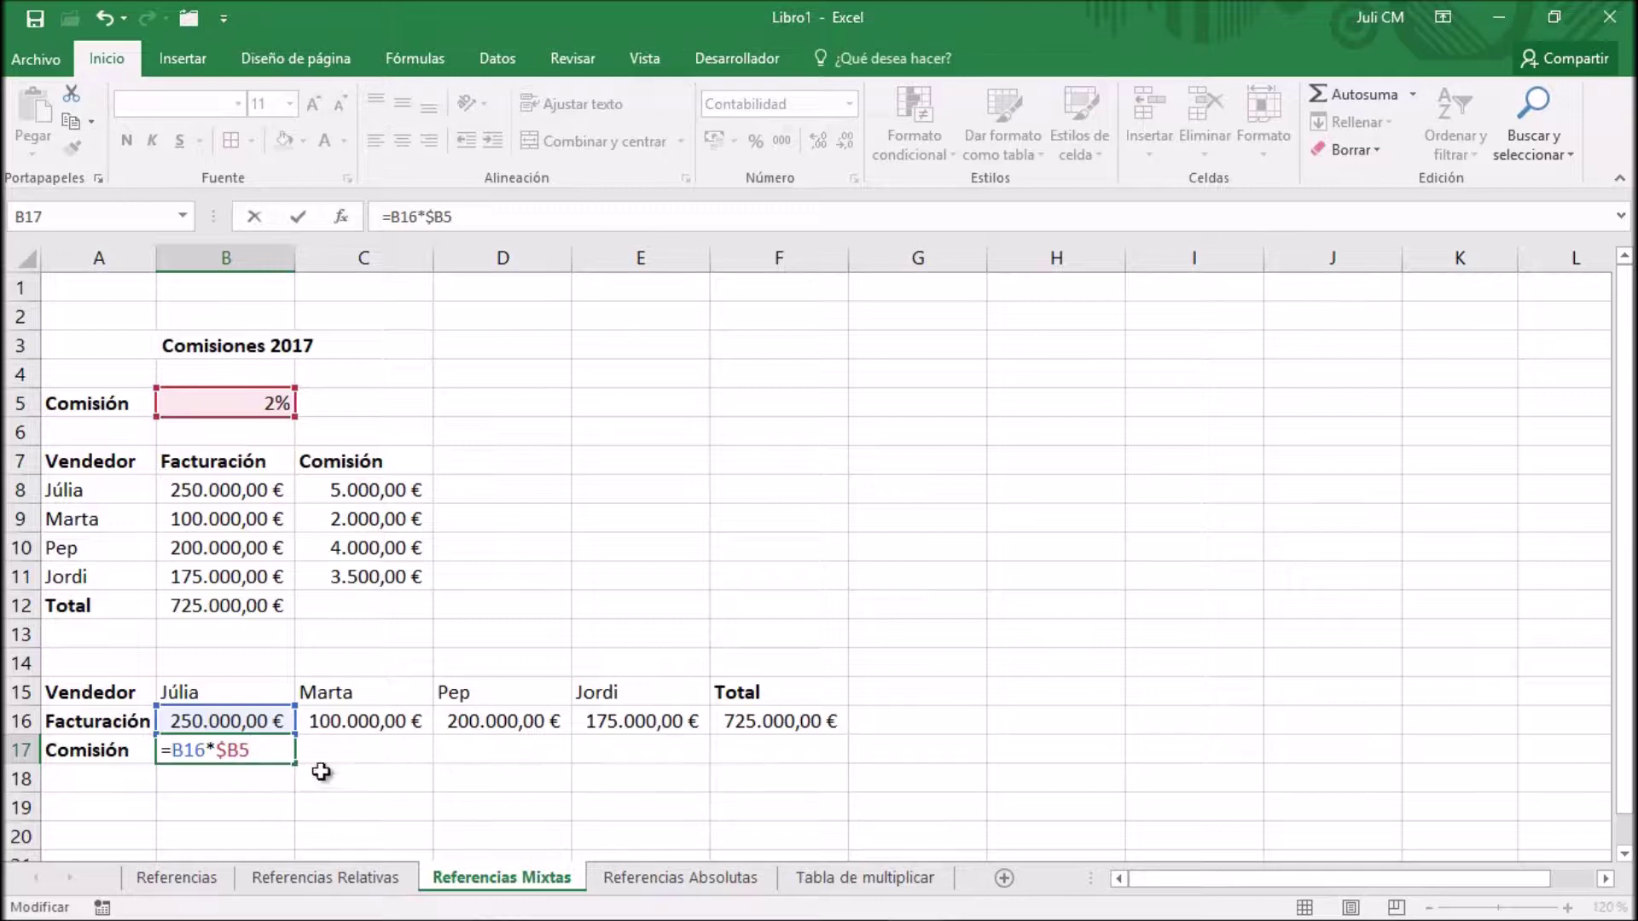
pyautogui.press('Return')
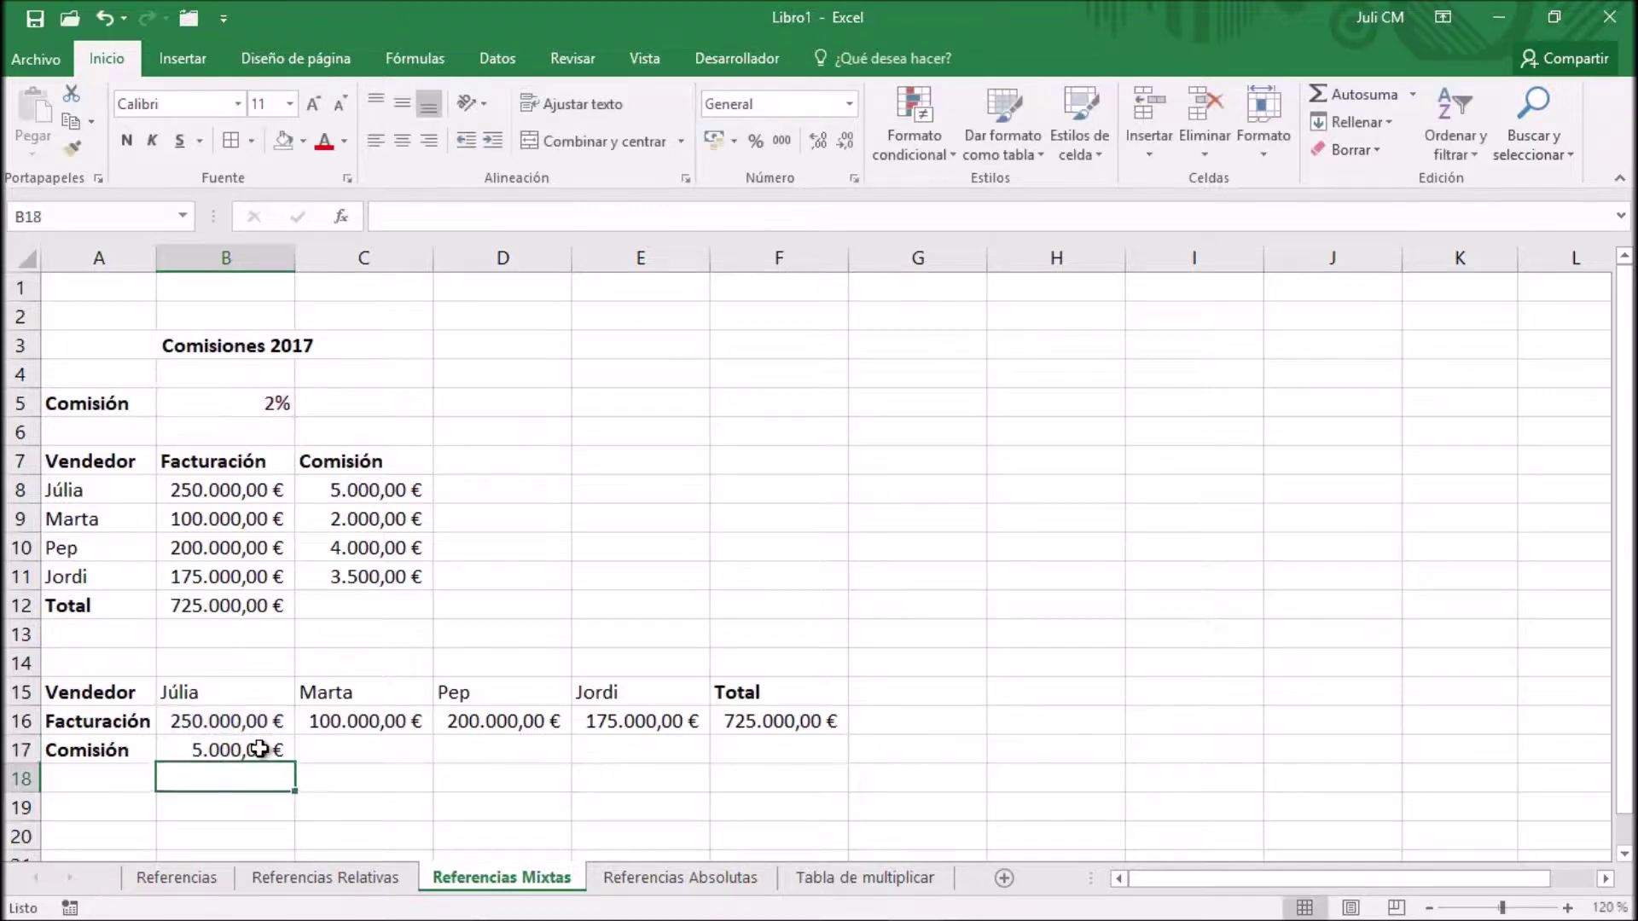
# Step: Fill the =B16*$B5 formula from B17 across to E17 and check the fixed column reference in B17
pyautogui.click(256, 750)
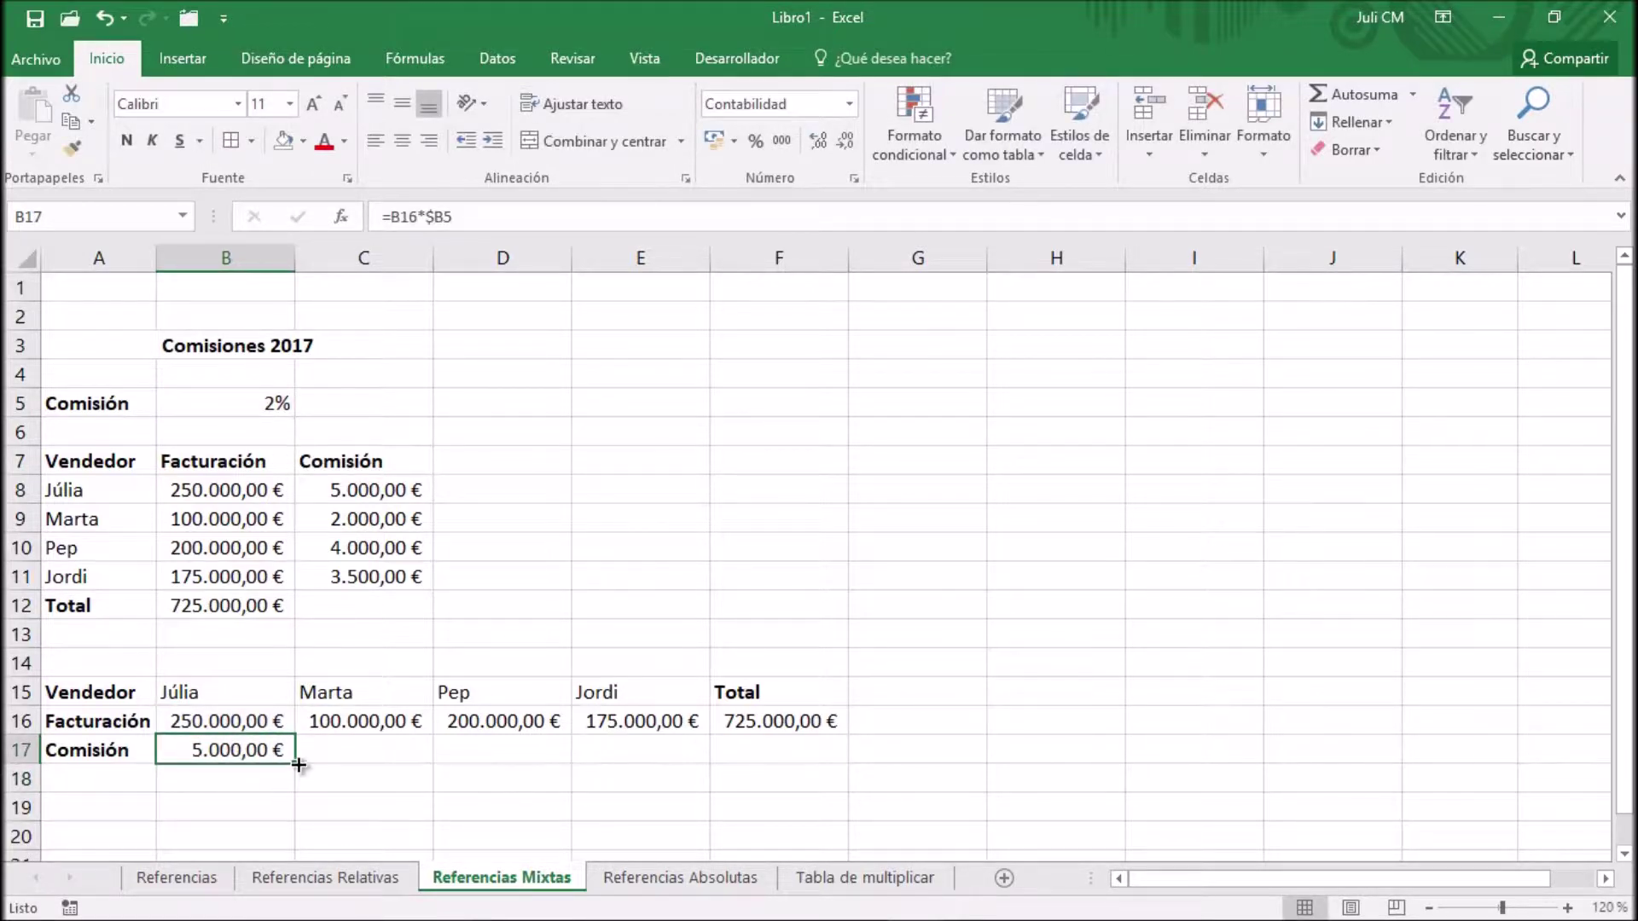
pyautogui.moveTo(297, 764); pyautogui.dragTo(662, 757)
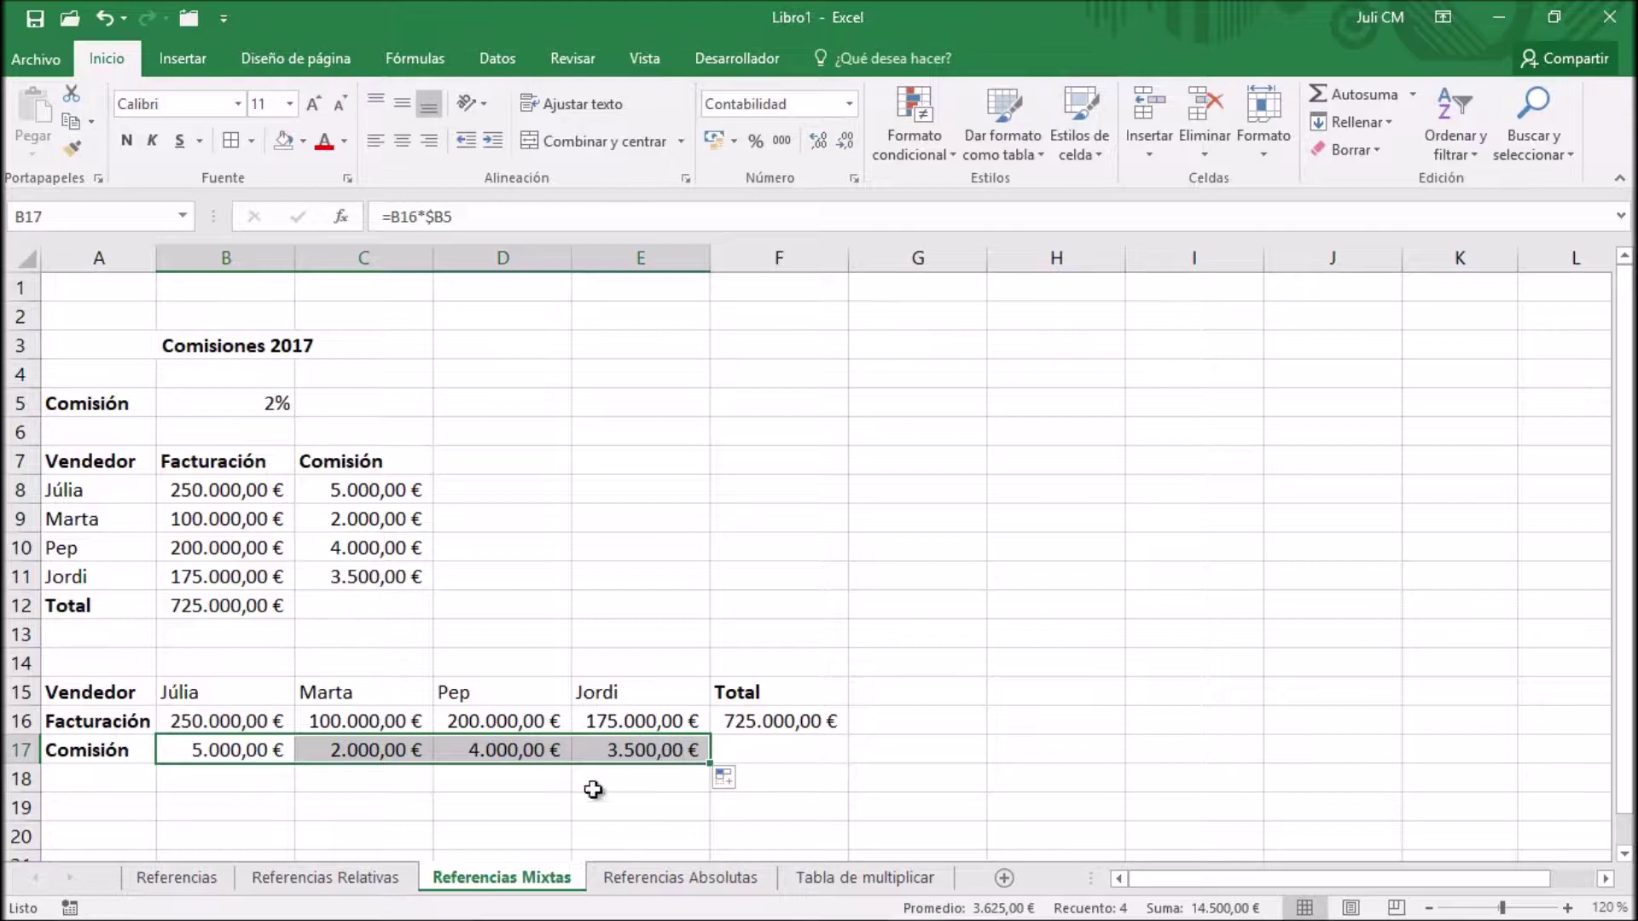
pyautogui.doubleClick(247, 765)
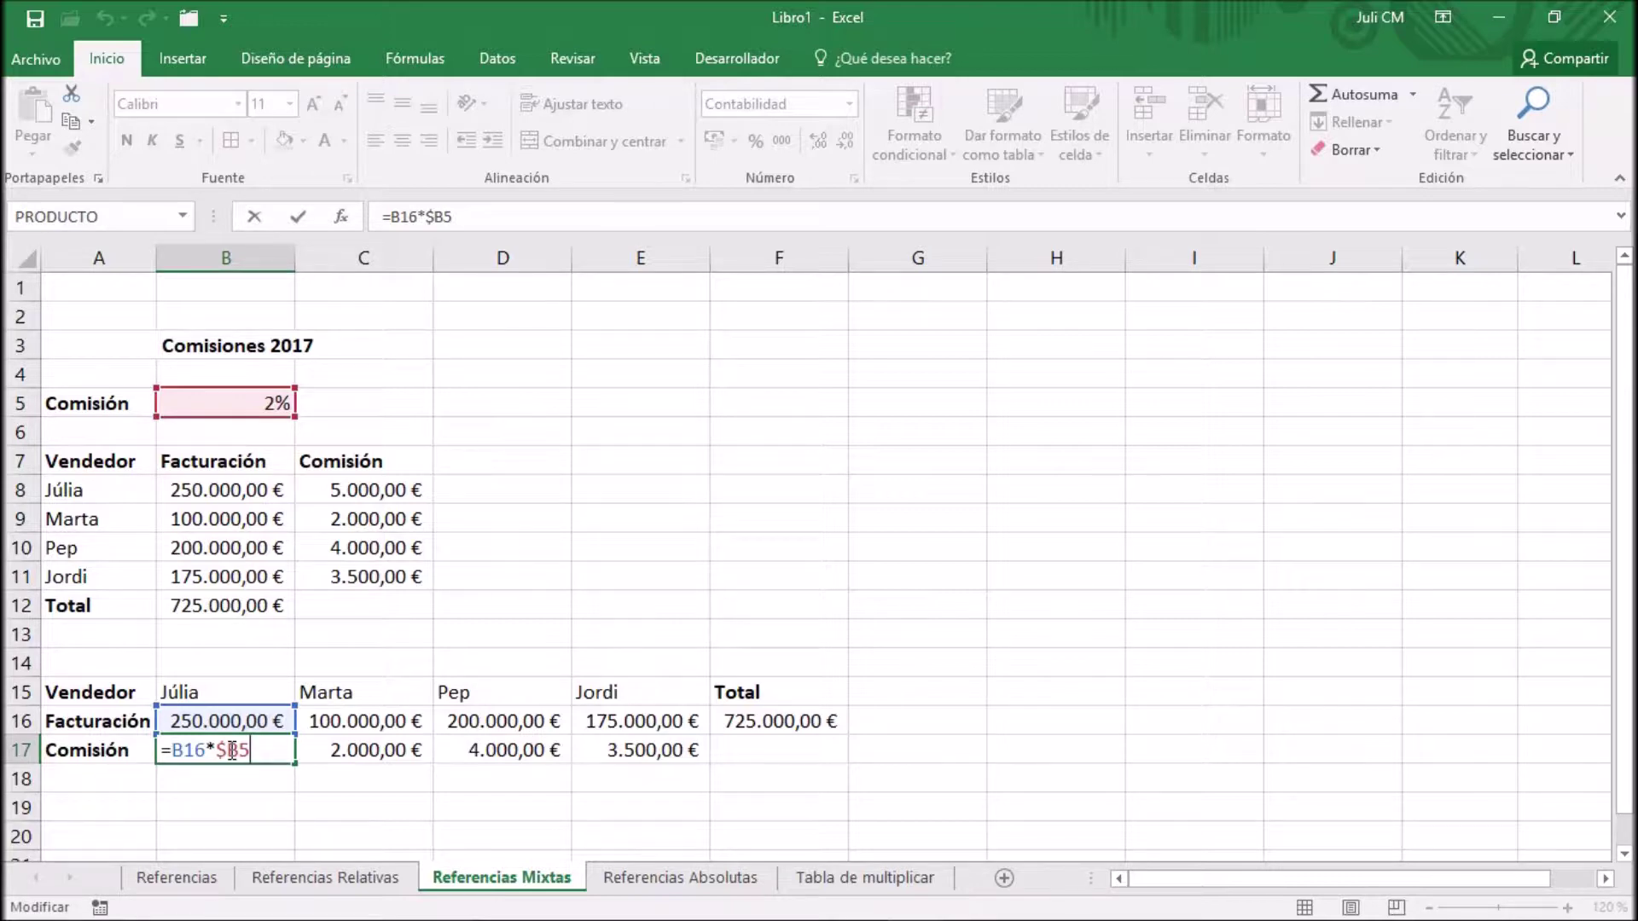
pyautogui.hotkey('ctrl', 'Return')
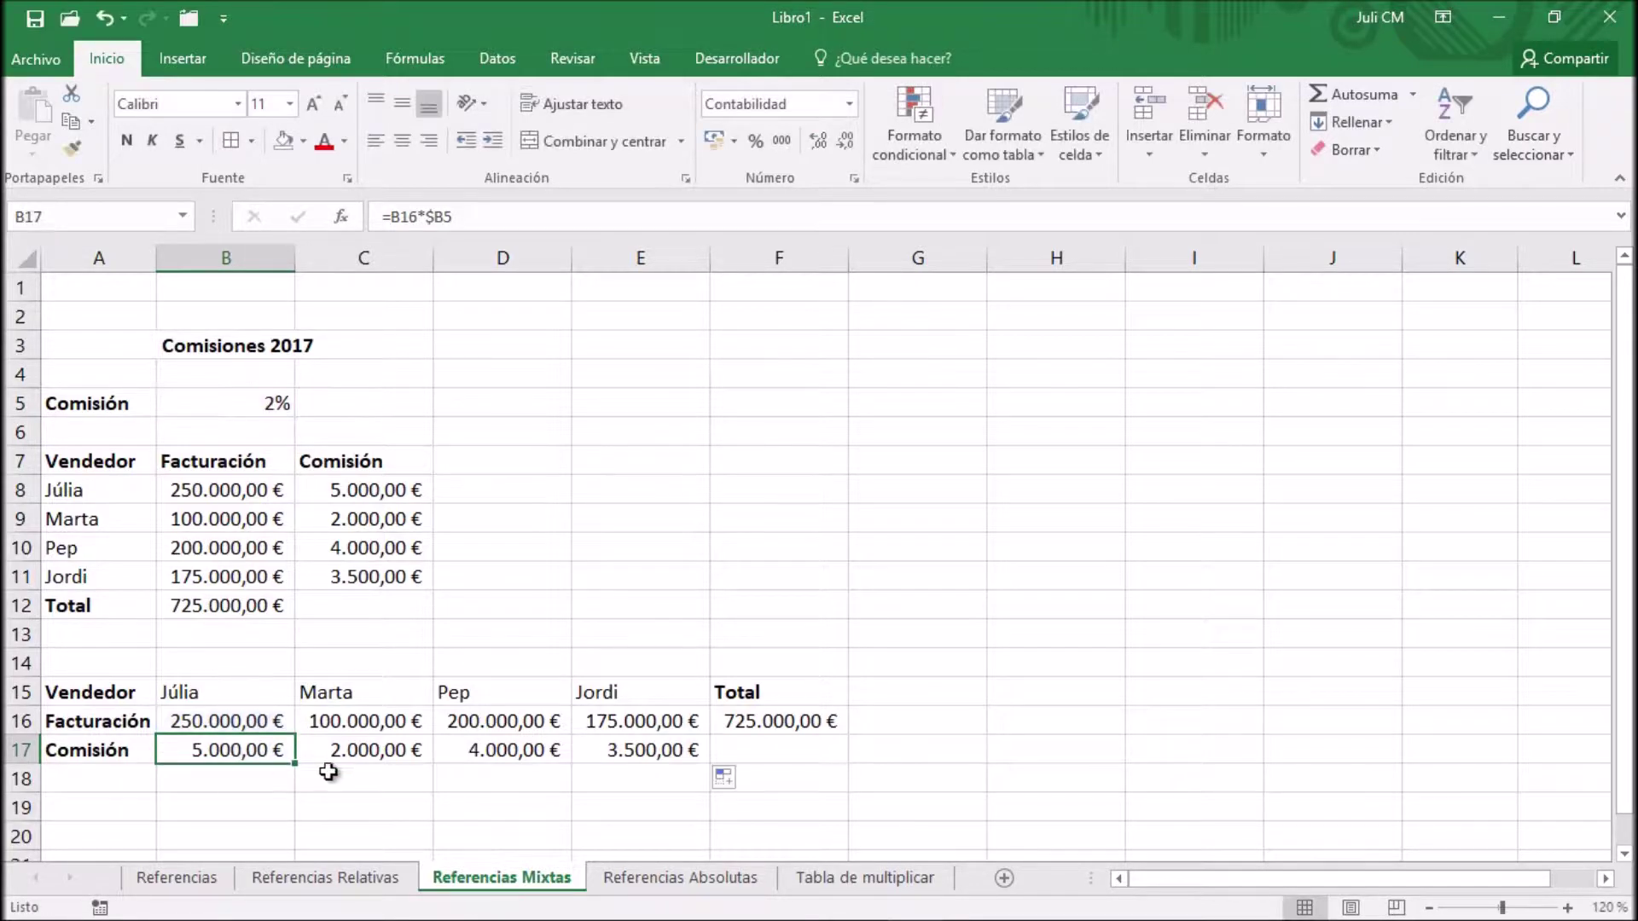
# Step: Inspect the references in the copied commission formulas in C17, D17 and E17
pyautogui.click(390, 753)
pyautogui.doubleClick(390, 753)
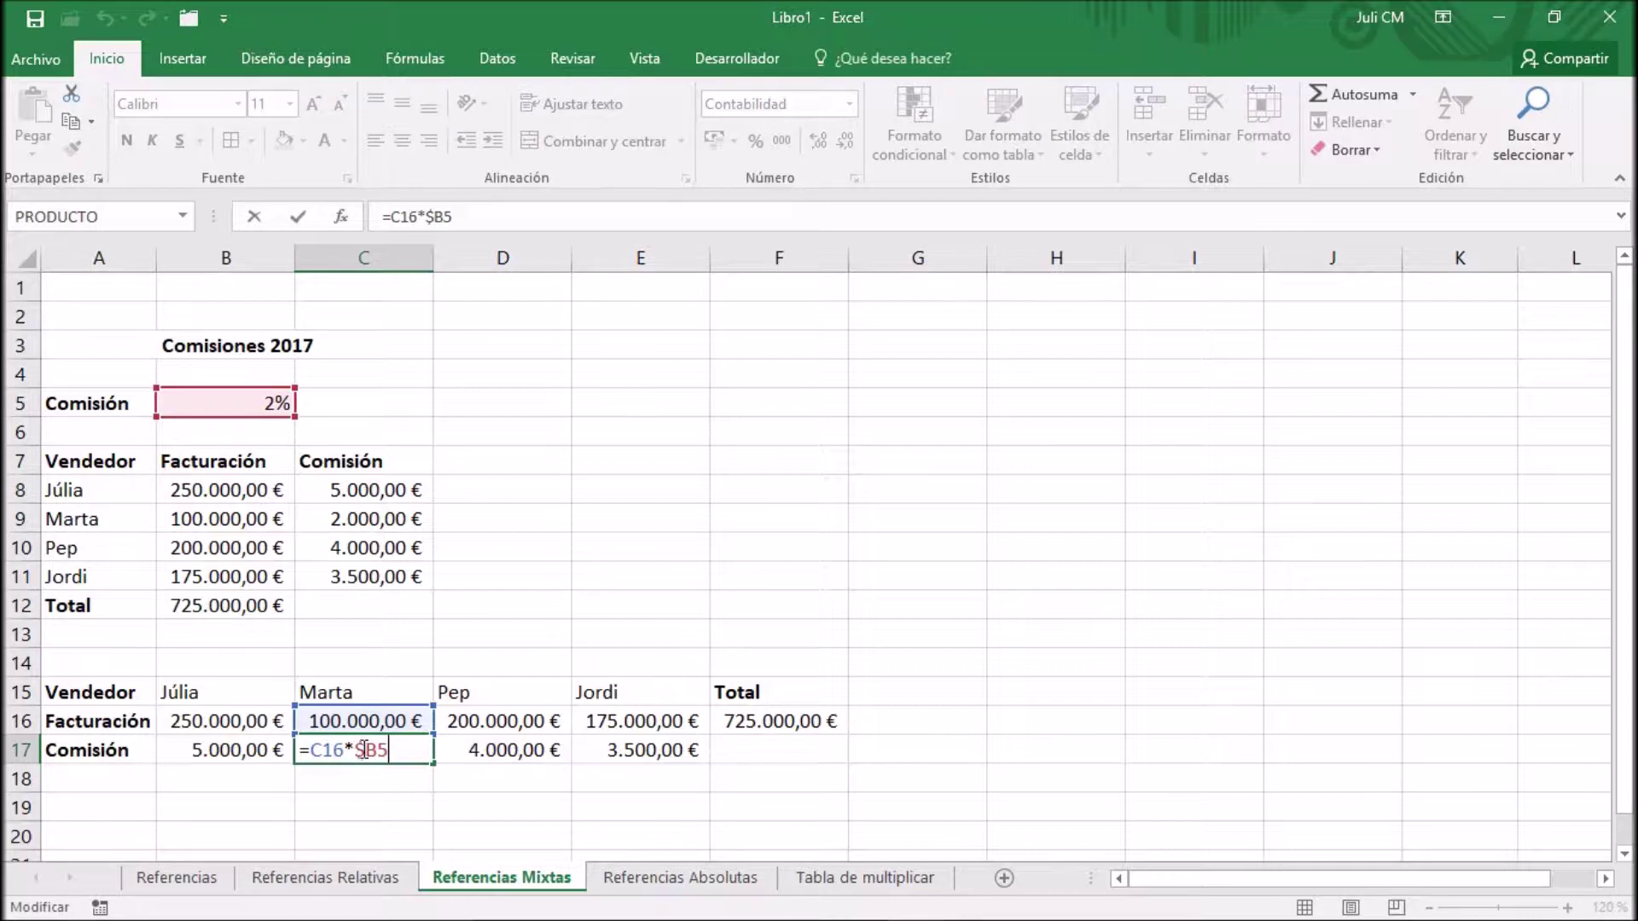
pyautogui.hotkey('ctrl', 'Return')
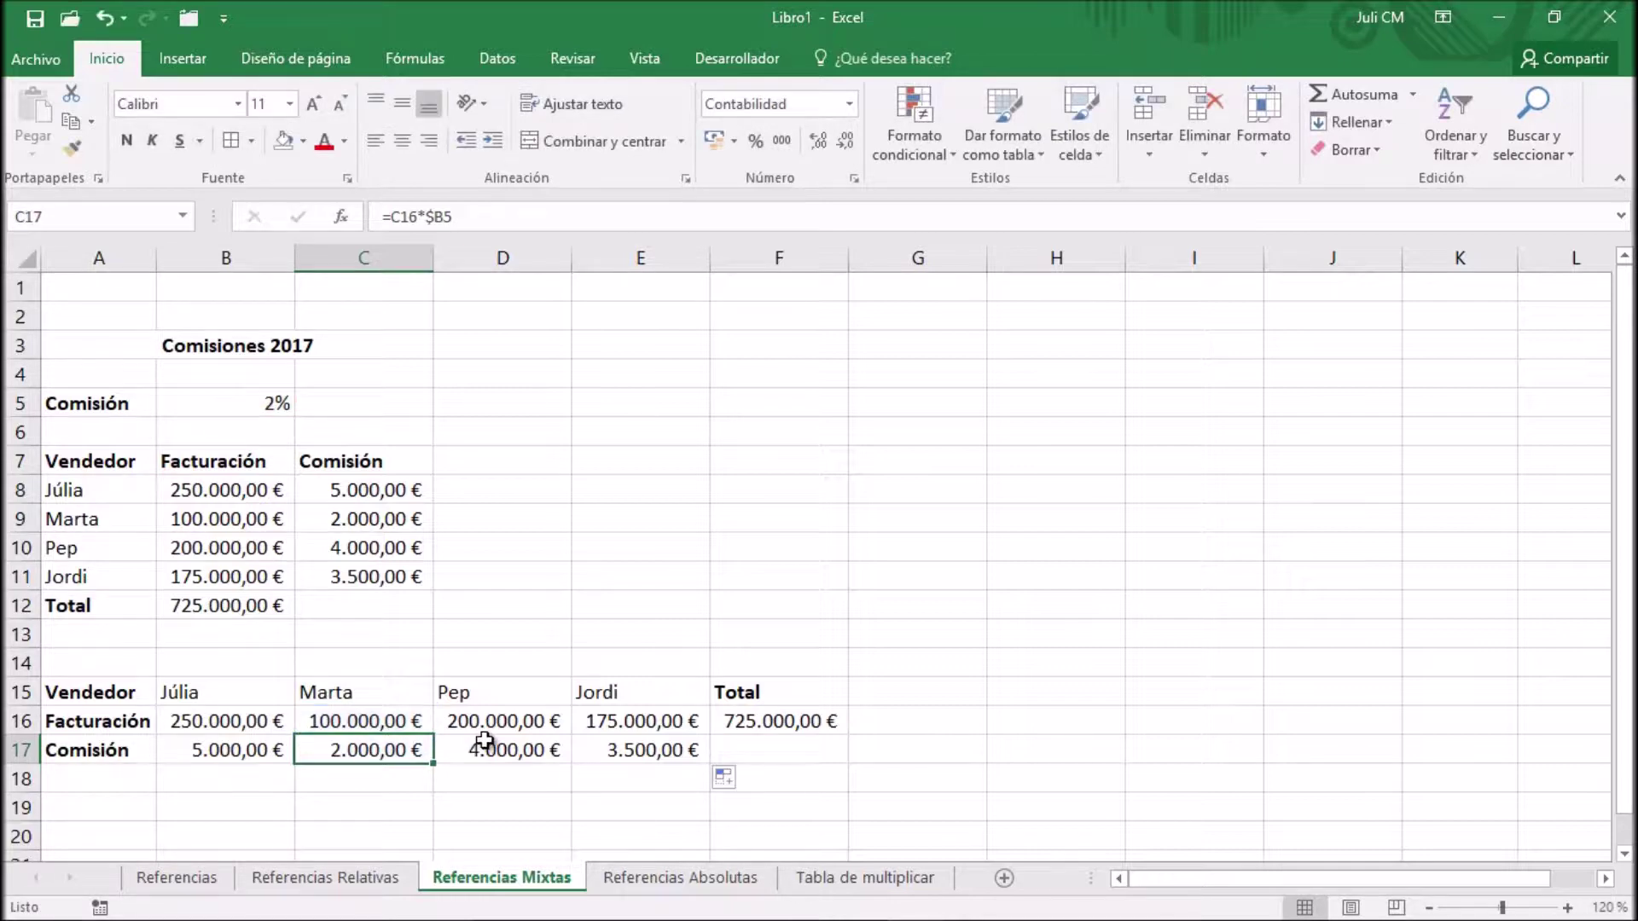
pyautogui.doubleClick(487, 746)
pyautogui.hotkey('ctrl', 'Return')
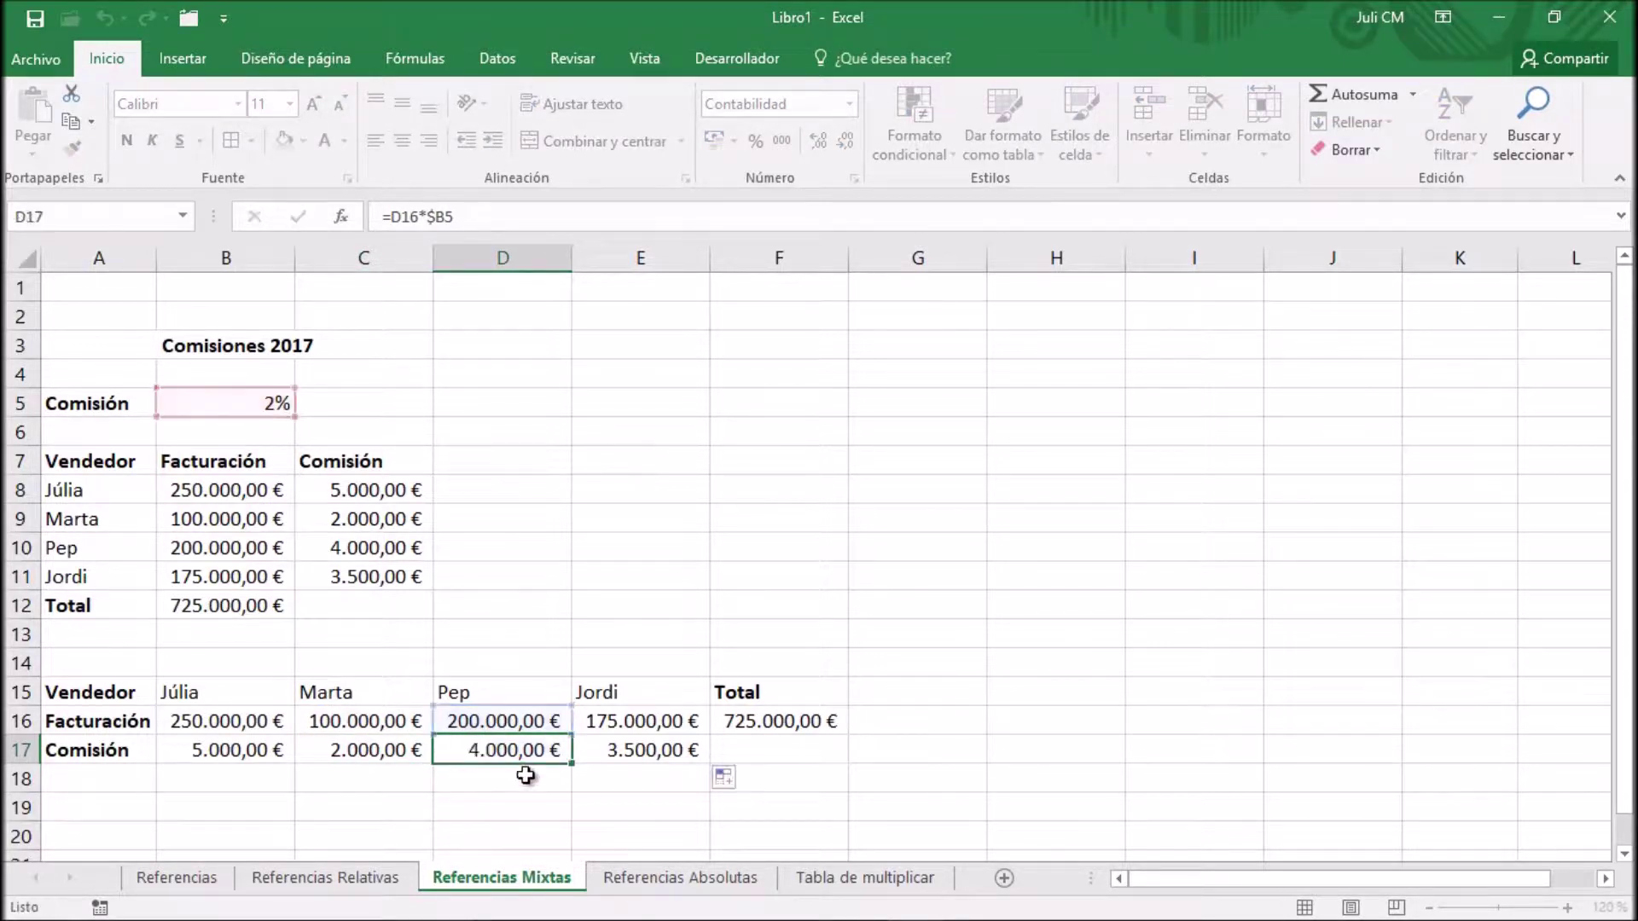
pyautogui.click(615, 751)
pyautogui.doubleClick(615, 750)
pyautogui.hotkey('ctrl', 'Return')
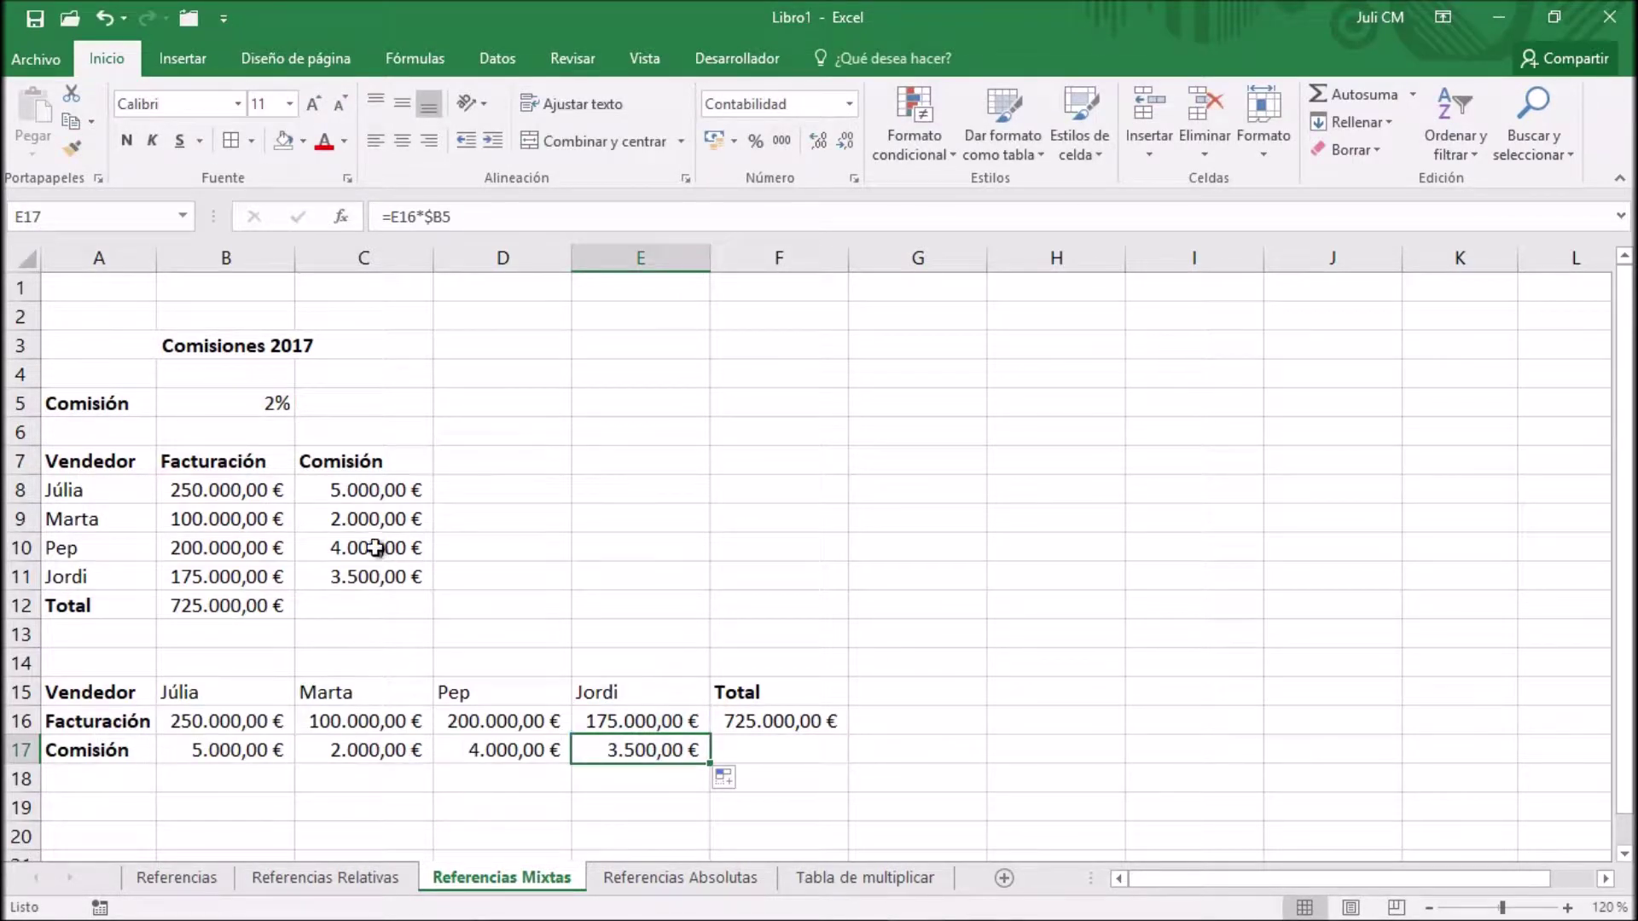
# Step: Compare the fixed-row reference in C8 with the fixed-column reference in B17
pyautogui.click(384, 501)
pyautogui.doubleClick(384, 501)
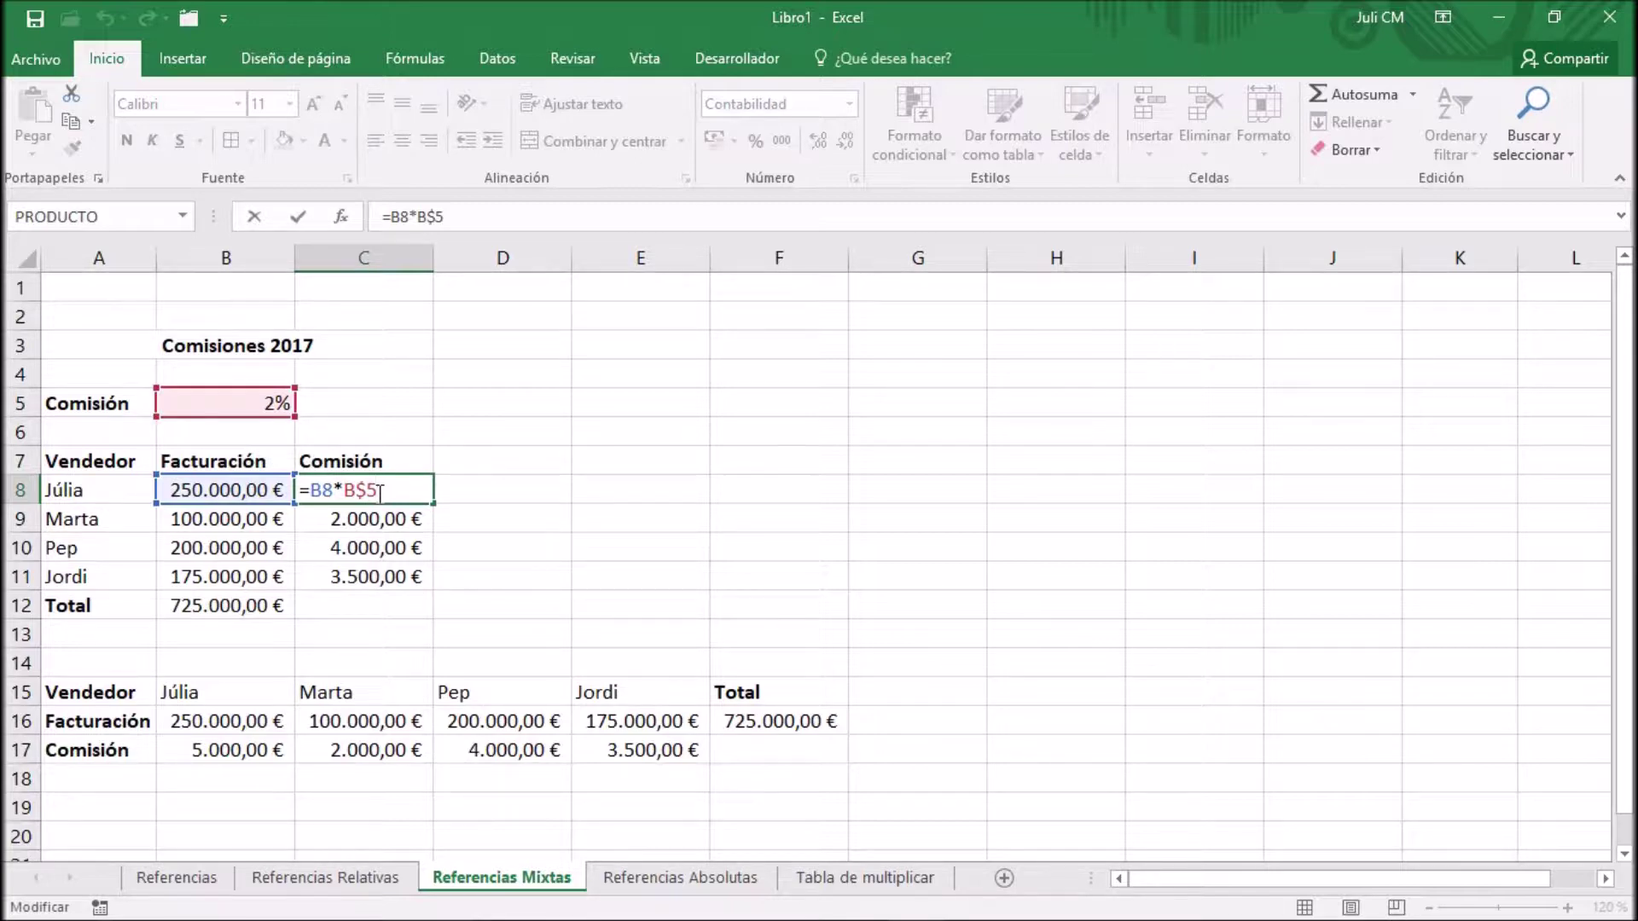
pyautogui.press('Escape')
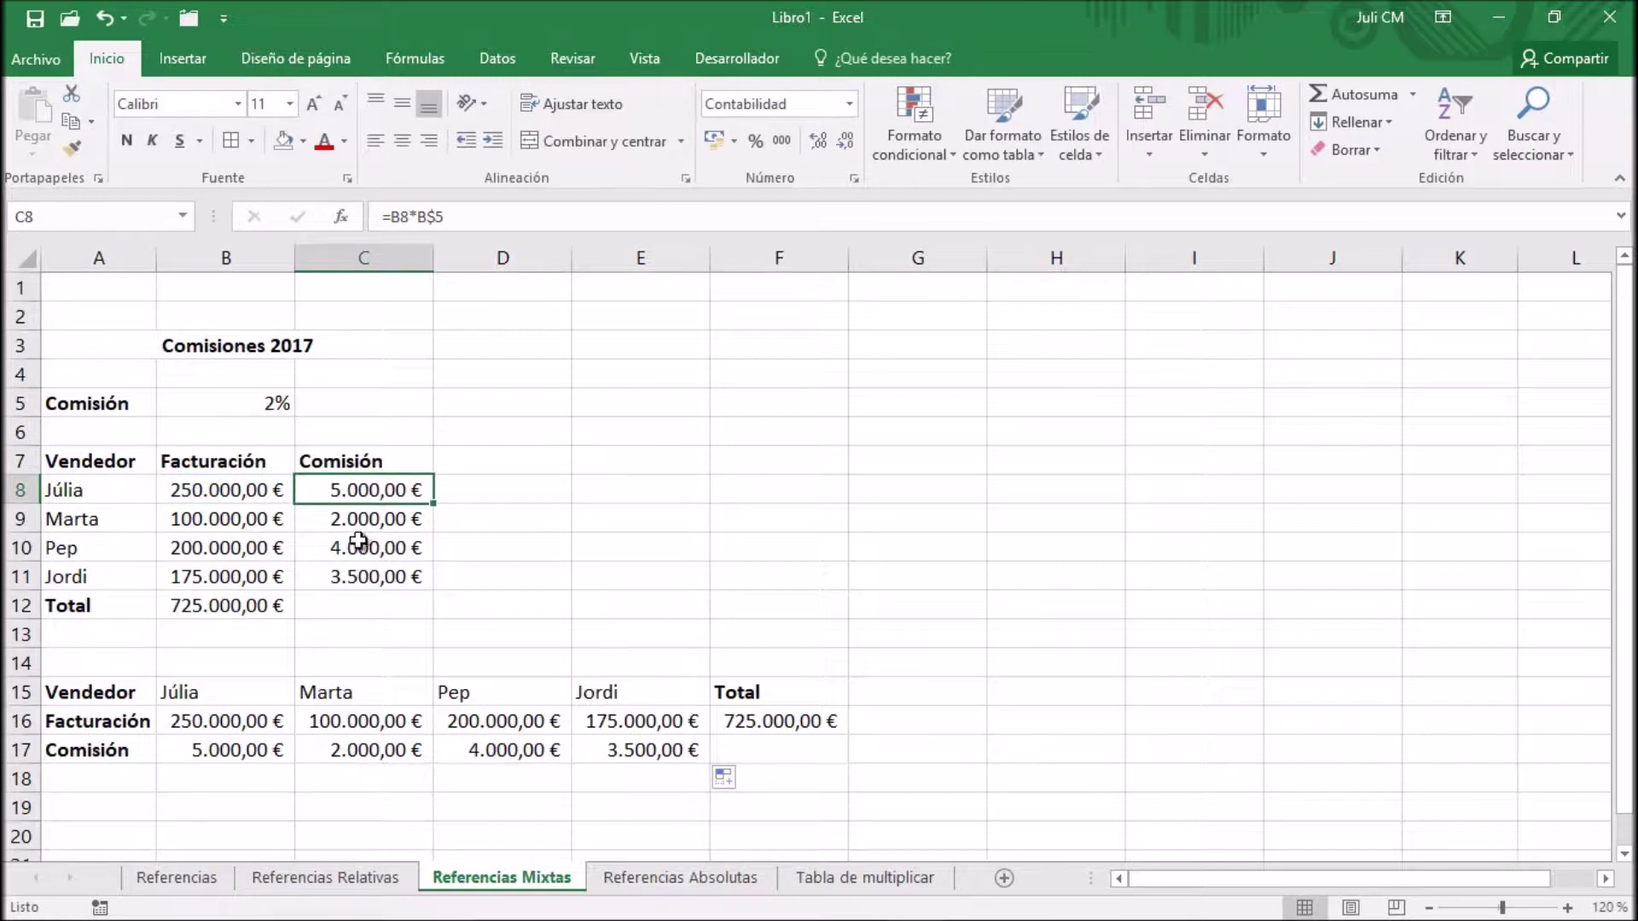
pyautogui.click(275, 748)
pyautogui.doubleClick(274, 748)
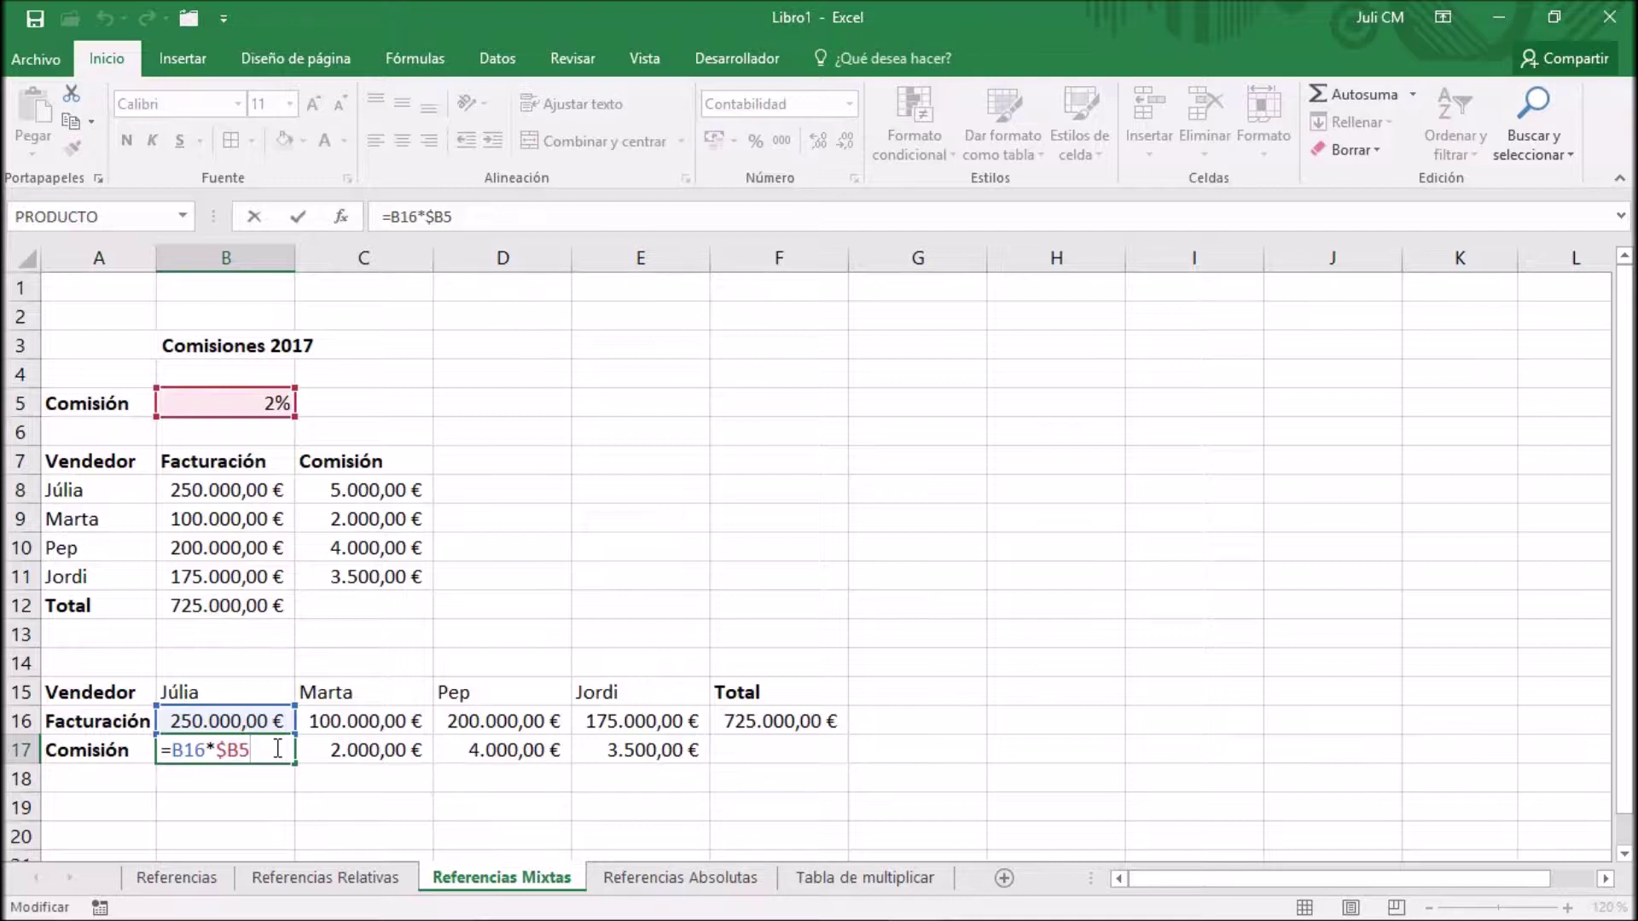
pyautogui.hotkey('ctrl', 'Return')
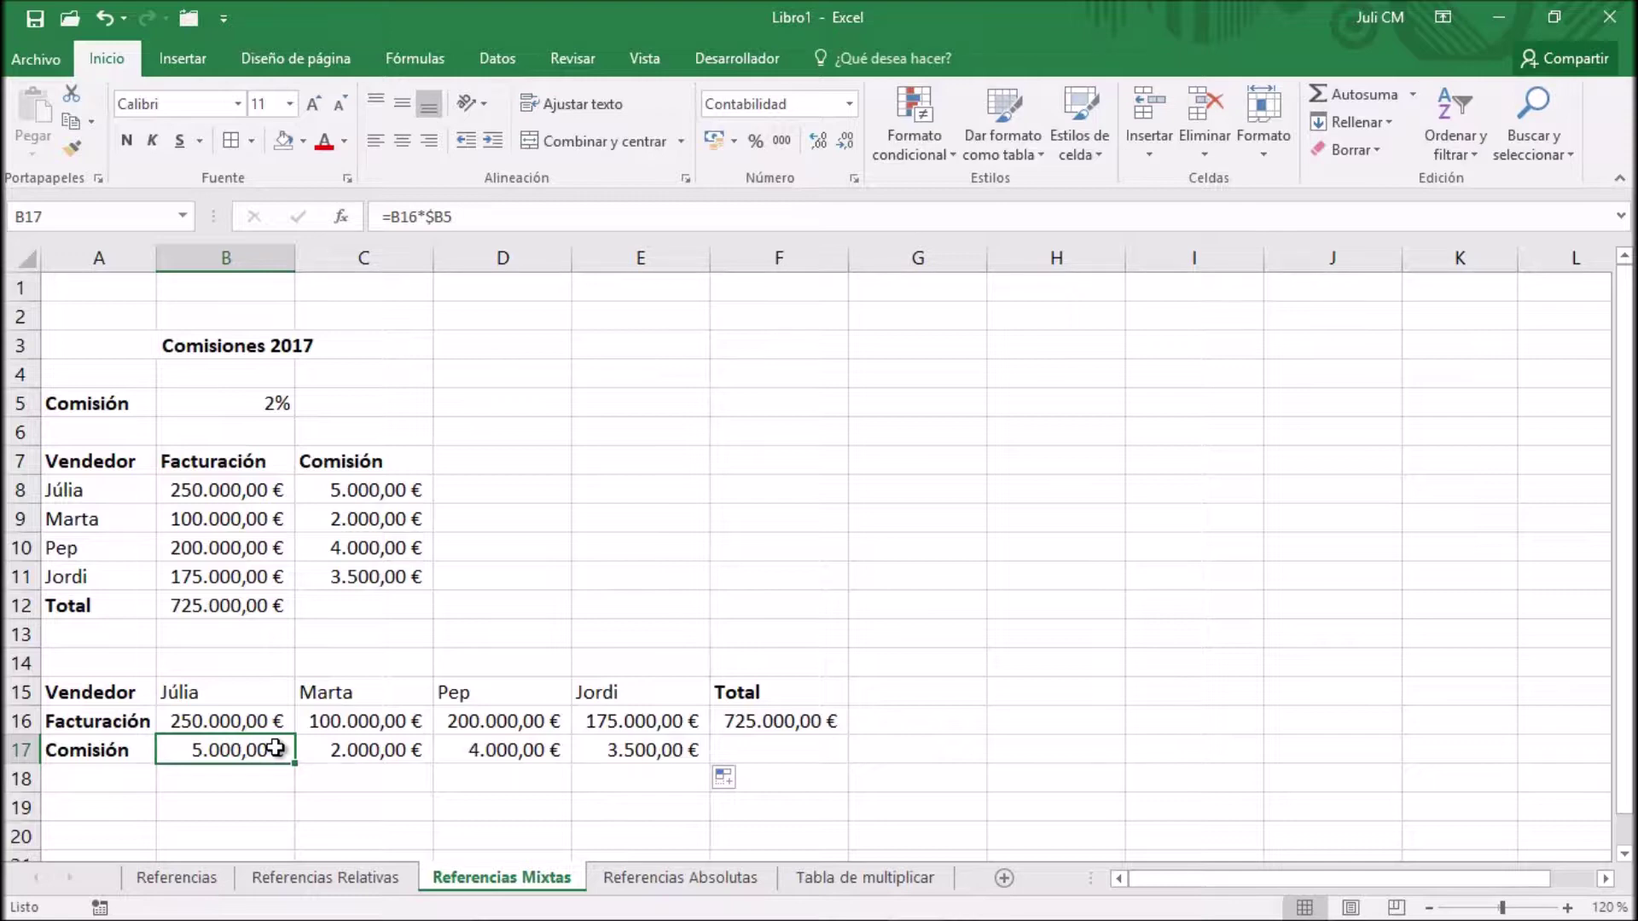
pyautogui.click(381, 491)
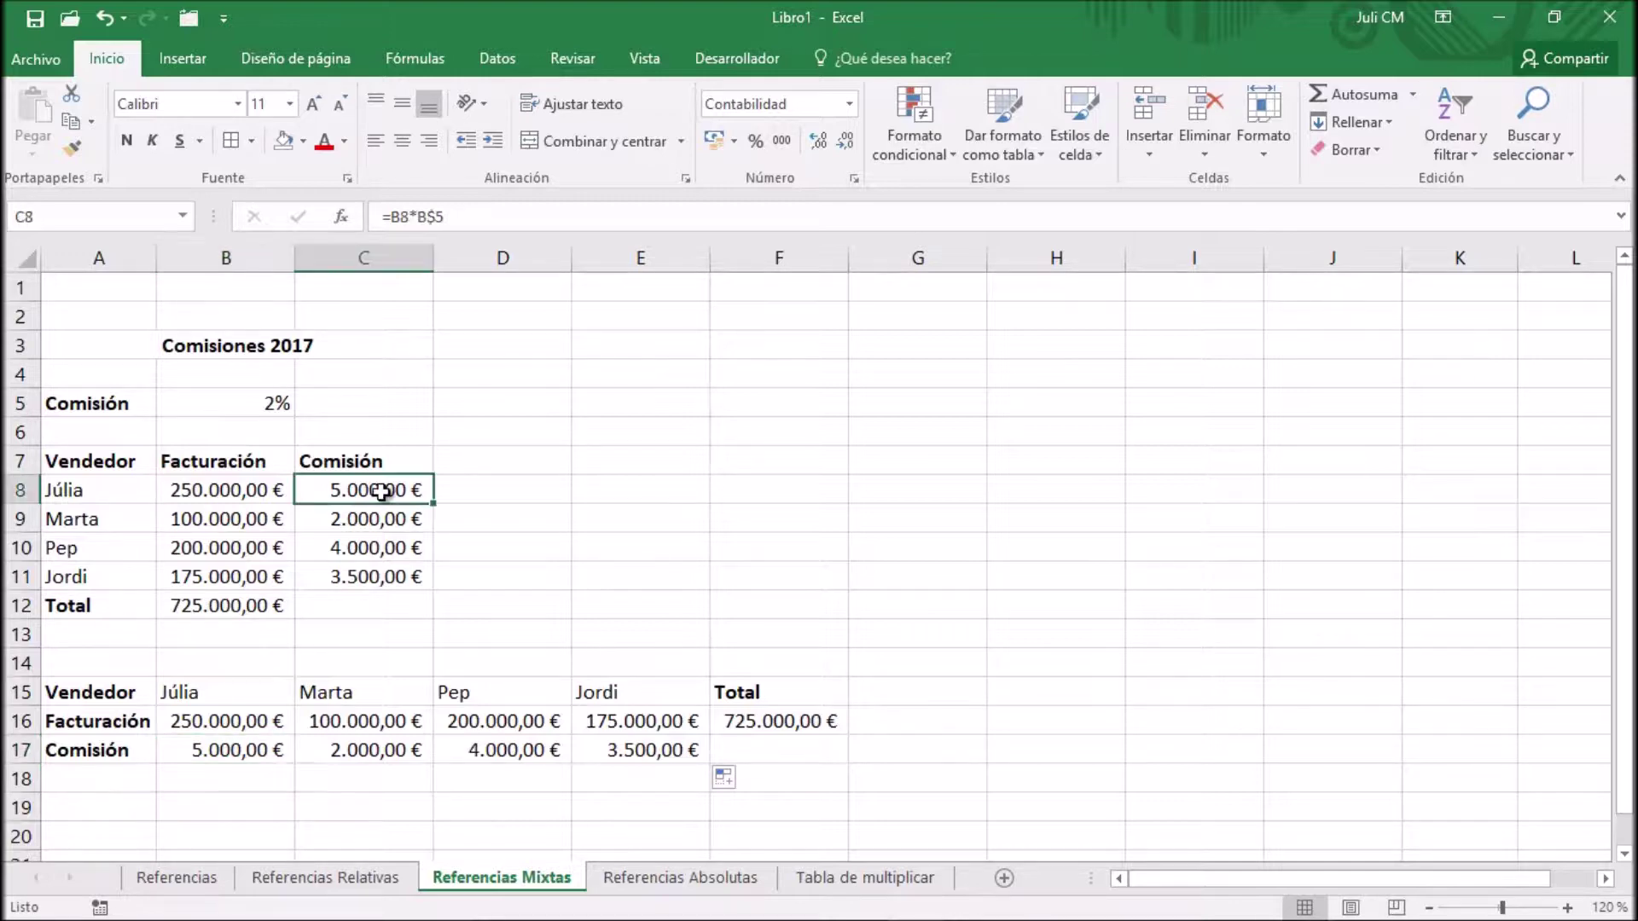
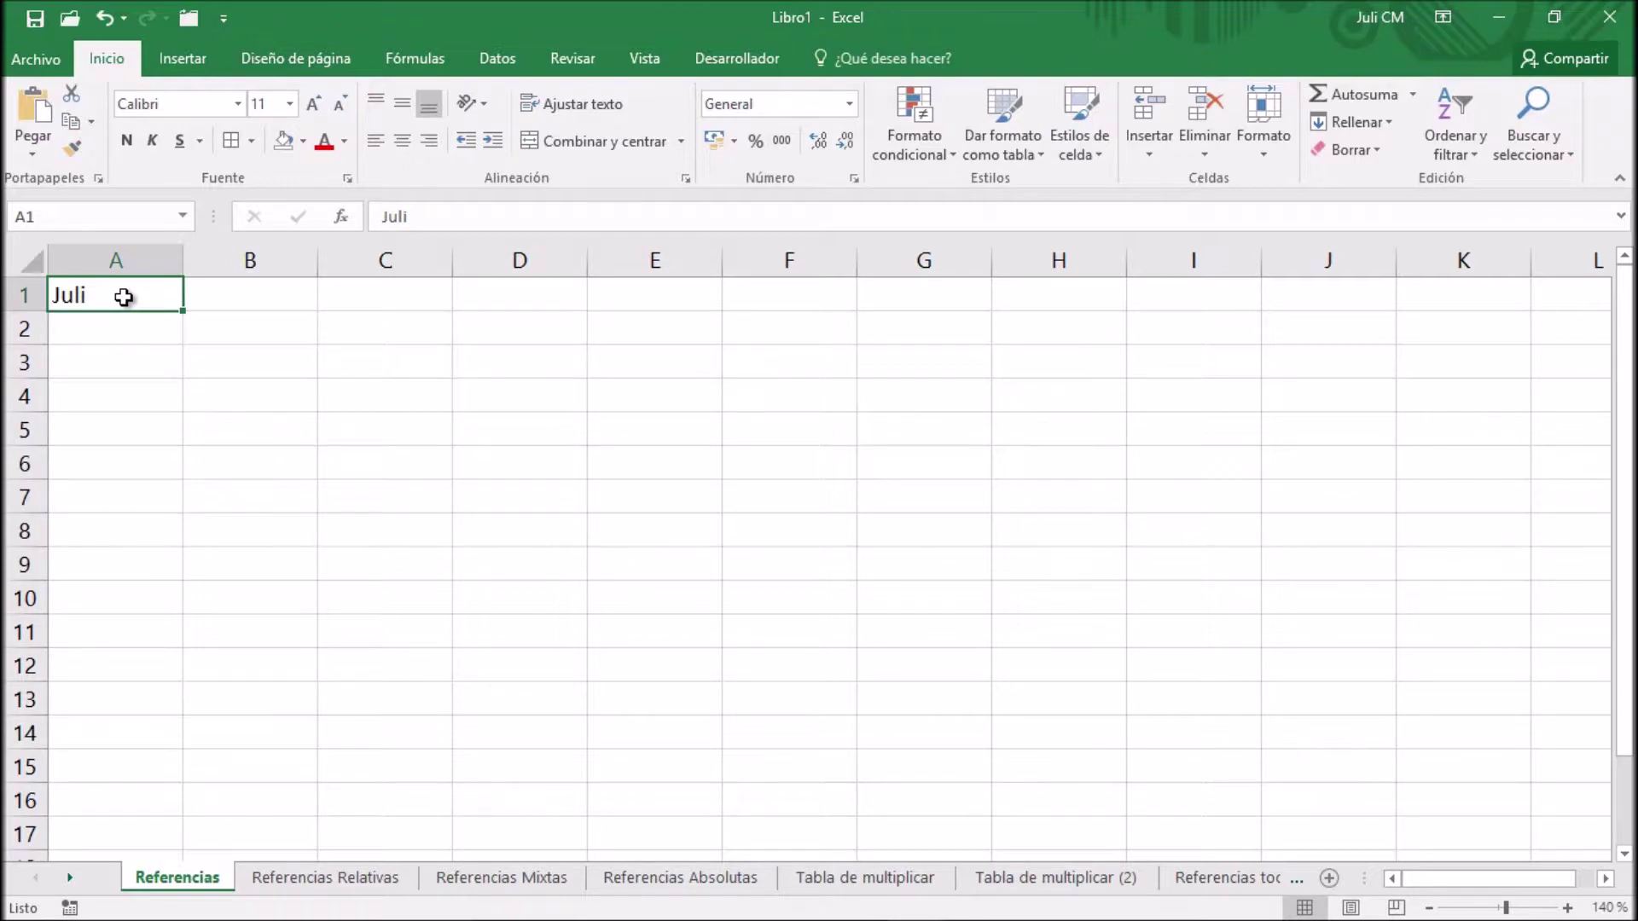
# Step: Enter an absolute reference to A1 in cell B2 so its formula reads =$A$1
pyautogui.click(202, 334)
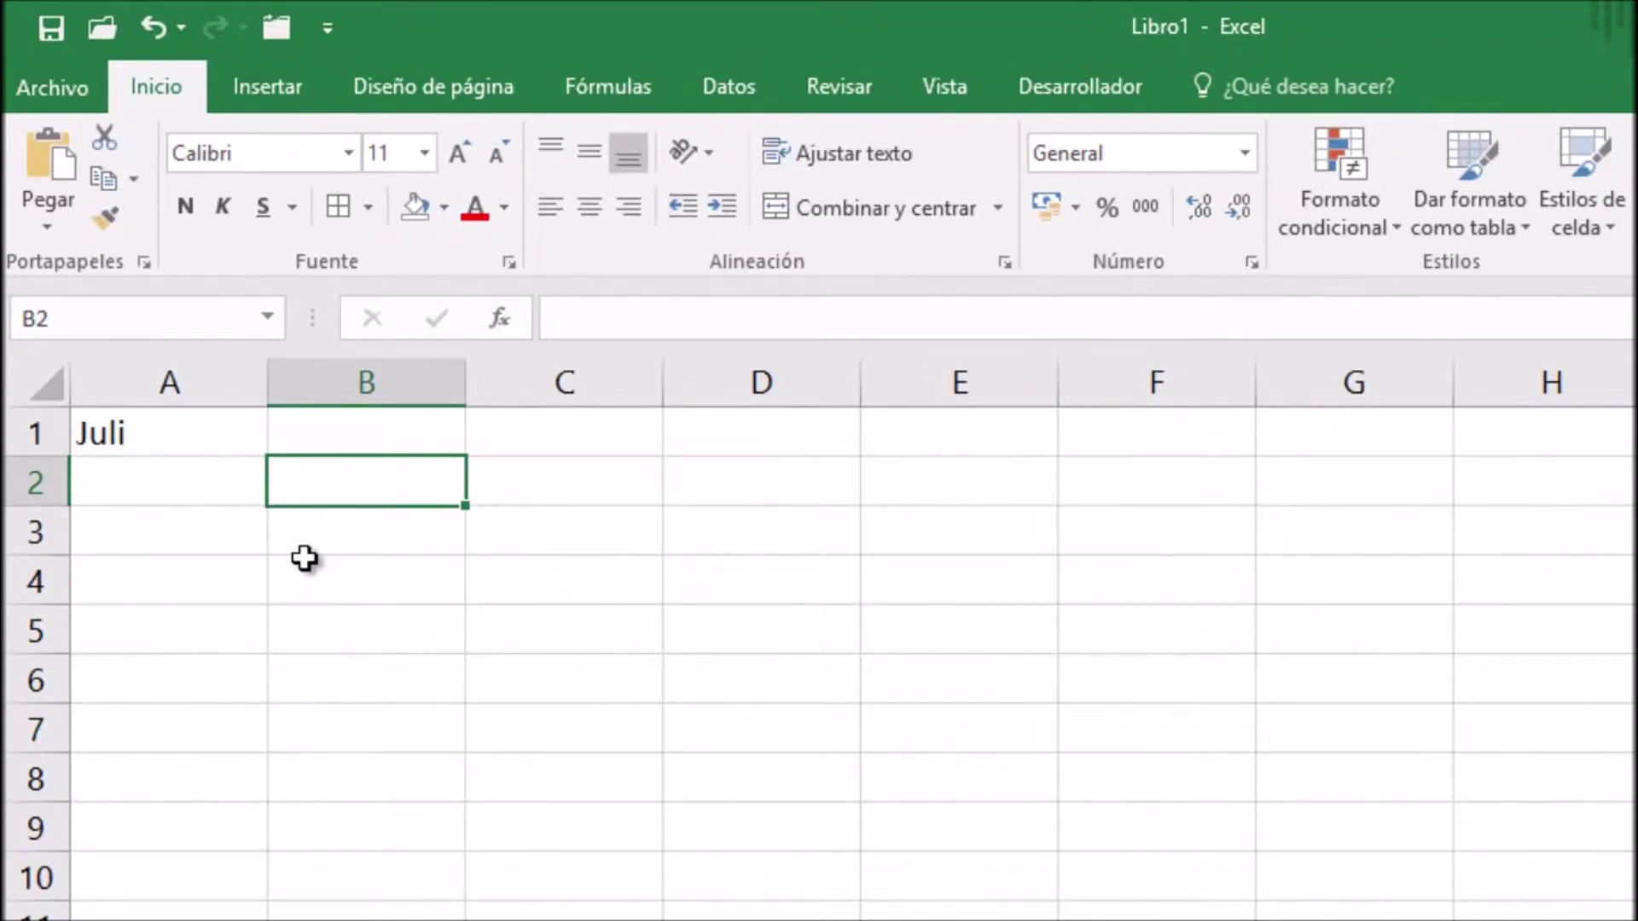
pyautogui.write('=')
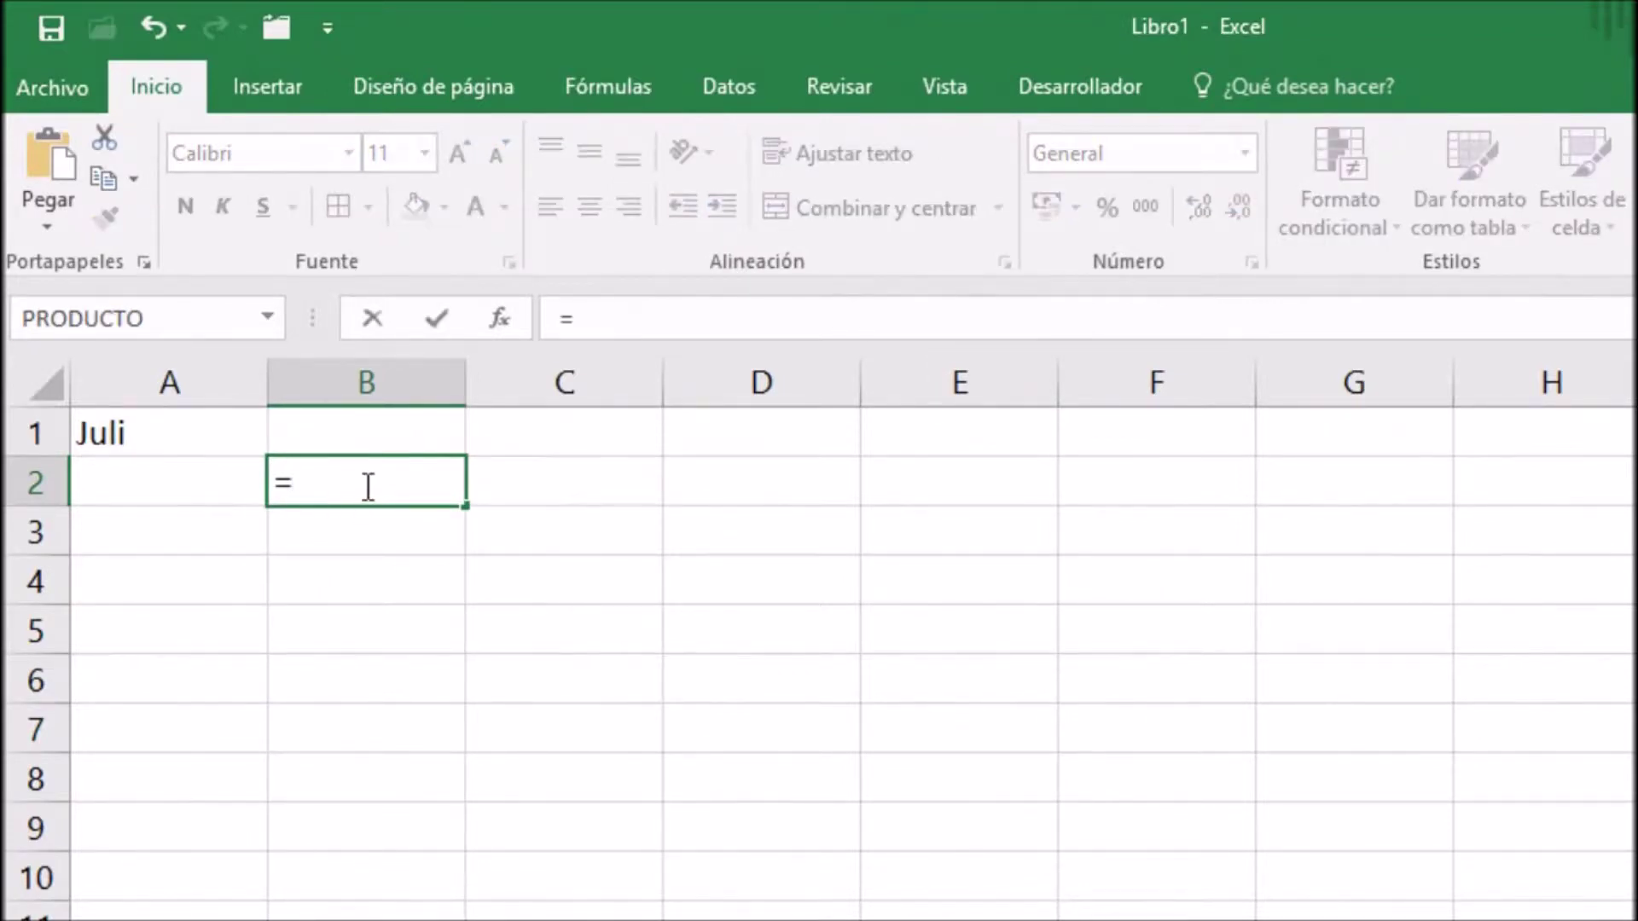
pyautogui.click(191, 430)
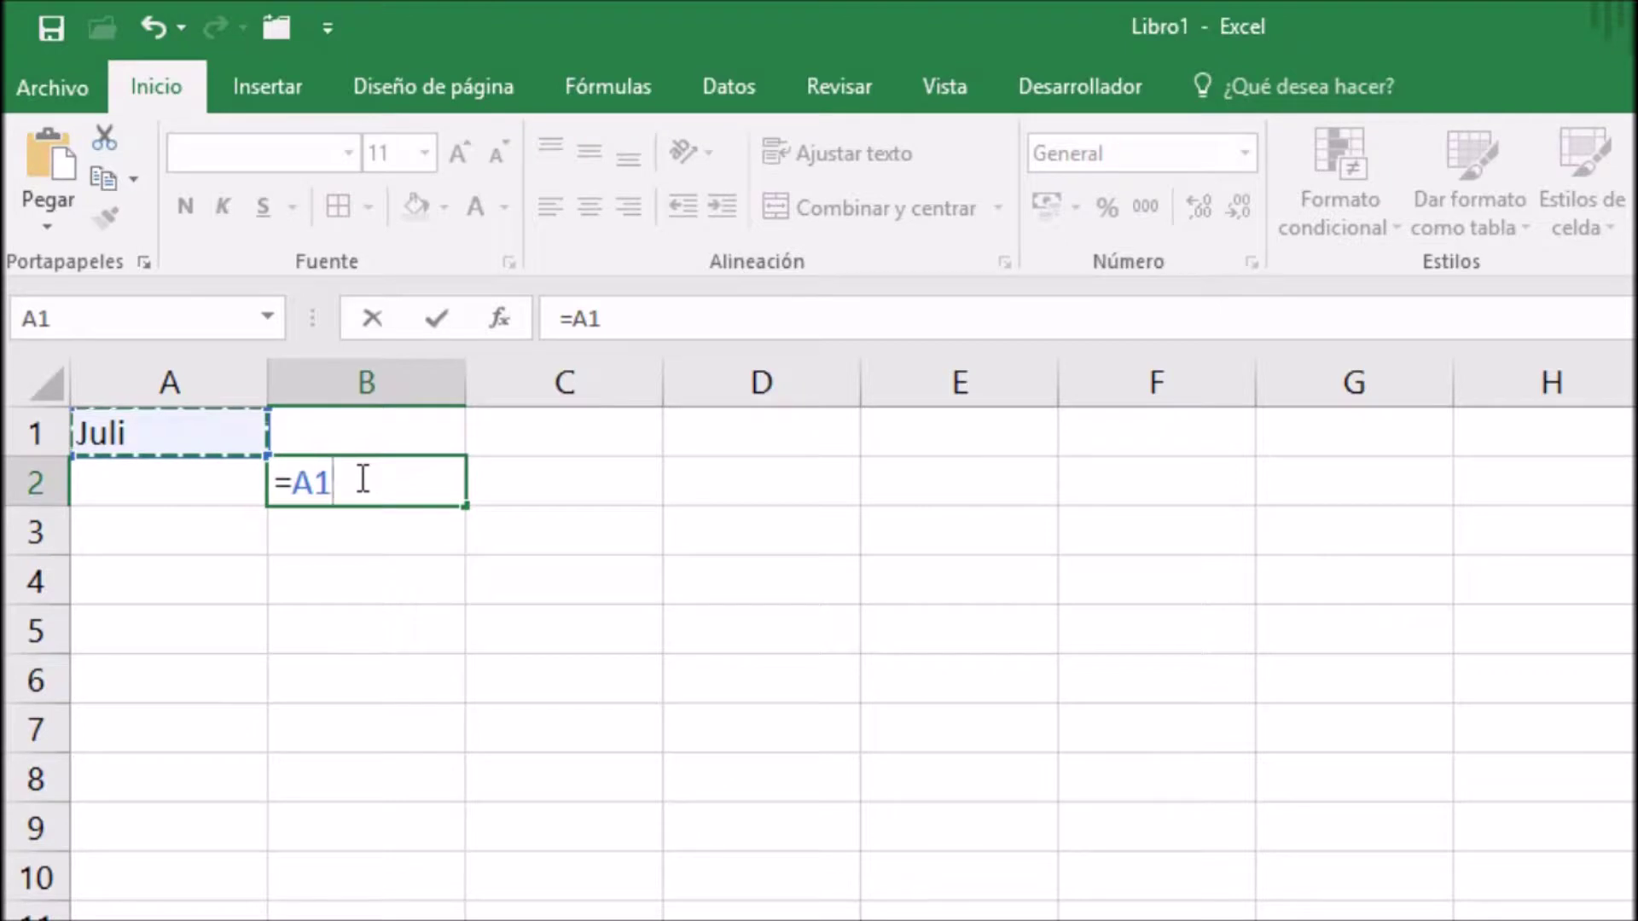
pyautogui.press('F4')
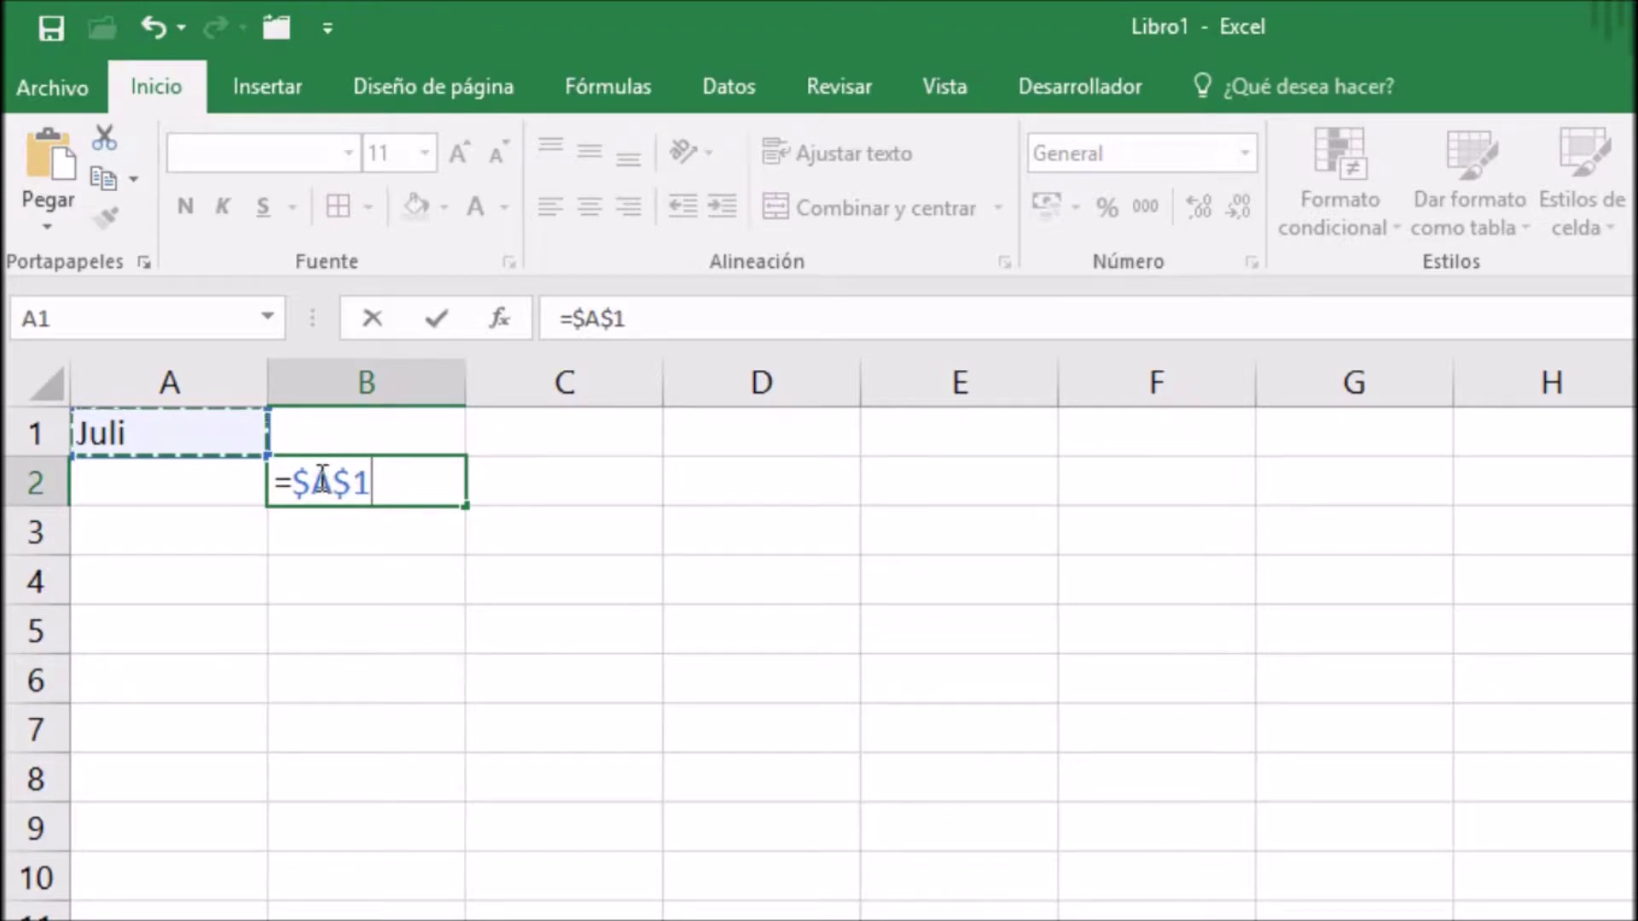
pyautogui.press('Return')
# Step: Fill the =$A$1 formula from B2 across to E2 and down to B5
pyautogui.click(368, 479)
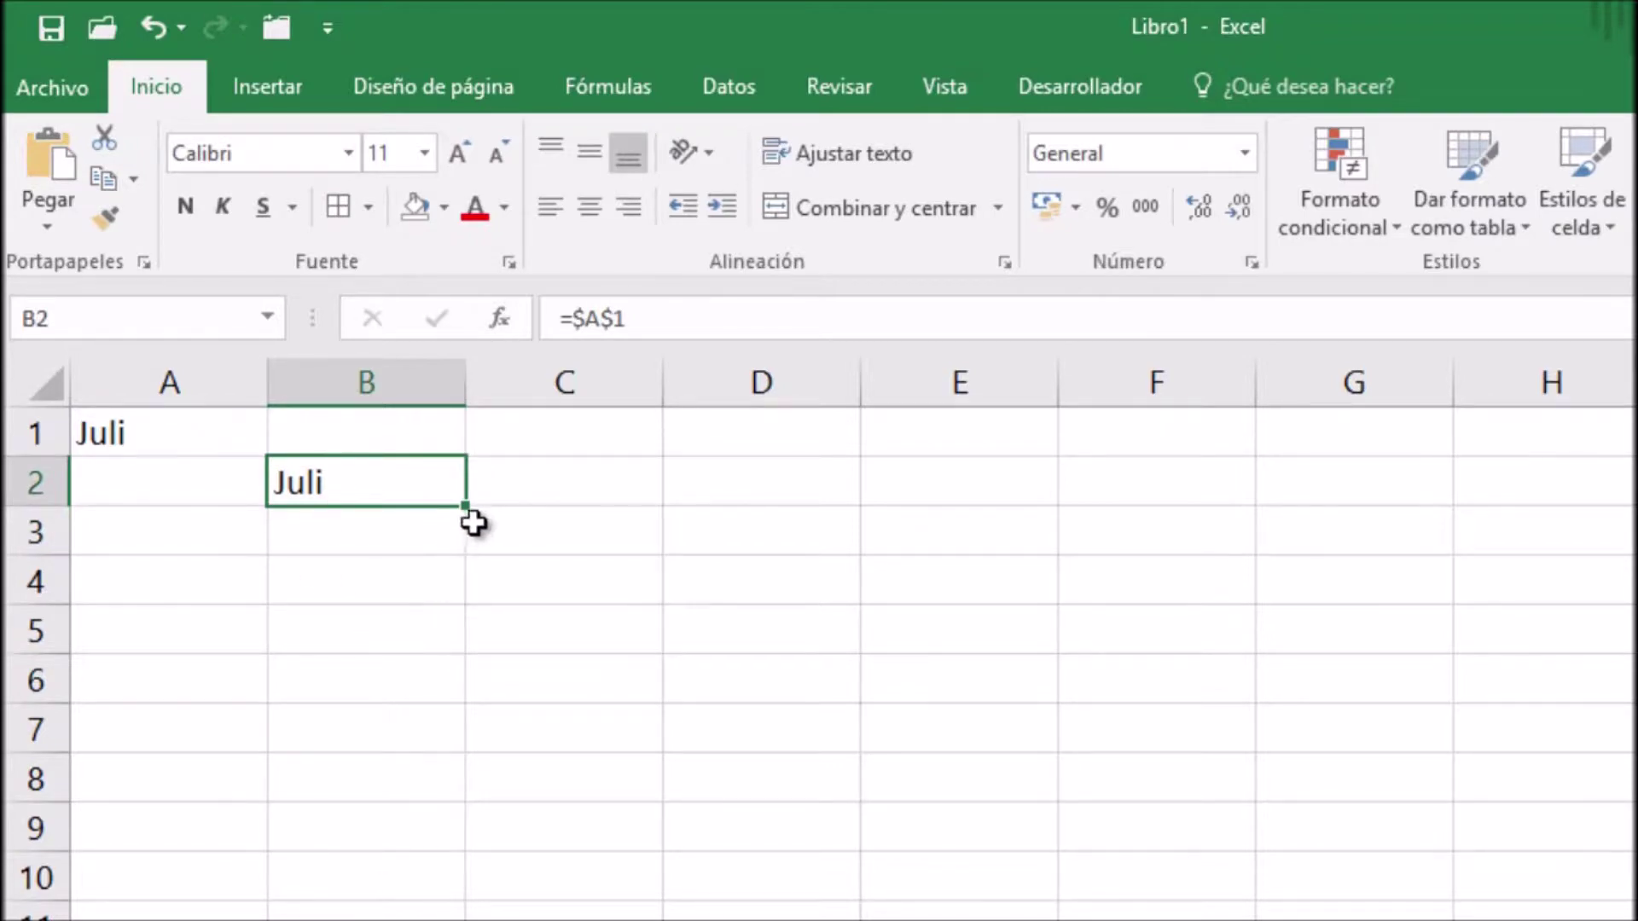
pyautogui.moveTo(469, 508); pyautogui.dragTo(989, 504)
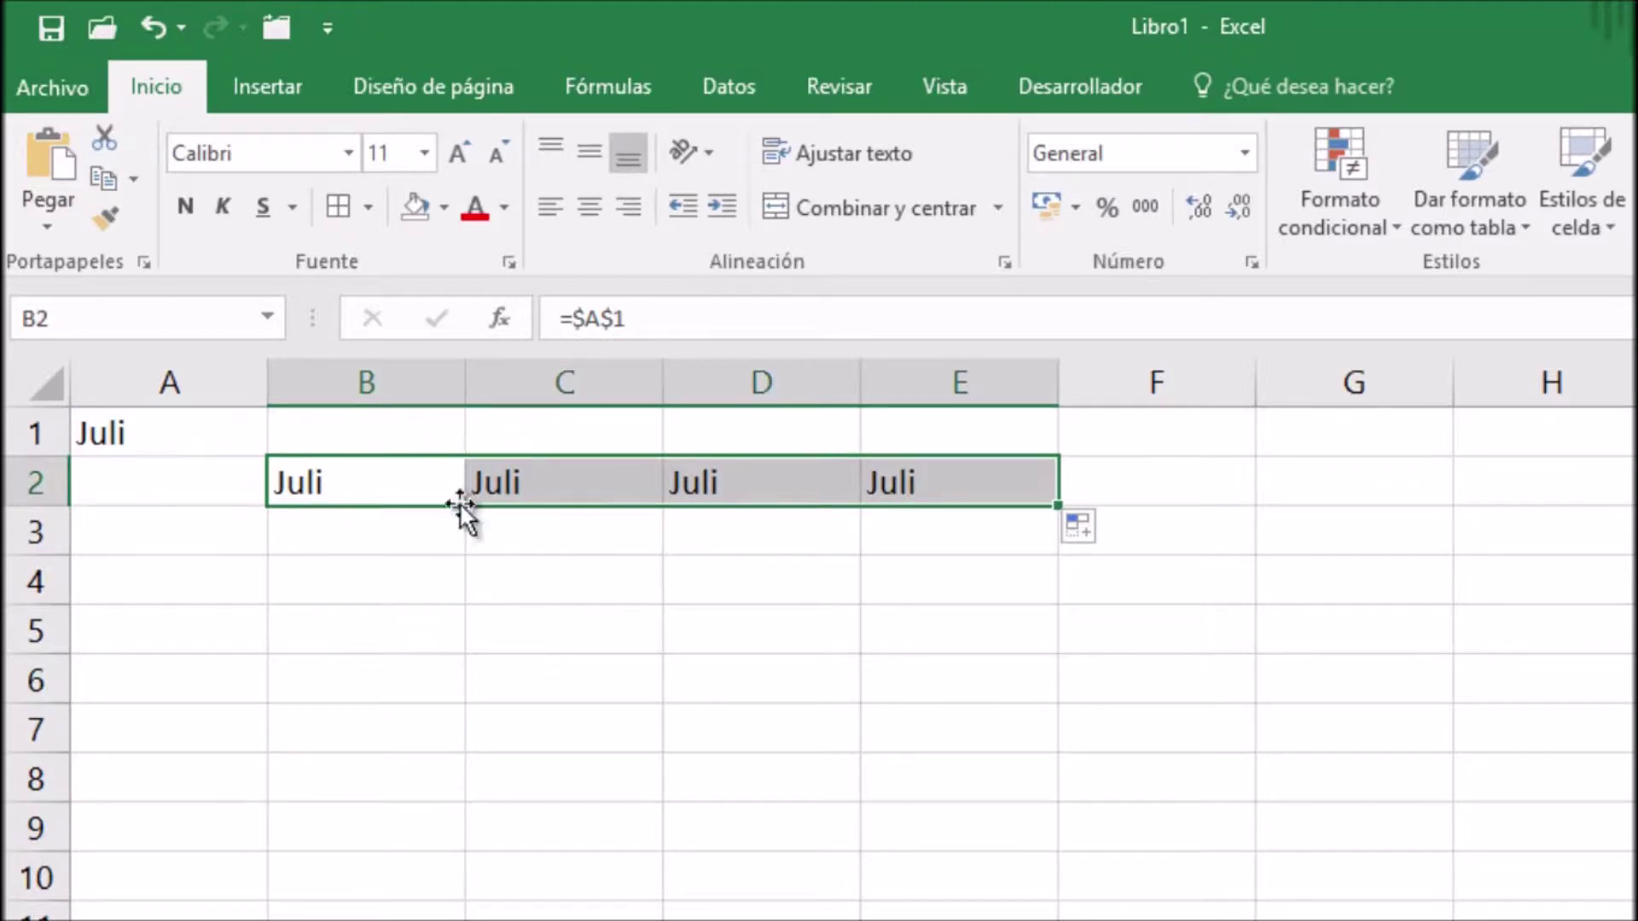
pyautogui.hotkey('shift', 'Left')
pyautogui.click(431, 485)
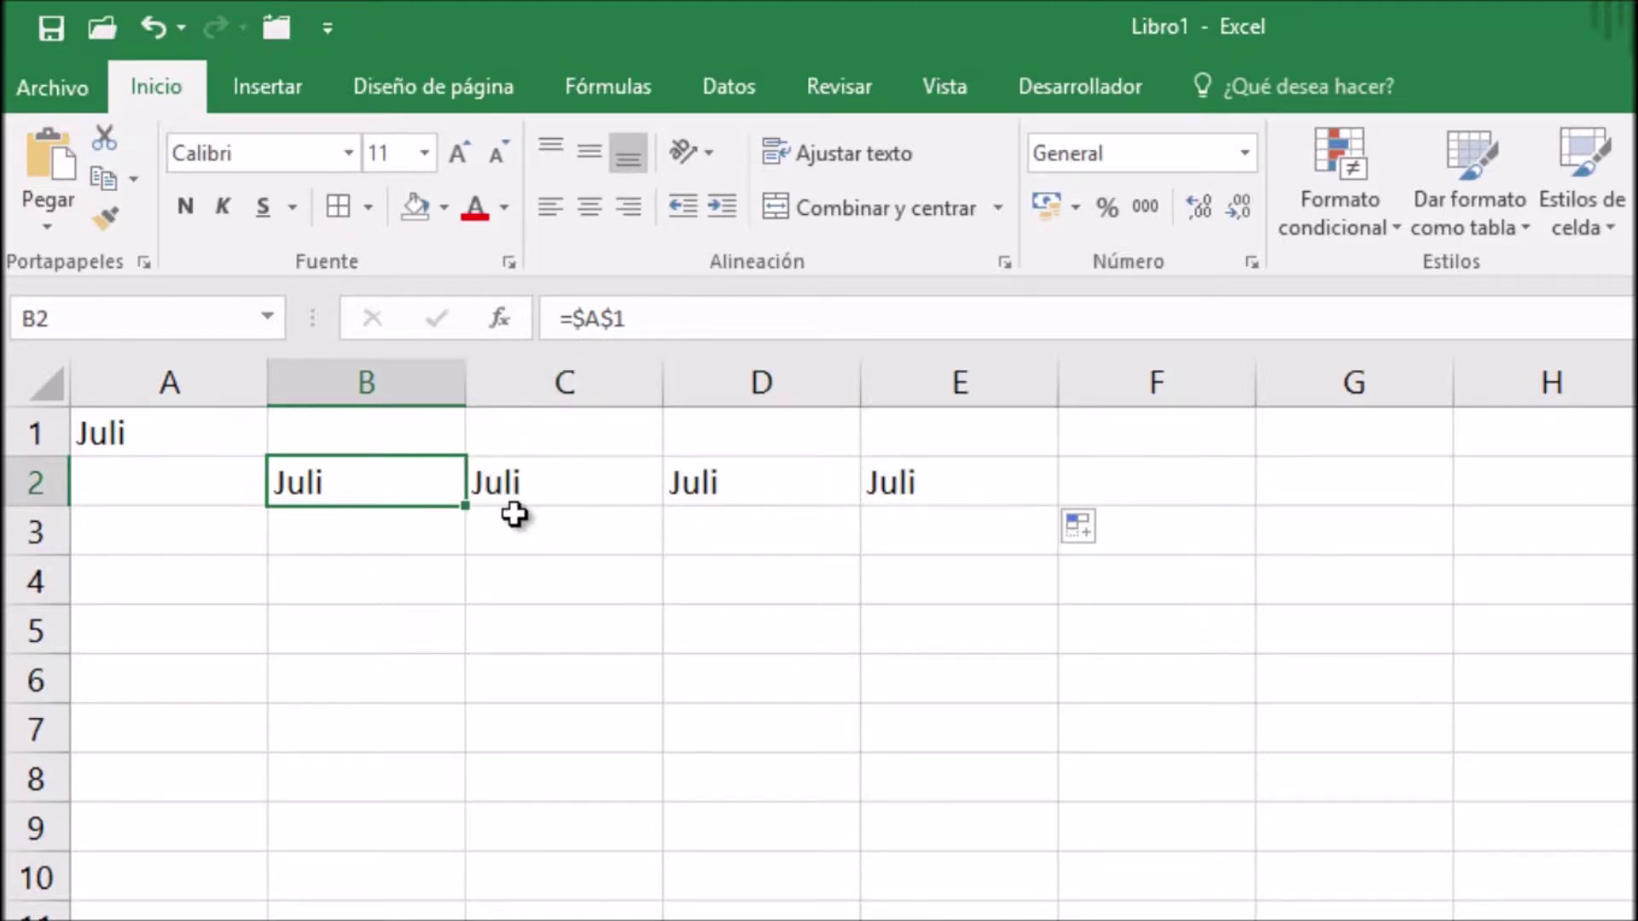
pyautogui.moveTo(469, 505); pyautogui.dragTo(455, 647)
# Step: Inspect the absolute references in the copied formulas in C2, D2, E2 and B3
pyautogui.click(388, 474)
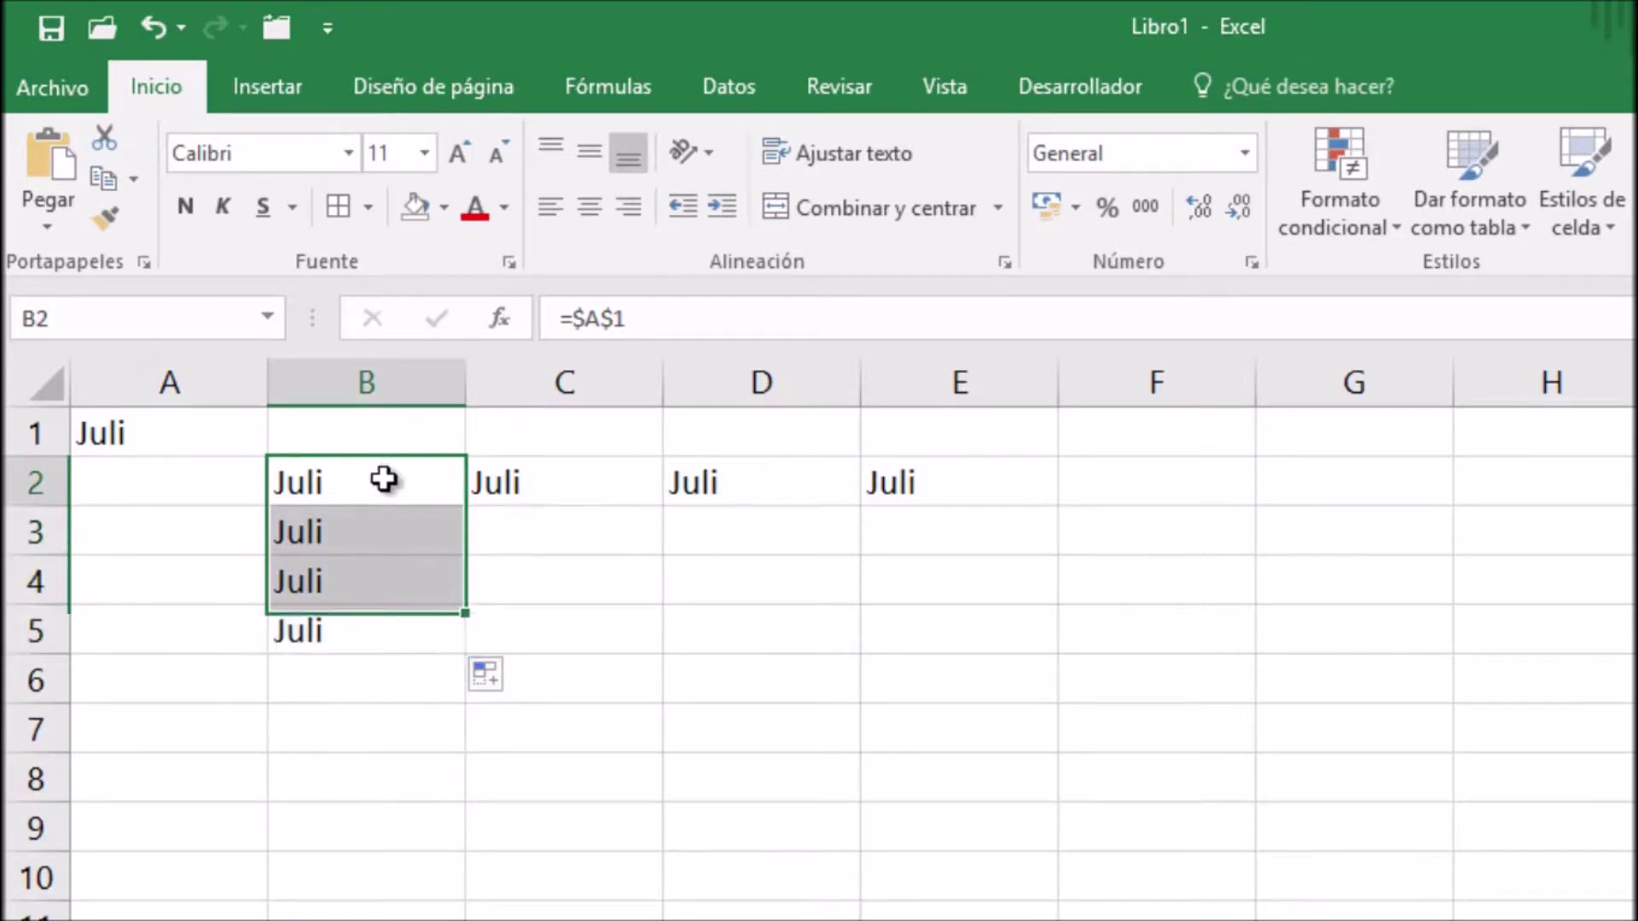
pyautogui.doubleClick(557, 485)
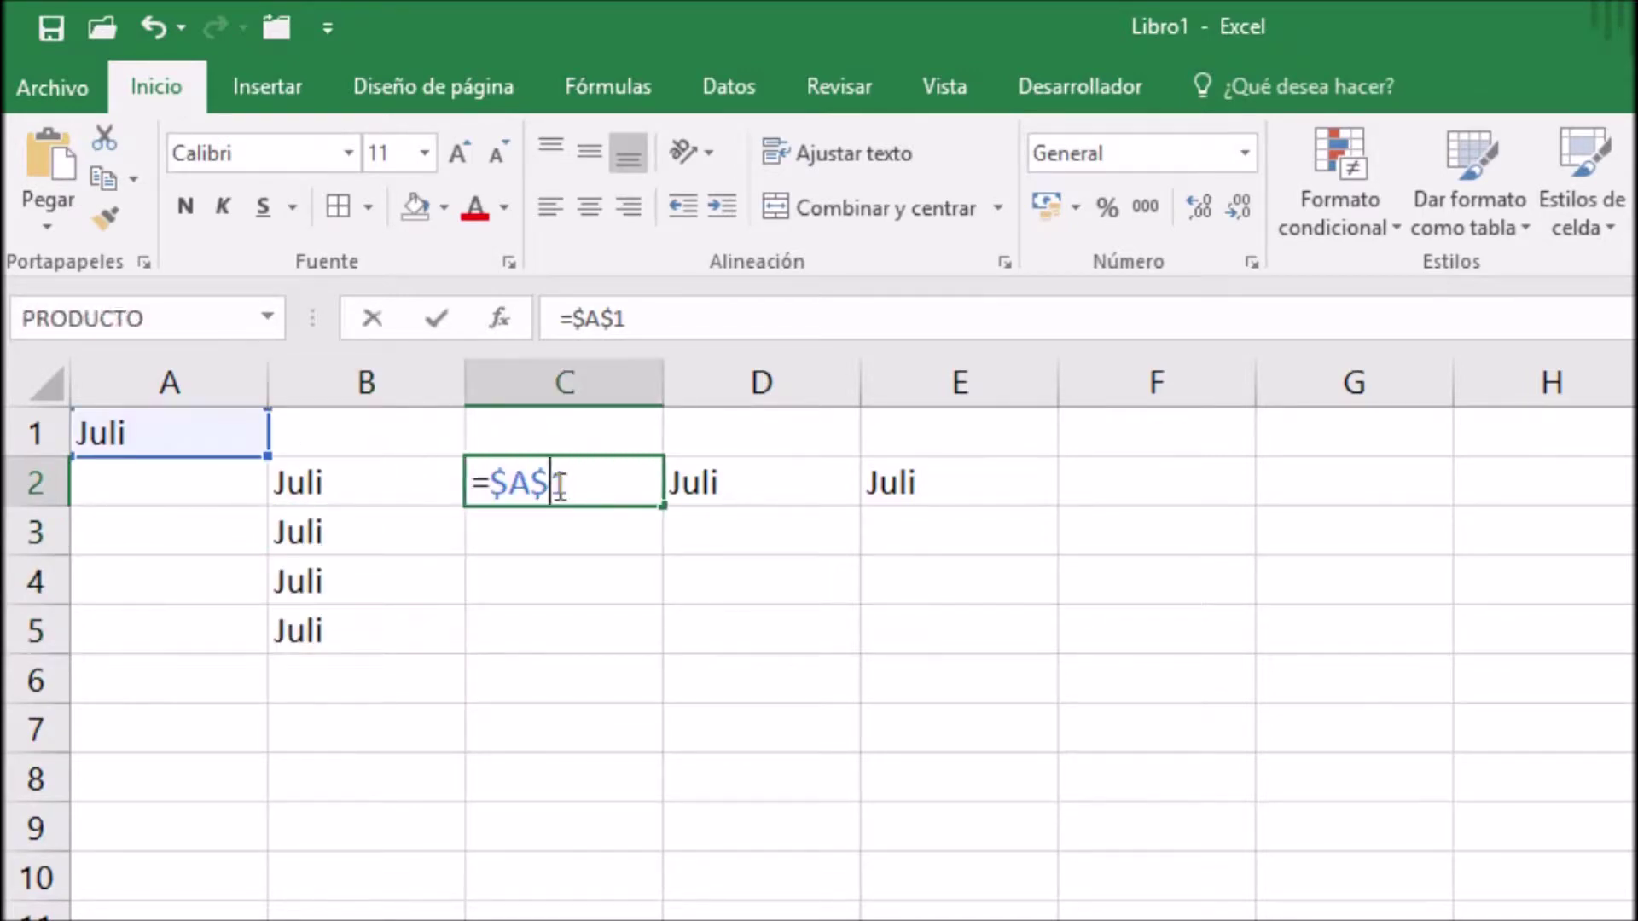
pyautogui.doubleClick(734, 482)
pyautogui.doubleClick(921, 478)
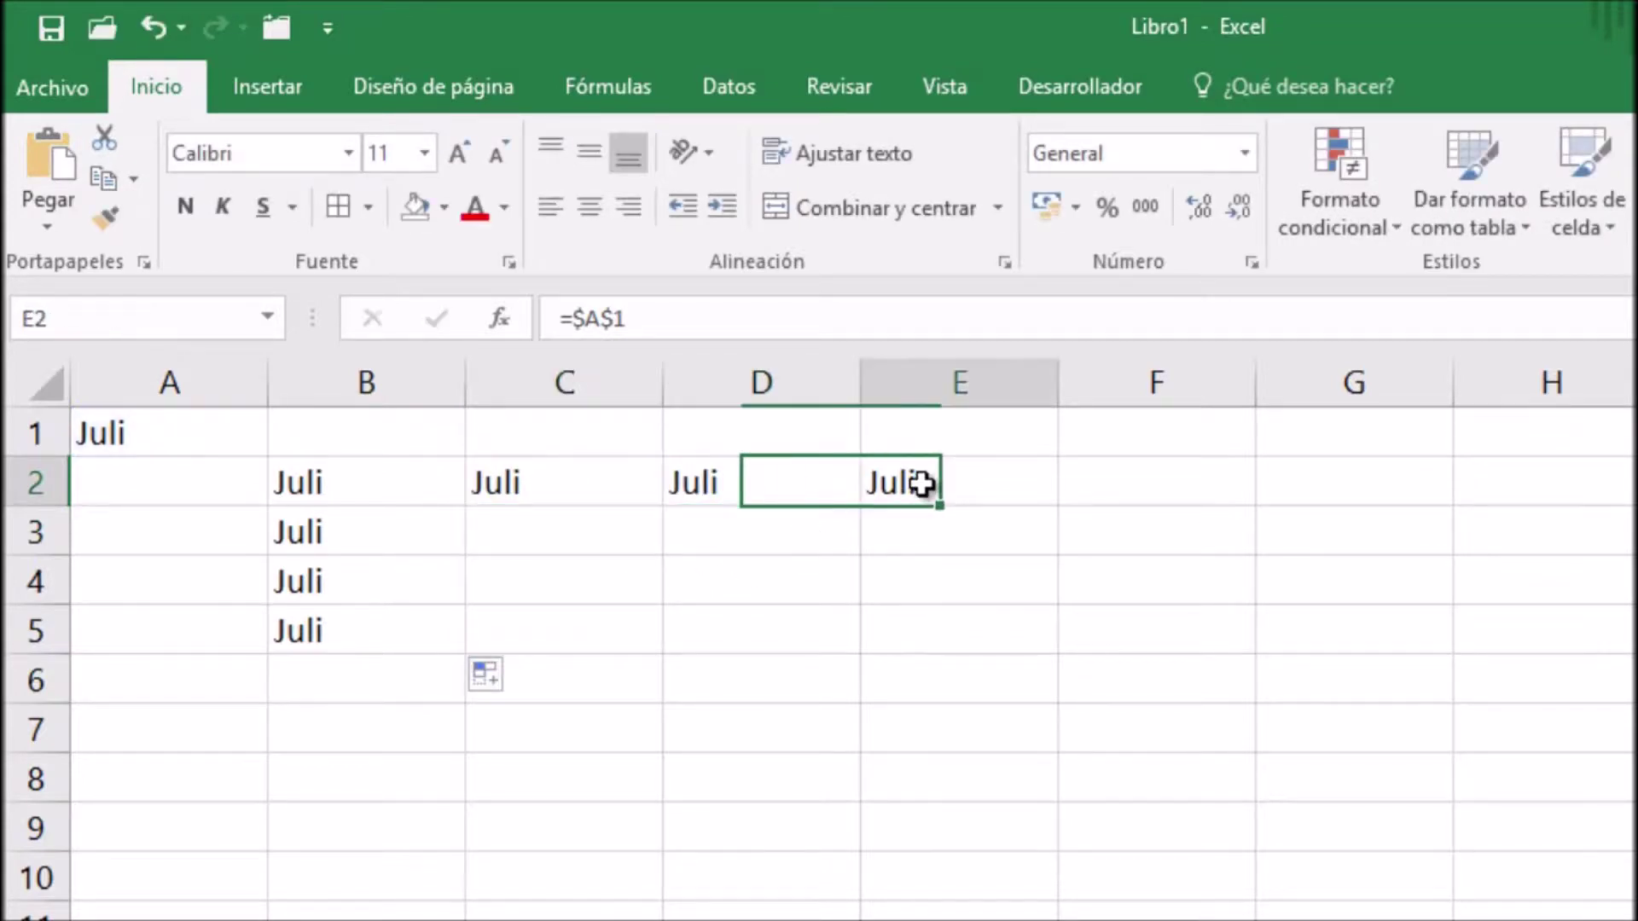
pyautogui.press('Escape')
pyautogui.doubleClick(430, 530)
pyautogui.press('Escape')
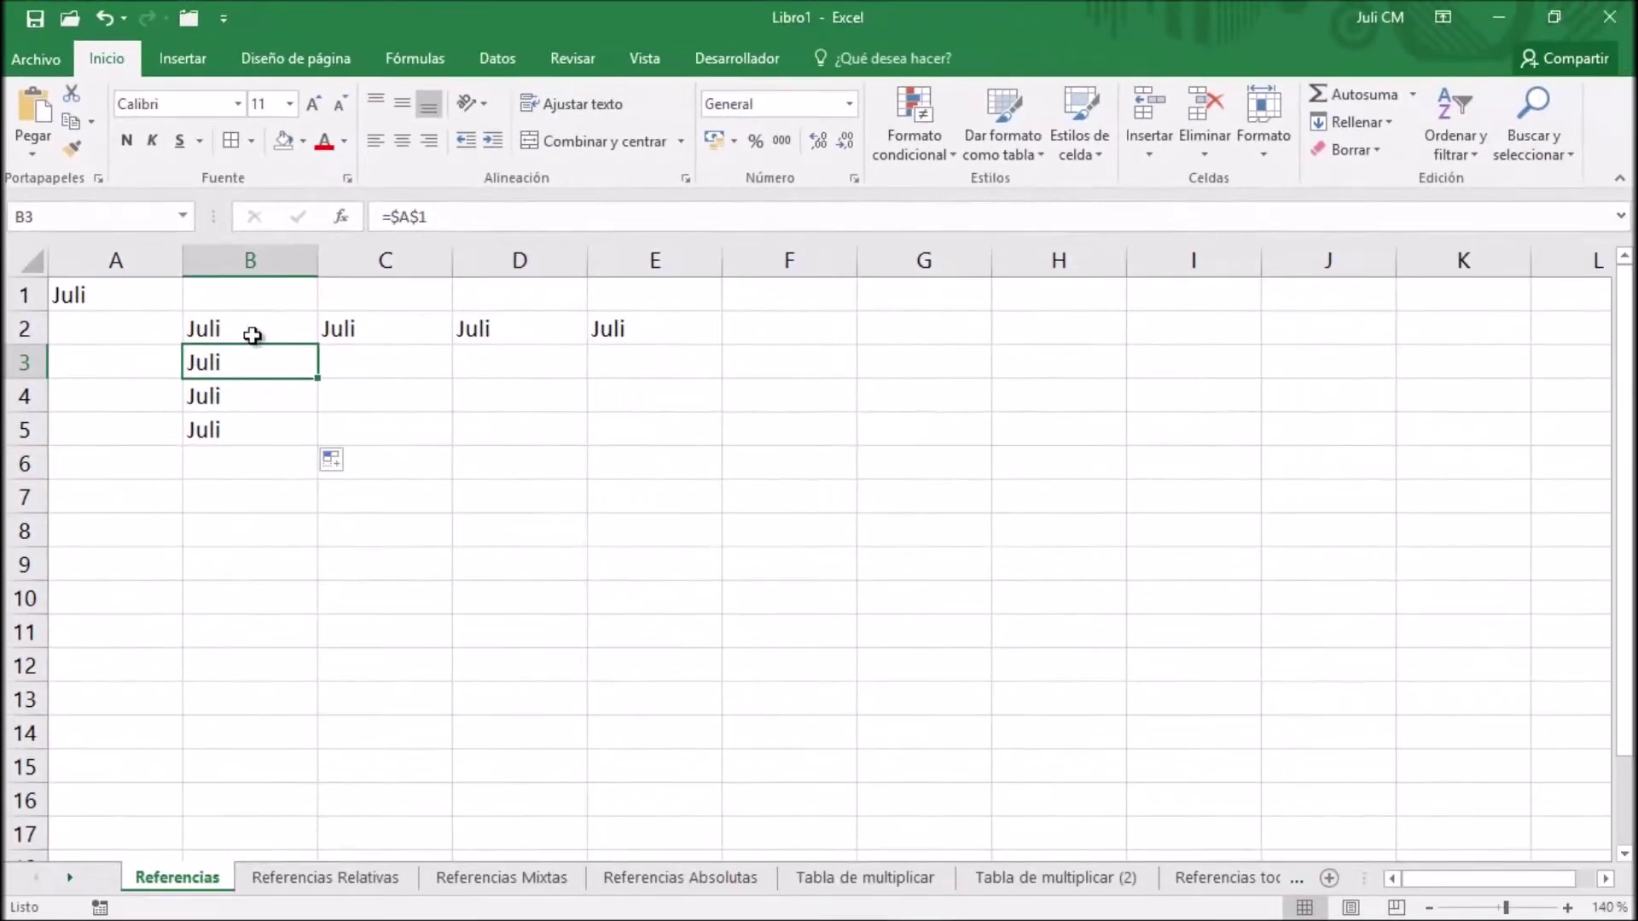
pyautogui.click(252, 335)
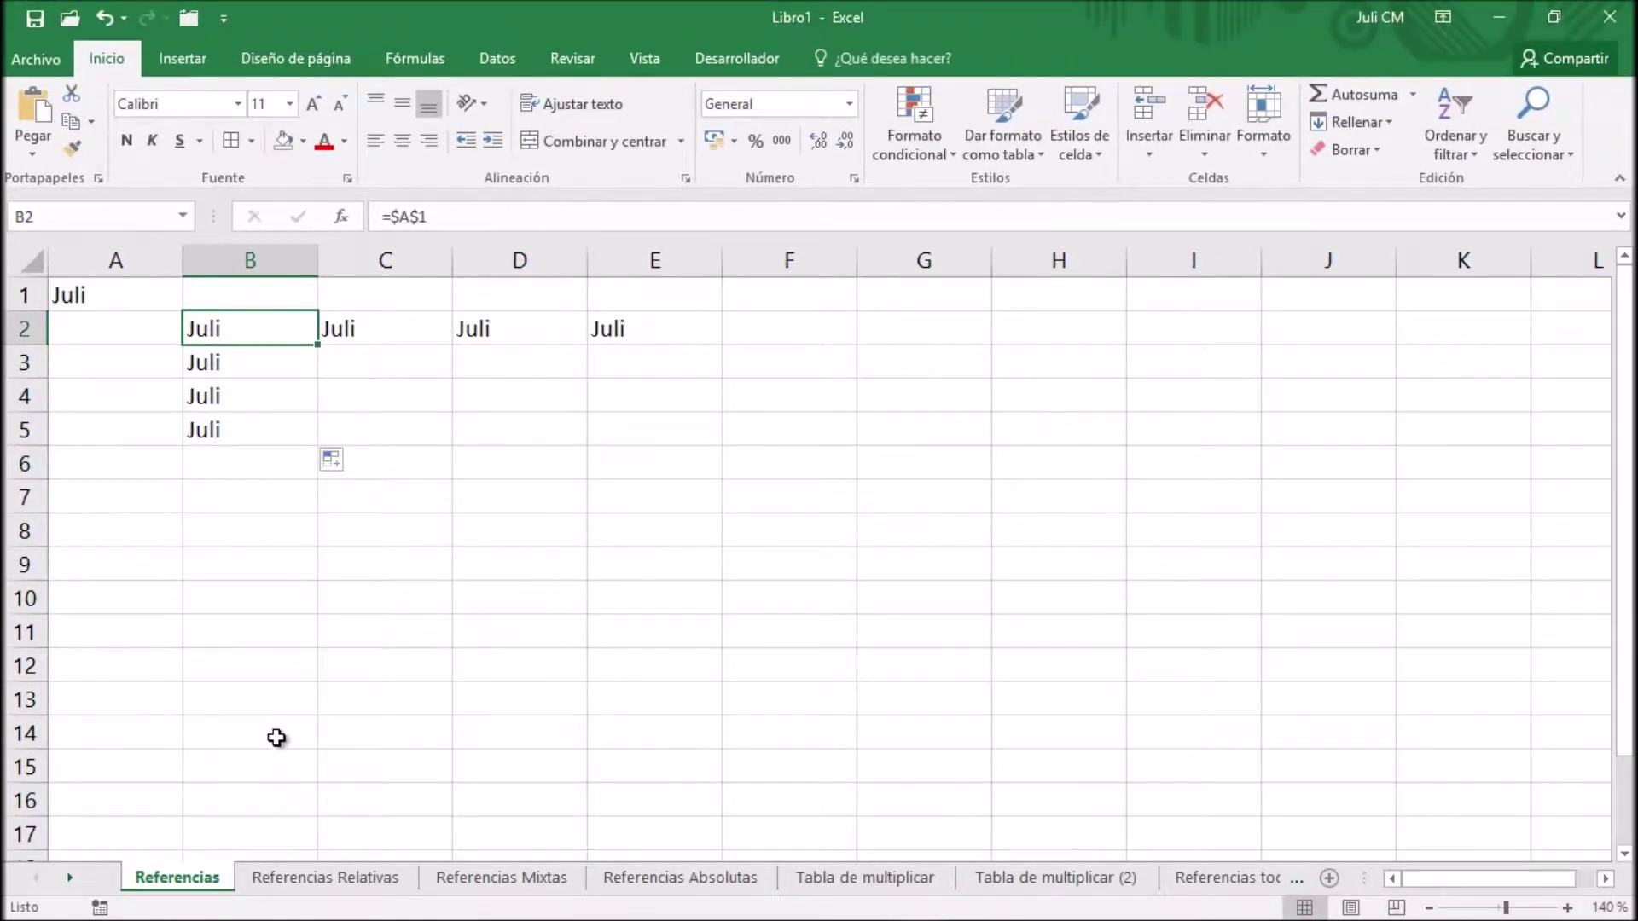
# Step: Switch to the Referencias Absolutas sheet and look over the empty commission cells C8 and B17
pyautogui.click(690, 885)
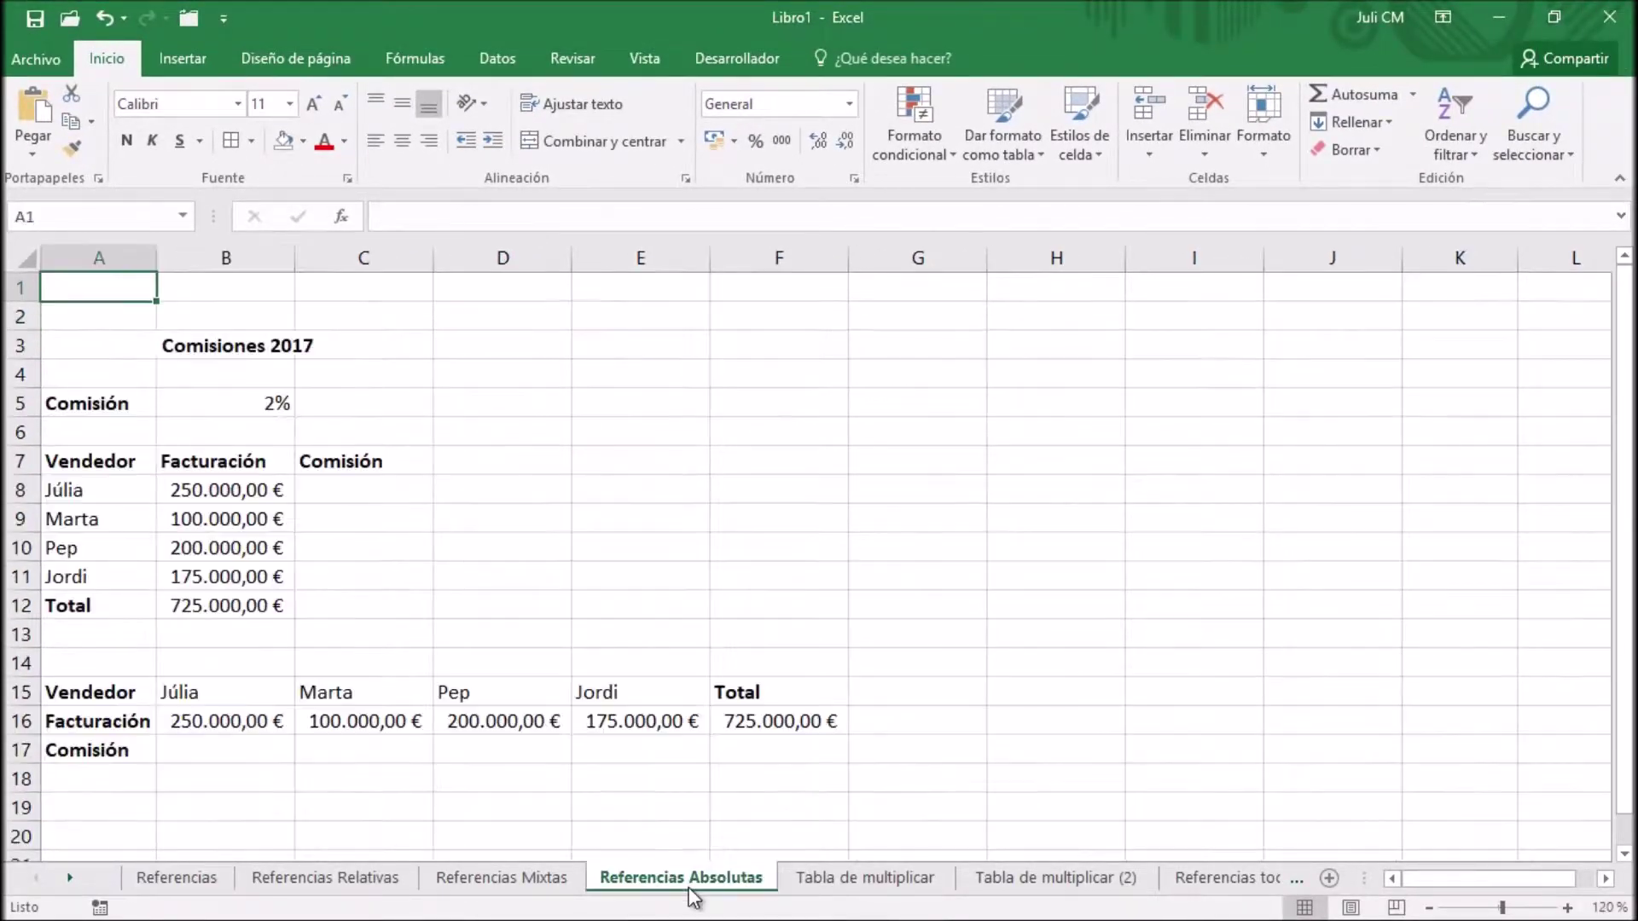
pyautogui.click(347, 486)
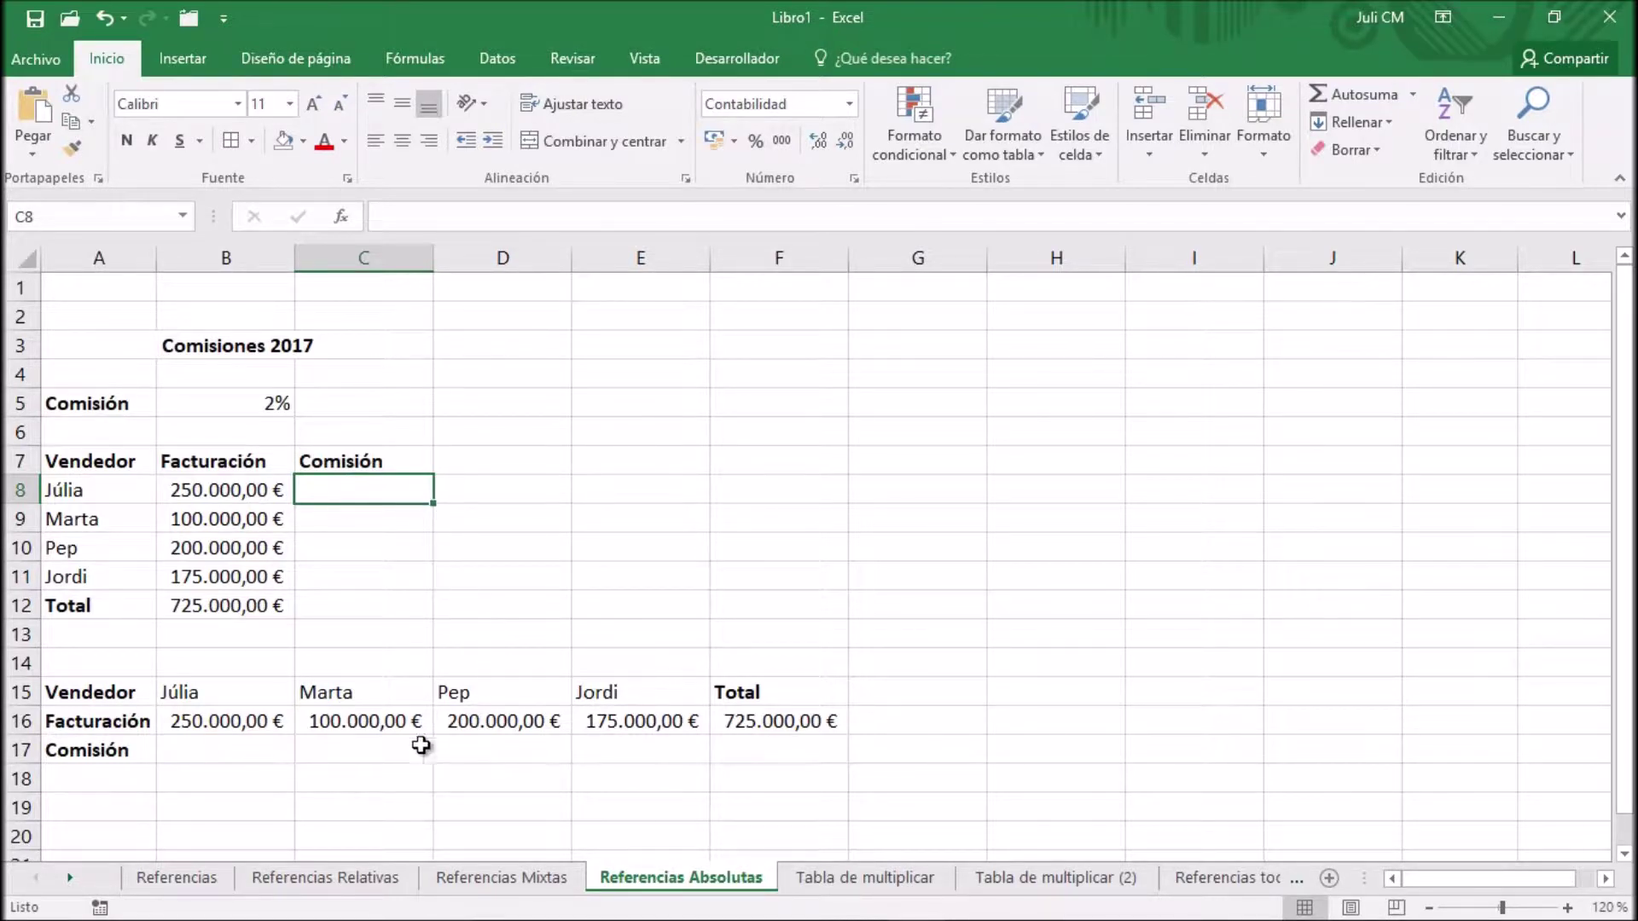
pyautogui.click(251, 755)
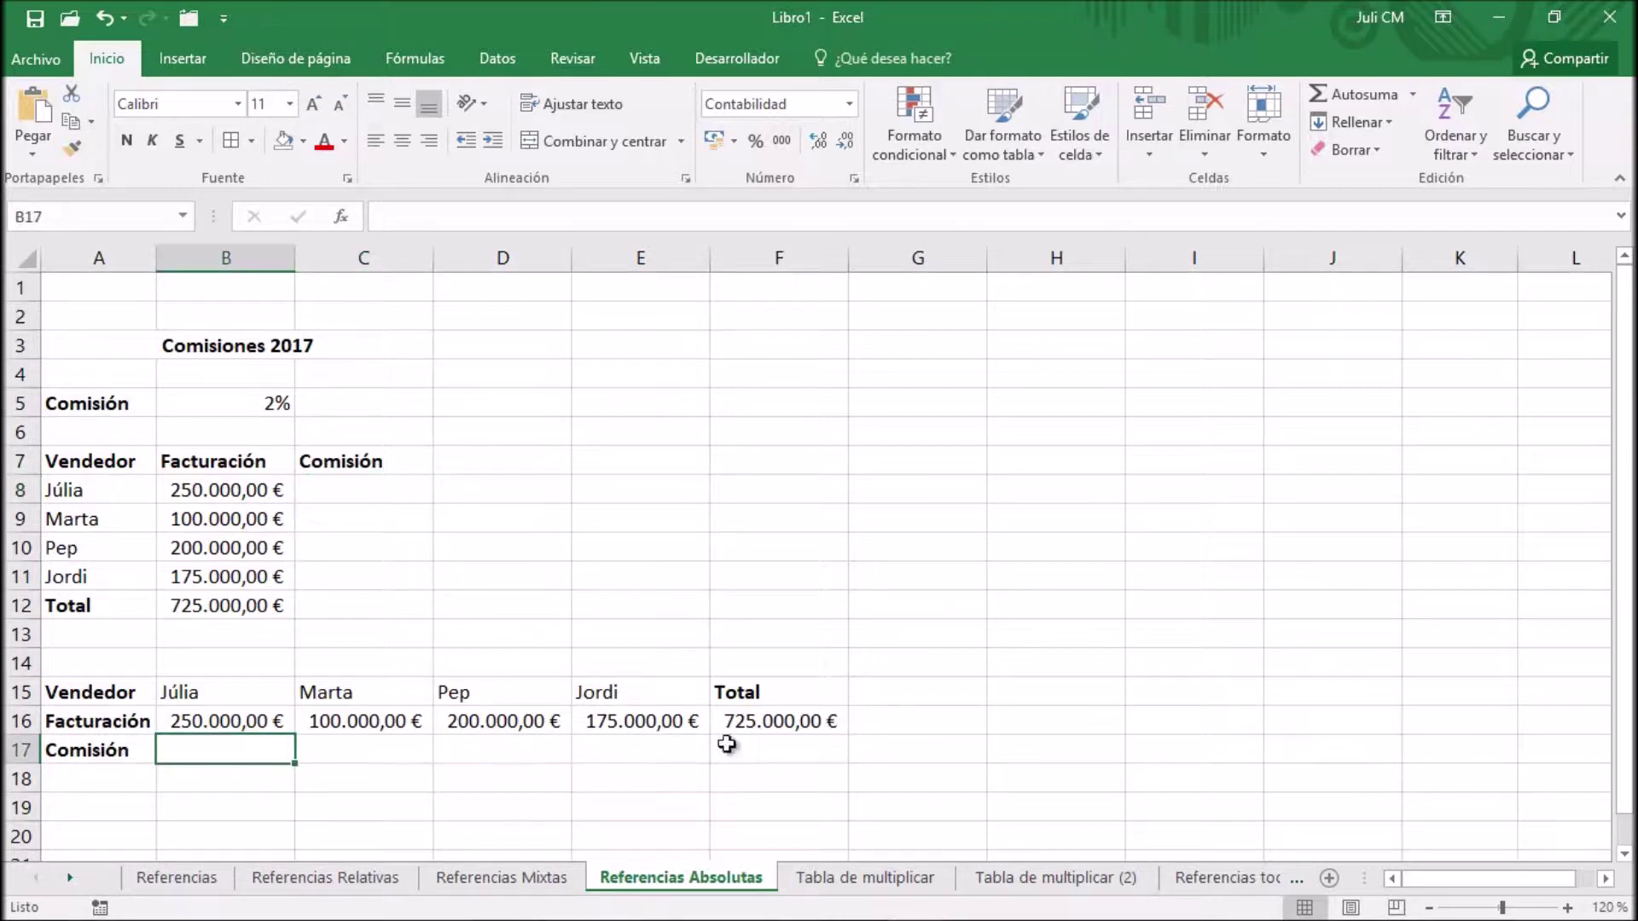
# Step: Build the first seller's commission formula in C8 by multiplying the billing in B8 by the rate in B5
pyautogui.click(417, 492)
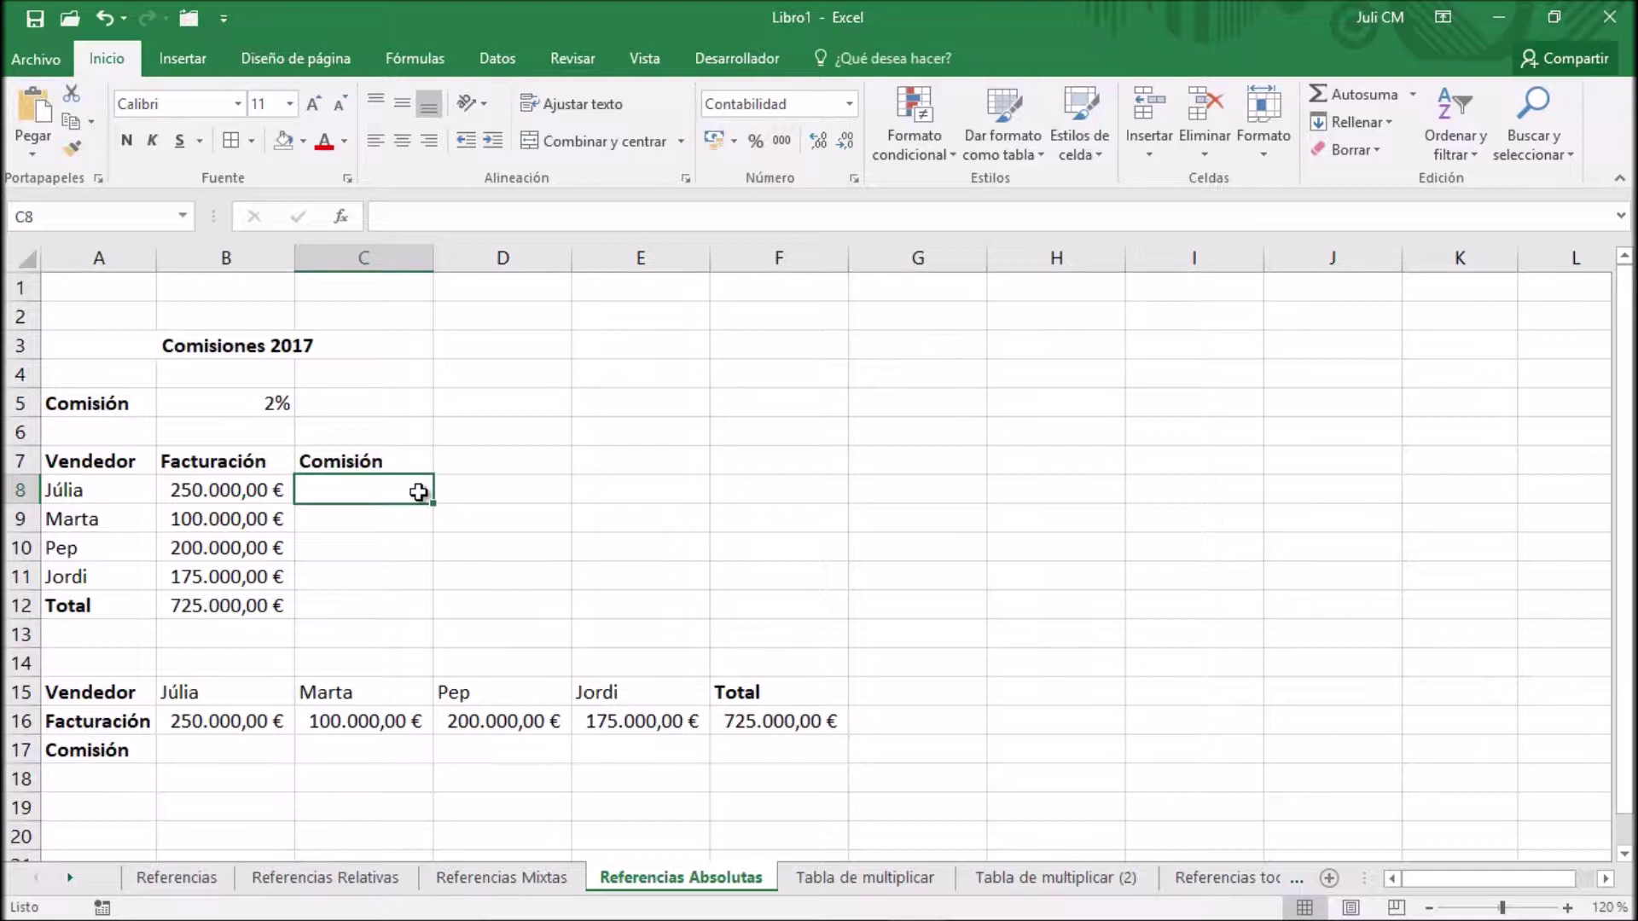
pyautogui.write('=')
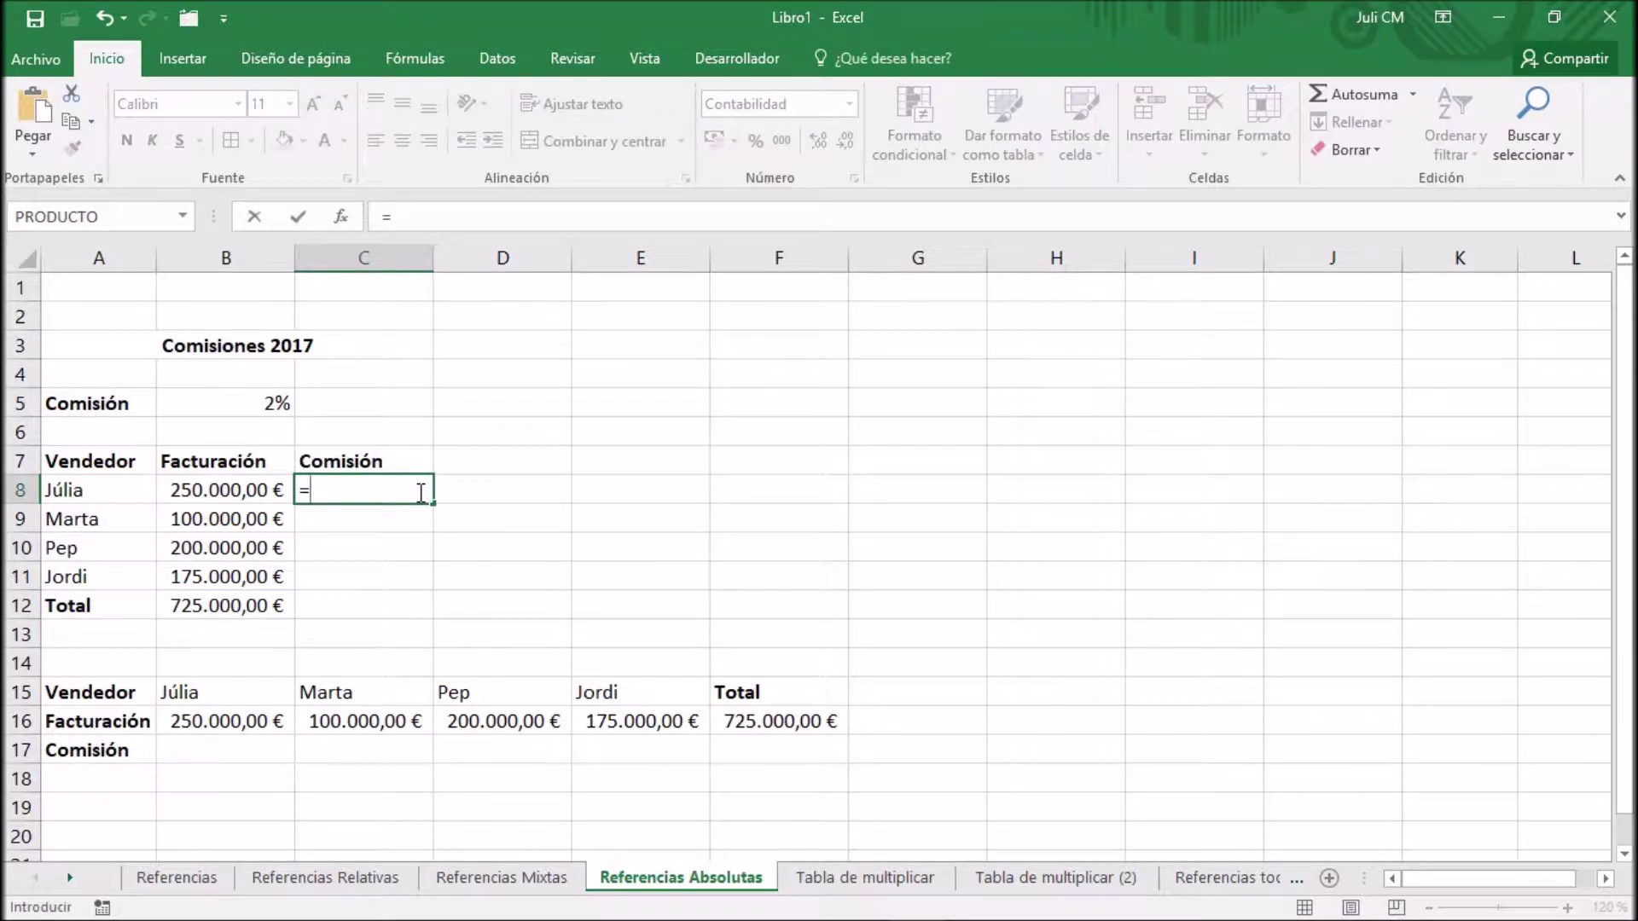
pyautogui.click(232, 488)
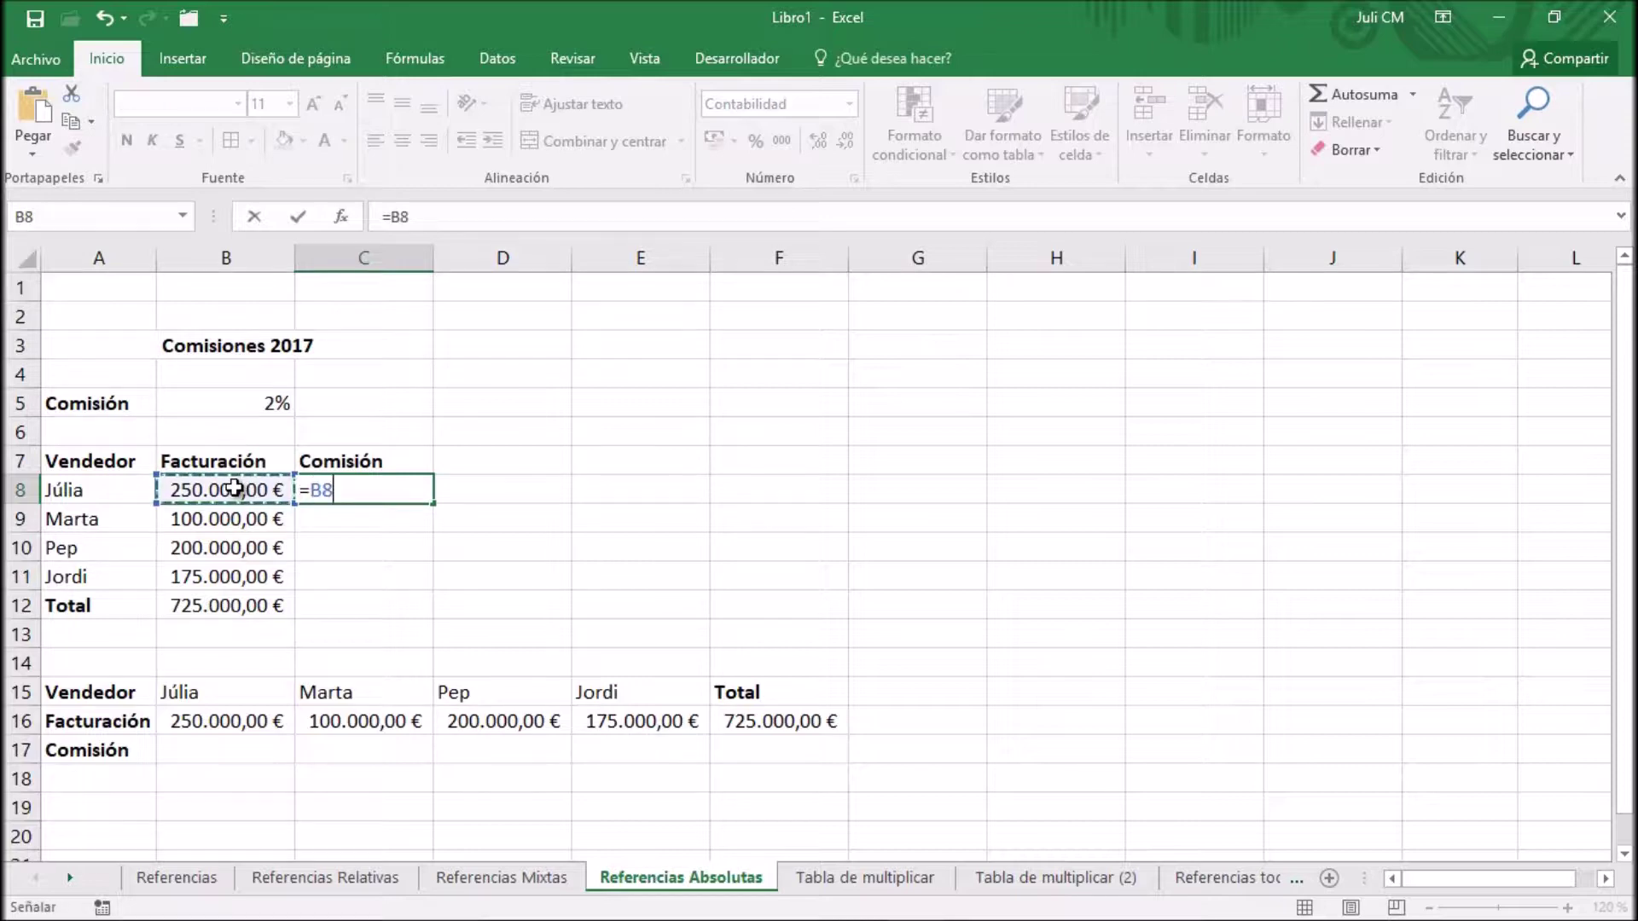
pyautogui.write('*')
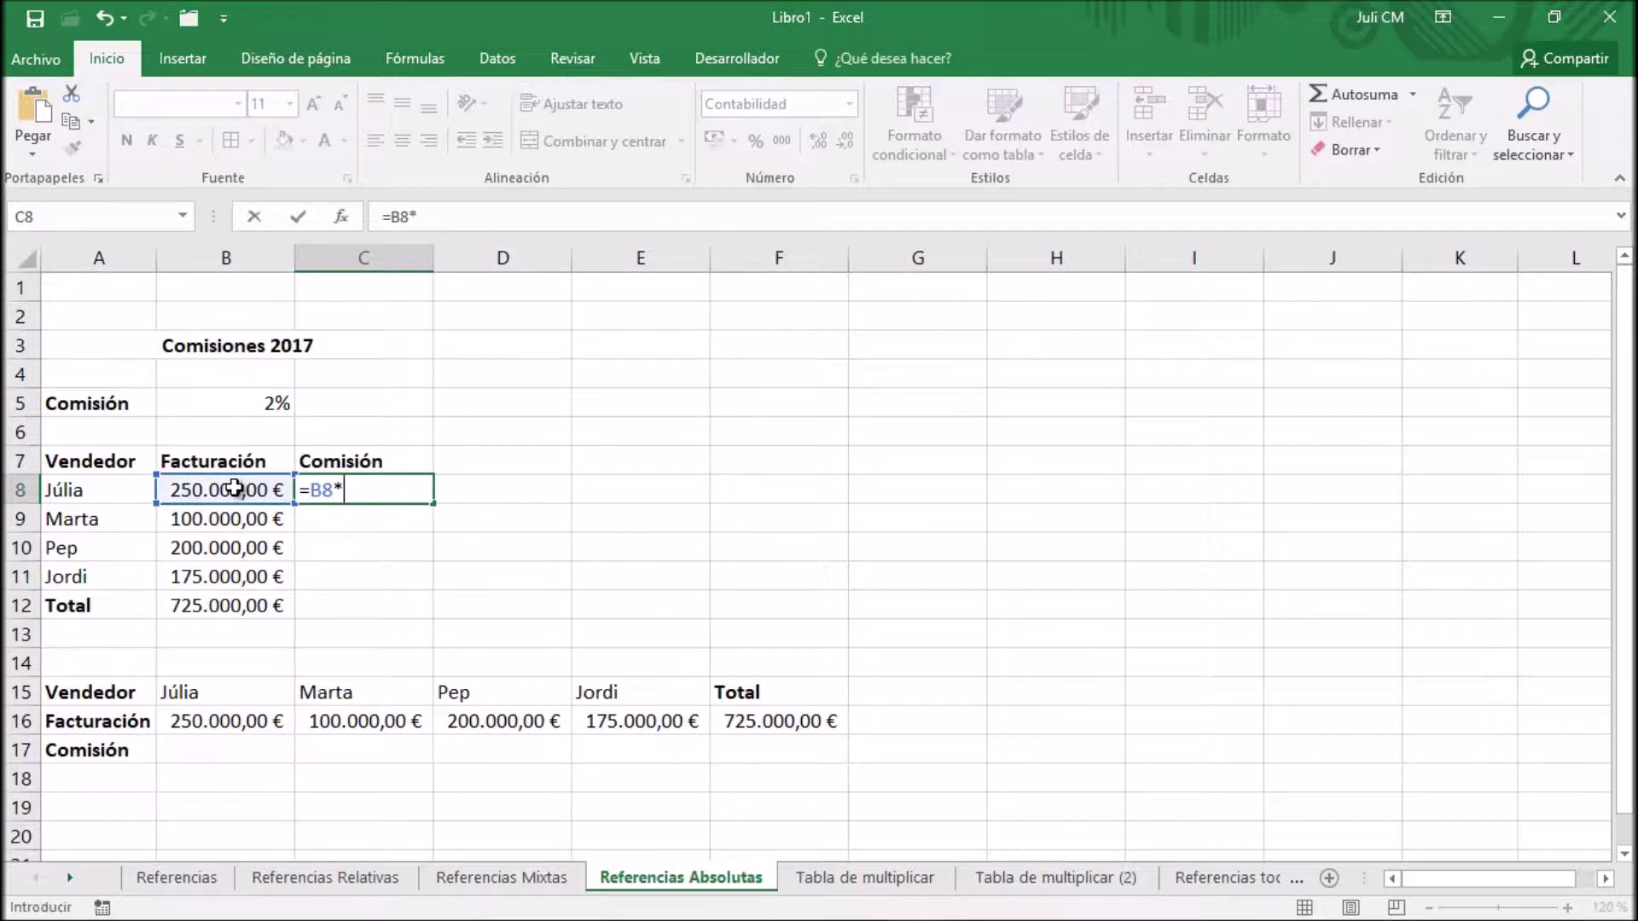
pyautogui.click(264, 403)
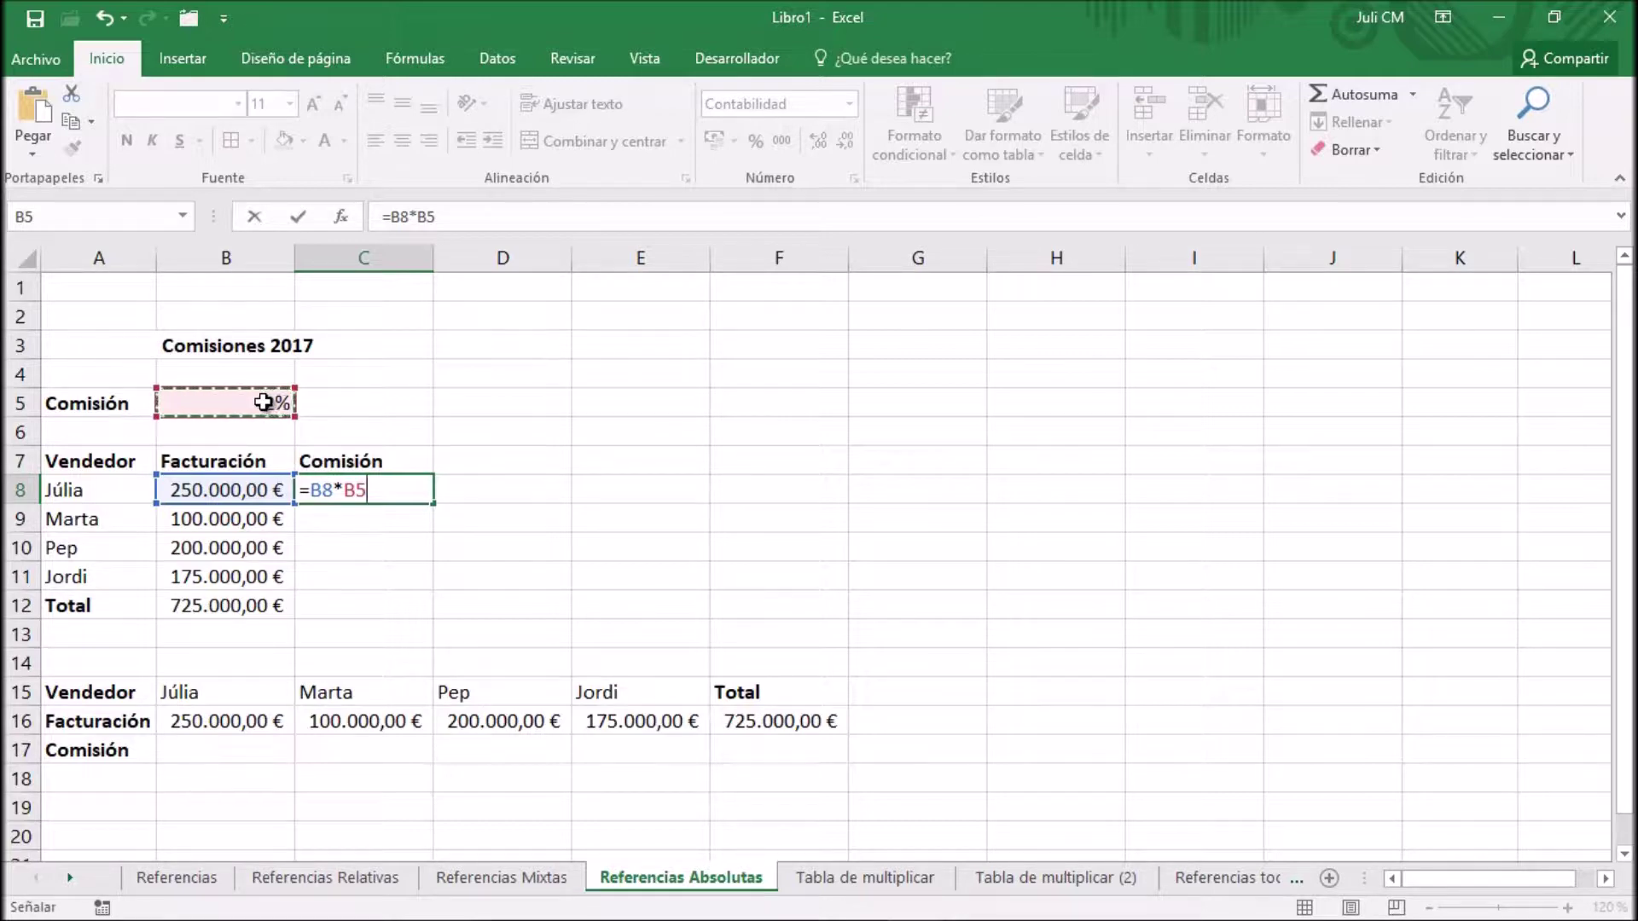
# Step: Make the rate reference absolute so C8 reads =B8*$B$5, and fill the formula down to C11
pyautogui.press('F4')
pyautogui.press('F4')
pyautogui.press('F4')
pyautogui.press('F4')
pyautogui.press('F4')
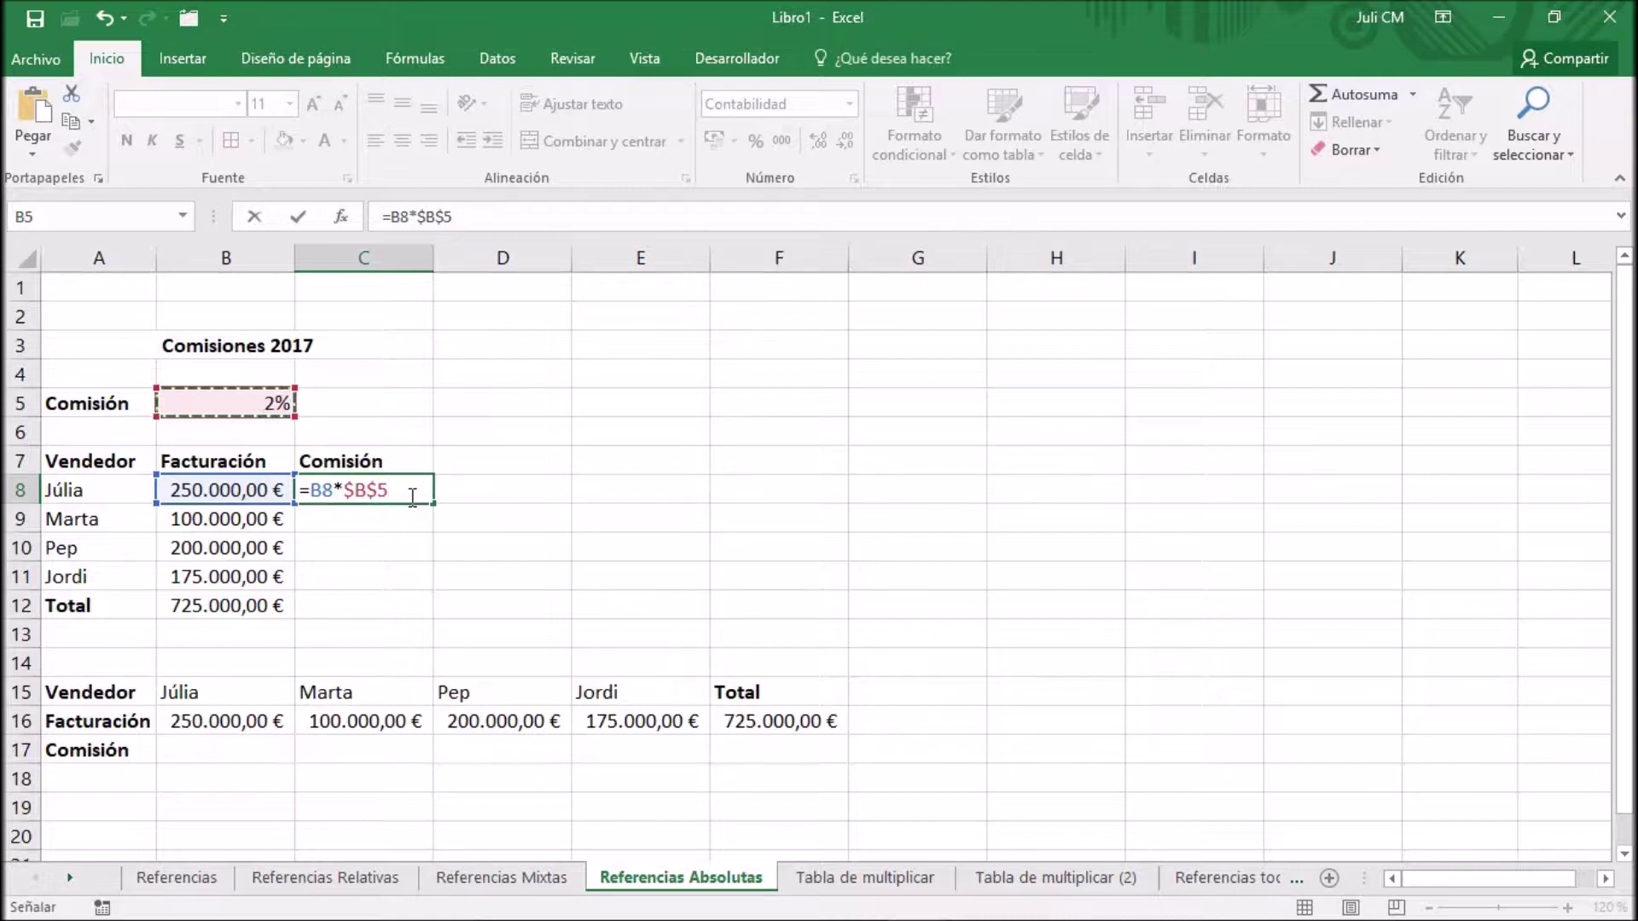
pyautogui.press('Return')
pyautogui.click(412, 497)
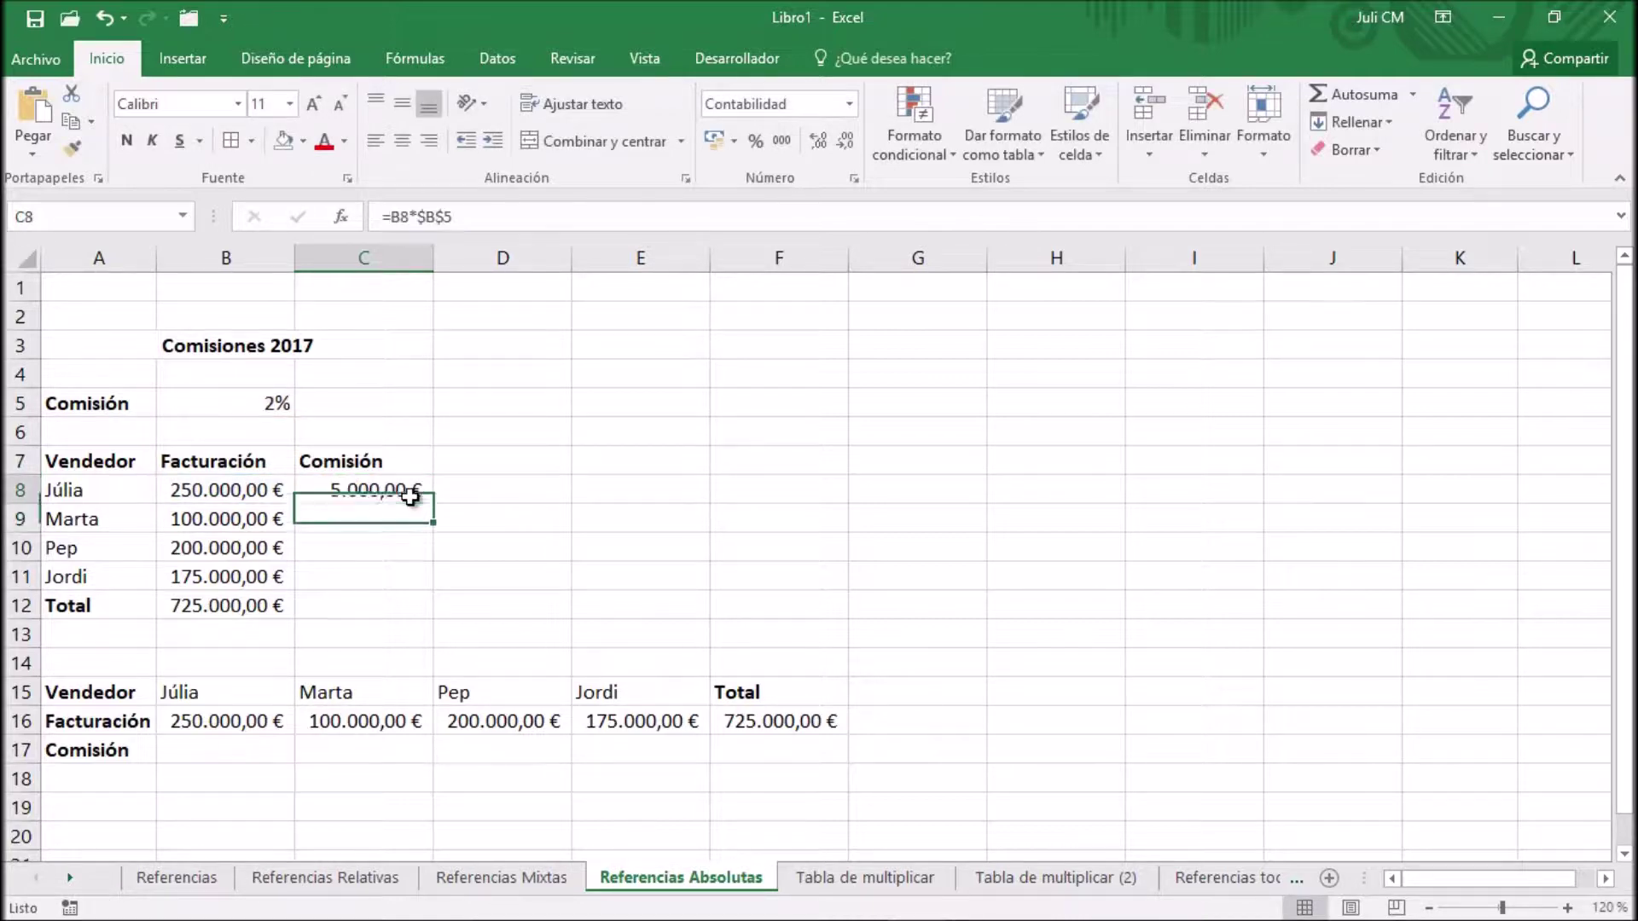
pyautogui.moveTo(433, 503); pyautogui.dragTo(424, 582)
# Step: Inspect the cell references in the commission formulas from C8 down to C11
pyautogui.doubleClick(377, 489)
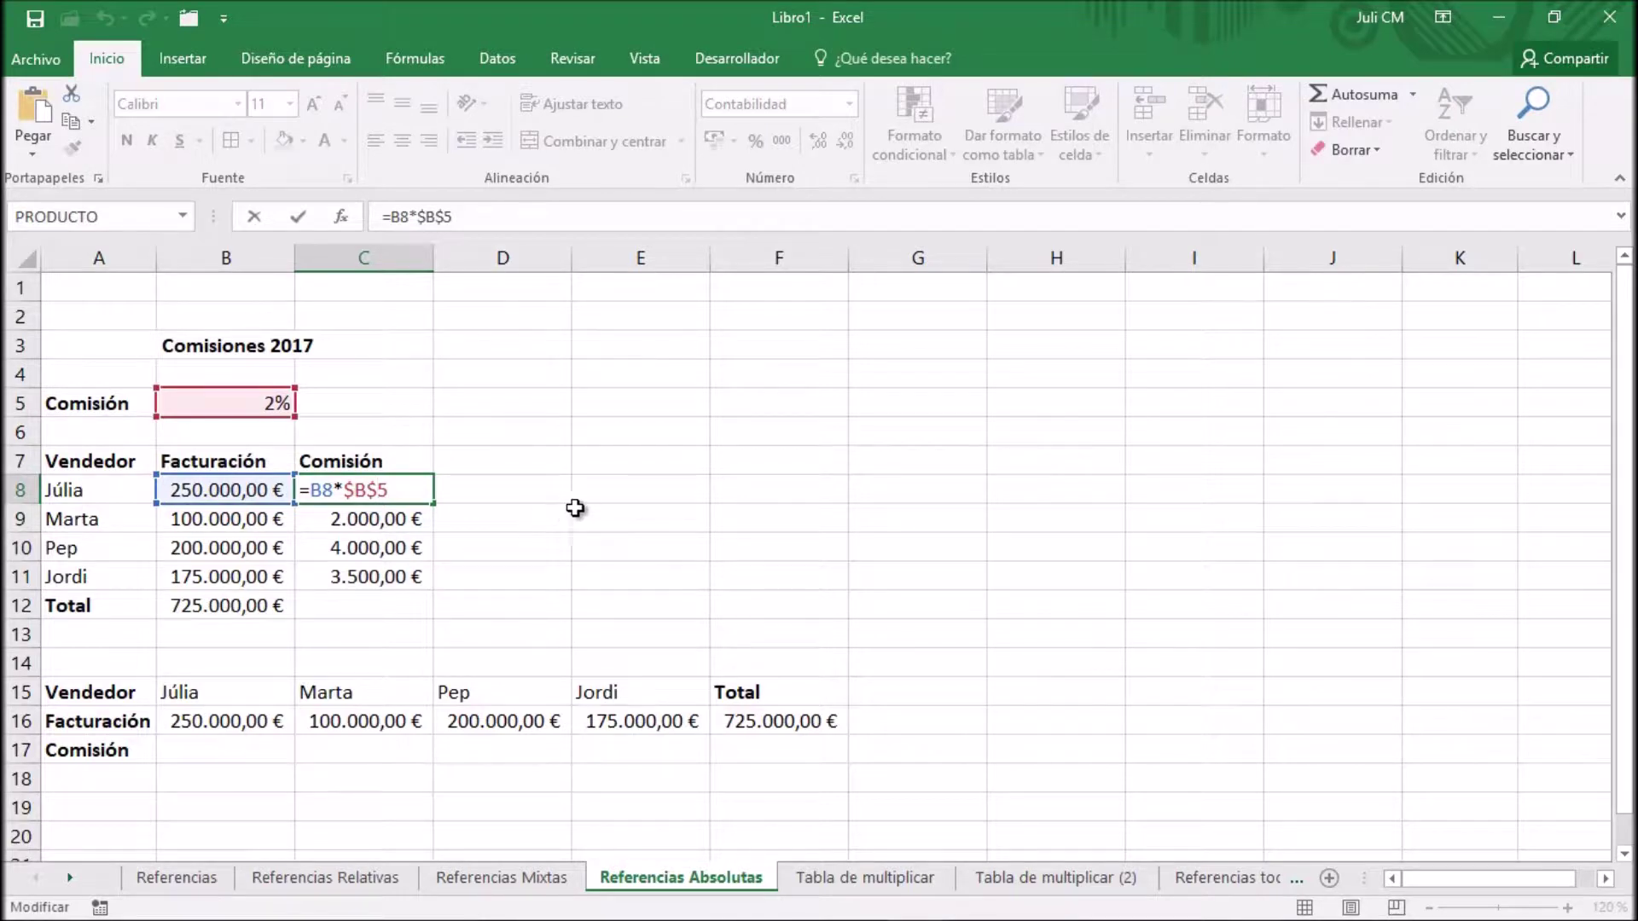
pyautogui.press('Escape')
pyautogui.press('Down')
pyautogui.press('F2')
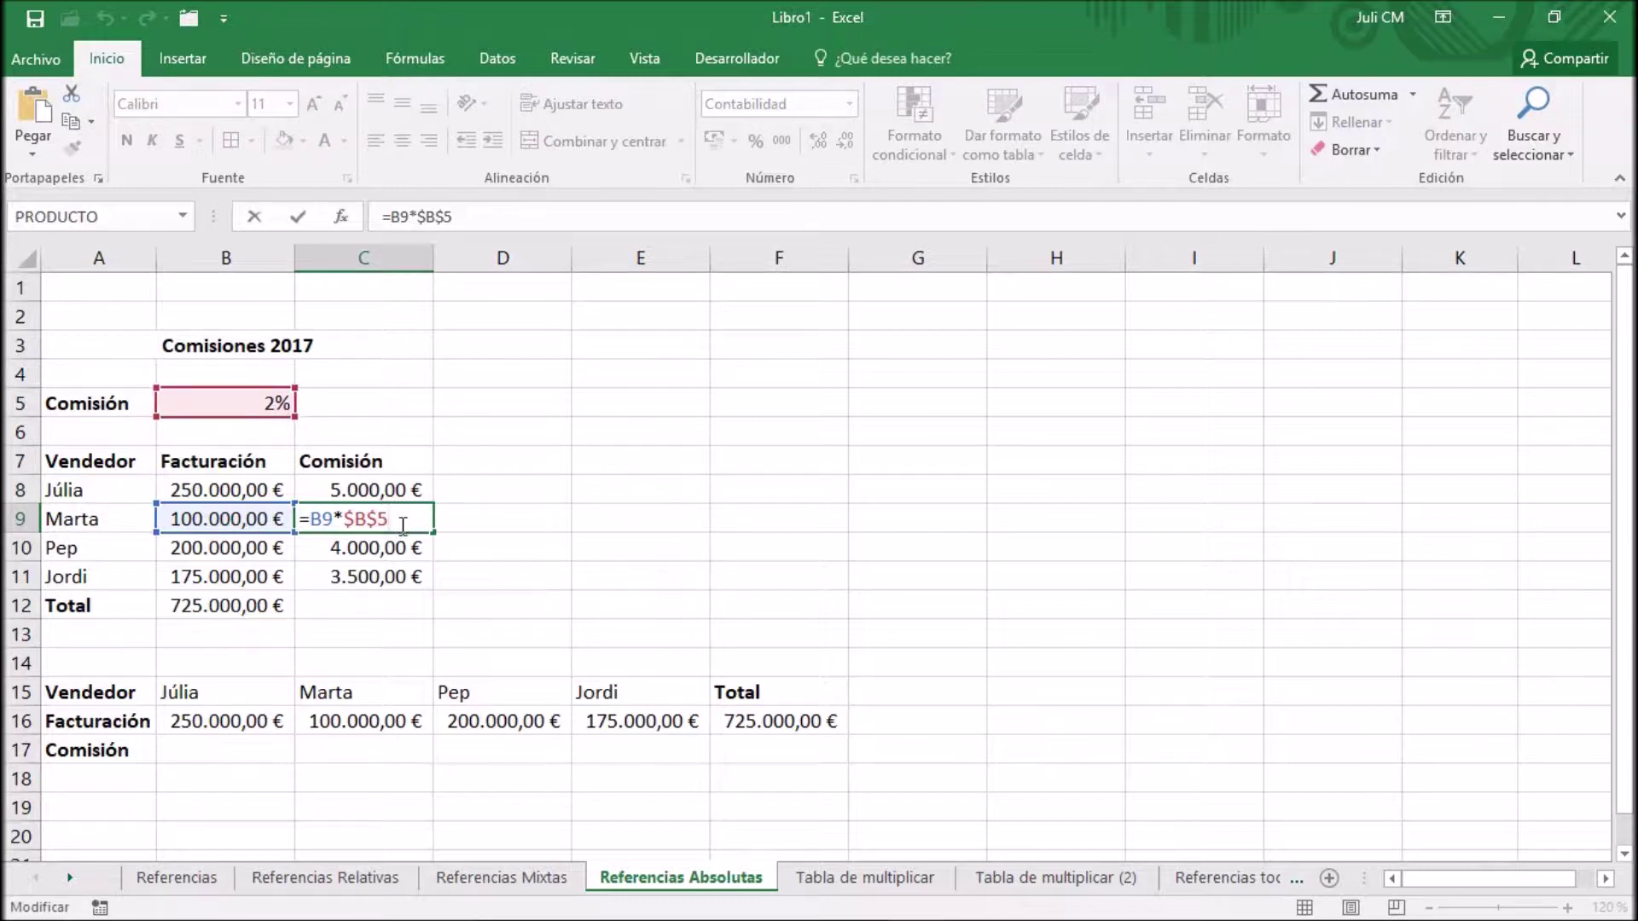
pyautogui.press('Return')
pyautogui.press('F2')
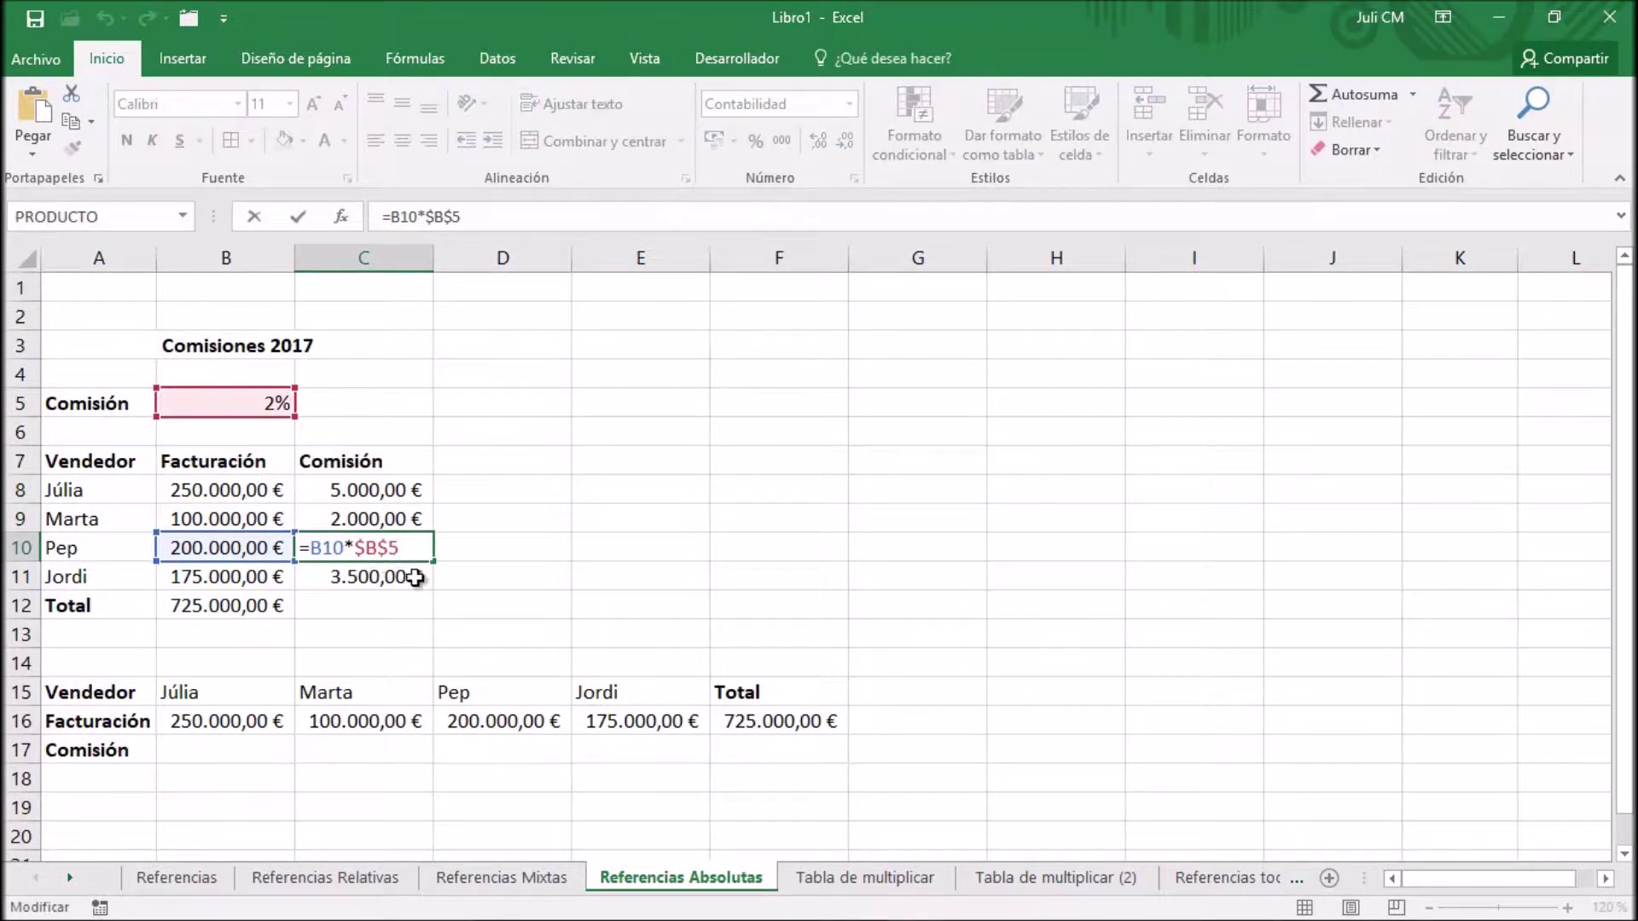
pyautogui.press('Return')
pyautogui.press('F2')
pyautogui.hotkey('ctrl', 'Return')
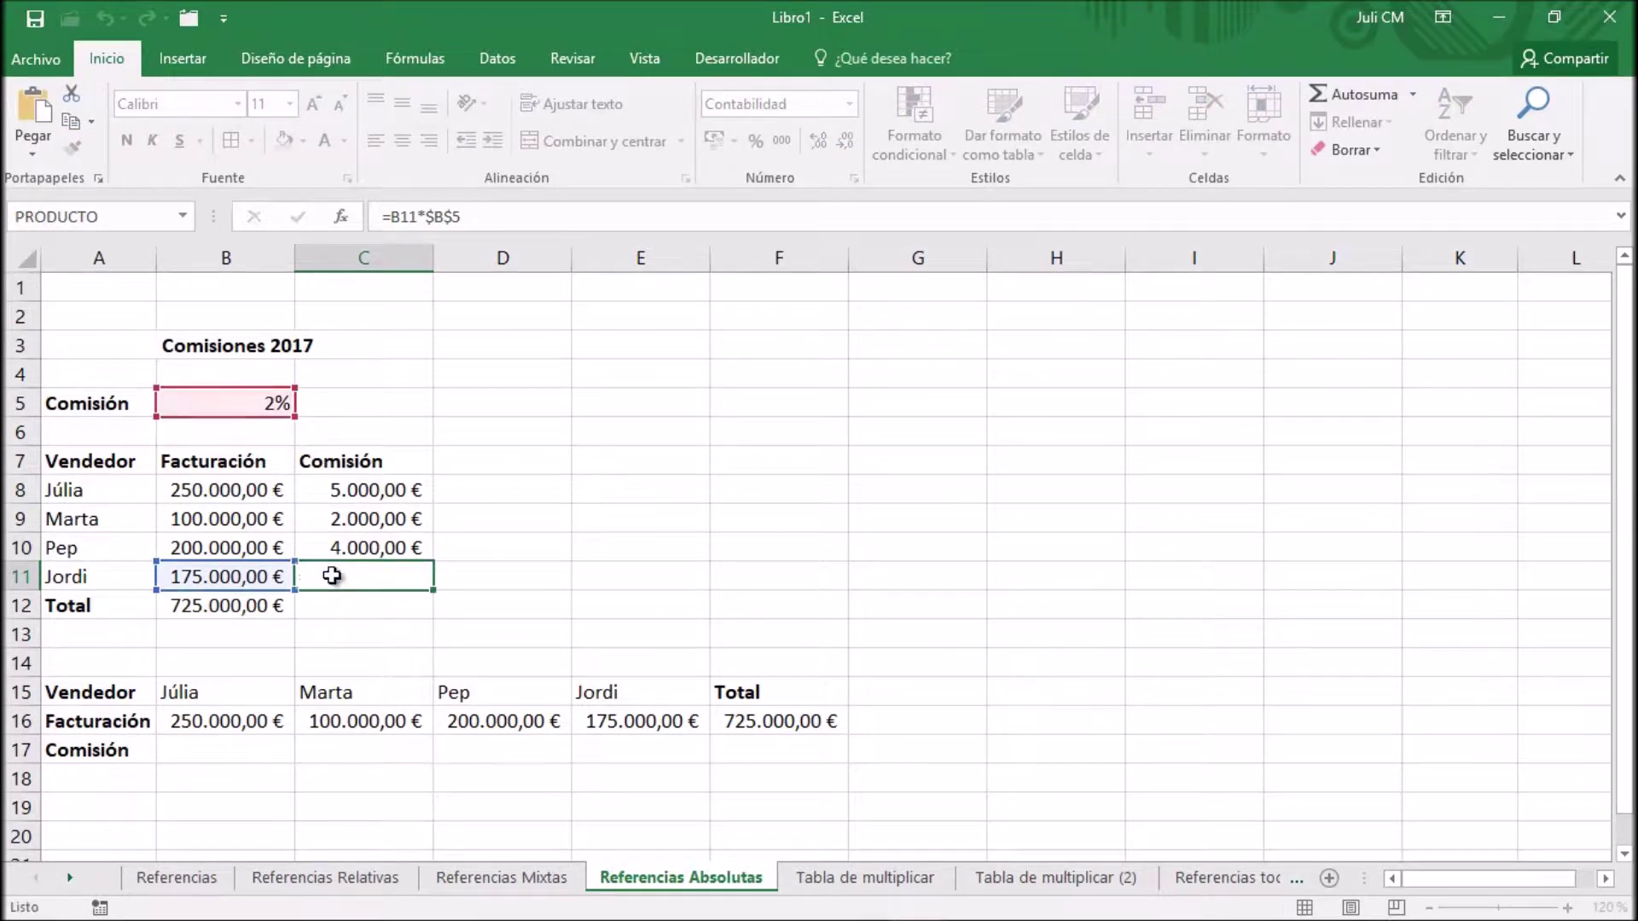
# Step: Enter the commission formula =B16*$B$5 in B17, with an absolute reference to the commission rate
pyautogui.click(246, 746)
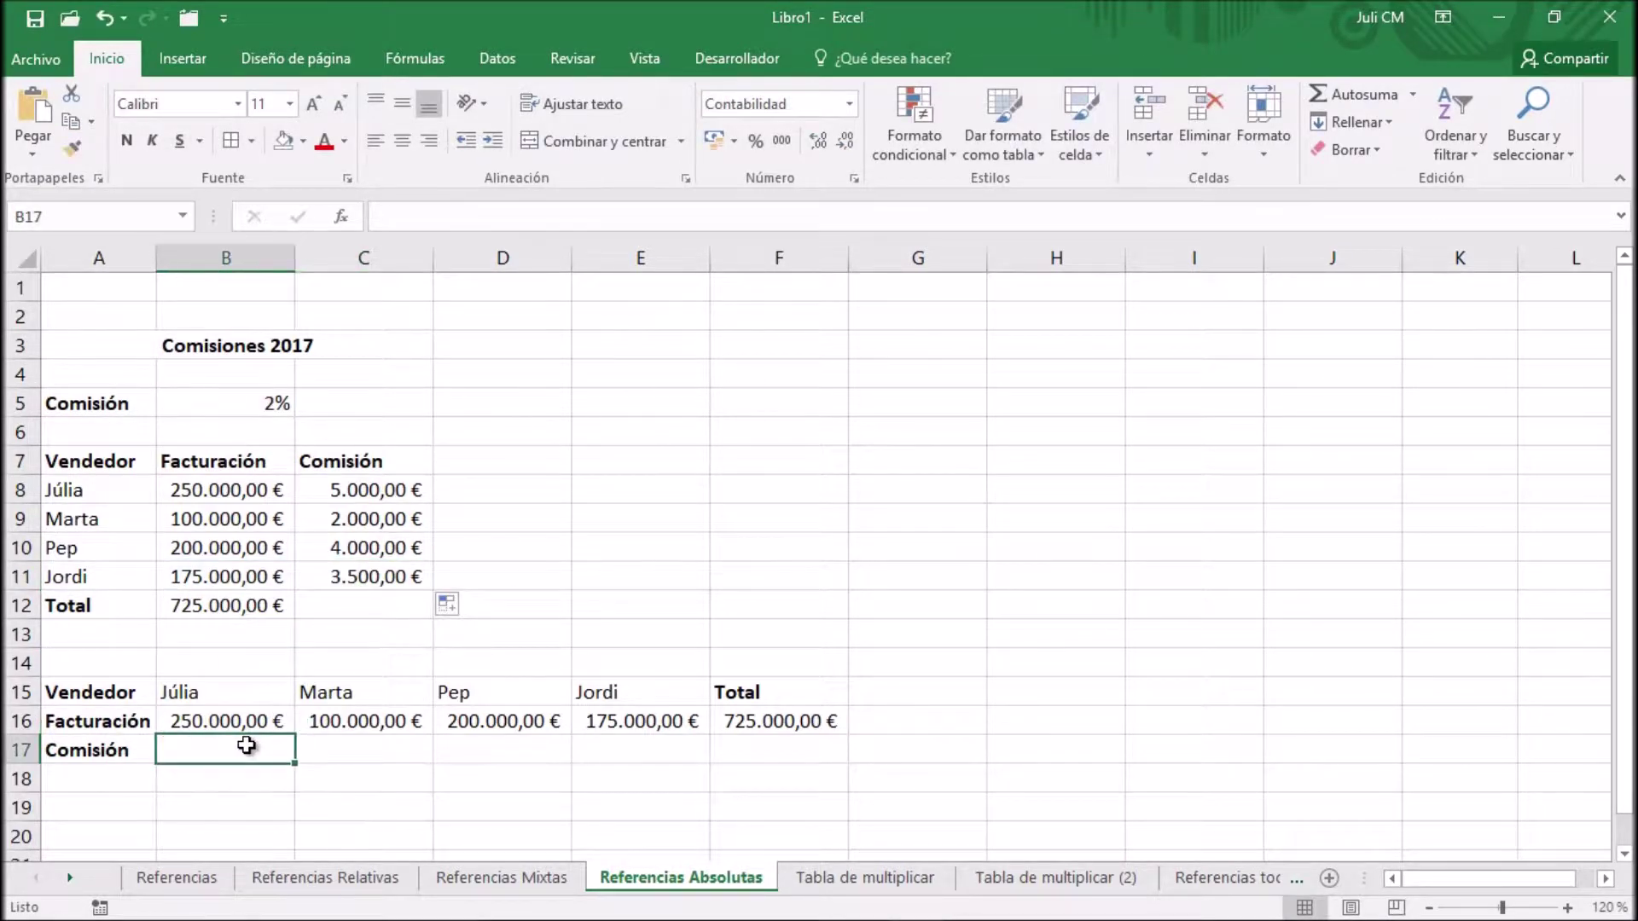
pyautogui.write('=')
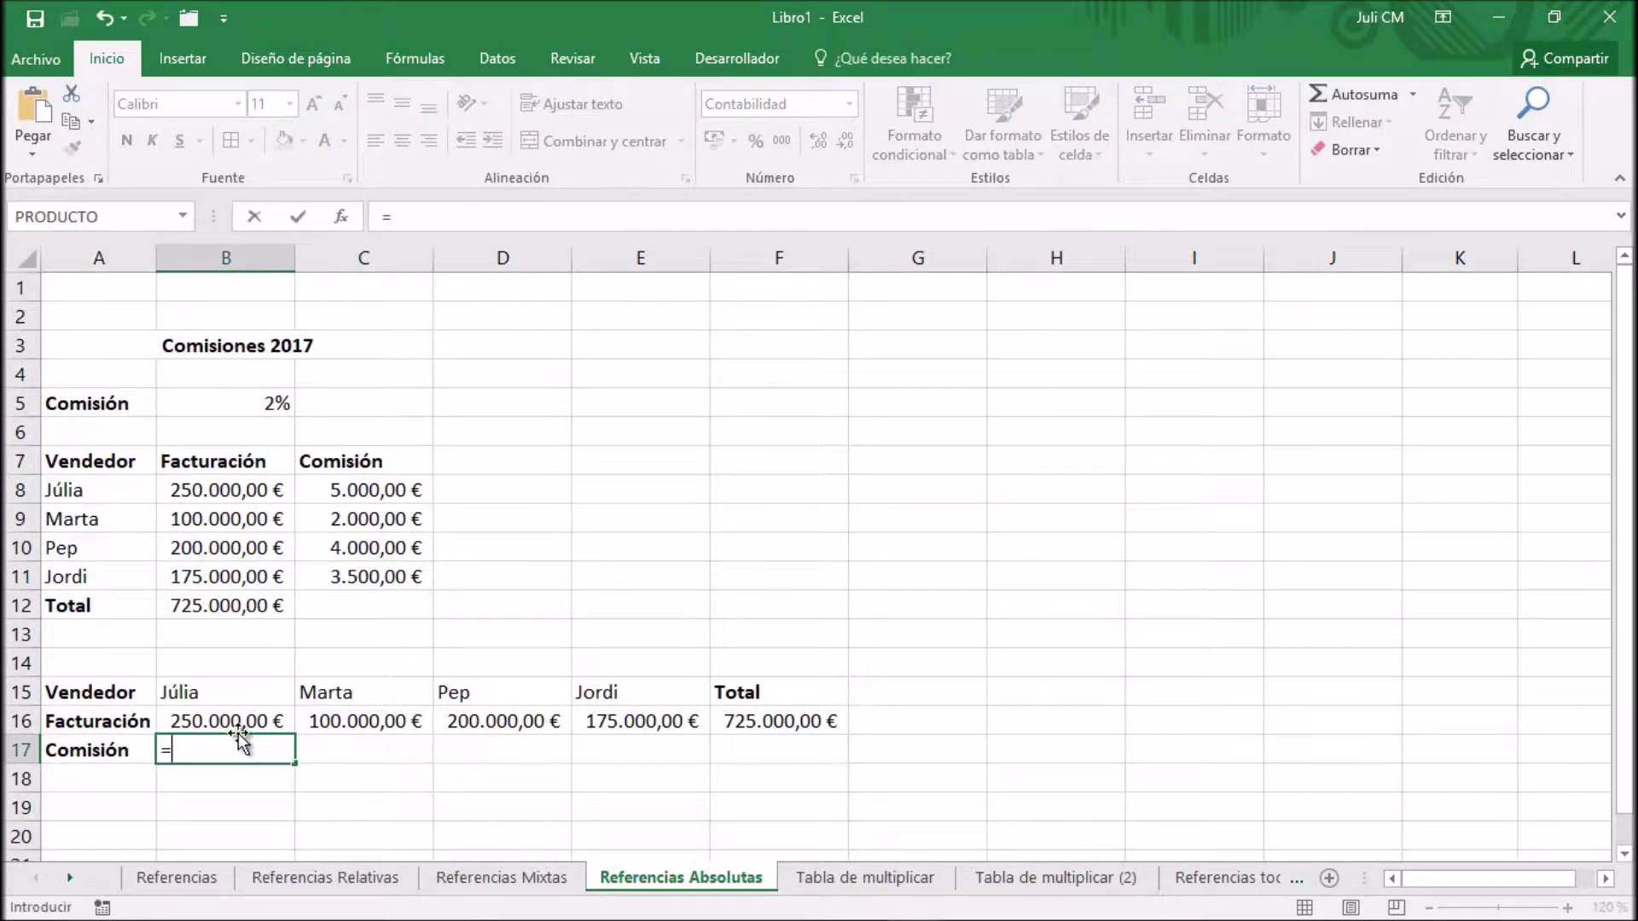
pyautogui.click(236, 721)
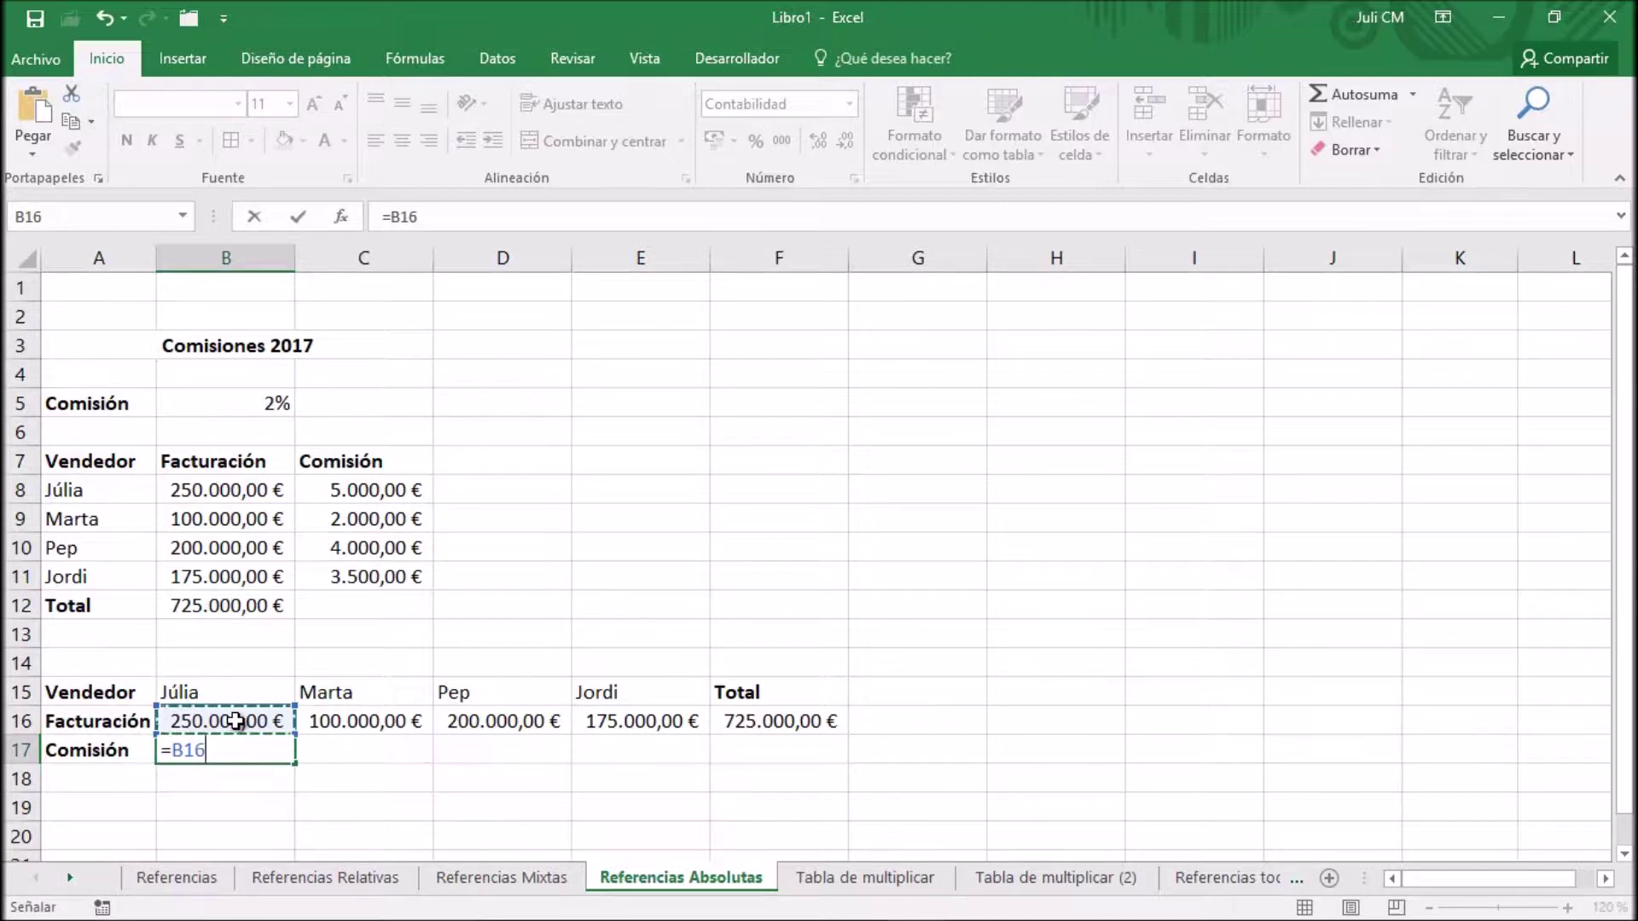
pyautogui.write('*')
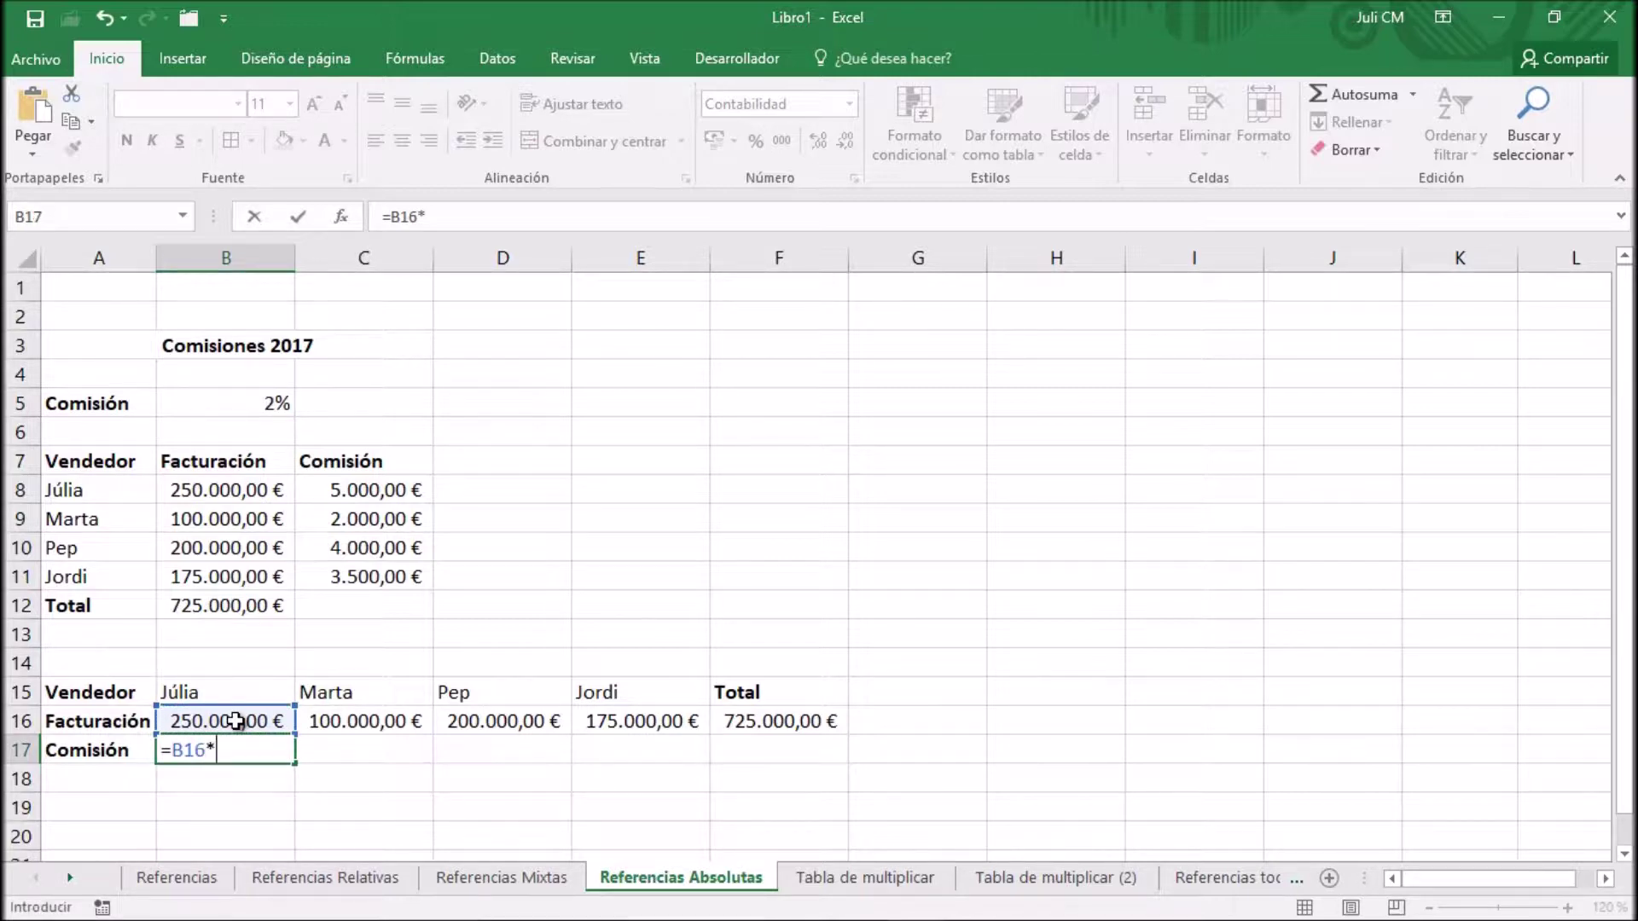
pyautogui.click(257, 401)
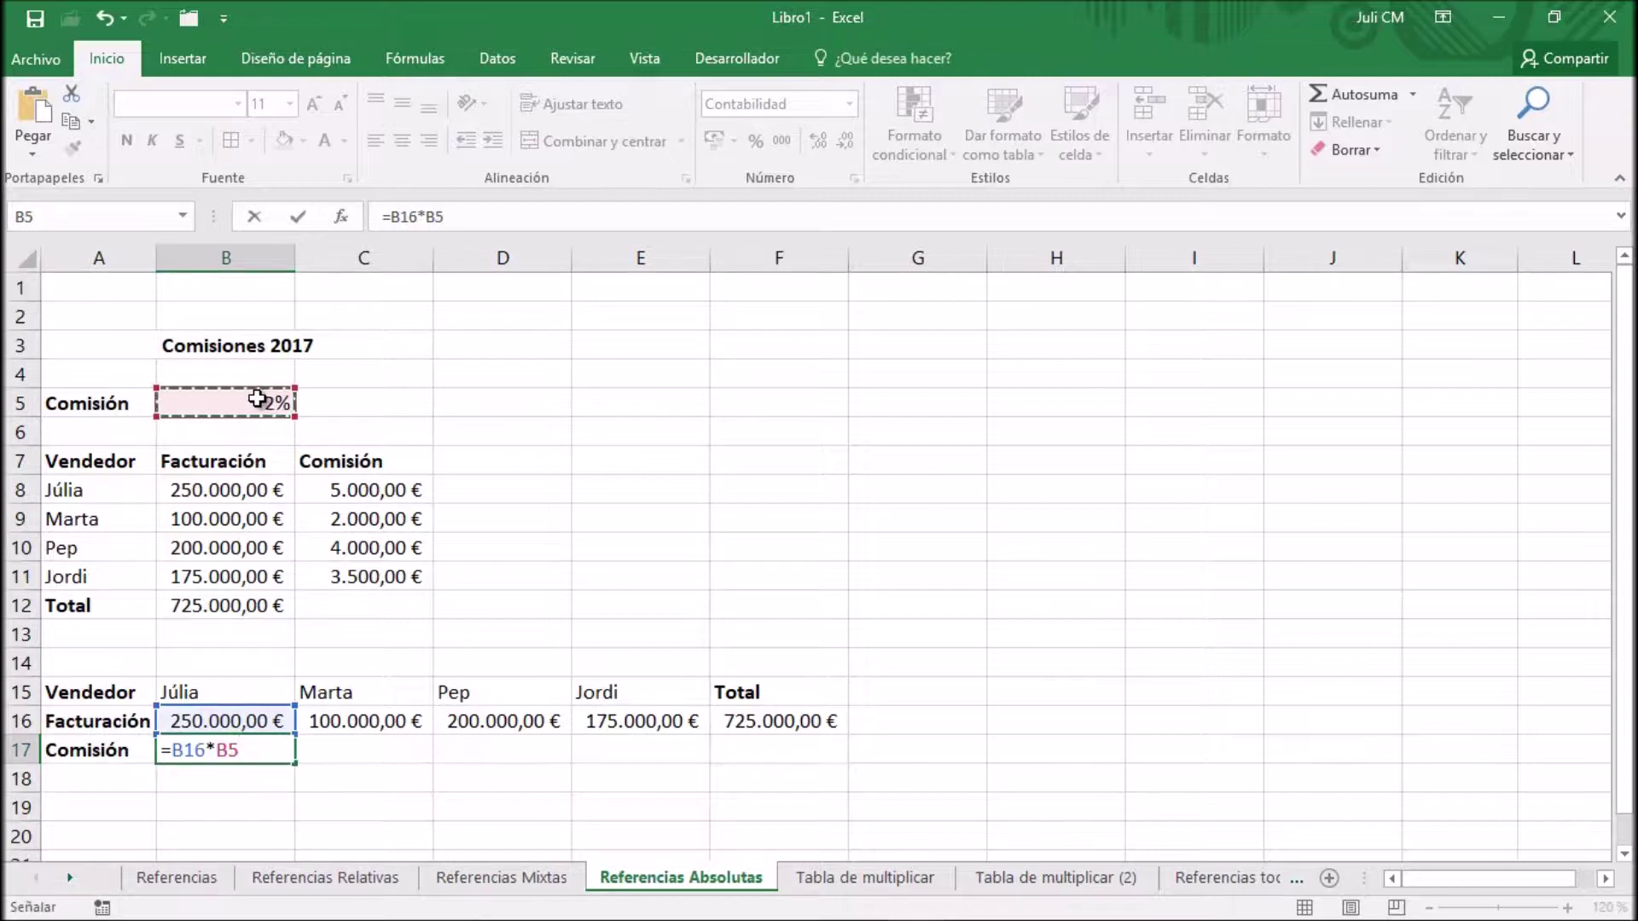
pyautogui.press('F4')
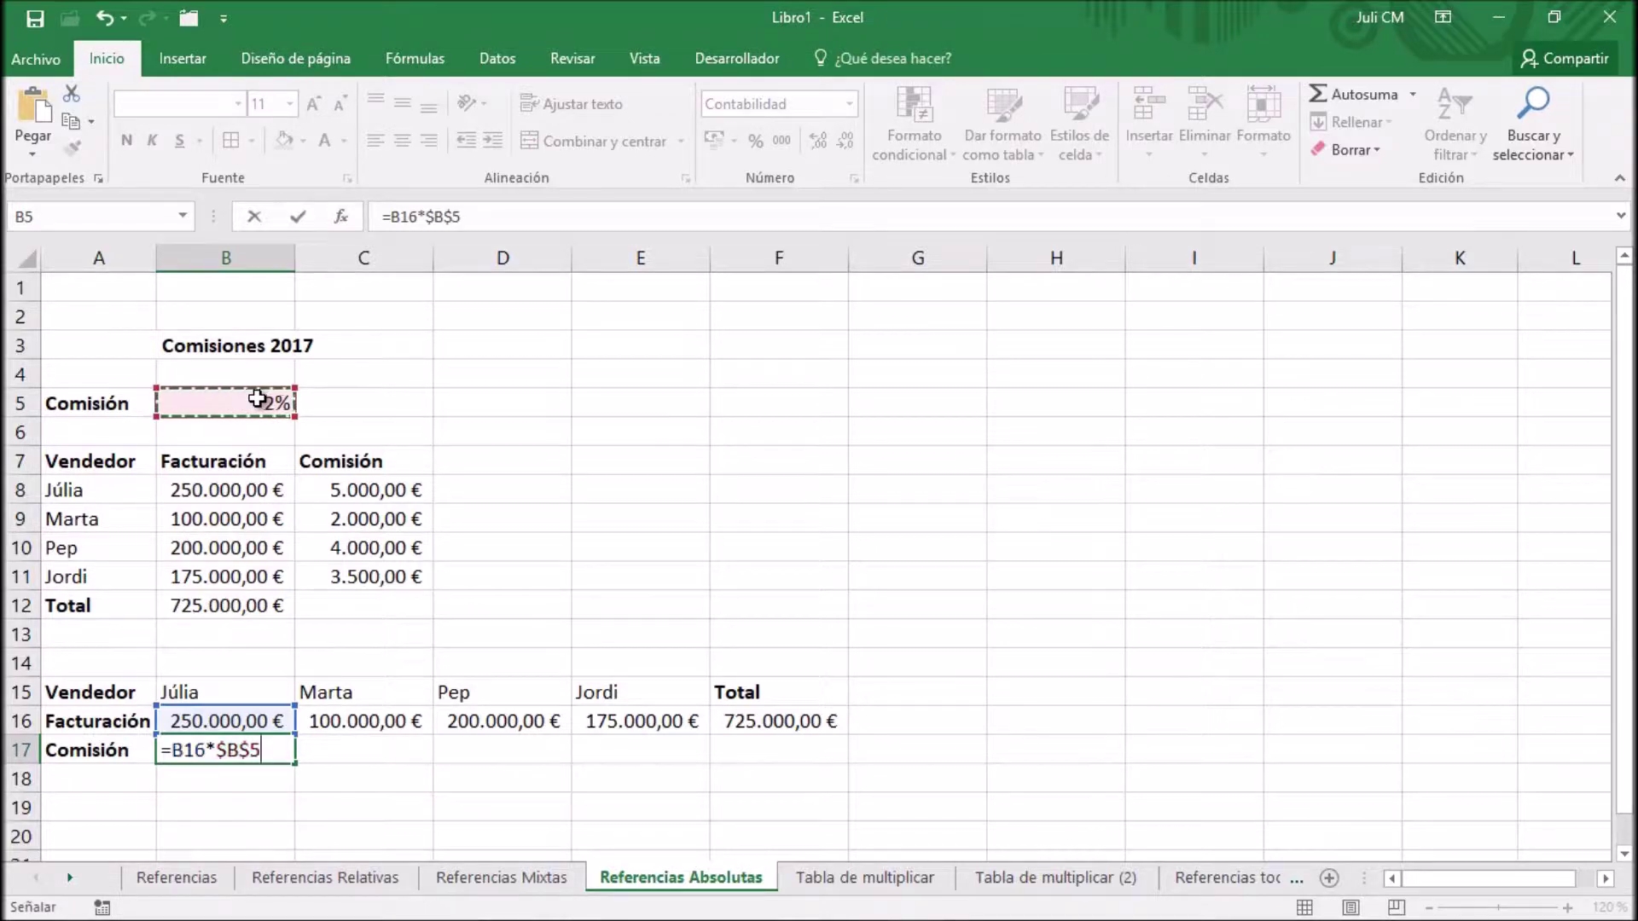
pyautogui.press('Return')
# Step: Fill the =B16*$B$5 formula from B17 across to E17 and check the references in B17
pyautogui.click(290, 749)
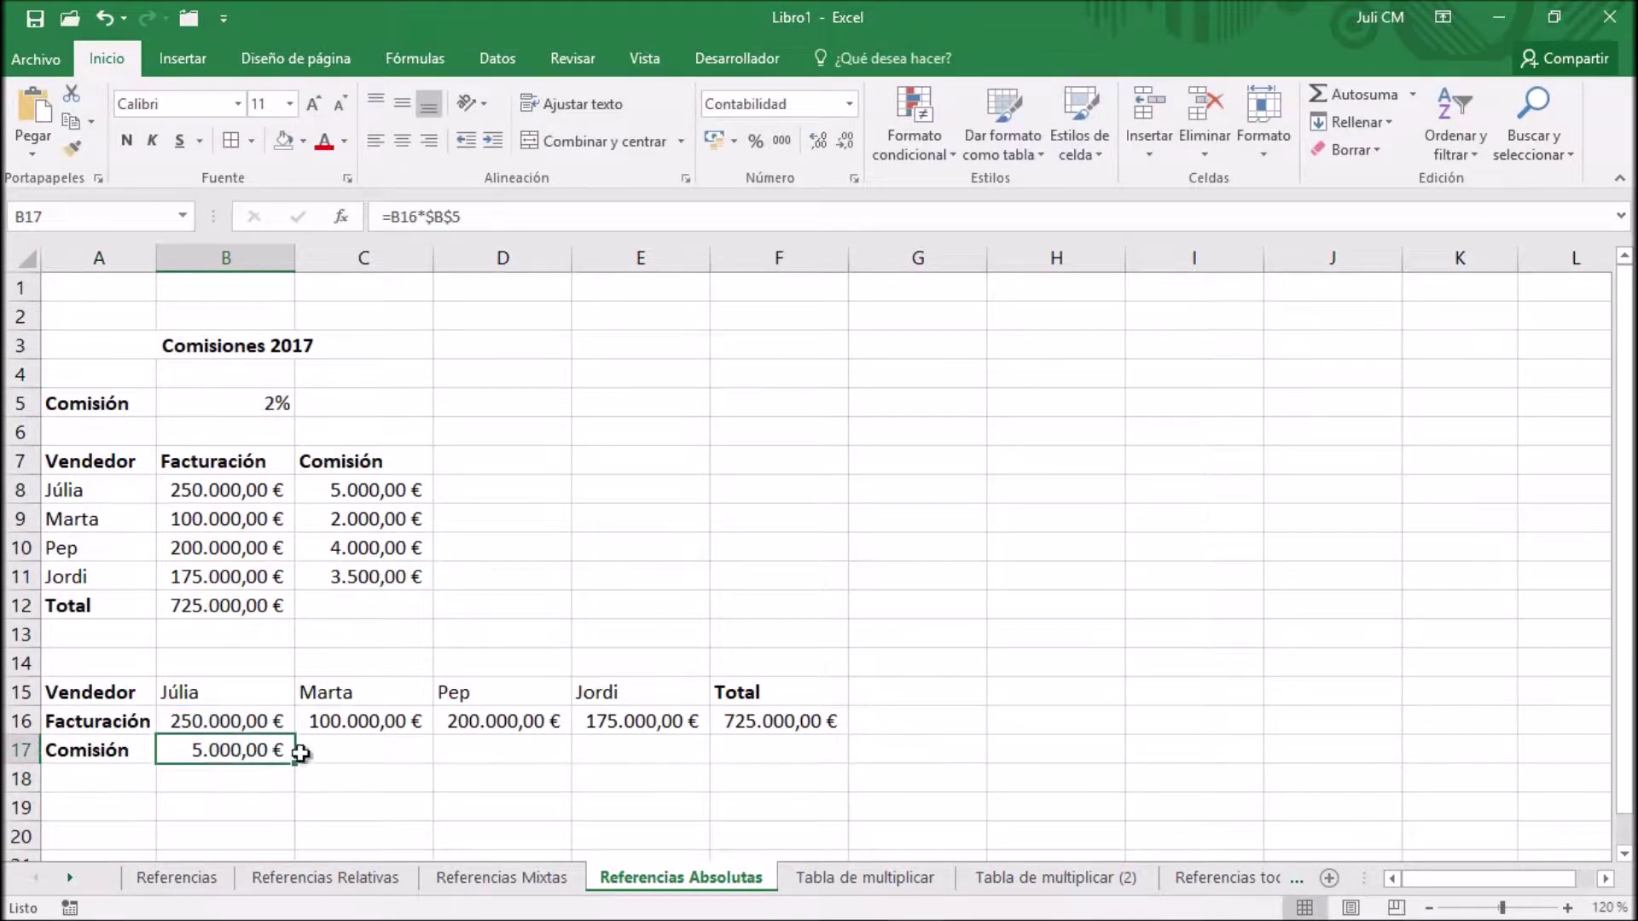
pyautogui.moveTo(295, 762); pyautogui.dragTo(648, 767)
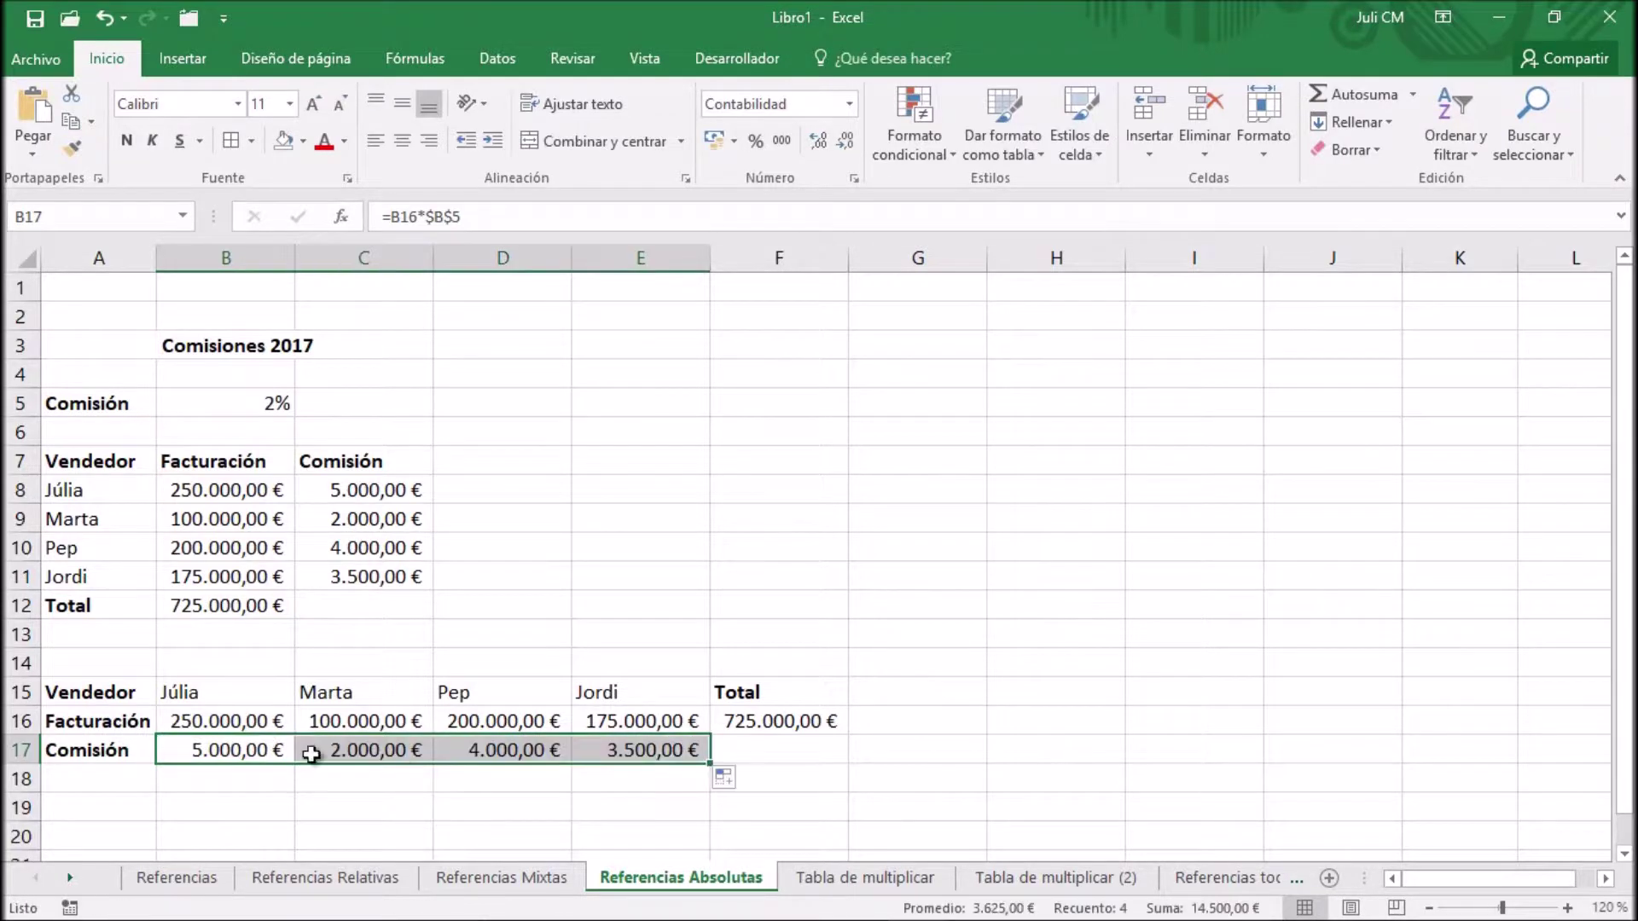
pyautogui.doubleClick(262, 743)
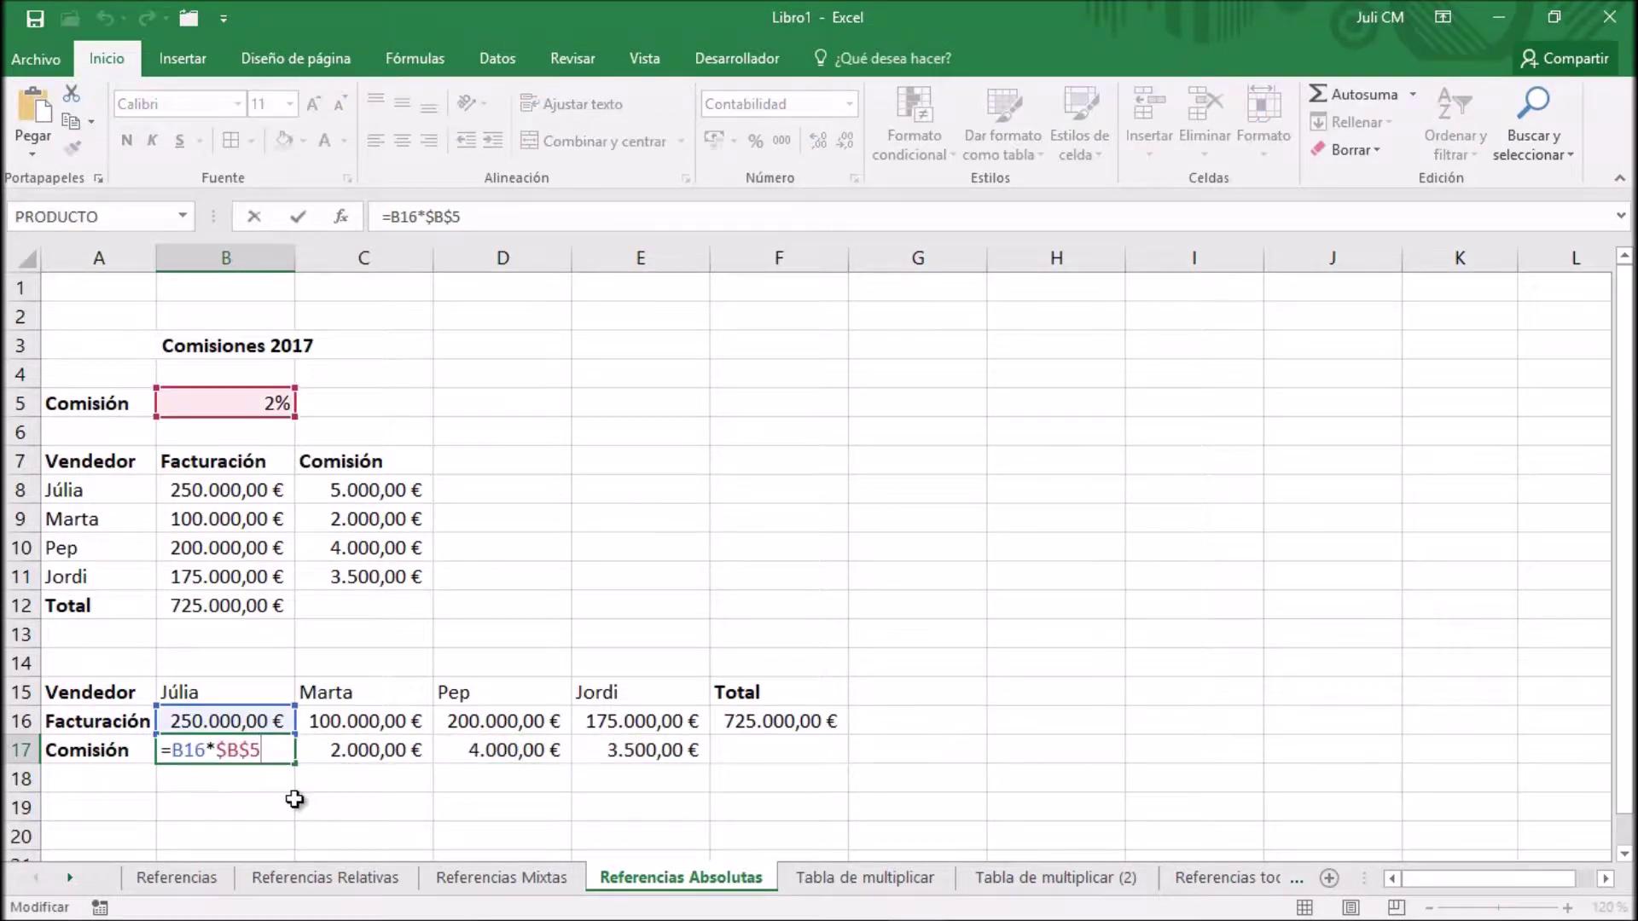
# Step: Inspect the cell references in the commission formulas from C17 across to E17
pyautogui.press('Escape')
pyautogui.doubleClick(378, 751)
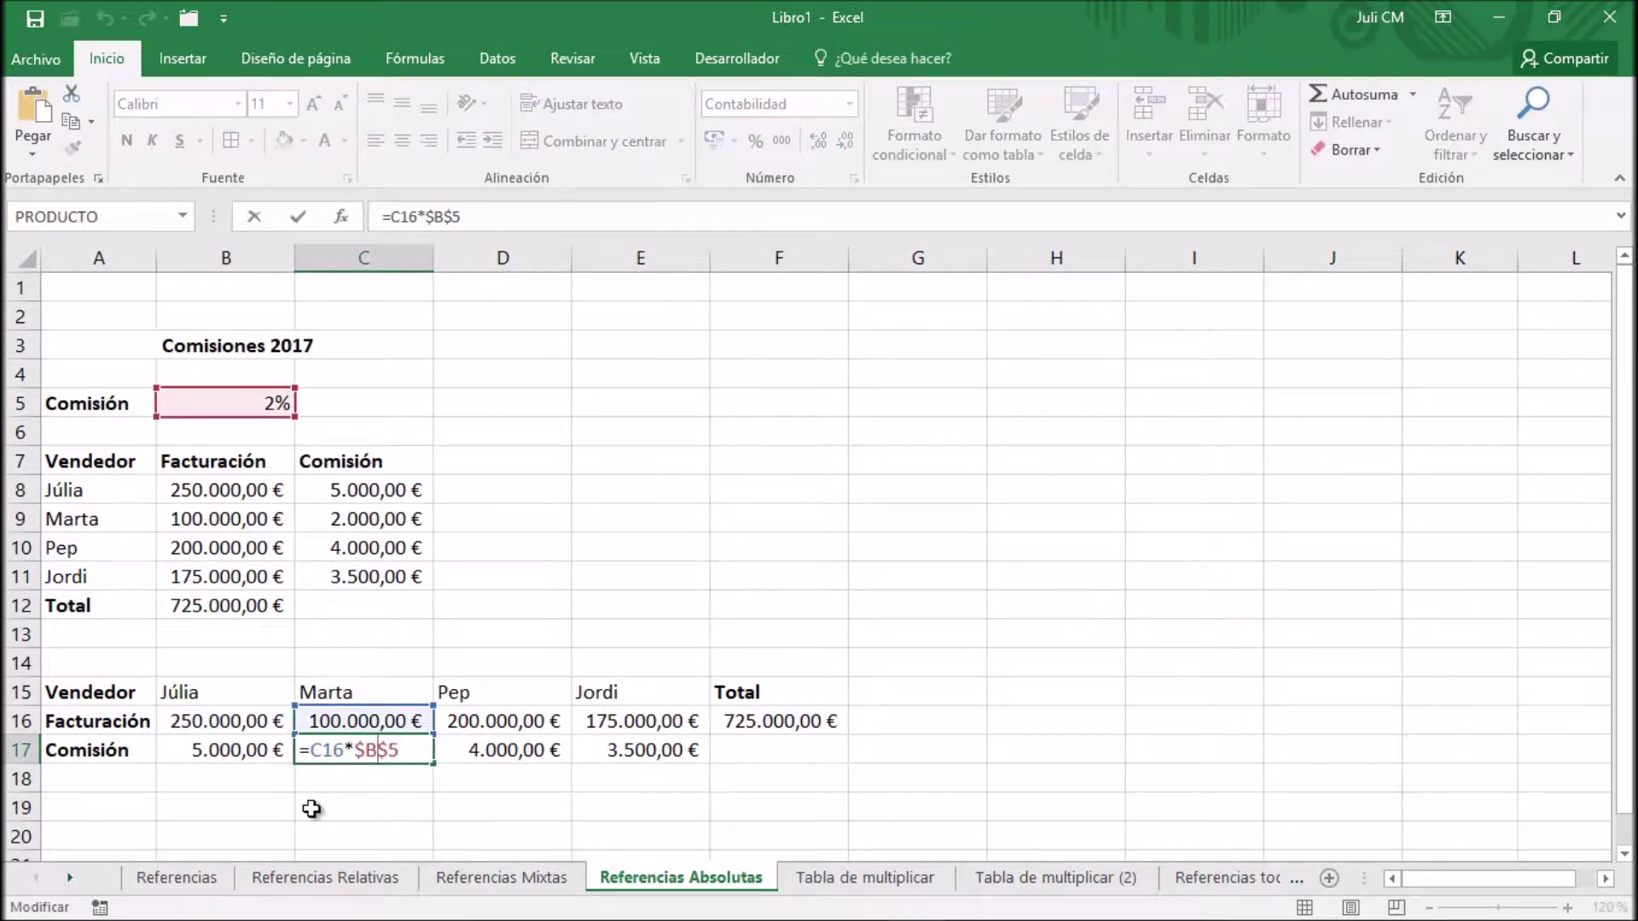
pyautogui.press('Escape')
pyautogui.doubleClick(546, 750)
pyautogui.press('Escape')
pyautogui.doubleClick(646, 750)
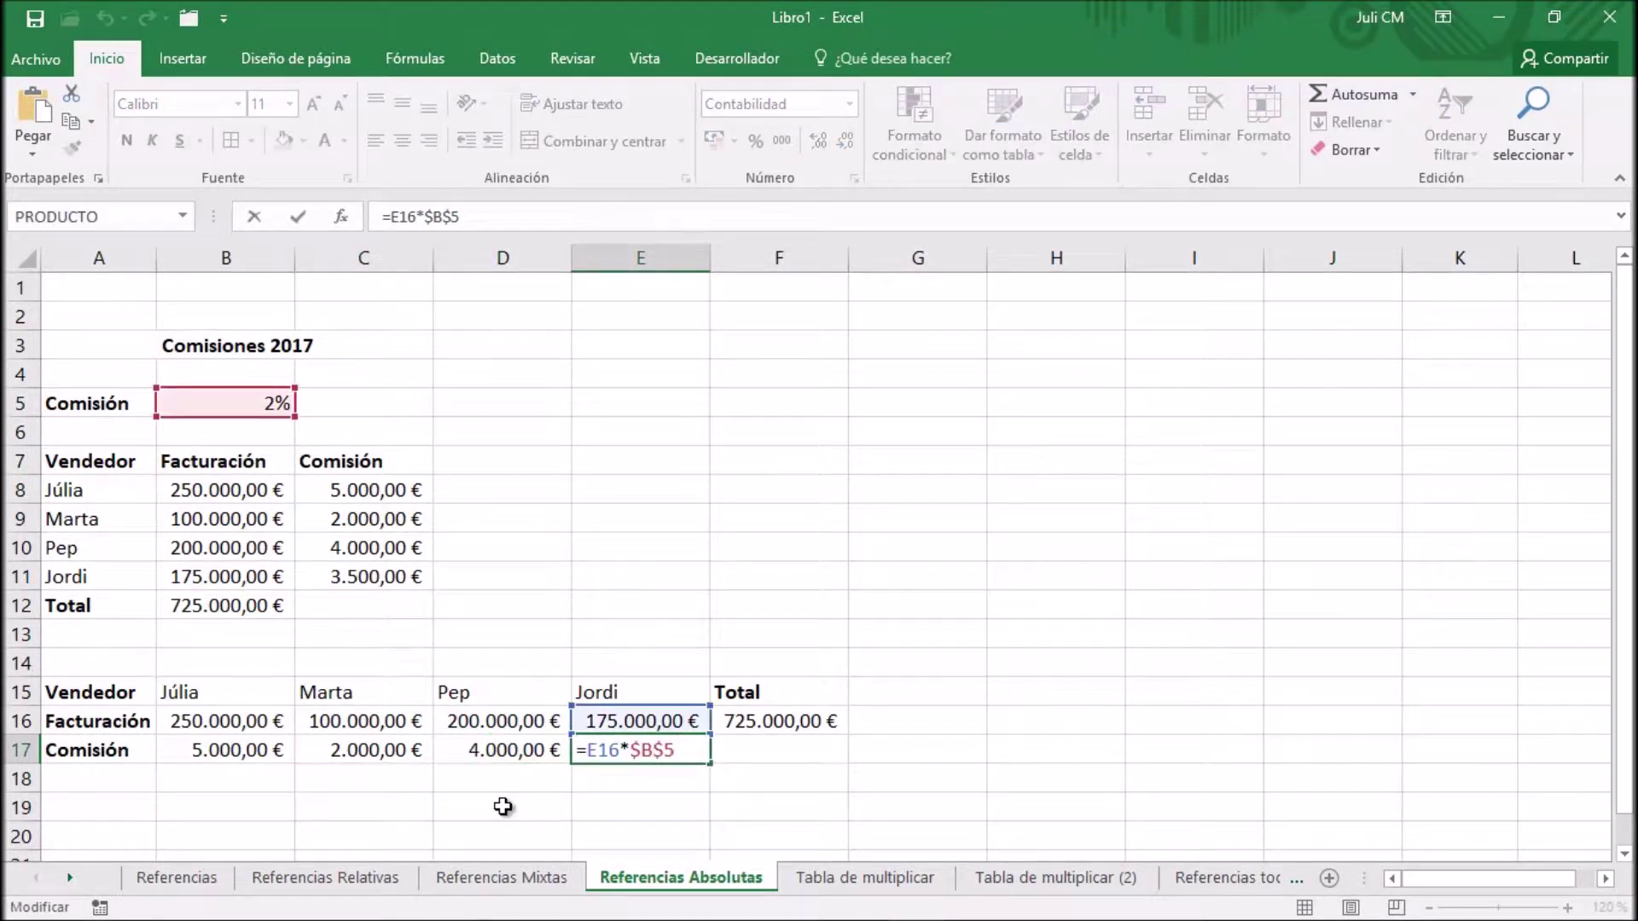
pyautogui.press('Escape')
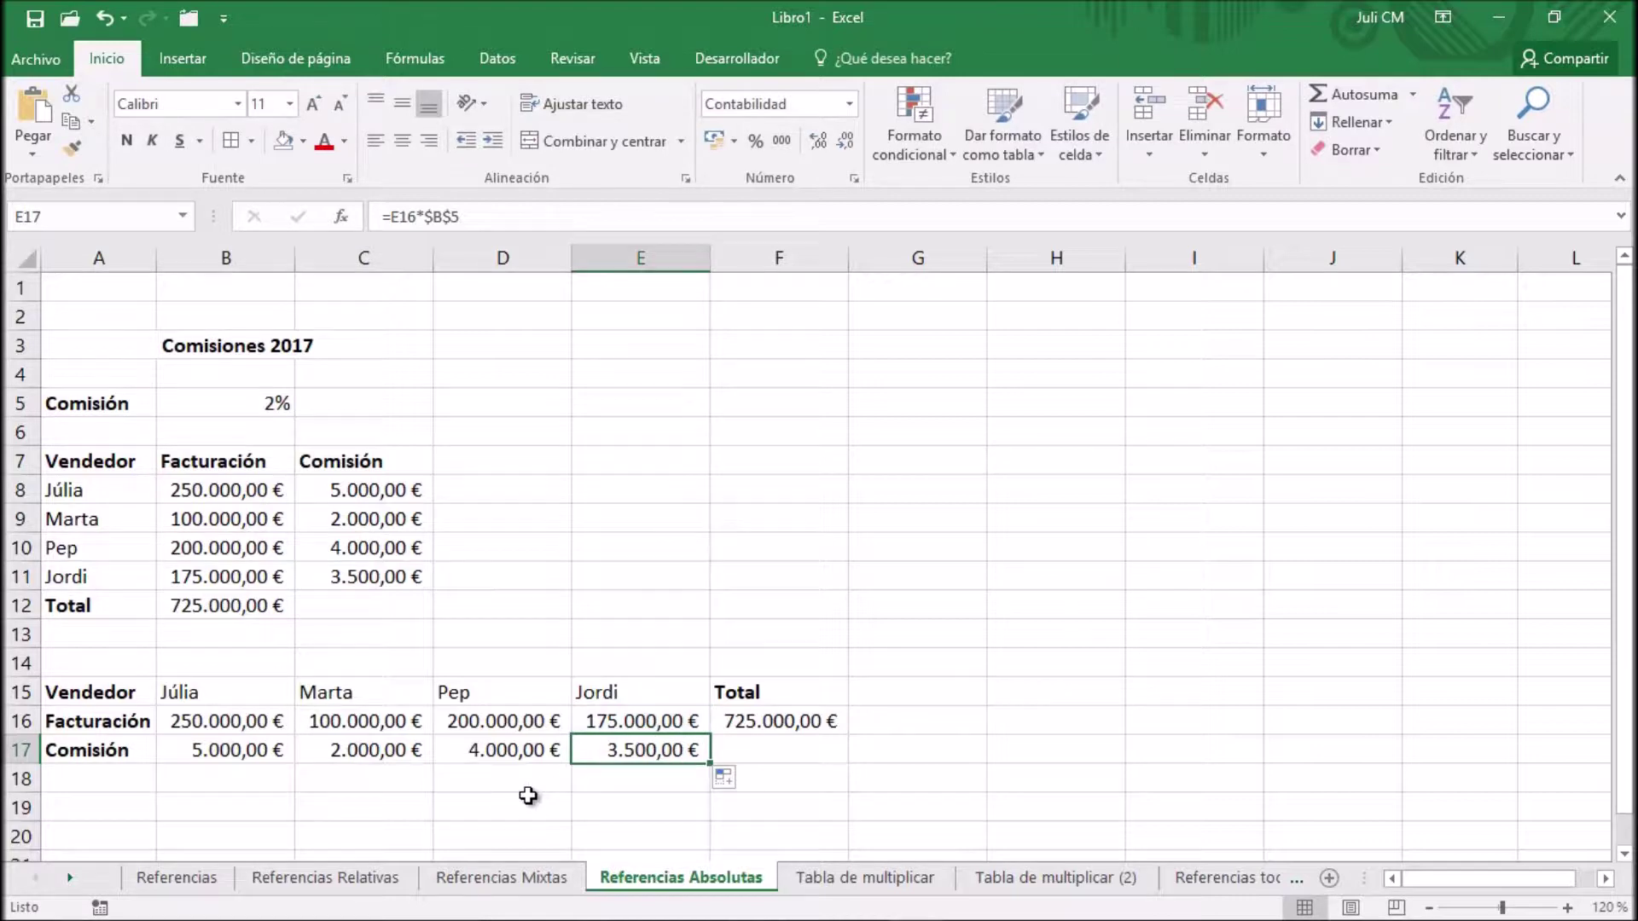
# Step: Compare the commission rate in B5 with the formulas in C8 and B17 that refer to it
pyautogui.click(264, 408)
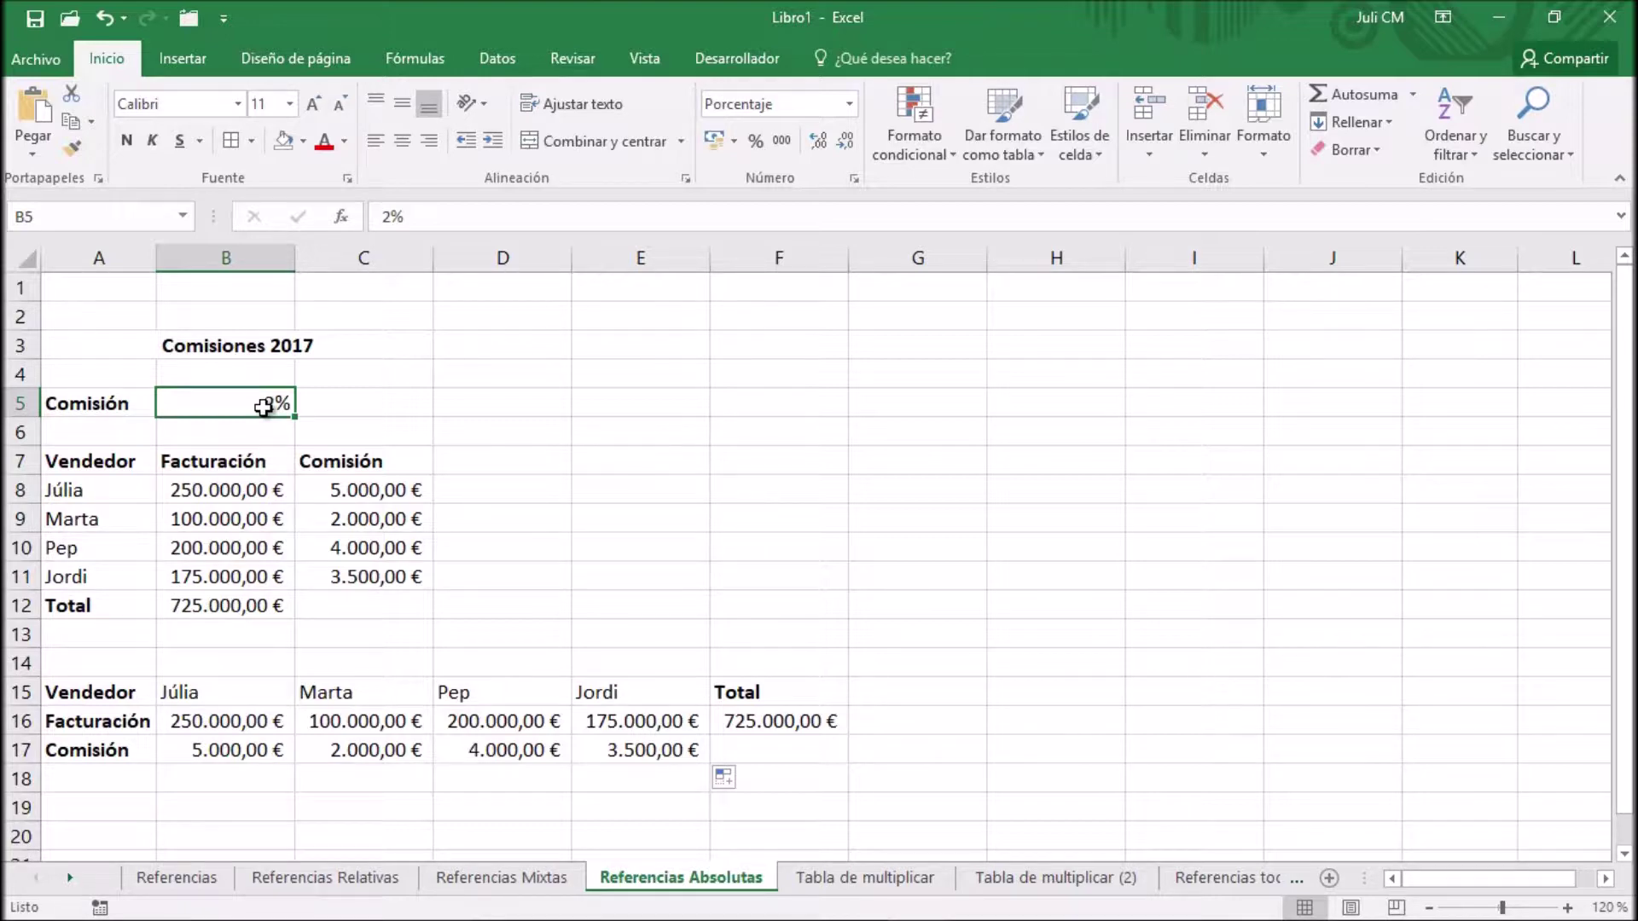
pyautogui.click(397, 490)
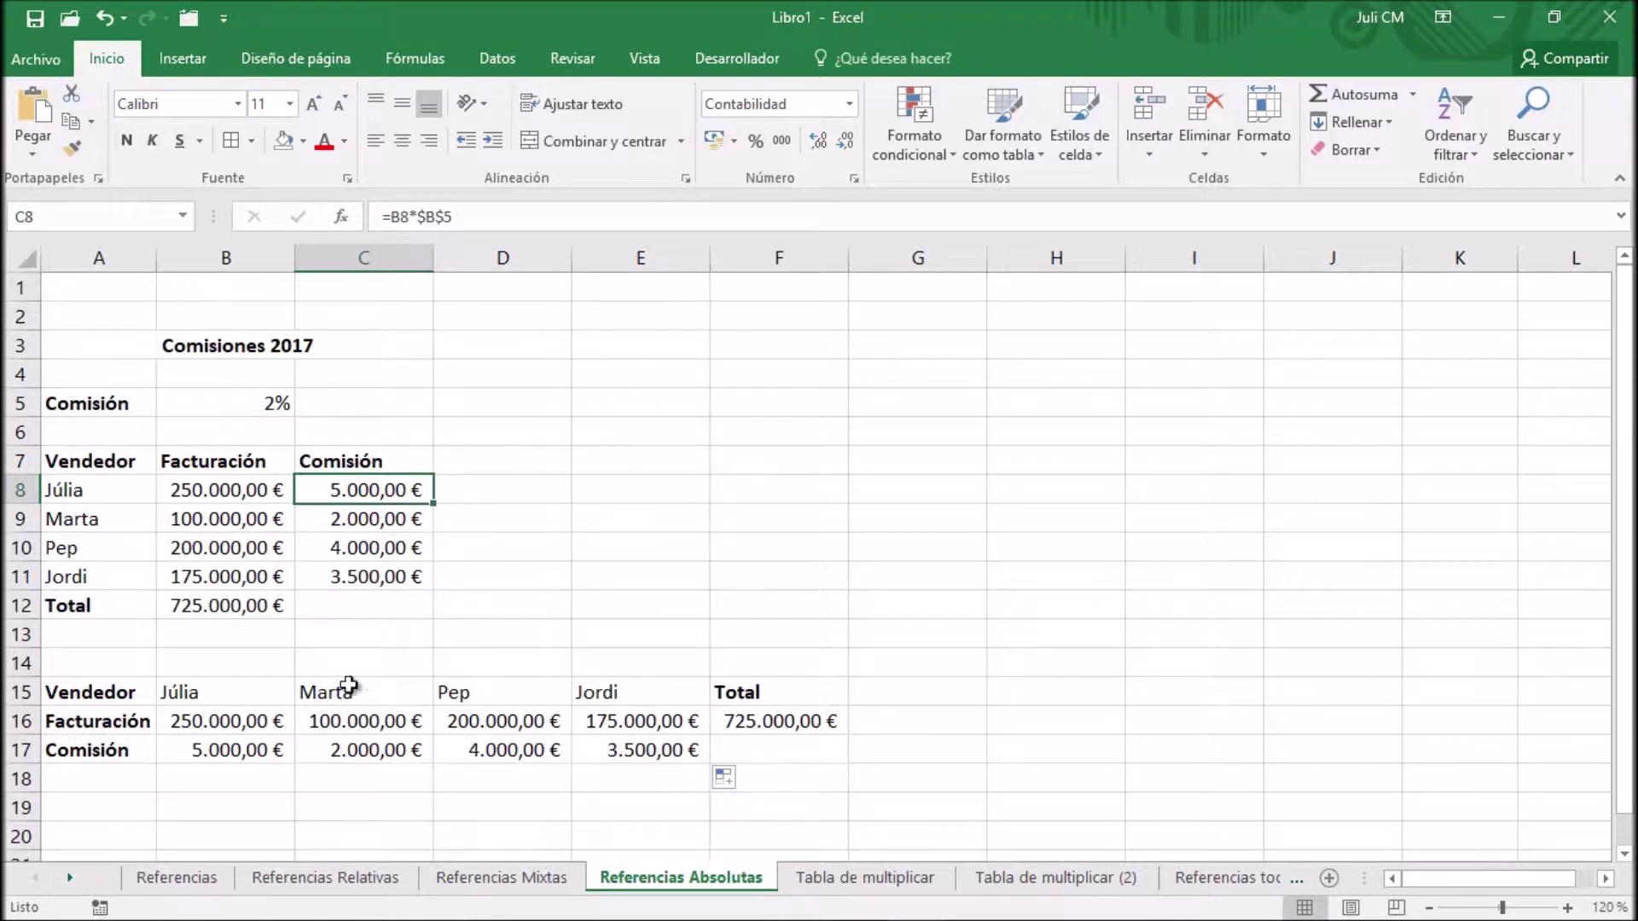
pyautogui.click(247, 755)
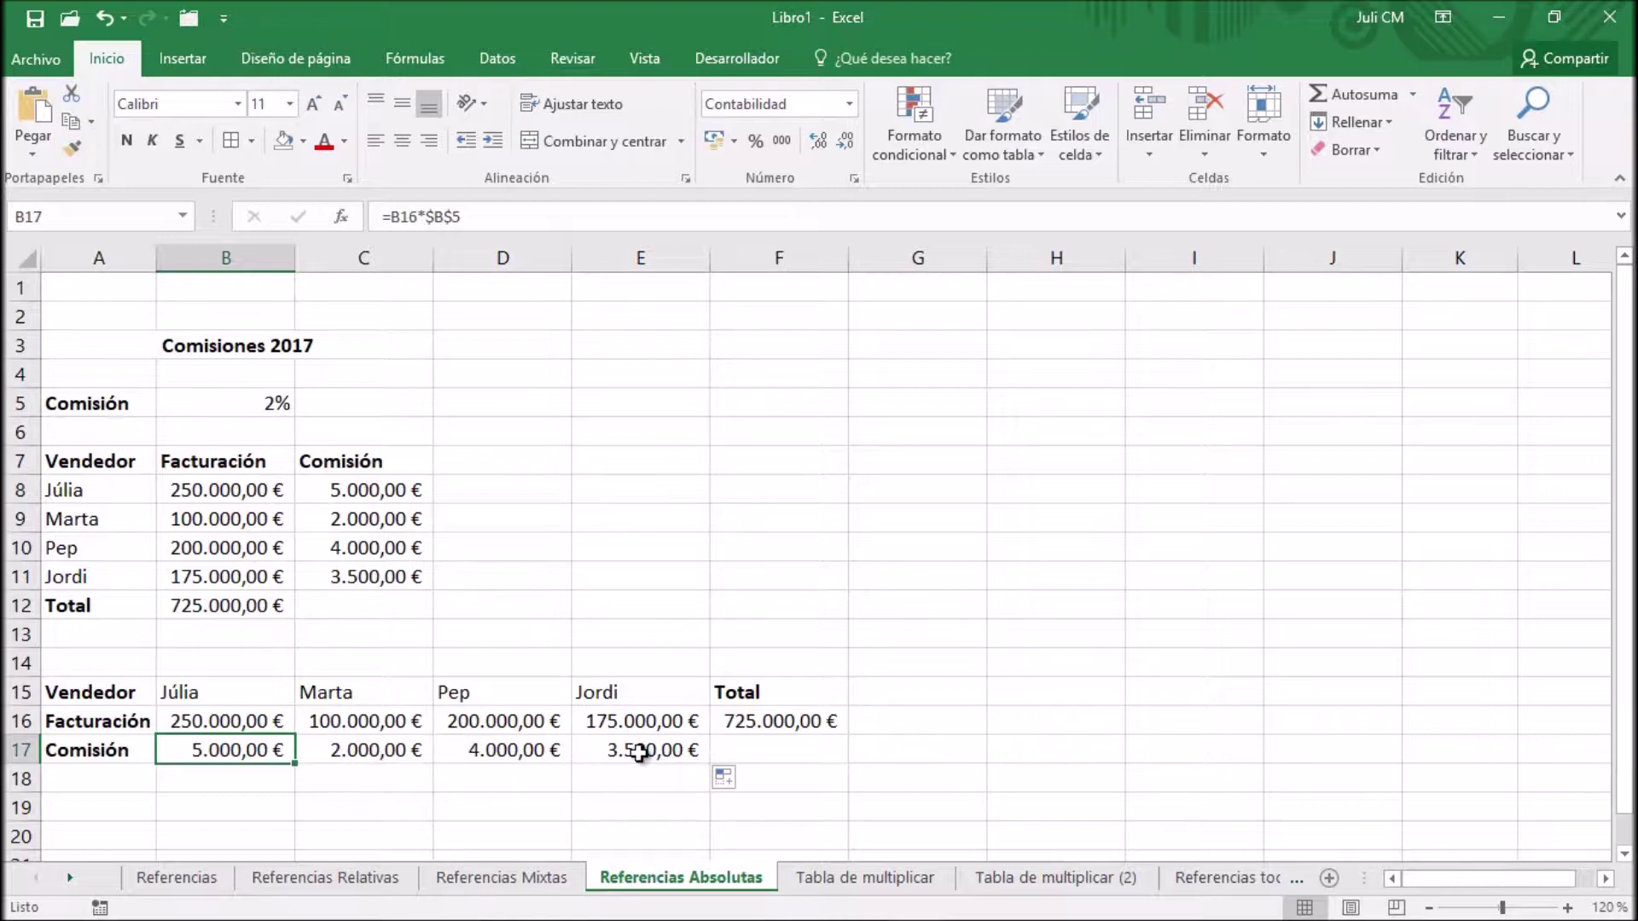
pyautogui.click(286, 404)
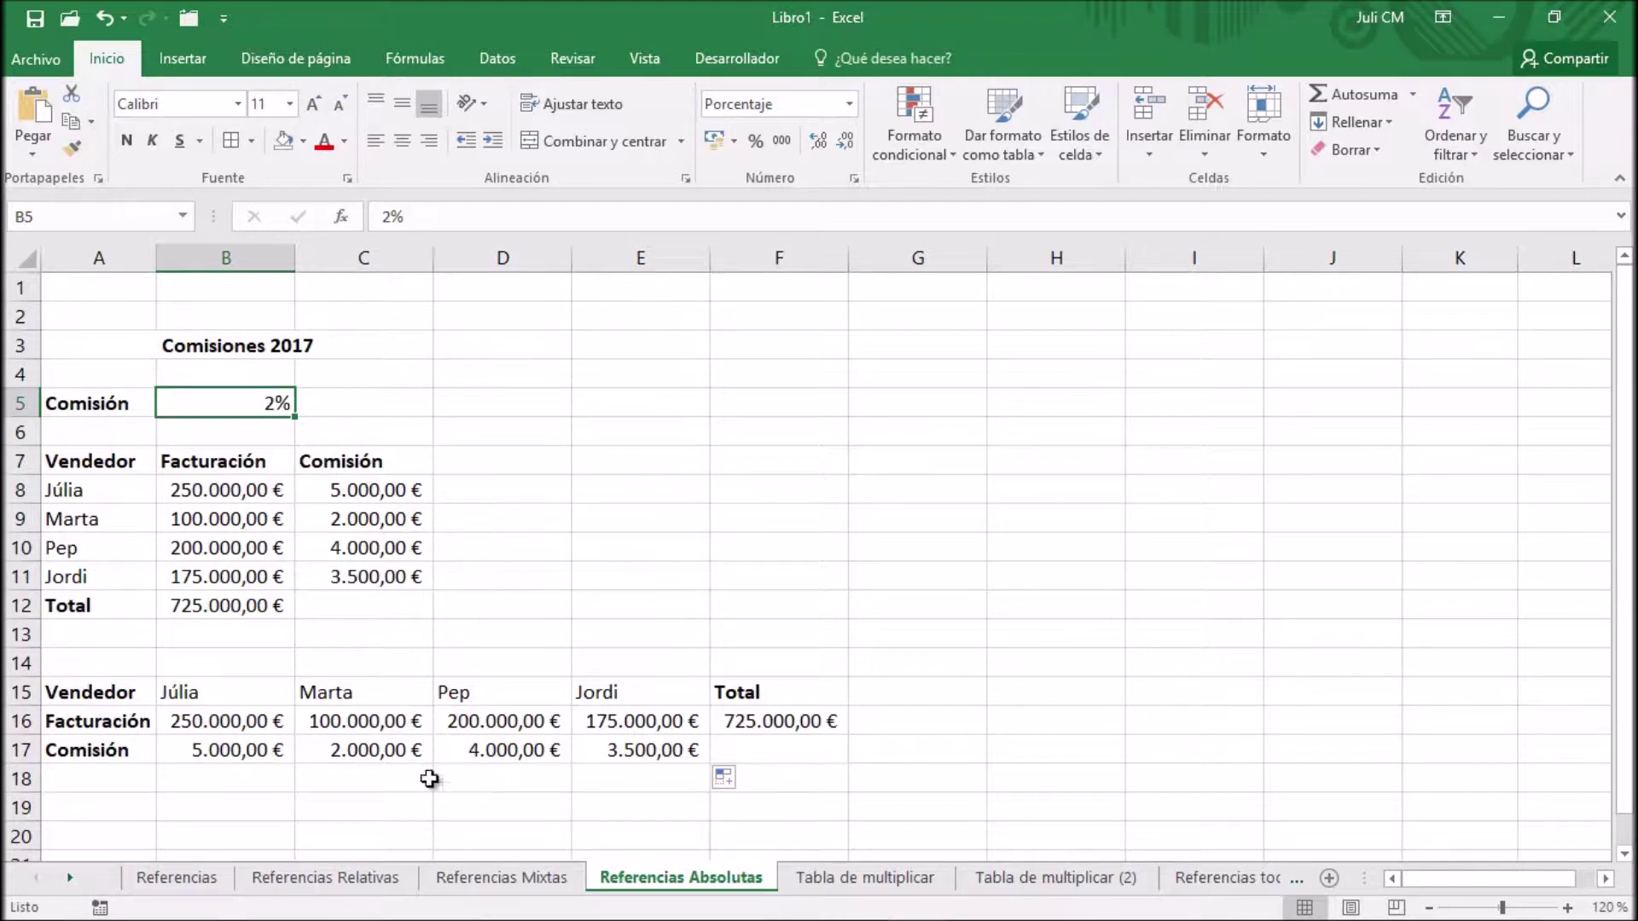
# Step: Examine the header row and header column of the multiplication table on the Tabla de multiplicar sheet
pyautogui.click(914, 879)
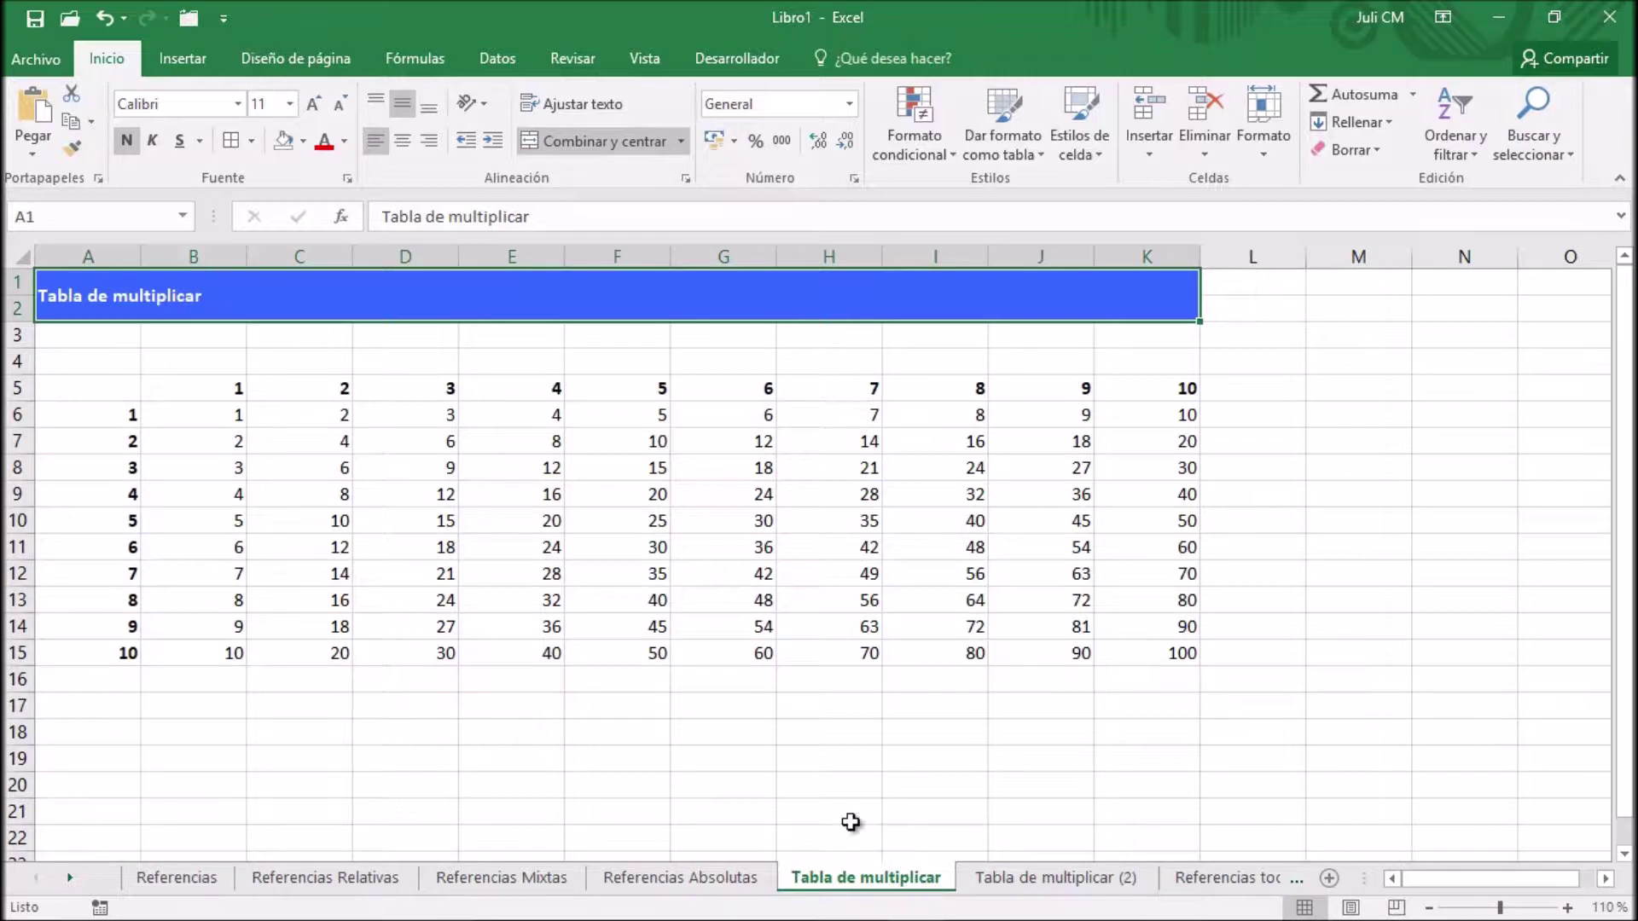
pyautogui.click(205, 386)
pyautogui.click(1185, 381)
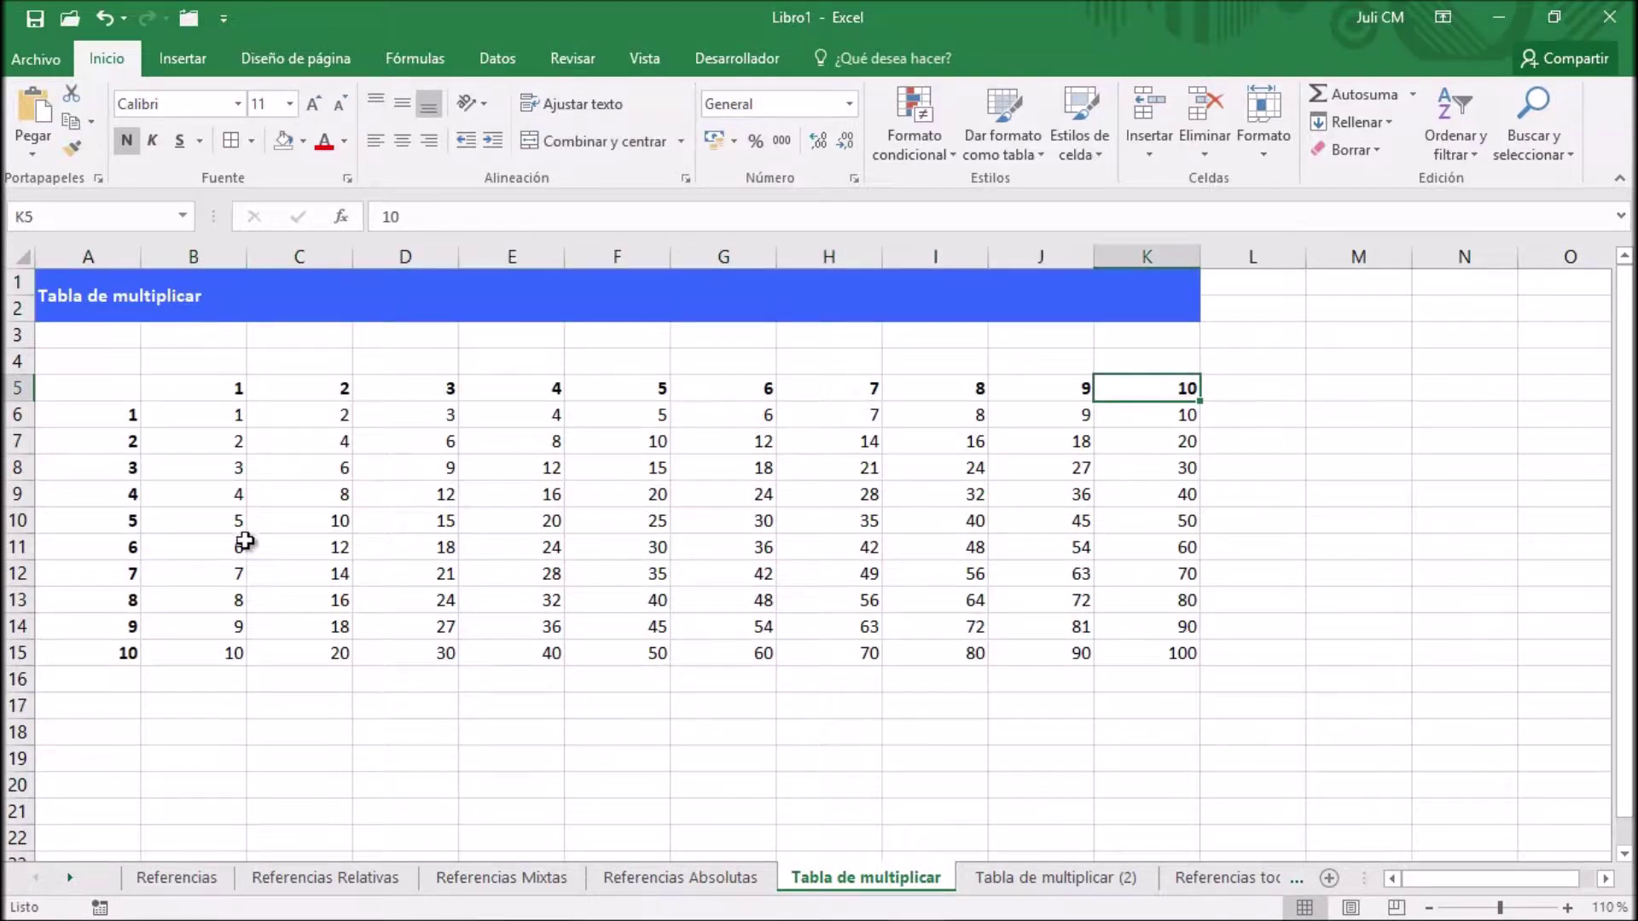
pyautogui.click(115, 417)
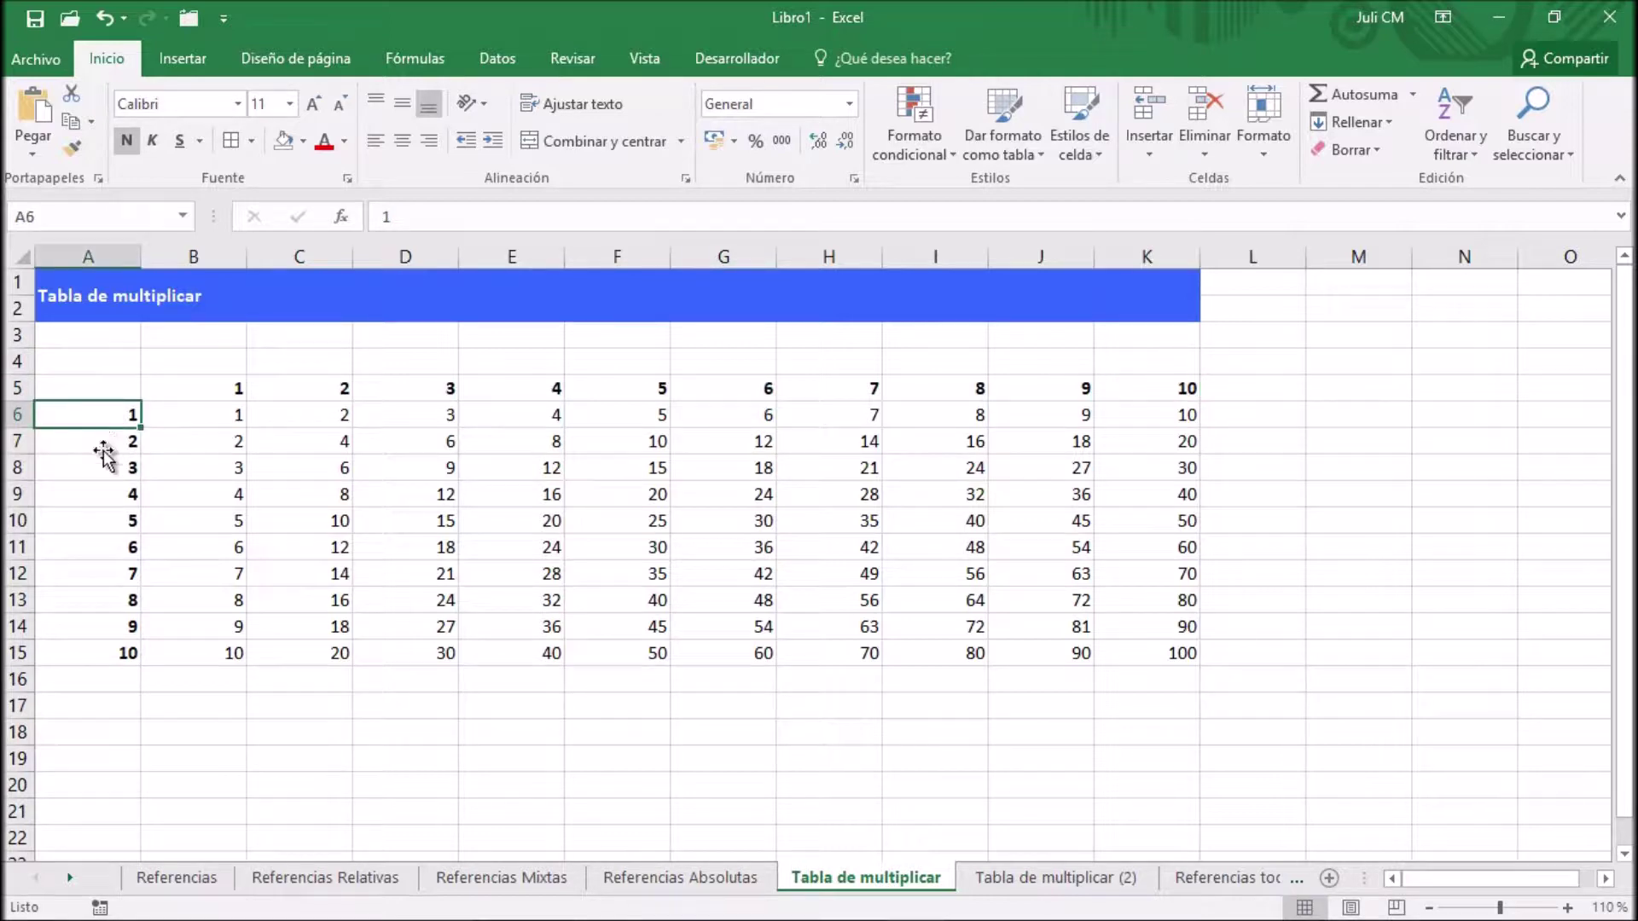
pyautogui.click(99, 655)
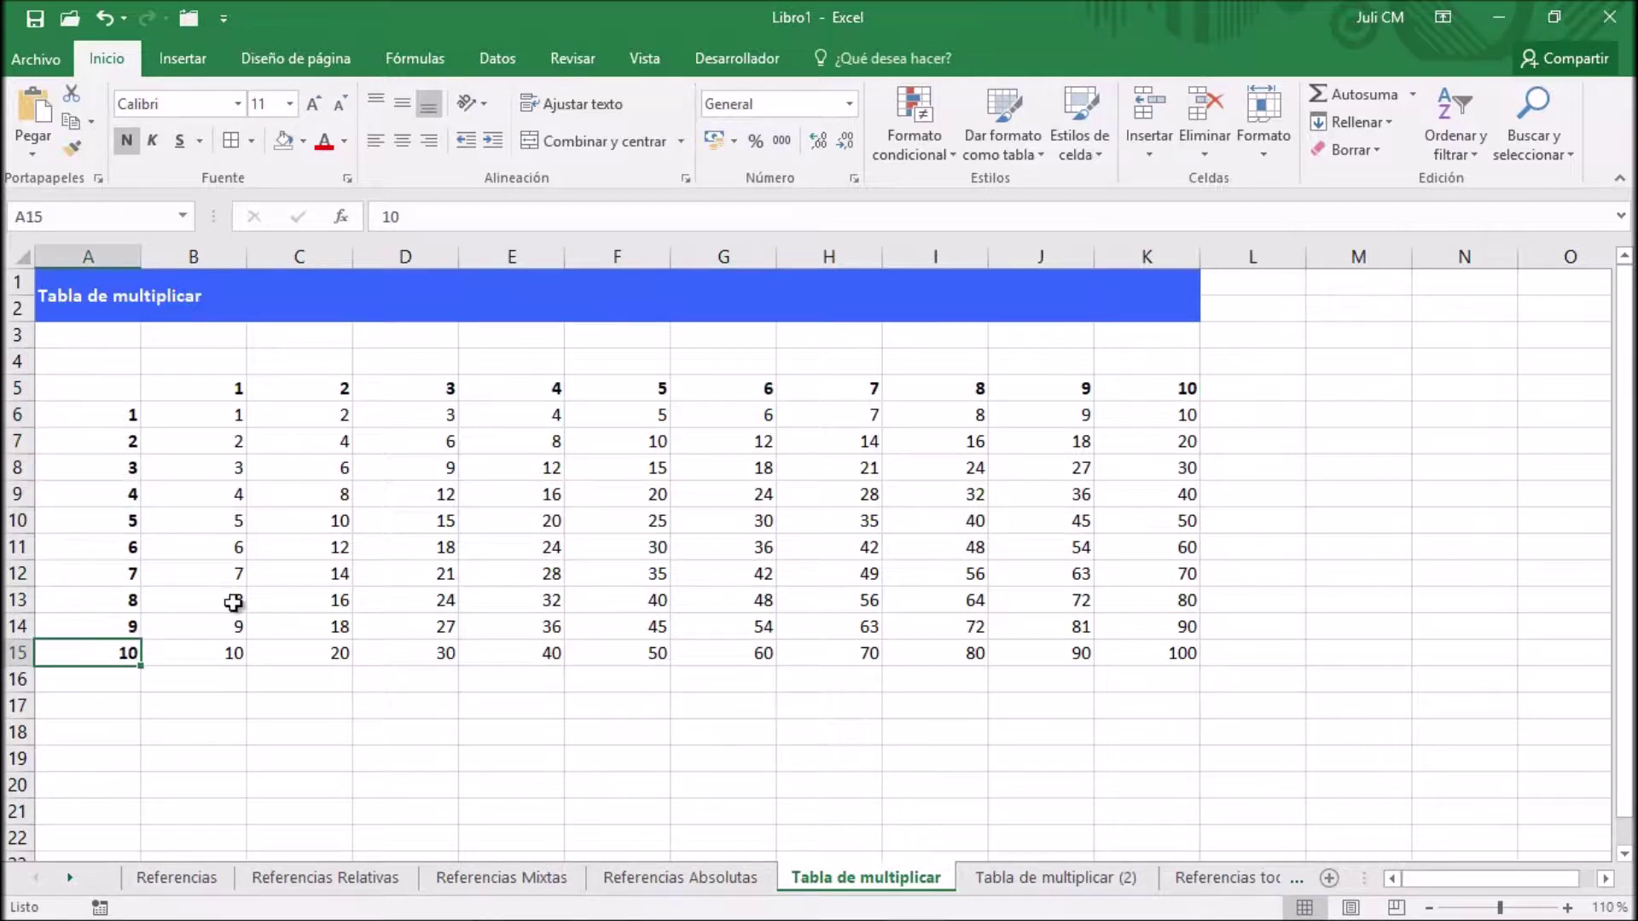
# Step: Review the header factors in row 5 and column A on the Tabla de multiplicar (2) sheet
pyautogui.click(1067, 887)
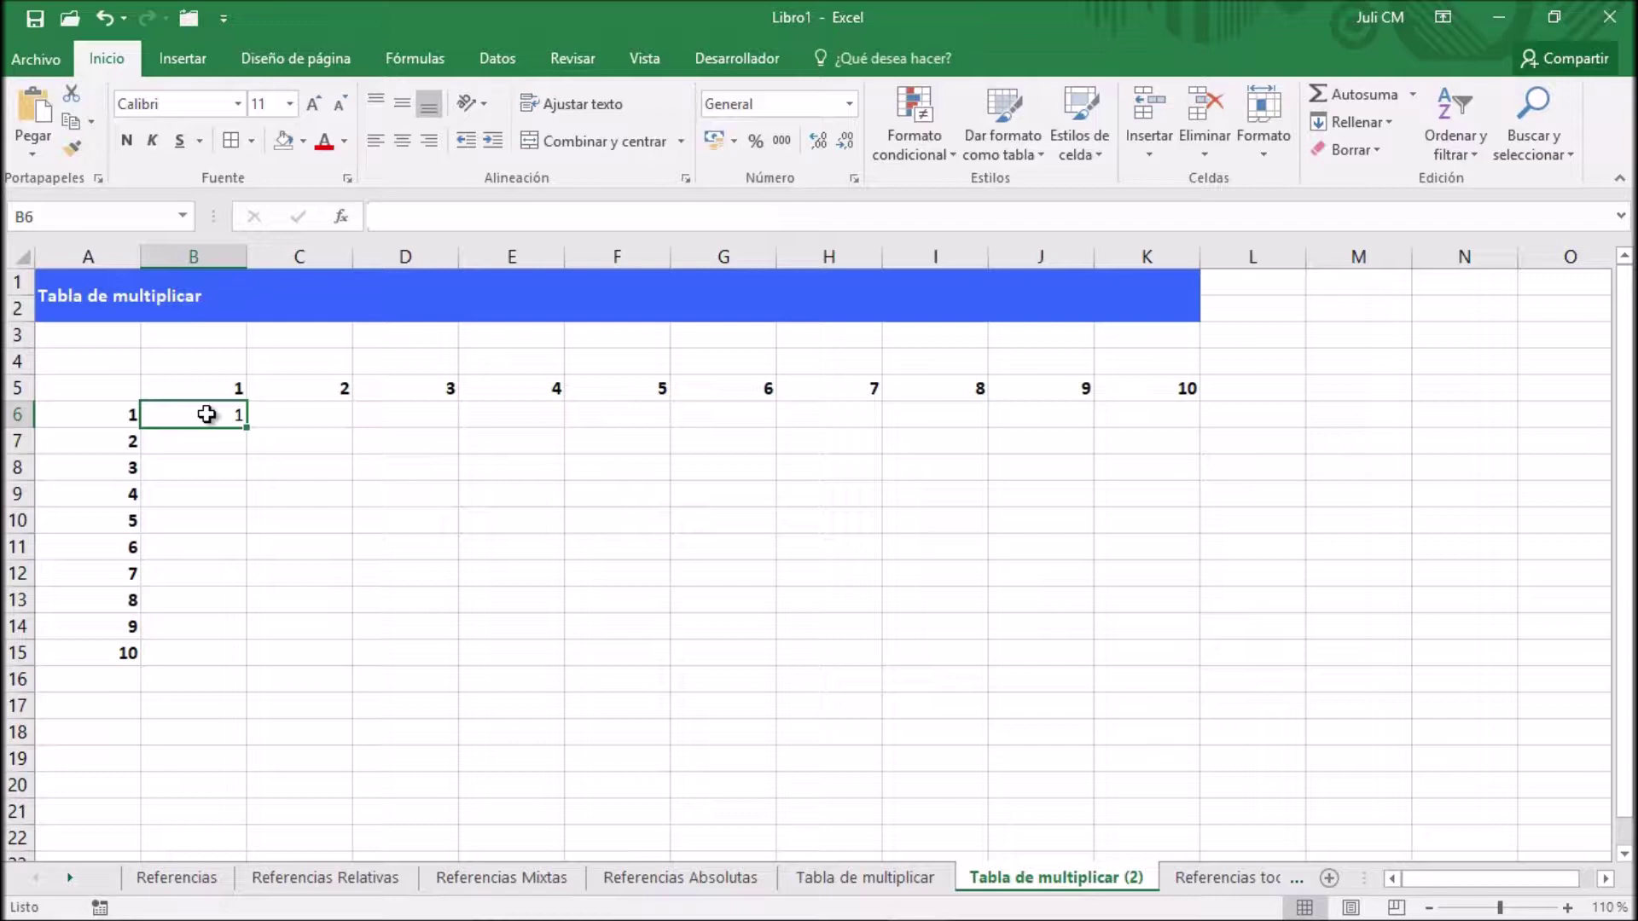
pyautogui.press('Up')
pyautogui.hotkey('ctrl', 'Right')
pyautogui.hotkey('ctrl', 'Left')
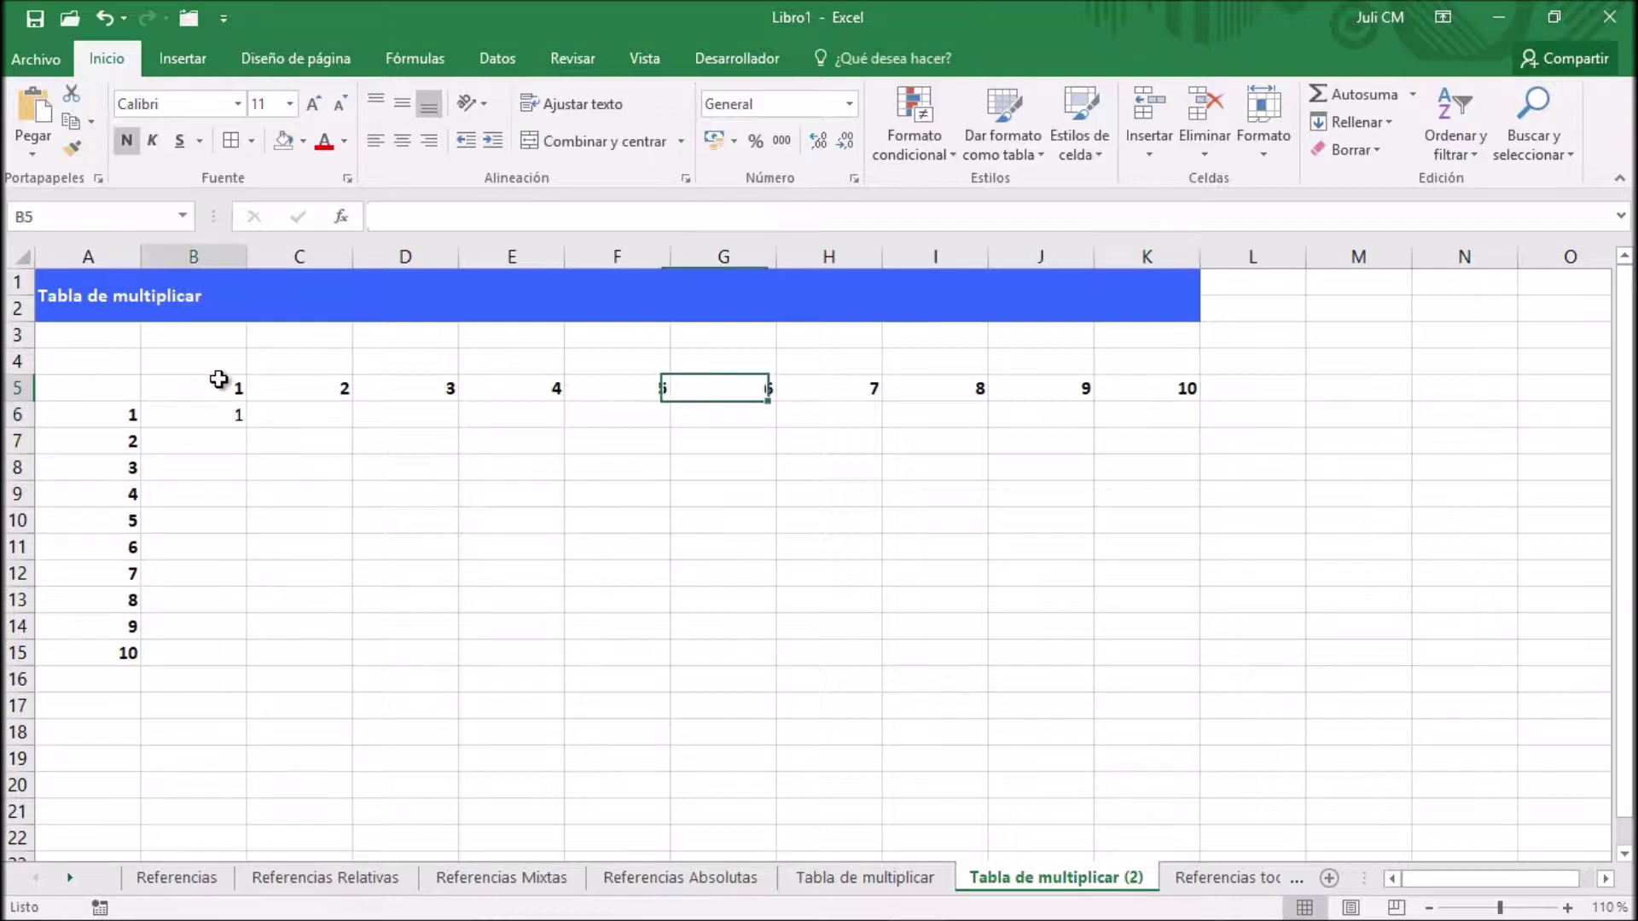
pyautogui.hotkey('ctrl', 'Right')
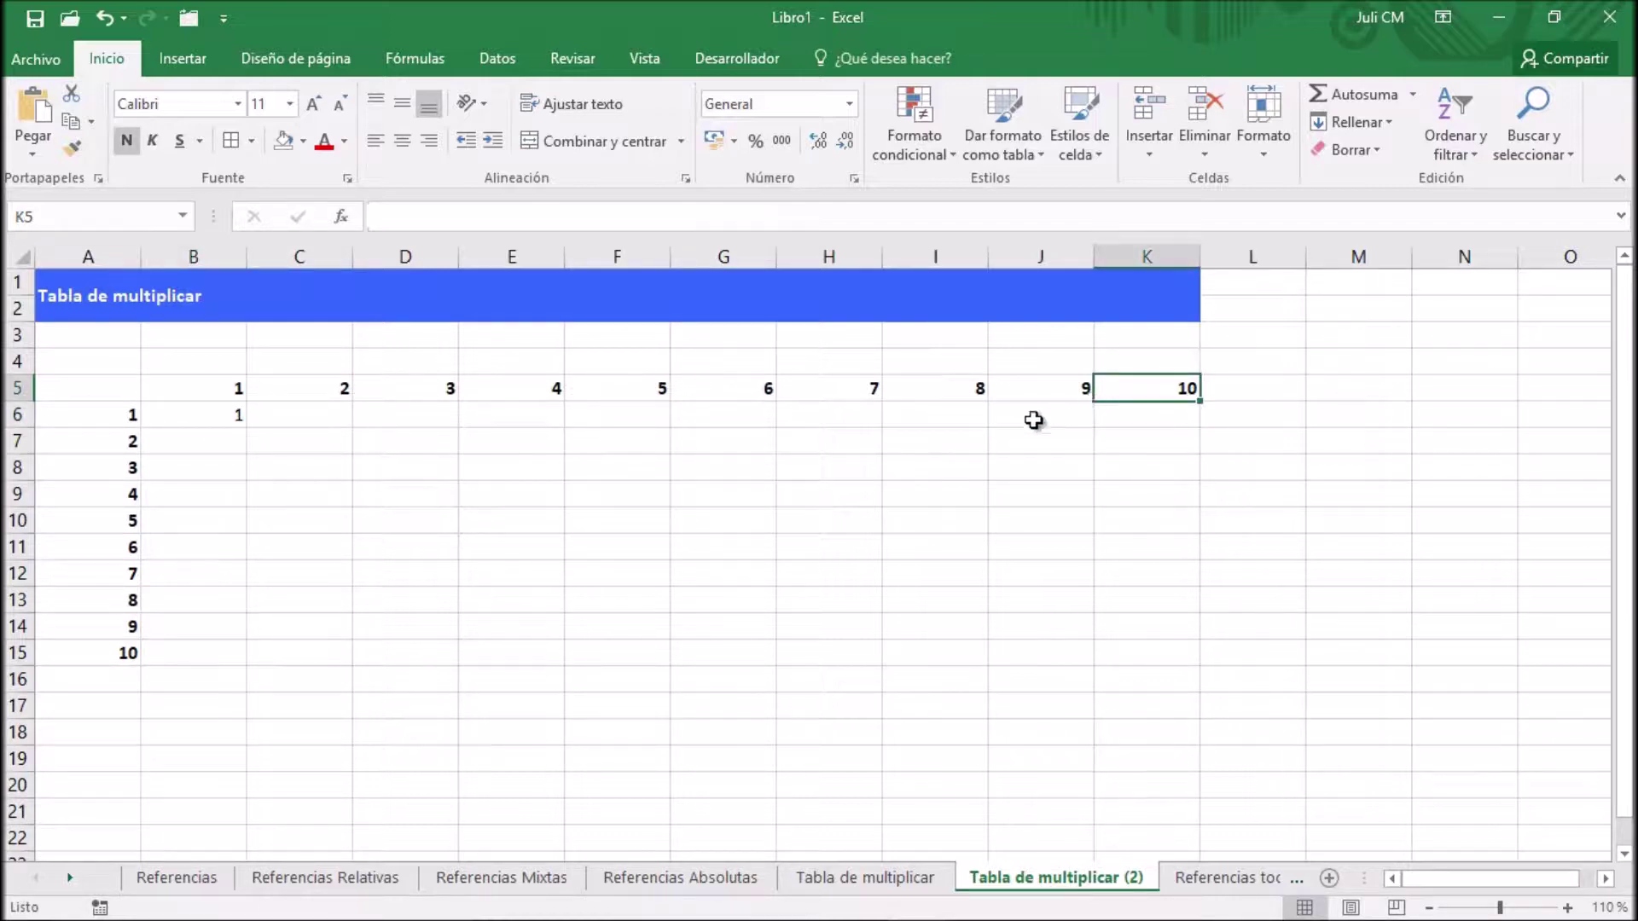
pyautogui.click(120, 413)
pyautogui.click(106, 652)
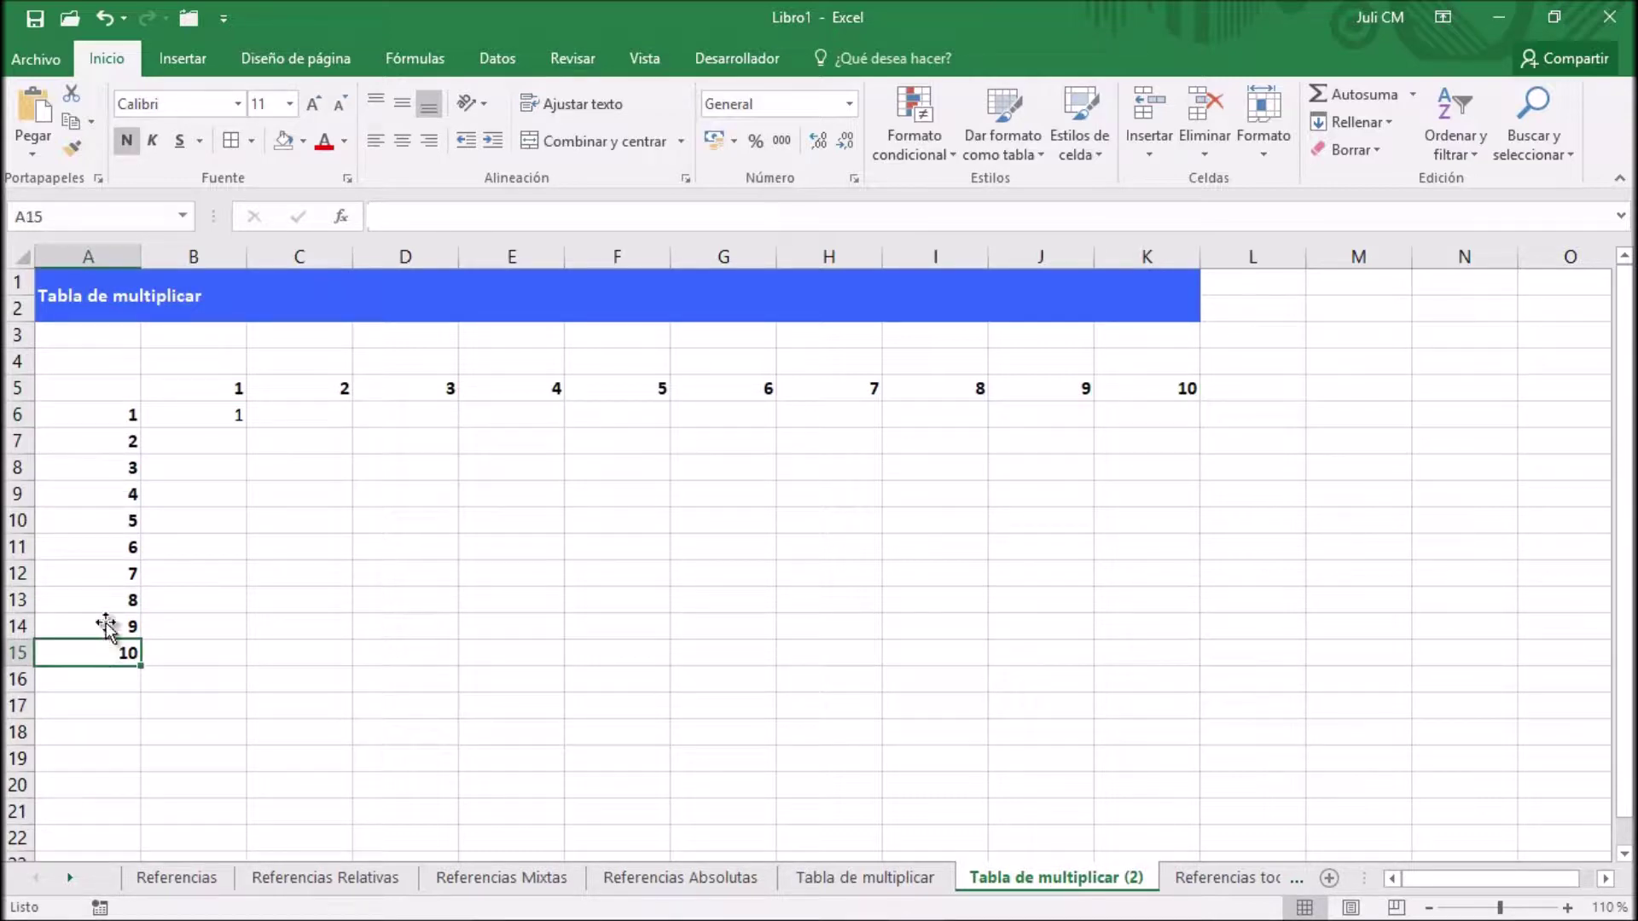
# Step: Examine how B6 relates to its row factor in A6 and its column factor in B5
pyautogui.click(209, 414)
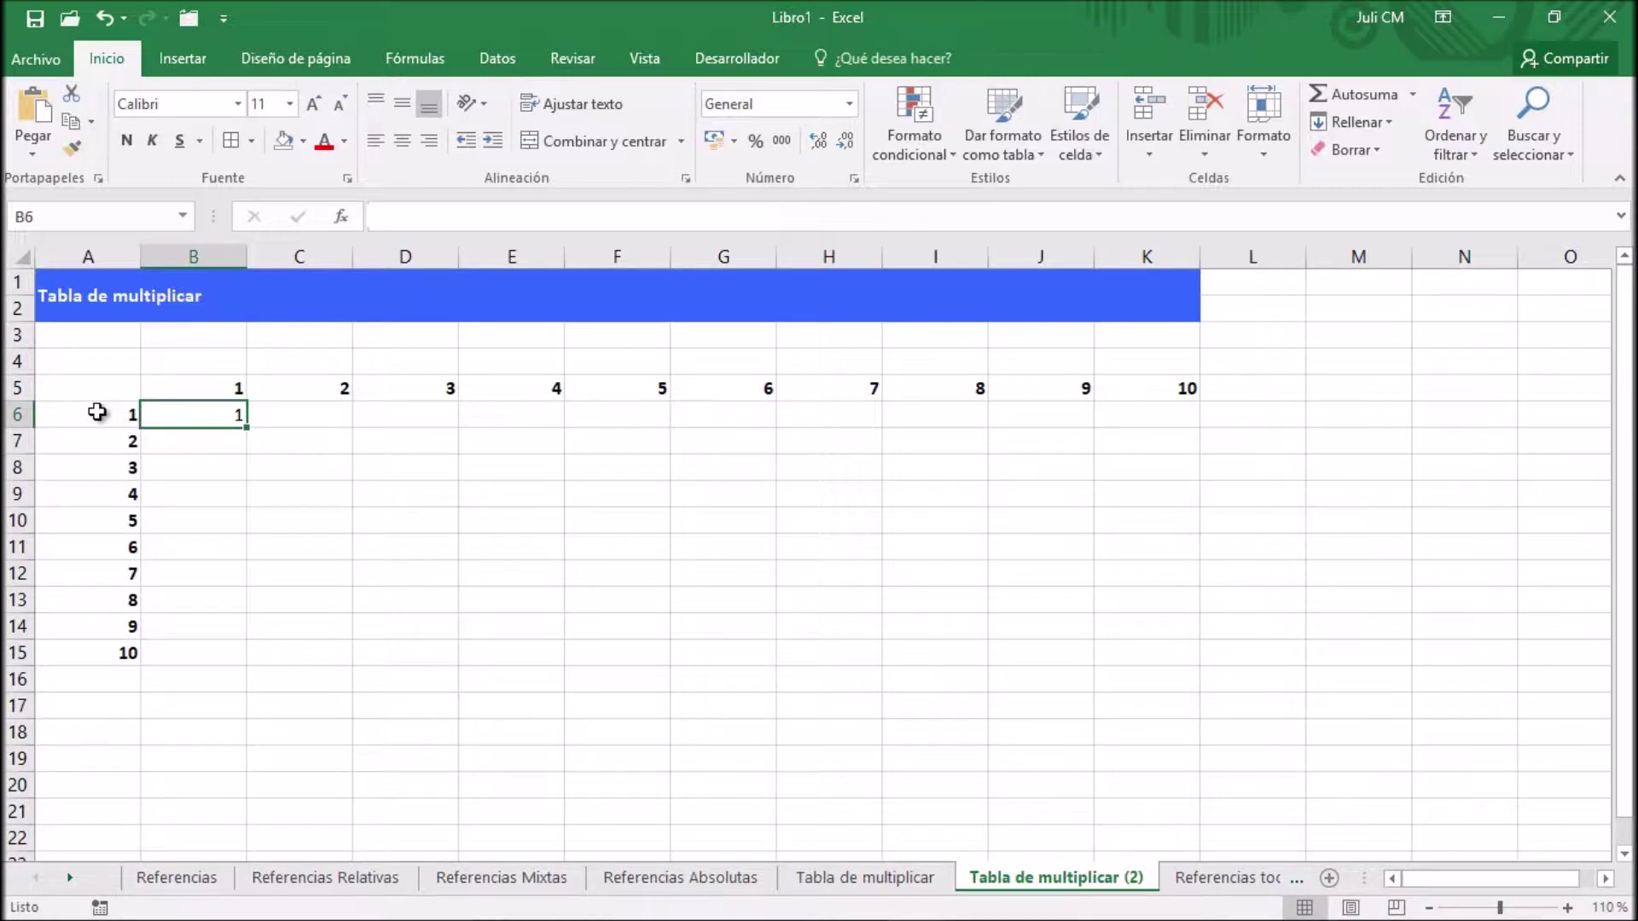
pyautogui.click(201, 391)
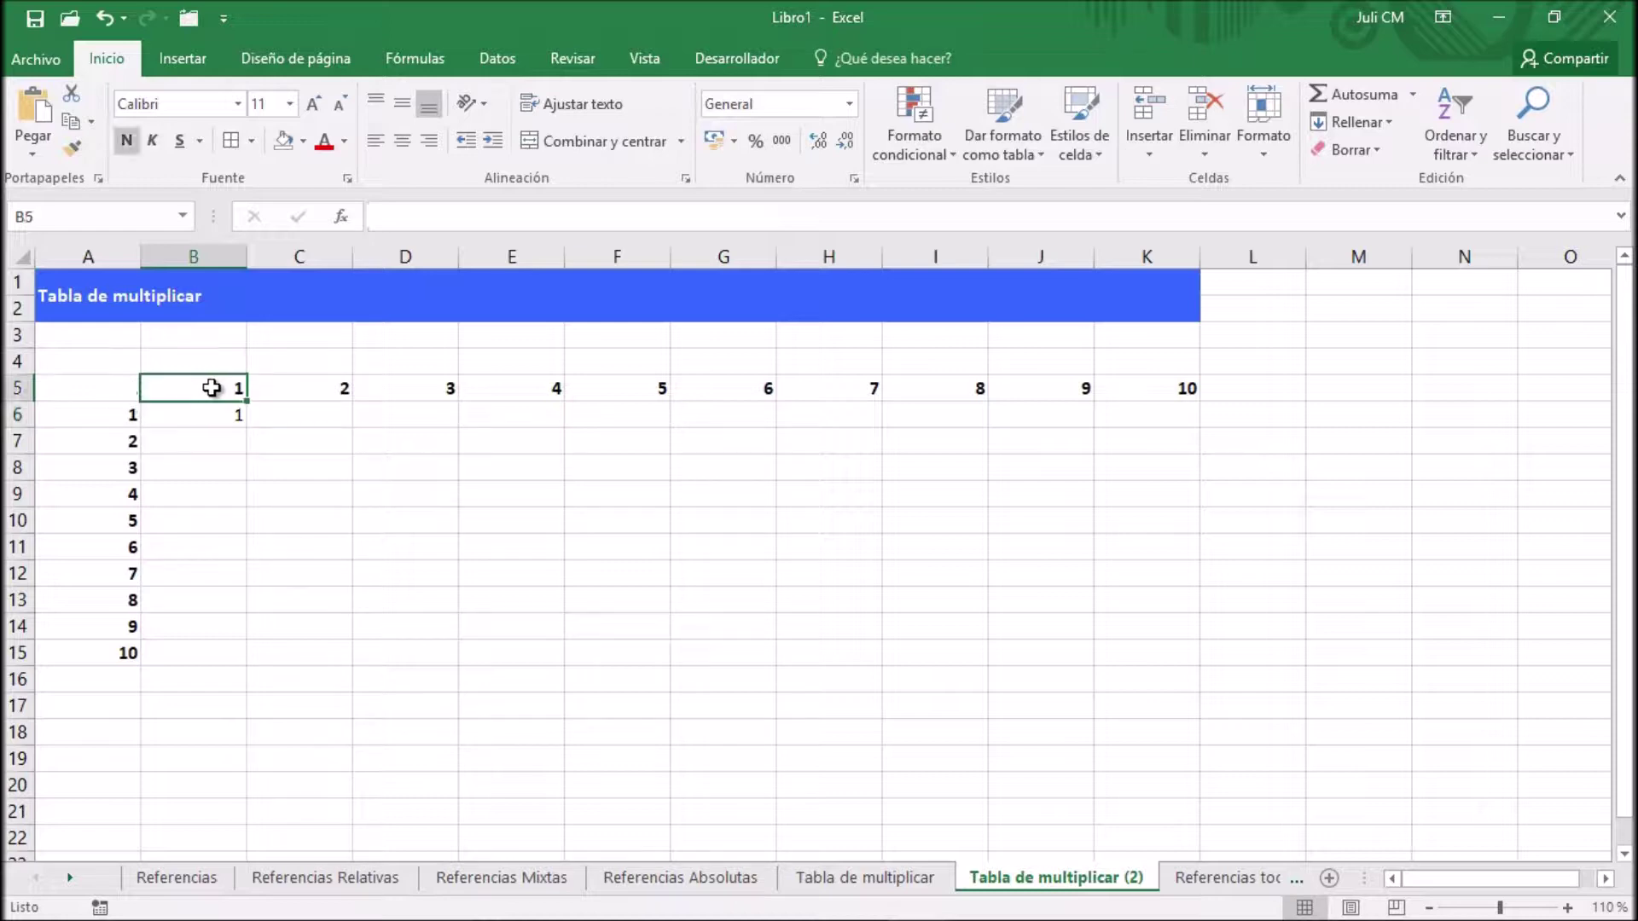
pyautogui.click(119, 416)
pyautogui.click(189, 386)
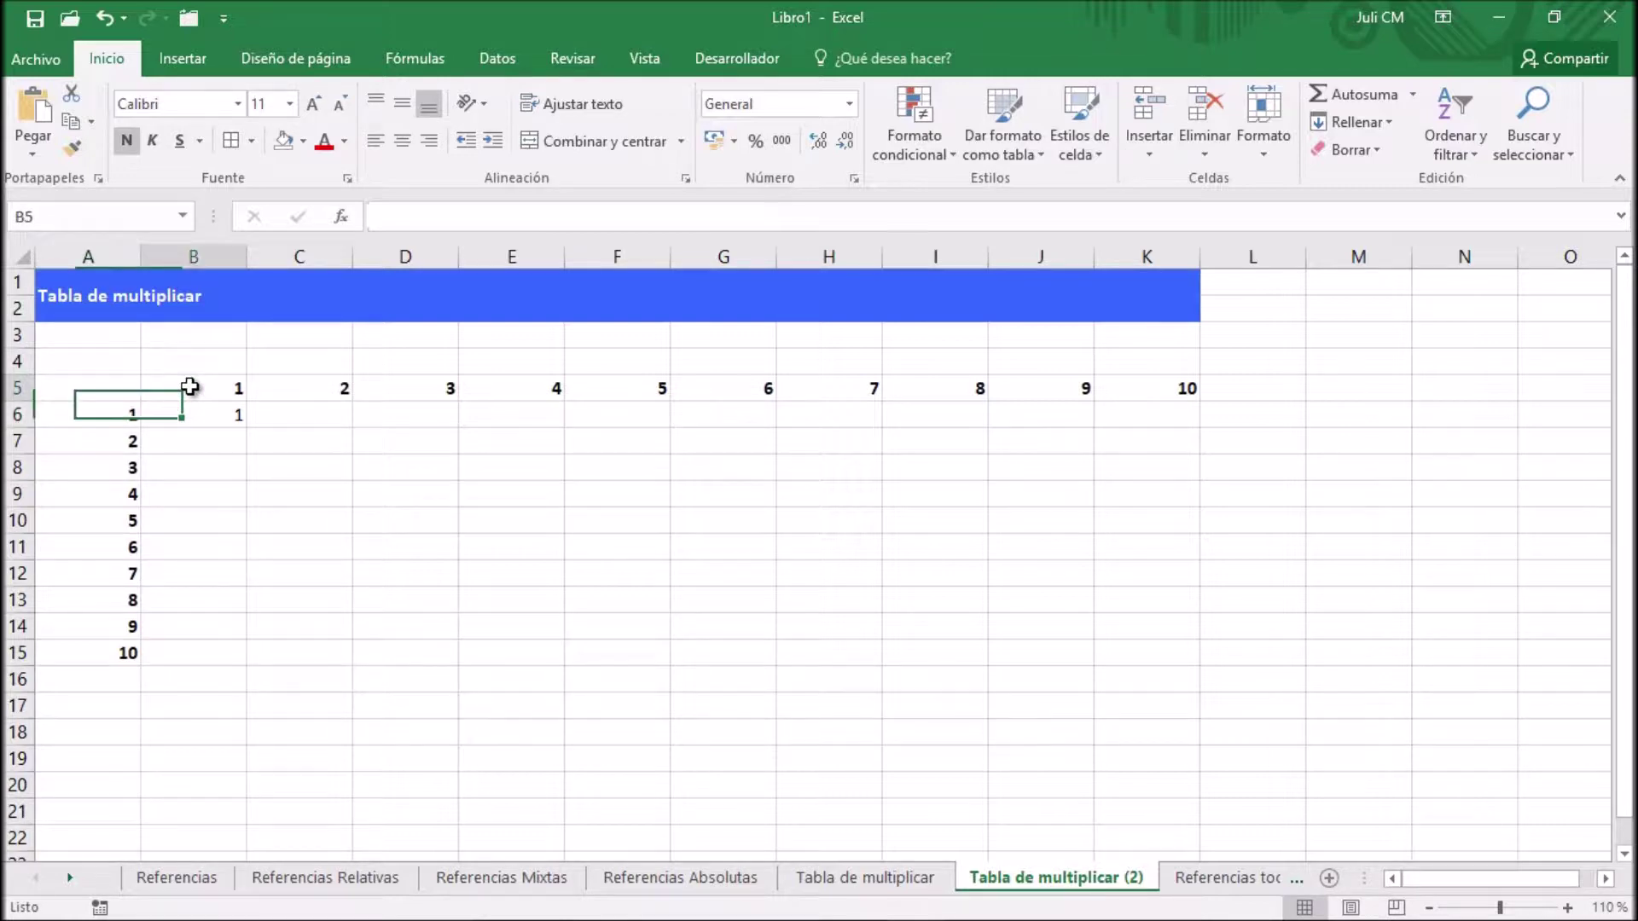
pyautogui.click(117, 418)
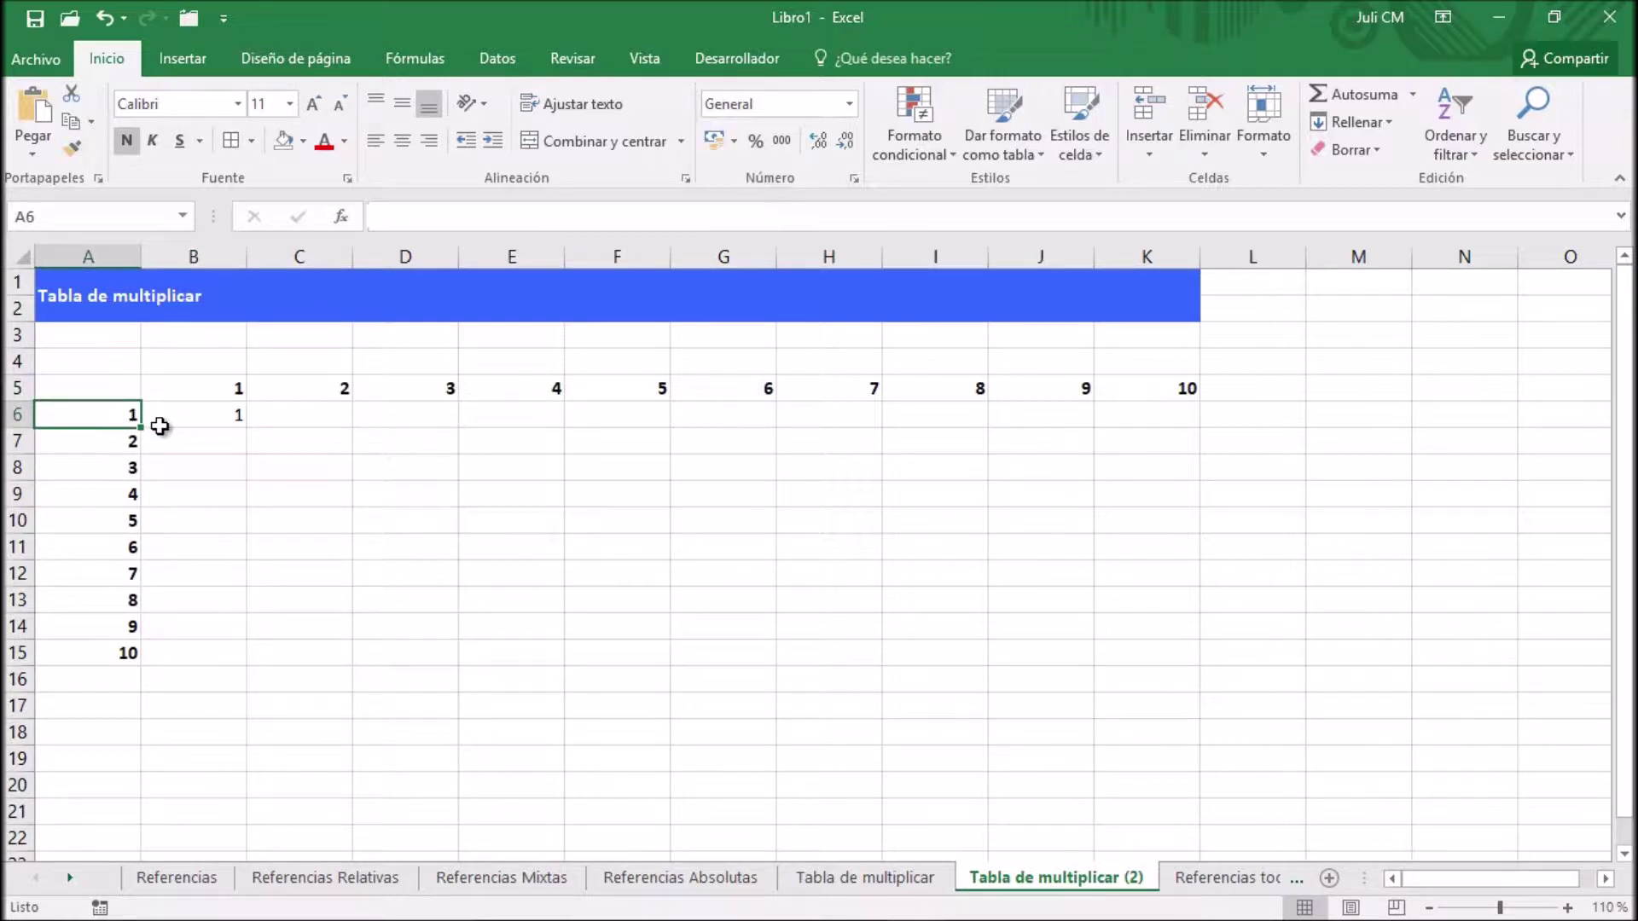
pyautogui.click(195, 417)
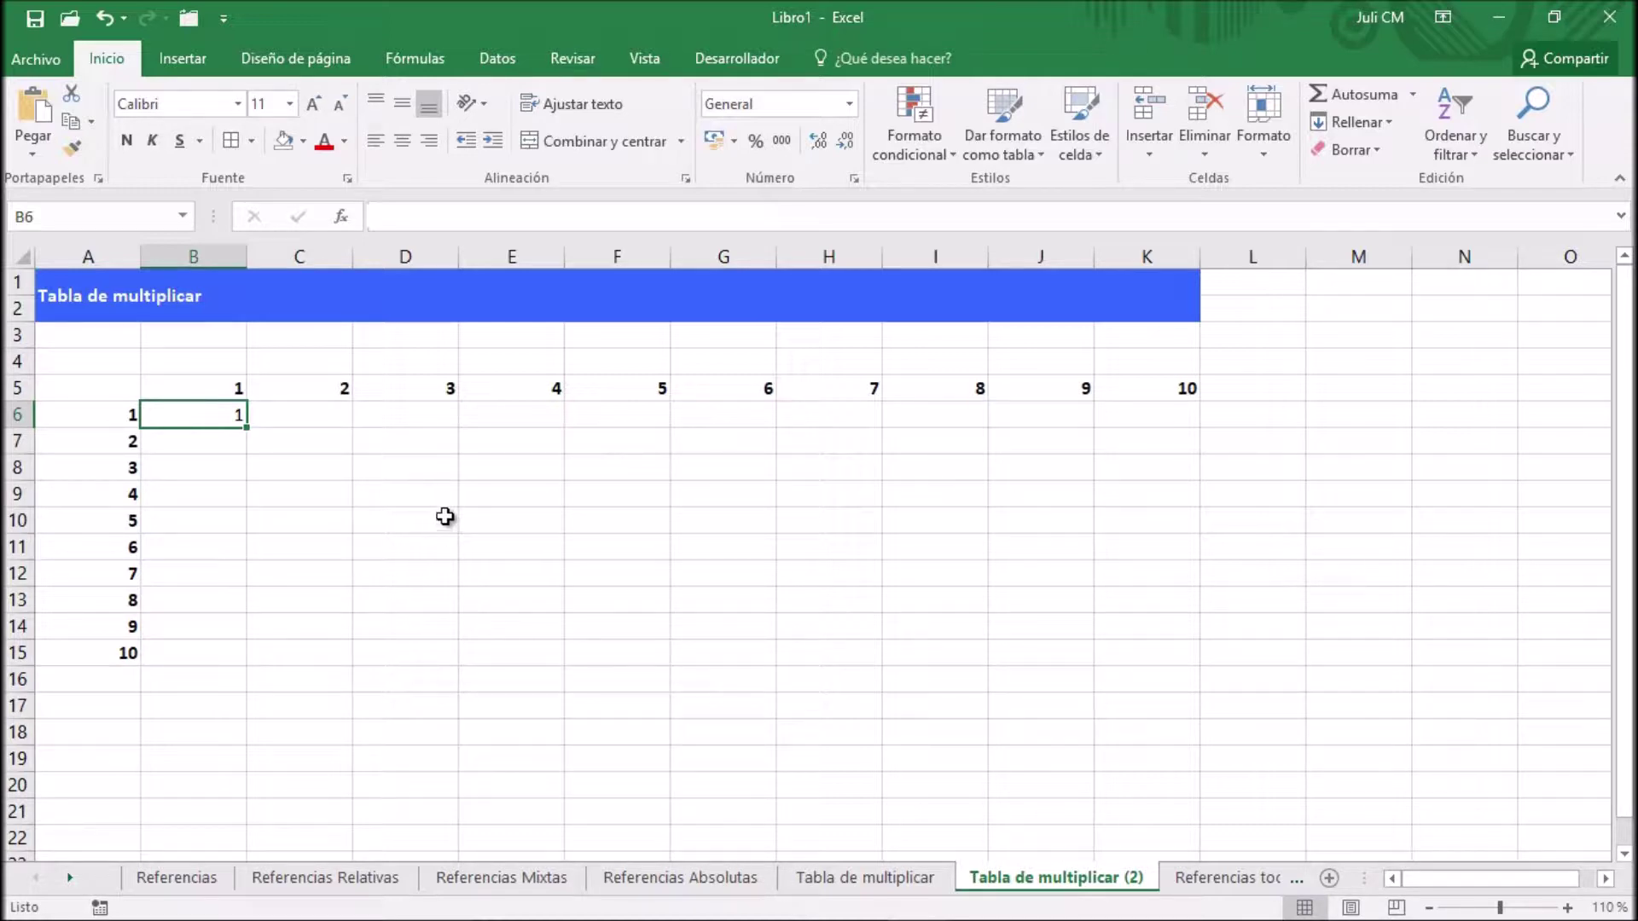
pyautogui.click(107, 415)
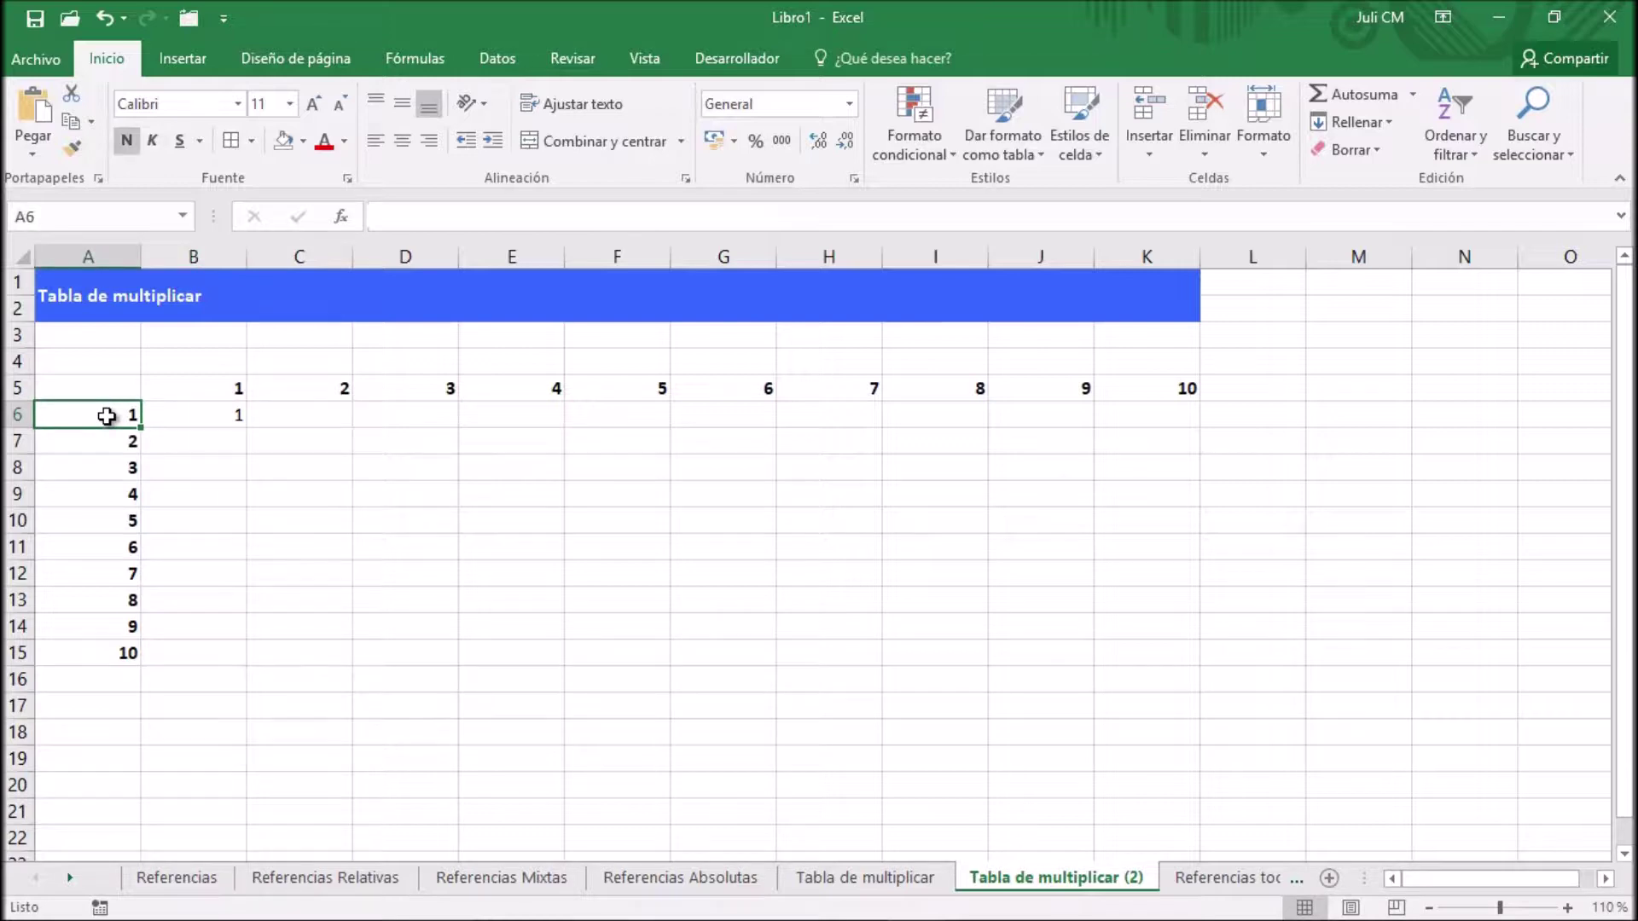
pyautogui.click(197, 390)
# Step: Fill the multiplication formula from B6 across and down to K15 to complete the table
pyautogui.click(199, 410)
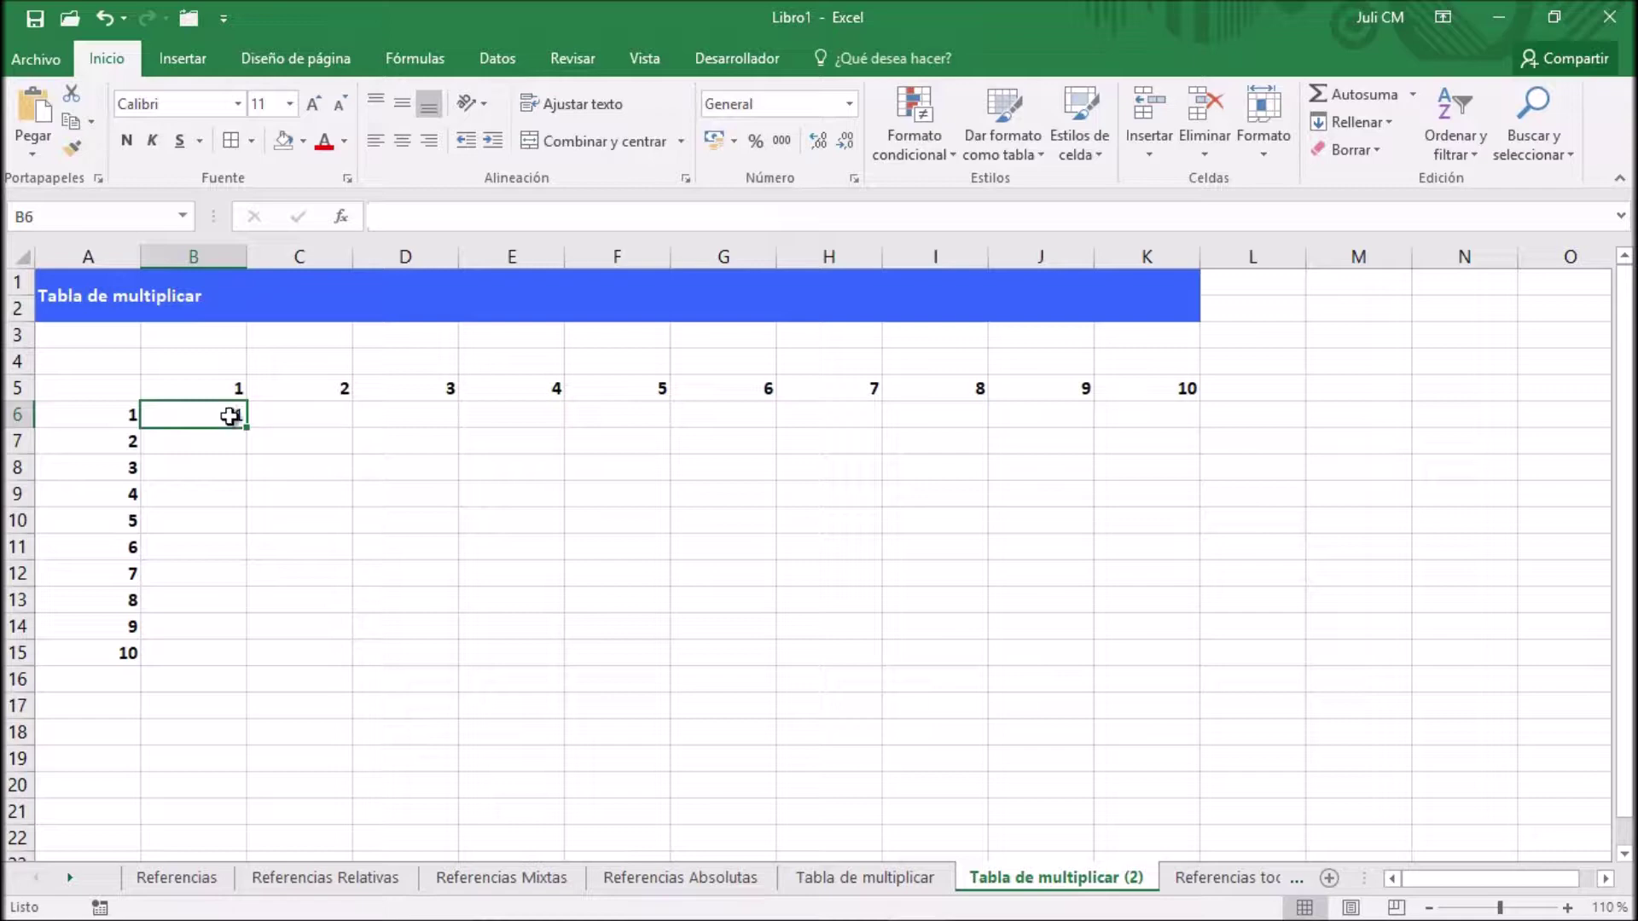
pyautogui.moveTo(252, 427); pyautogui.dragTo(1190, 673)
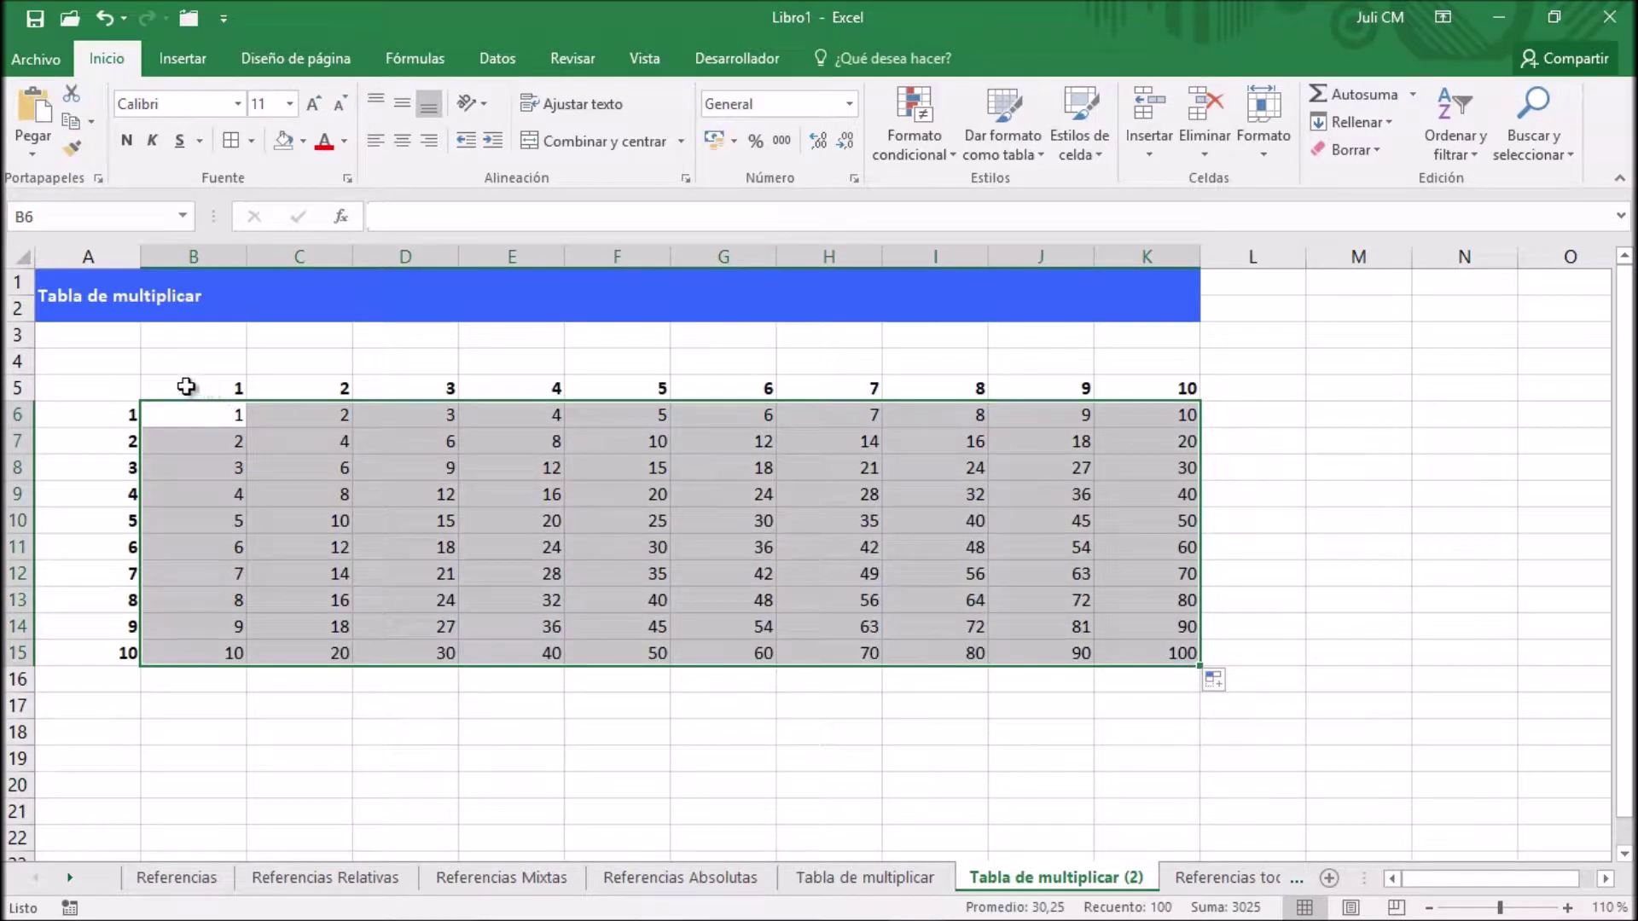
pyautogui.click(103, 382)
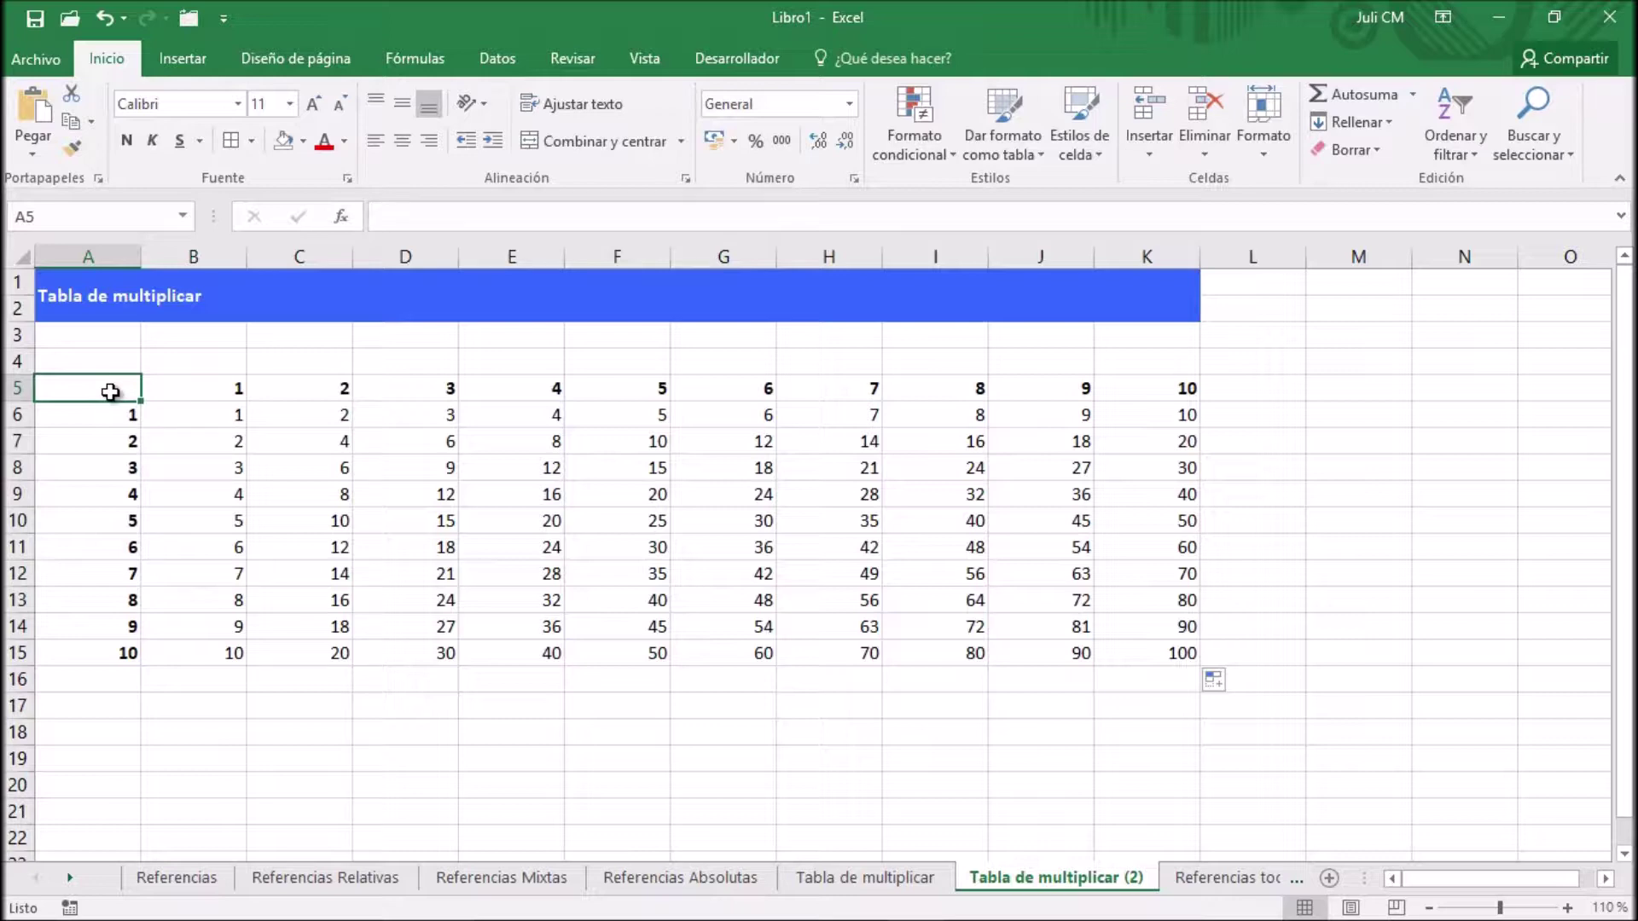
# Step: Review the relative, absolute and mixed reference notations listed in the summary on the Referencias todas sheet
pyautogui.click(70, 878)
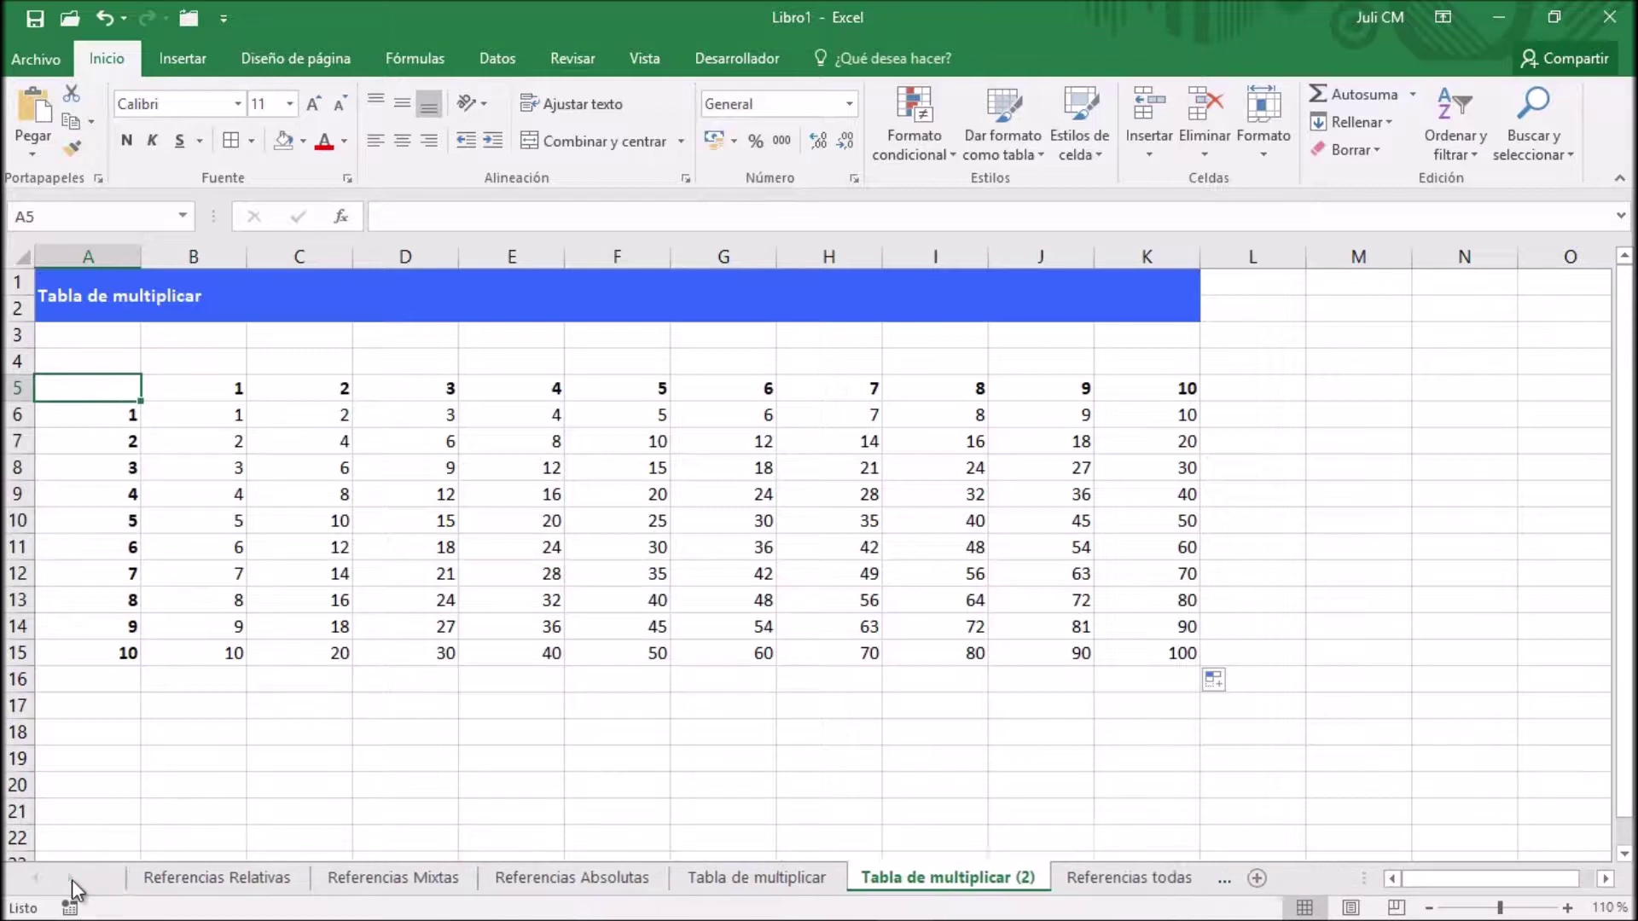
pyautogui.click(1128, 887)
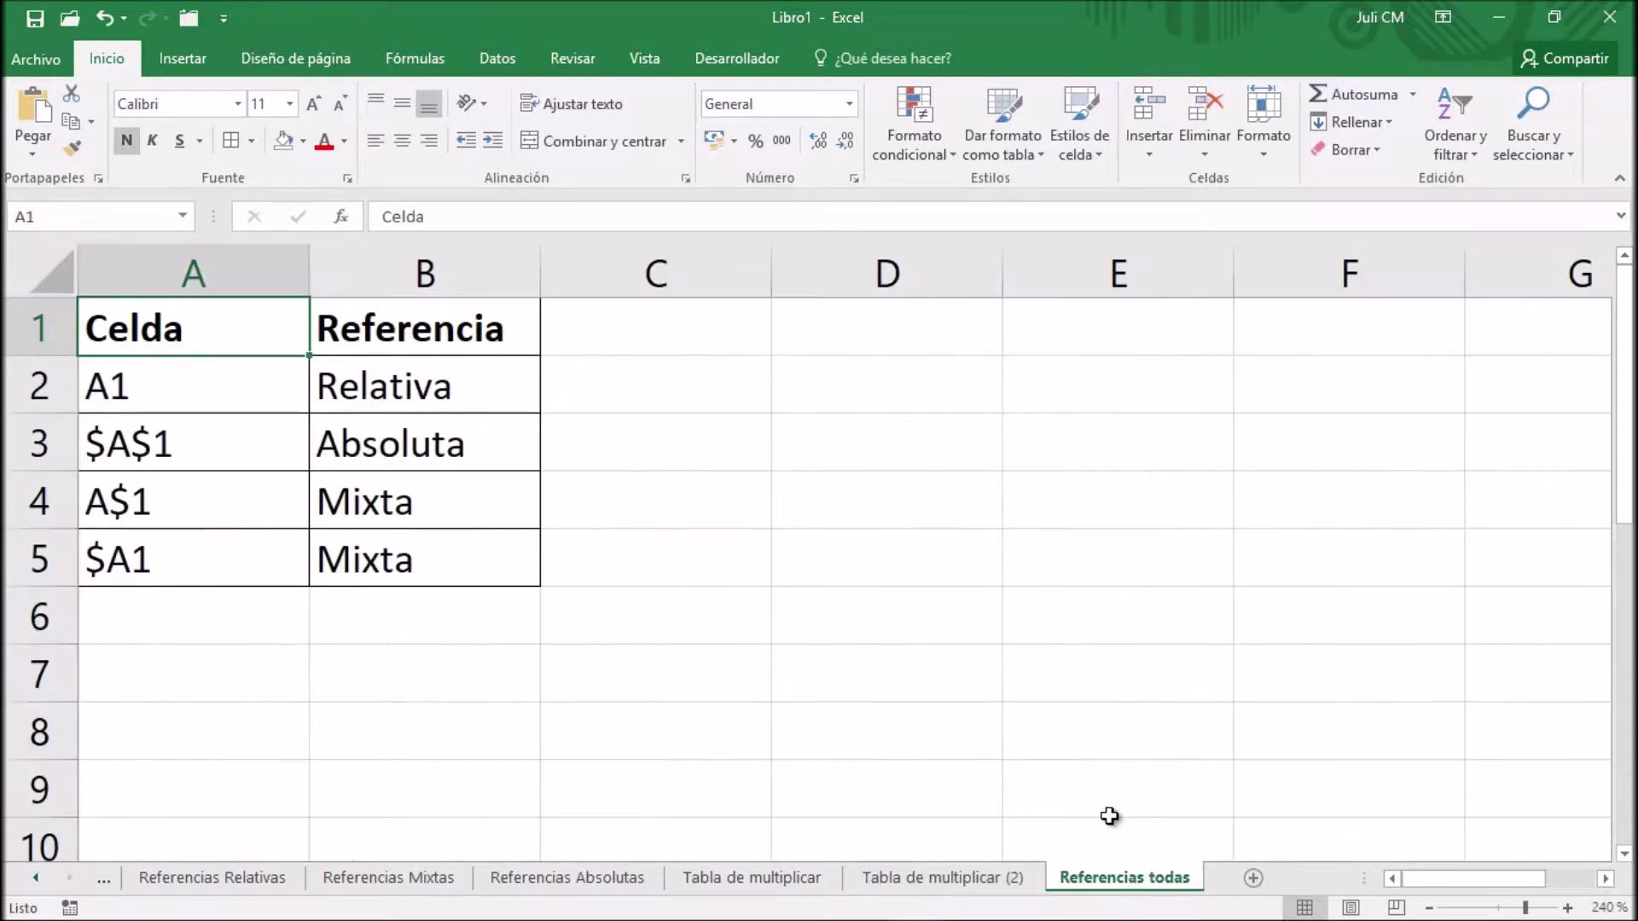
pyautogui.click(161, 390)
pyautogui.click(175, 450)
pyautogui.click(175, 504)
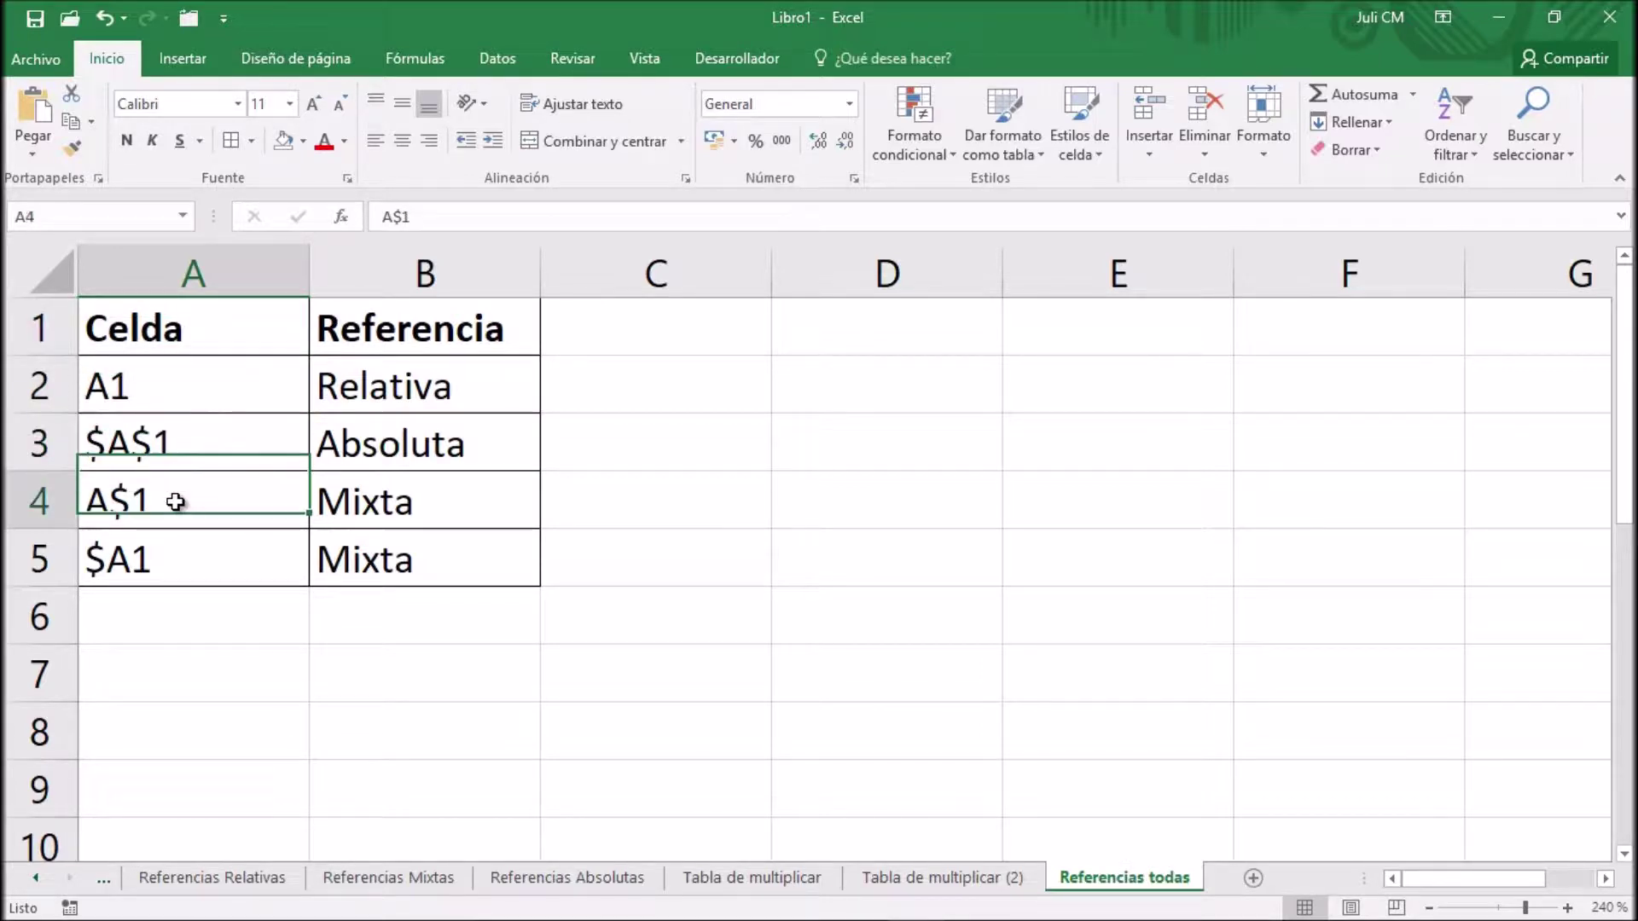
pyautogui.click(183, 559)
pyautogui.click(172, 386)
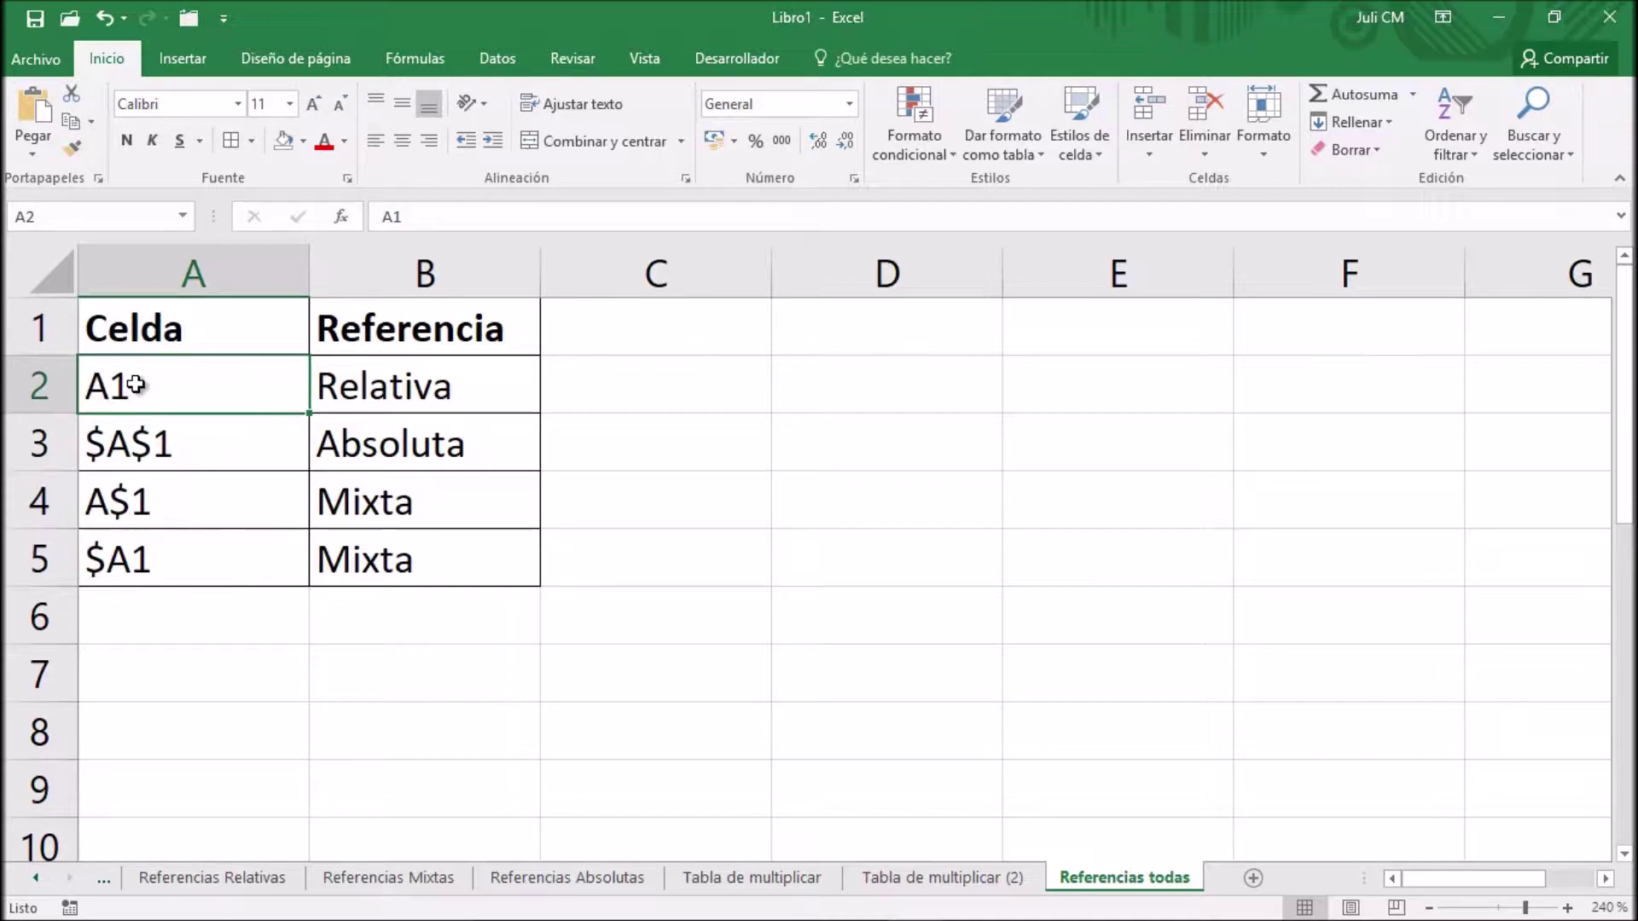
pyautogui.click(397, 386)
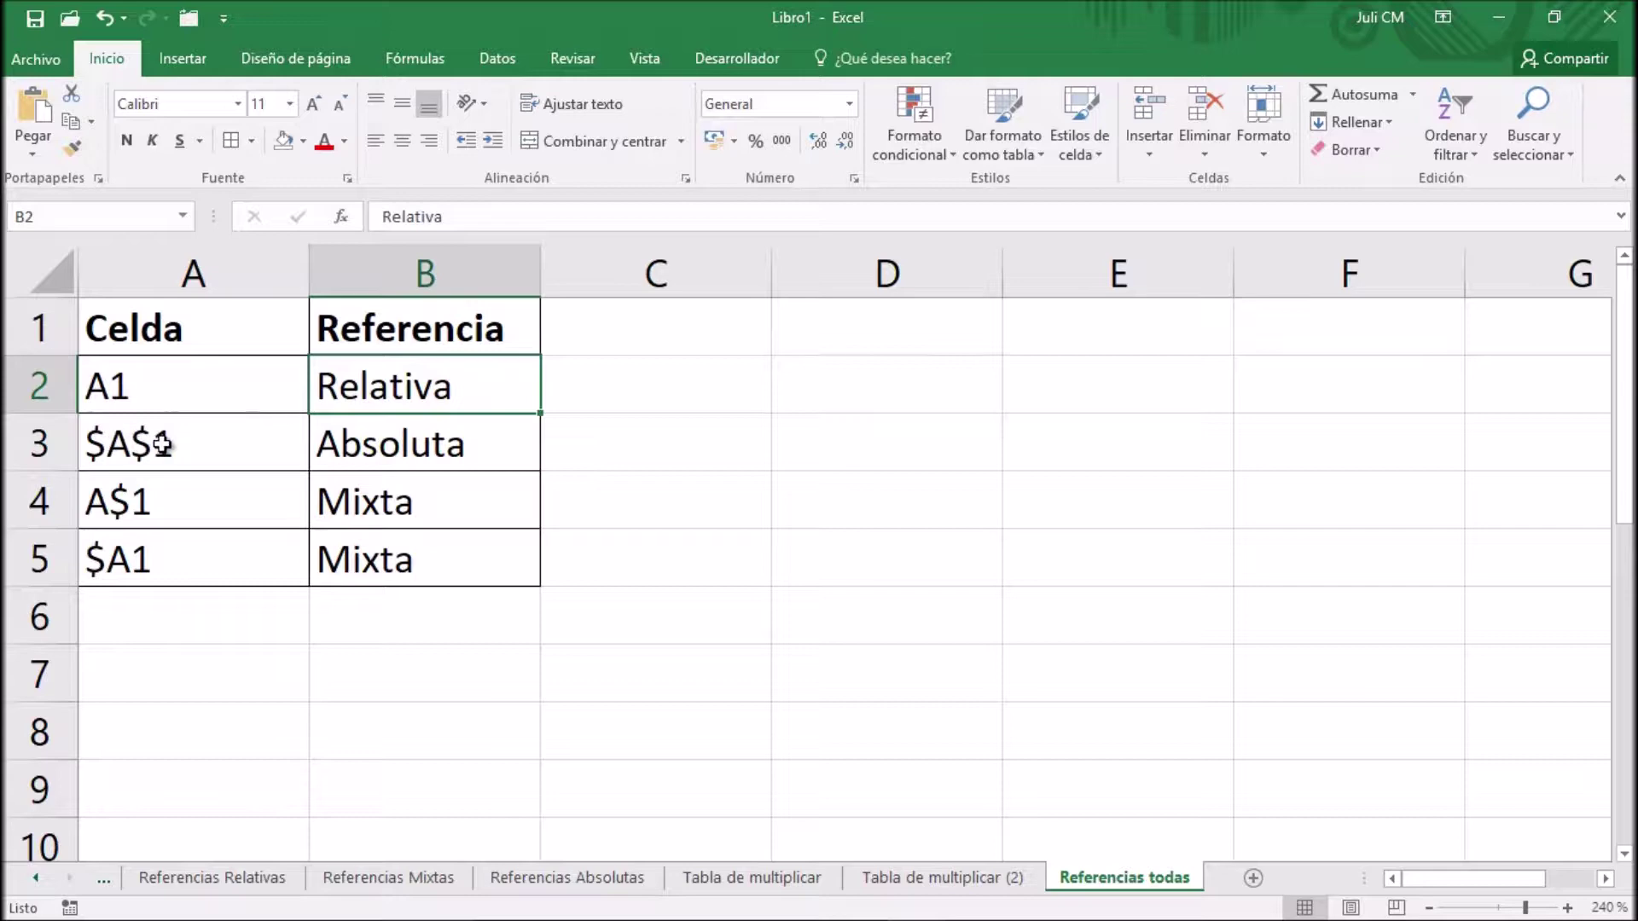
pyautogui.click(372, 446)
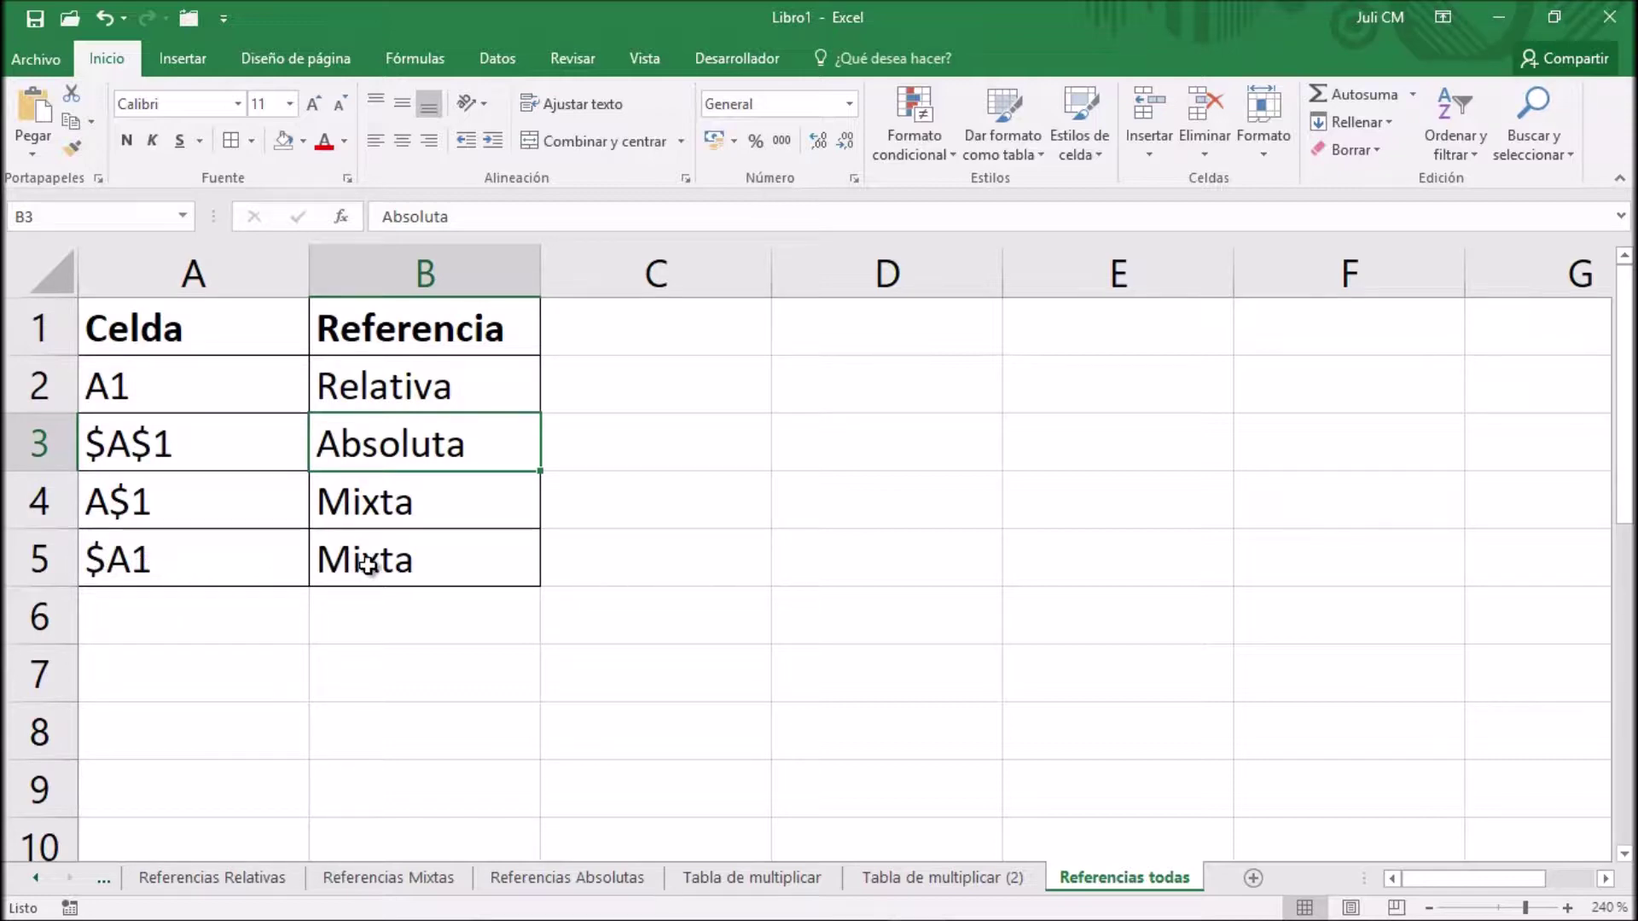
pyautogui.click(243, 329)
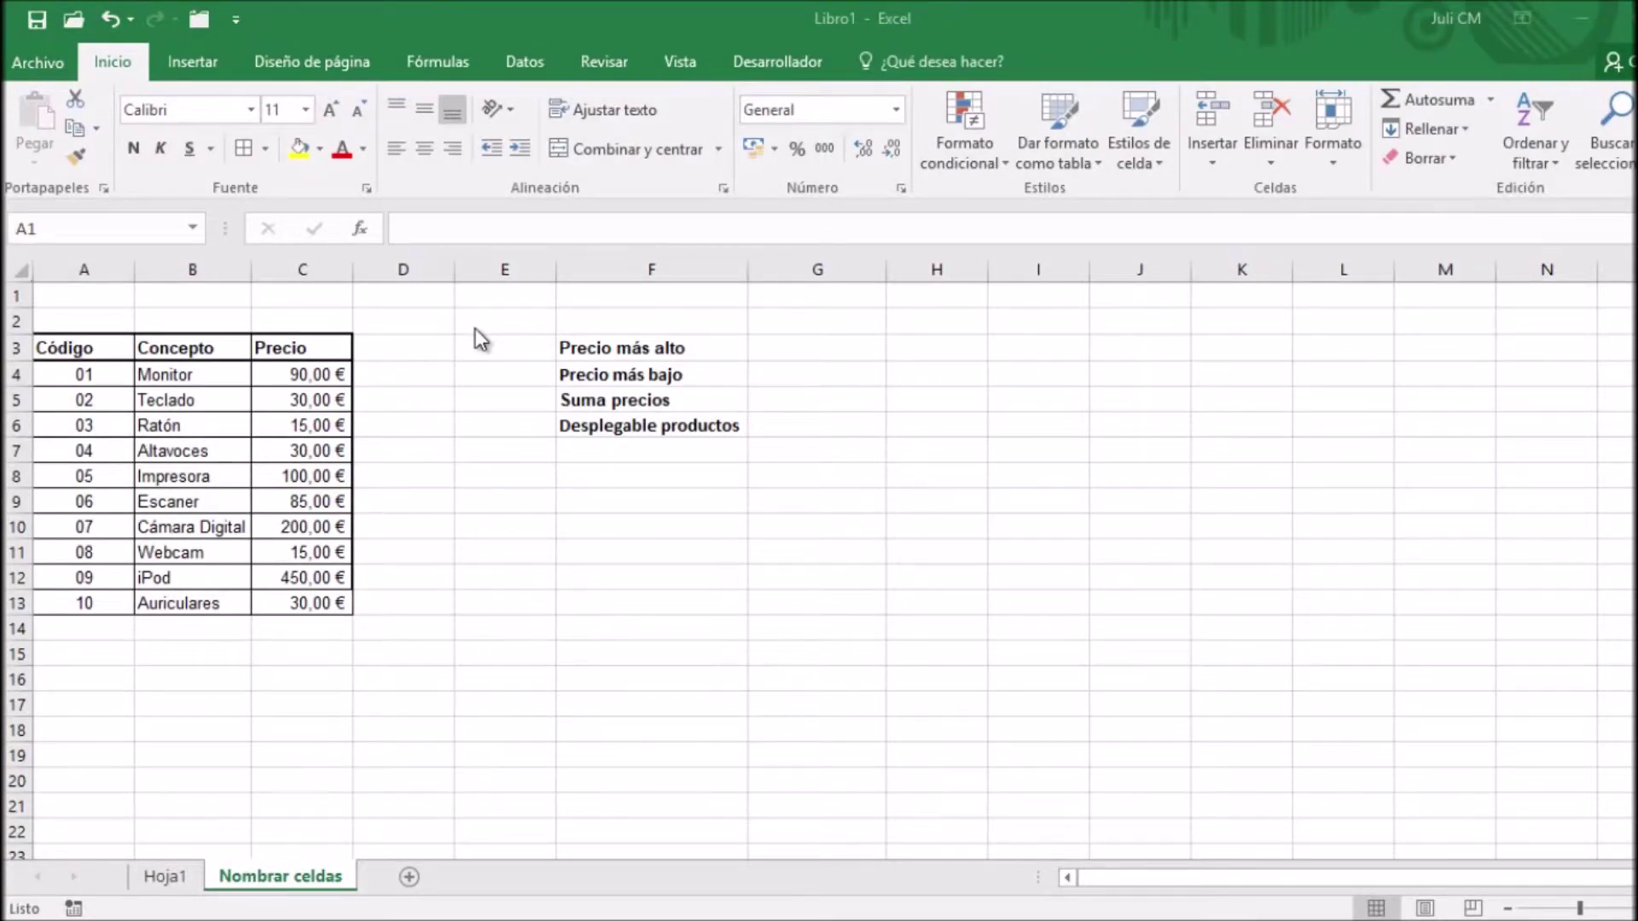
# Step: Check how the active cell's address is shown for A1, E1 and E10 on the Nombrar celdas sheet
pyautogui.click(81, 300)
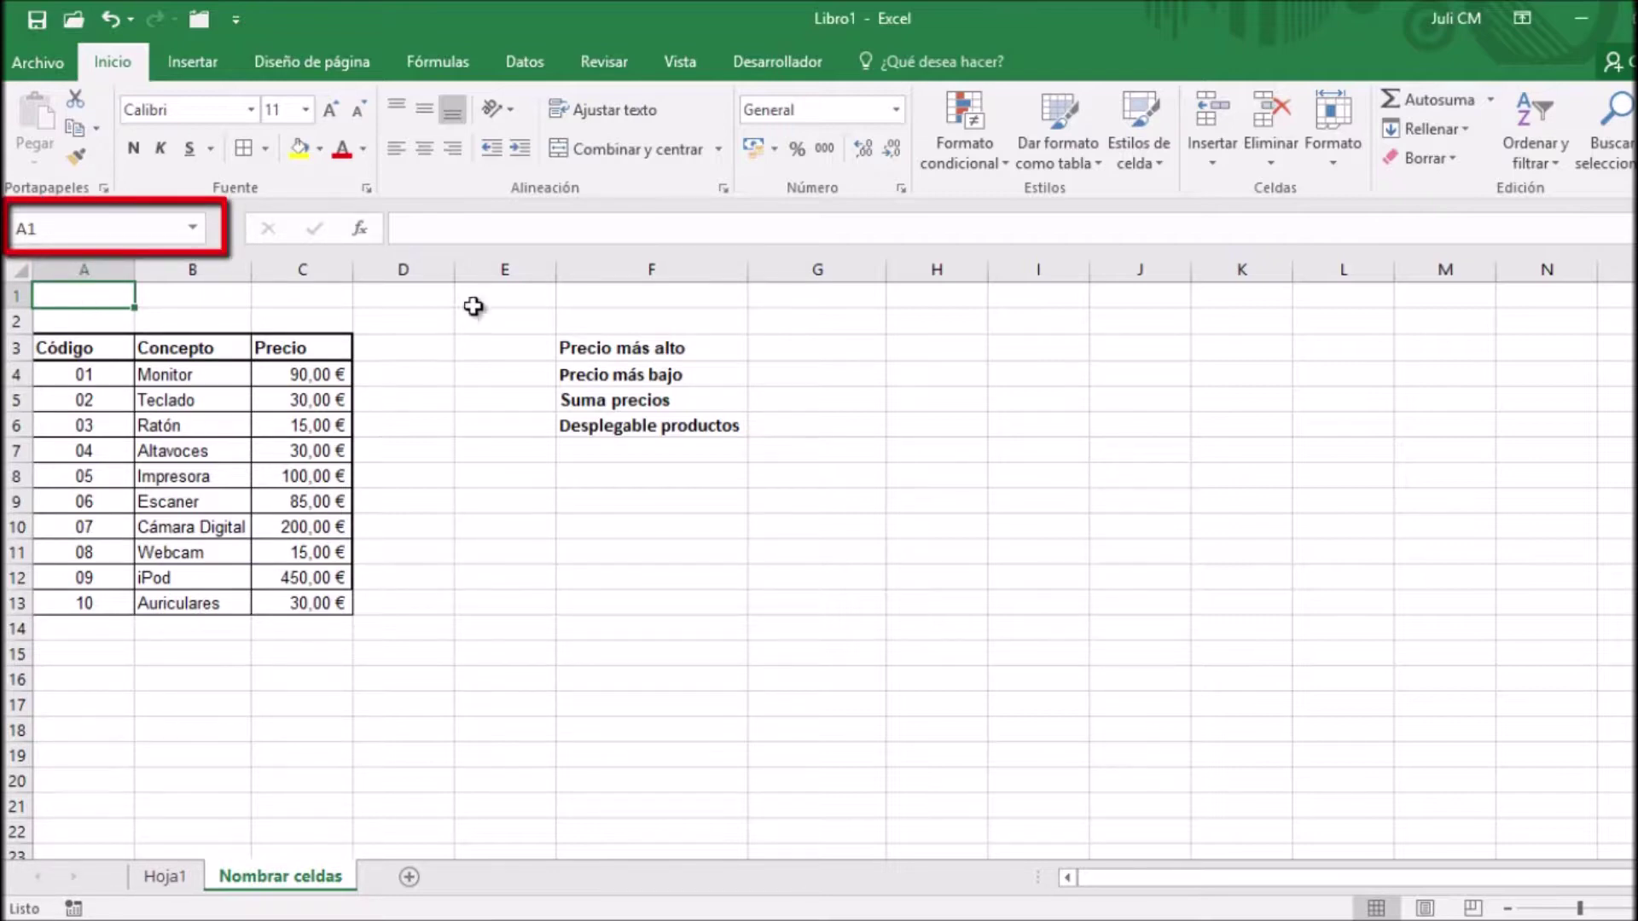
pyautogui.click(465, 297)
pyautogui.click(487, 523)
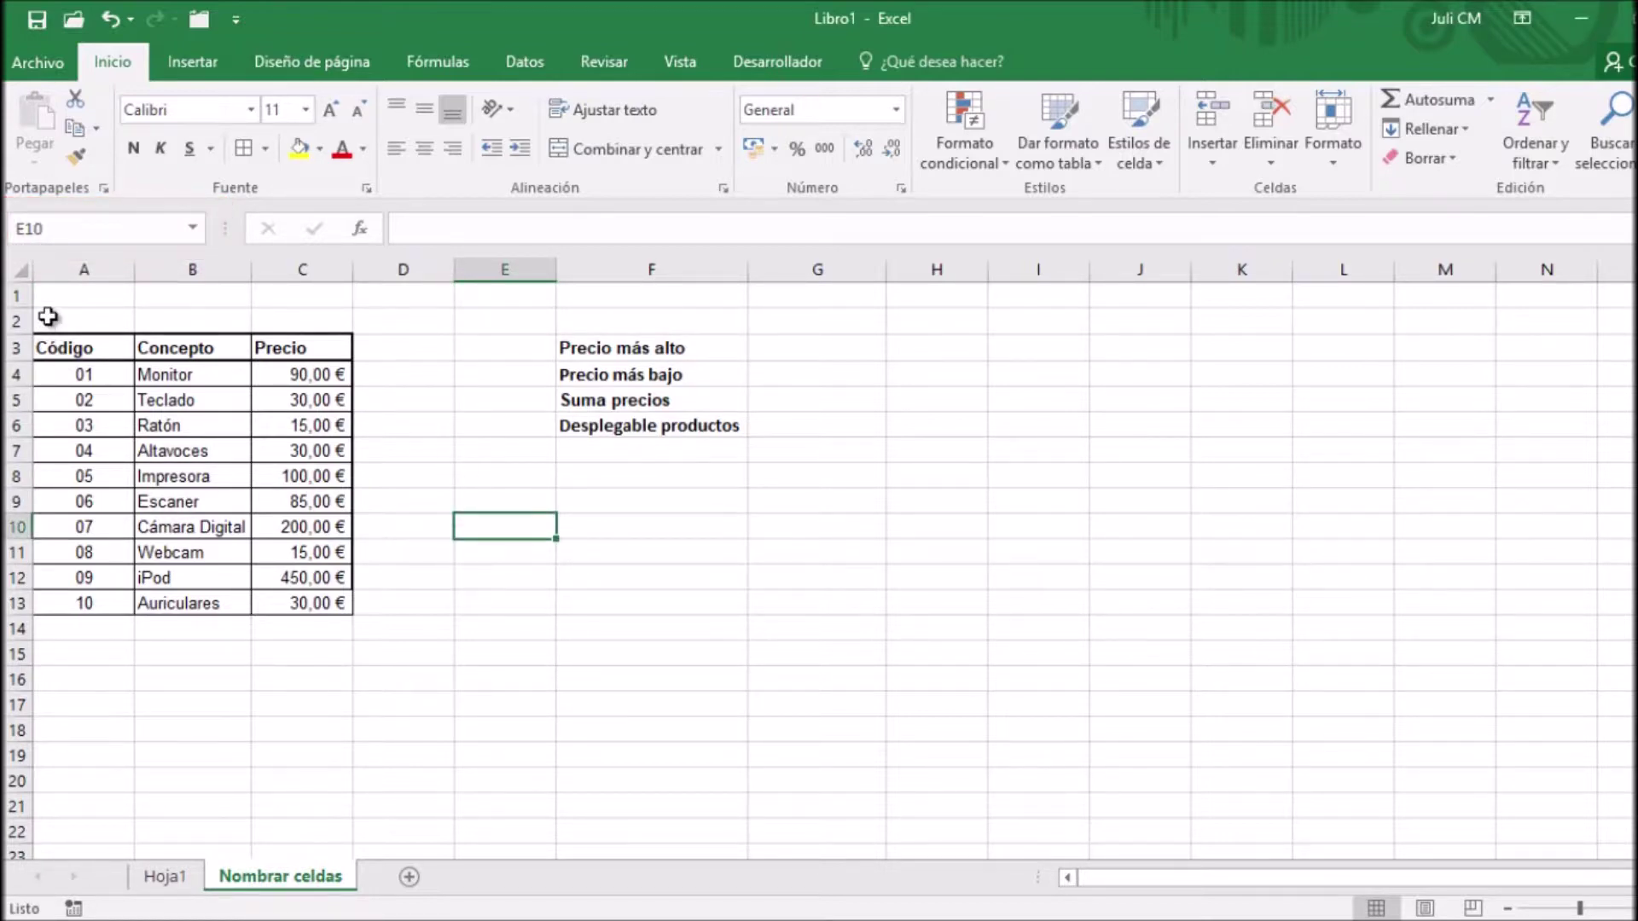
# Step: Go directly to cell B255 by entering its address
pyautogui.click(69, 229)
pyautogui.write('b255')
pyautogui.press('Return')
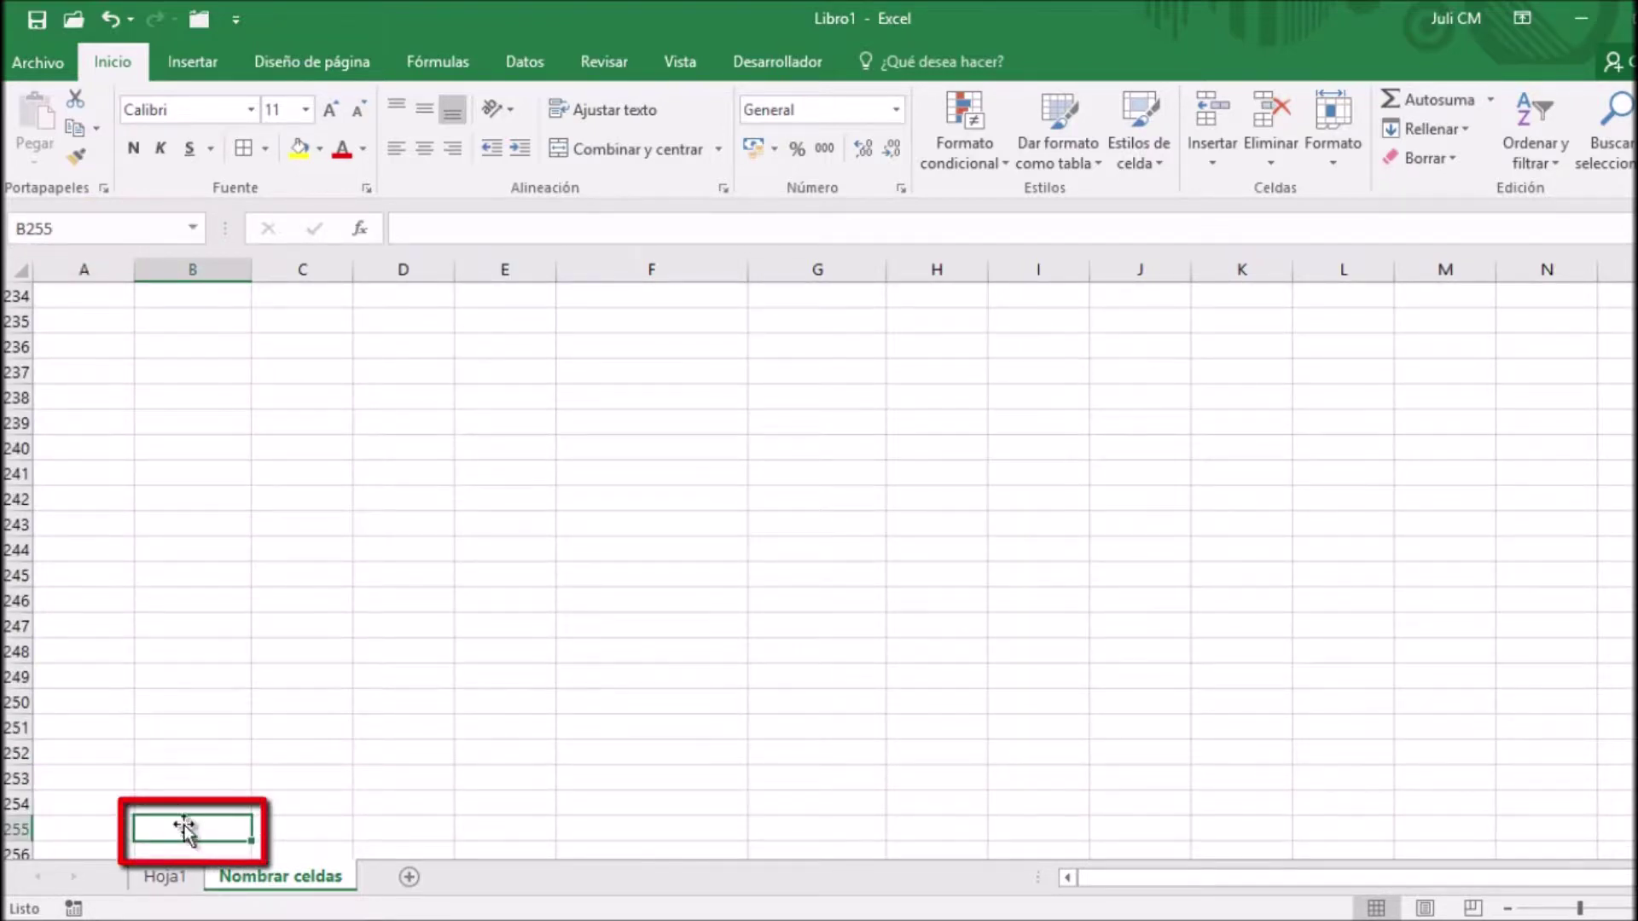
# Step: Return directly to cell A1 by entering its address
pyautogui.click(64, 229)
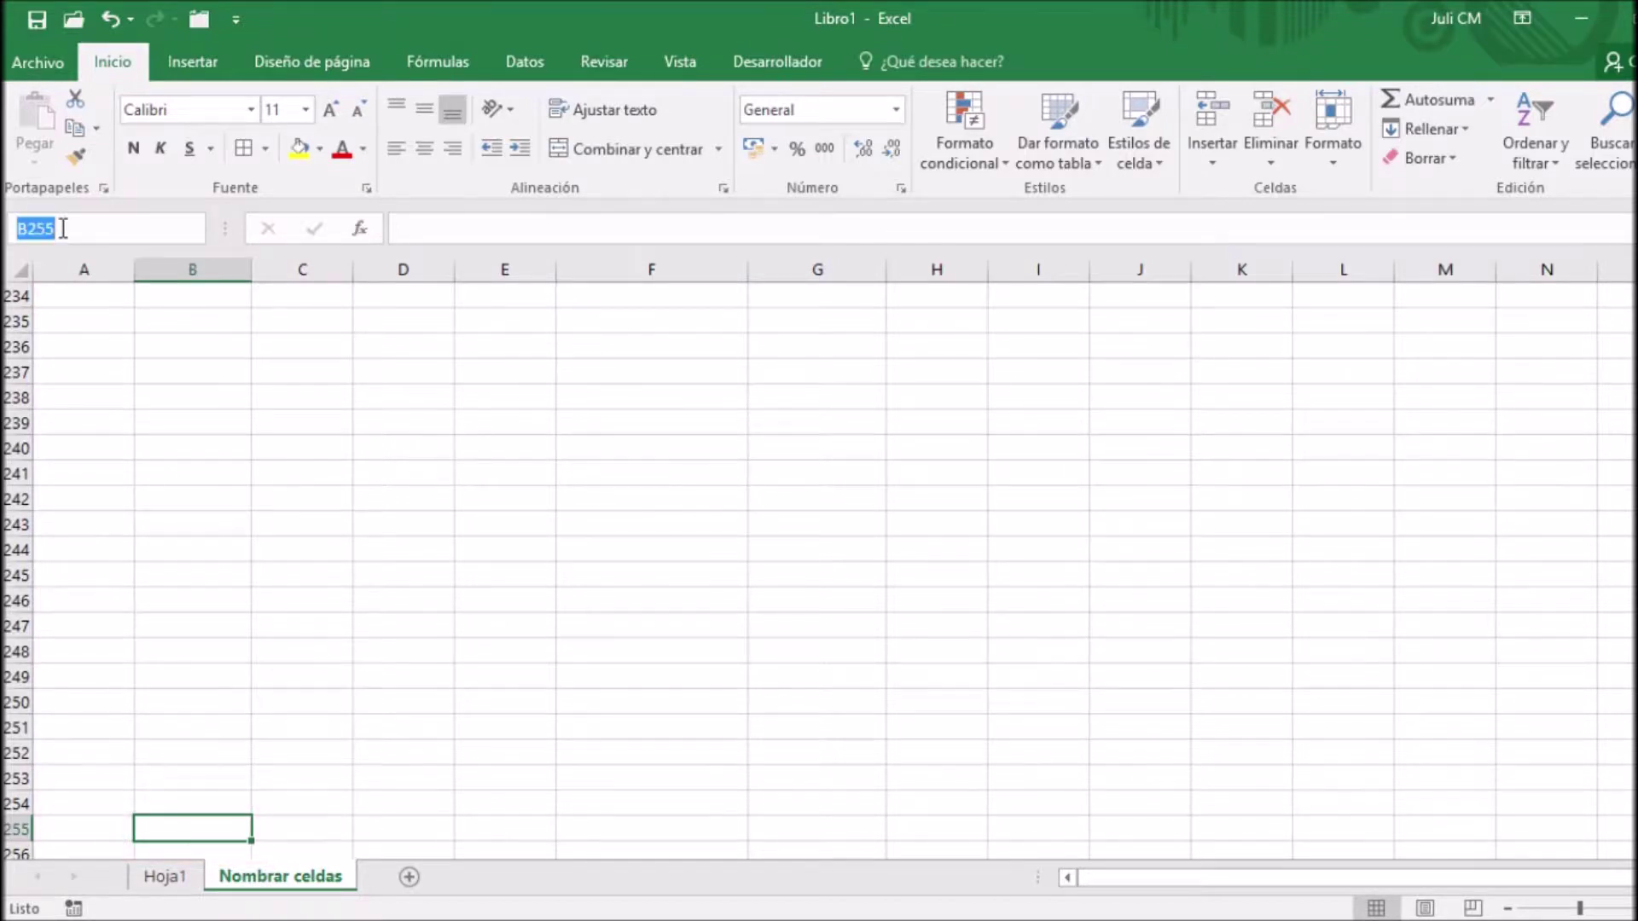
pyautogui.write('a1')
pyautogui.press('Return')
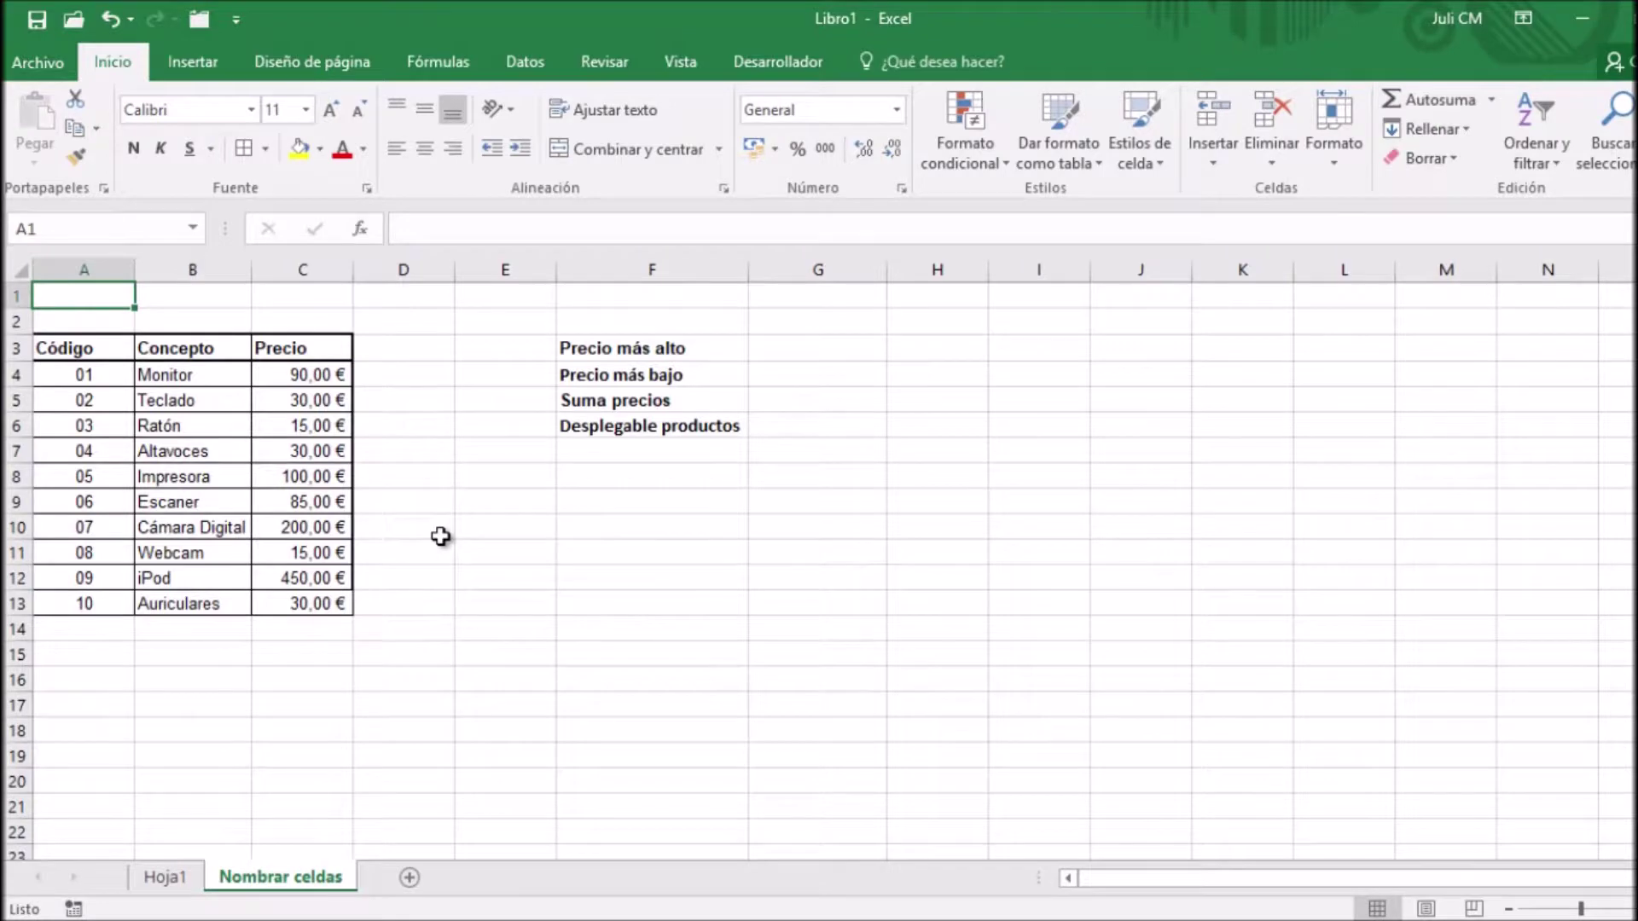
# Step: Name the price range C4:C13 Misprecios
pyautogui.moveTo(321, 372); pyautogui.dragTo(318, 595)
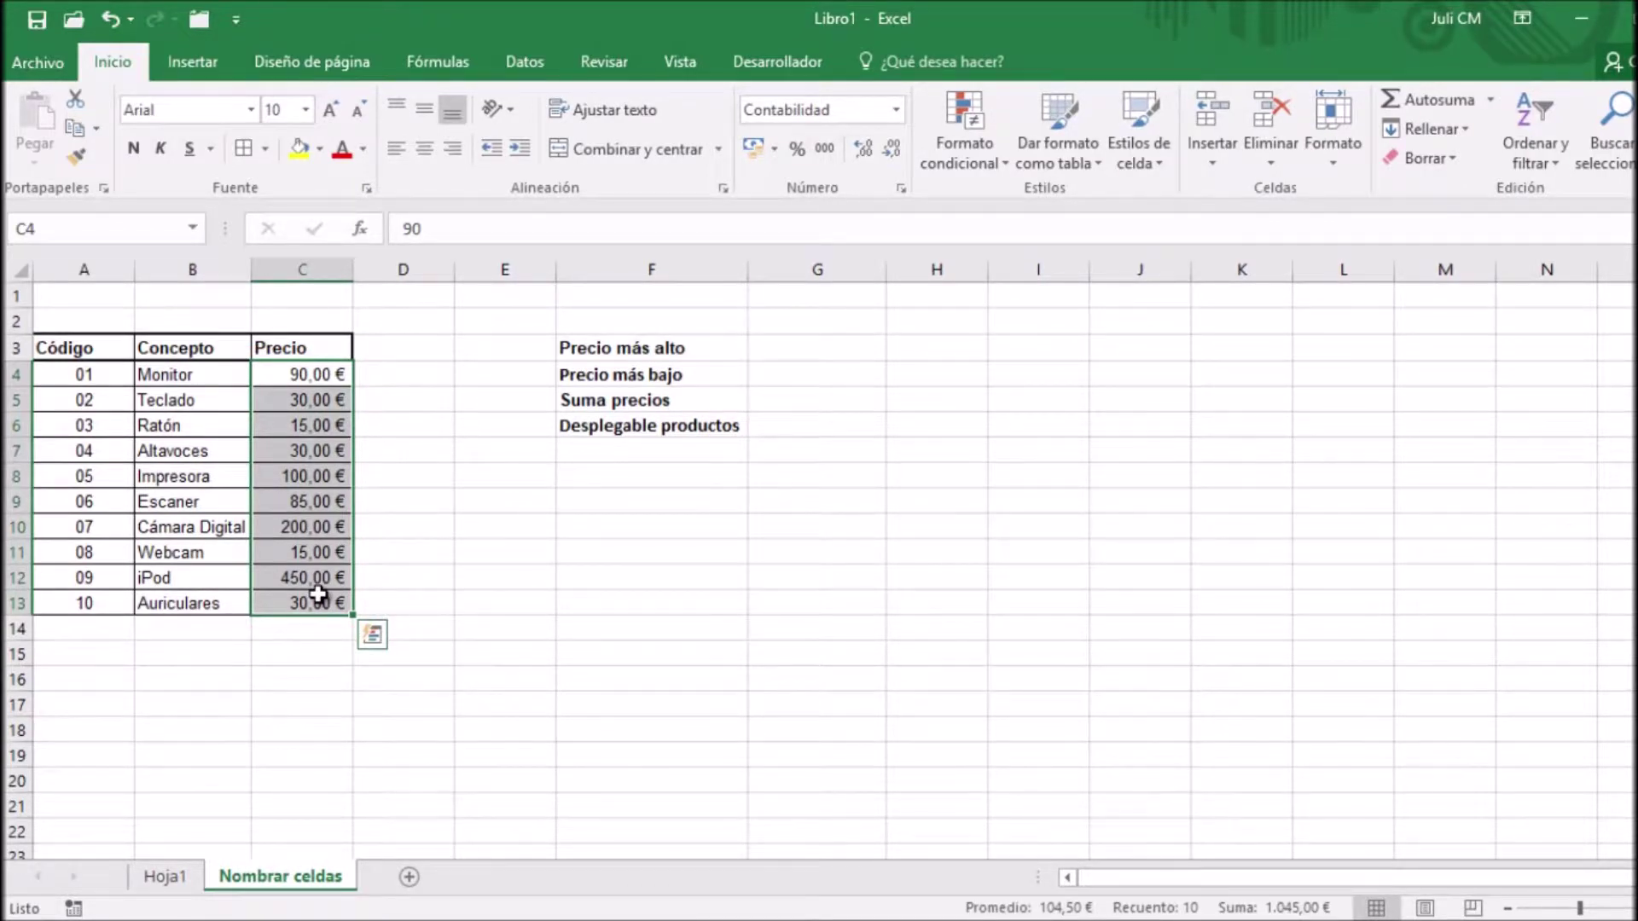
pyautogui.click(91, 226)
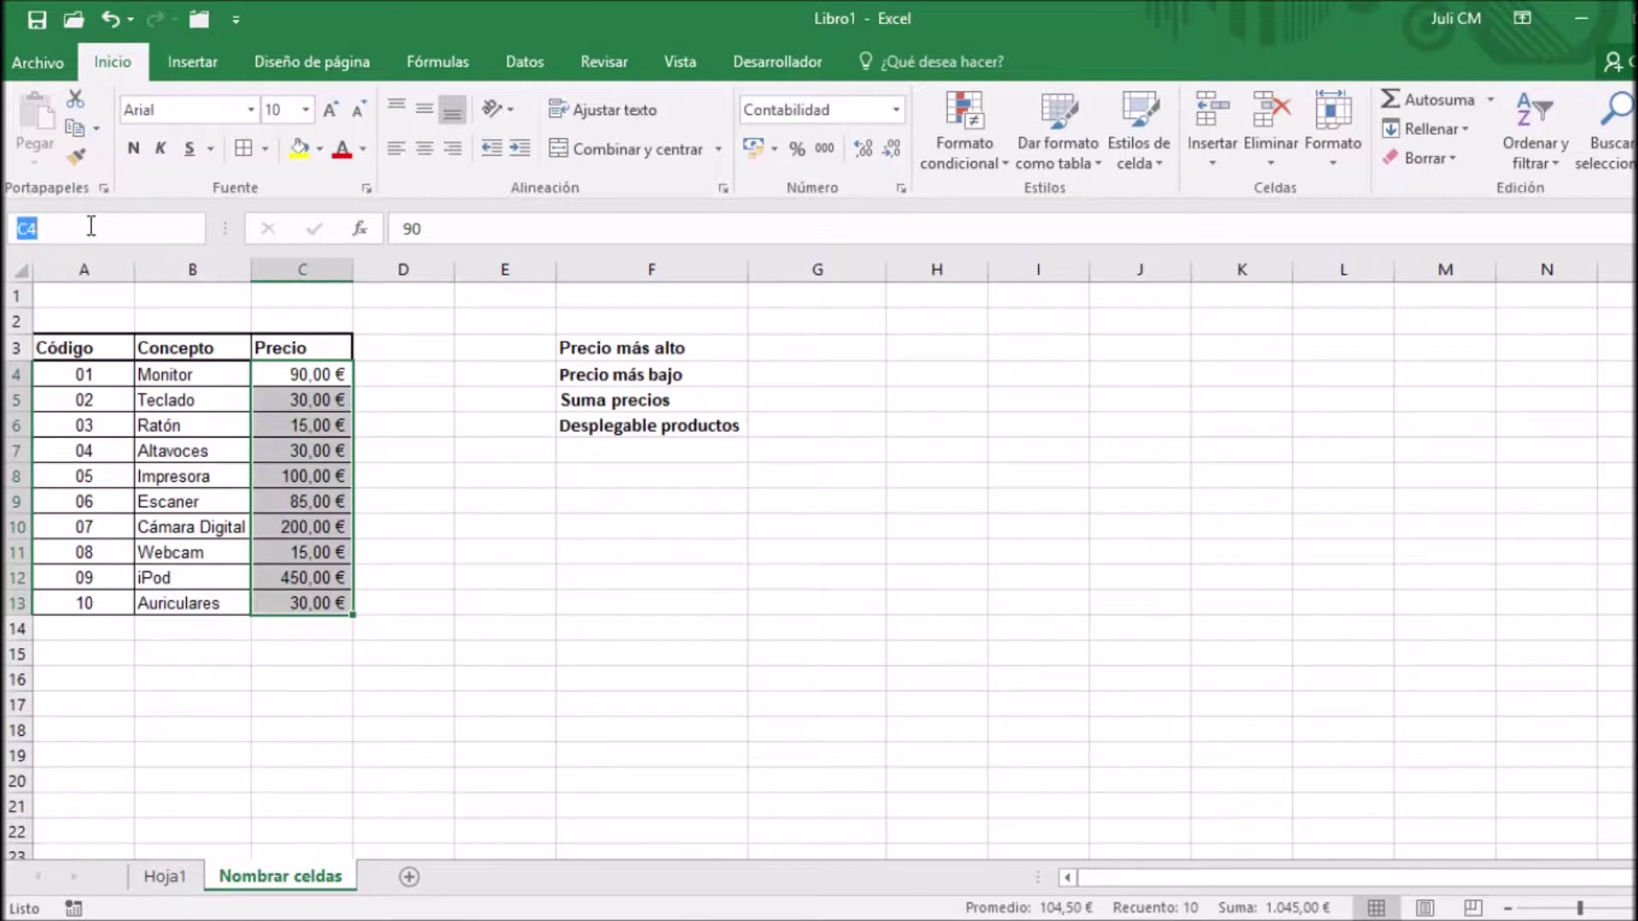
pyautogui.write('MIsprecios')
pyautogui.click(39, 227)
pyautogui.press('BackSpace')
pyautogui.write('i')
pyautogui.click(132, 231)
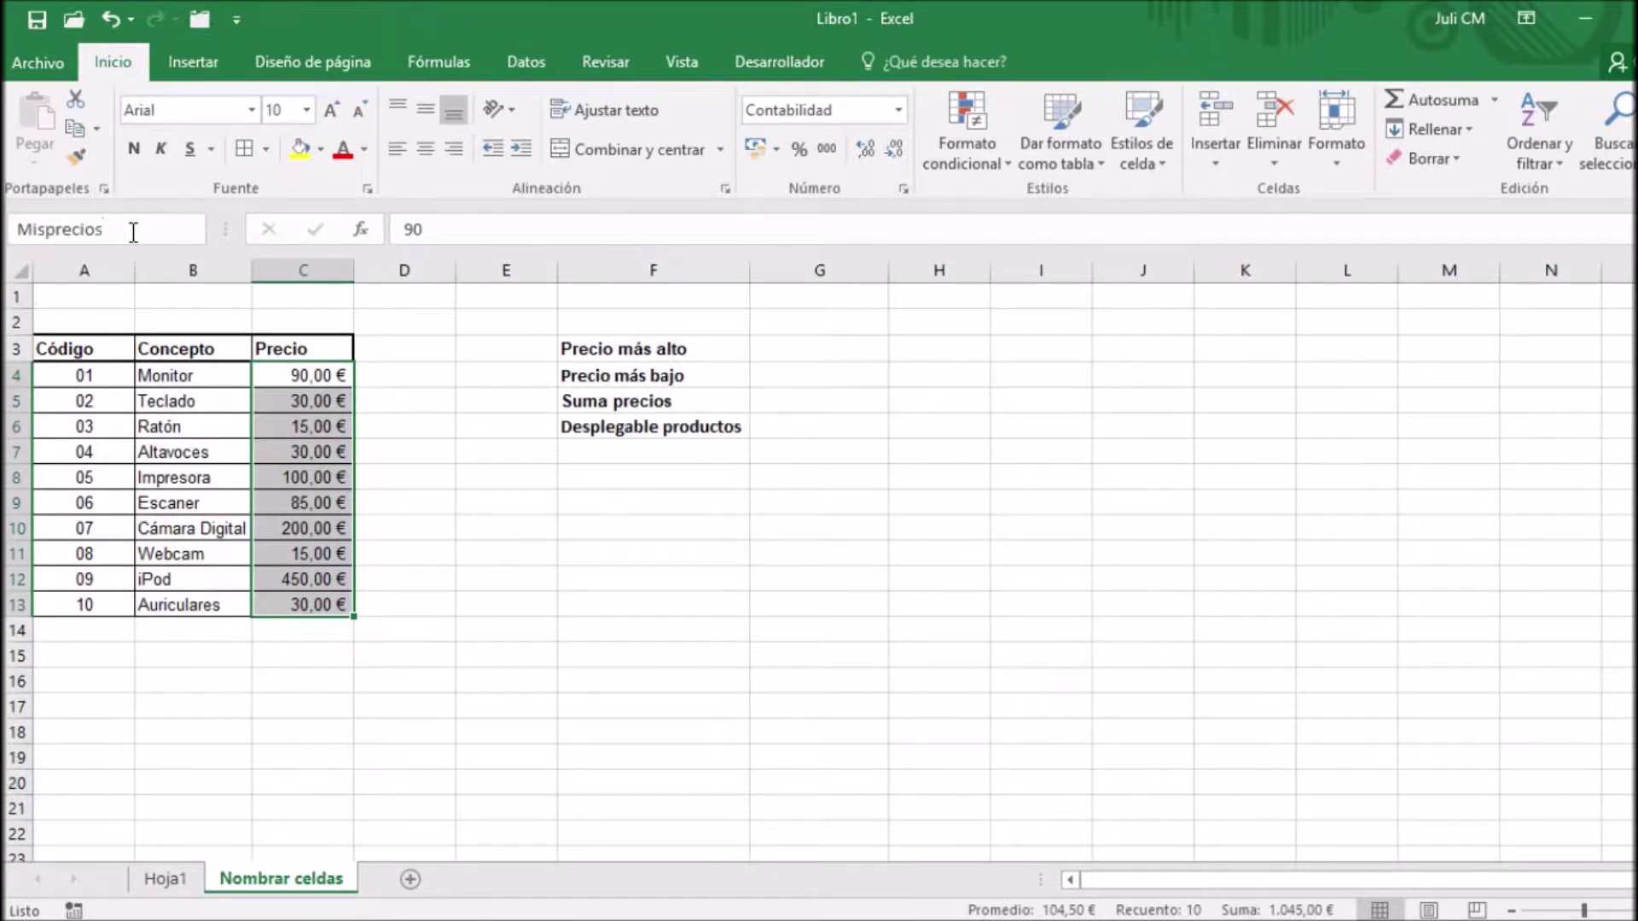
pyautogui.press('Return')
# Step: From empty cell E7, jump to the price range by choosing its defined name Misprecios
pyautogui.click(487, 457)
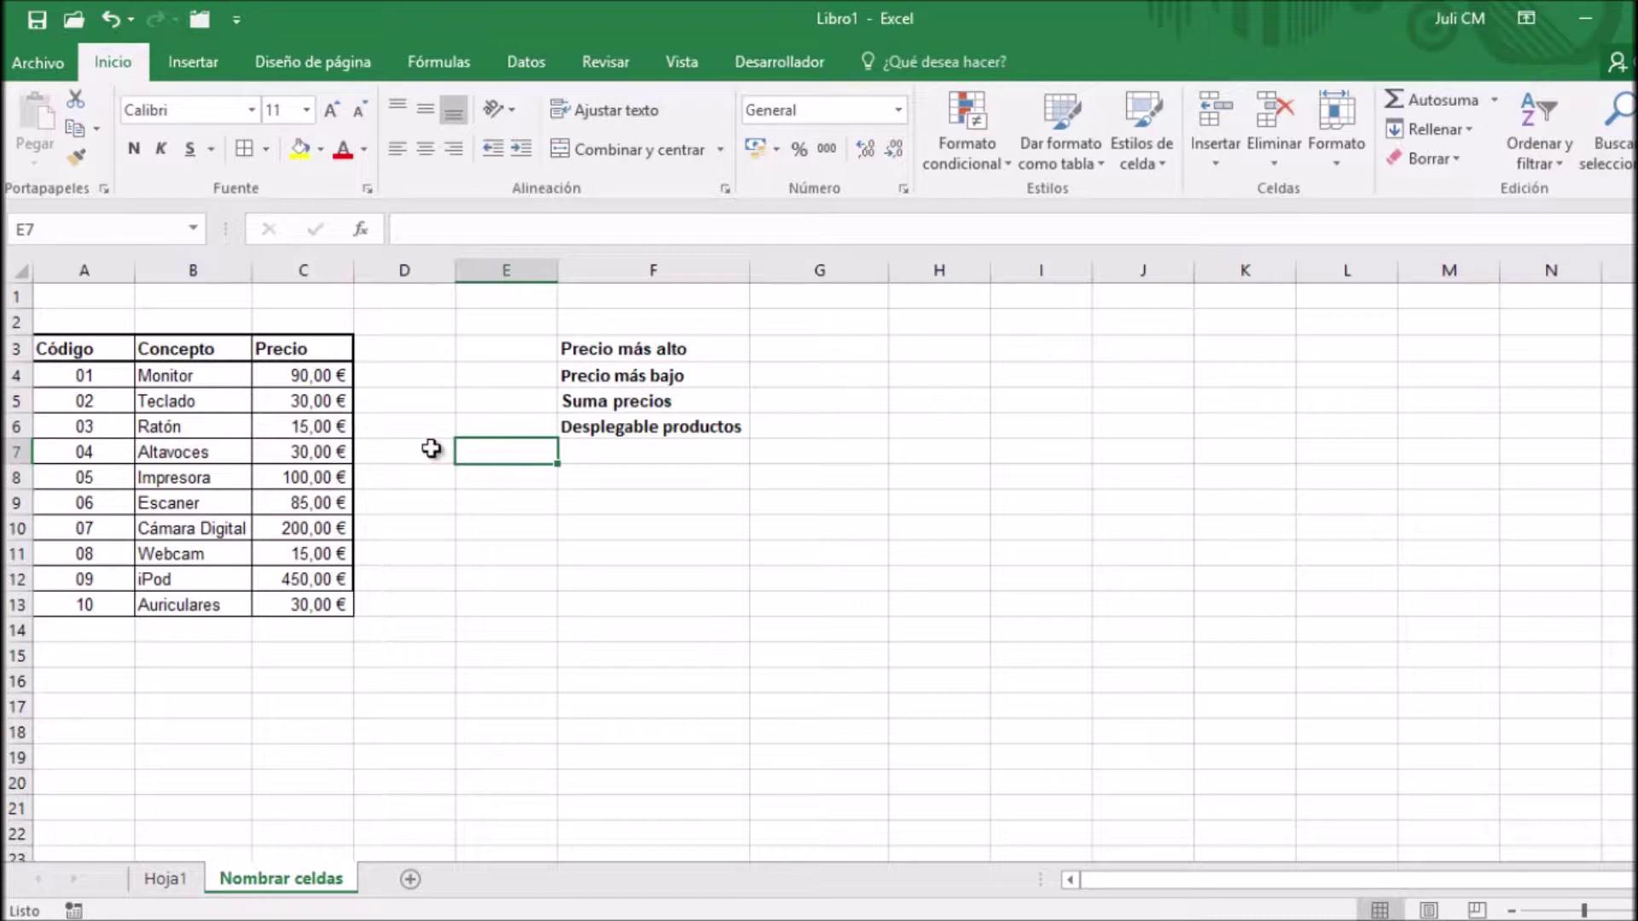
pyautogui.click(192, 229)
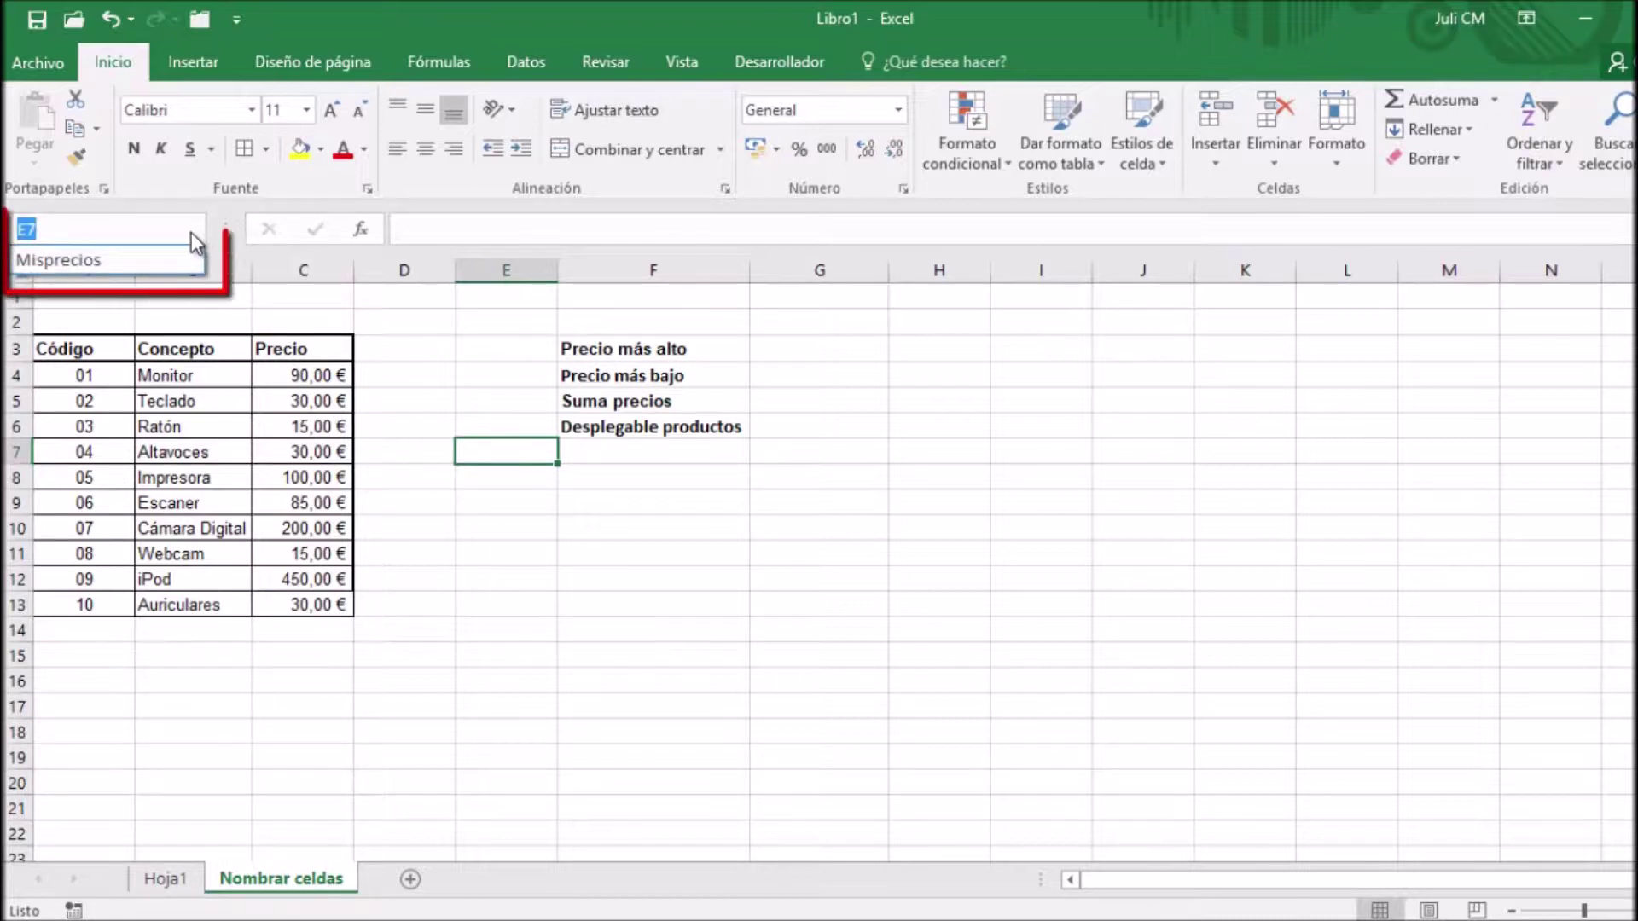
pyautogui.click(94, 261)
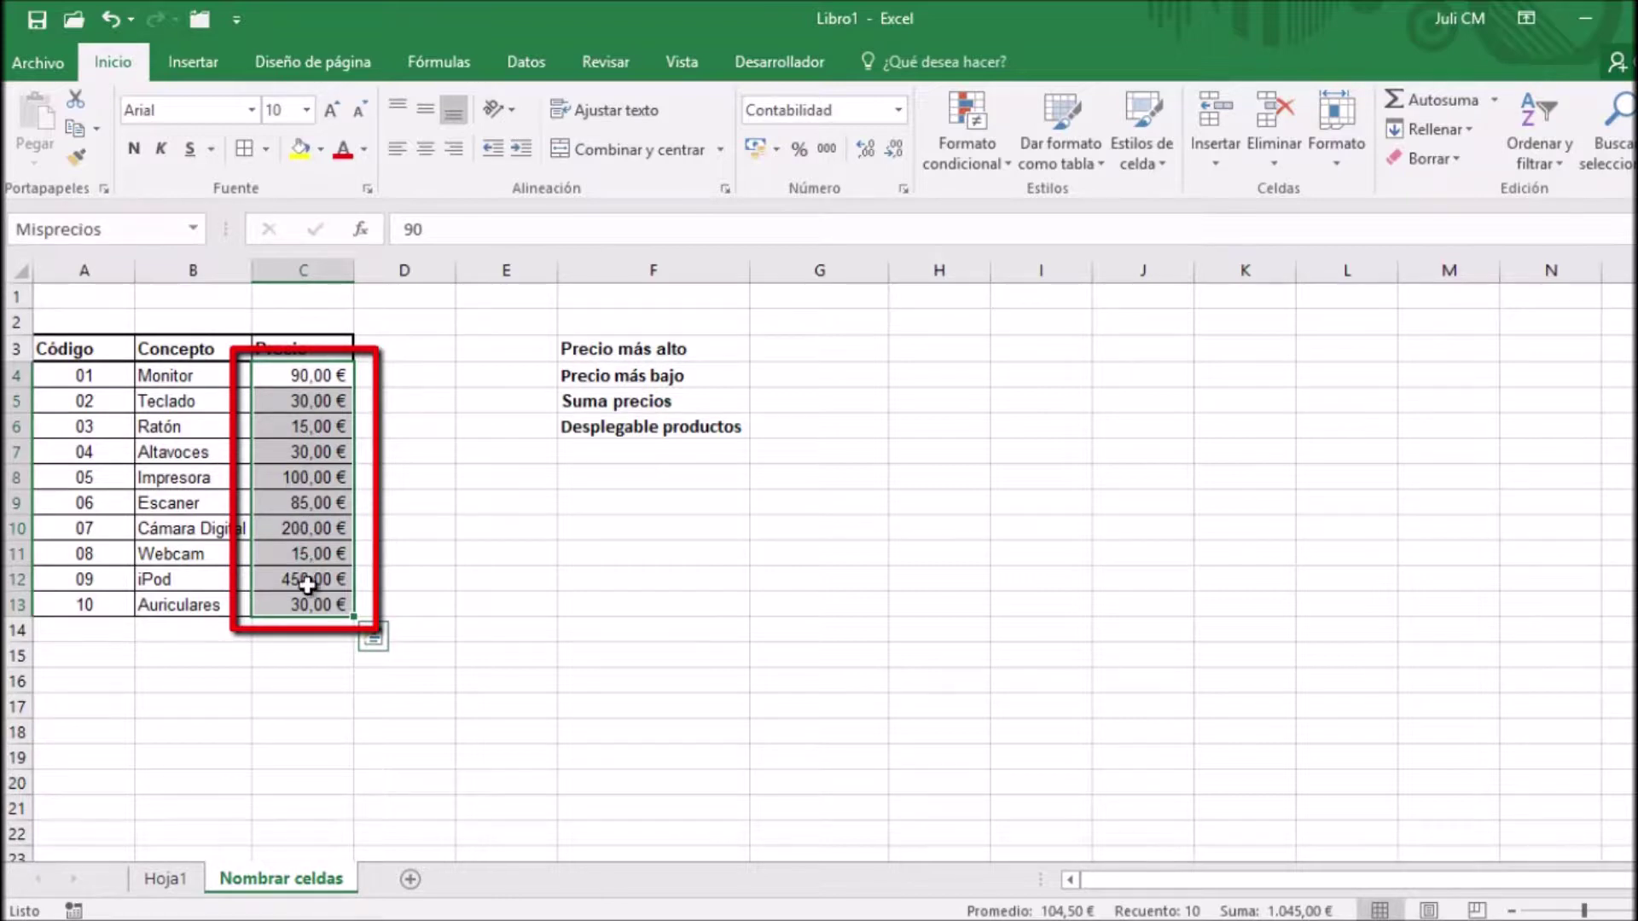
# Step: From cell F10 on the Hoja1 sheet, jump to the Misprecios range by its name, then deselect it by selecting A1
pyautogui.click(167, 882)
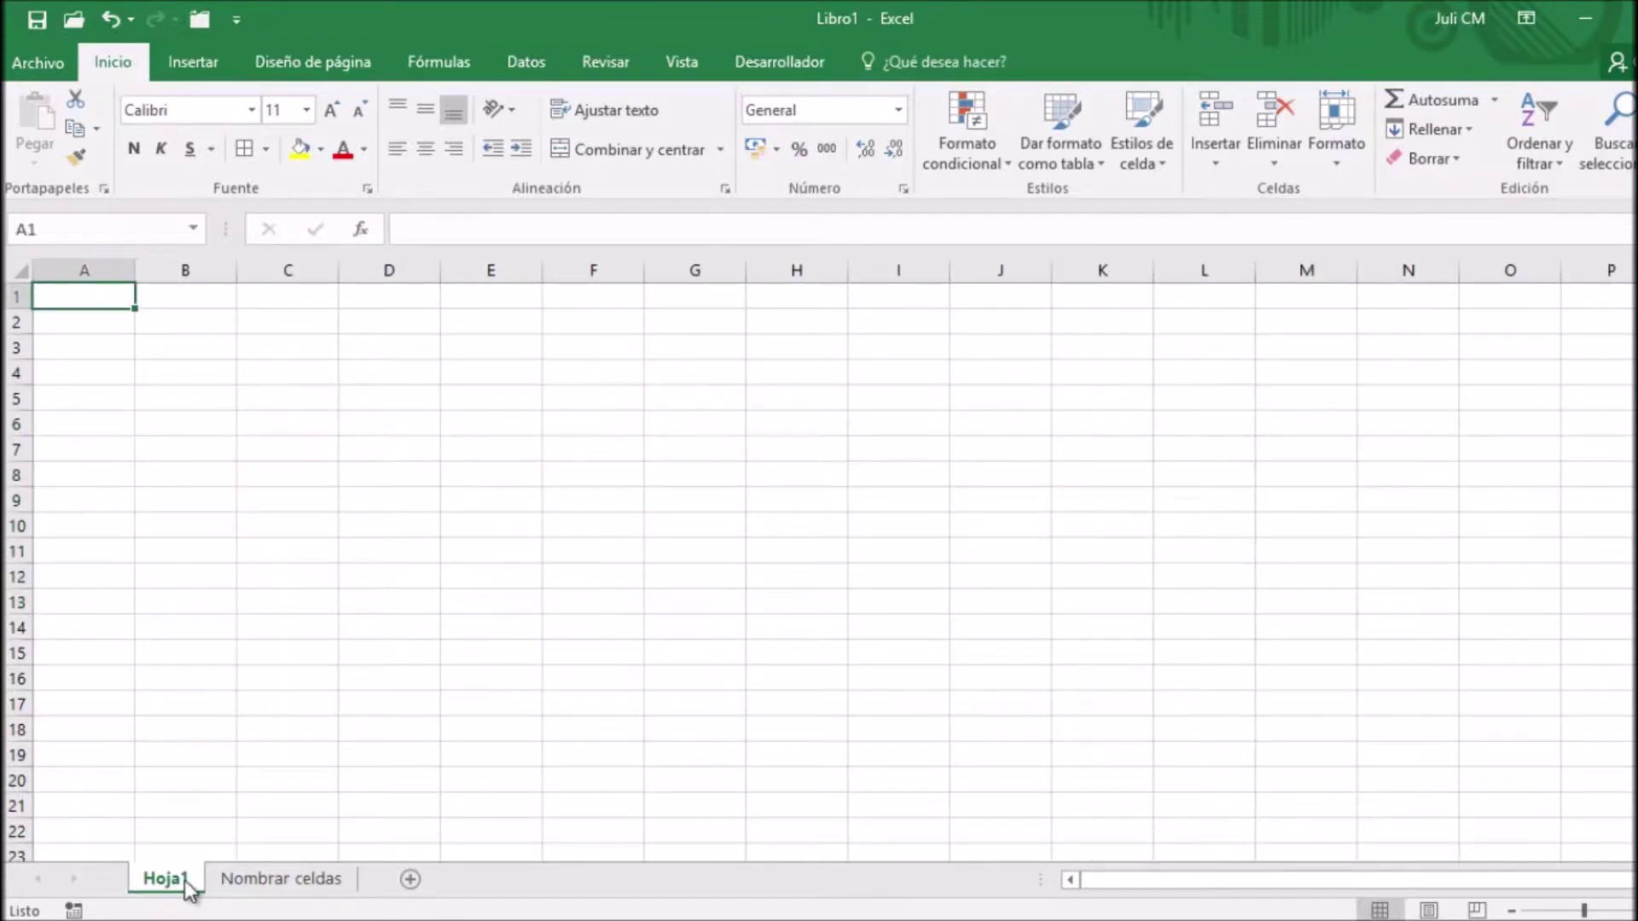
pyautogui.click(589, 522)
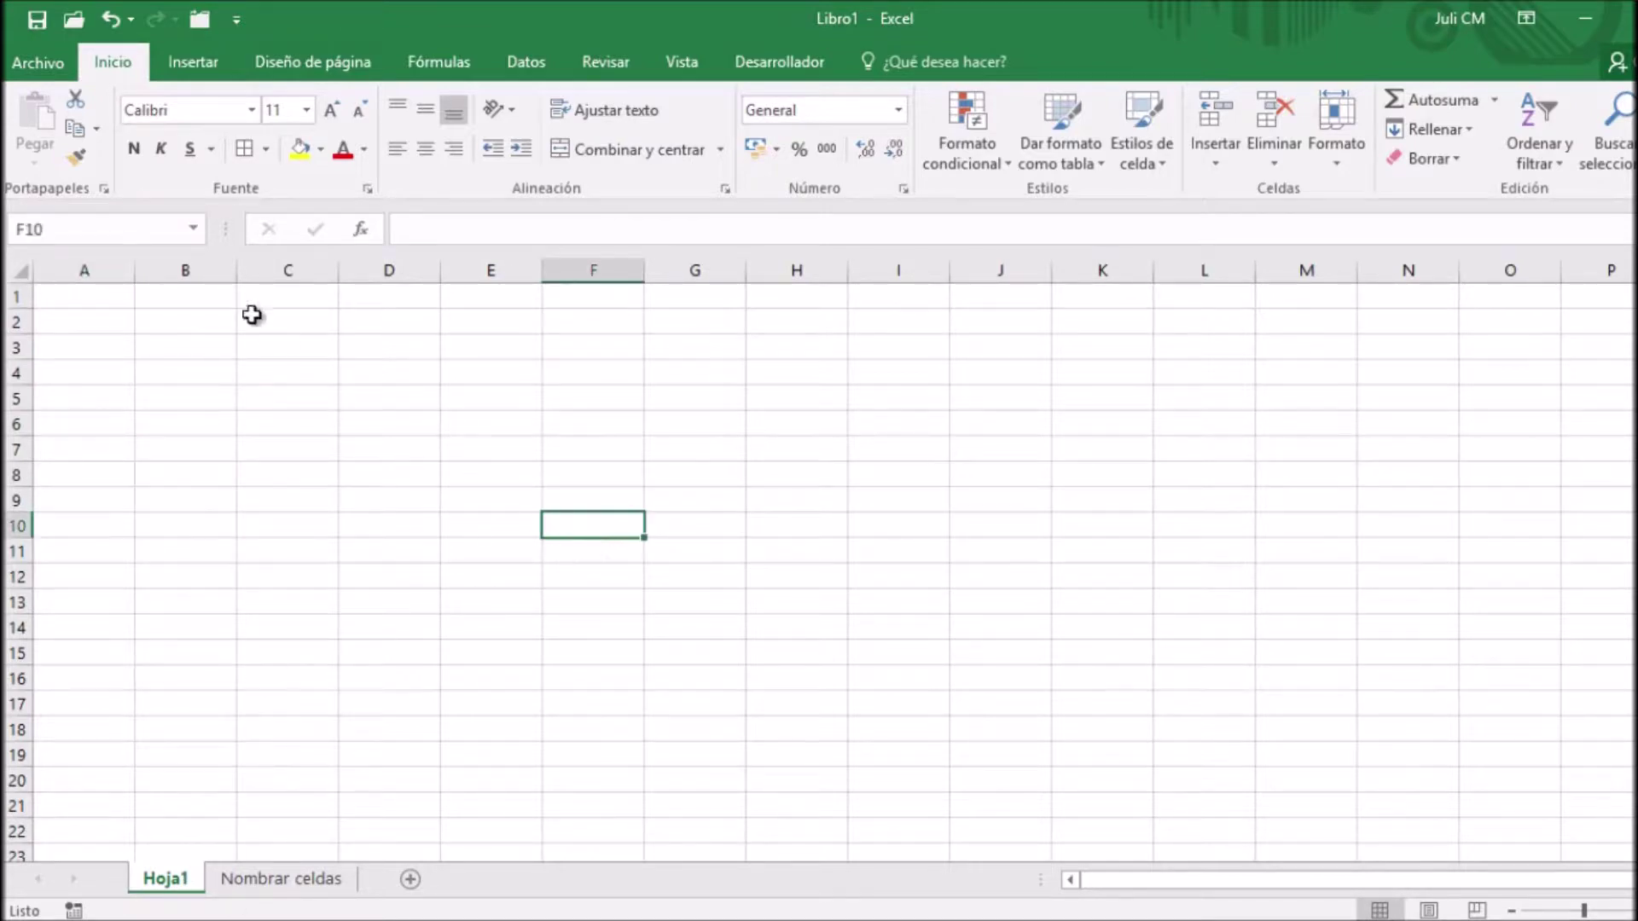
pyautogui.click(195, 226)
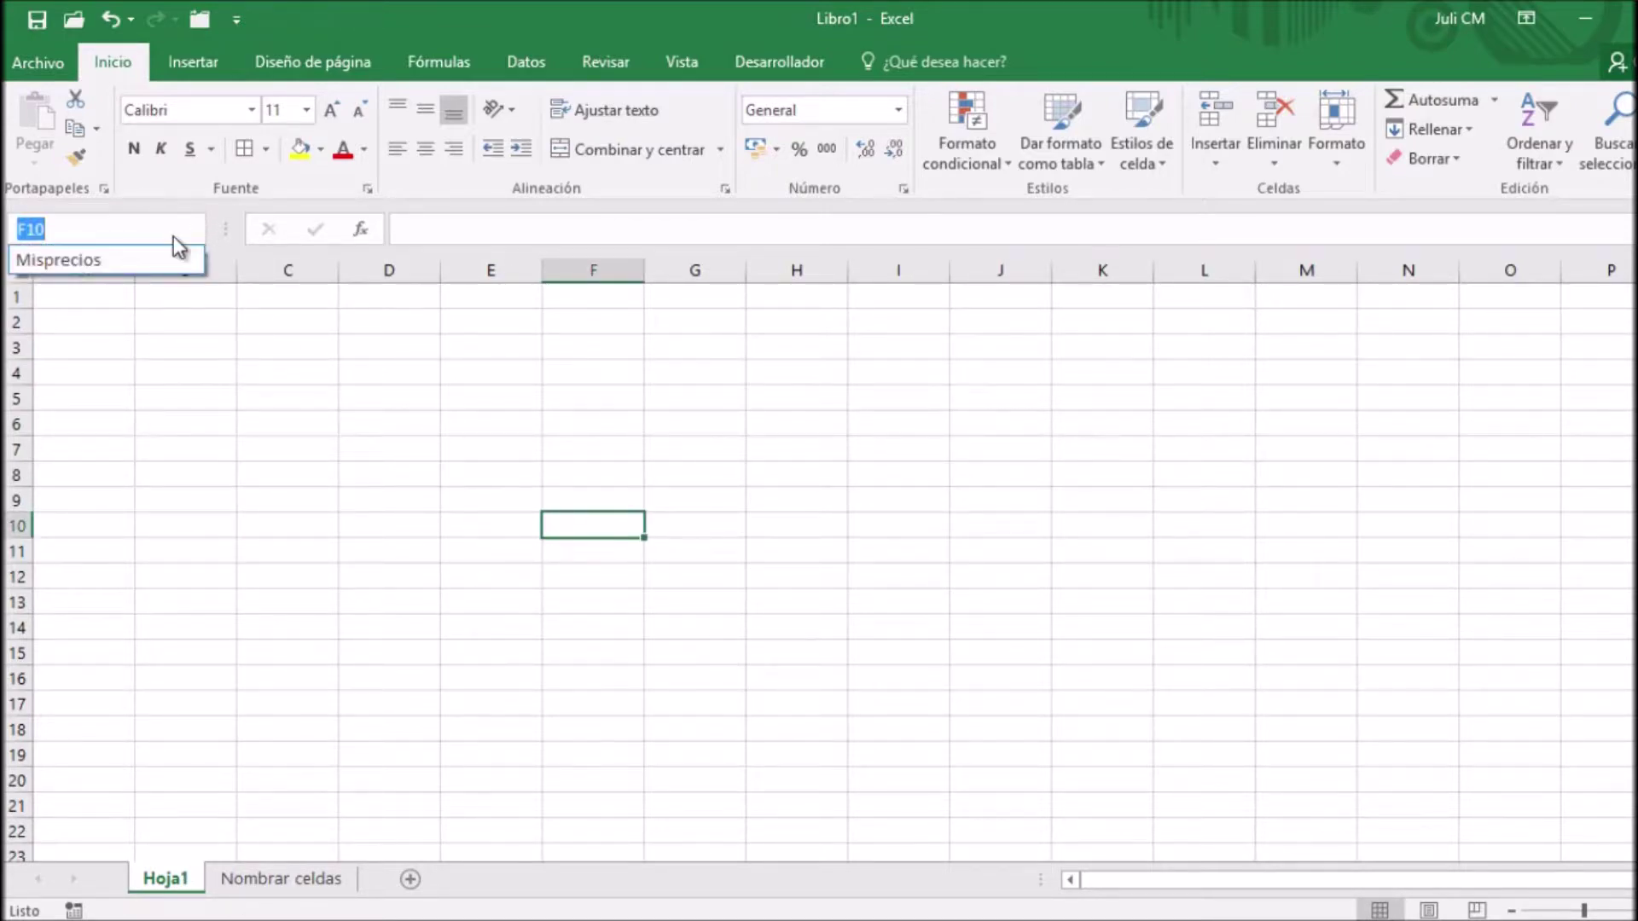
pyautogui.click(109, 262)
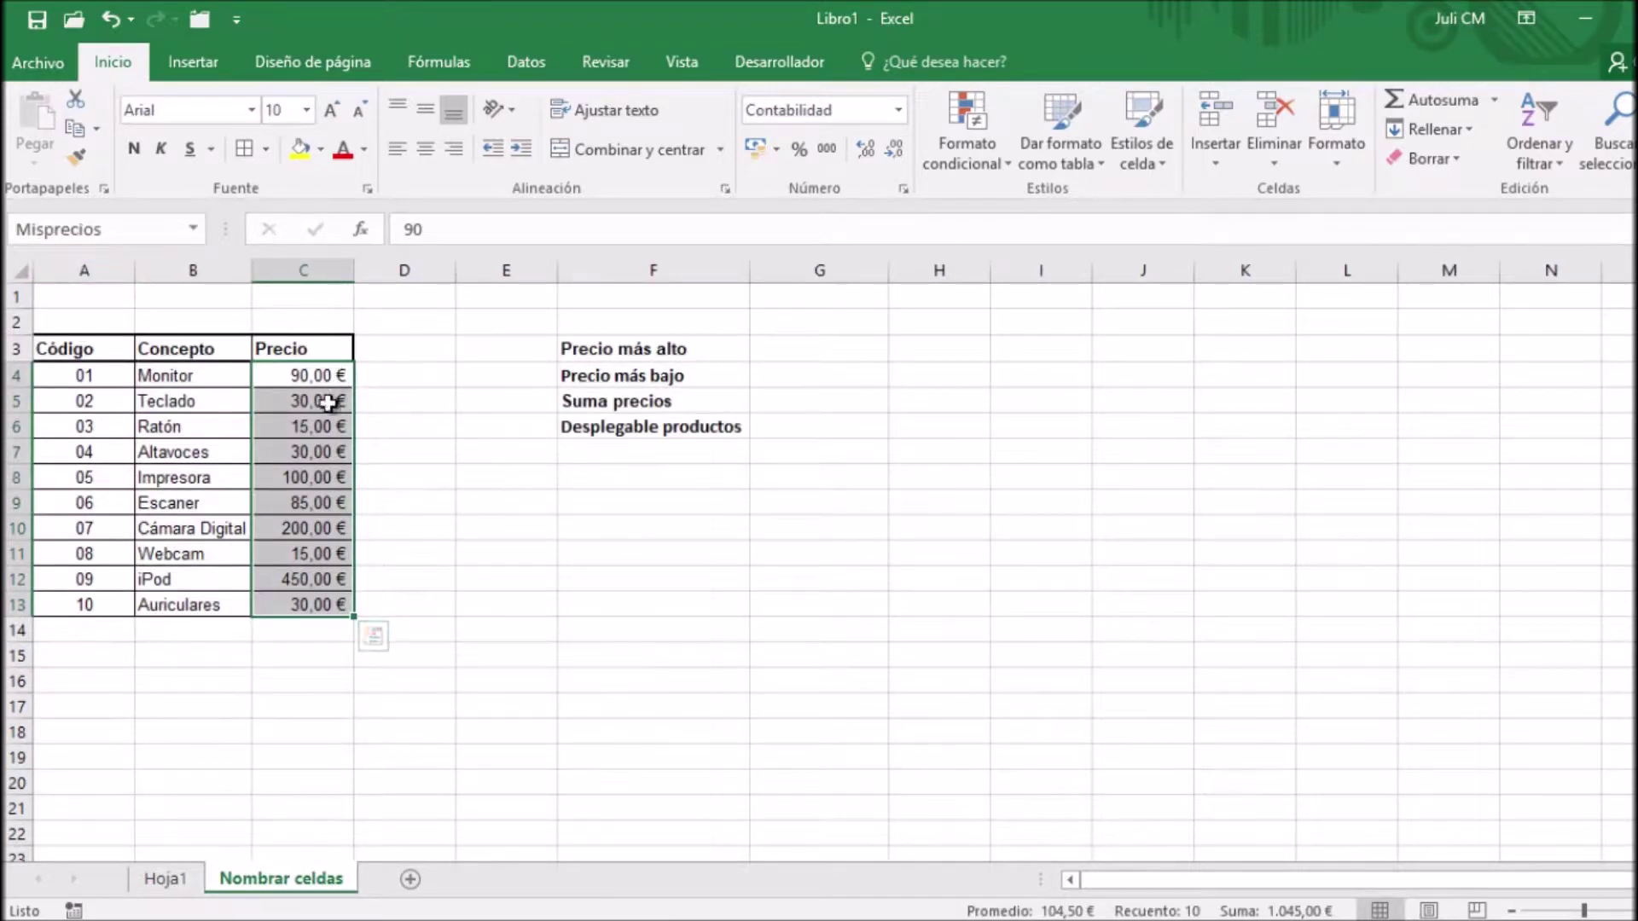
pyautogui.click(108, 297)
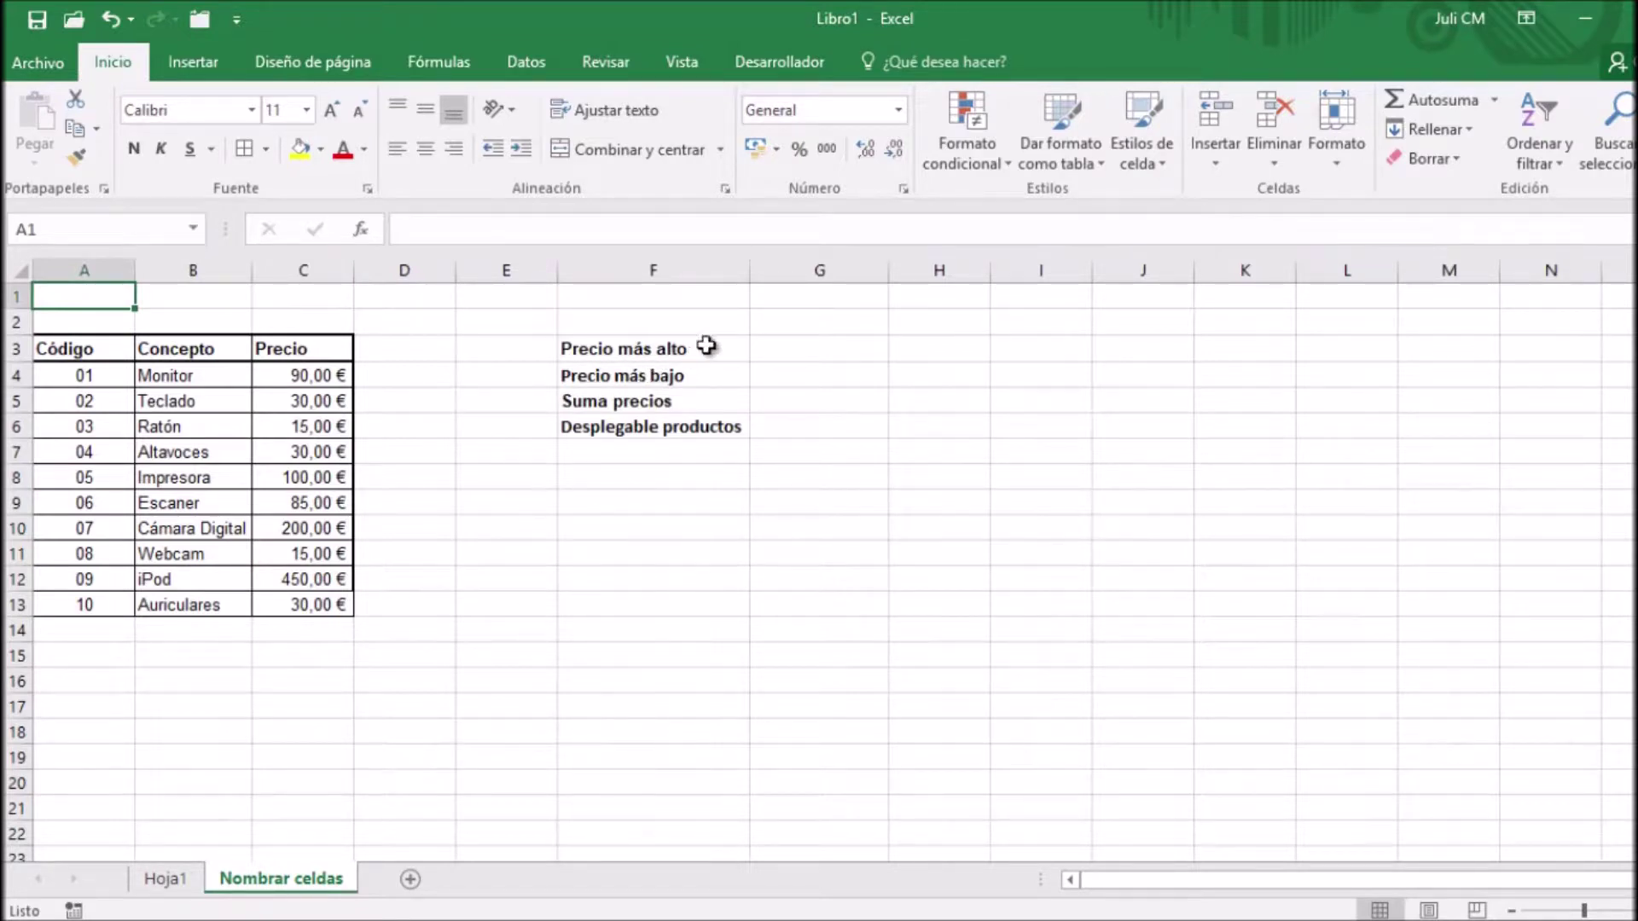
# Step: Calculate the highest price in G3 with the formula =max(Misprecios)
pyautogui.click(796, 359)
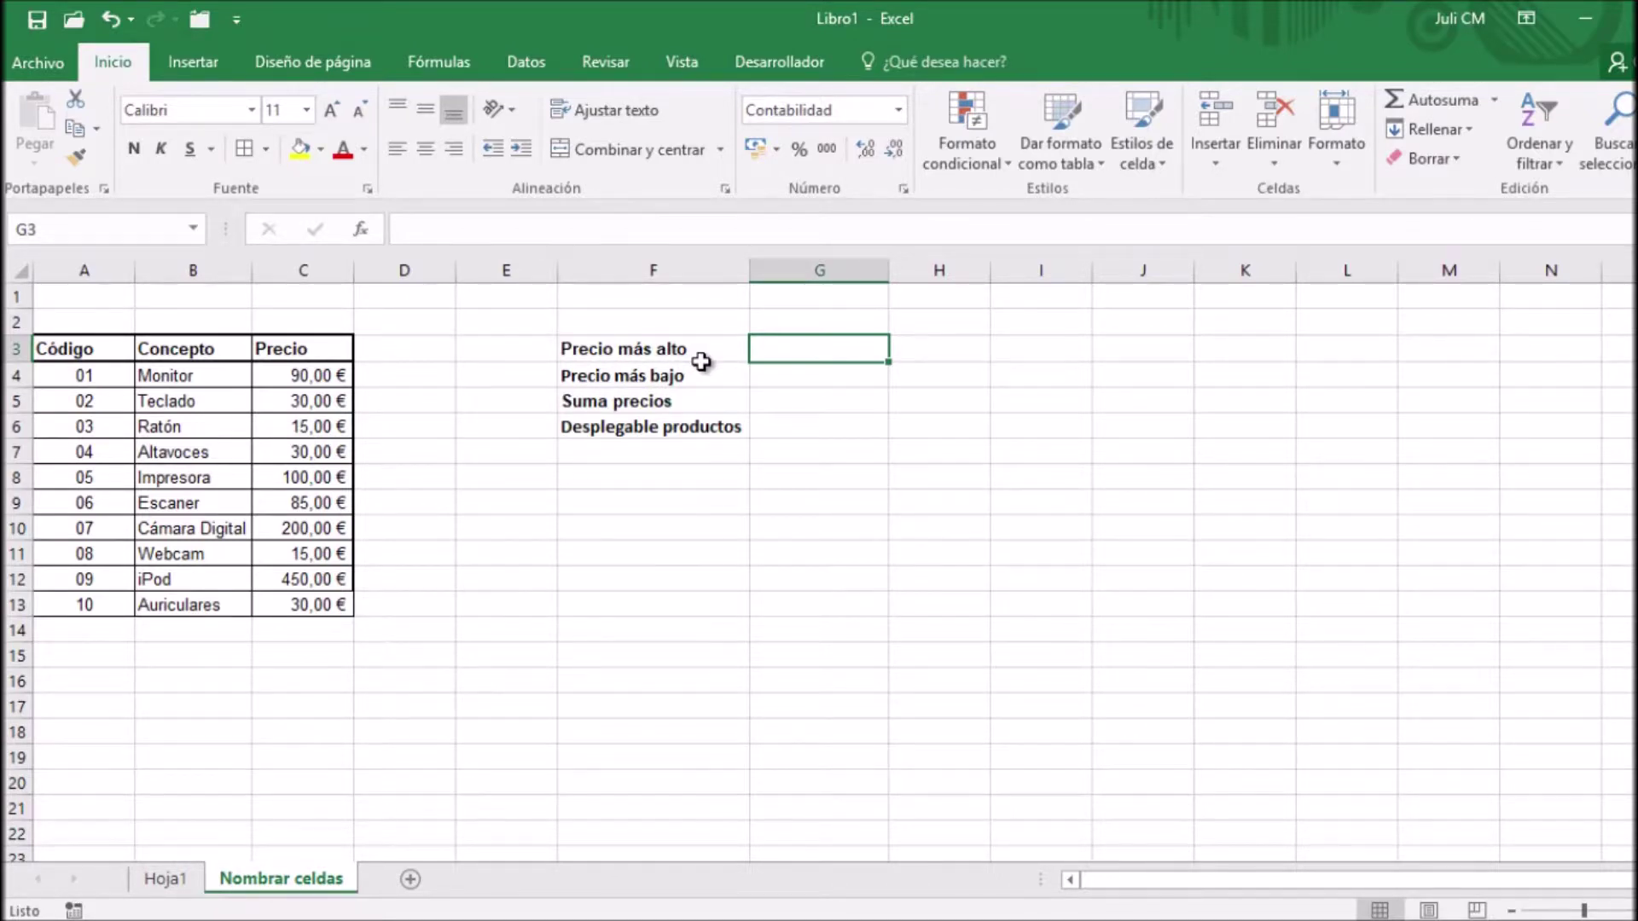
pyautogui.write('=max')
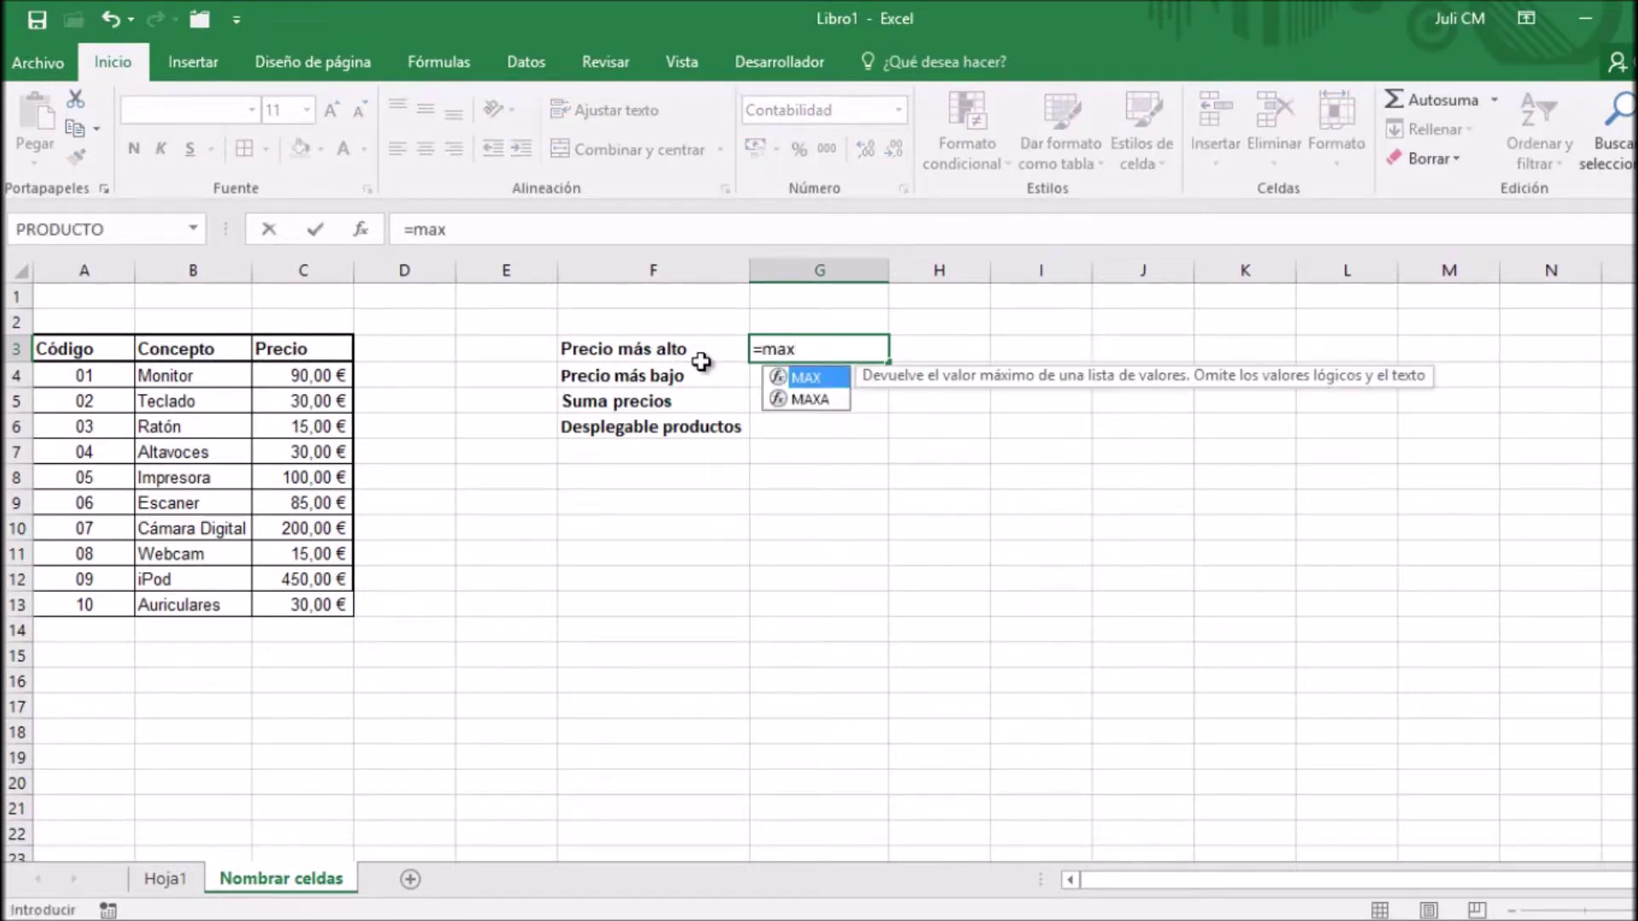
pyautogui.write('(')
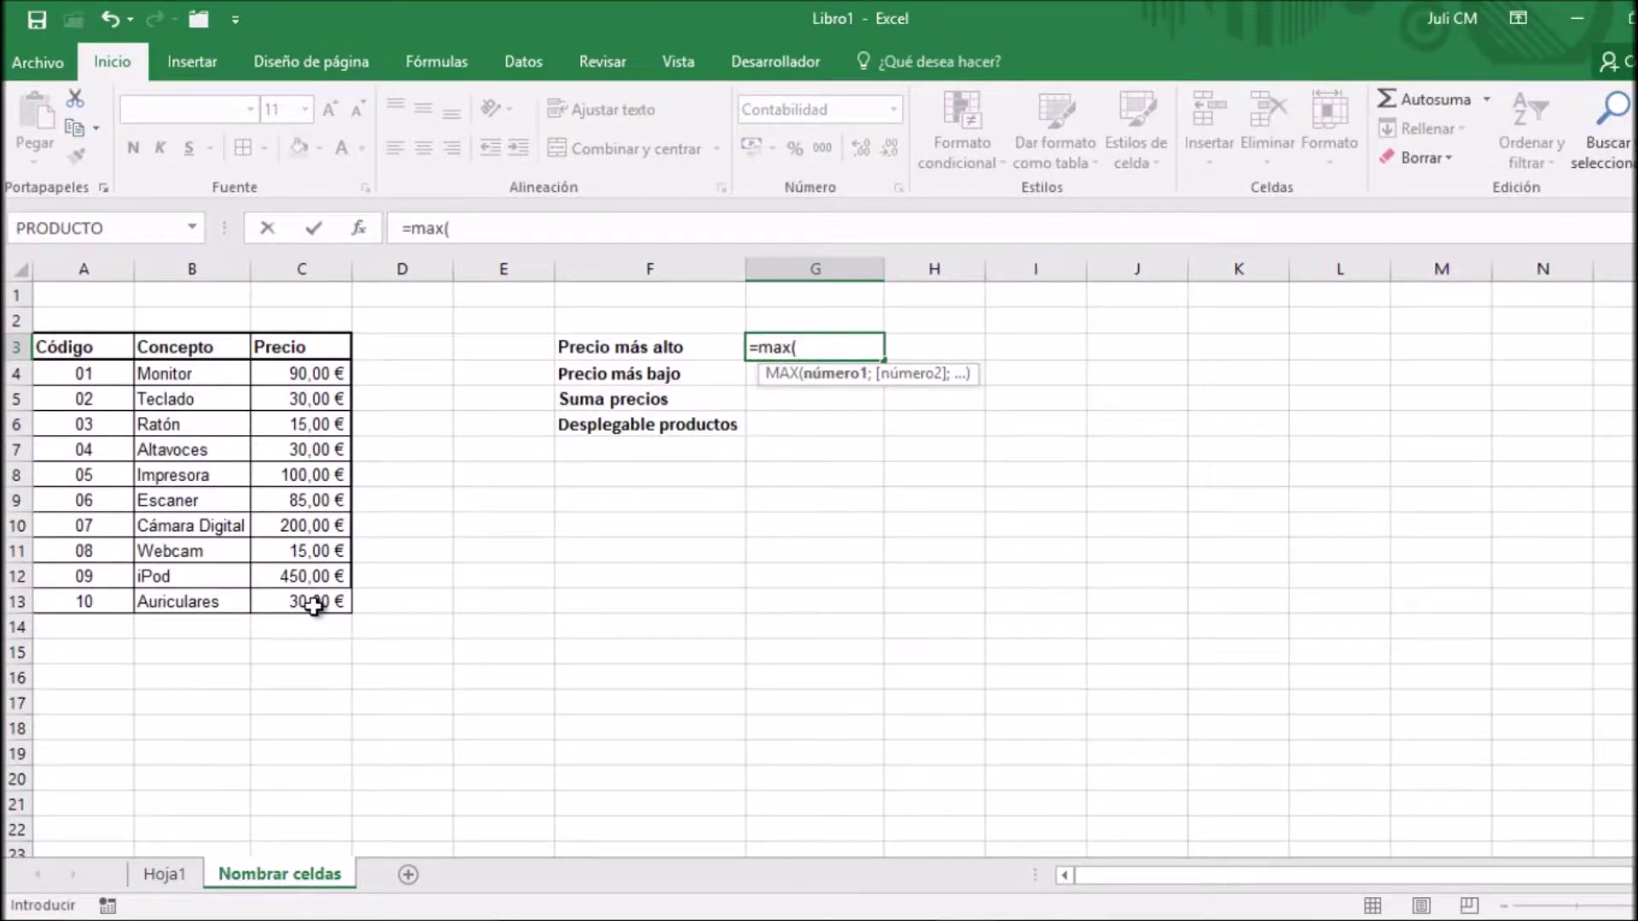
pyautogui.write('Mis')
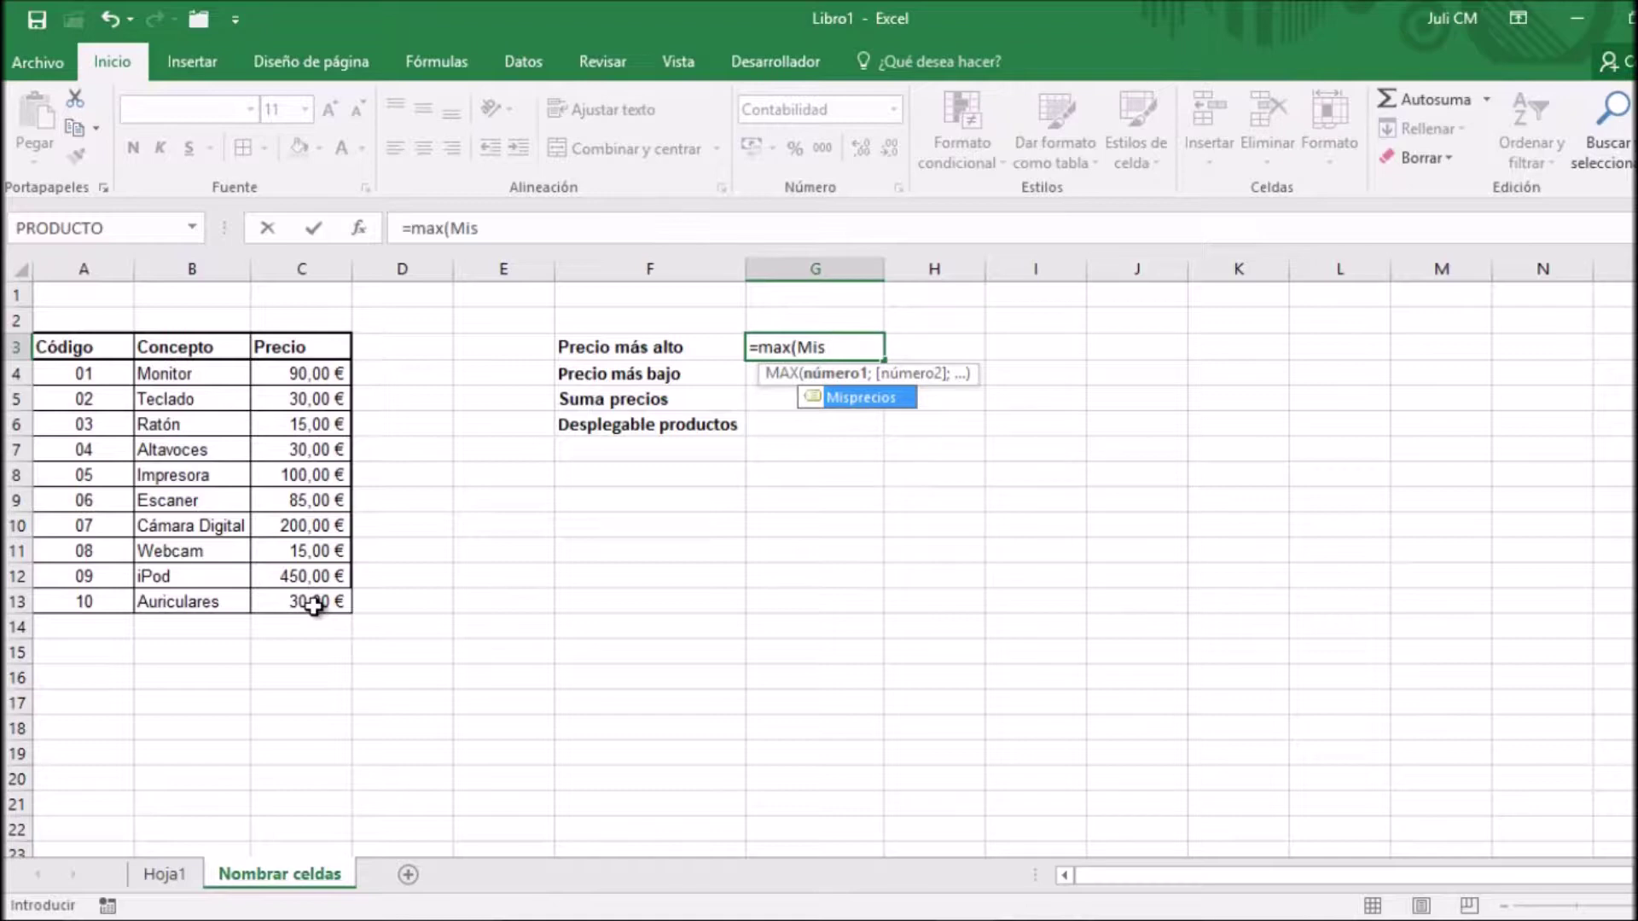
pyautogui.press('BackSpace')
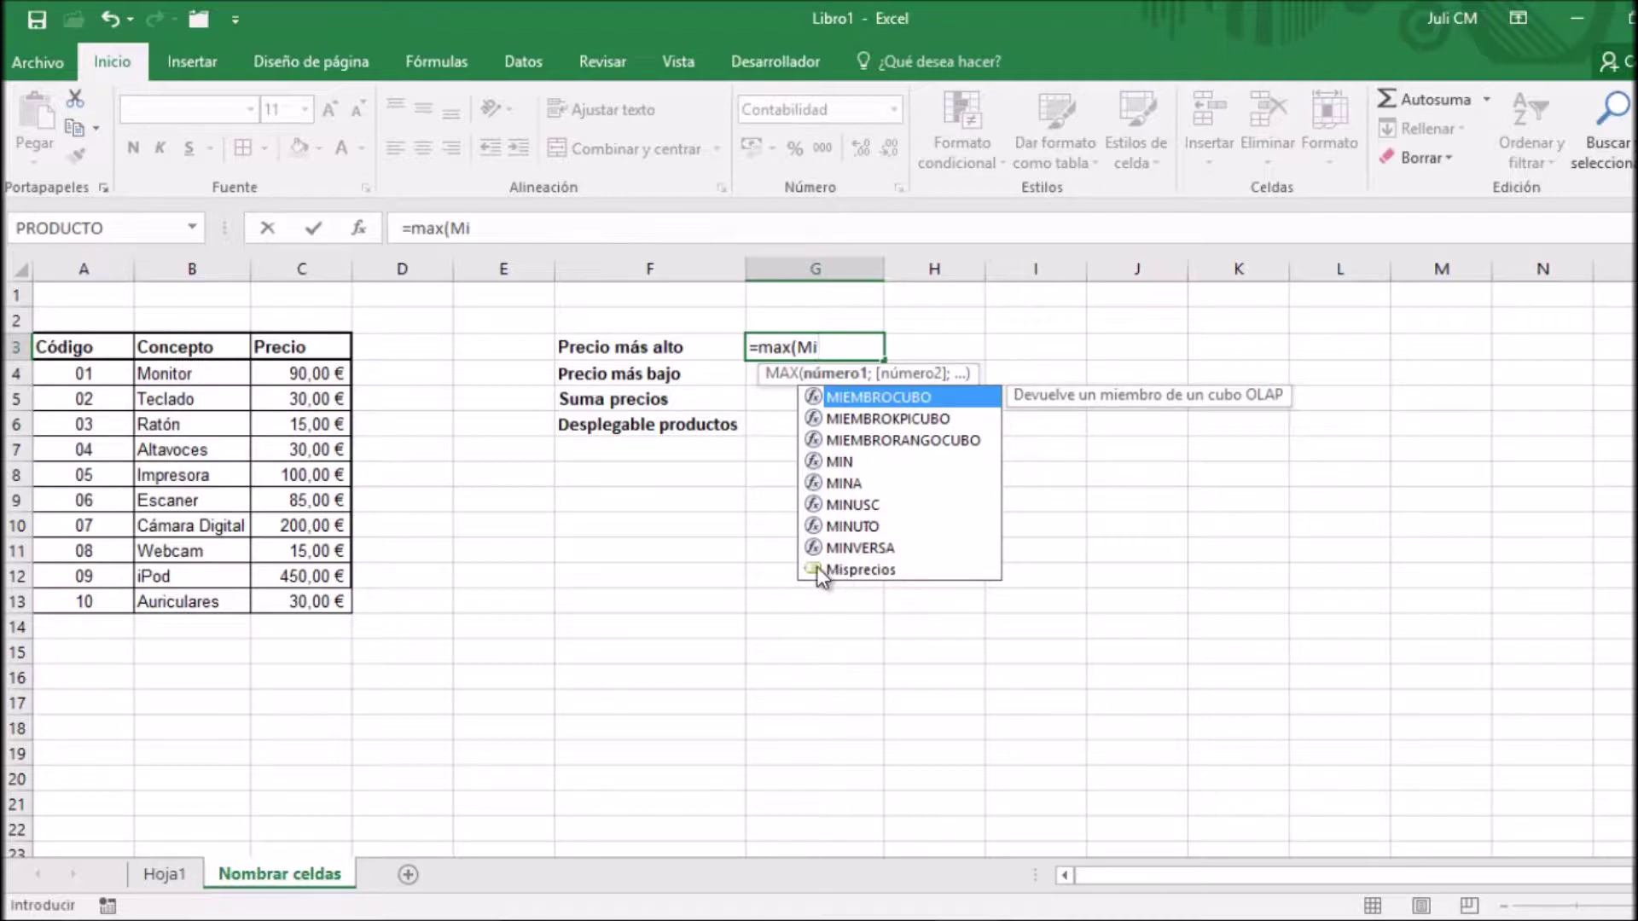
pyautogui.doubleClick(860, 569)
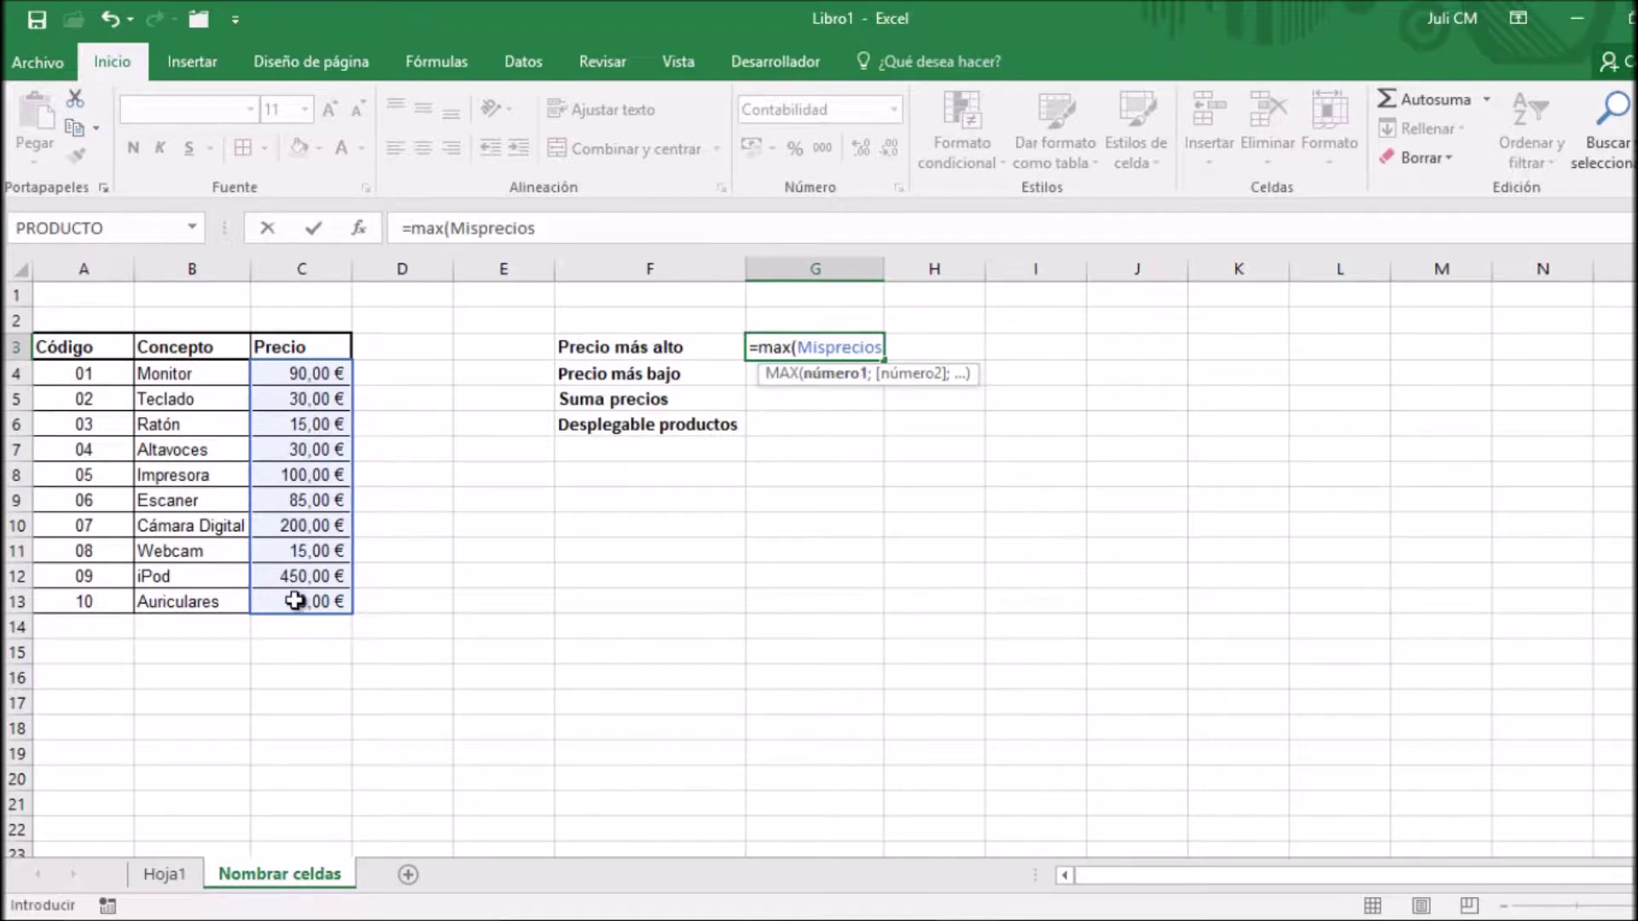
pyautogui.write(')')
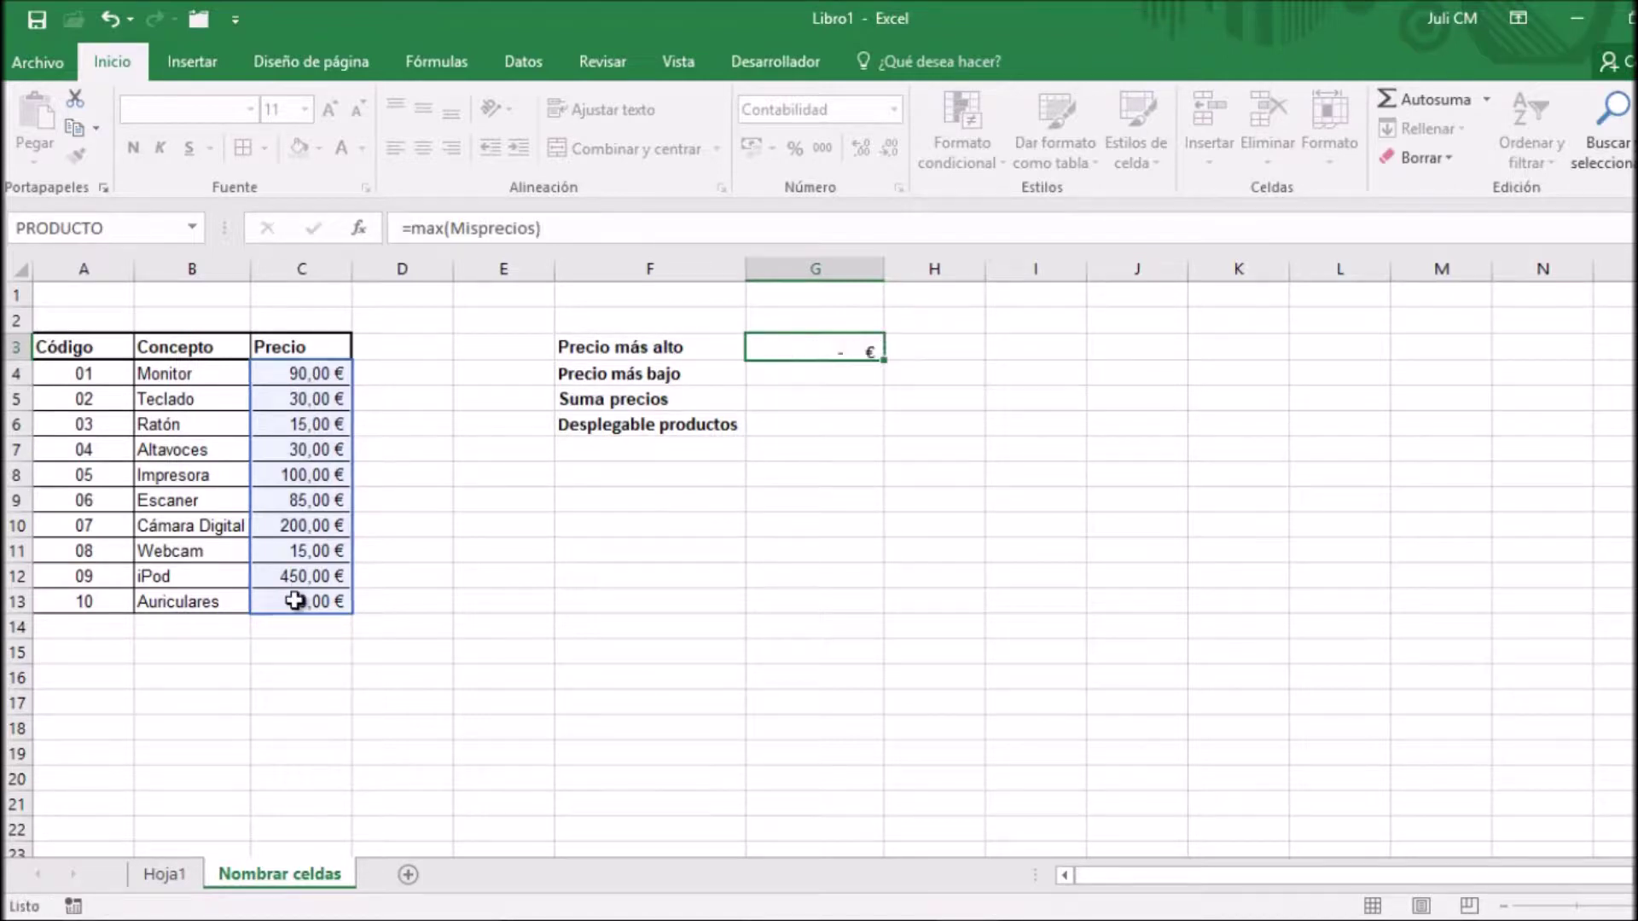
pyautogui.press('Return')
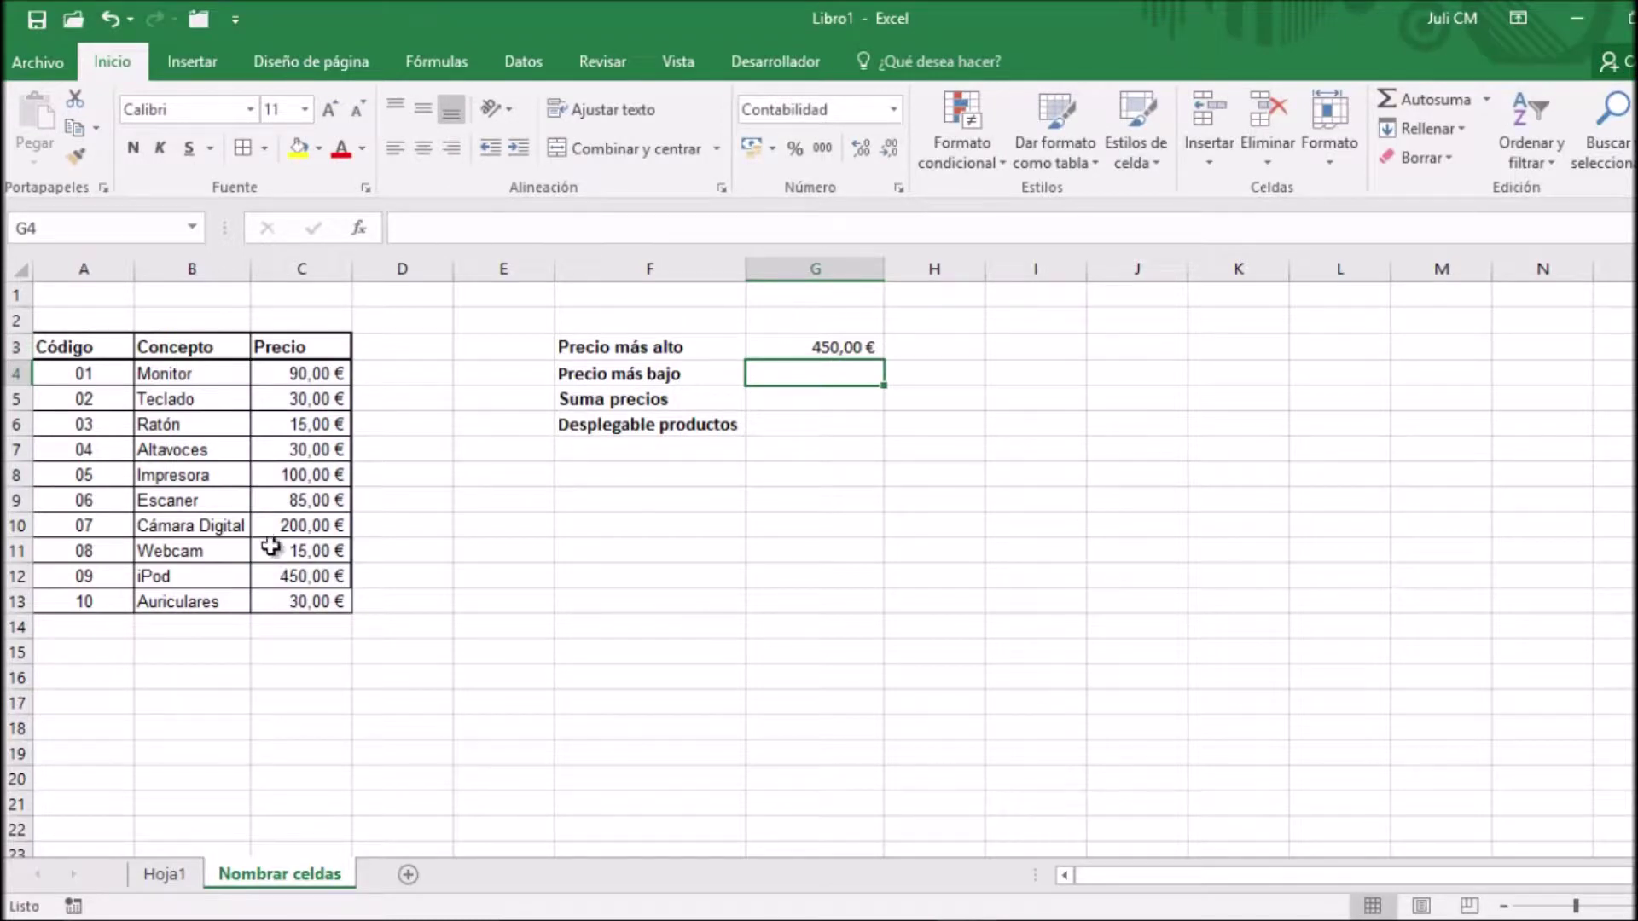
# Step: Calculate the lowest price in G4 with the formula =min(Misprecios)
pyautogui.doubleClick(780, 374)
pyautogui.write('=')
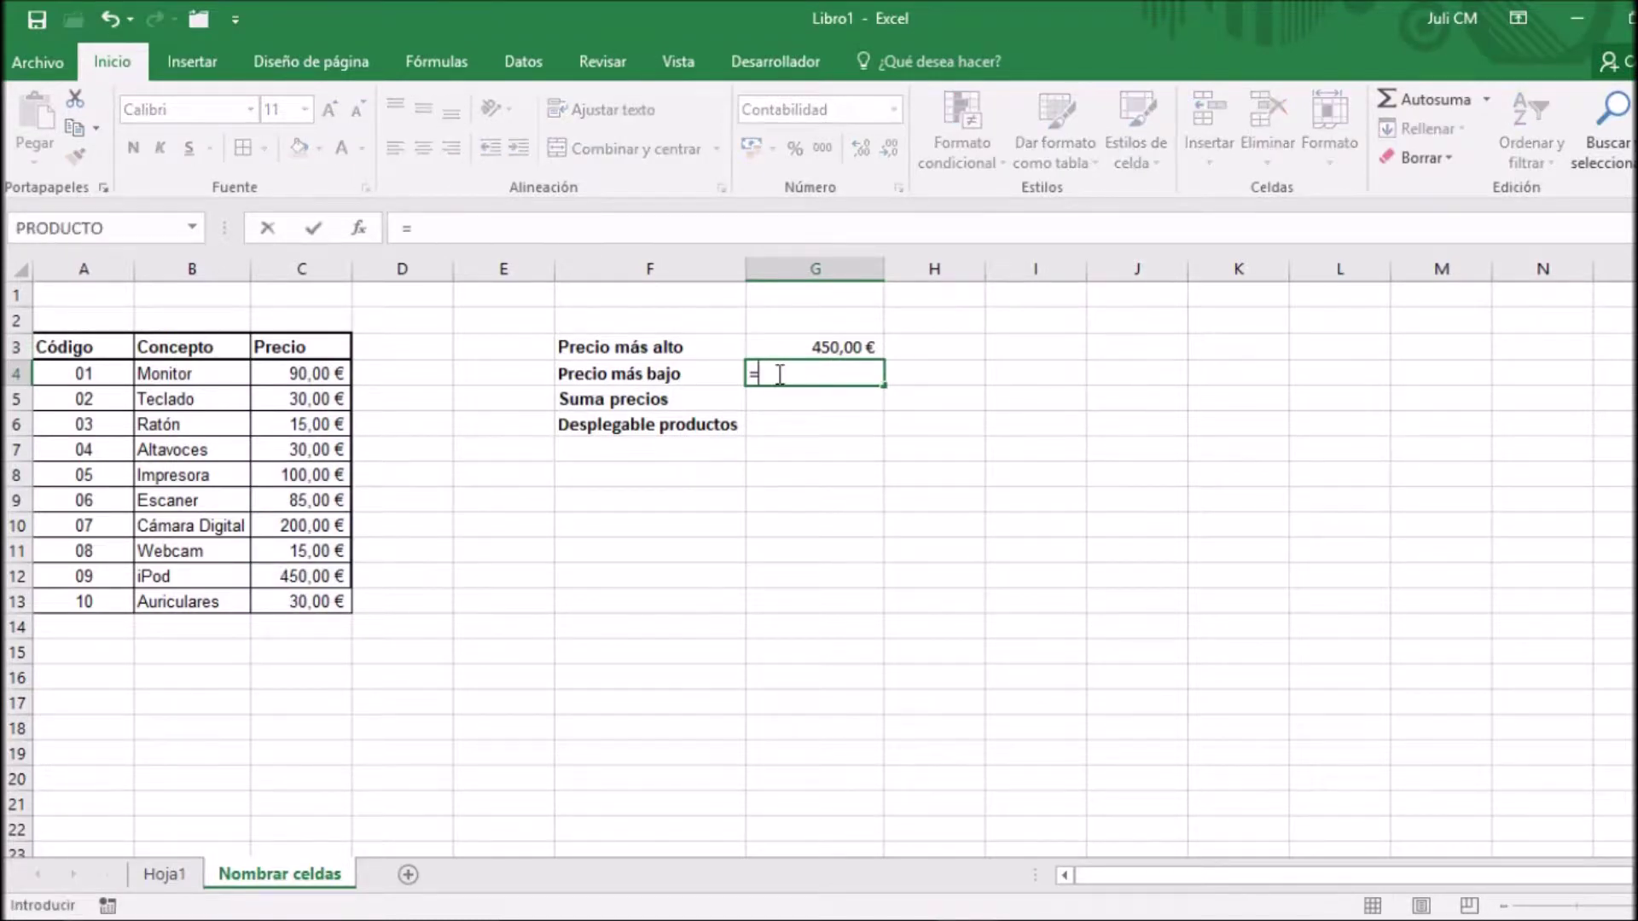
pyautogui.write('min(')
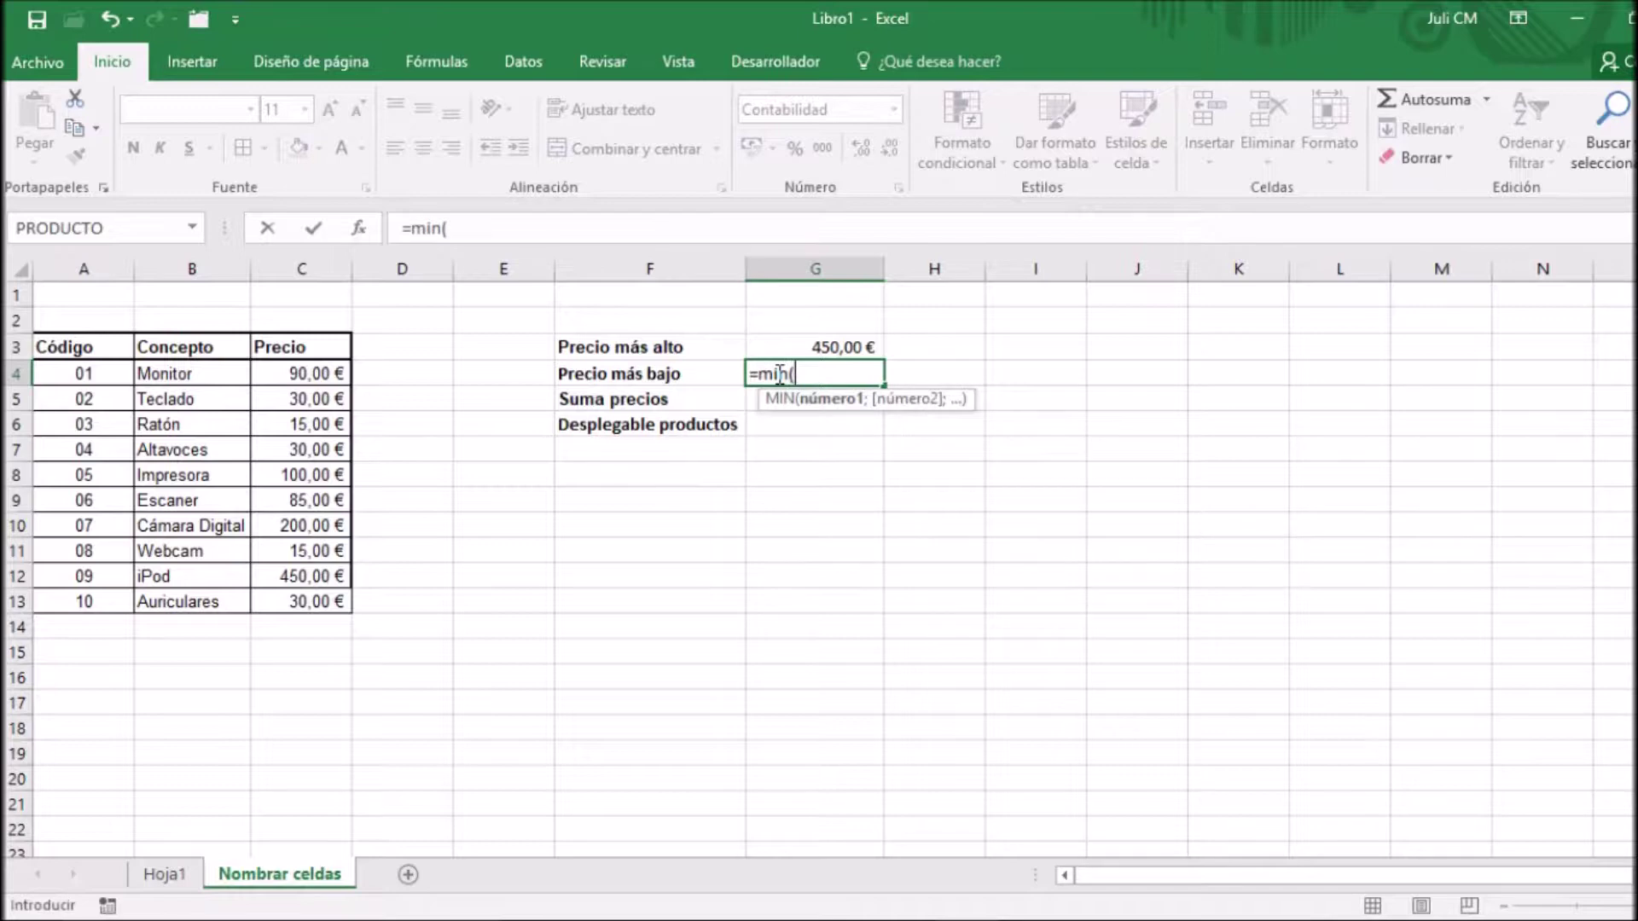
pyautogui.write('mis')
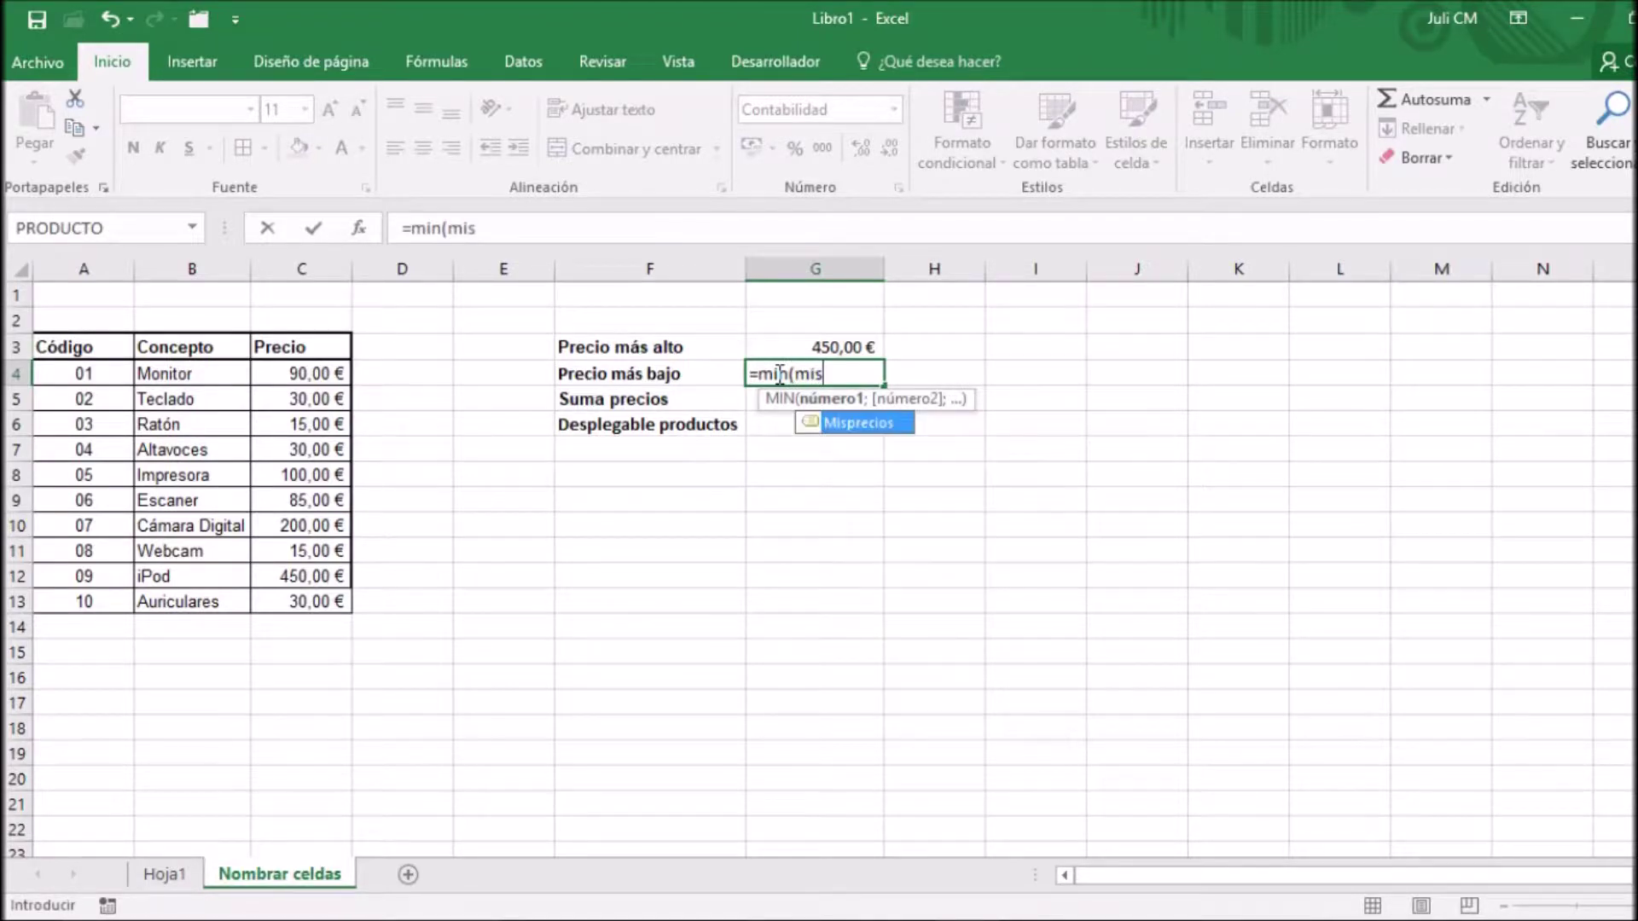
pyautogui.doubleClick(846, 426)
pyautogui.write(')')
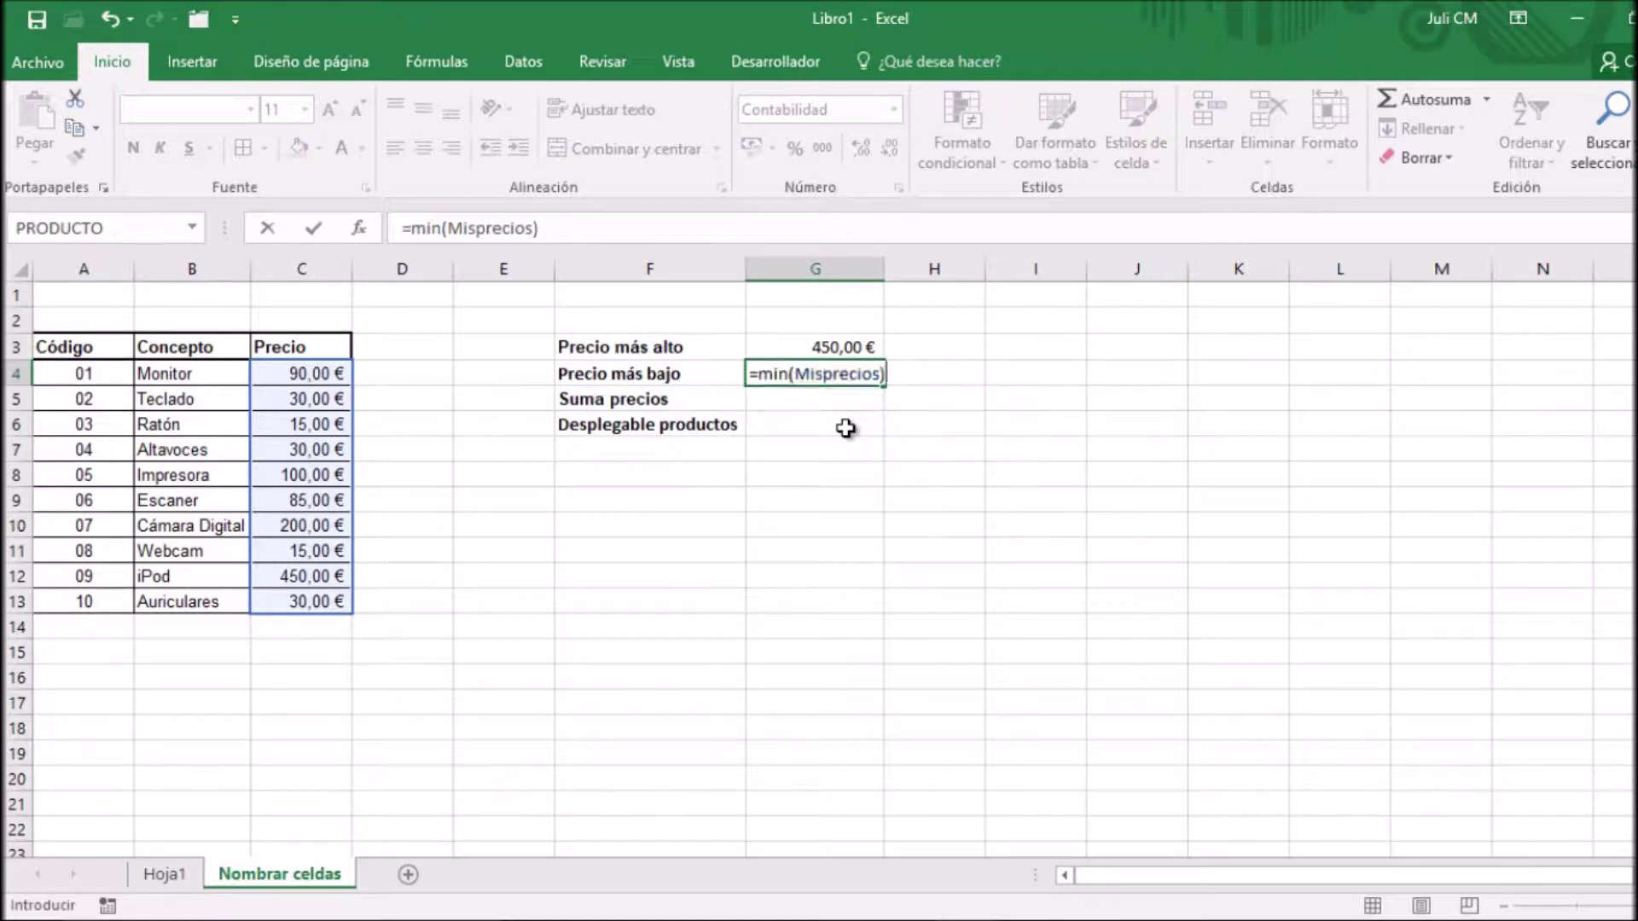
pyautogui.press('Return')
# Step: Total the prices in G5 with the formula =suma(Misprecios)
pyautogui.write('=')
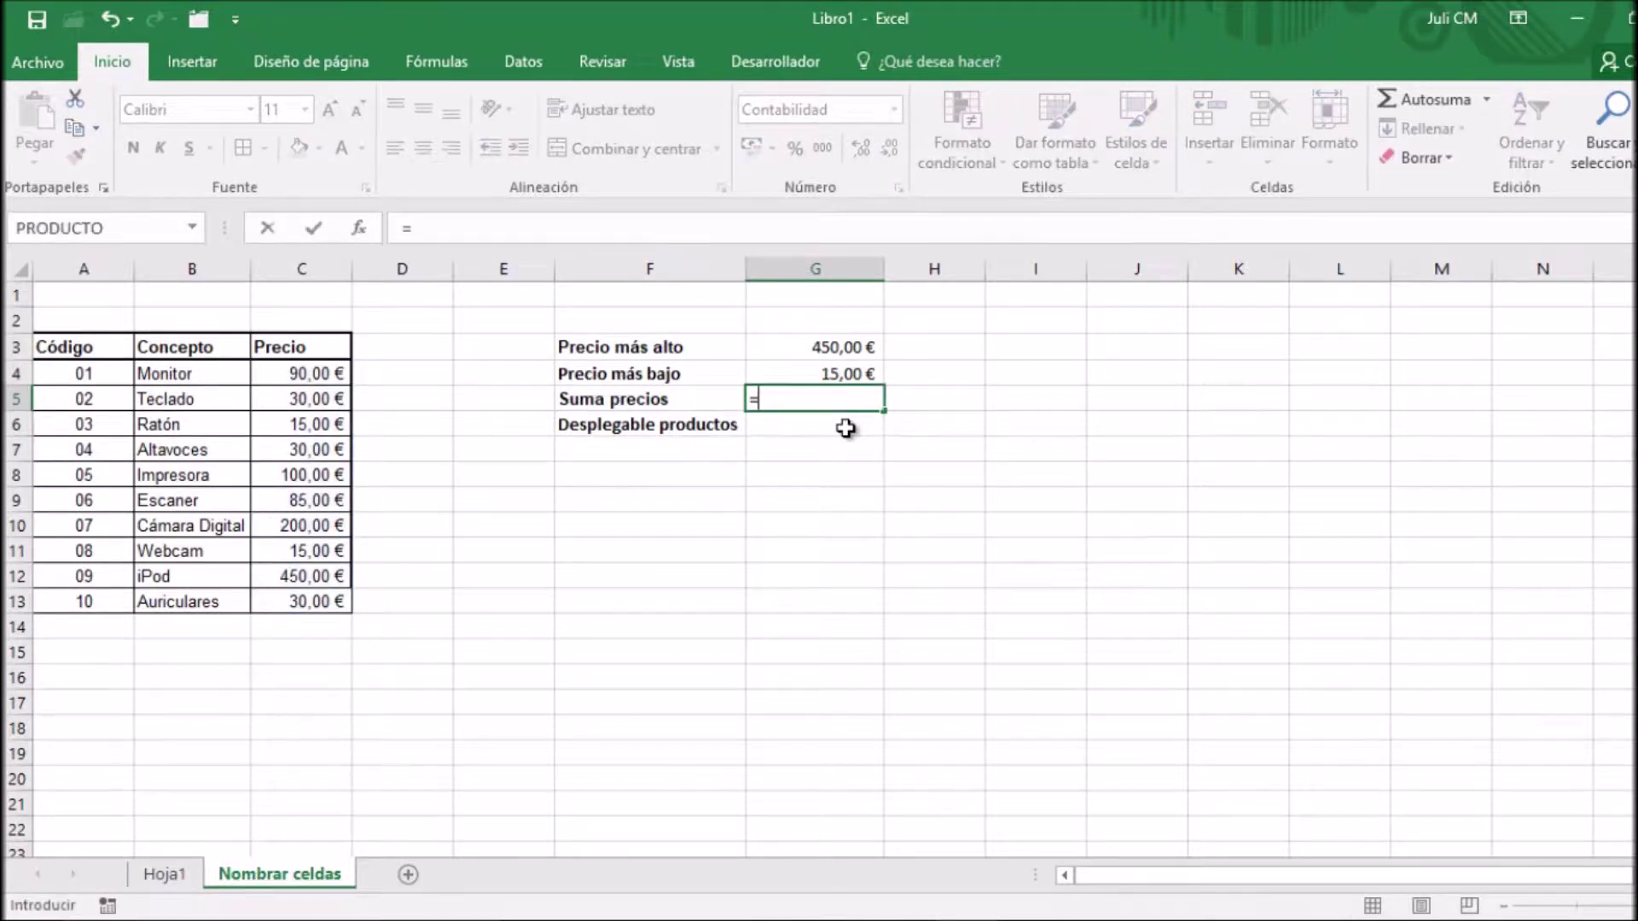
pyautogui.write('suma')
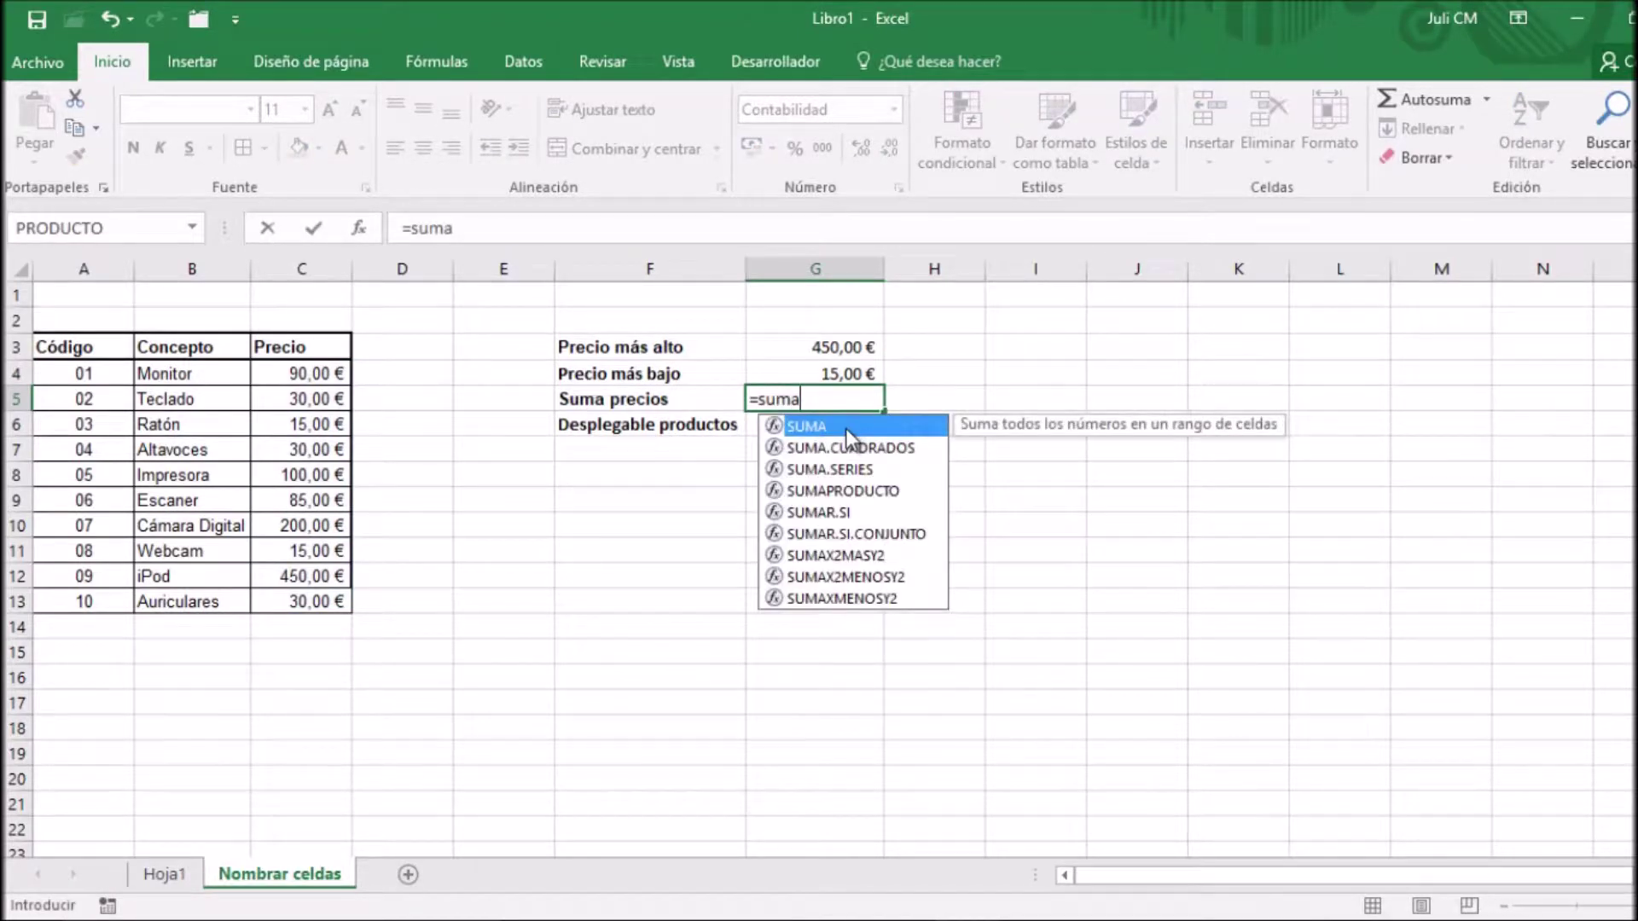
pyautogui.write('(mi')
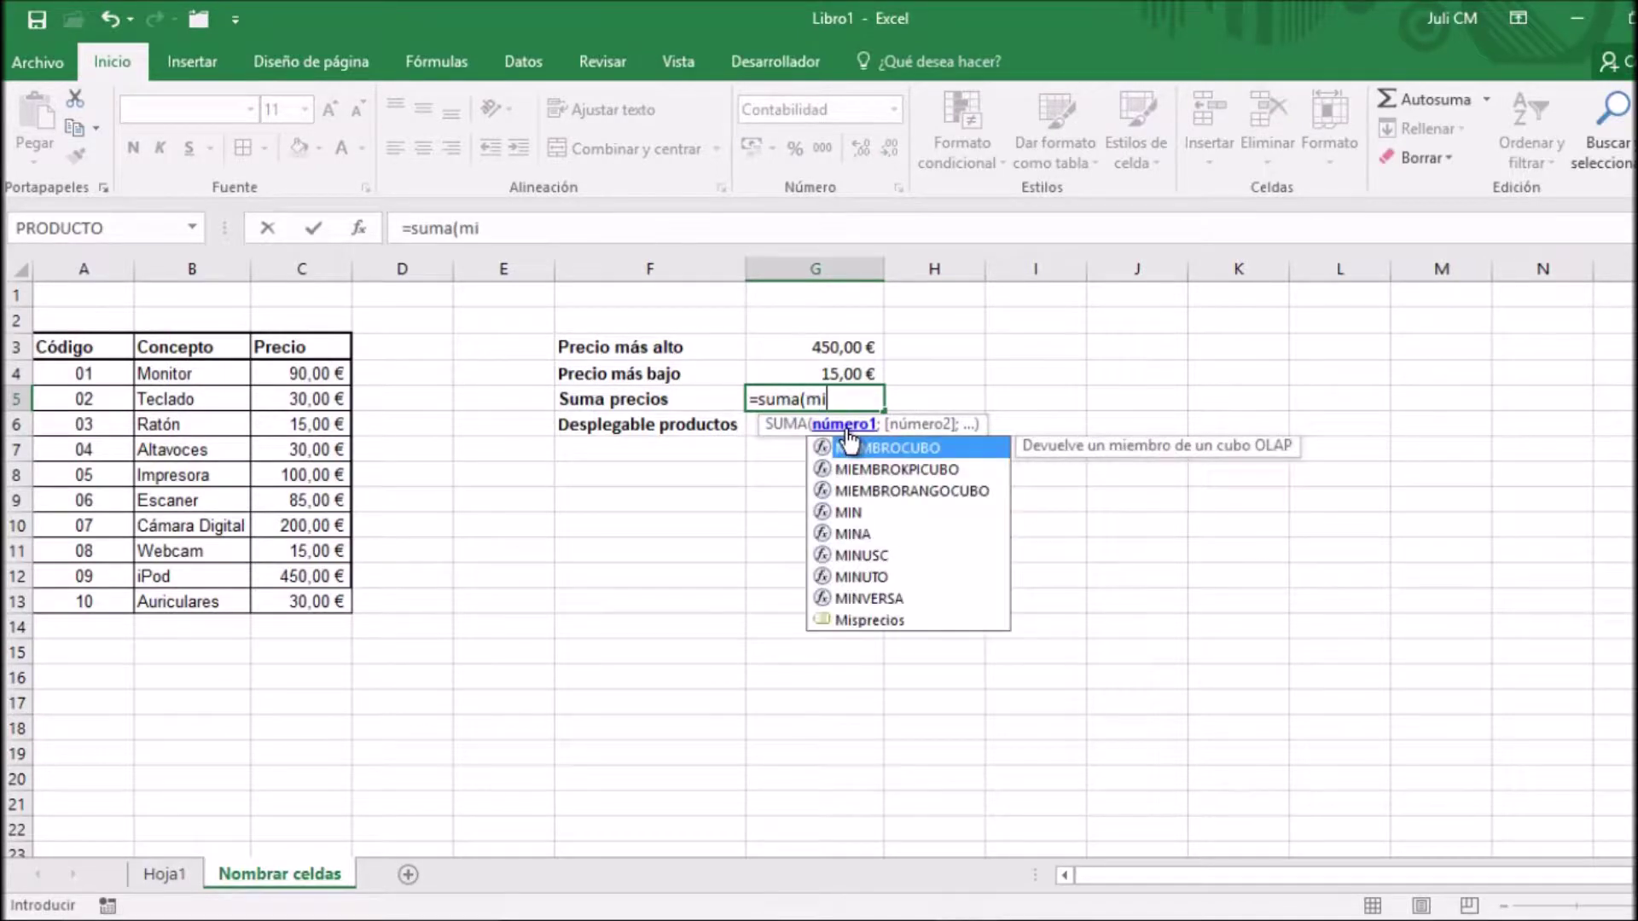
pyautogui.write('s')
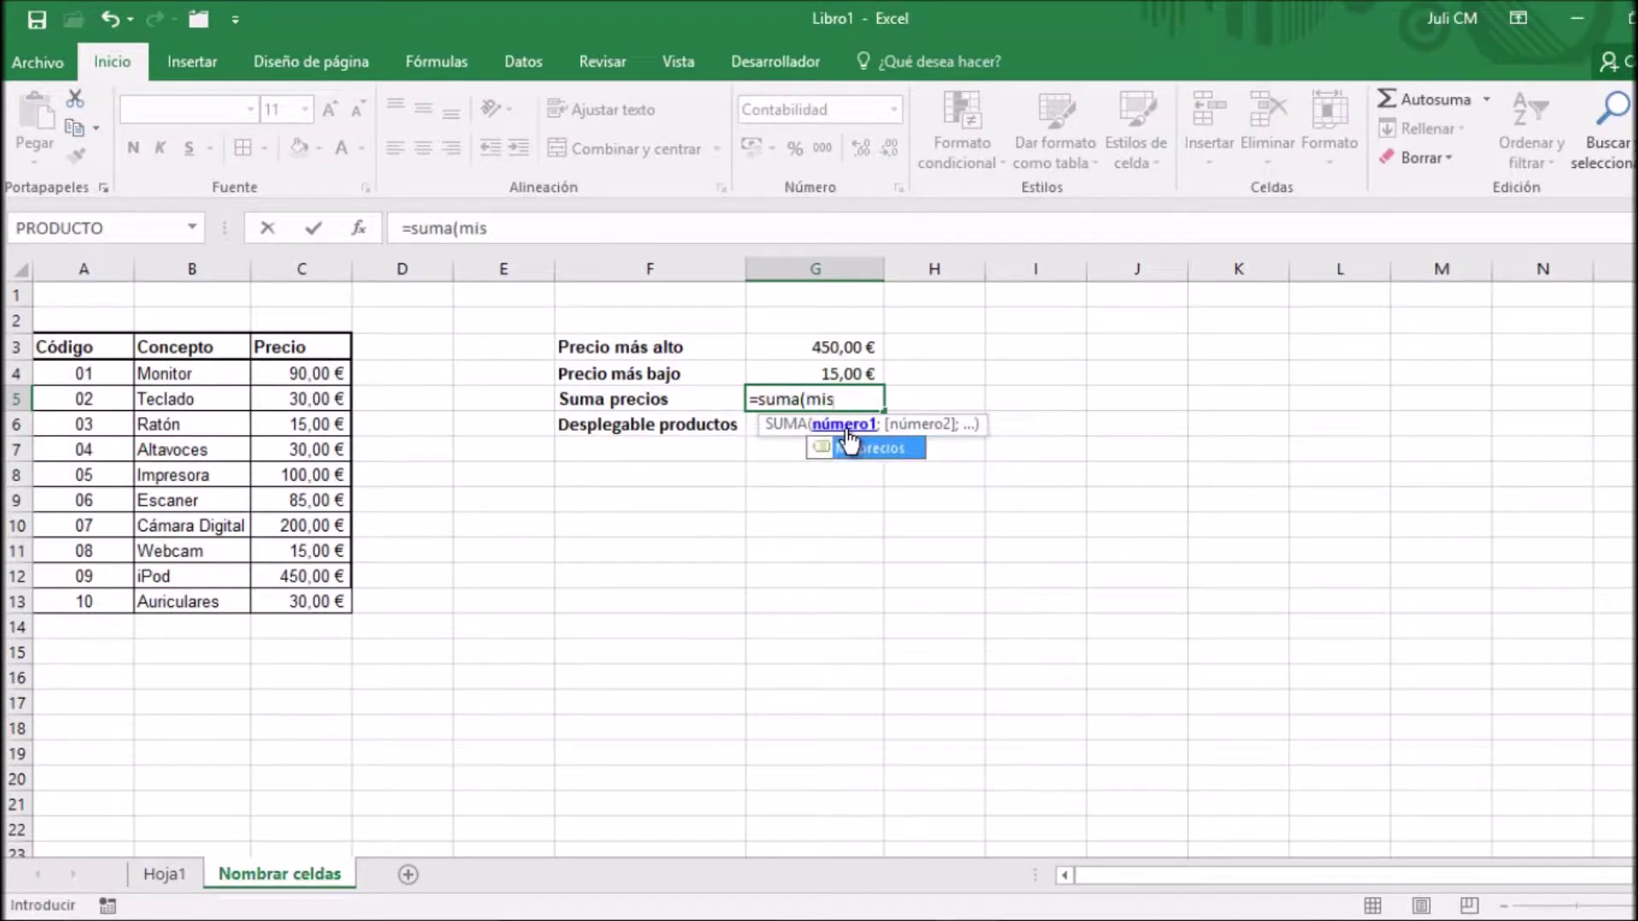
pyautogui.doubleClick(854, 447)
pyautogui.write(')')
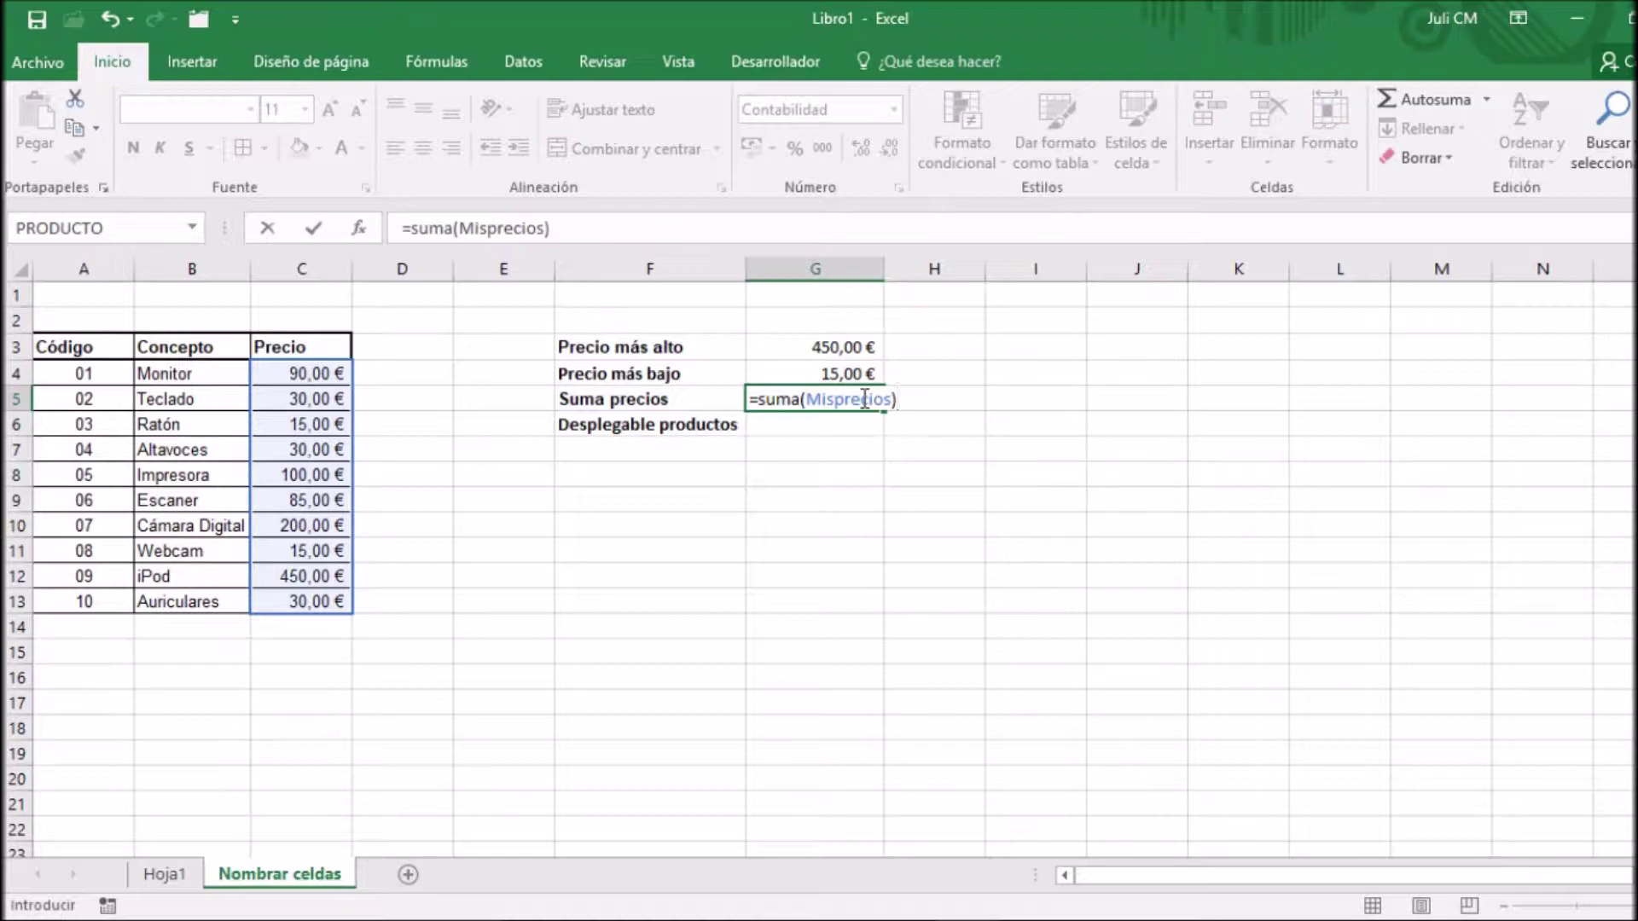
pyautogui.press('Return')
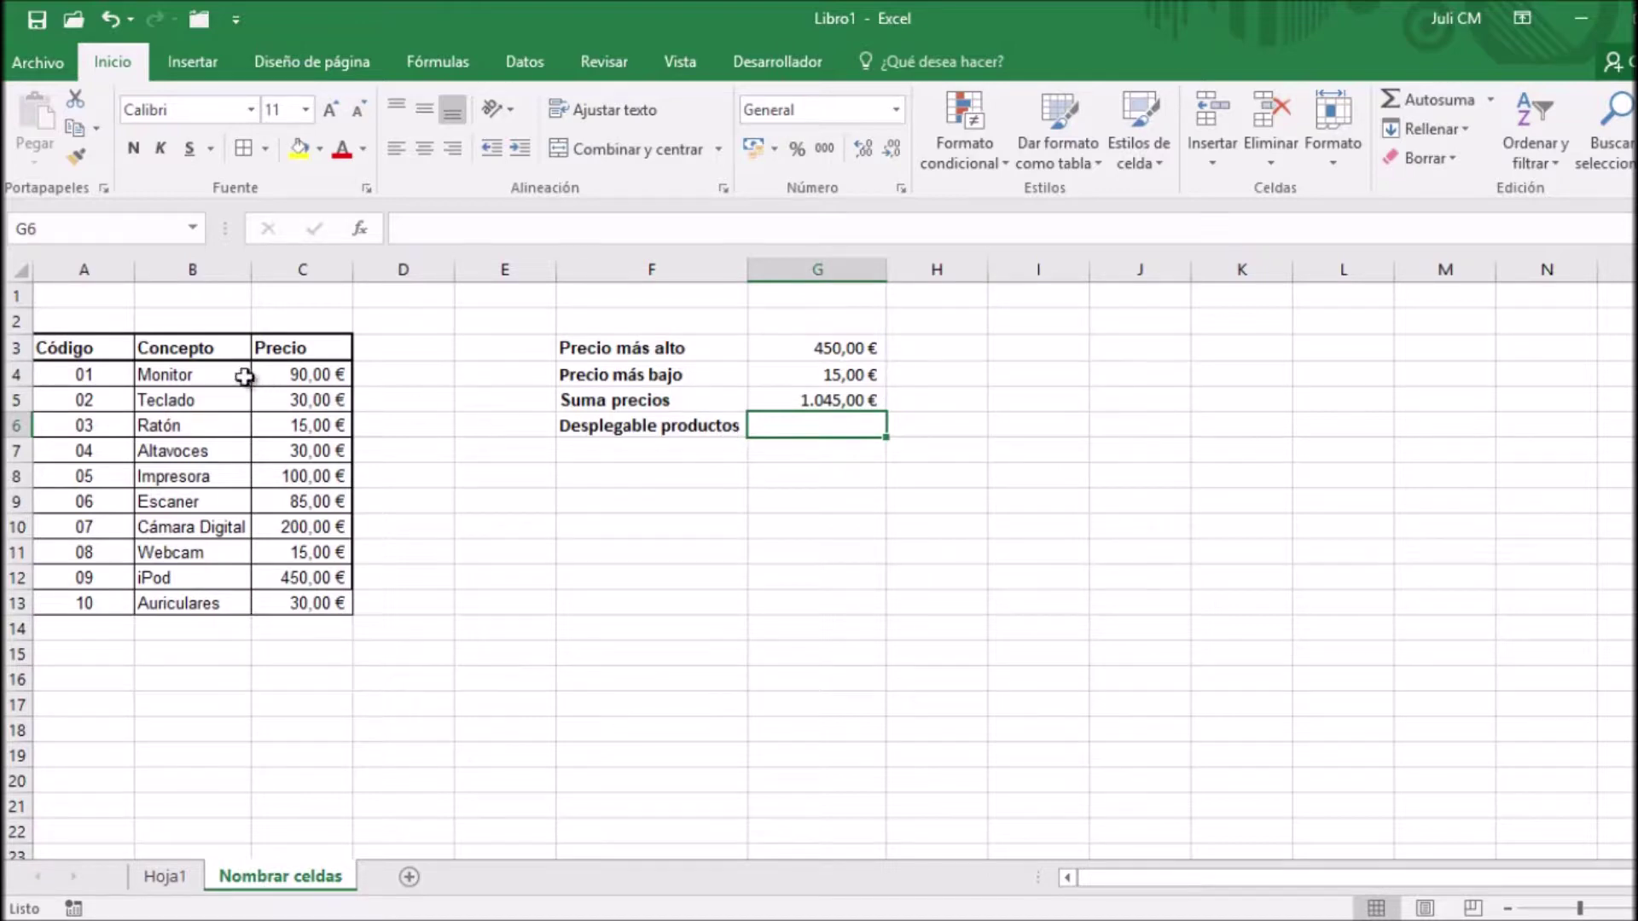
# Step: Name the product range B4:B13 Concepto
pyautogui.moveTo(219, 372); pyautogui.dragTo(203, 591)
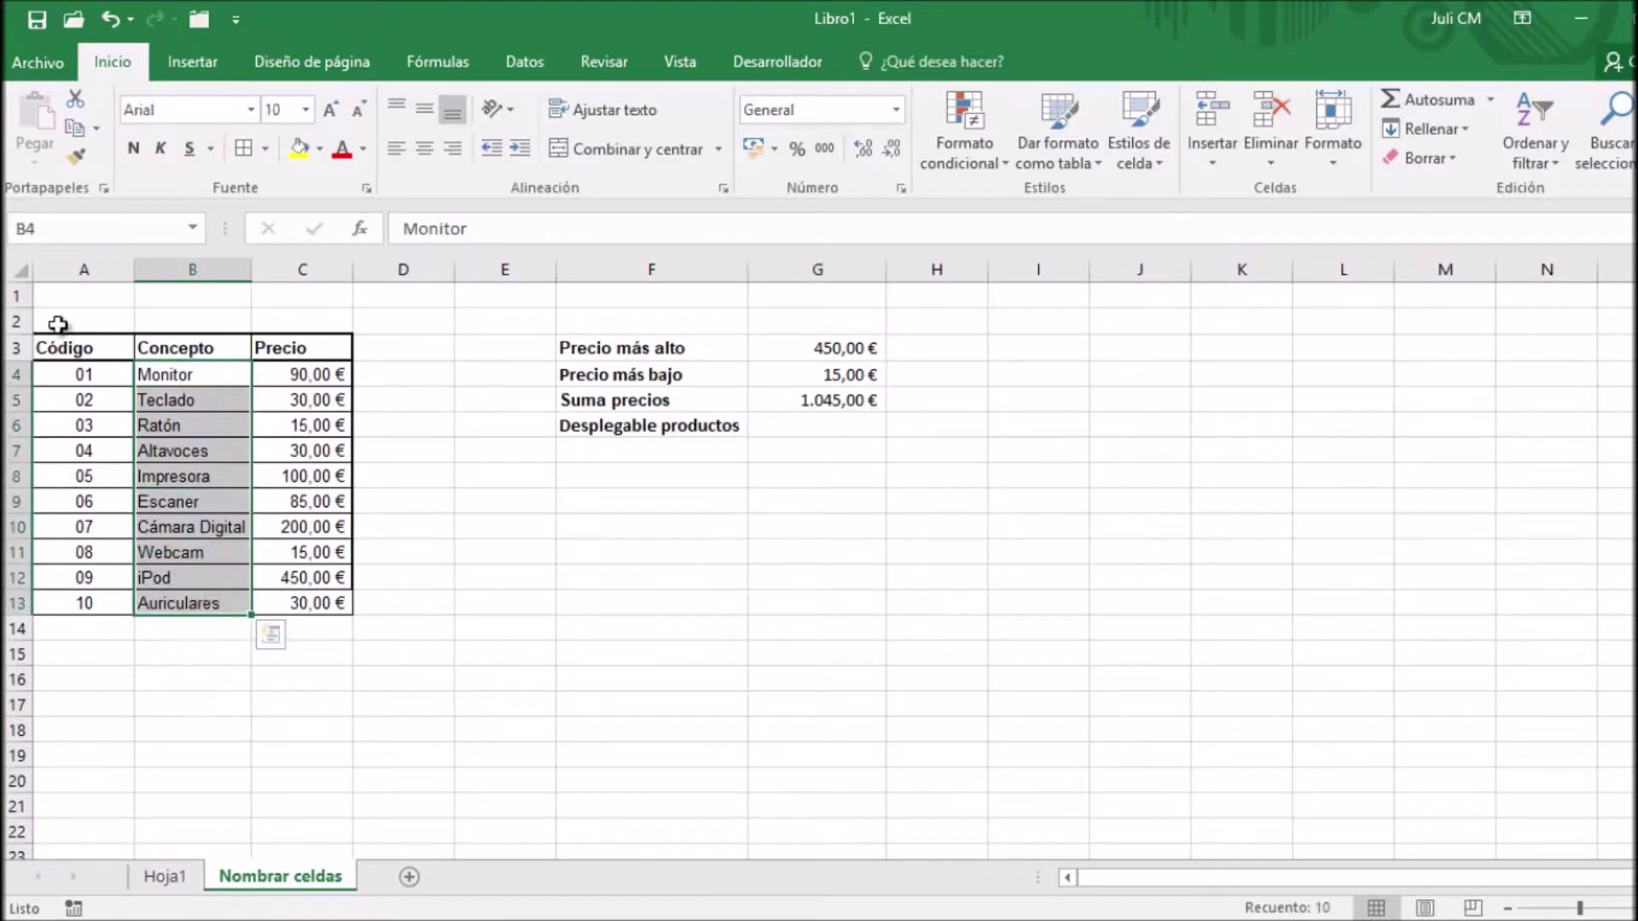
pyautogui.click(72, 228)
pyautogui.write('Con')
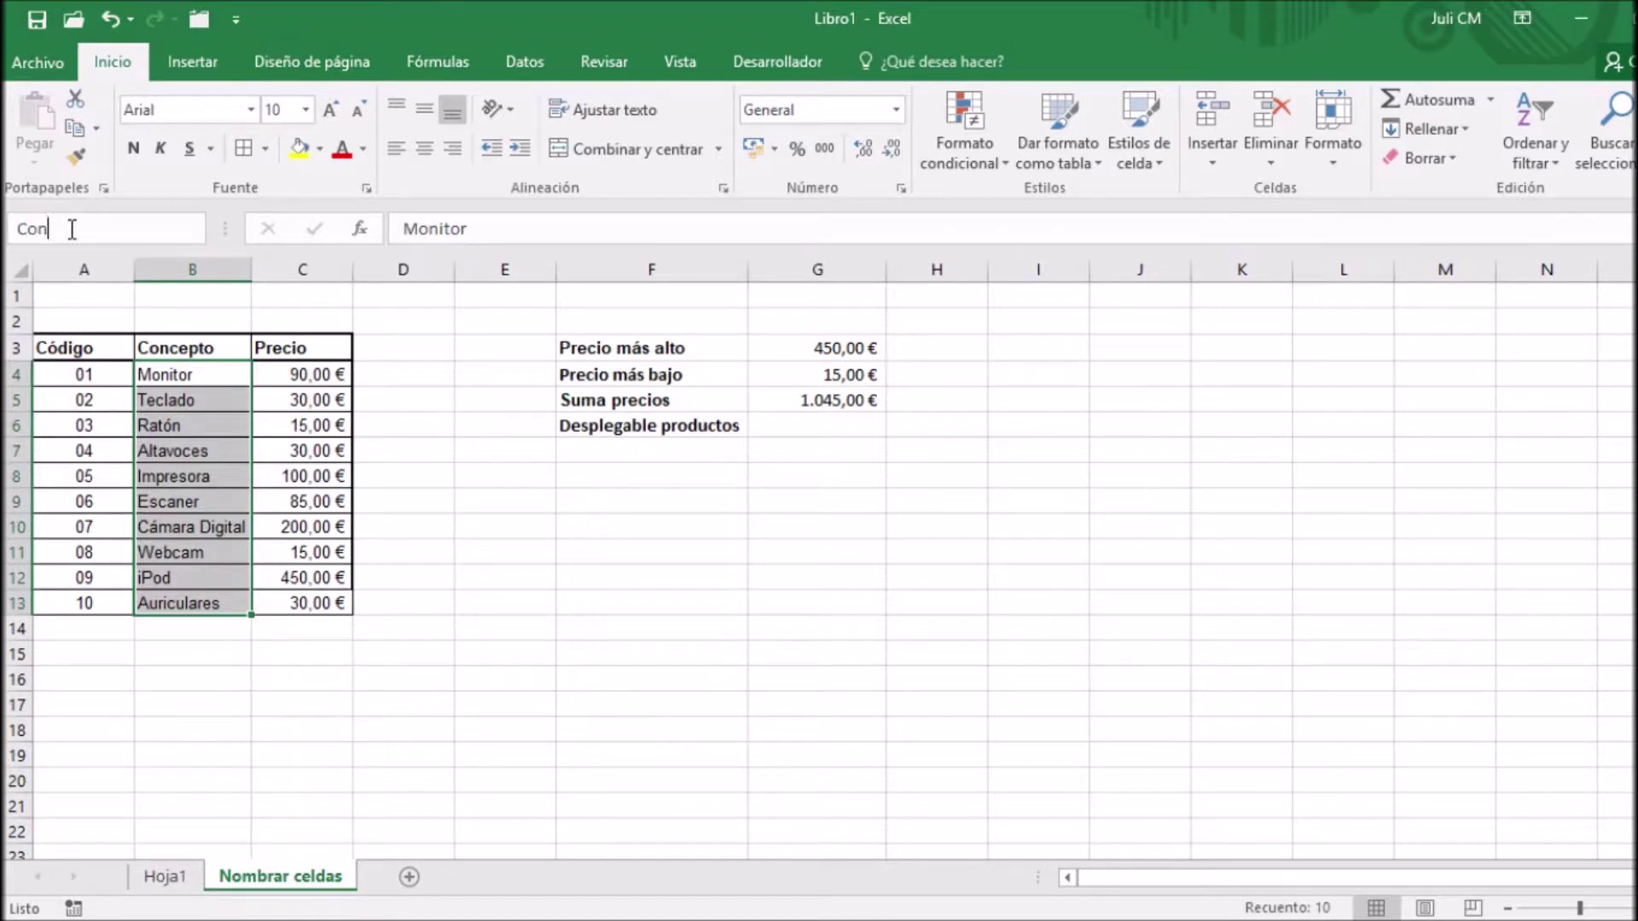
pyautogui.write('cepto')
pyautogui.press('Return')
# Step: Jump to the named range Misprecios and back to Concepto to check the cells each name covers
pyautogui.click(194, 226)
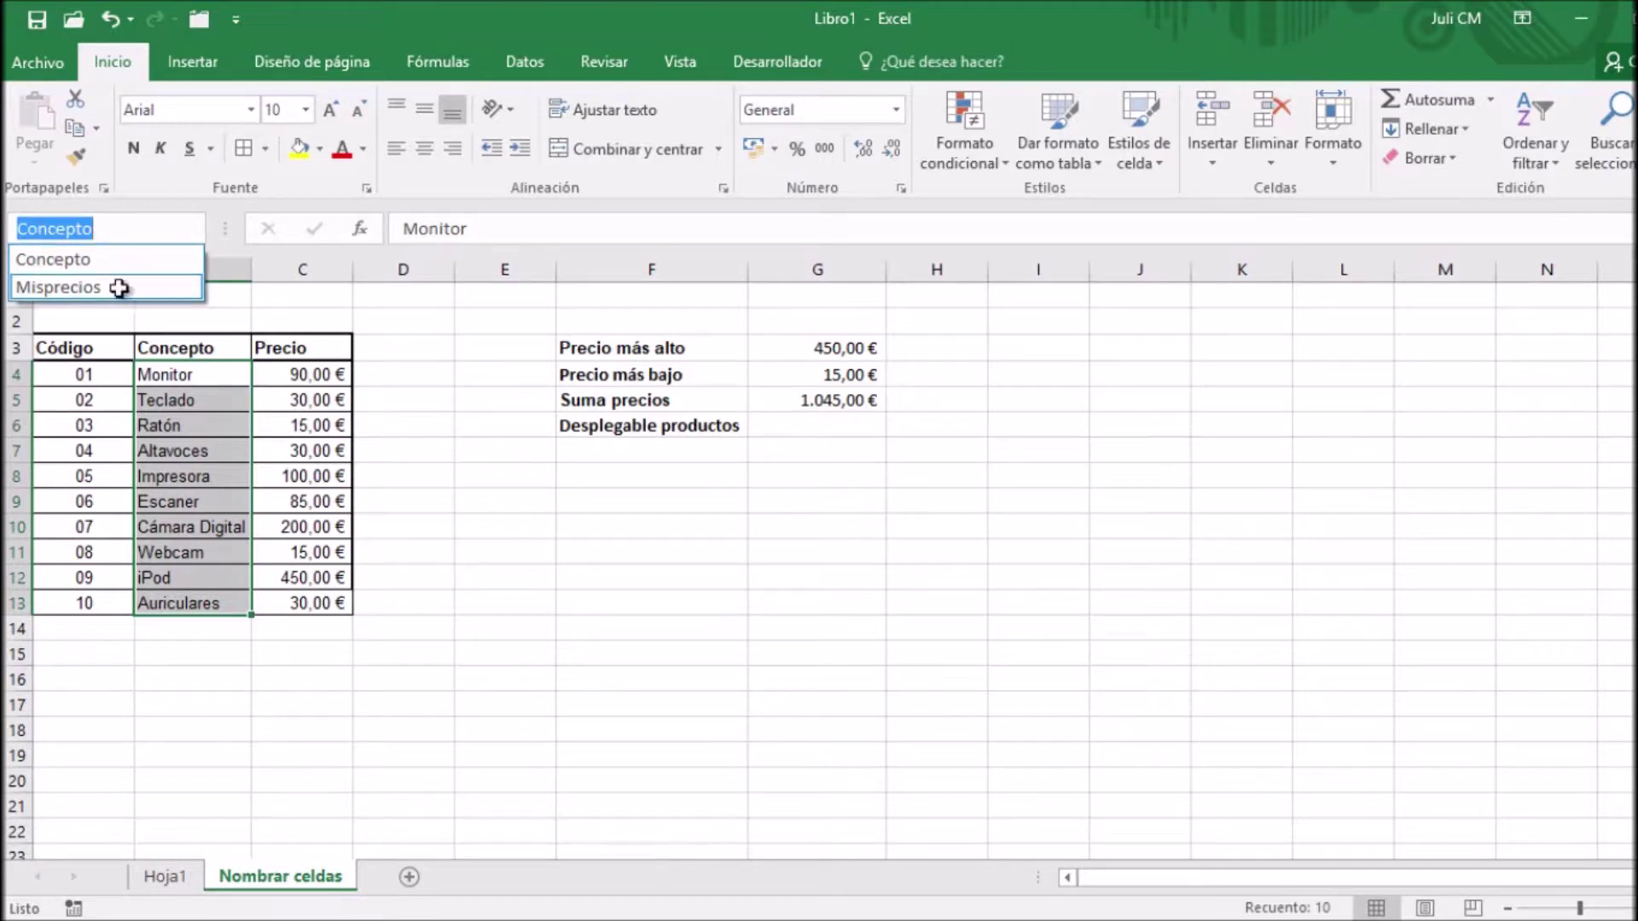
pyautogui.click(120, 287)
pyautogui.click(192, 228)
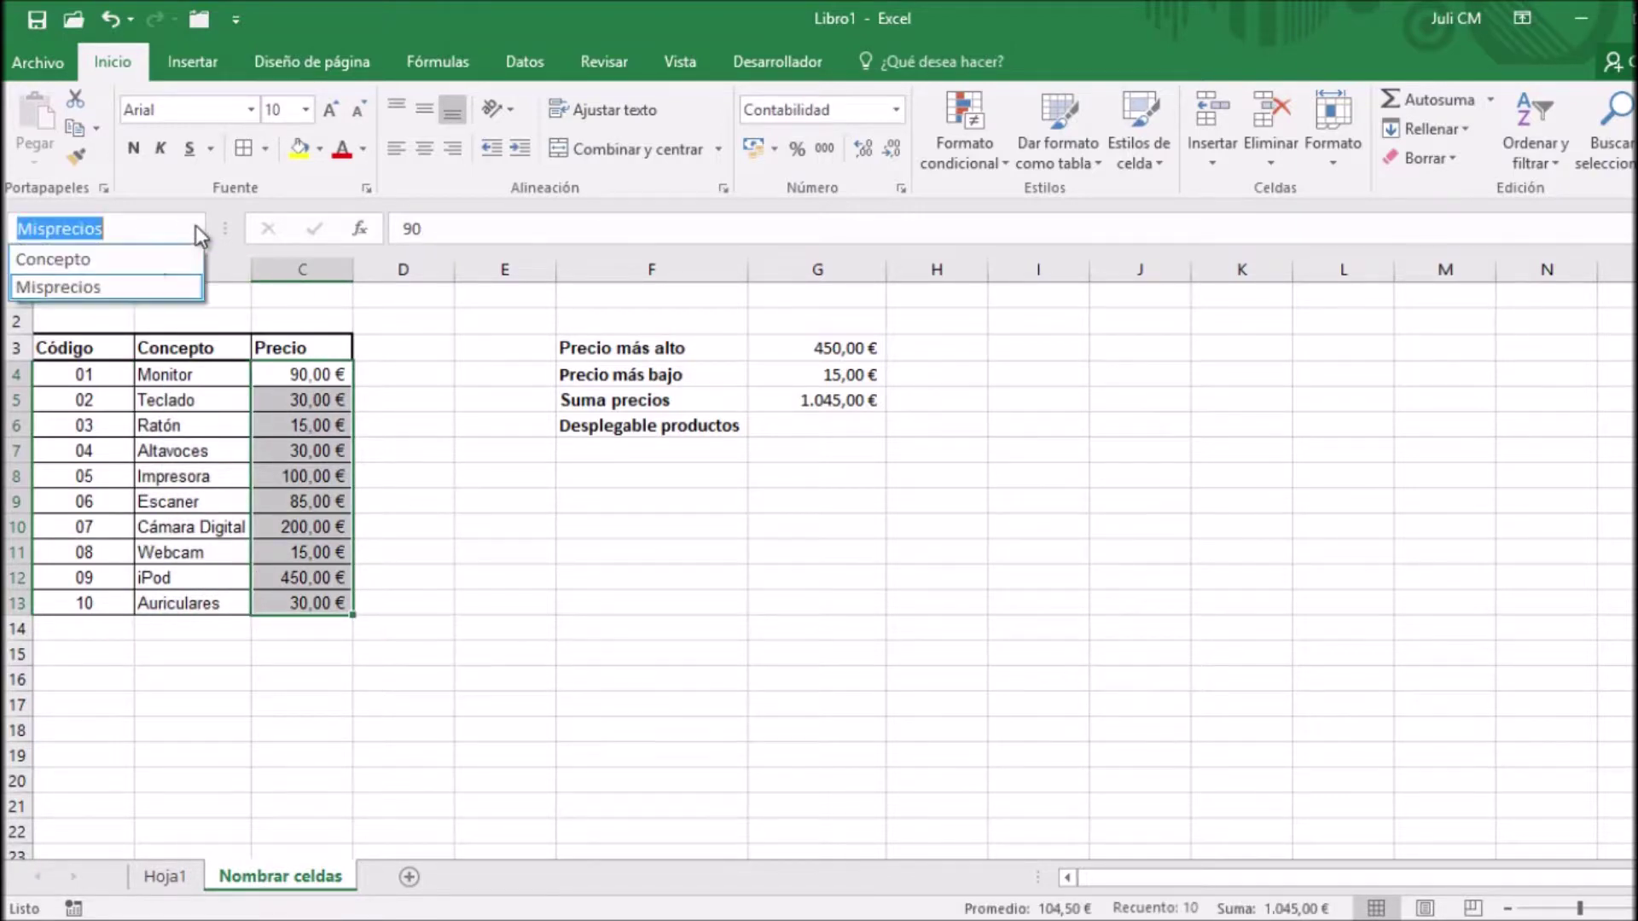
pyautogui.click(149, 254)
# Step: Add a Lista data validation to G6 with the source =Concepto, and open the cell's product drop-down
pyautogui.click(808, 421)
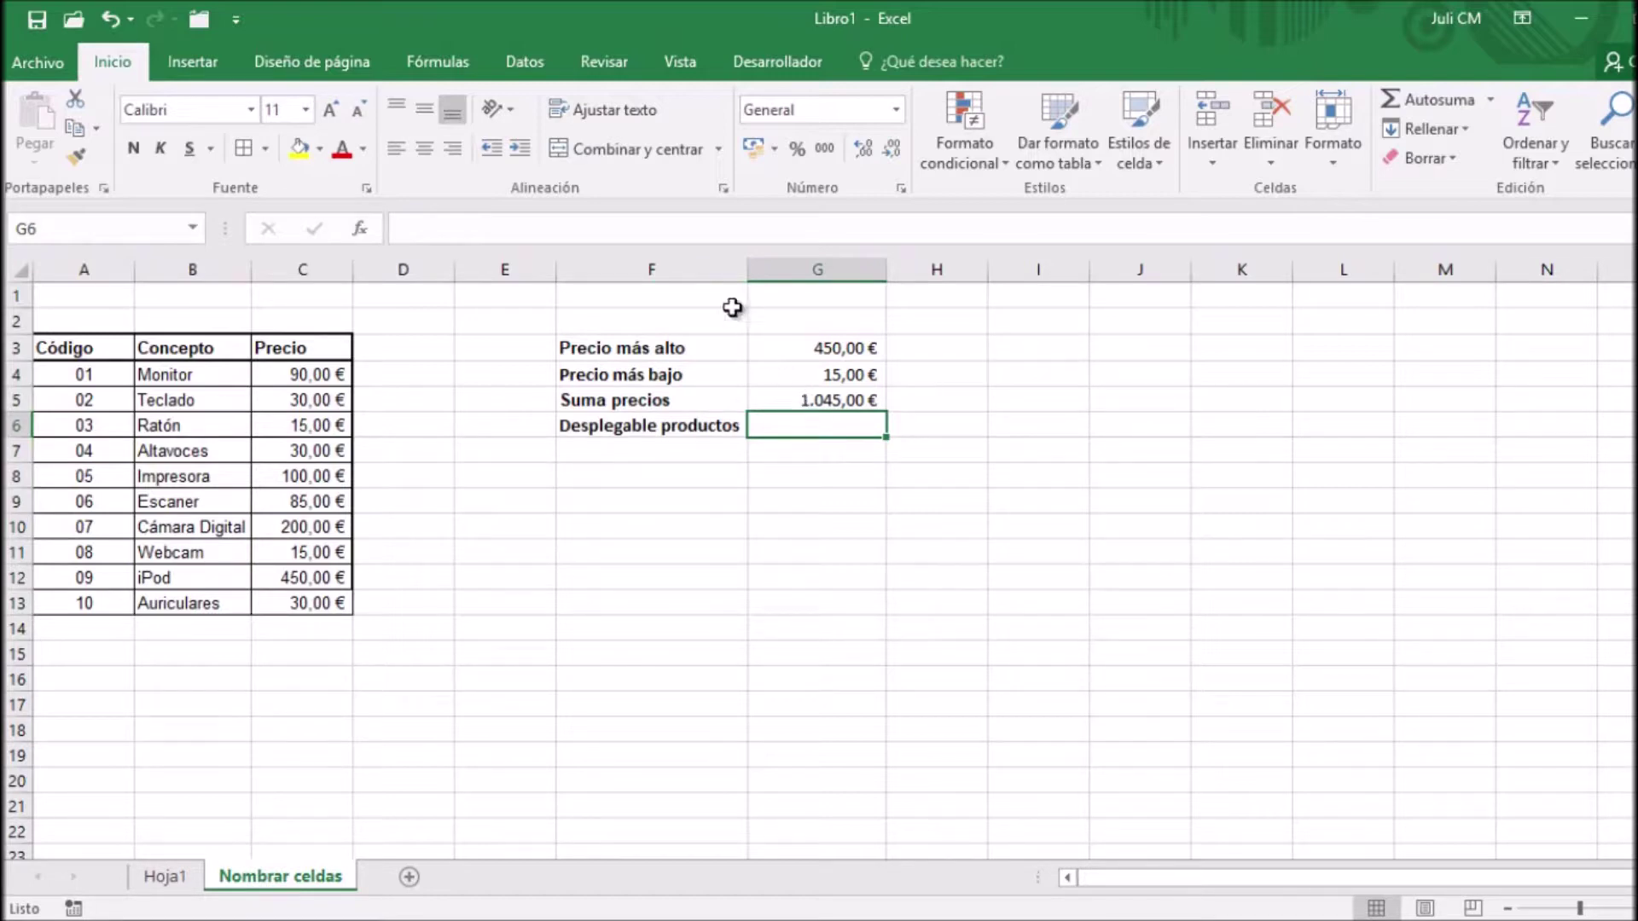
pyautogui.click(534, 63)
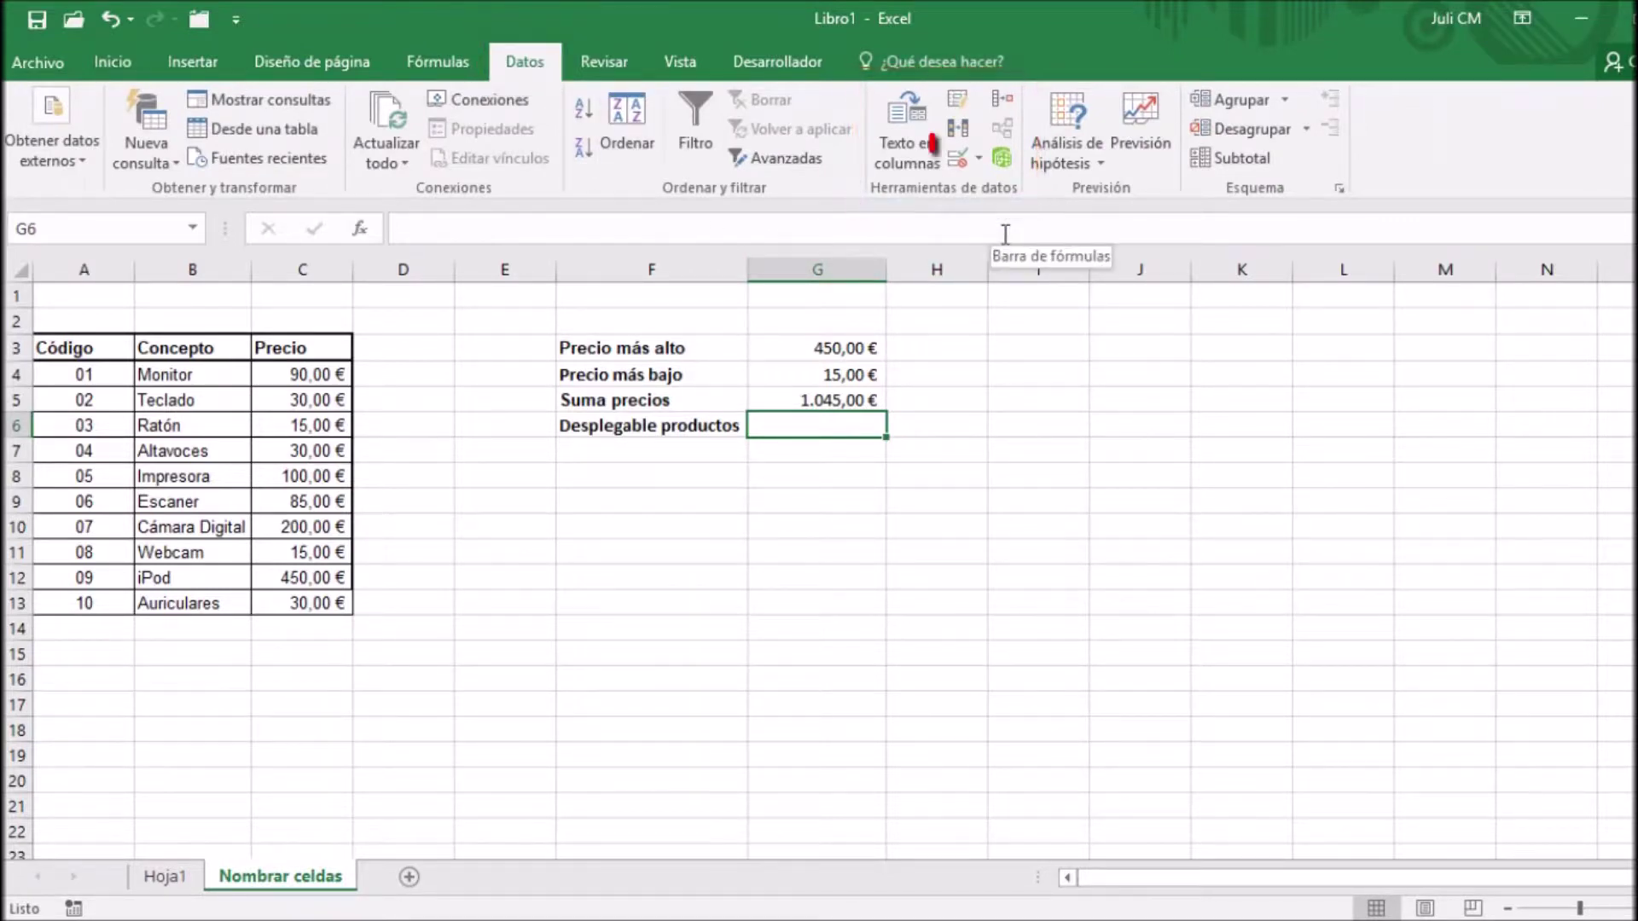
pyautogui.click(959, 165)
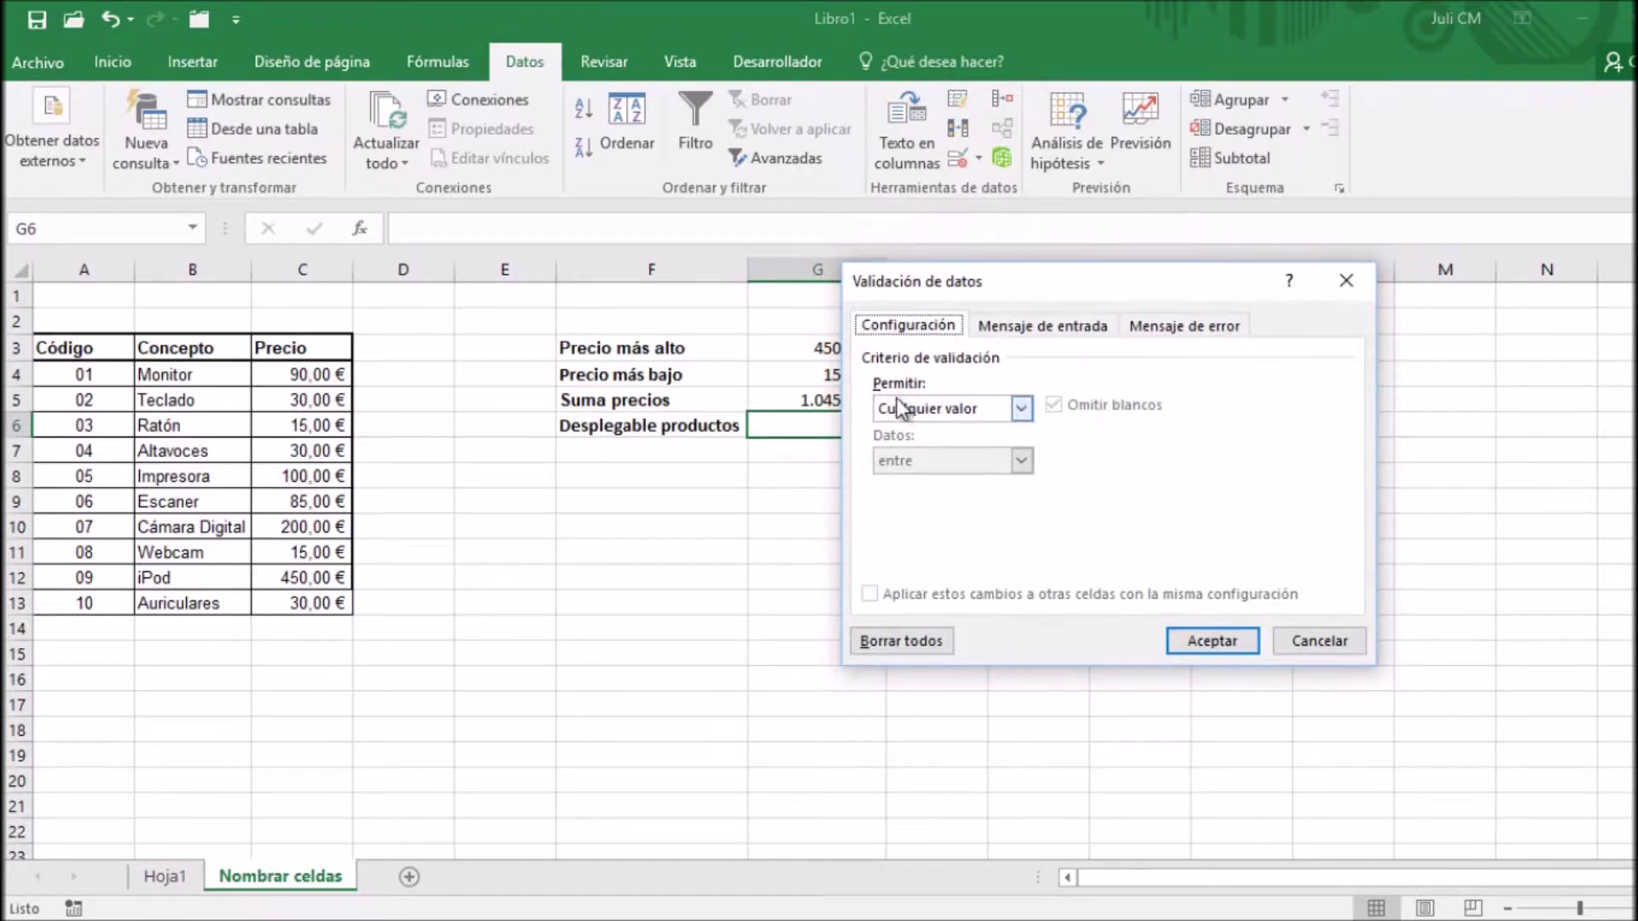
pyautogui.click(1020, 410)
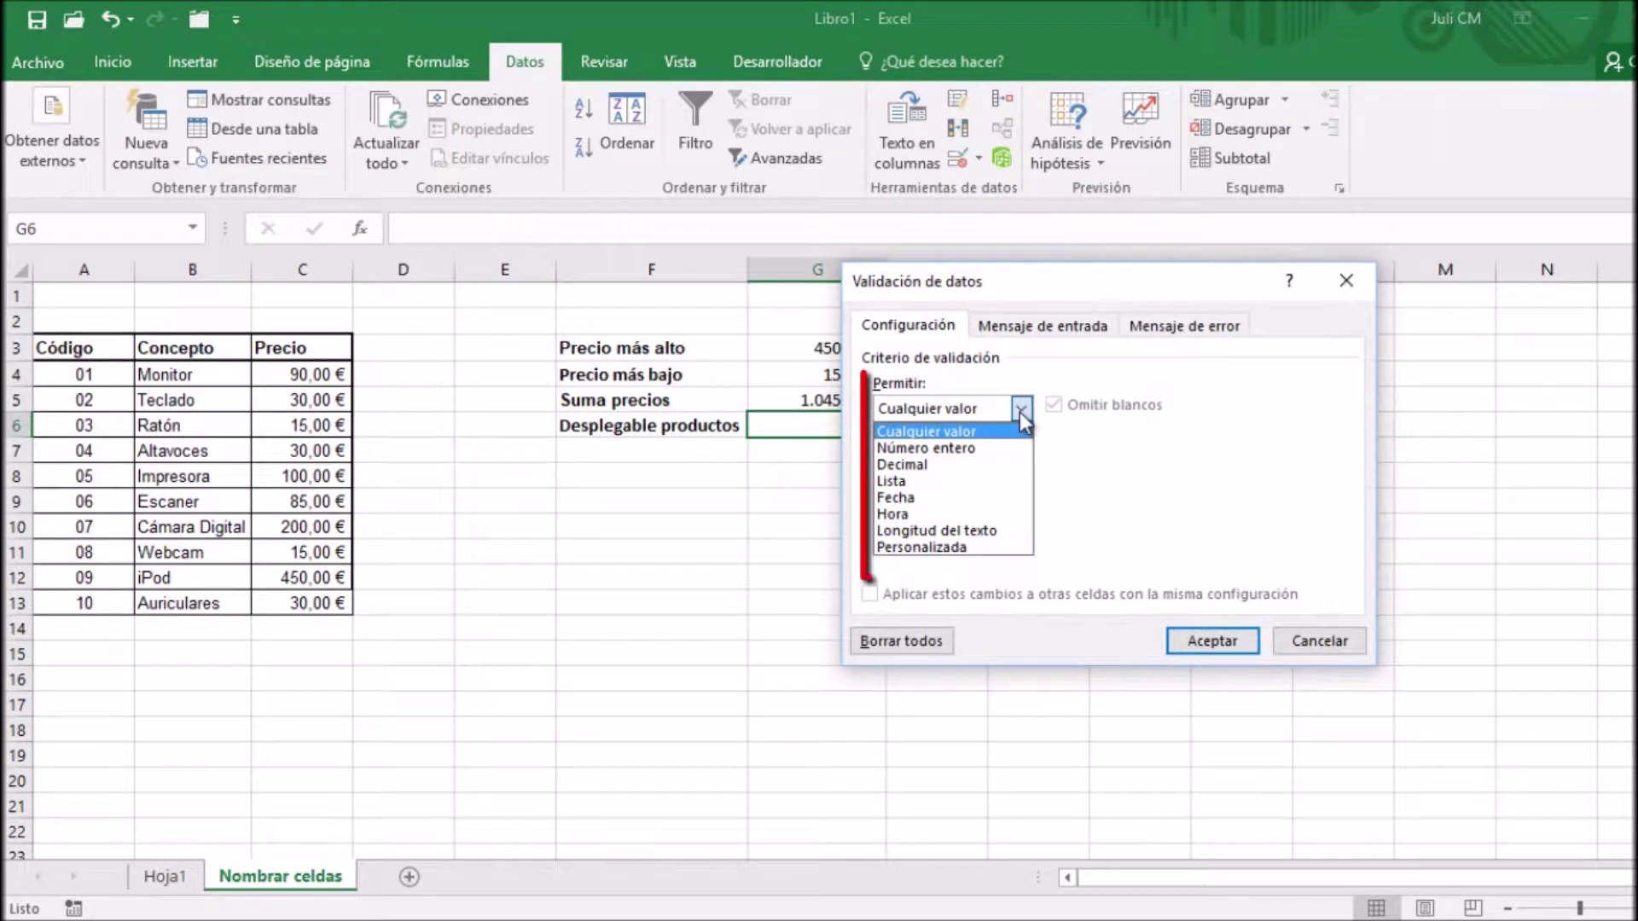
pyautogui.click(900, 481)
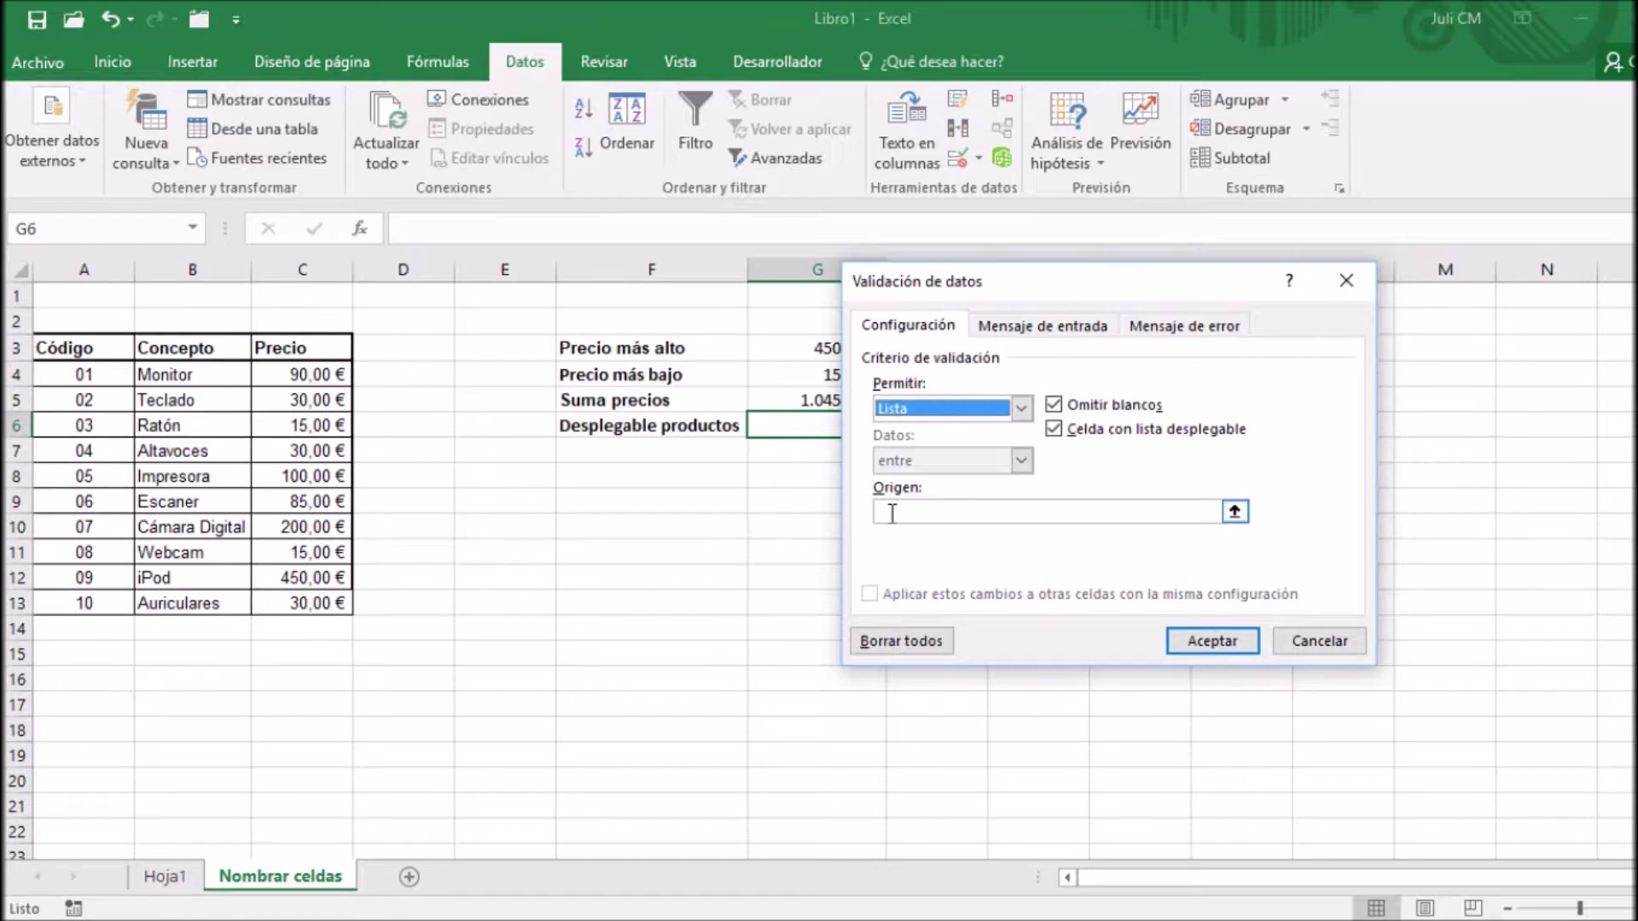
pyautogui.click(891, 512)
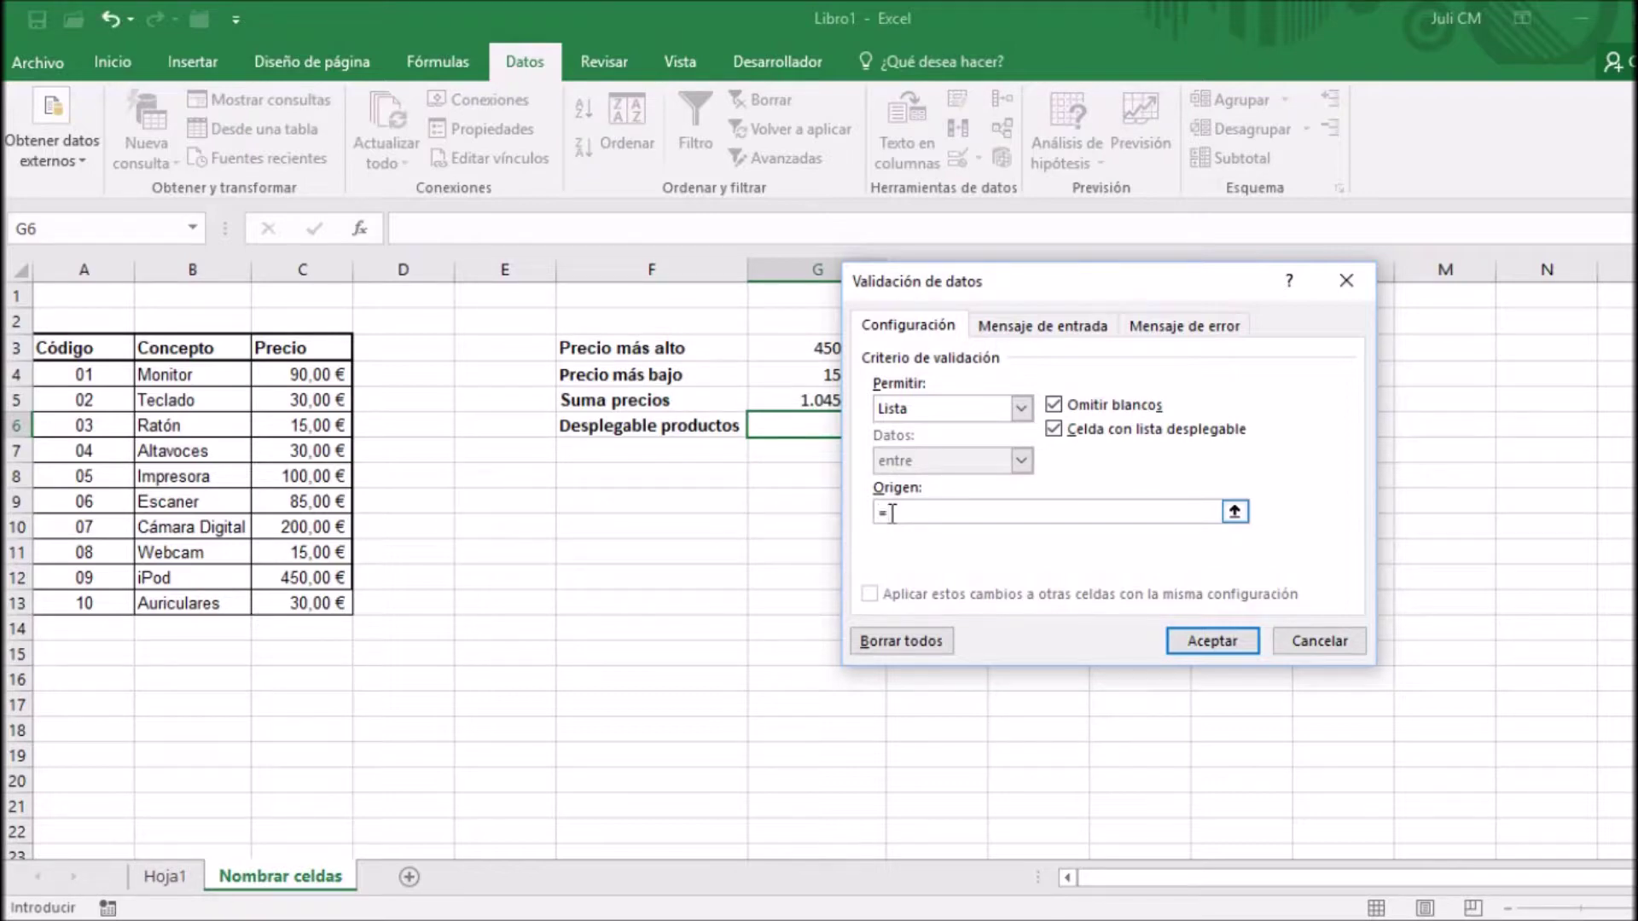
pyautogui.write('Concepto')
pyautogui.click(1213, 642)
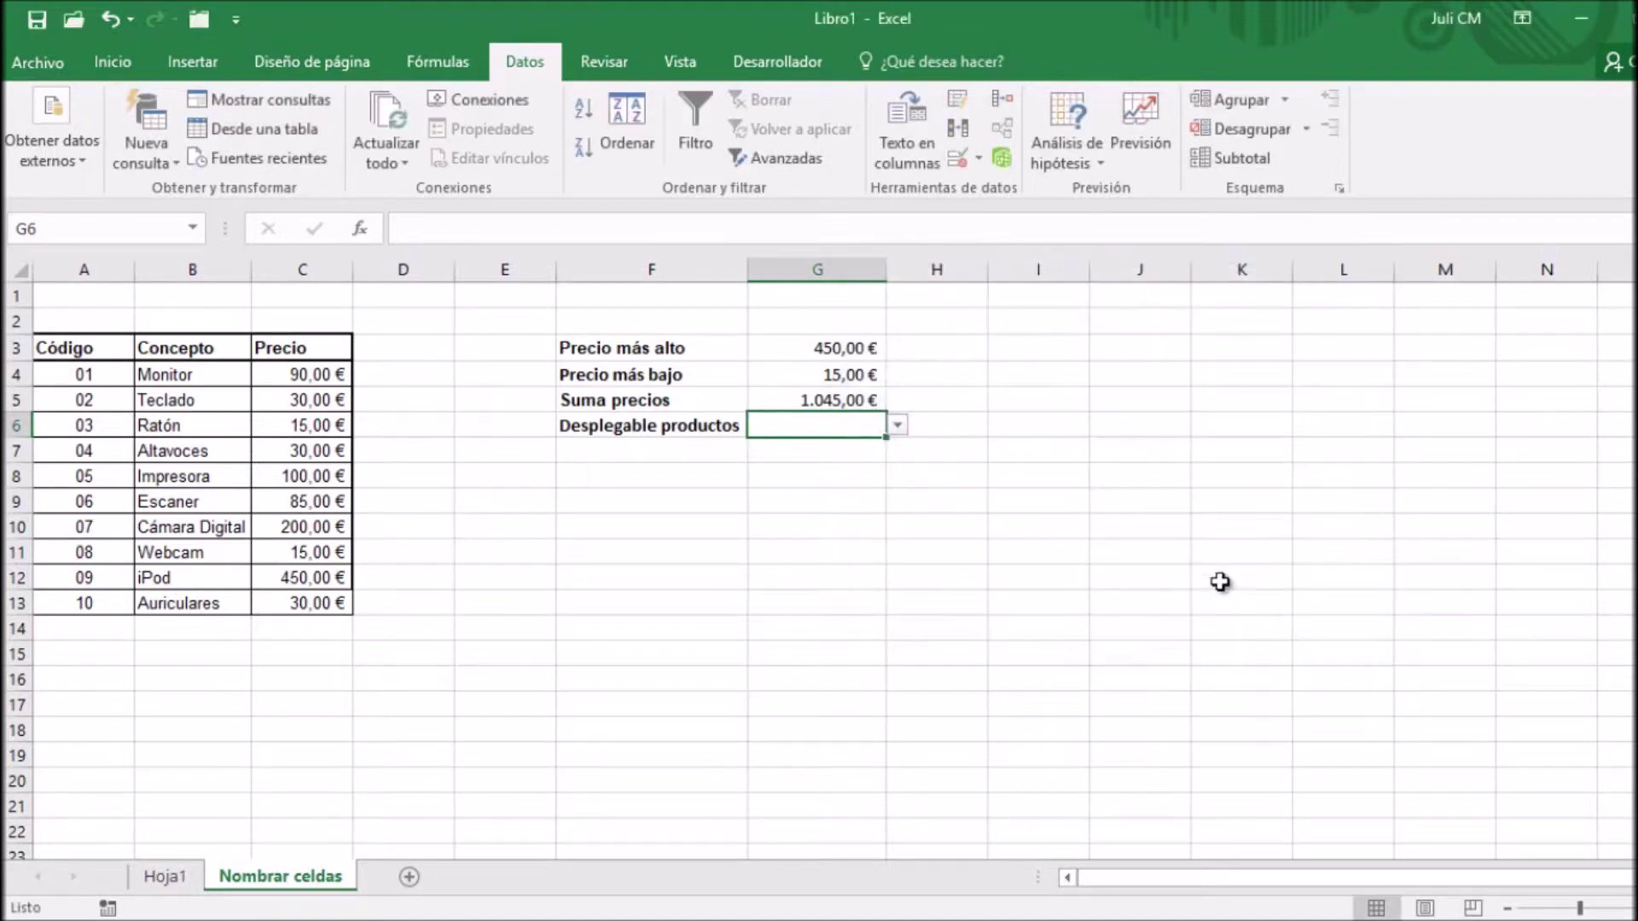
pyautogui.click(897, 426)
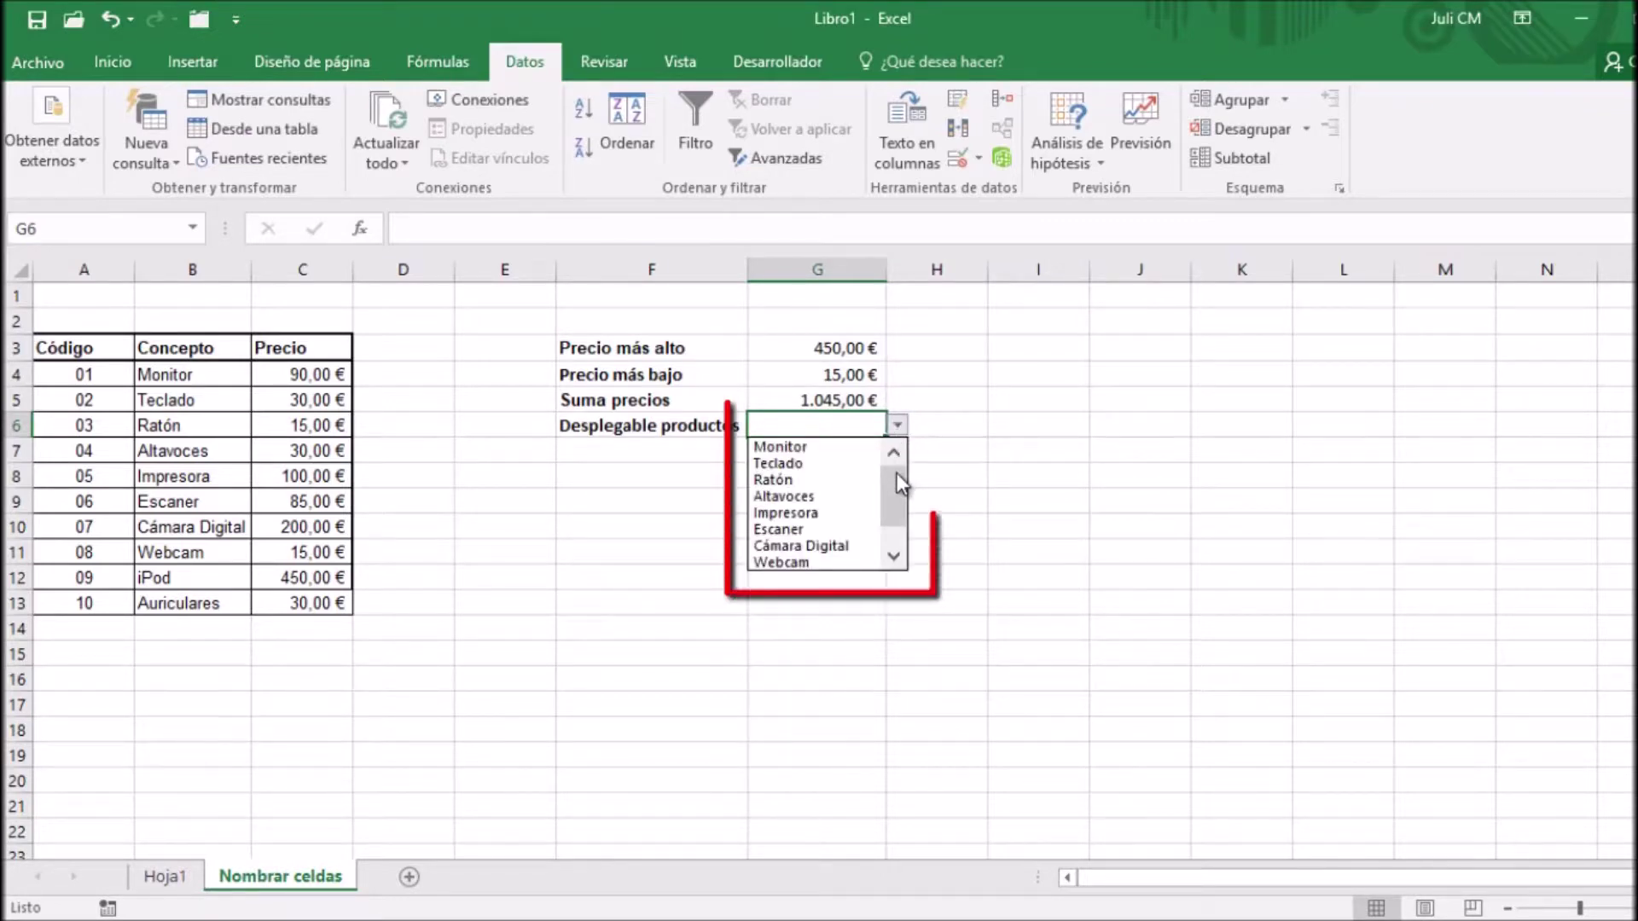
# Step: Choose Teclado from the product drop-down list in cell G6 and review the list's entries again
pyautogui.moveTo(897, 473); pyautogui.dragTo(897, 522)
pyautogui.click(893, 453)
pyautogui.click(893, 453)
pyautogui.click(818, 461)
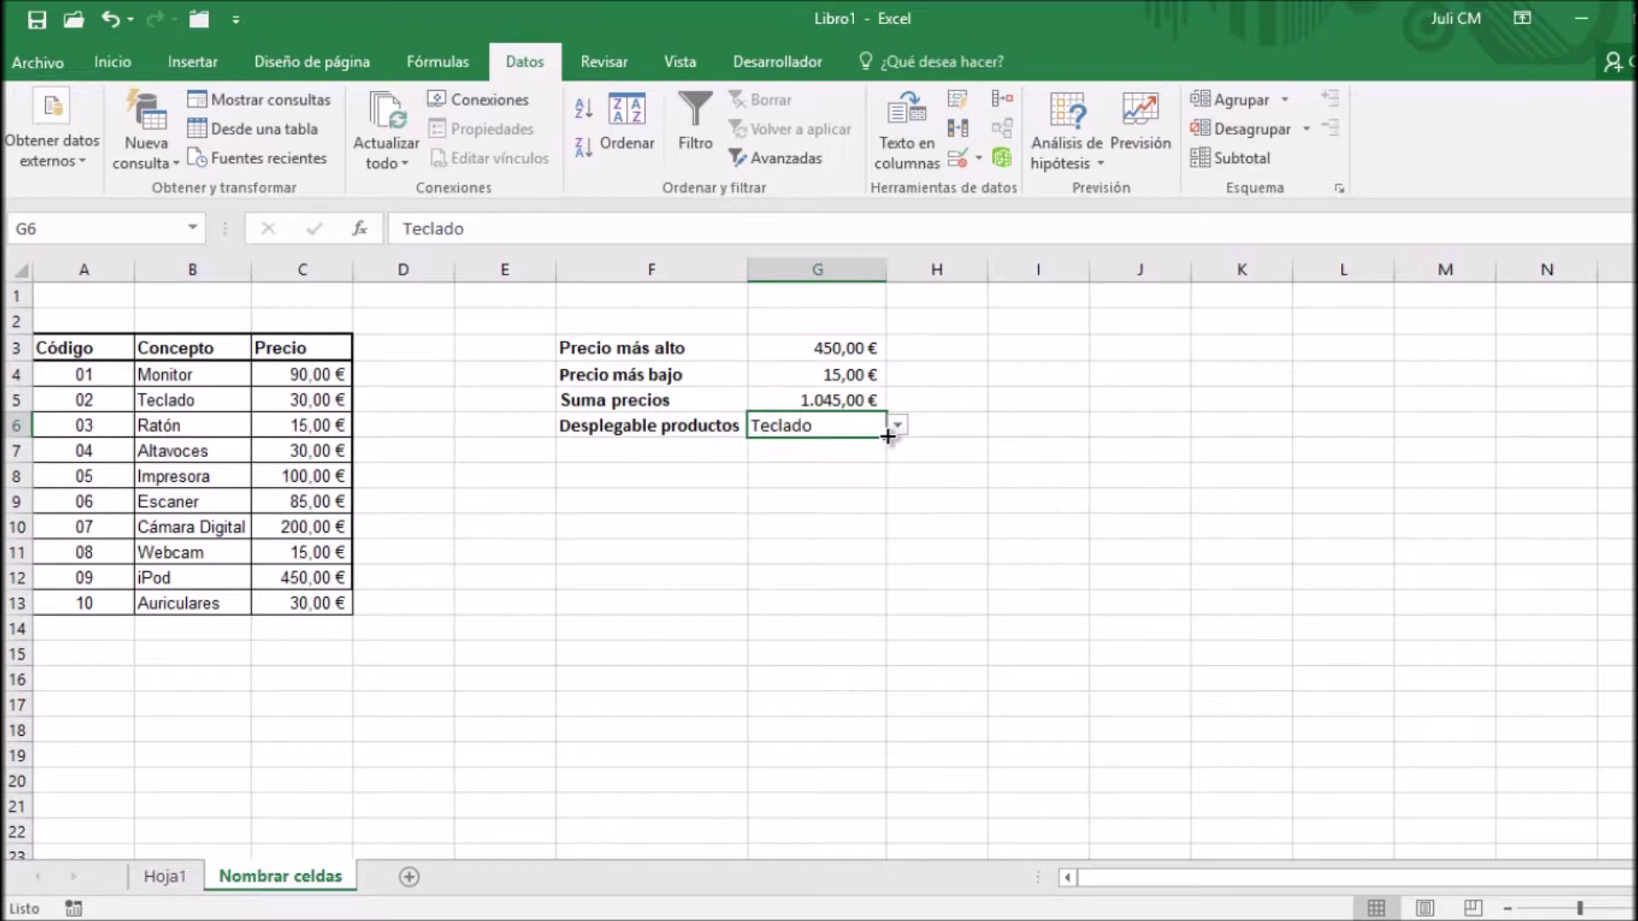
pyautogui.click(899, 425)
pyautogui.moveTo(893, 486)
pyautogui.mouseDown()
pyautogui.moveTo(892, 546)
pyautogui.moveTo(888, 469)
pyautogui.mouseUp()
pyautogui.click(855, 427)
# Step: Go to the named range Concepto to see which cells it covers
pyautogui.click(194, 373)
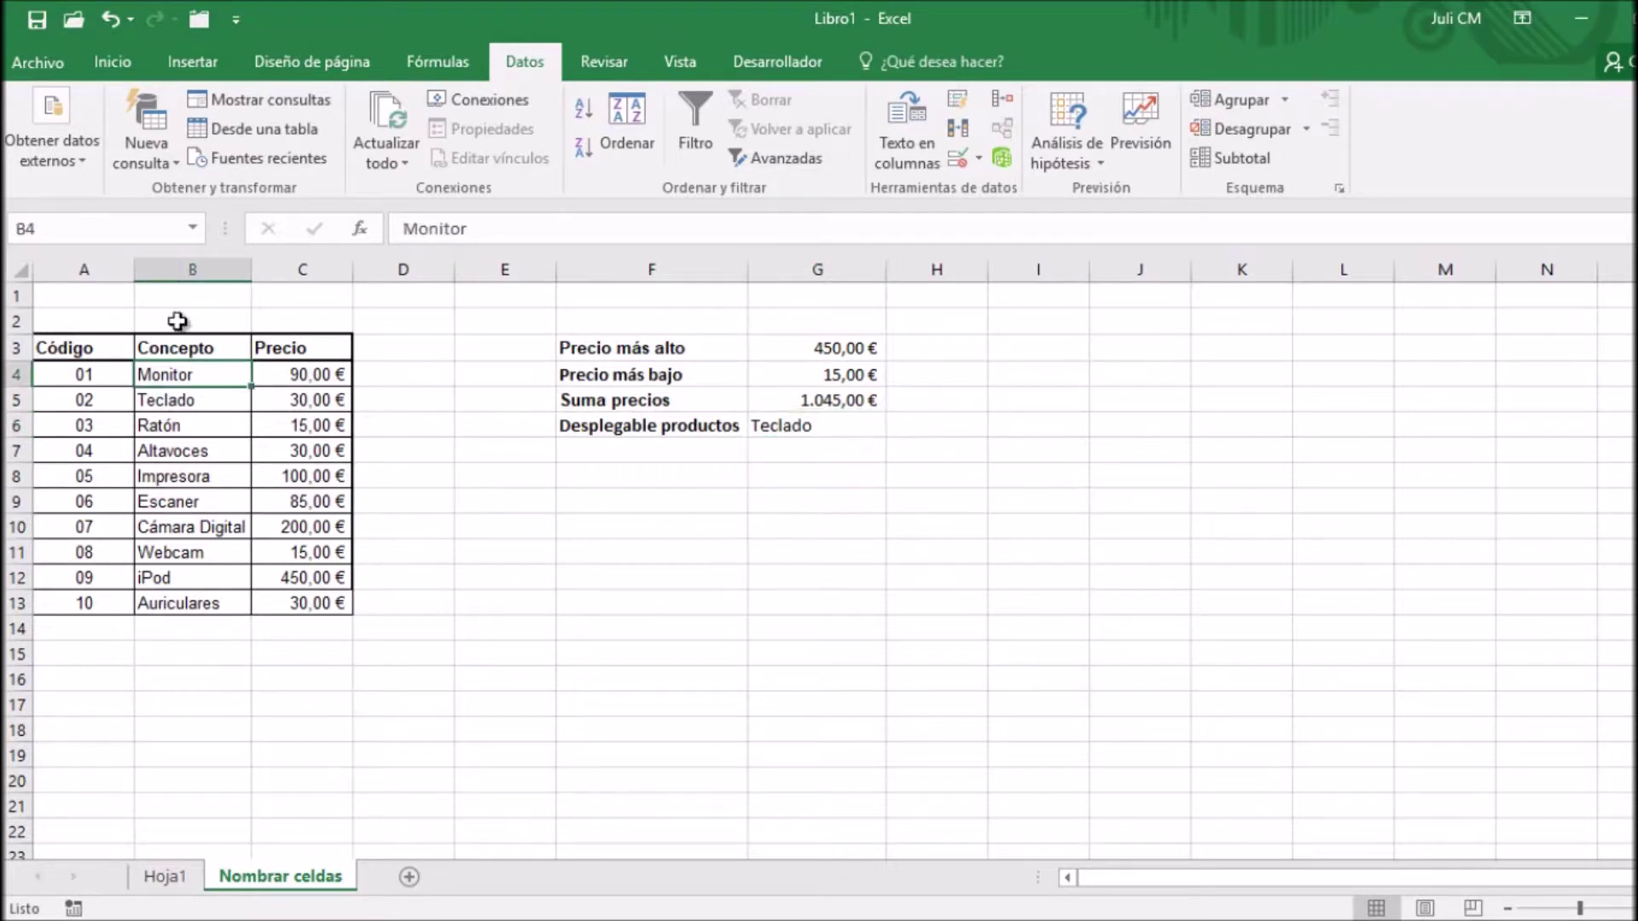
pyautogui.click(196, 229)
pyautogui.click(131, 258)
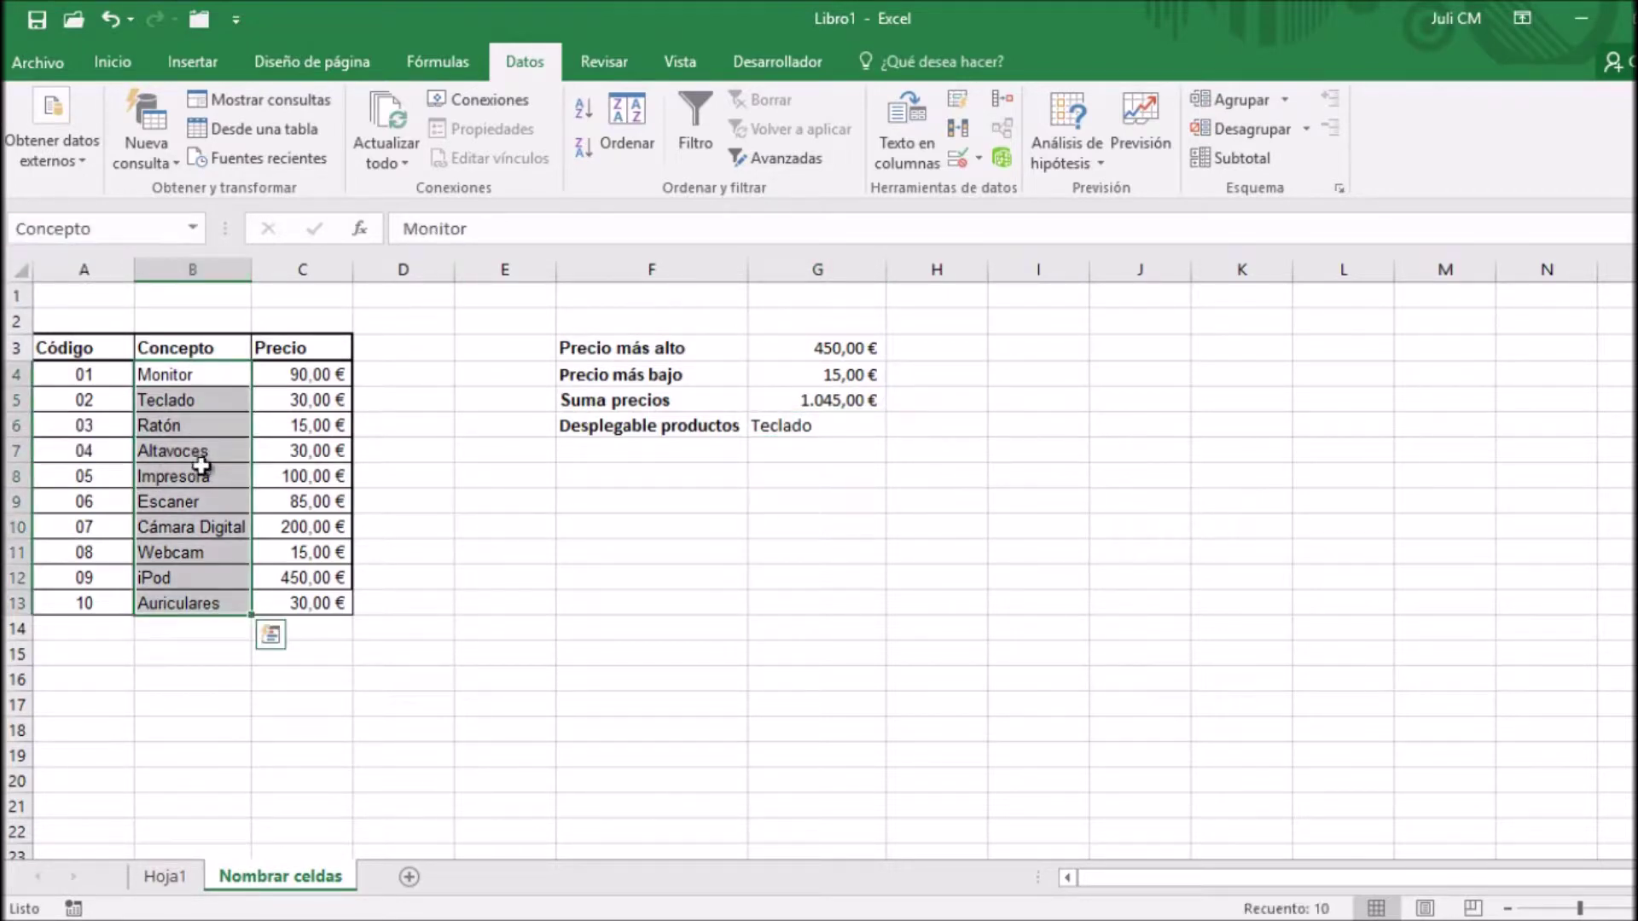
# Step: Add the product Ipad in cell B14, directly below the last entry of the Concepto column
pyautogui.click(194, 635)
pyautogui.click(194, 655)
pyautogui.click(195, 680)
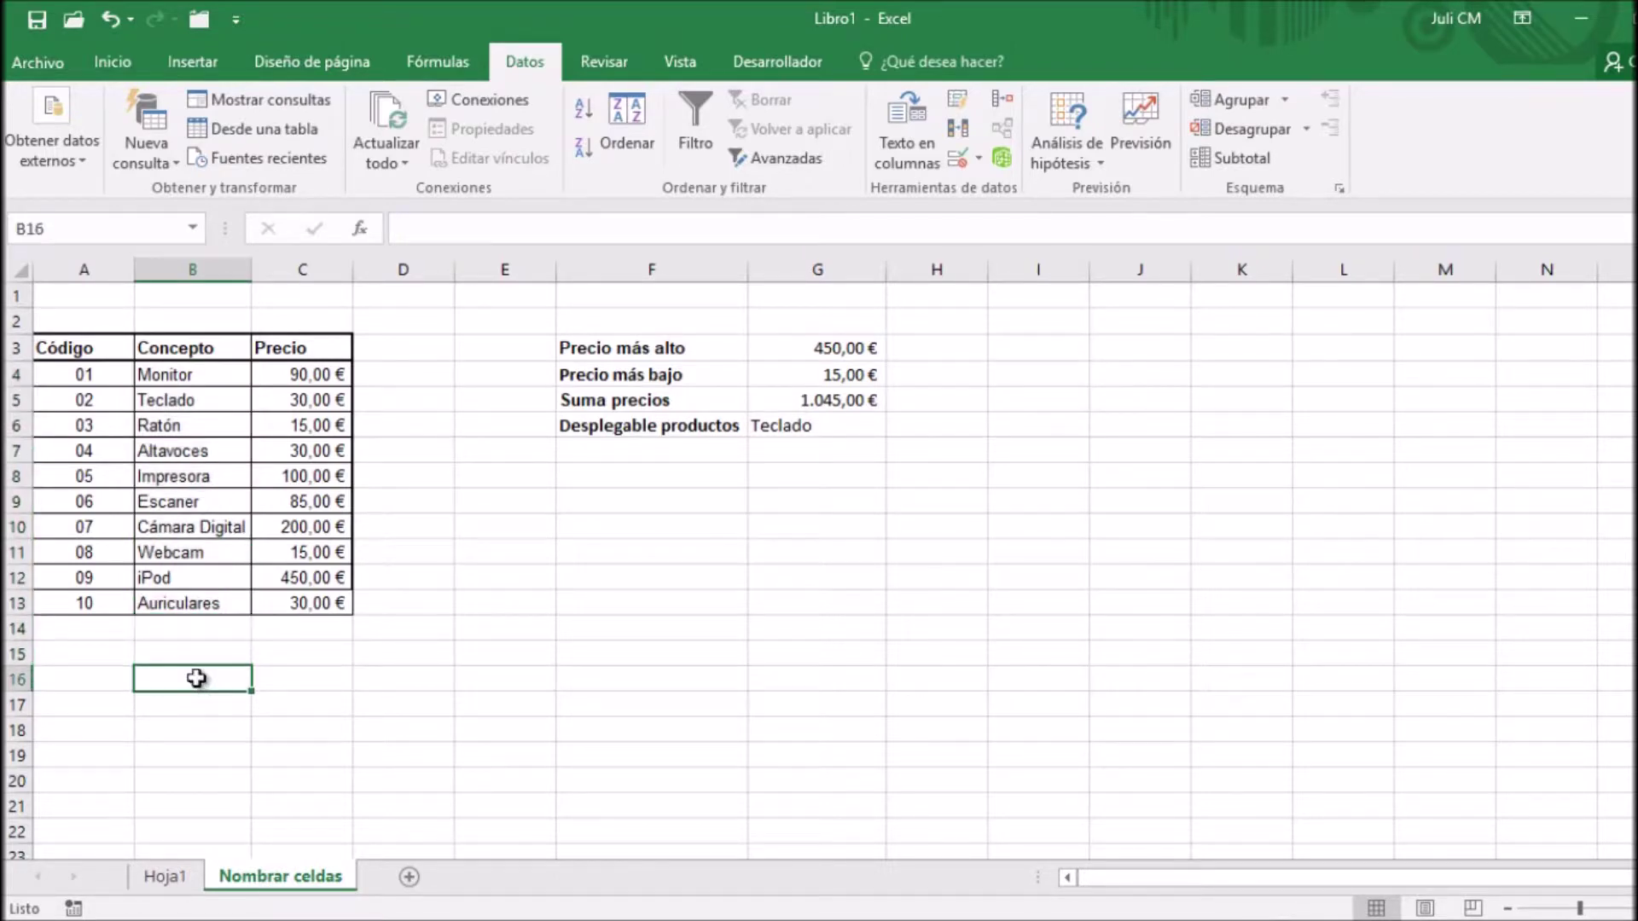
pyautogui.click(202, 632)
pyautogui.write('Ipad')
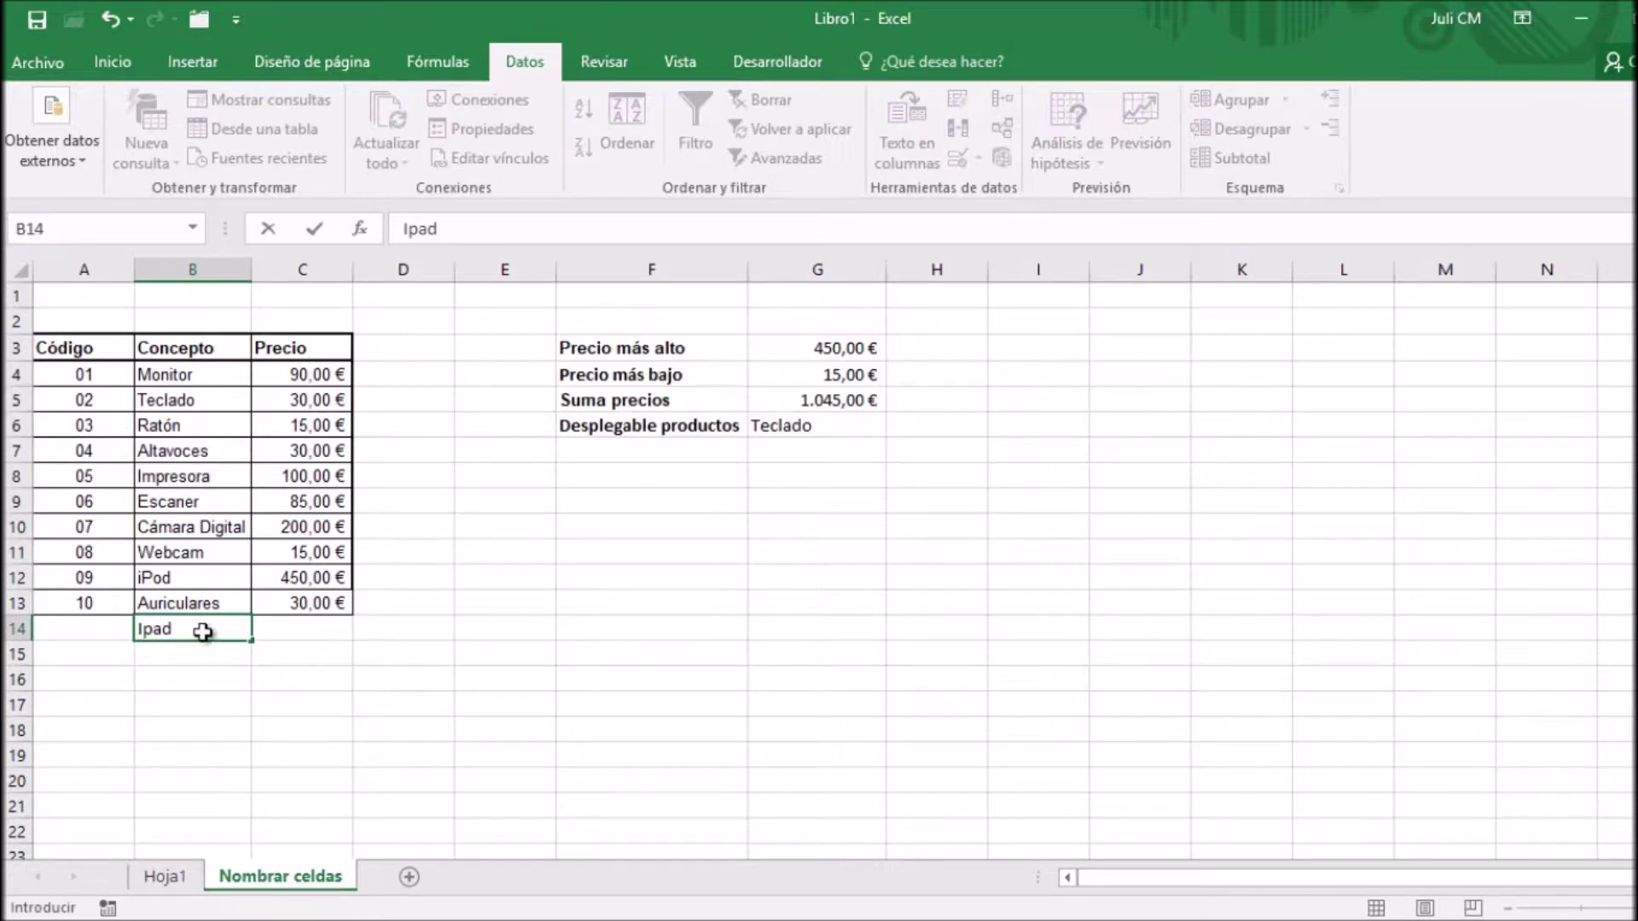
pyautogui.press('Return')
# Step: Check the product drop-down list in cell G6 for the newly added product
pyautogui.click(819, 431)
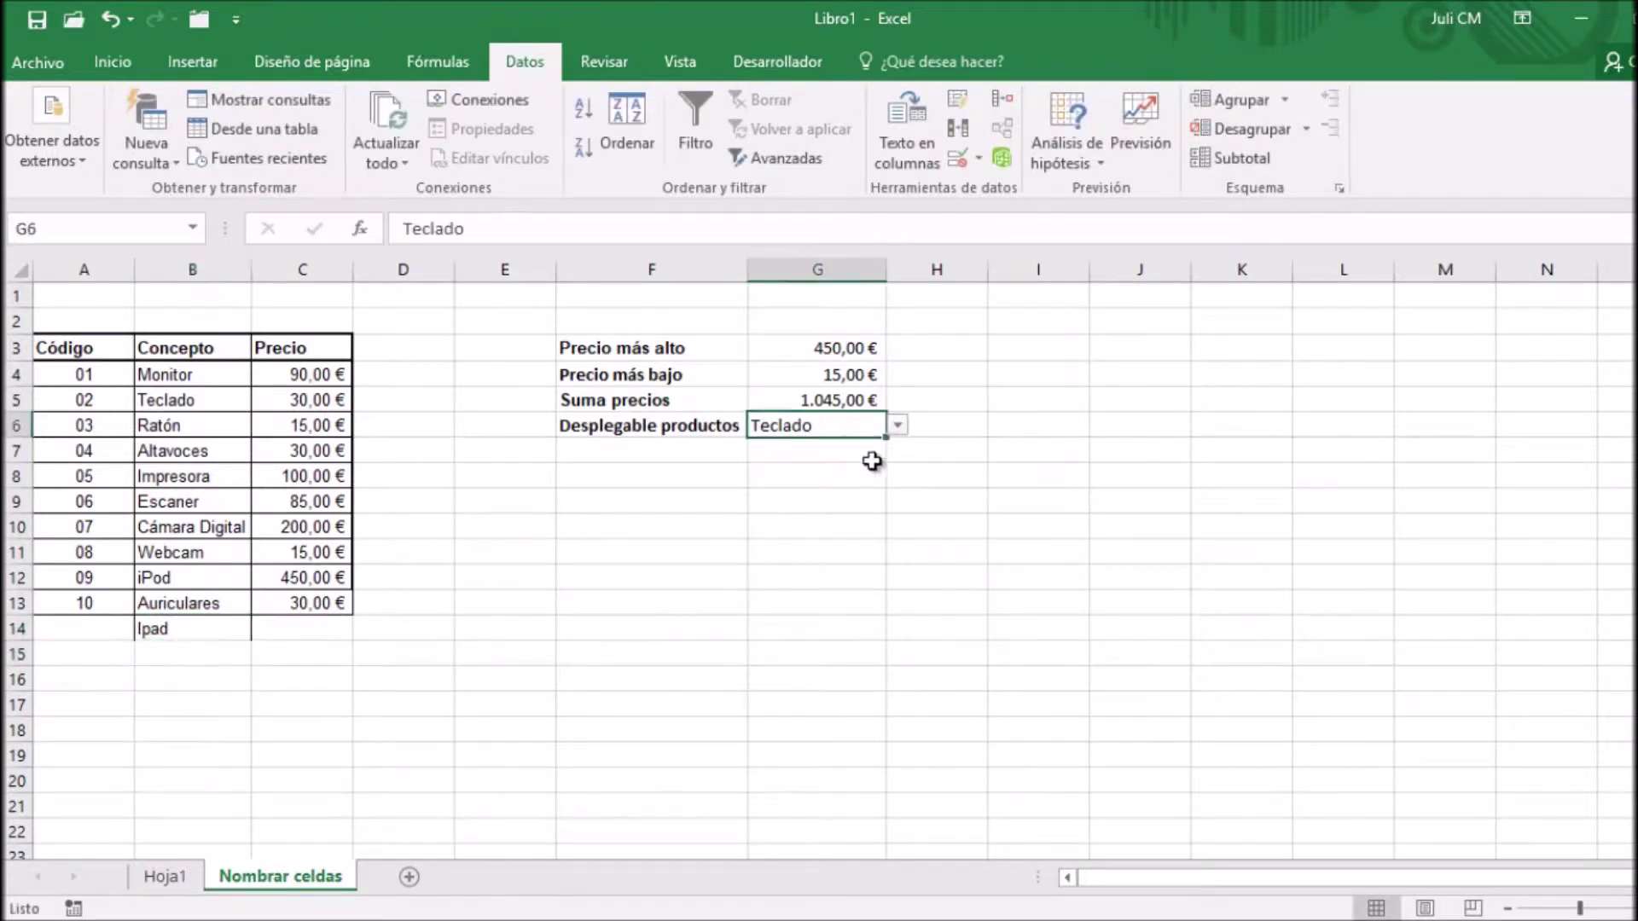
pyautogui.click(897, 427)
pyautogui.moveTo(892, 517); pyautogui.dragTo(892, 467)
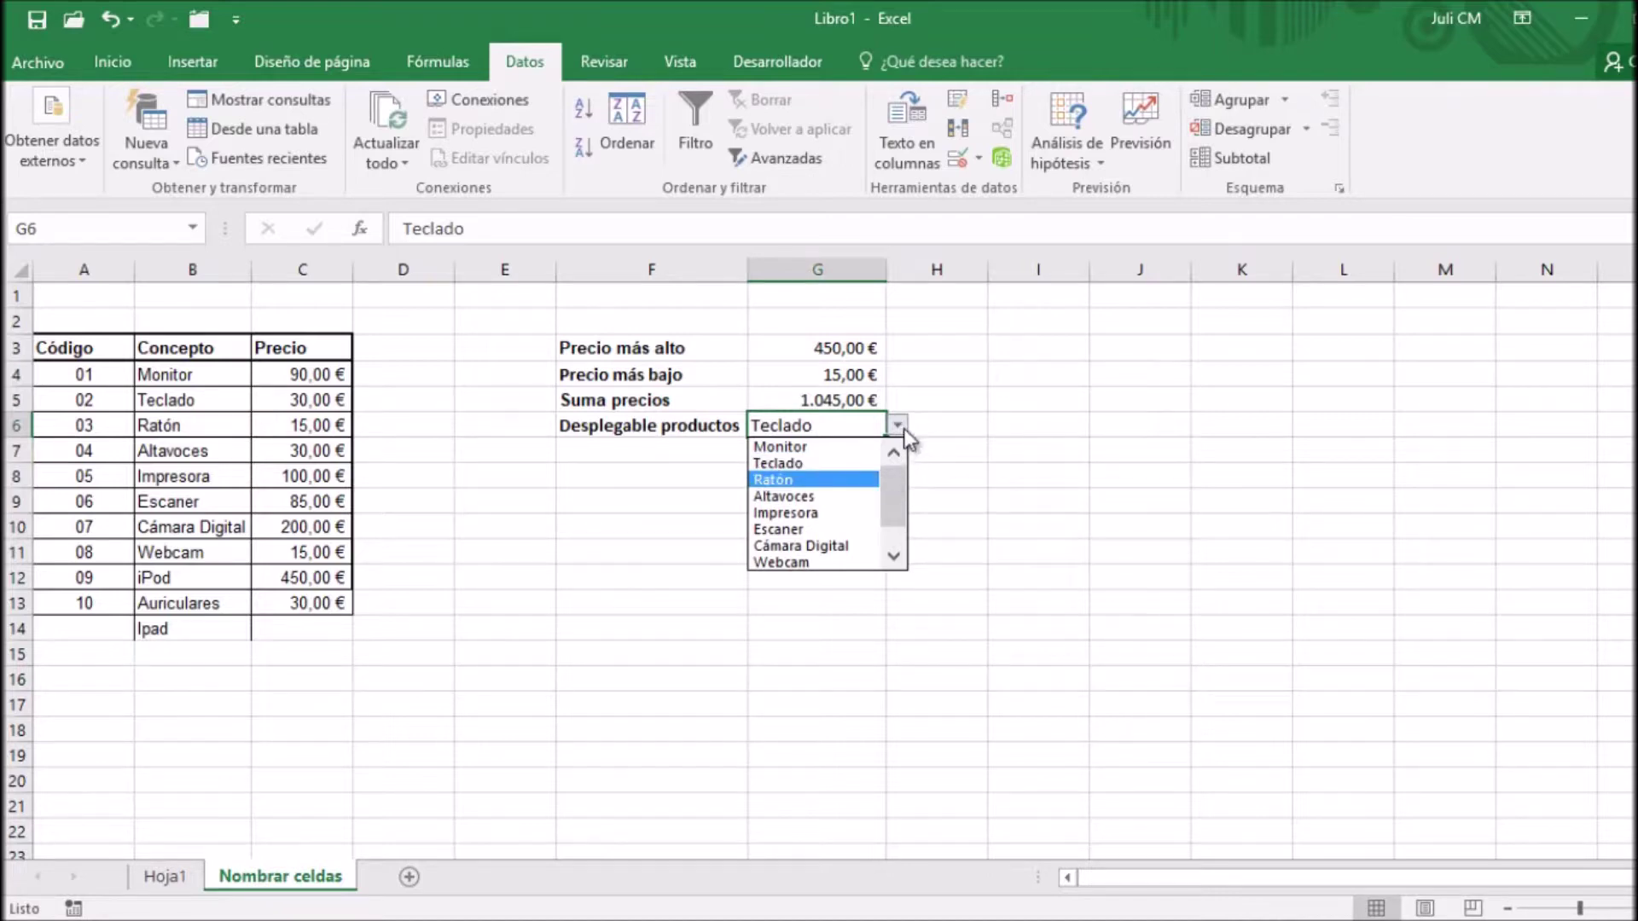
pyautogui.click(904, 428)
# Step: Edit the named range Concepto in the name manager so it refers to $B$4:$B$20 on the Nombrar celdas sheet
pyautogui.click(197, 230)
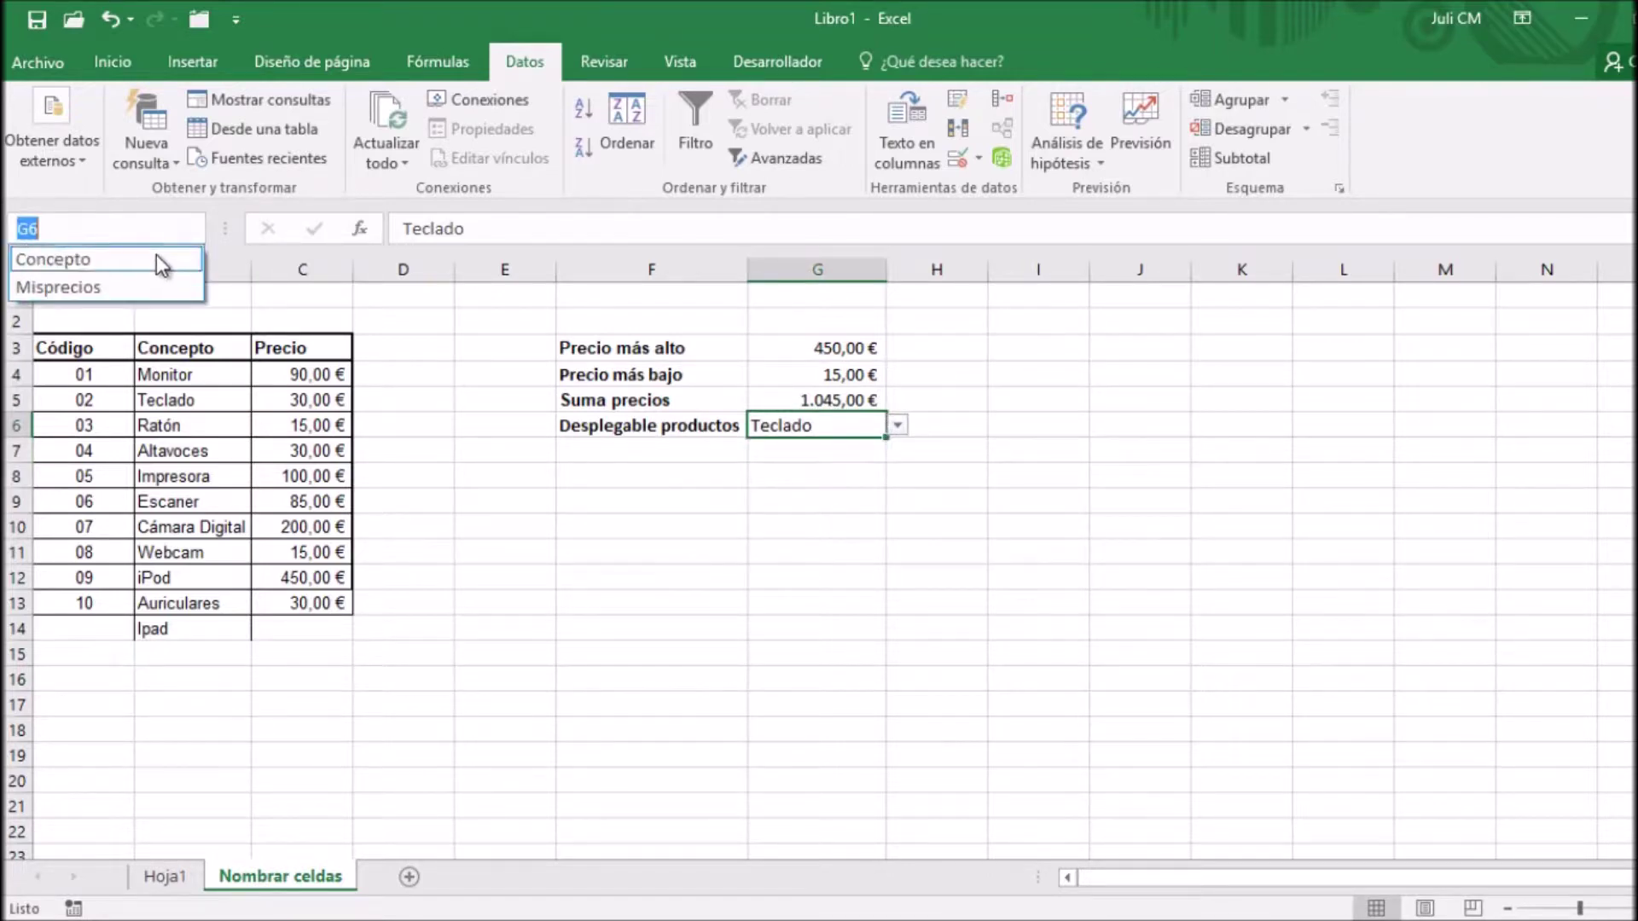
pyautogui.click(53, 256)
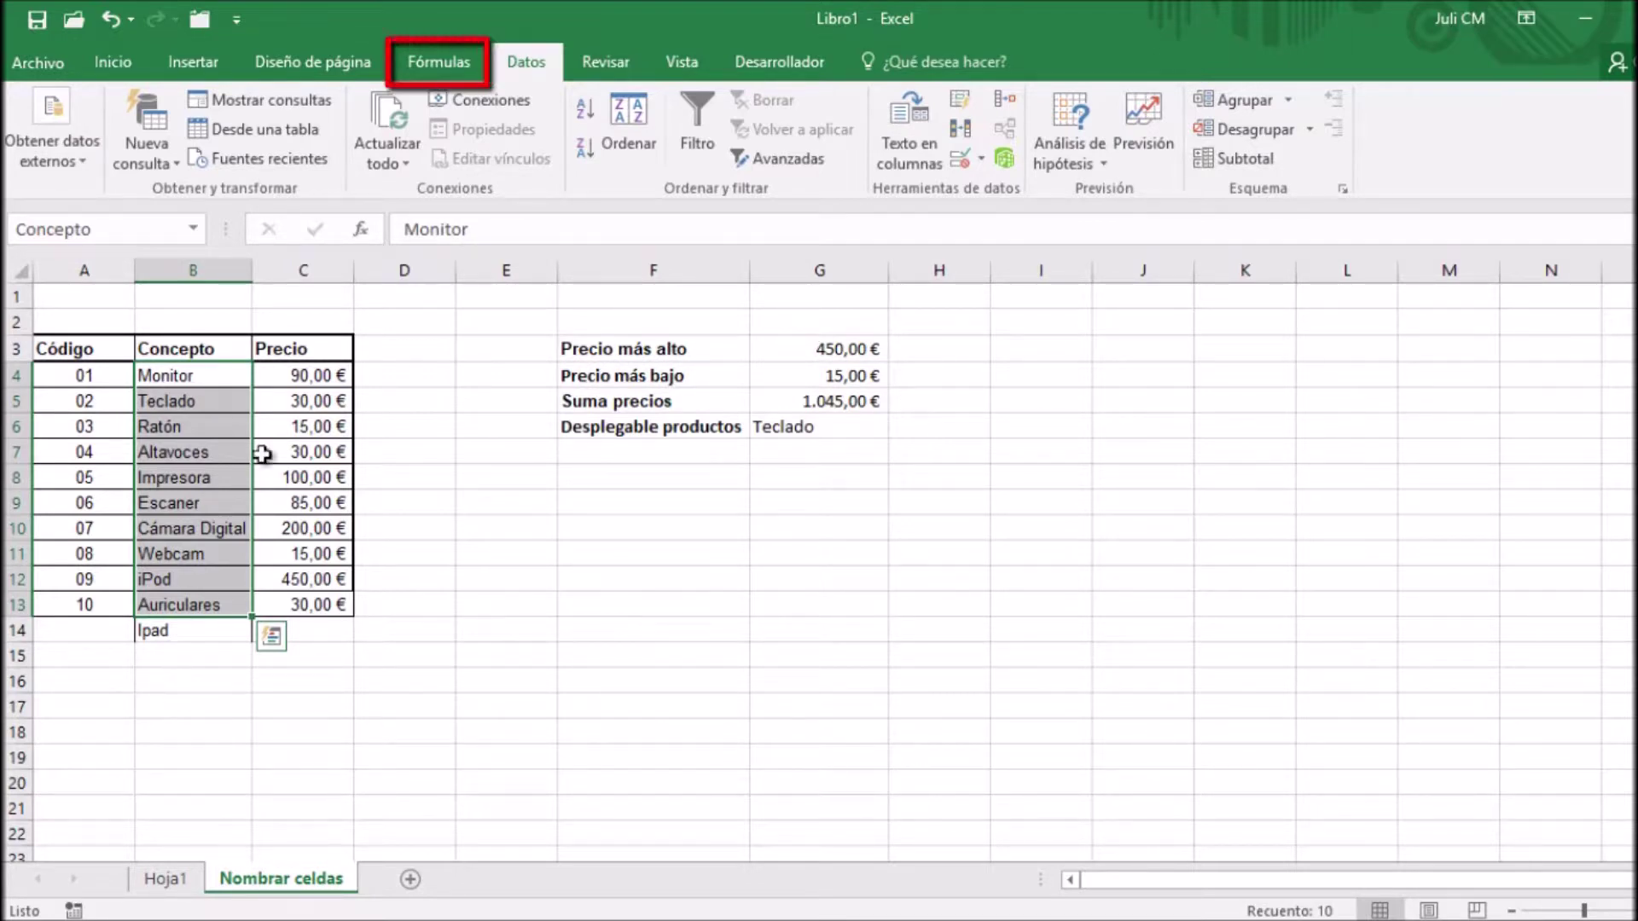
pyautogui.click(445, 60)
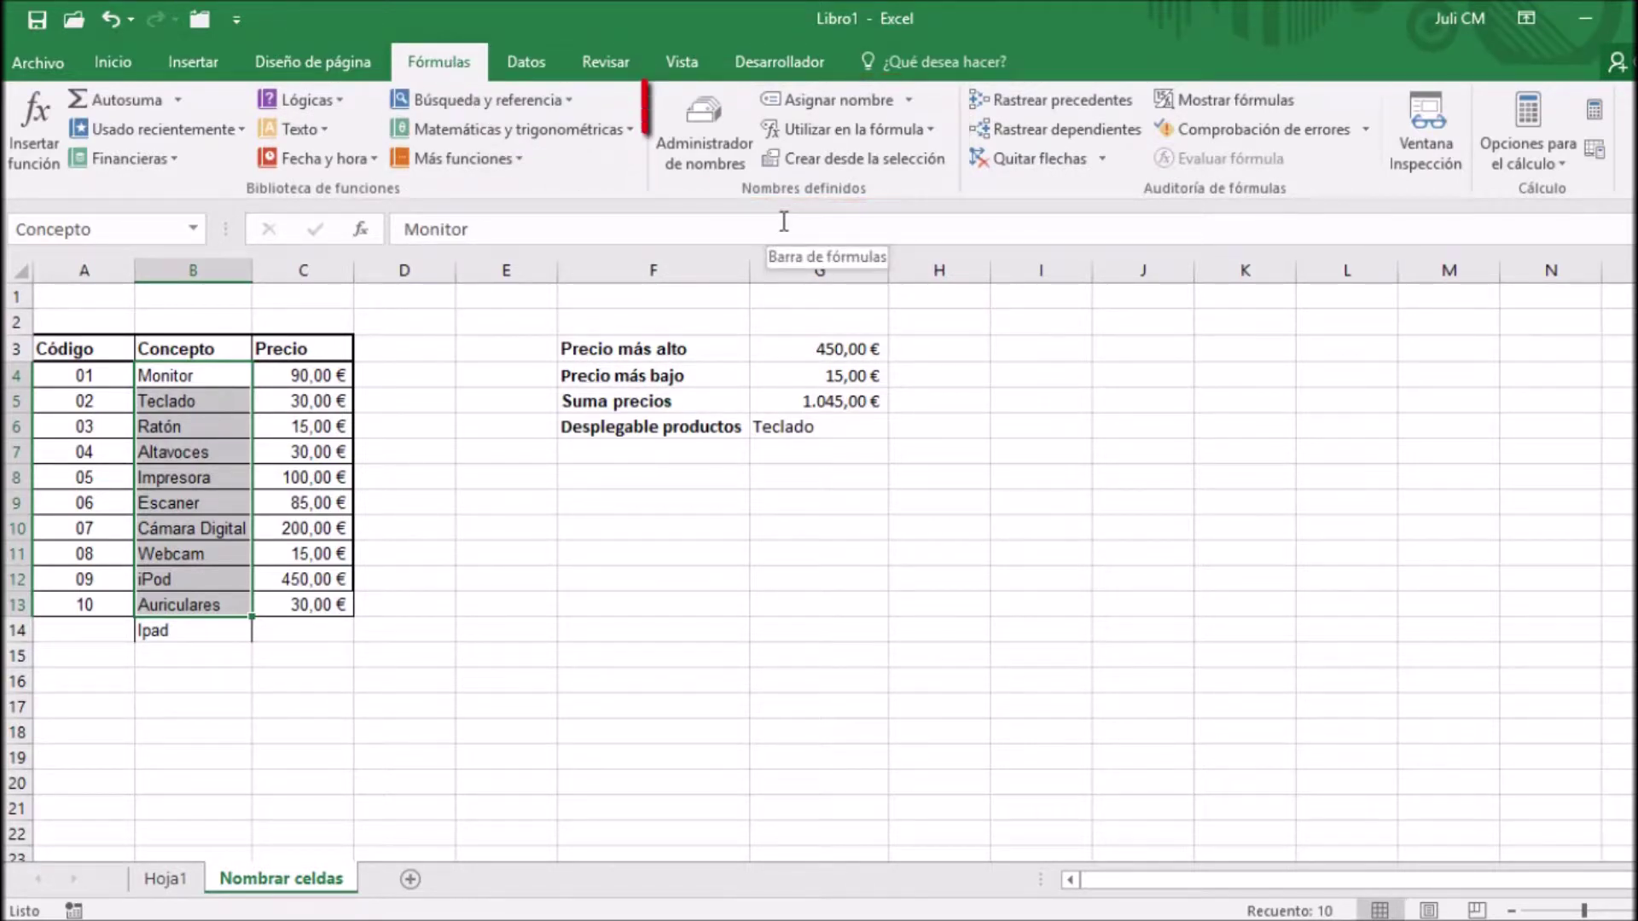
pyautogui.click(713, 116)
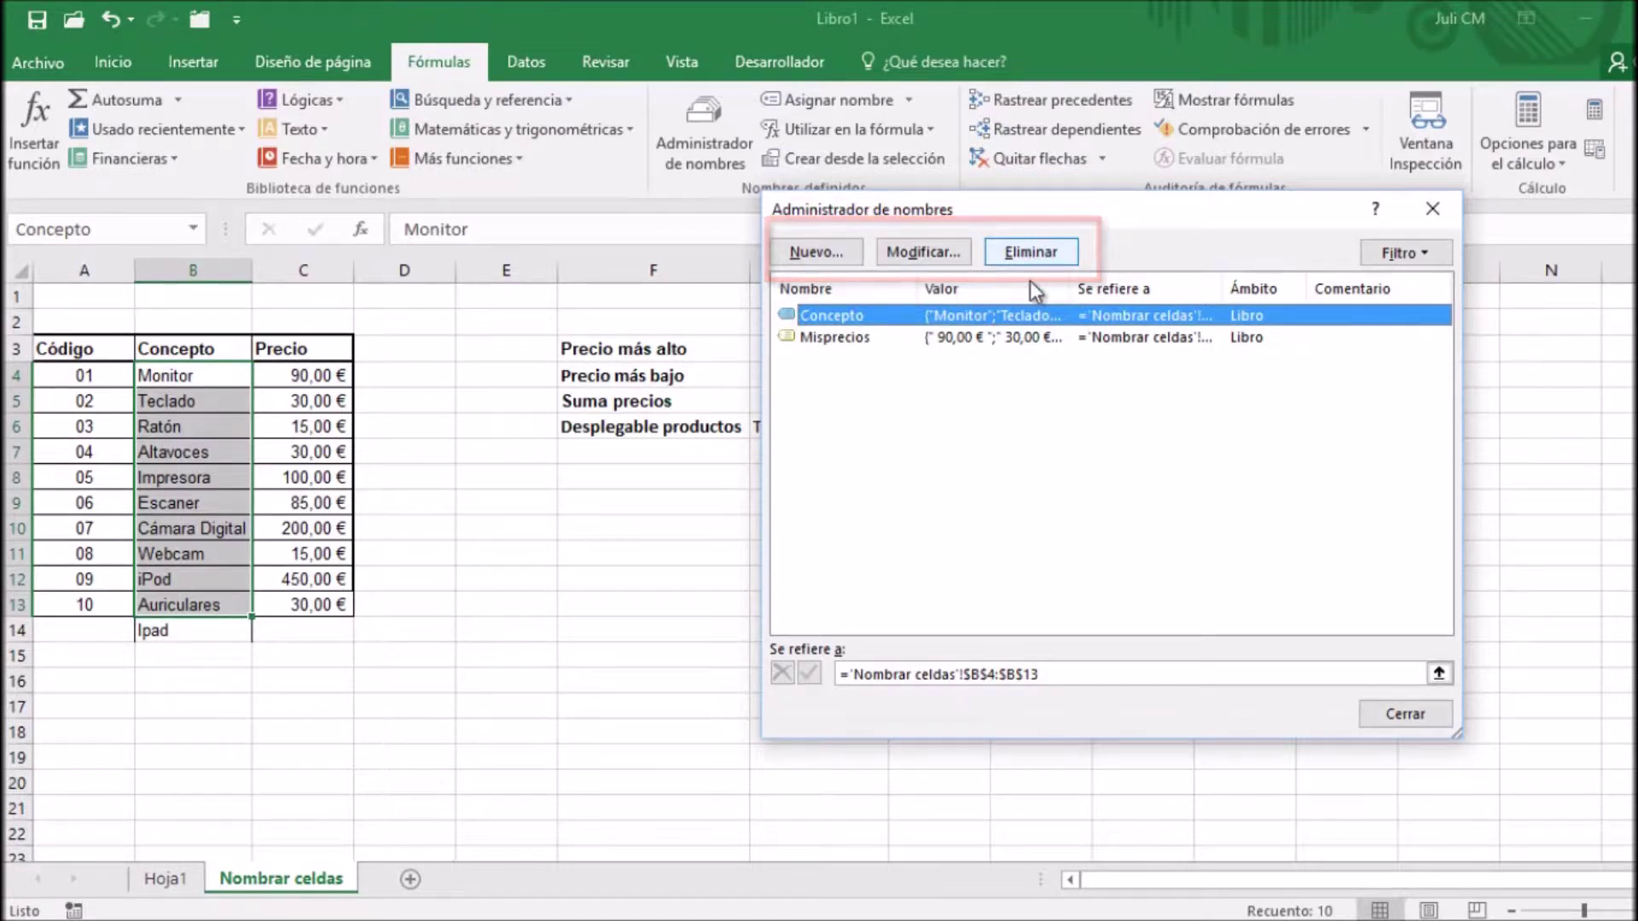
pyautogui.click(946, 253)
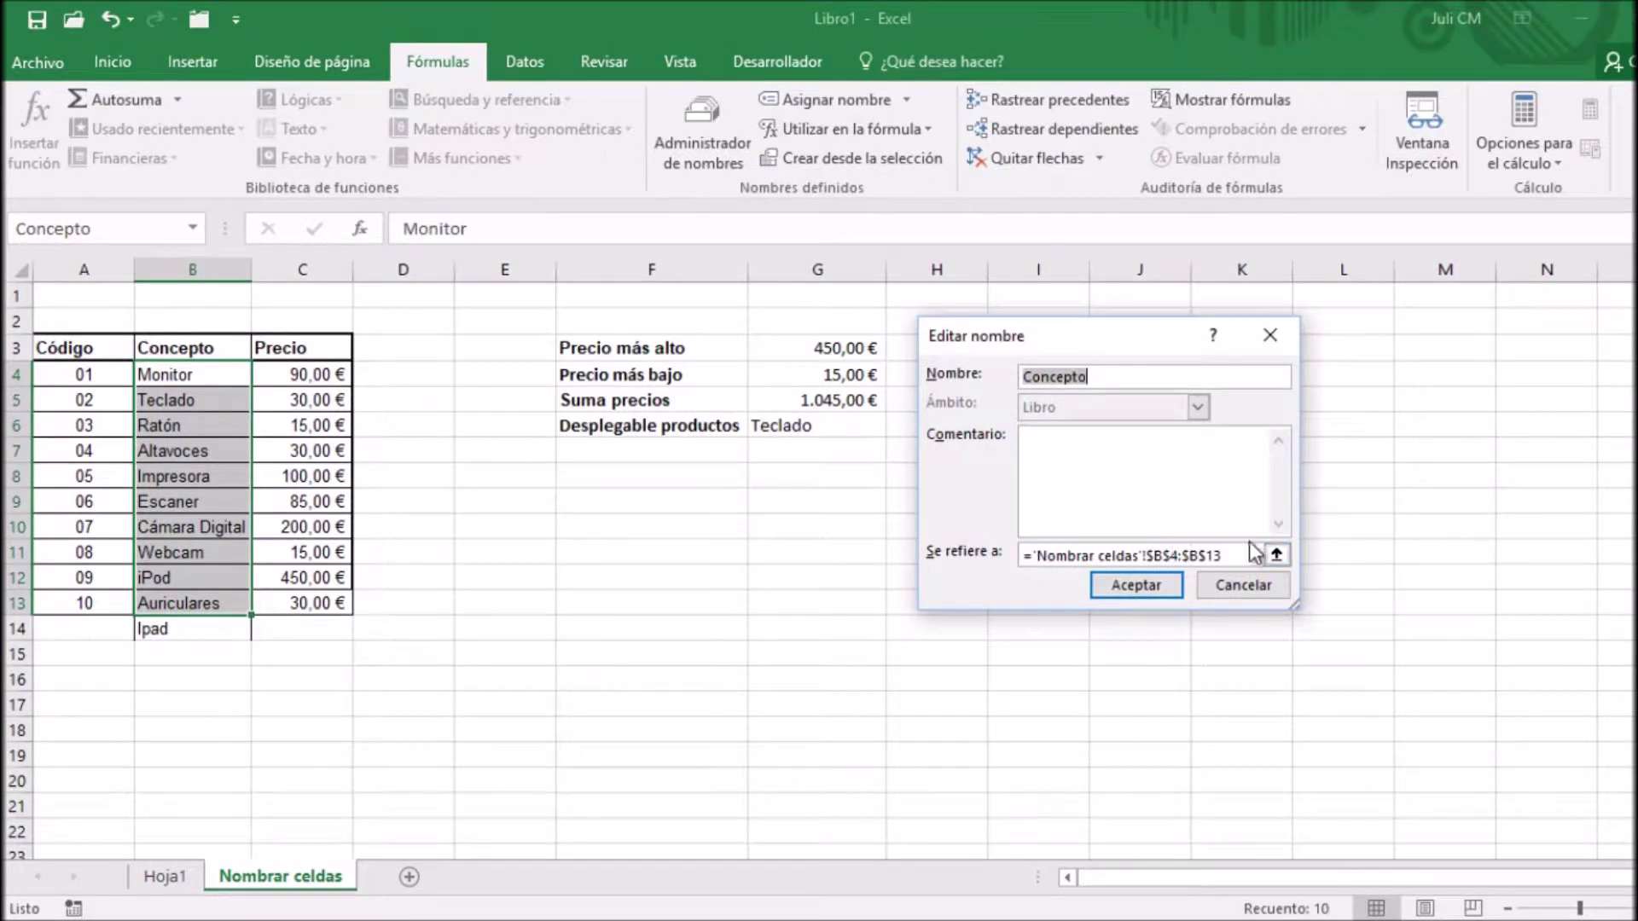
pyautogui.click(1277, 556)
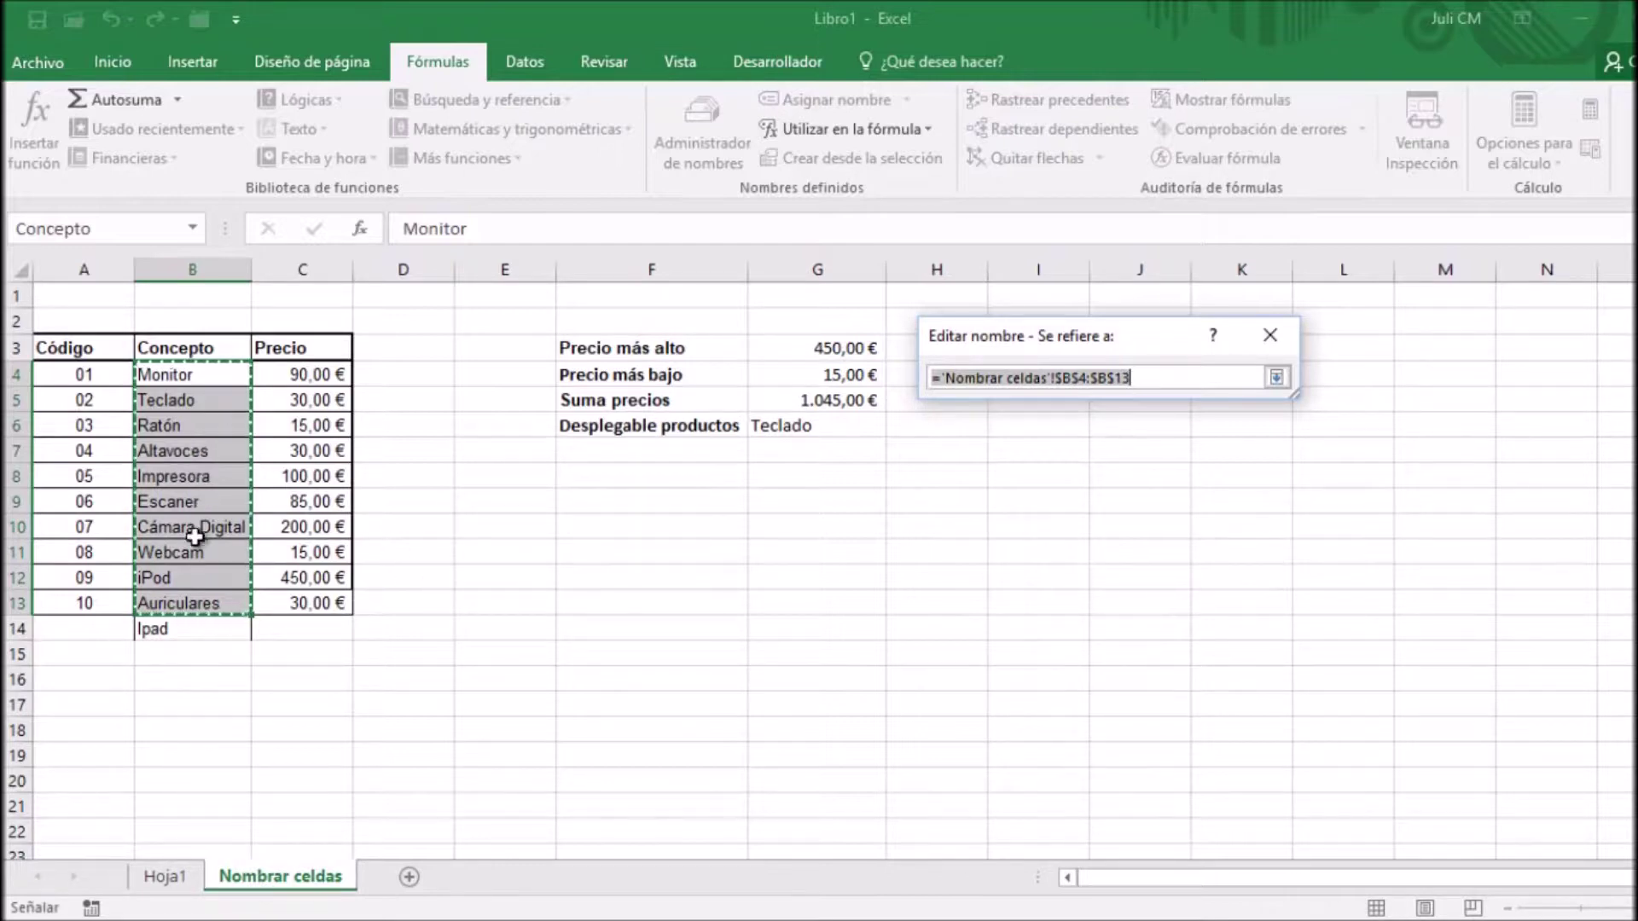
pyautogui.moveTo(205, 375); pyautogui.dragTo(209, 776)
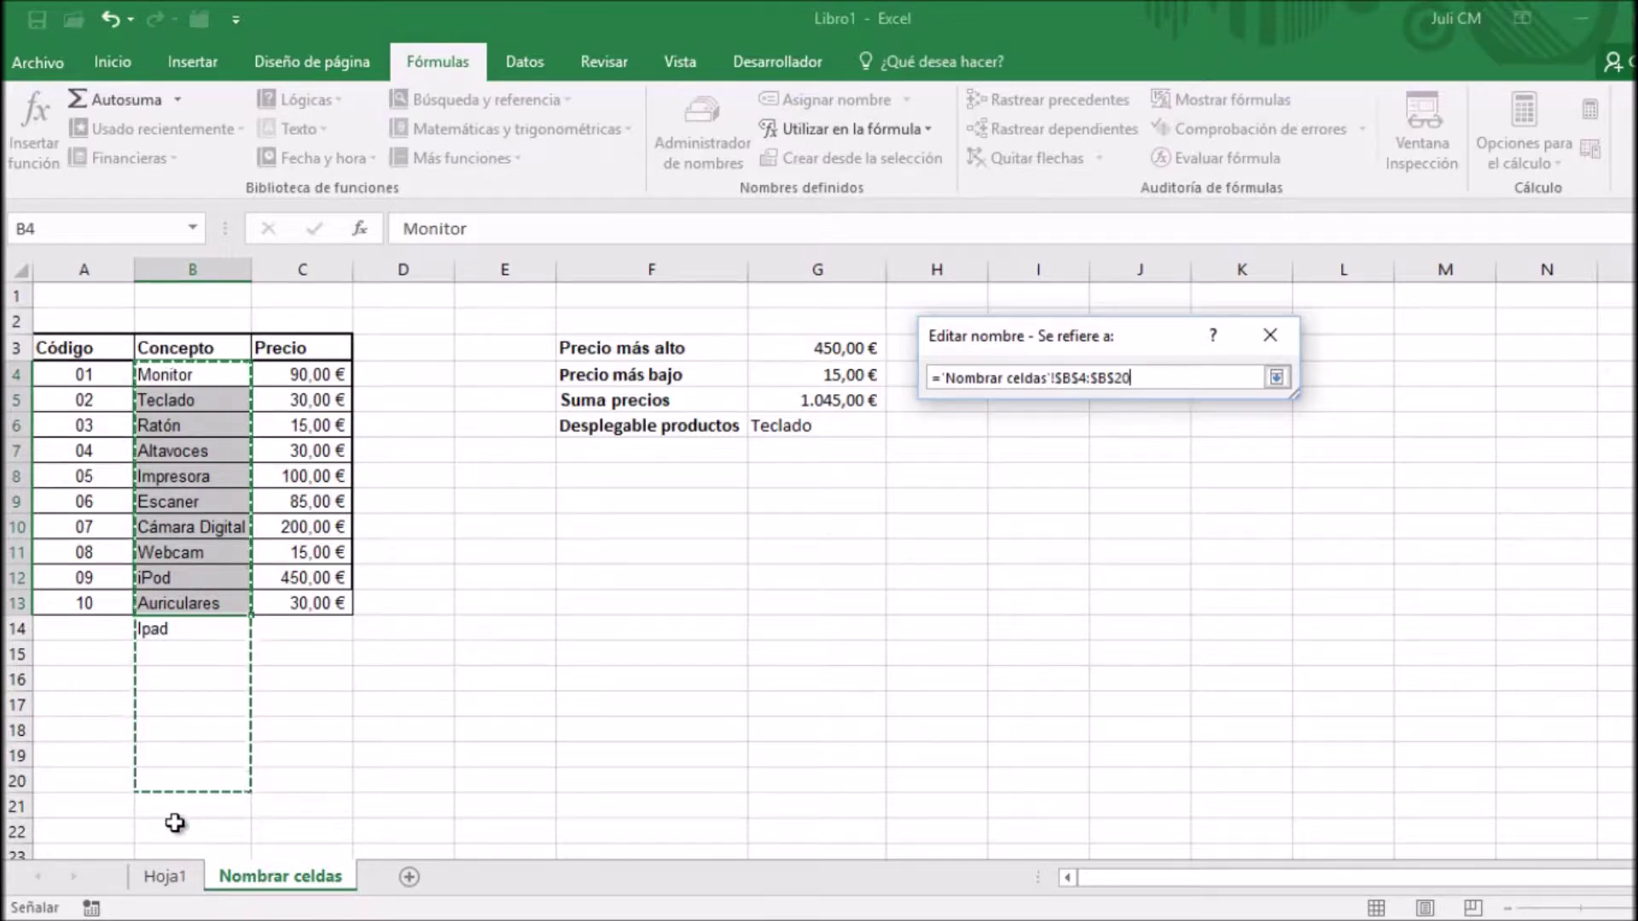
pyautogui.click(1276, 377)
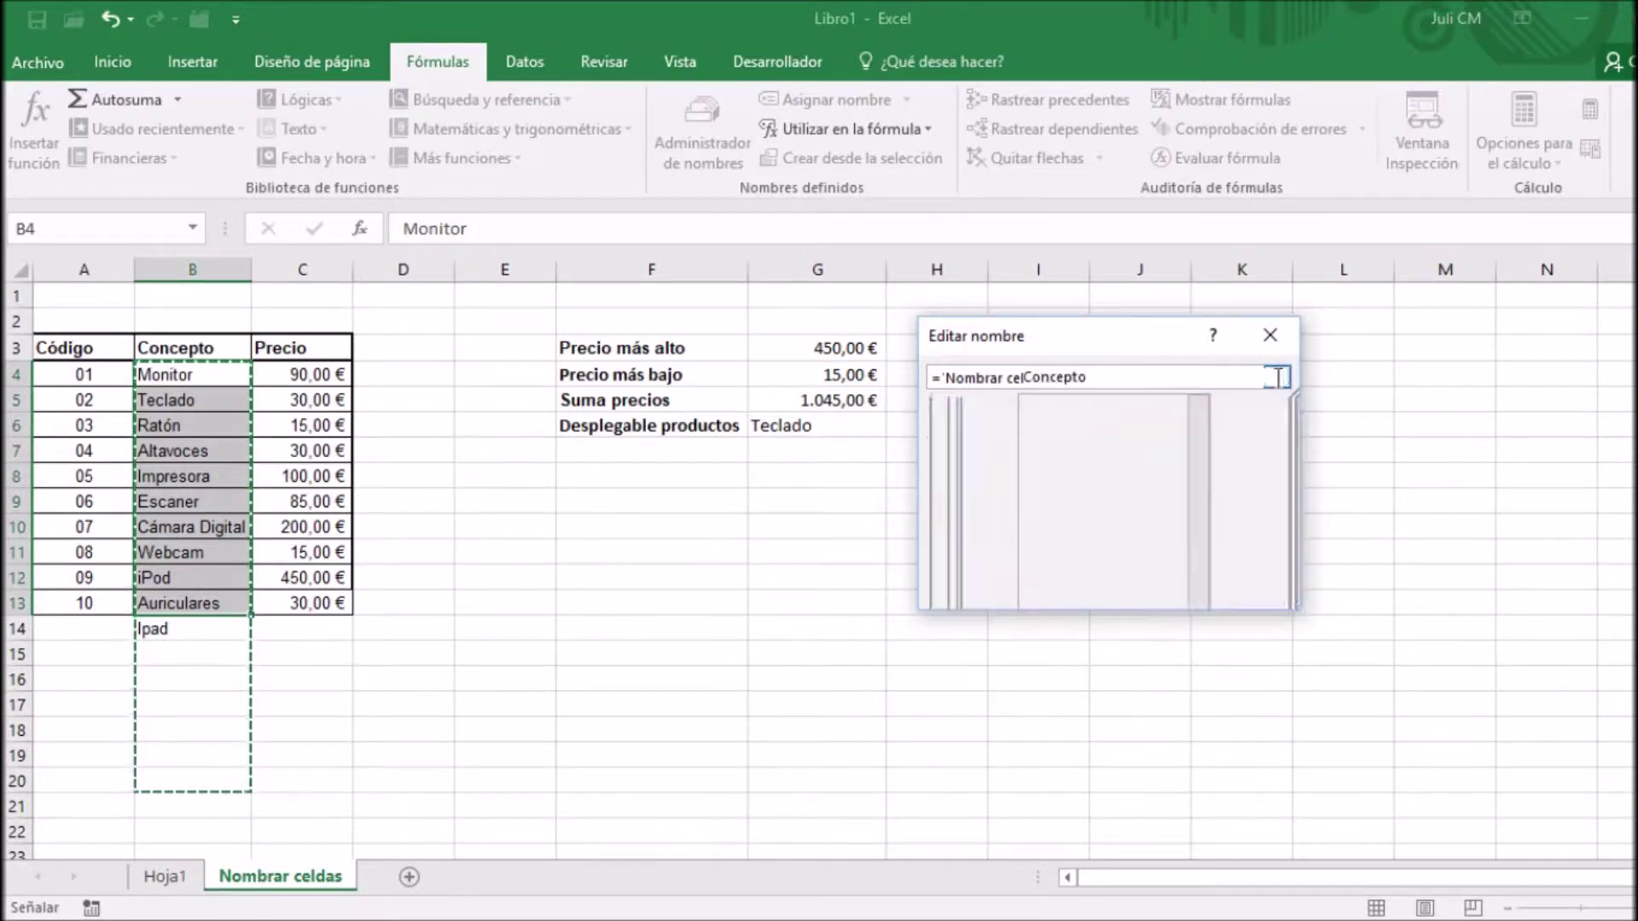
pyautogui.click(1117, 586)
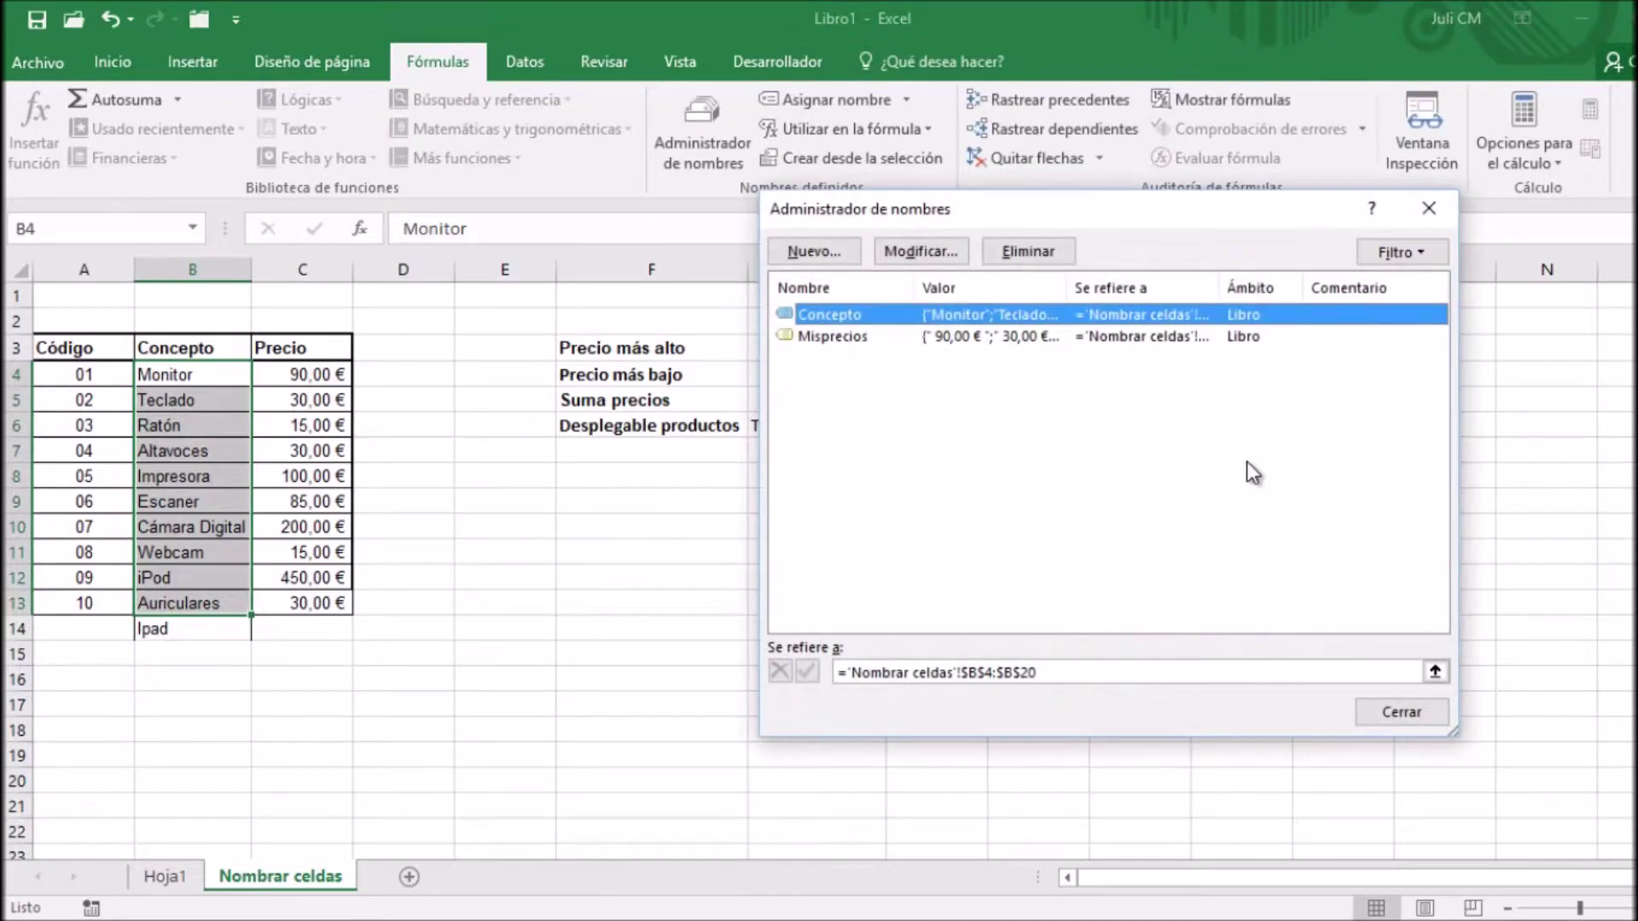
pyautogui.click(1386, 713)
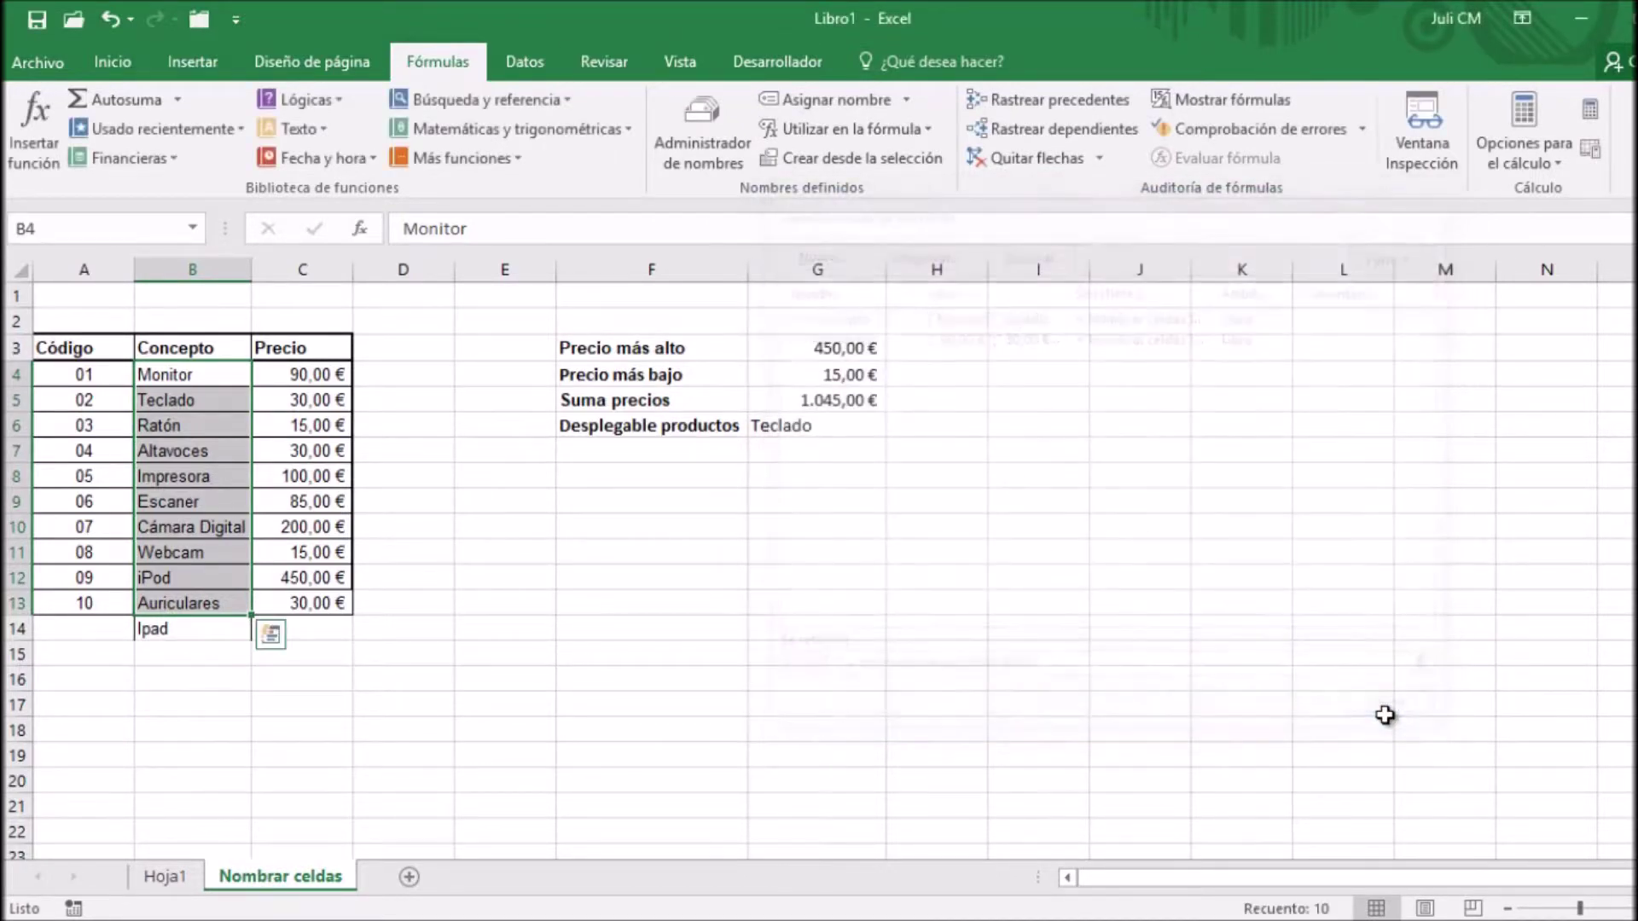
# Step: Choose Ipad from the product drop-down list in cell G6
pyautogui.click(865, 425)
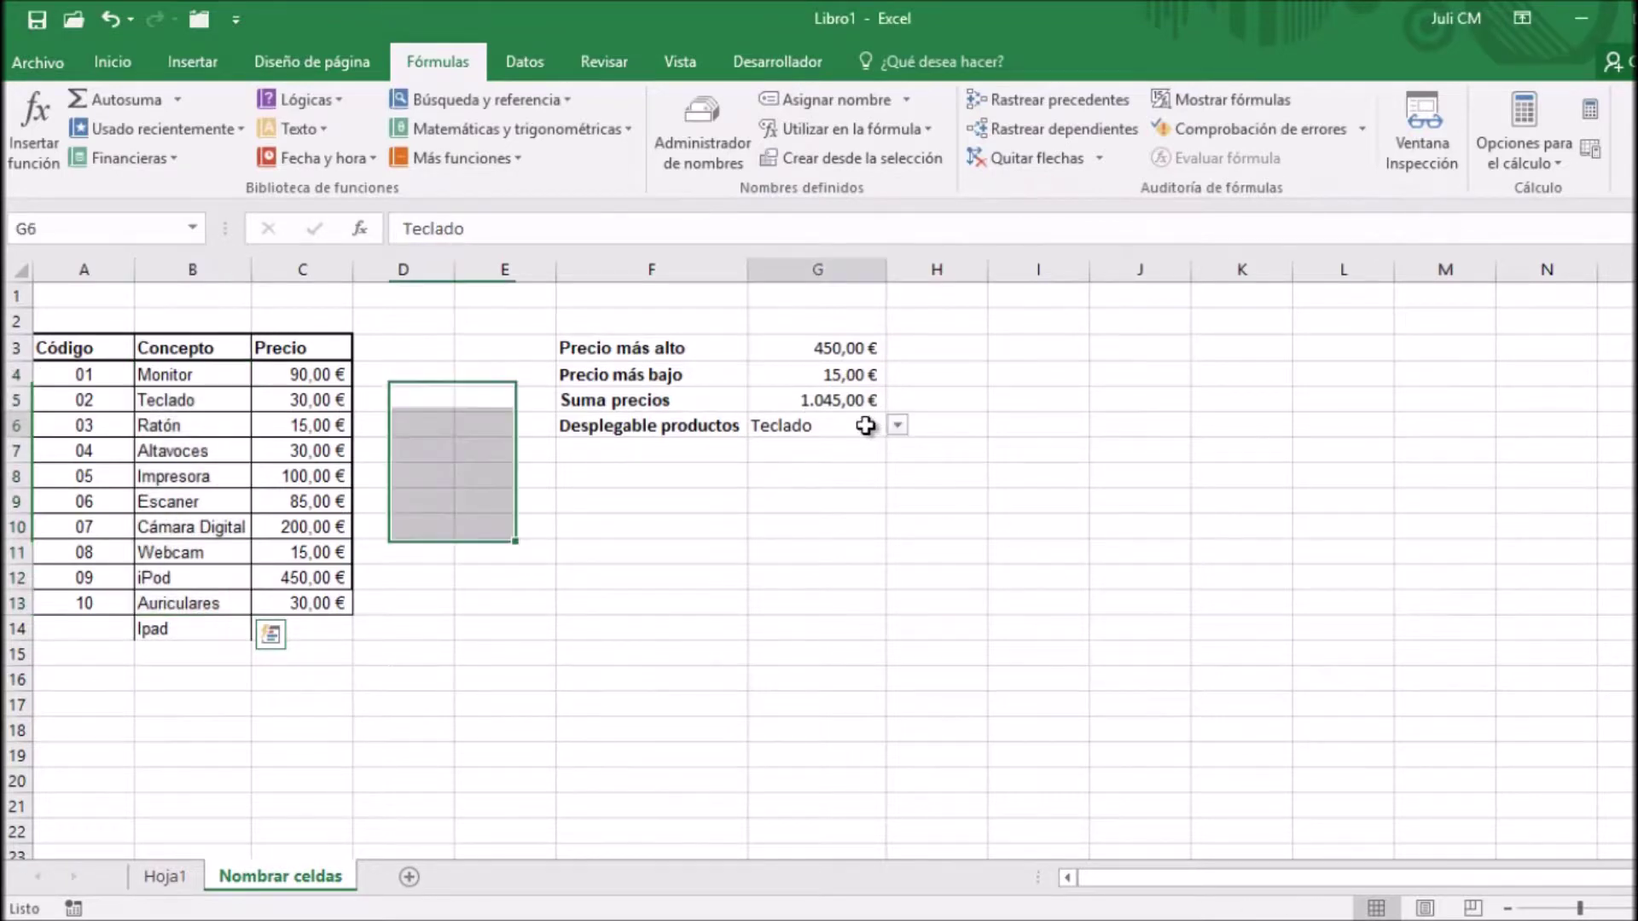
pyautogui.click(897, 425)
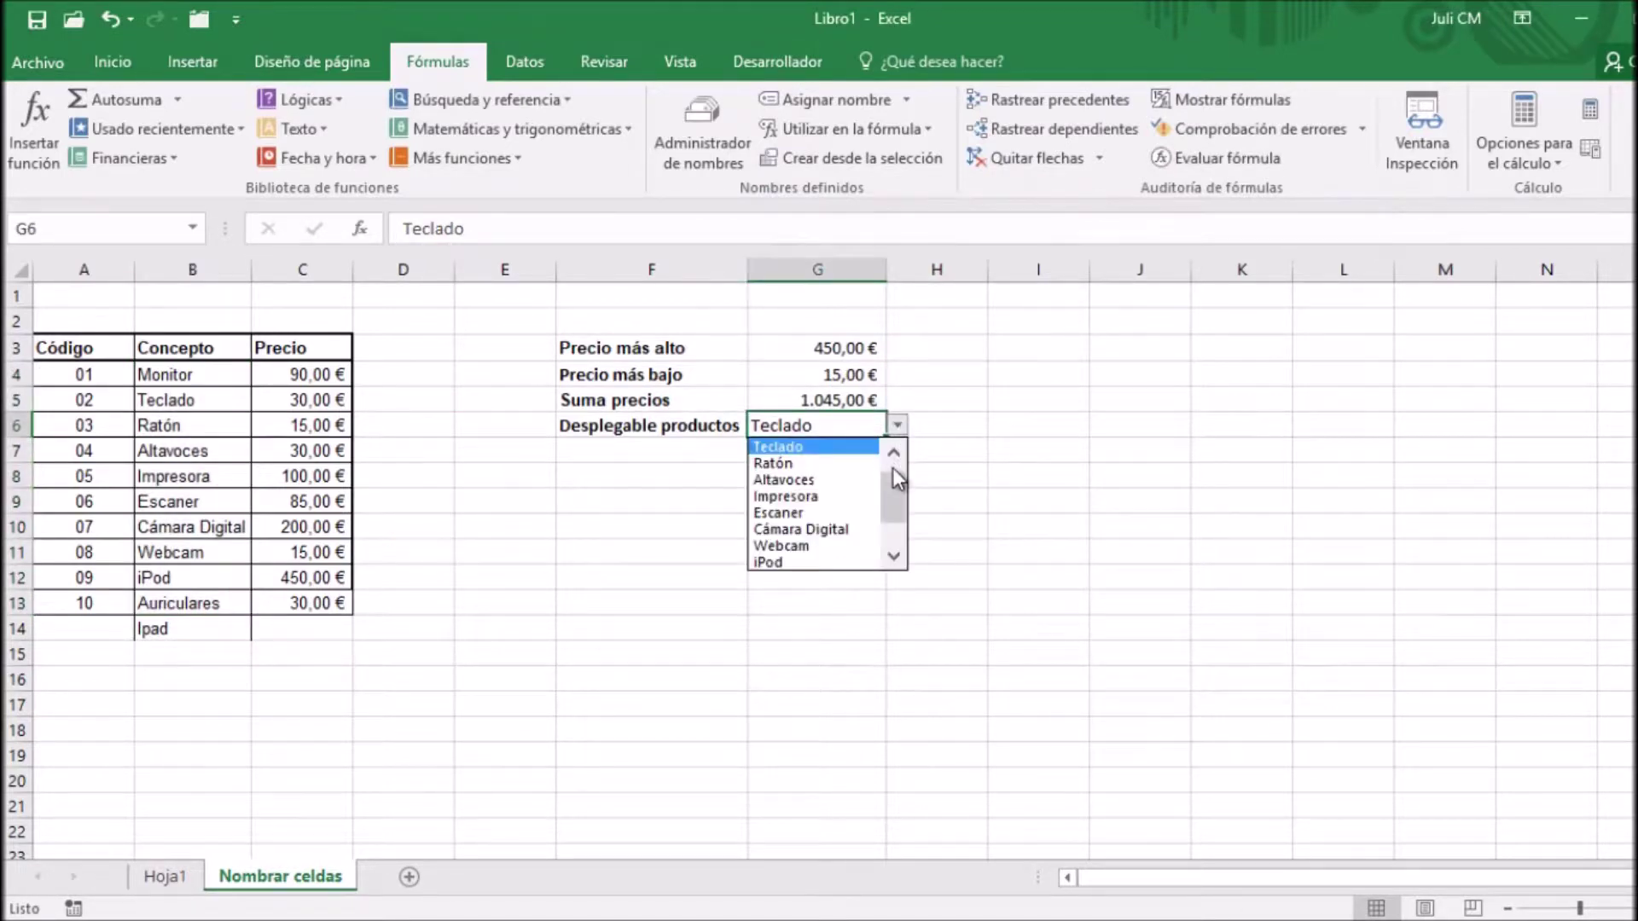
pyautogui.moveTo(894, 490); pyautogui.dragTo(897, 524)
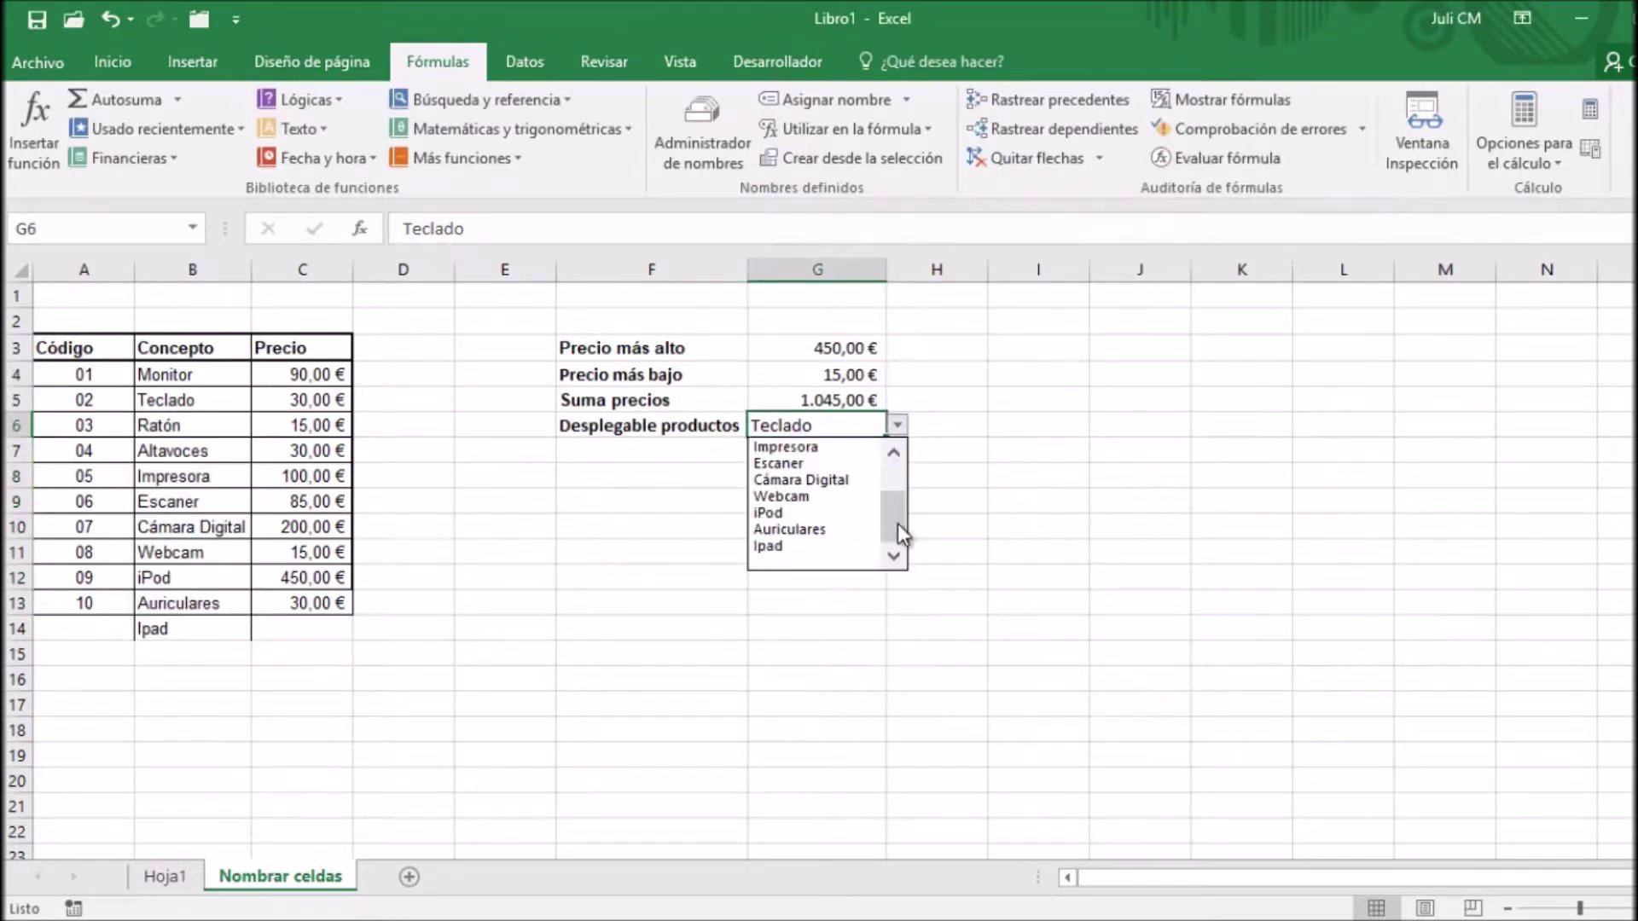
pyautogui.click(790, 546)
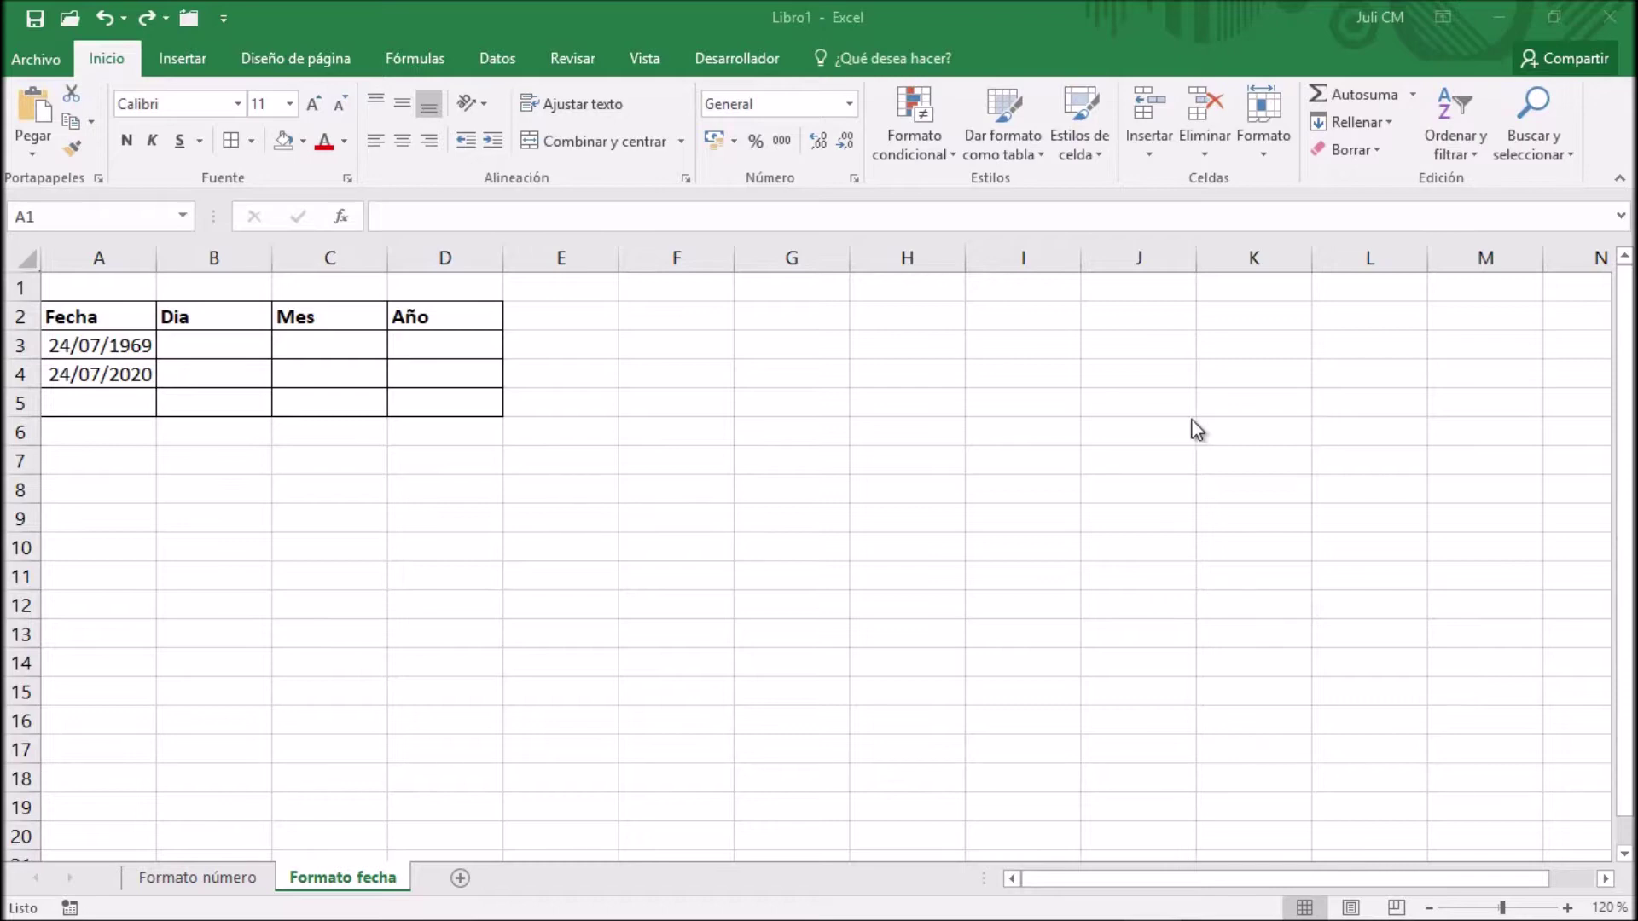
pyautogui.click(73, 286)
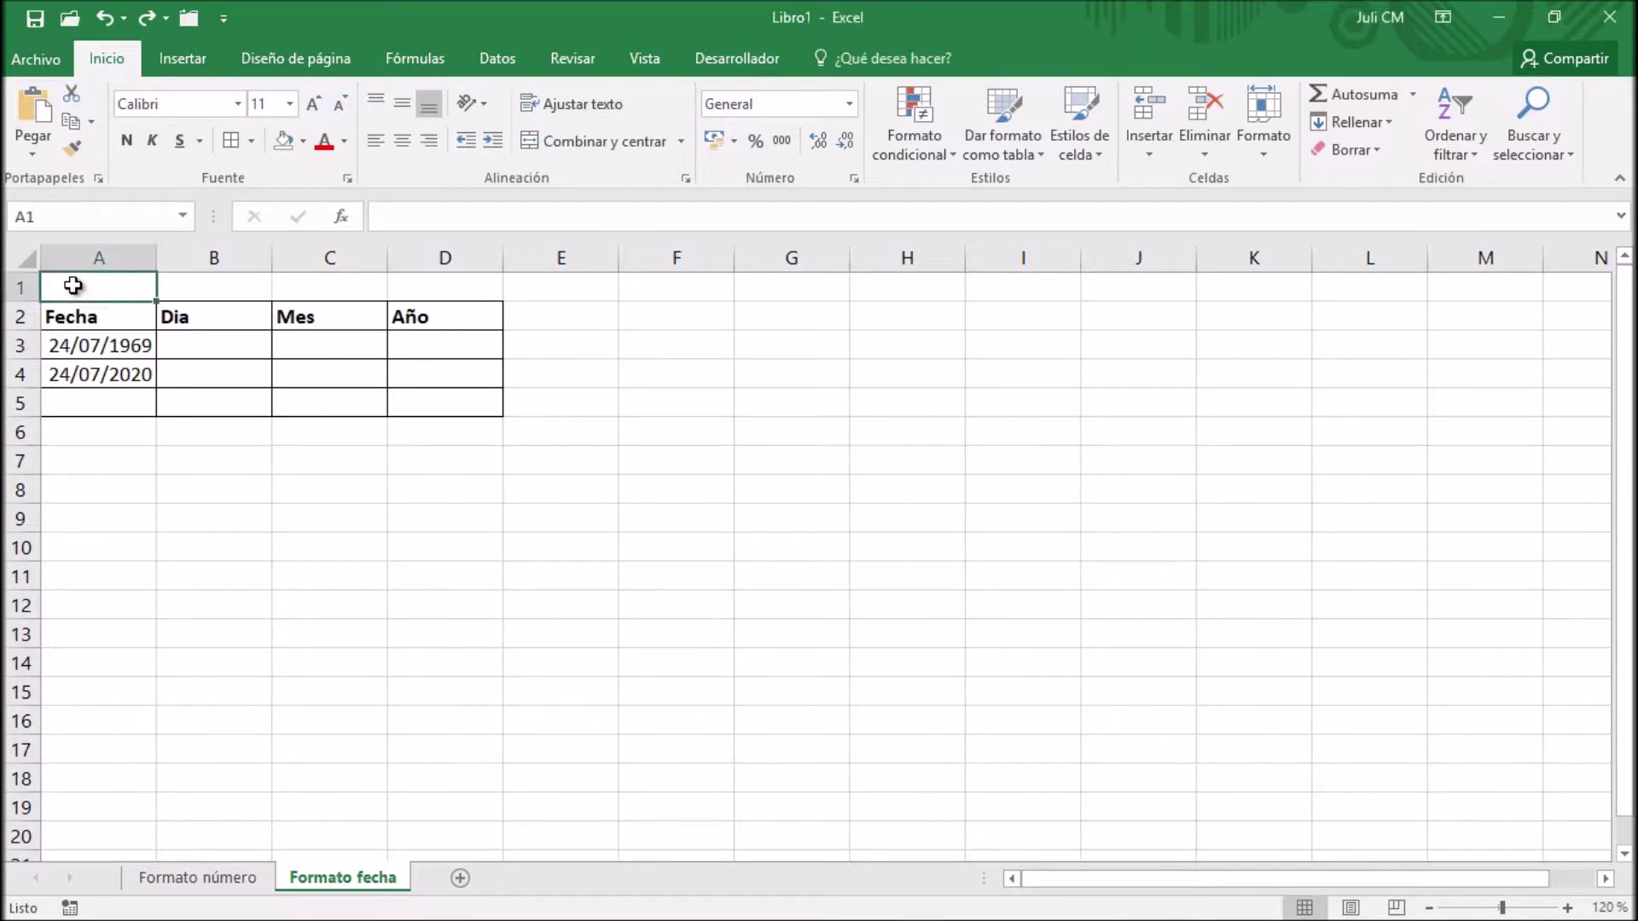
pyautogui.click(110, 350)
pyautogui.click(113, 378)
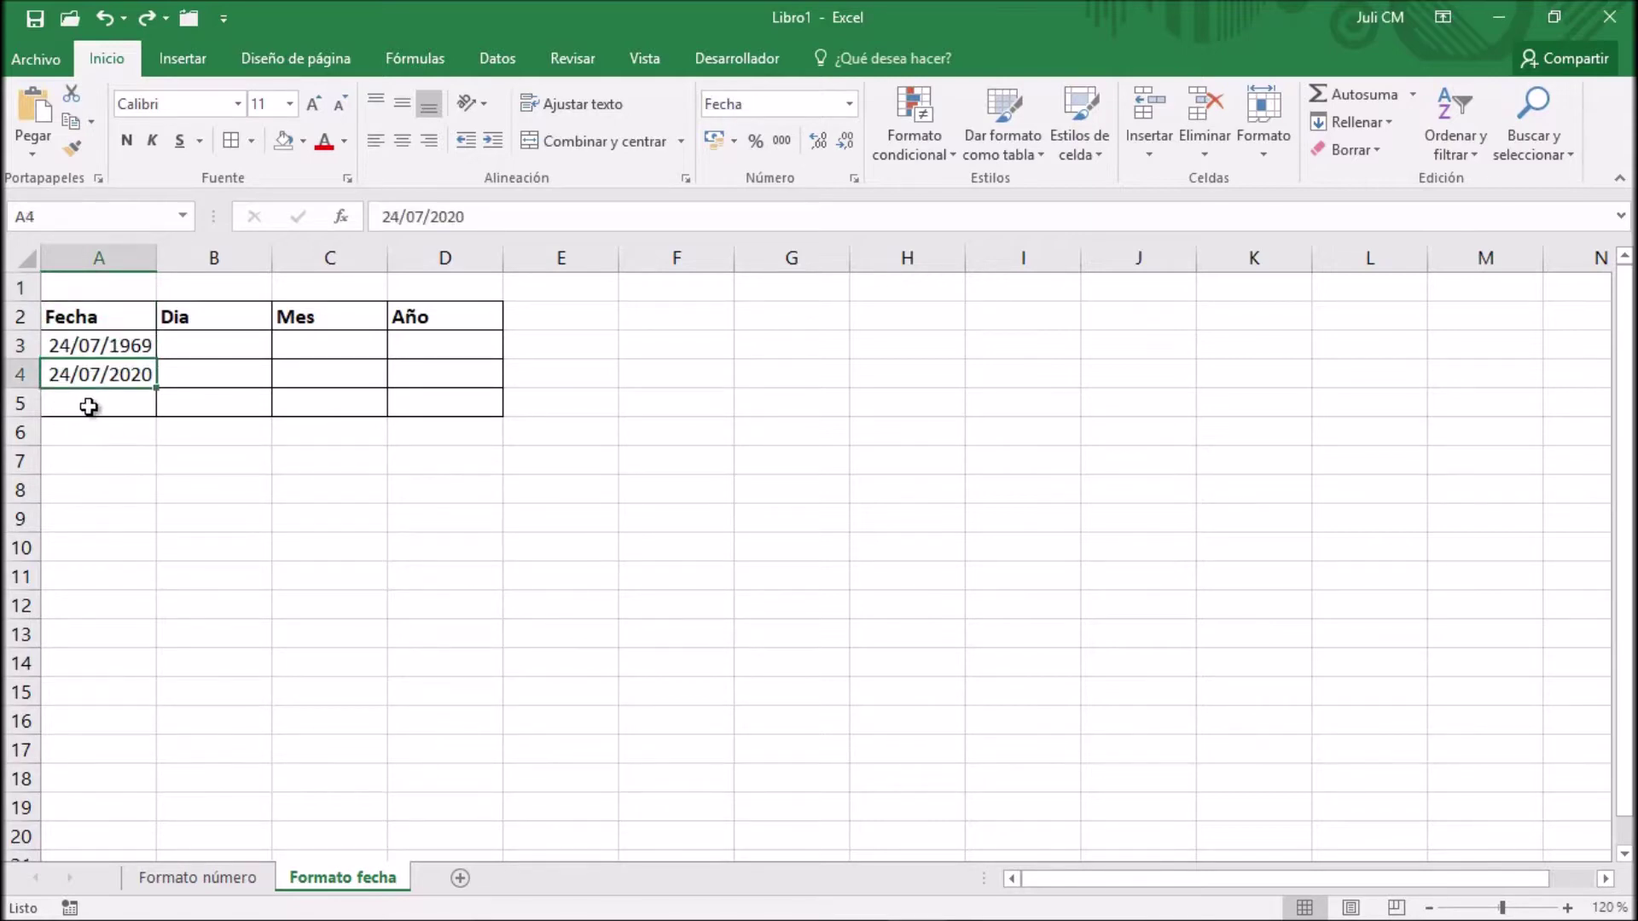
# Step: Enter the formula =hoy() in cell A5 of the Fecha column to insert the current date
pyautogui.click(89, 405)
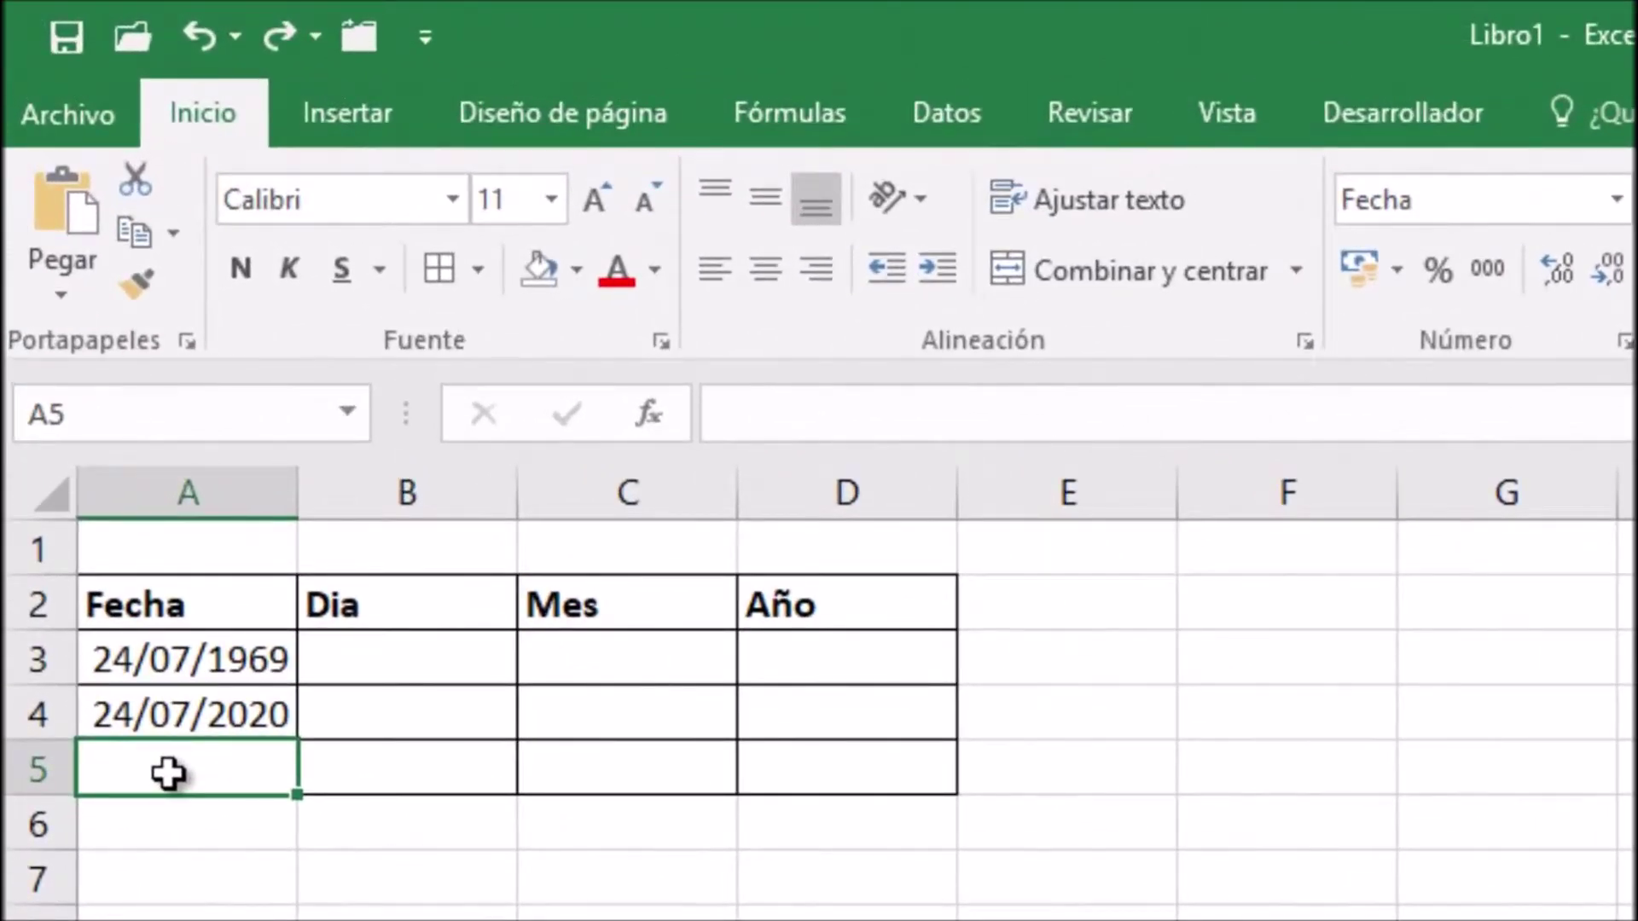
pyautogui.doubleClick(170, 772)
pyautogui.write('=')
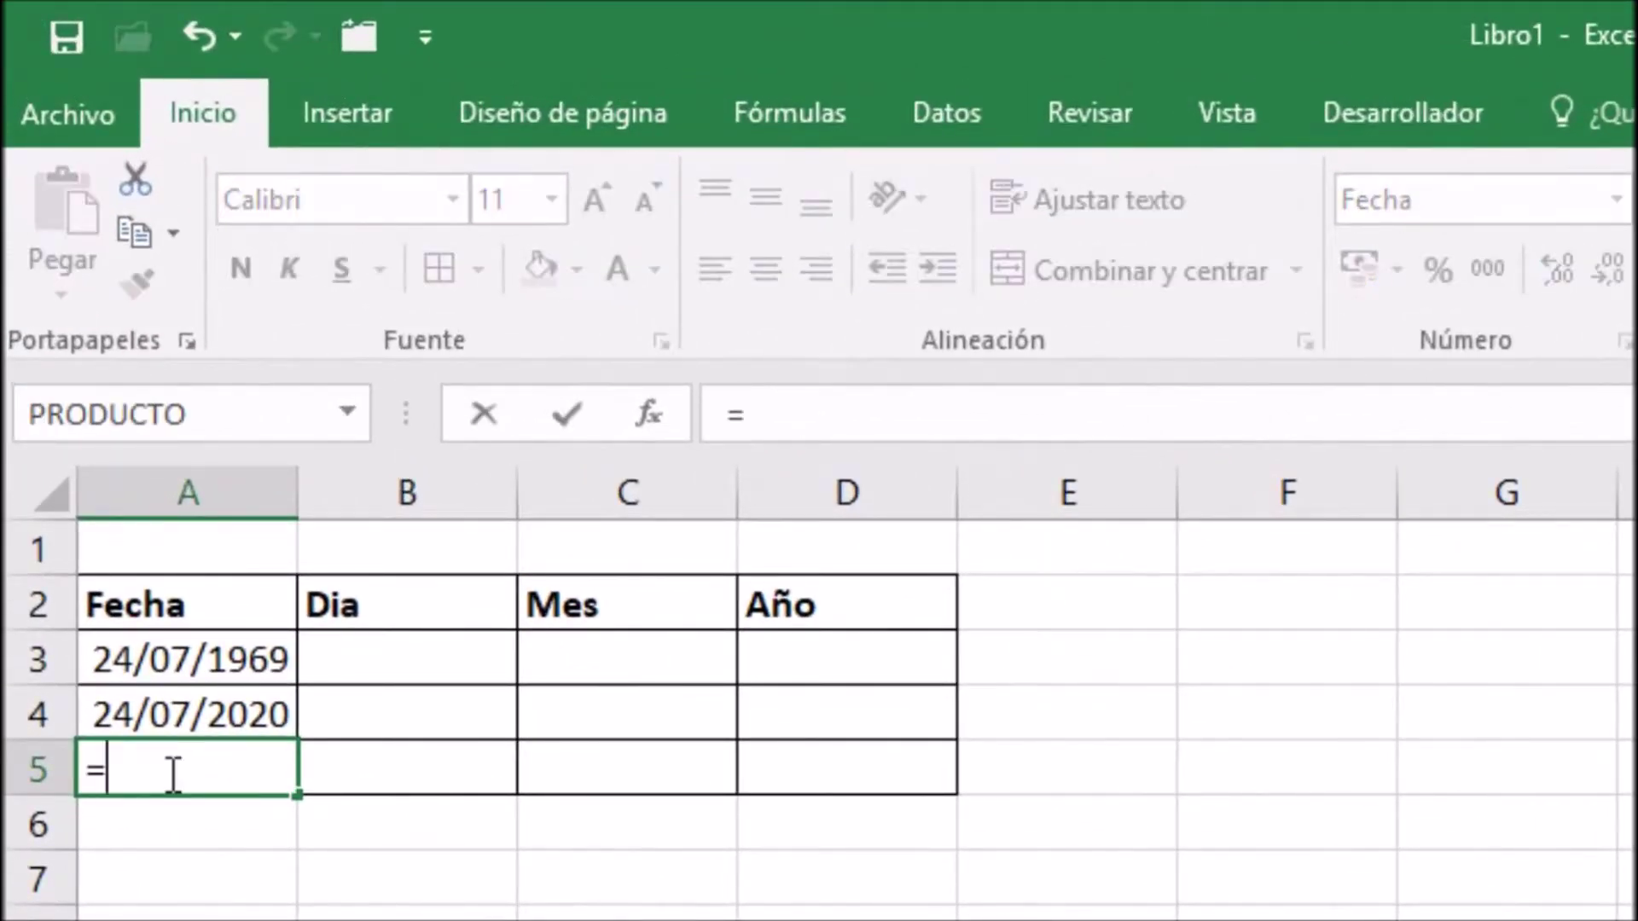
pyautogui.write('hoy')
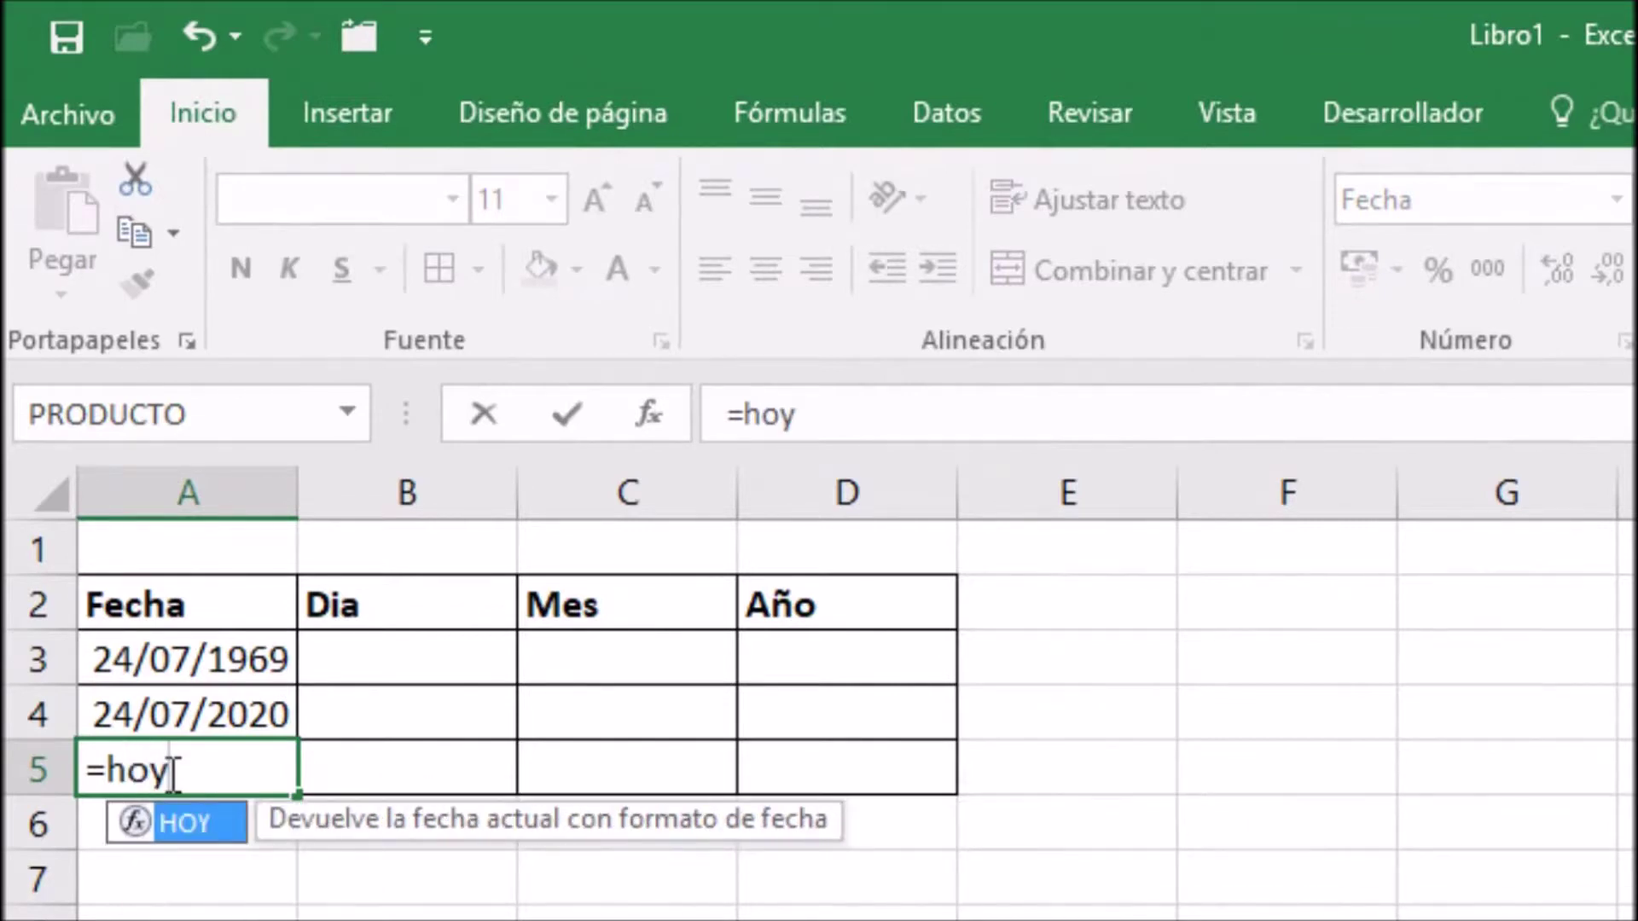
pyautogui.write('()')
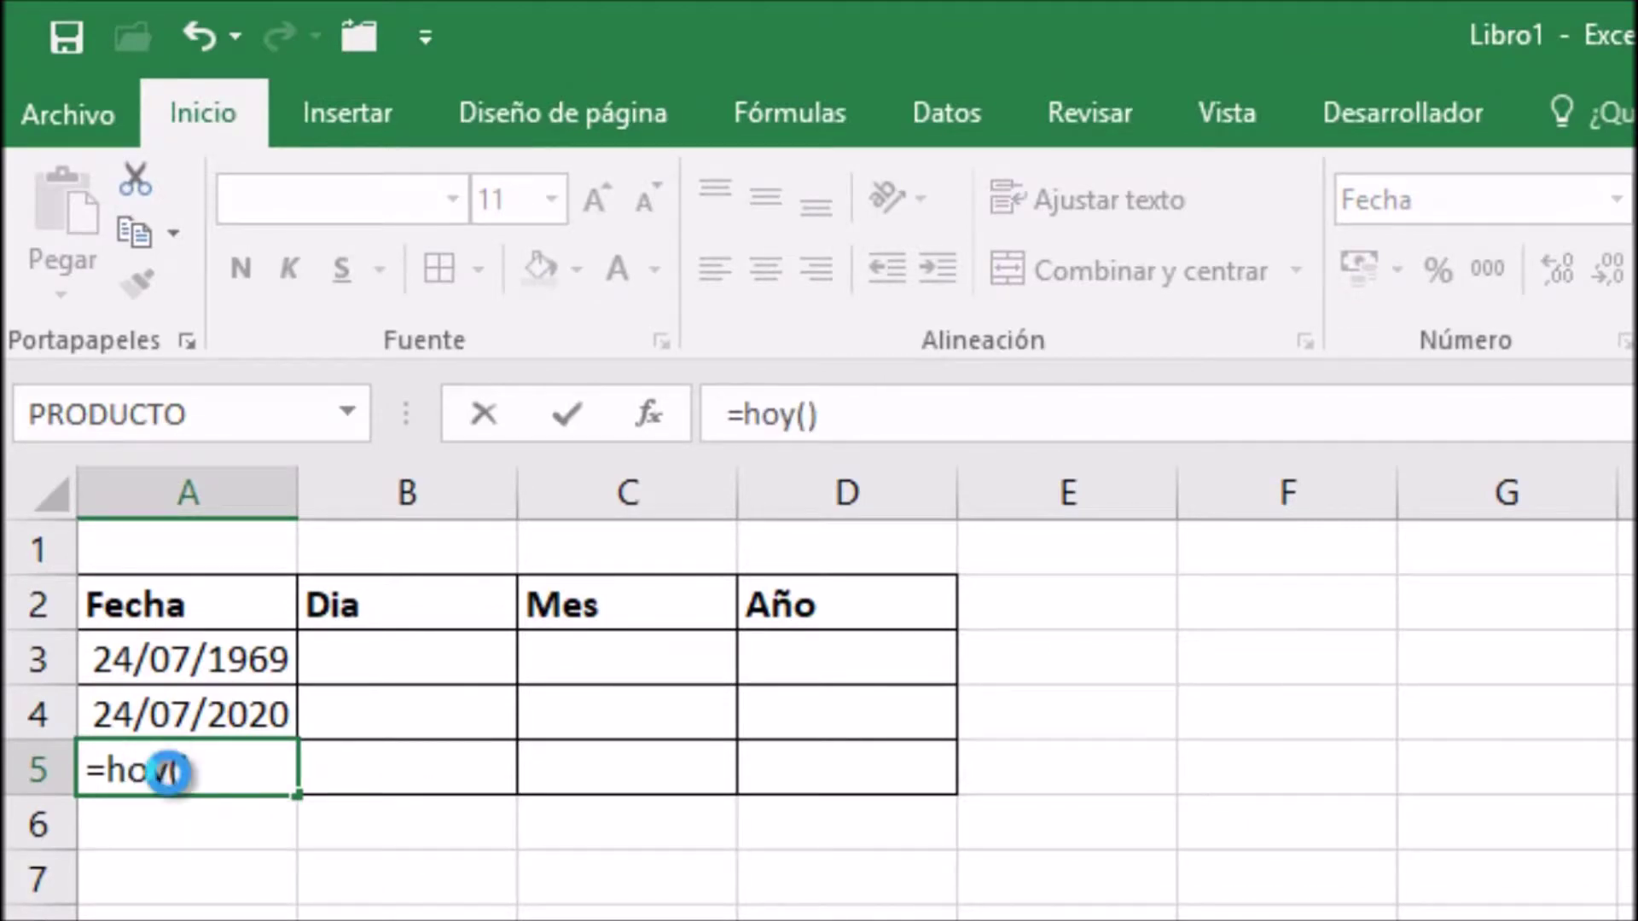
pyautogui.press('Return')
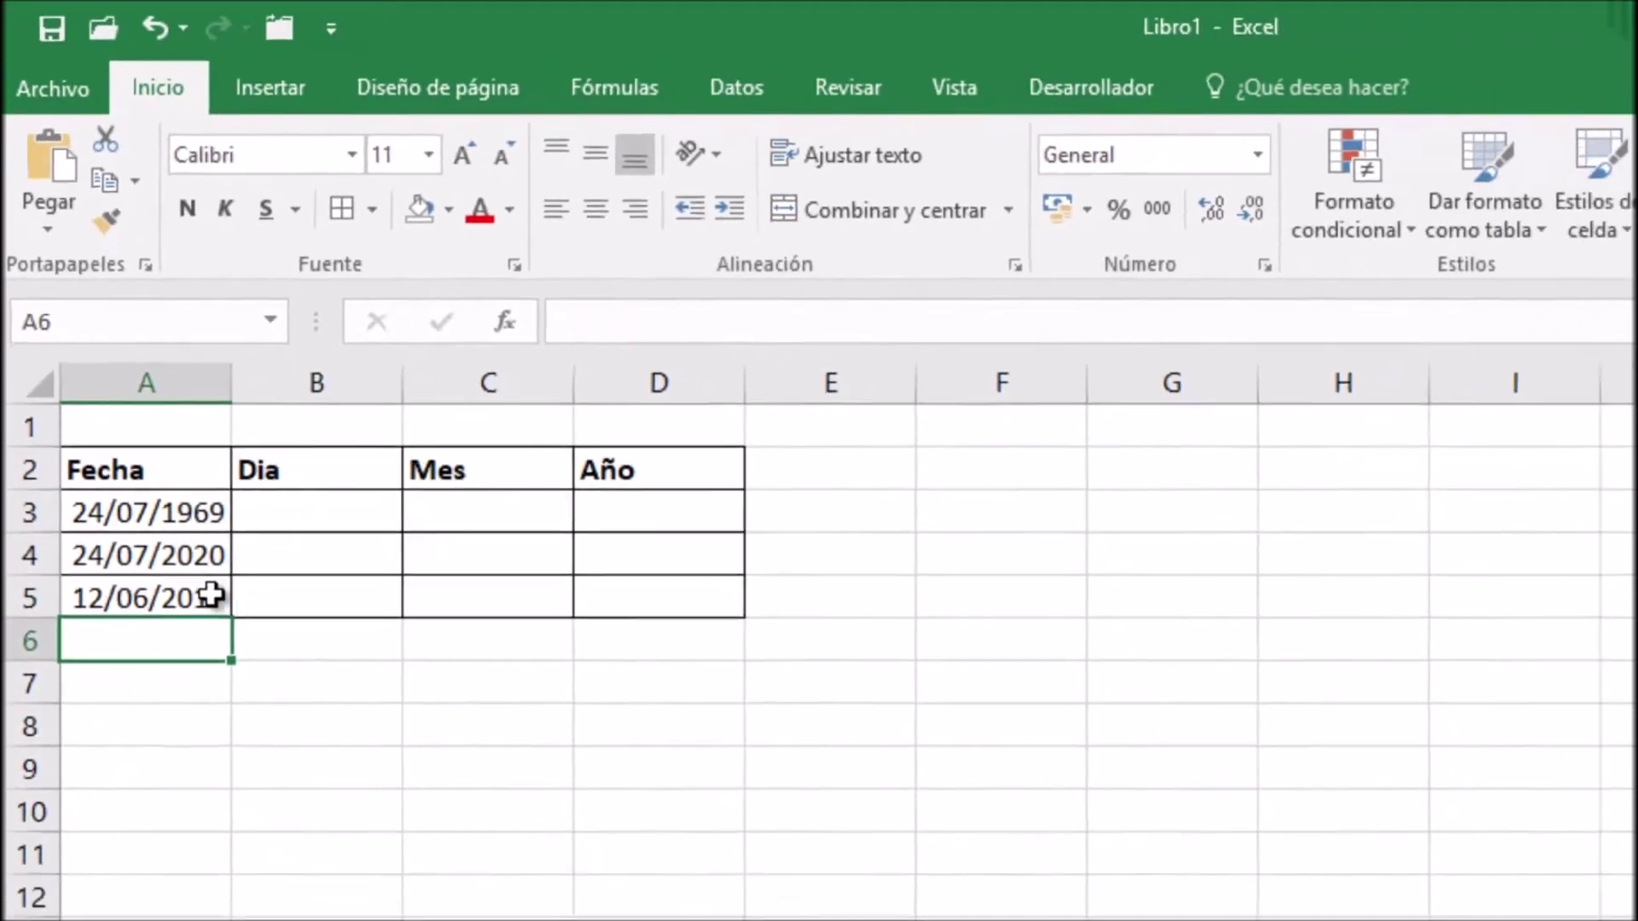
pyautogui.click(248, 768)
pyautogui.click(122, 354)
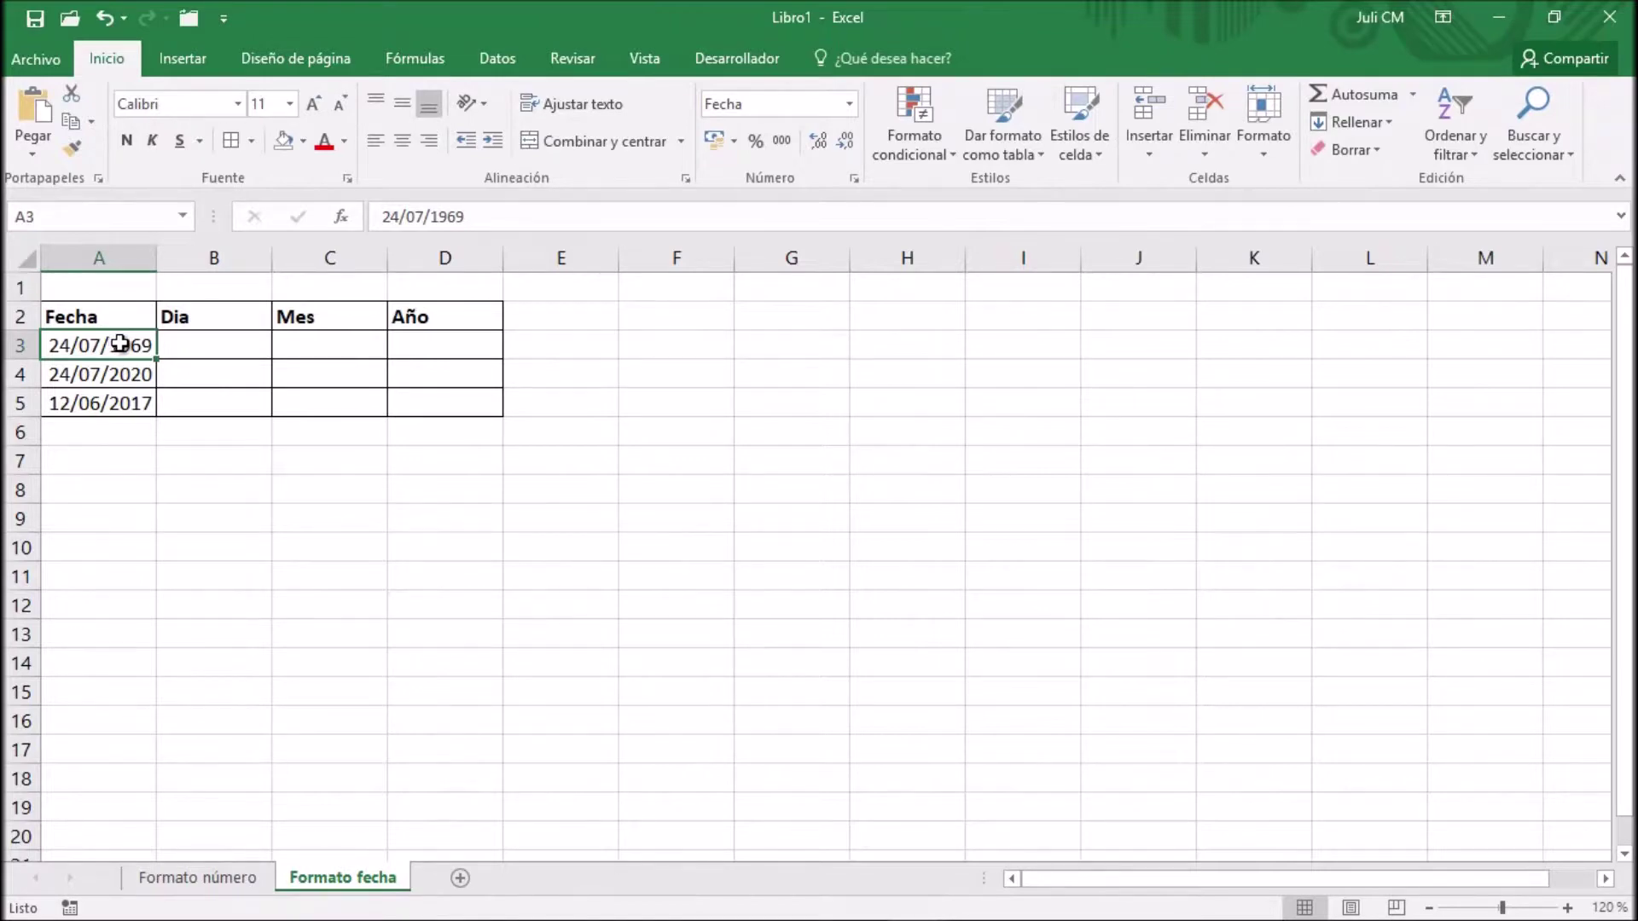
pyautogui.click(195, 345)
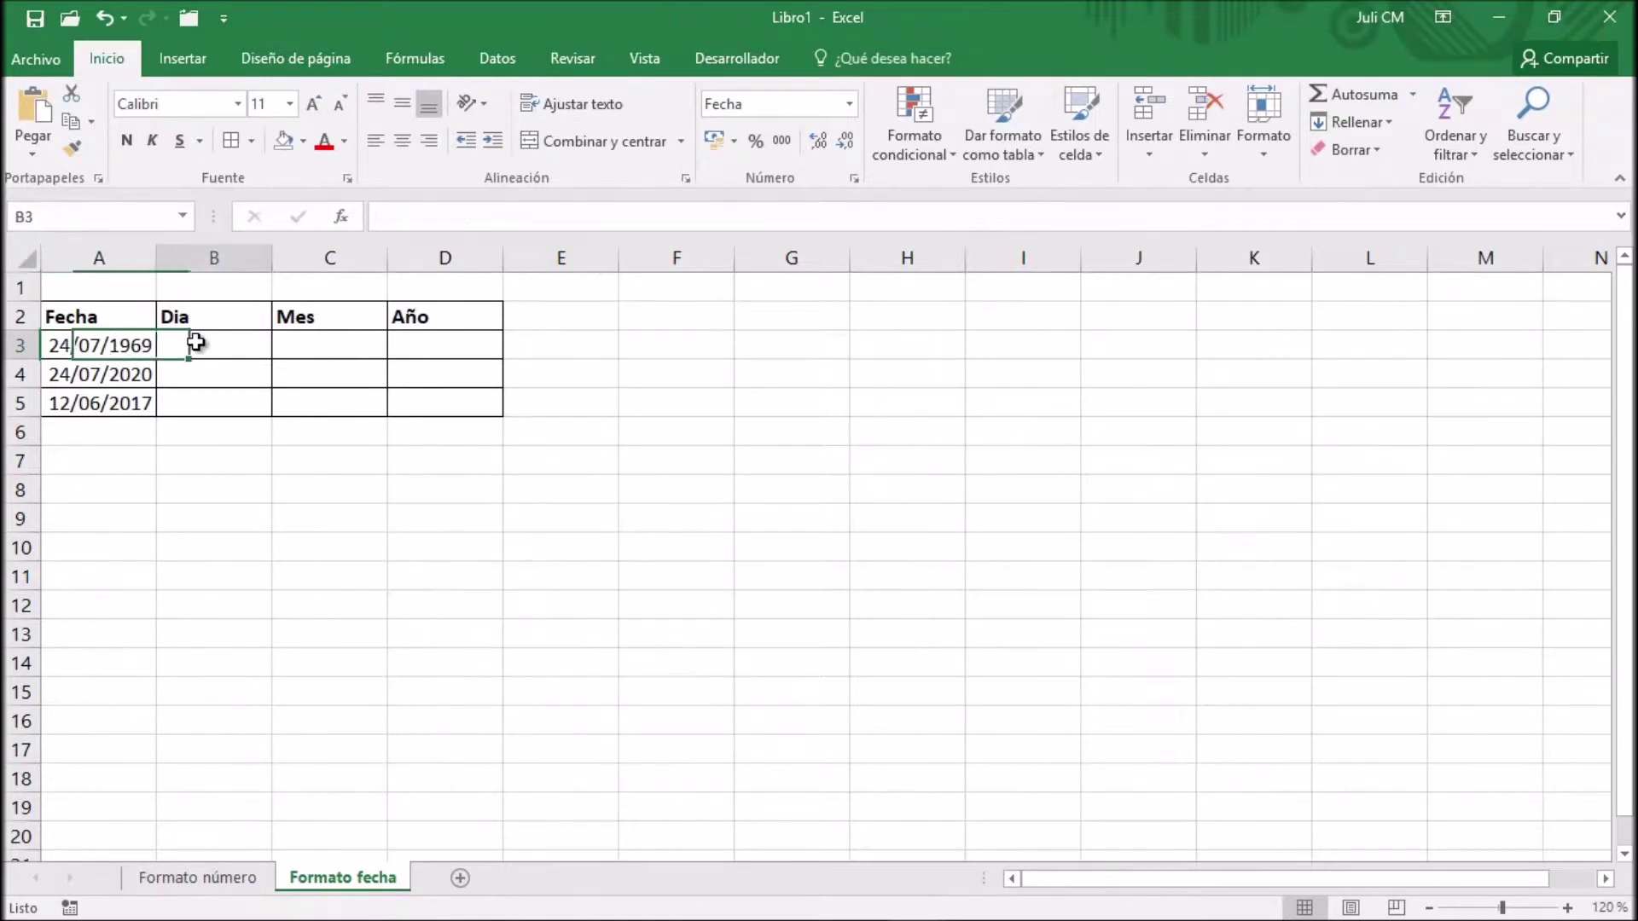
pyautogui.click(320, 349)
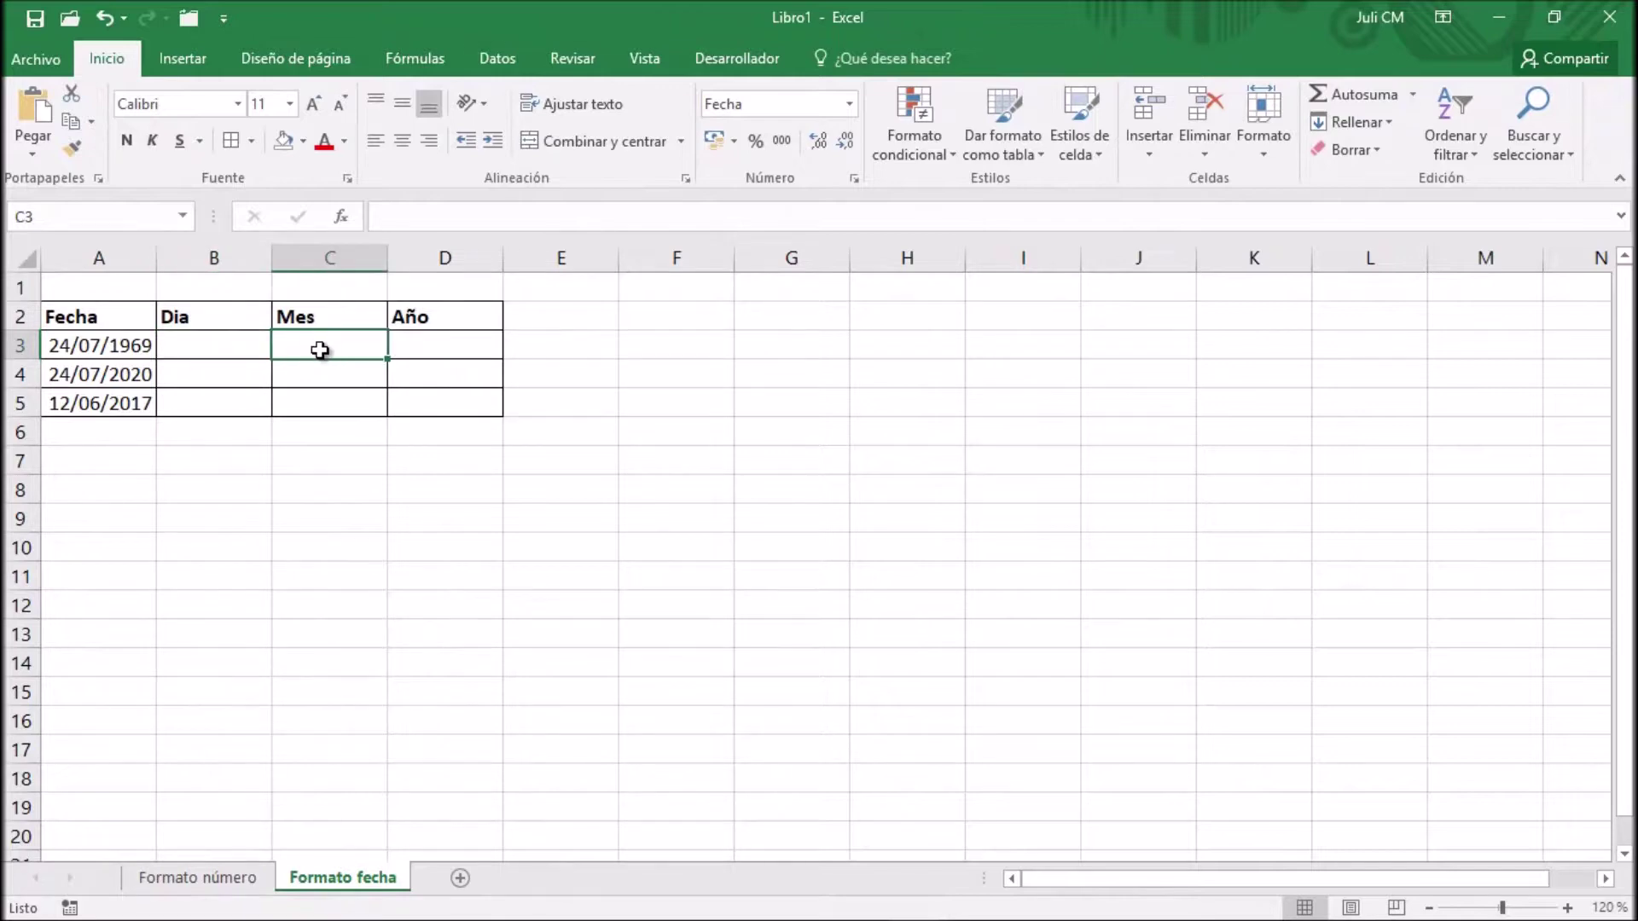
pyautogui.click(454, 342)
pyautogui.click(345, 341)
pyautogui.click(226, 347)
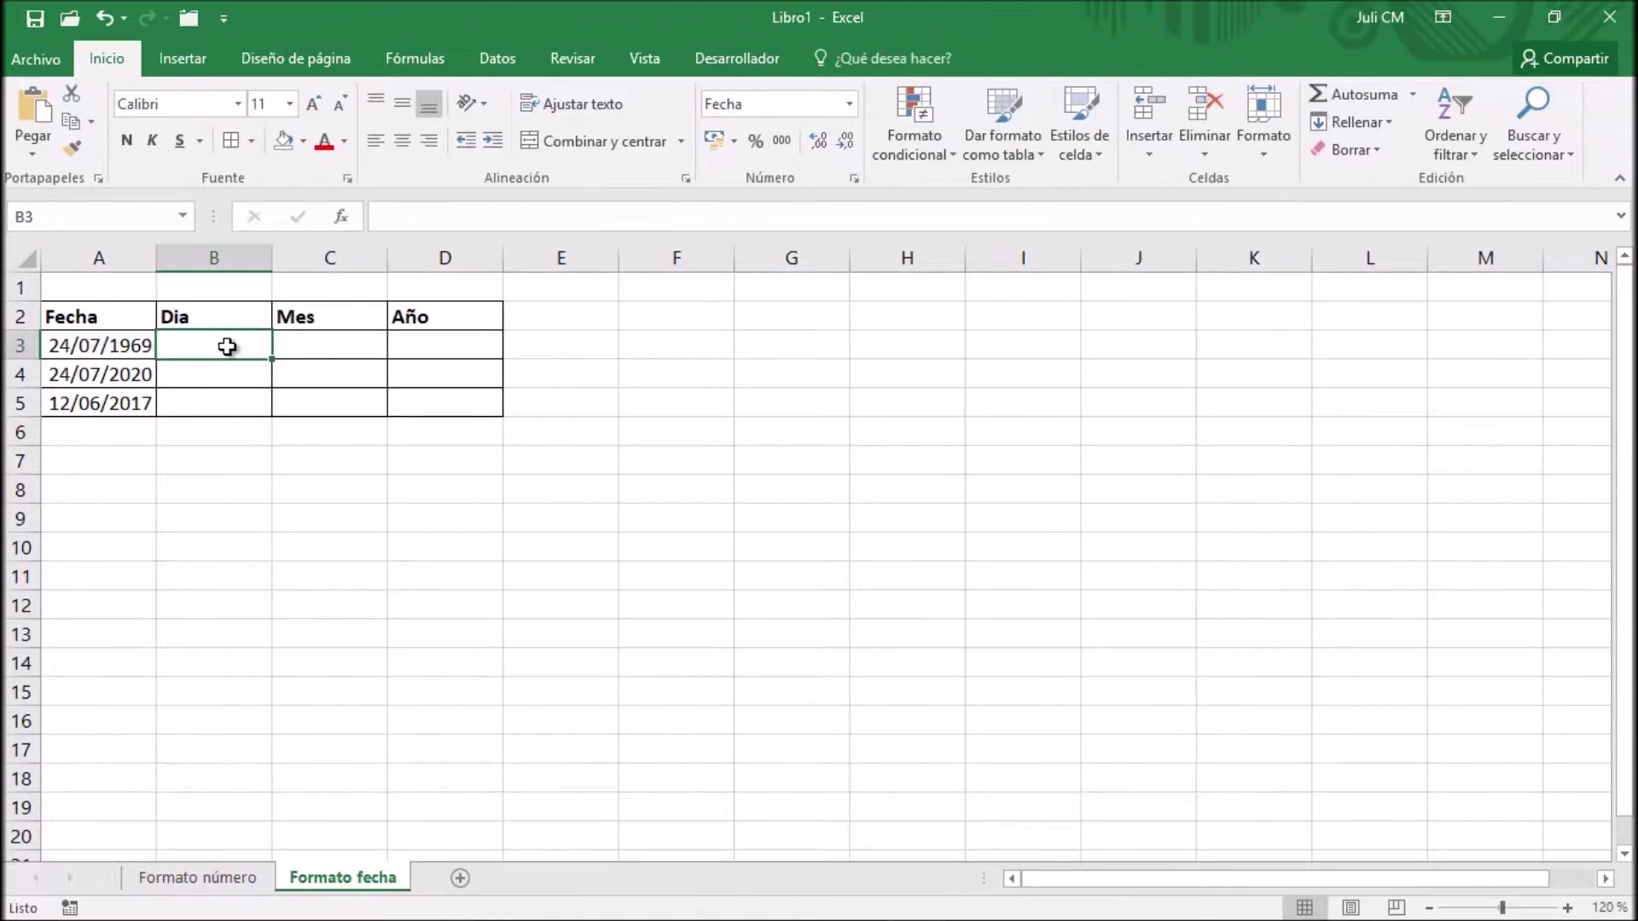
# Step: Copy the date in cell A3 across the Dia, Mes and Año columns, filling B3:D3
pyautogui.click(116, 347)
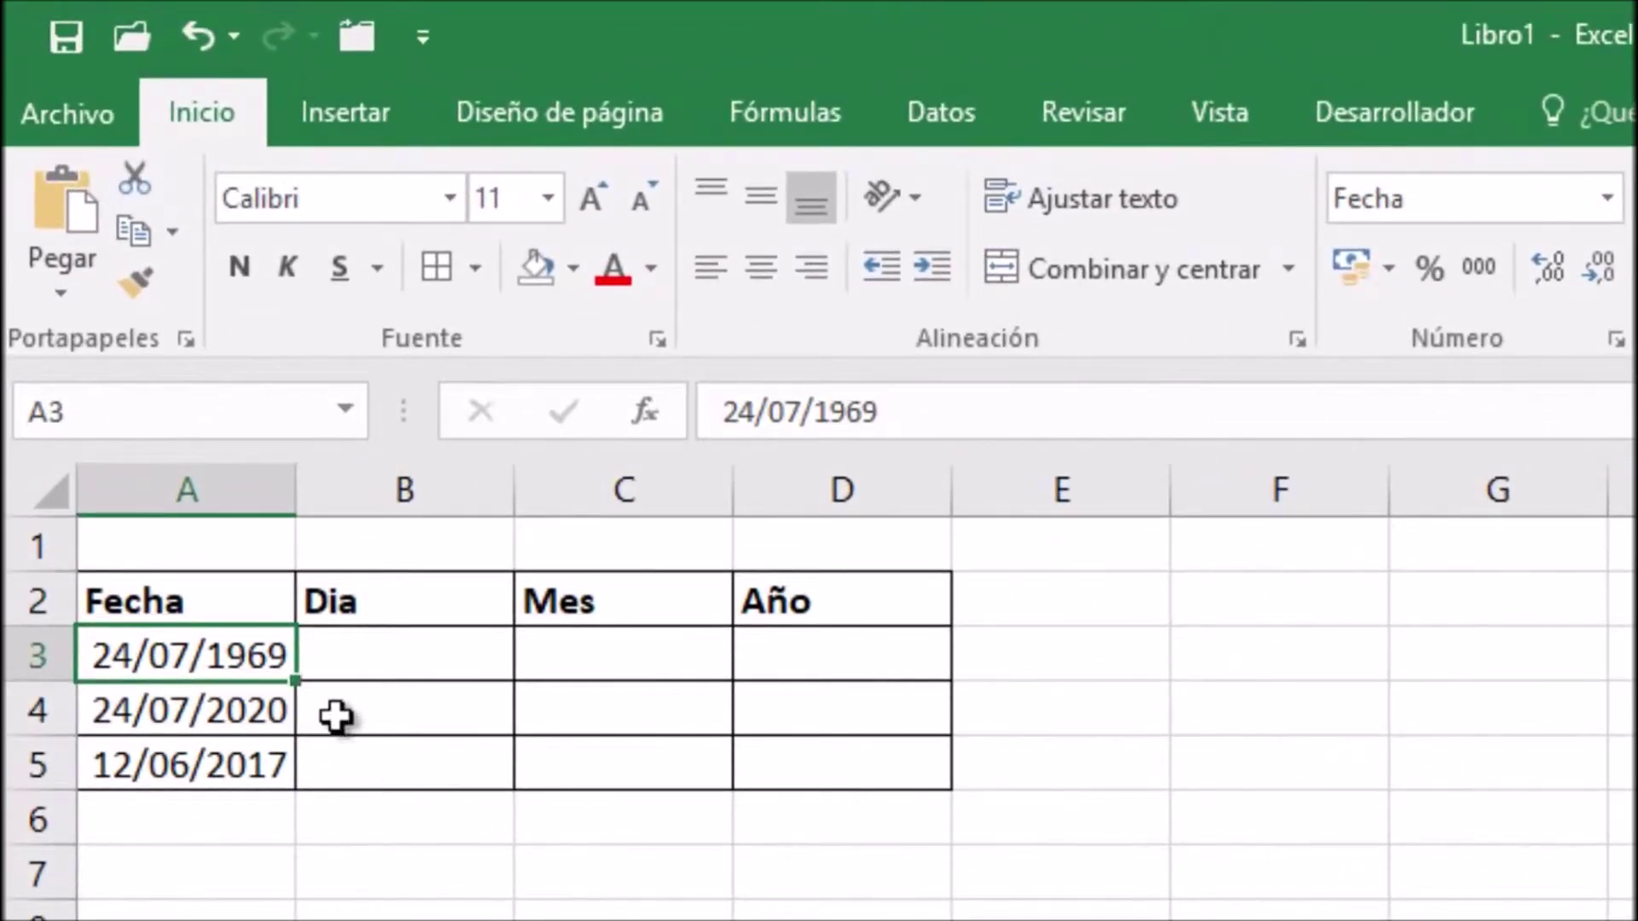
pyautogui.moveTo(297, 682)
pyautogui.mouseDown()
pyautogui.moveTo(643, 679)
pyautogui.moveTo(317, 679)
pyautogui.mouseUp()
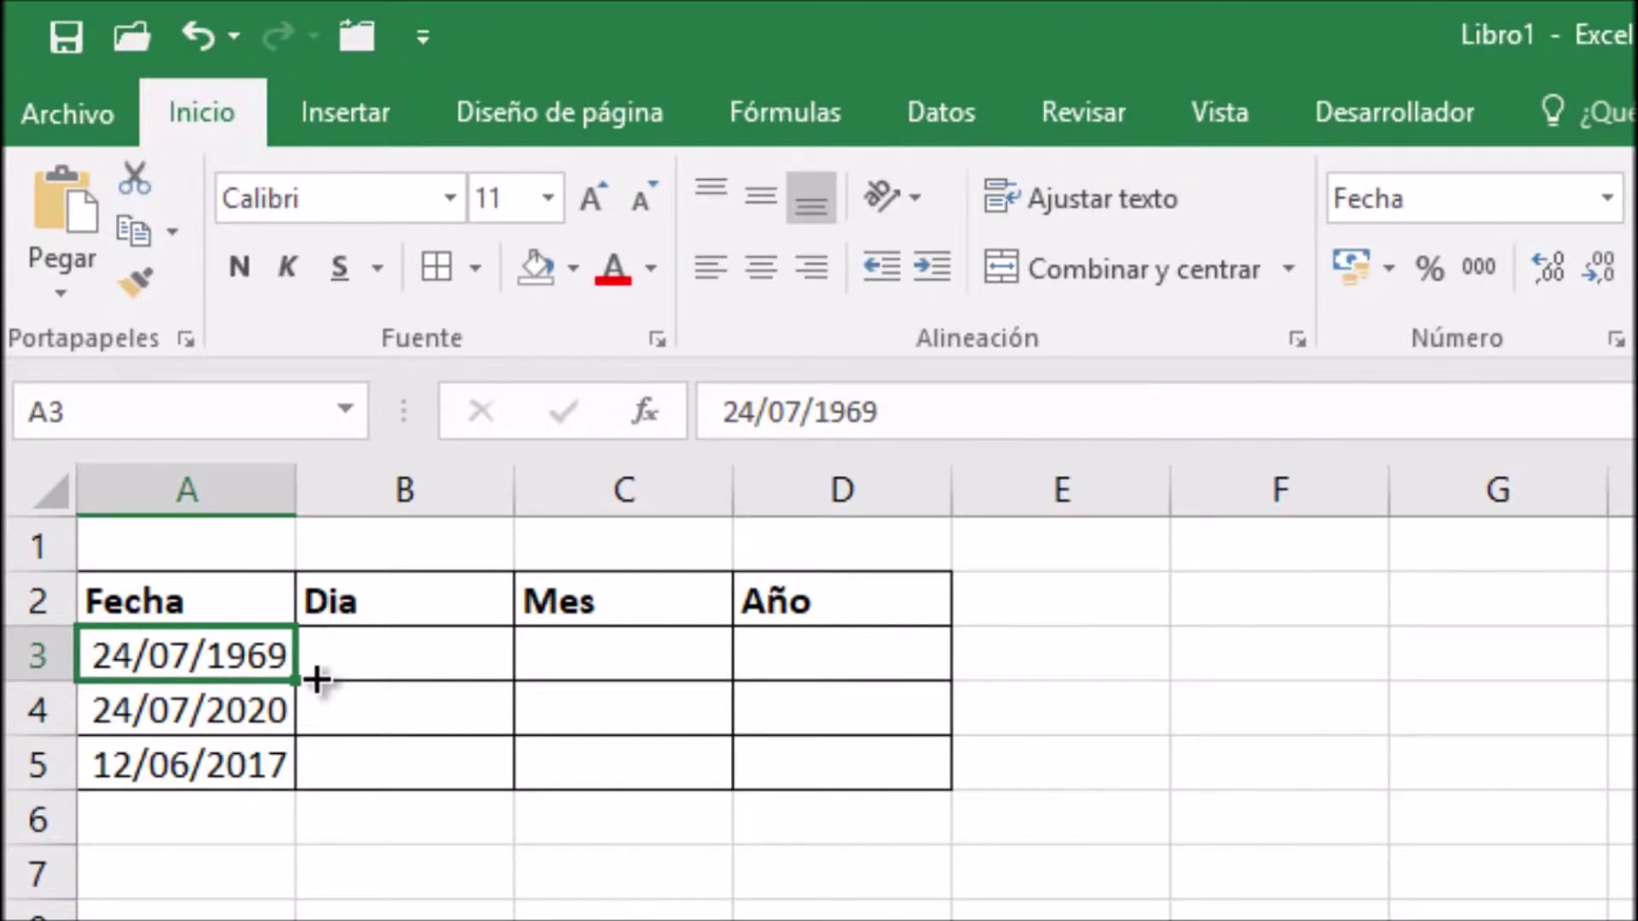
pyautogui.moveTo(316, 679); pyautogui.dragTo(943, 658)
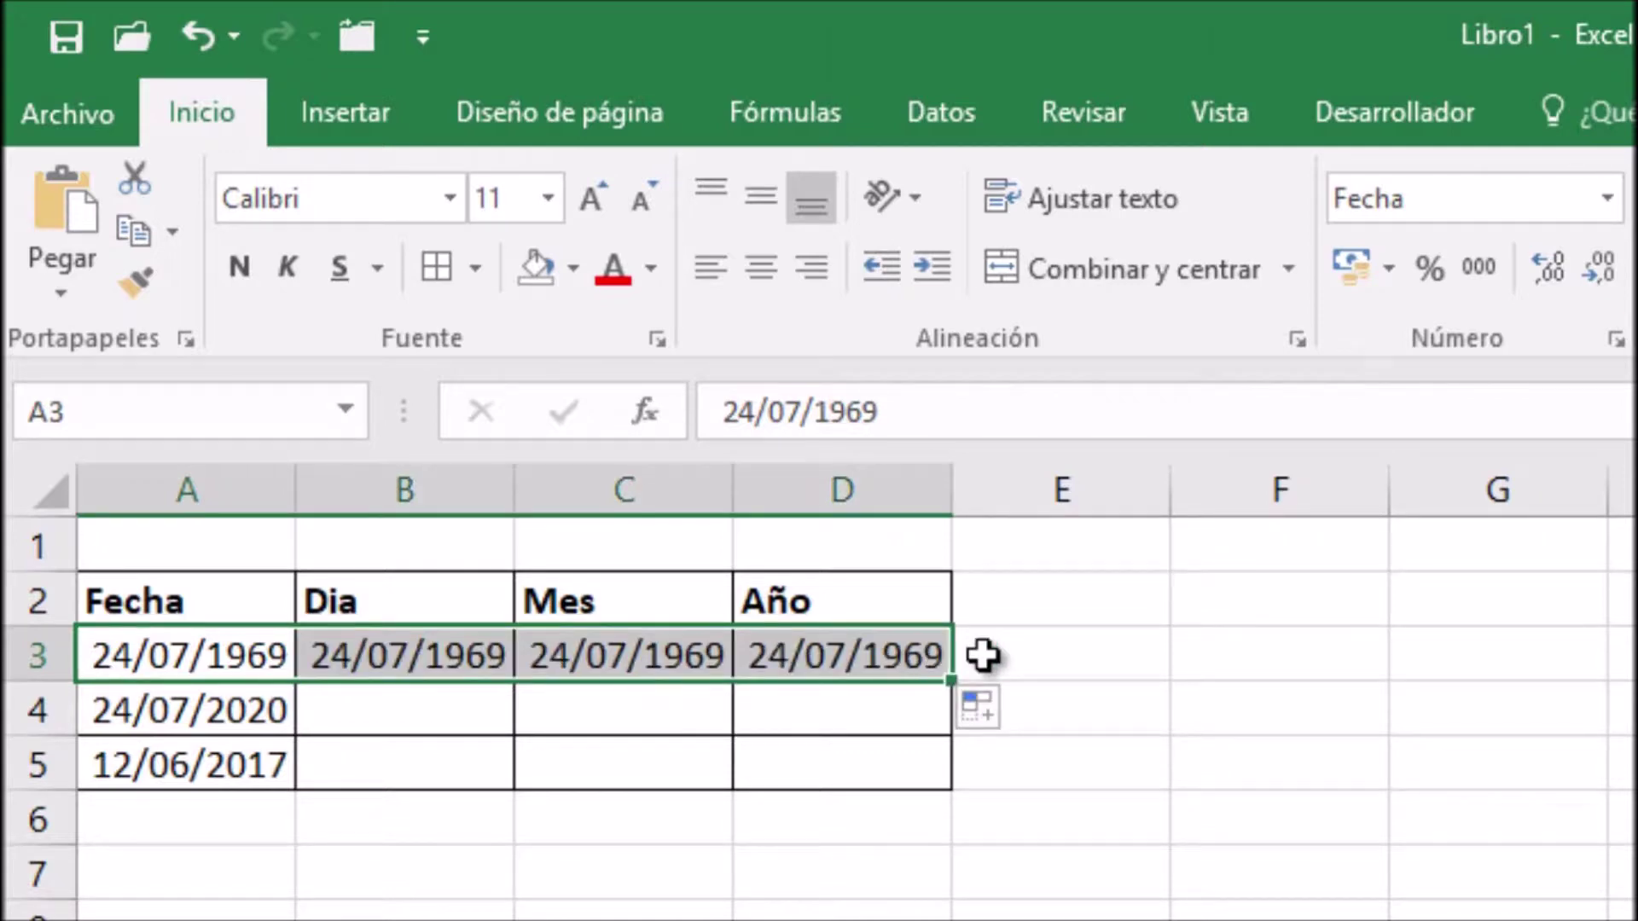
# Step: Copy the dates in A4:A5 across the Dia, Mes and Año columns, filling B4:D5
pyautogui.moveTo(171, 713); pyautogui.dragTo(161, 762)
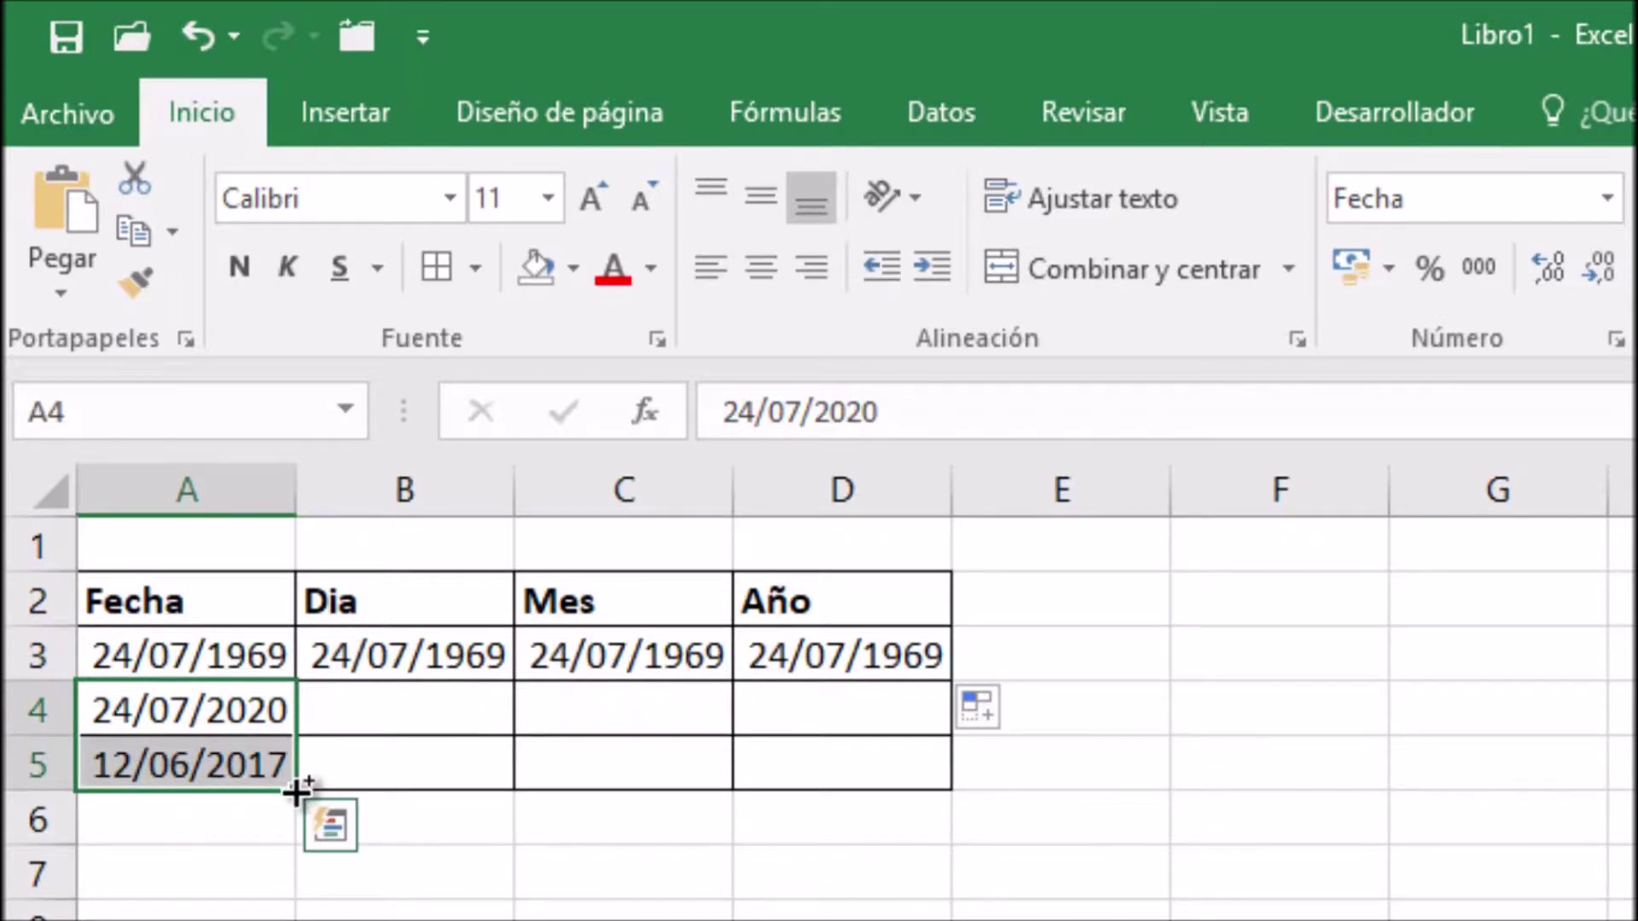
pyautogui.moveTo(297, 792); pyautogui.dragTo(856, 781)
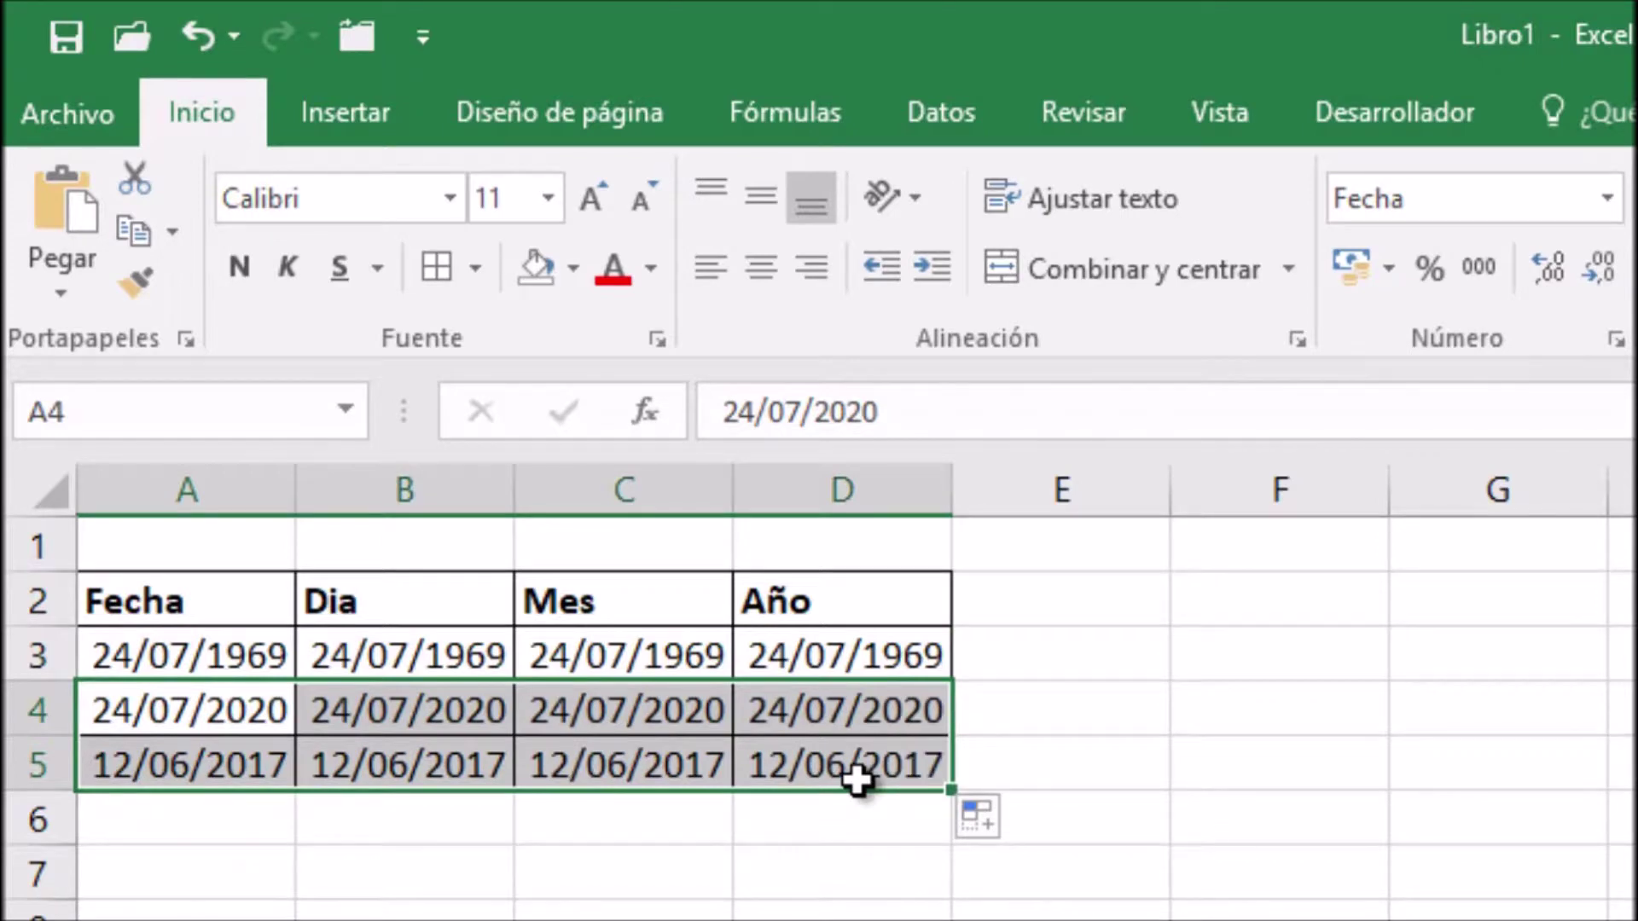
# Step: Open the custom number formats for the Dia cells B3:B5 and choose the dd-mmm code
pyautogui.click(437, 648)
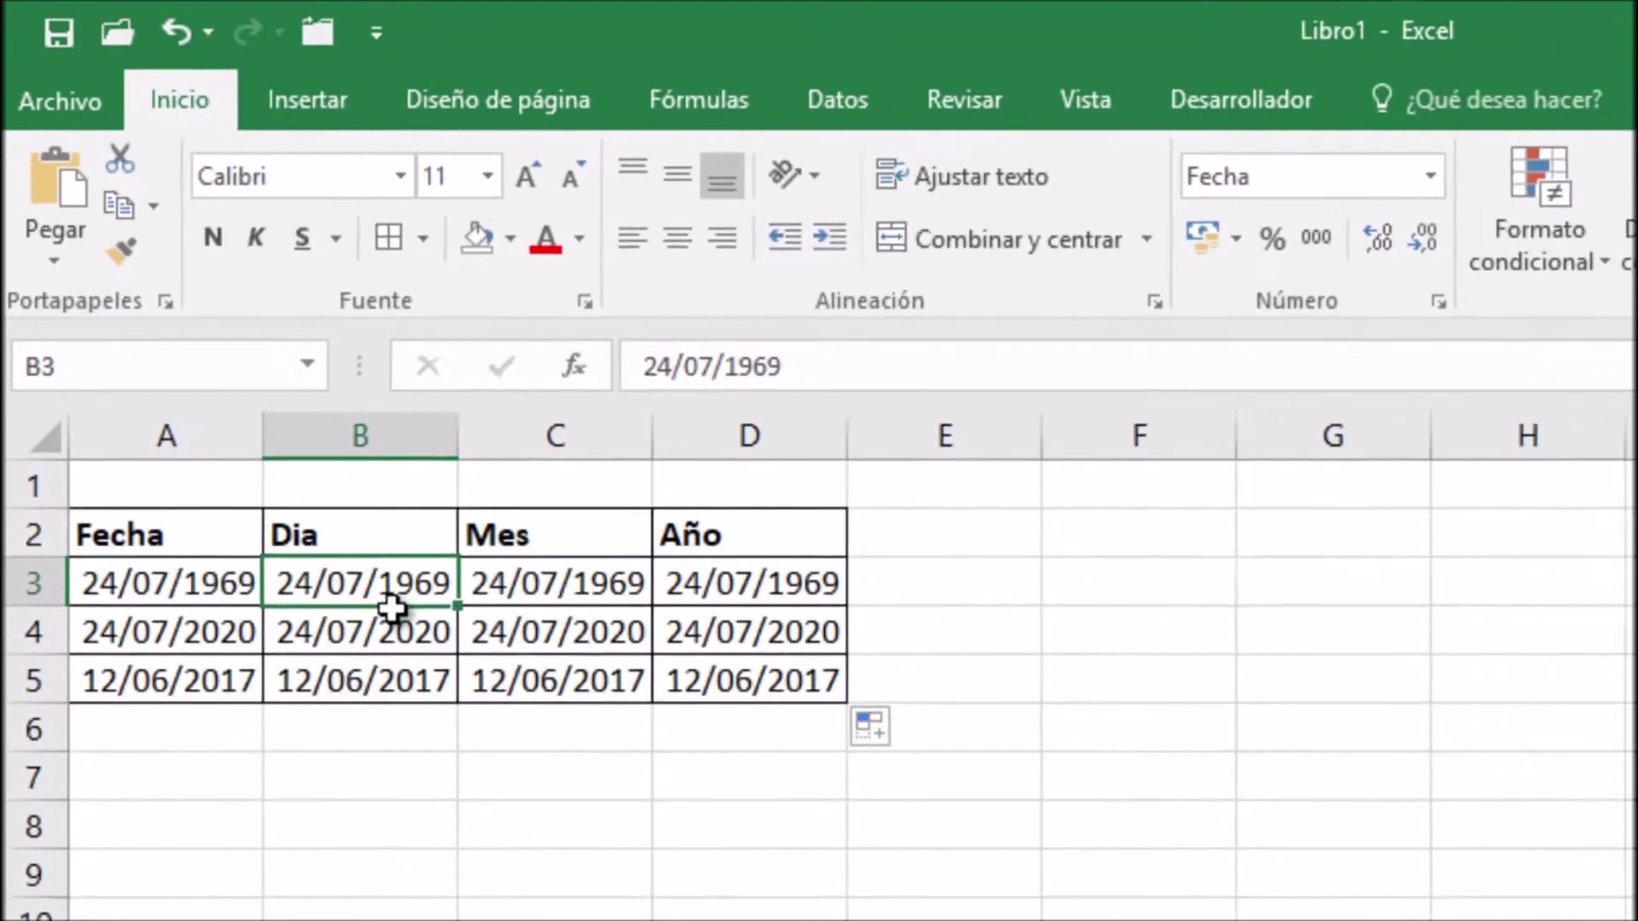
pyautogui.moveTo(391, 607); pyautogui.dragTo(393, 664)
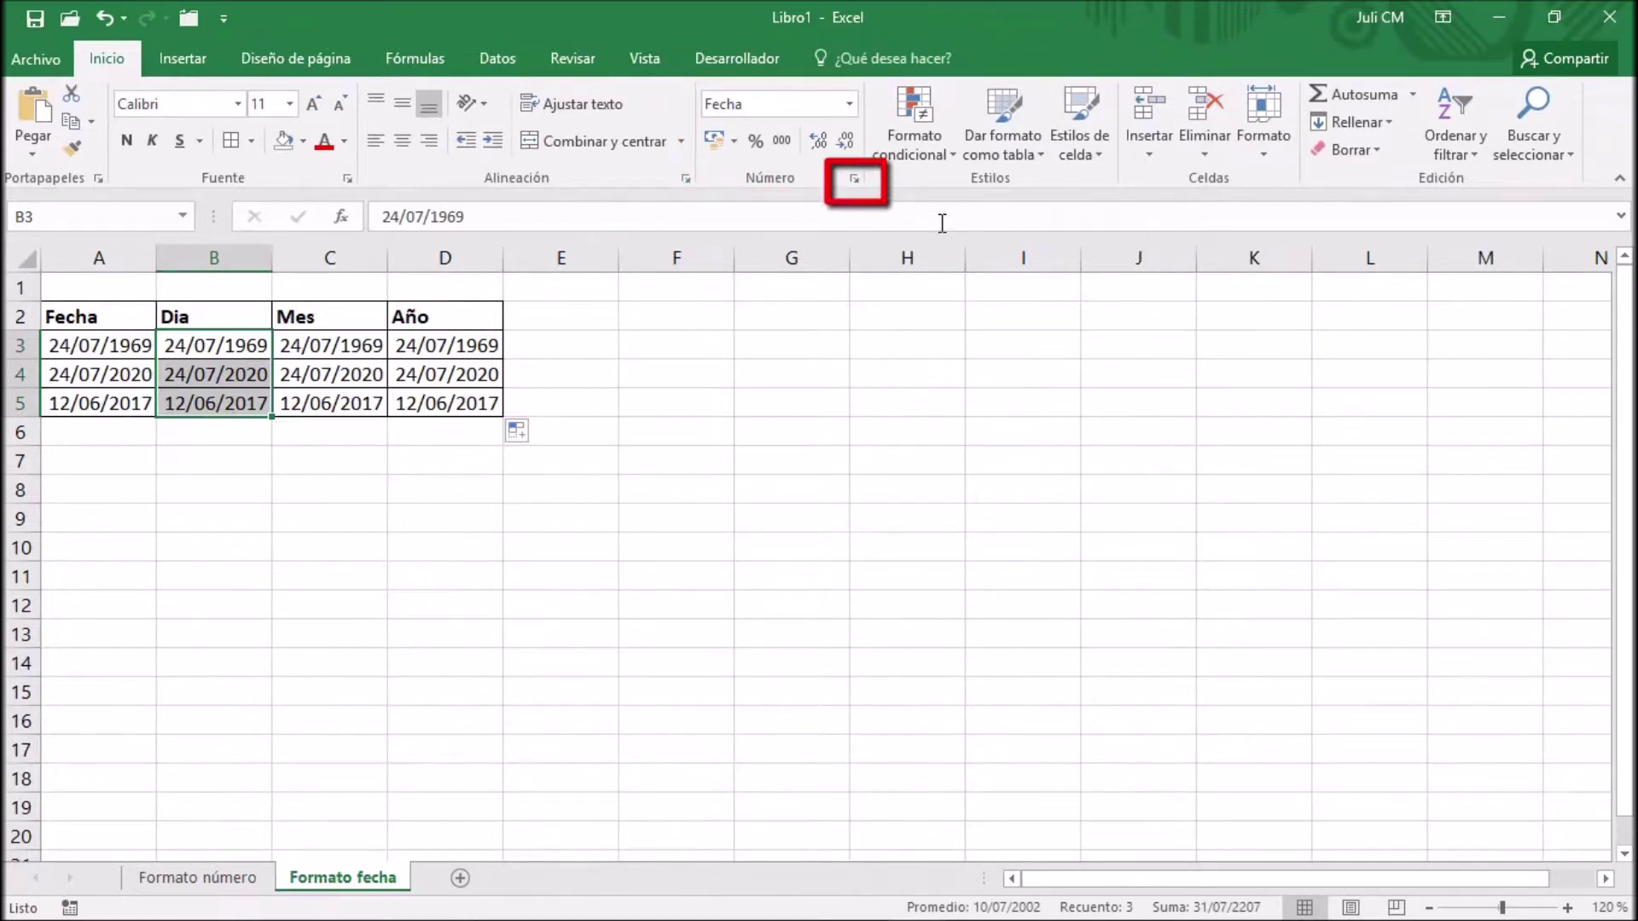
pyautogui.click(854, 178)
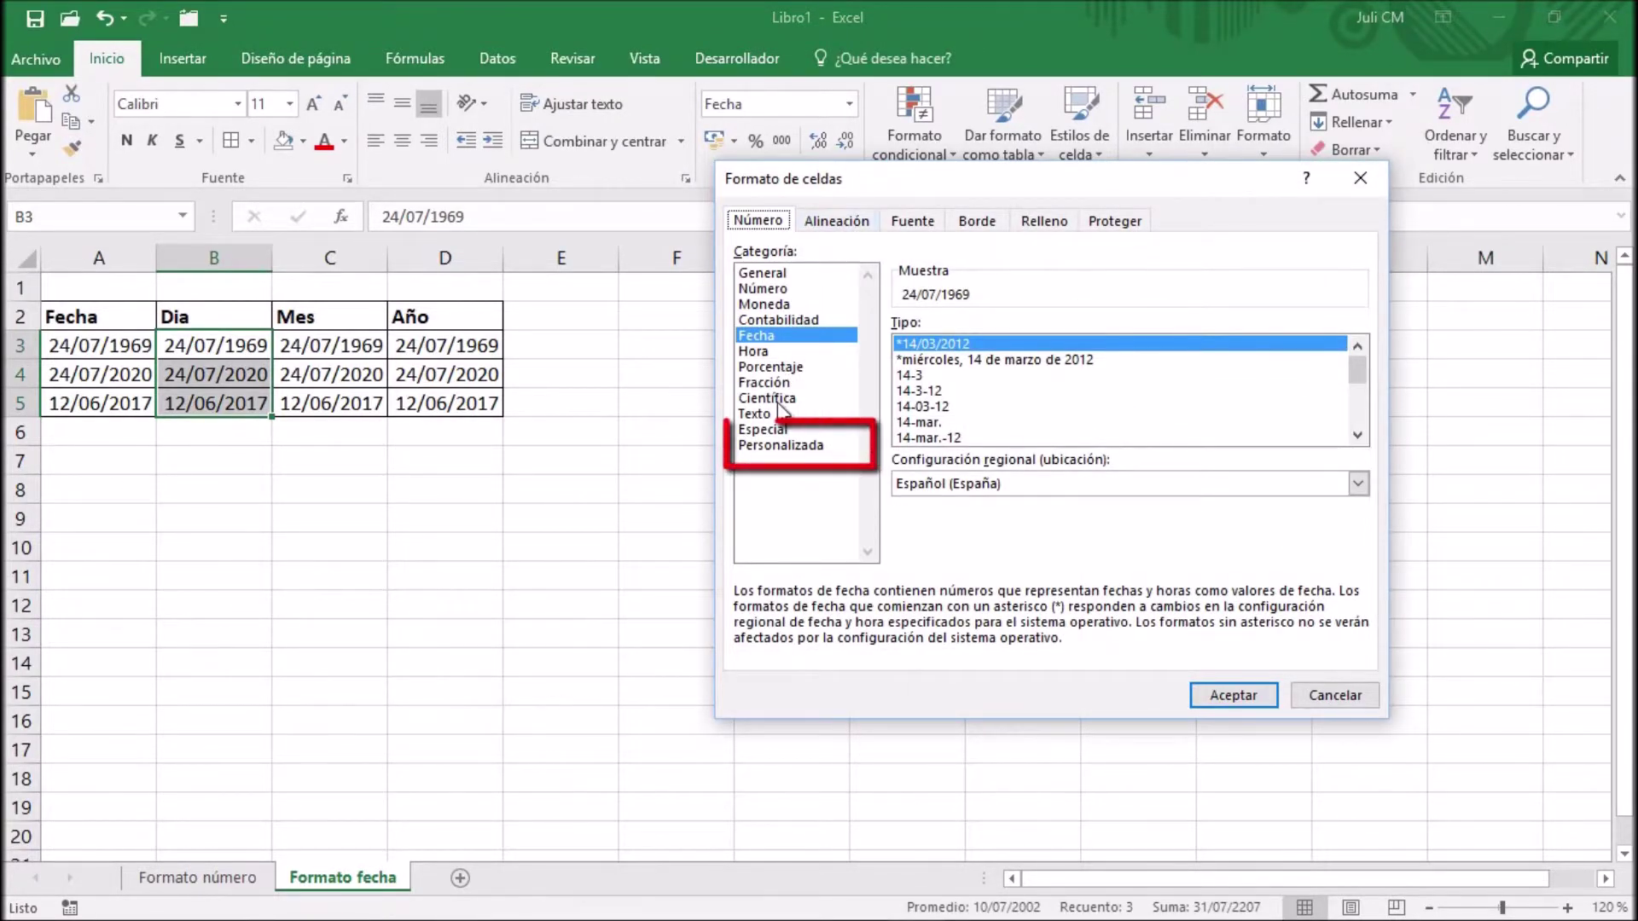
pyautogui.click(779, 446)
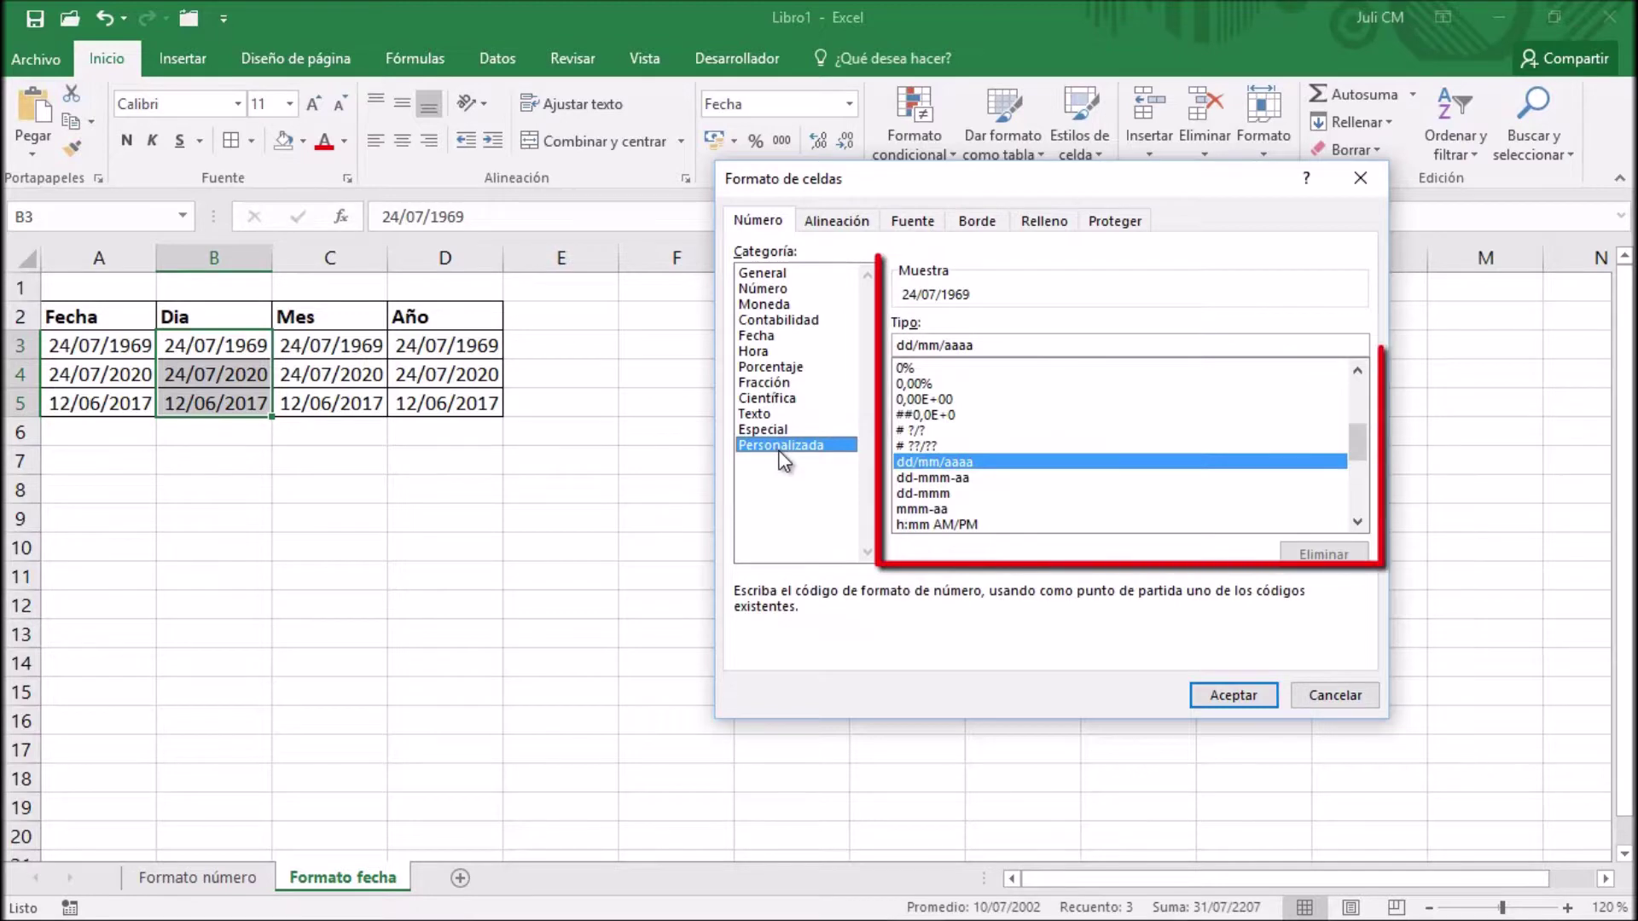
pyautogui.click(1358, 522)
pyautogui.click(1358, 522)
pyautogui.click(1357, 522)
pyautogui.click(1357, 522)
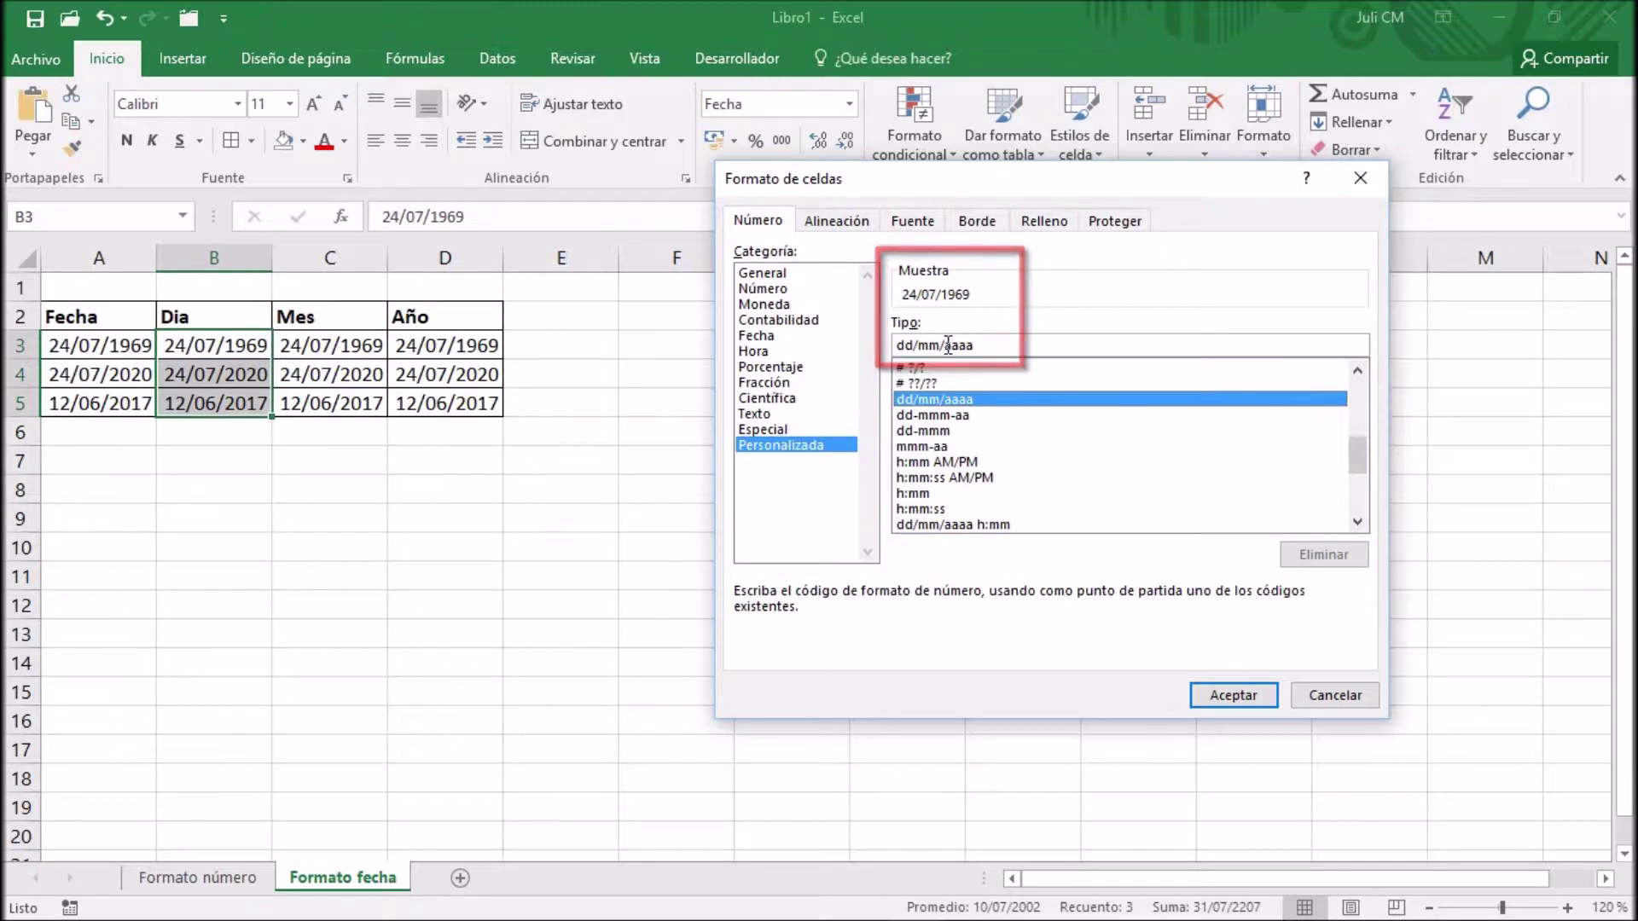
pyautogui.click(929, 431)
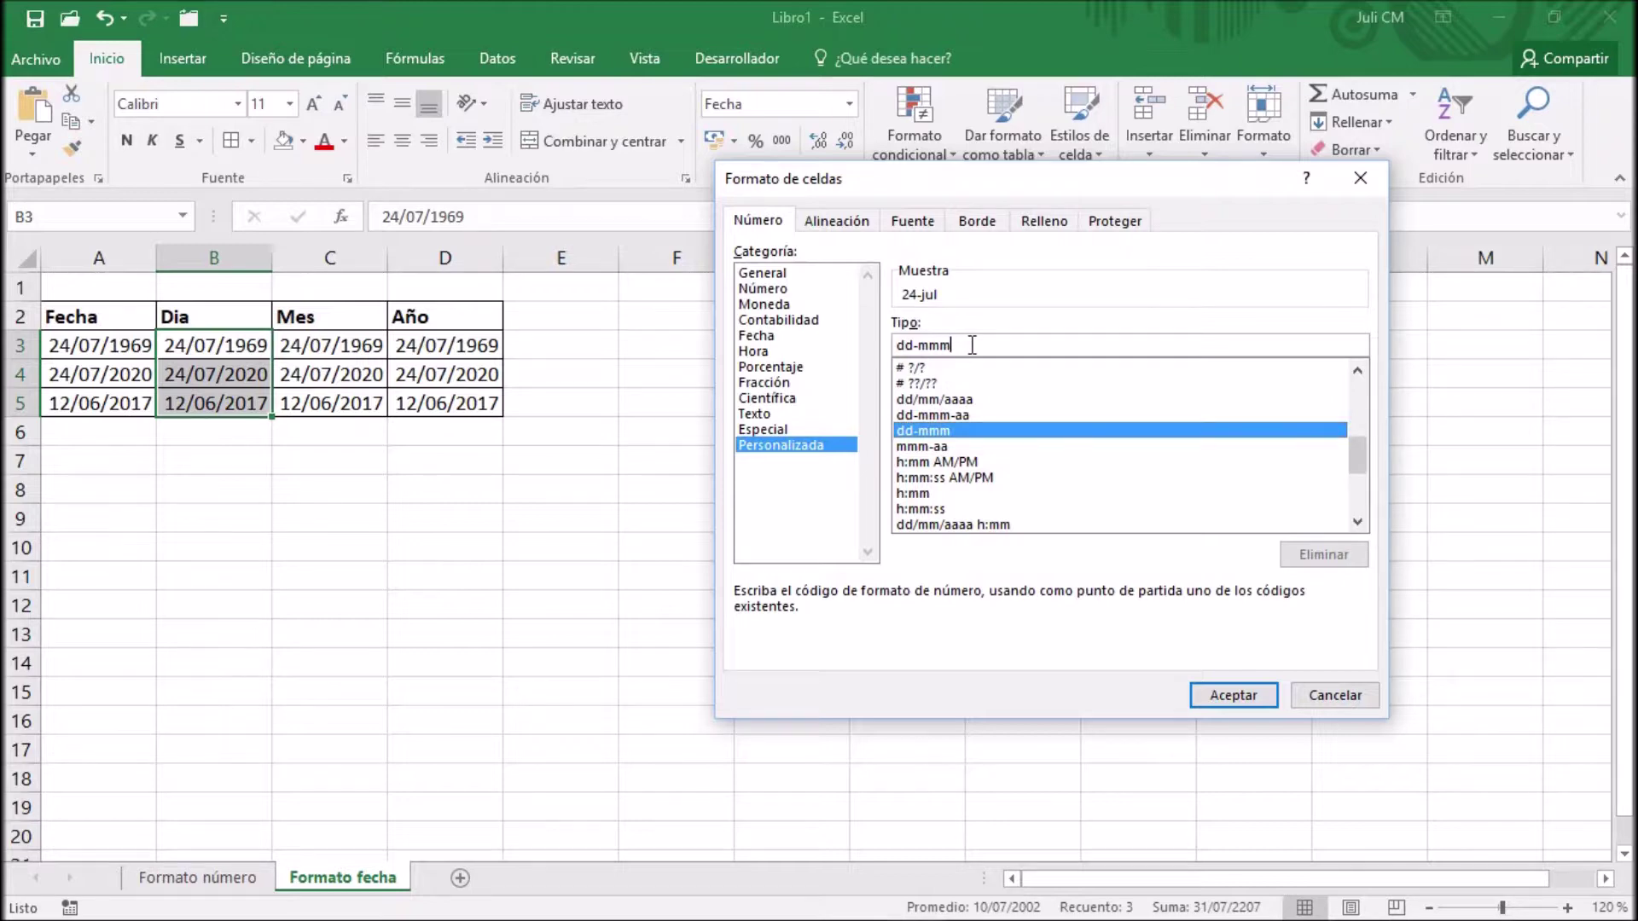
# Step: Replace the custom format code with dddd and apply it to the Dia cells B3:B5
pyautogui.moveTo(970, 344); pyautogui.dragTo(893, 350)
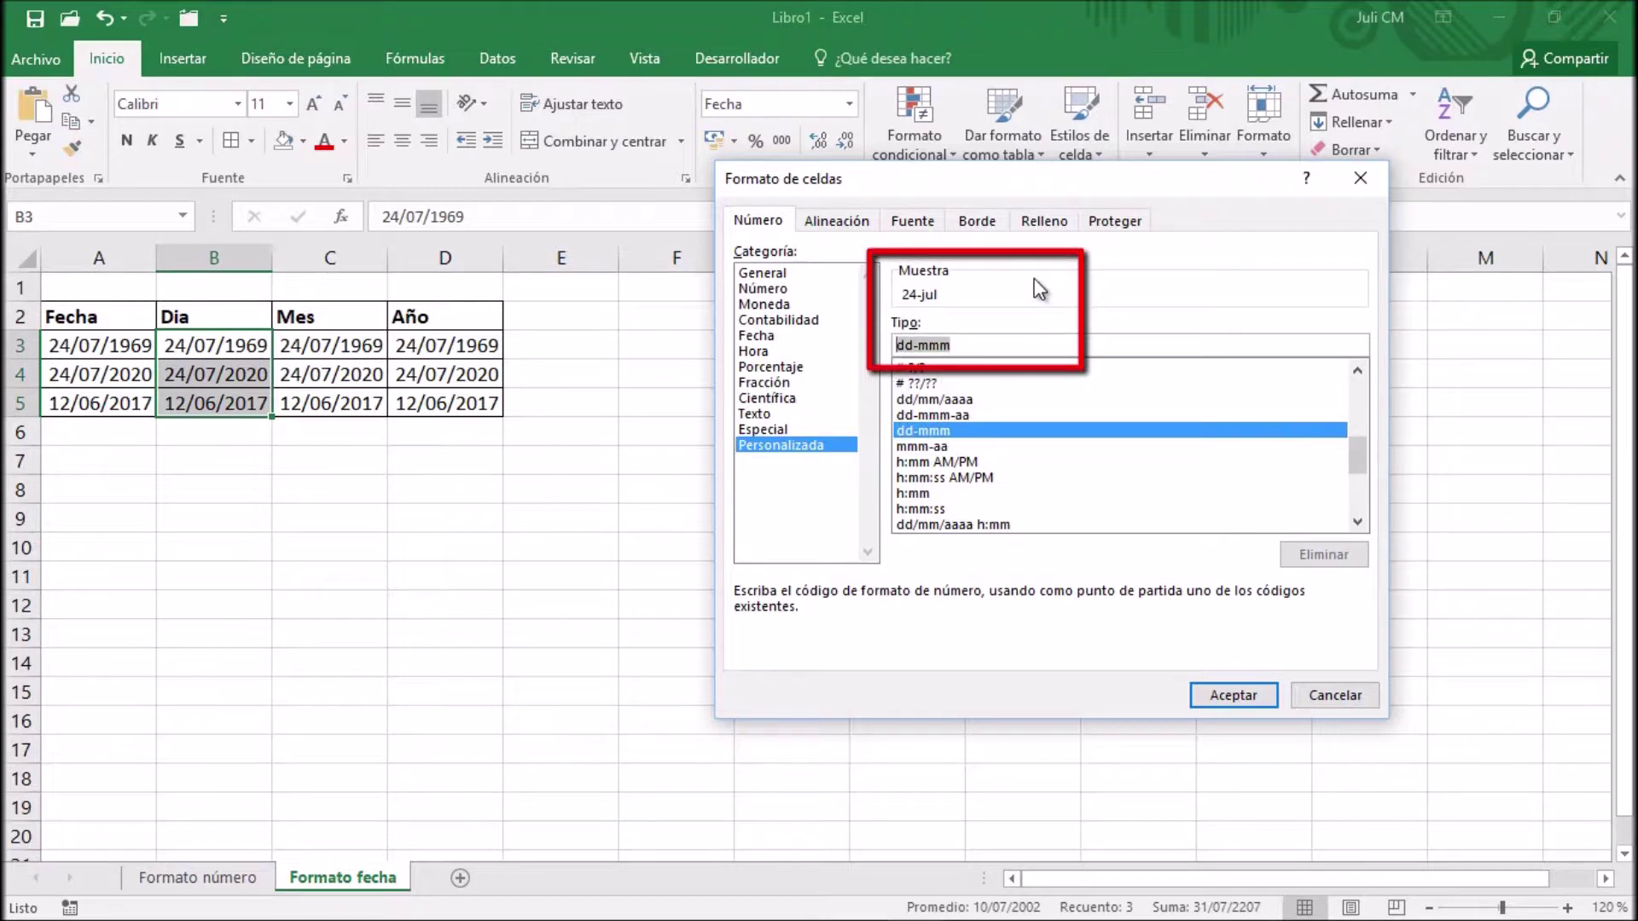
pyautogui.write('d')
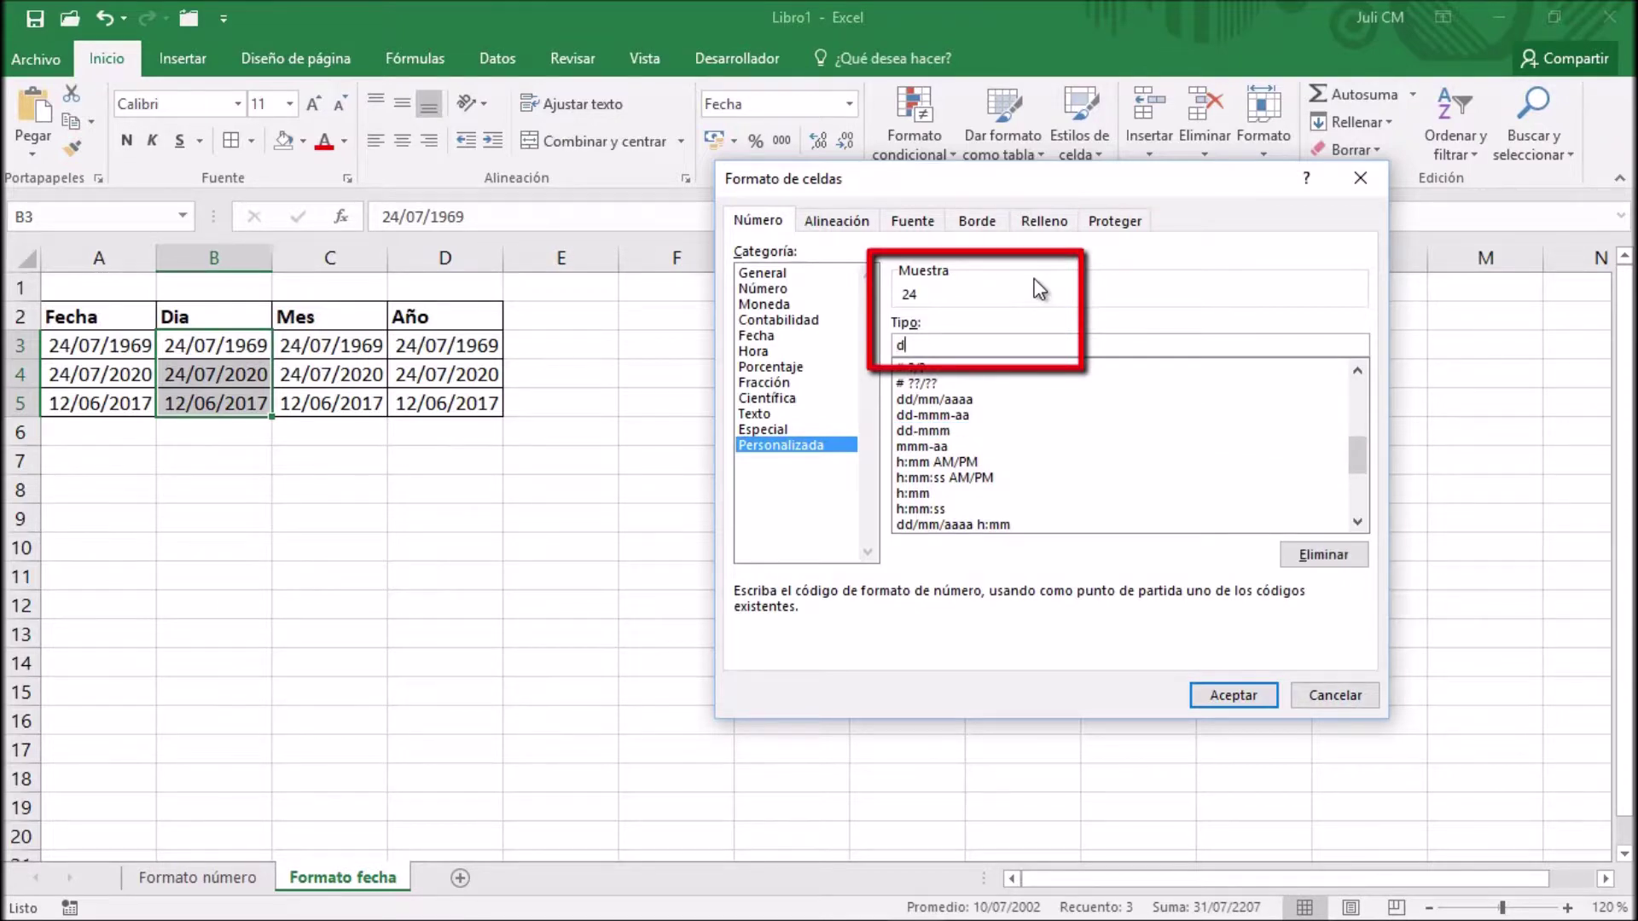
pyautogui.write('dd')
pyautogui.write('d')
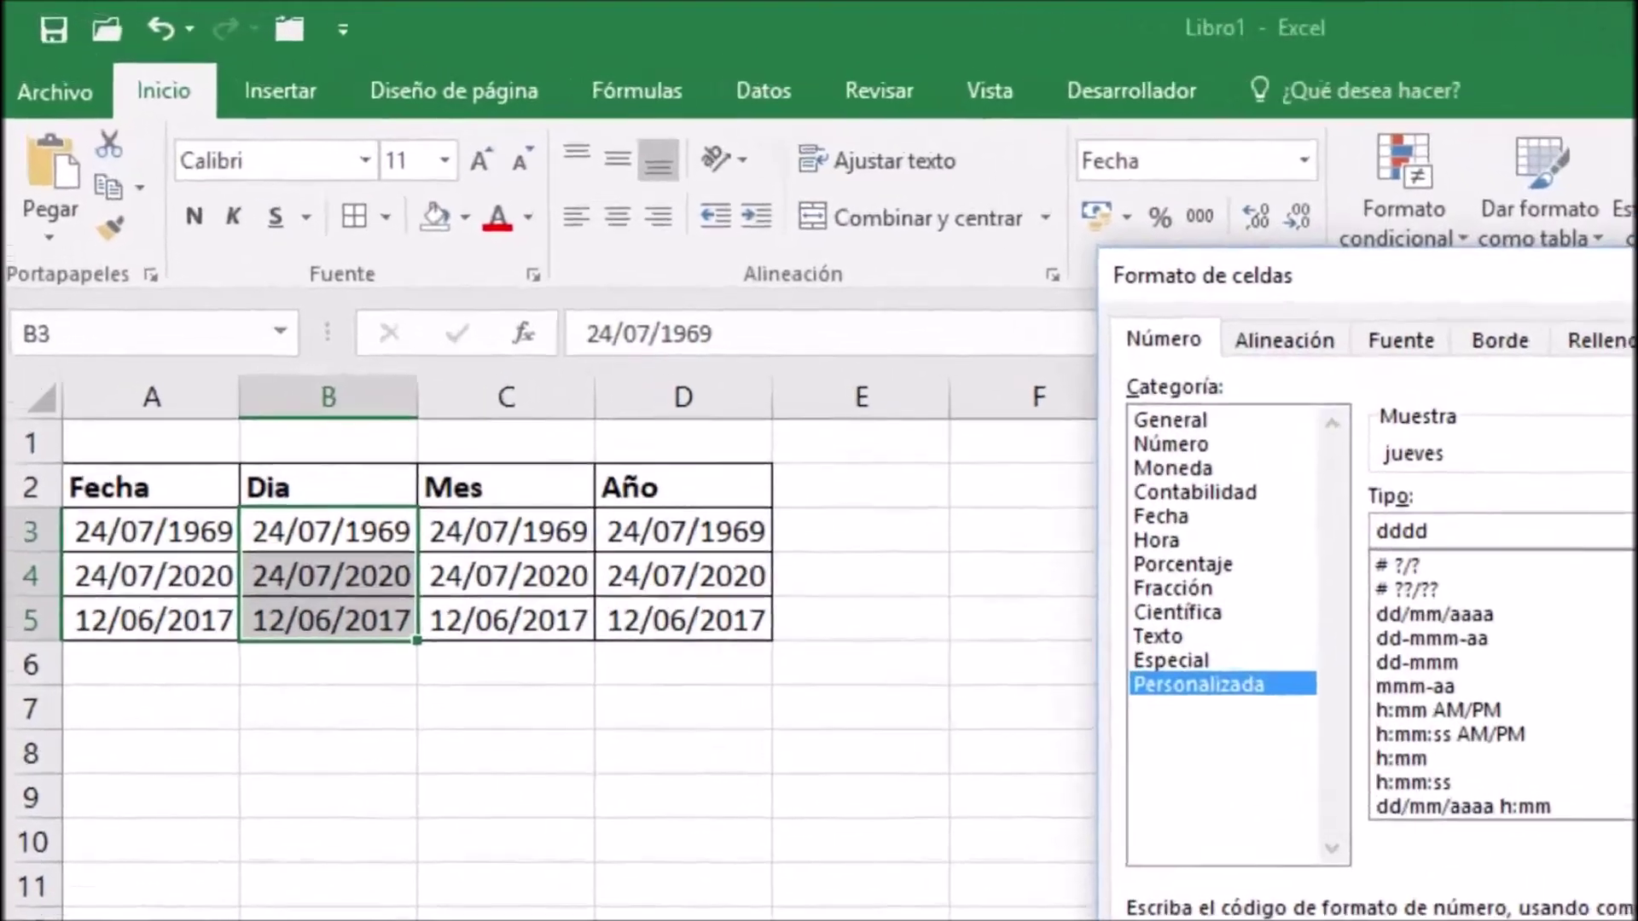
pyautogui.click(1346, 758)
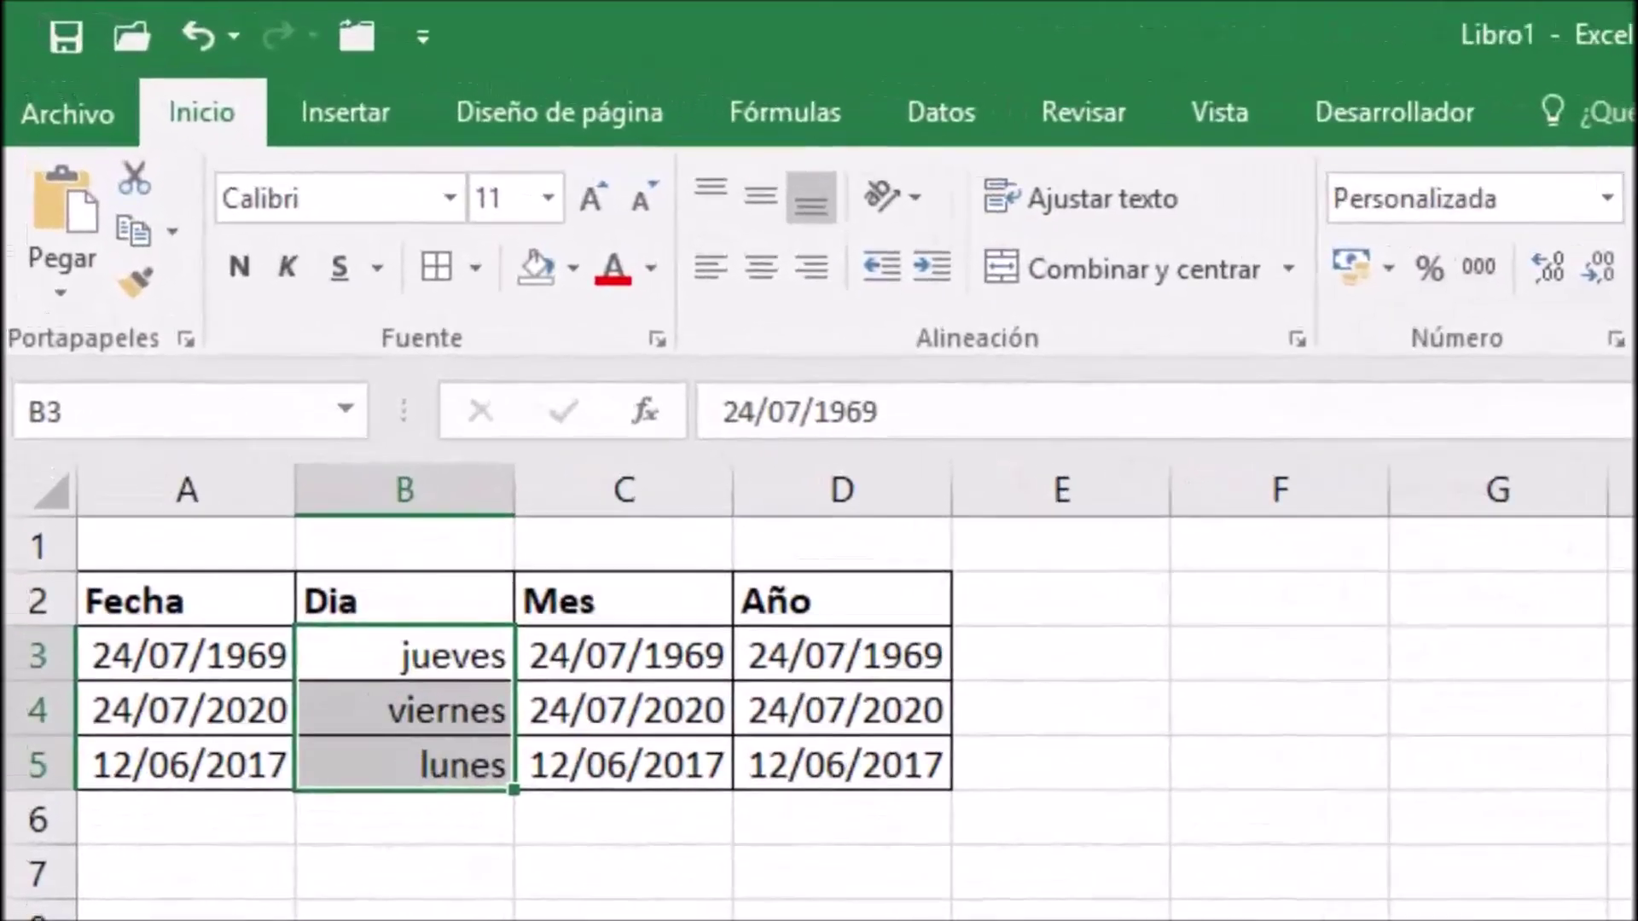
pyautogui.click(175, 664)
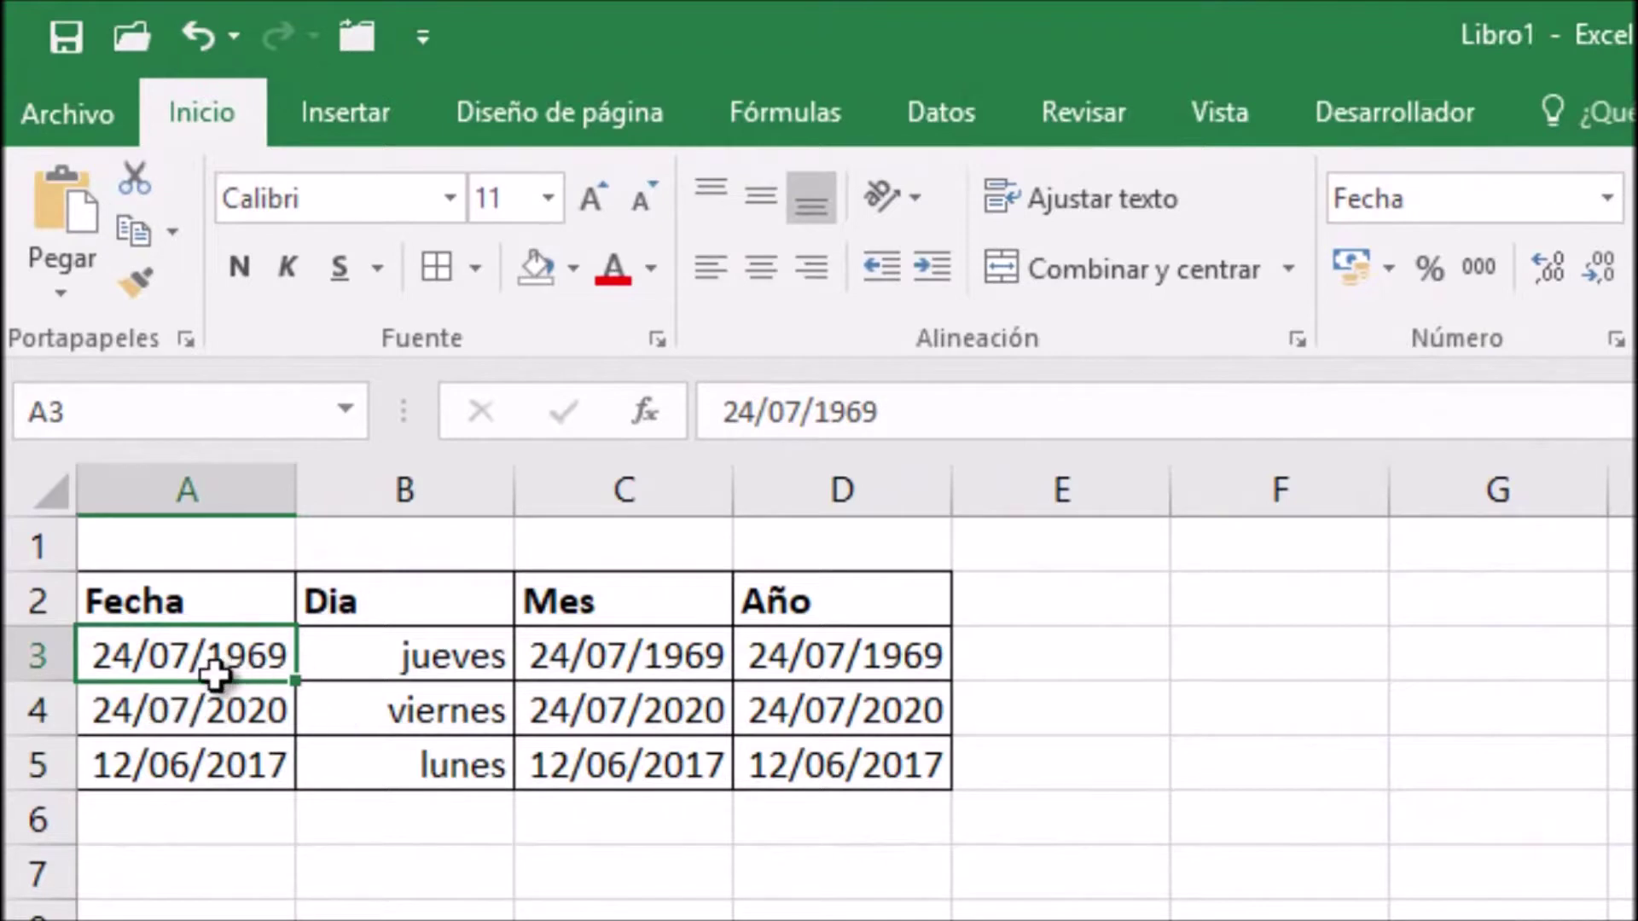
pyautogui.click(431, 714)
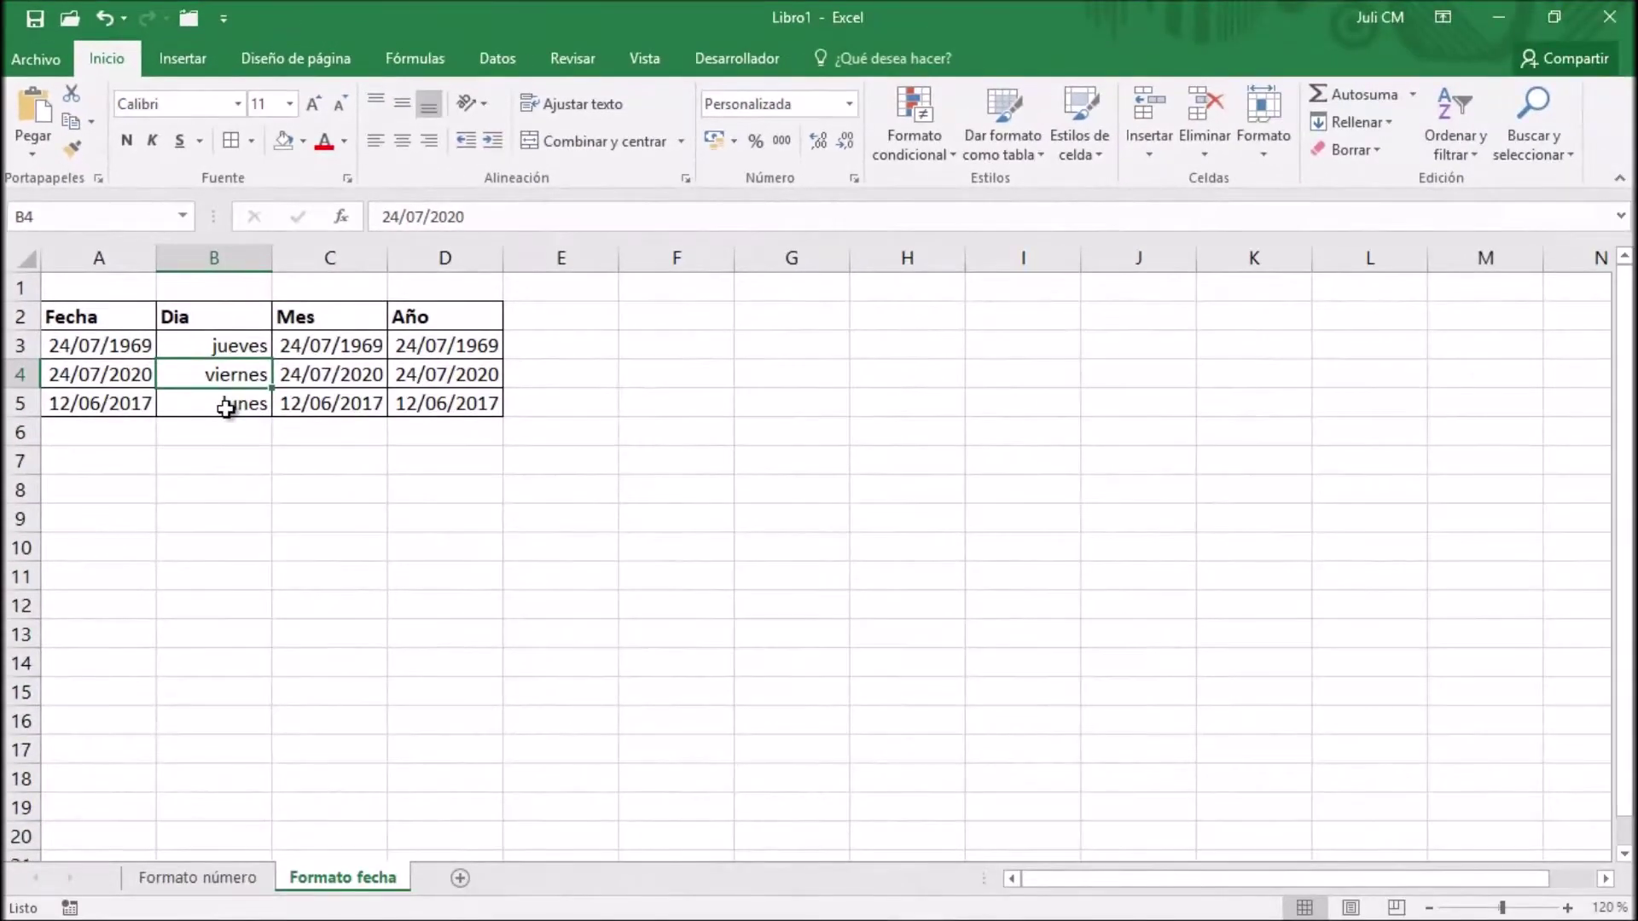
# Step: Apply the custom number format mmmm to the Mes cells C3:C5
pyautogui.click(335, 355)
pyautogui.moveTo(335, 355); pyautogui.dragTo(337, 395)
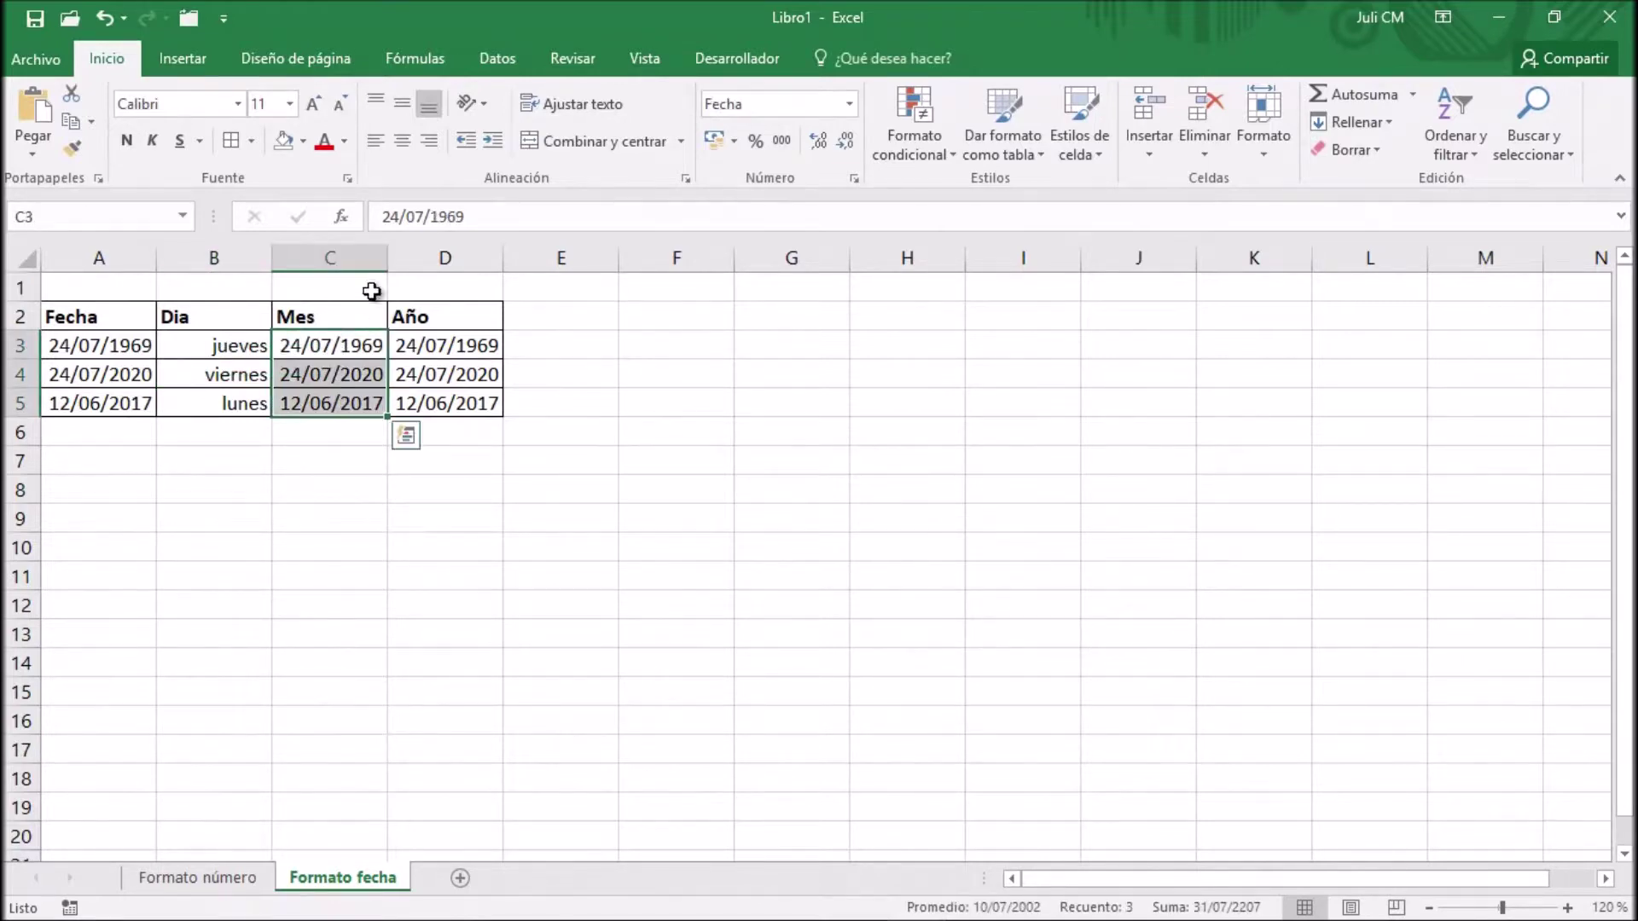
pyautogui.click(853, 179)
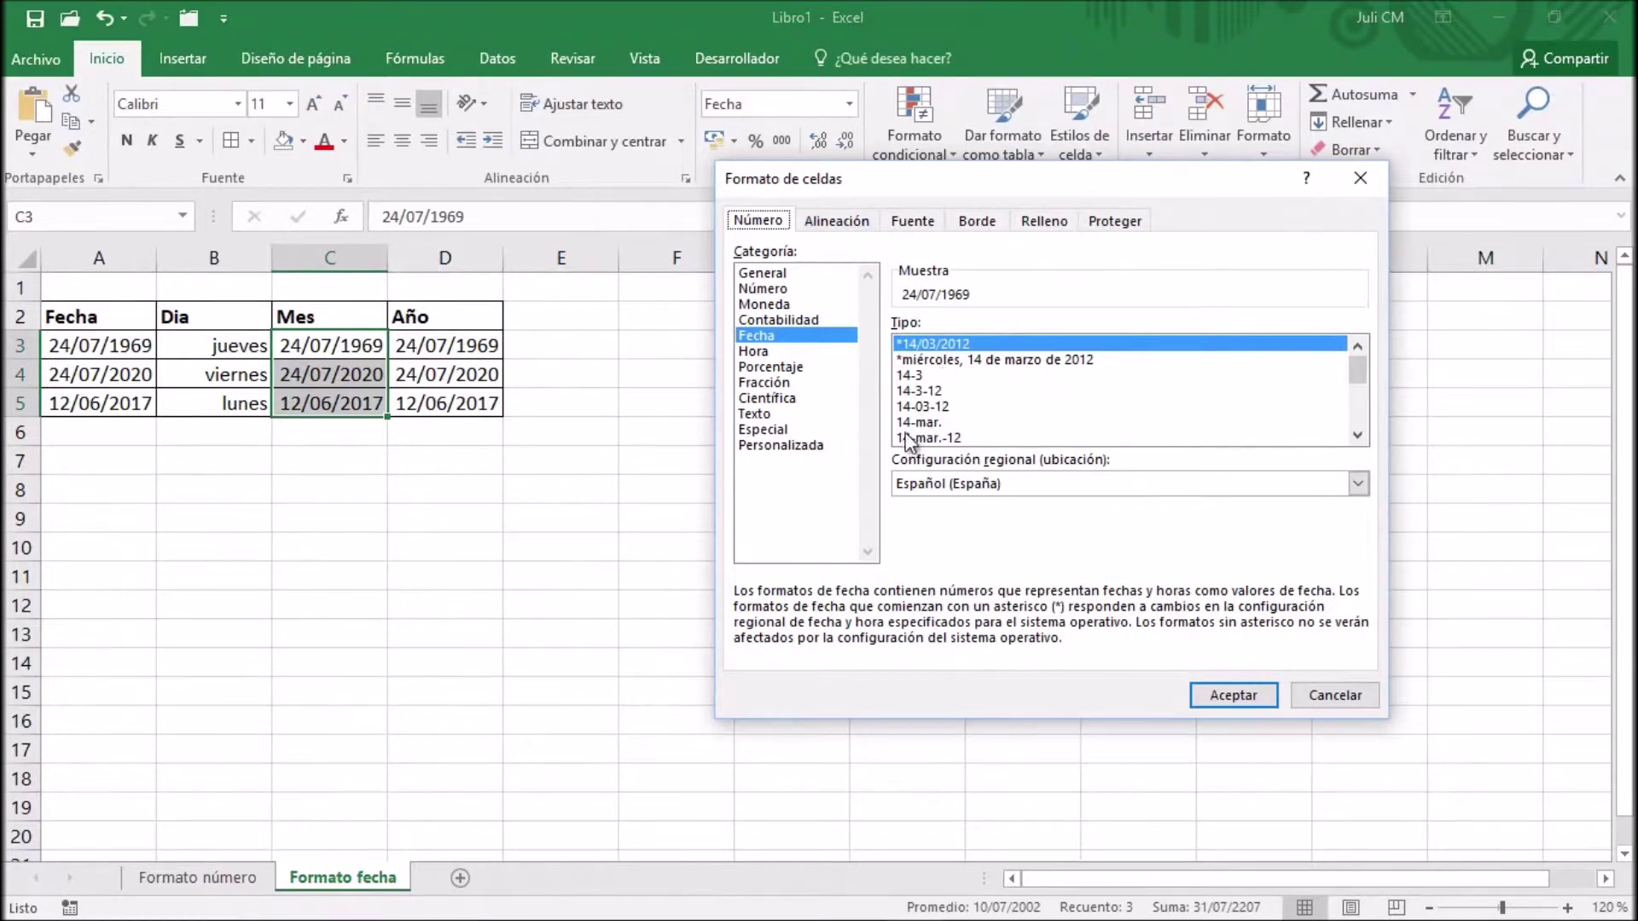
pyautogui.click(786, 446)
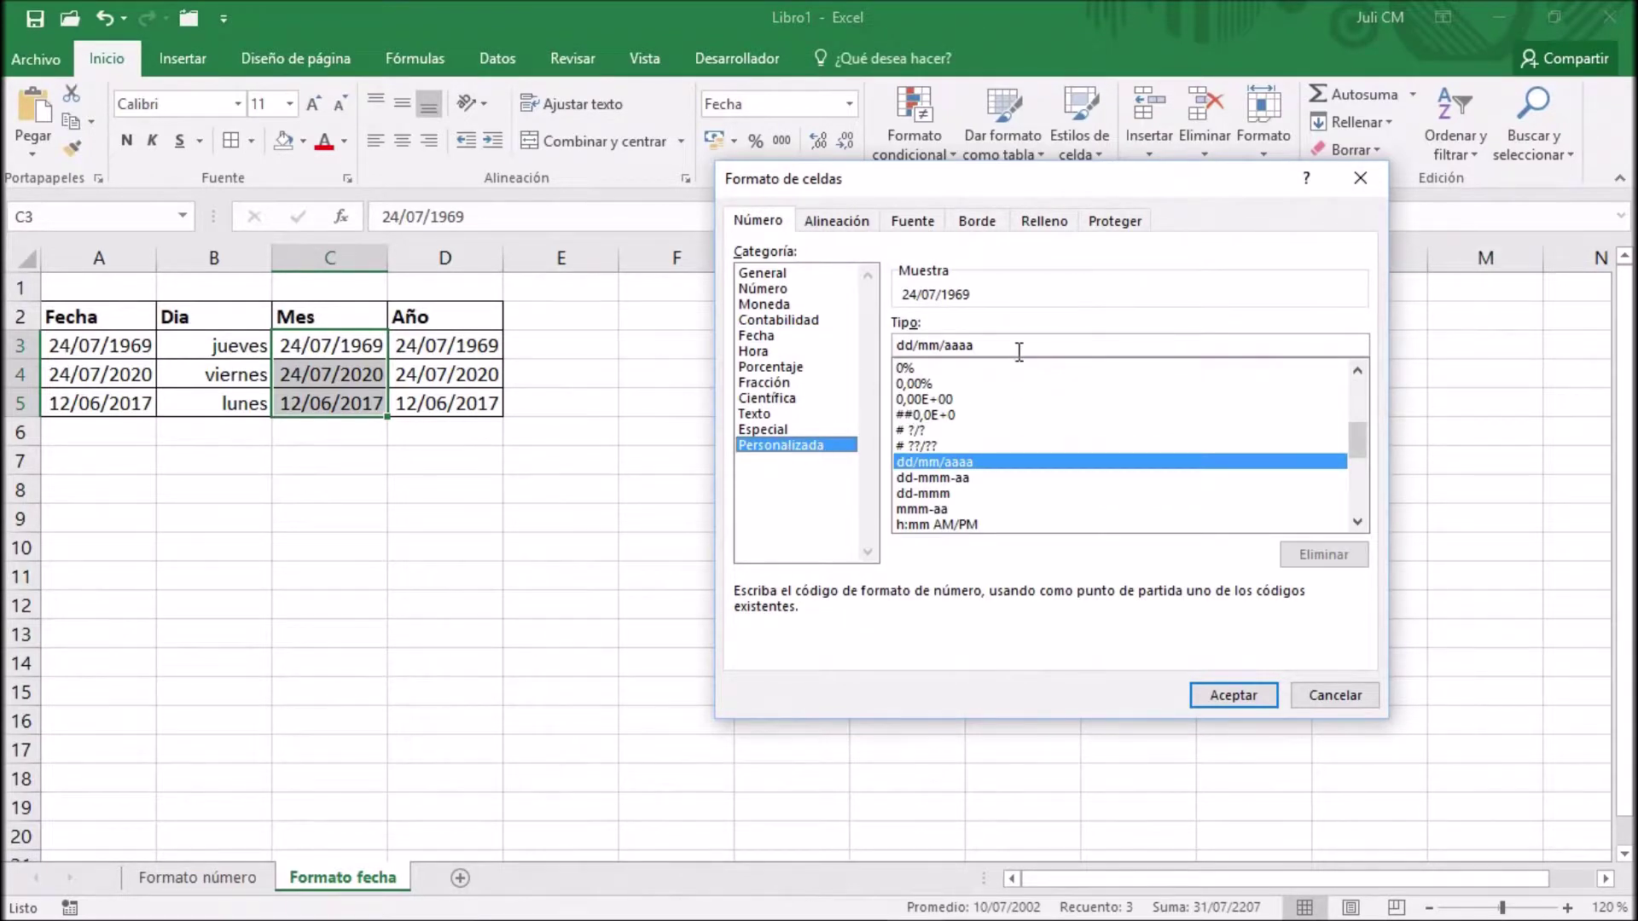
pyautogui.moveTo(1011, 345); pyautogui.dragTo(868, 346)
pyautogui.write('mmmm')
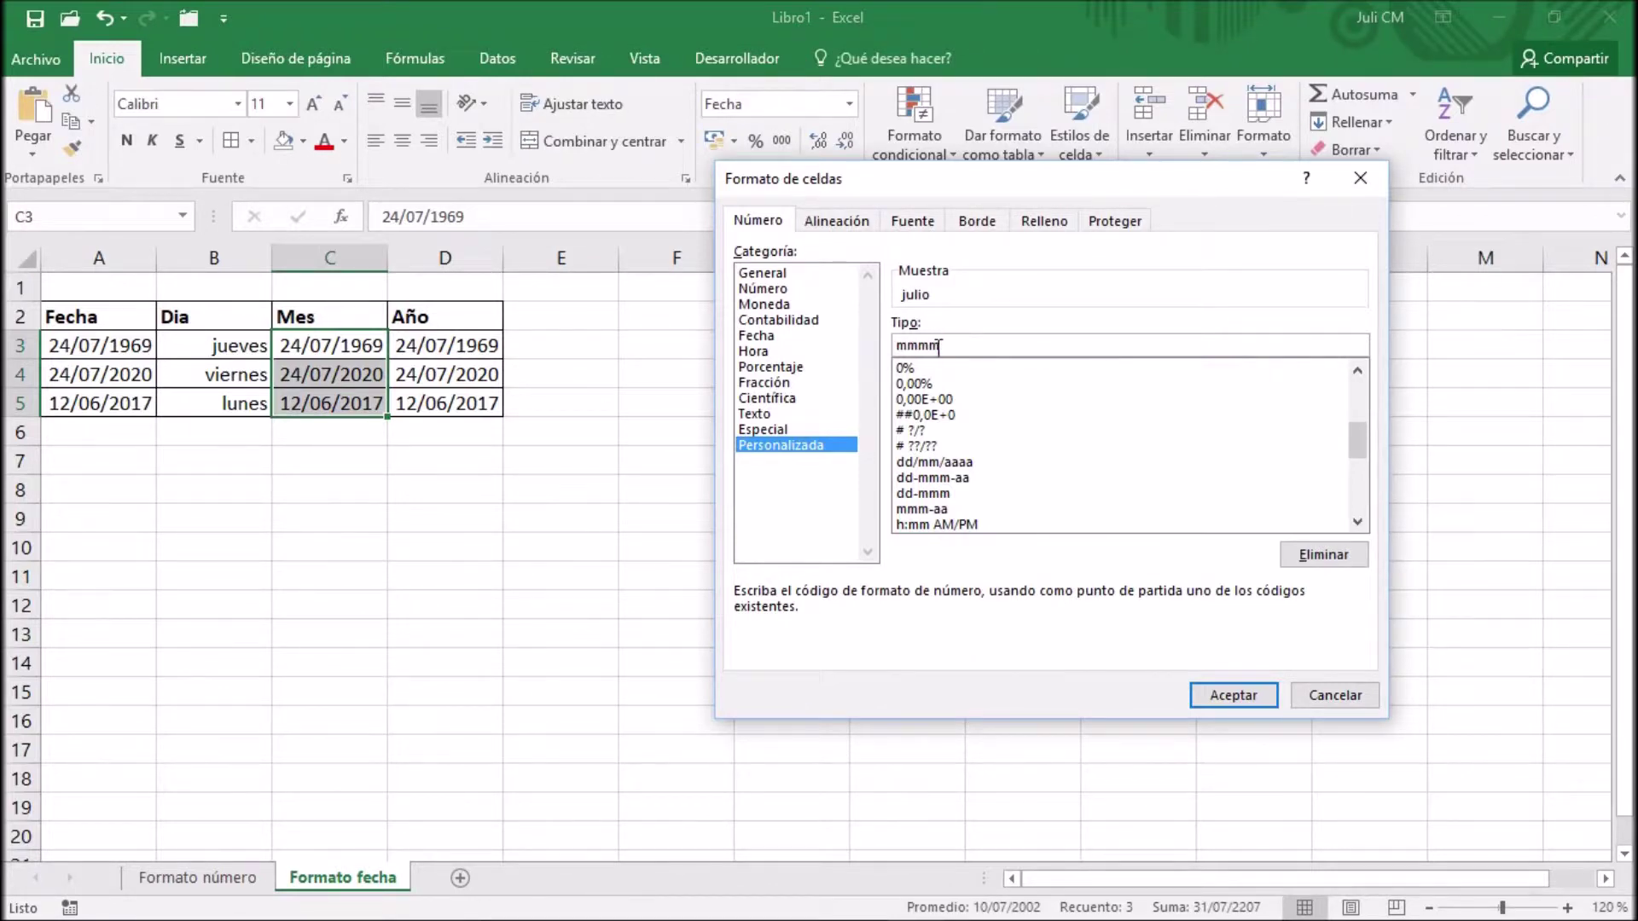
pyautogui.click(1256, 690)
pyautogui.click(355, 348)
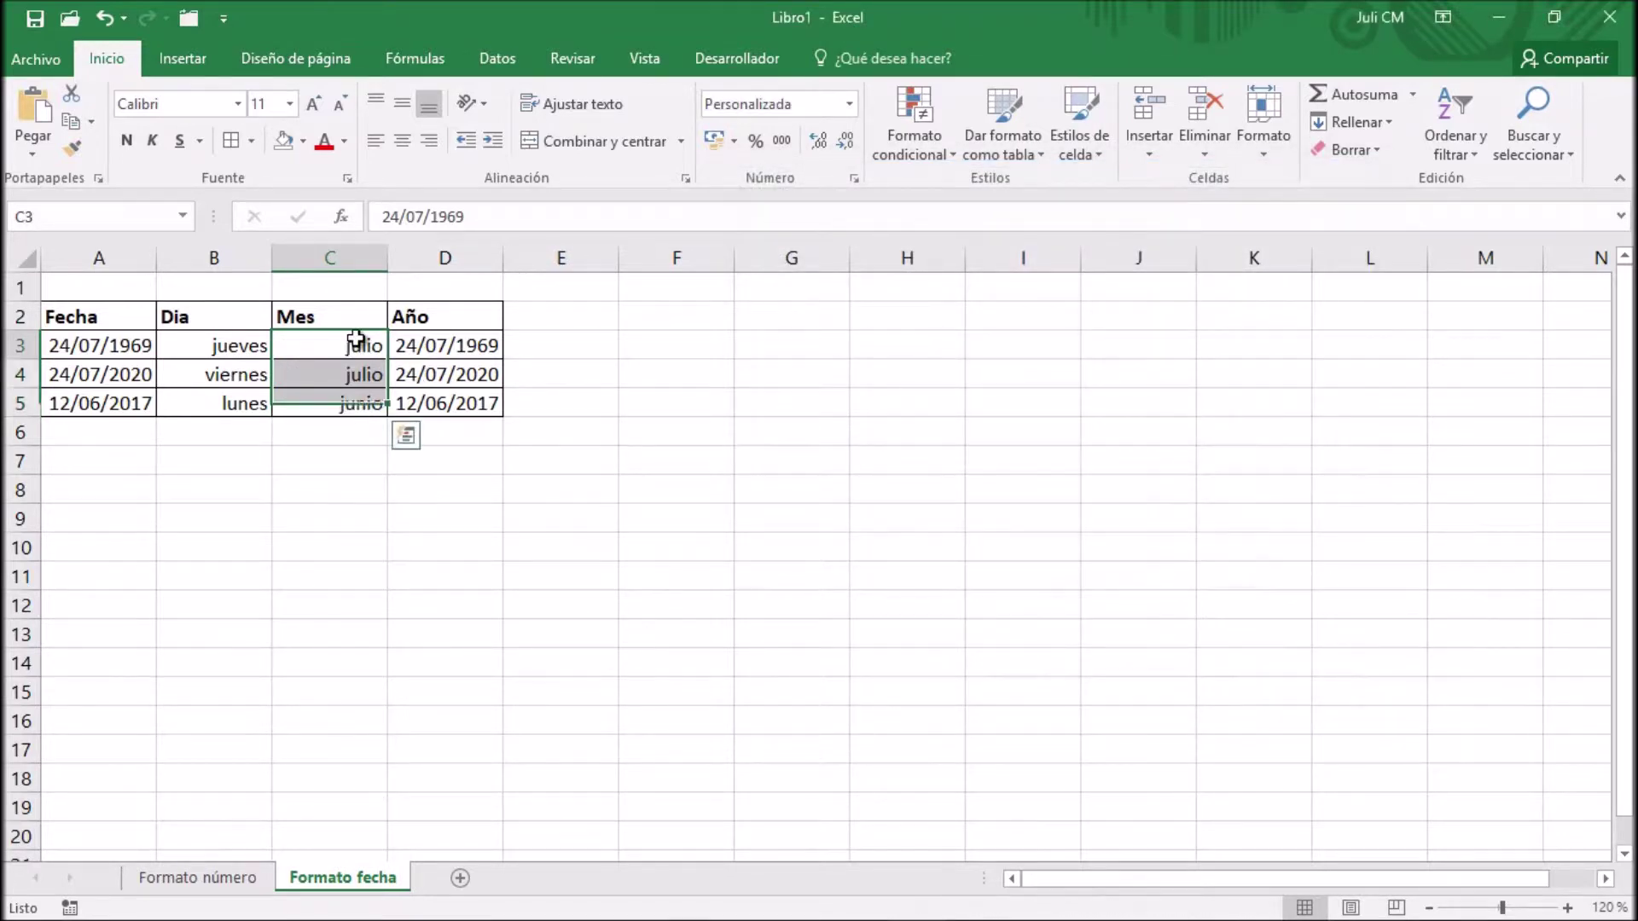
pyautogui.click(358, 373)
pyautogui.click(338, 398)
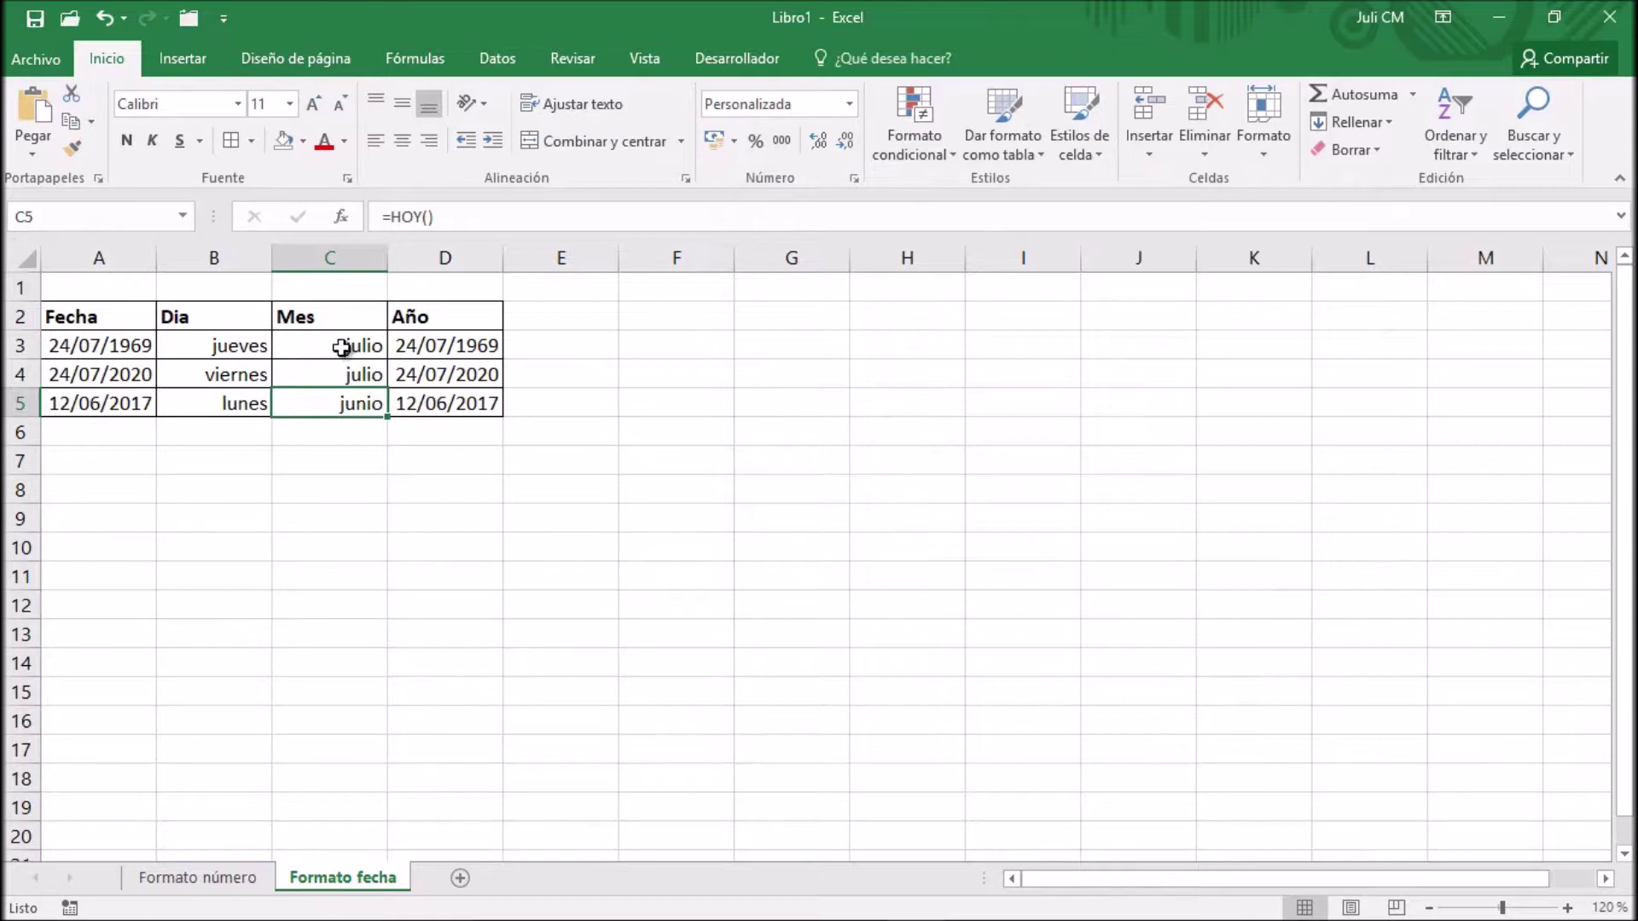
# Step: Apply the custom number format aaaa to the Año cells D3:D5
pyautogui.click(462, 344)
pyautogui.moveTo(461, 344); pyautogui.dragTo(460, 402)
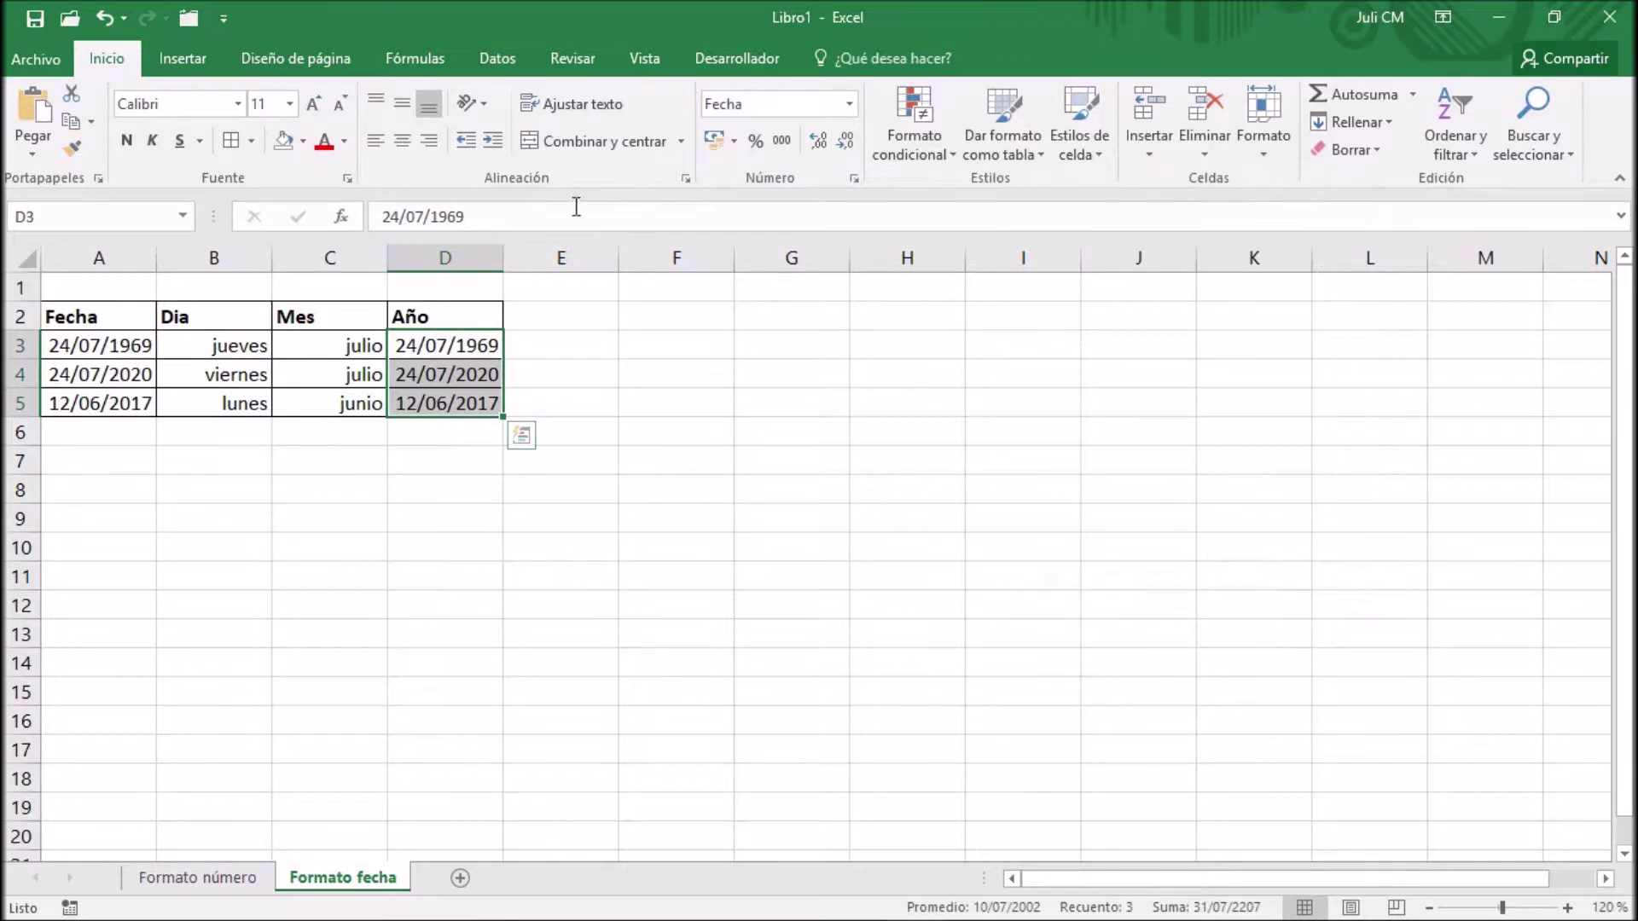
pyautogui.click(852, 179)
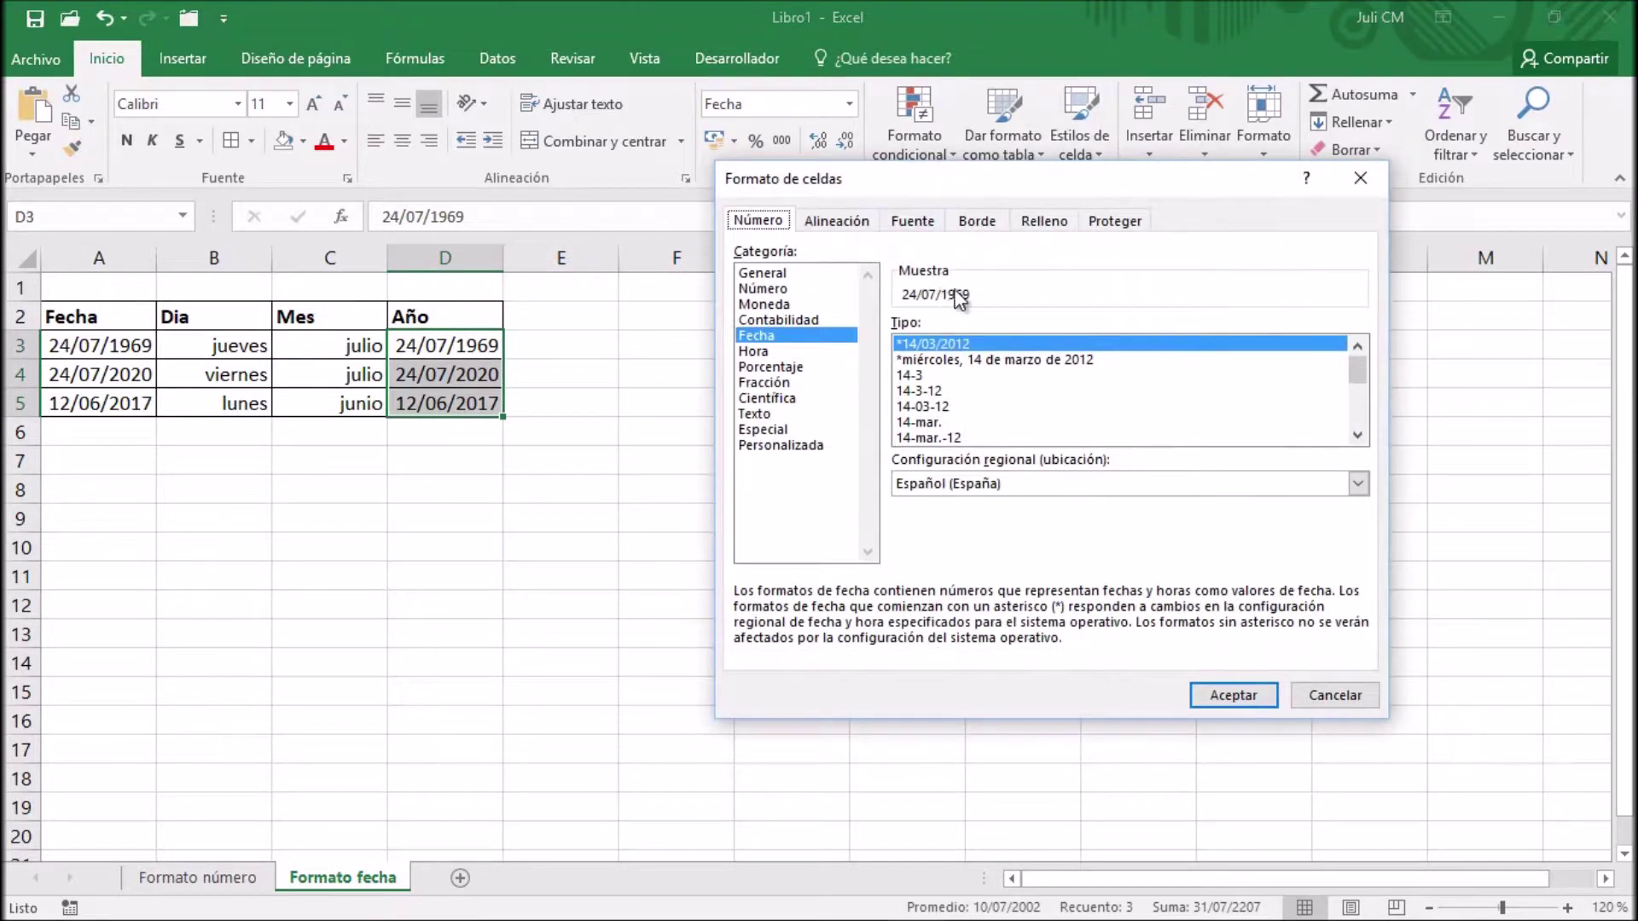
pyautogui.click(777, 444)
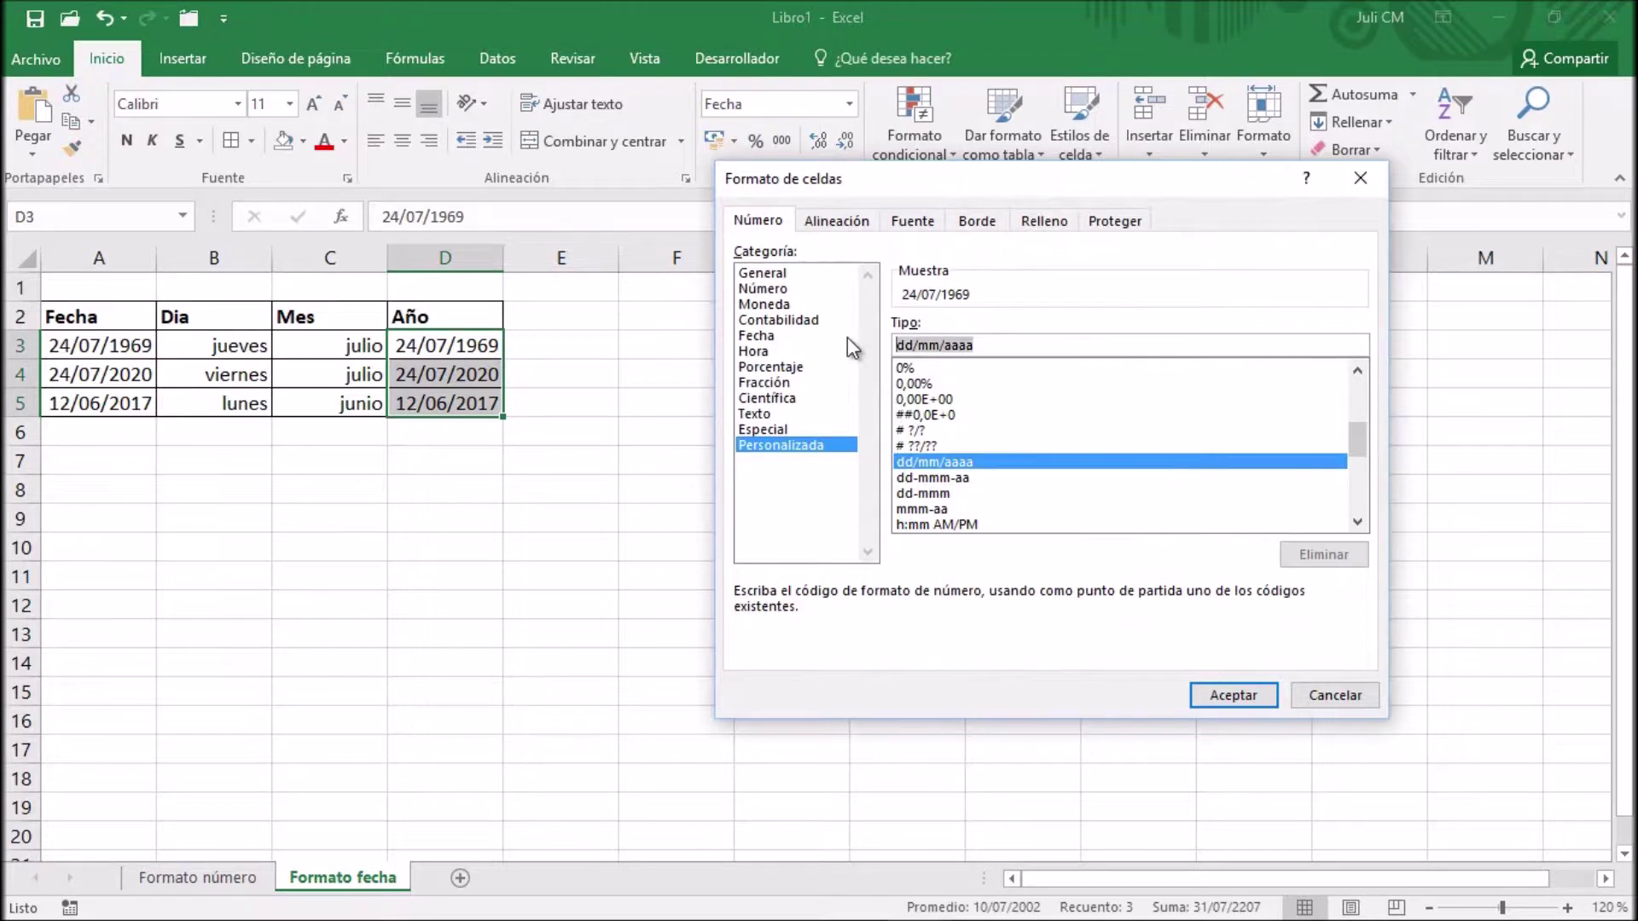
pyautogui.write('aaaa')
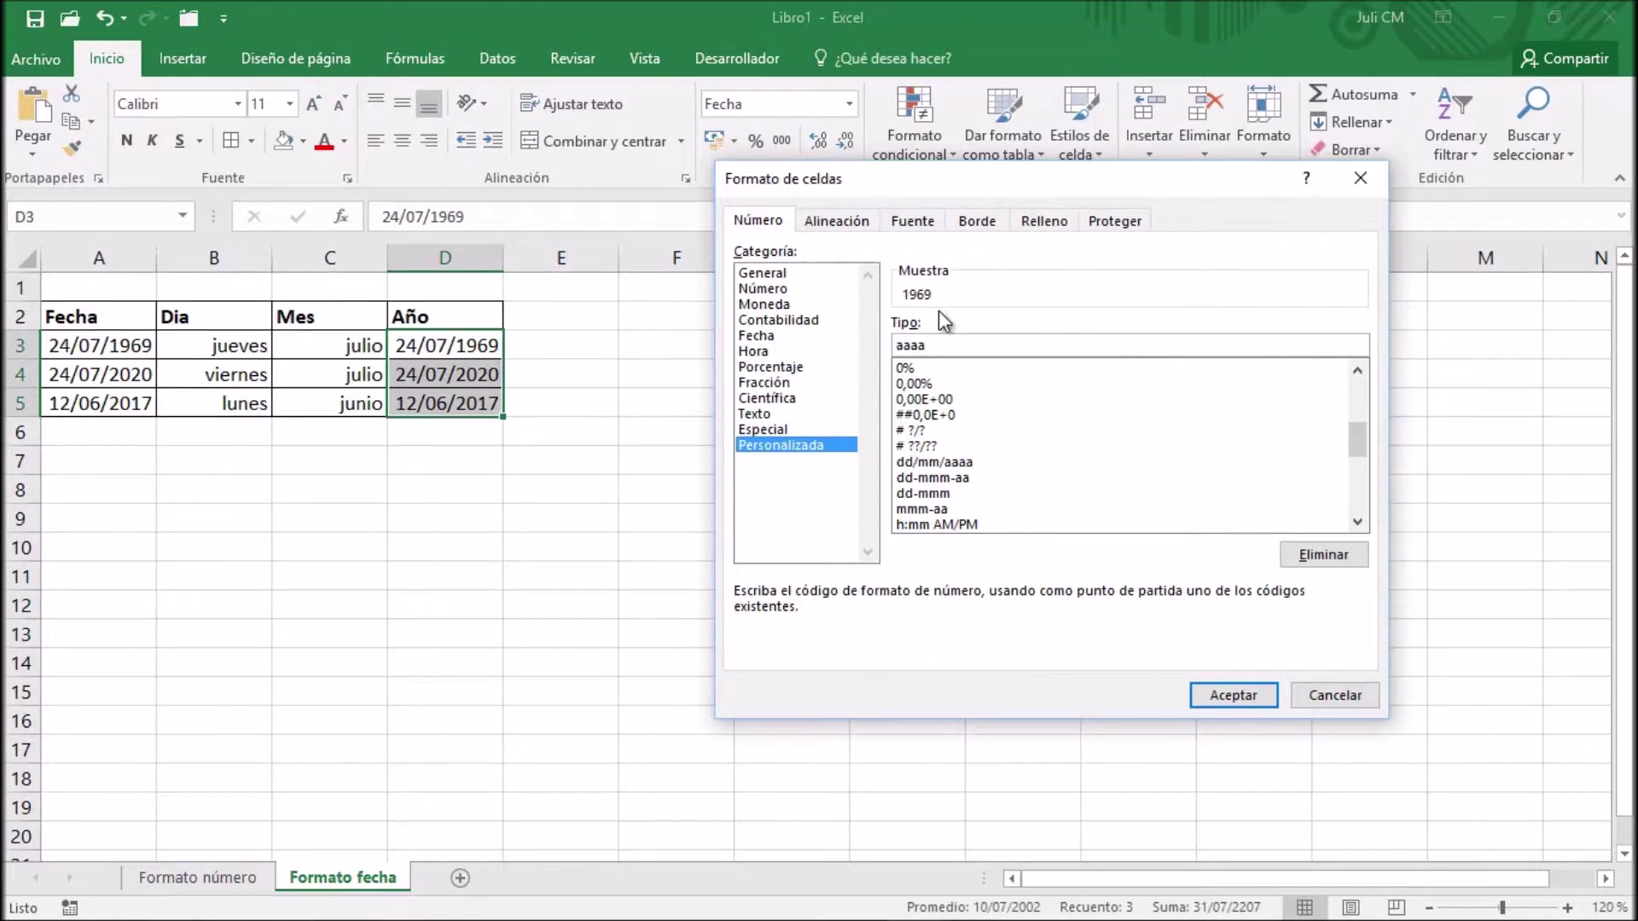
pyautogui.click(1232, 696)
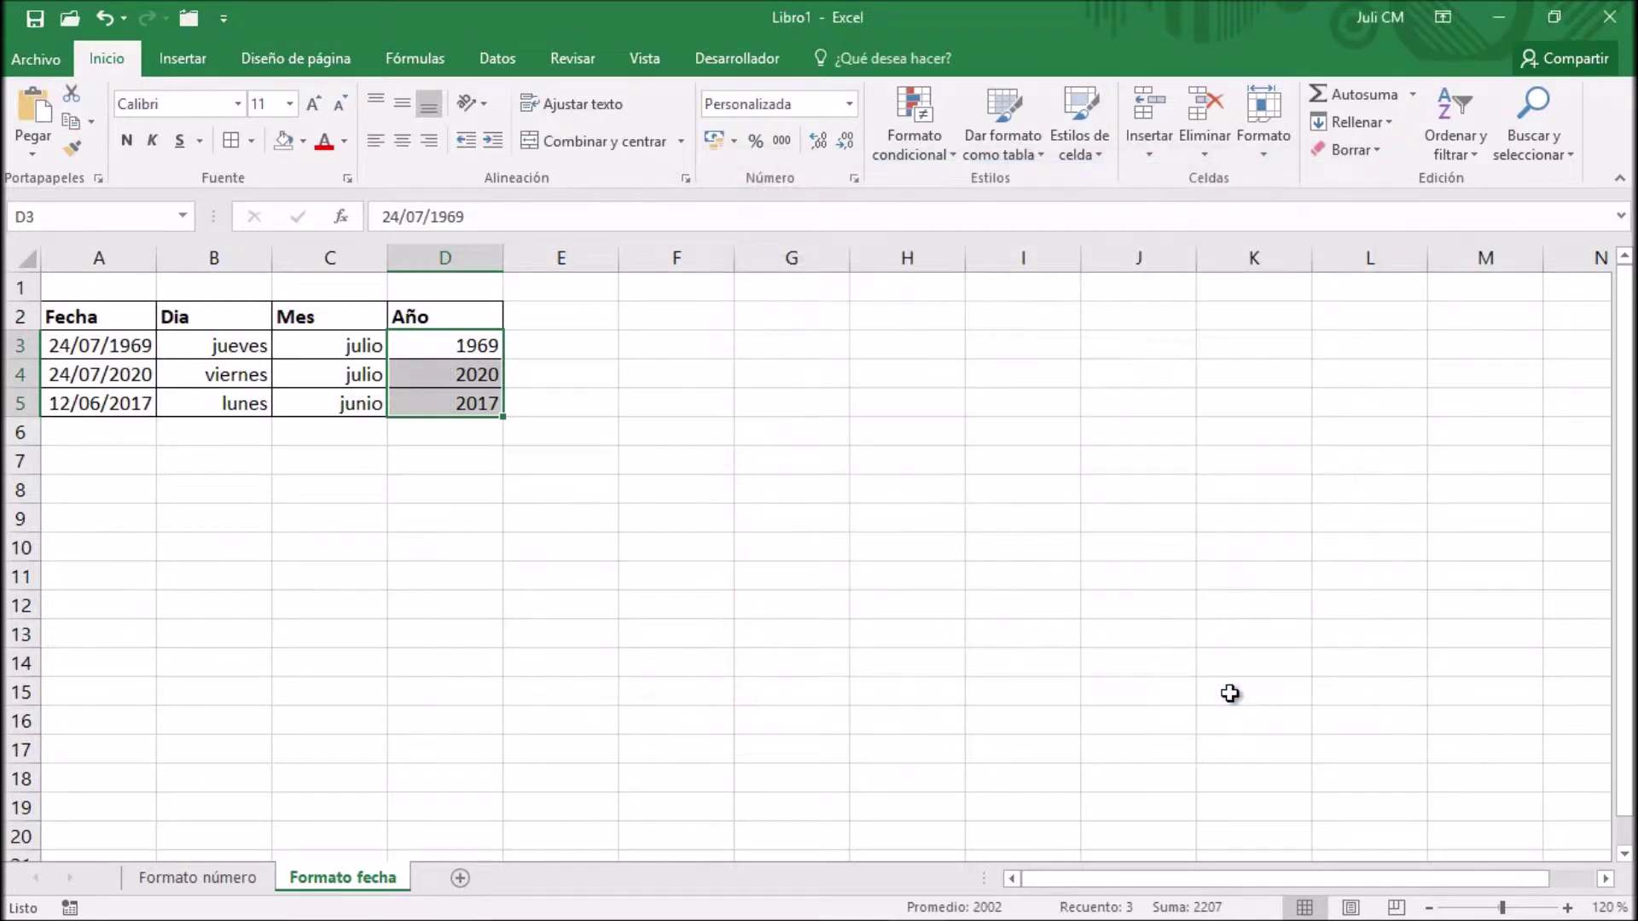
pyautogui.click(468, 343)
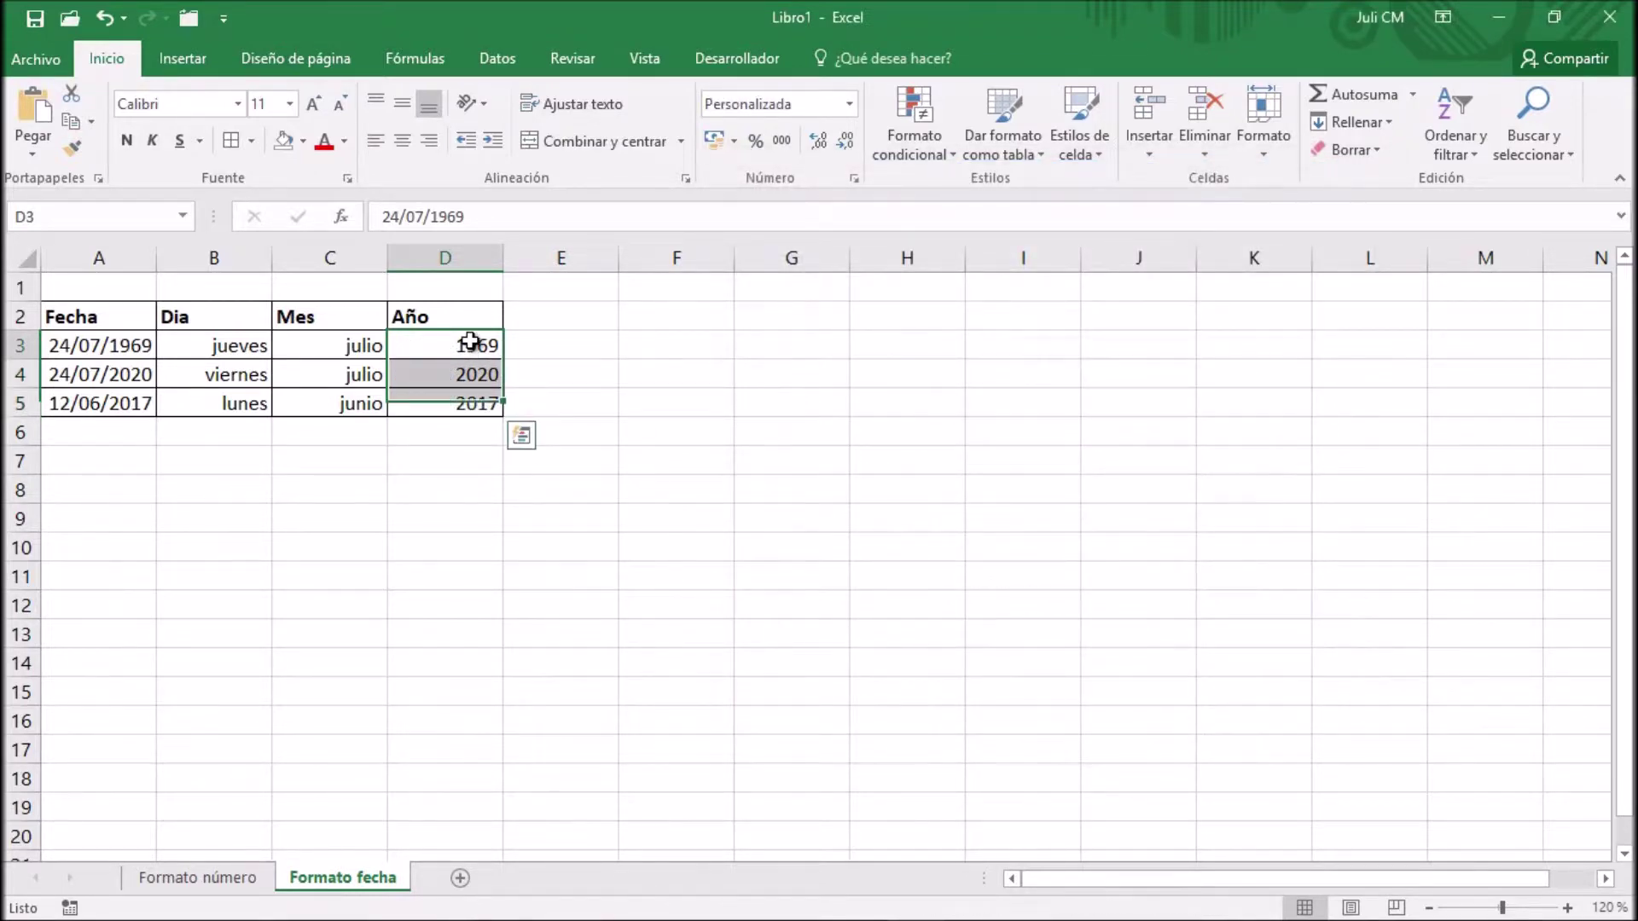
pyautogui.click(475, 369)
pyautogui.click(476, 402)
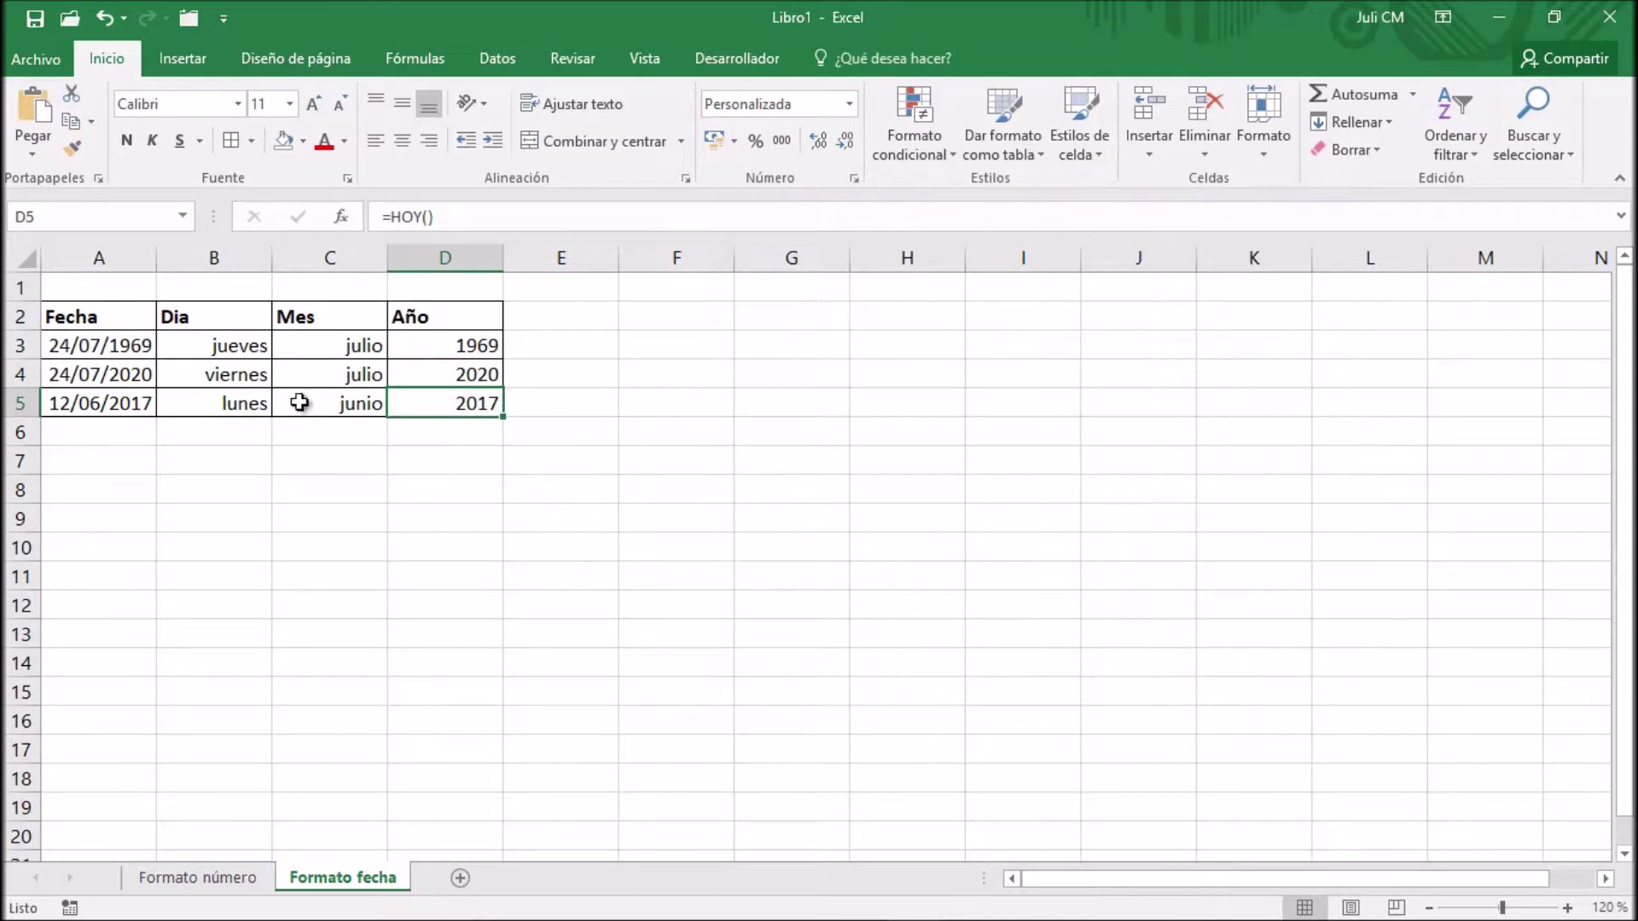
# Step: Compare the date in A3 with its Dia cell and inspect the formula behind the date in A5
pyautogui.click(127, 315)
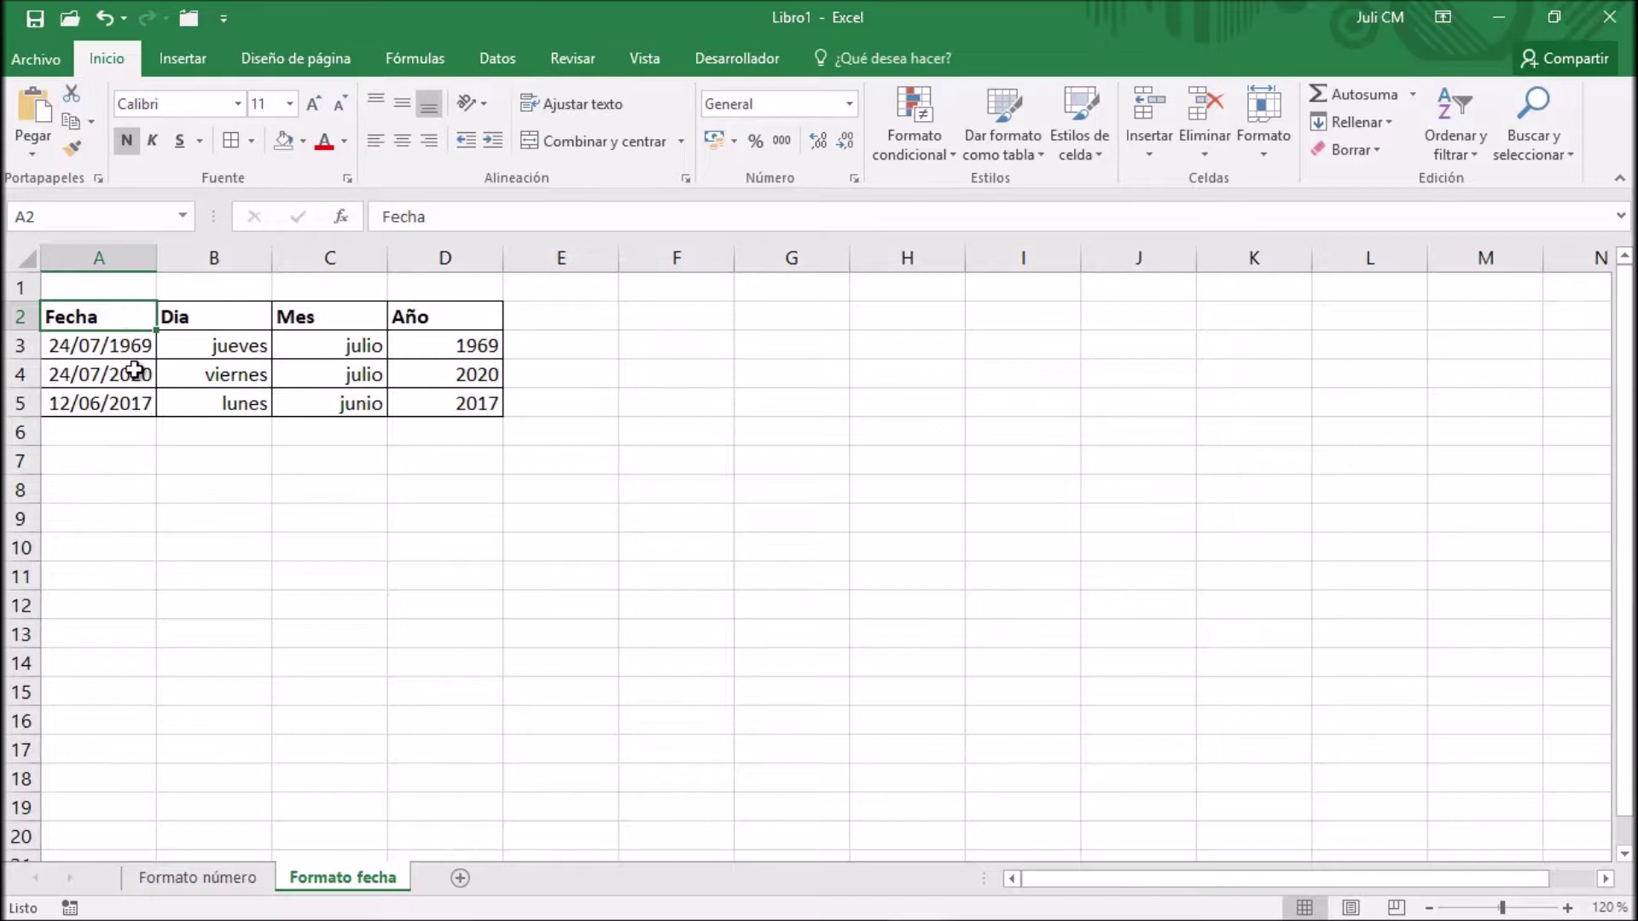
pyautogui.click(90, 347)
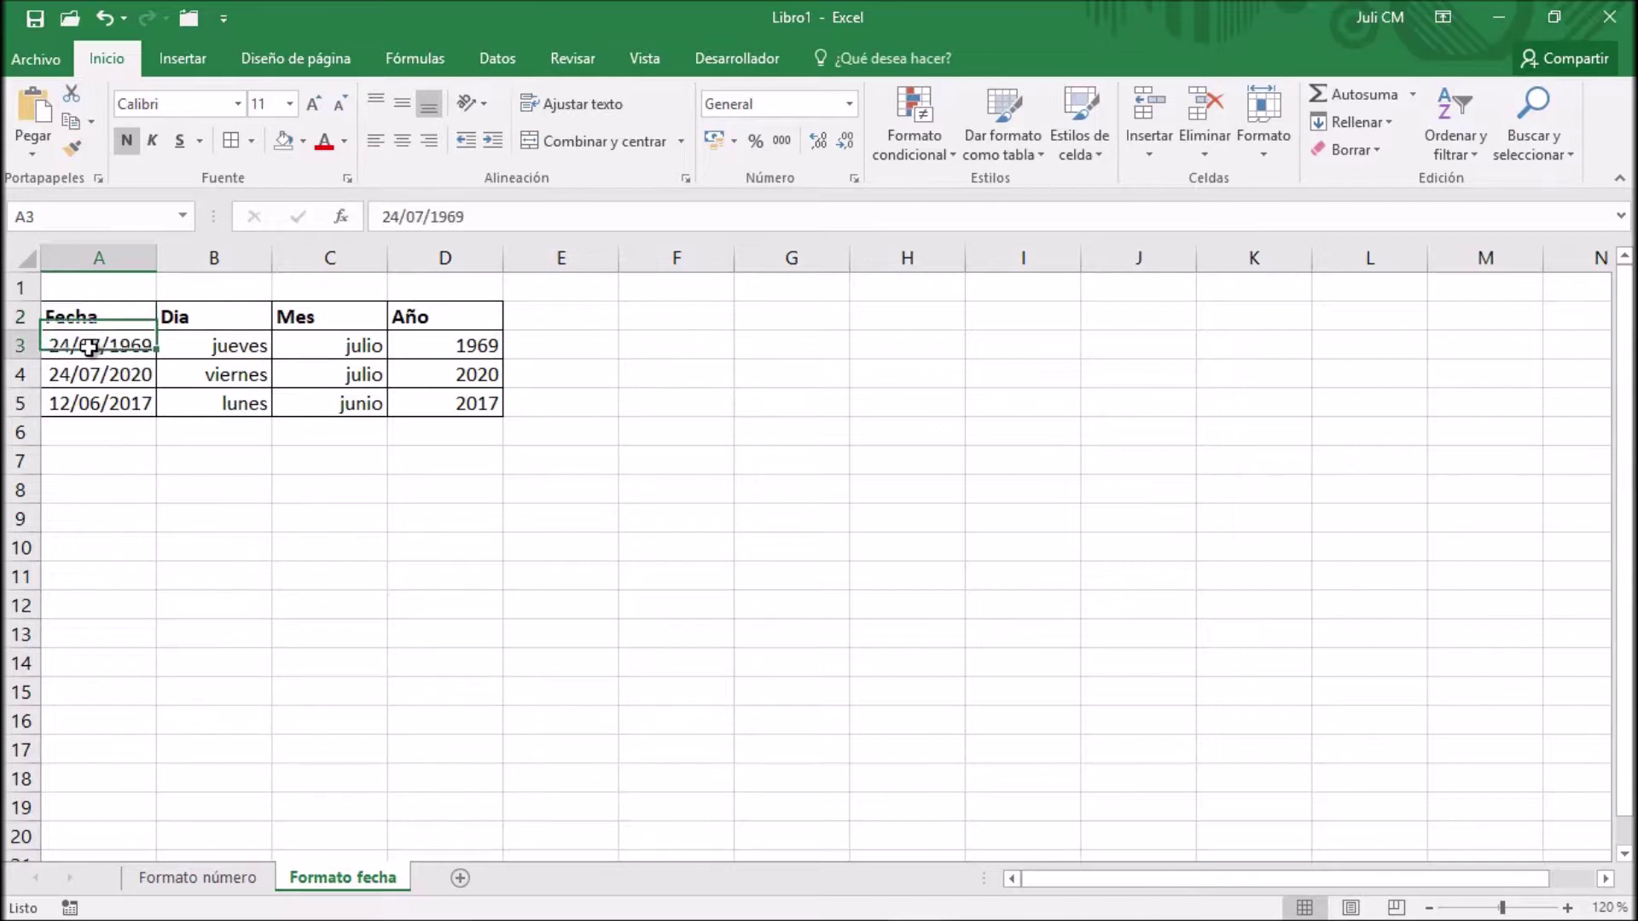
pyautogui.click(238, 348)
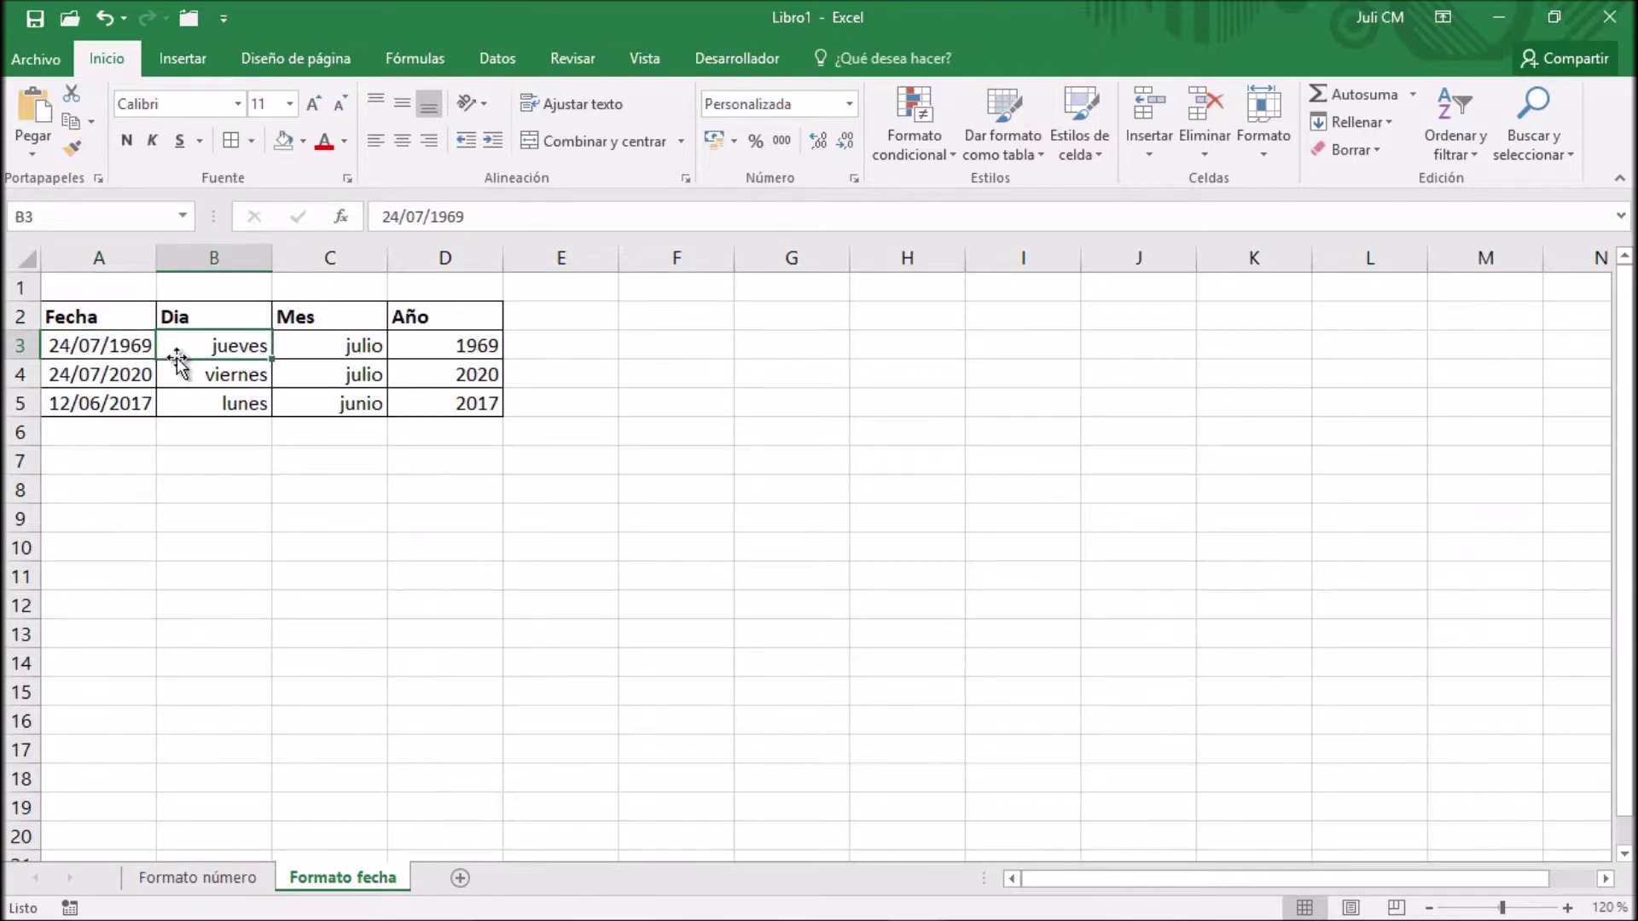
pyautogui.click(128, 403)
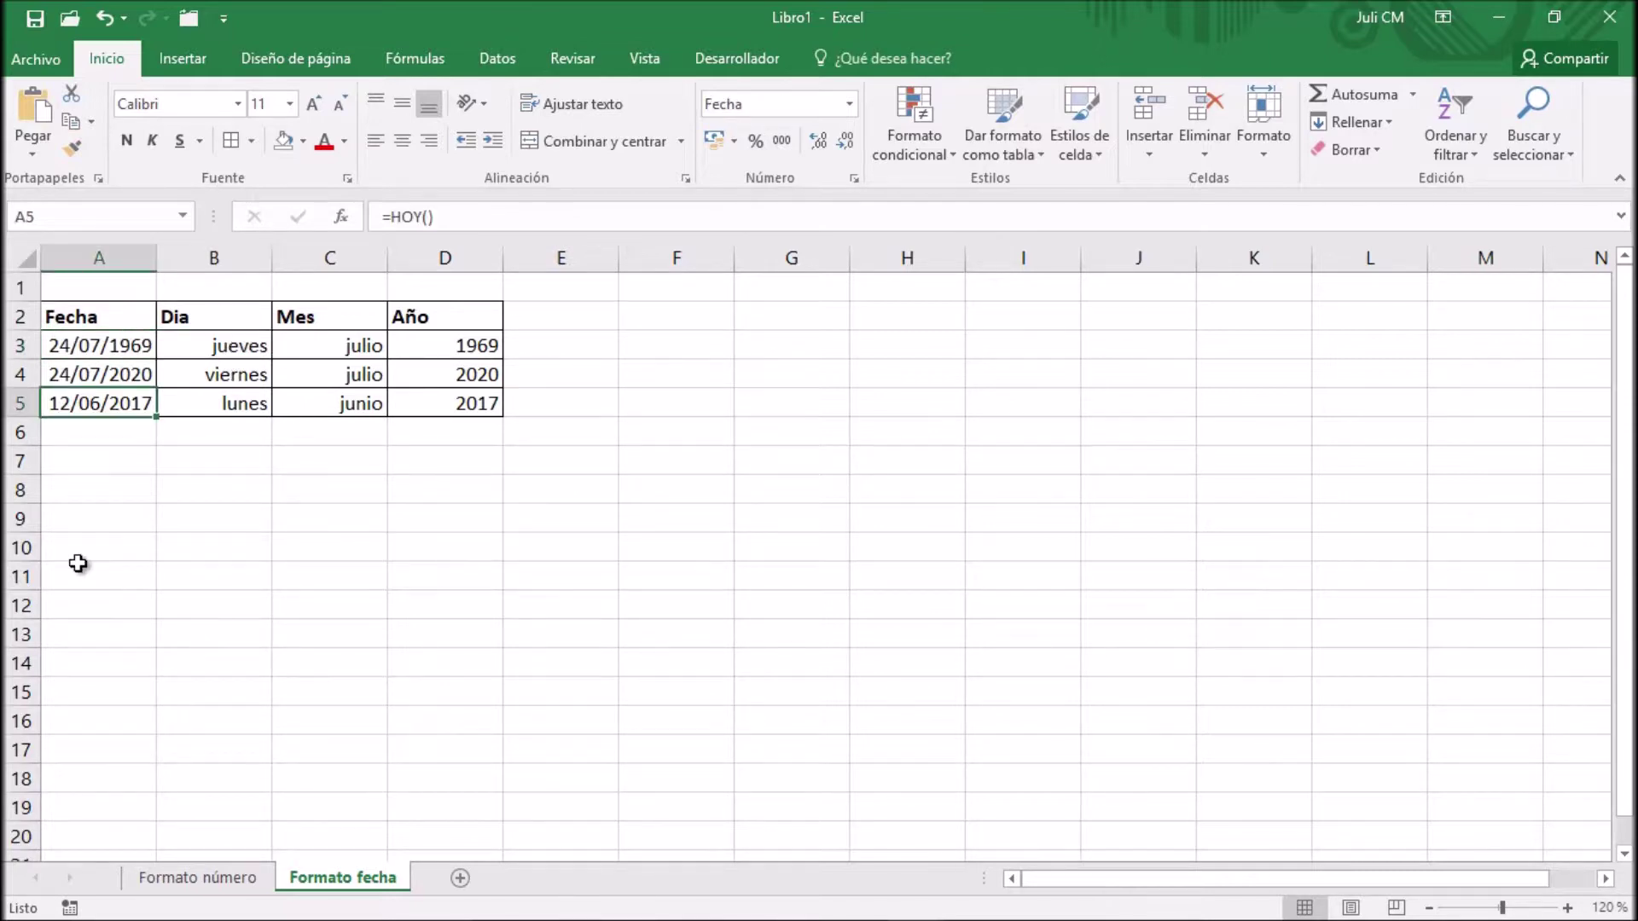
pyautogui.doubleClick(113, 406)
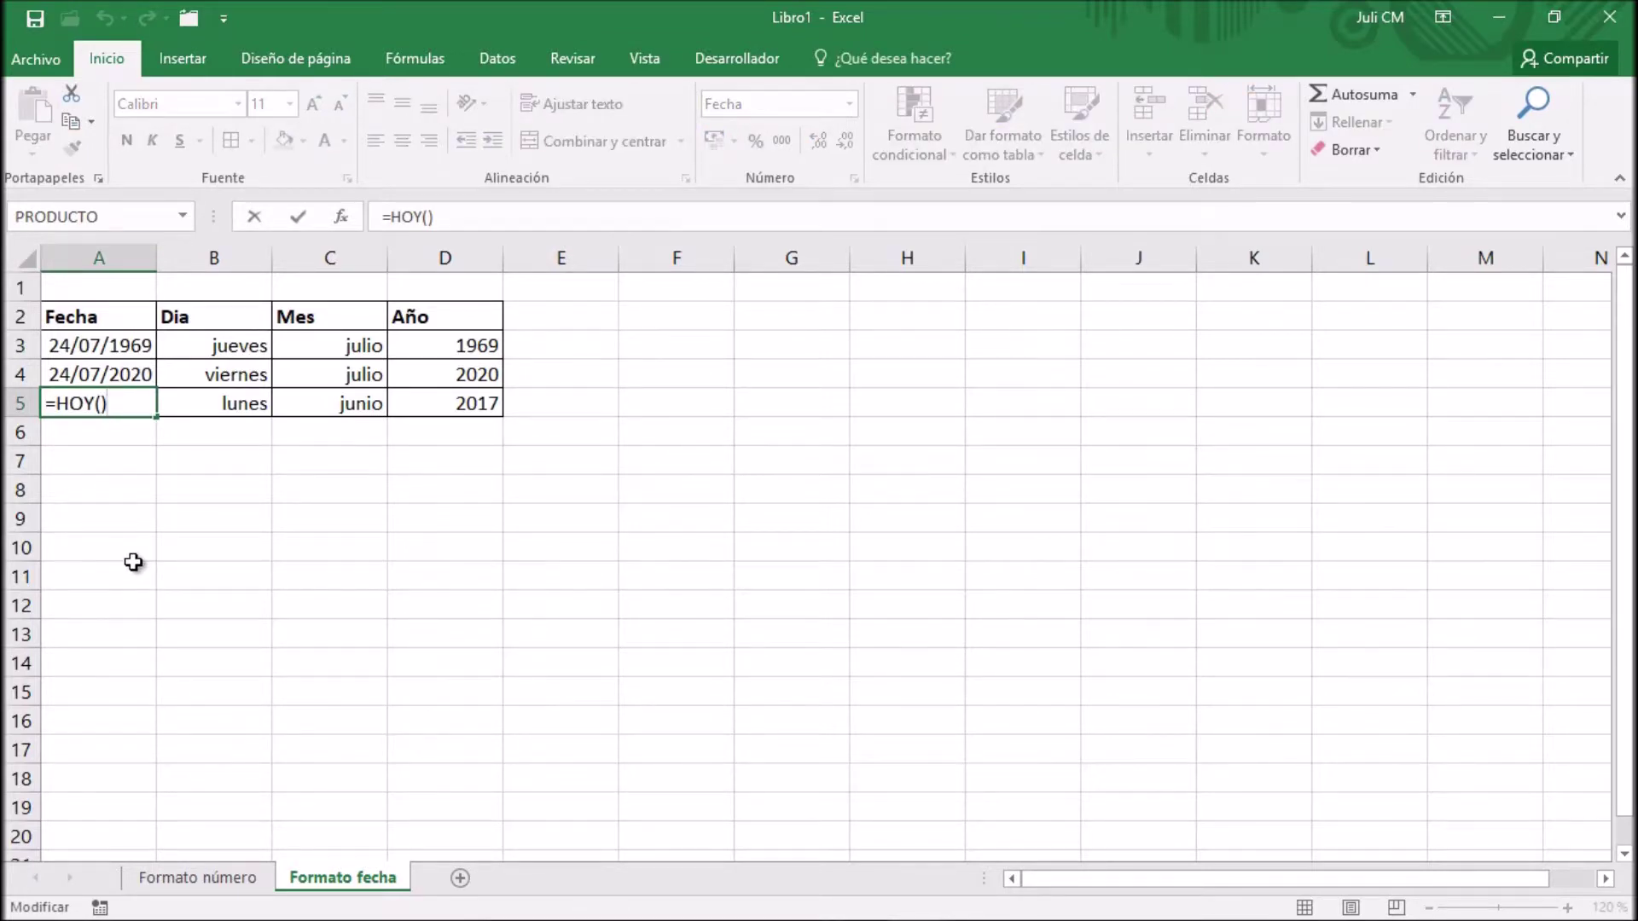
pyautogui.press('Return')
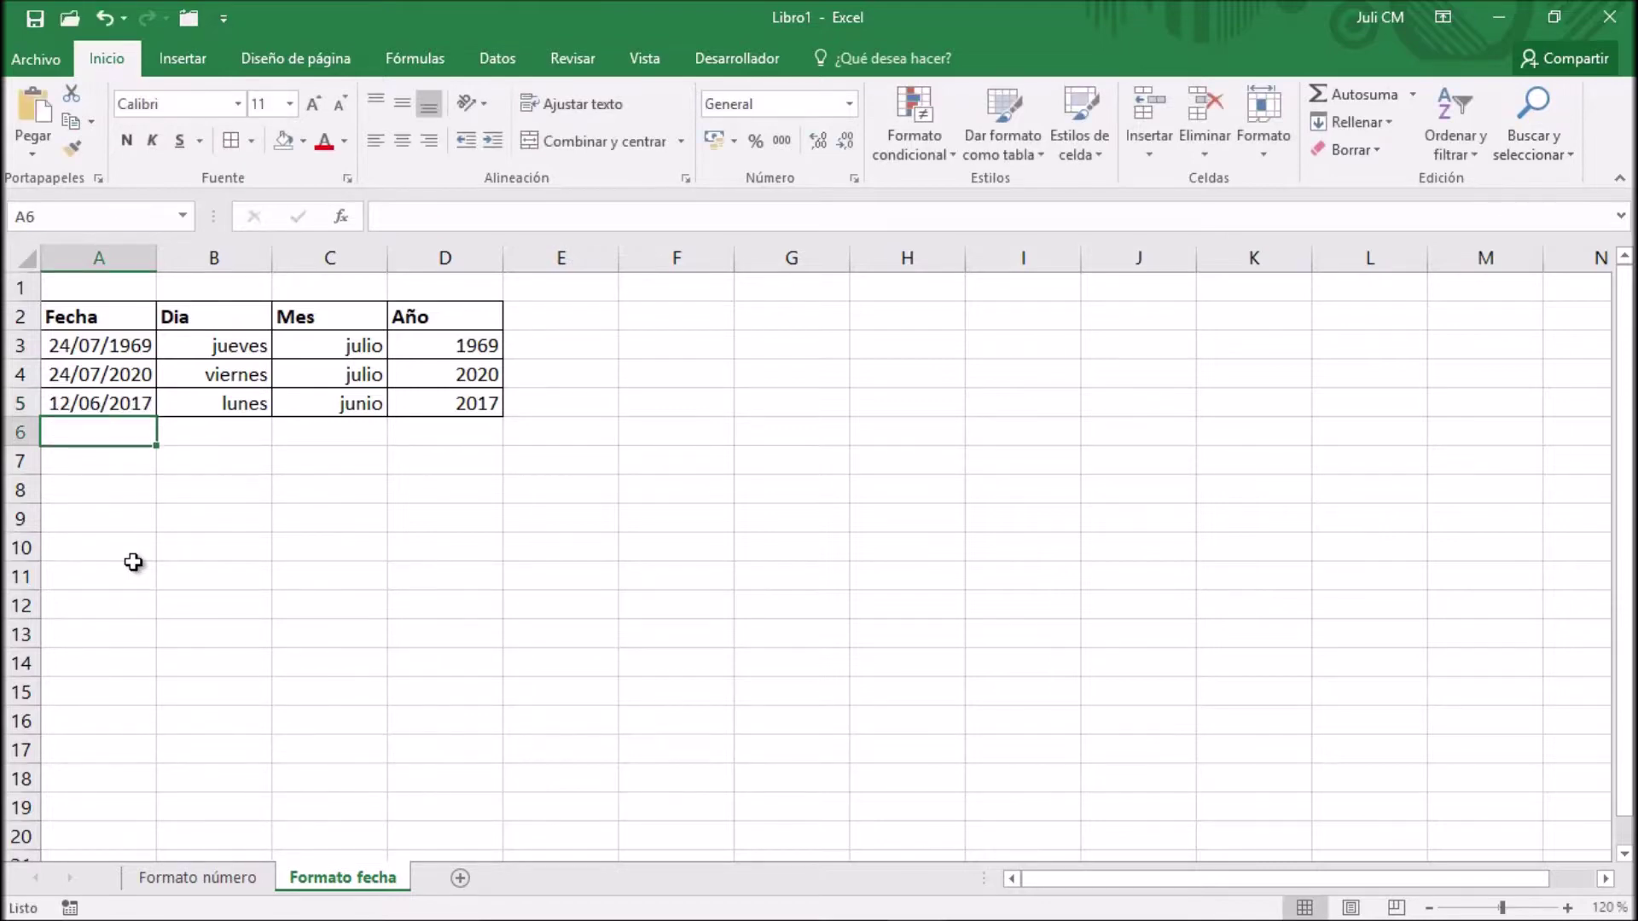
# Step: Review the available custom number format codes for the Fecha header cell A2
pyautogui.click(110, 317)
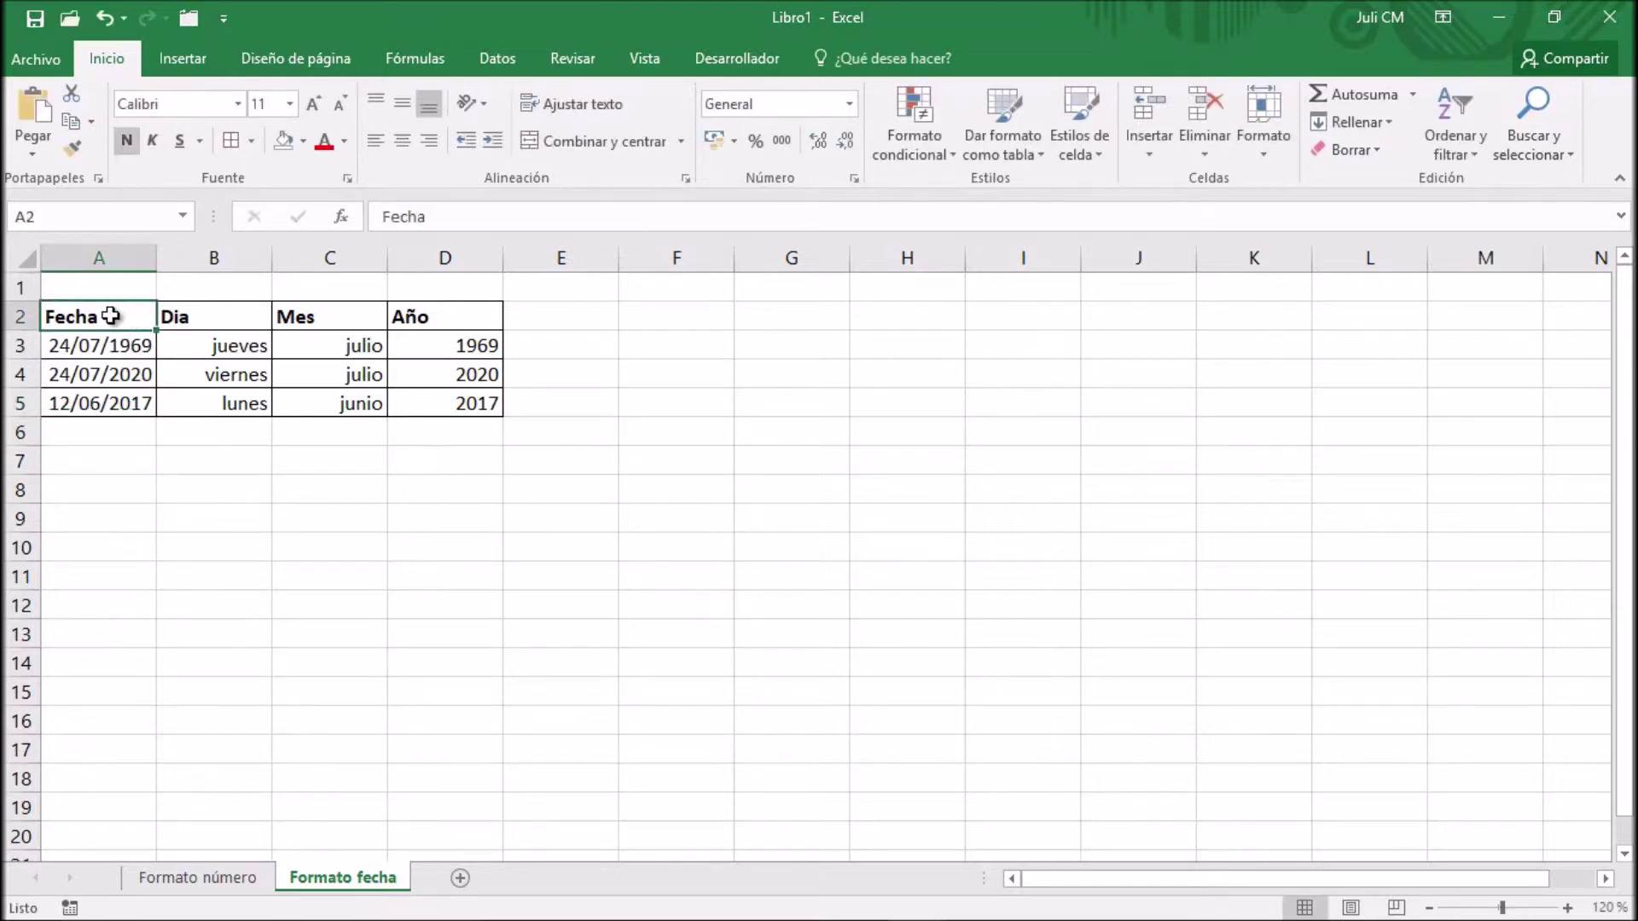
pyautogui.click(852, 179)
pyautogui.click(789, 445)
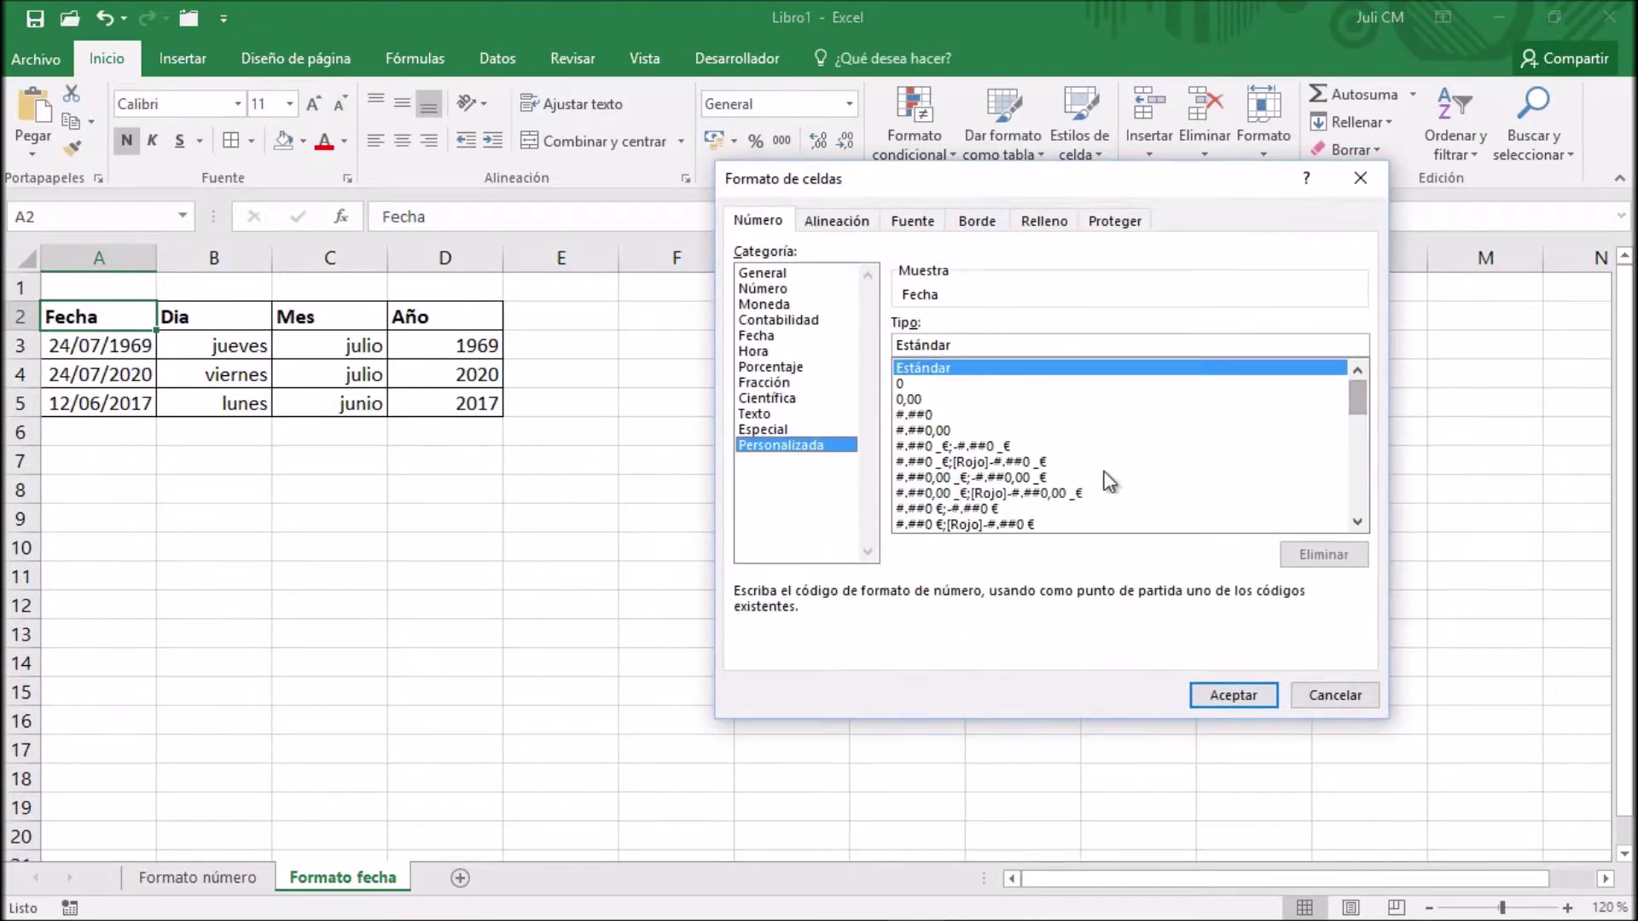
pyautogui.moveTo(1357, 396)
pyautogui.mouseDown()
pyautogui.moveTo(1357, 449)
pyautogui.moveTo(1356, 381)
pyautogui.mouseUp()
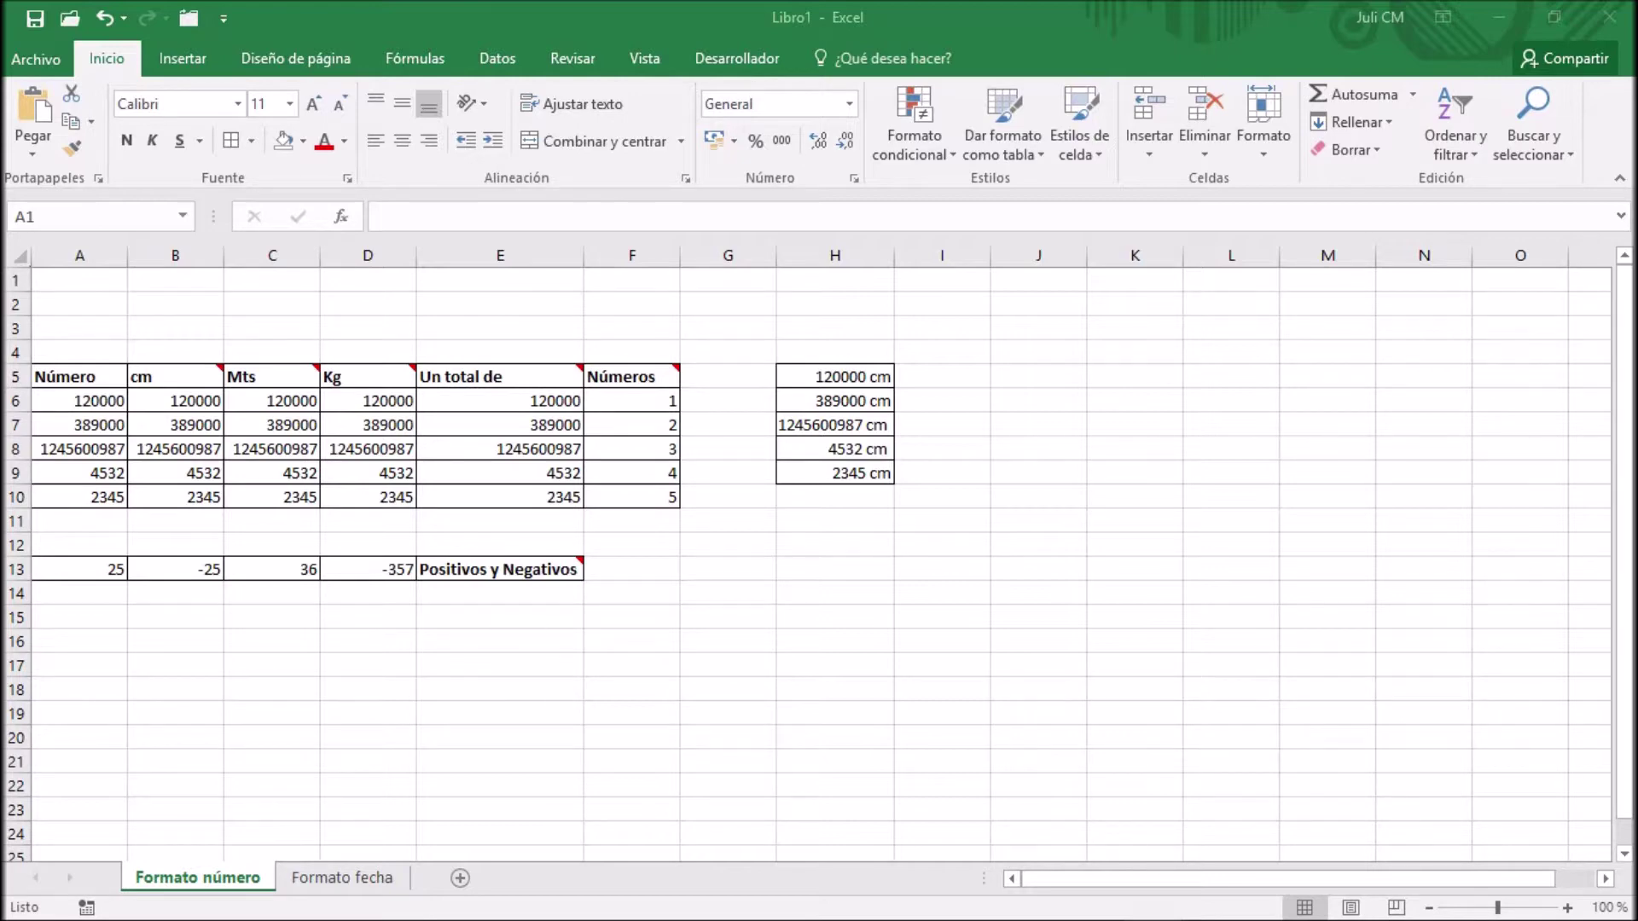
# Step: Try to total the cells with typed cm text by entering =SUMA(H5:H9) in H10, and inspect H5's content
pyautogui.click(73, 286)
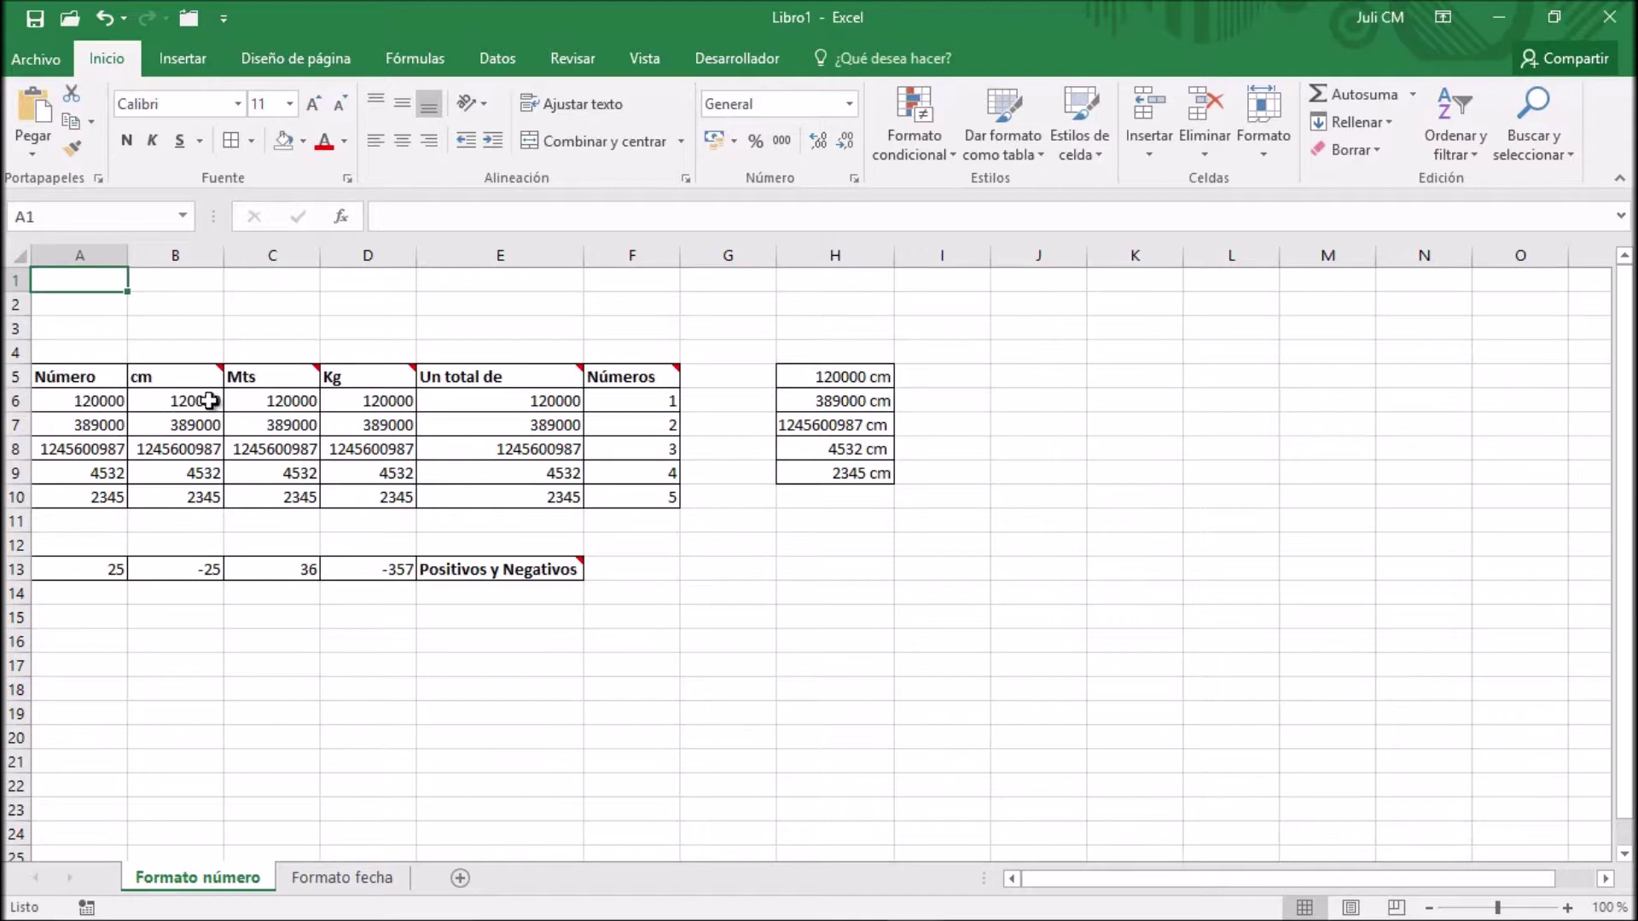
pyautogui.click(850, 496)
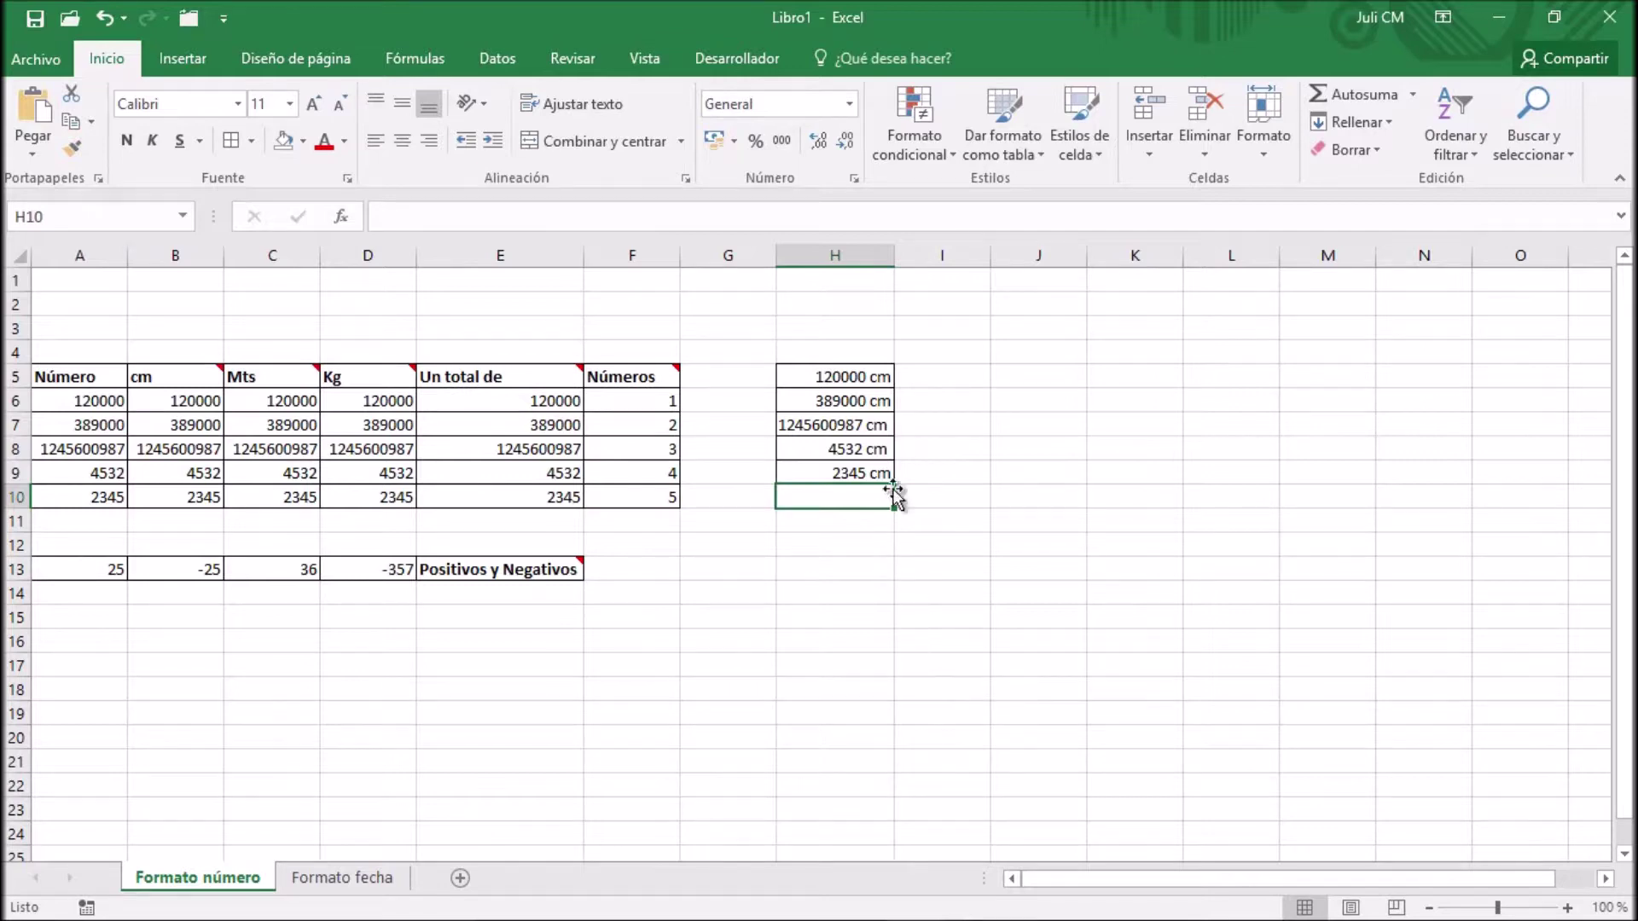
pyautogui.write('=suma(')
pyautogui.moveTo(860, 376); pyautogui.dragTo(860, 475)
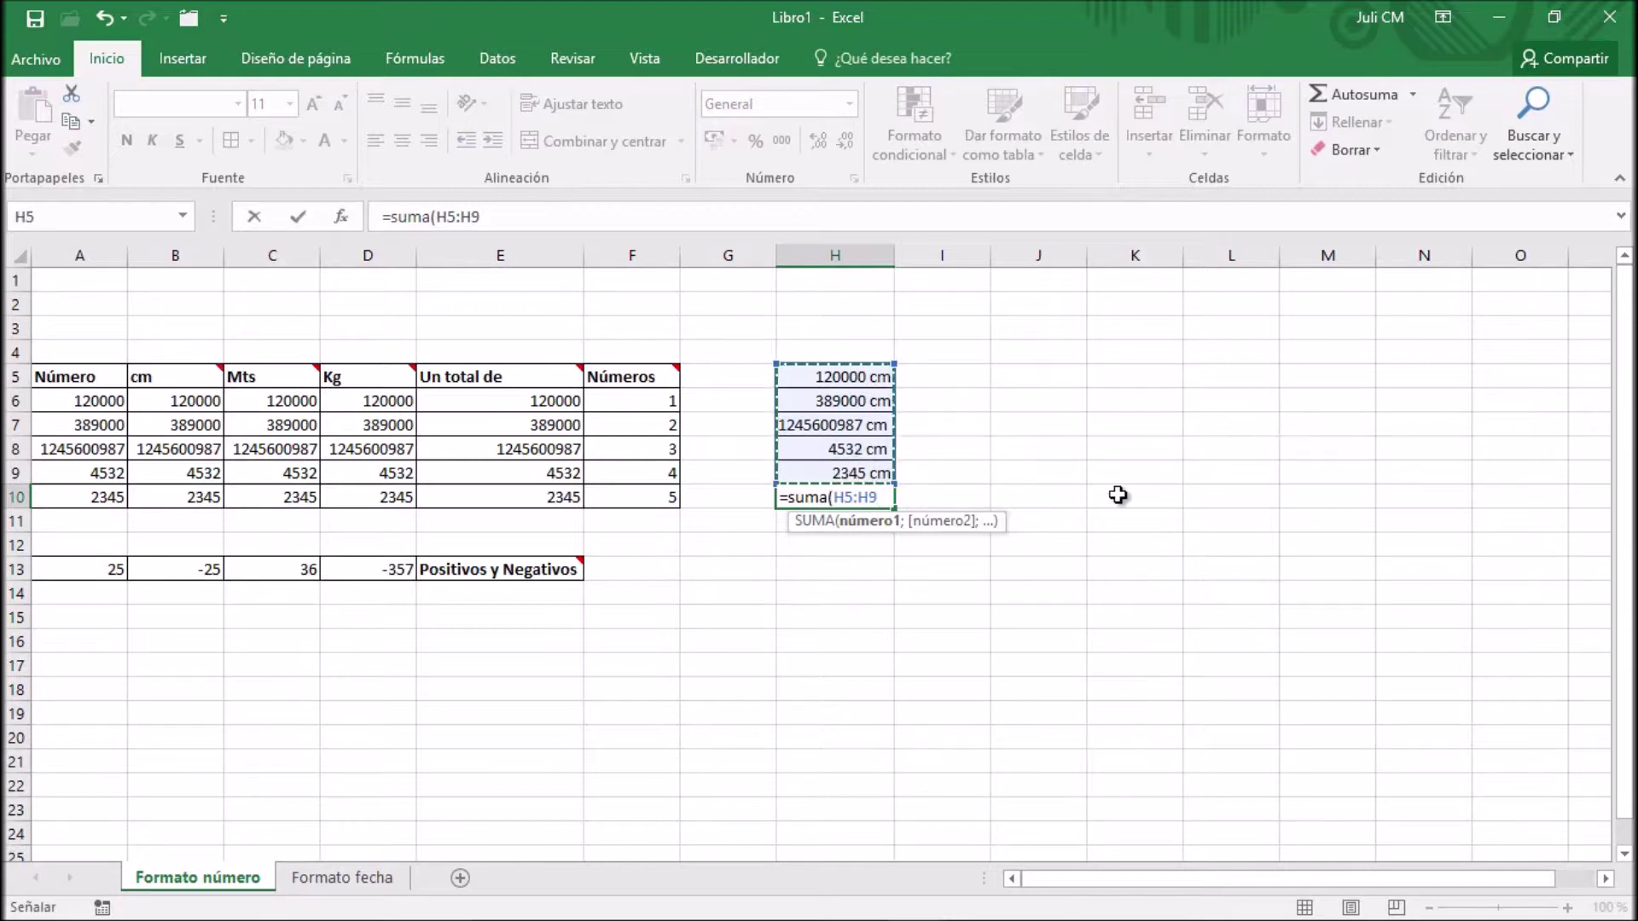
pyautogui.write(')')
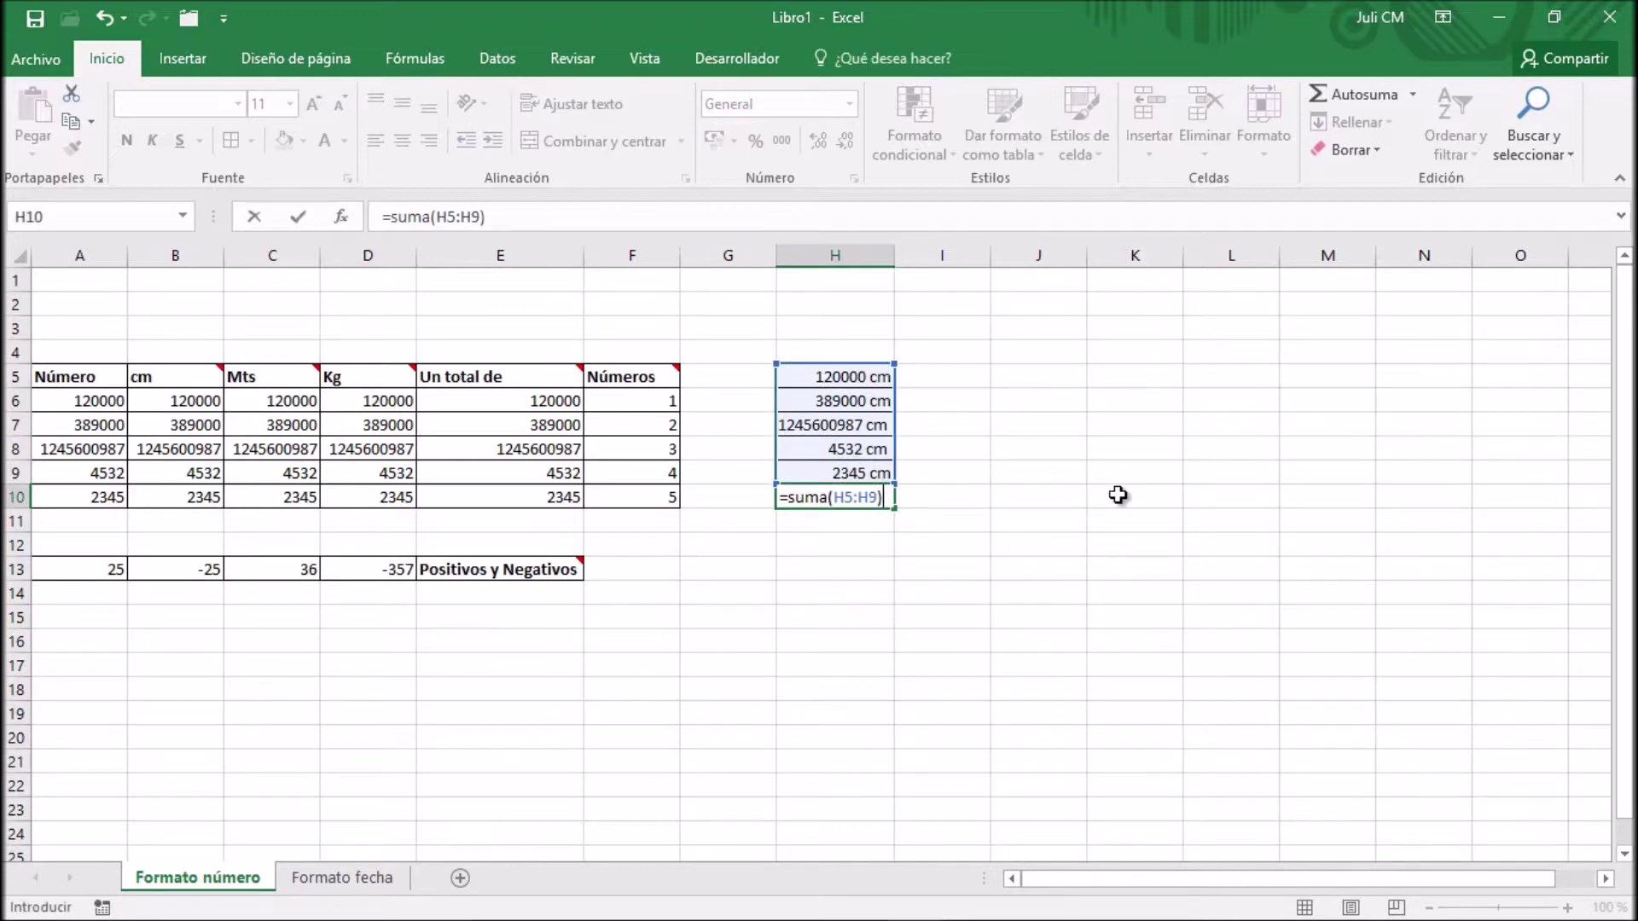
pyautogui.press('Return')
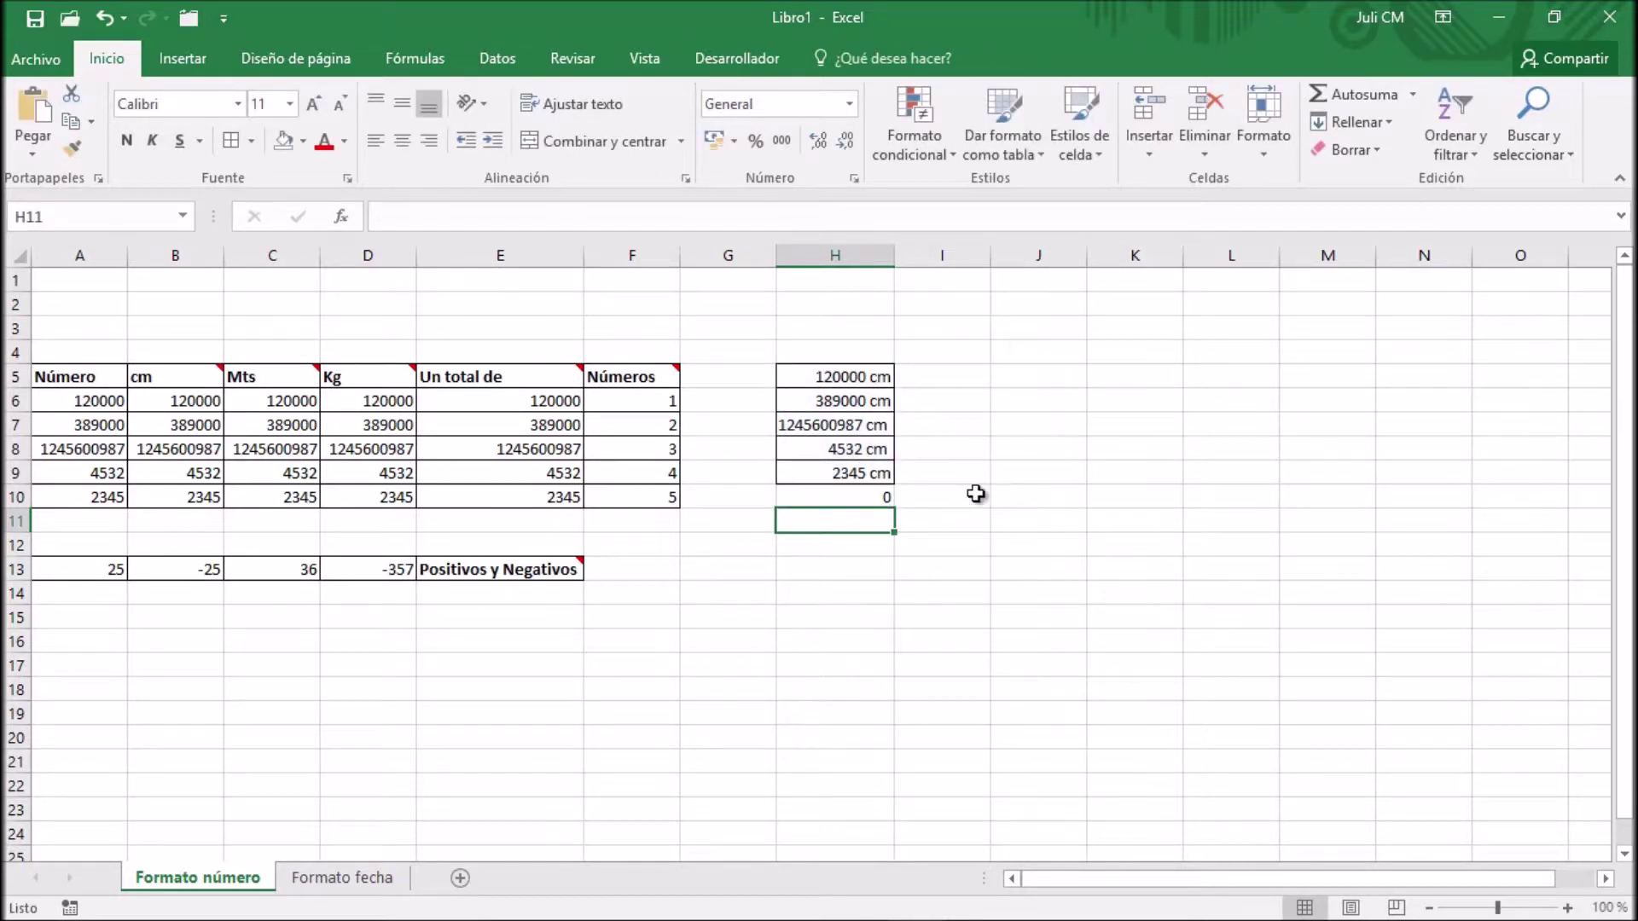
pyautogui.click(854, 497)
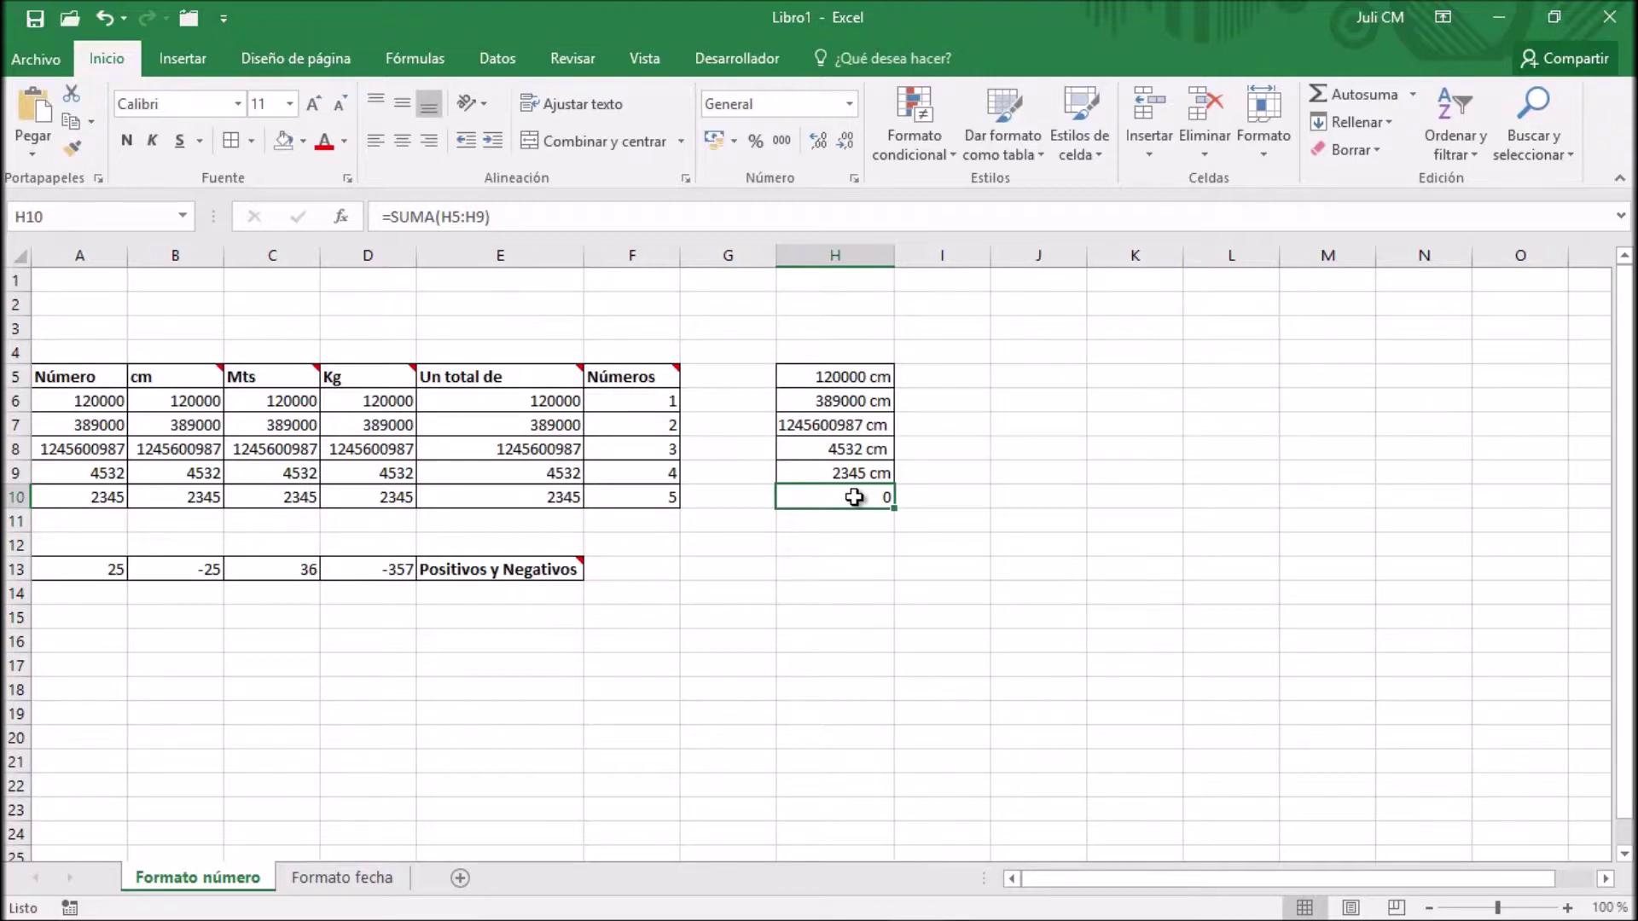
pyautogui.click(852, 378)
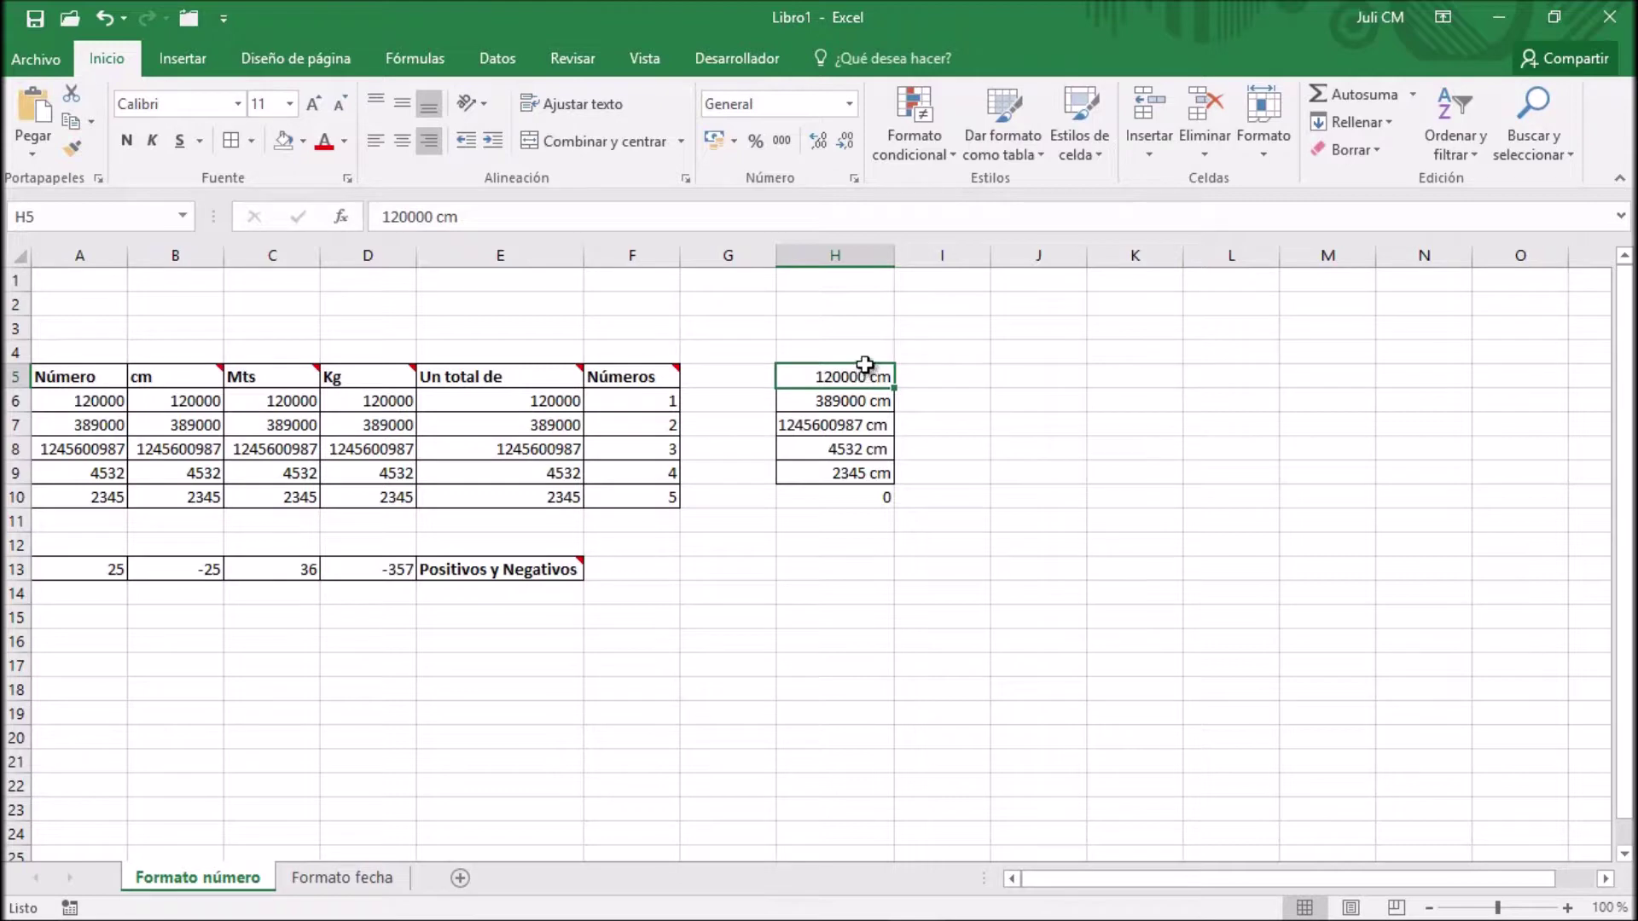
# Step: Clear all contents and formatting from cells H5:H10
pyautogui.moveTo(865, 378); pyautogui.dragTo(853, 498)
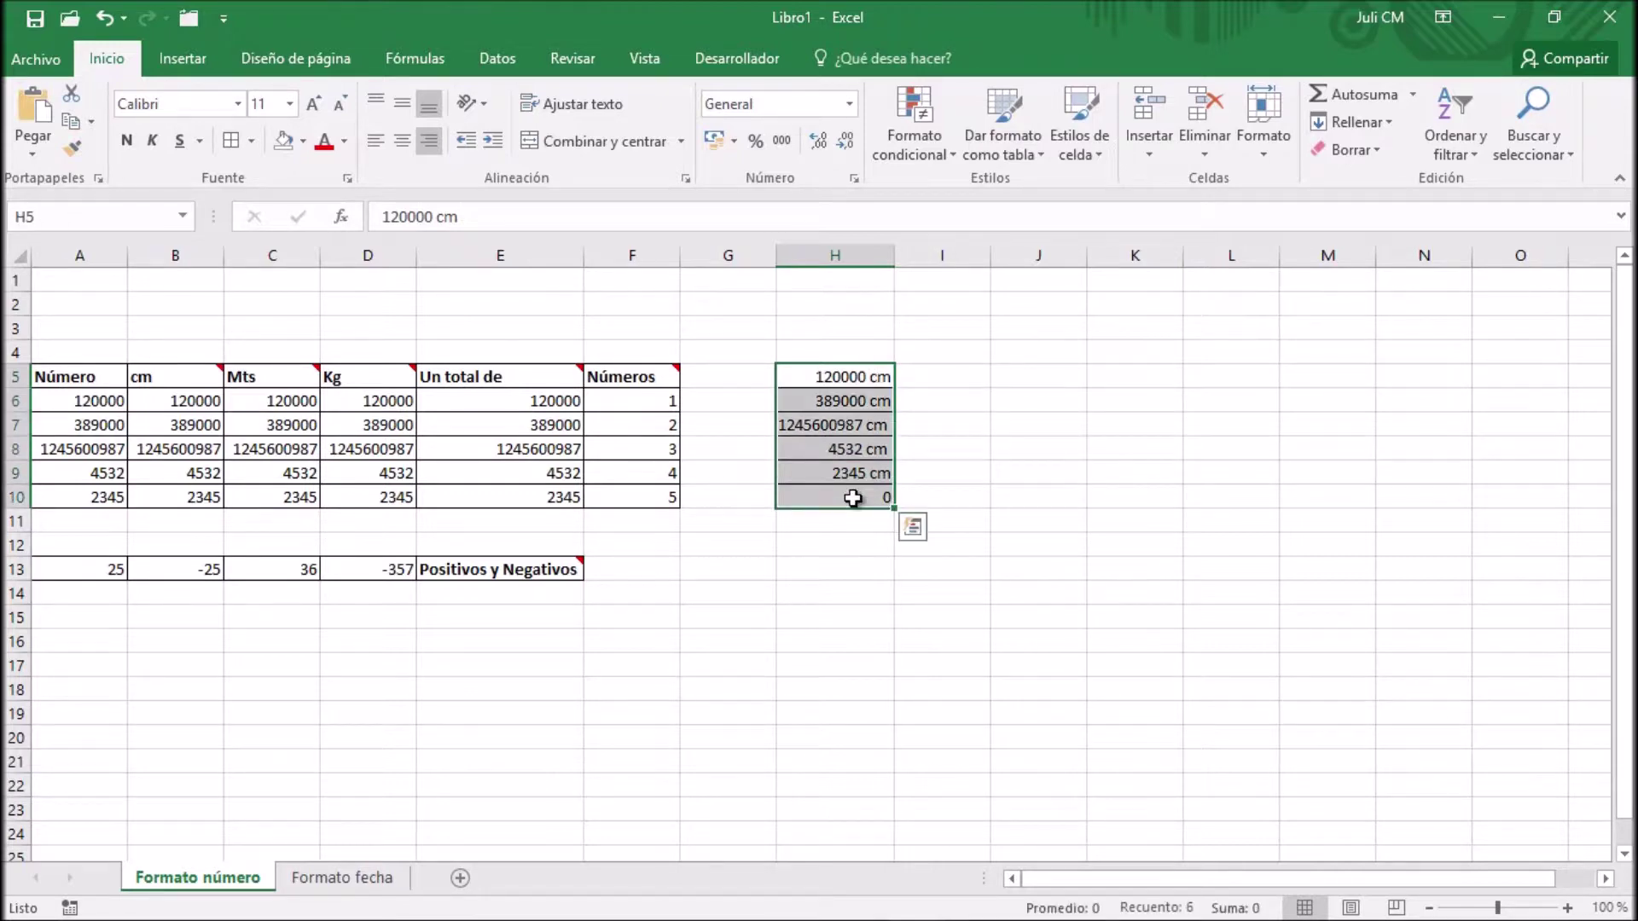
pyautogui.click(1351, 151)
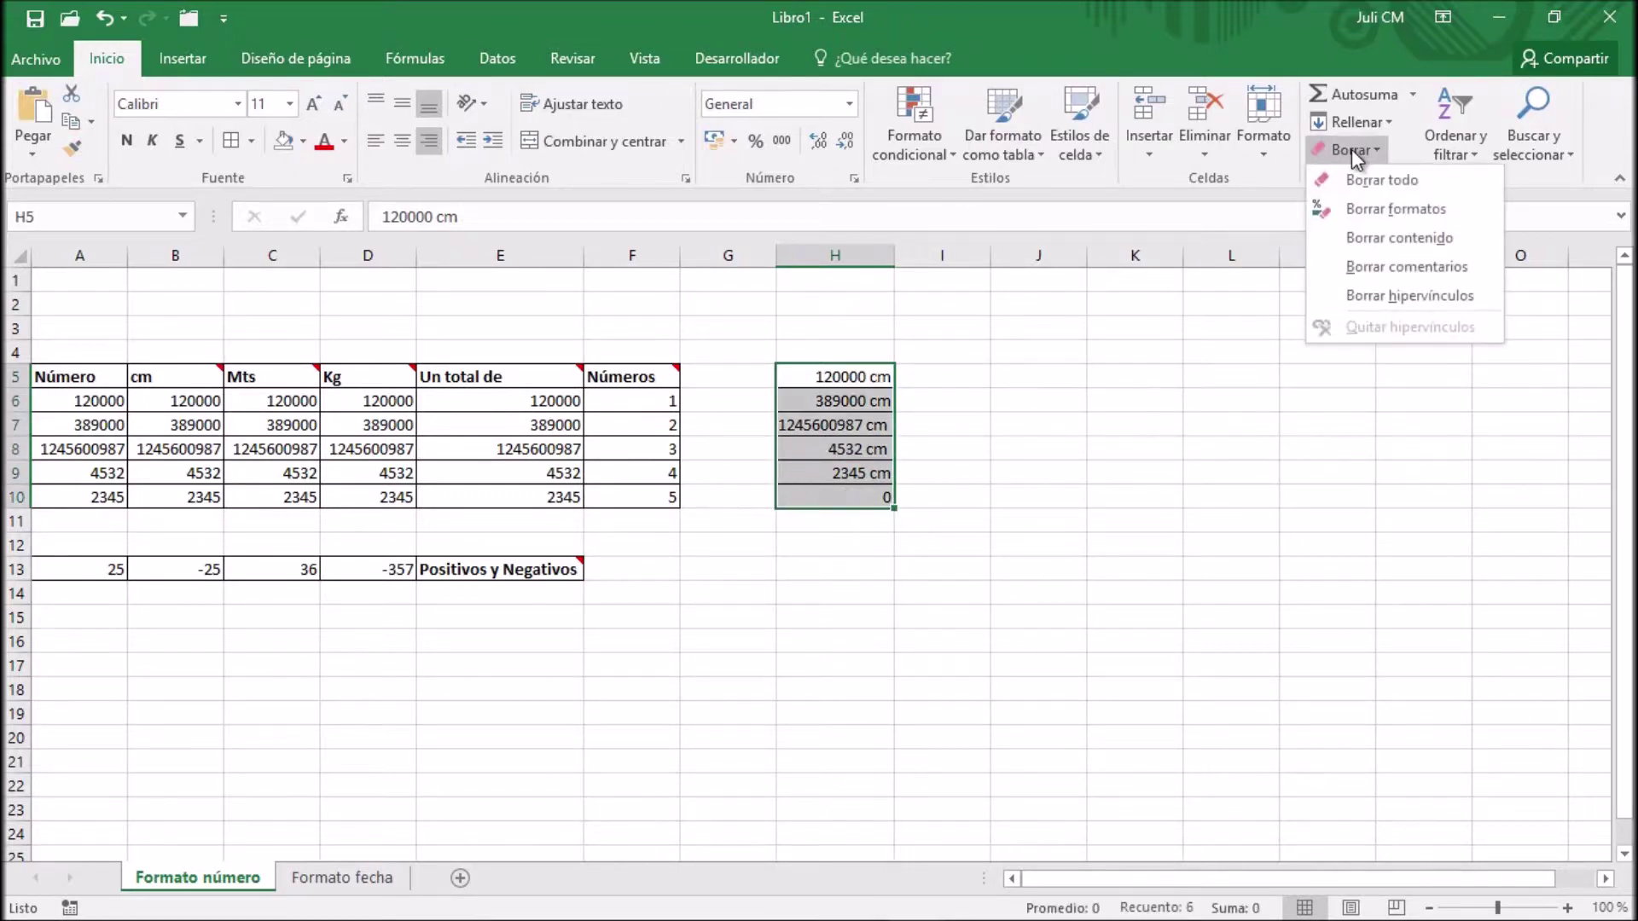
pyautogui.click(1363, 172)
pyautogui.click(120, 384)
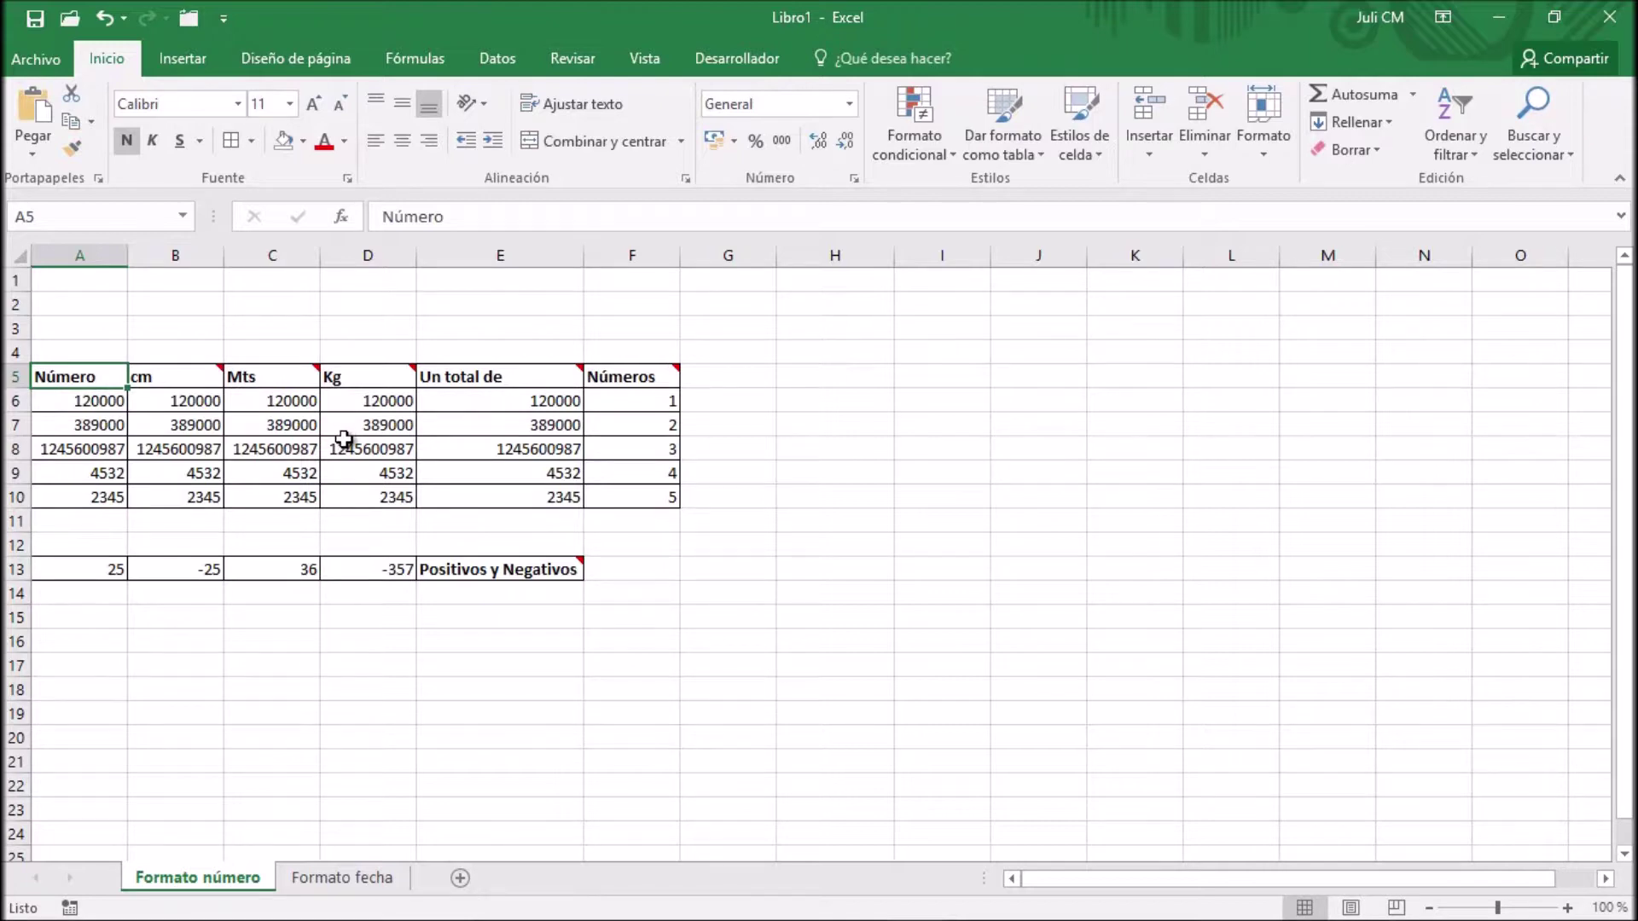
# Step: Show all the comments on the Formato número sheet
pyautogui.moveTo(195, 374)
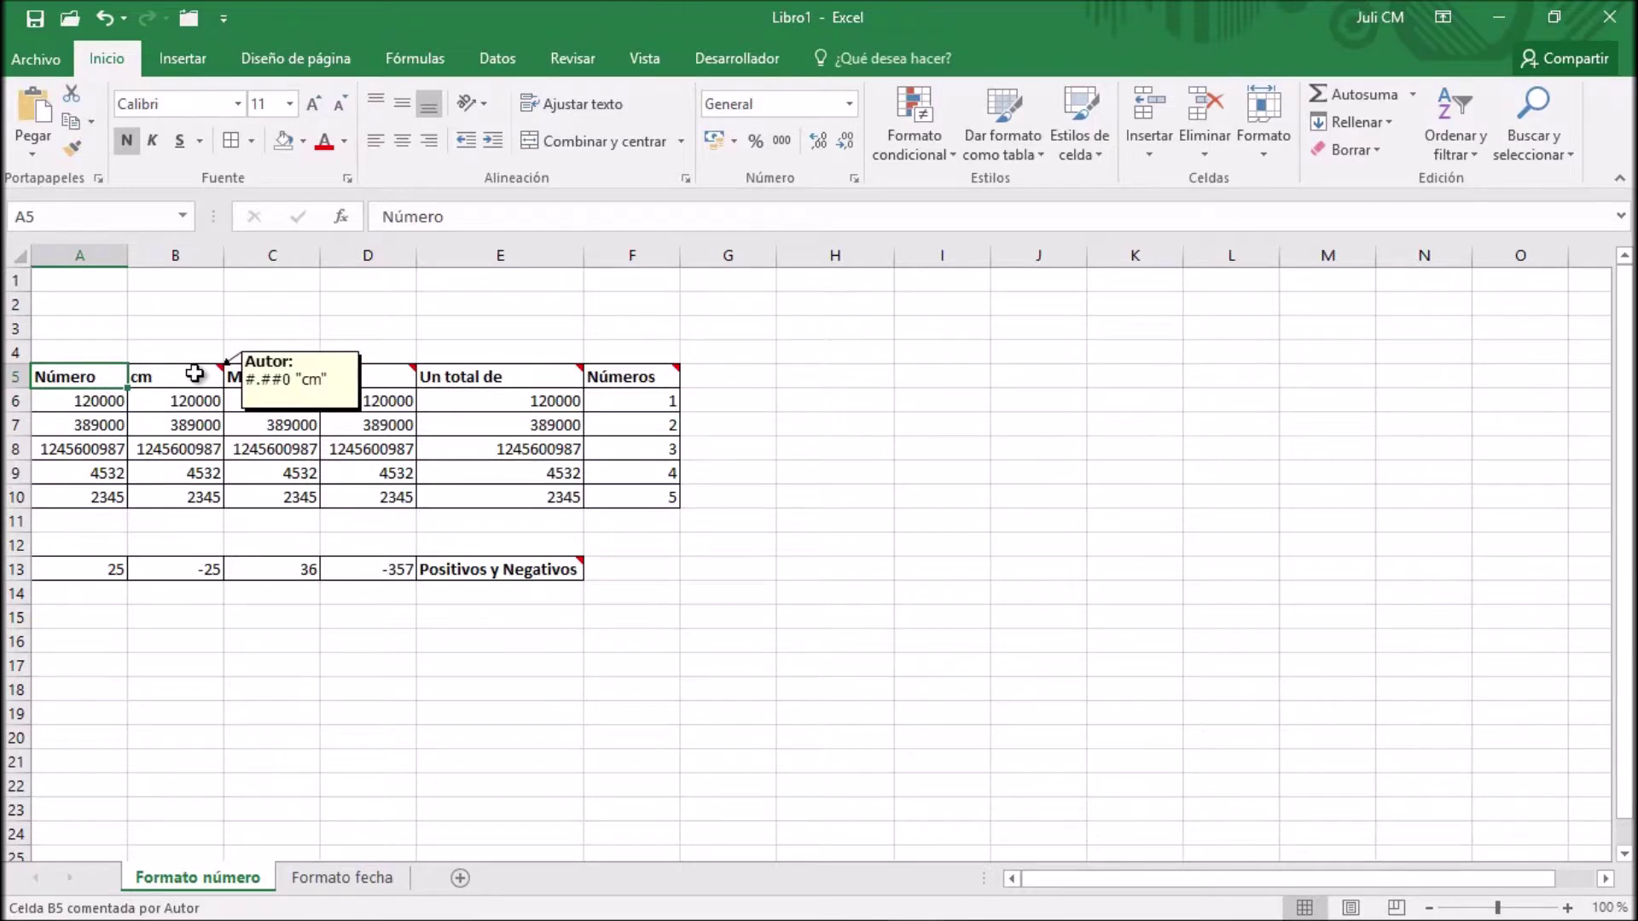
pyautogui.click(570, 68)
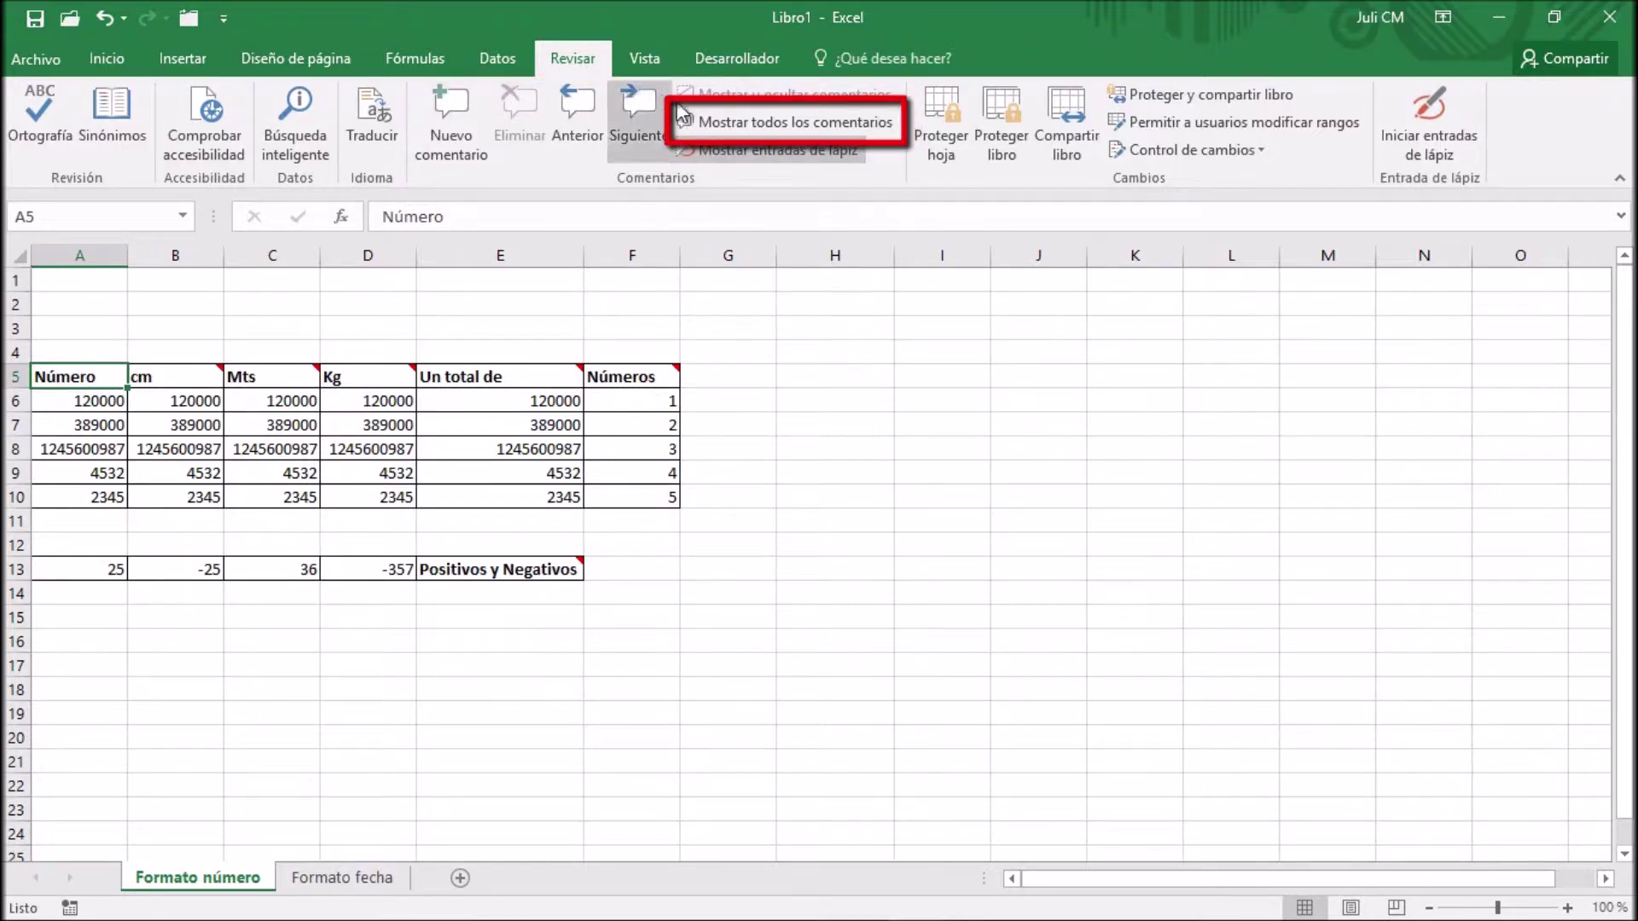
pyautogui.click(730, 124)
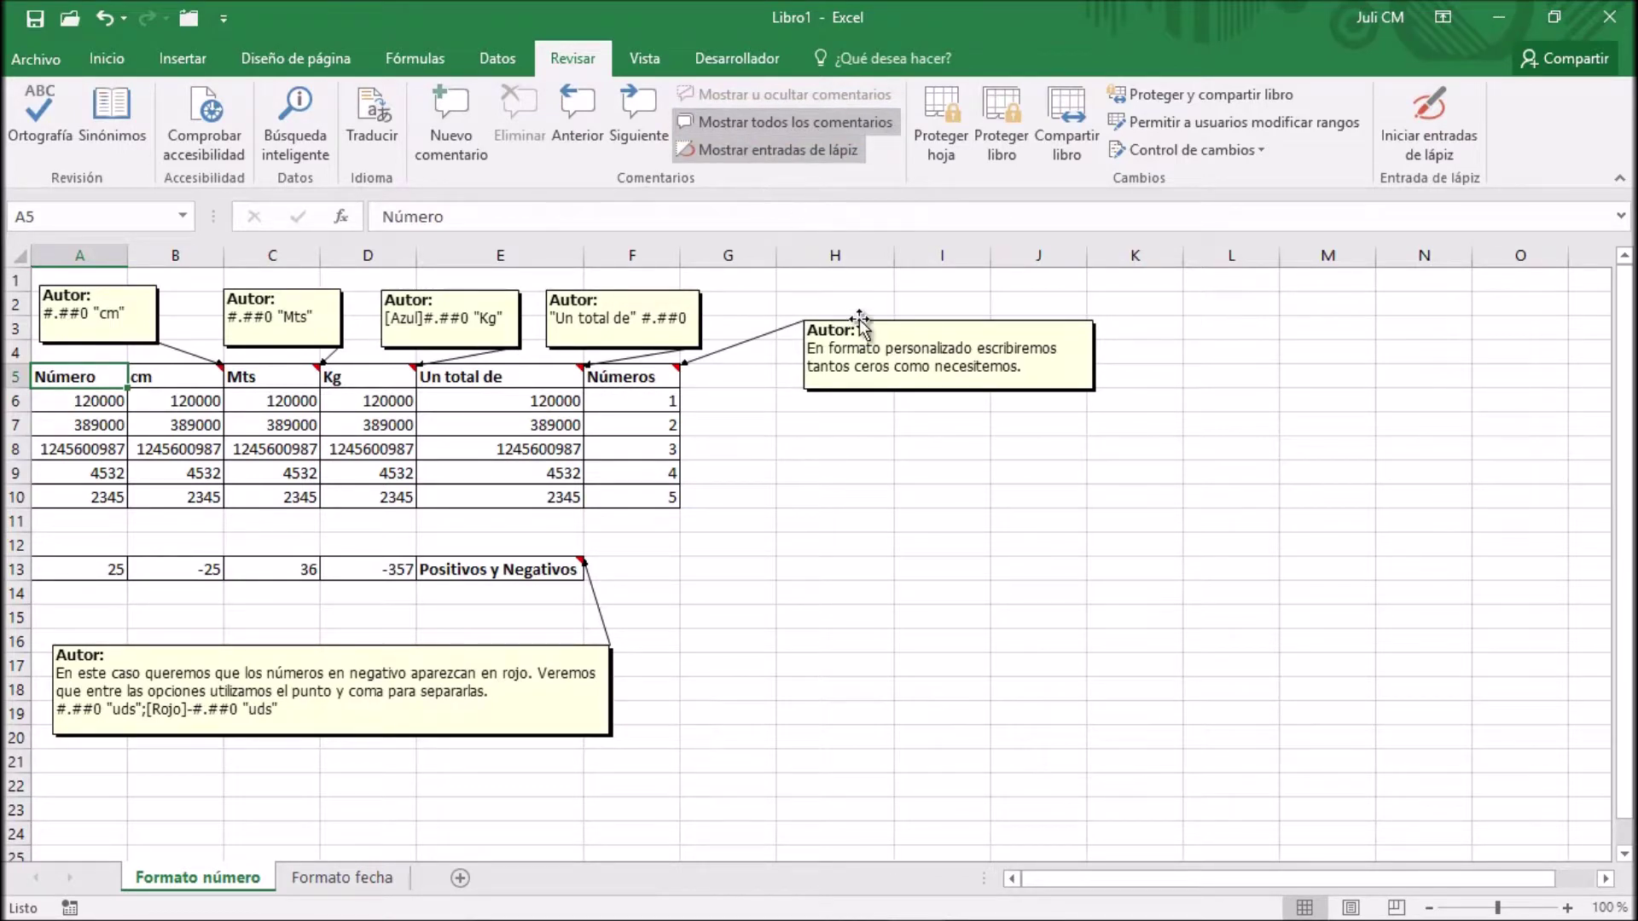
# Step: Apply the custom number format #.##0 "cm" to the cm cells B6:B10
pyautogui.click(171, 429)
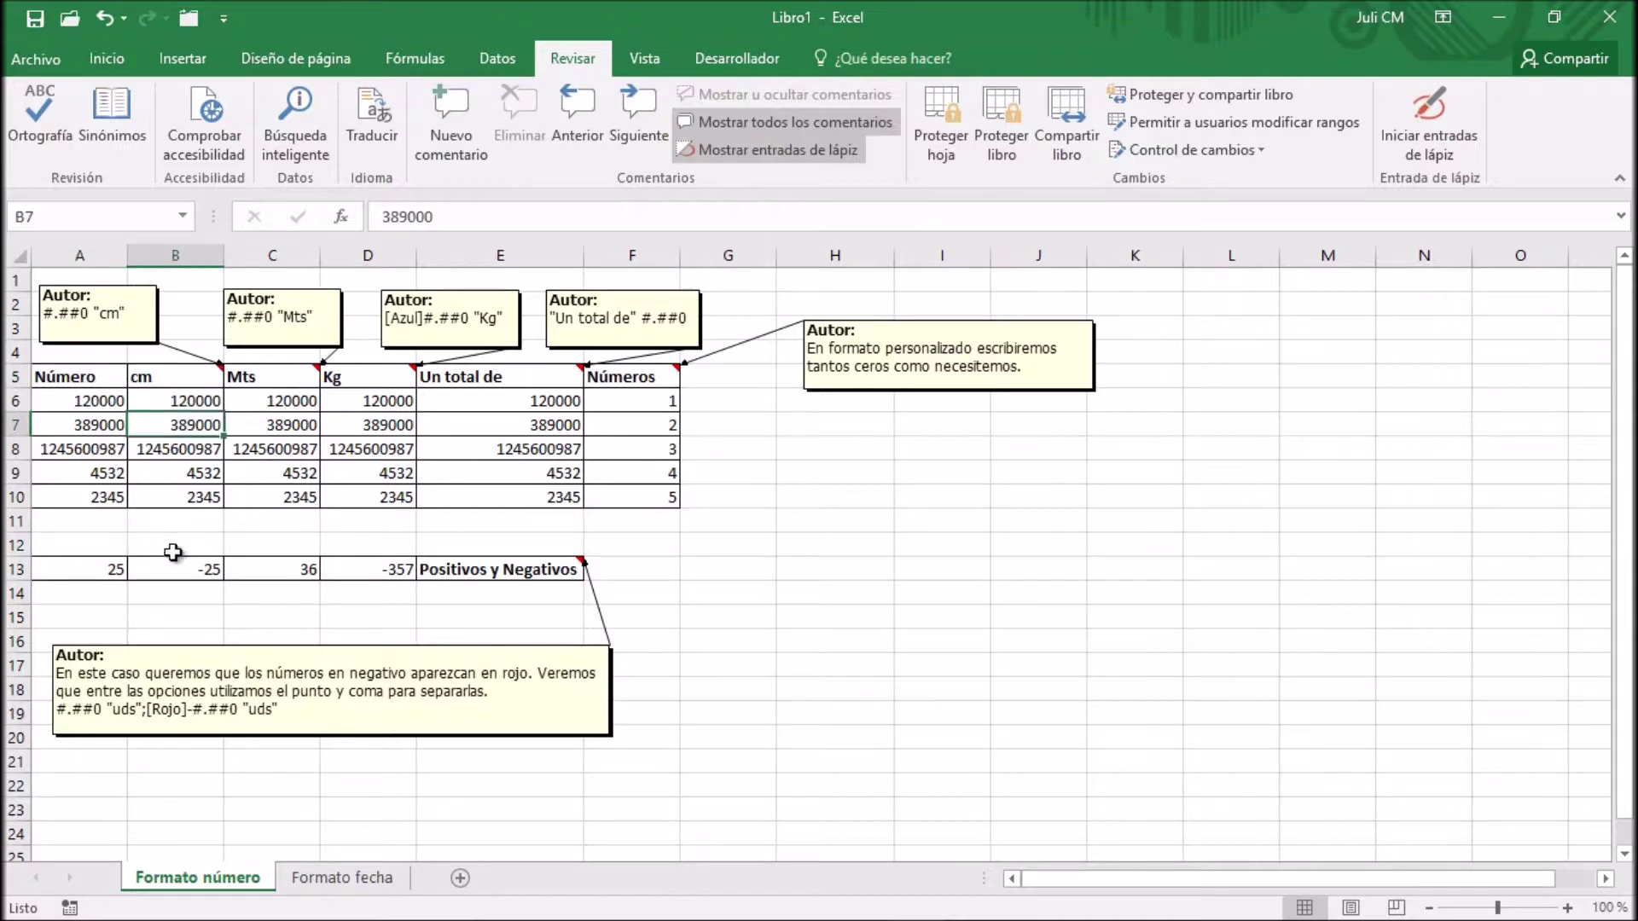
pyautogui.click(193, 401)
pyautogui.moveTo(193, 402); pyautogui.dragTo(195, 491)
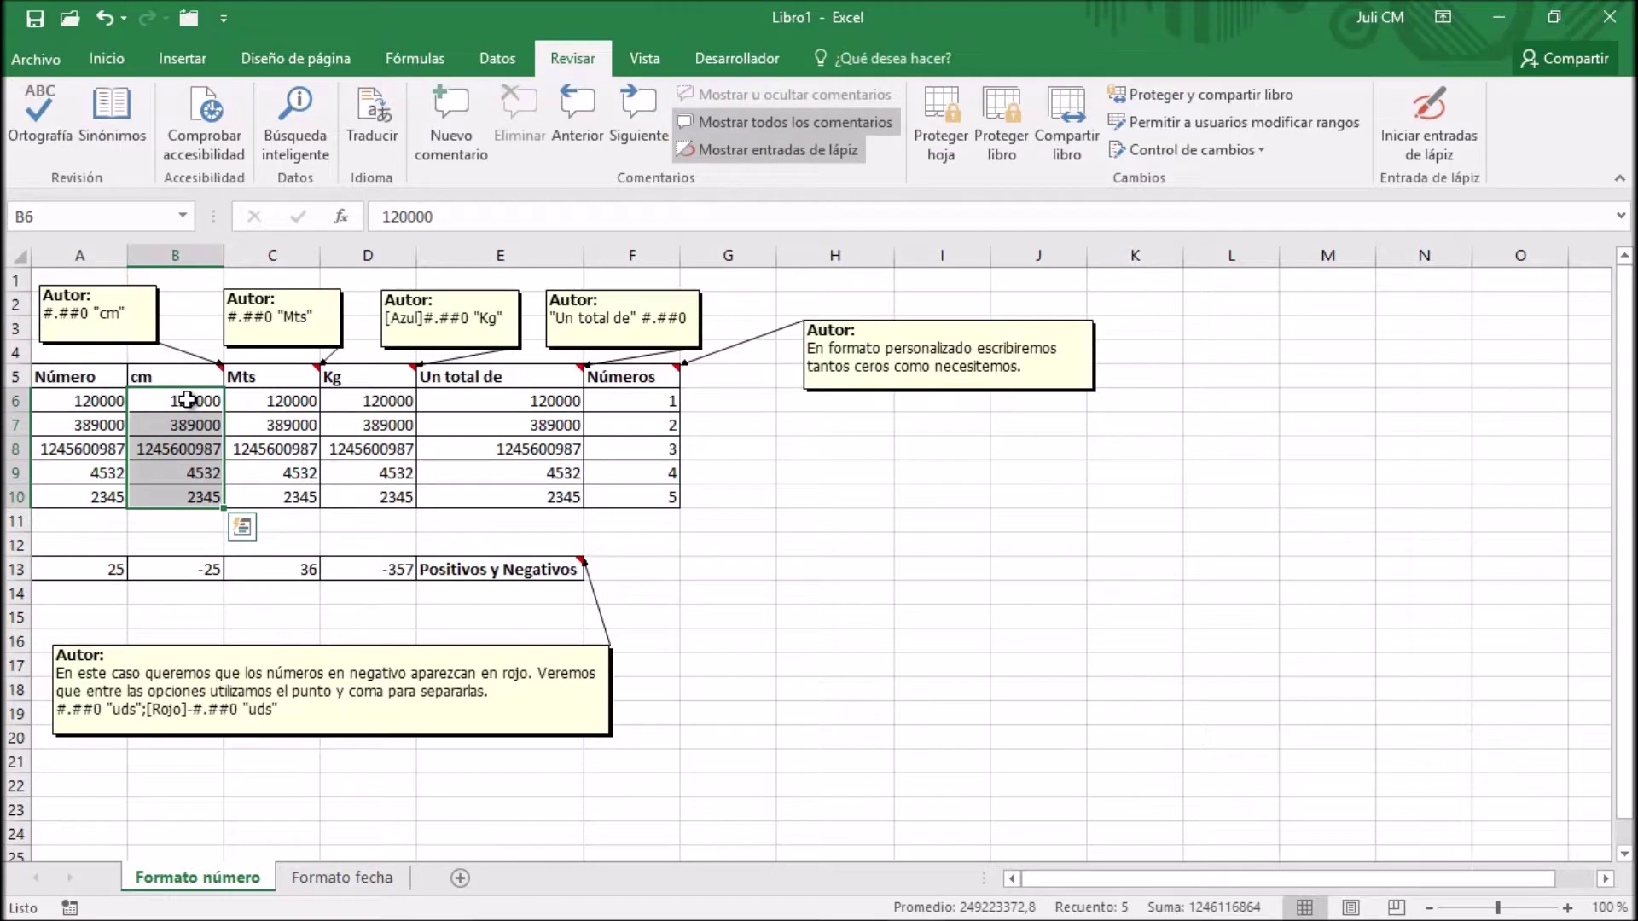
pyautogui.click(109, 65)
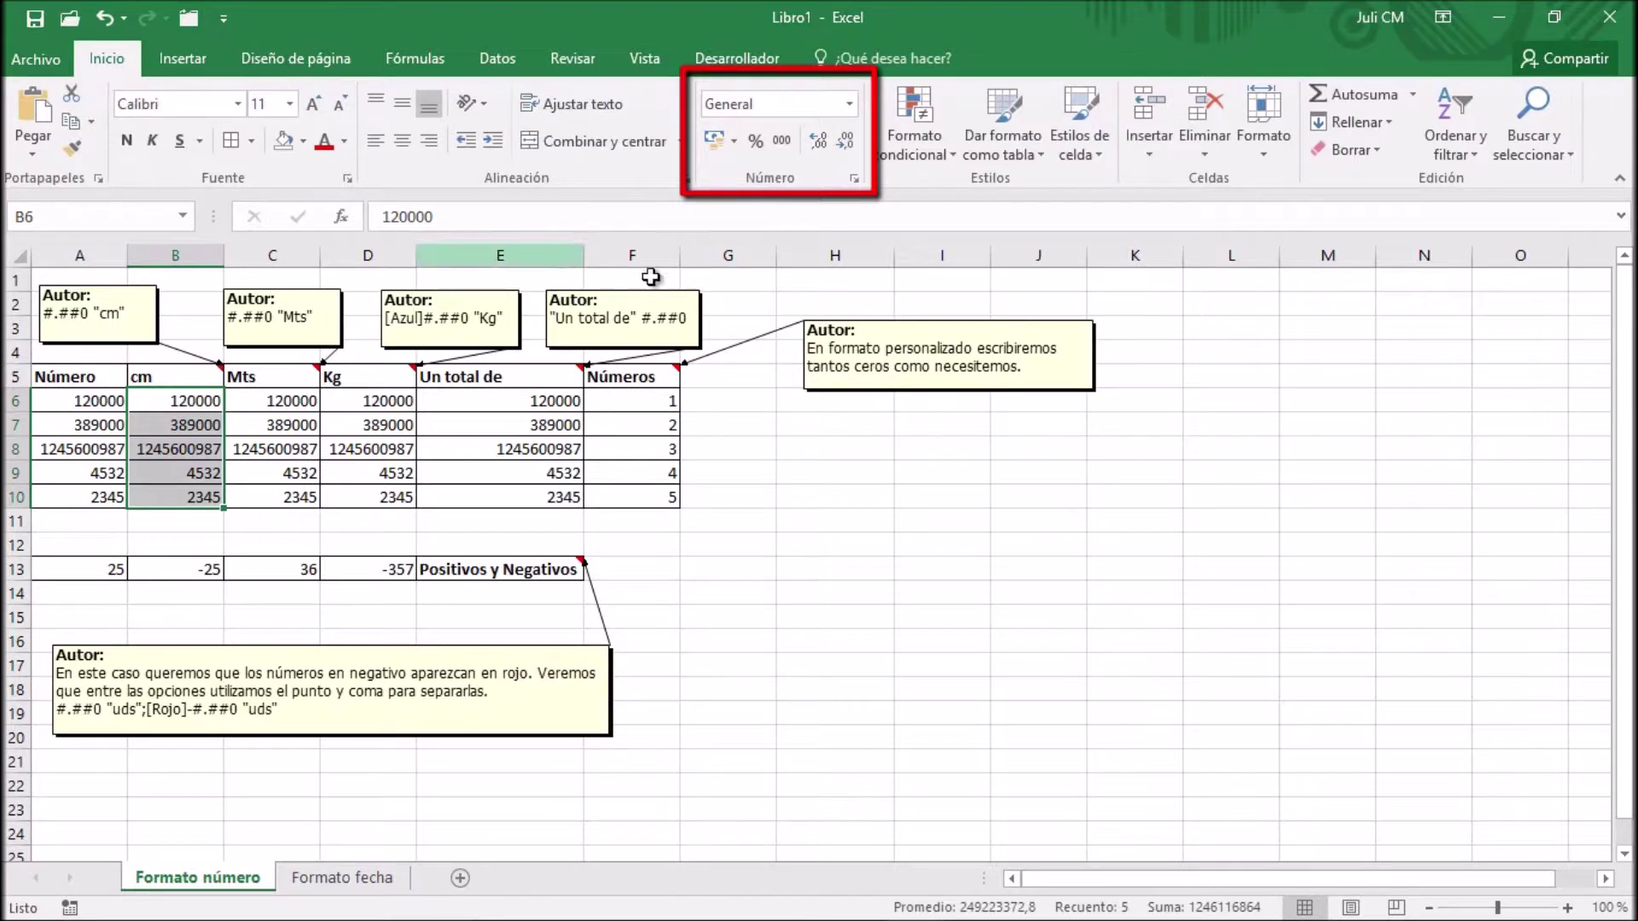
pyautogui.click(854, 178)
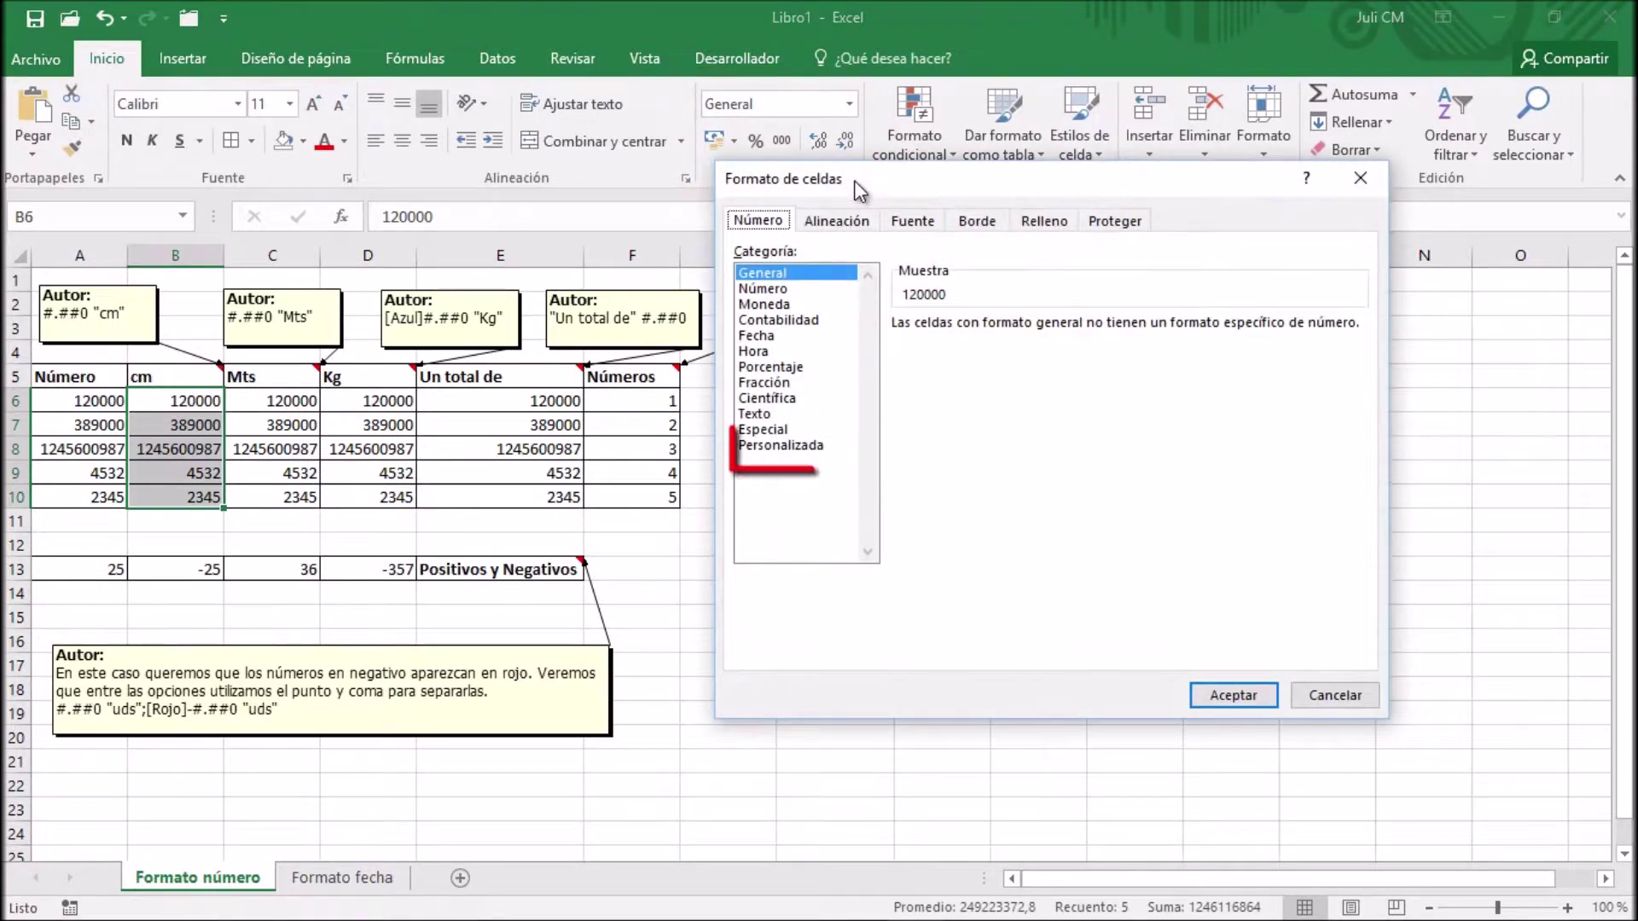
pyautogui.click(794, 445)
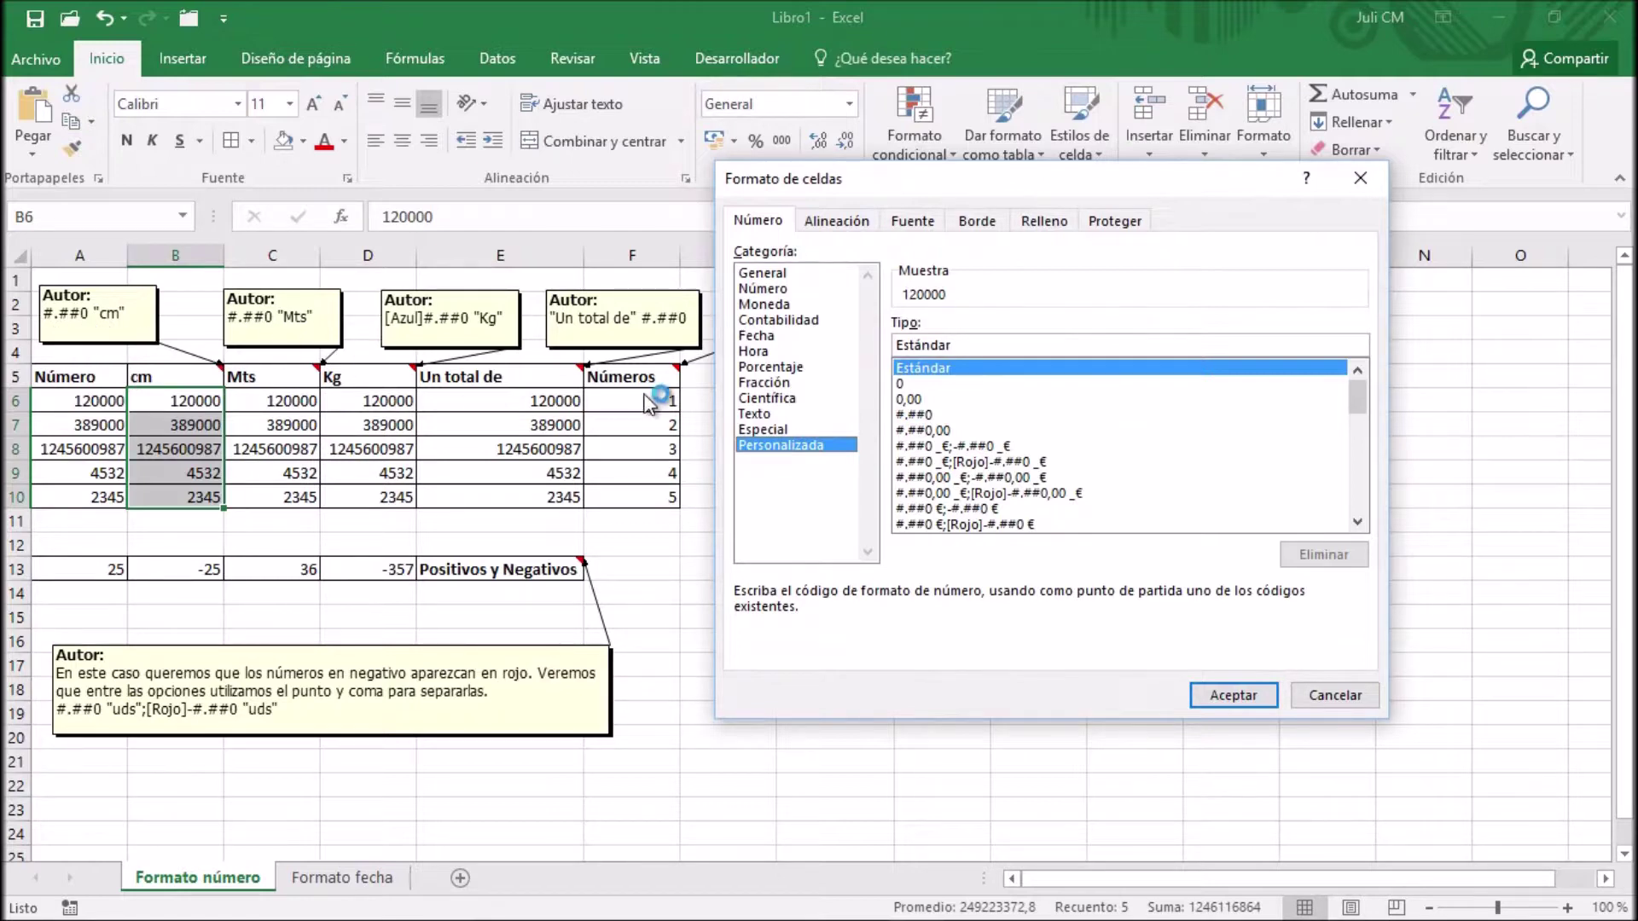
pyautogui.click(924, 416)
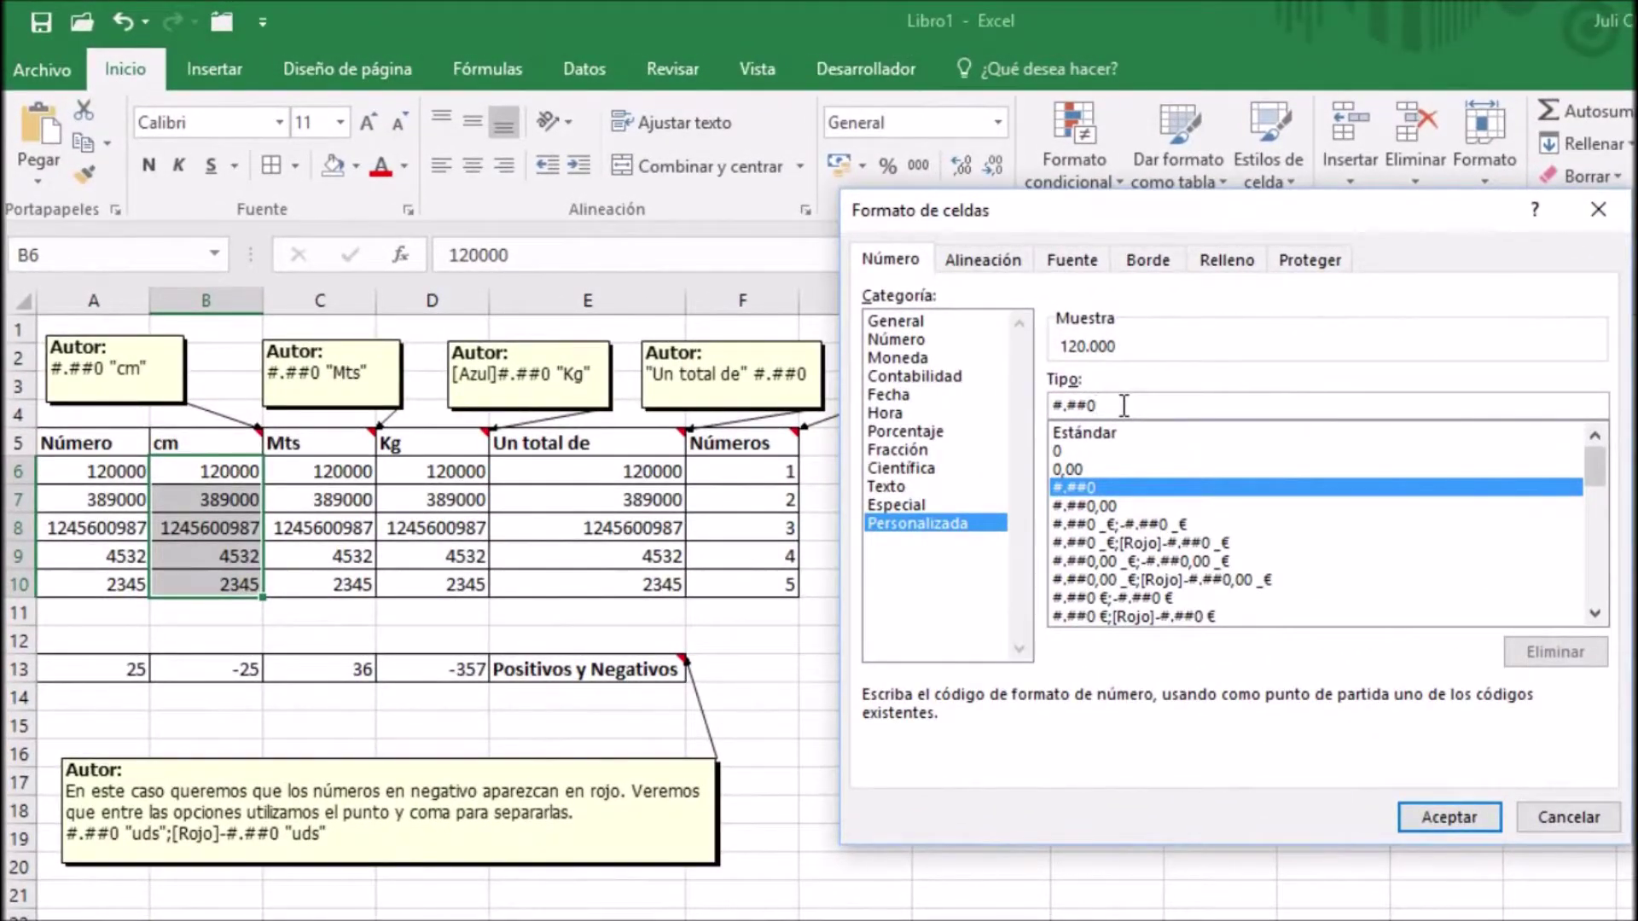
pyautogui.click(1124, 406)
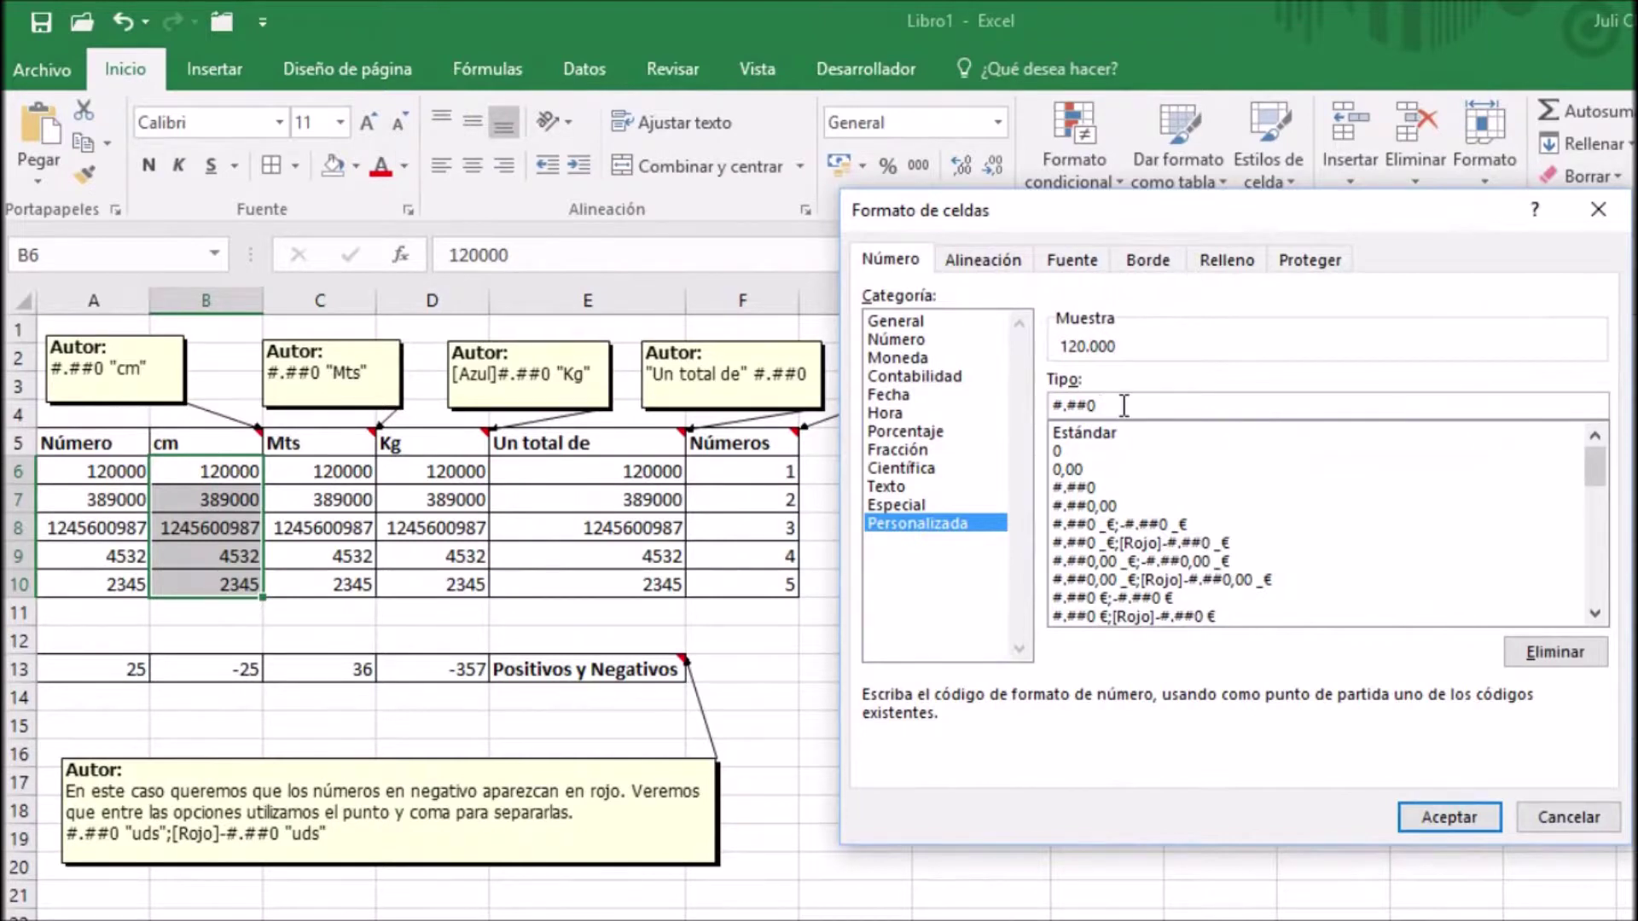
pyautogui.write('"')
pyautogui.write('d')
pyautogui.write('m')
pyautogui.write('"')
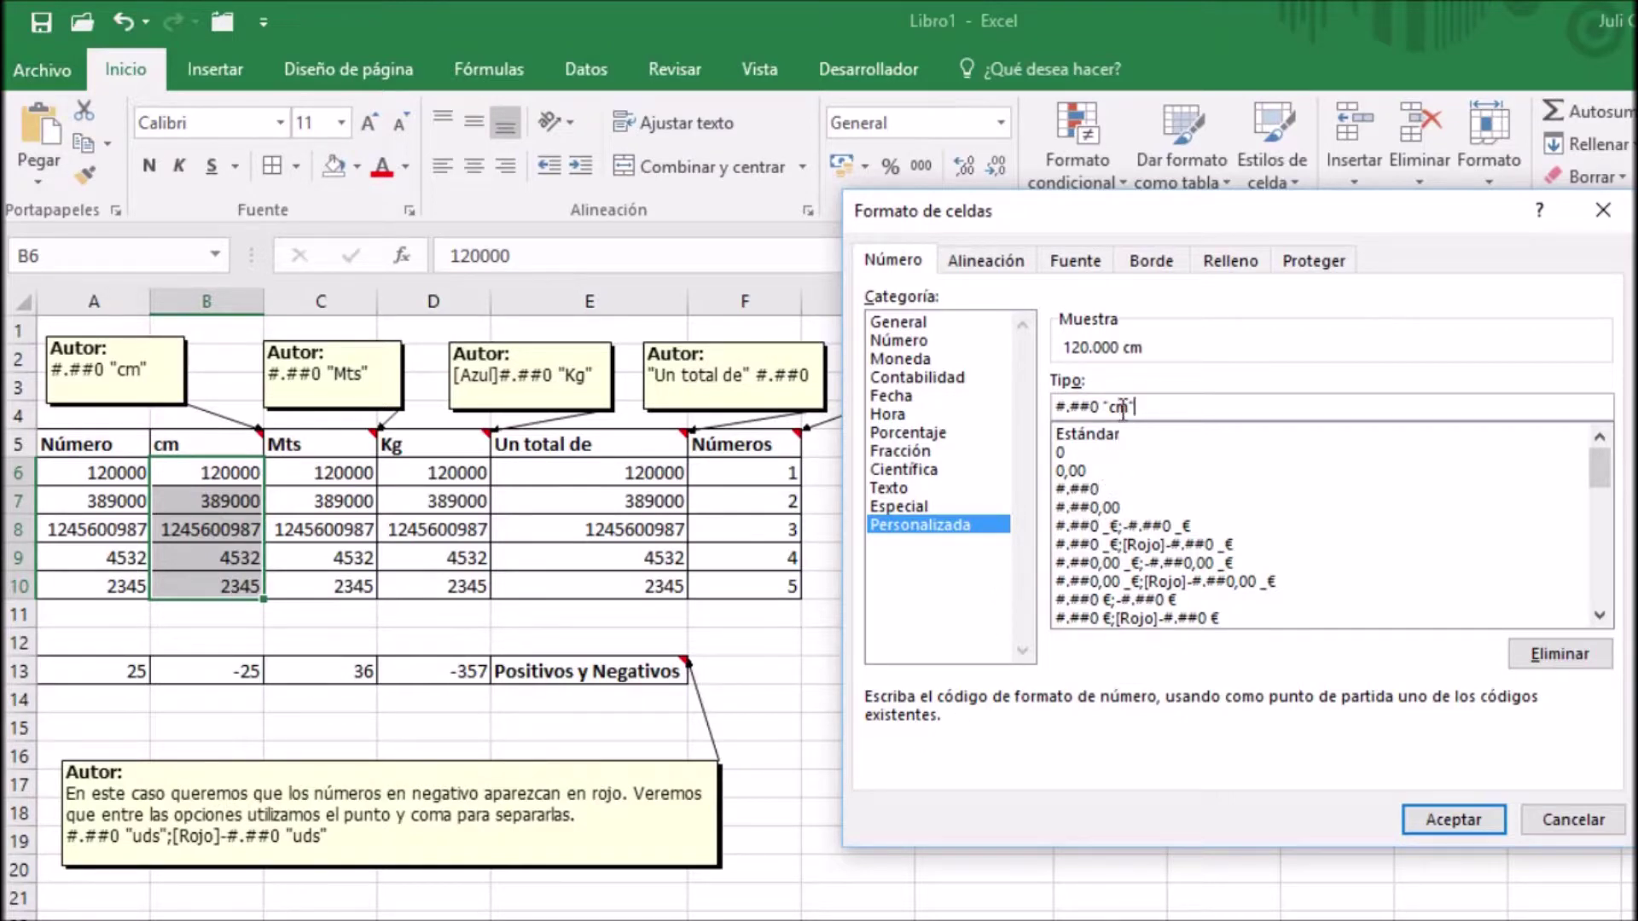
pyautogui.click(1482, 832)
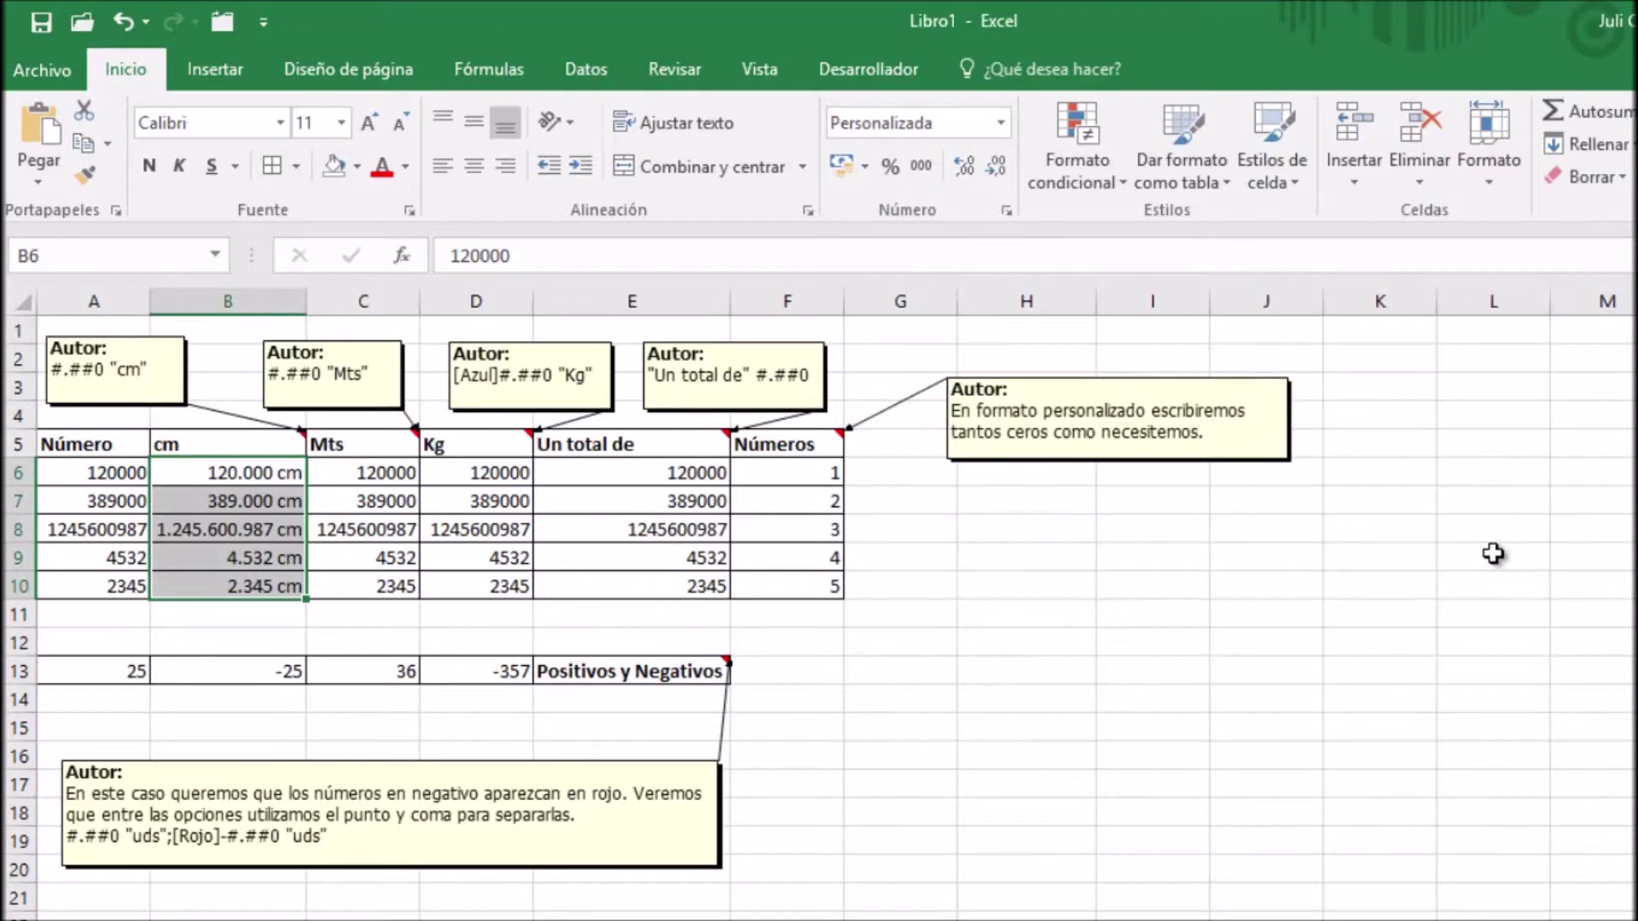
# Step: Total the cm values in B11 with the formula =SUMA(B6:B10)
pyautogui.click(226, 615)
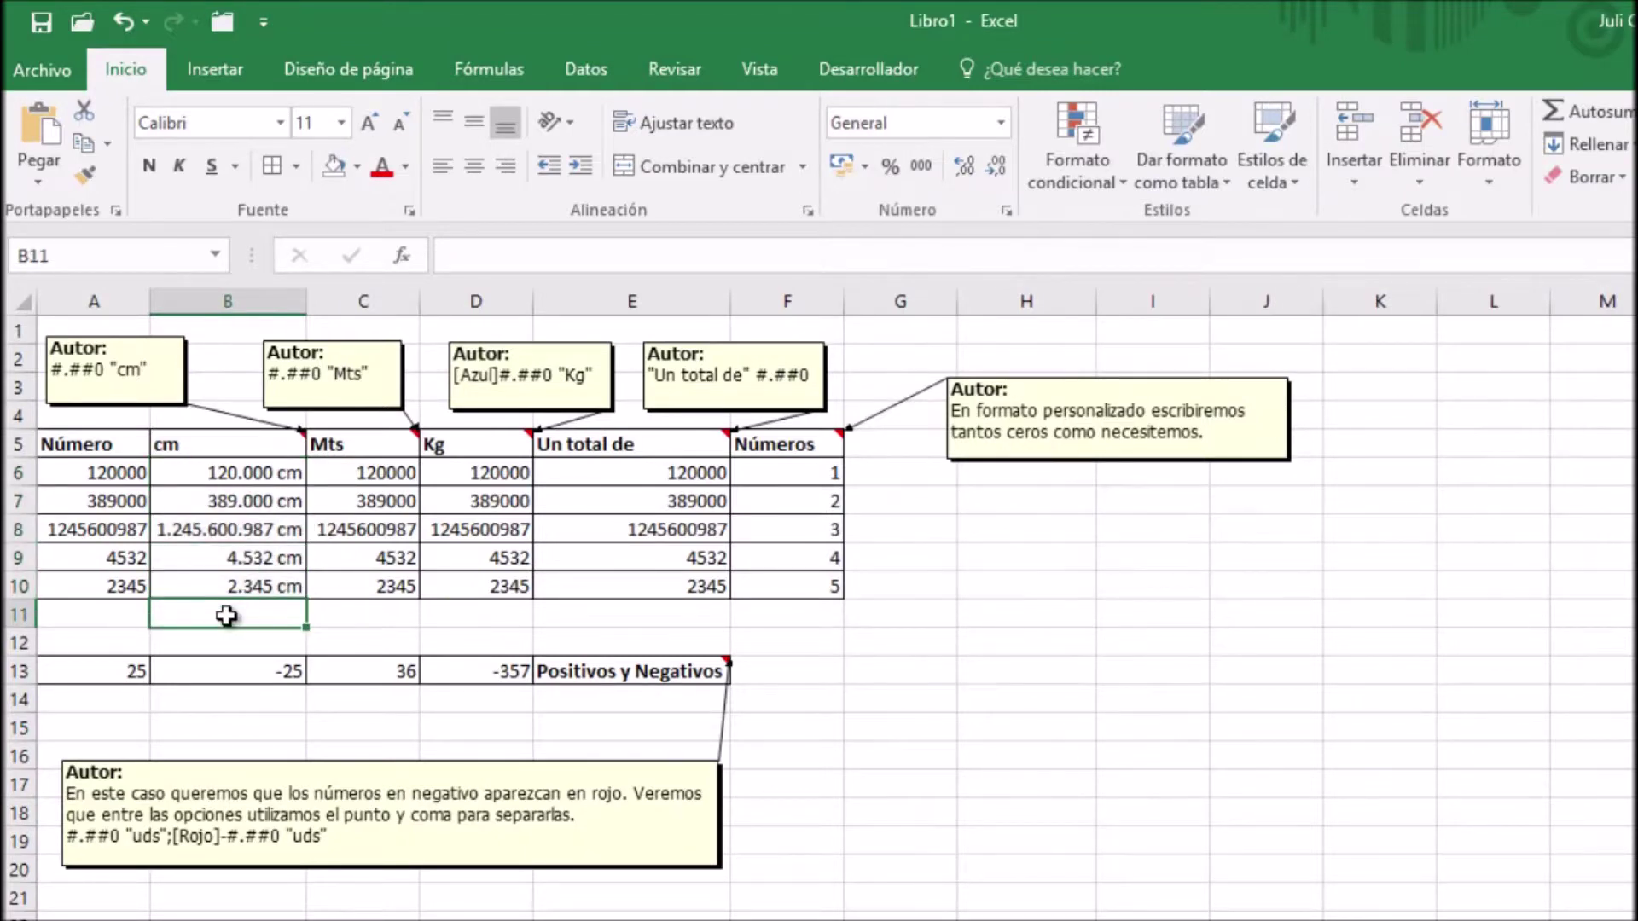
pyautogui.write('=')
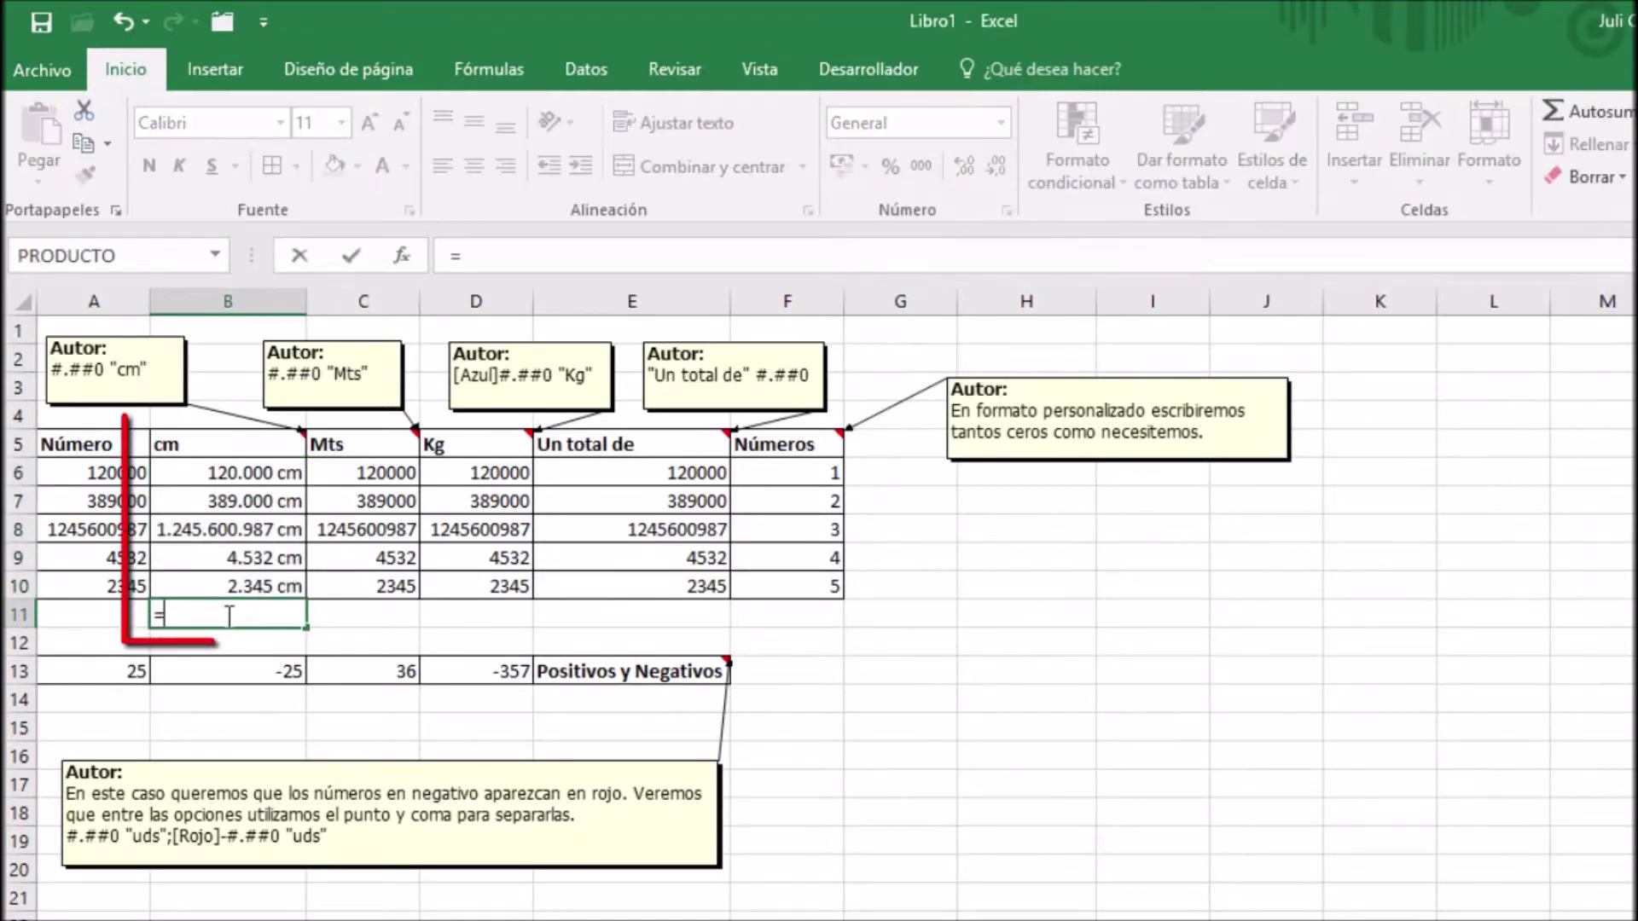
pyautogui.write('suma(')
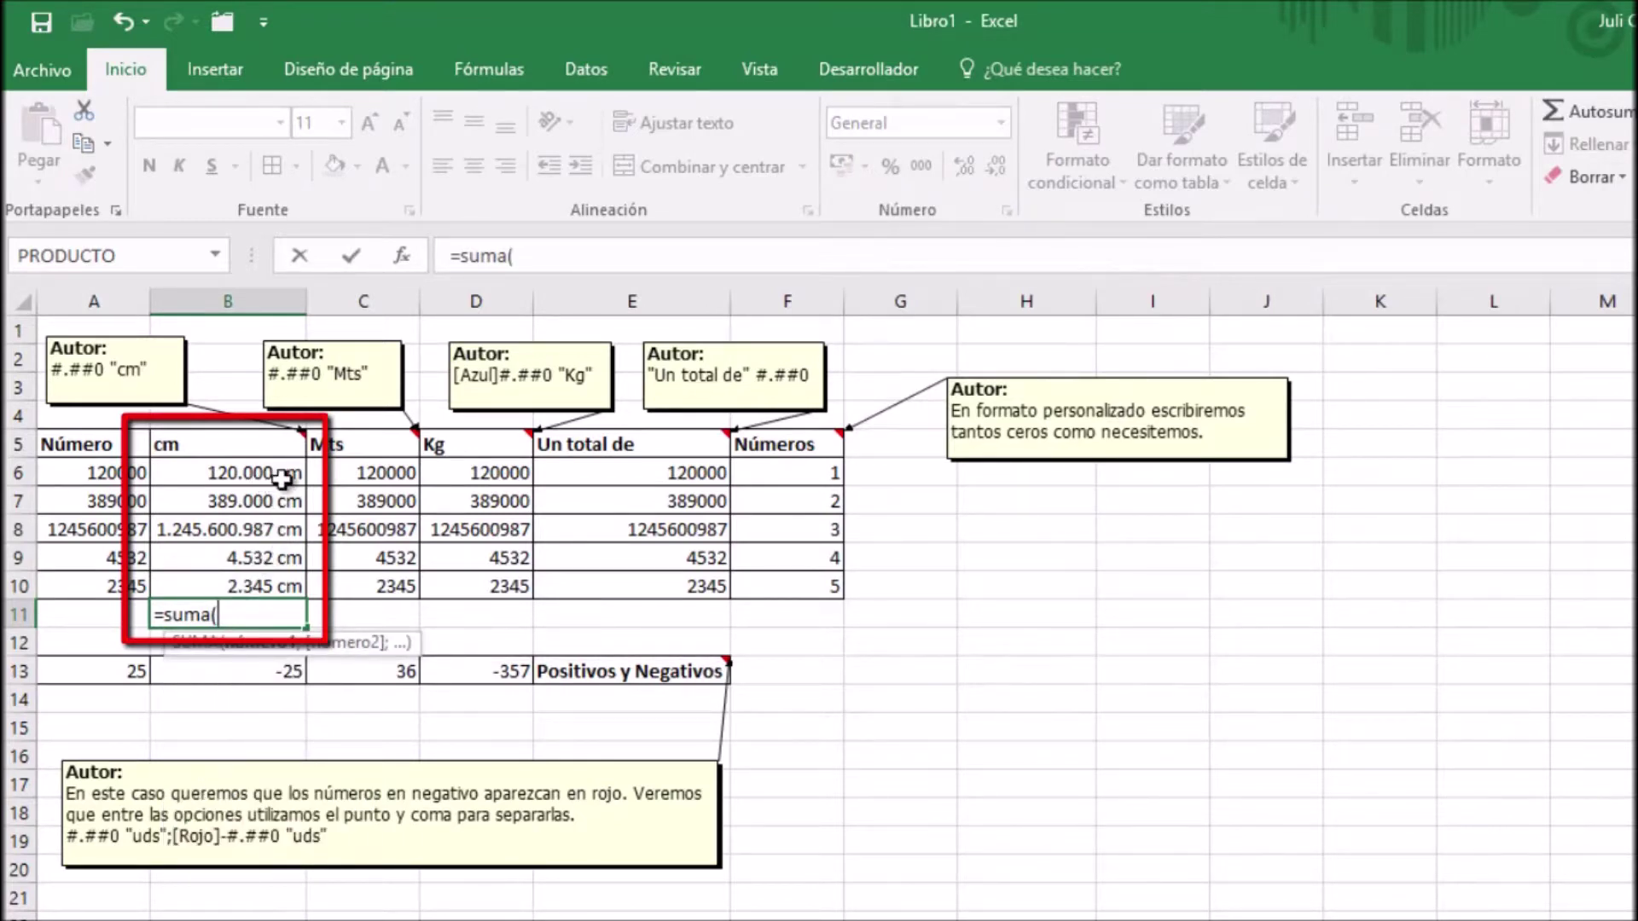
pyautogui.moveTo(279, 476); pyautogui.dragTo(280, 580)
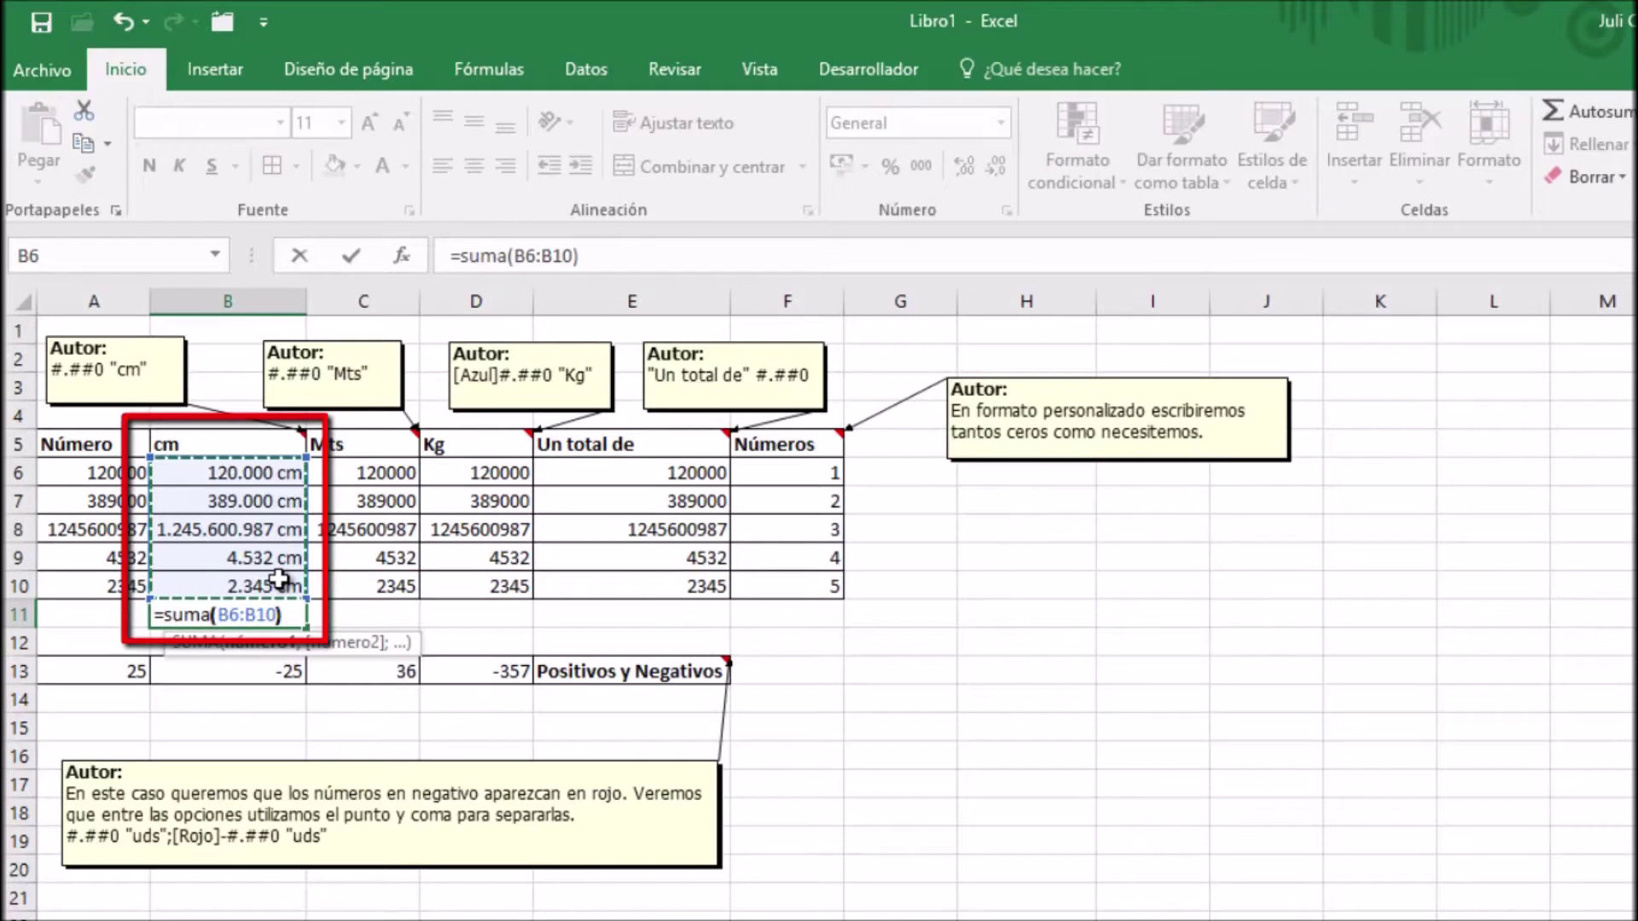
pyautogui.hotkey('ctrl', 'Return')
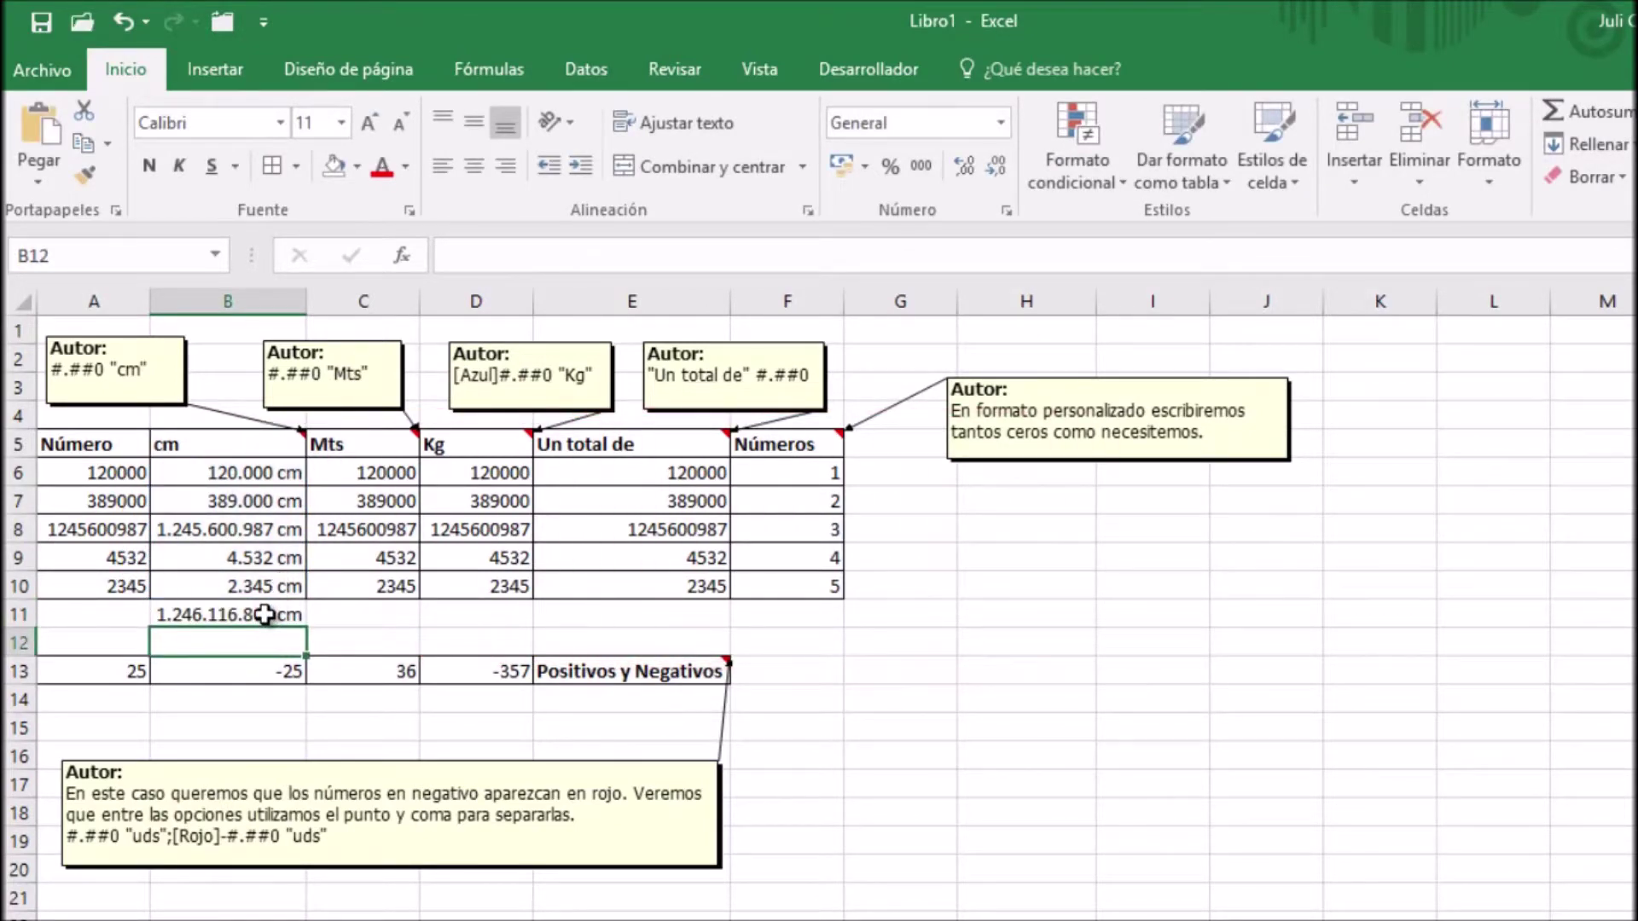
pyautogui.click(265, 614)
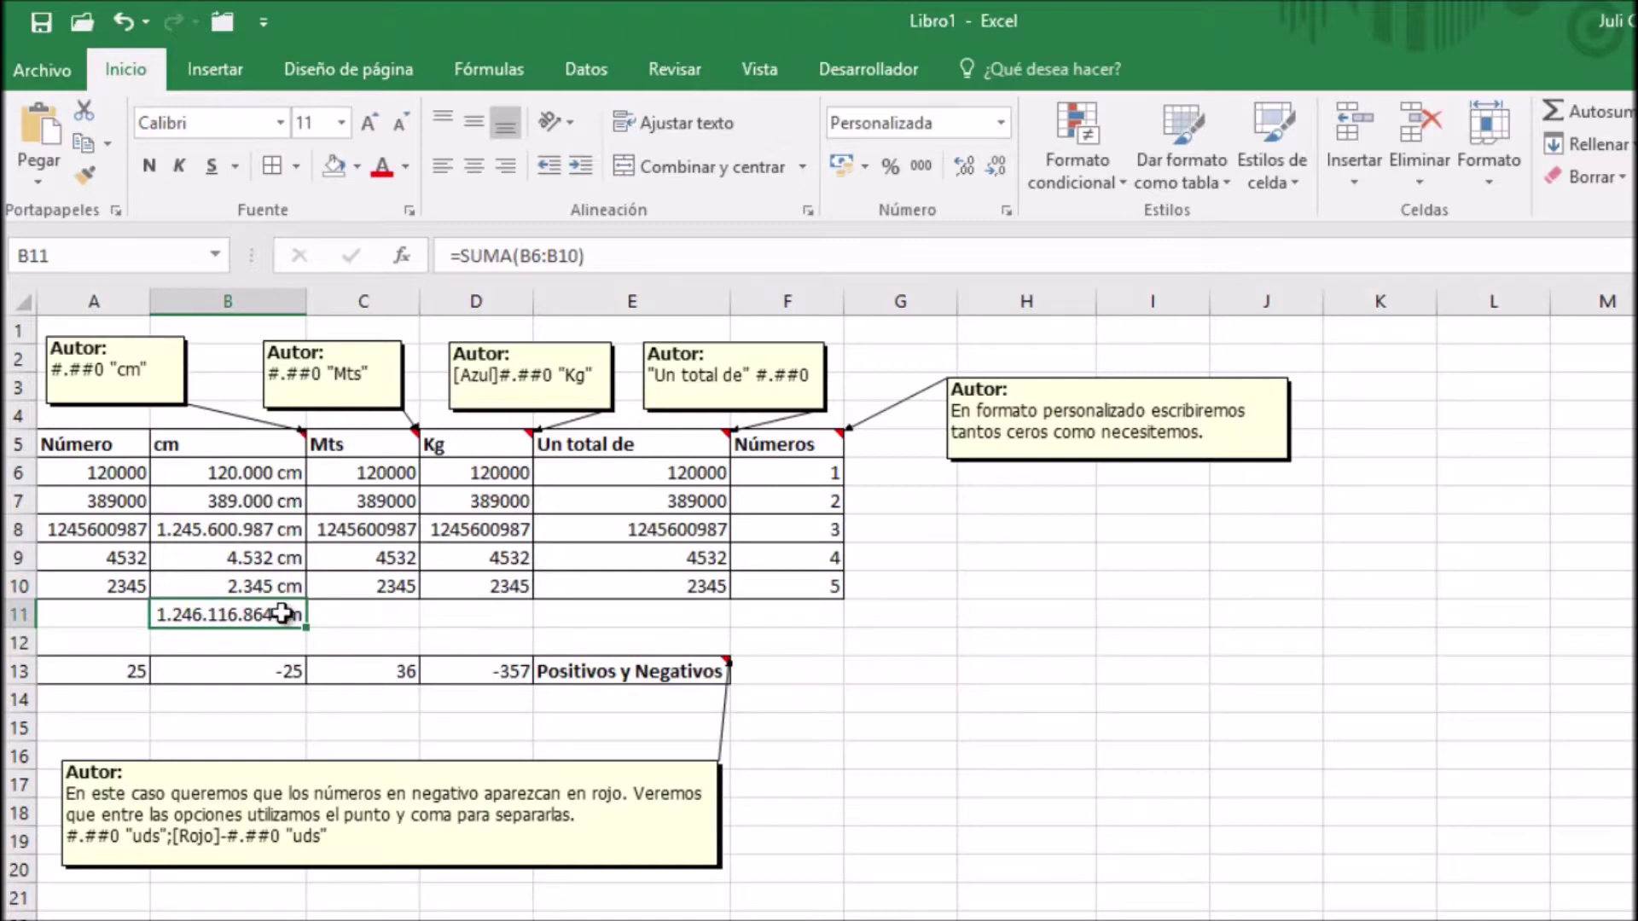
# Step: Apply the custom number format #.##0 "Mts" to the Mts cells C6:C10
pyautogui.moveTo(384, 474); pyautogui.dragTo(382, 588)
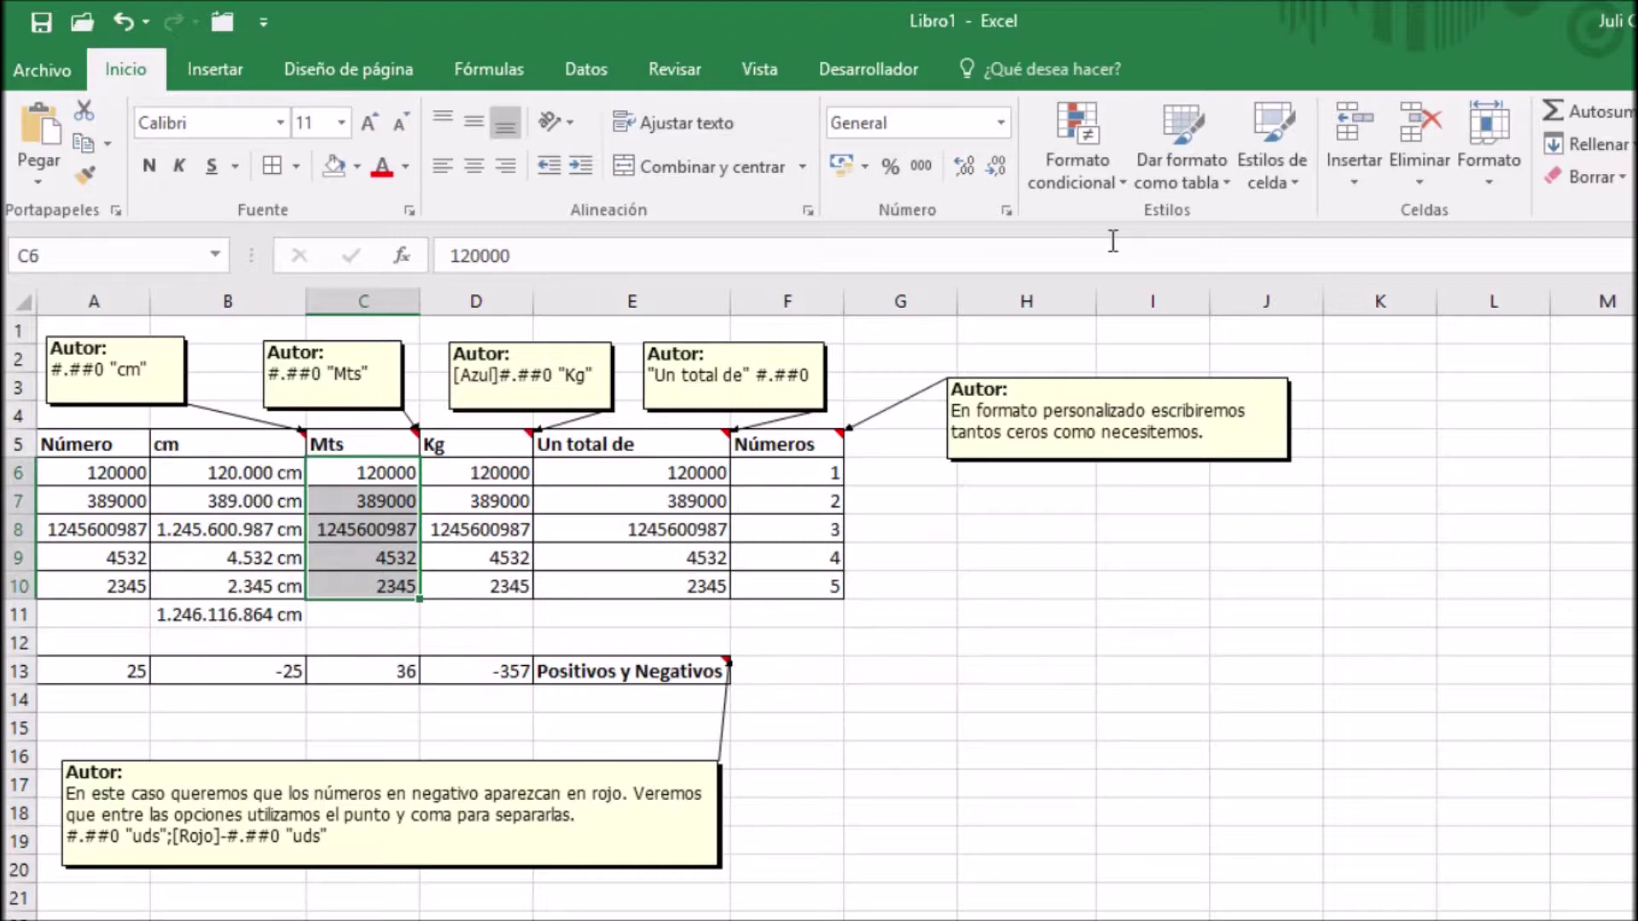
pyautogui.click(1006, 212)
pyautogui.click(935, 526)
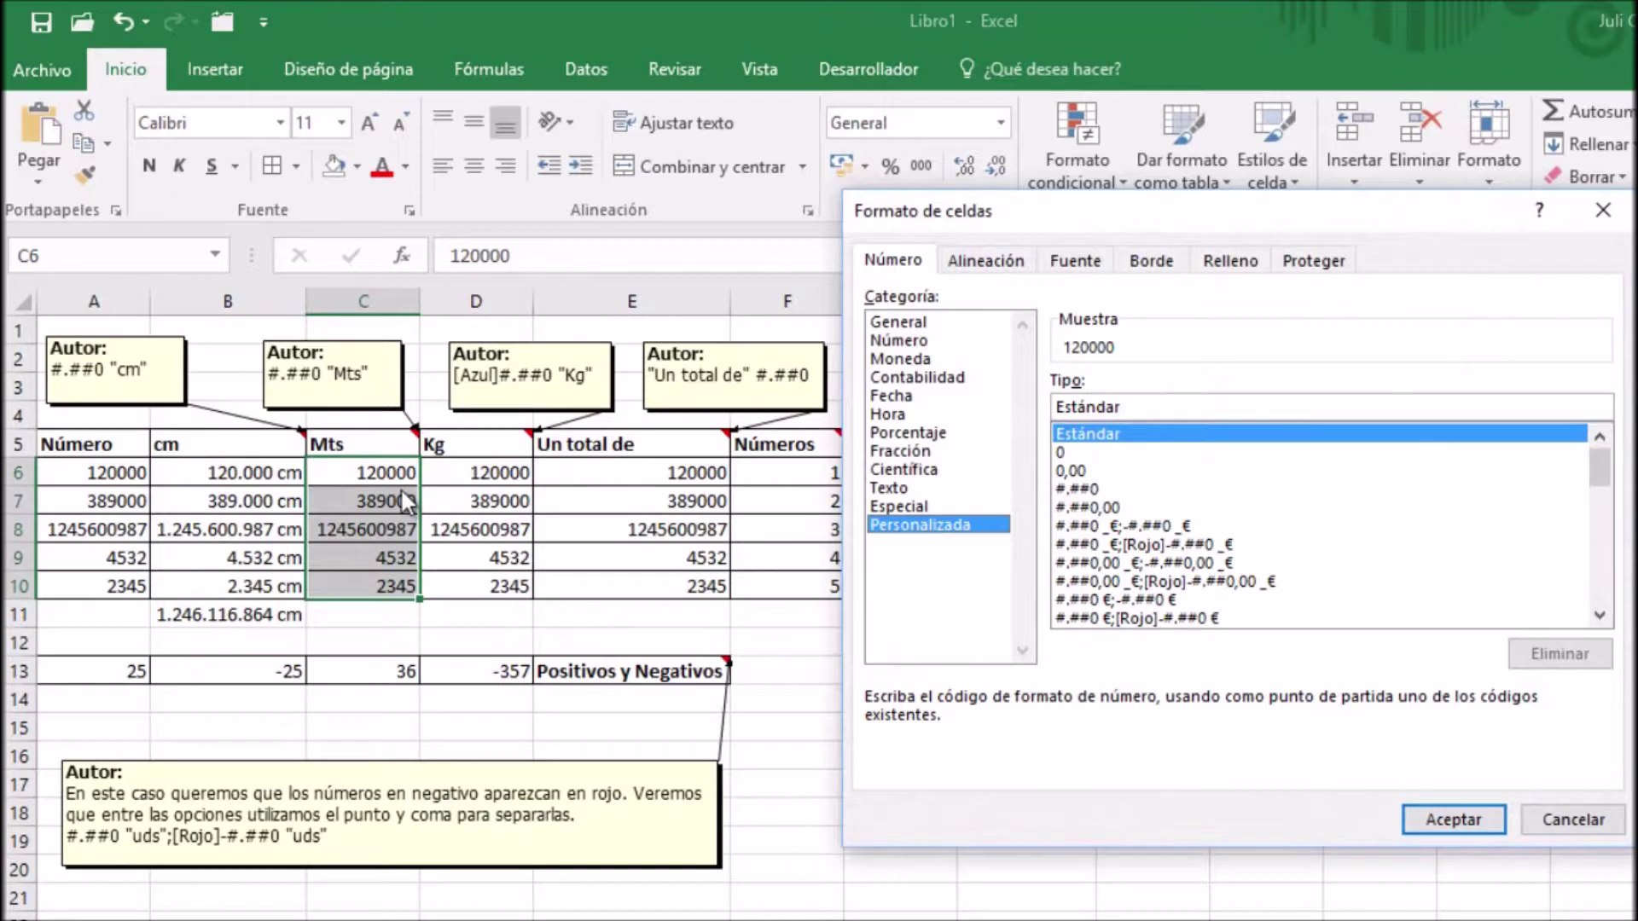
pyautogui.click(1087, 489)
pyautogui.click(1150, 404)
pyautogui.write('"M')
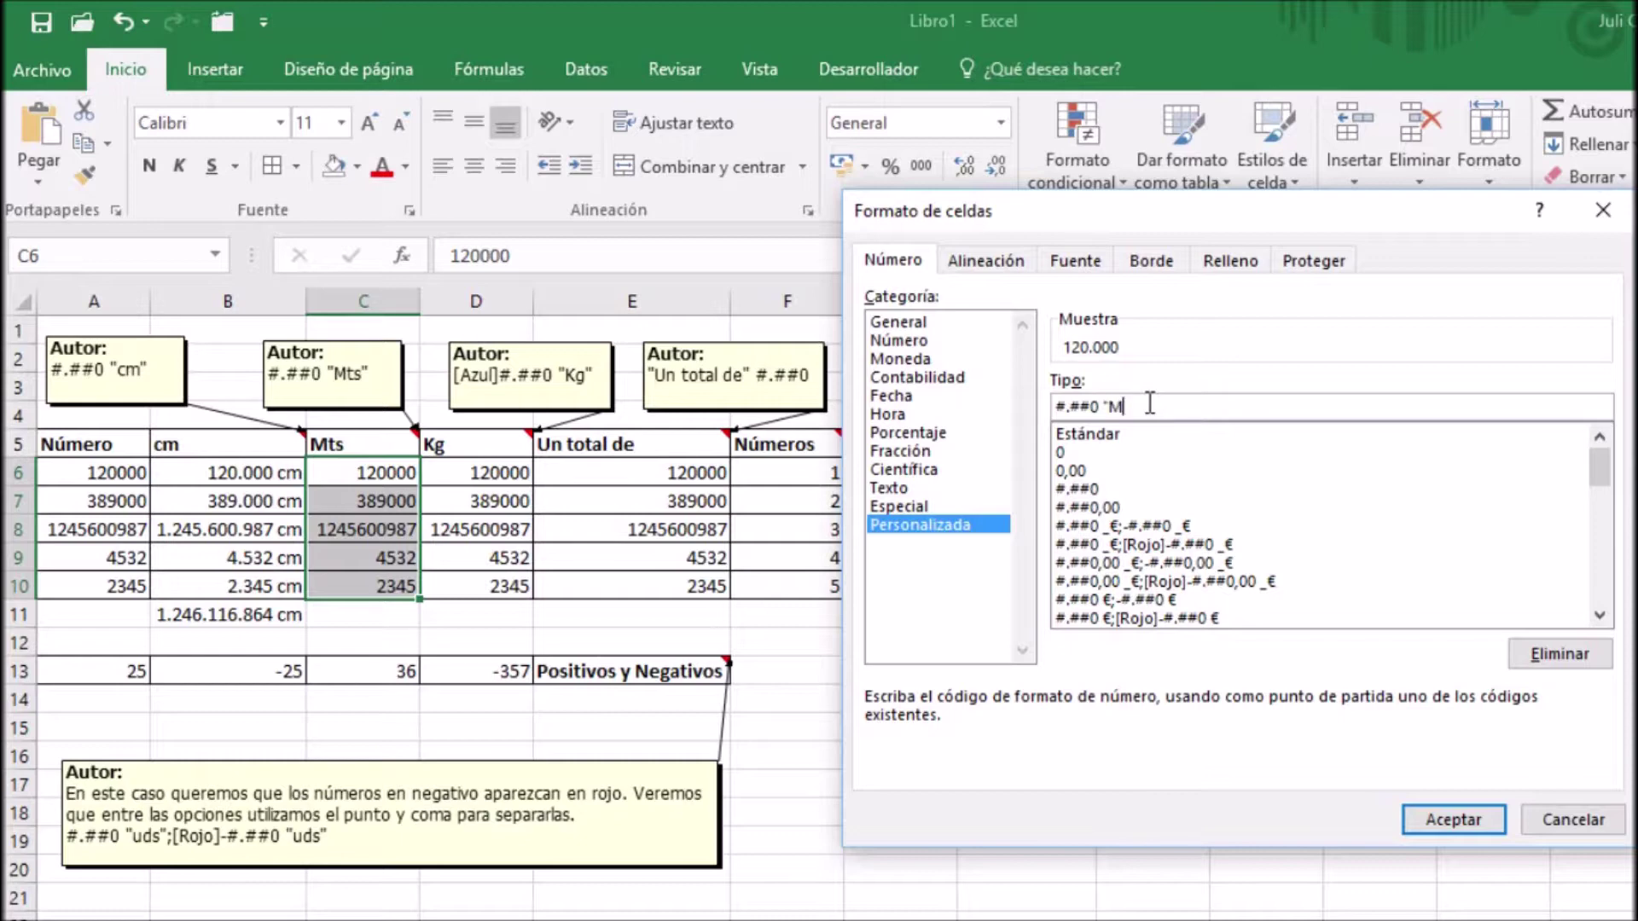
pyautogui.write('ts"')
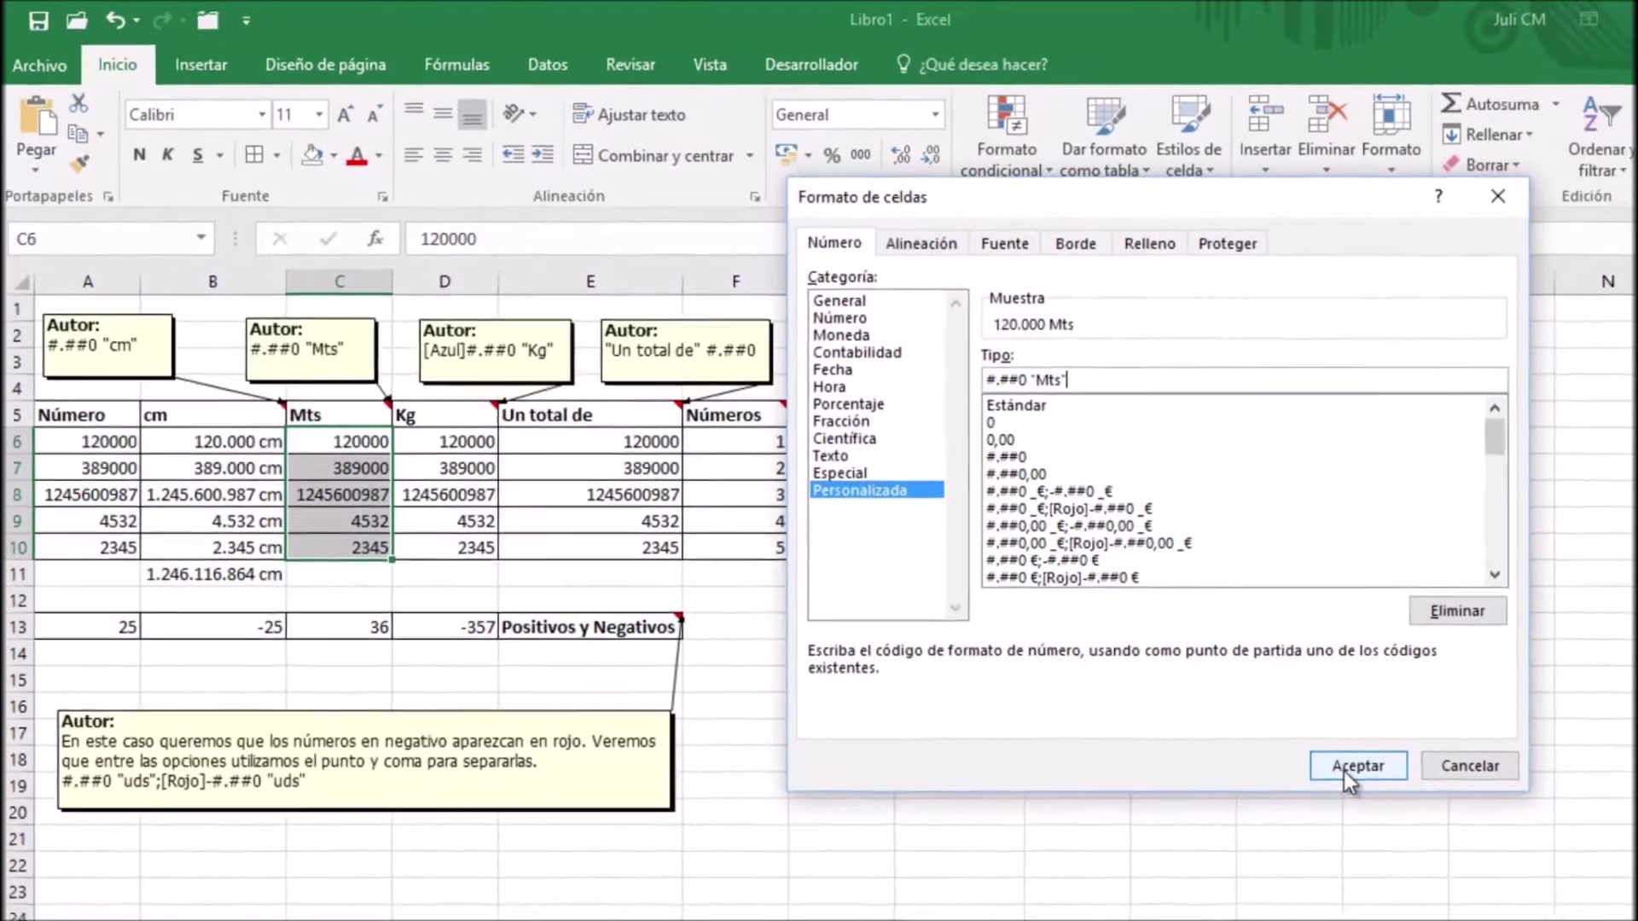
pyautogui.click(1453, 819)
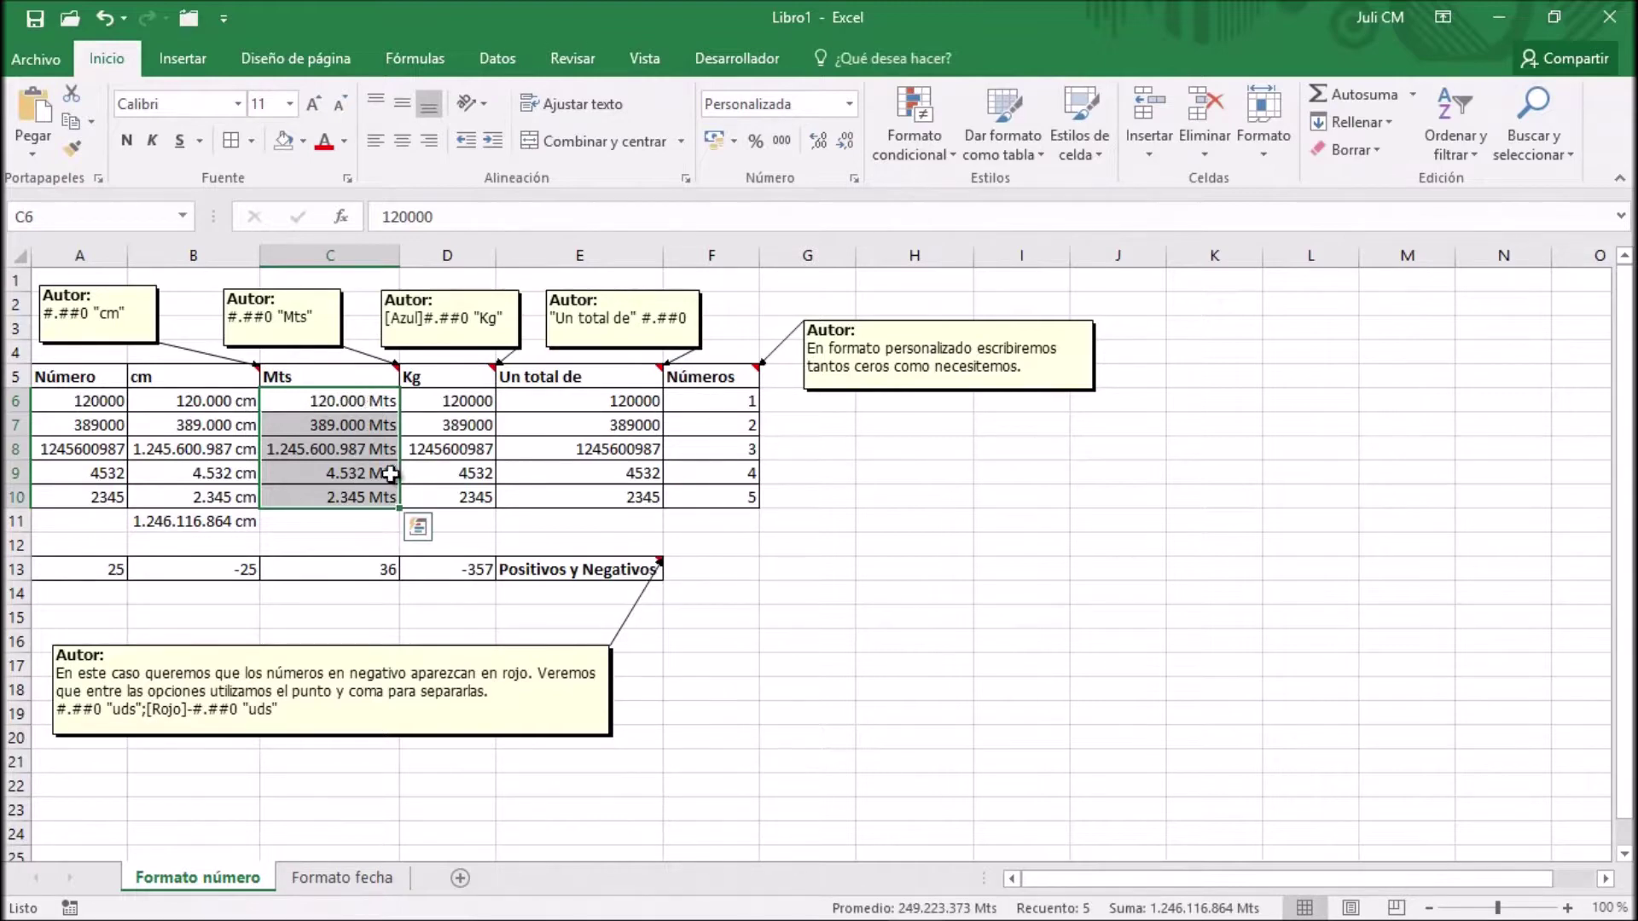
# Step: Apply the custom number format [Azul]#.##0 "Kg" to the Kg cells D6:D10
pyautogui.moveTo(462, 403); pyautogui.dragTo(468, 495)
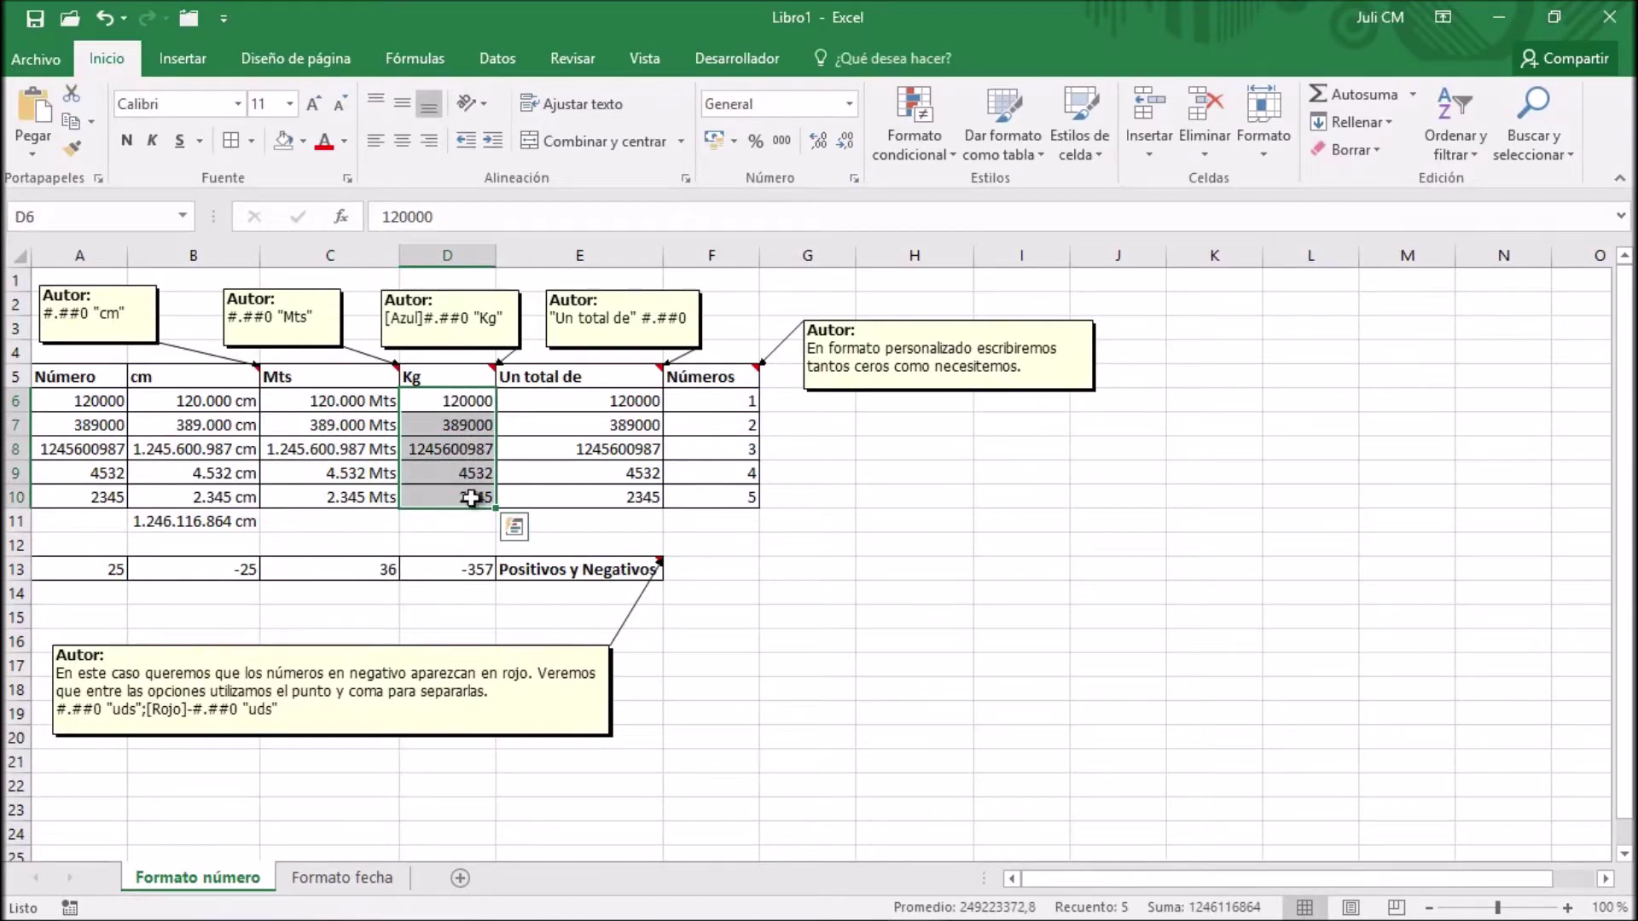
pyautogui.click(853, 178)
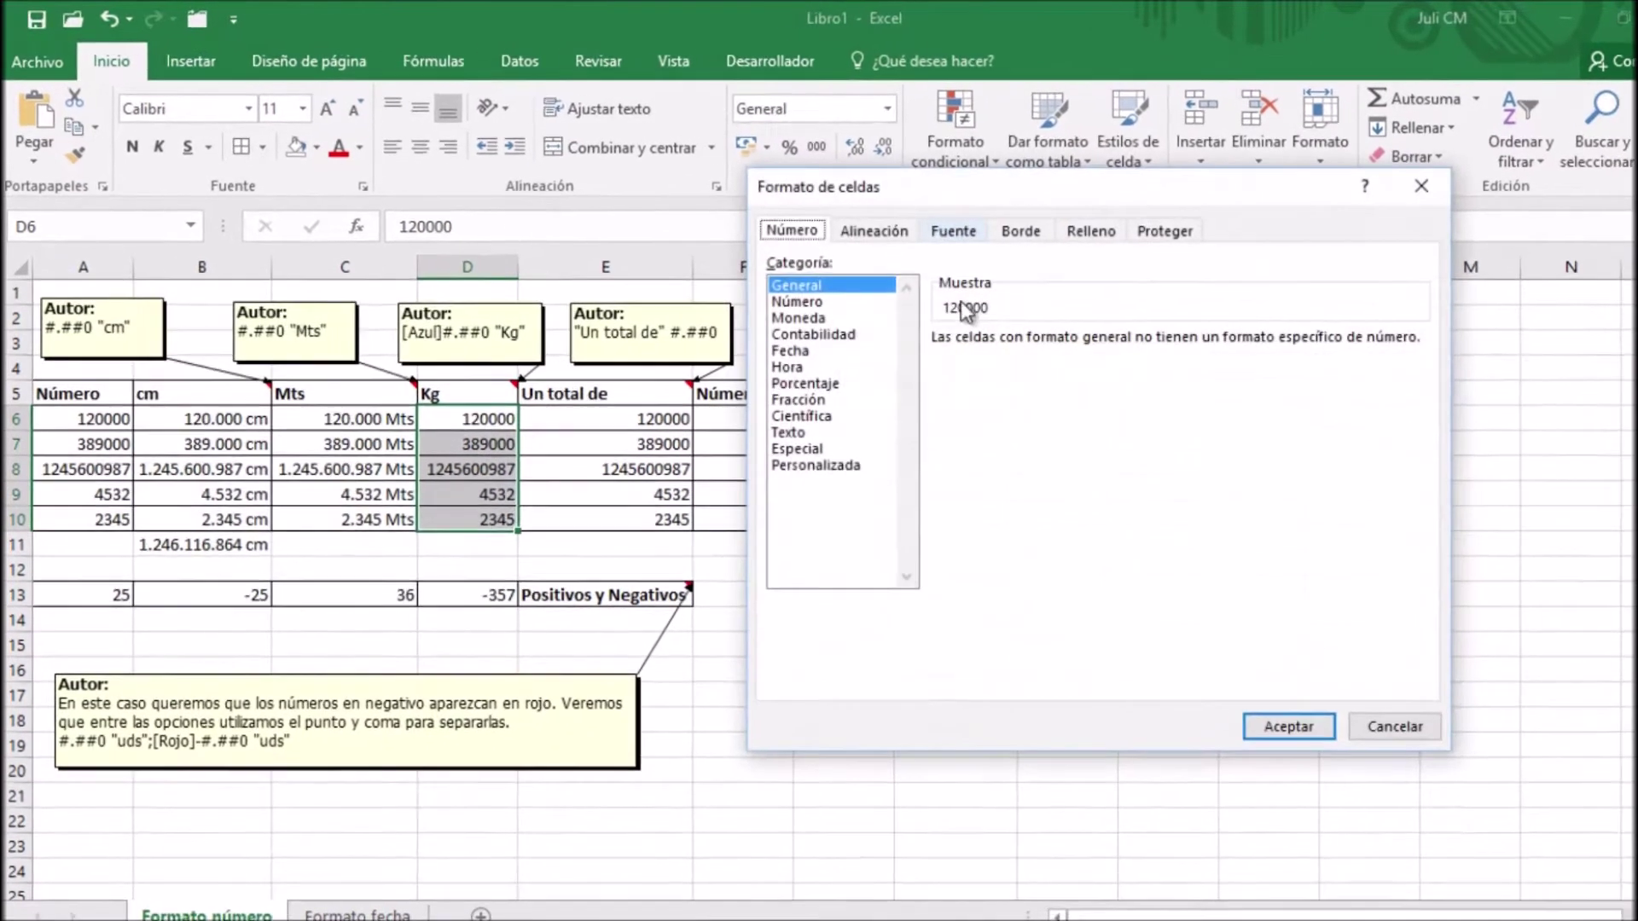
pyautogui.click(805, 443)
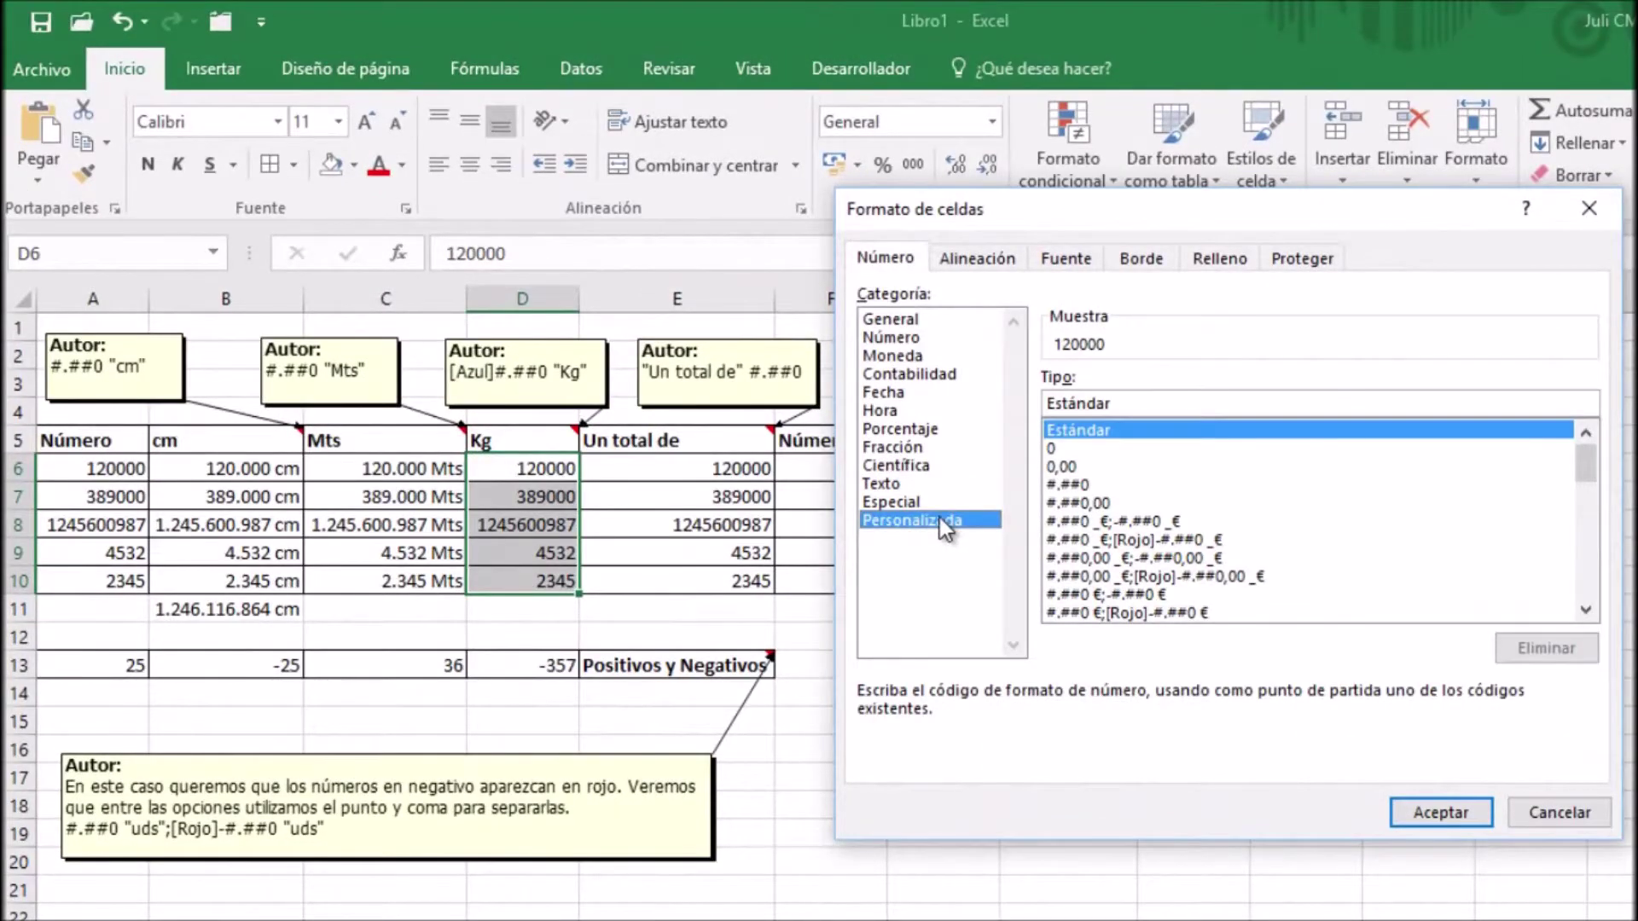
pyautogui.click(1083, 483)
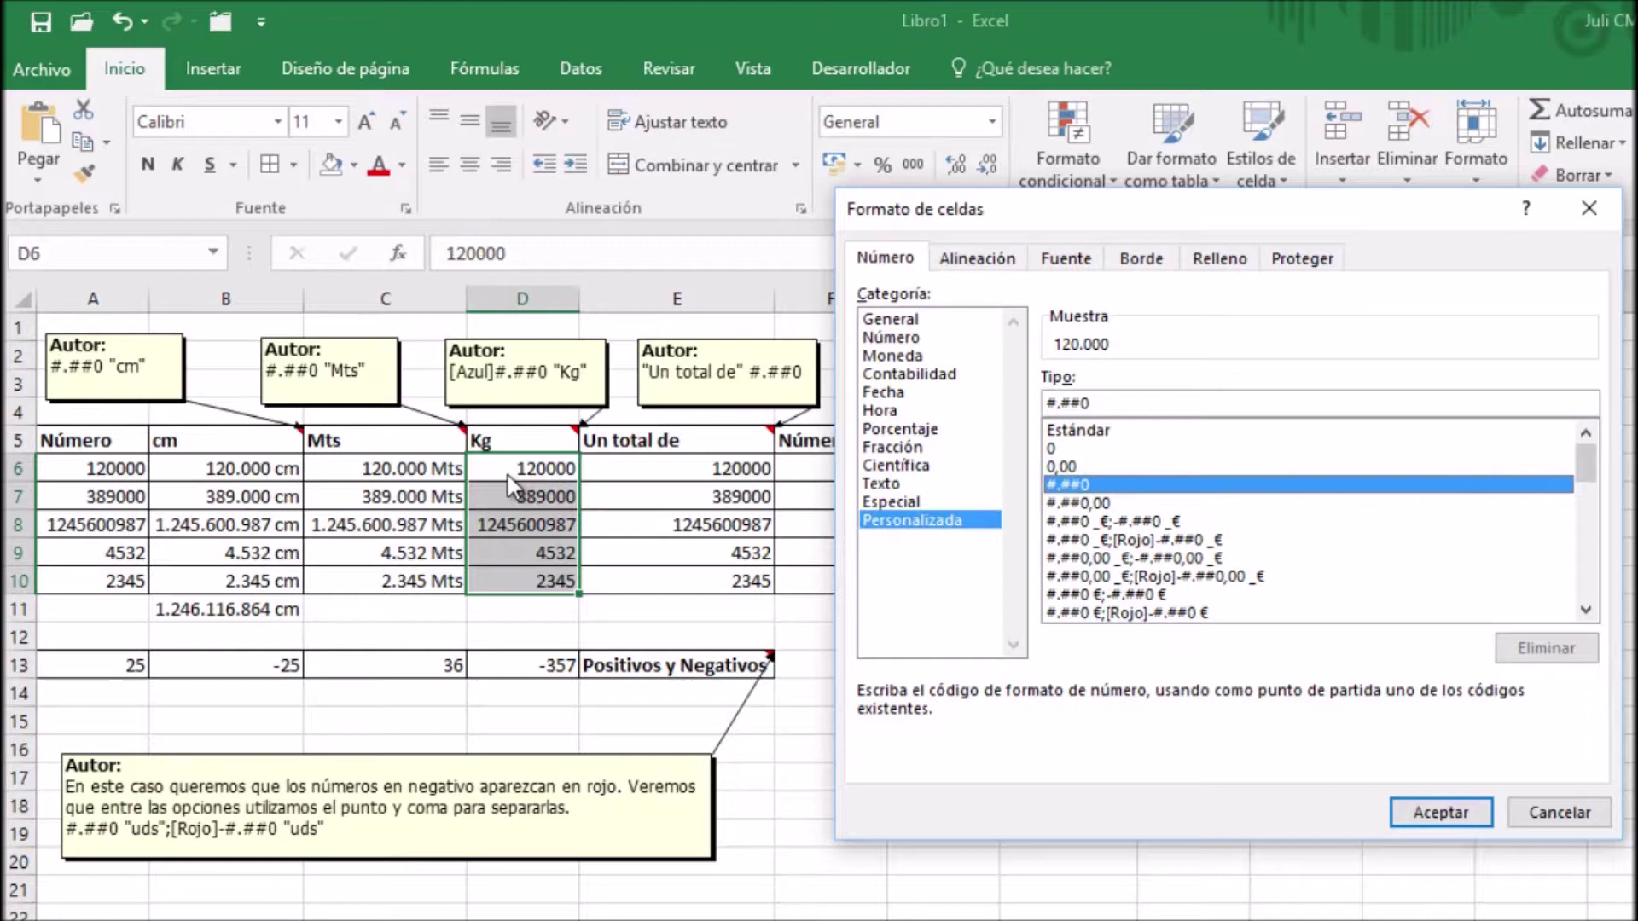
pyautogui.click(1050, 401)
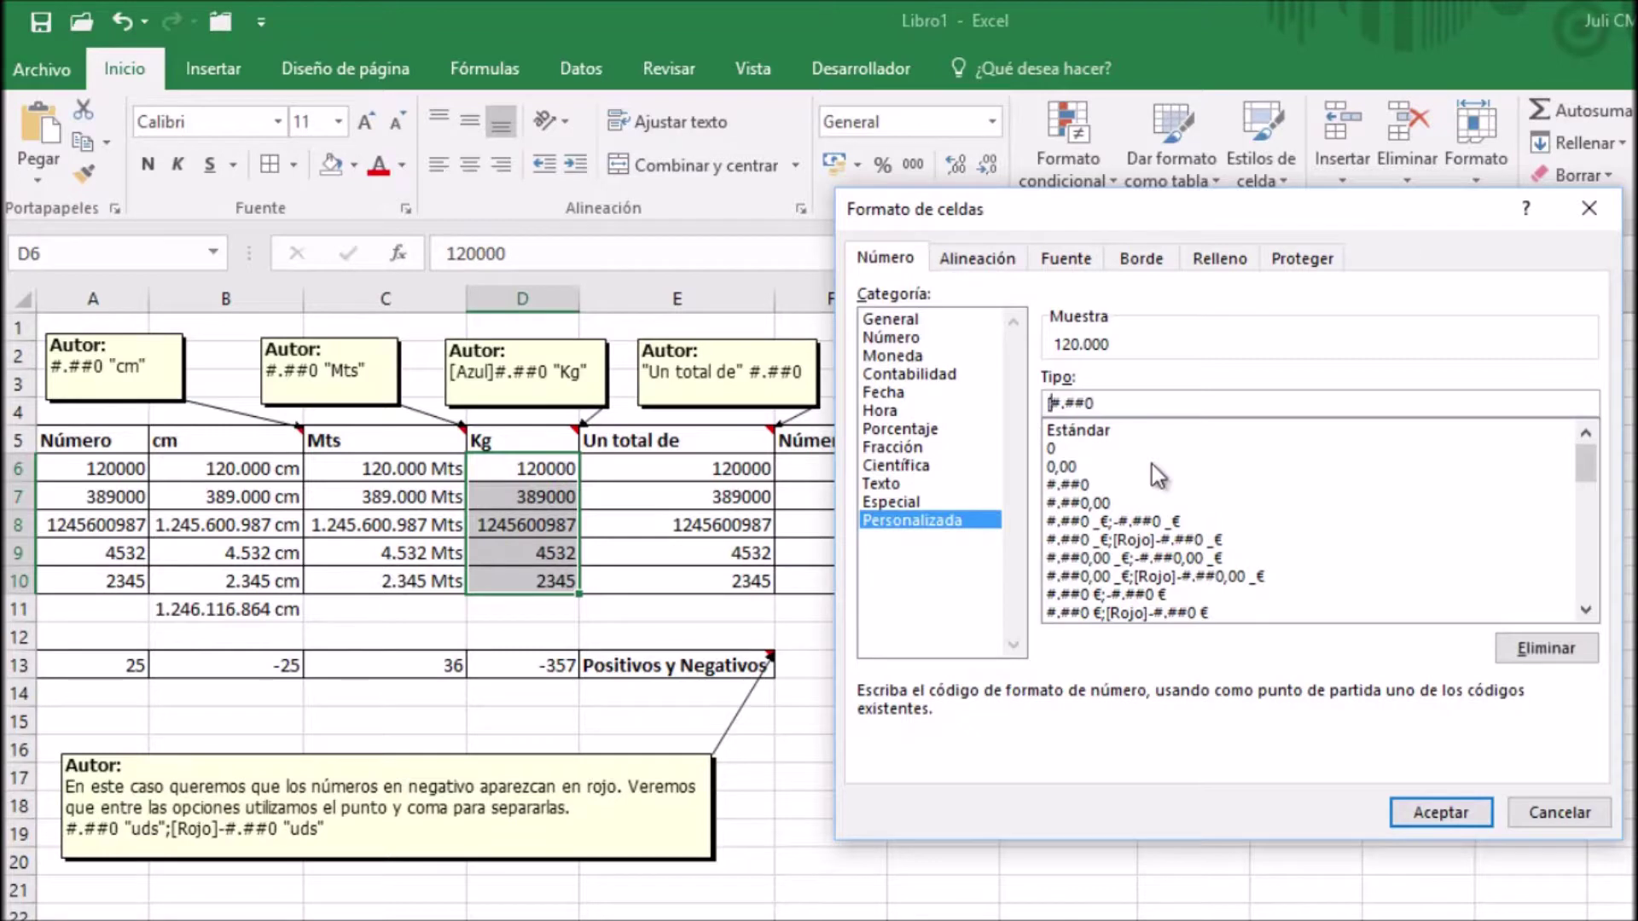
pyautogui.write('[Azul]')
pyautogui.click(1153, 404)
pyautogui.write('"Kg')
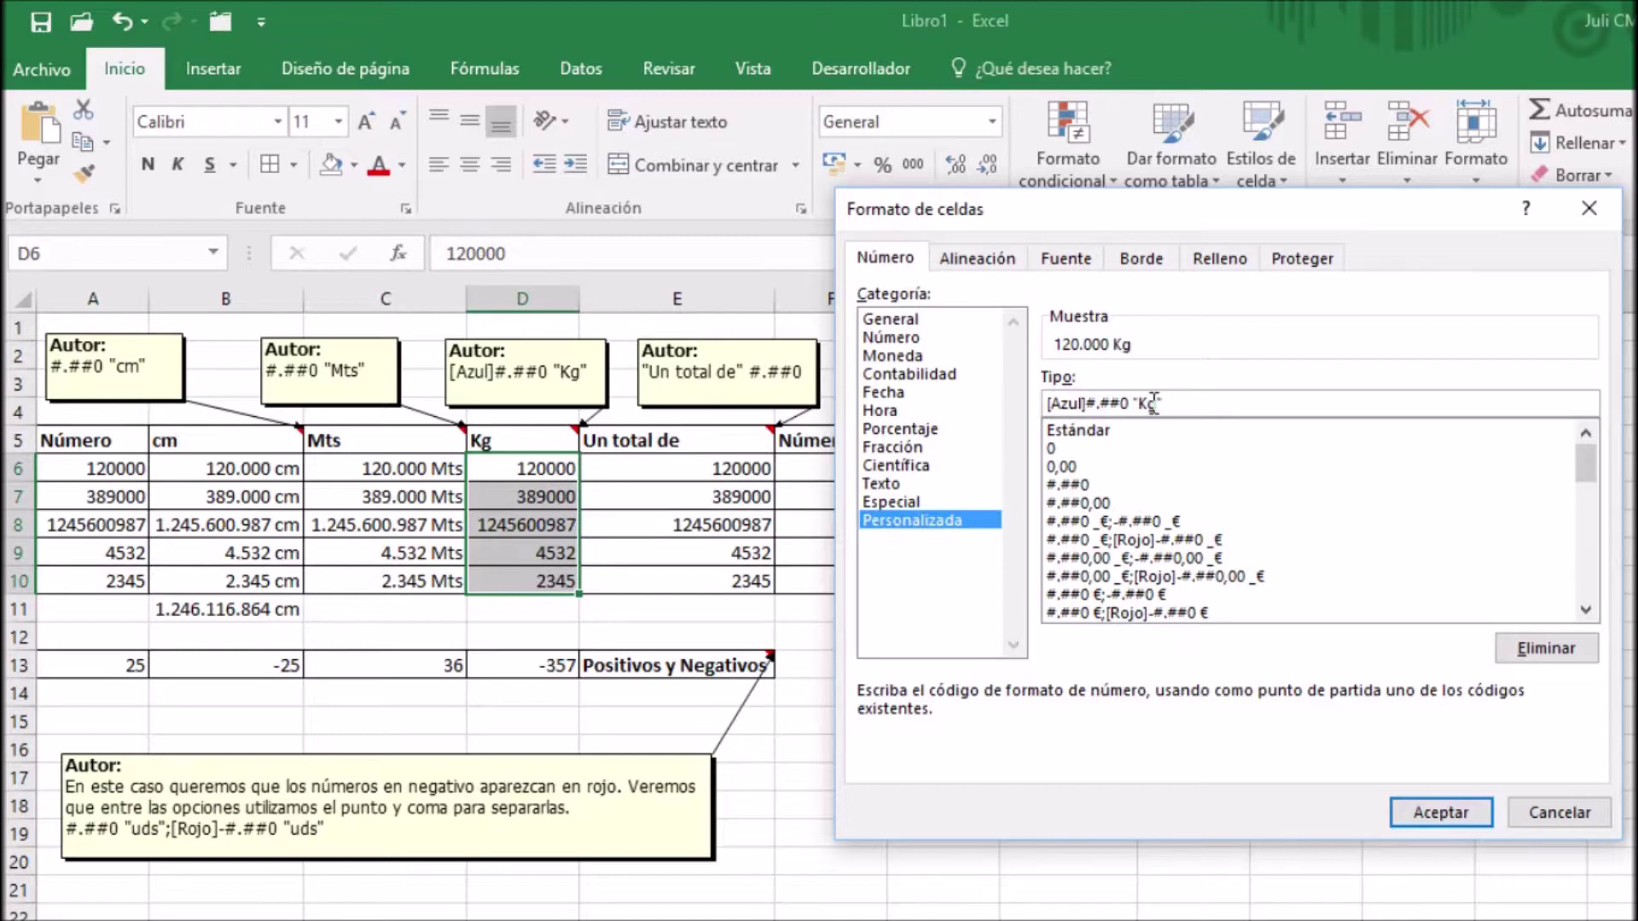
pyautogui.click(1441, 813)
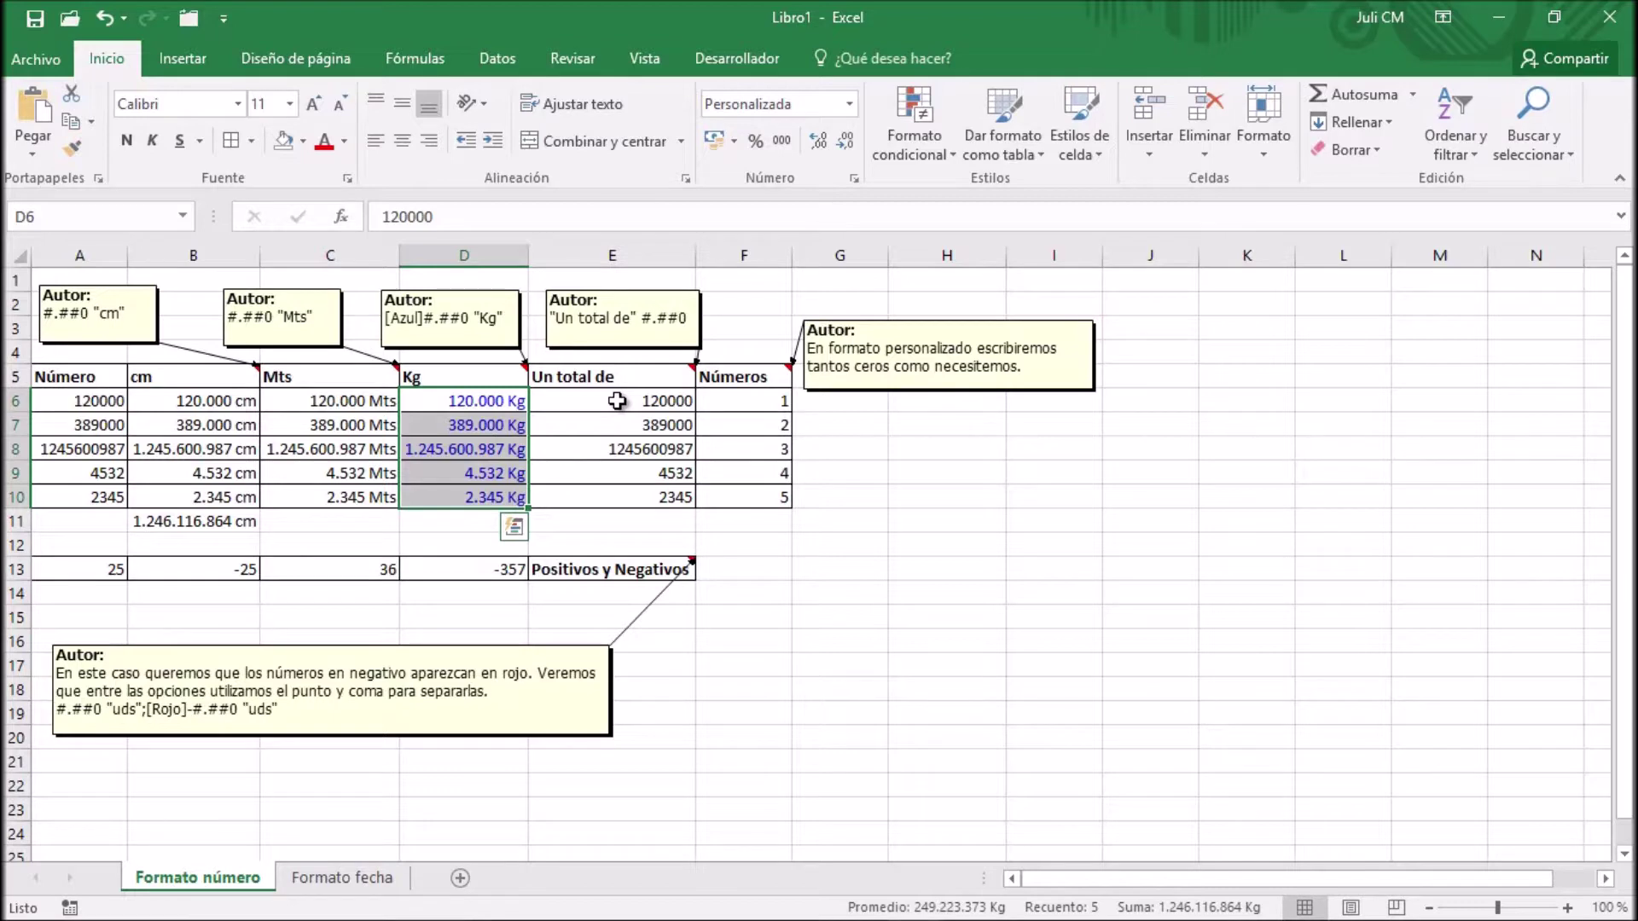
# Step: Apply the custom number format "Un total de" #.##0 to cells E6:E10
pyautogui.moveTo(616, 401); pyautogui.dragTo(631, 497)
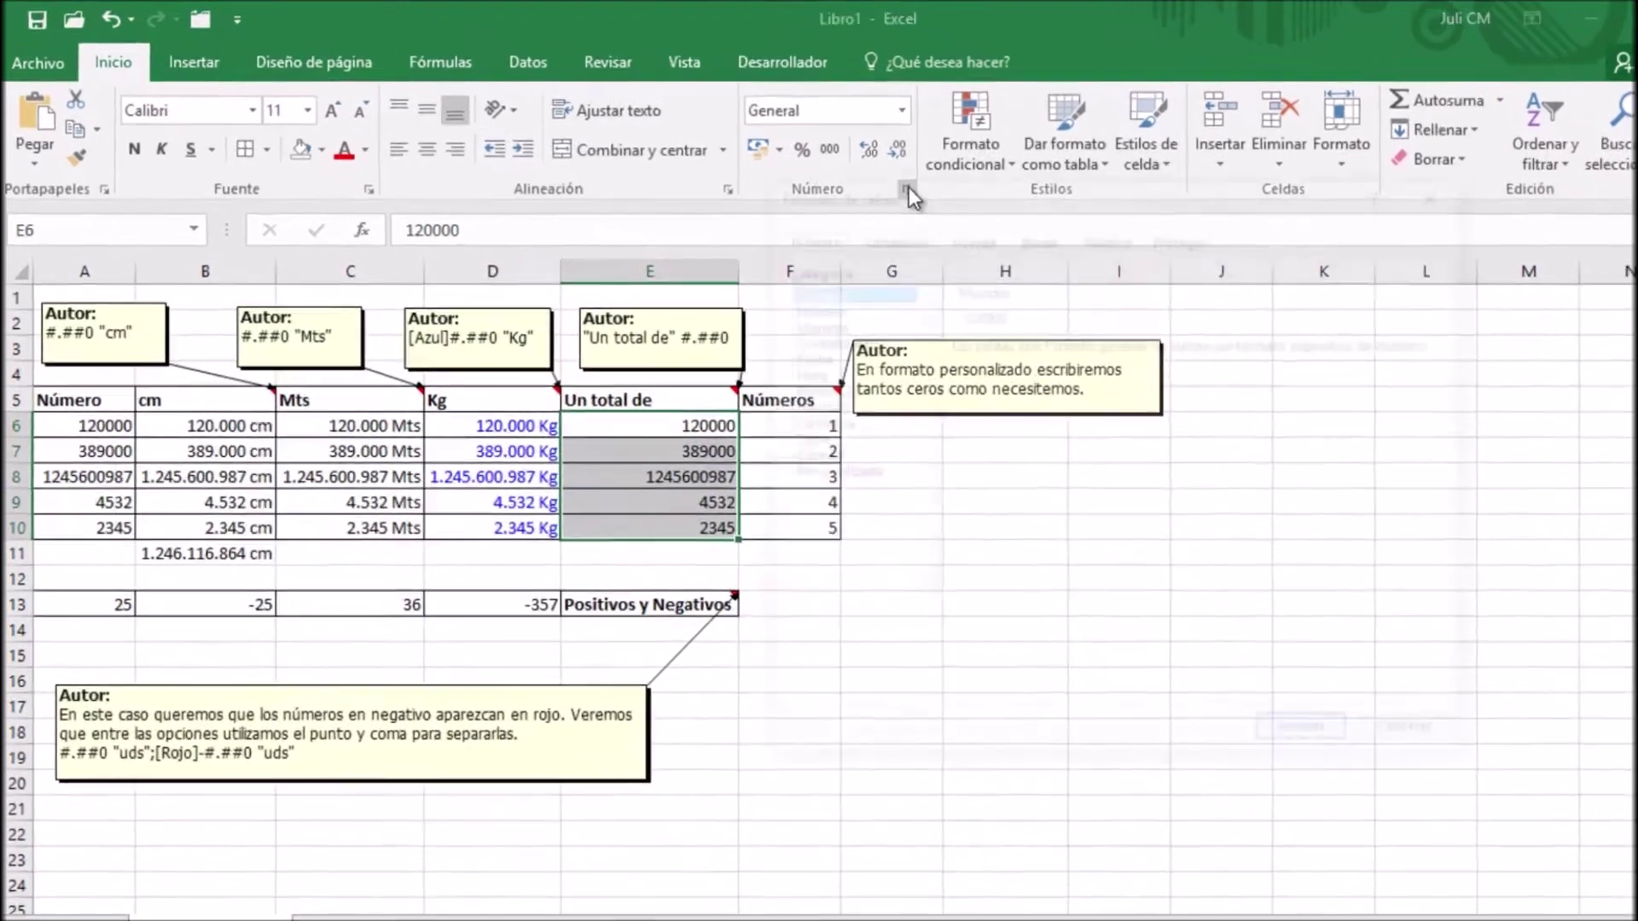
pyautogui.click(854, 179)
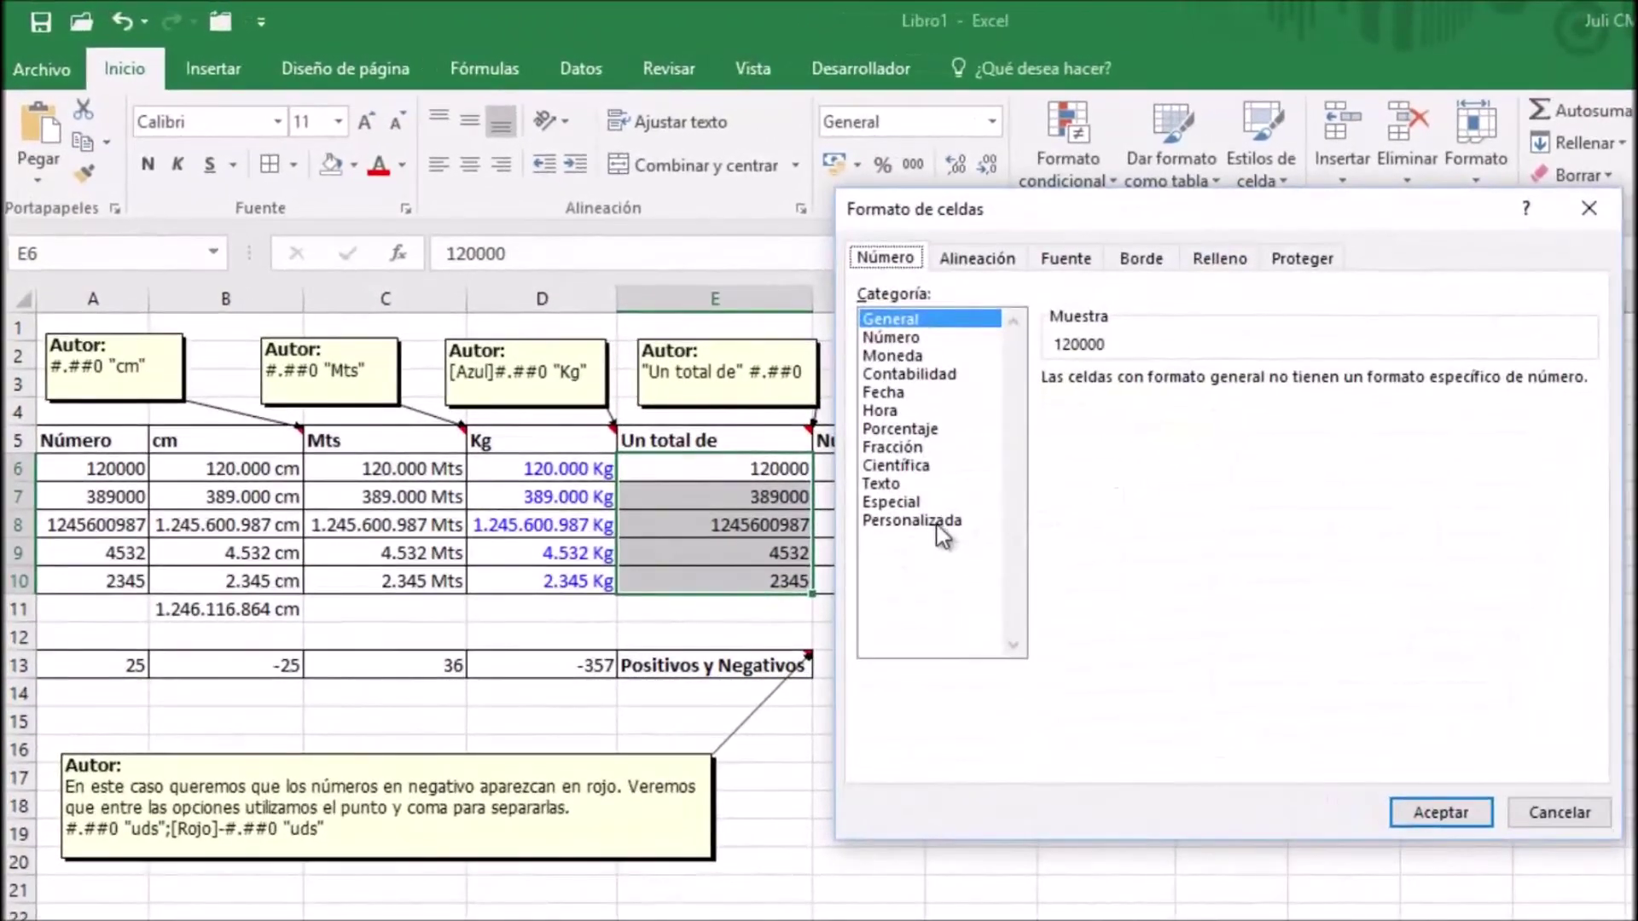
pyautogui.click(930, 520)
pyautogui.click(1075, 485)
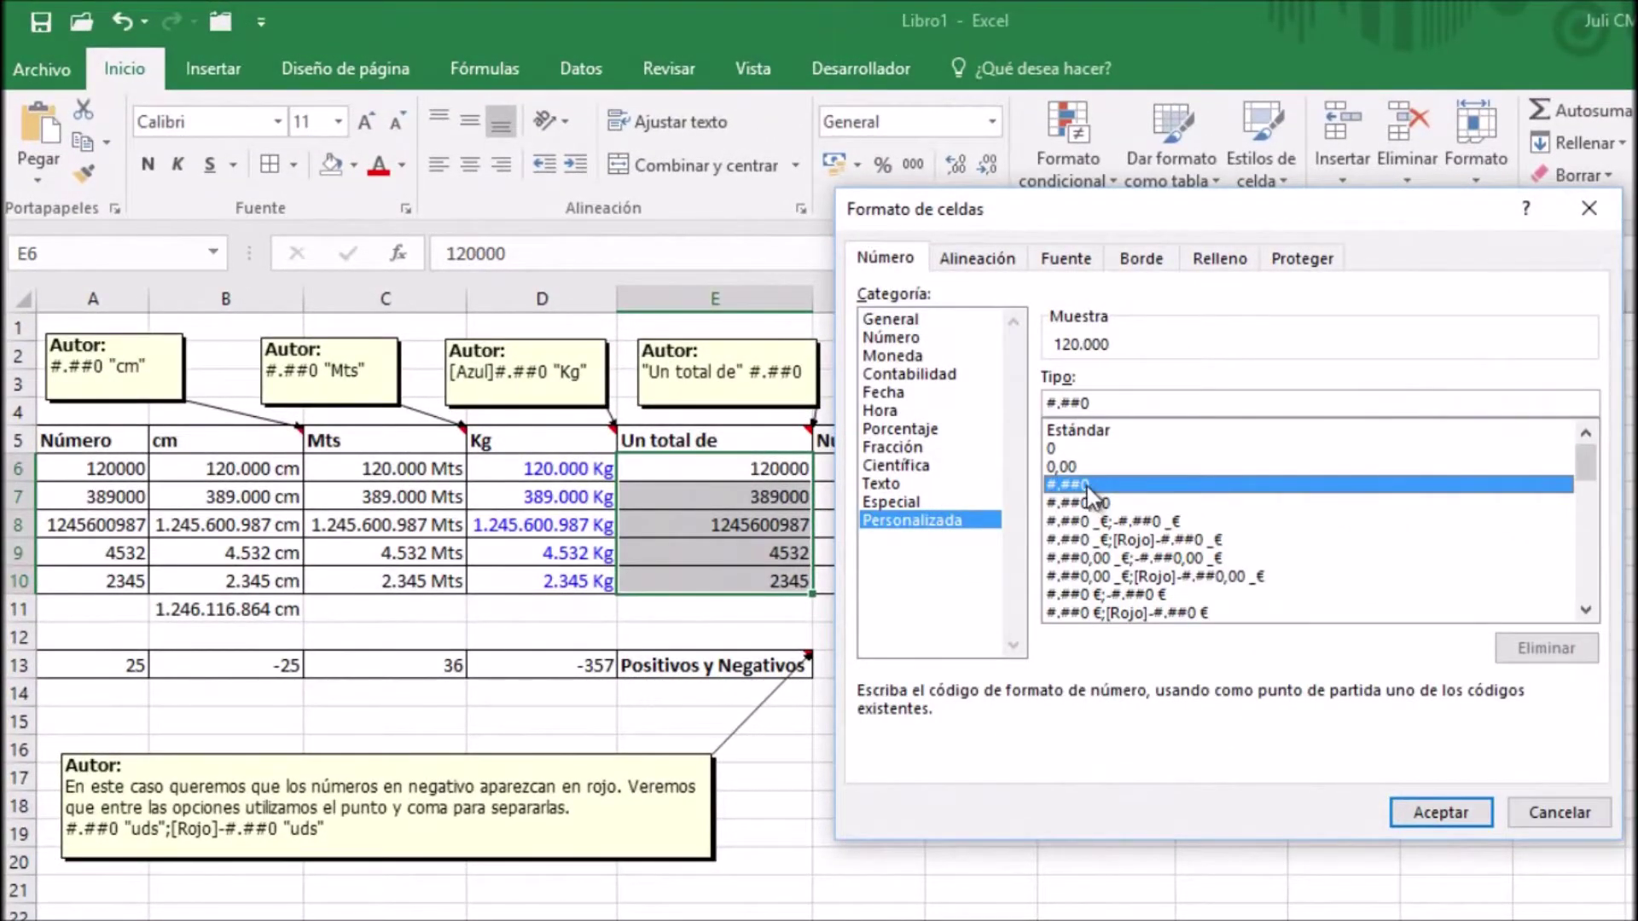
pyautogui.click(1049, 403)
pyautogui.write('"Un total de')
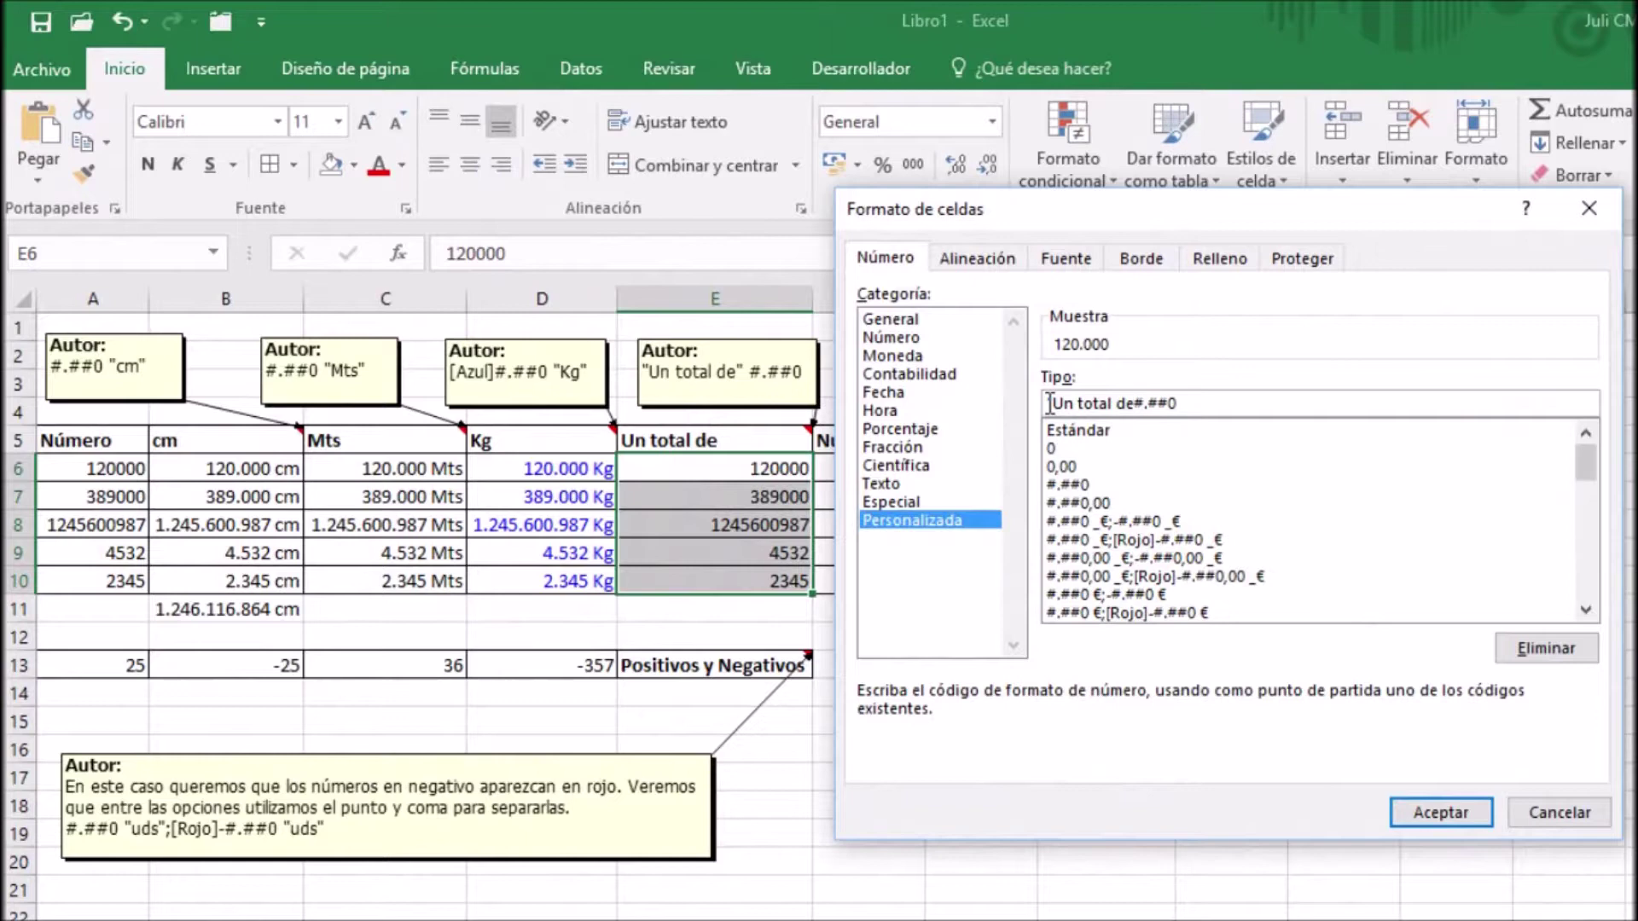
pyautogui.write('"')
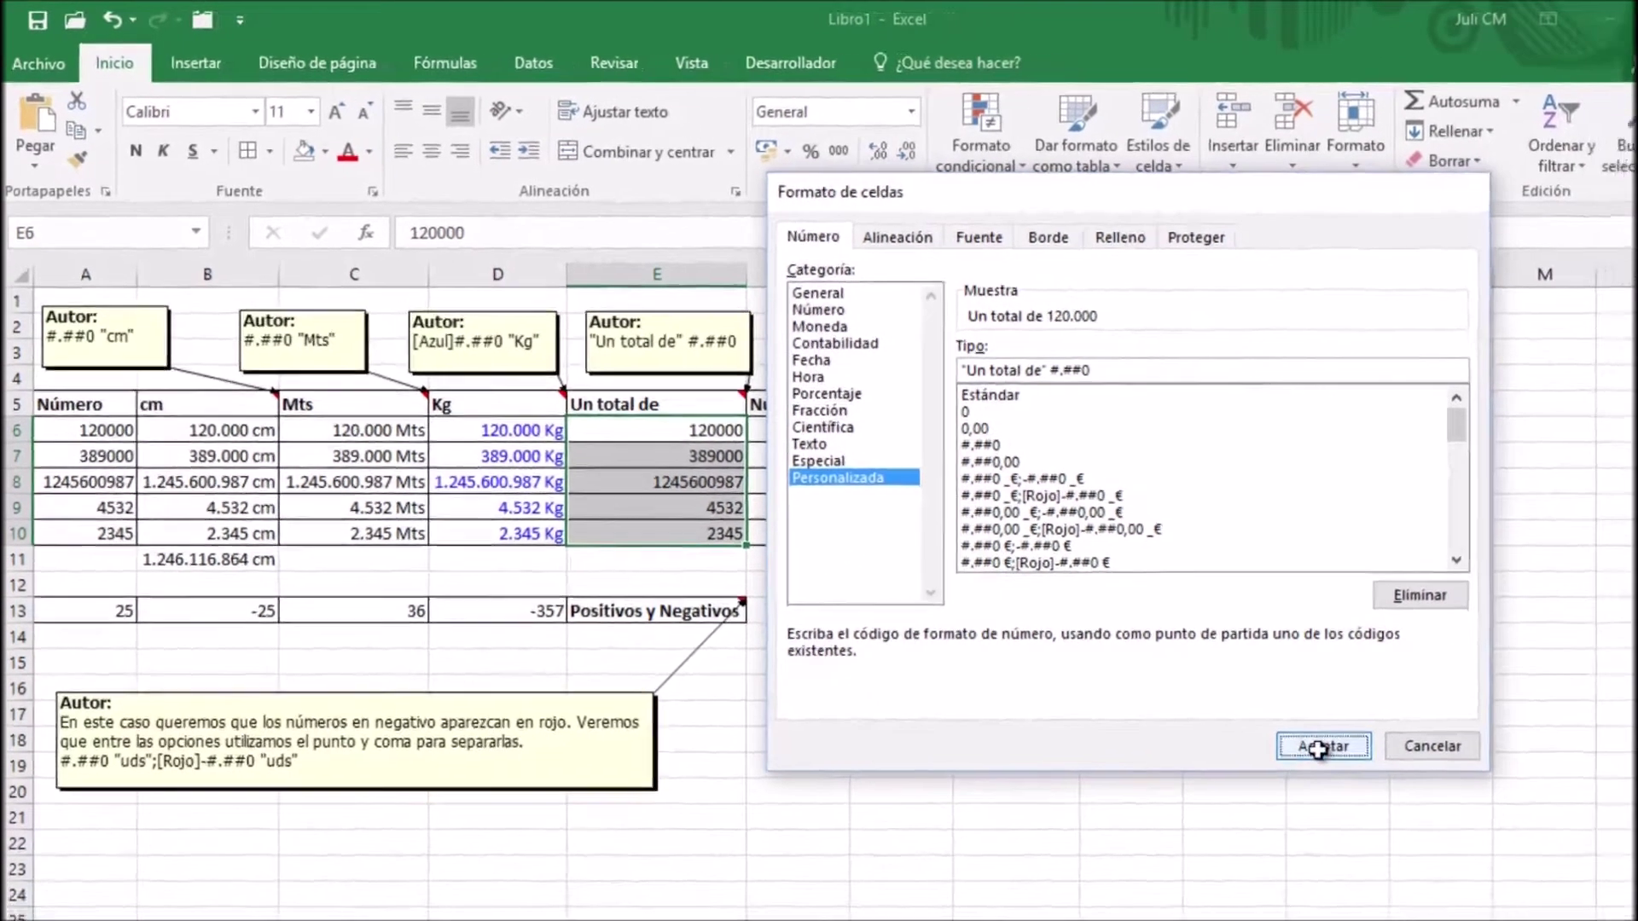
pyautogui.click(1324, 754)
pyautogui.click(703, 441)
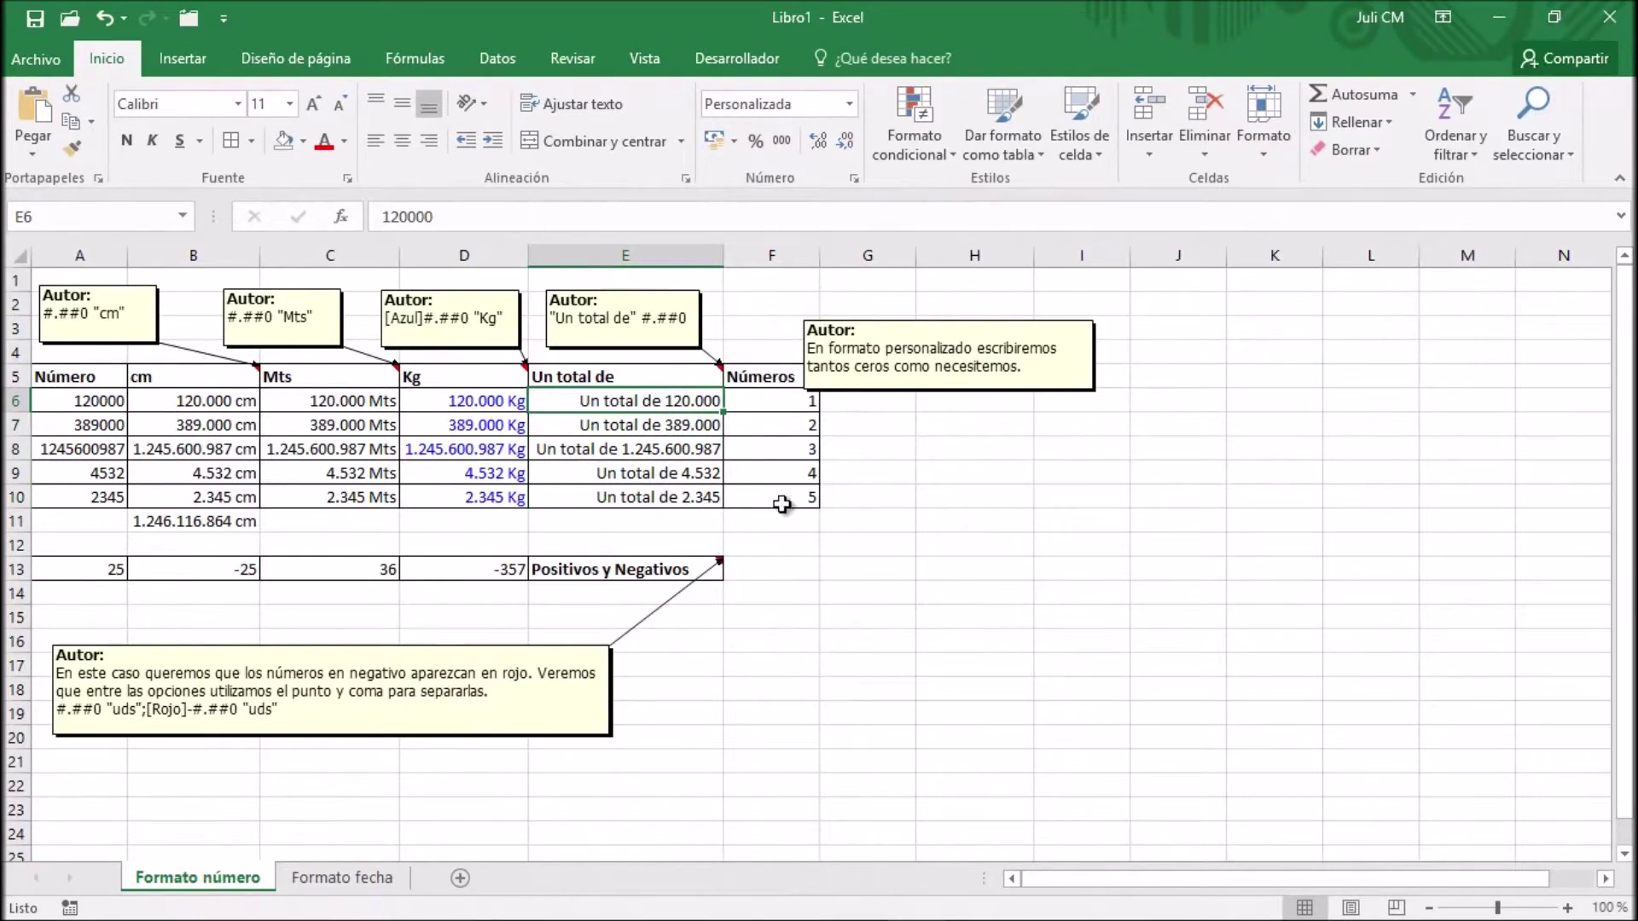
# Step: Move the Números comment clear of column F and apply the custom number format 00 to cells F6:F7
pyautogui.moveTo(957, 319); pyautogui.dragTo(1036, 301)
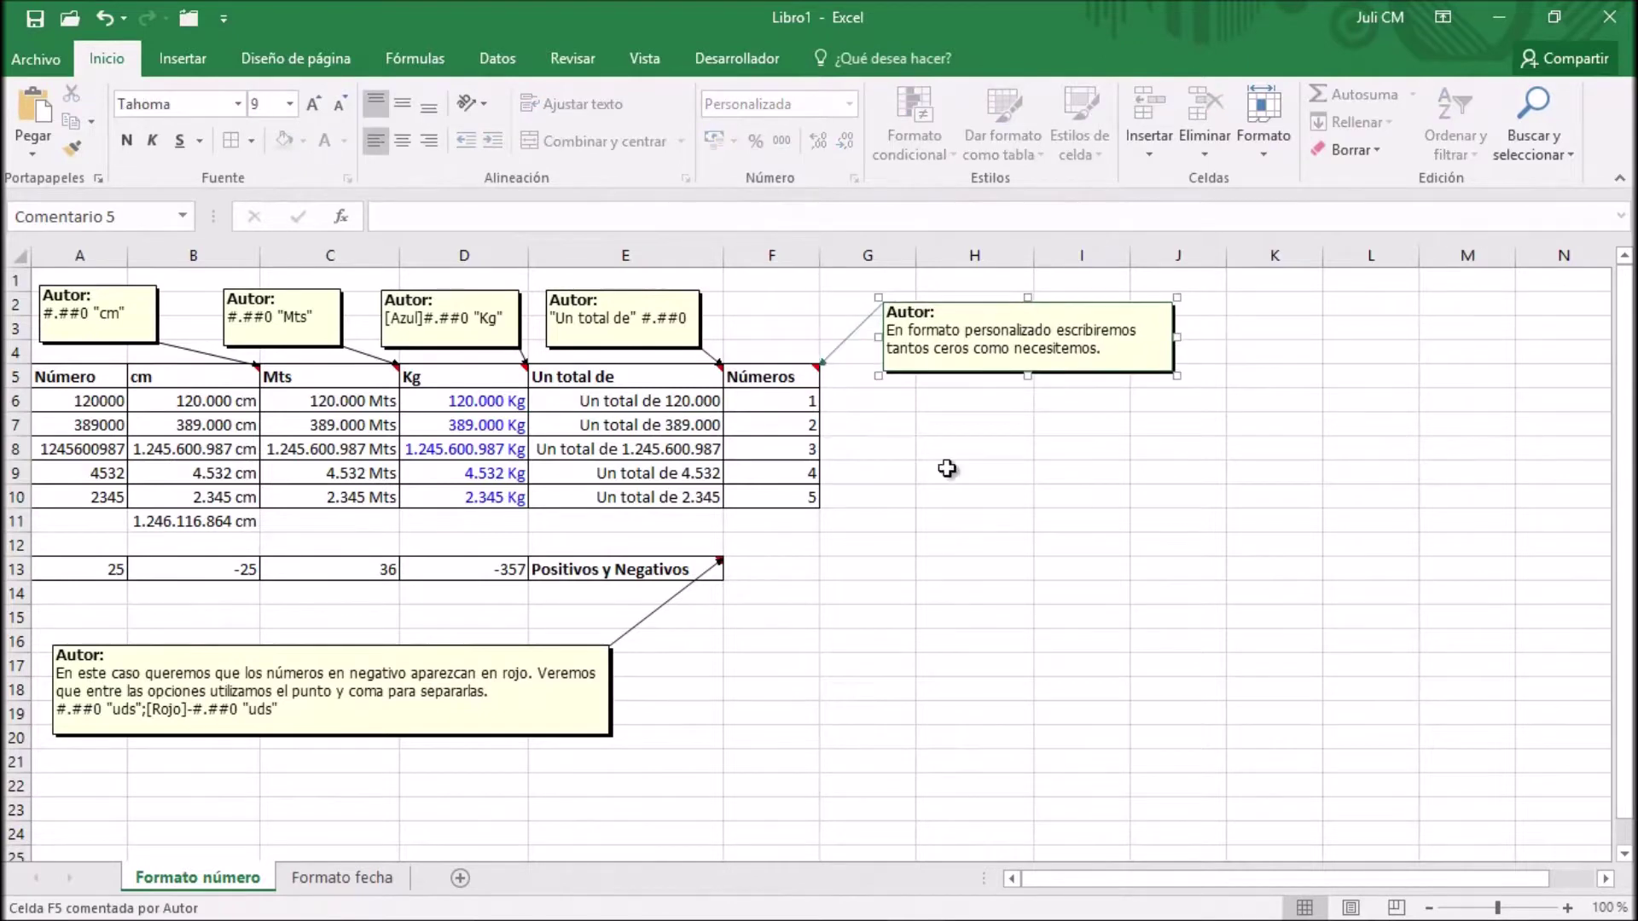
pyautogui.moveTo(764, 398); pyautogui.dragTo(770, 476)
pyautogui.click(780, 398)
pyautogui.moveTo(780, 398); pyautogui.dragTo(793, 424)
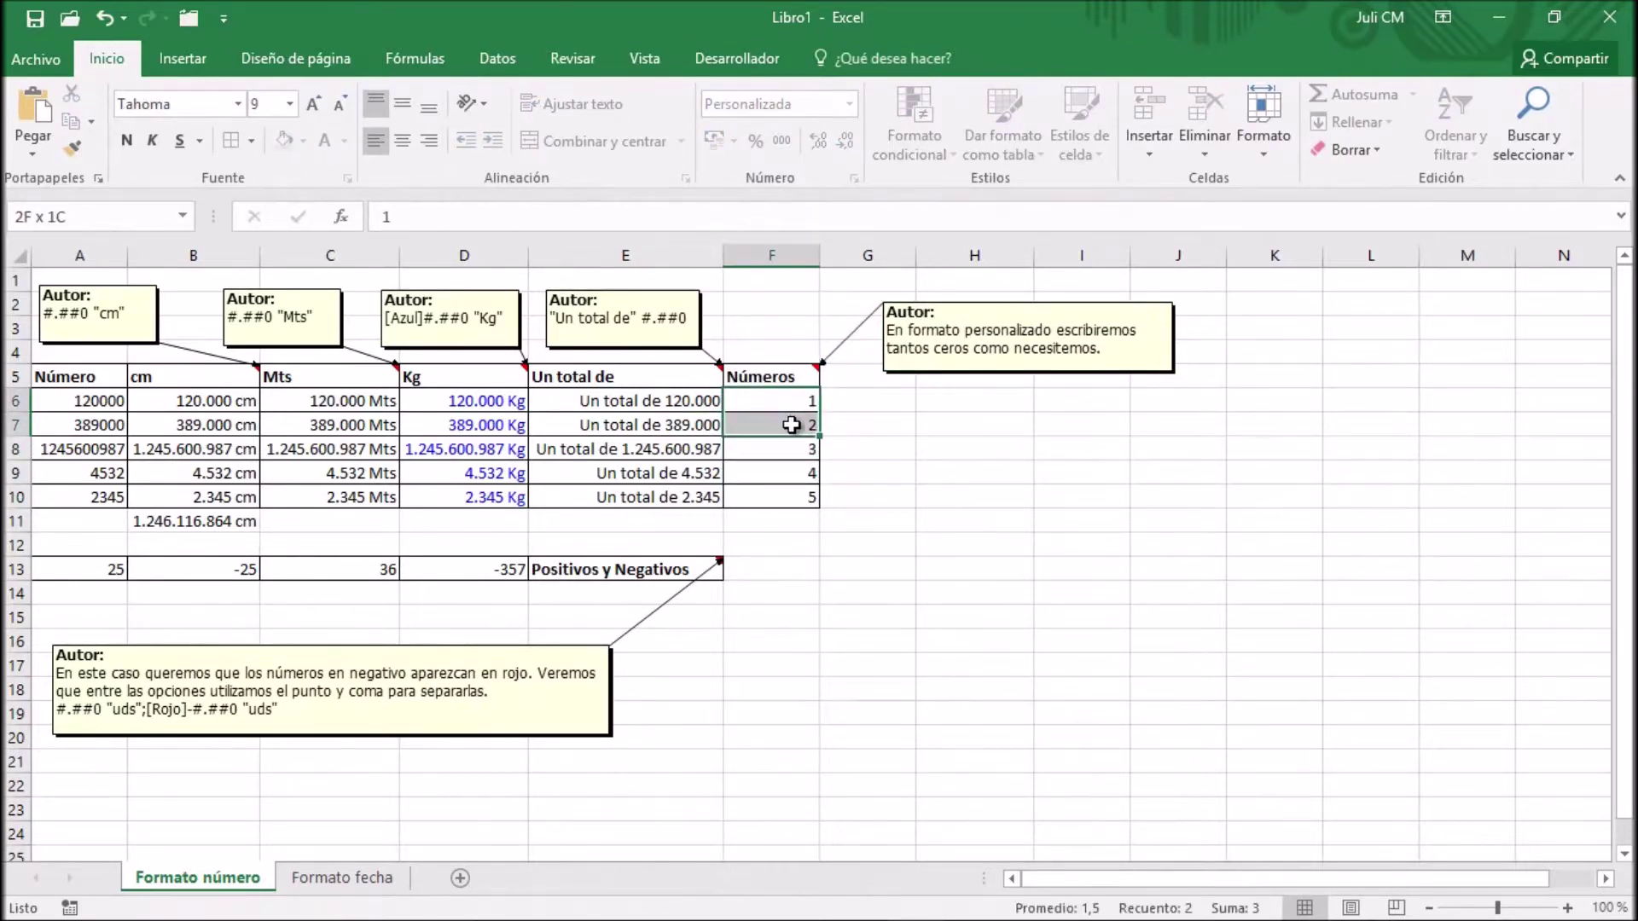
pyautogui.click(856, 177)
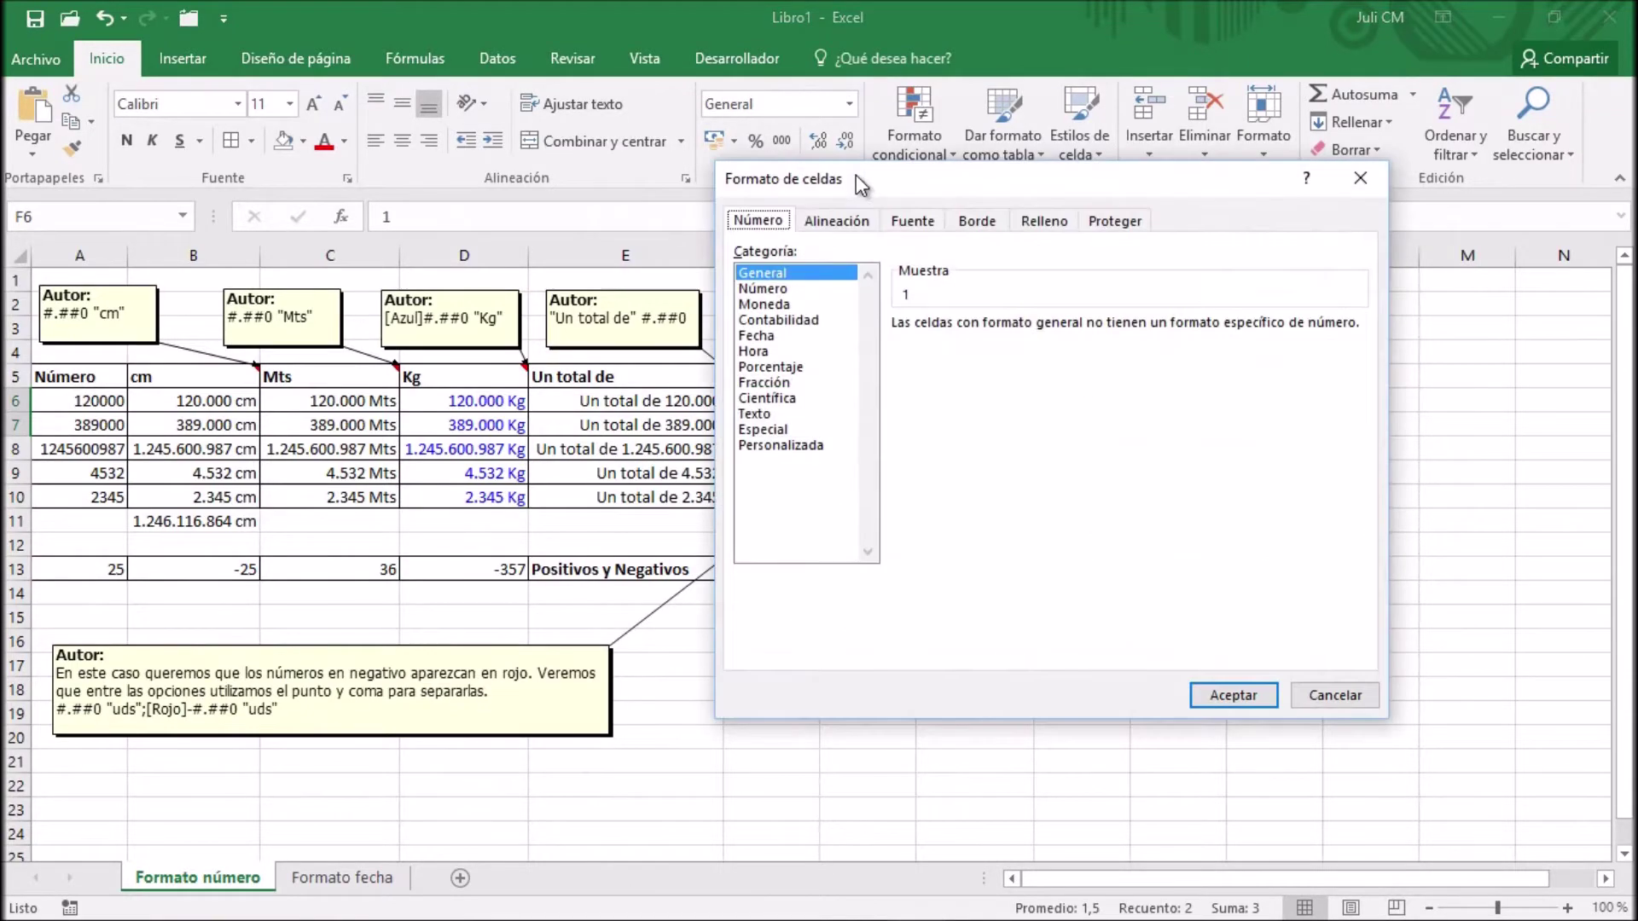
pyautogui.click(802, 446)
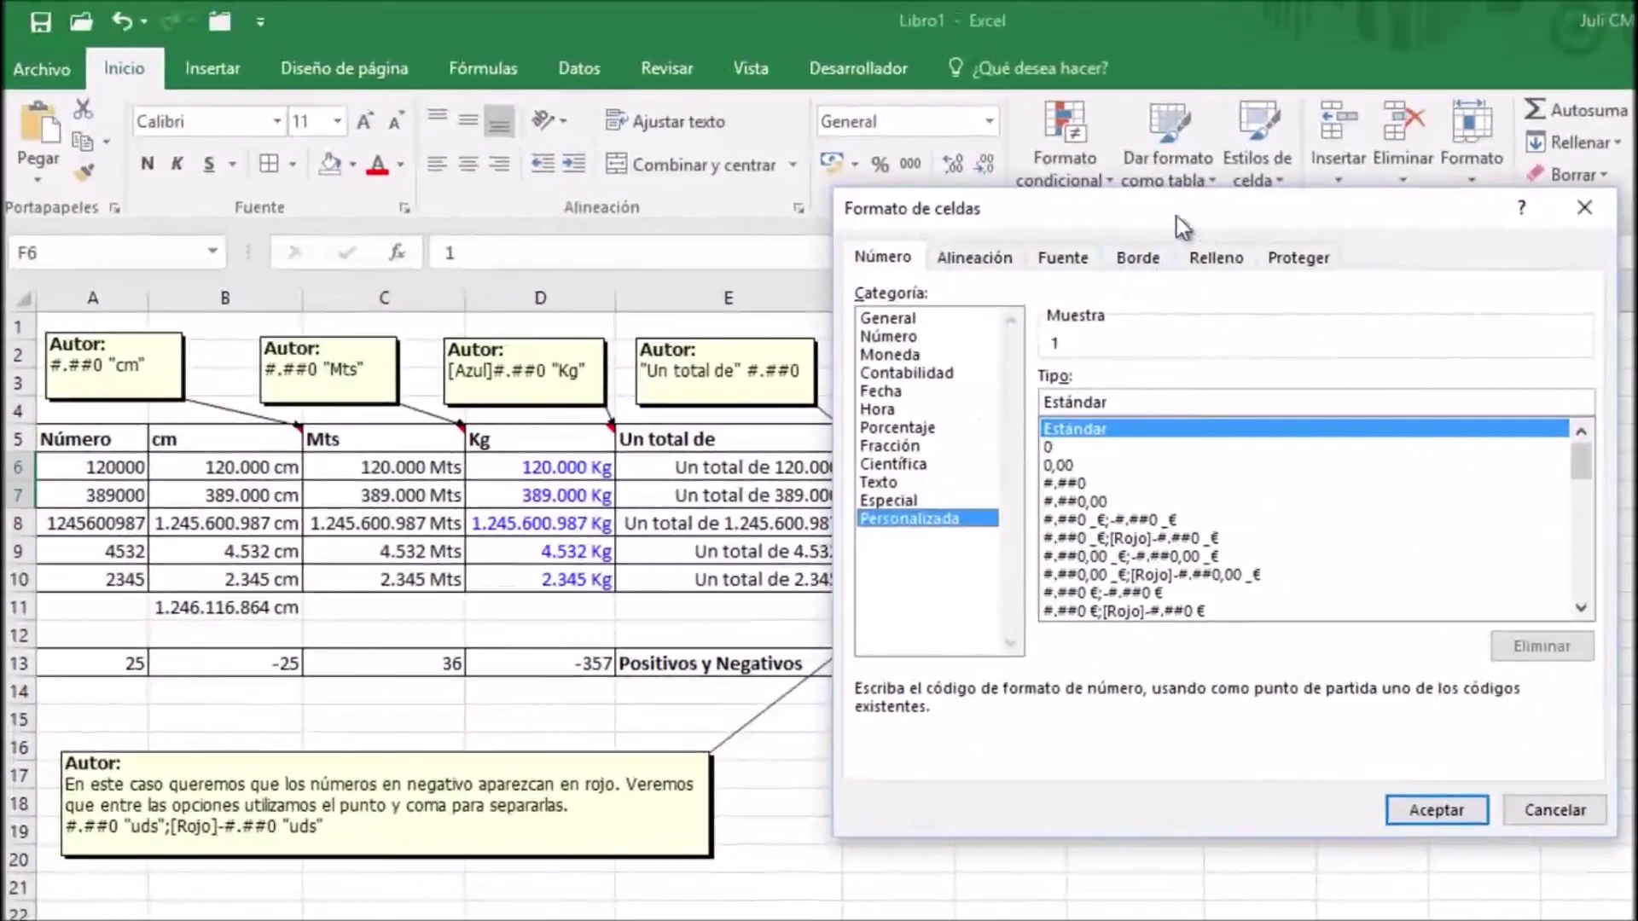
pyautogui.moveTo(1110, 204); pyautogui.dragTo(1242, 185)
pyautogui.click(1188, 425)
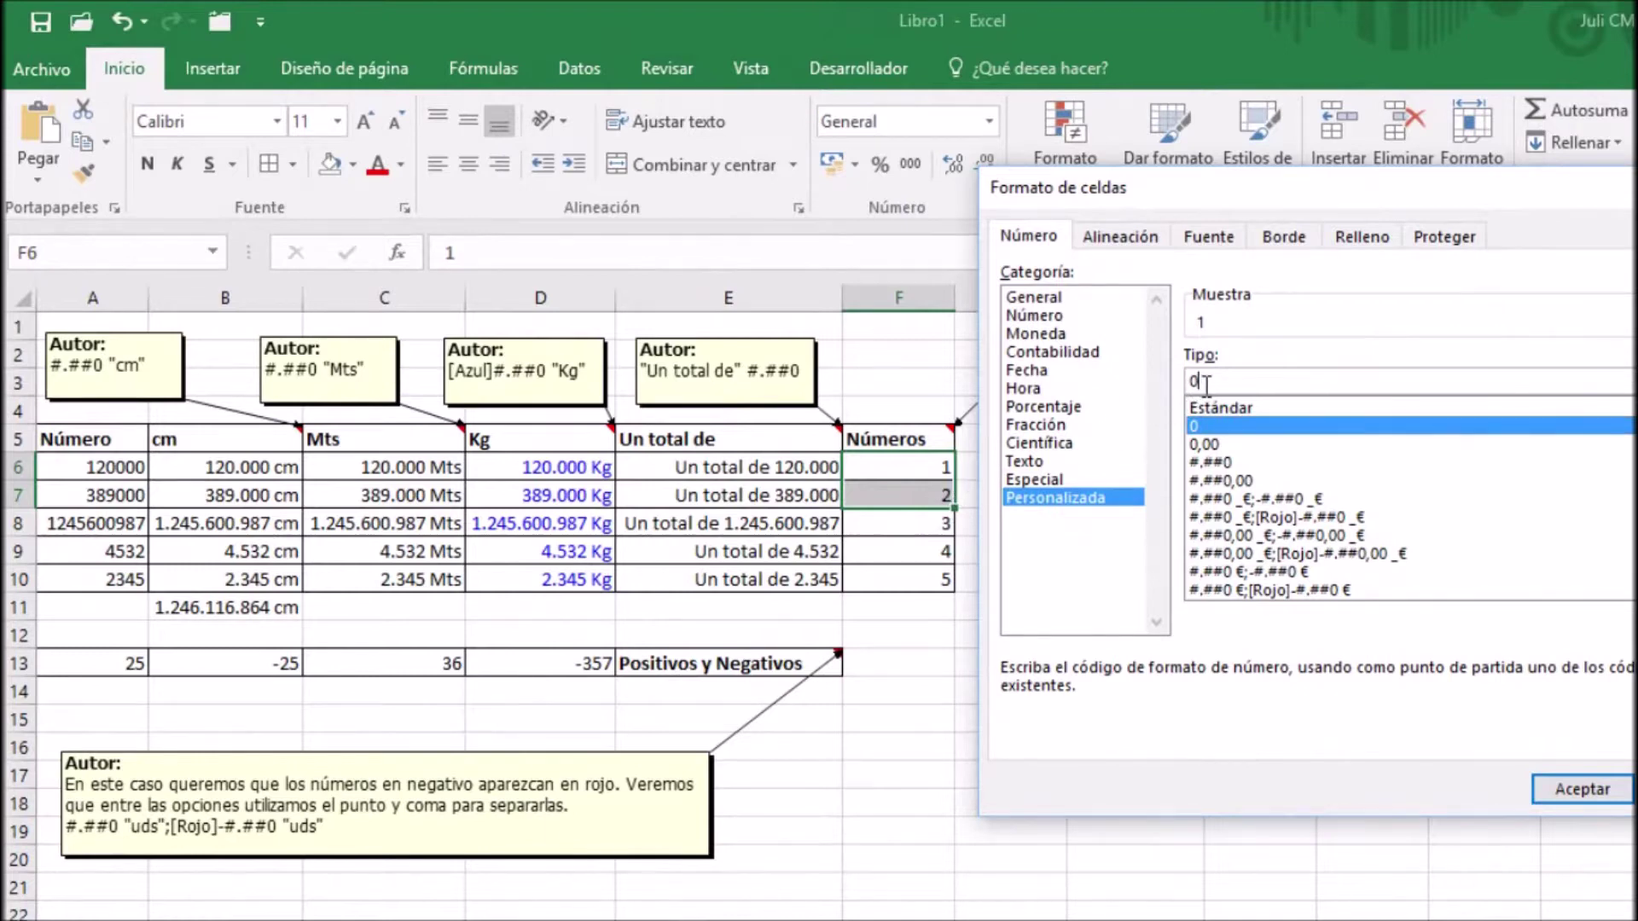
pyautogui.write('0')
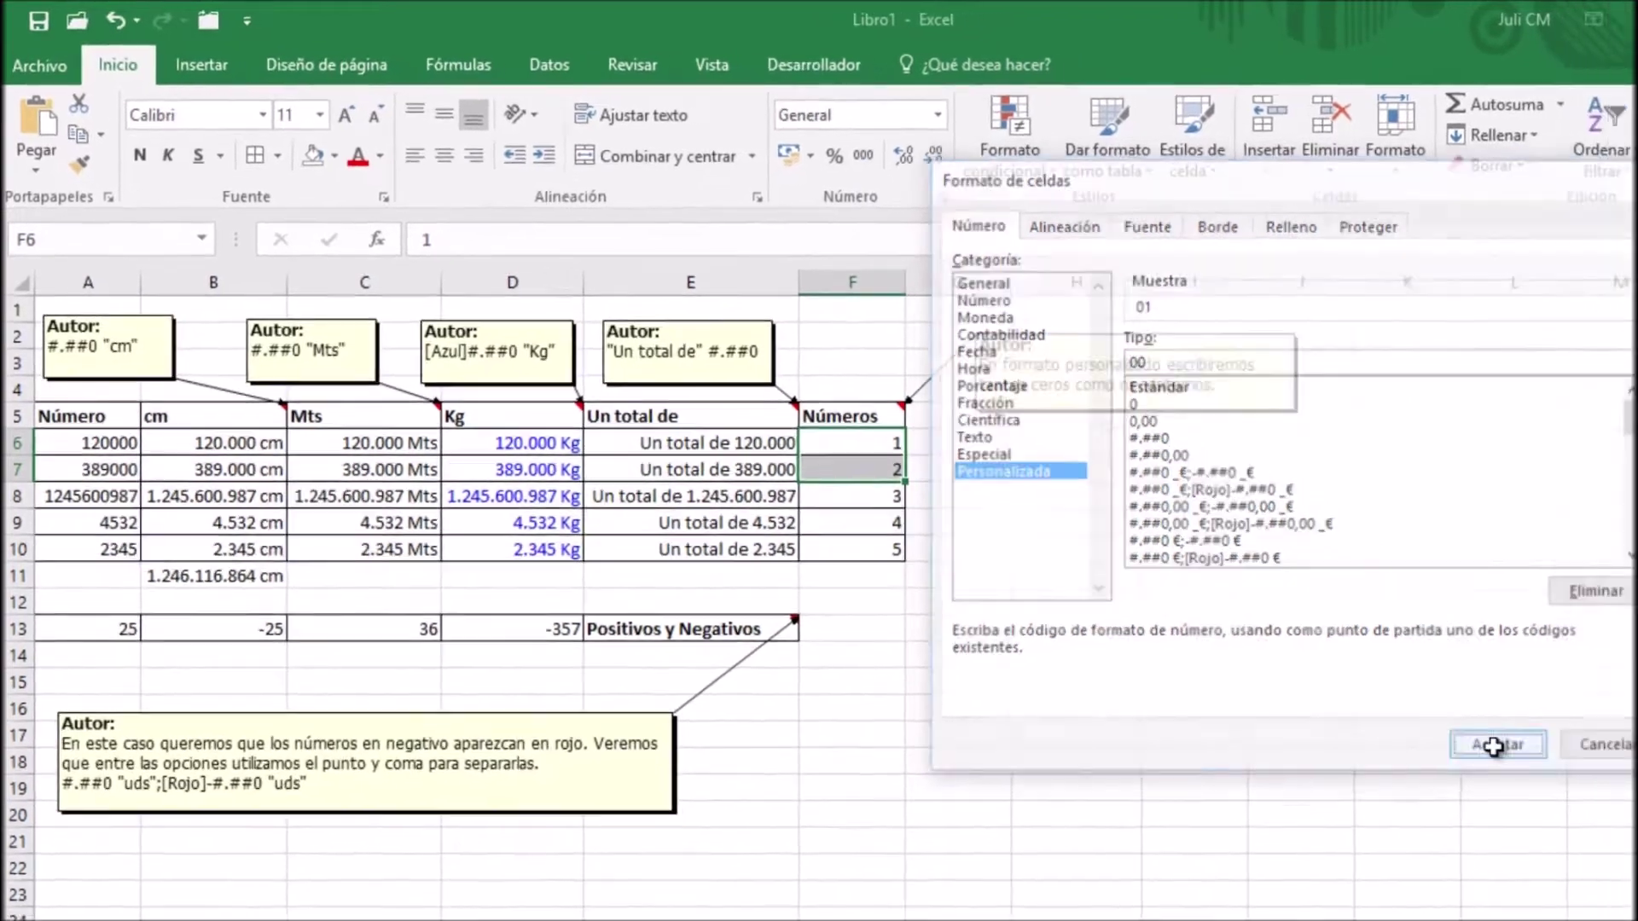
pyautogui.click(1576, 797)
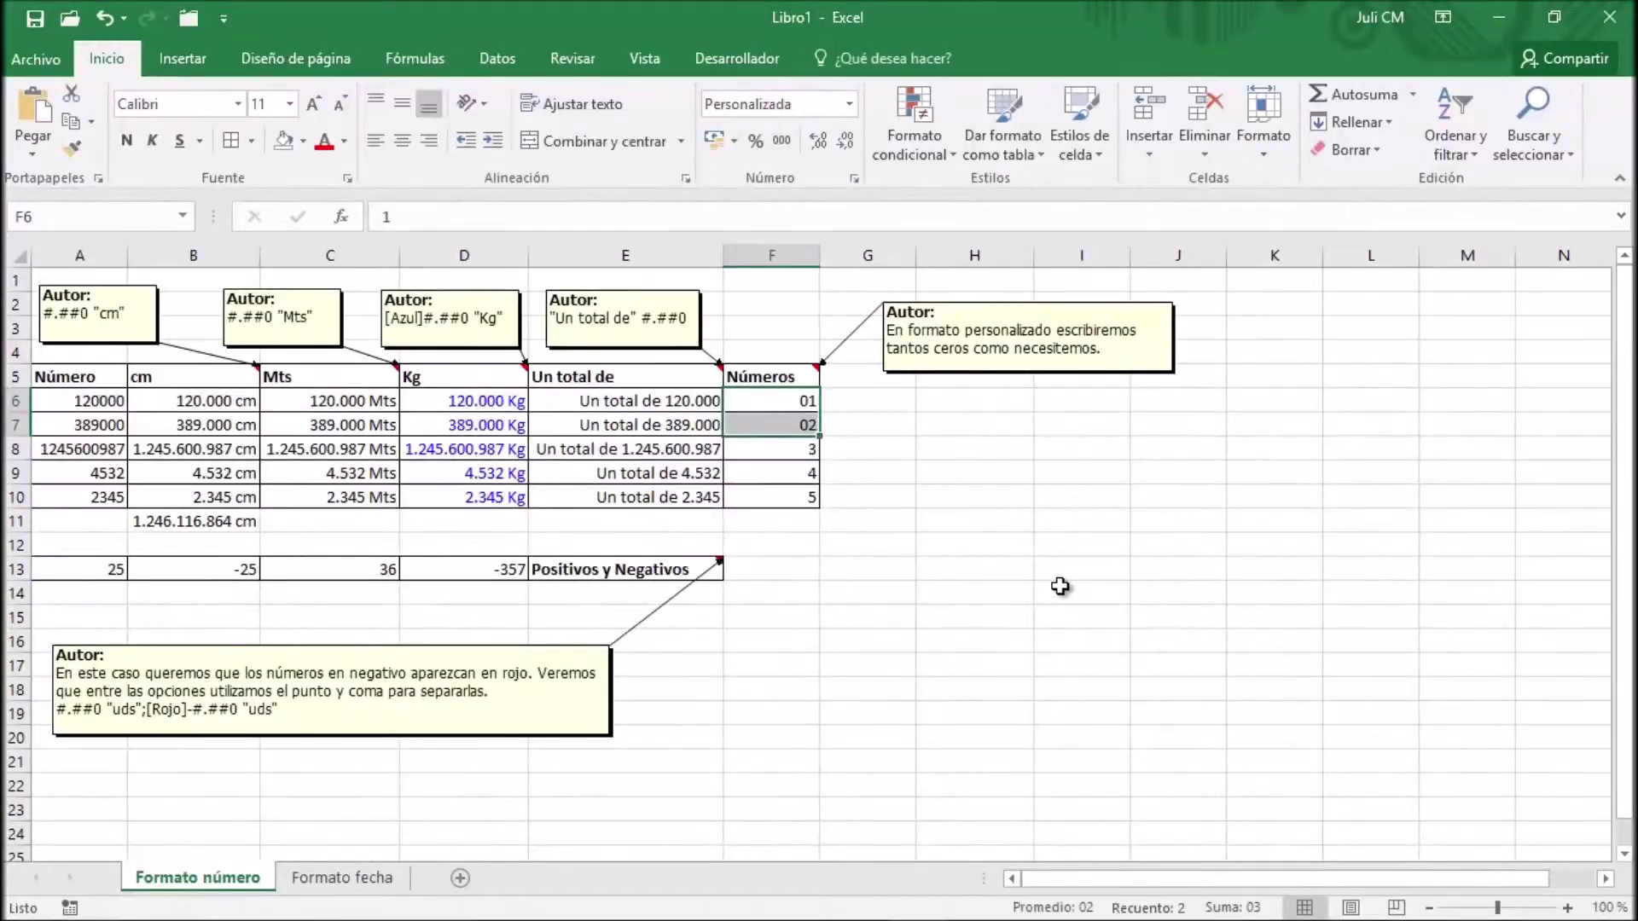
# Step: Apply the custom number format 000 to cells F8:F9 in the Números column
pyautogui.click(798, 452)
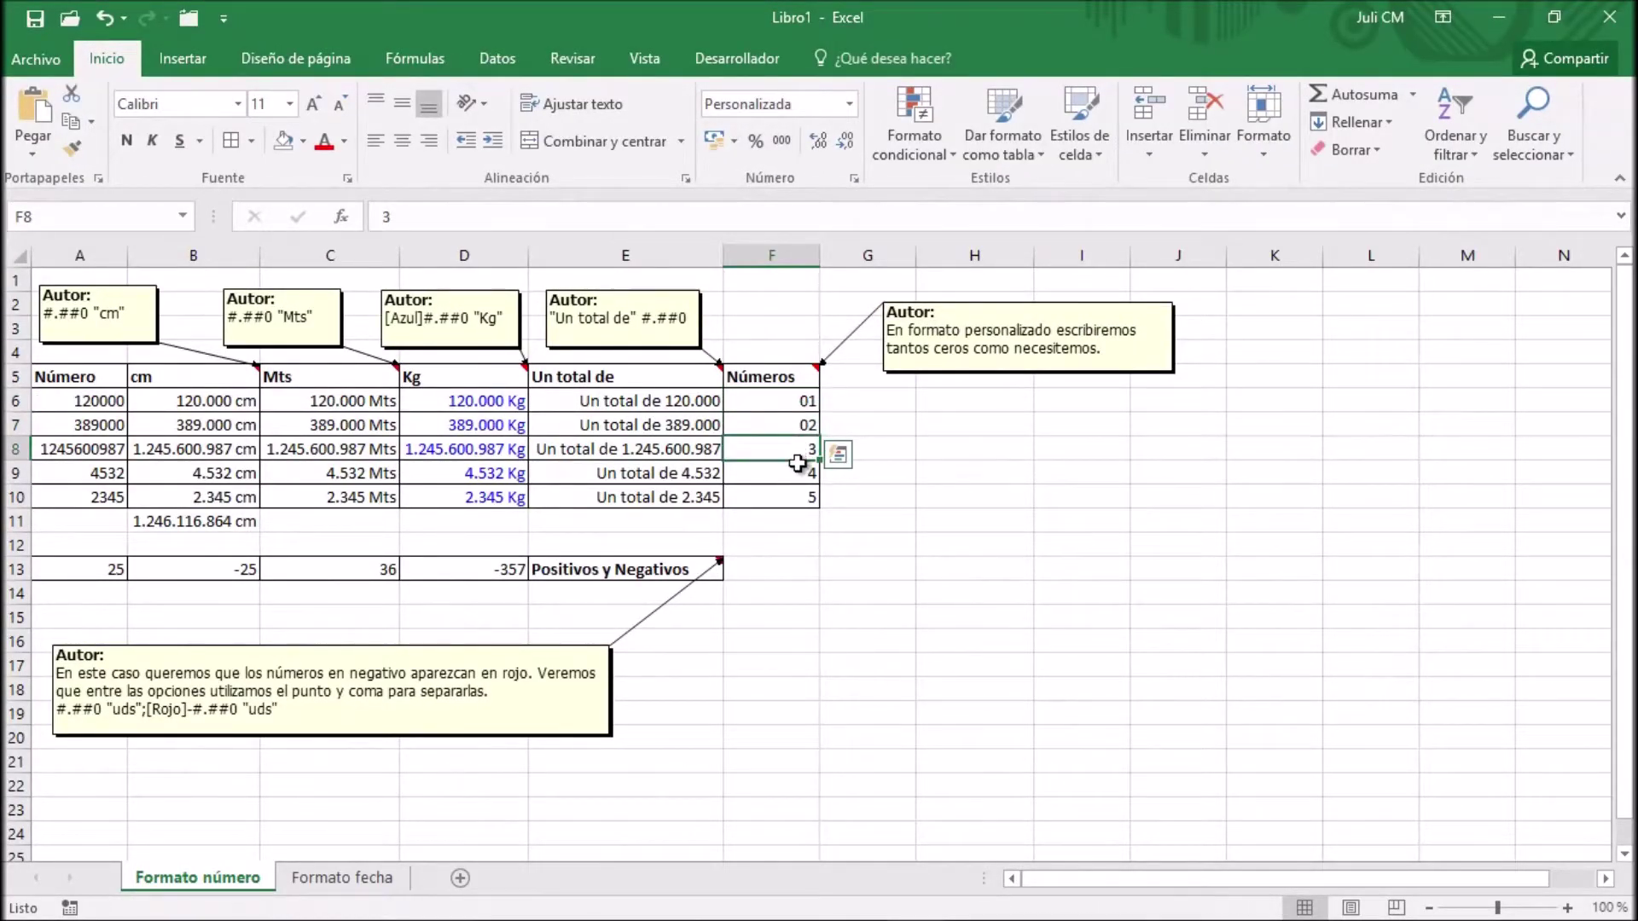
pyautogui.moveTo(798, 462); pyautogui.dragTo(802, 476)
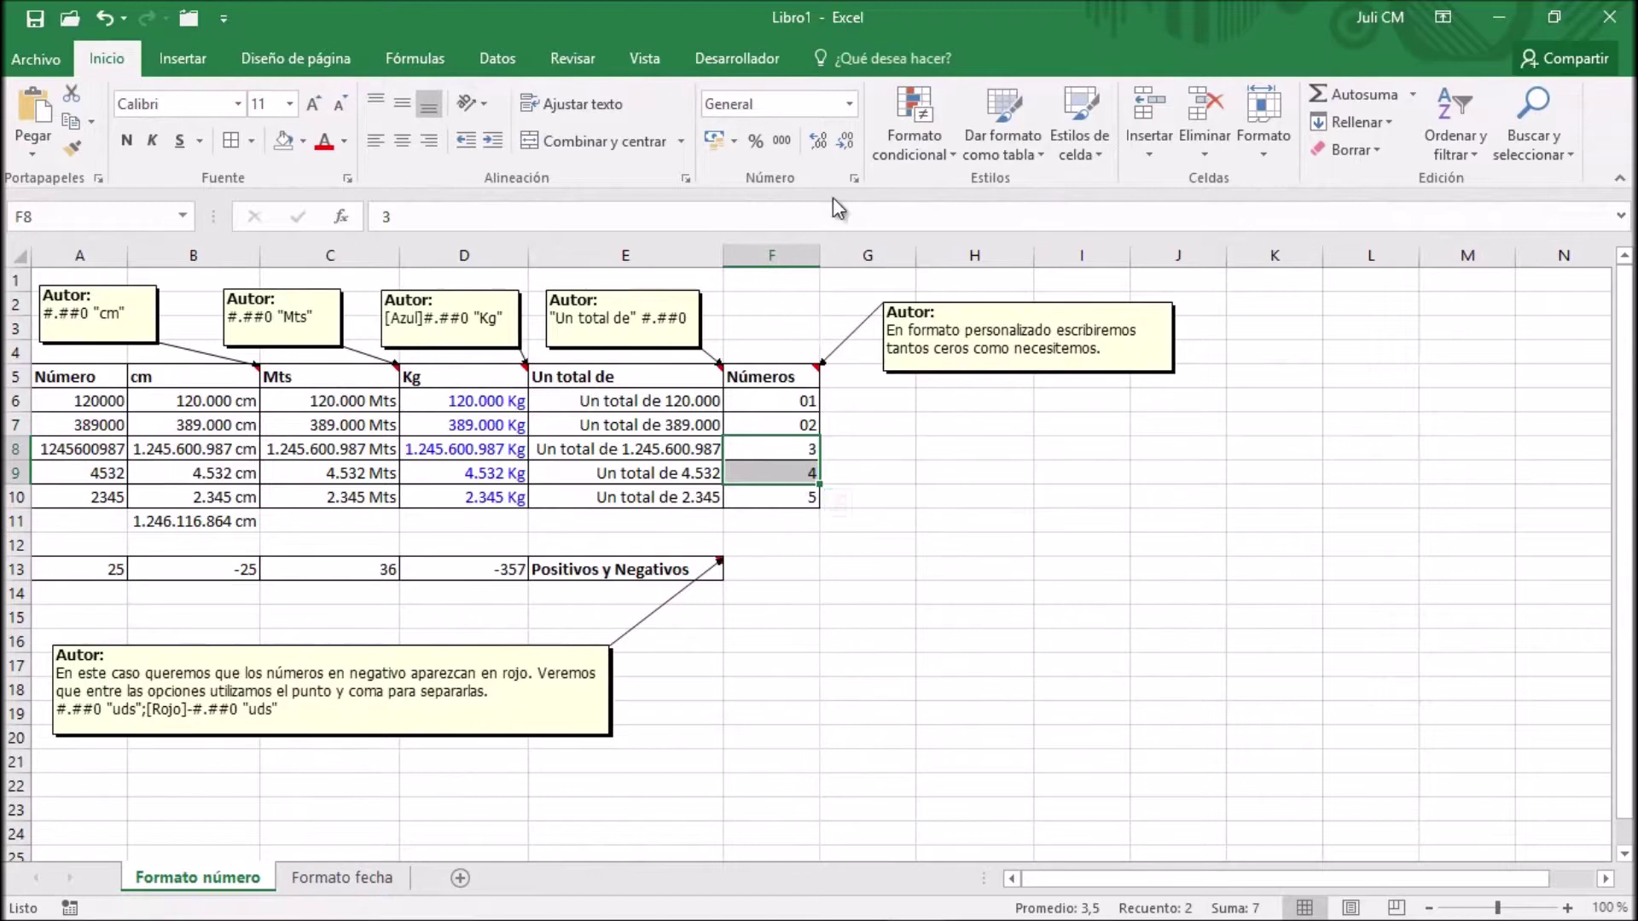
pyautogui.click(854, 179)
pyautogui.click(942, 427)
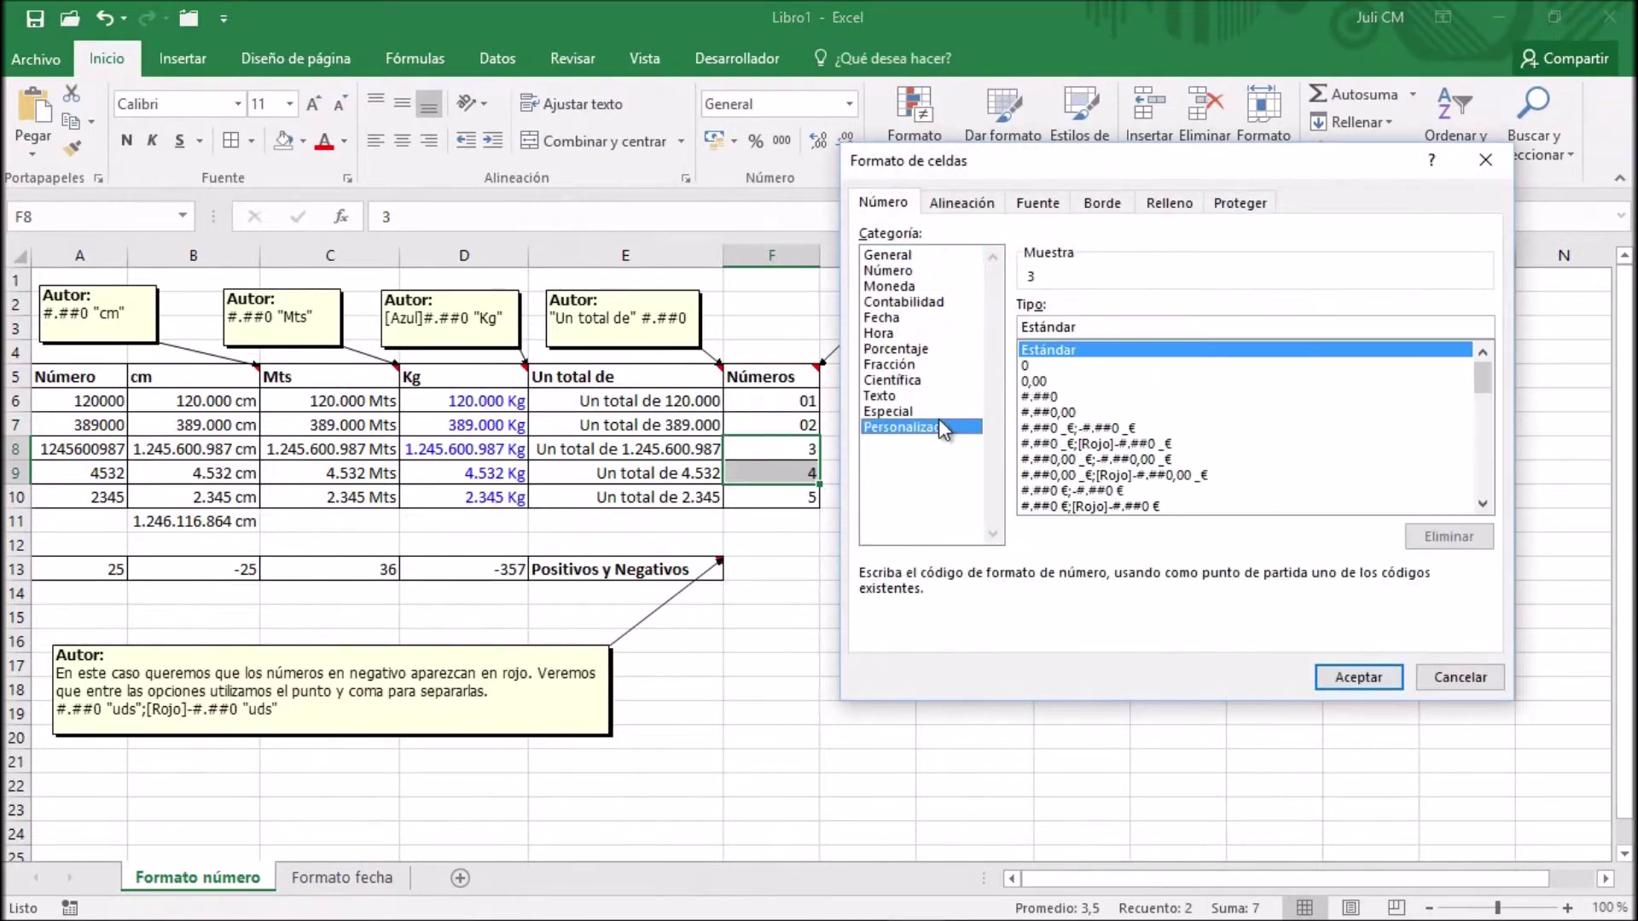
pyautogui.click(1044, 365)
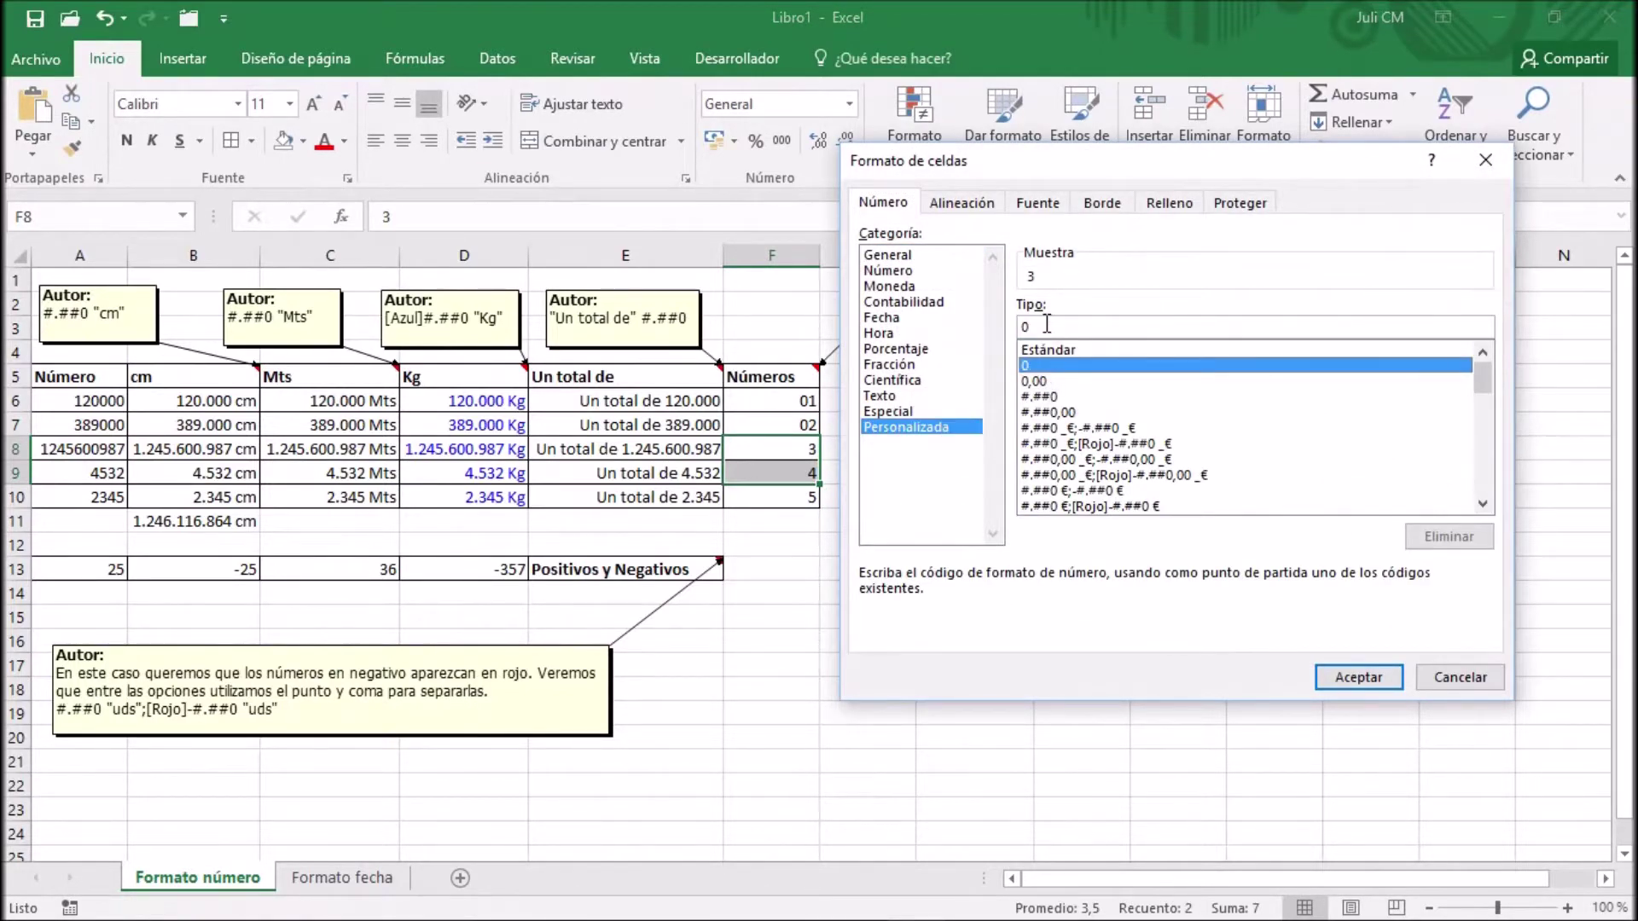
pyautogui.click(1047, 324)
pyautogui.write('00')
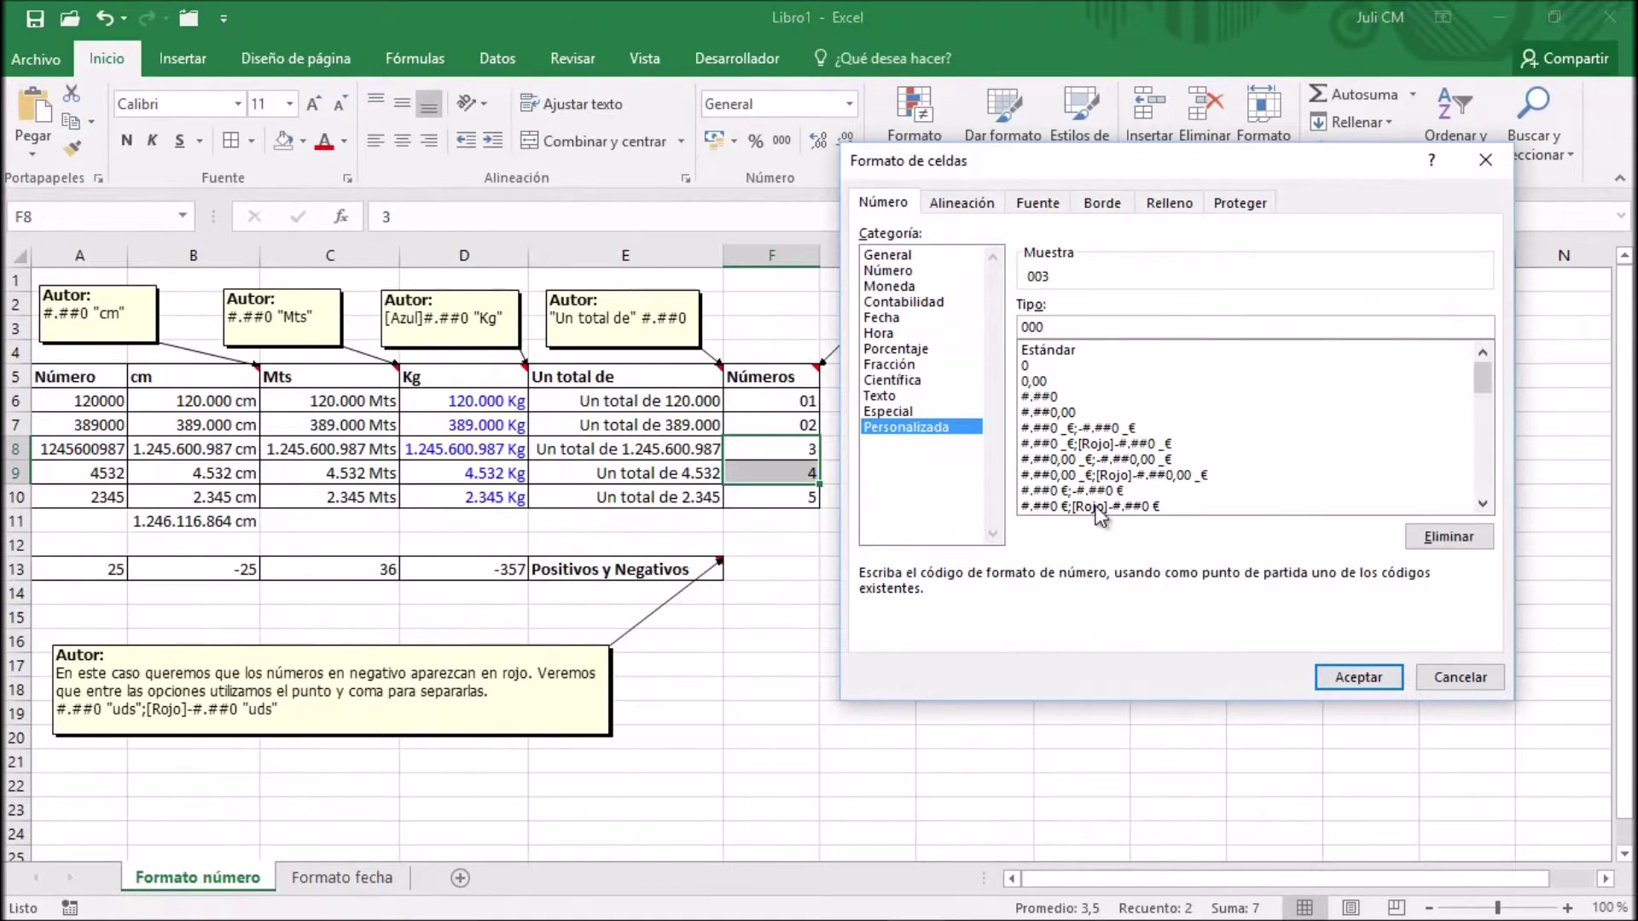
pyautogui.click(1356, 677)
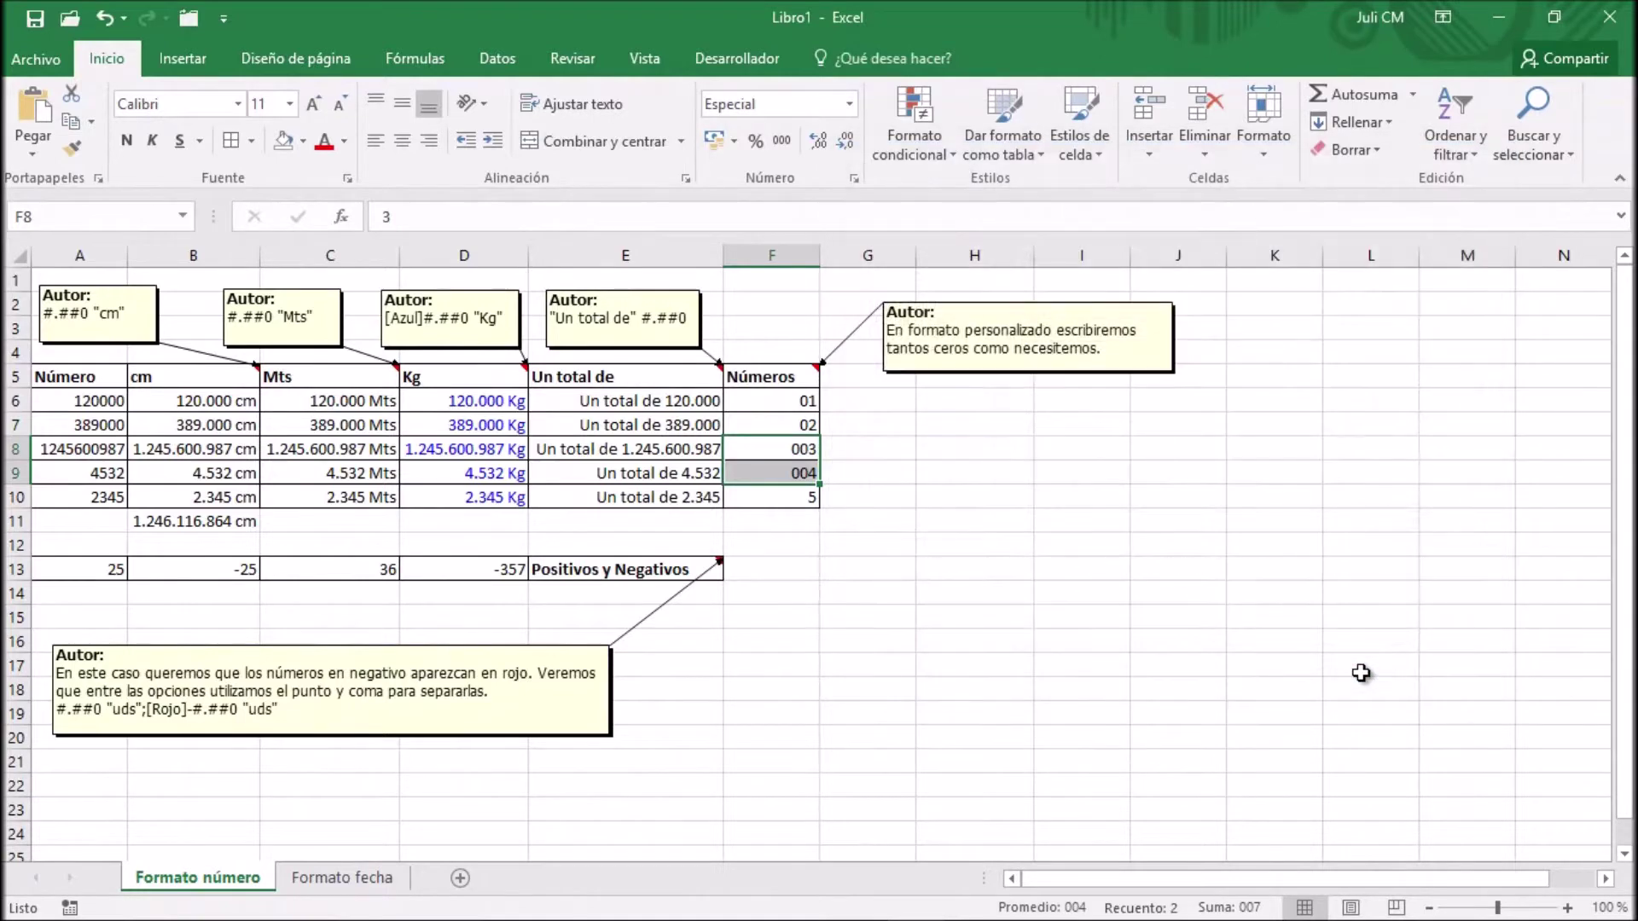
pyautogui.click(796, 502)
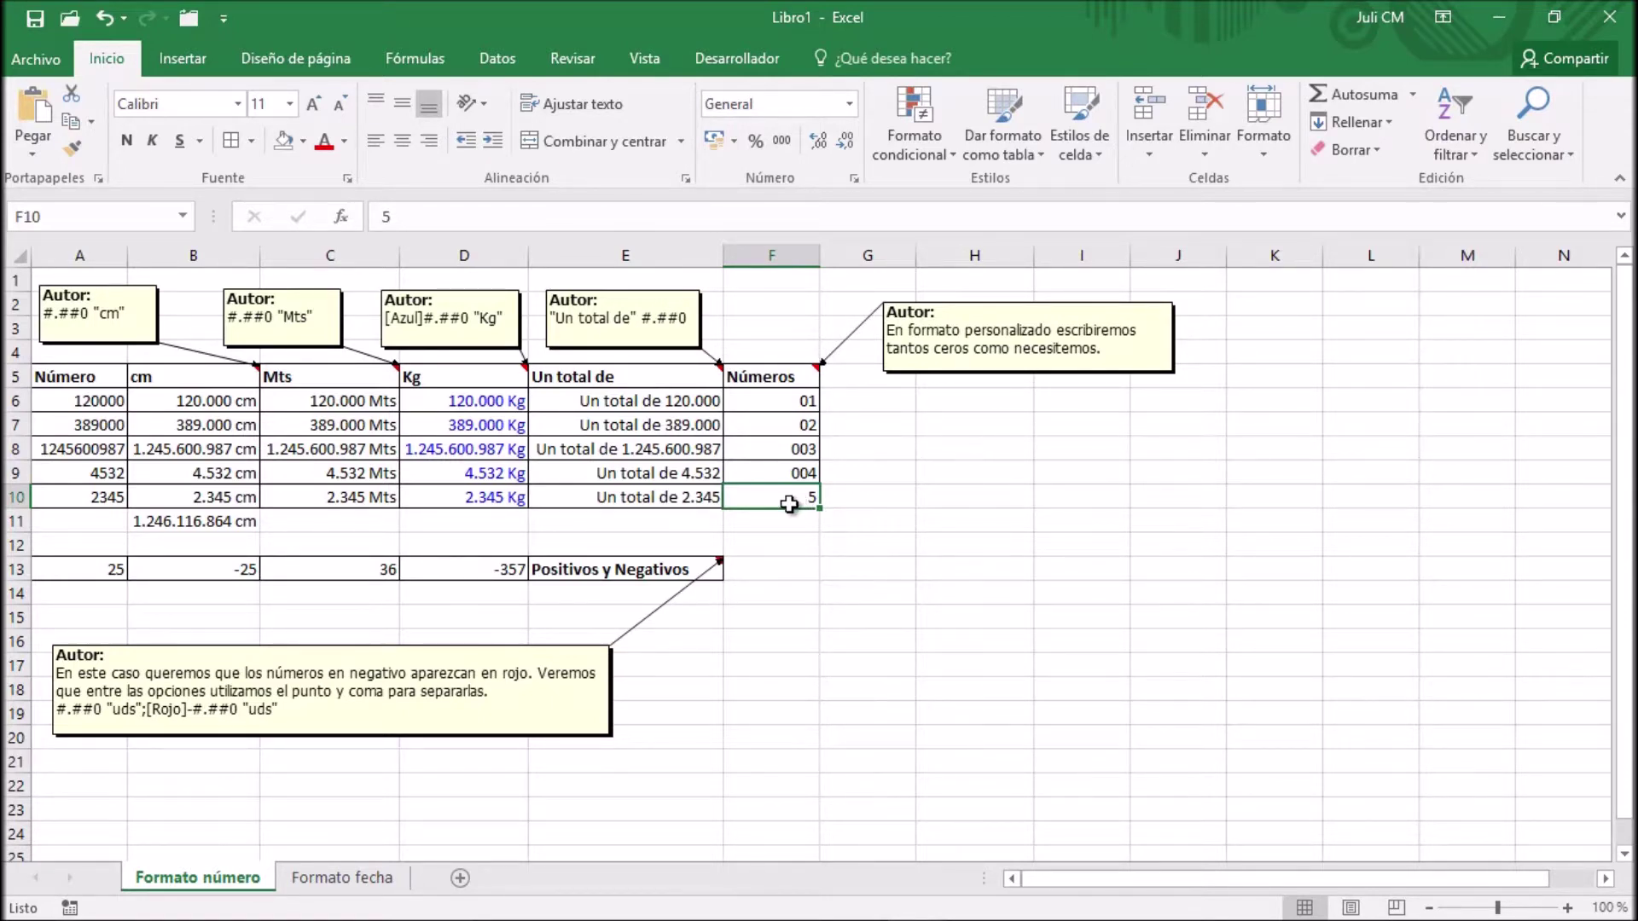
pyautogui.click(701, 570)
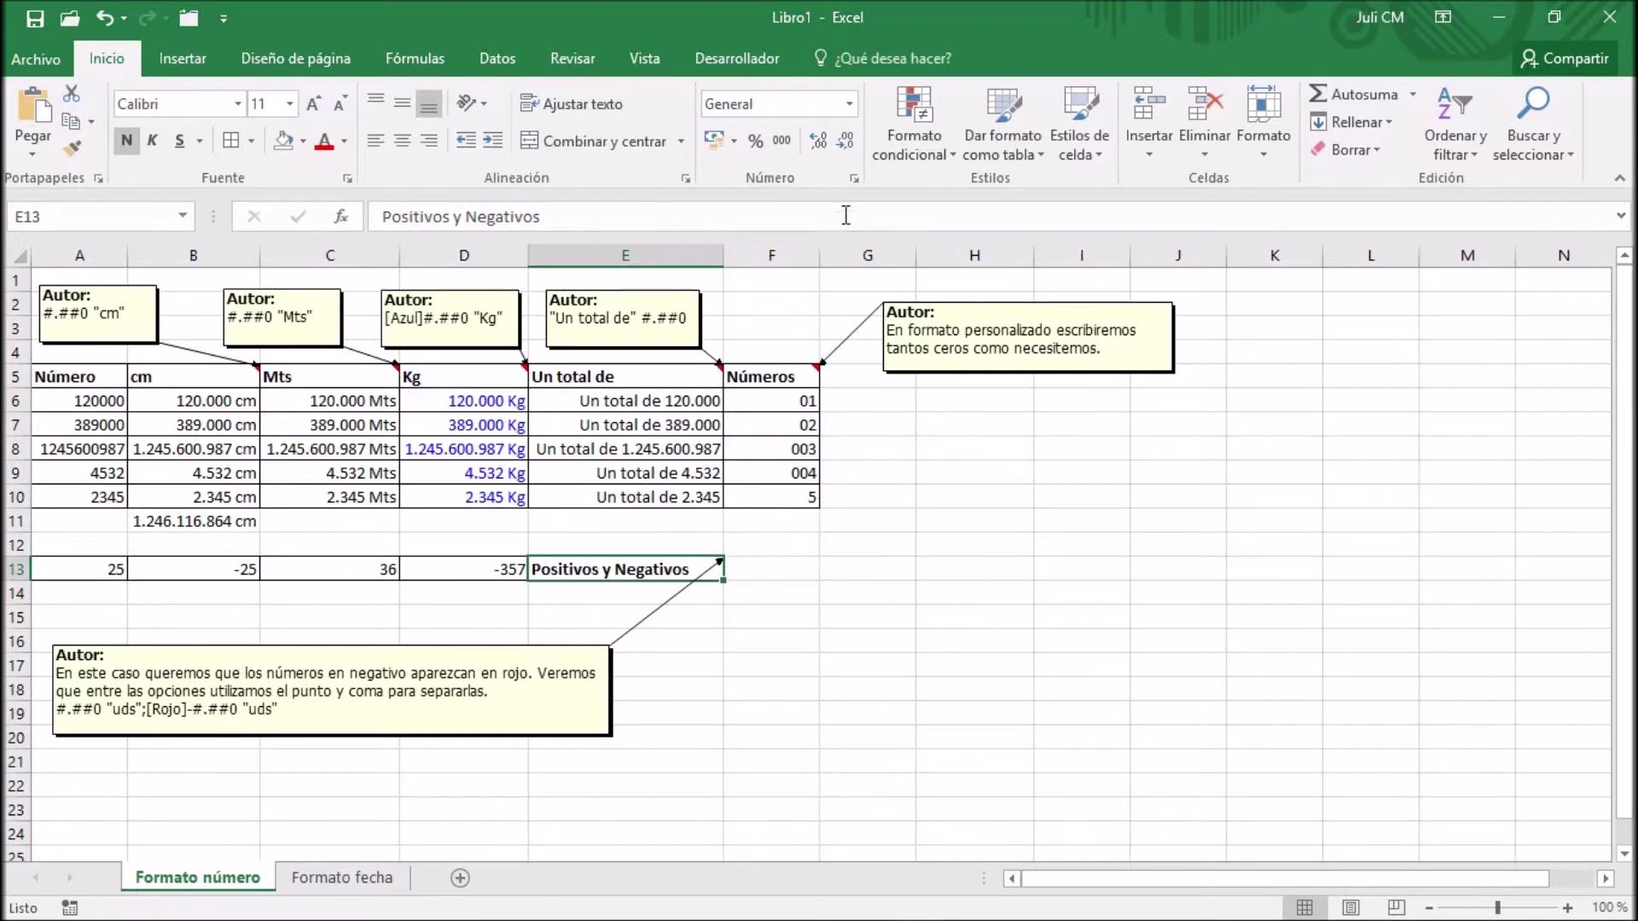
pyautogui.click(853, 179)
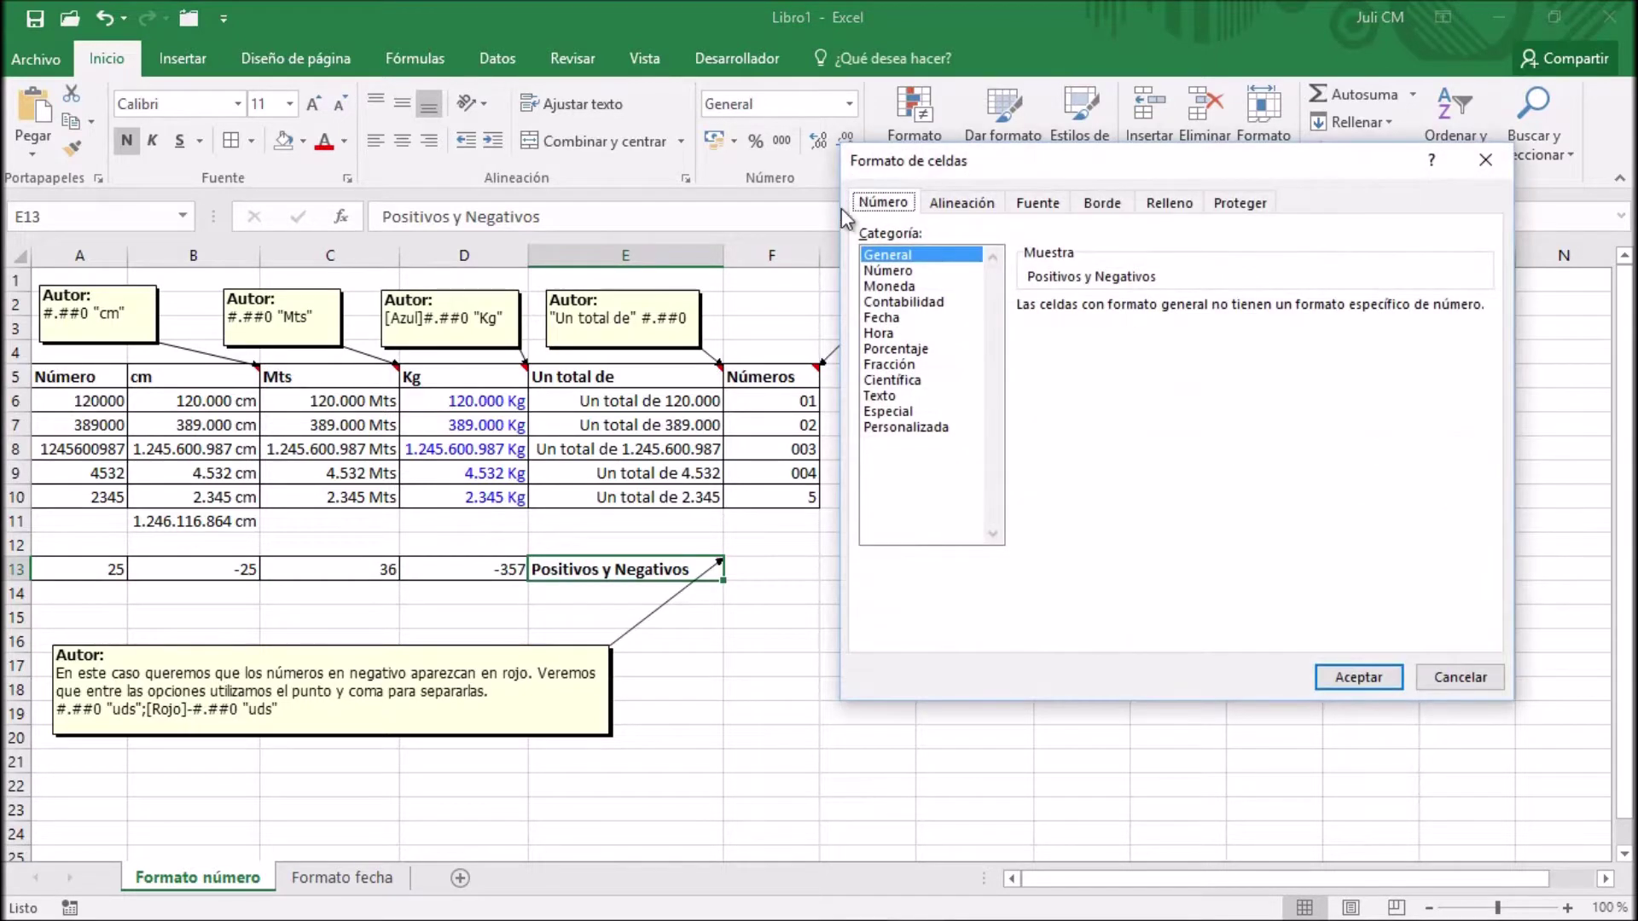
pyautogui.click(925, 432)
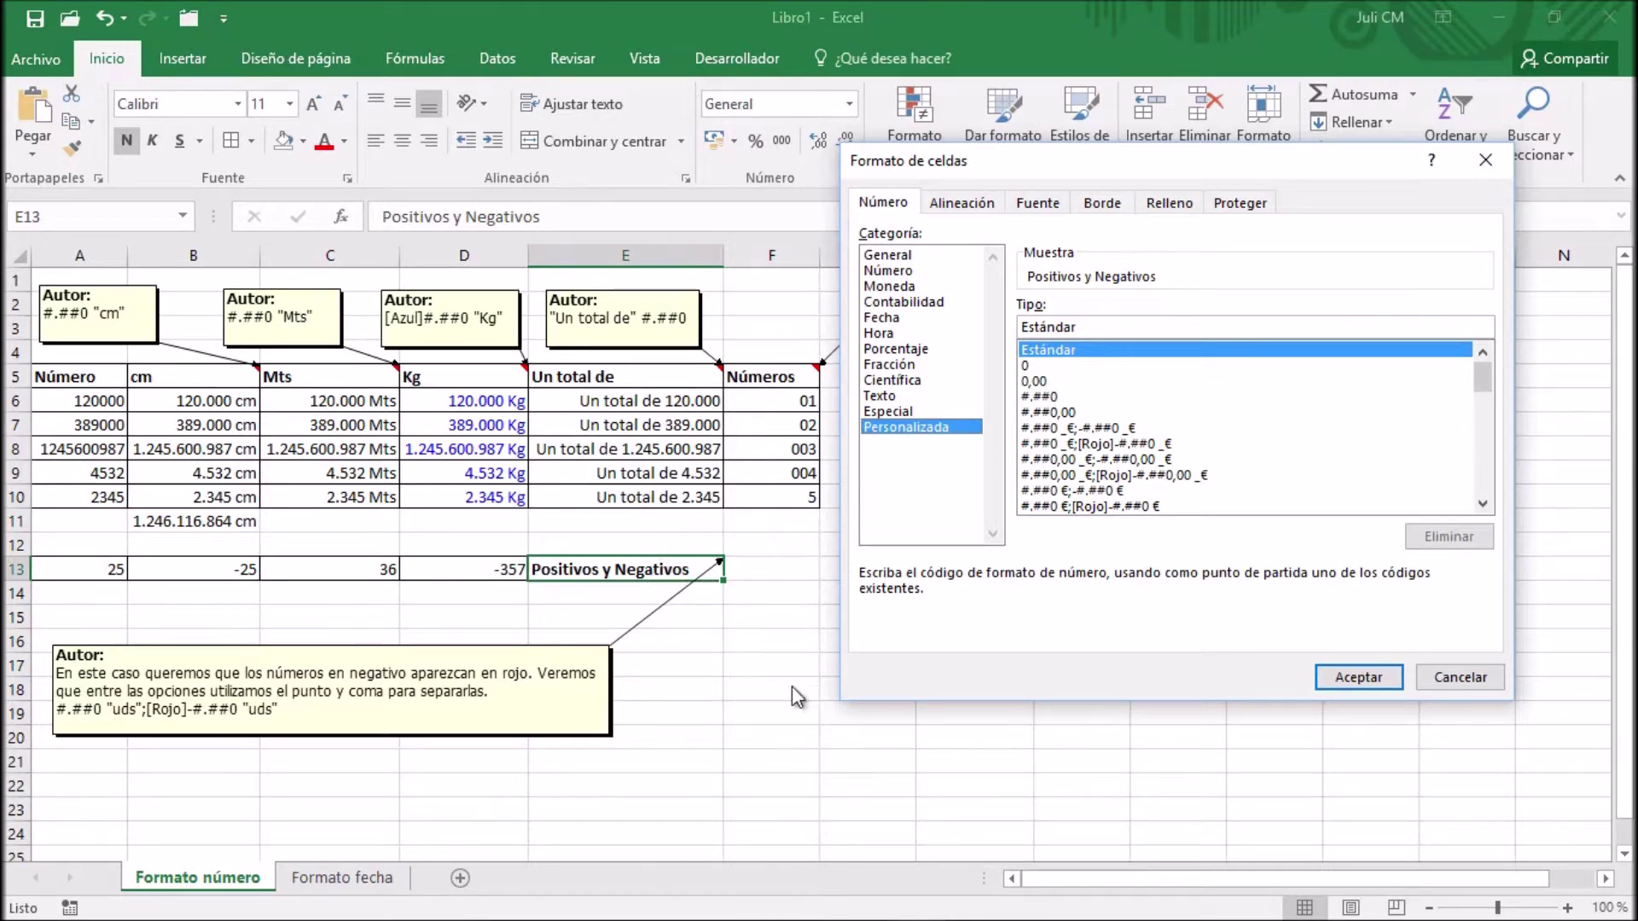
pyautogui.click(1450, 668)
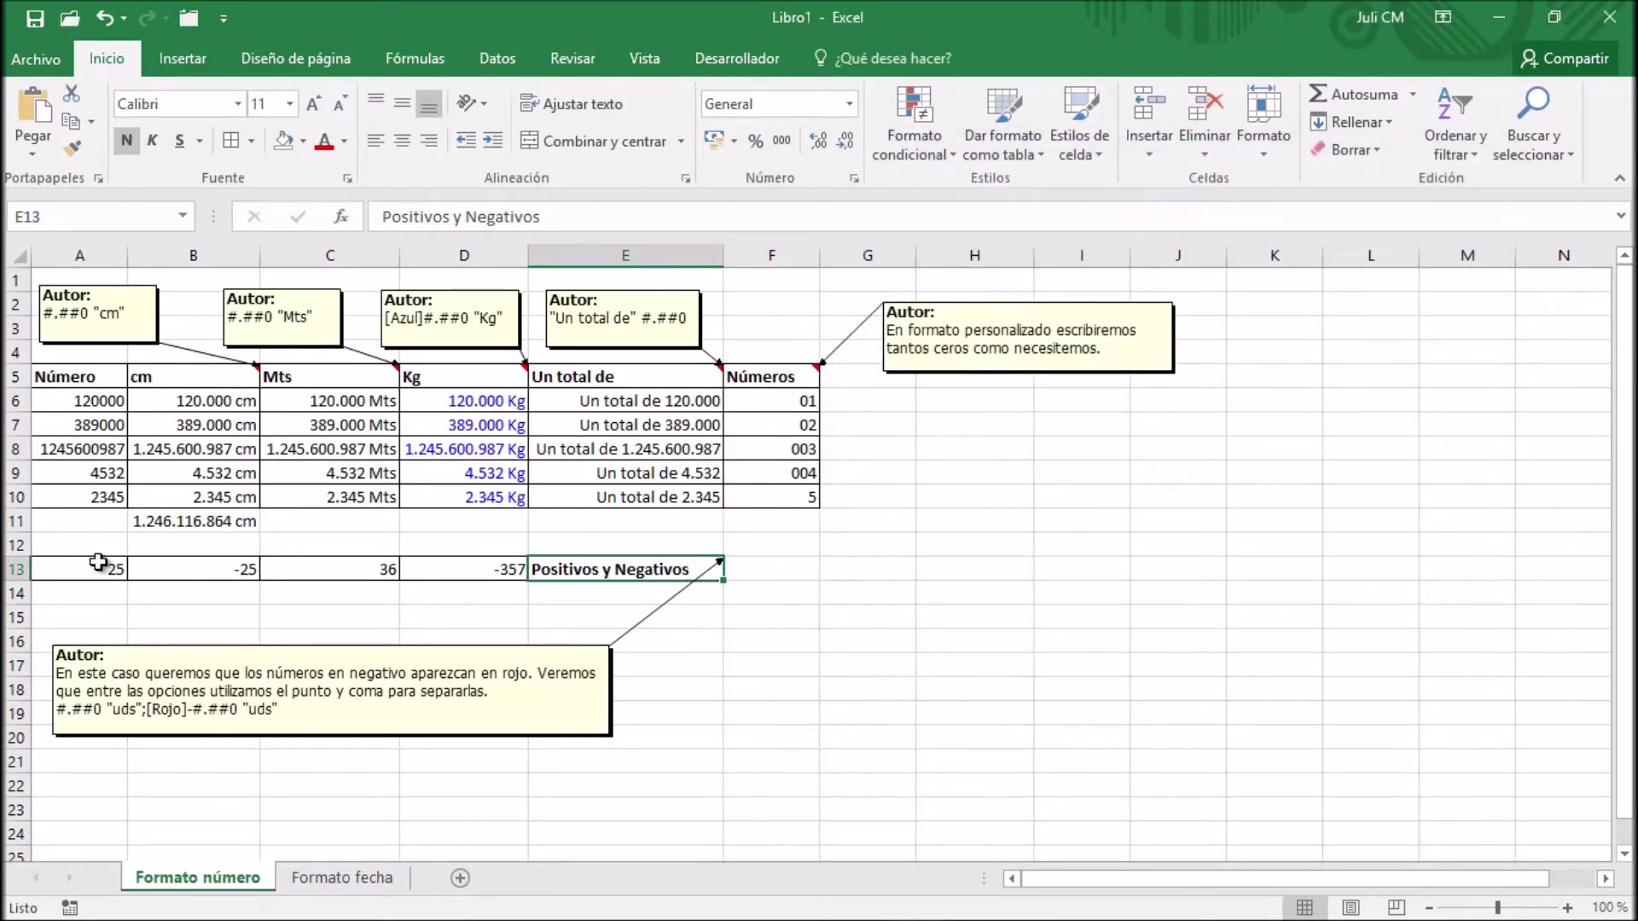
# Step: Apply the custom number format #.##0 "uds";[Rojo]-#.##0 "uds" to cells A13:D13 beside Positivos y Negativos
pyautogui.moveTo(73, 569); pyautogui.dragTo(438, 574)
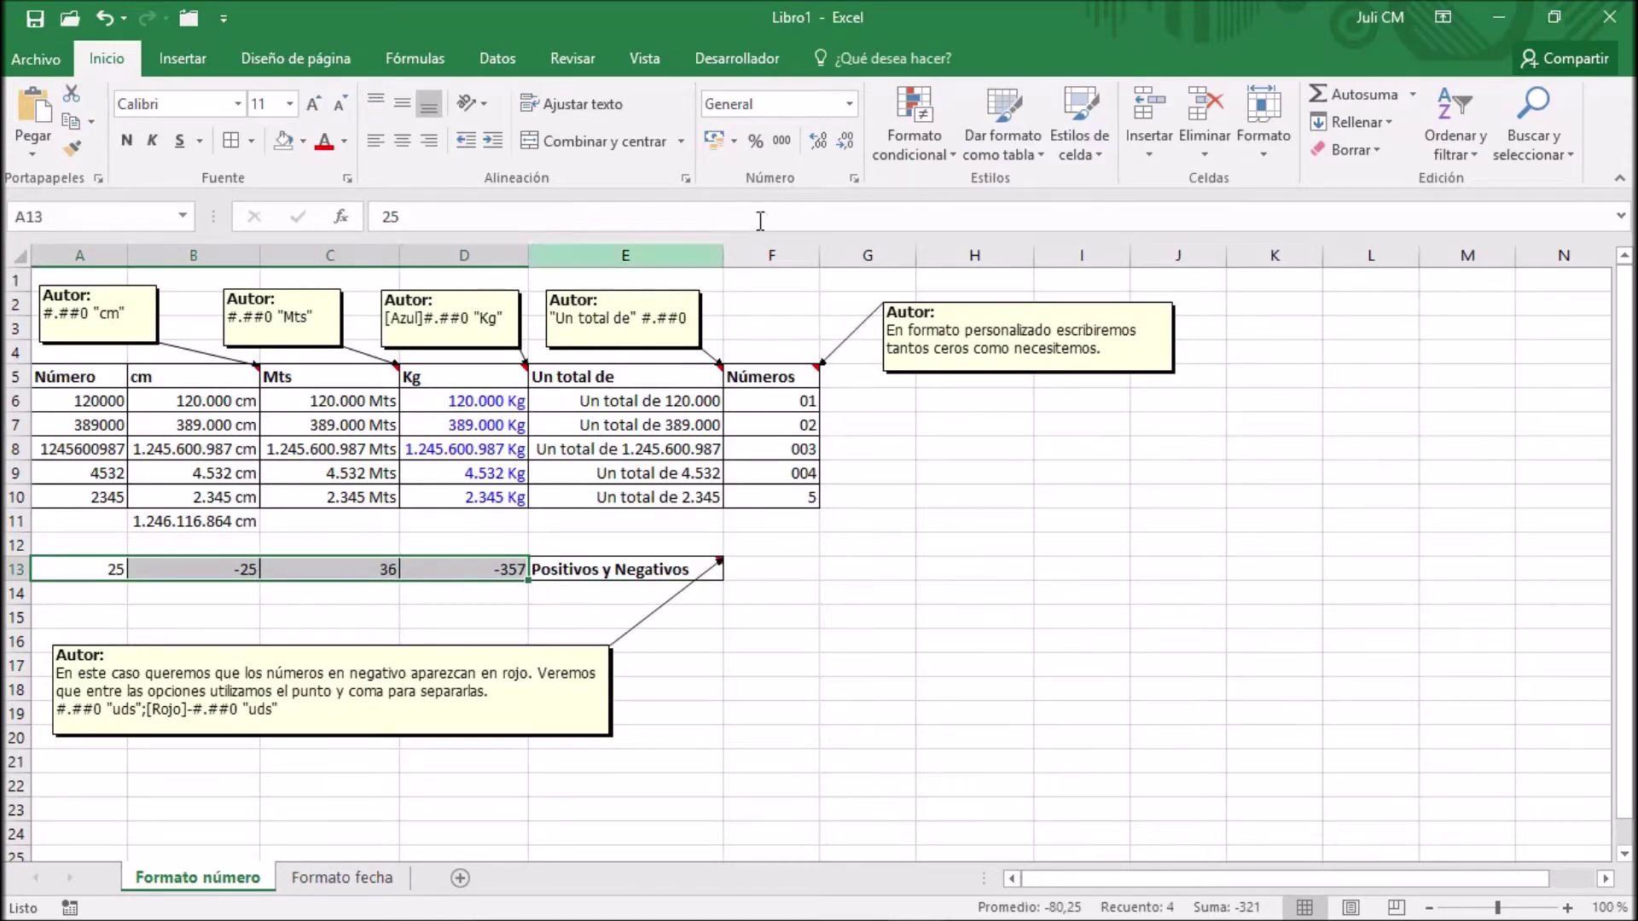
pyautogui.click(854, 178)
pyautogui.click(908, 426)
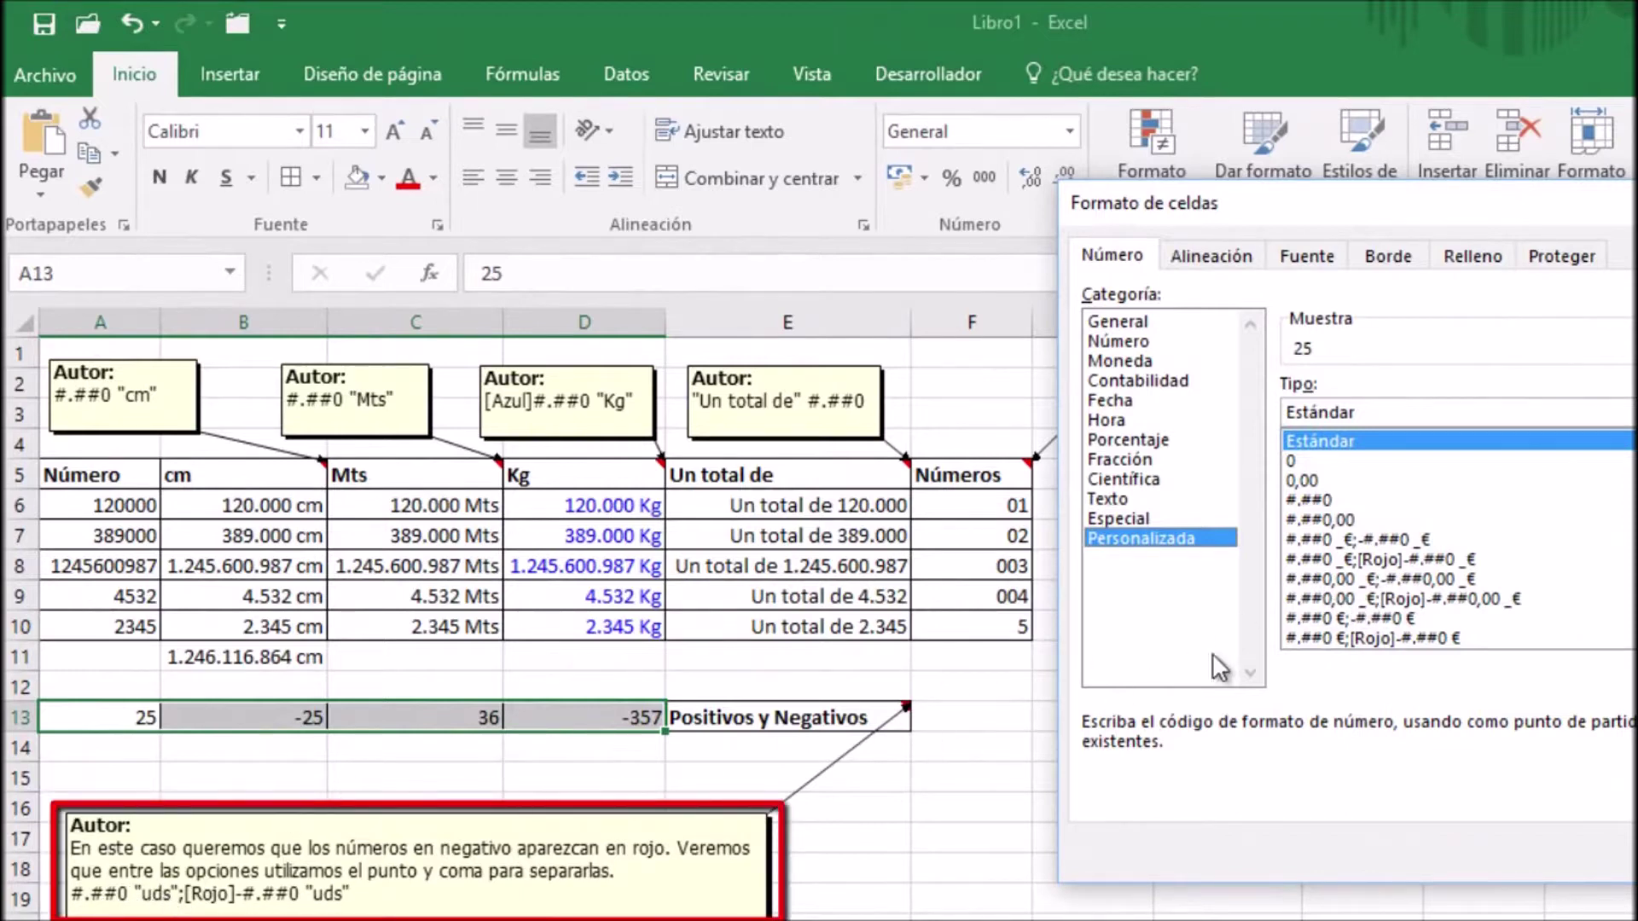
pyautogui.click(1313, 500)
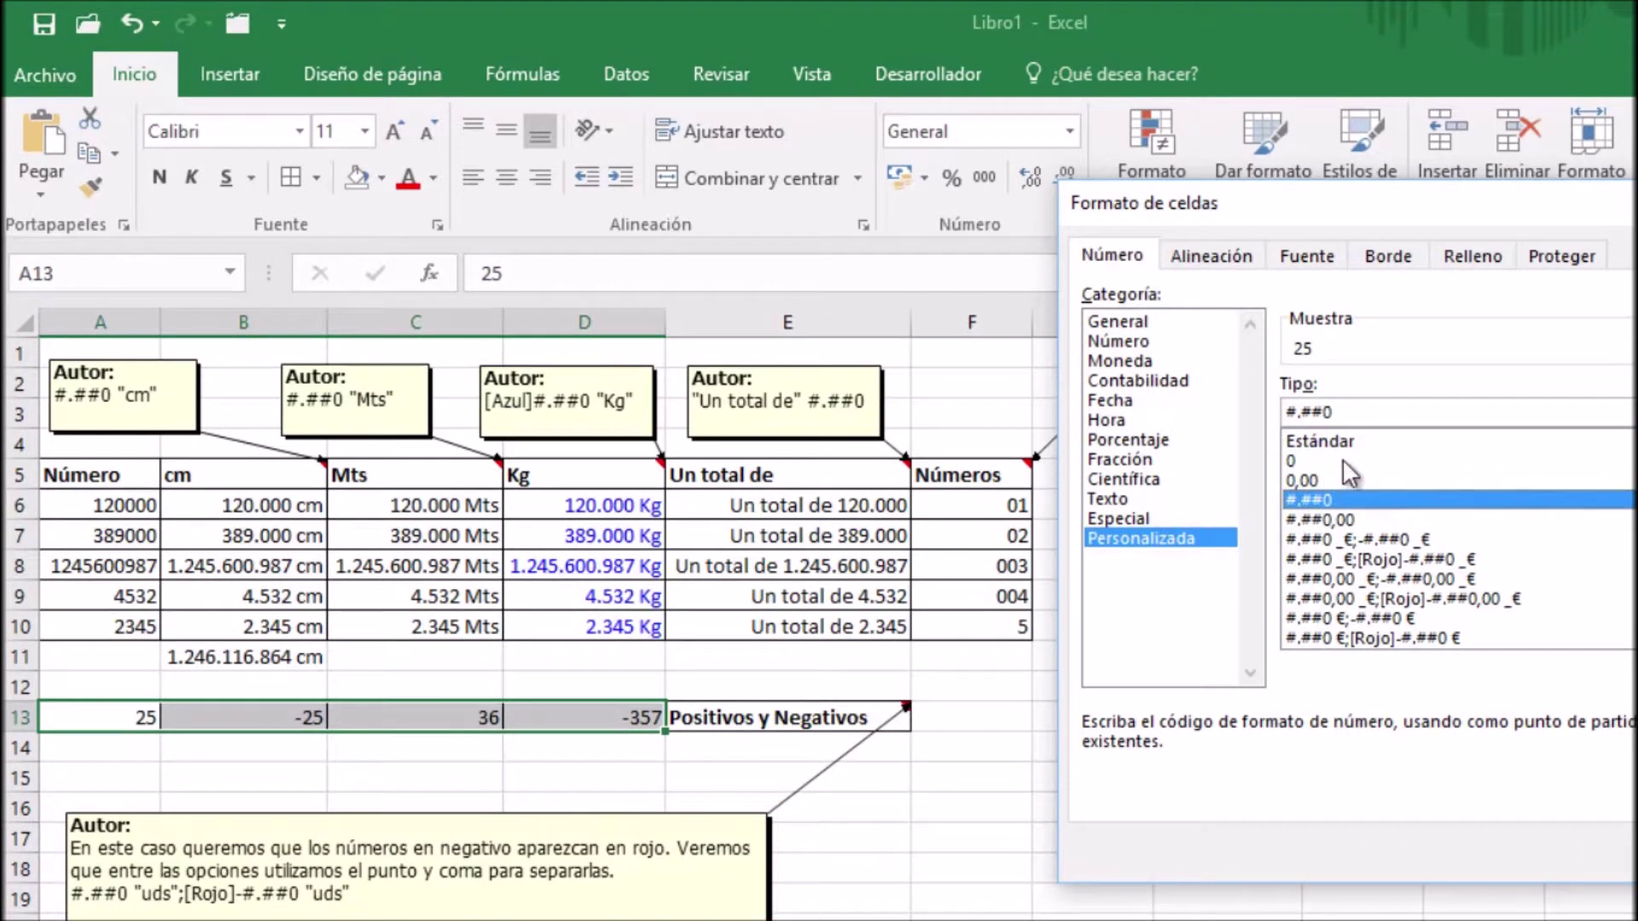
pyautogui.click(1364, 413)
pyautogui.write('"')
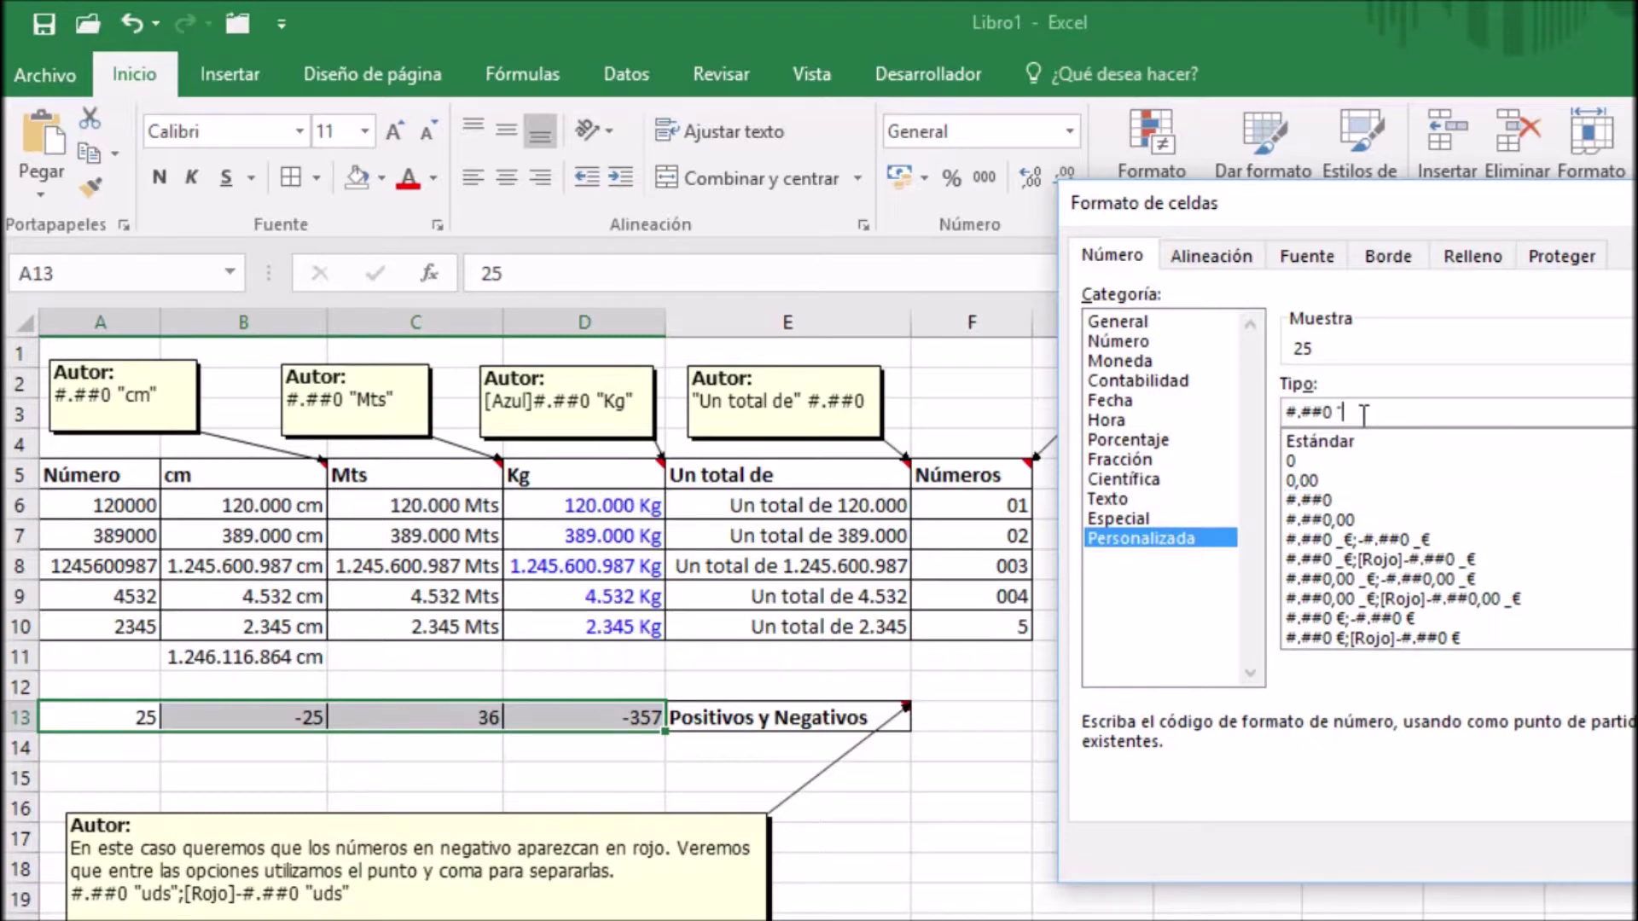
pyautogui.write('uds";')
pyautogui.write('[Rojo')
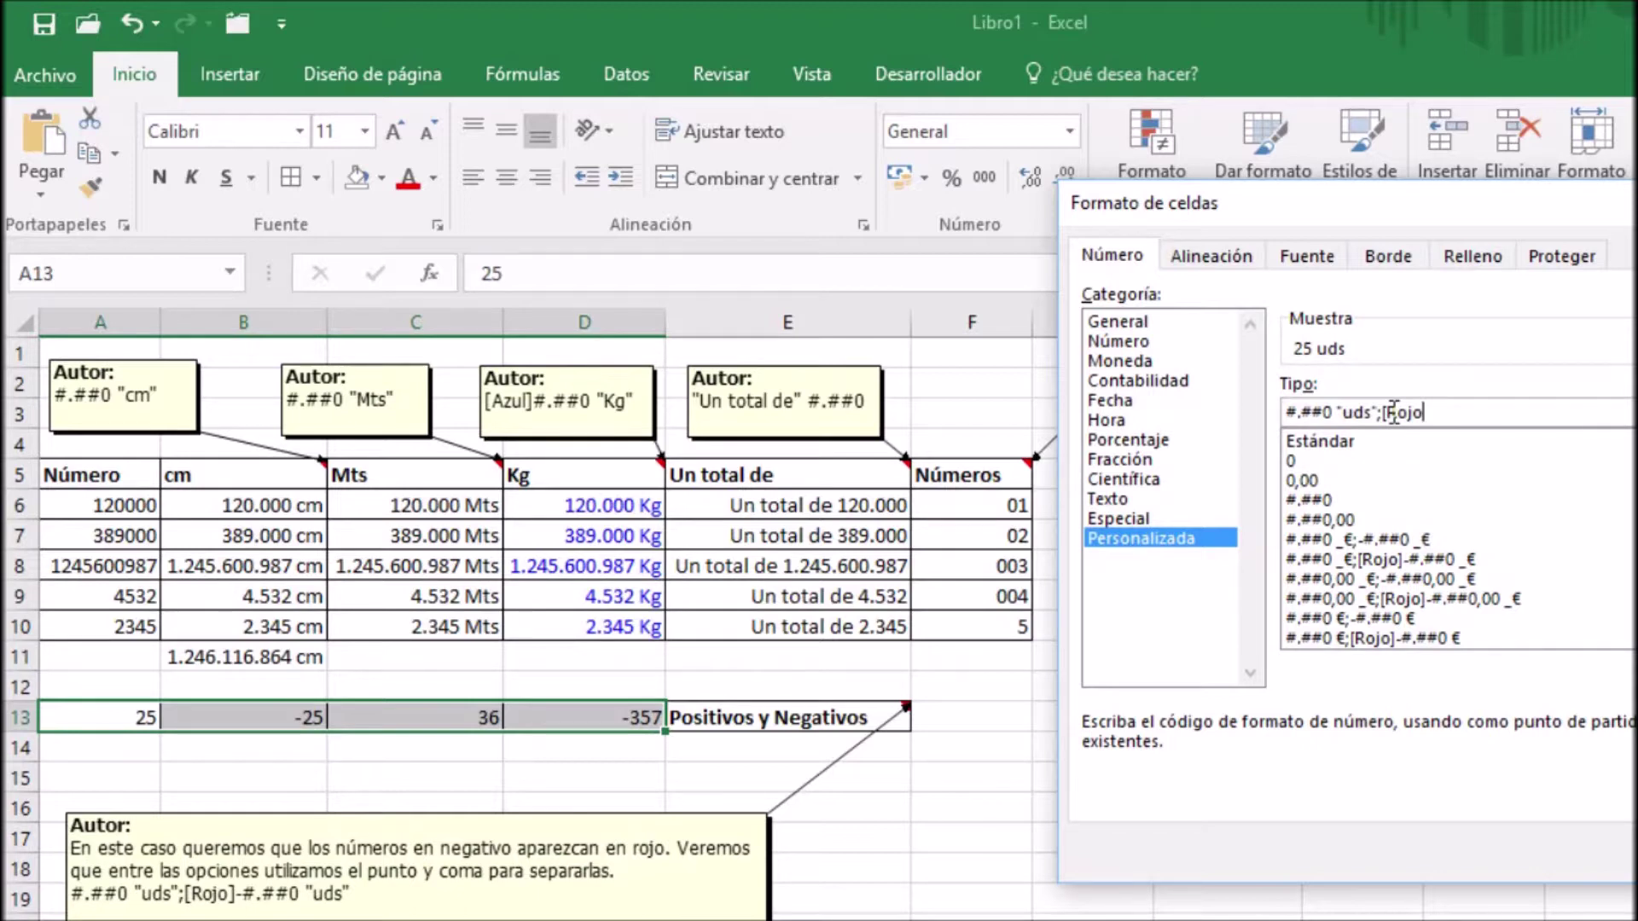
pyautogui.write(']-#')
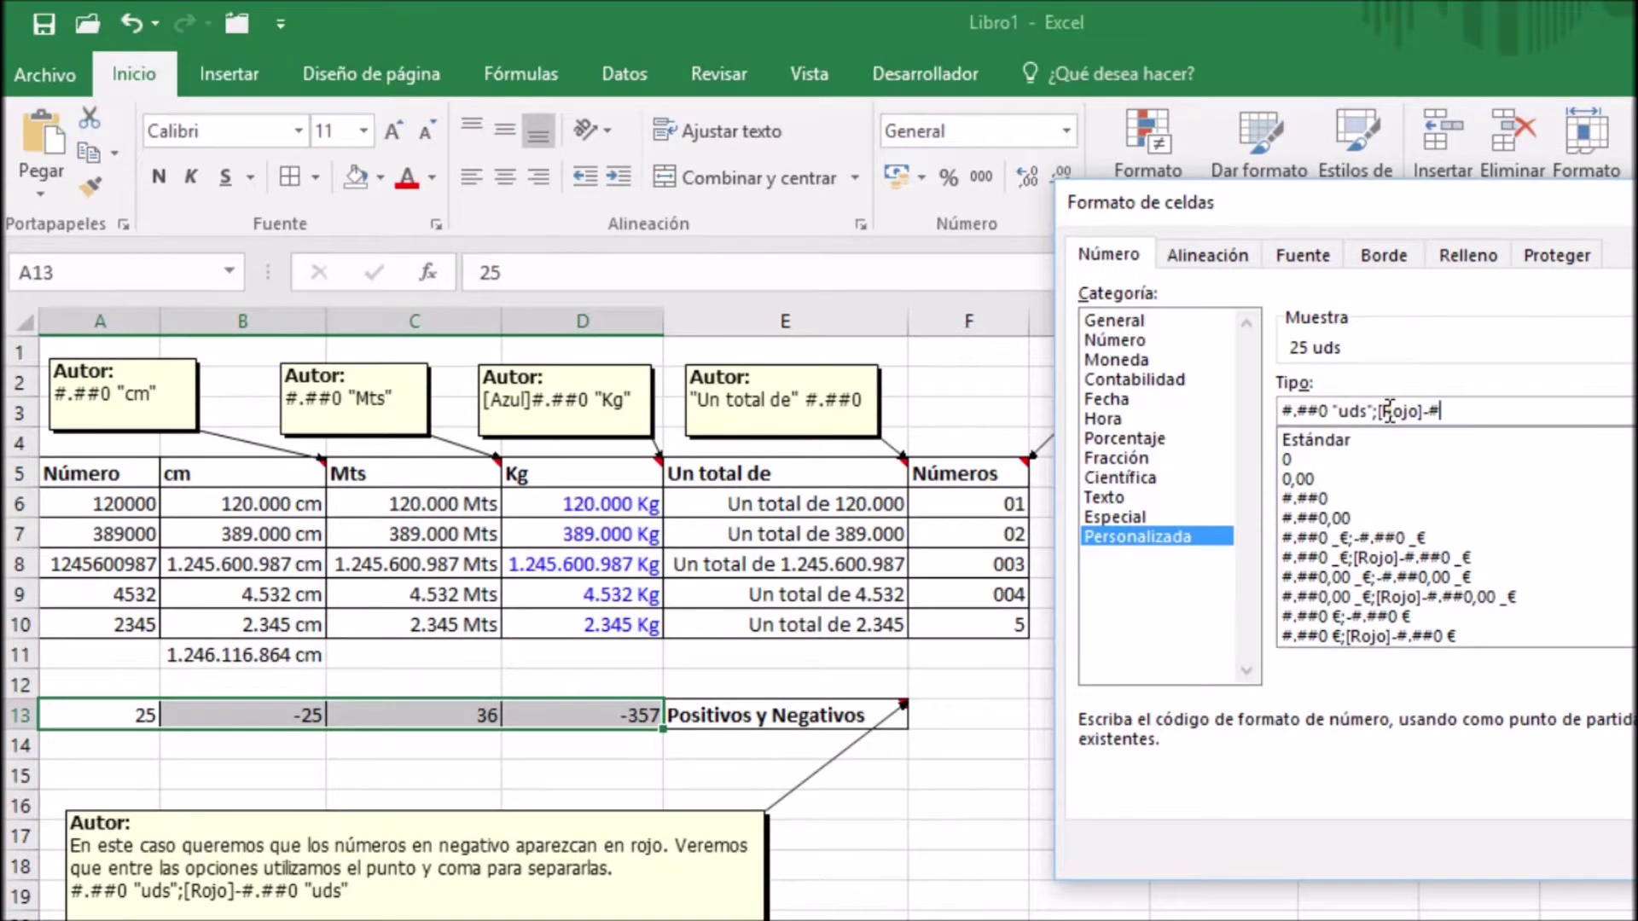
pyautogui.write('.##0')
pyautogui.write('"uds"')
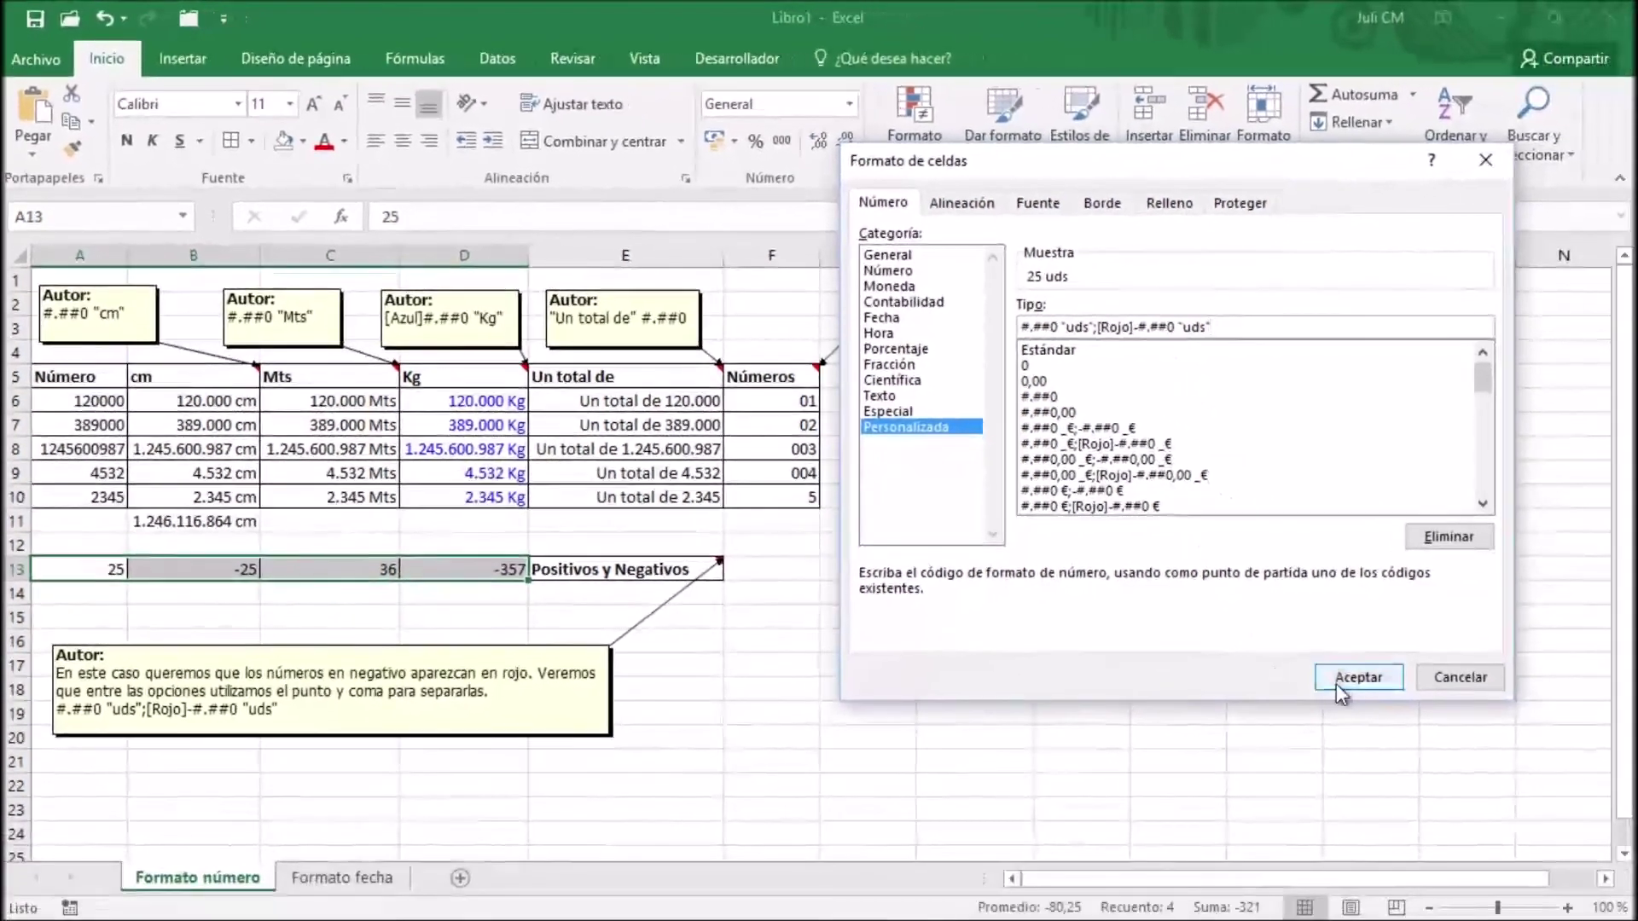
pyautogui.click(1471, 735)
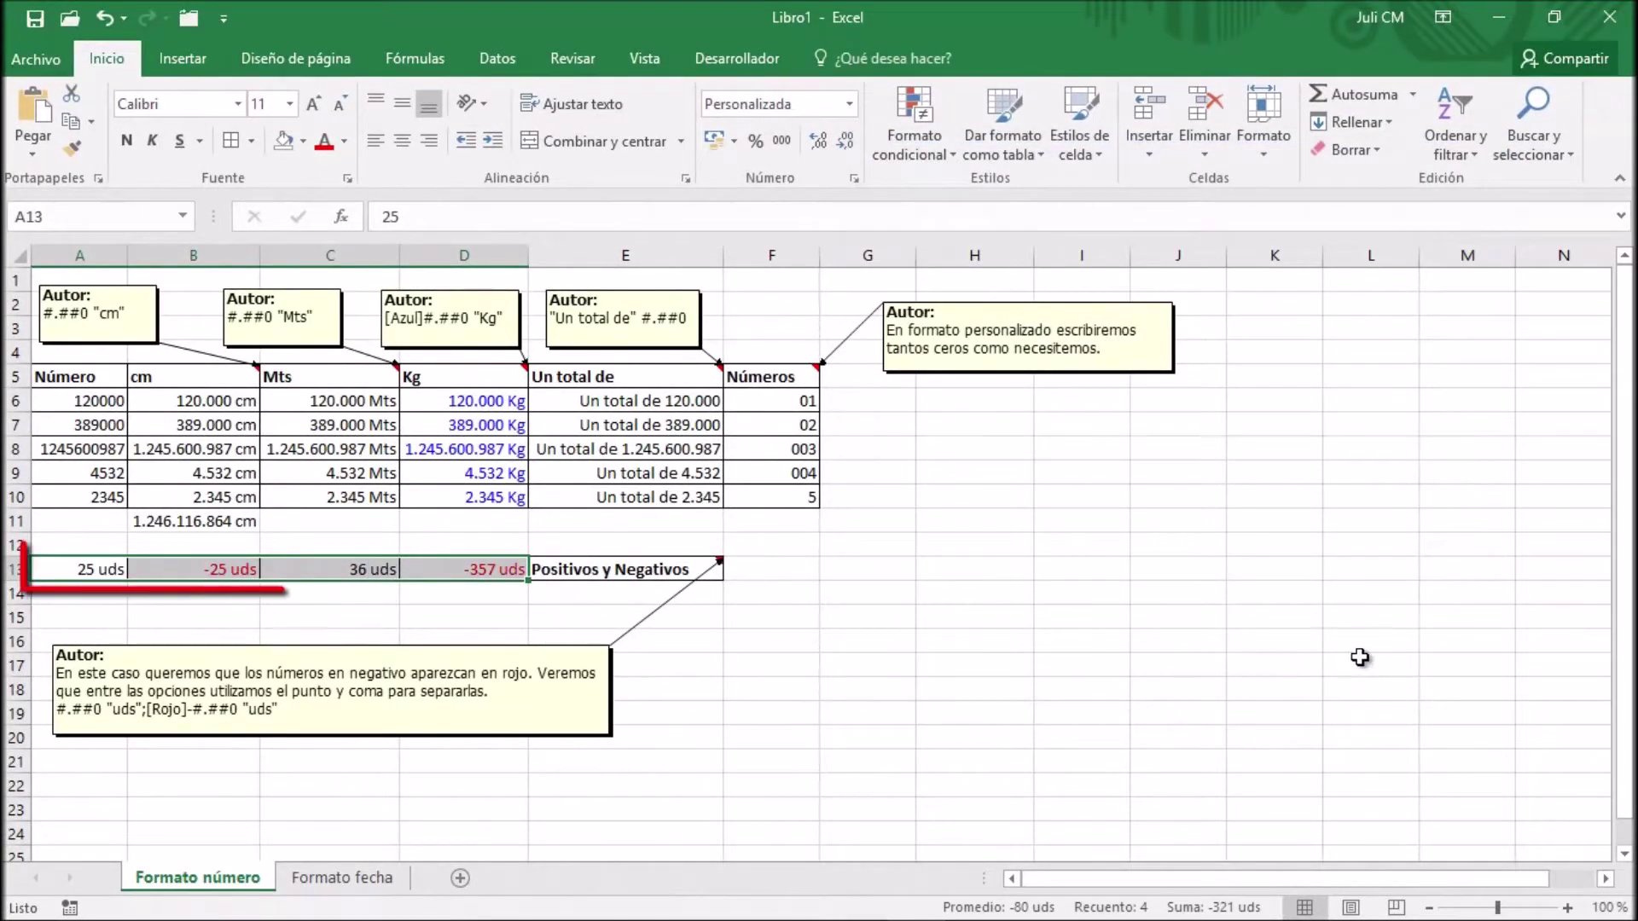
# Step: Paste the copied "Formato de celda Personalizada" text box into the sheet and place it below the Números table, beside the row 13 comment
pyautogui.click(75, 374)
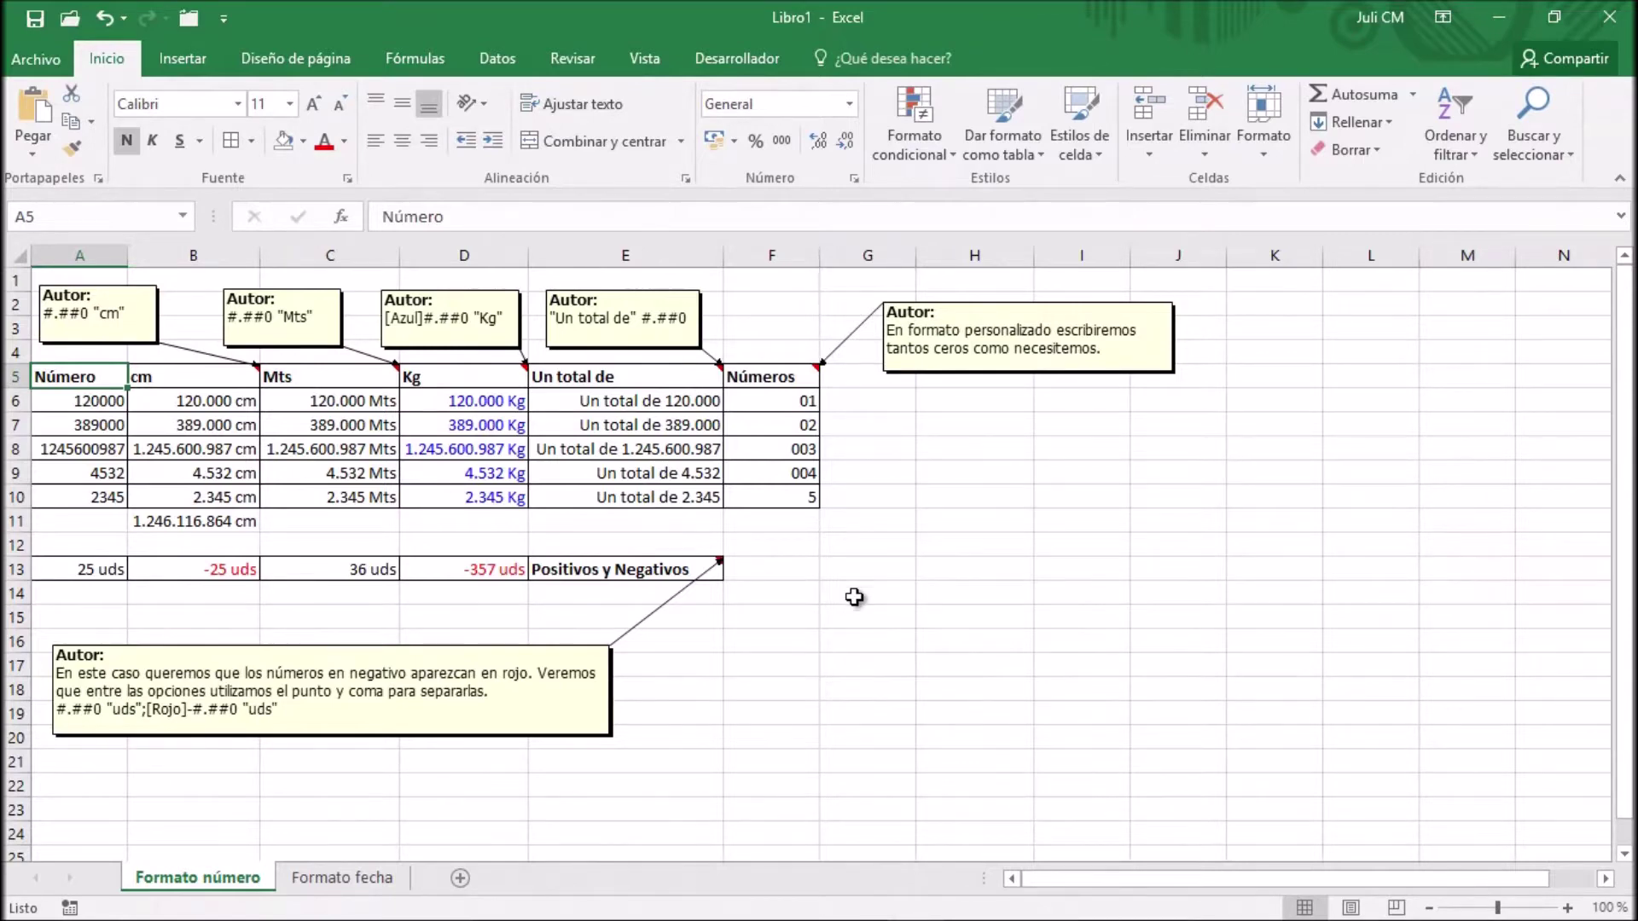
pyautogui.click(880, 541)
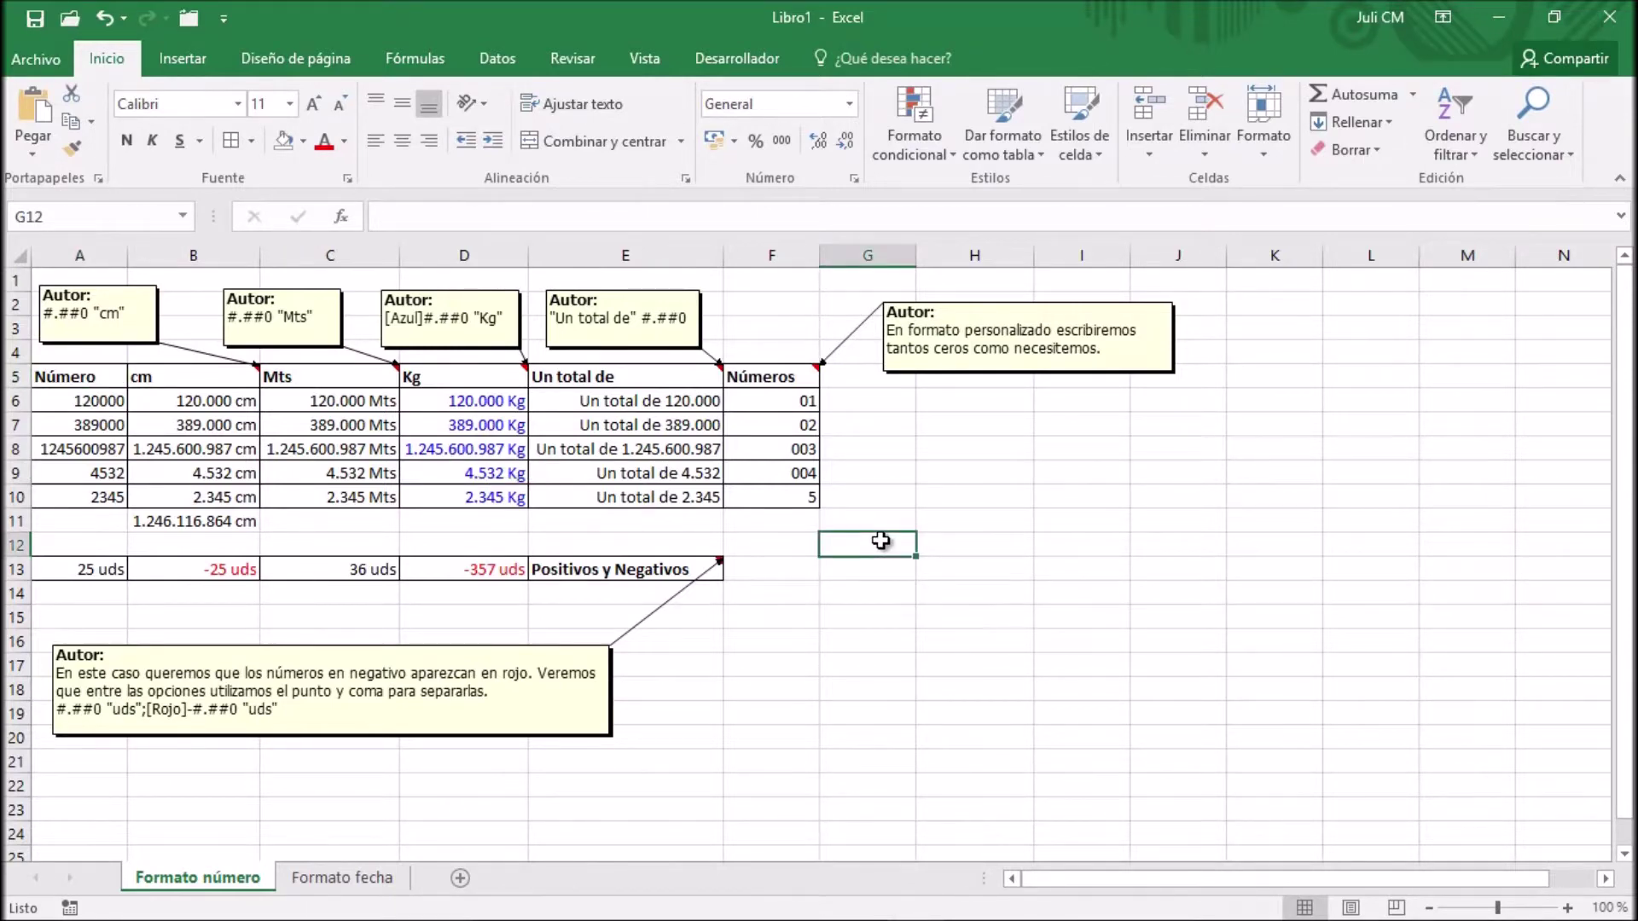
pyautogui.hotkey('ctrl', 'v')
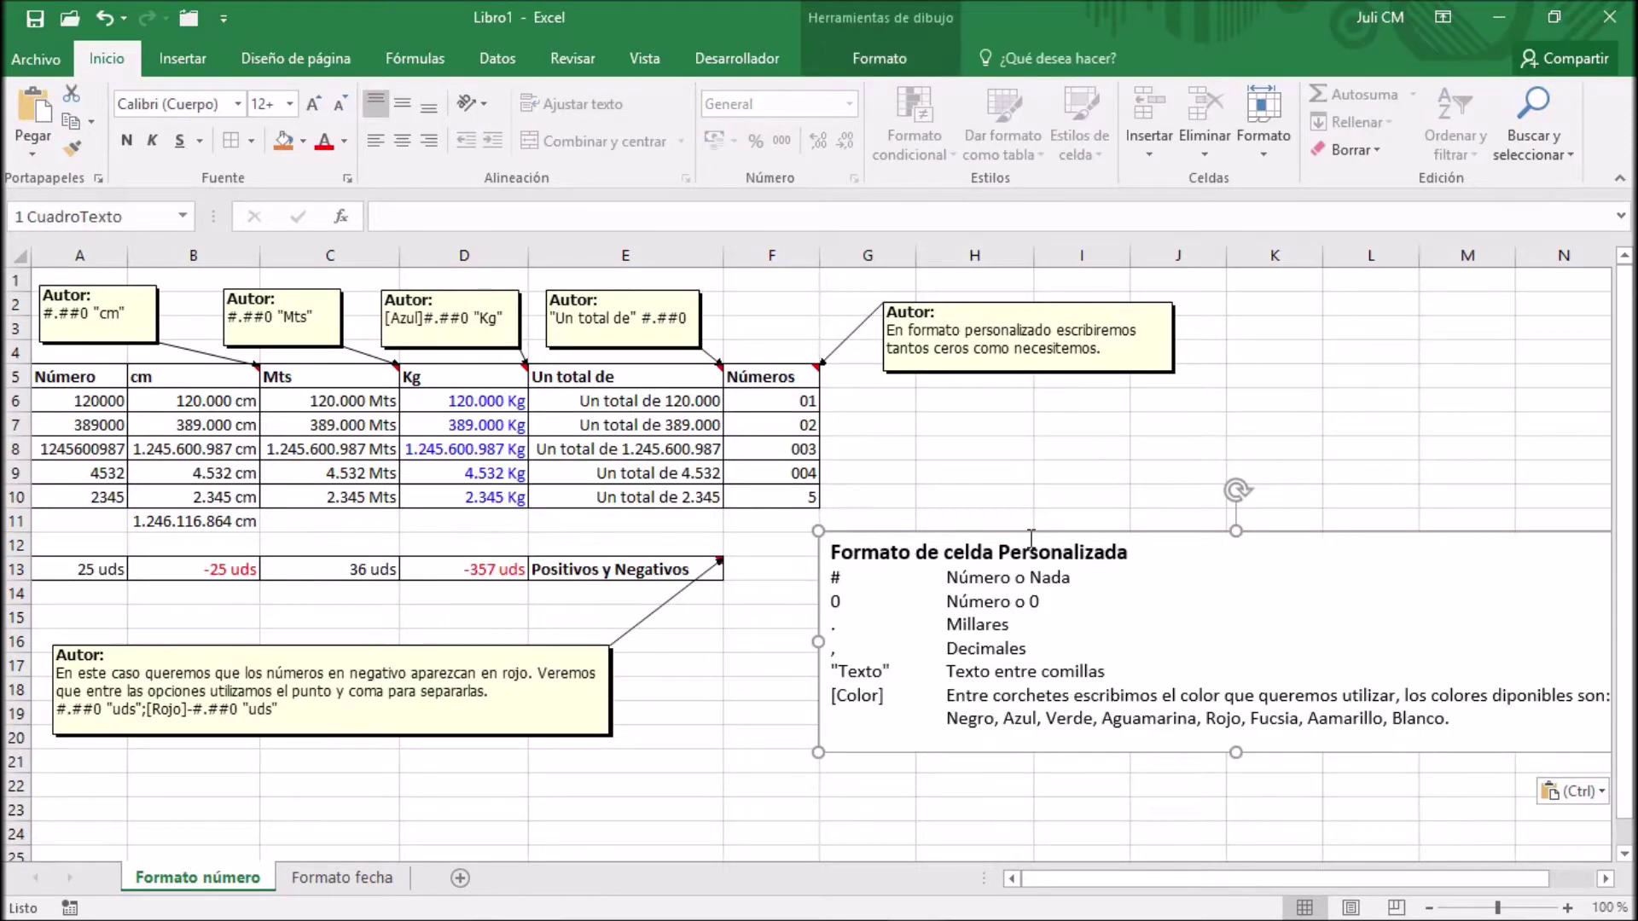
pyautogui.moveTo(1030, 537); pyautogui.dragTo(934, 601)
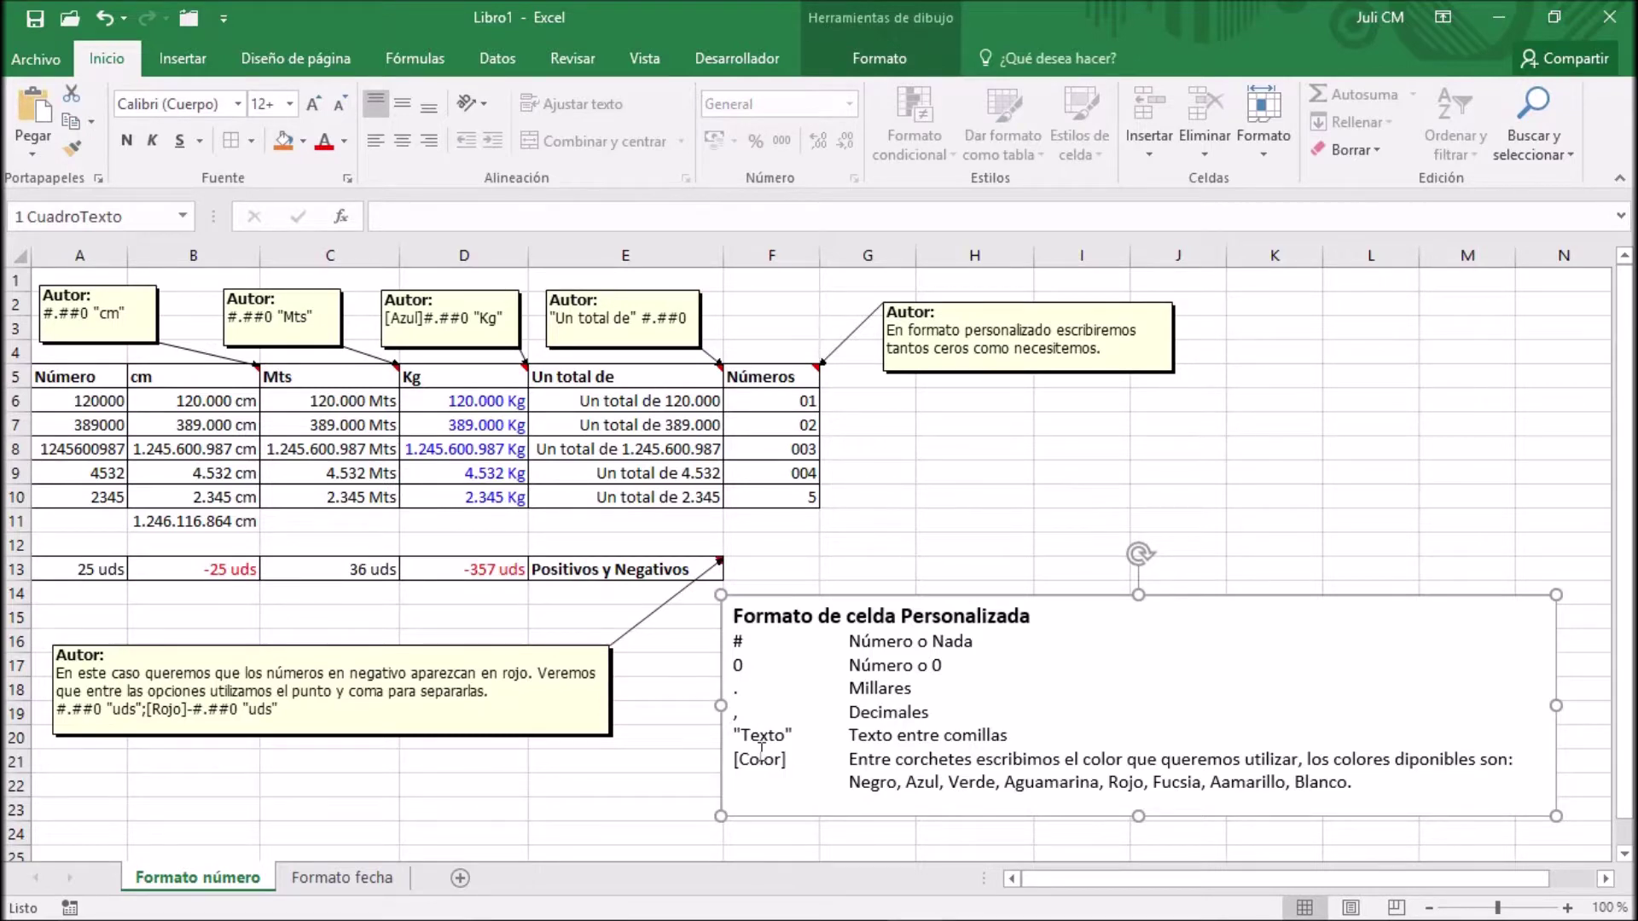
pyautogui.click(100, 274)
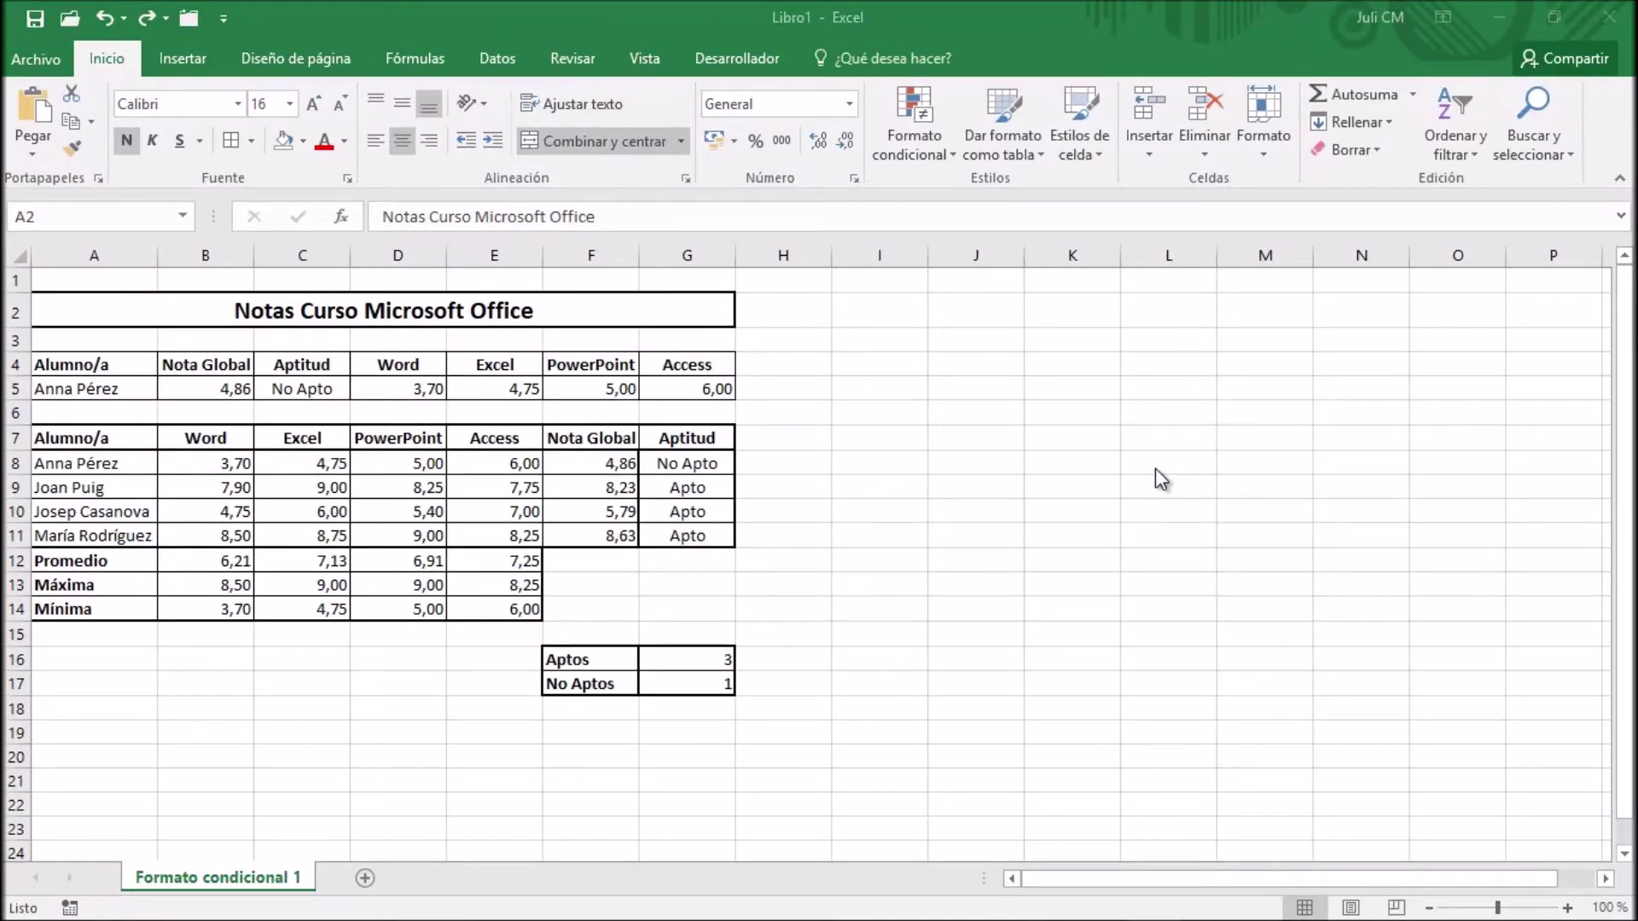
# Step: Set the font colour of the title "Notas Curso Microsoft Office" to standard green
pyautogui.click(427, 302)
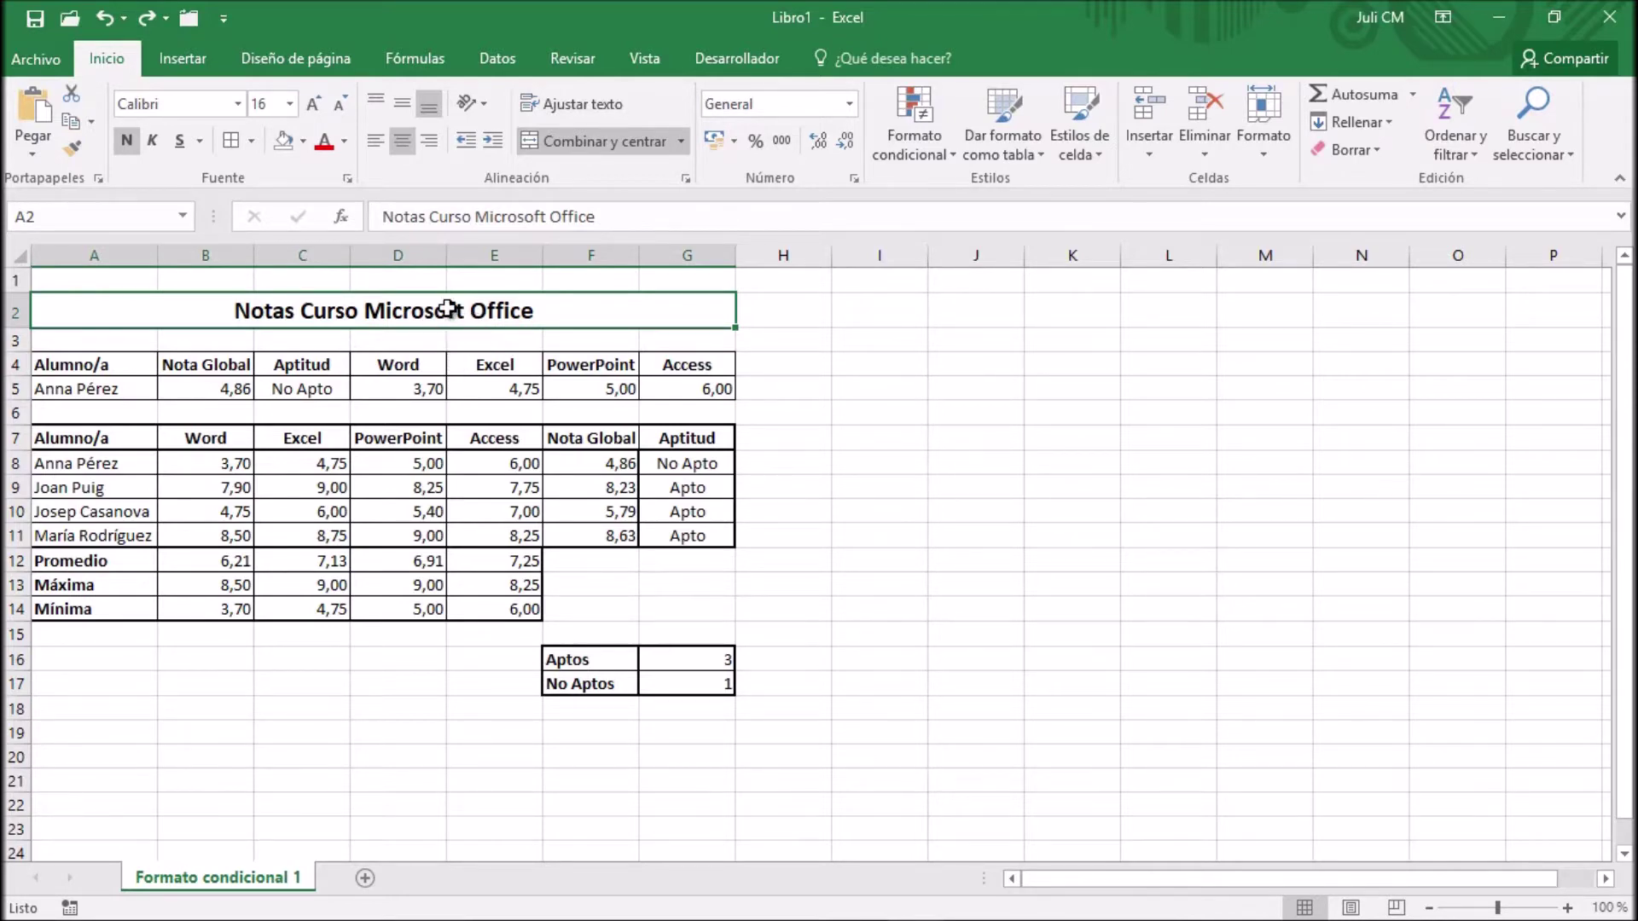
pyautogui.click(345, 141)
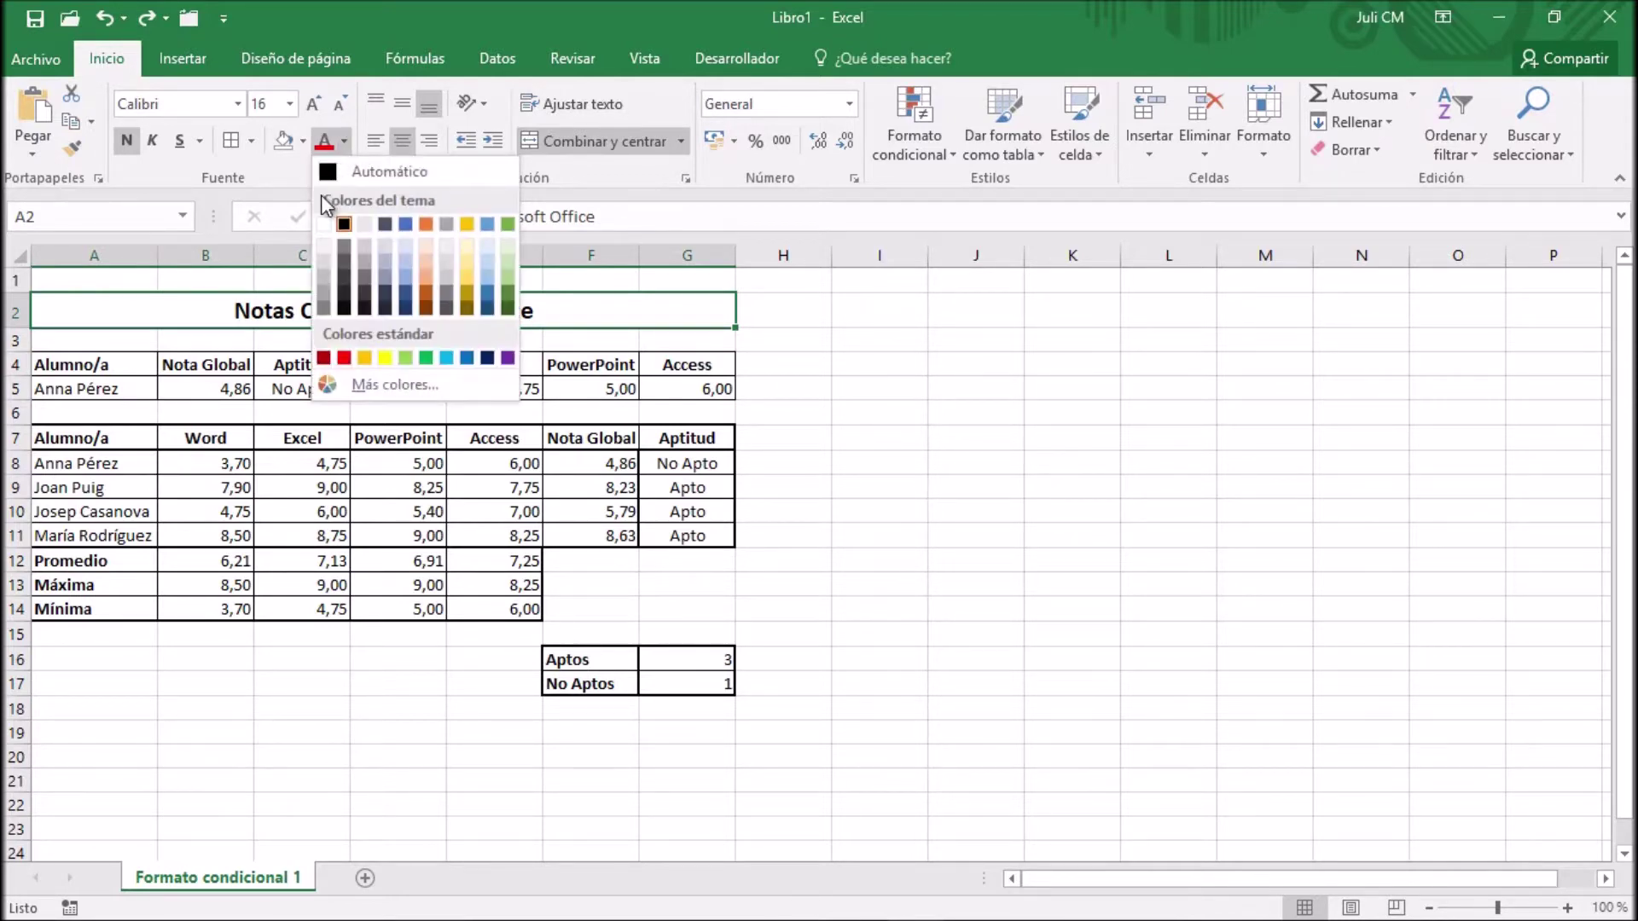
pyautogui.click(431, 357)
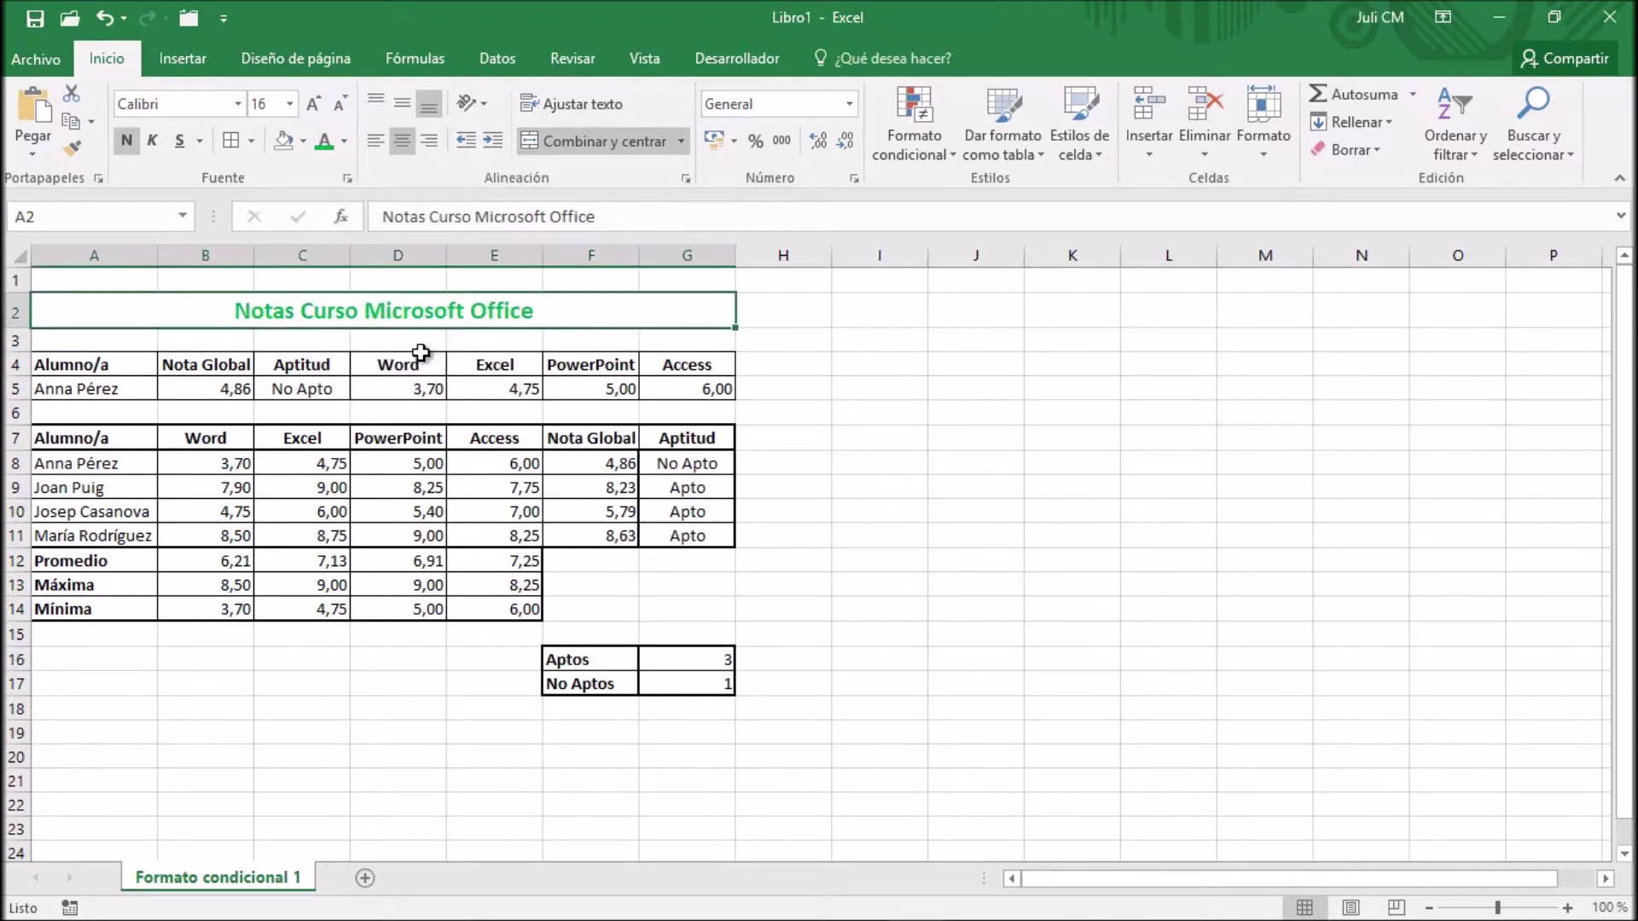
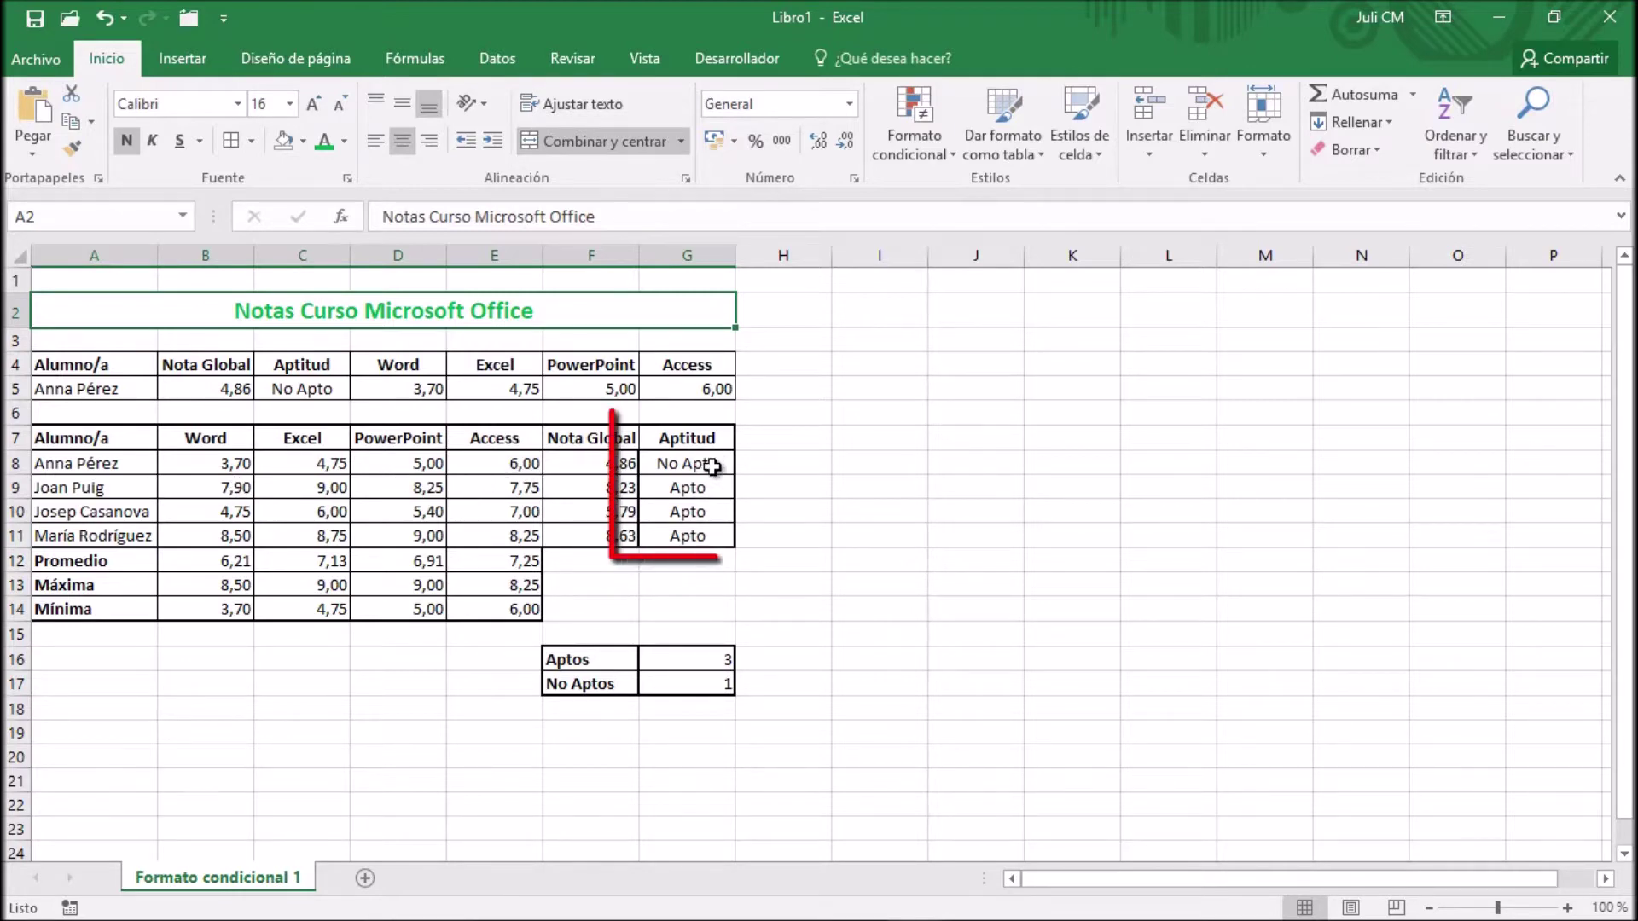
# Step: Examine the Apto and No Apto values in the Aptitud column, cells G8:G11
pyautogui.click(688, 464)
pyautogui.click(702, 486)
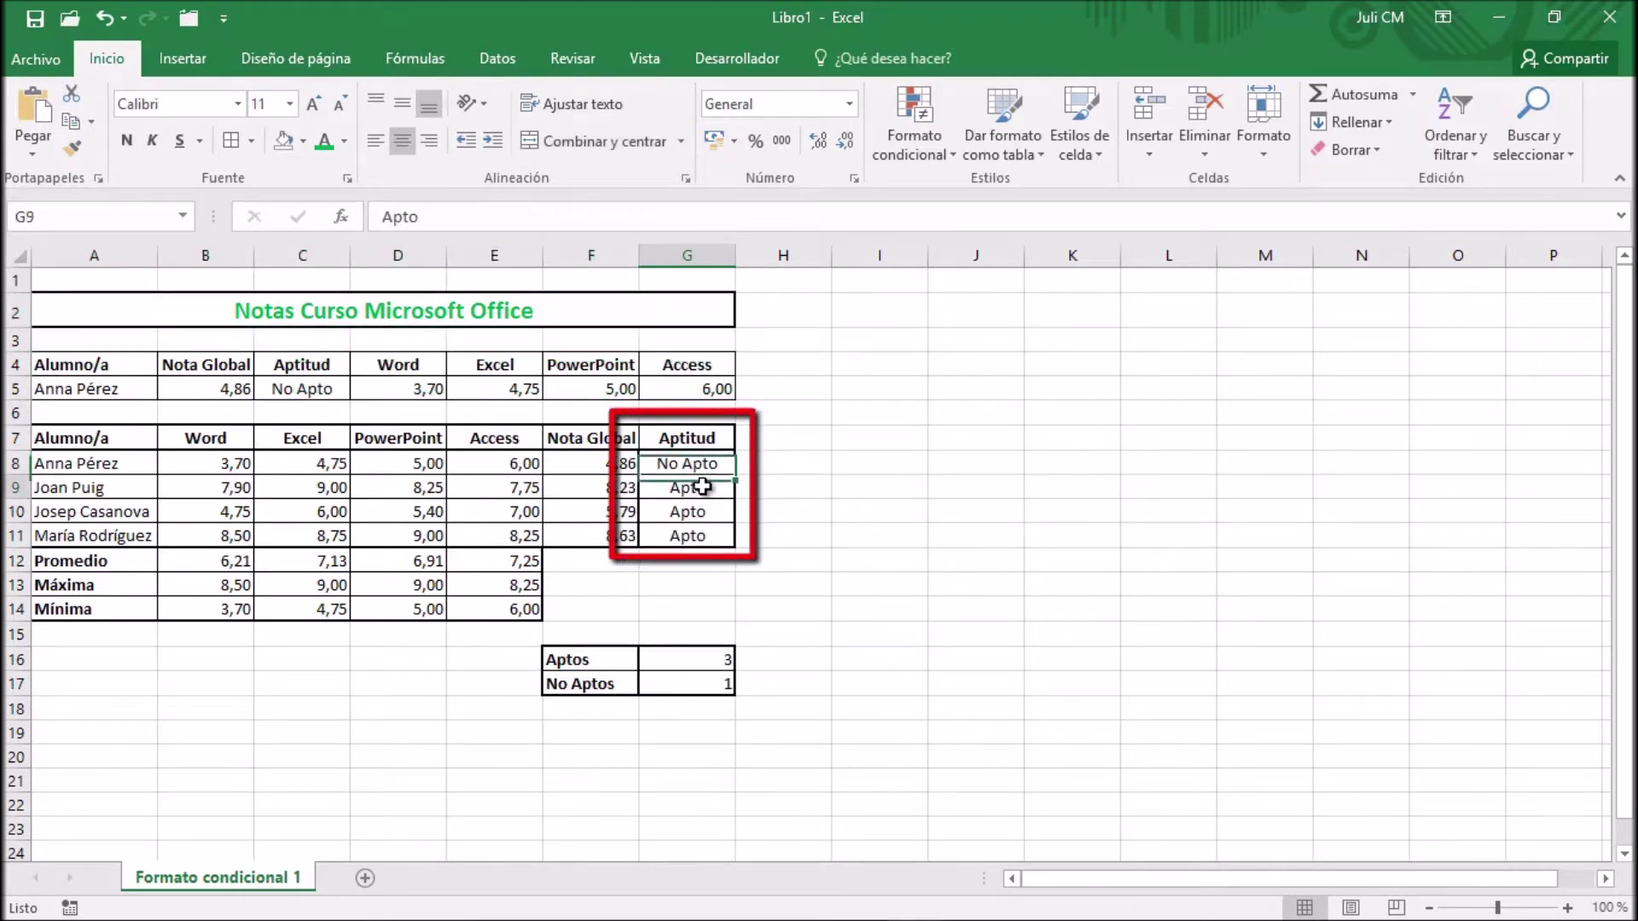
pyautogui.click(702, 511)
pyautogui.click(702, 538)
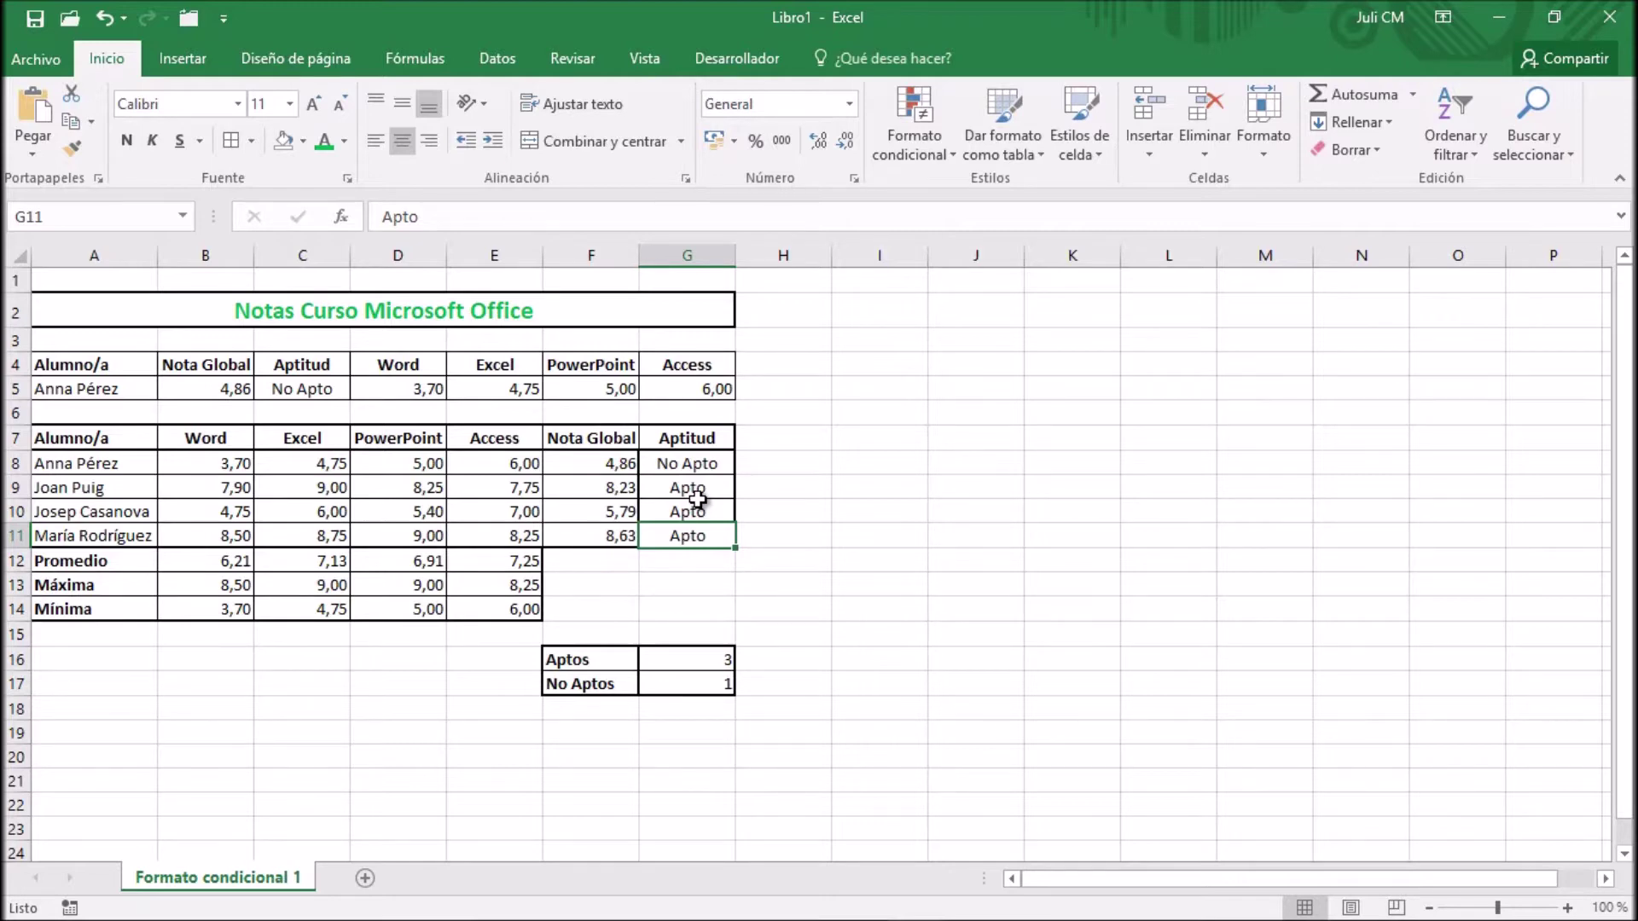
pyautogui.click(697, 463)
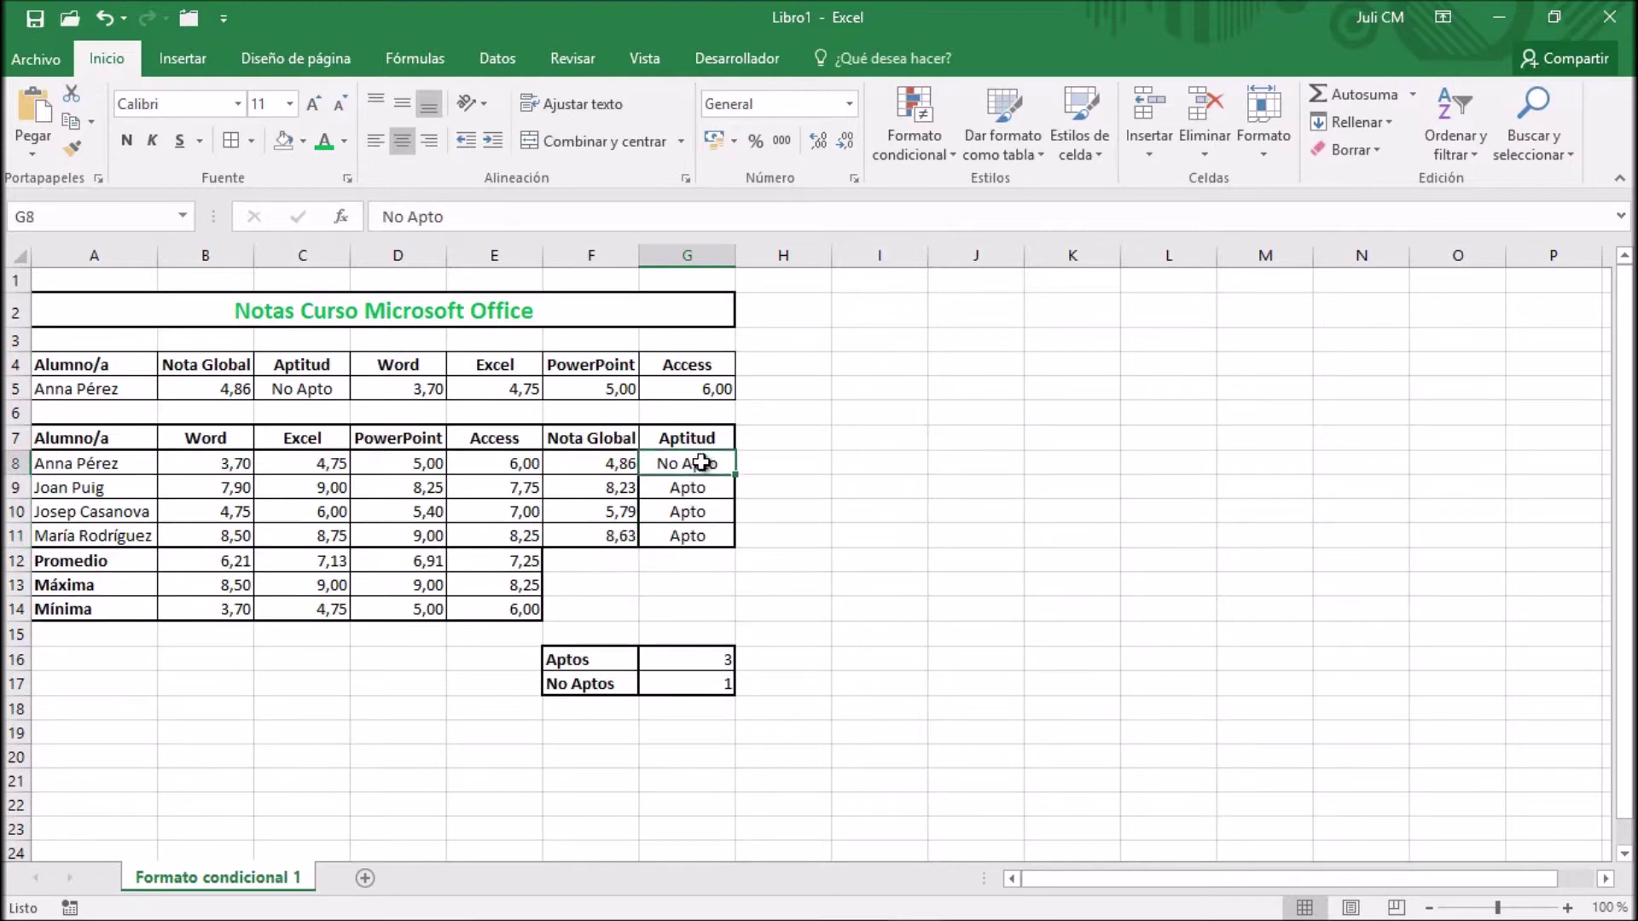
pyautogui.click(703, 492)
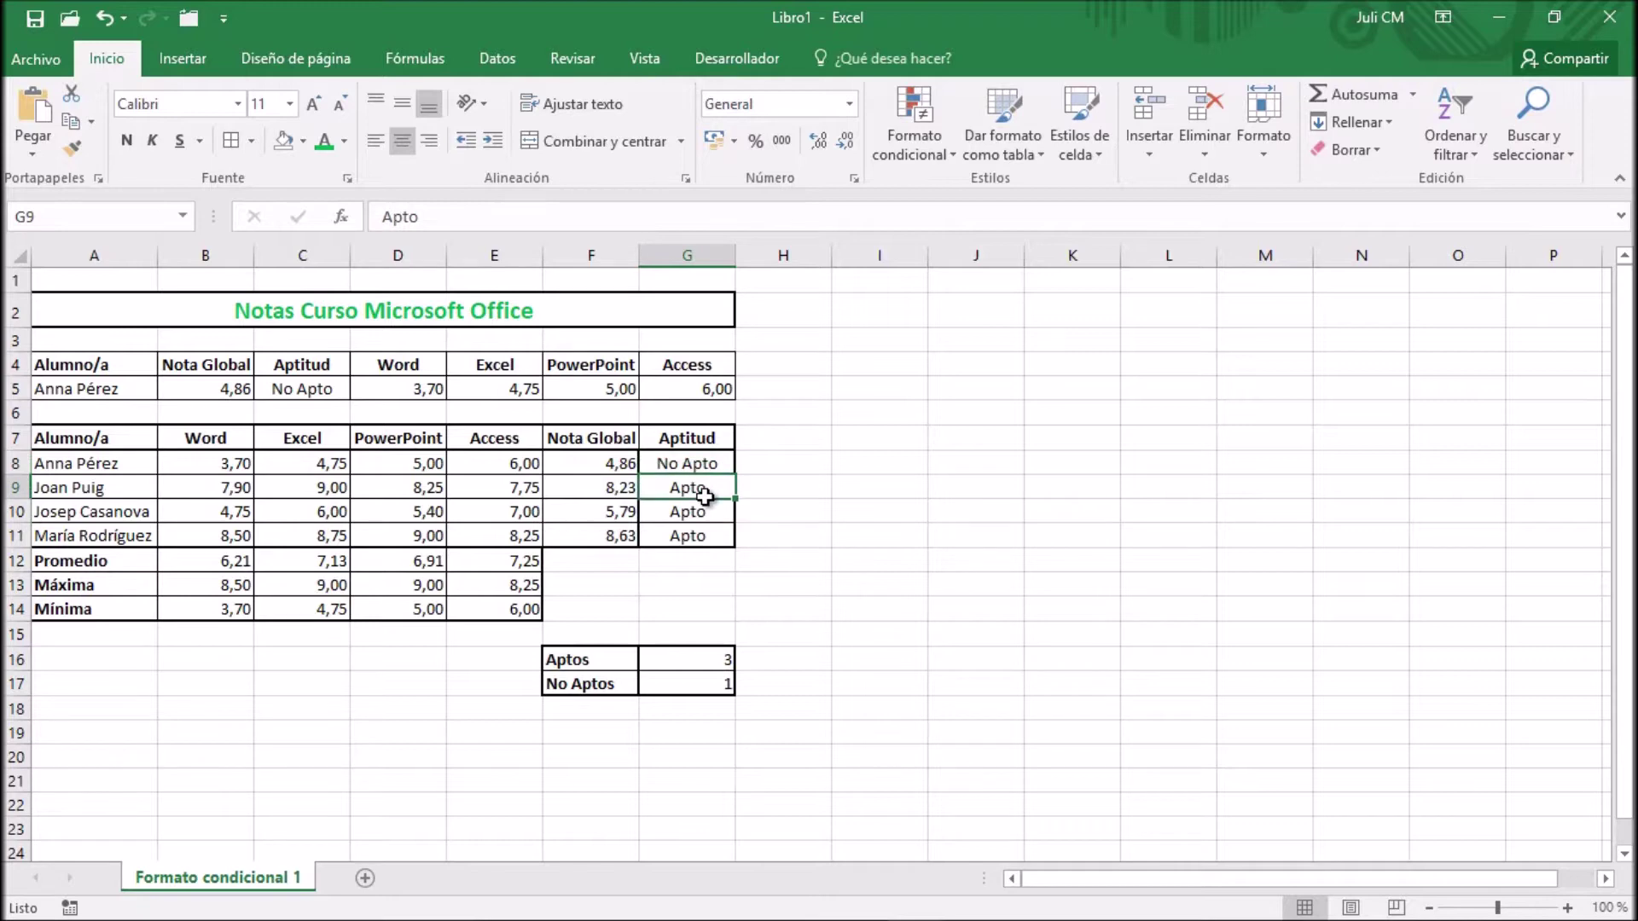
pyautogui.click(688, 535)
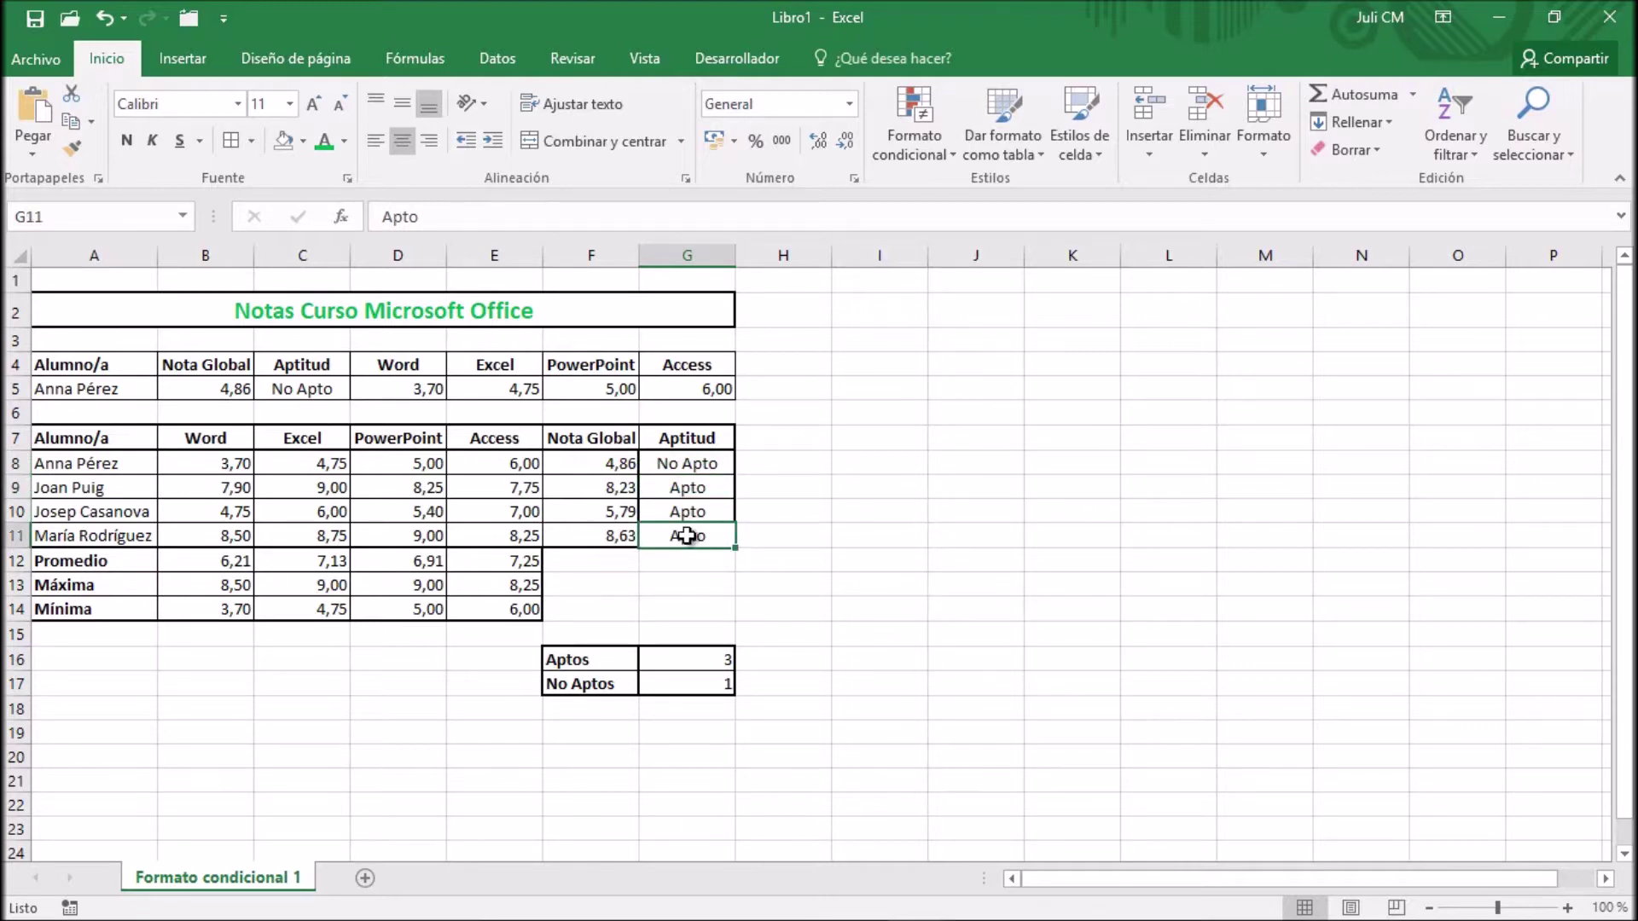
# Step: Start a new conditional formatting rule for the Aptitud cells G8:G11 through the rules manager
pyautogui.click(714, 463)
pyautogui.moveTo(715, 463); pyautogui.dragTo(717, 529)
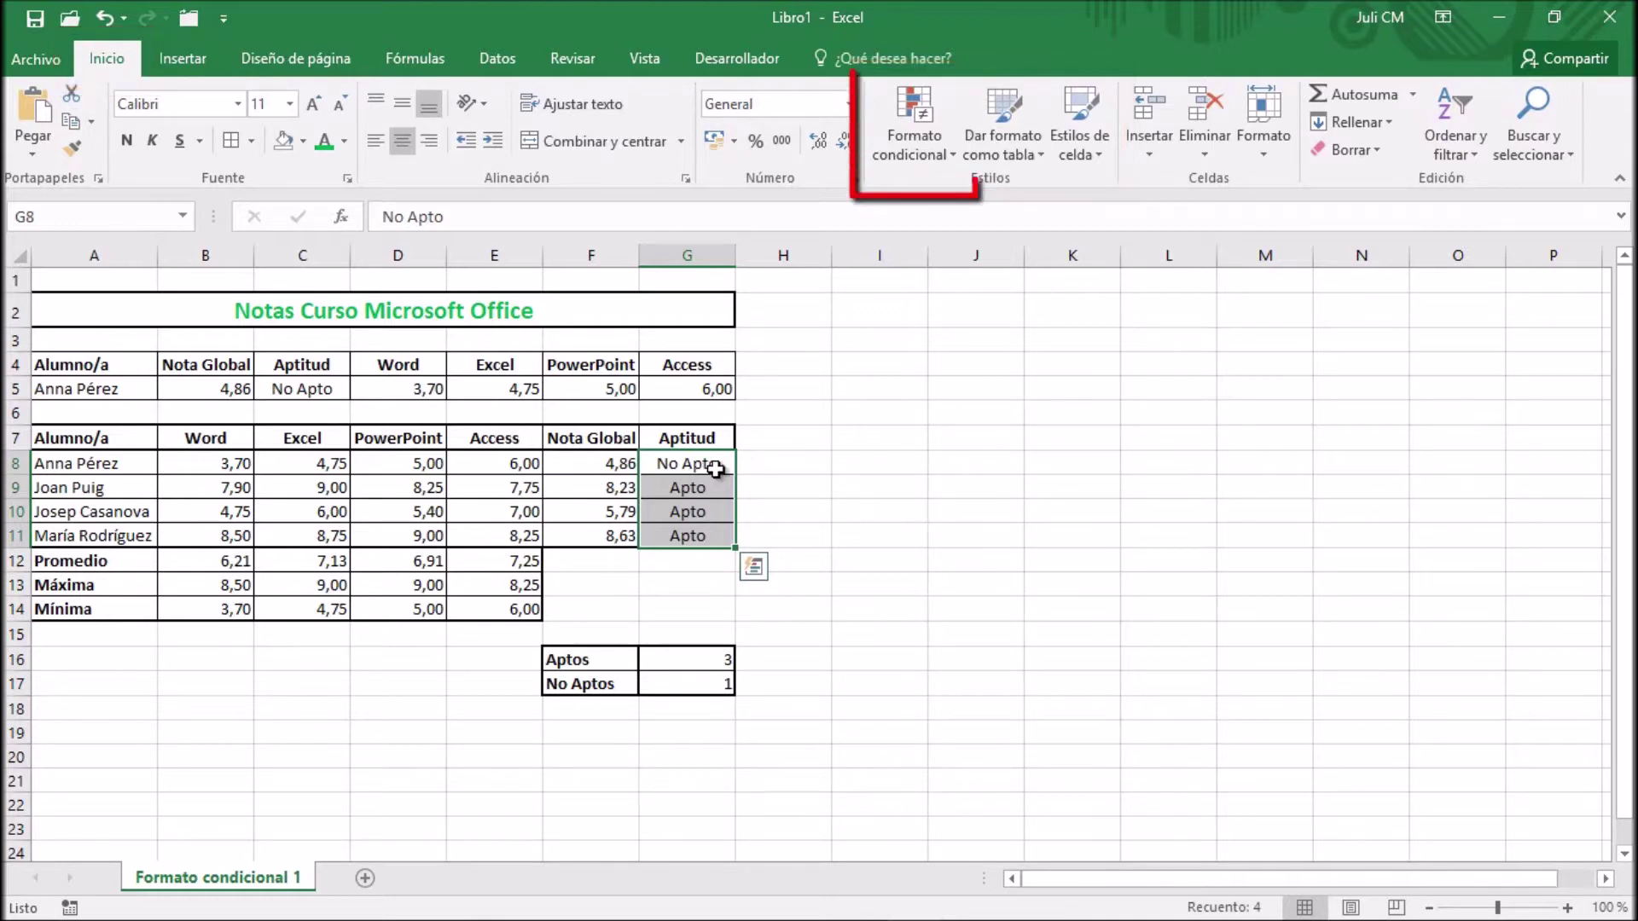
pyautogui.click(954, 157)
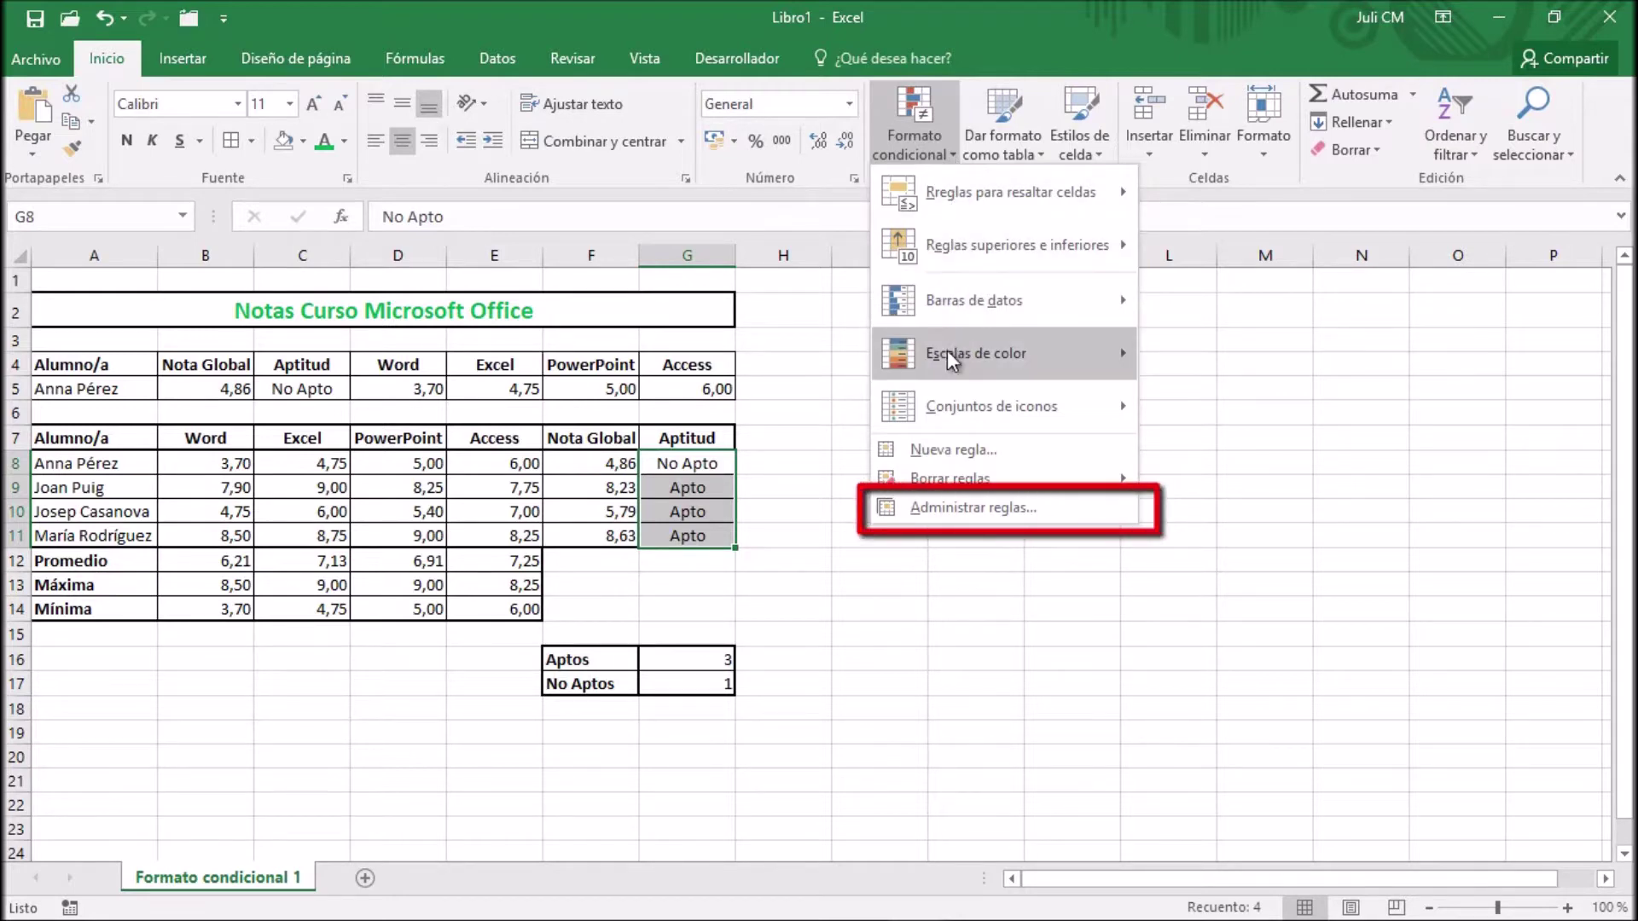
pyautogui.click(935, 505)
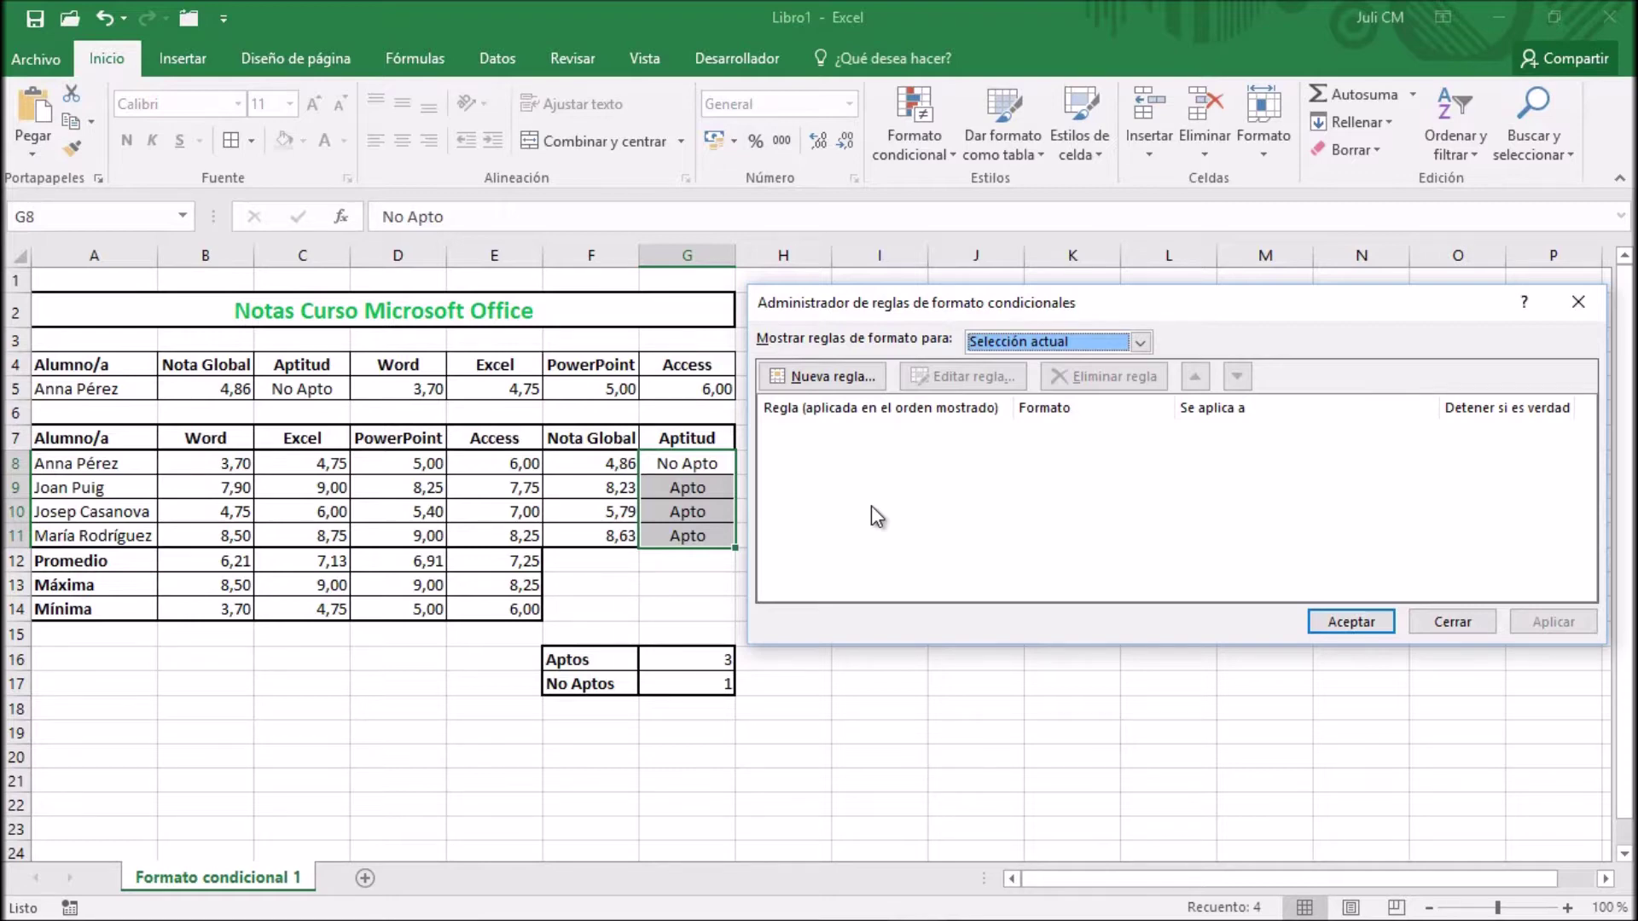
pyautogui.click(831, 379)
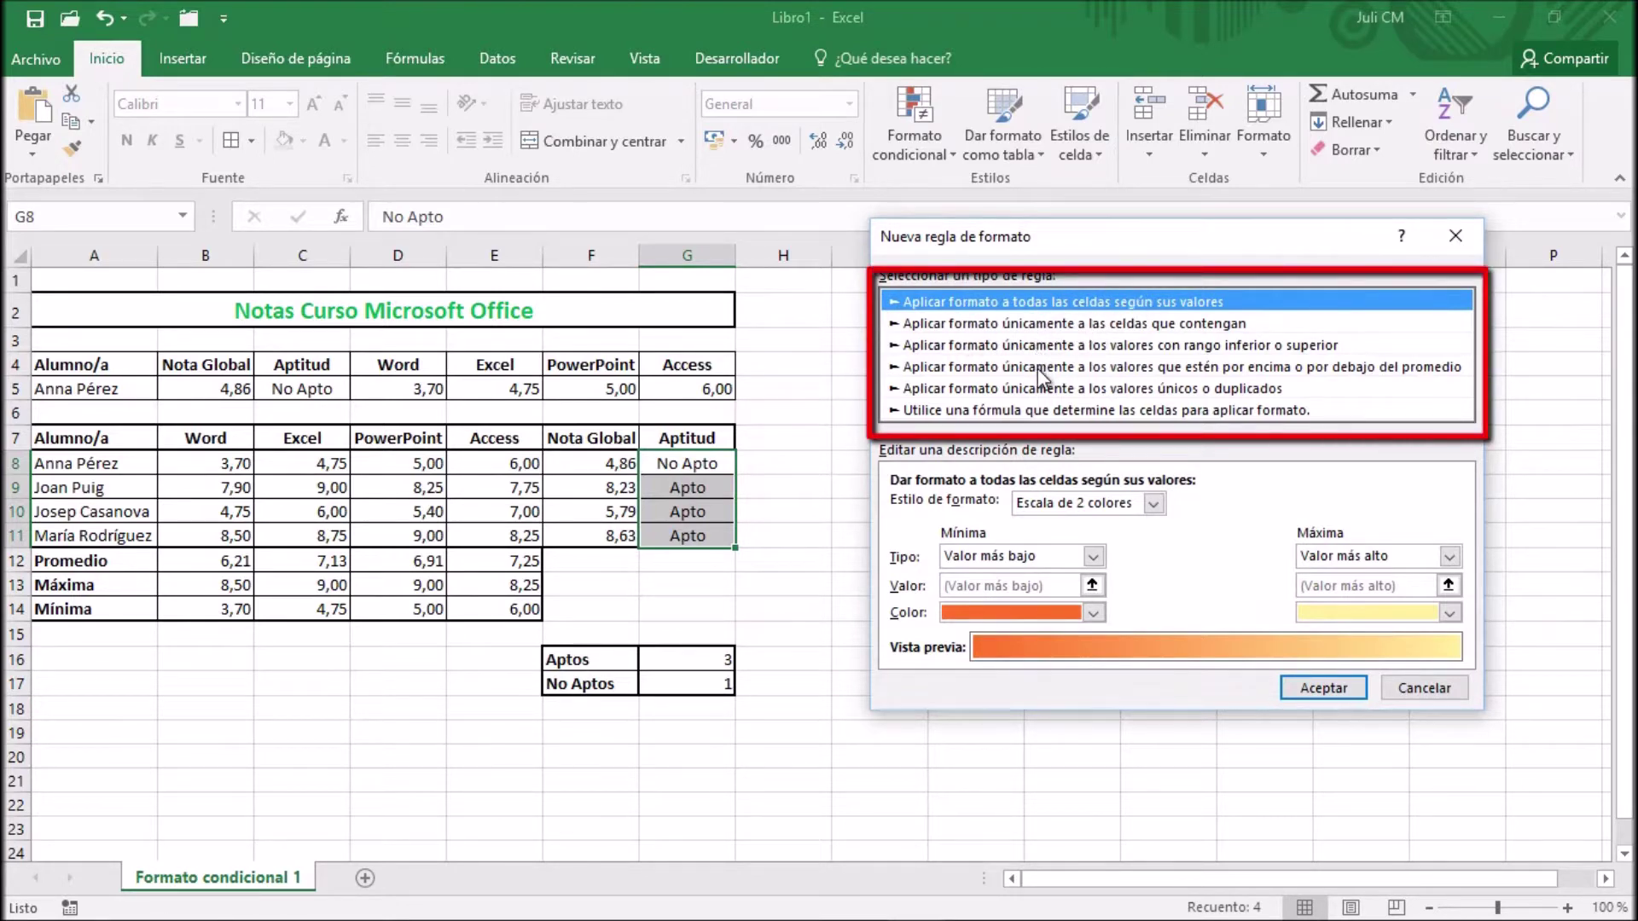
# Step: Review the rule types available for the new formatting rule, from cell contents to formula-based
pyautogui.click(1053, 322)
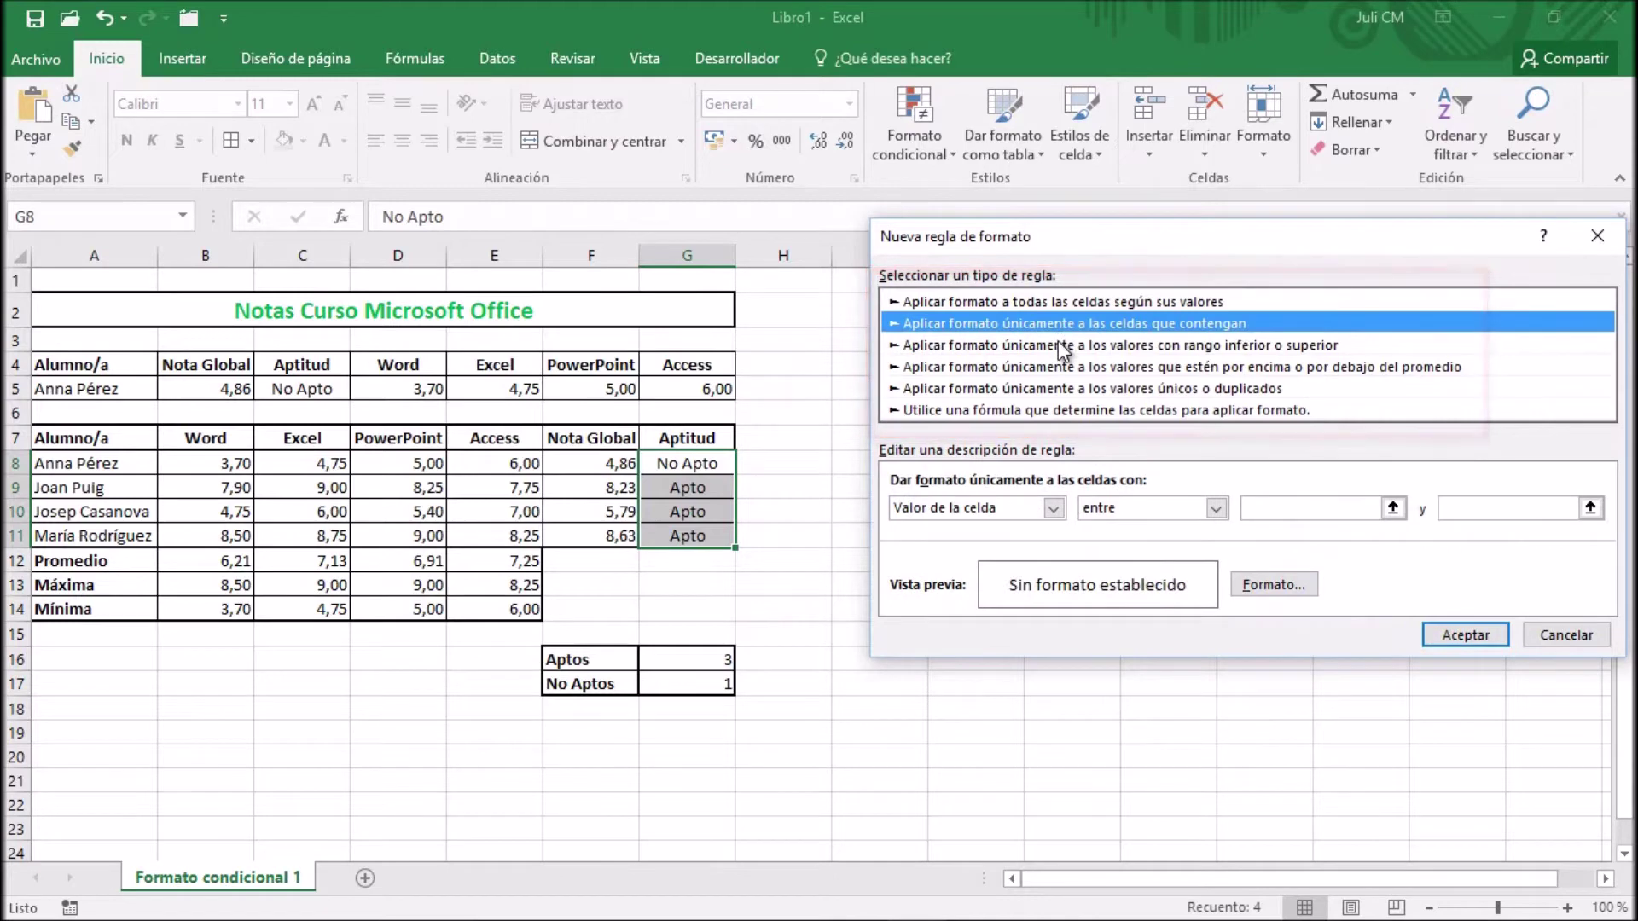
pyautogui.click(1063, 346)
pyautogui.click(1037, 367)
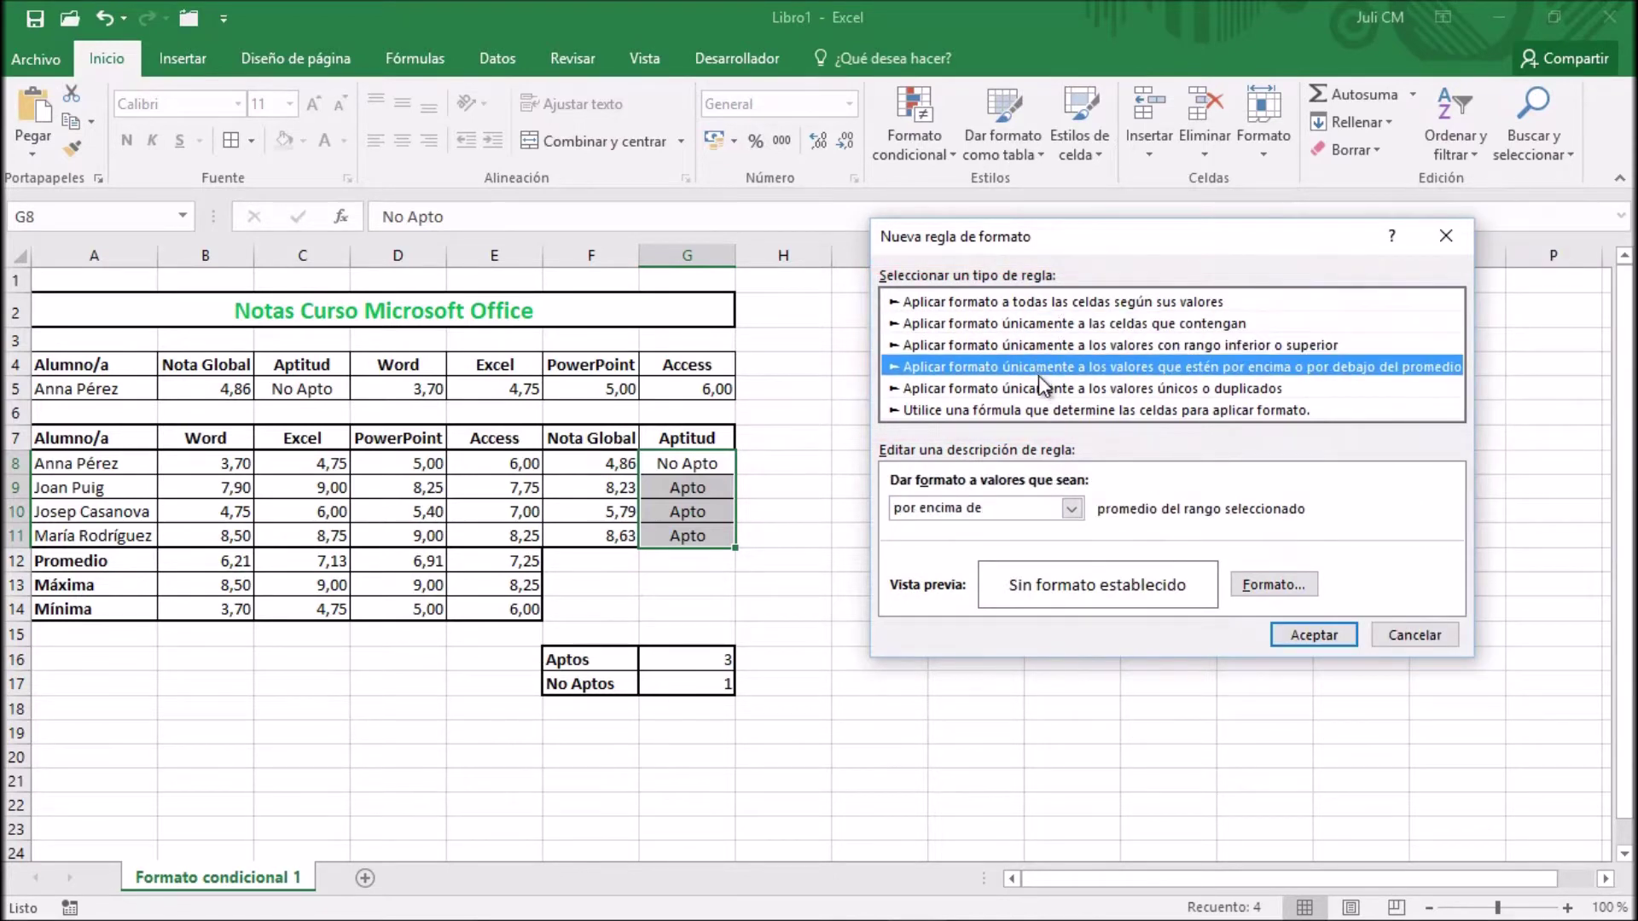
pyautogui.click(1043, 391)
pyautogui.click(1044, 411)
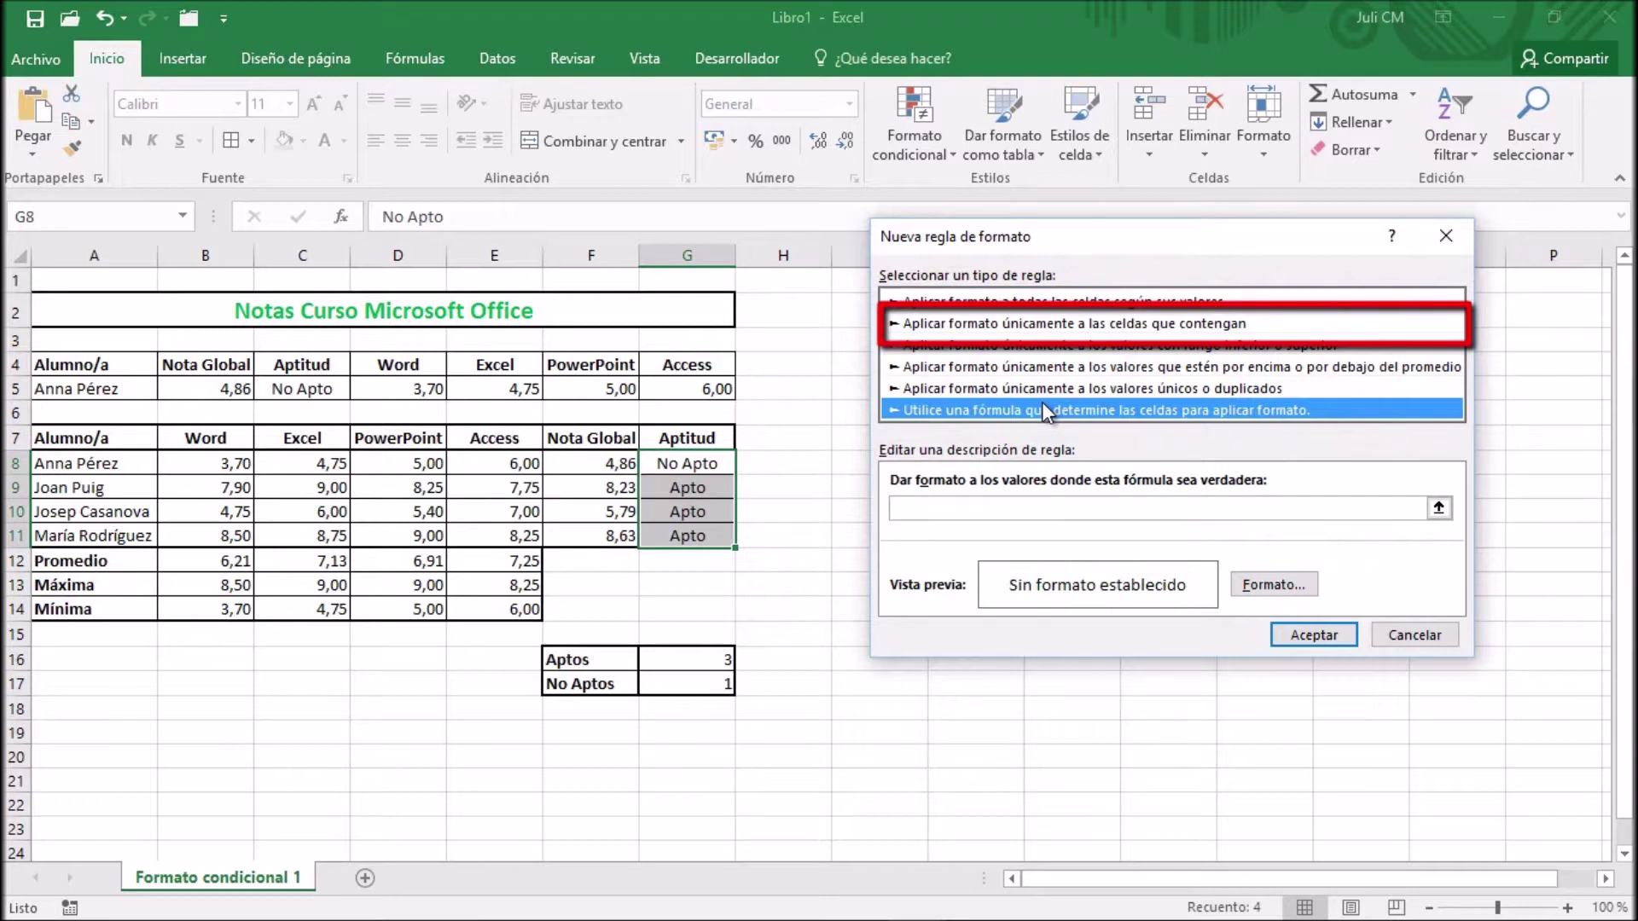
# Step: Define the rule to format only cells that contain a cell value equal to No apto
pyautogui.click(1005, 323)
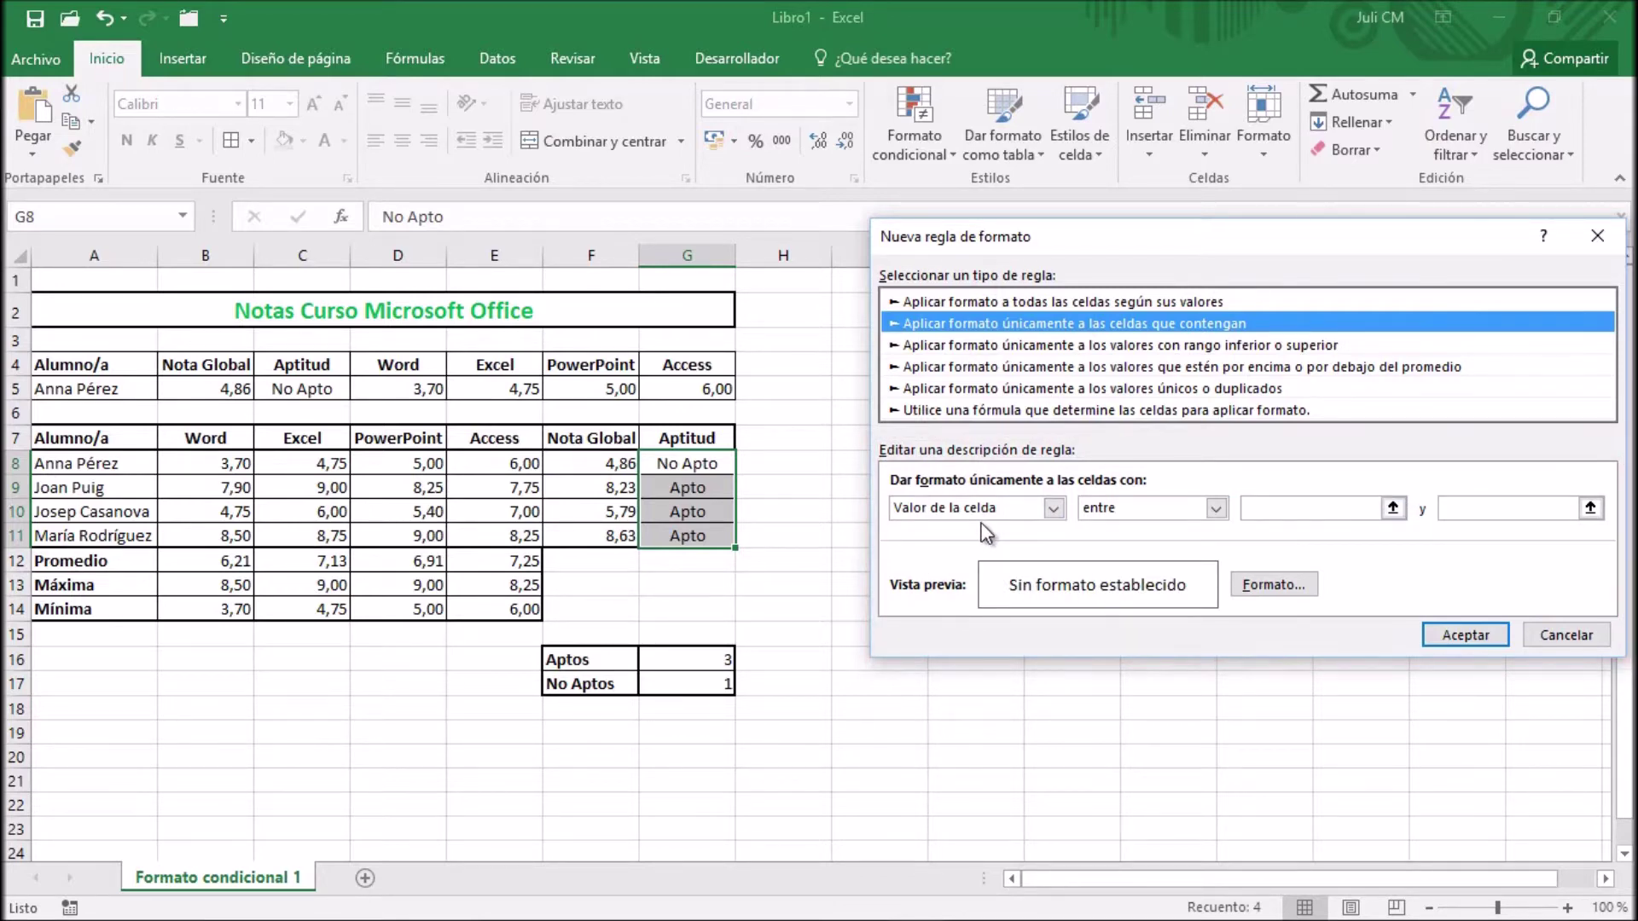
pyautogui.click(1055, 510)
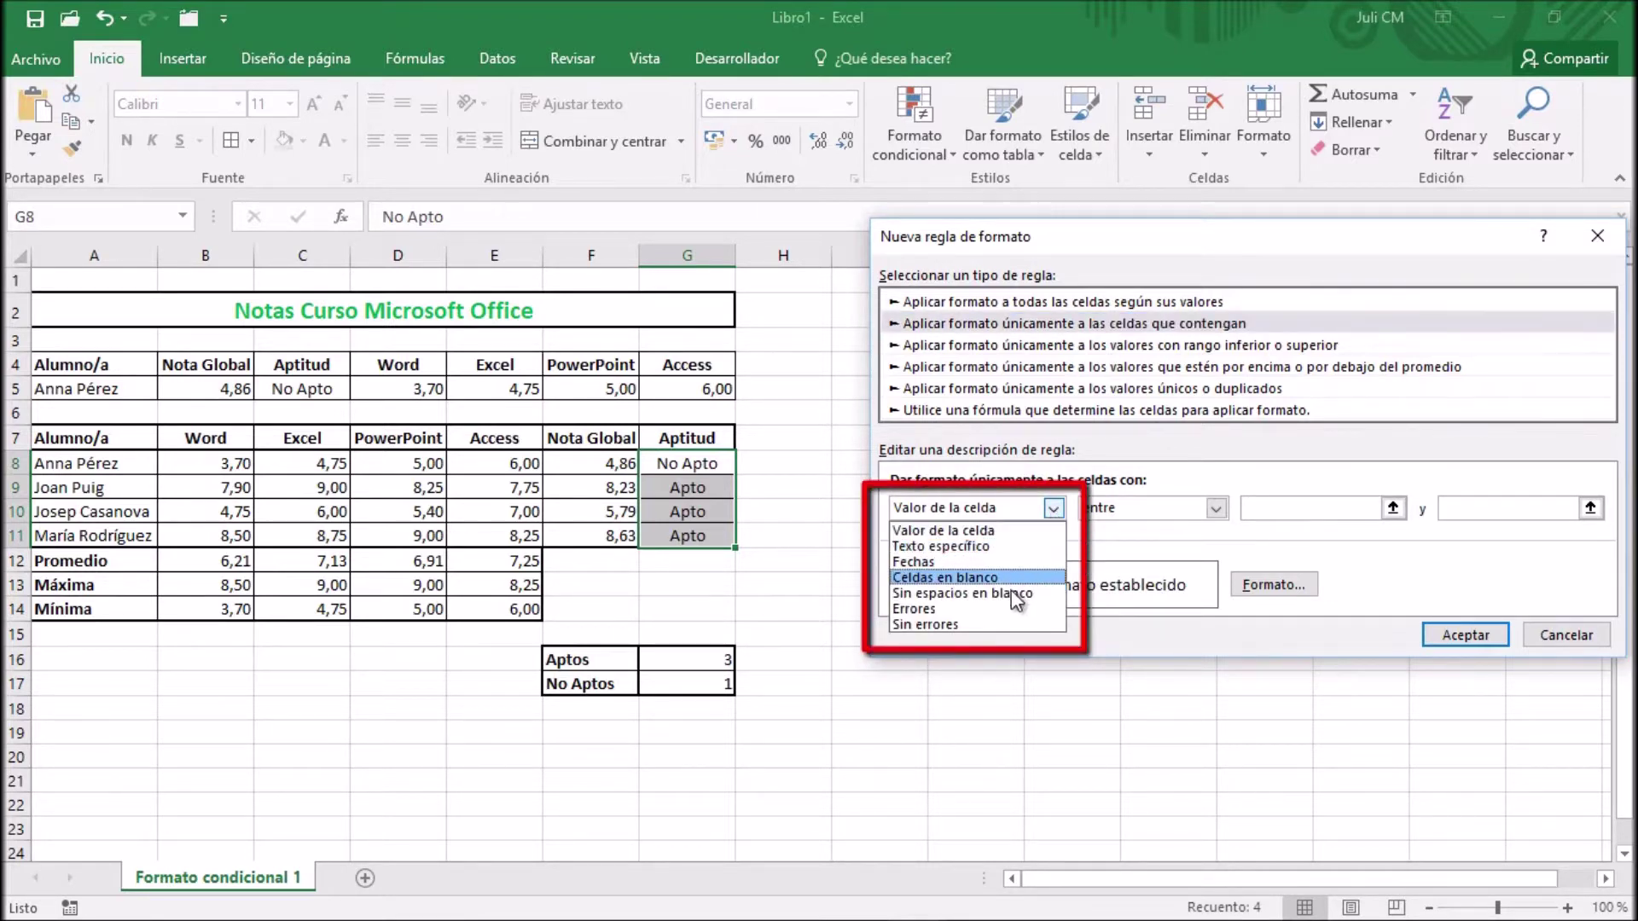
pyautogui.click(999, 531)
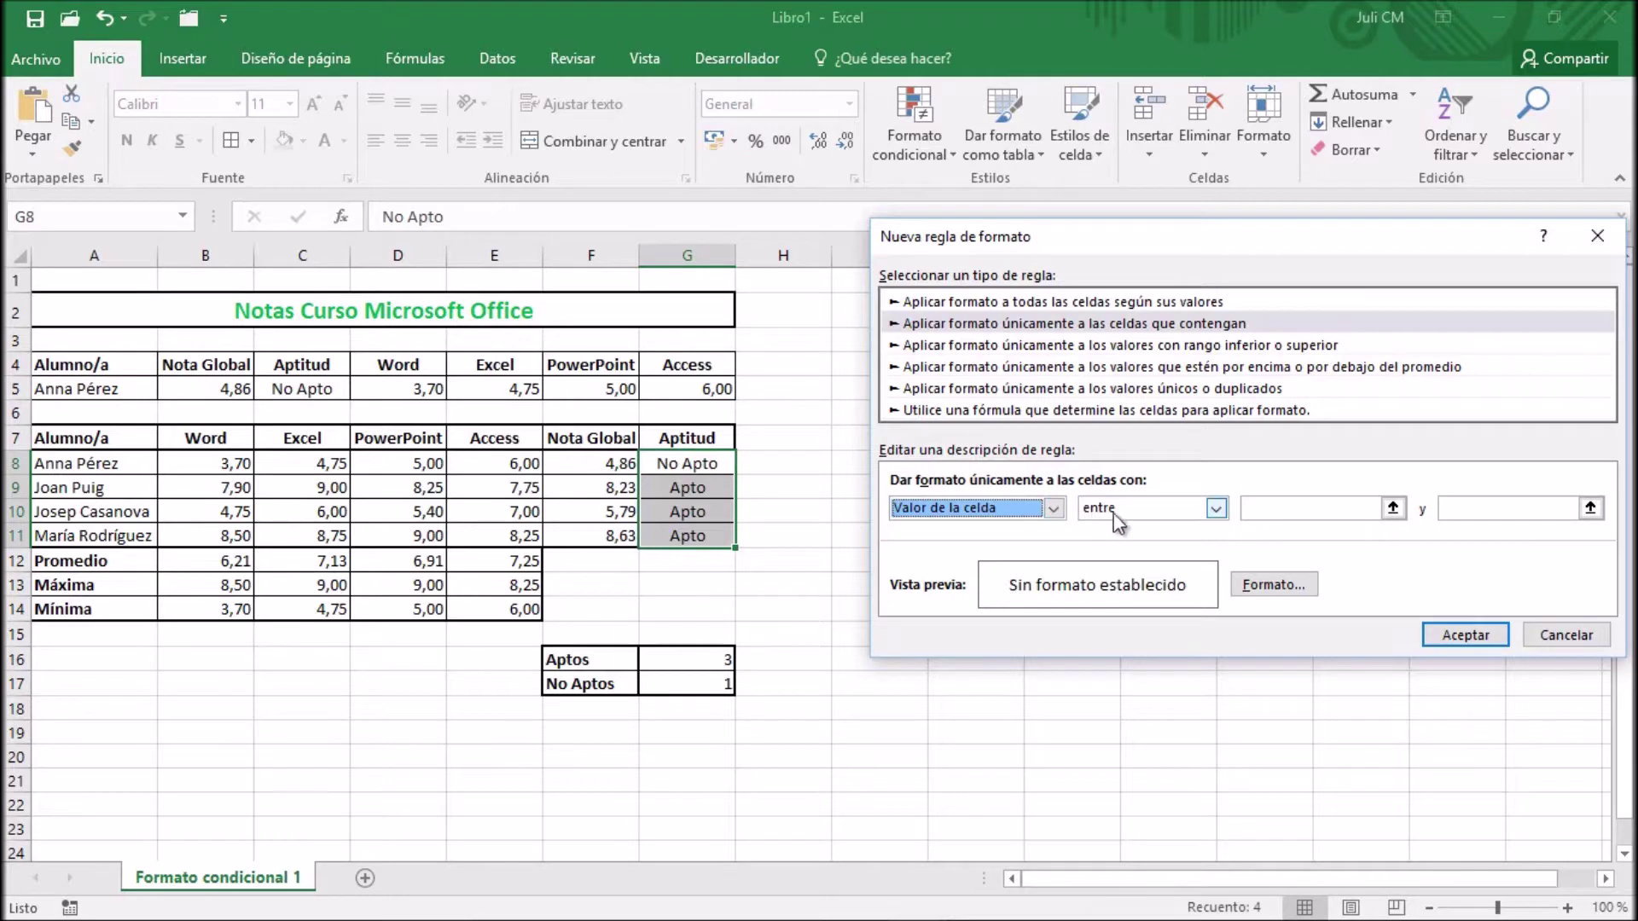
pyautogui.click(1216, 509)
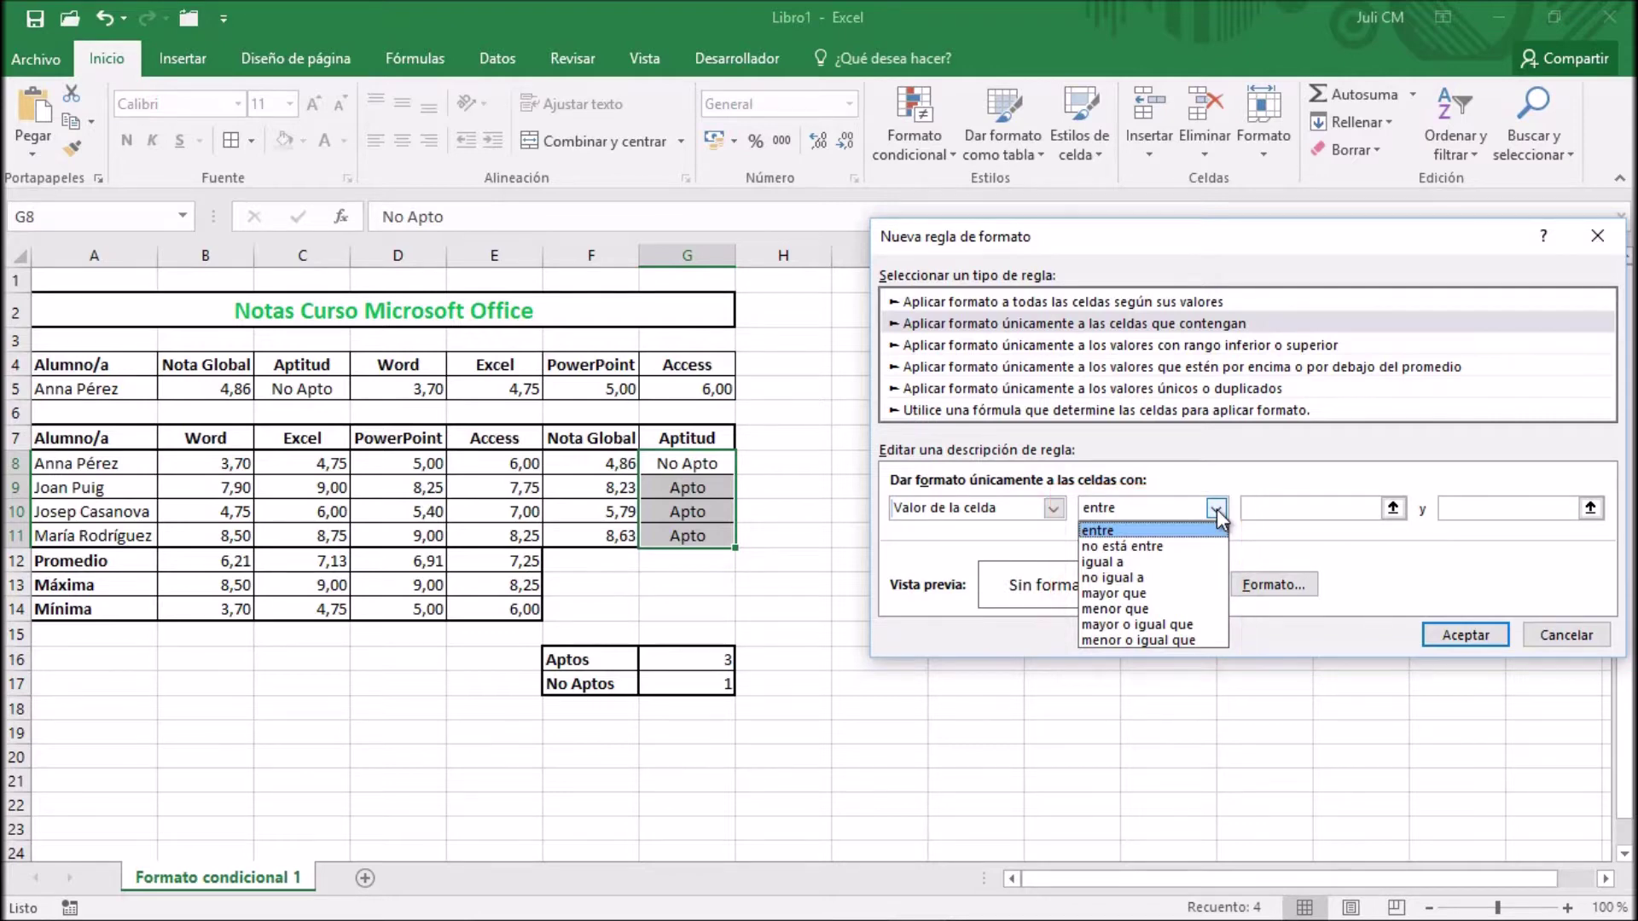
pyautogui.click(1127, 559)
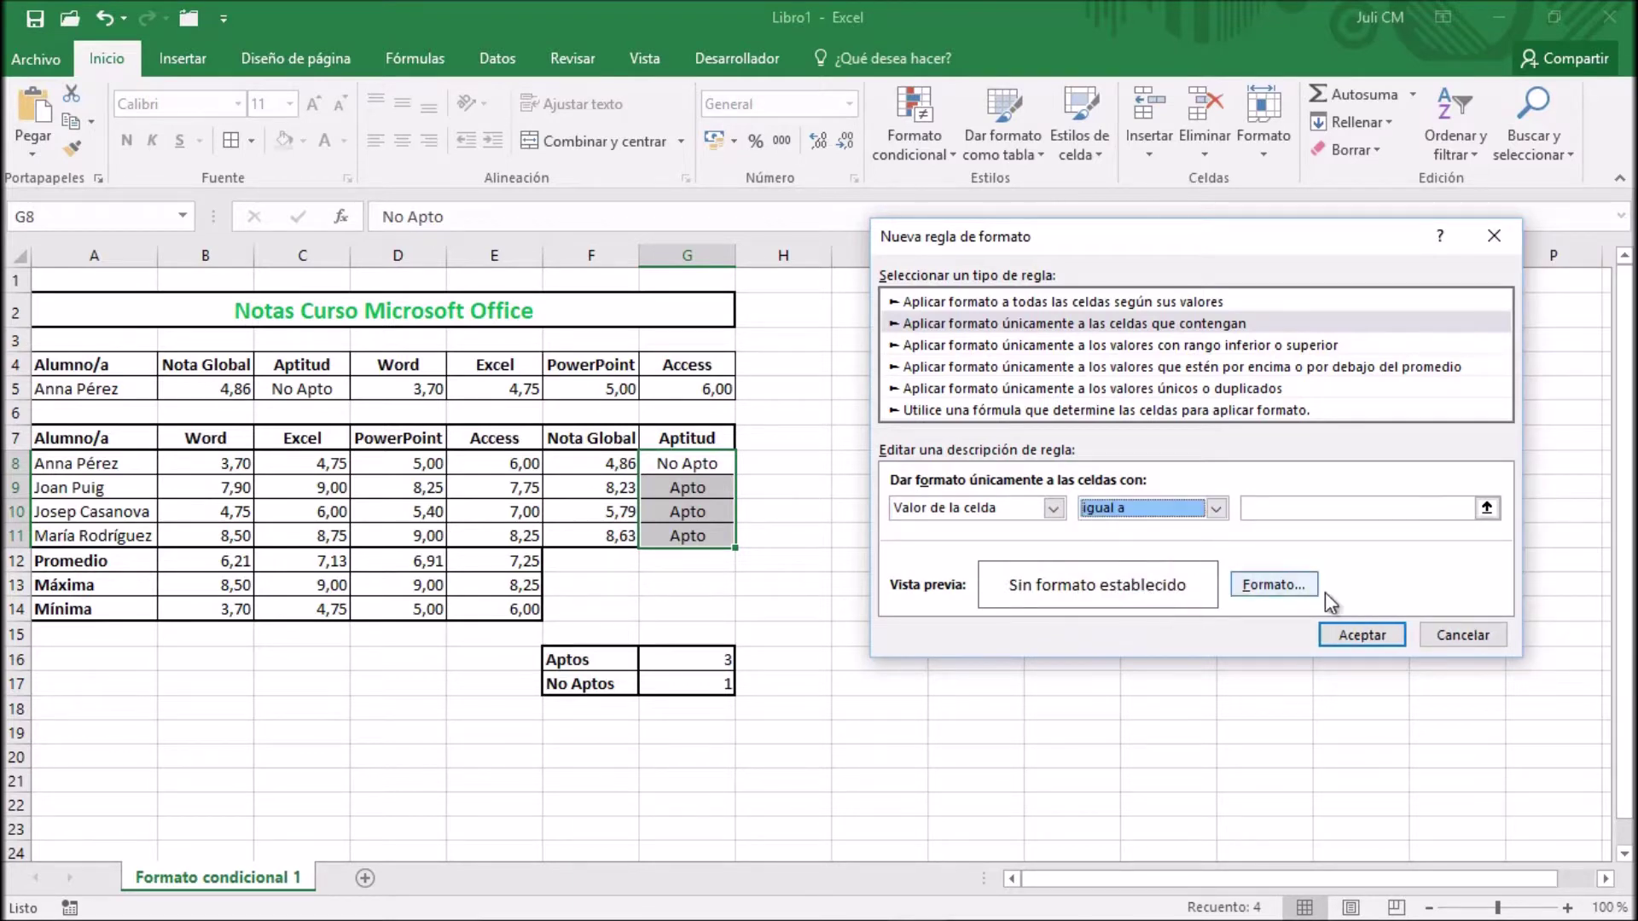
pyautogui.click(1311, 510)
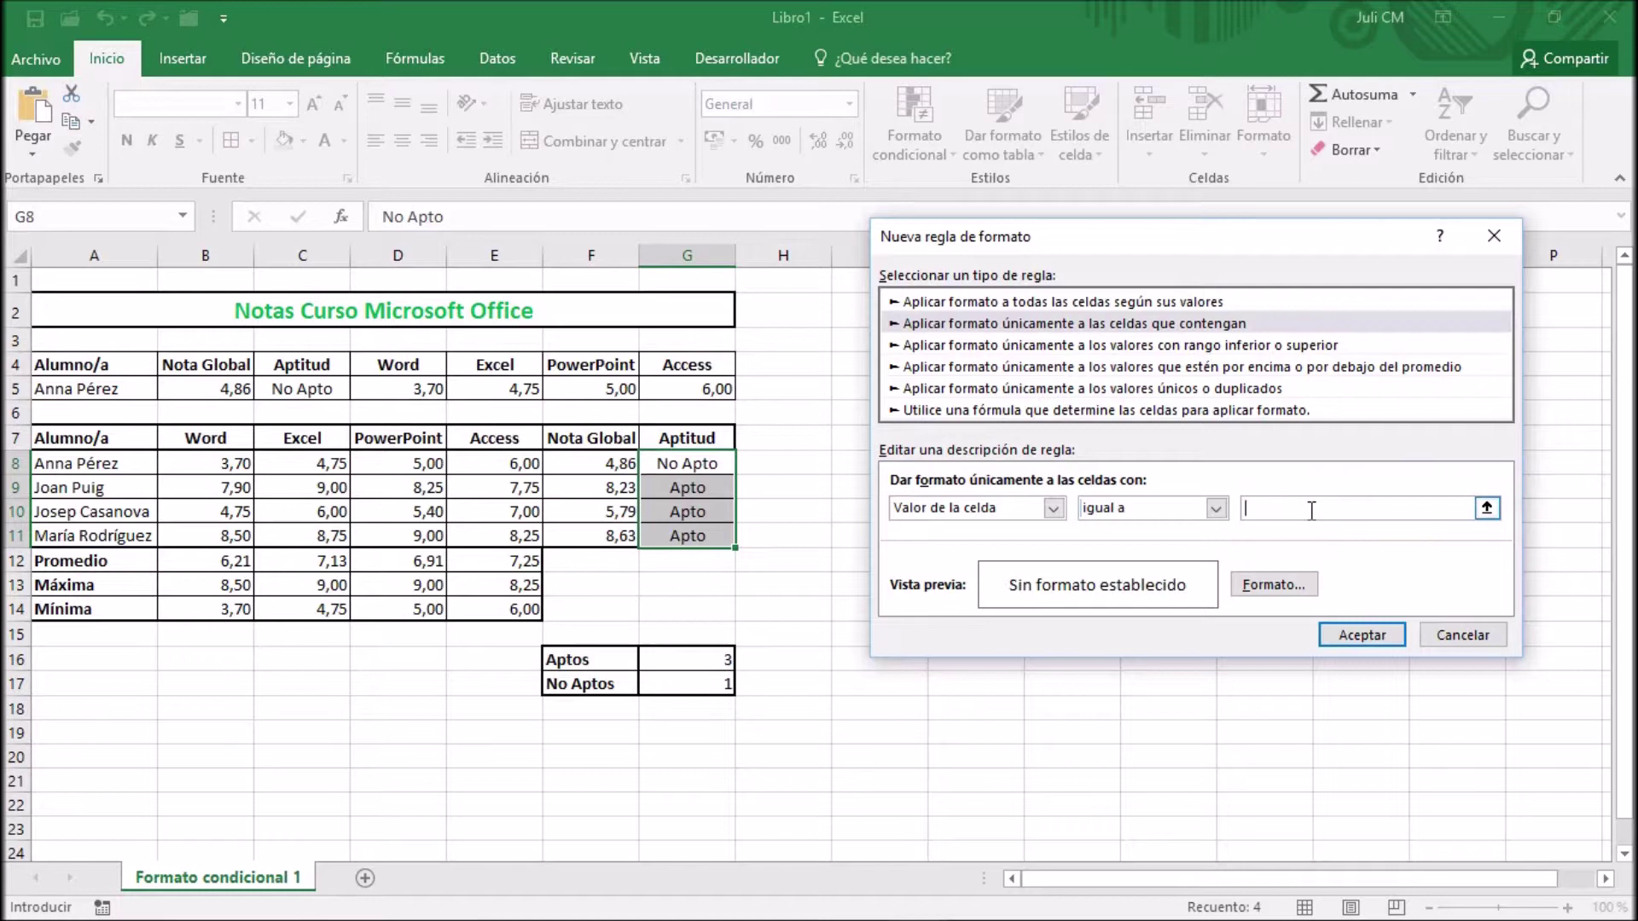
pyautogui.write('No apto')
# Step: Give the No apto rule a standard red font in Cursiva style and add it to the rules list
pyautogui.click(1266, 586)
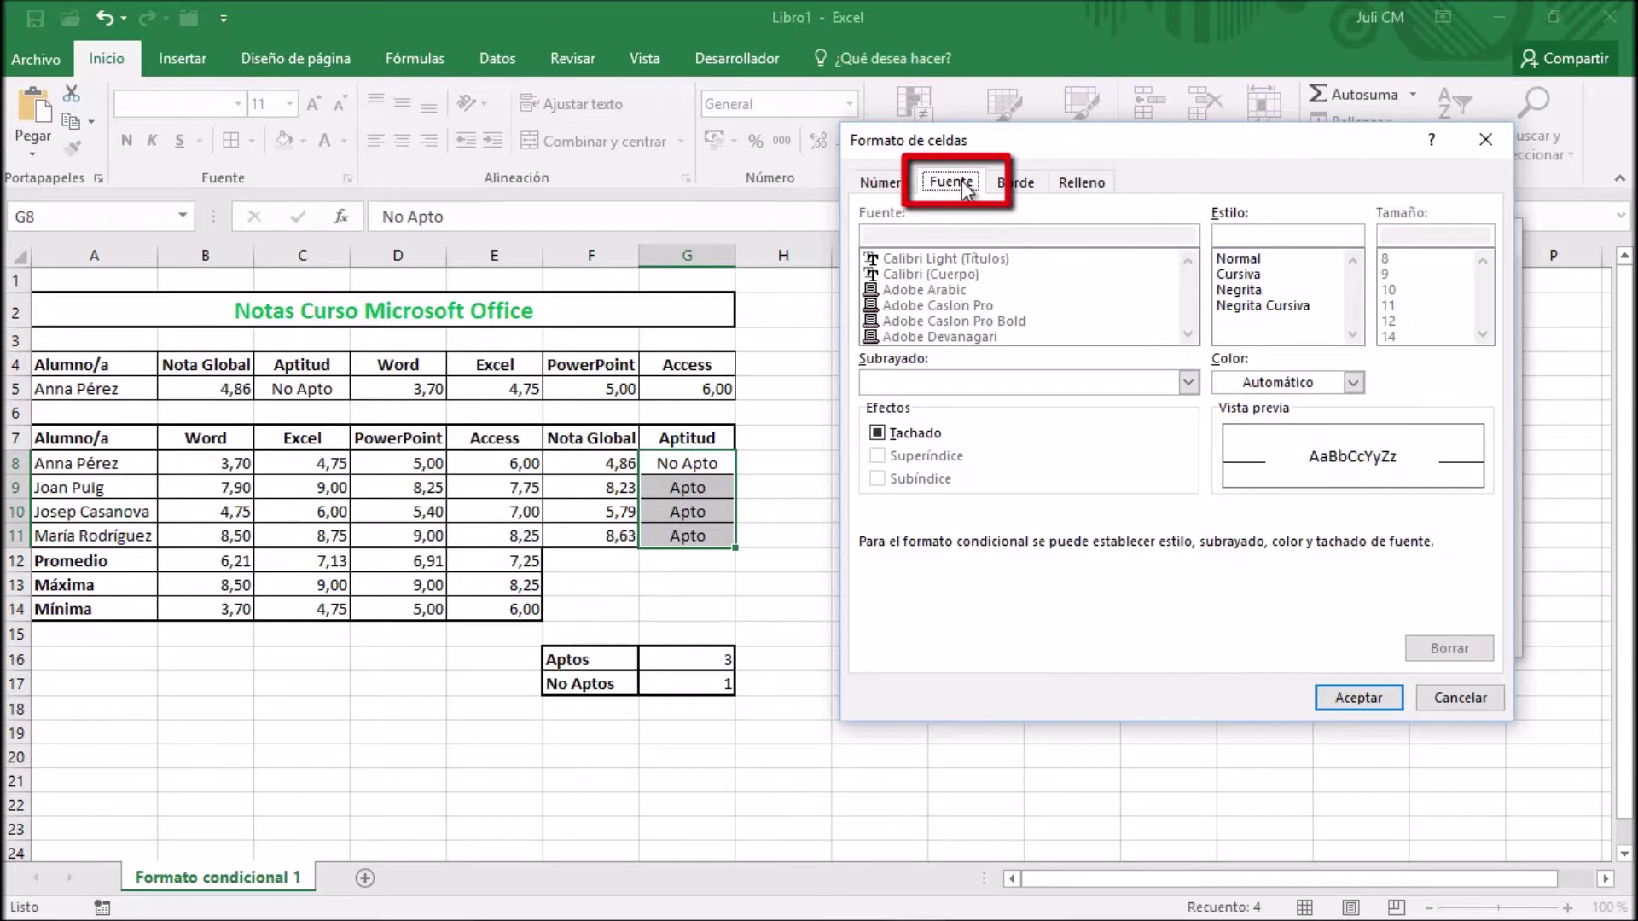
pyautogui.click(1353, 384)
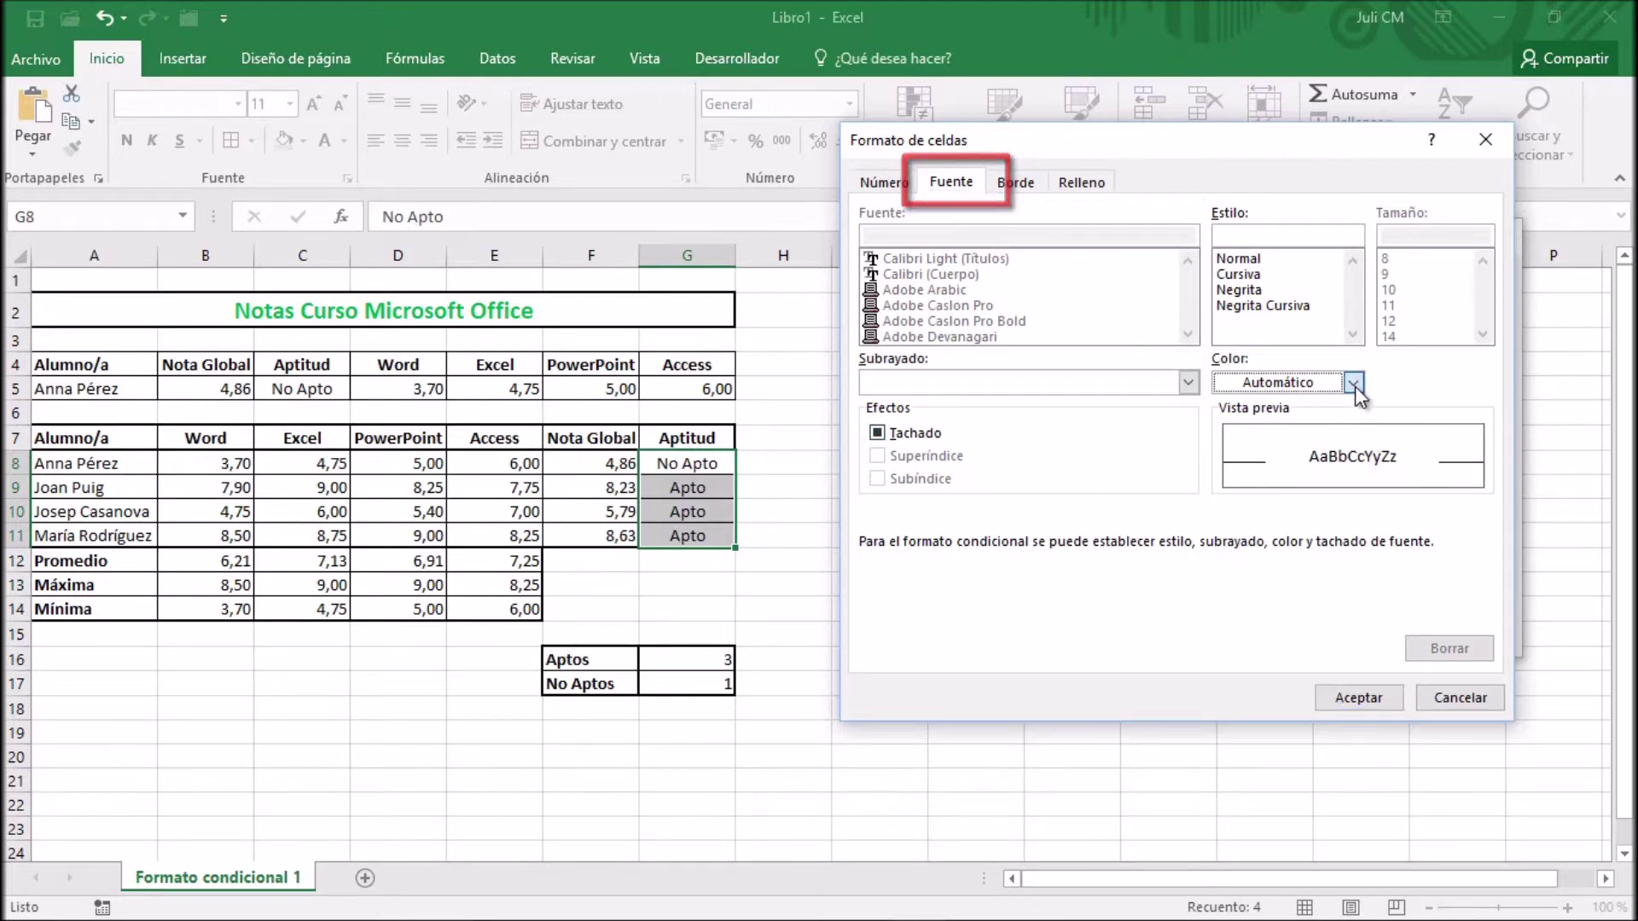
pyautogui.click(1245, 592)
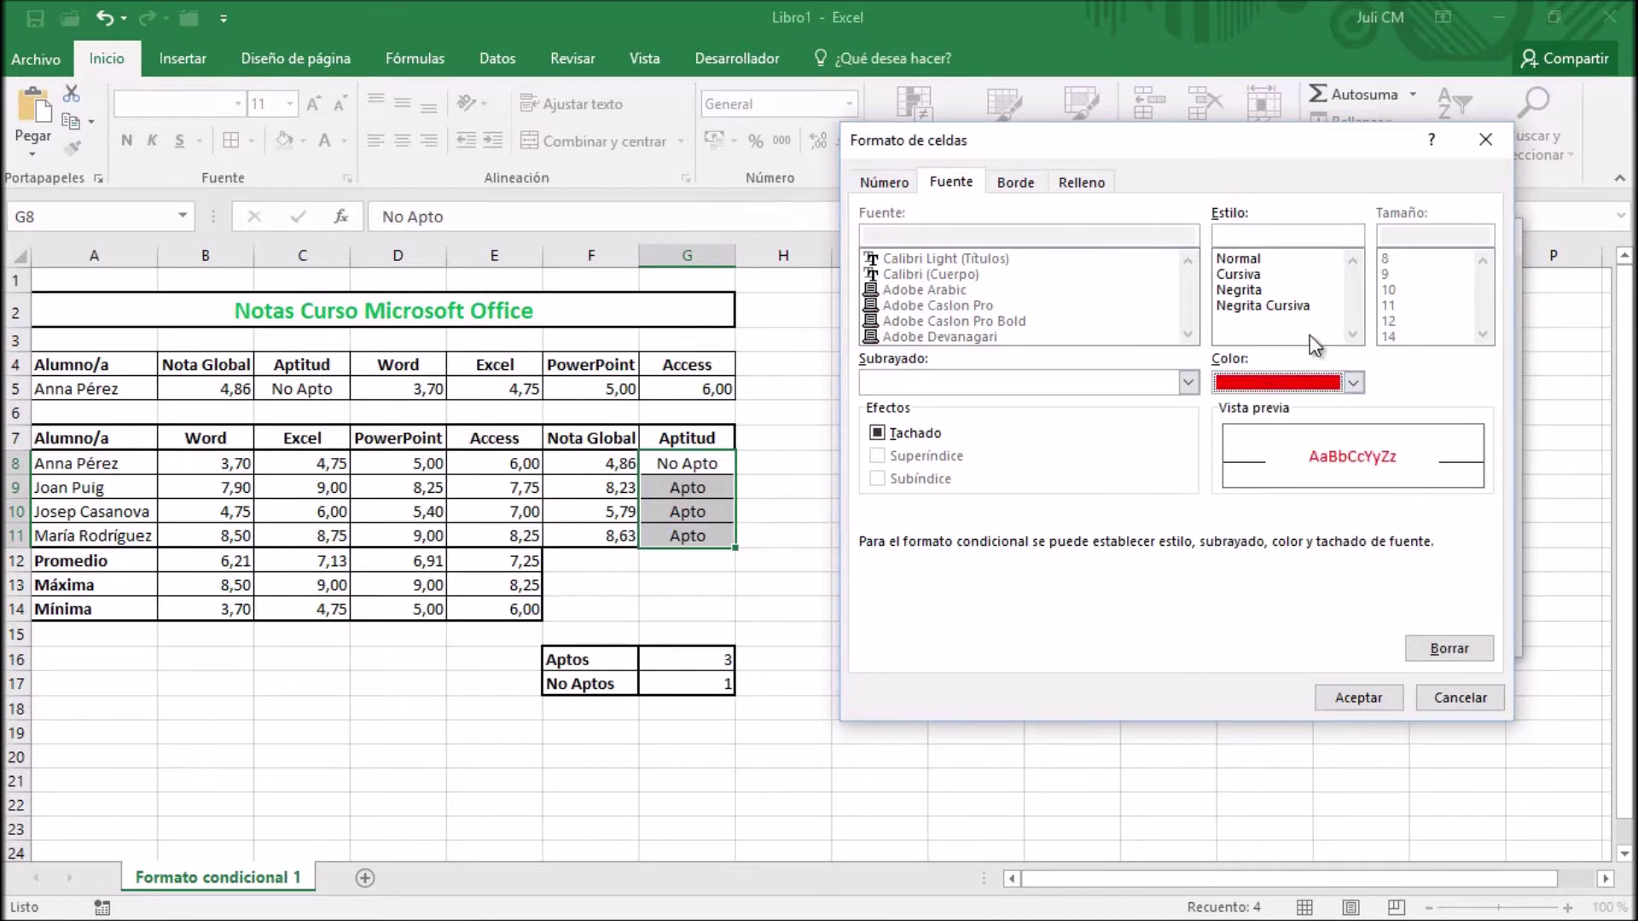
pyautogui.click(1234, 277)
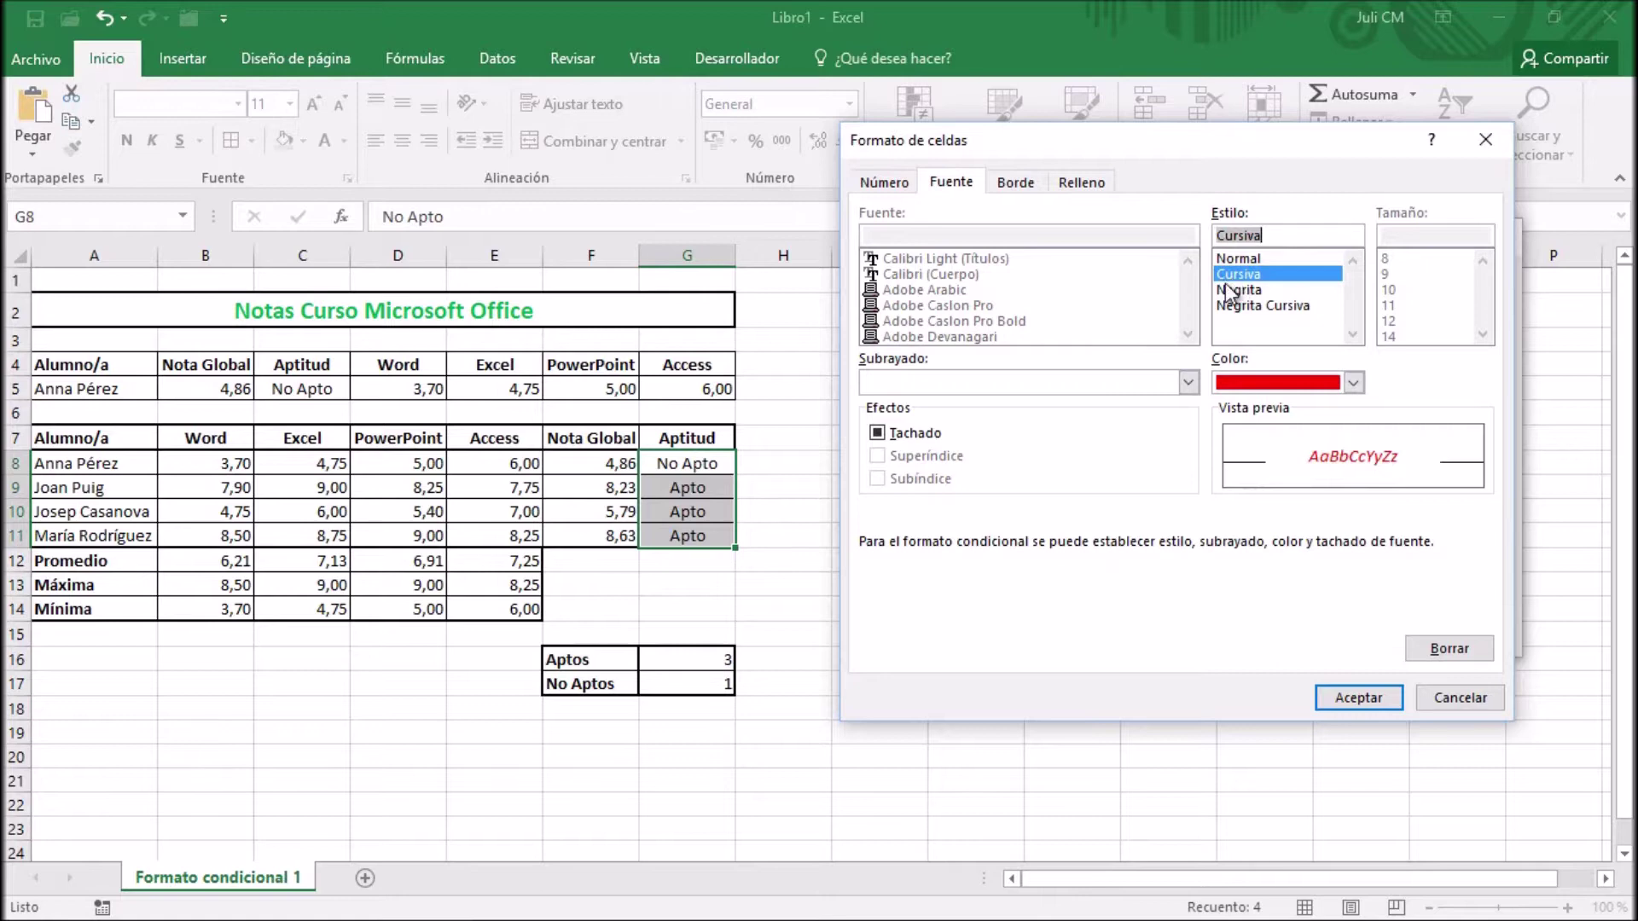
pyautogui.click(1363, 698)
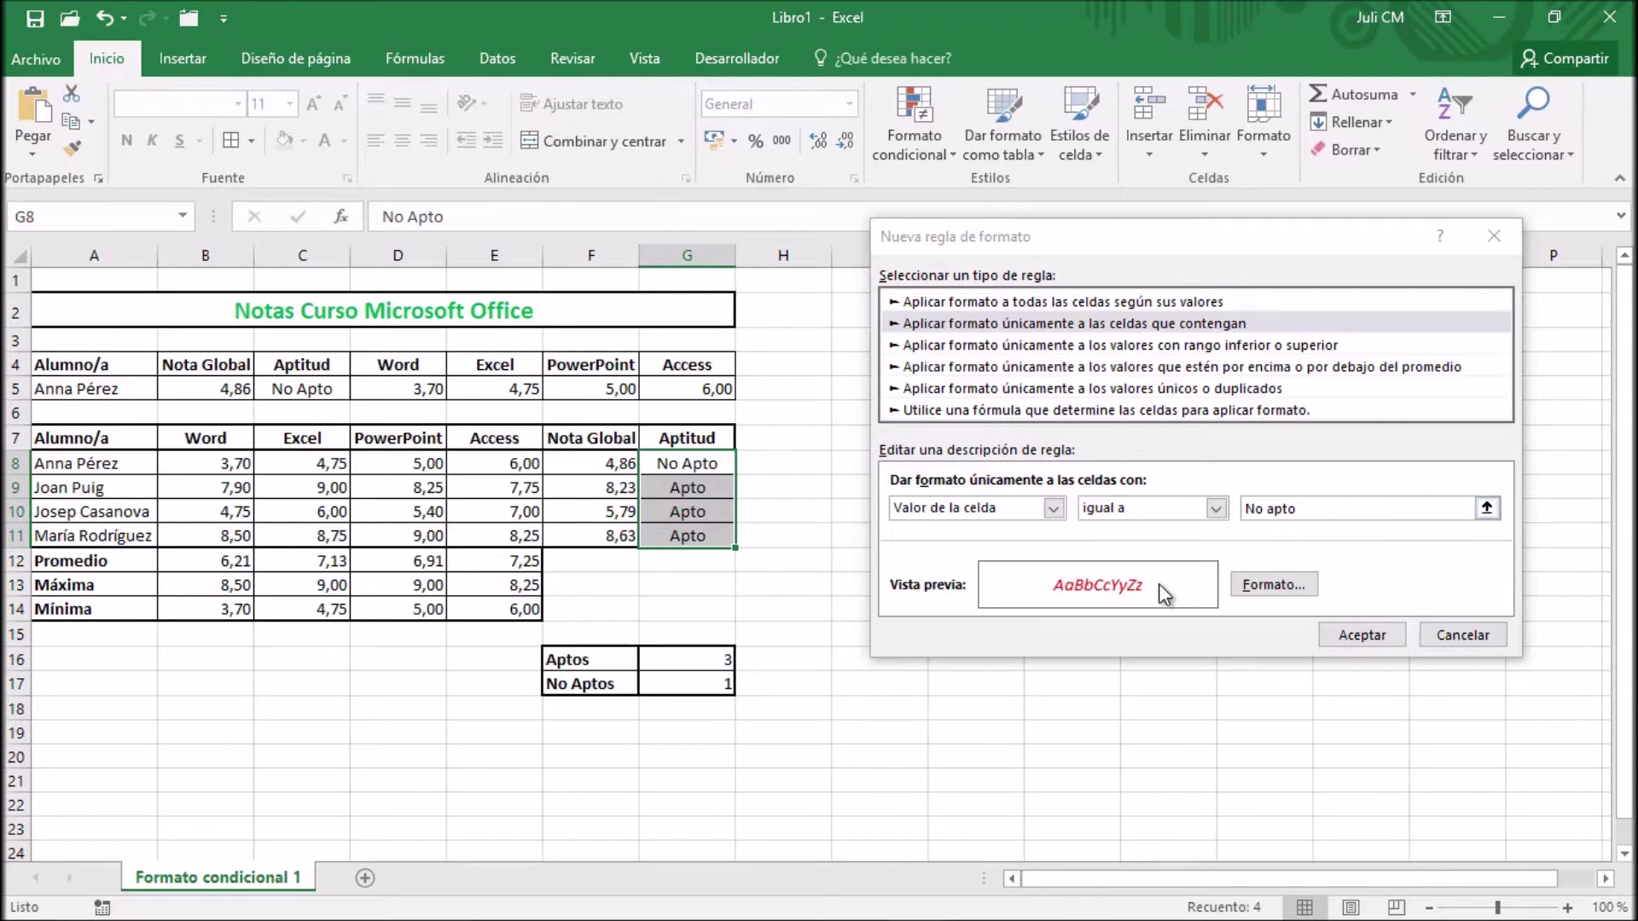
pyautogui.click(1369, 636)
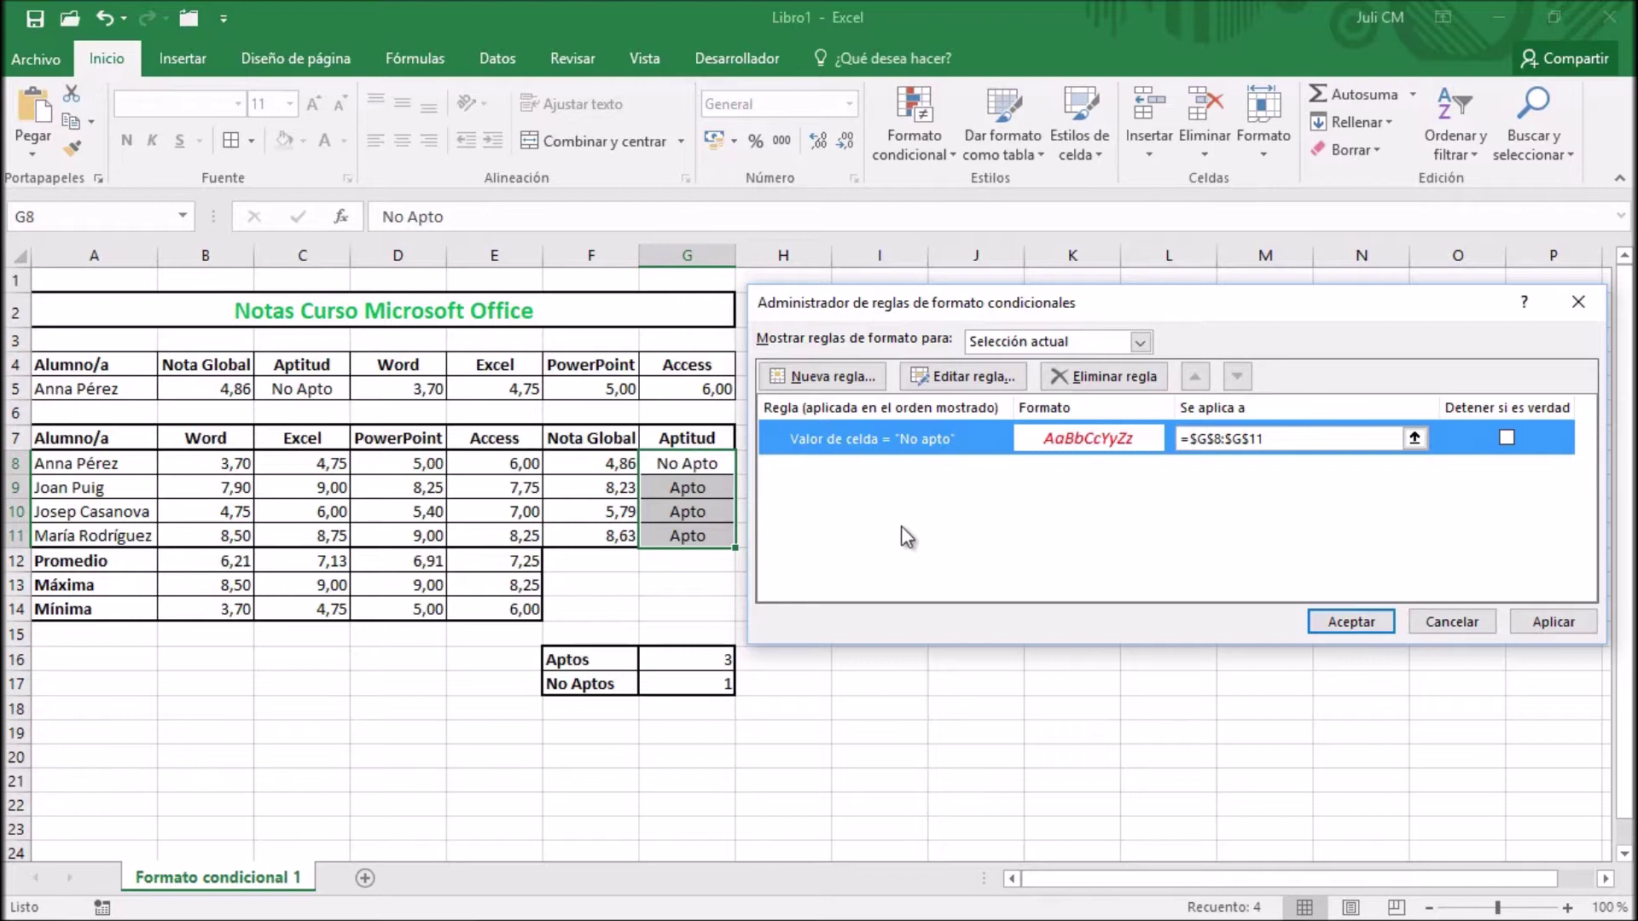
# Step: Create a second rule for the same cells that formats only cells whose value is equal to Apto
pyautogui.click(833, 379)
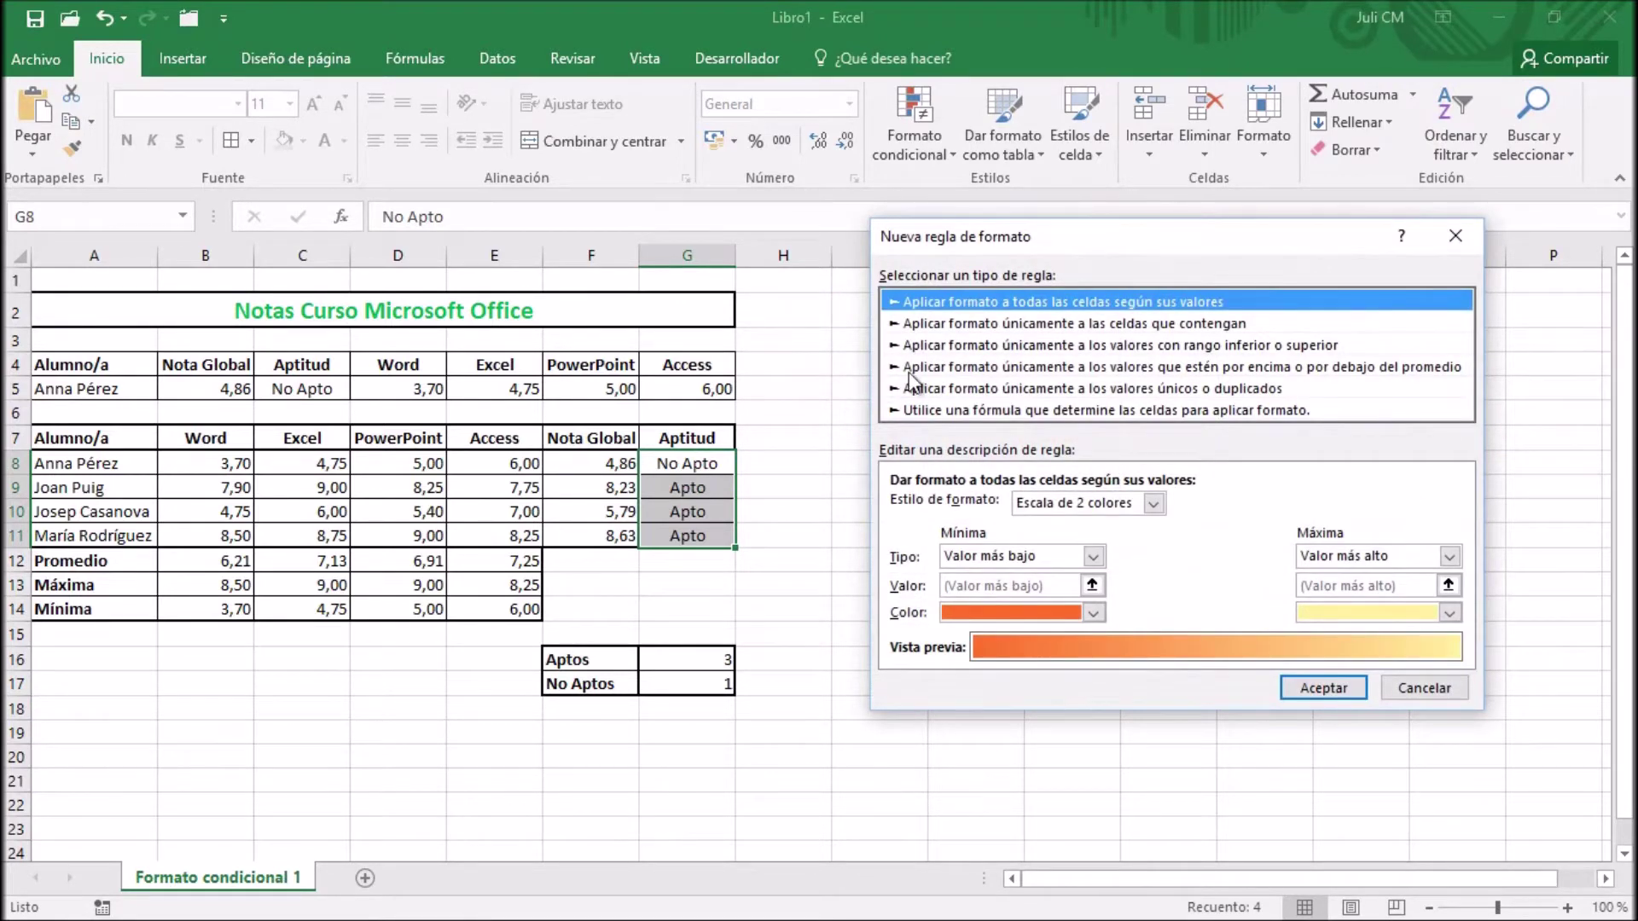
pyautogui.click(1035, 324)
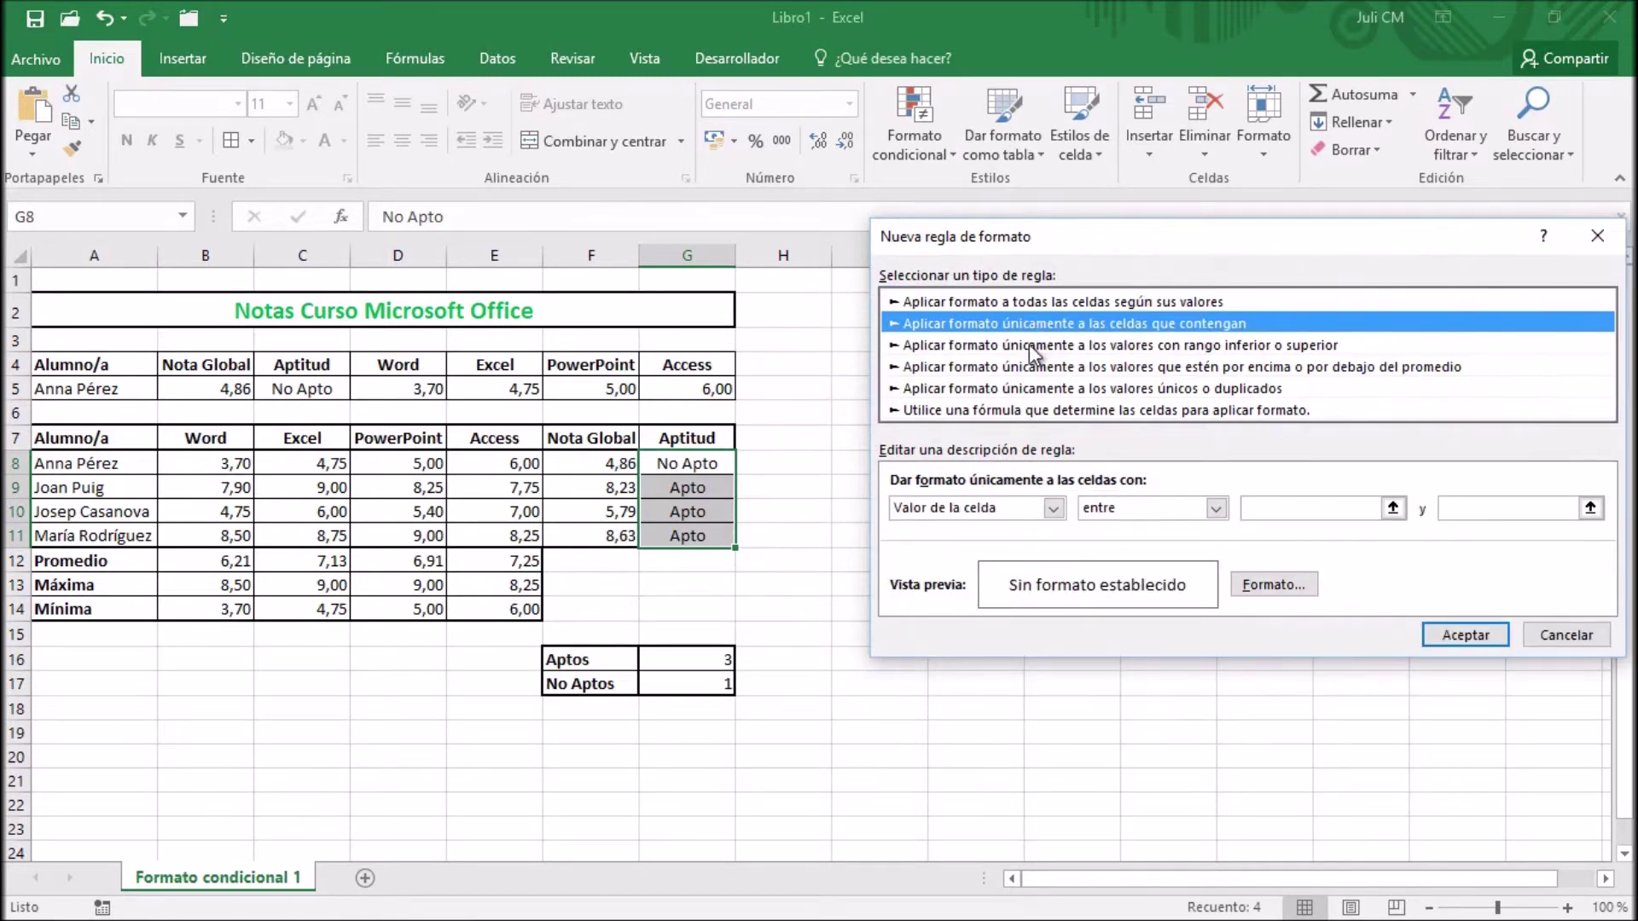
pyautogui.click(1053, 509)
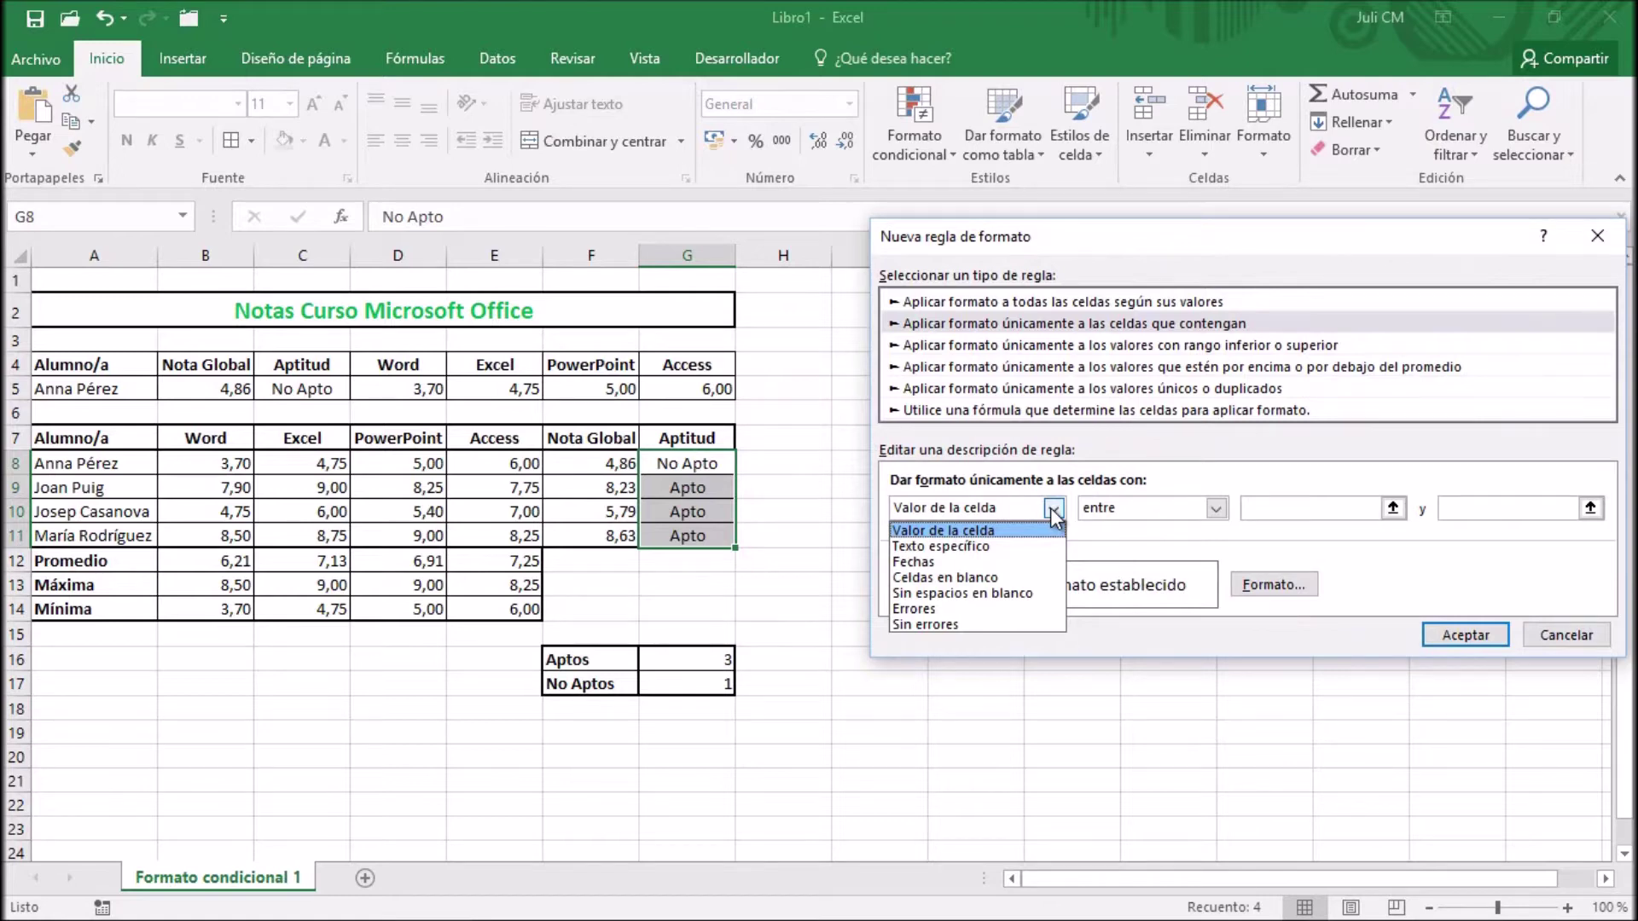
pyautogui.click(1055, 524)
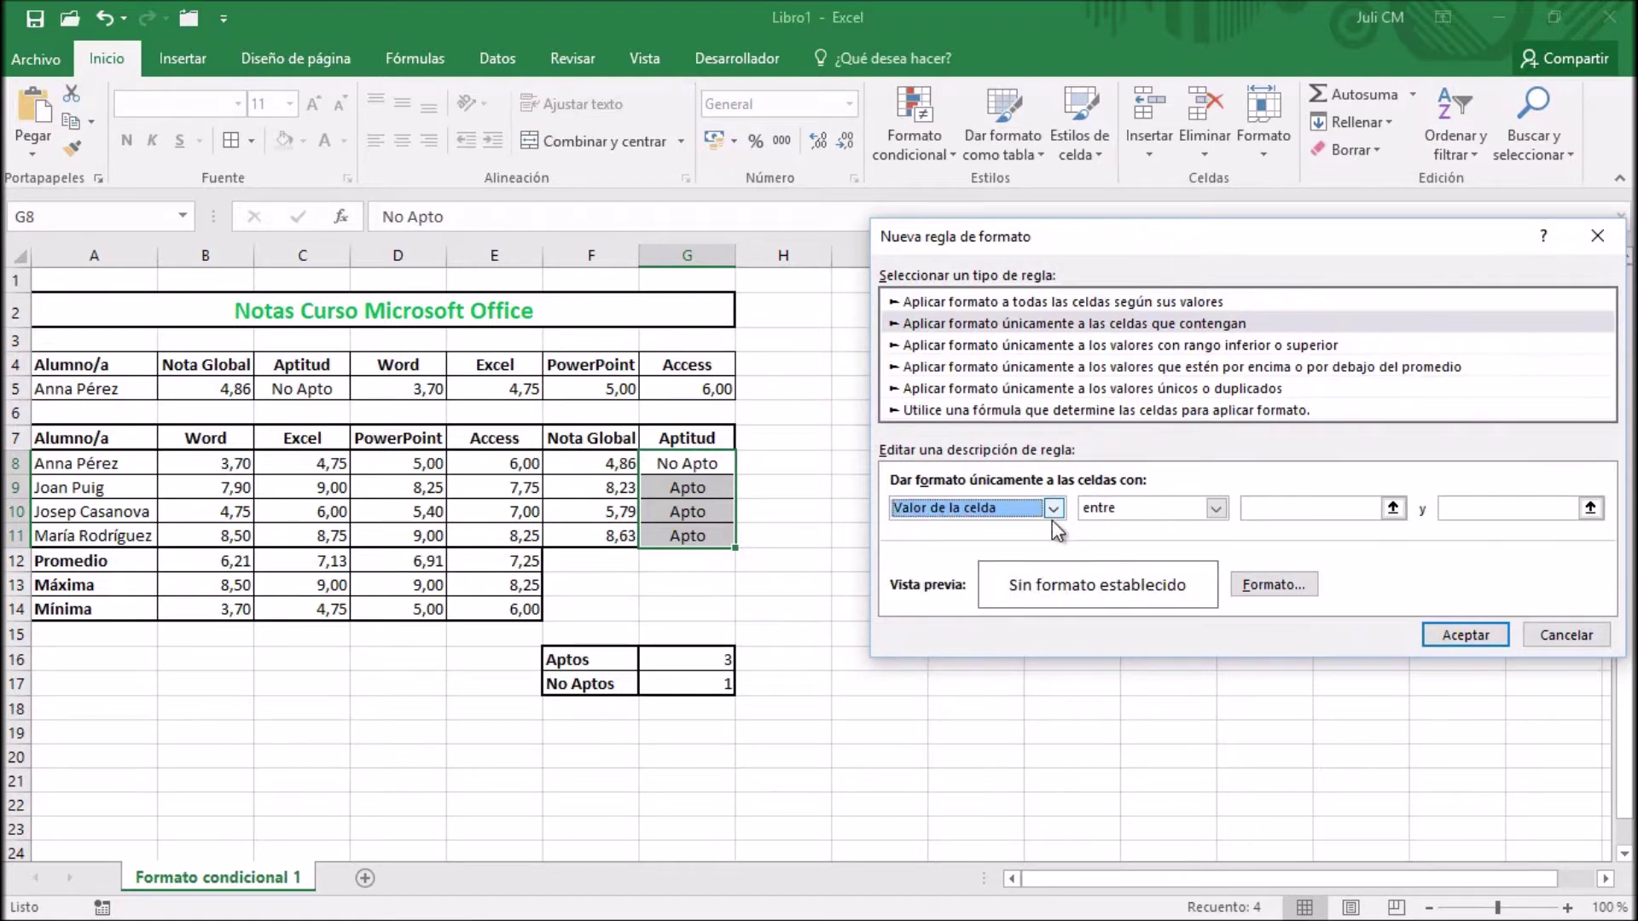
pyautogui.click(1220, 508)
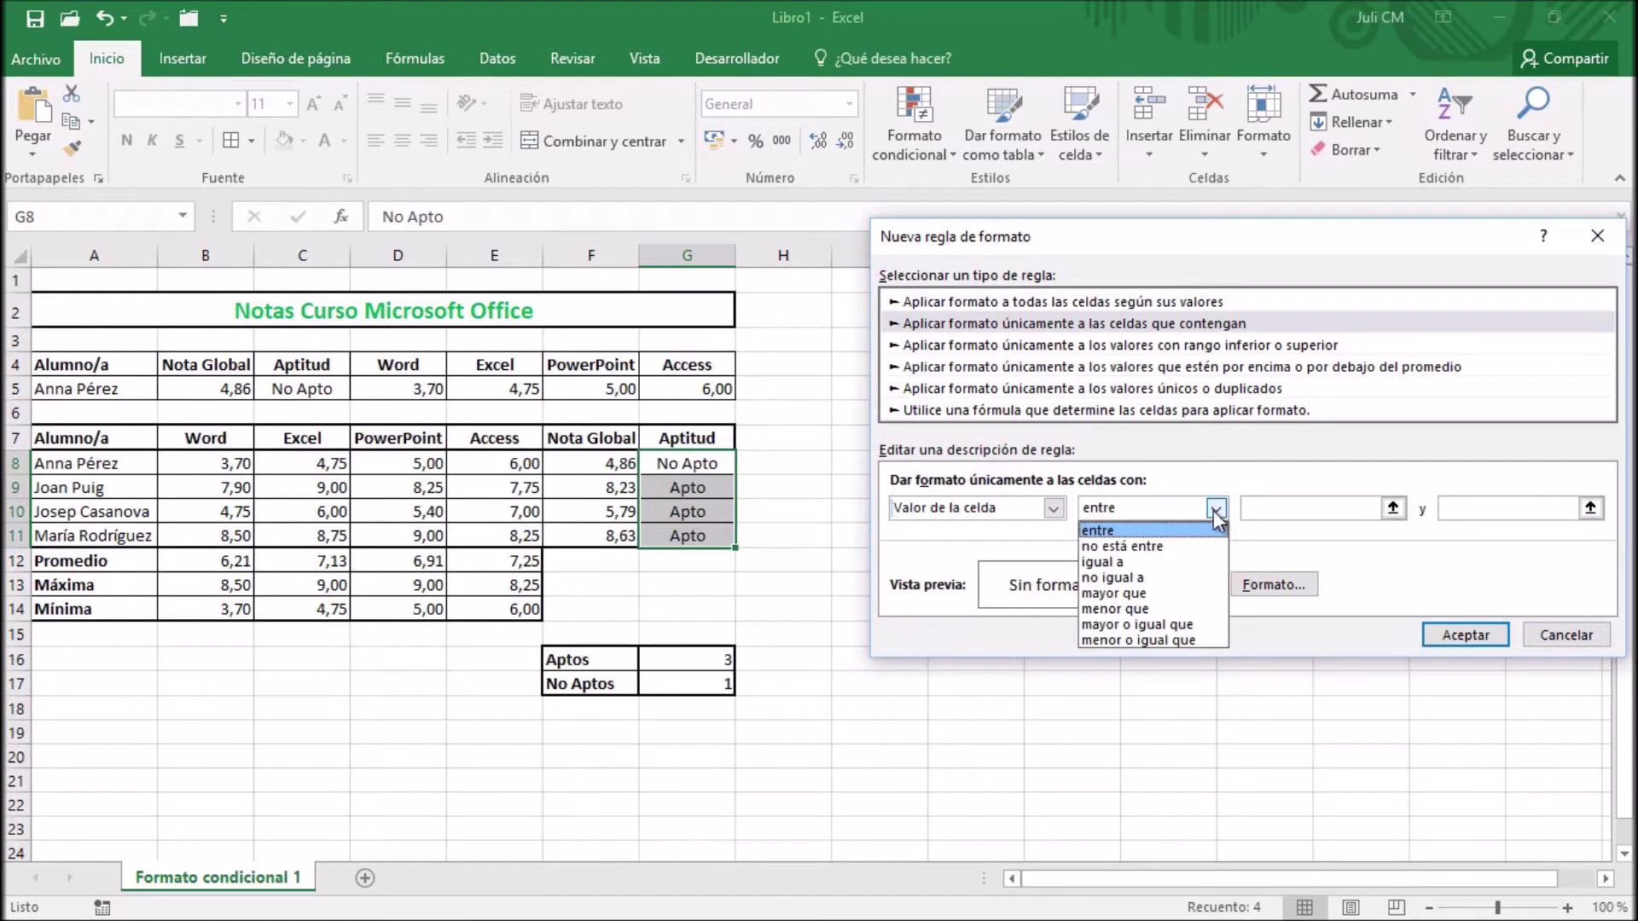
pyautogui.click(1155, 561)
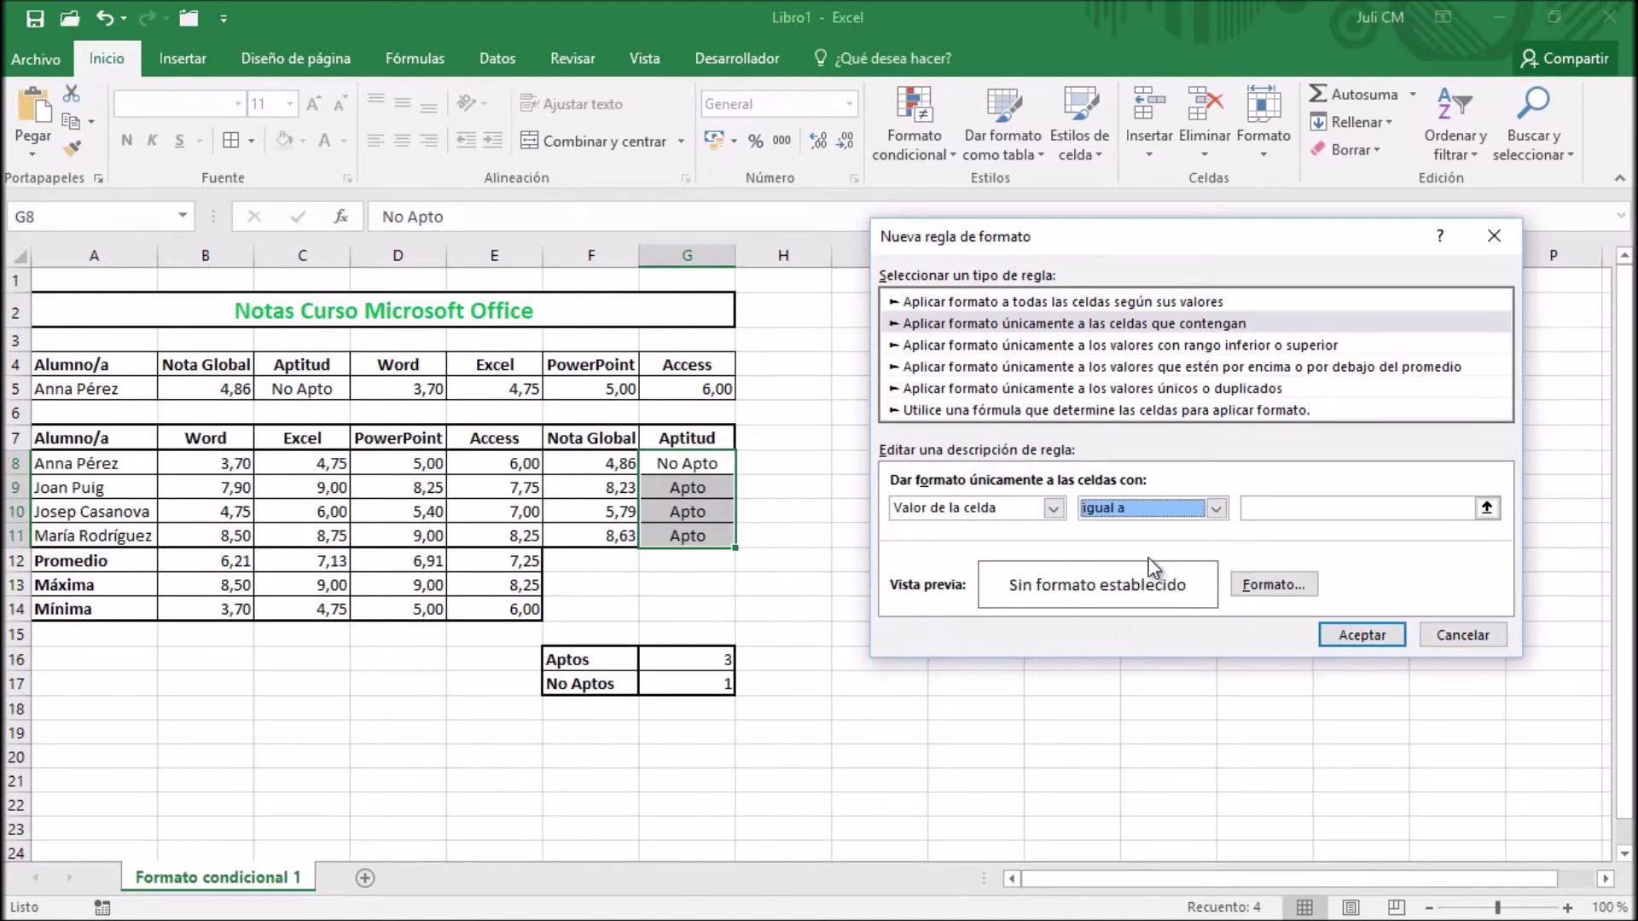
pyautogui.click(1271, 507)
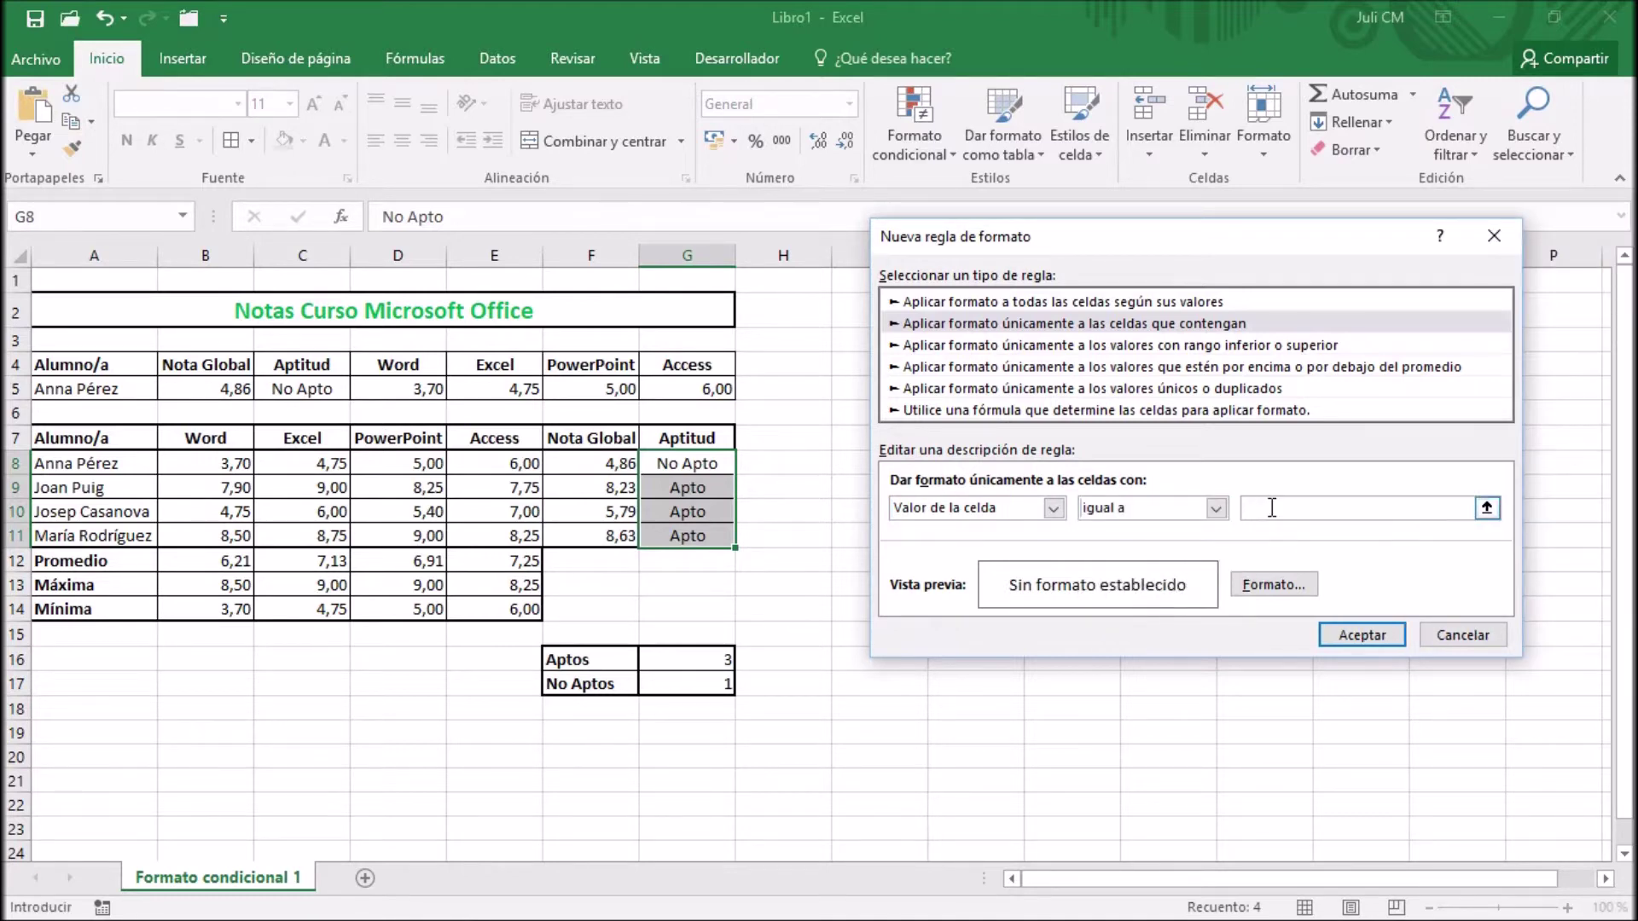
pyautogui.write('Ap')
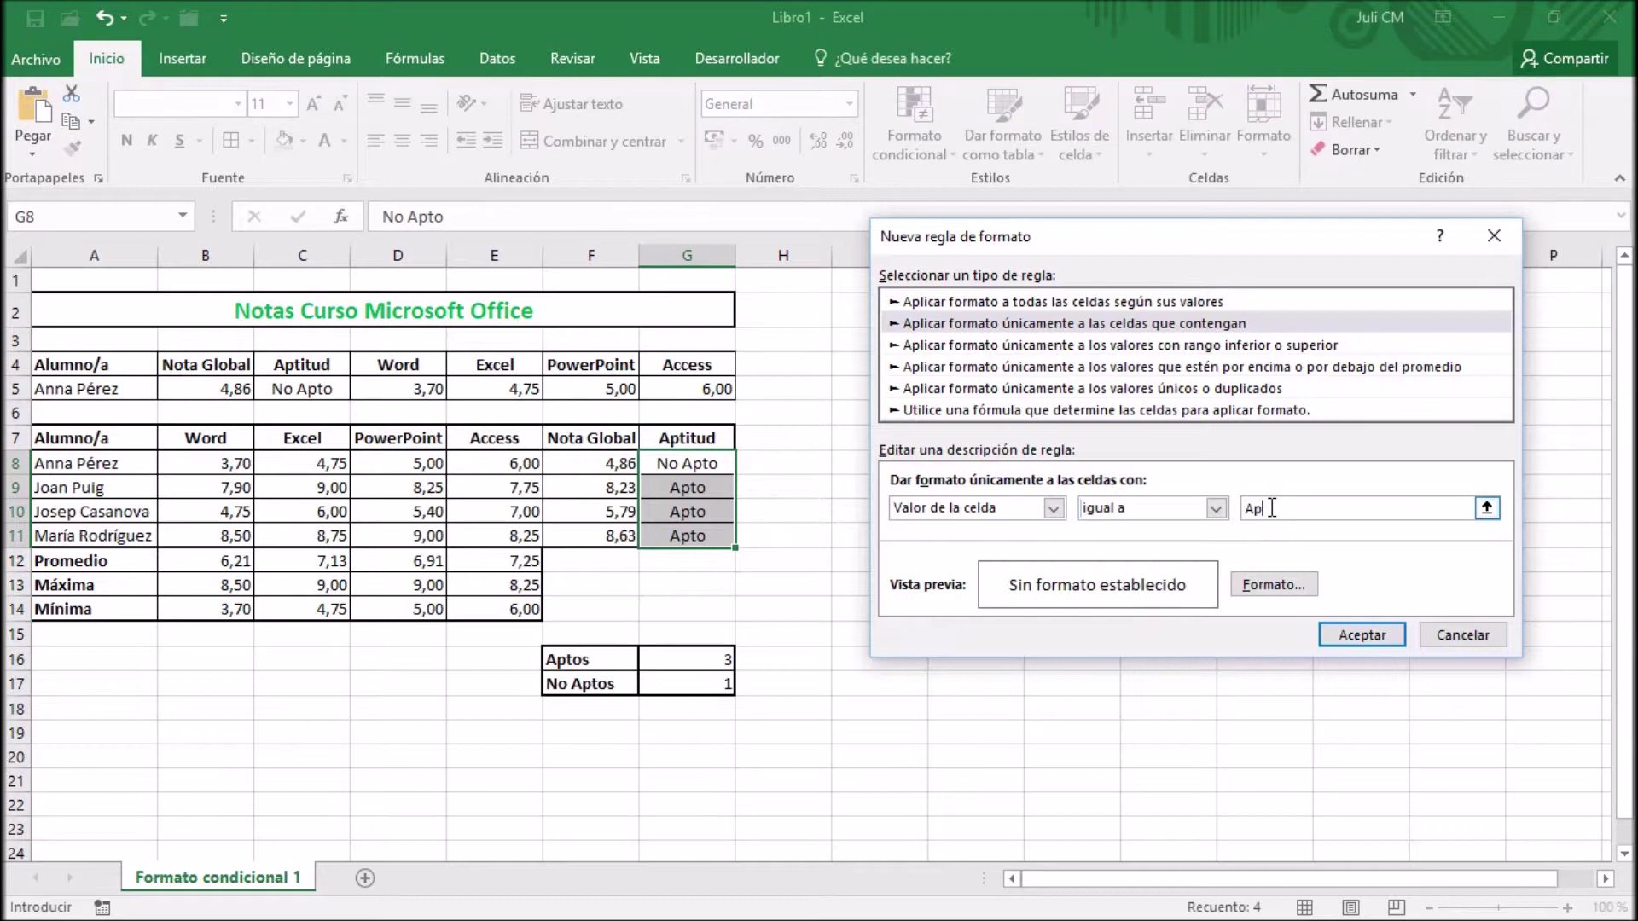
pyautogui.write('to')
# Step: Set the Apto rule's font to Negrita Cursiva style in a dark blue theme colour
pyautogui.click(1281, 583)
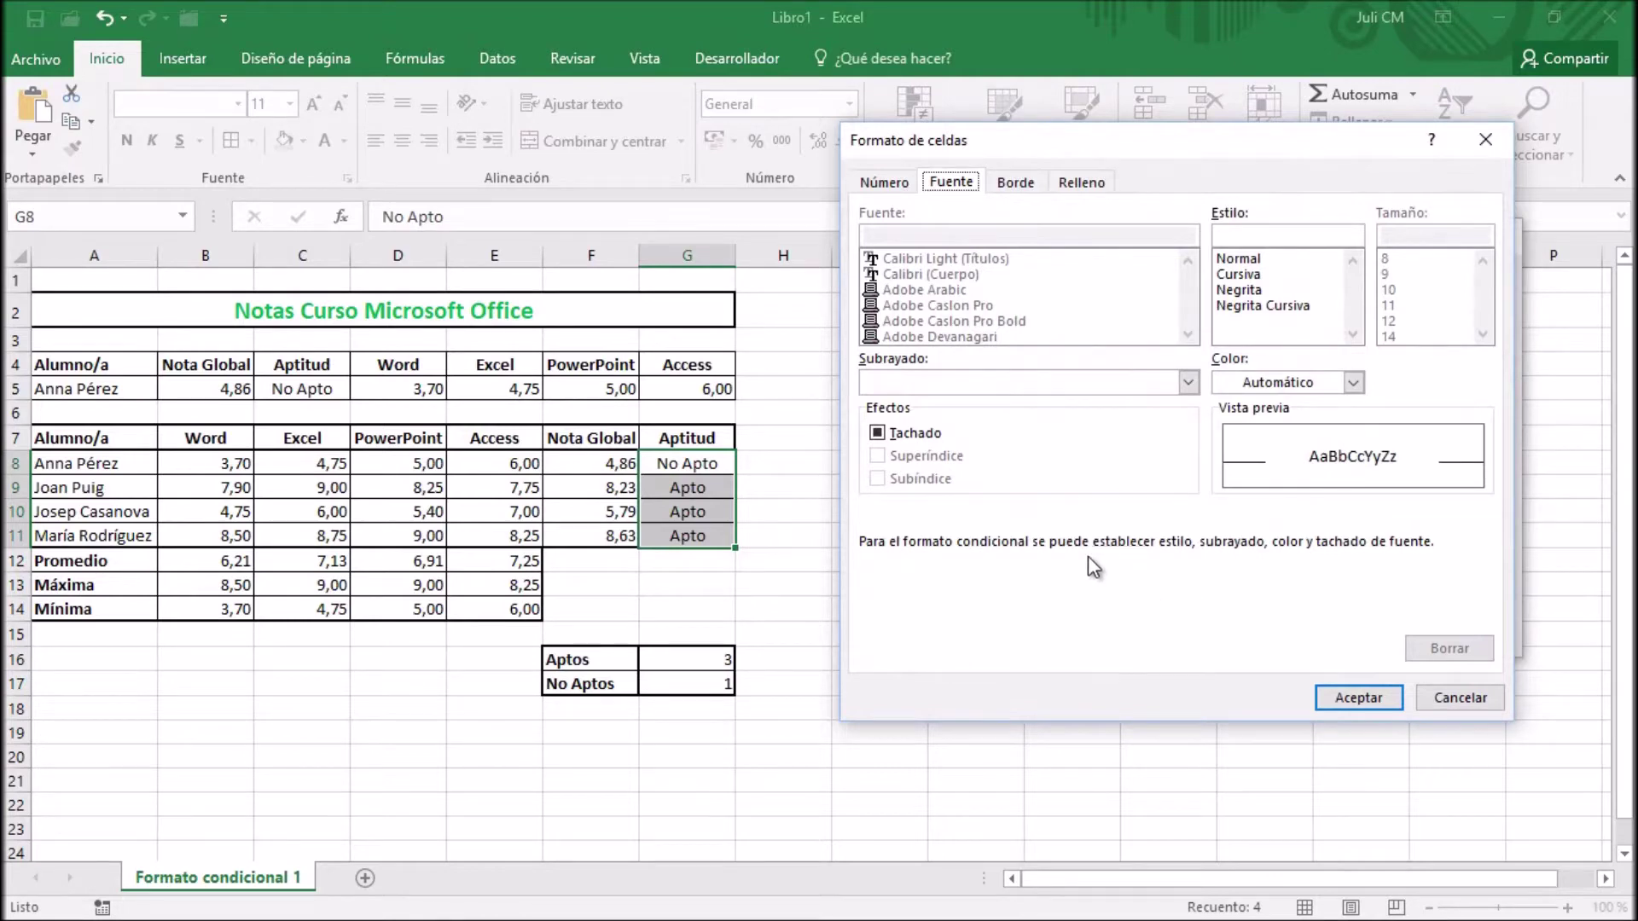
pyautogui.click(1241, 309)
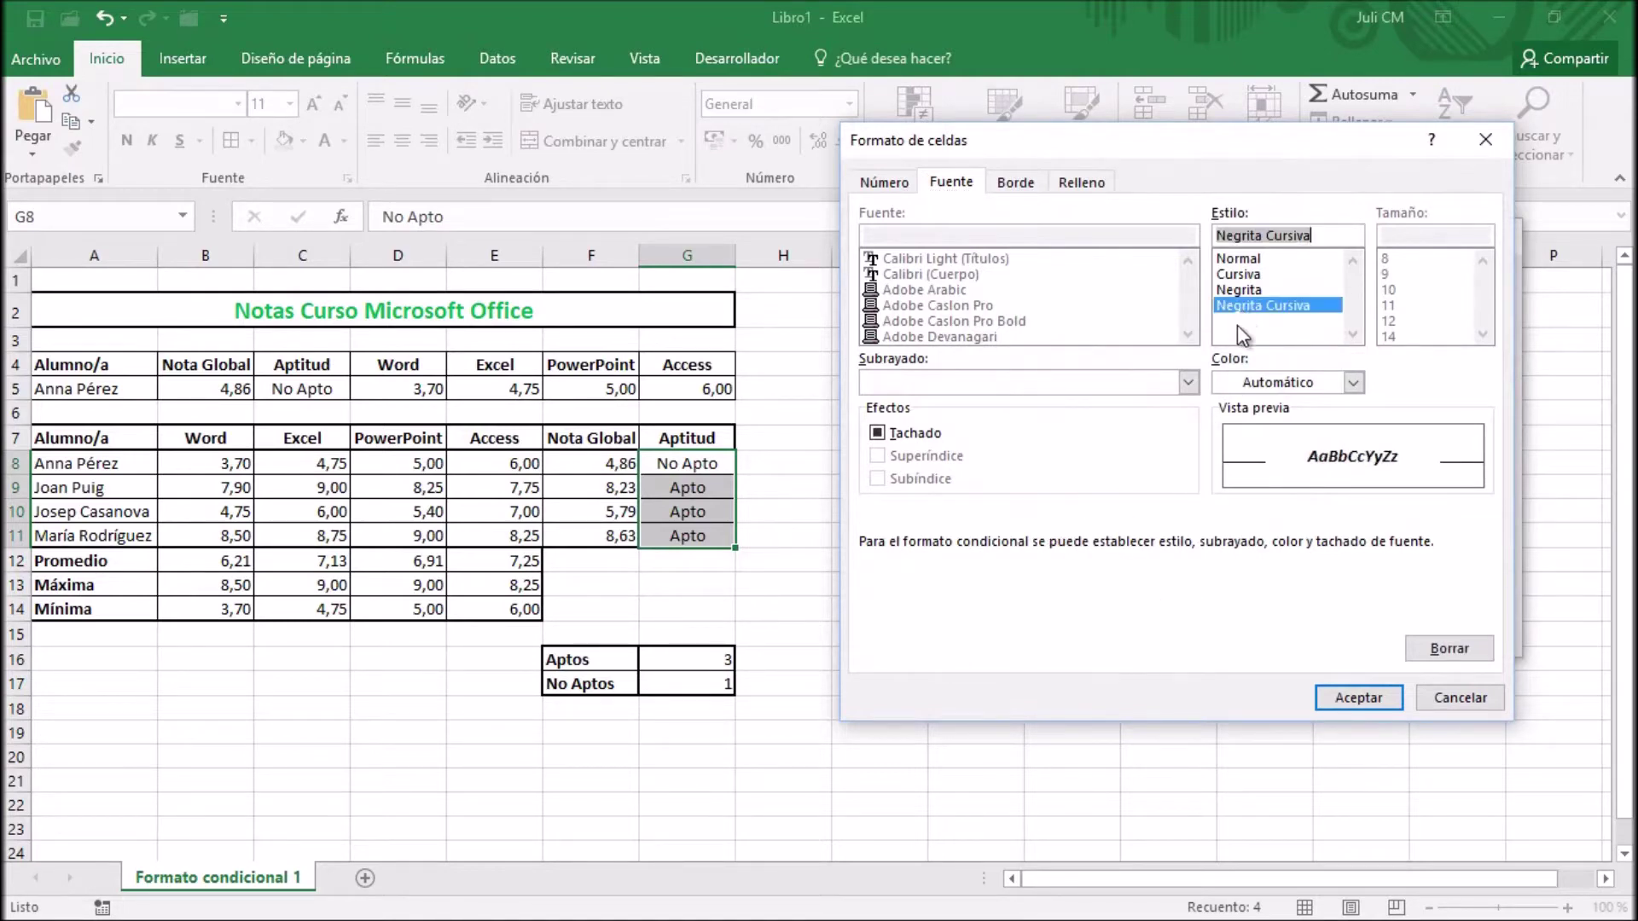
pyautogui.click(1361, 381)
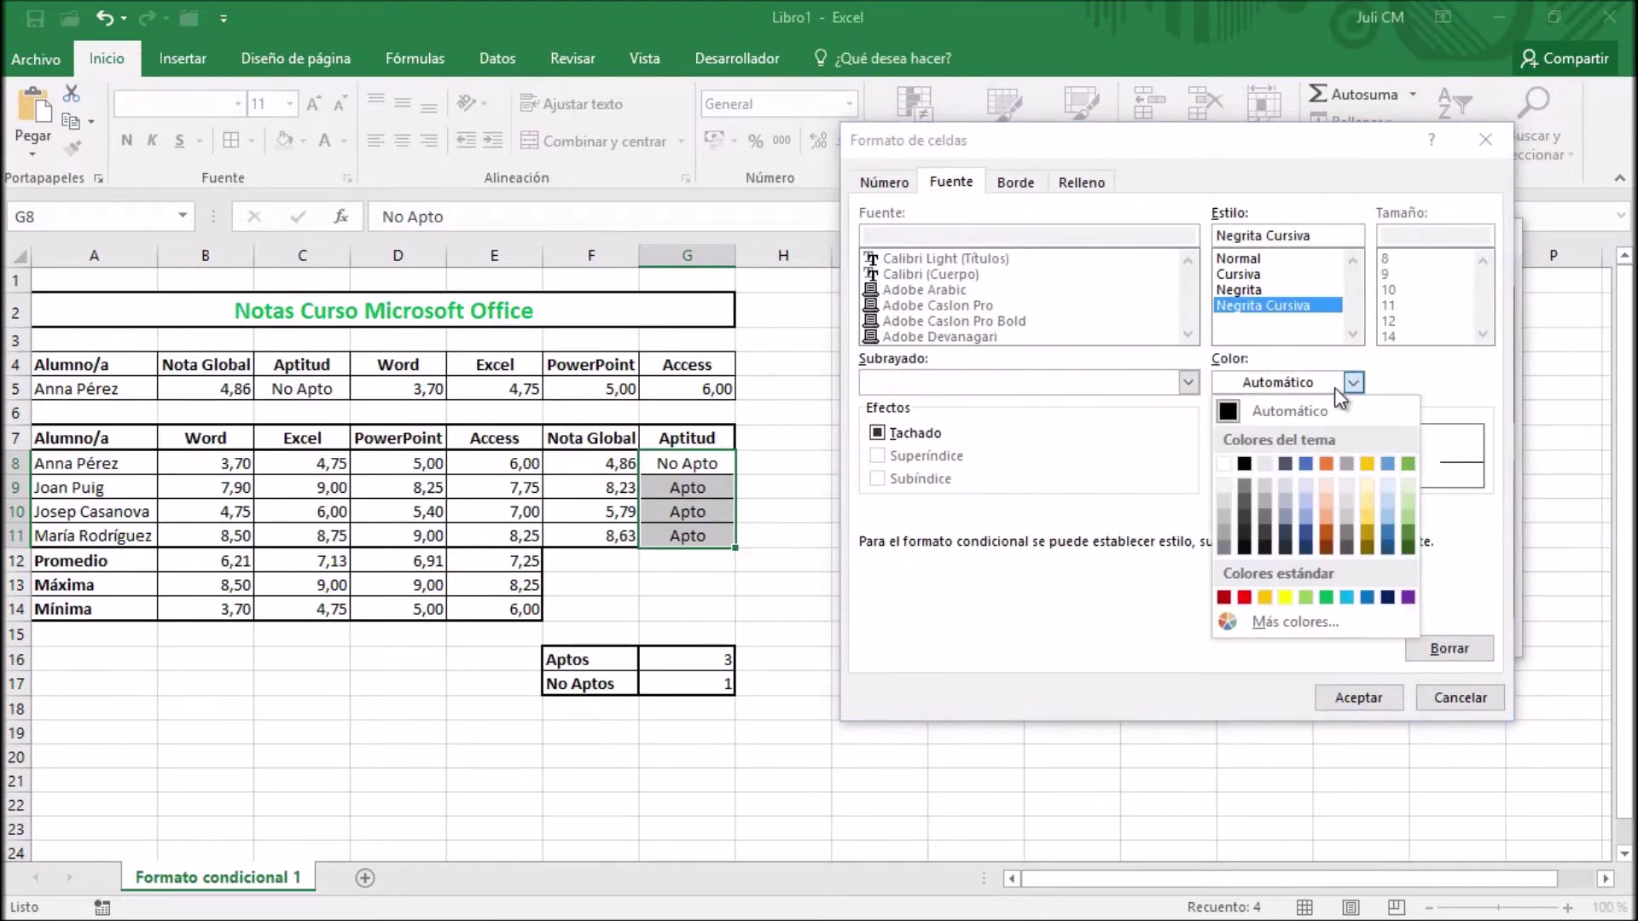
pyautogui.click(1306, 532)
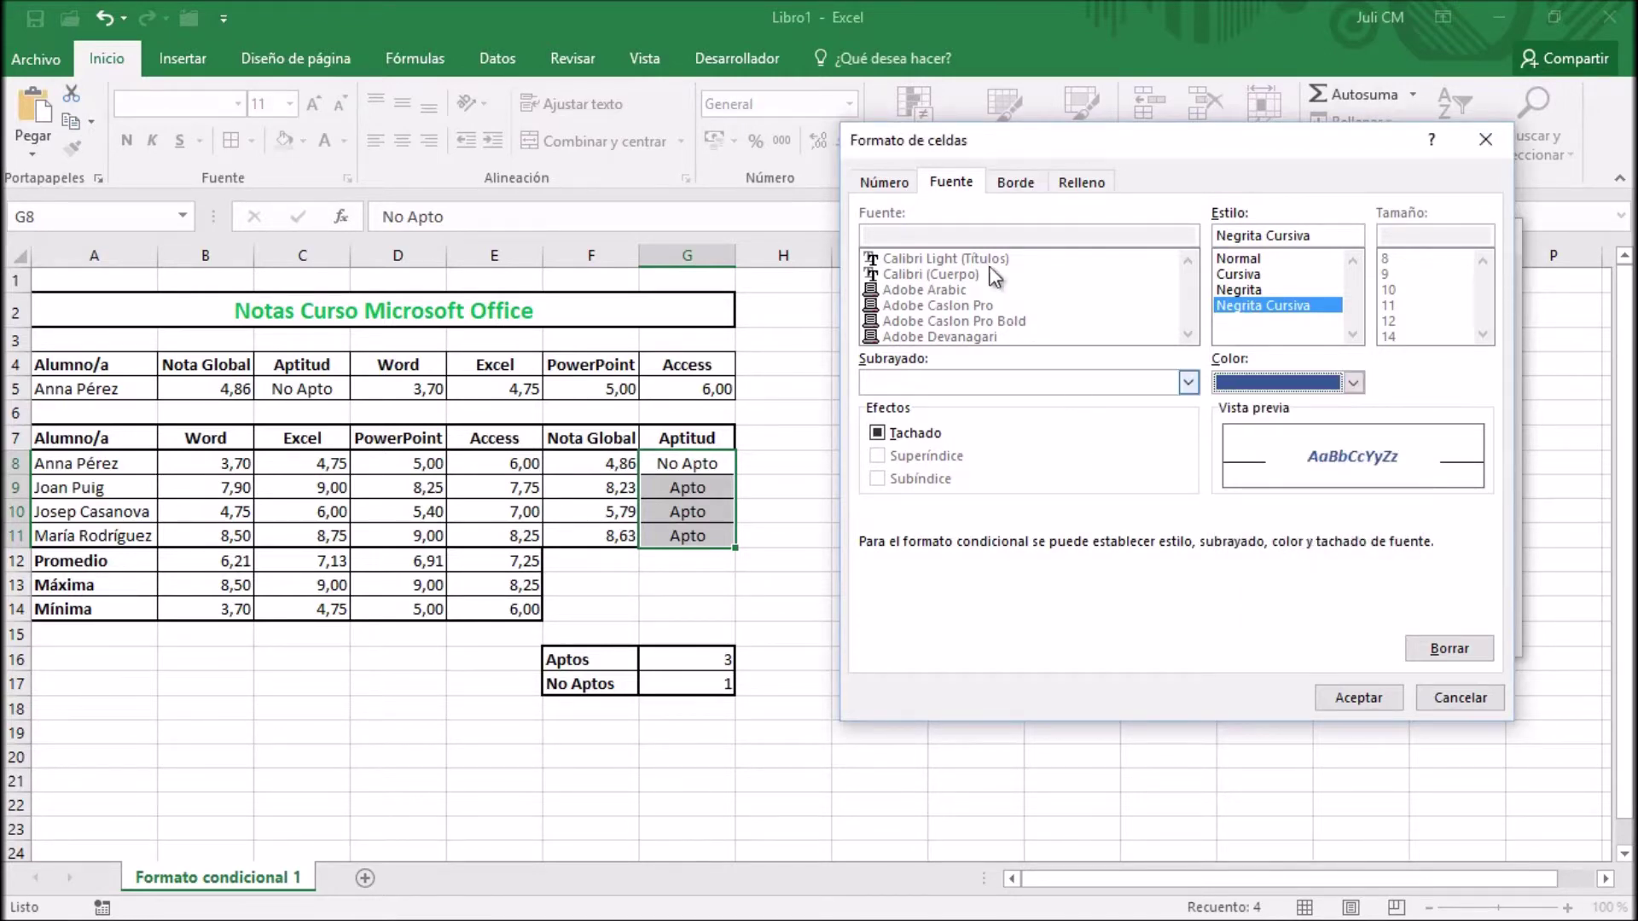
# Step: Give the Apto rule a light blue theme background fill, trying a standard orange fill first
pyautogui.click(968, 187)
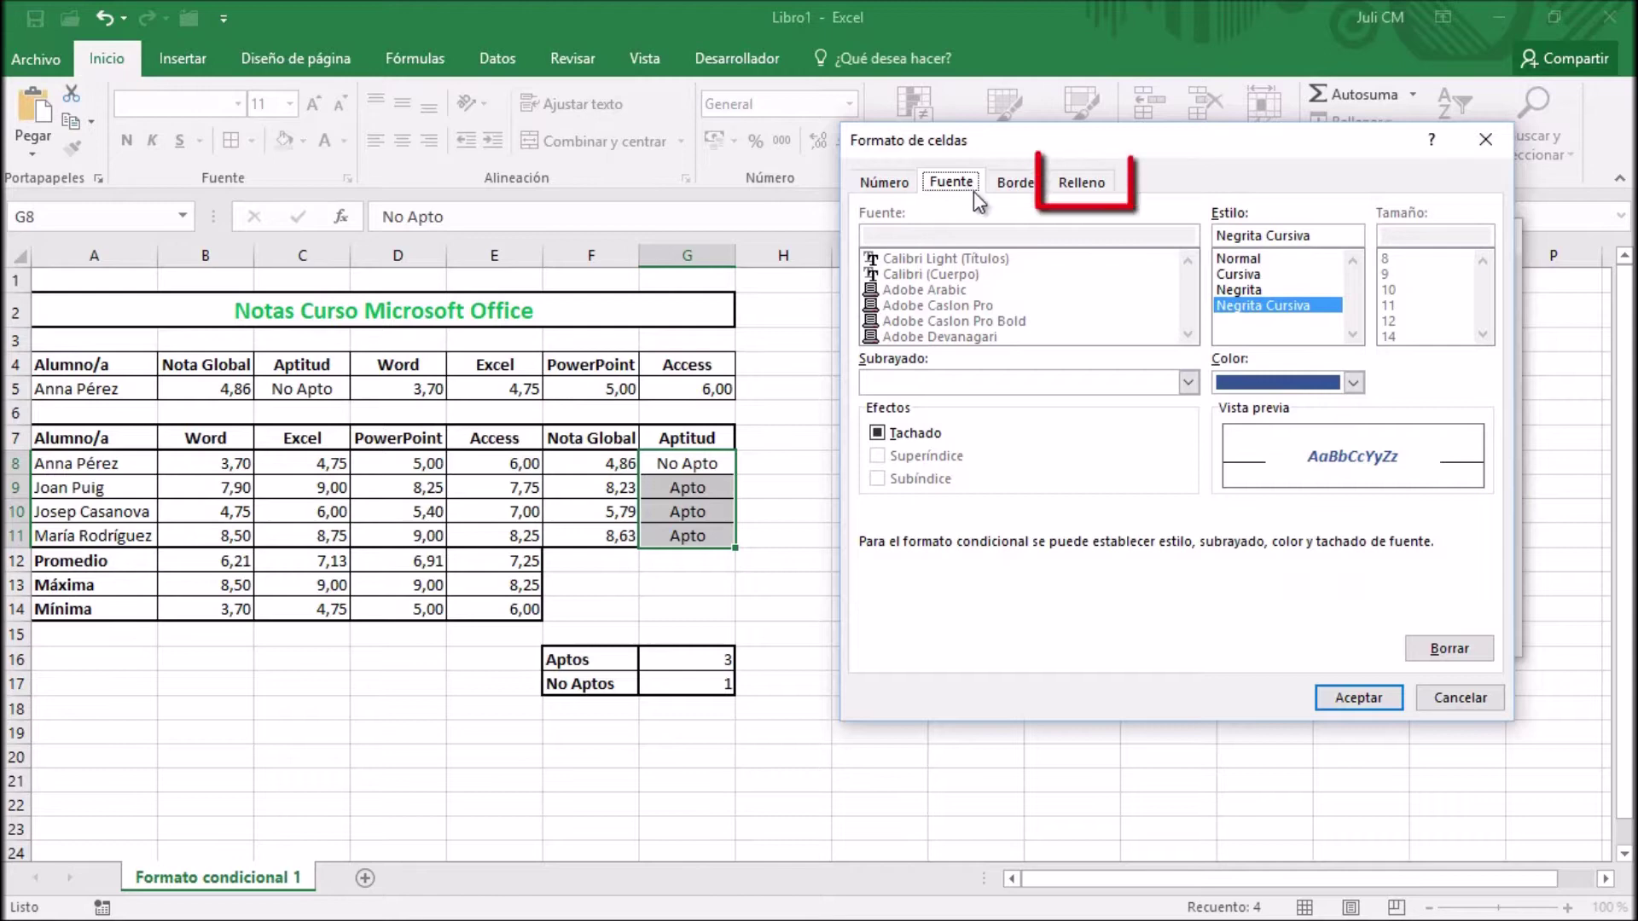
pyautogui.click(1082, 184)
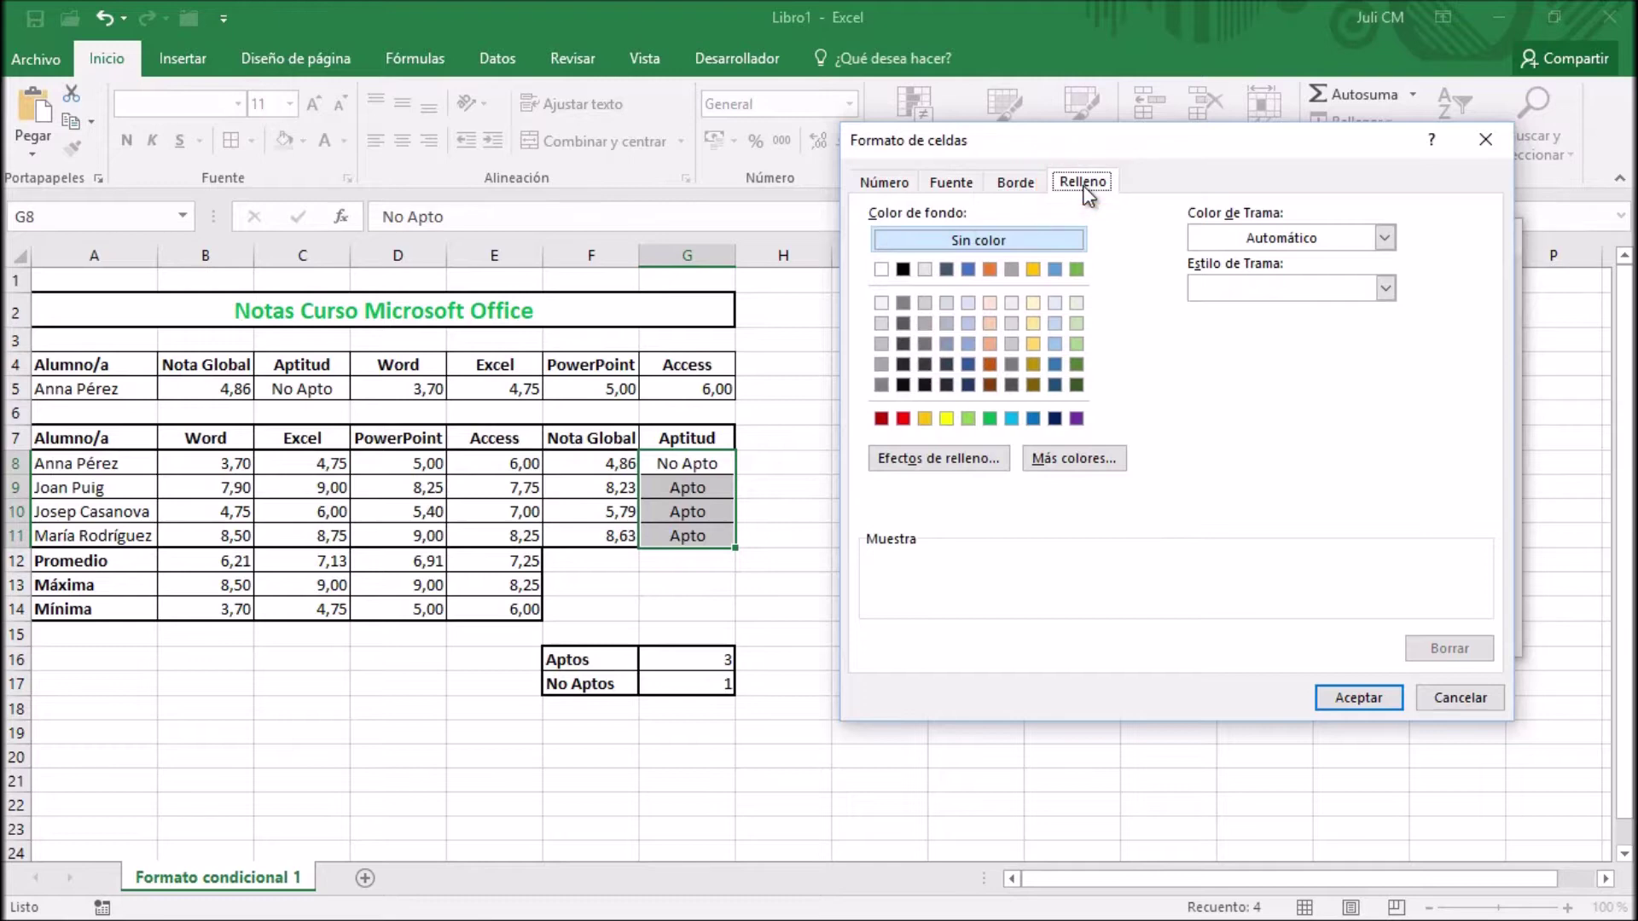
pyautogui.click(965, 190)
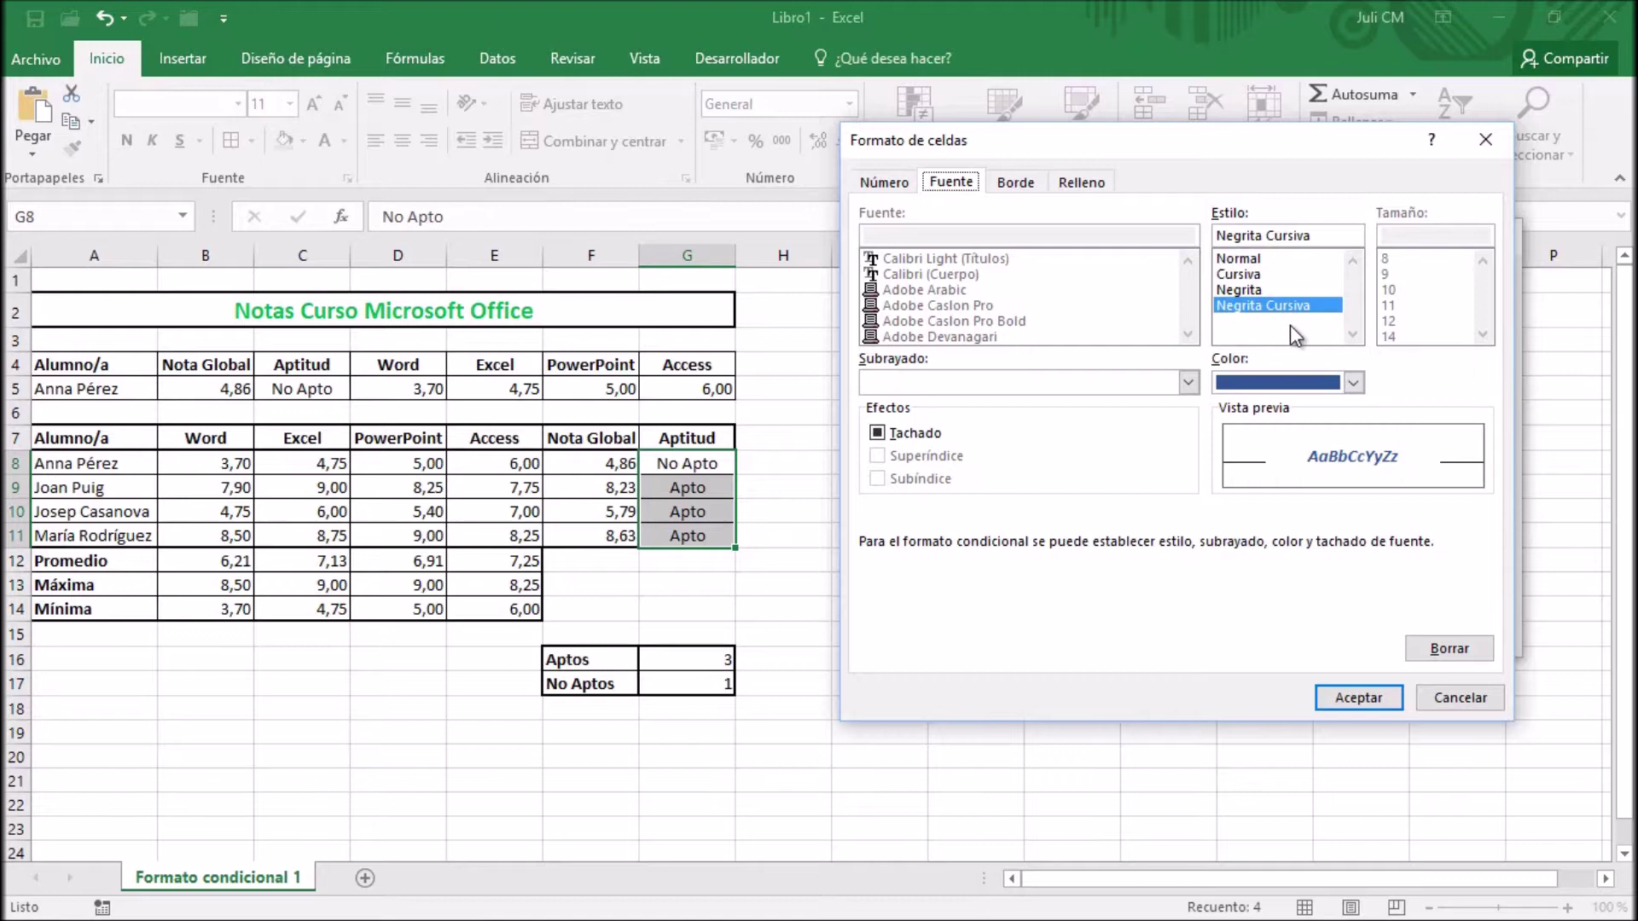
pyautogui.click(1097, 182)
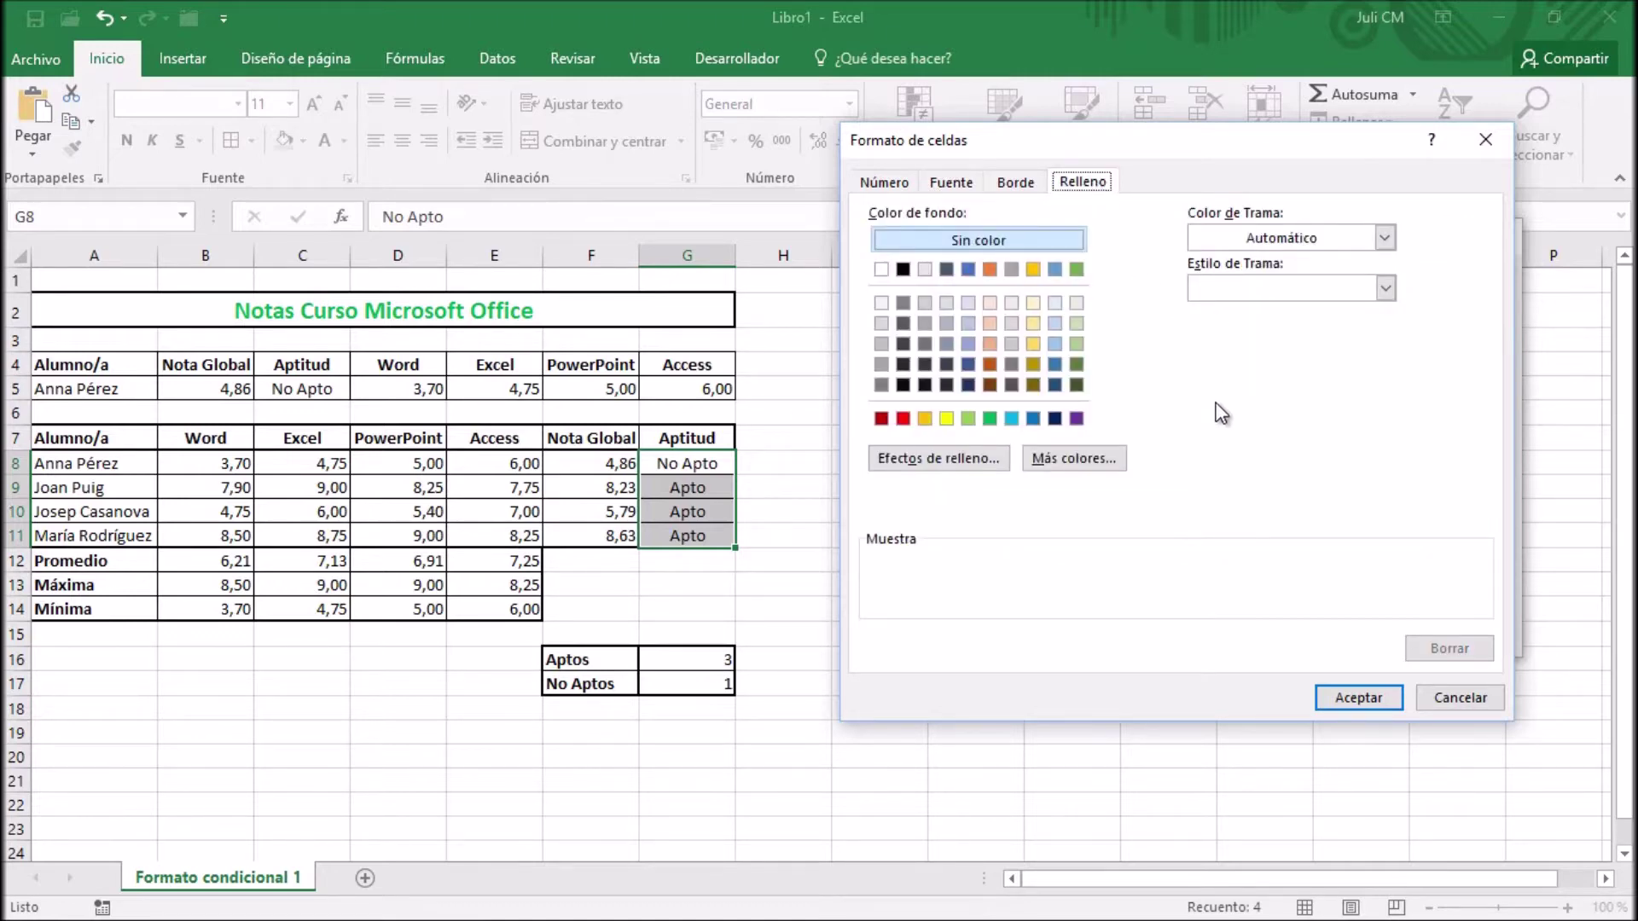
pyautogui.click(927, 417)
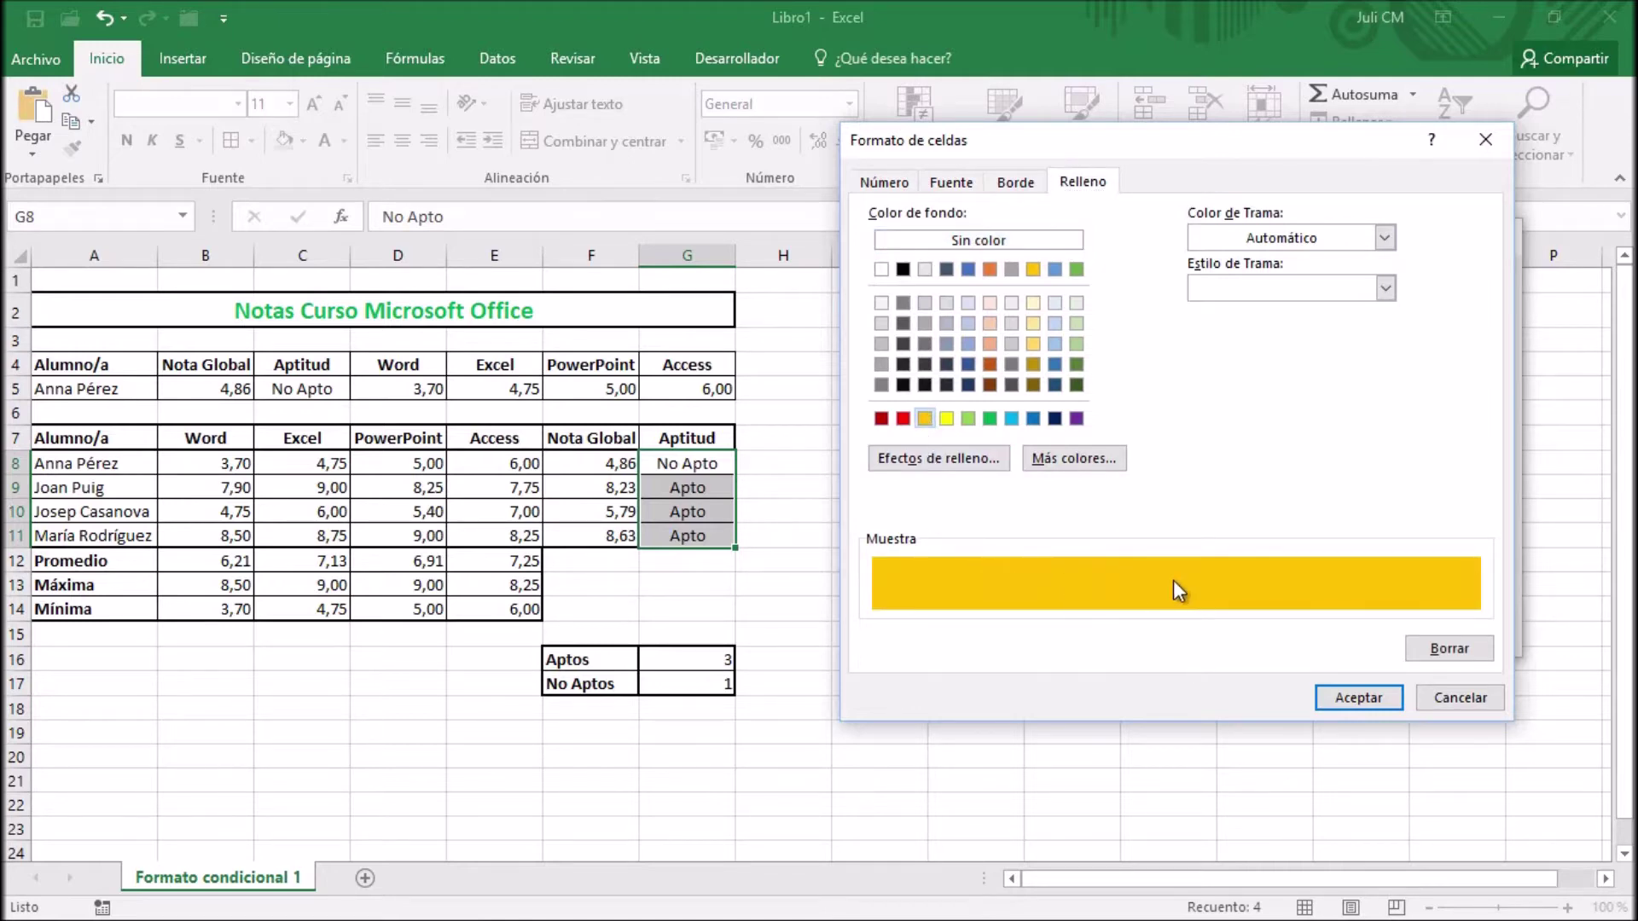
pyautogui.click(970, 321)
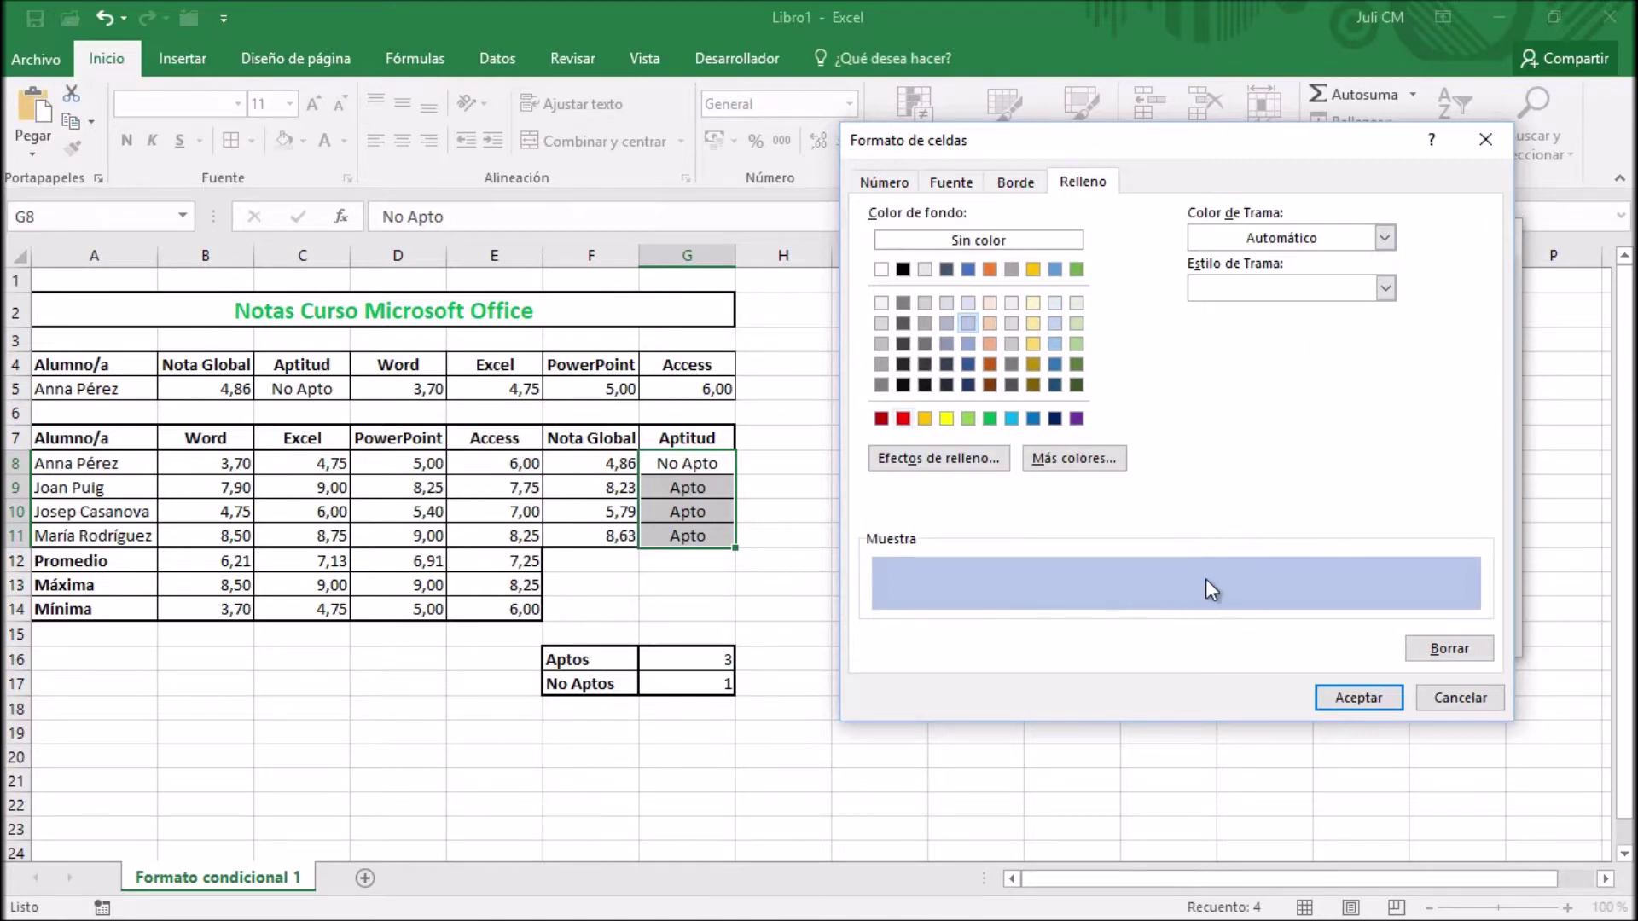
pyautogui.click(961, 186)
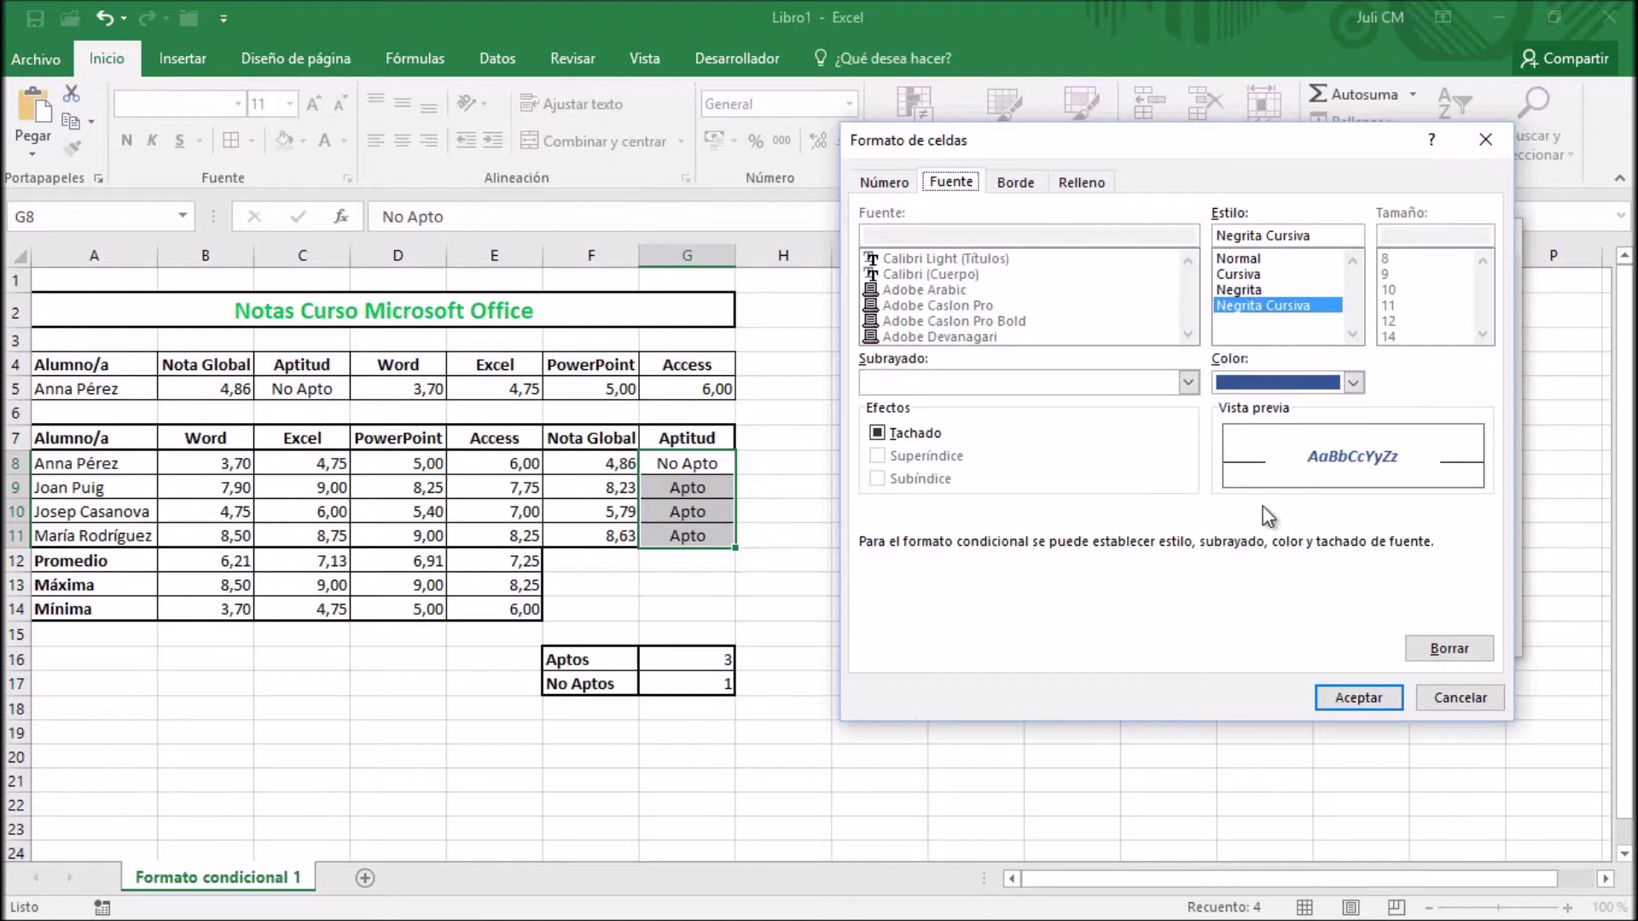
pyautogui.click(1365, 705)
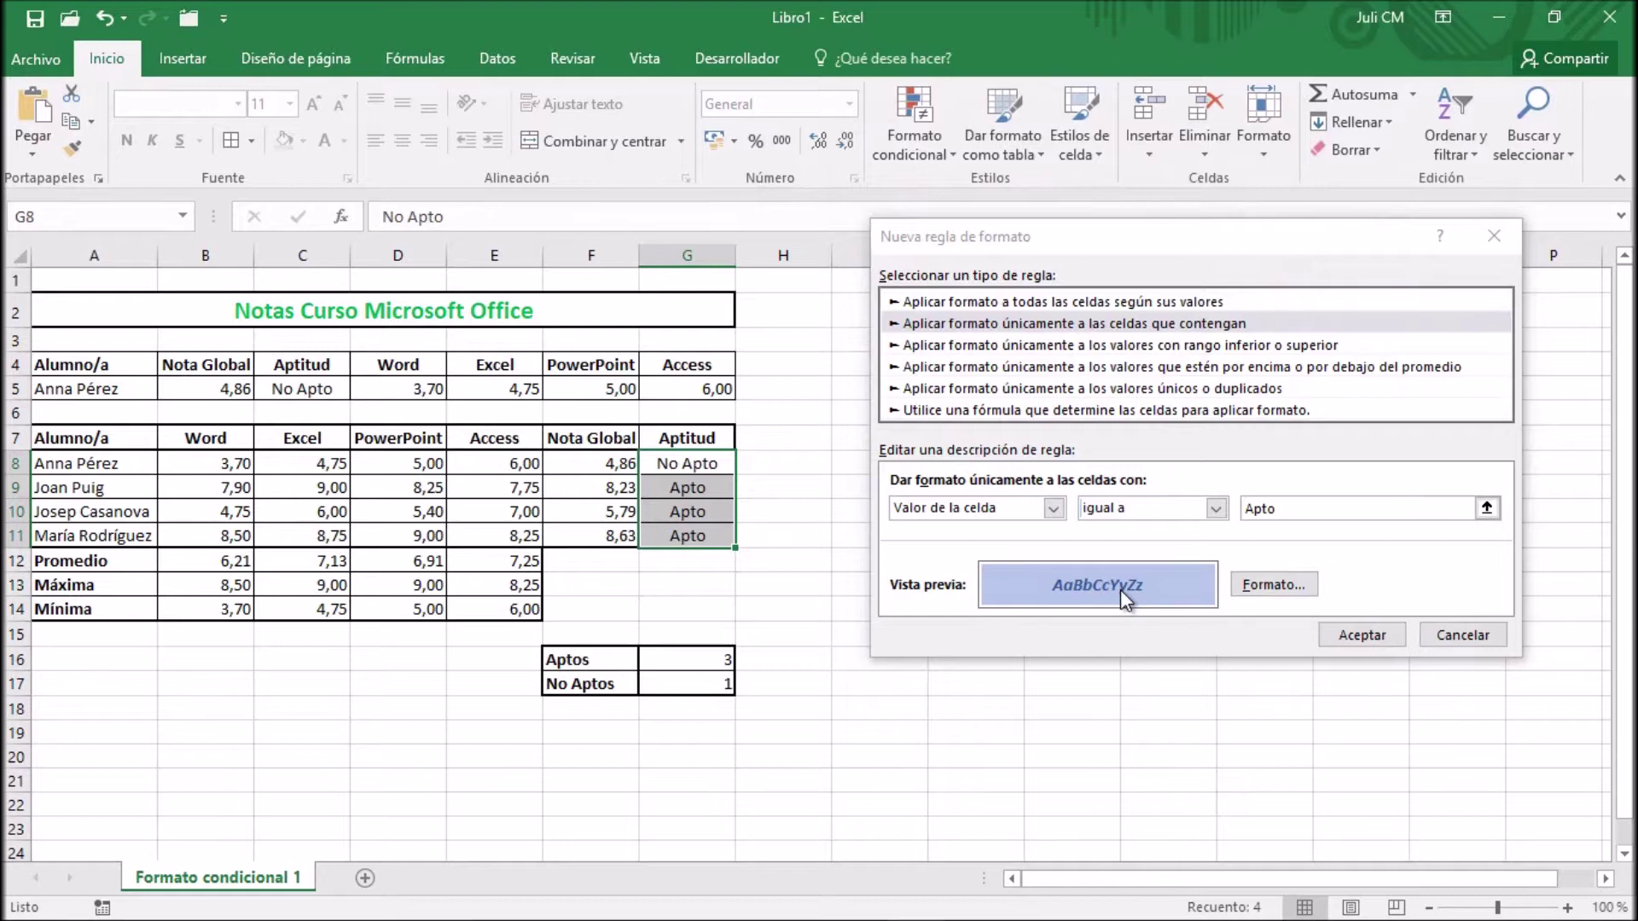
# Step: Save the Apto rule and apply both conditional formatting rules to cells G8:G11
pyautogui.click(1361, 636)
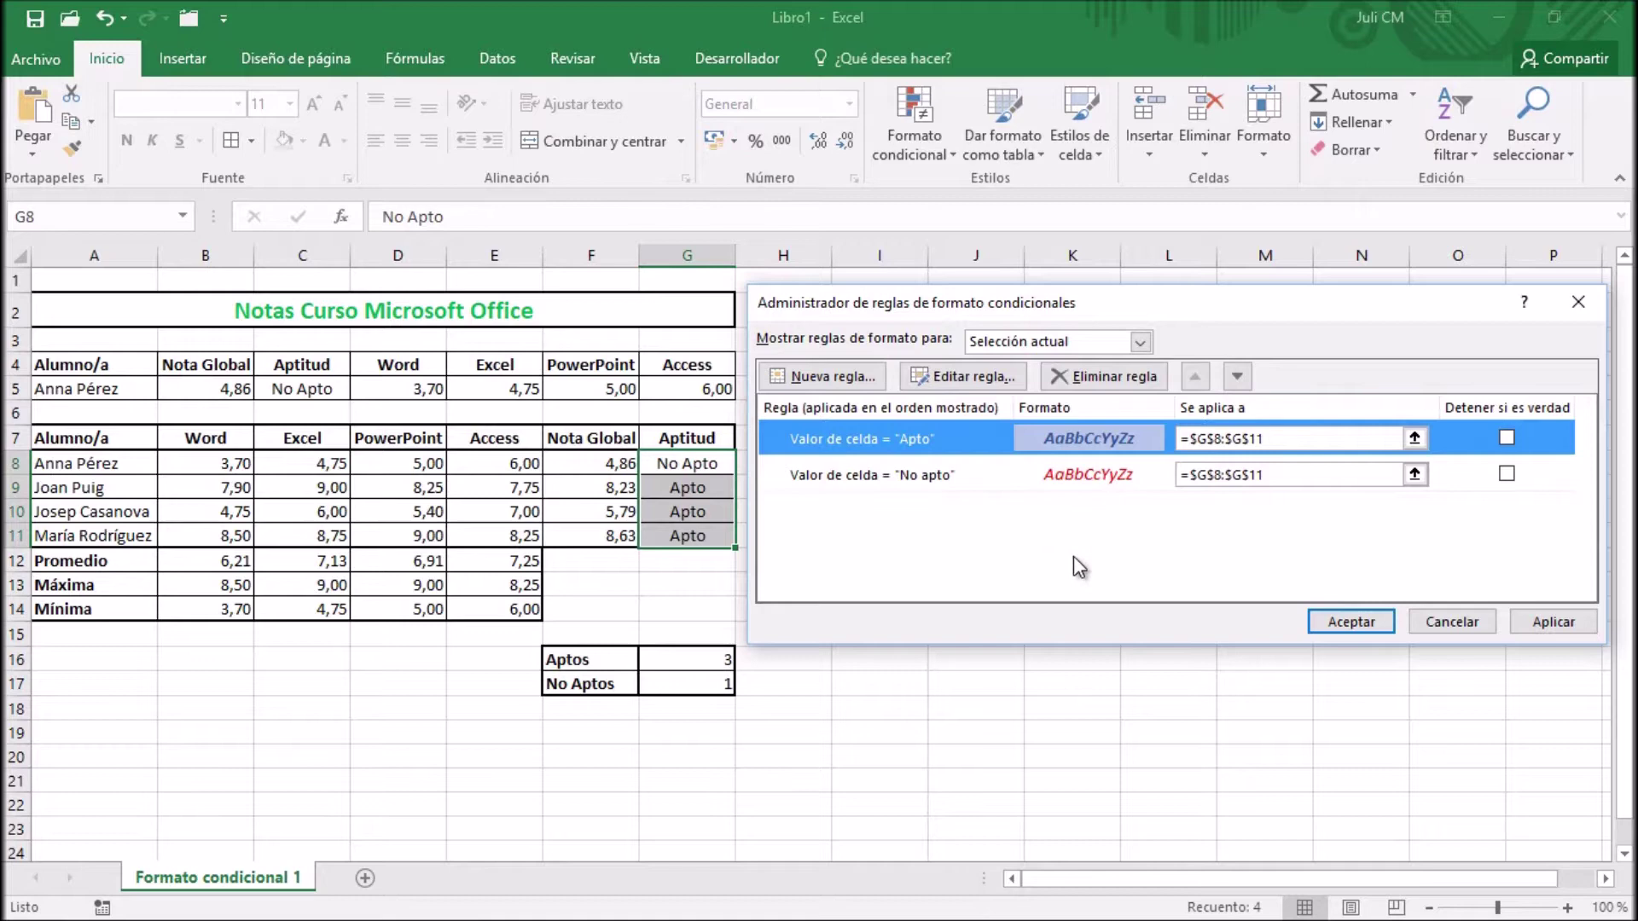
pyautogui.click(1351, 622)
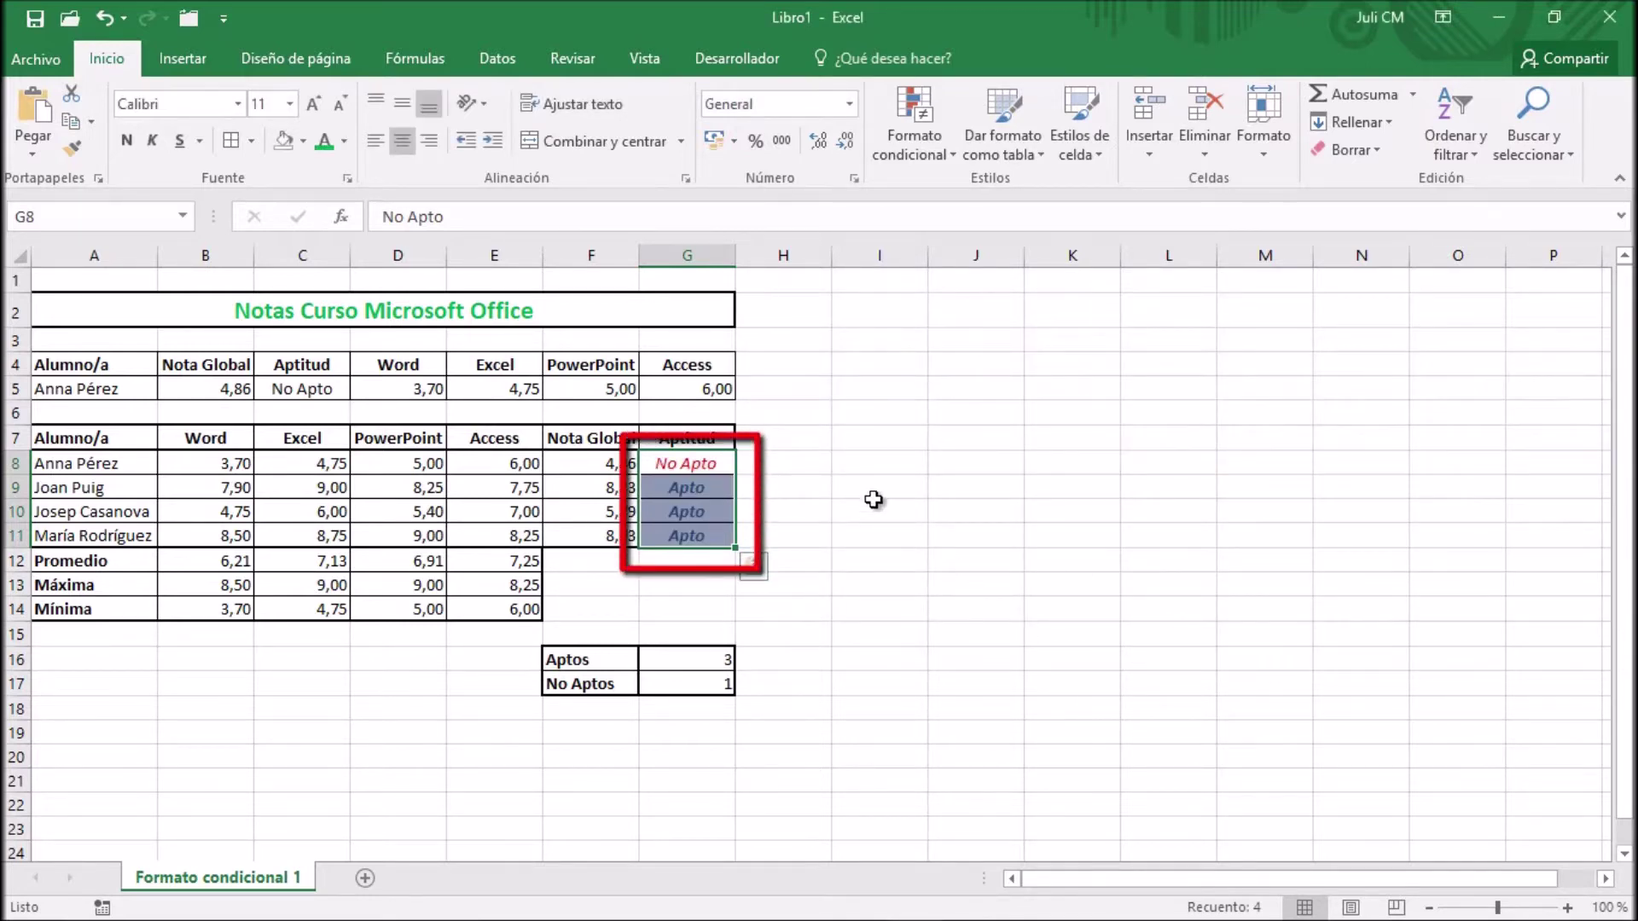
pyautogui.click(822, 436)
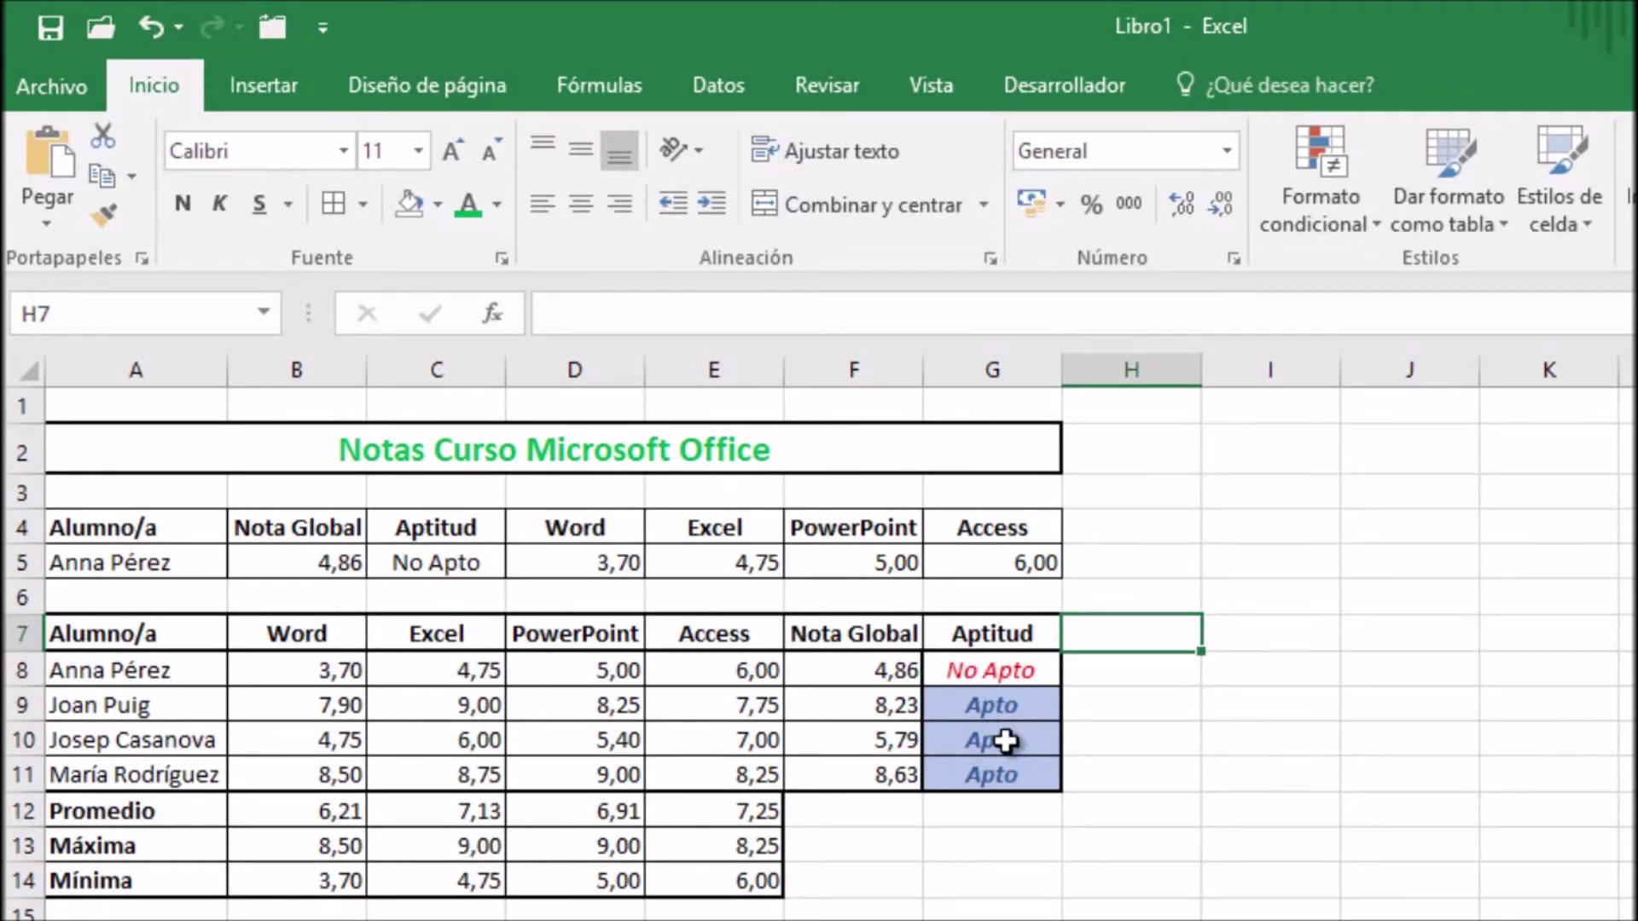
# Step: Change the Aptitud entry in cell G10 to No Apto
pyautogui.click(954, 742)
pyautogui.doubleClick(957, 743)
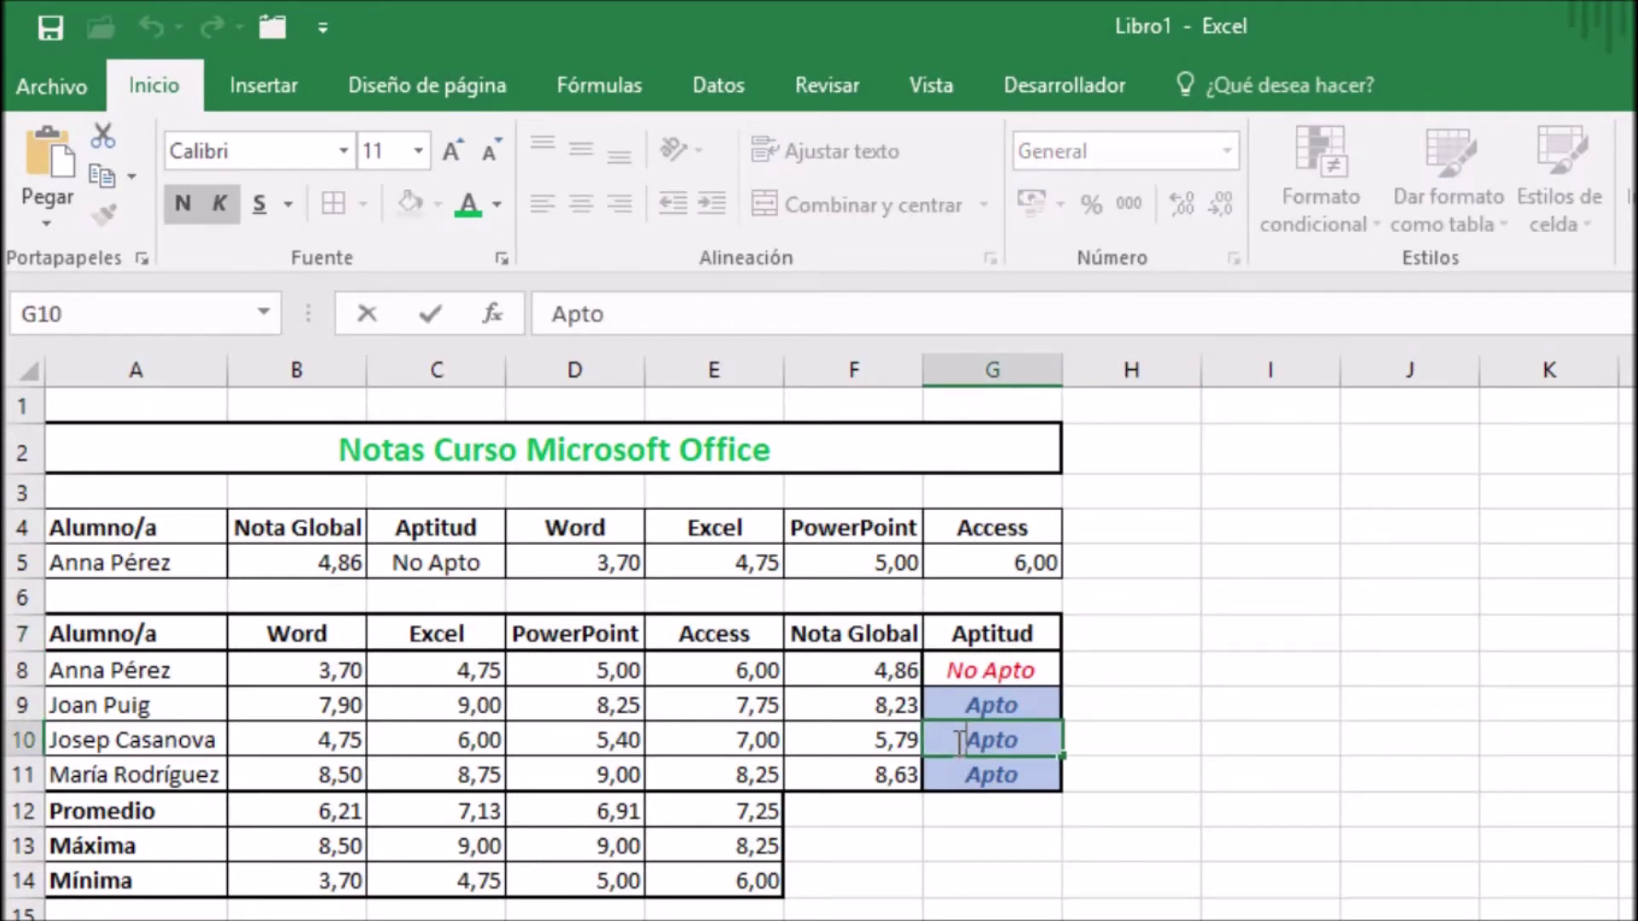
pyautogui.write('No')
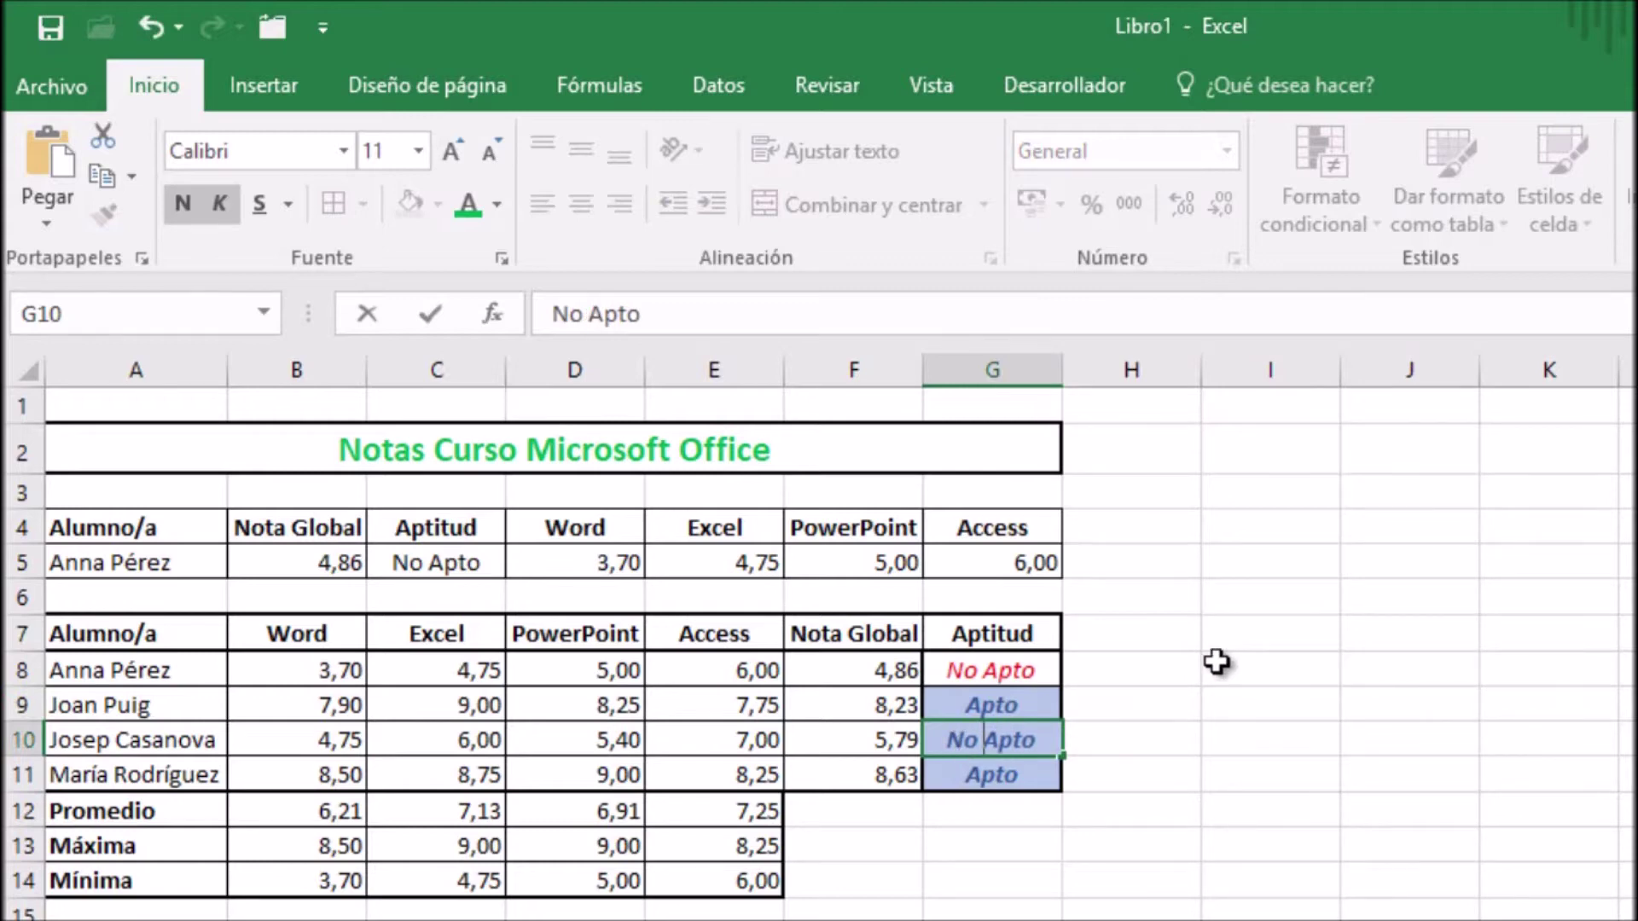
pyautogui.press('Return')
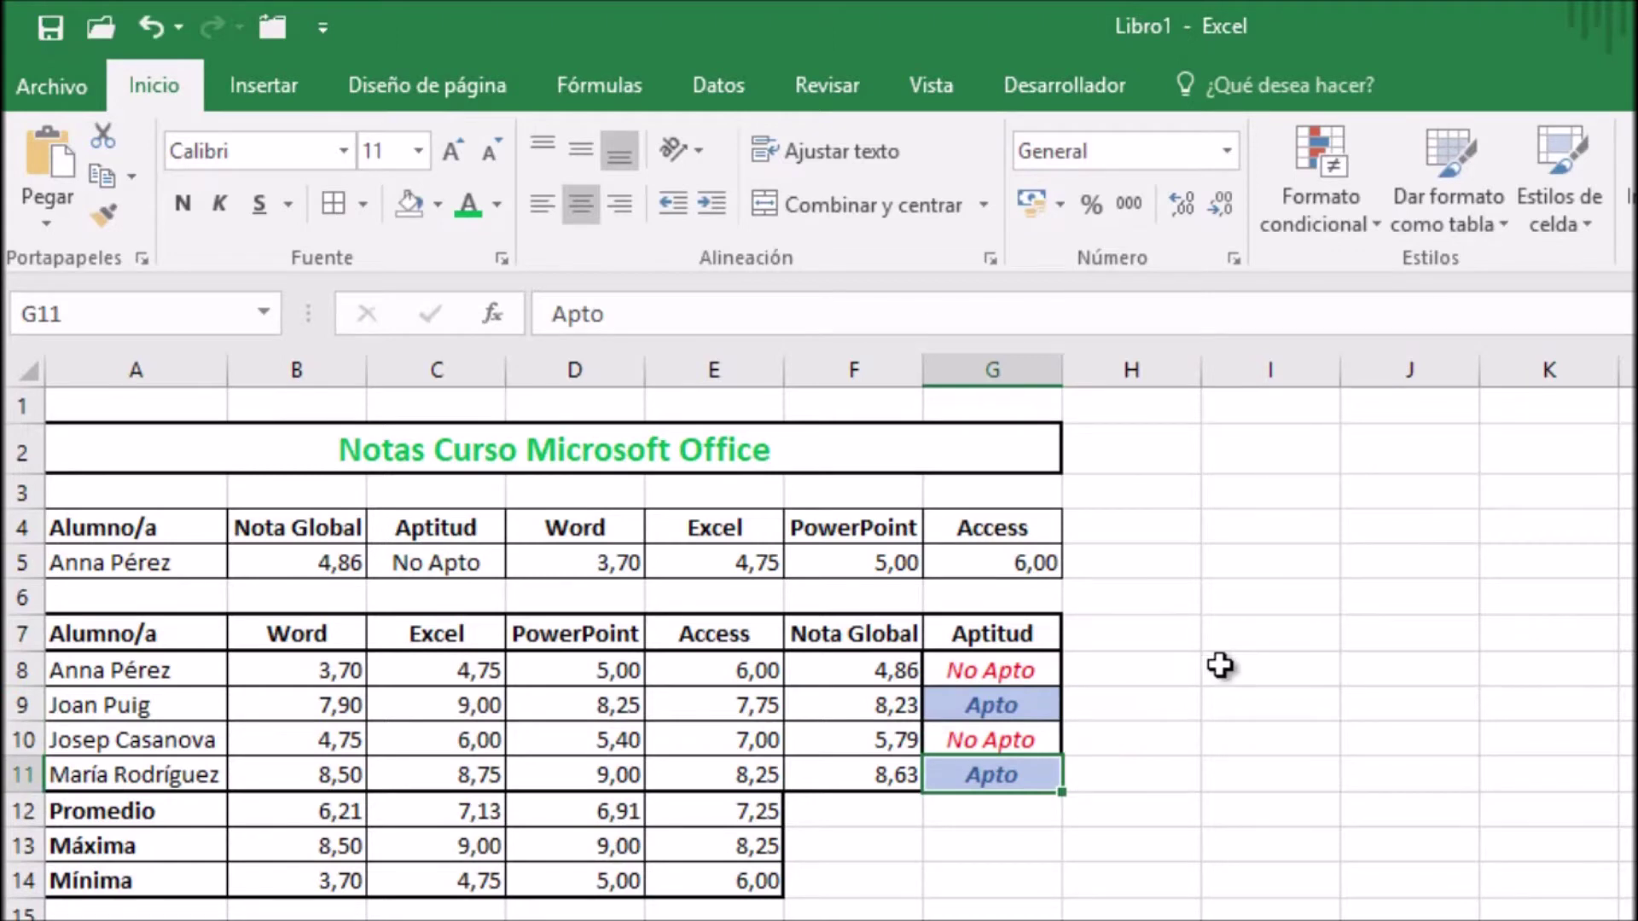
# Step: Replace the Aptitud entry in cell G8 with Apto
pyautogui.click(1004, 672)
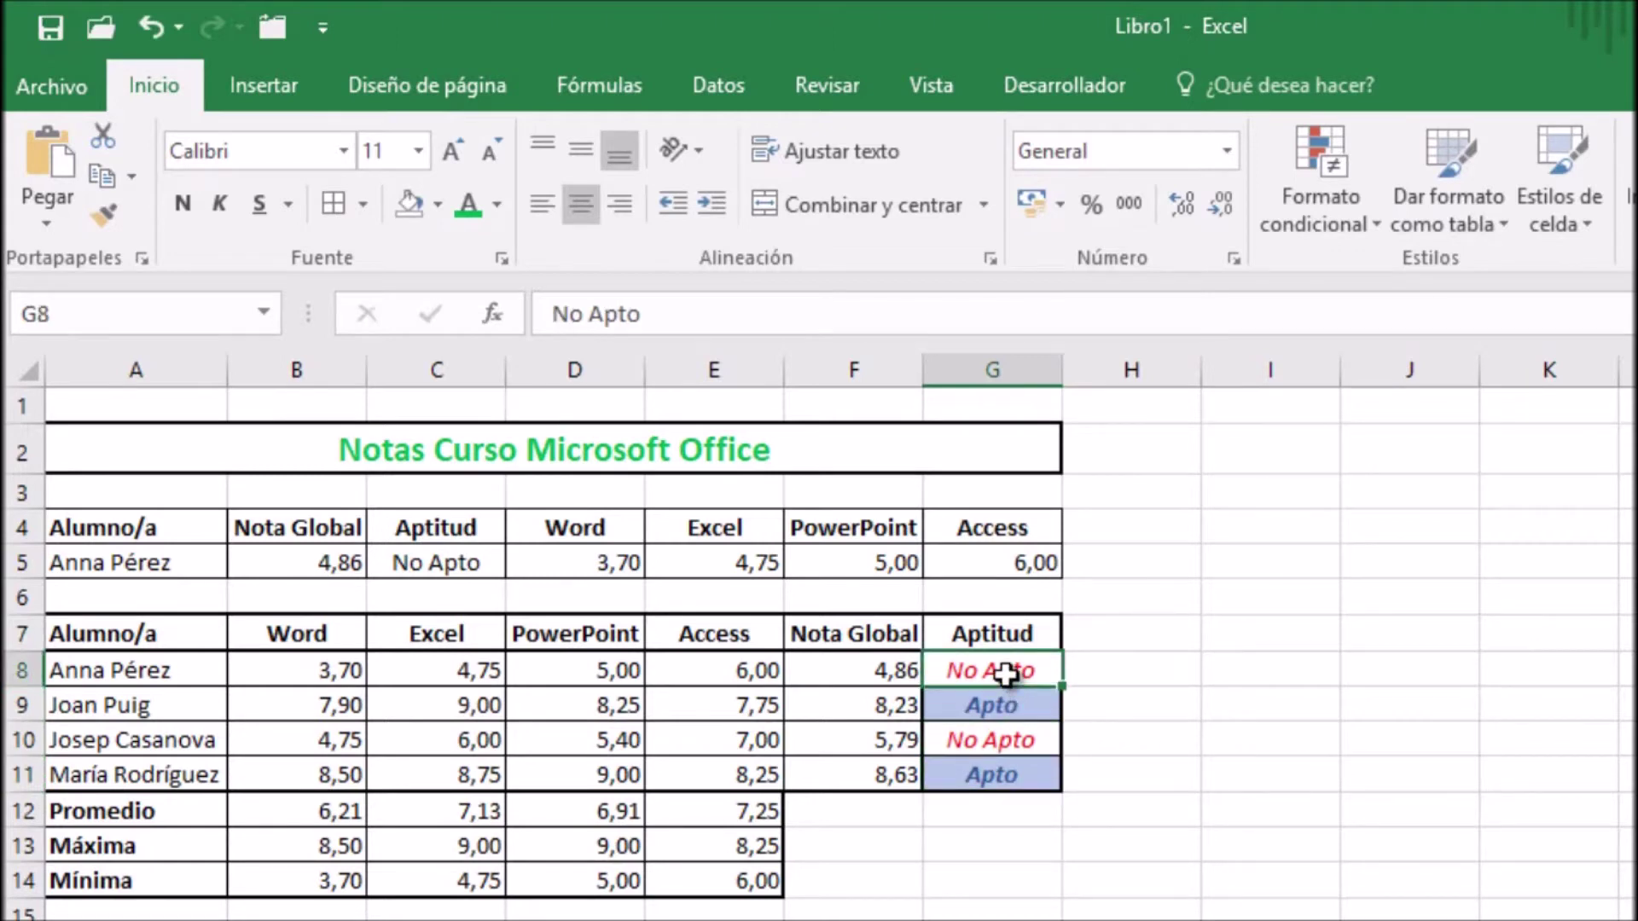
pyautogui.write('Apto')
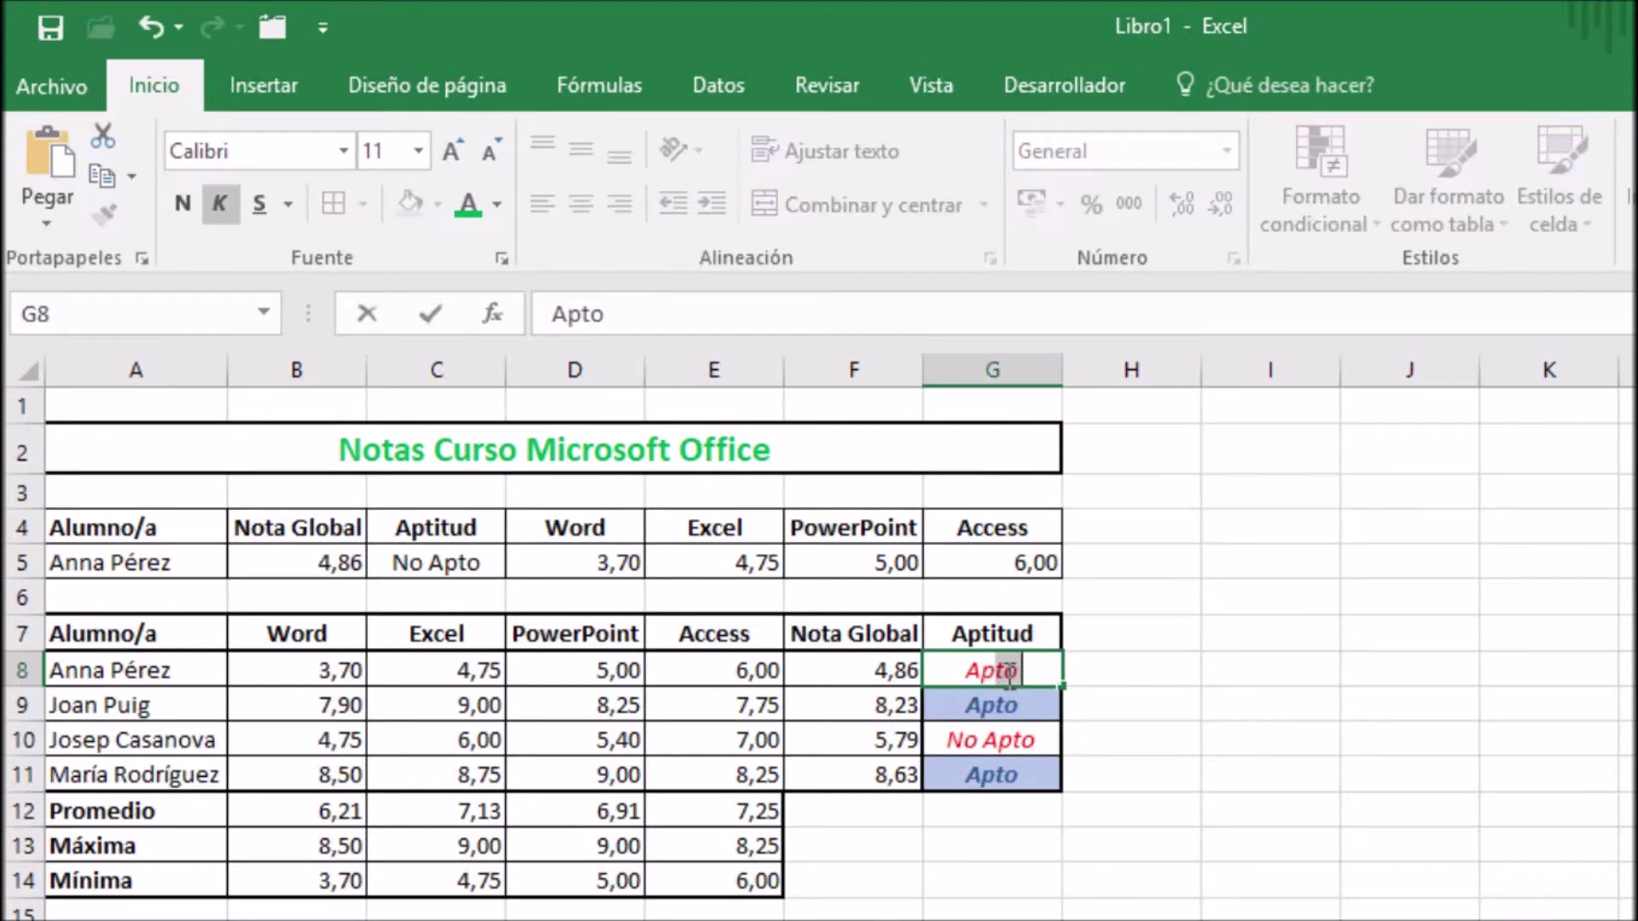
pyautogui.press('Return')
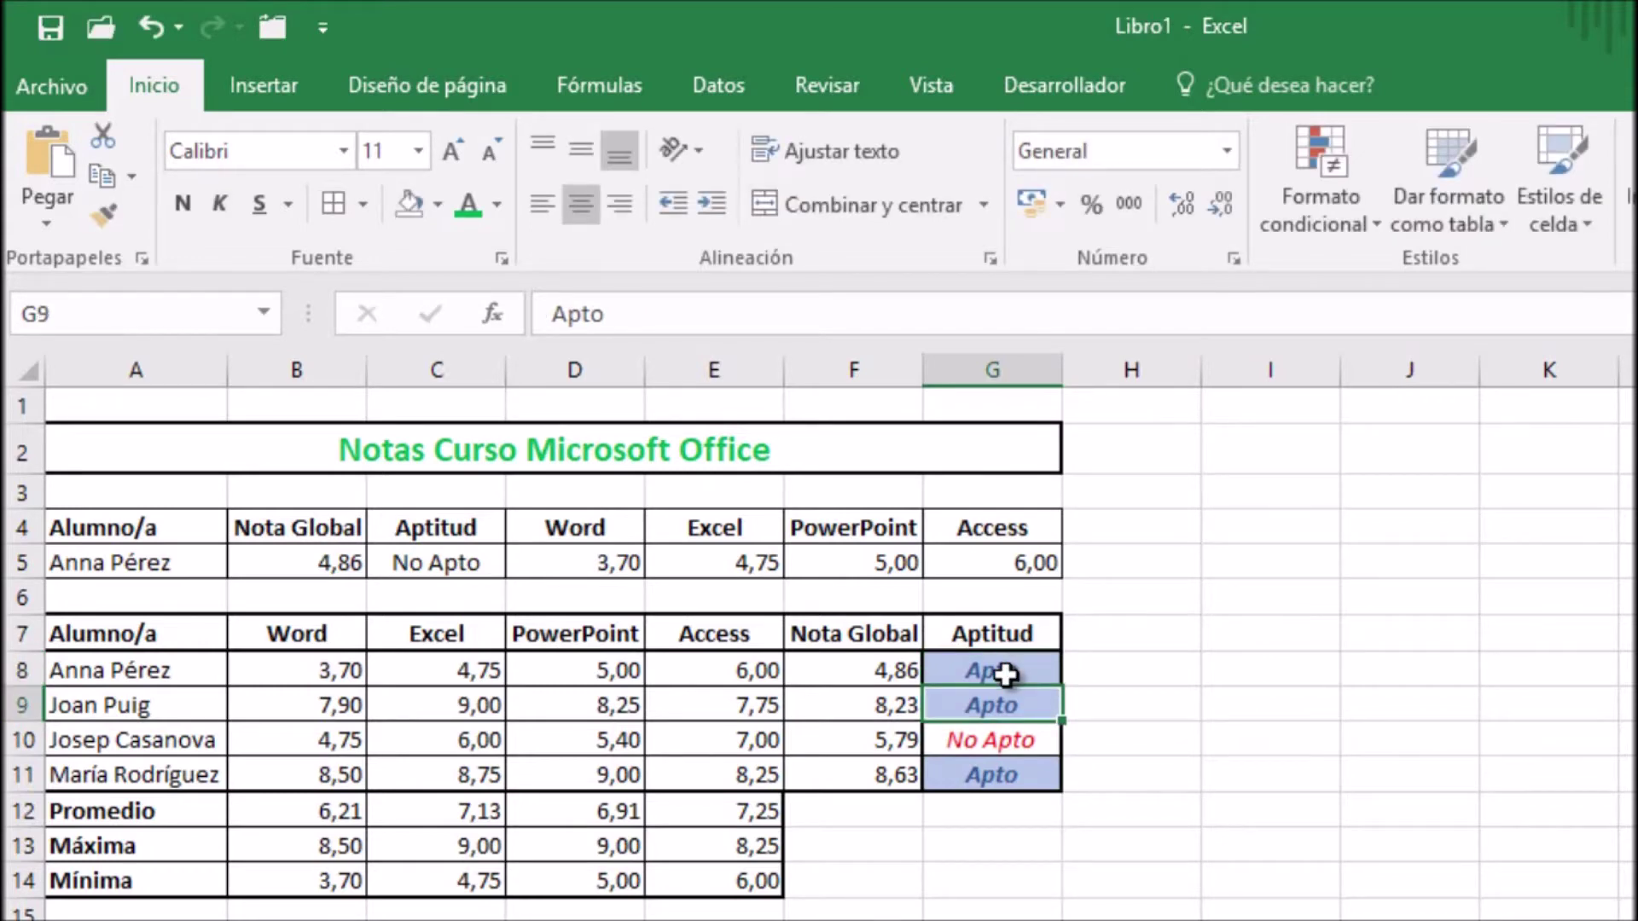
# Step: Select Aptitud cells G8:G11 and open their No apto rule for editing from the conditional formatting rules manager
pyautogui.click(1004, 674)
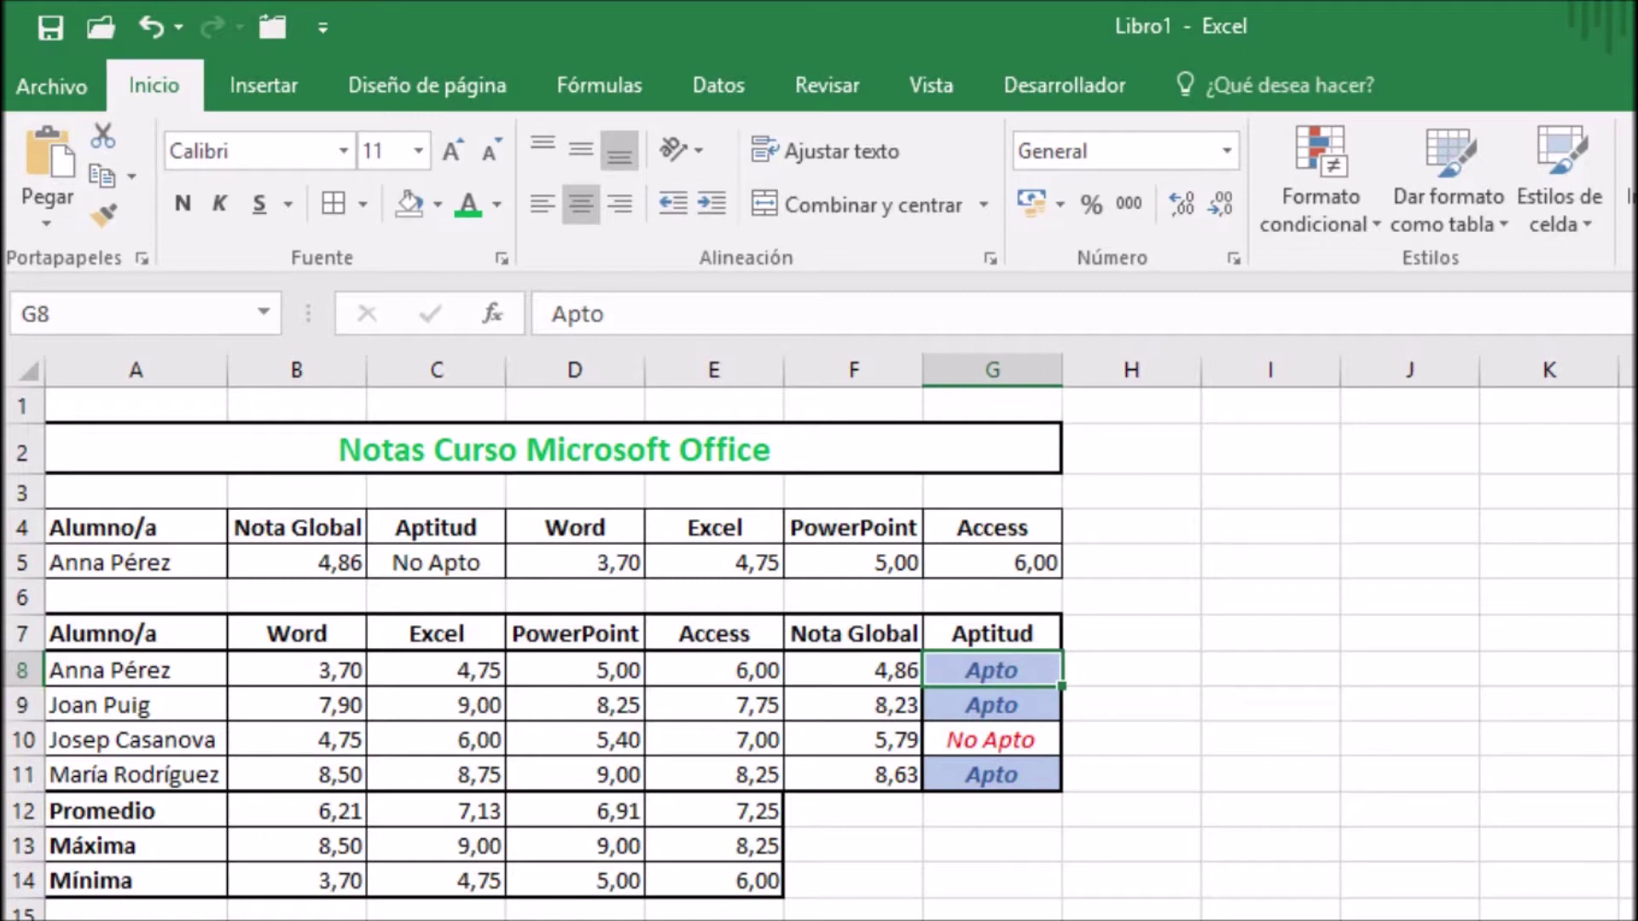
pyautogui.moveTo(1026, 670); pyautogui.dragTo(1020, 741)
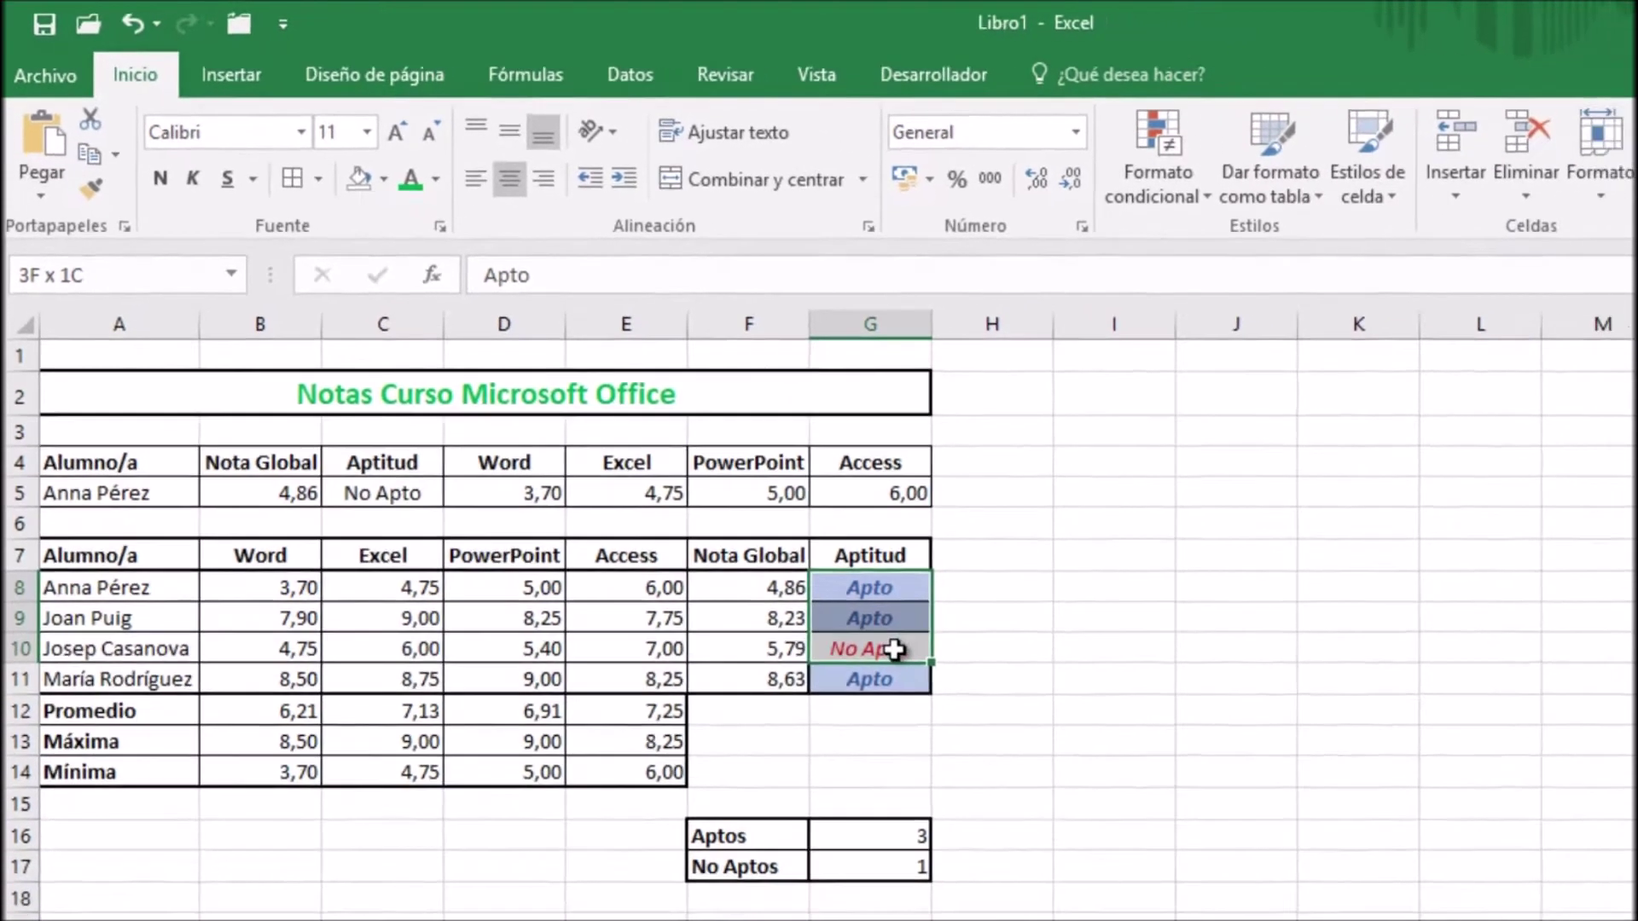
pyautogui.moveTo(893, 650); pyautogui.dragTo(870, 679)
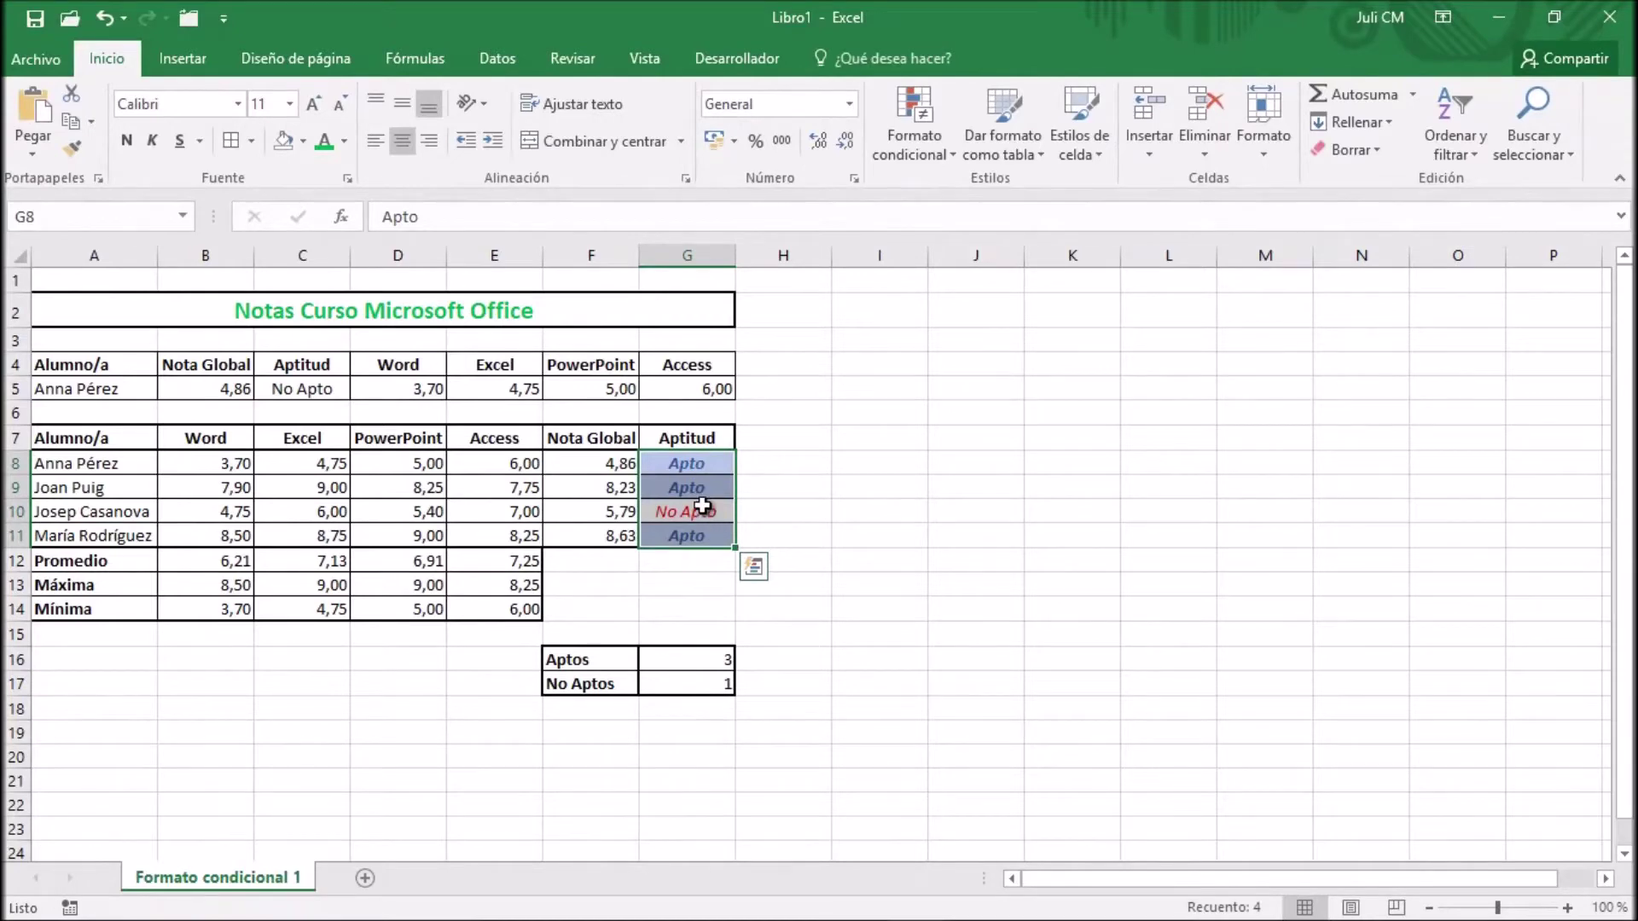
pyautogui.click(926, 155)
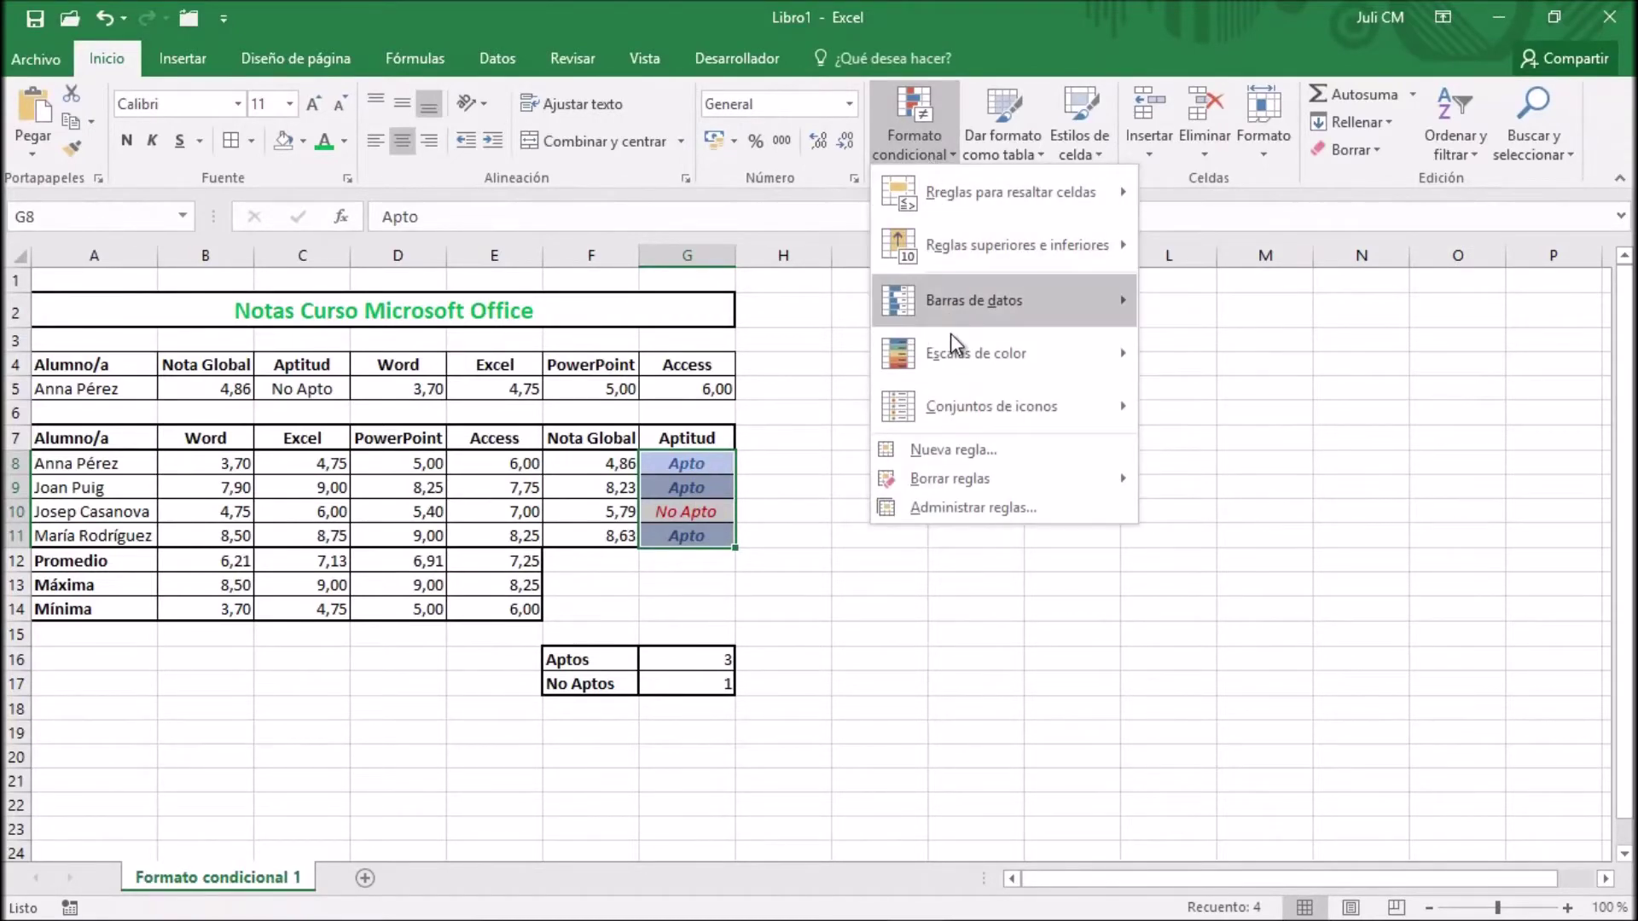
pyautogui.click(960, 509)
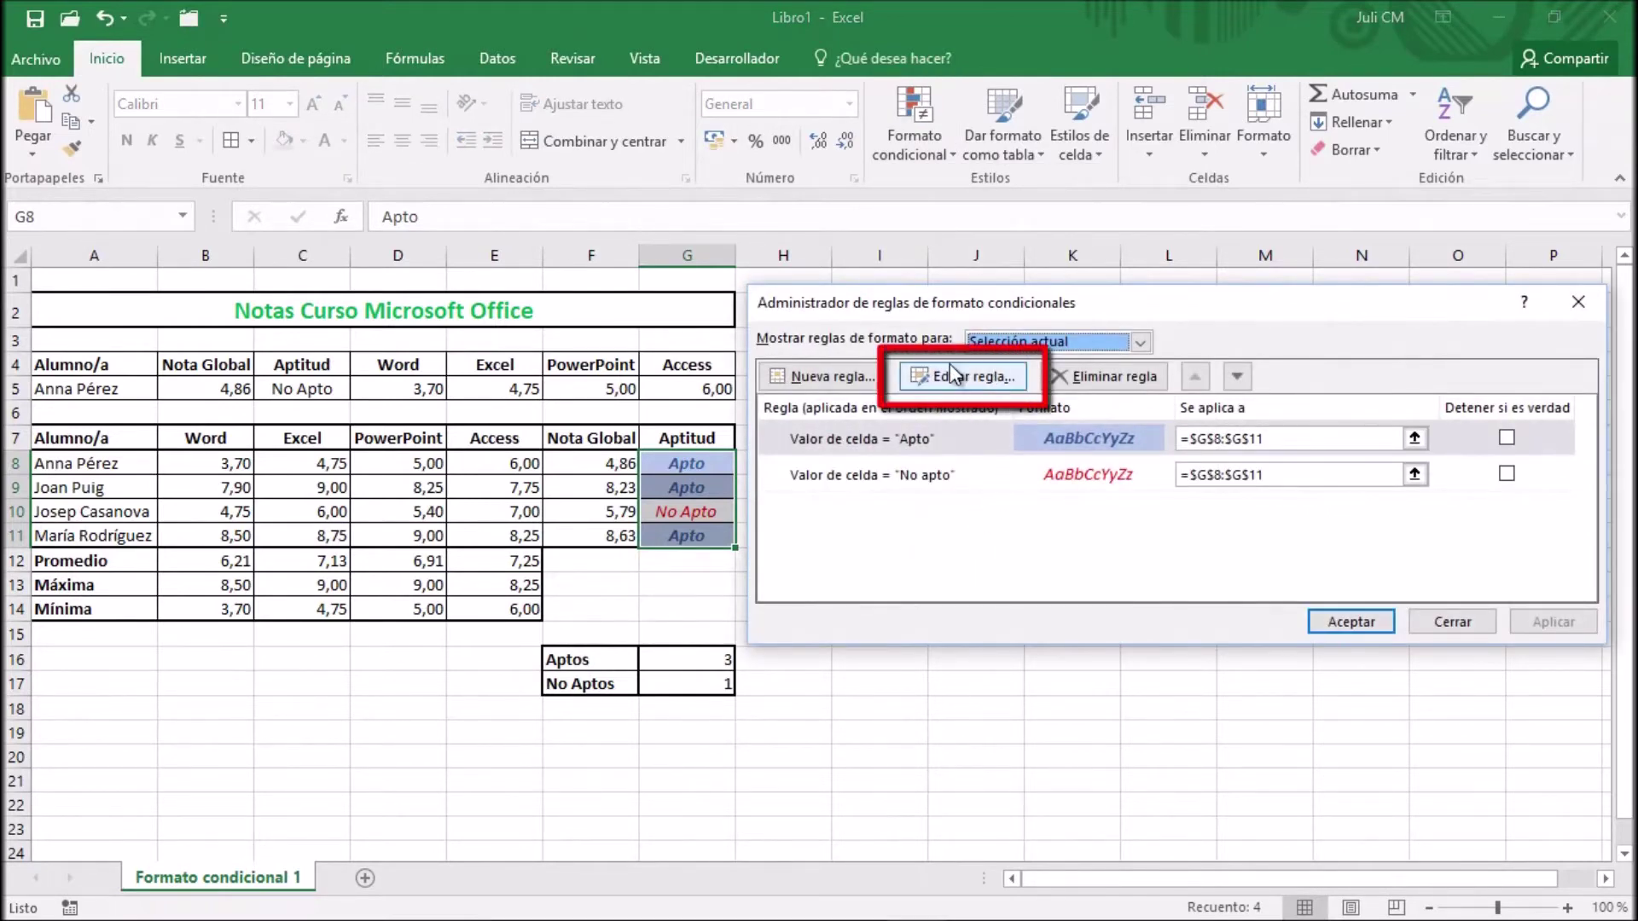
pyautogui.click(945, 435)
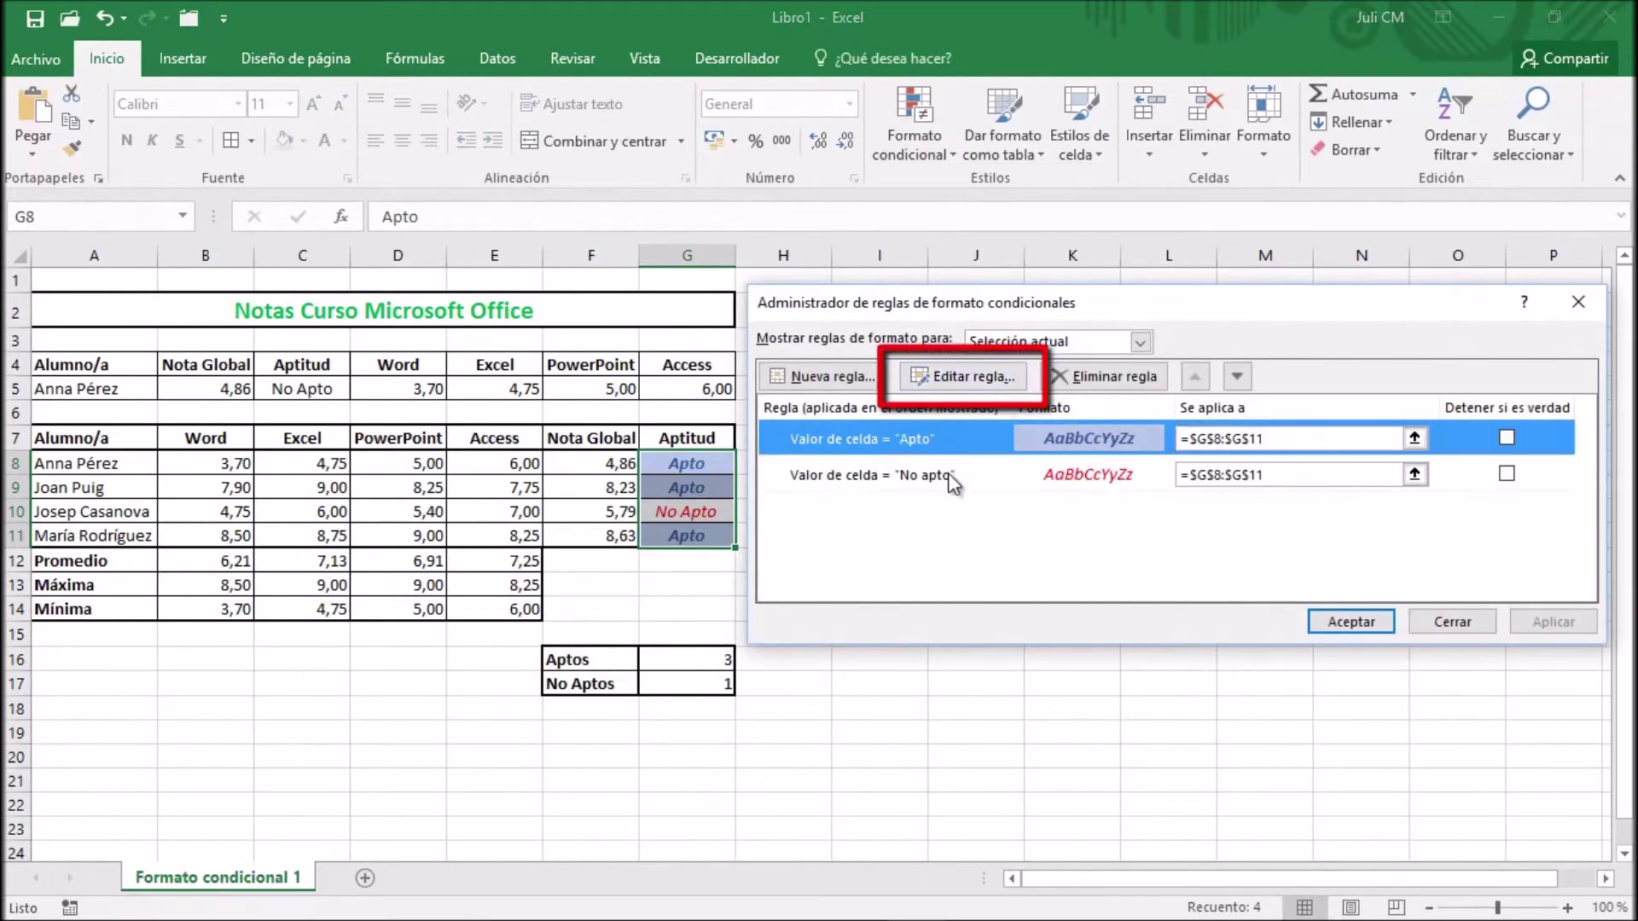
pyautogui.click(953, 481)
pyautogui.click(943, 439)
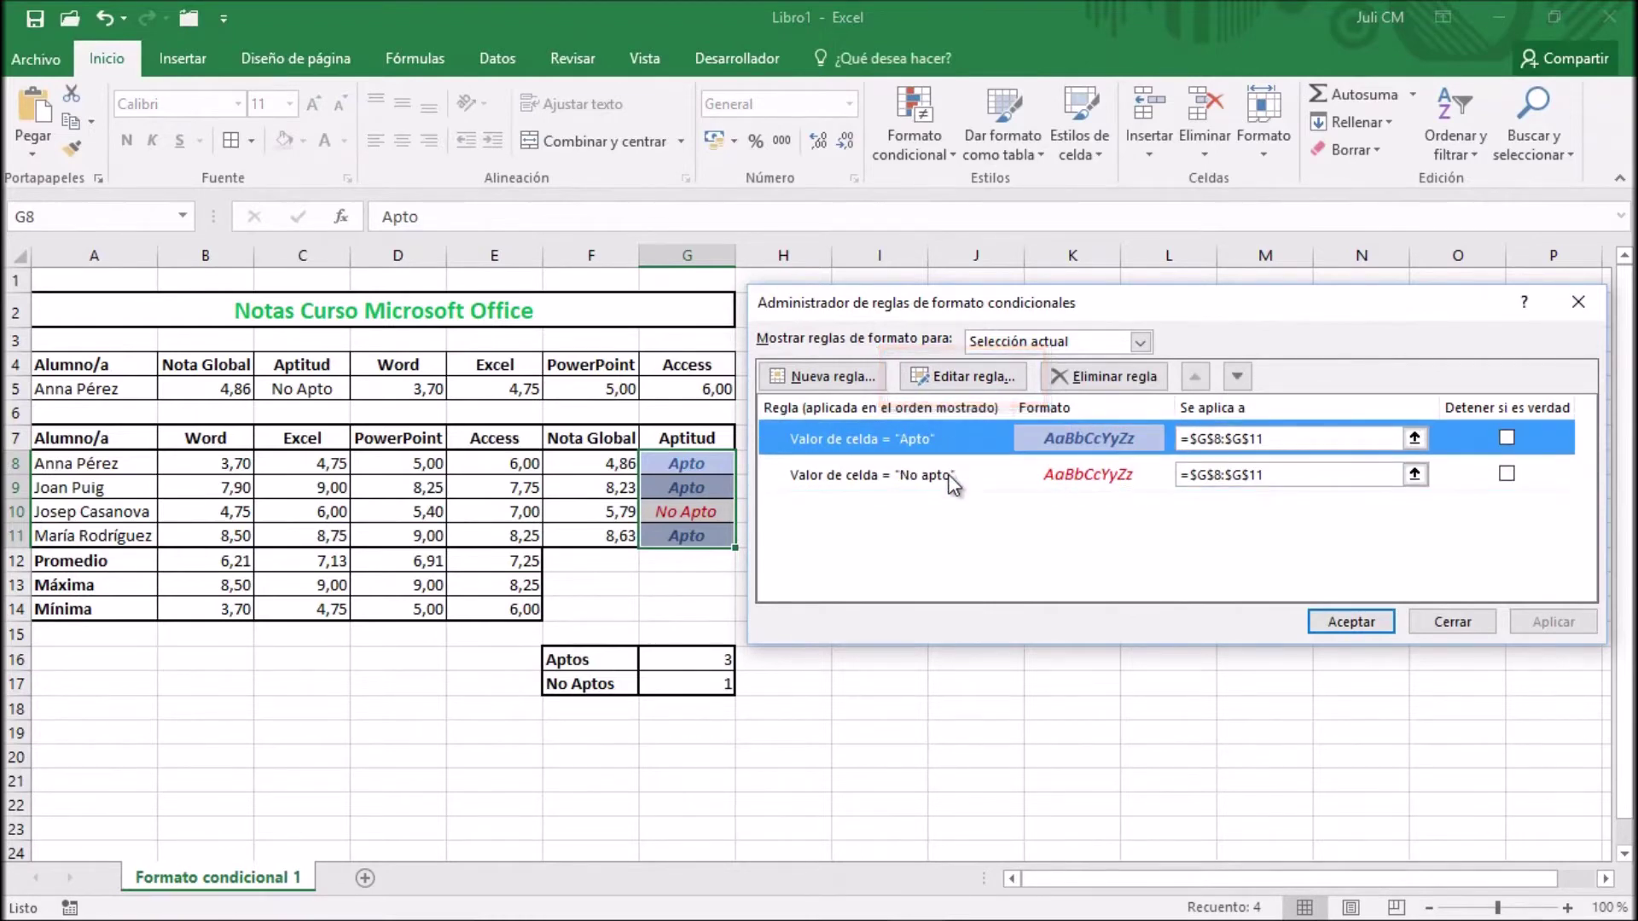
pyautogui.click(948, 473)
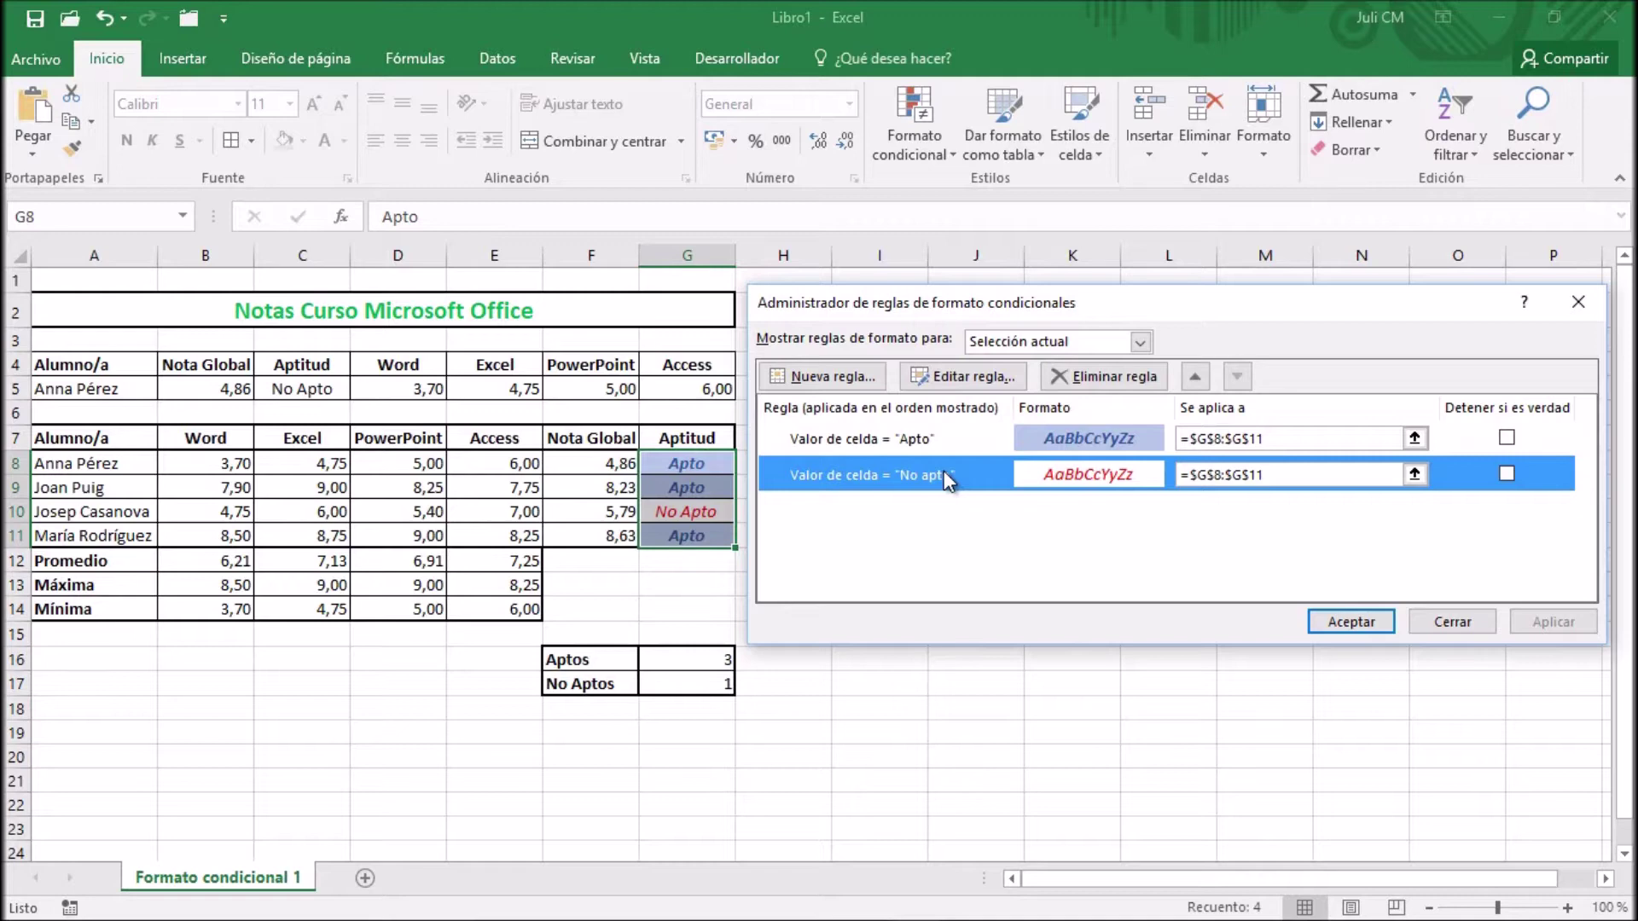
pyautogui.click(972, 382)
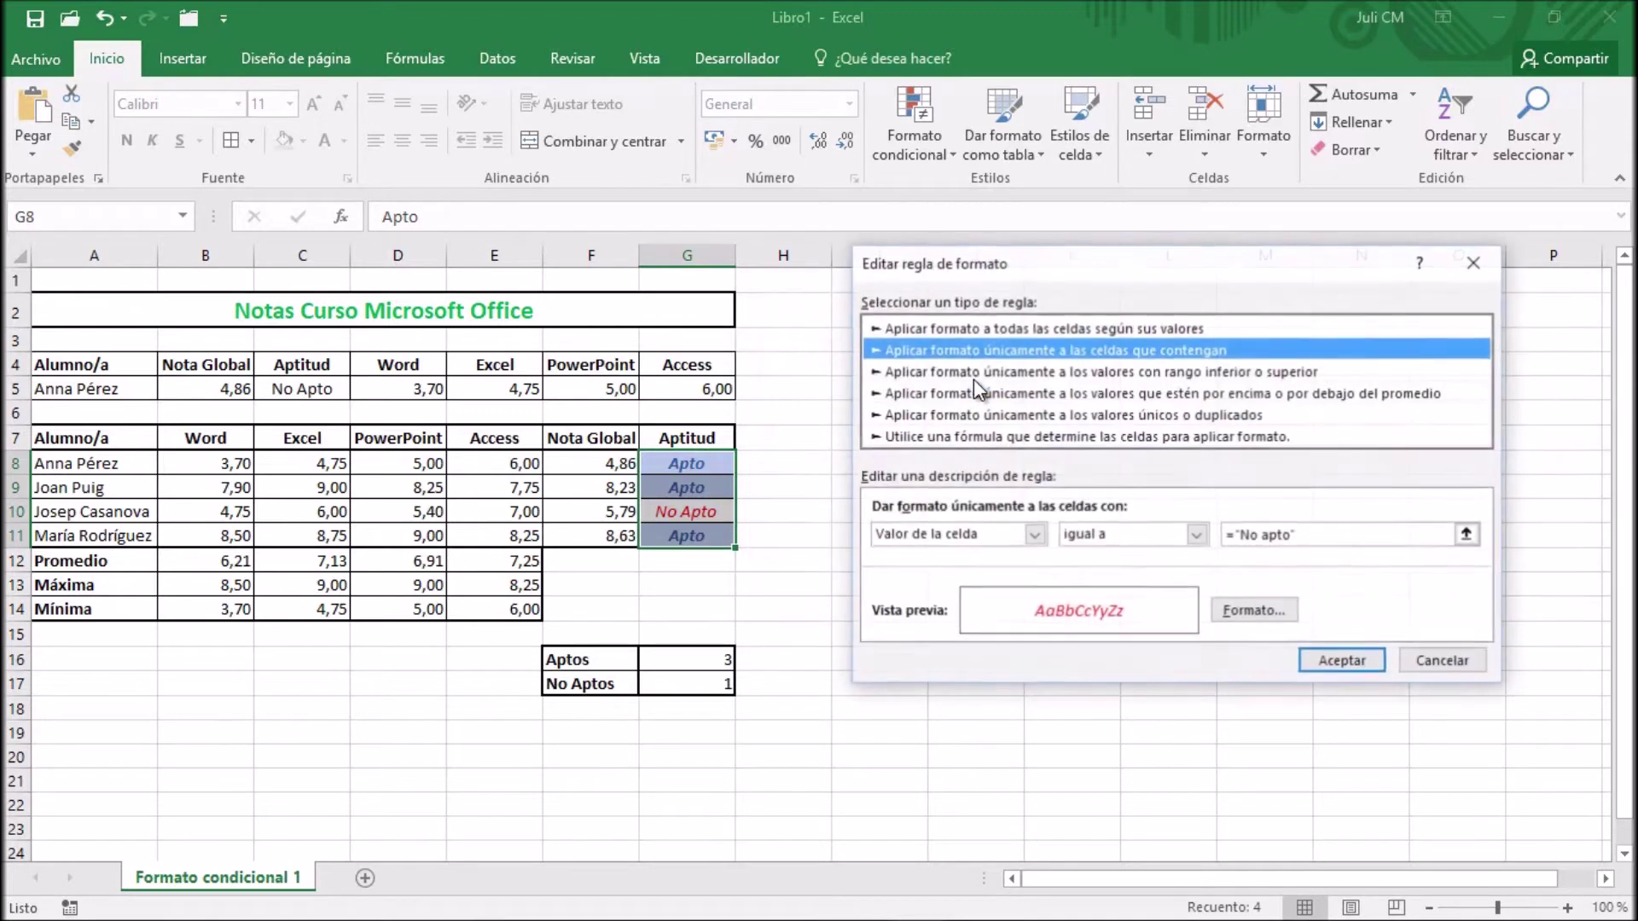
# Step: Change the No apto rule's format to a white font on a near-black theme background fill
pyautogui.click(1250, 613)
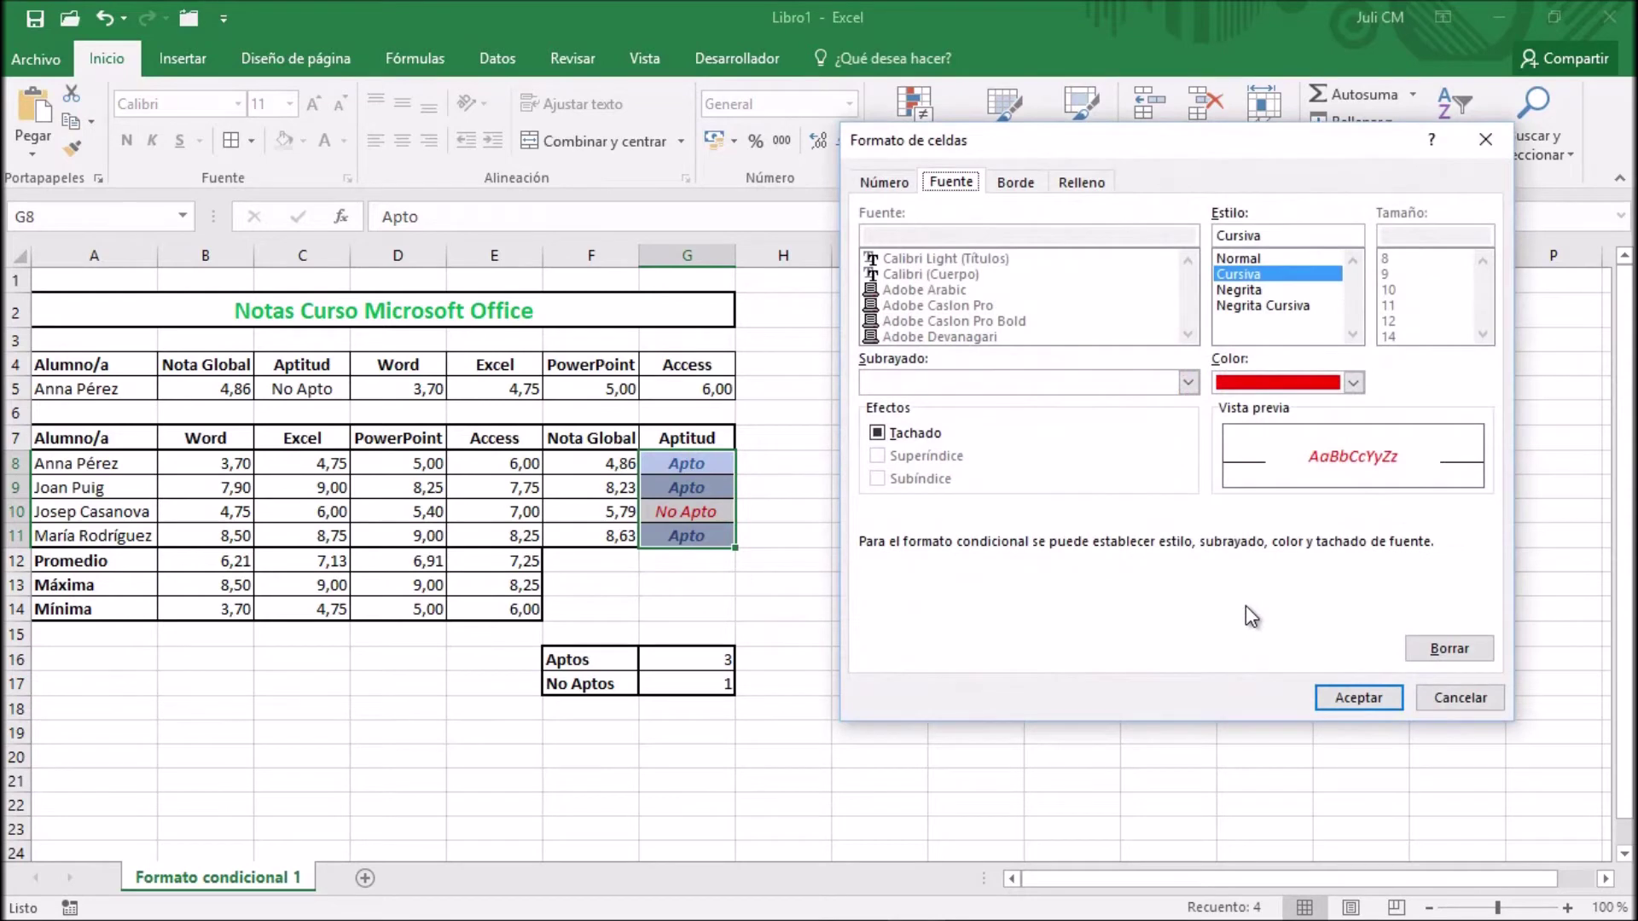
pyautogui.click(1354, 384)
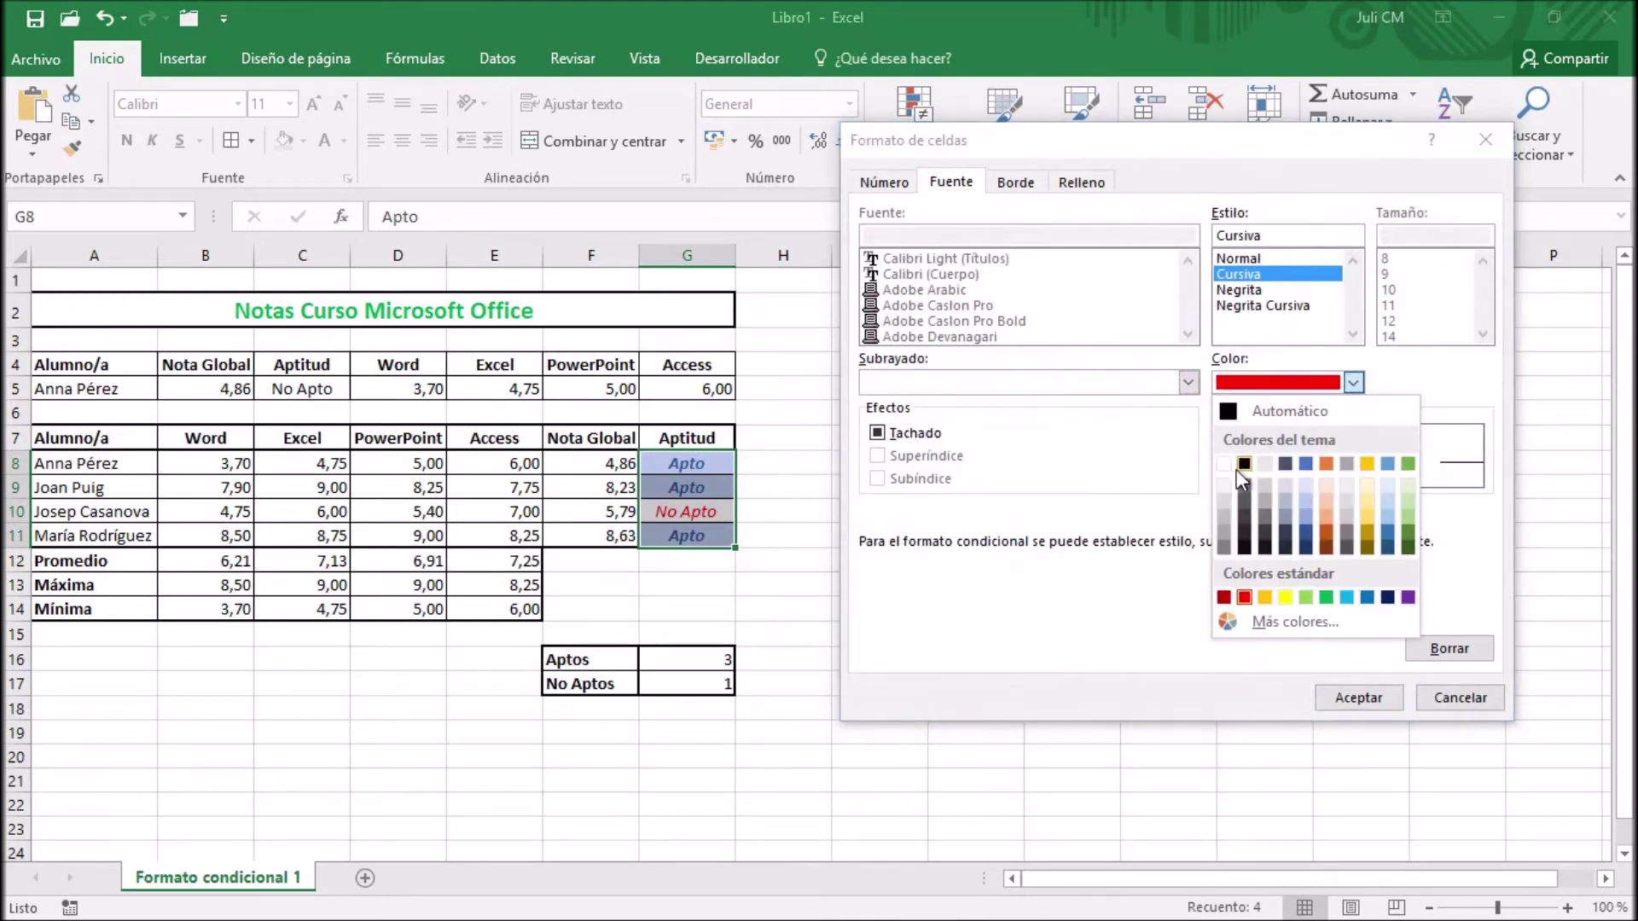
pyautogui.click(1224, 463)
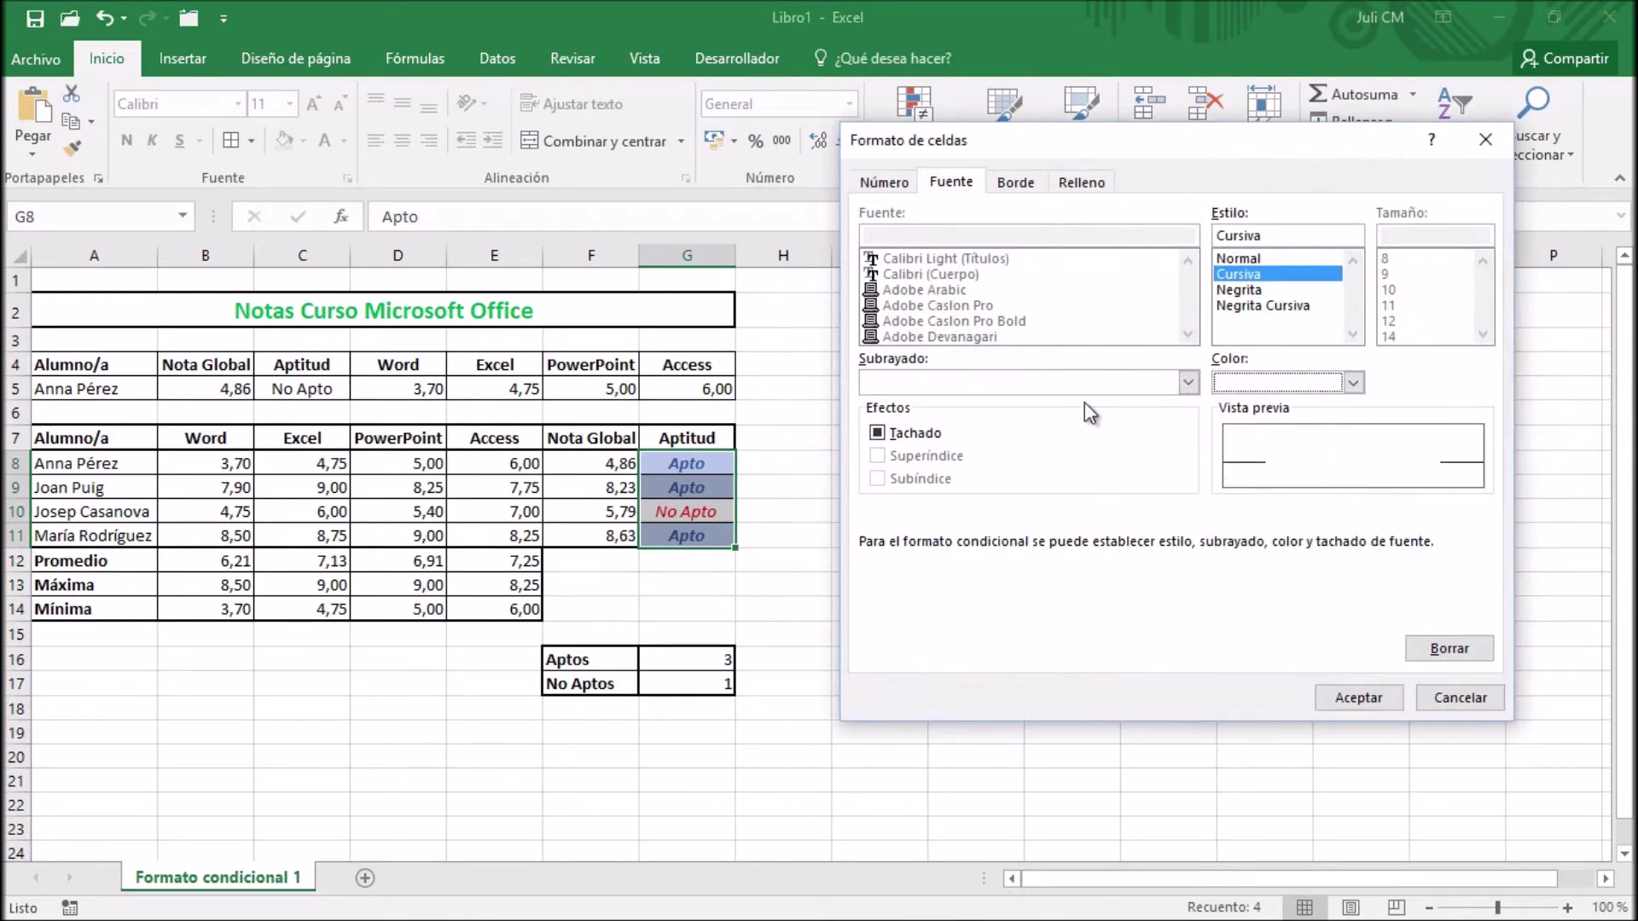
pyautogui.click(1096, 189)
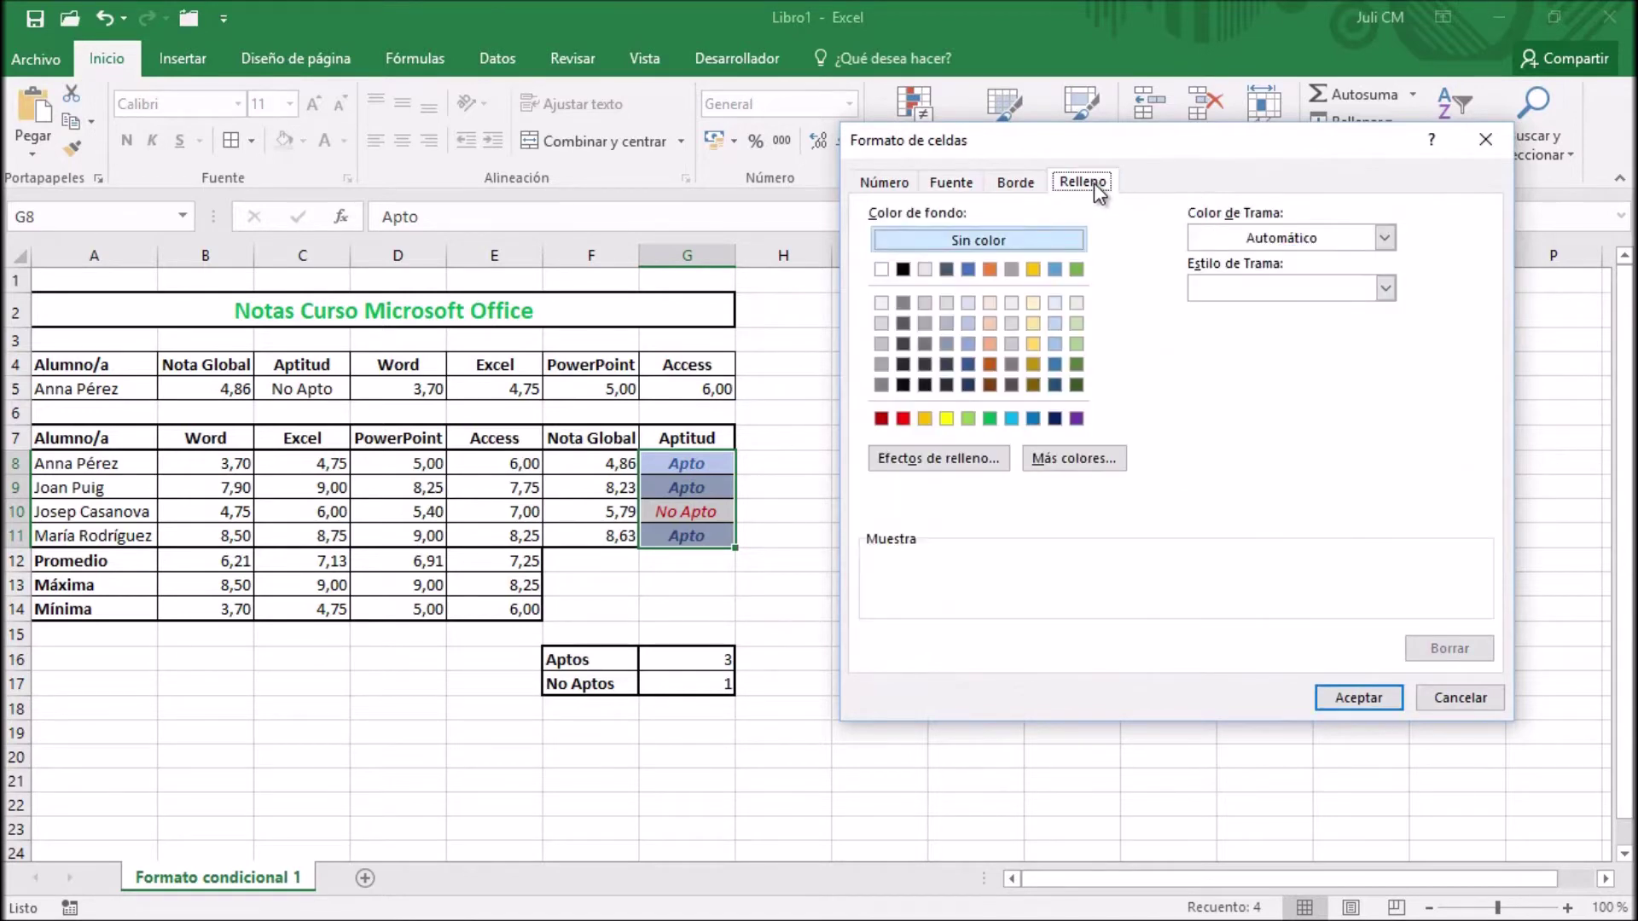
pyautogui.click(902, 366)
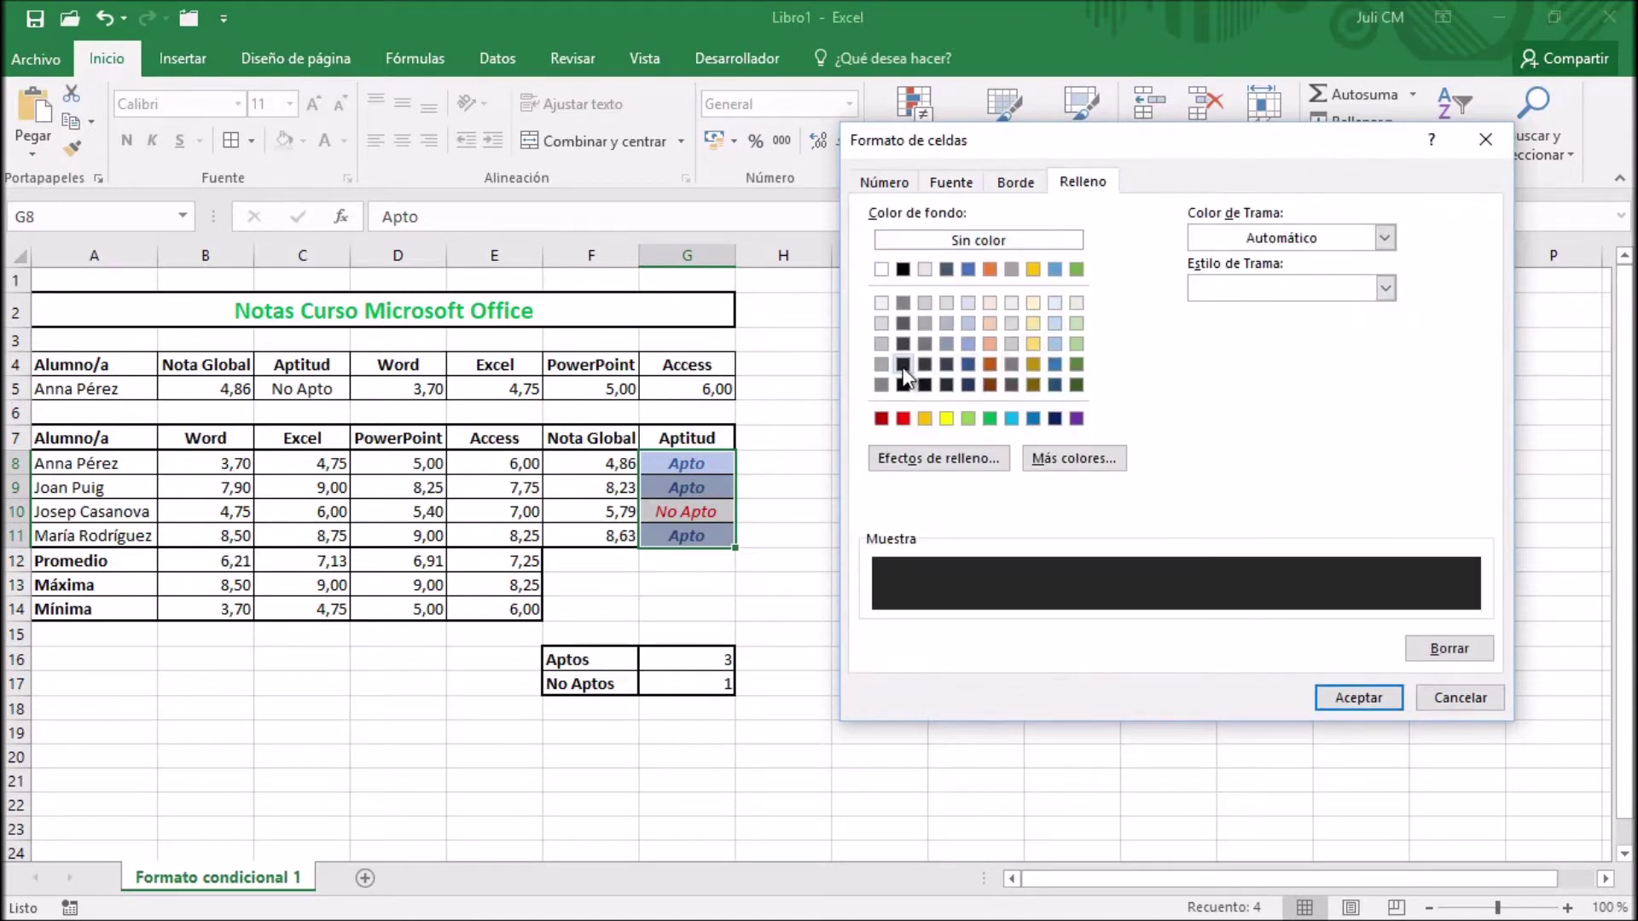
pyautogui.click(1365, 697)
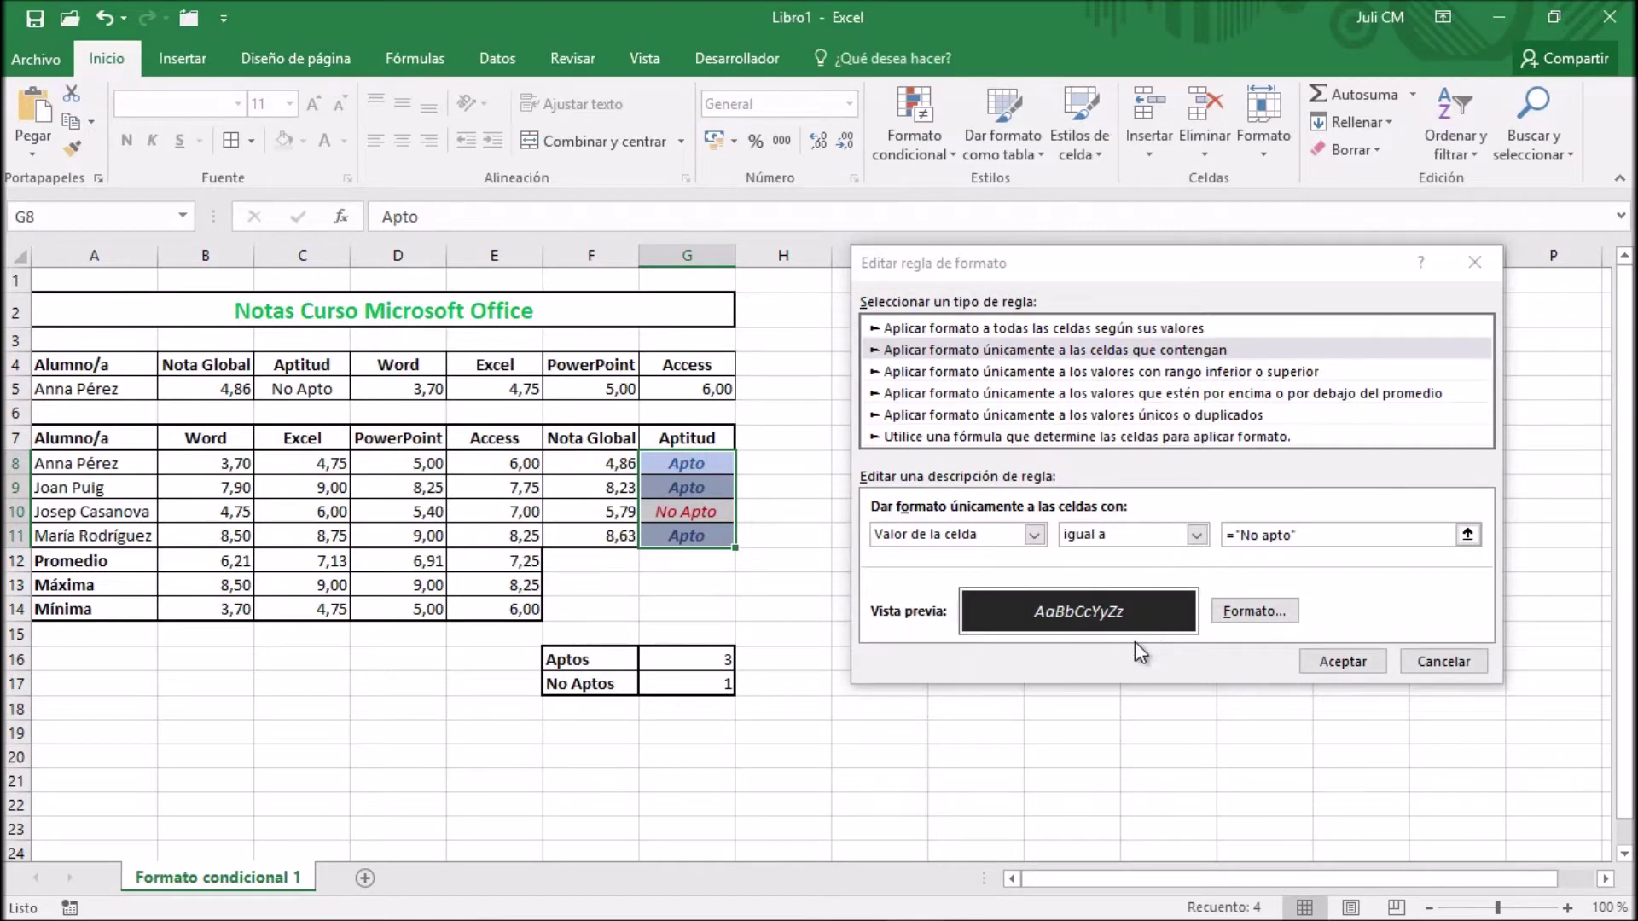
# Step: Save the edited No apto rule and apply it to the Aptitud cells, leaving only G8 selected
pyautogui.click(1343, 662)
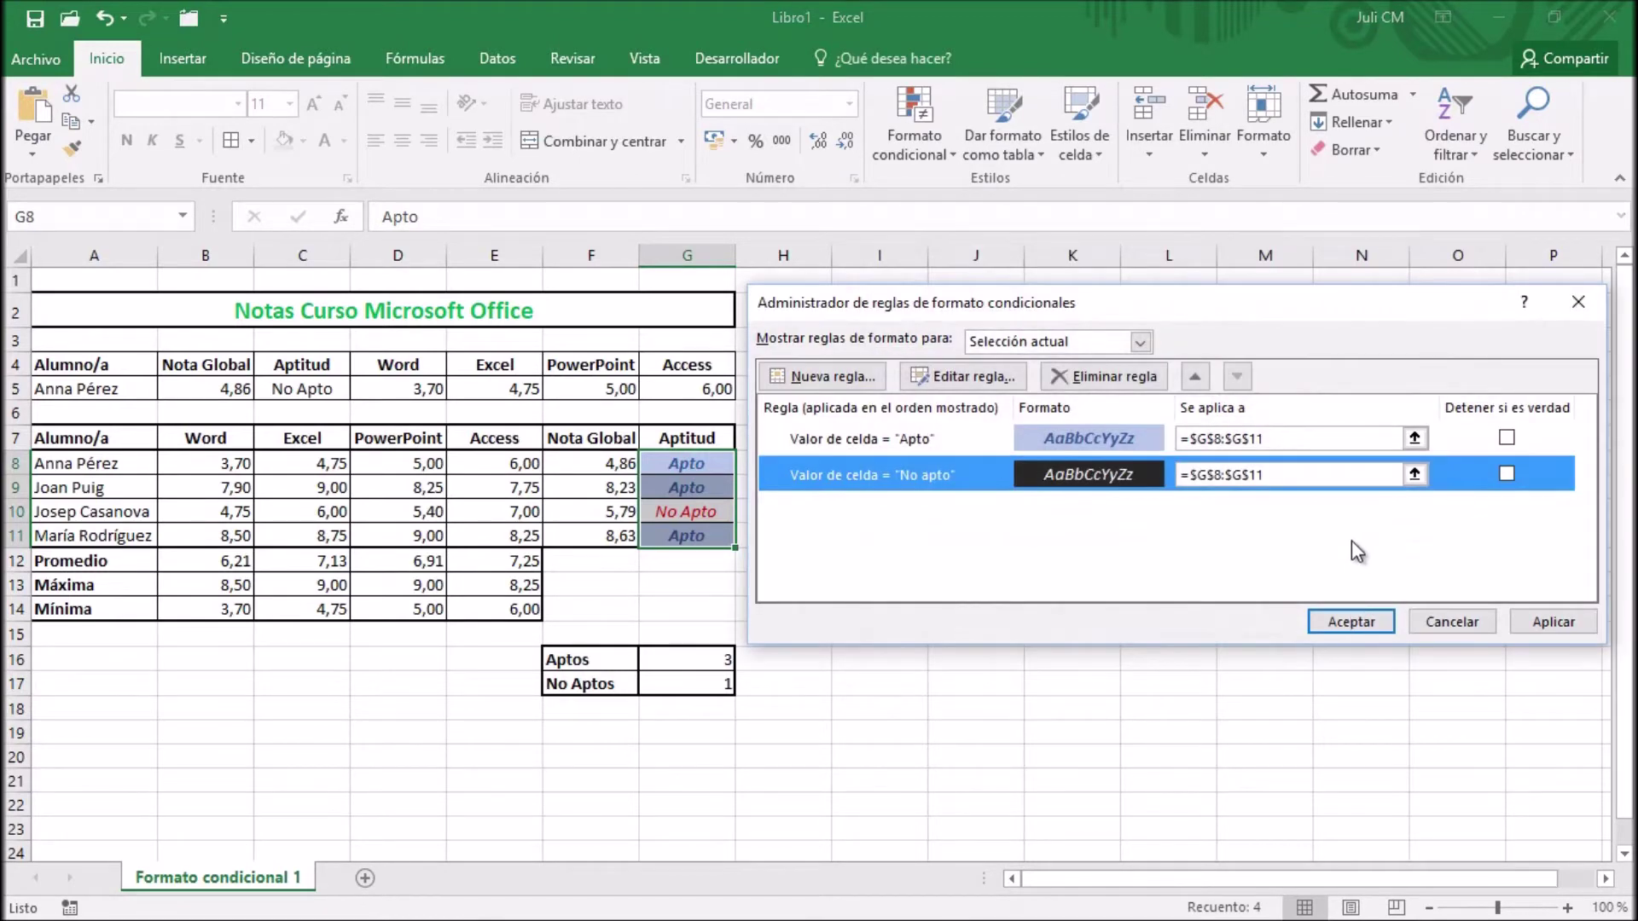
pyautogui.click(1330, 622)
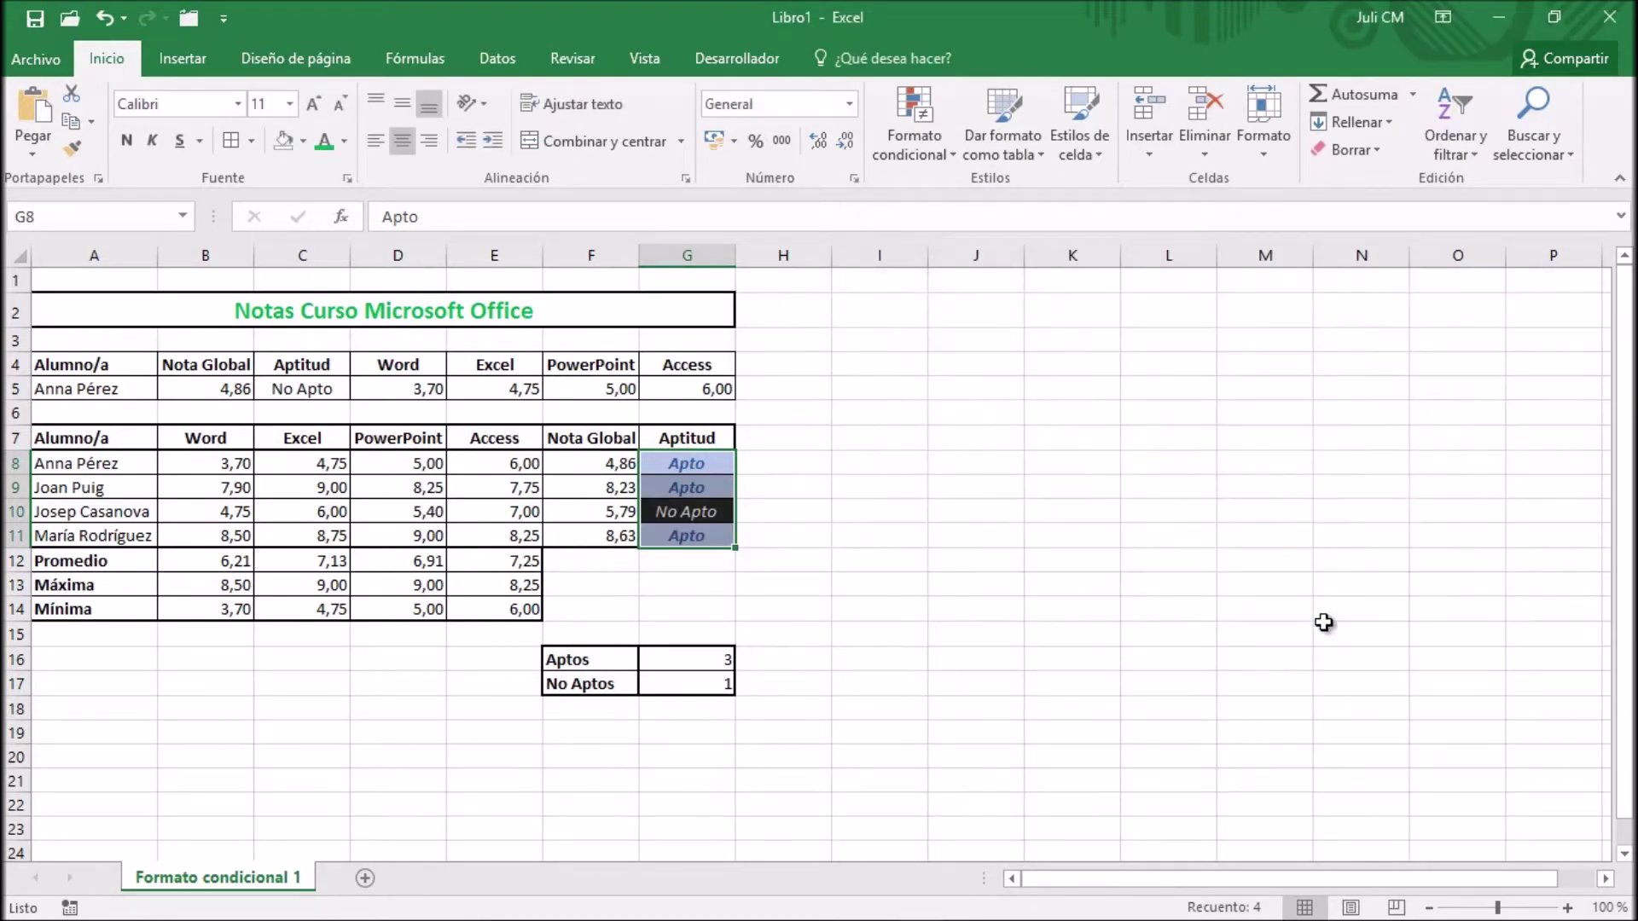
pyautogui.click(720, 469)
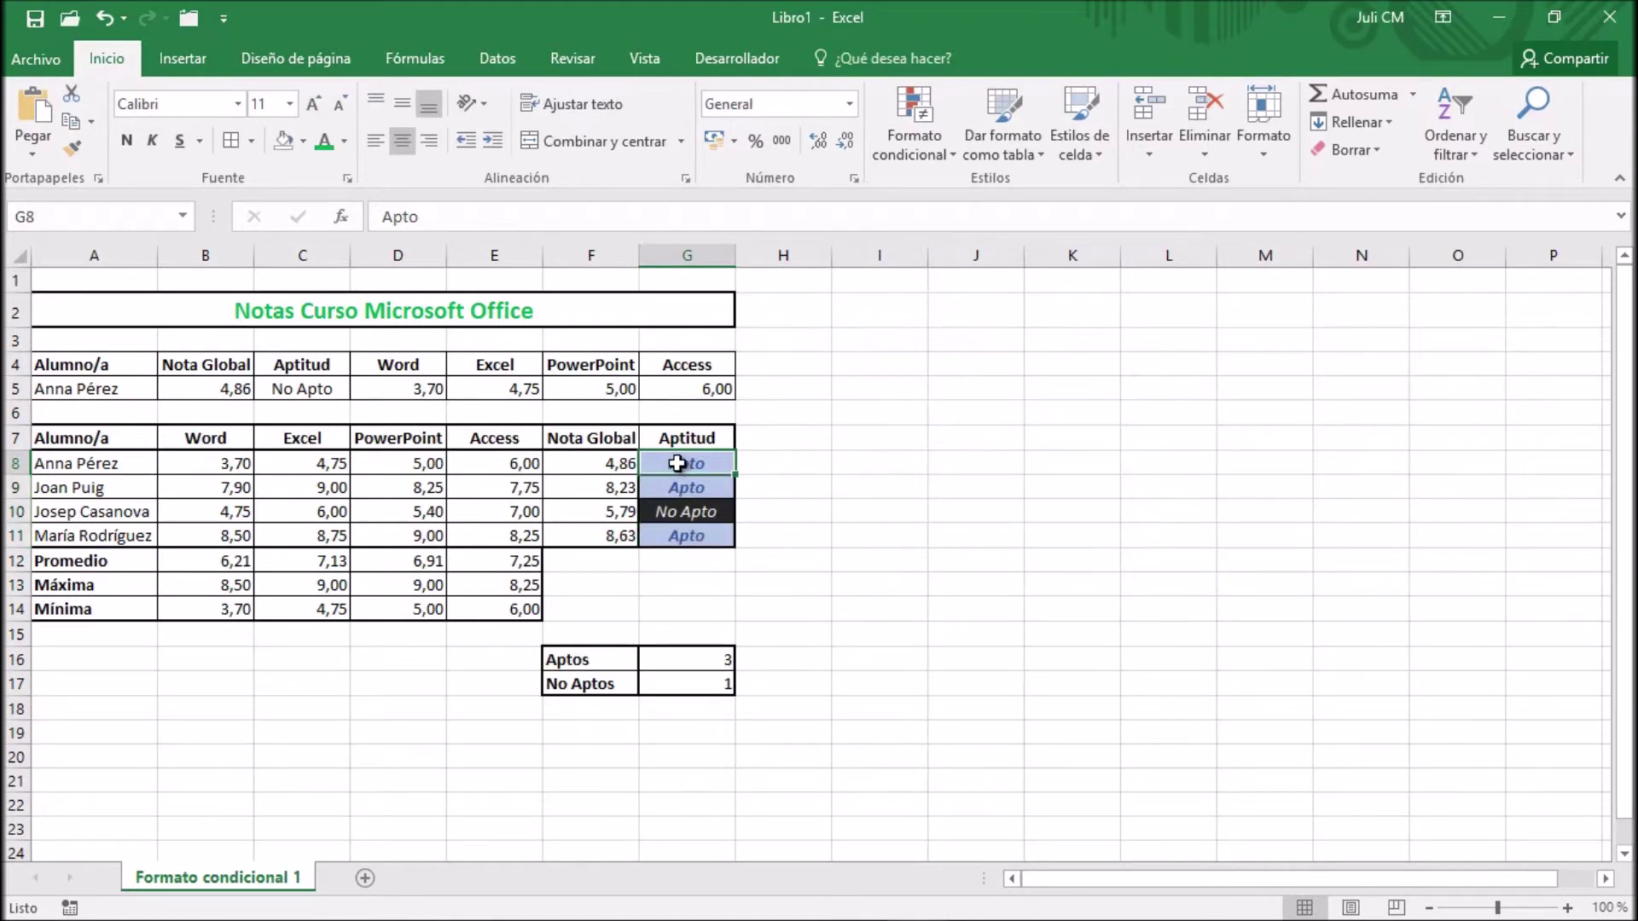
# Step: Examine the options for clearing conditional formatting rules with Aptitud cells G8:G11 selected, leaving the rules in place
pyautogui.moveTo(675, 475); pyautogui.dragTo(676, 535)
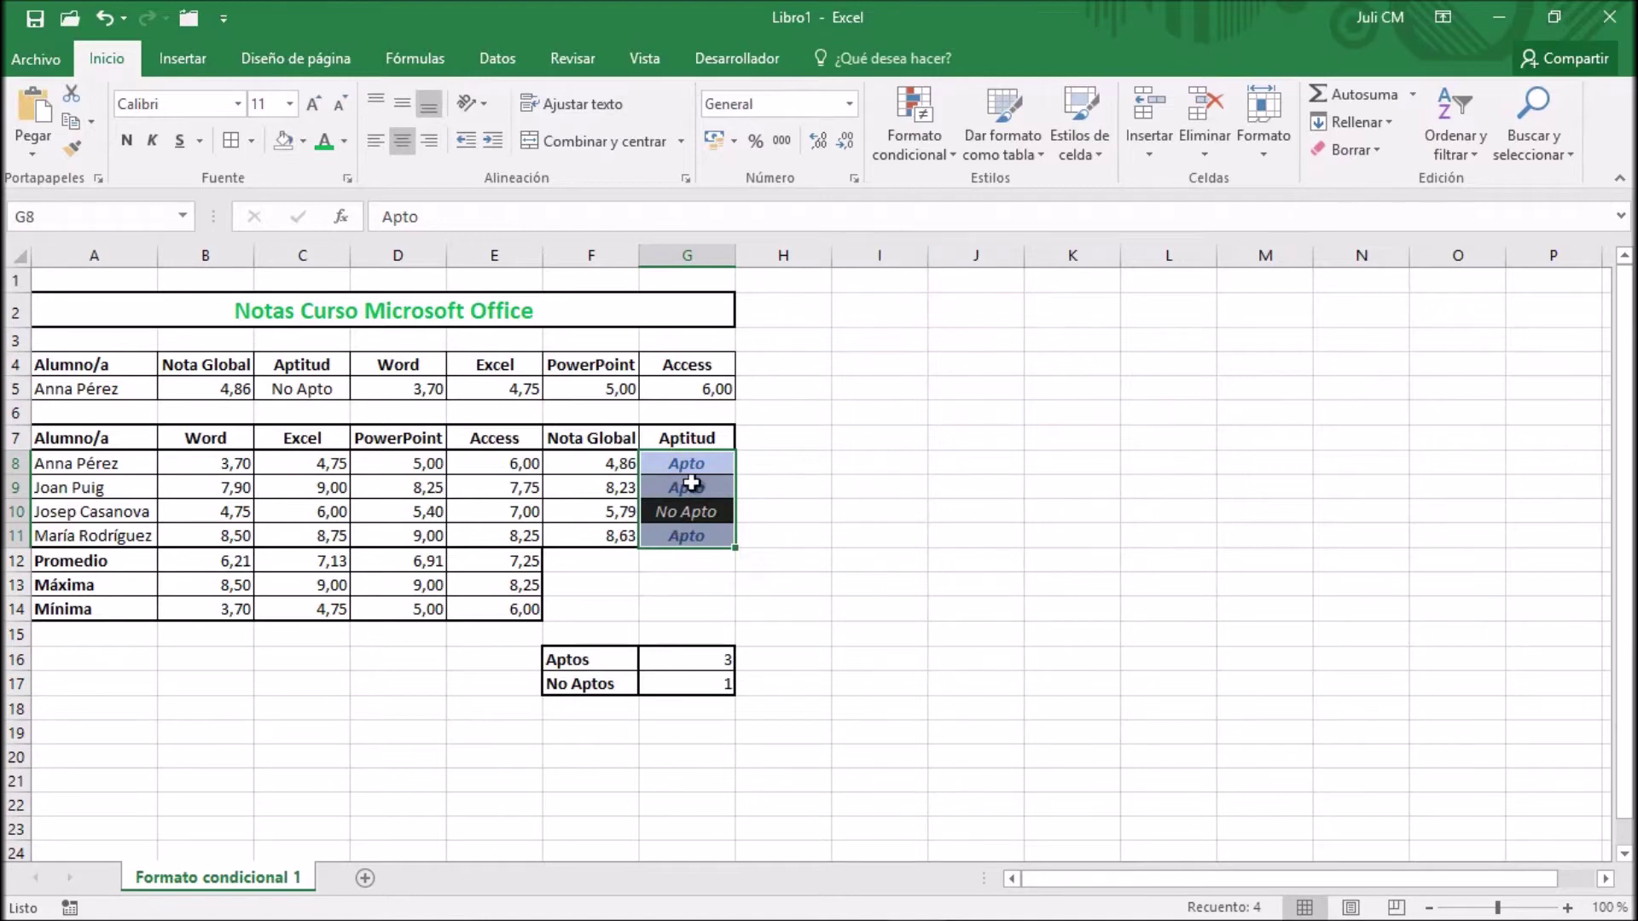
pyautogui.click(889, 155)
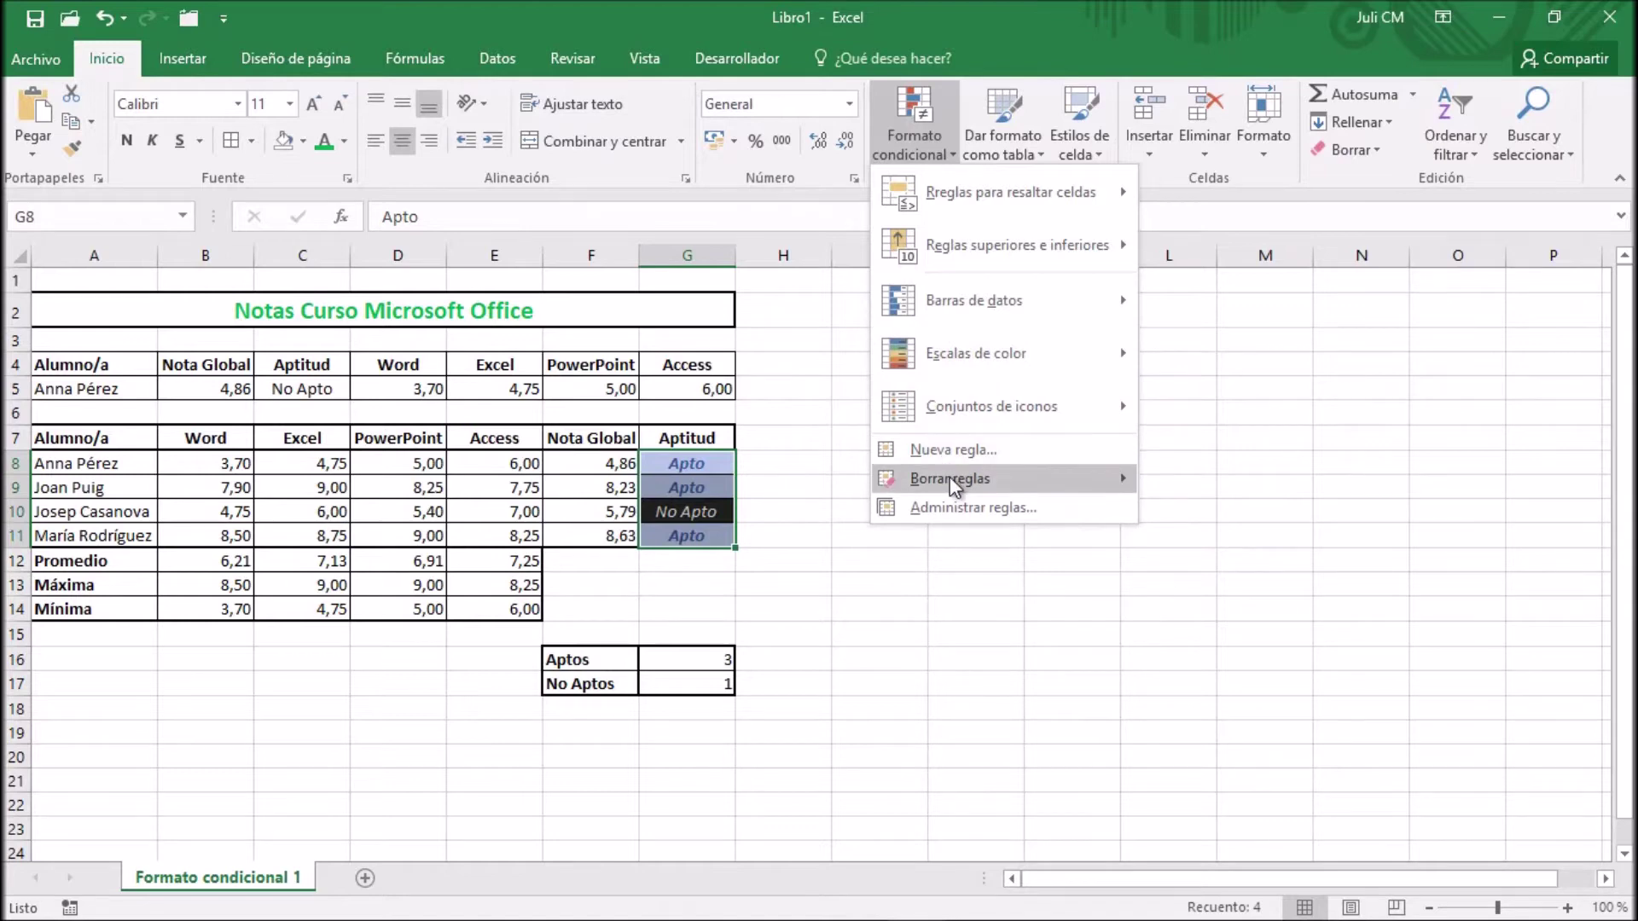
pyautogui.moveTo(959, 483)
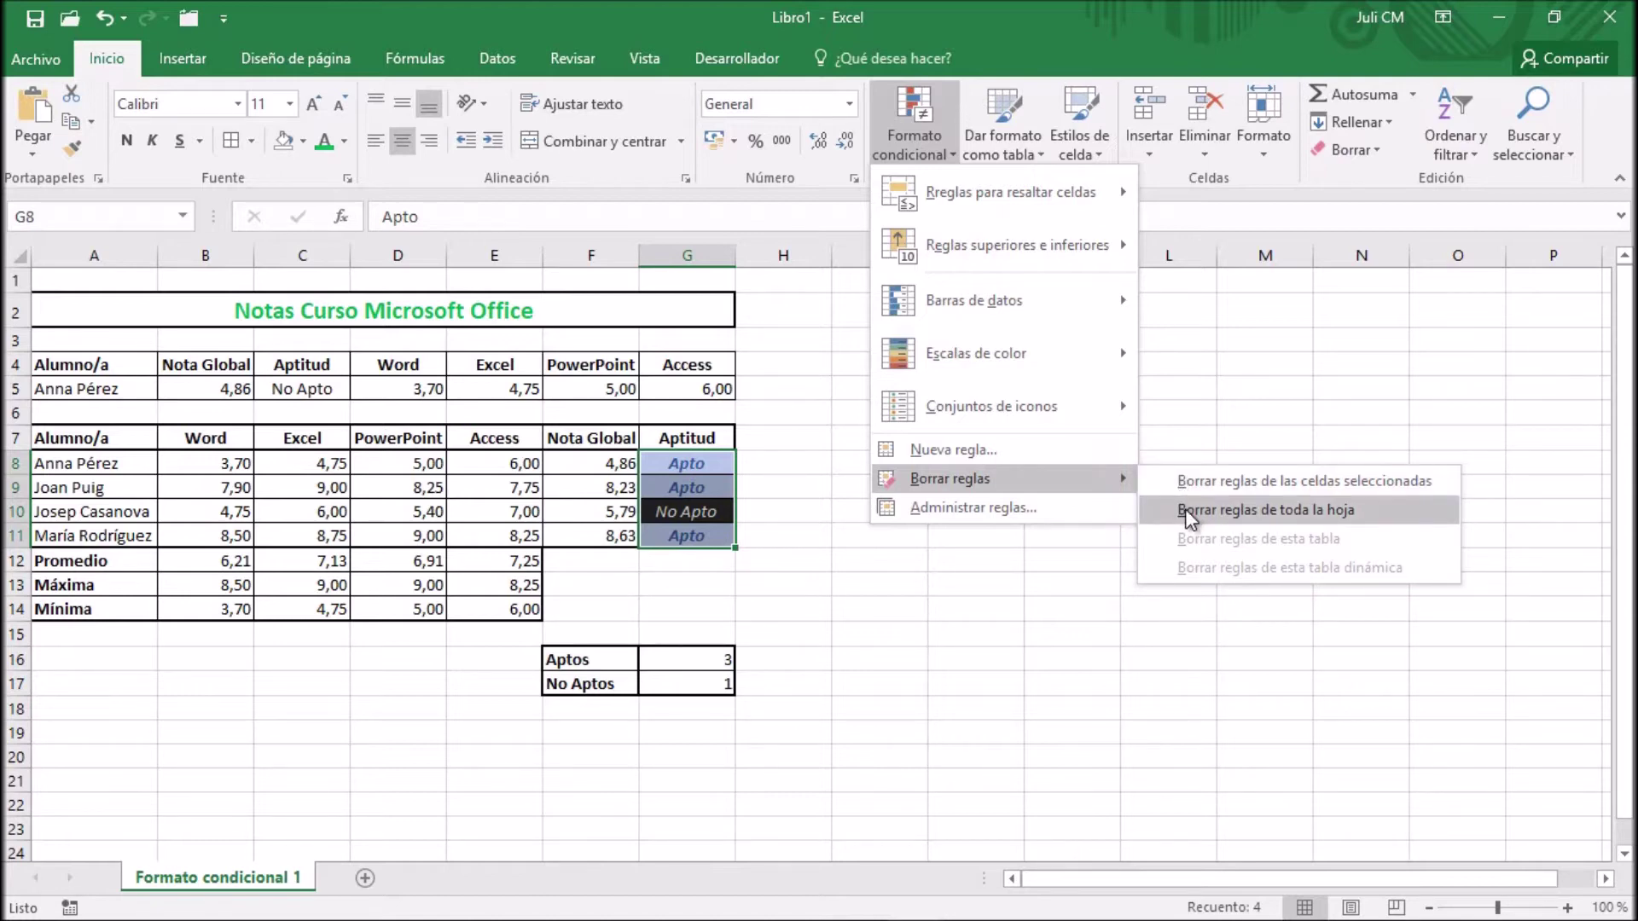
pyautogui.click(935, 152)
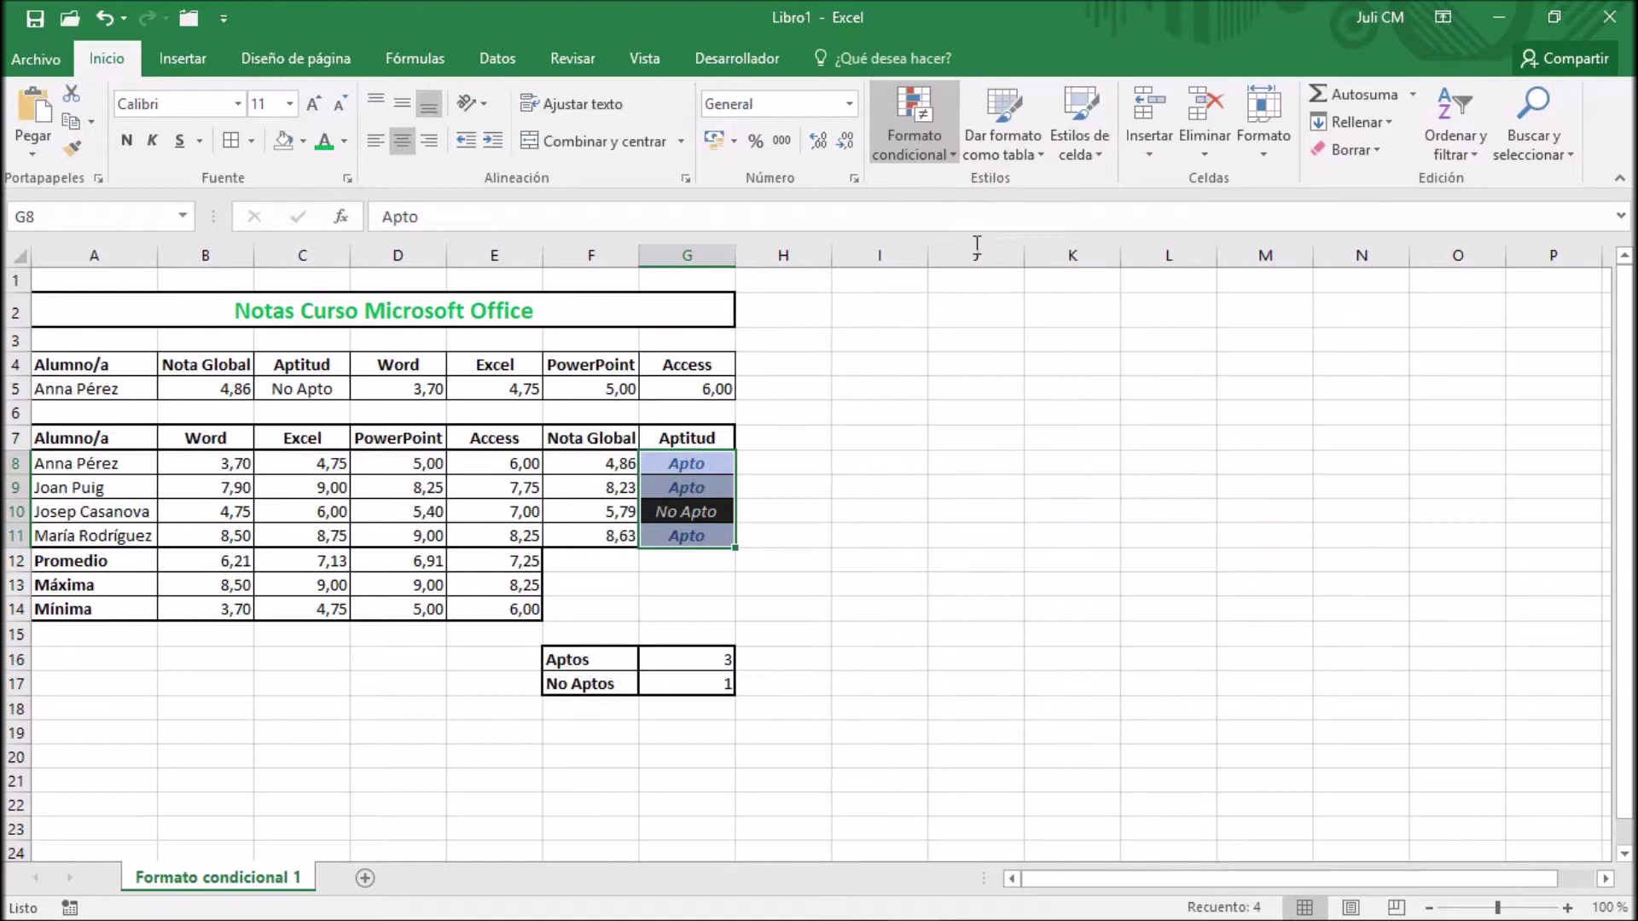
pyautogui.click(715, 460)
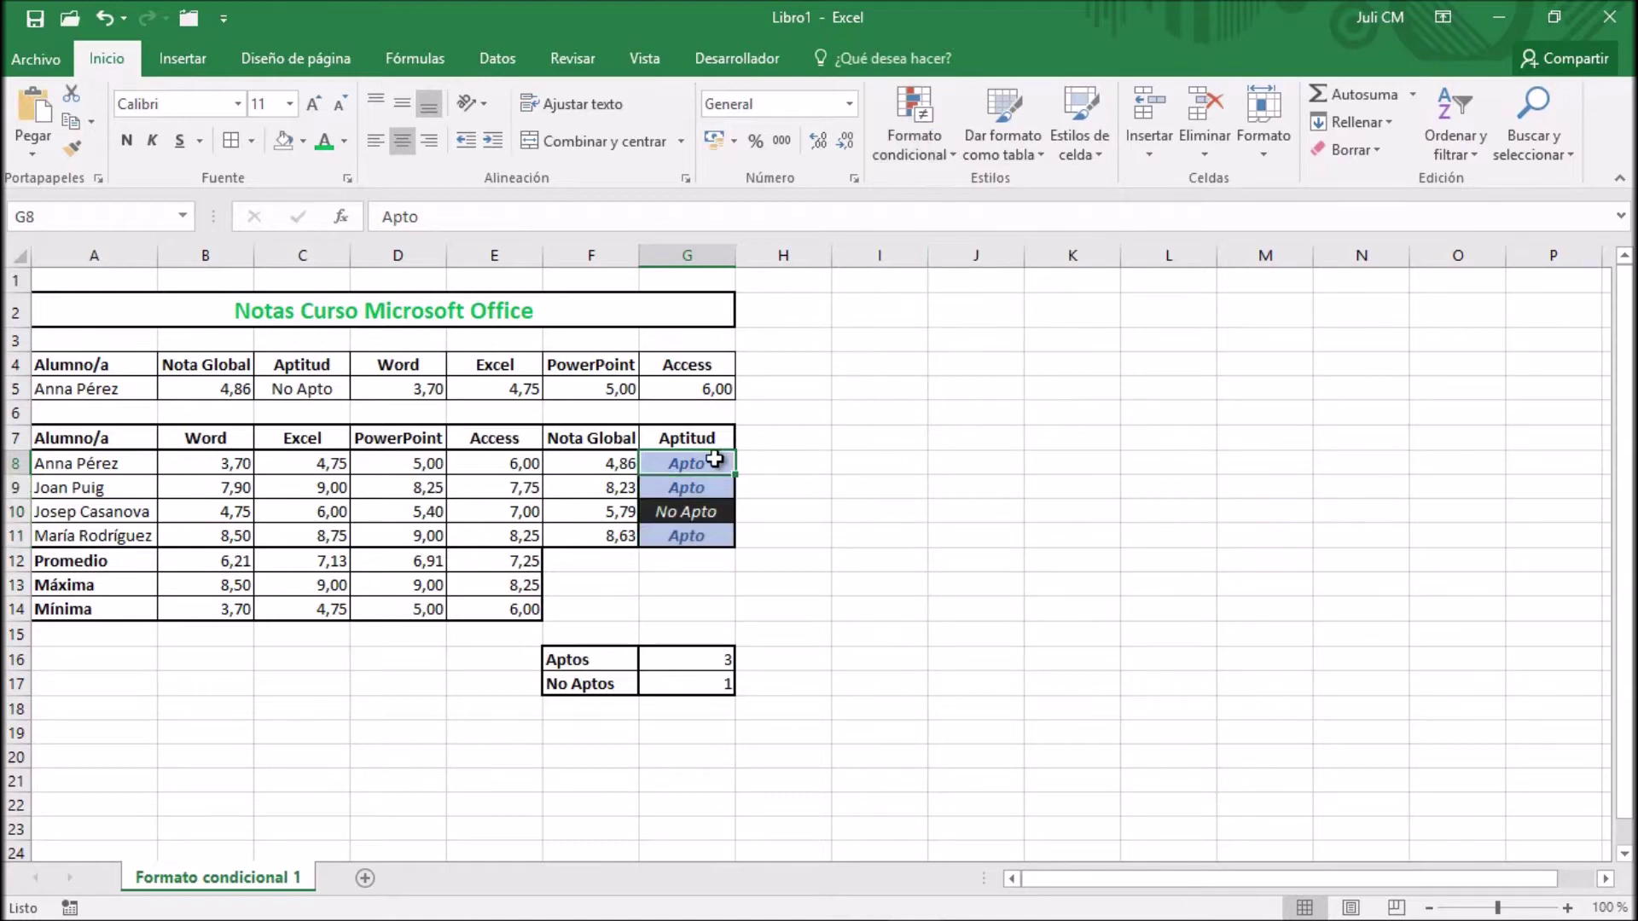
# Step: Review the rule types available for a new conditional formatting rule on cell G8 and cancel without creating one
pyautogui.click(914, 154)
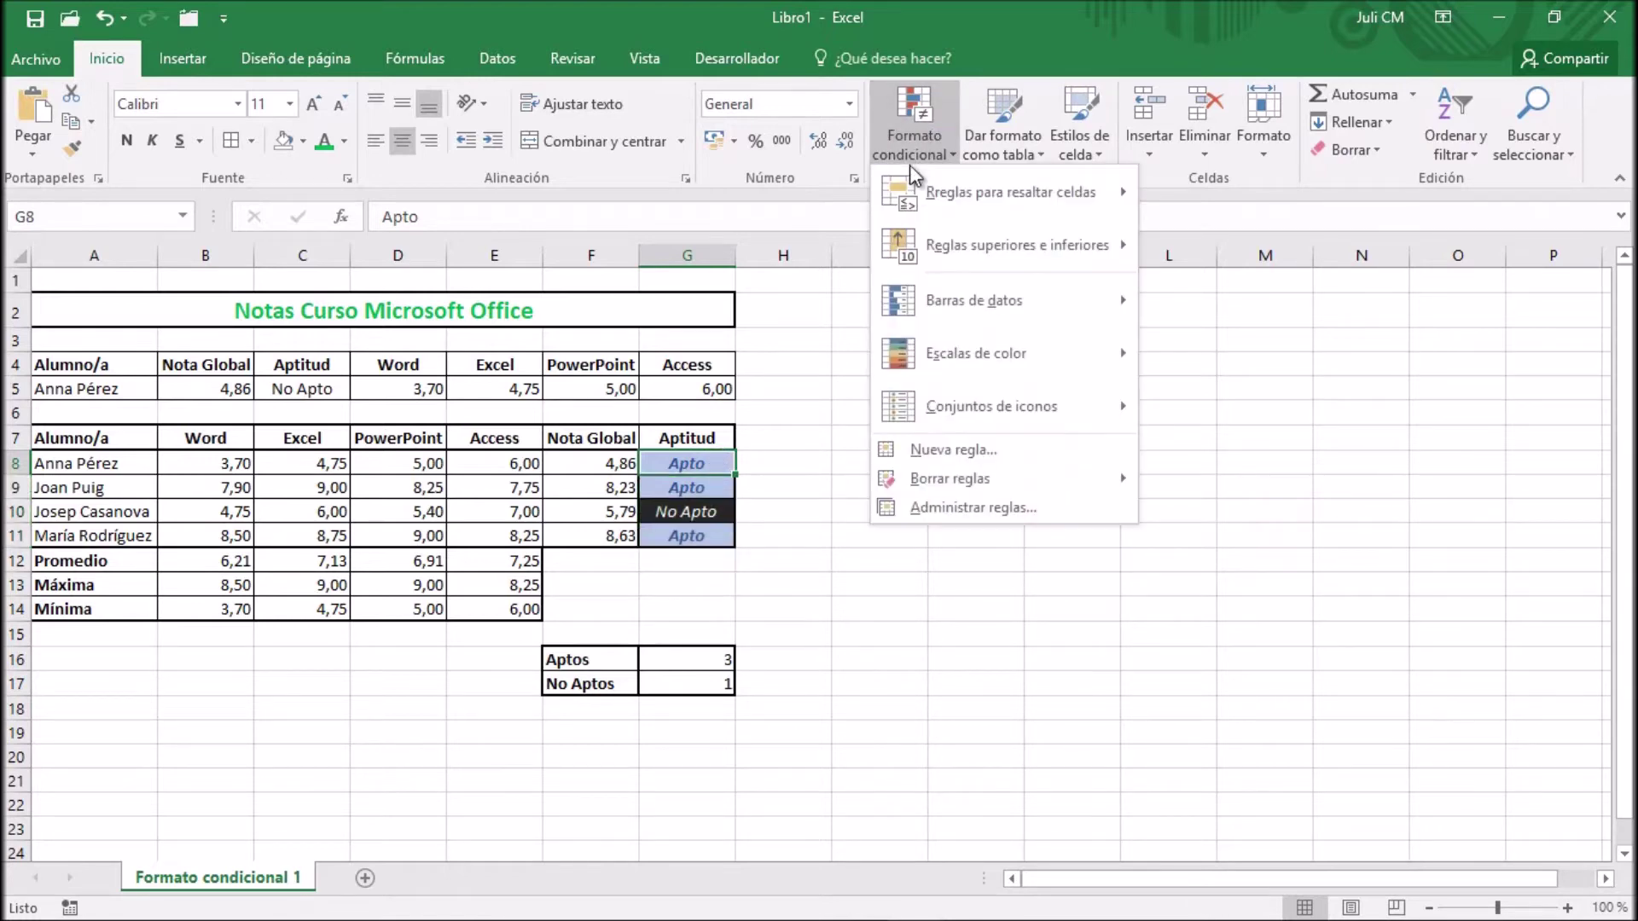
pyautogui.click(975, 510)
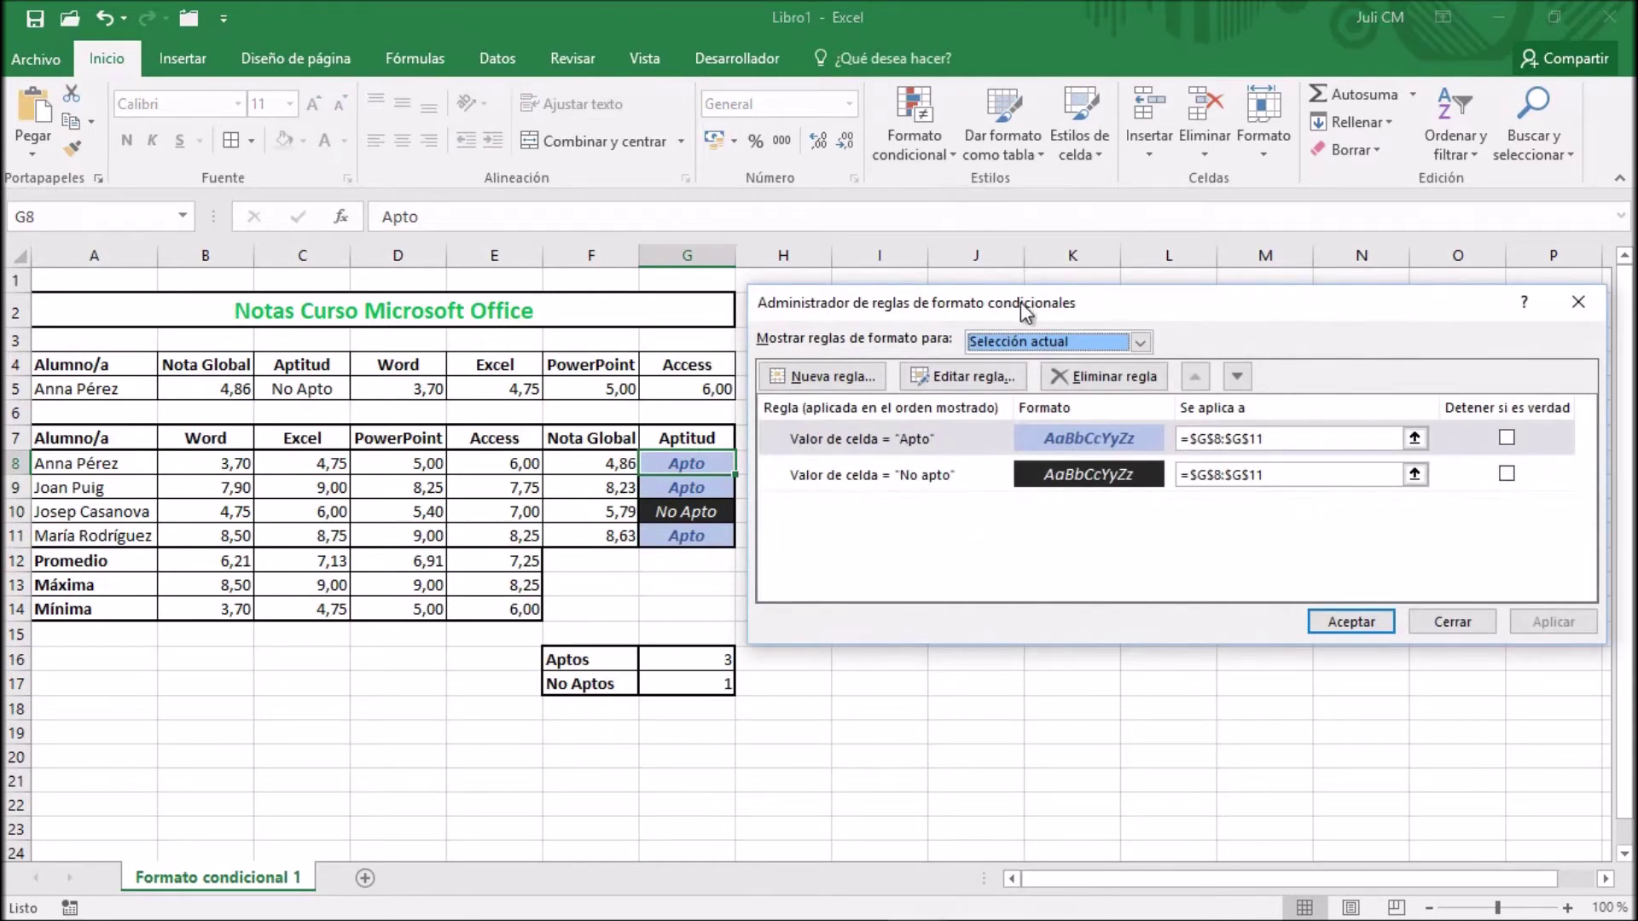
pyautogui.moveTo(1020, 302); pyautogui.dragTo(1076, 293)
pyautogui.click(887, 353)
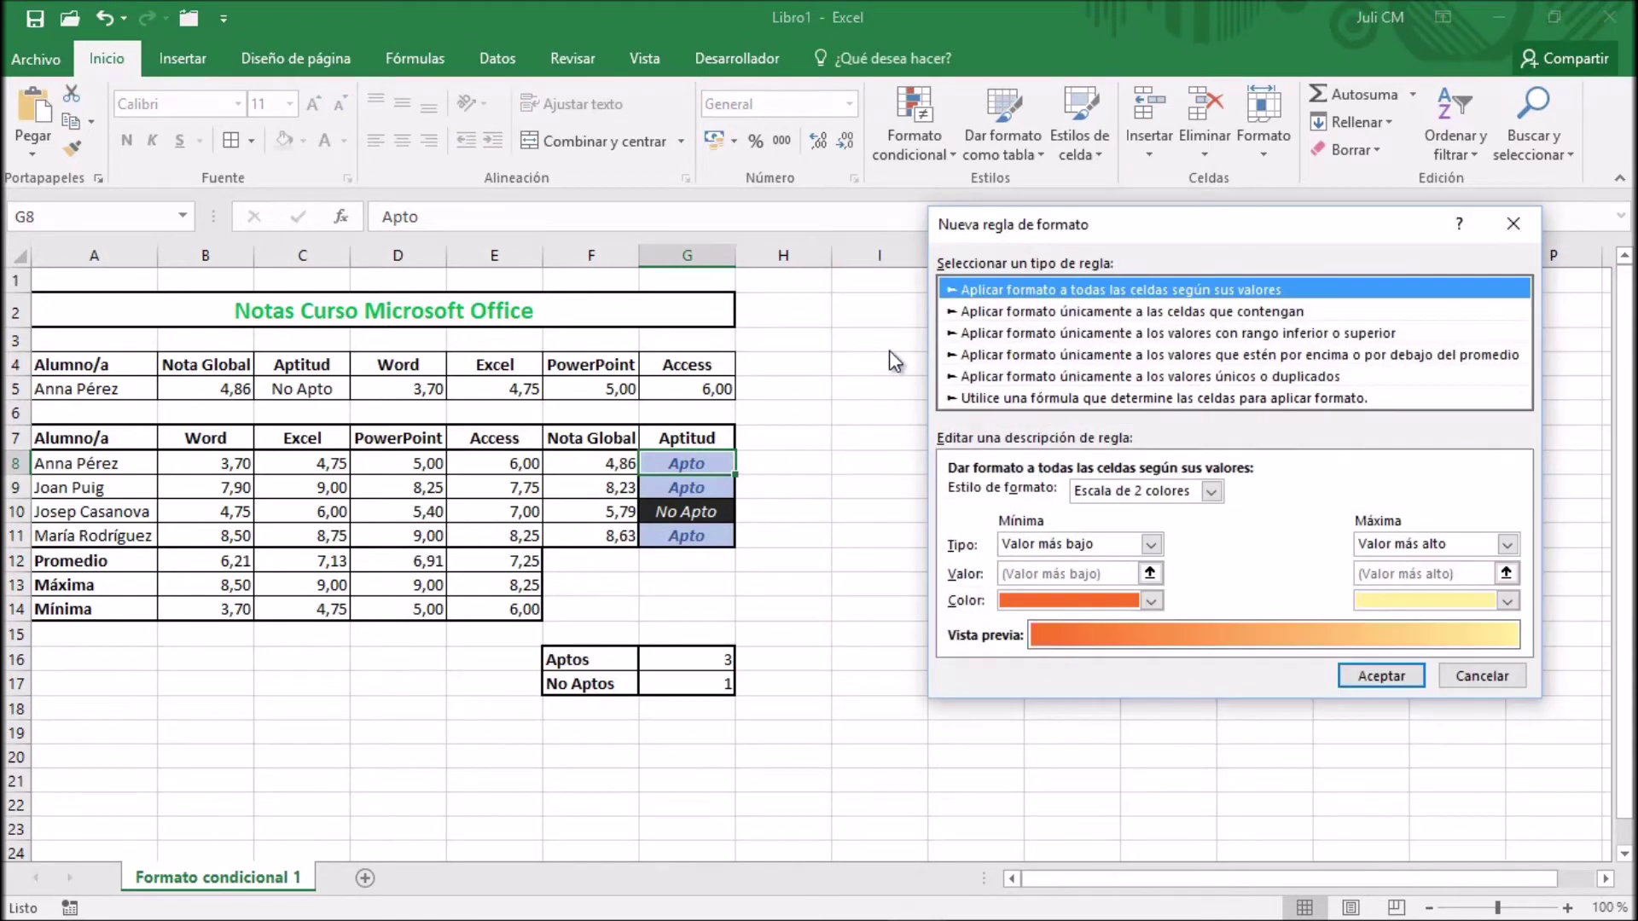
pyautogui.moveTo(1210, 234); pyautogui.dragTo(1179, 235)
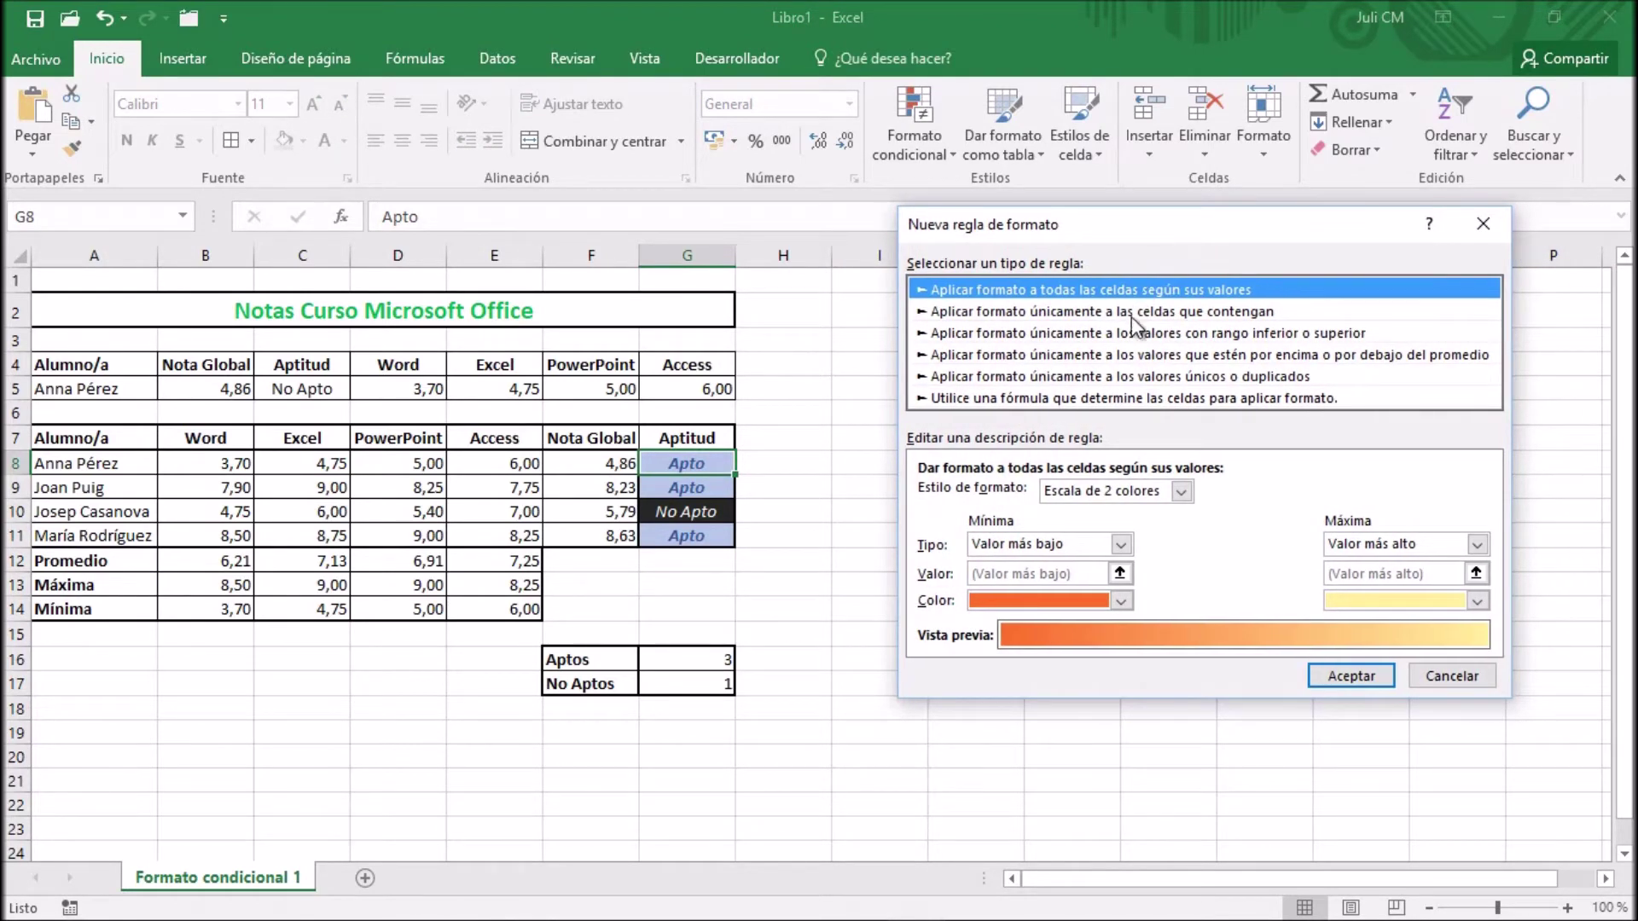
pyautogui.click(1099, 312)
pyautogui.click(1096, 354)
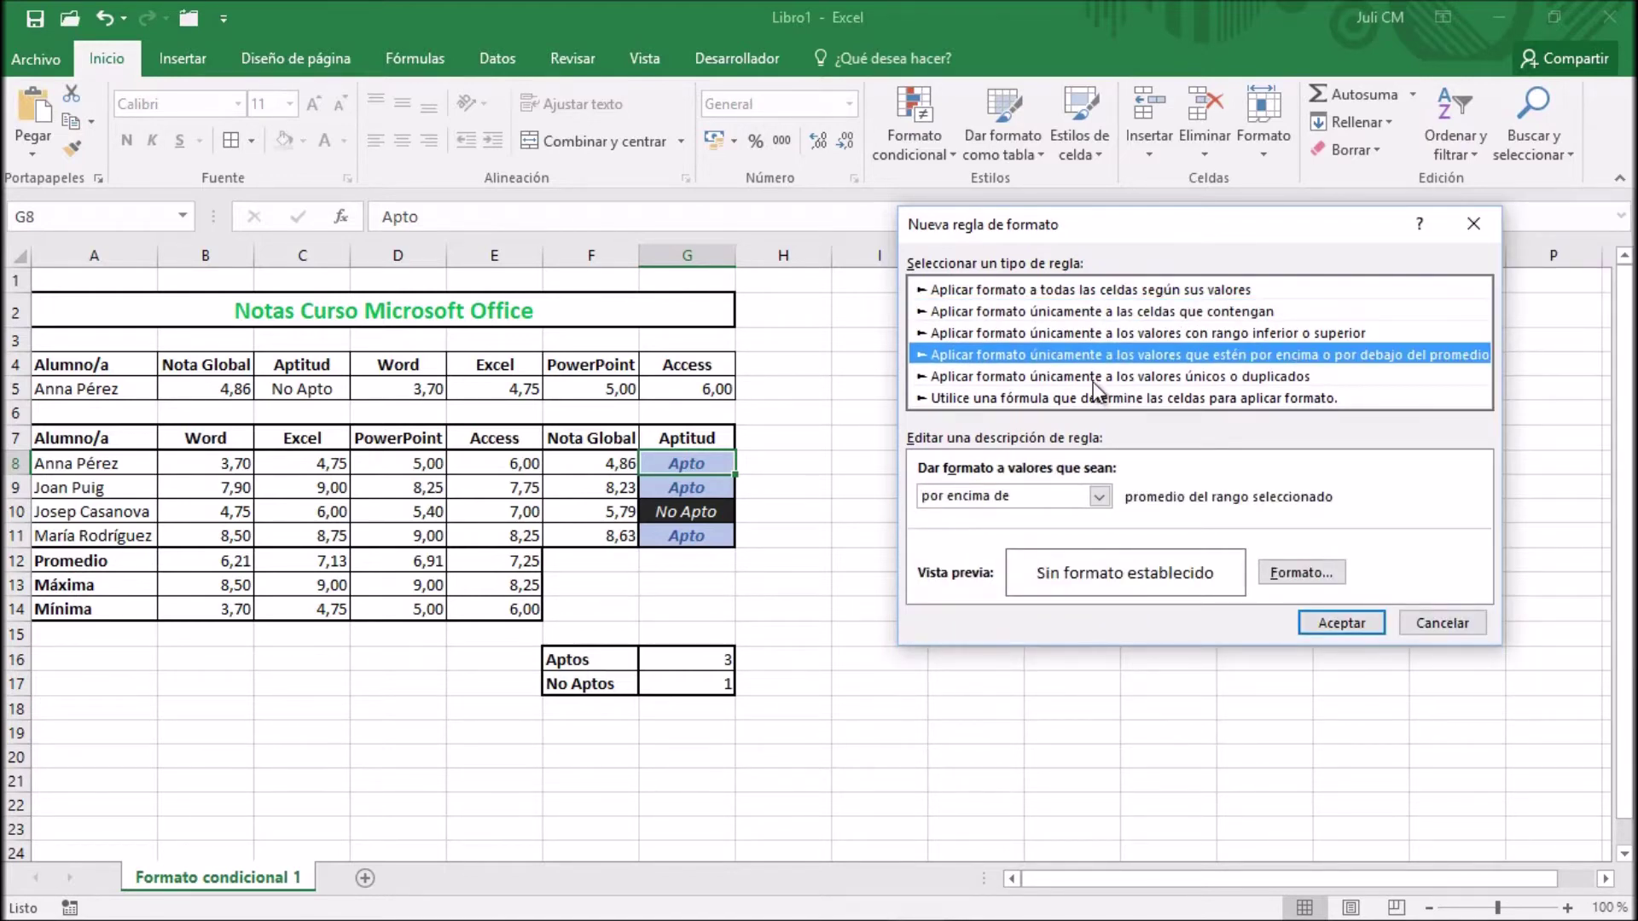
pyautogui.click(1092, 377)
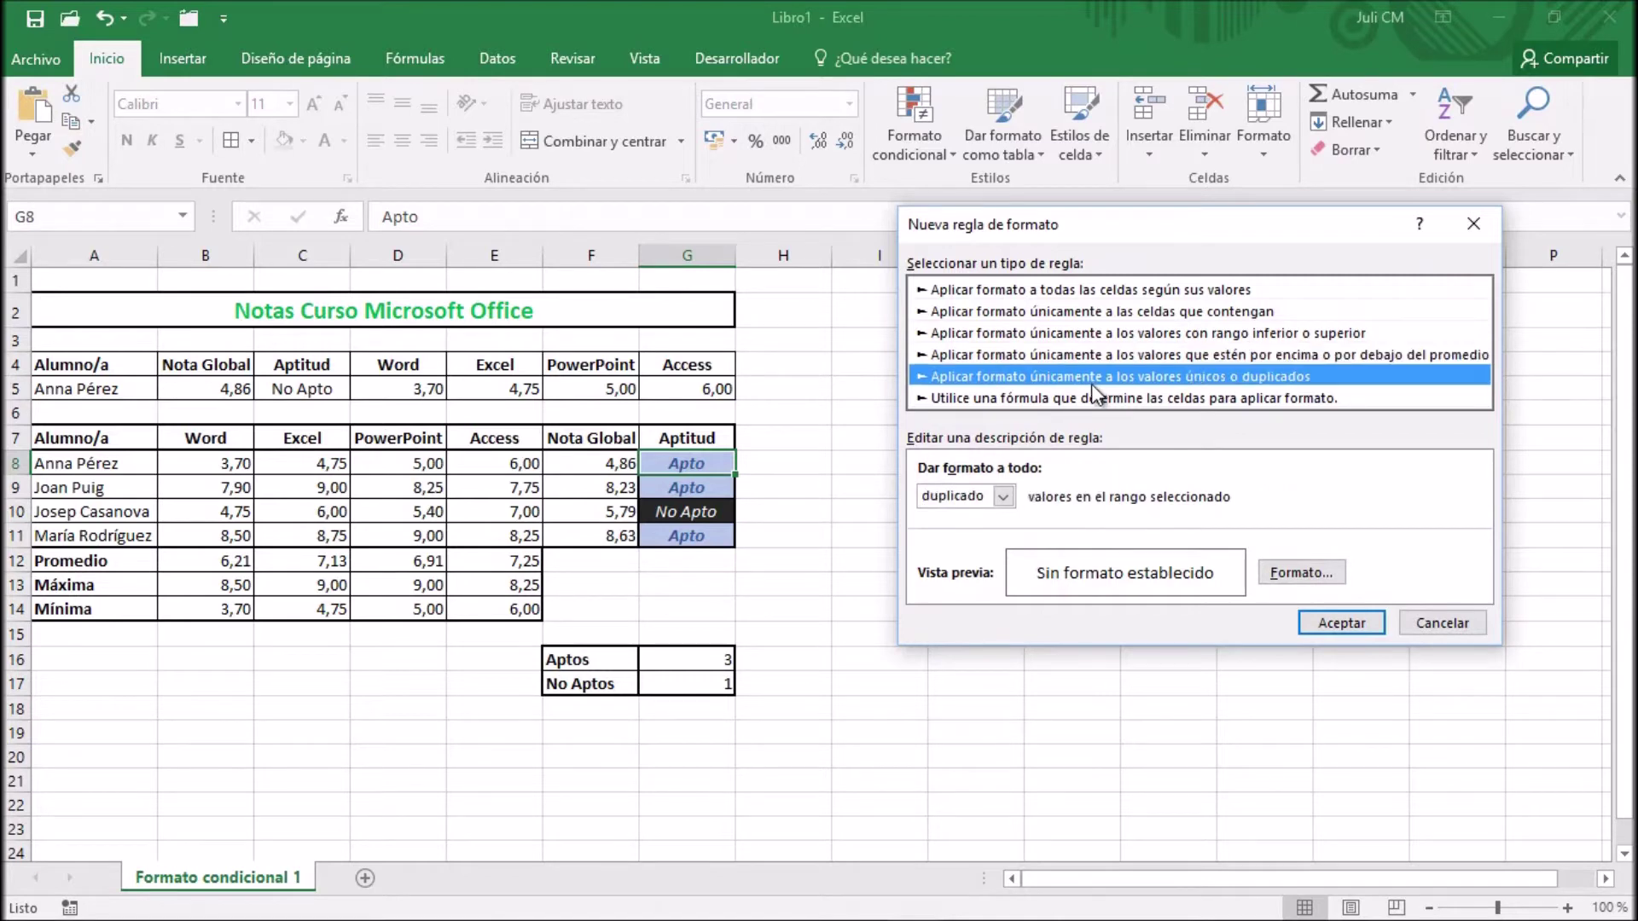
pyautogui.click(1090, 399)
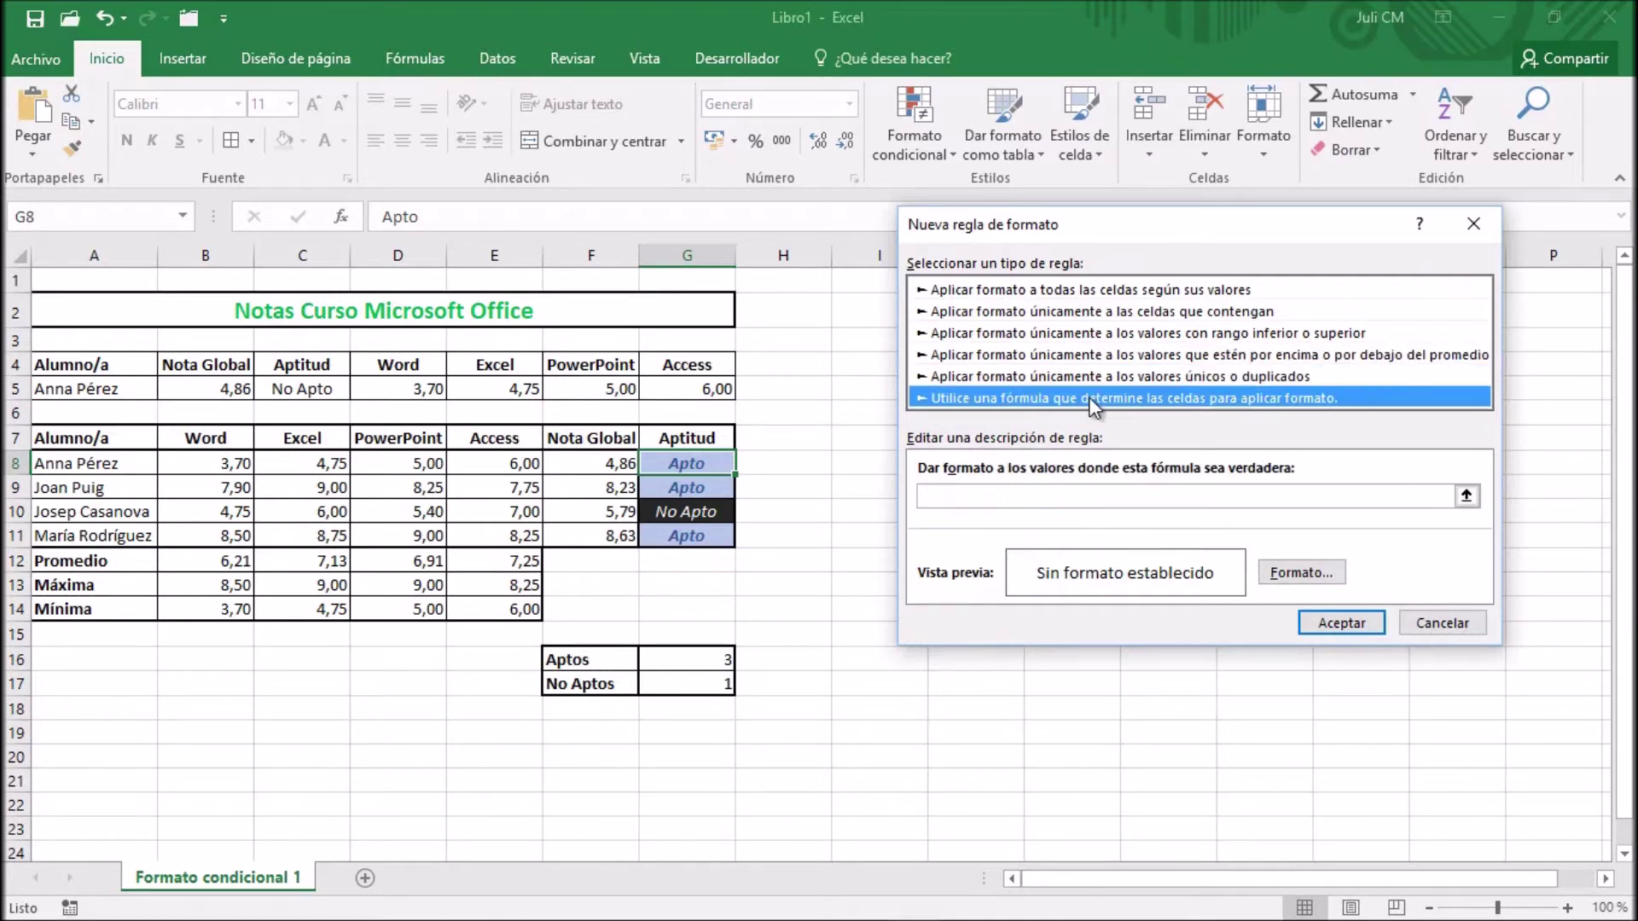
pyautogui.click(1426, 623)
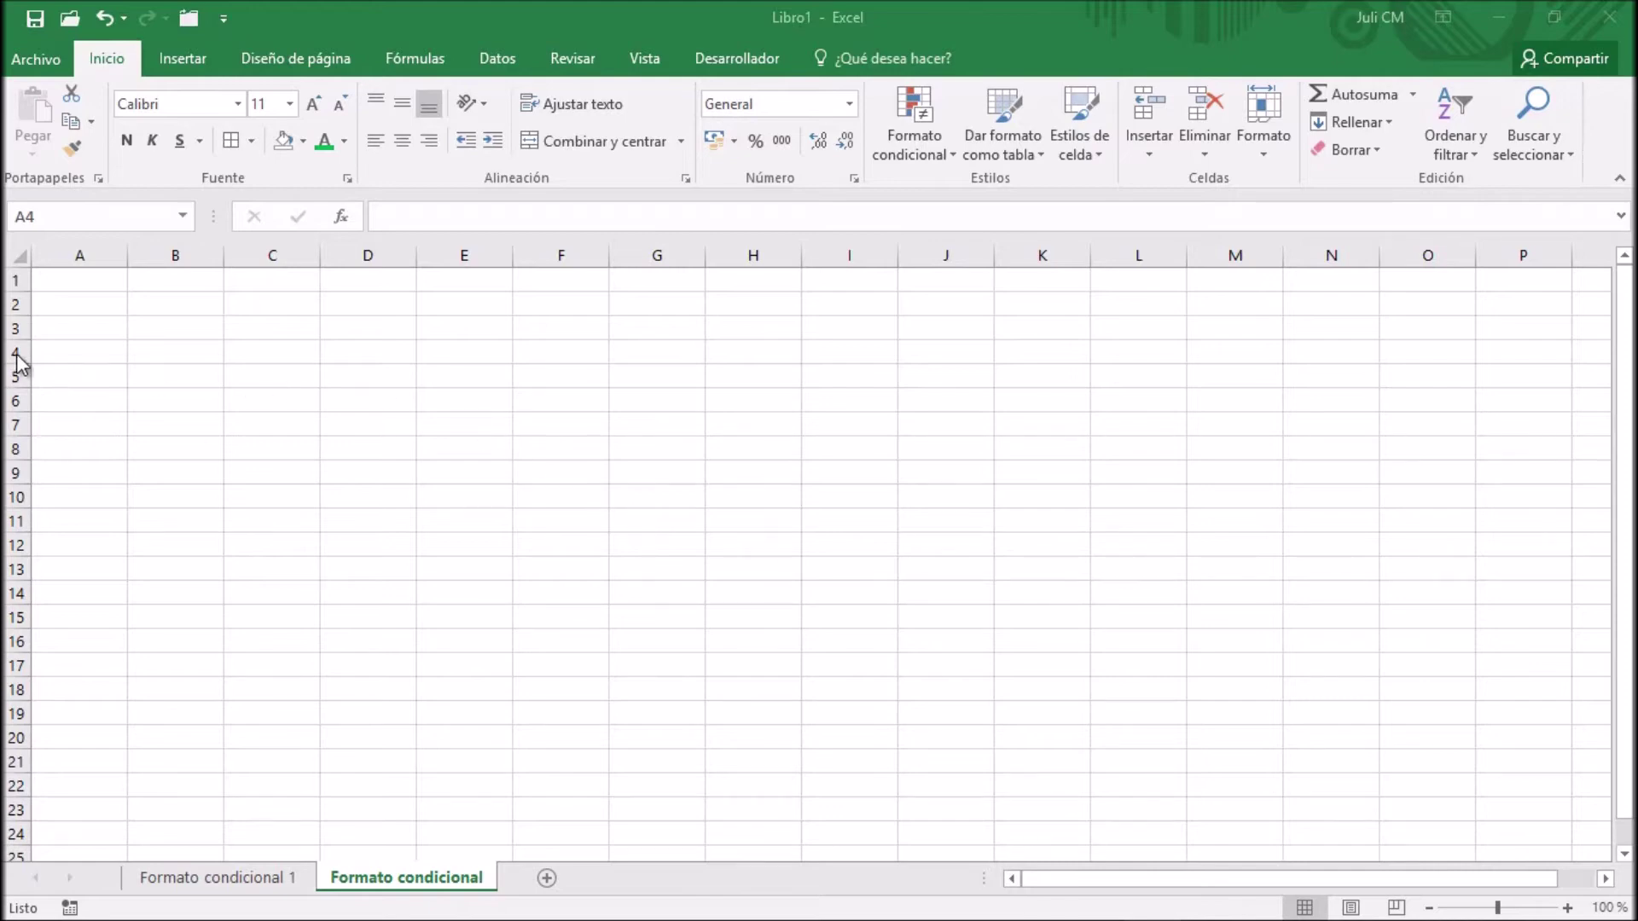
# Step: Enter Columna1 in cell A4 of the Formato condicional sheet and fill the header series across to E4
pyautogui.click(51, 352)
pyautogui.write('C')
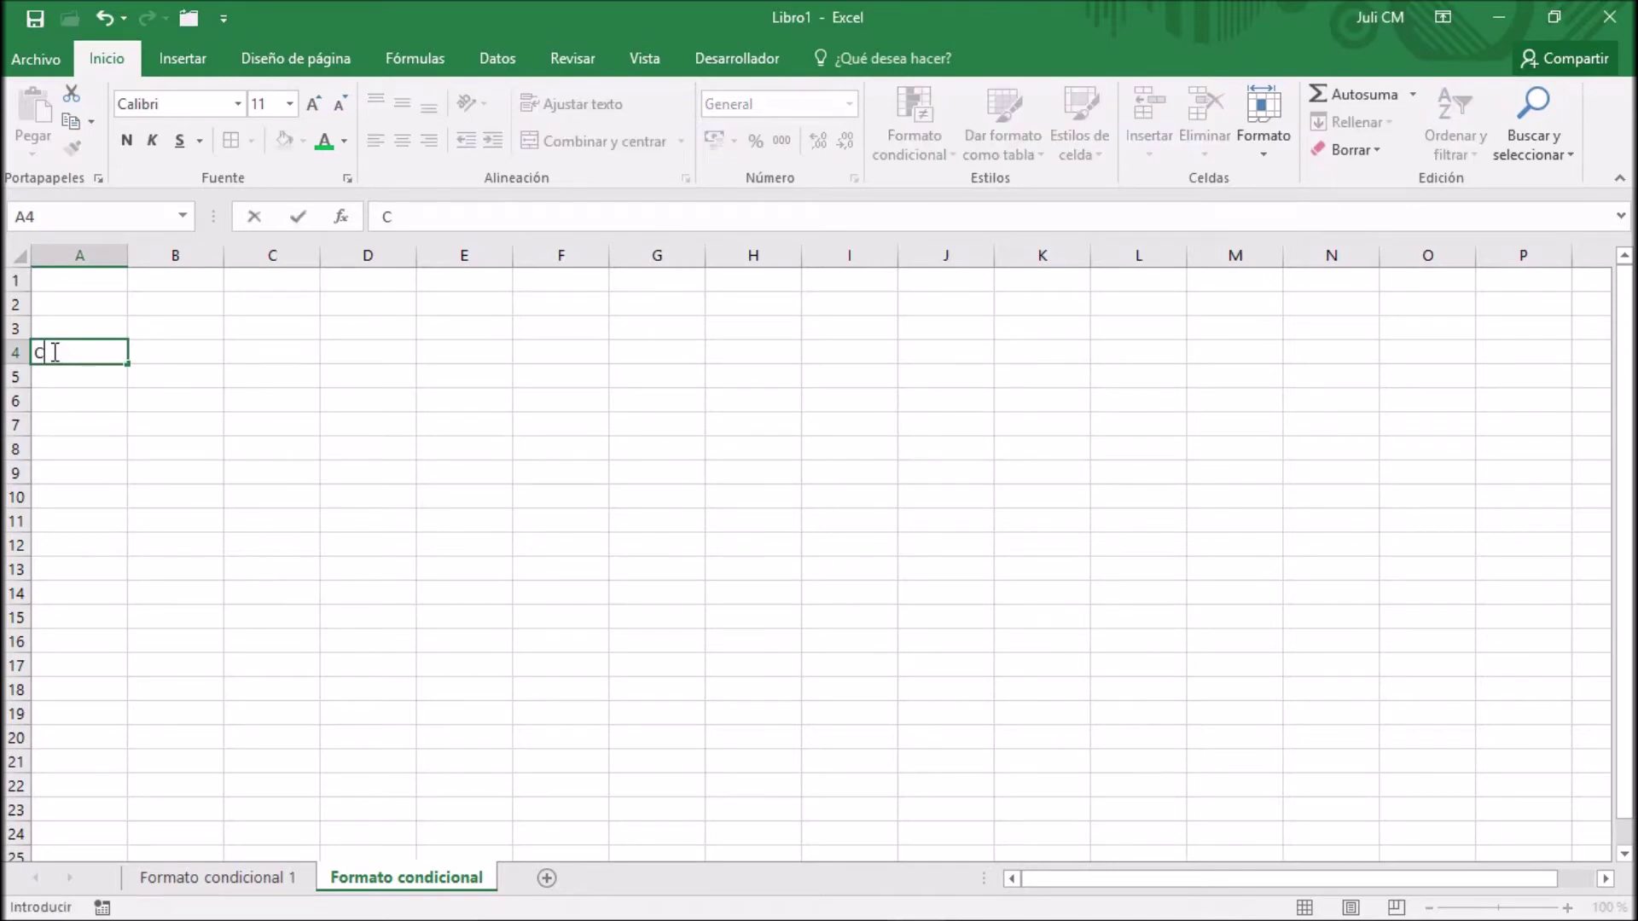
pyautogui.write('olumna1')
pyautogui.click(103, 415)
pyautogui.click(91, 347)
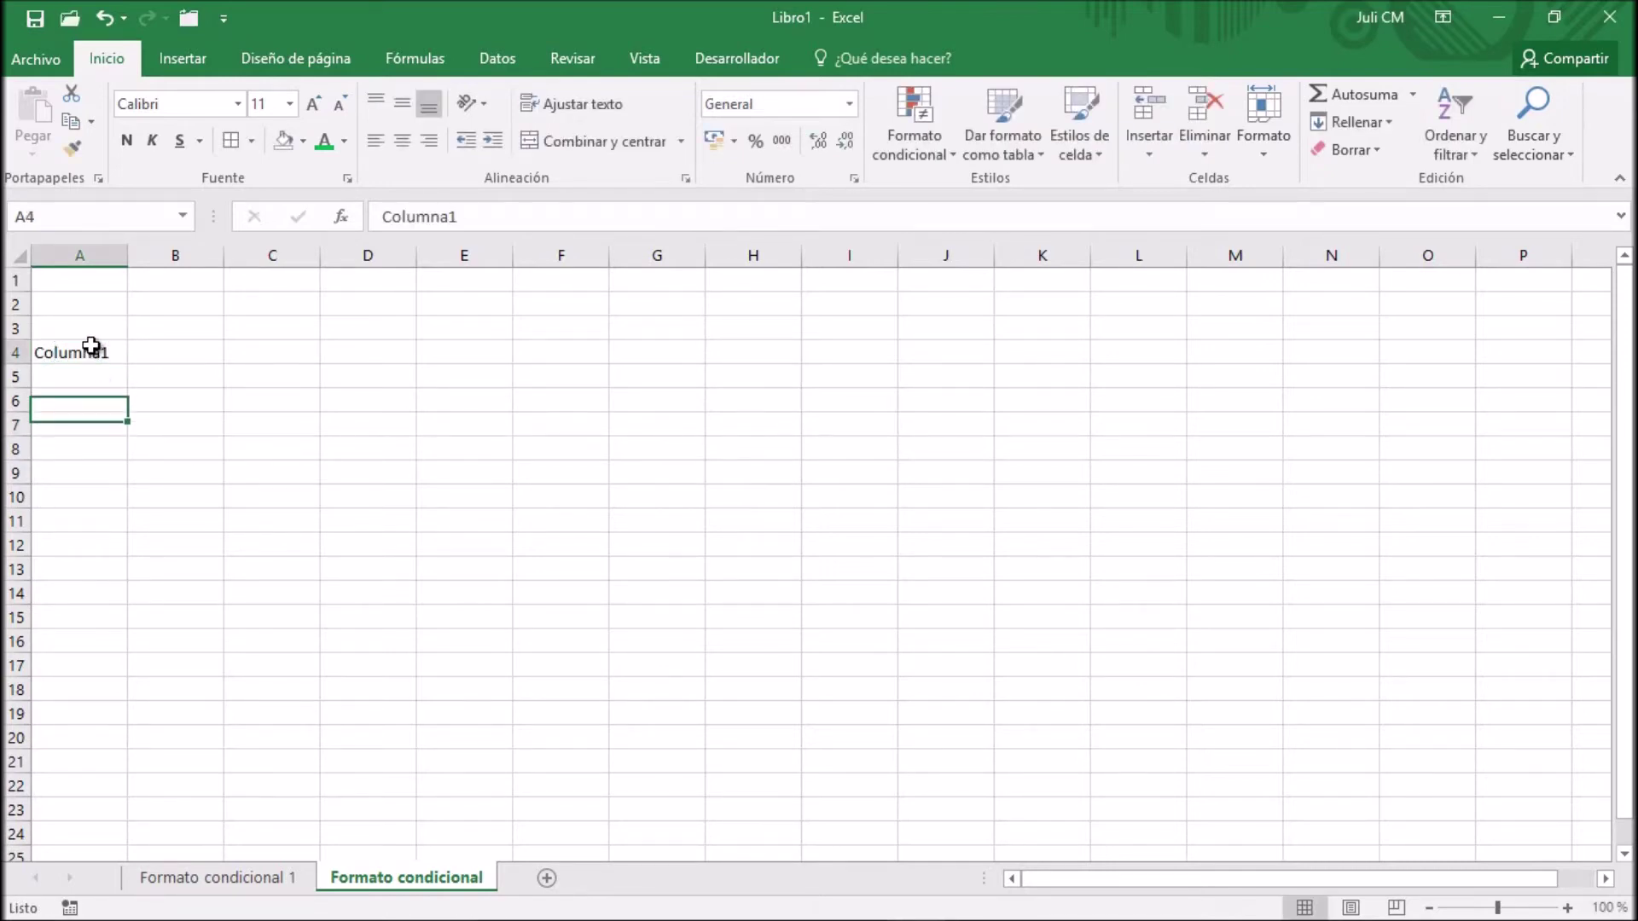
pyautogui.moveTo(128, 365); pyautogui.dragTo(479, 381)
# Step: Fill the range A5:E20 with the formula =ALEATORIO.ENTRE(100;1000) in a single entry
pyautogui.moveTo(76, 381); pyautogui.dragTo(497, 742)
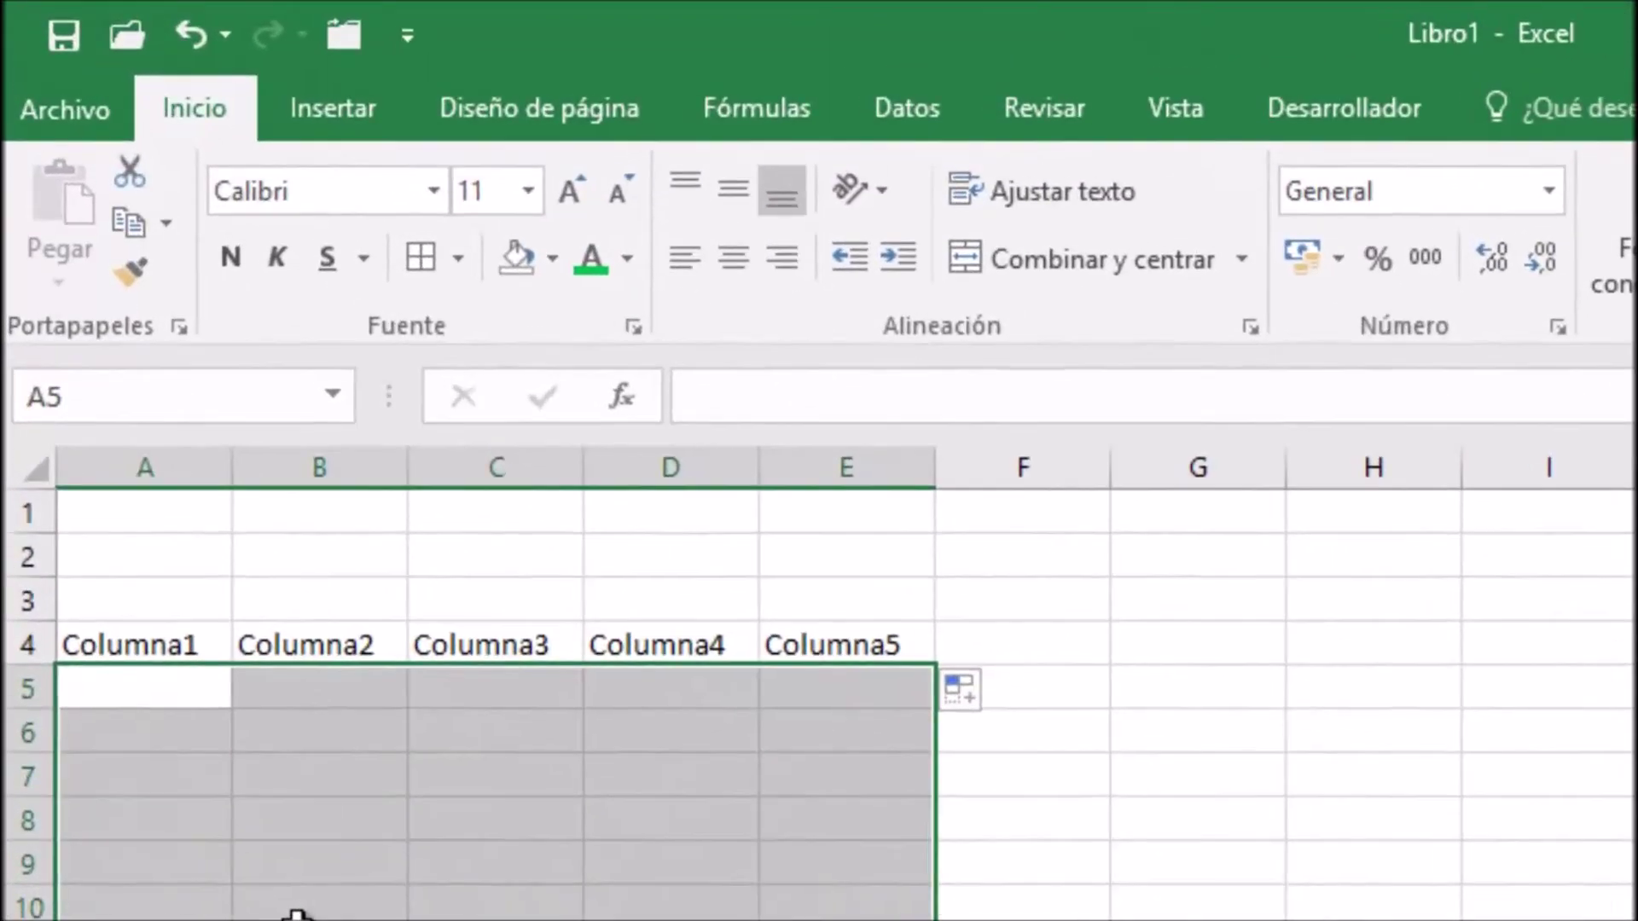
pyautogui.write('=')
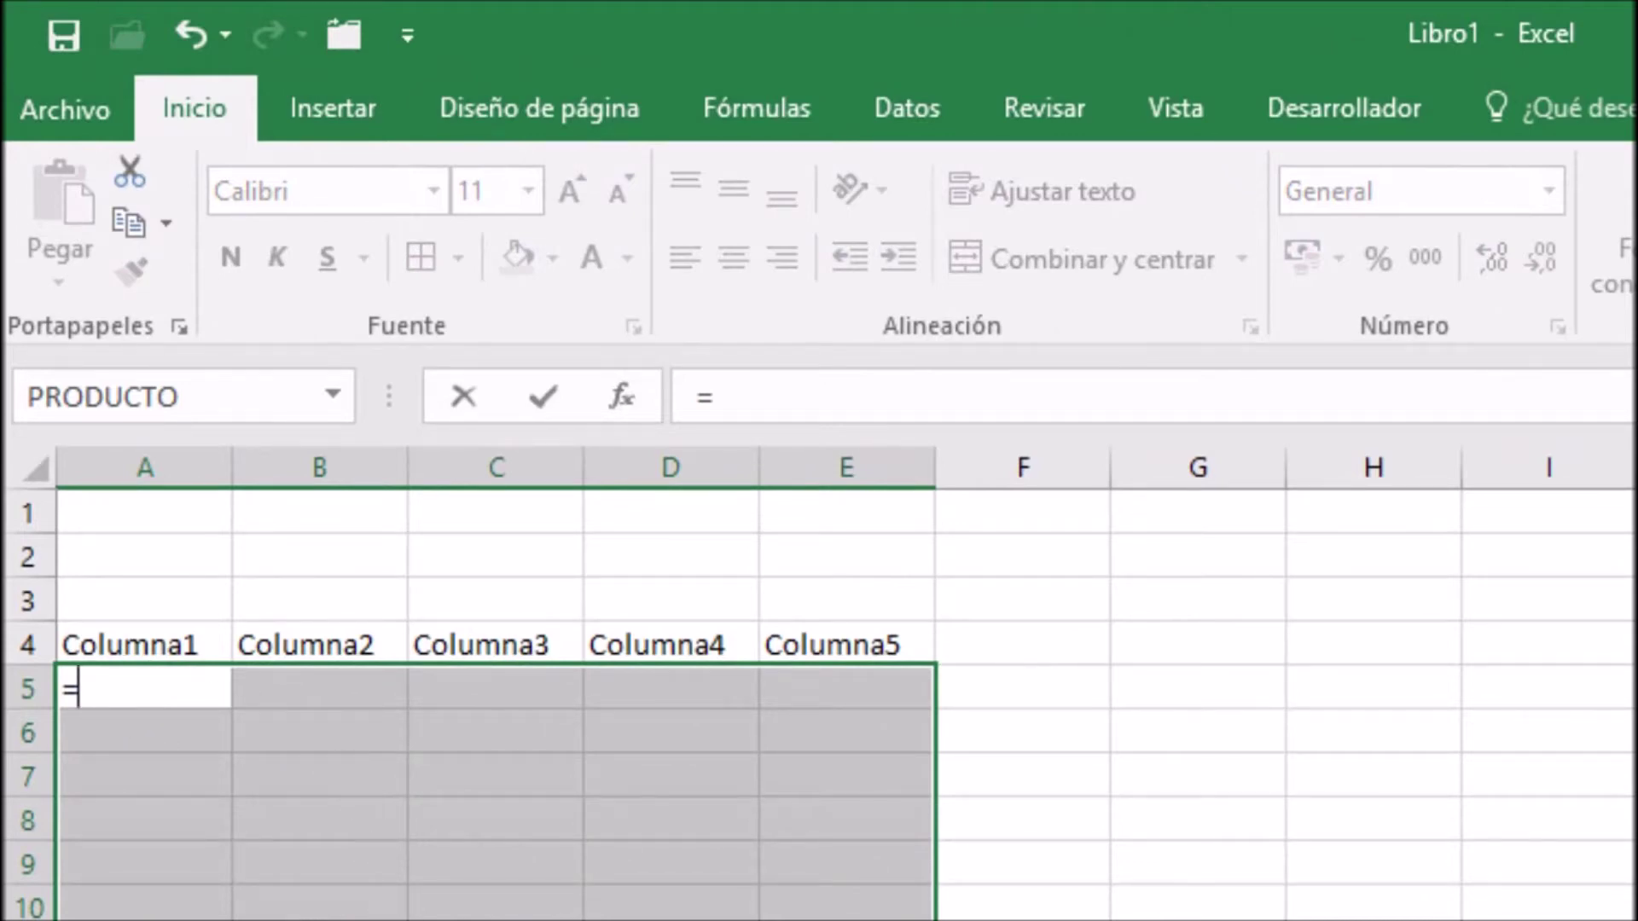
pyautogui.write('al')
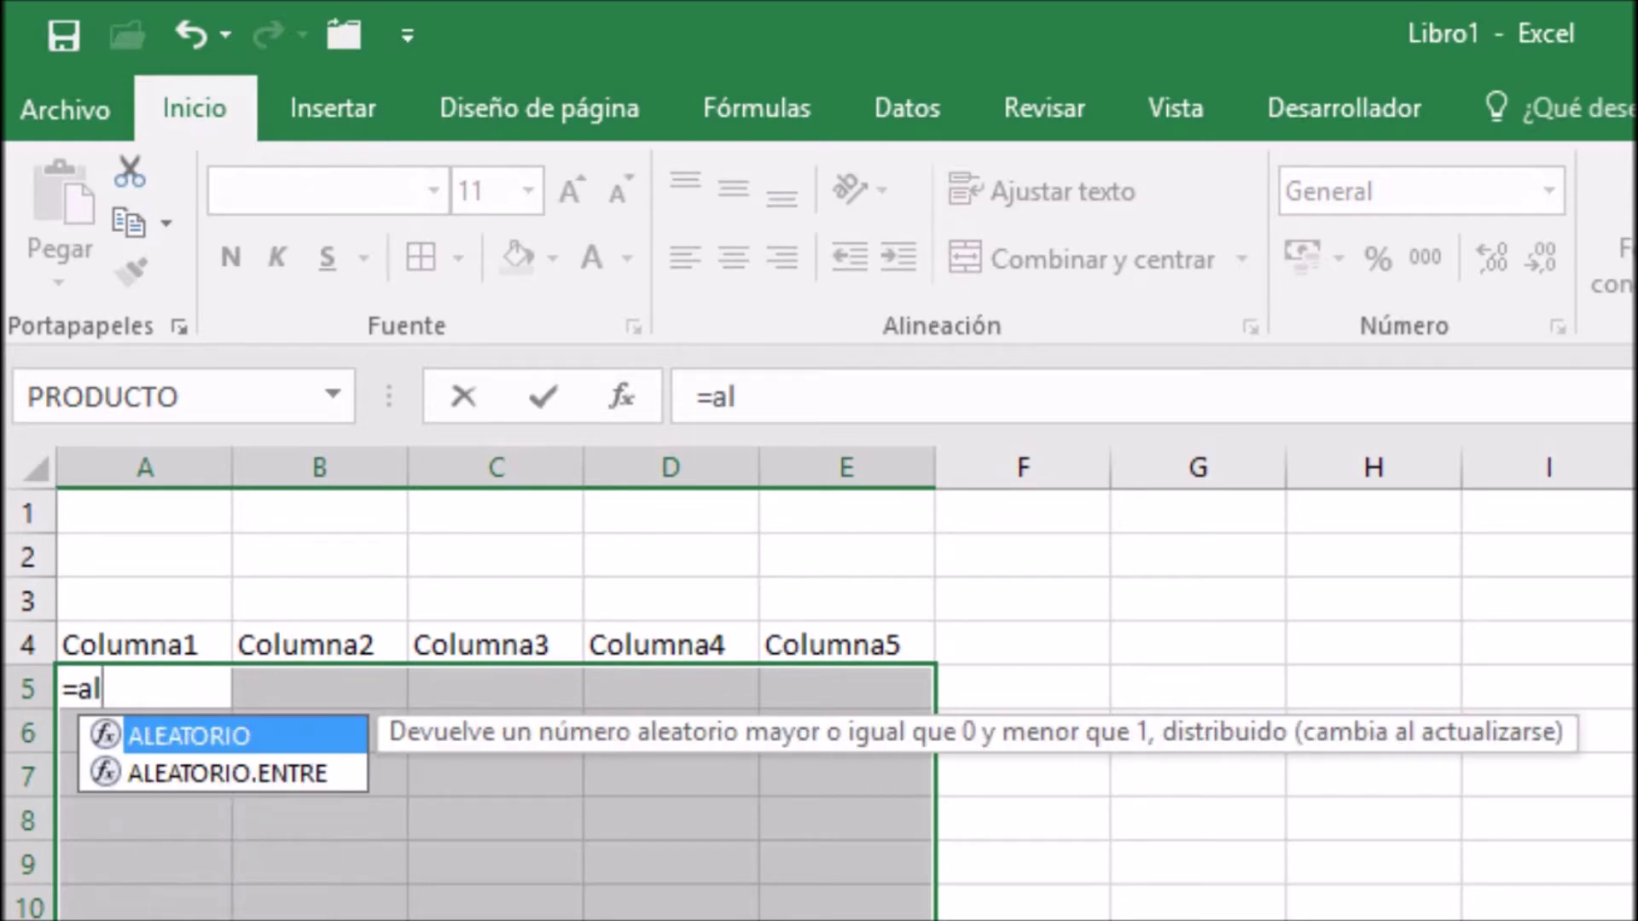
pyautogui.doubleClick(293, 774)
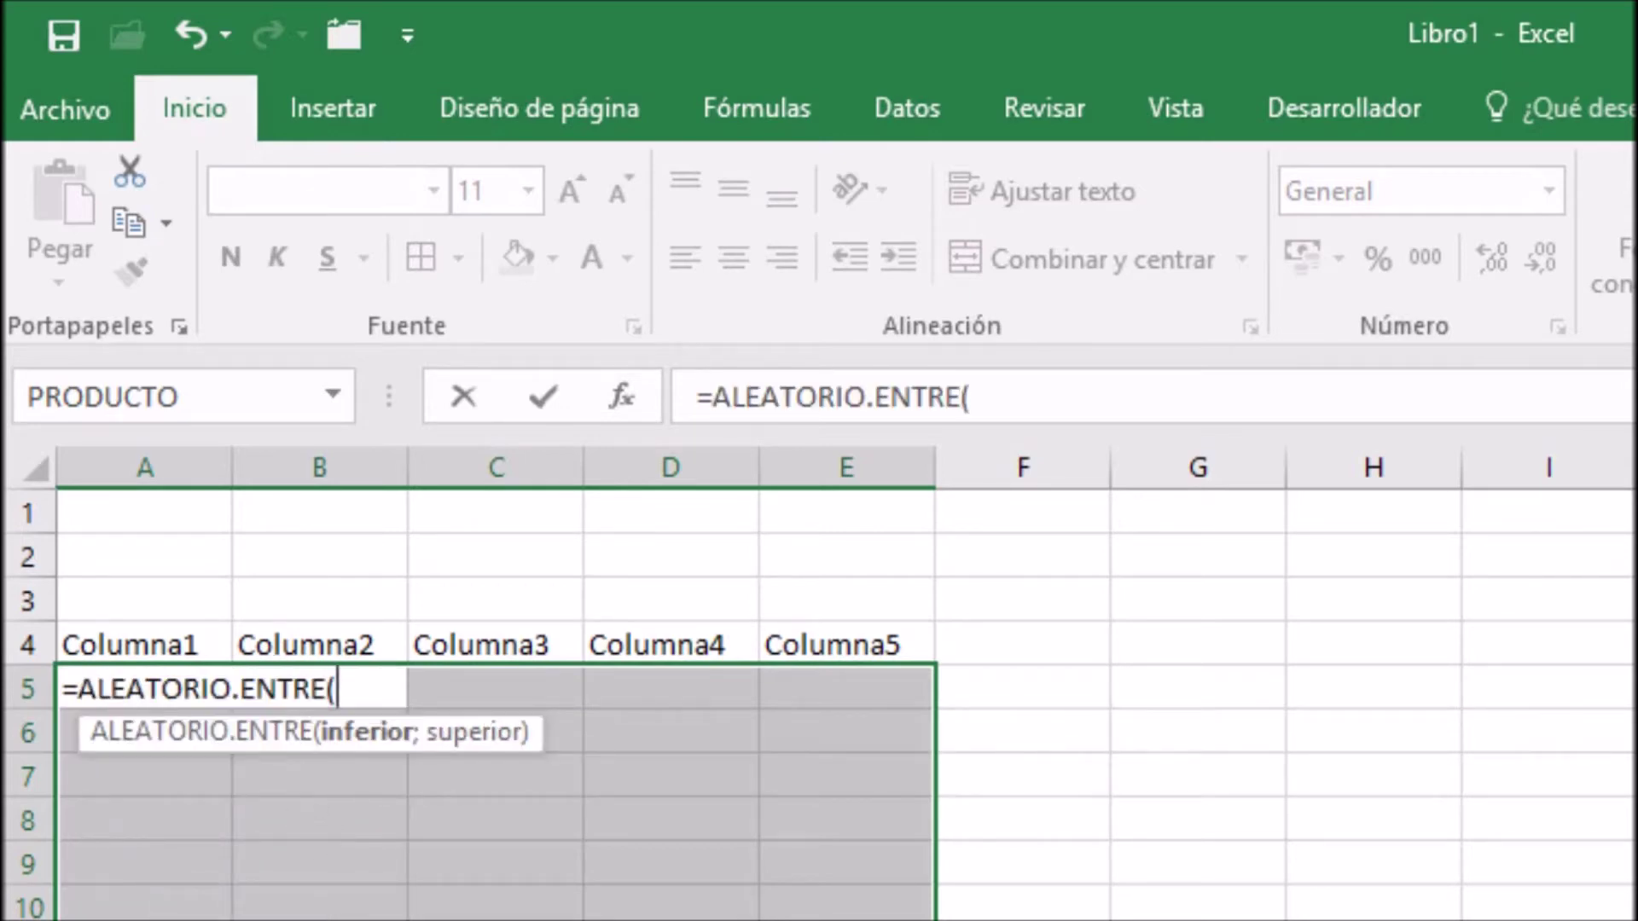
pyautogui.write('00')
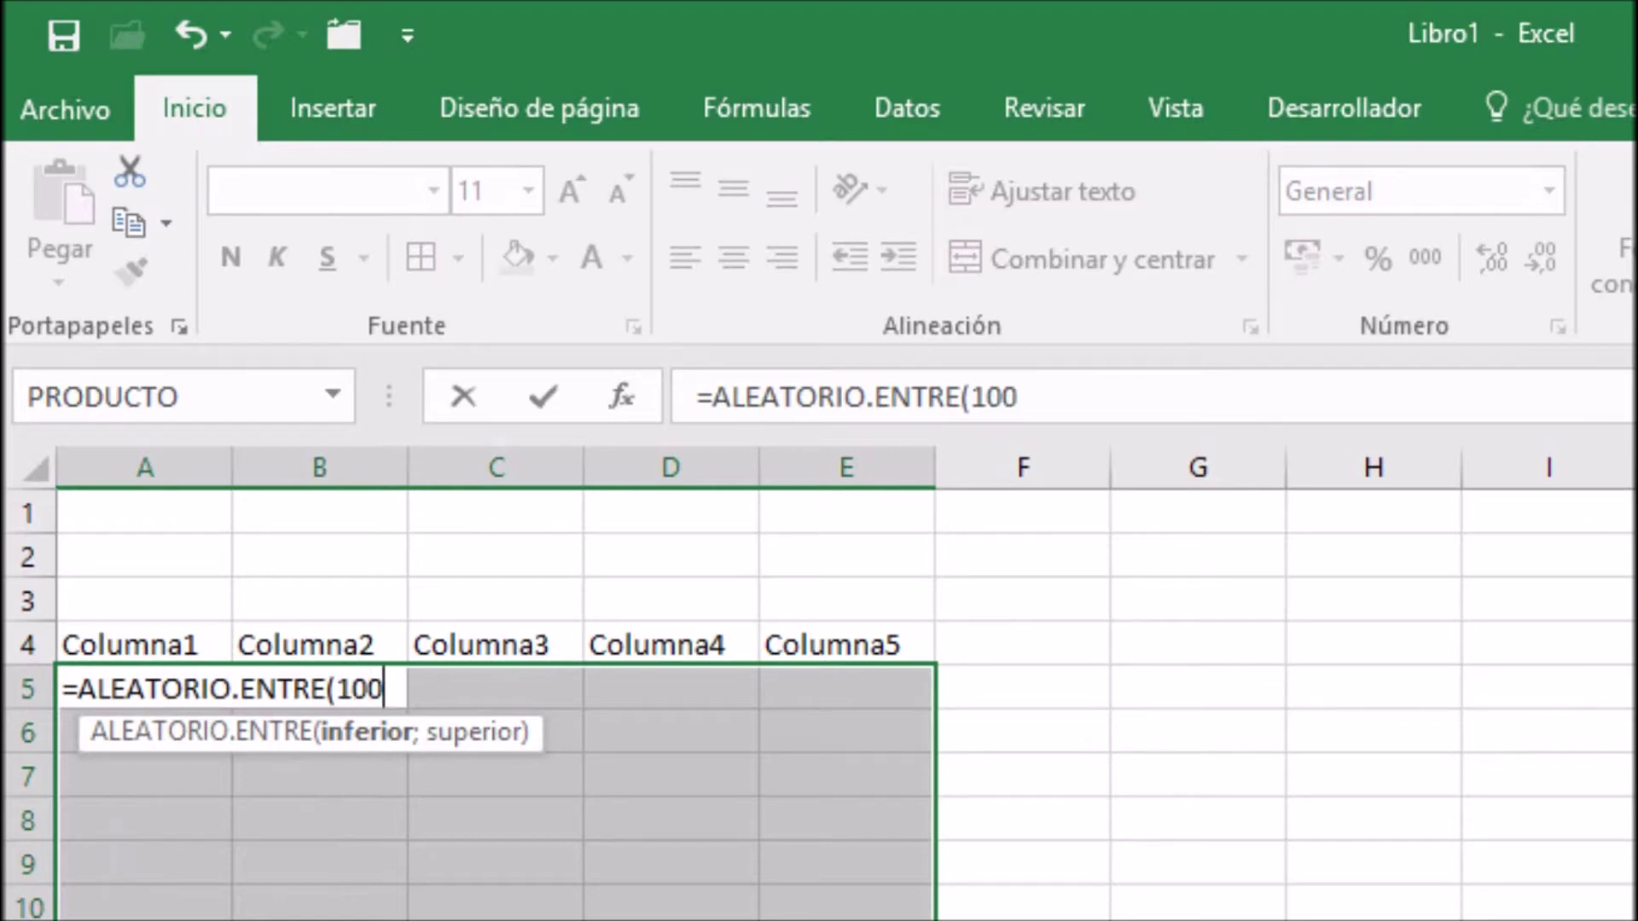
pyautogui.write(';')
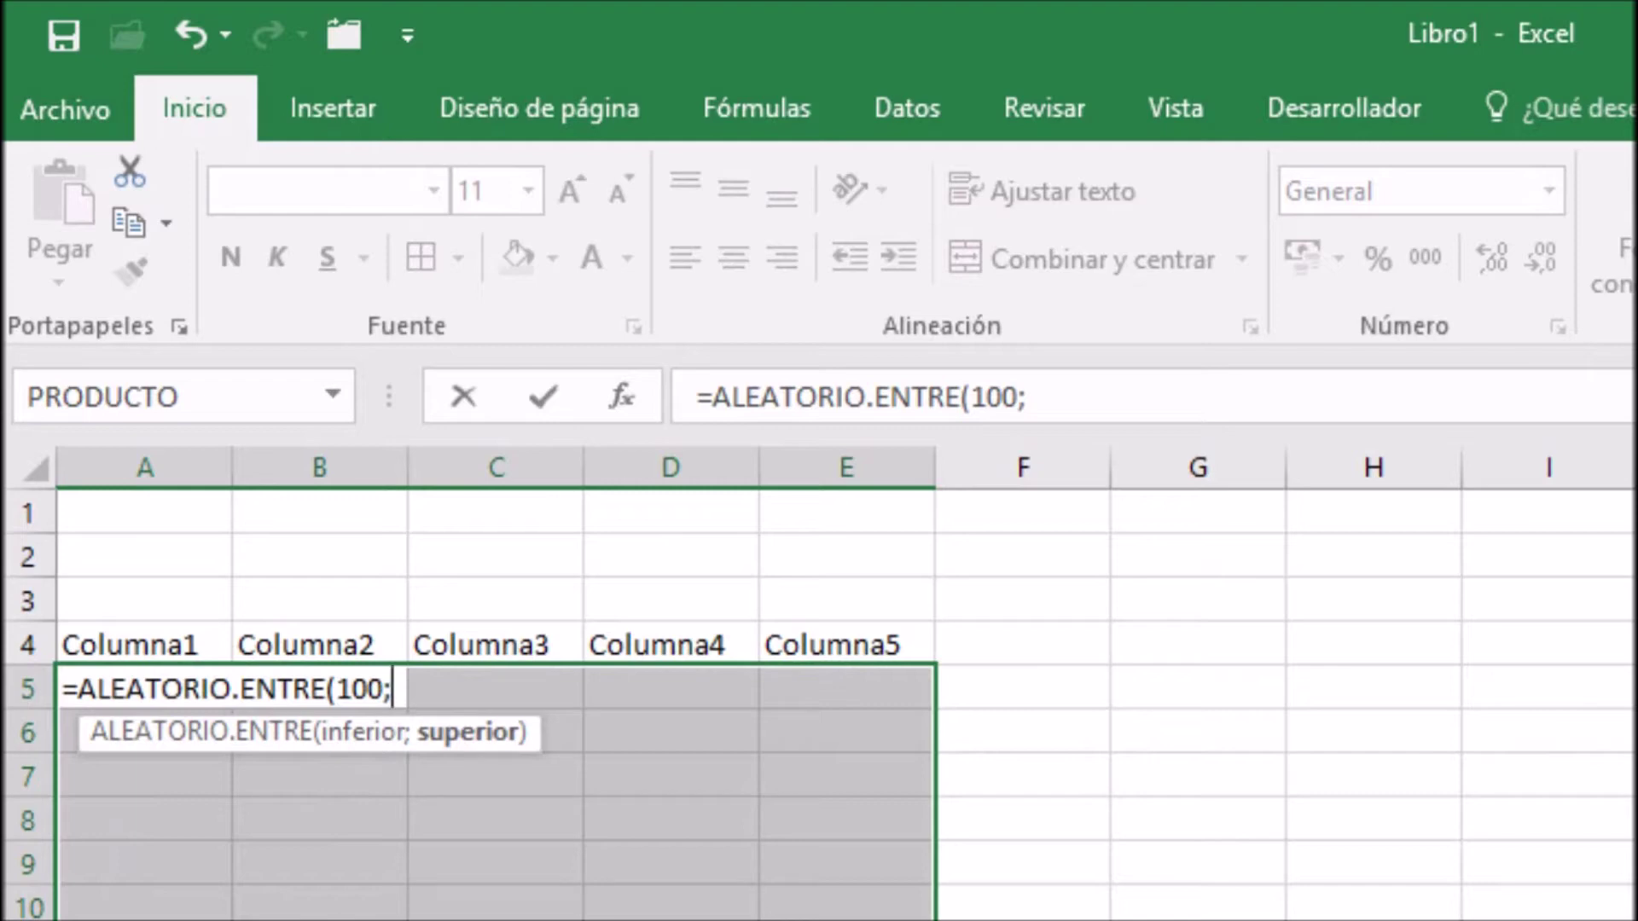
pyautogui.write('1000')
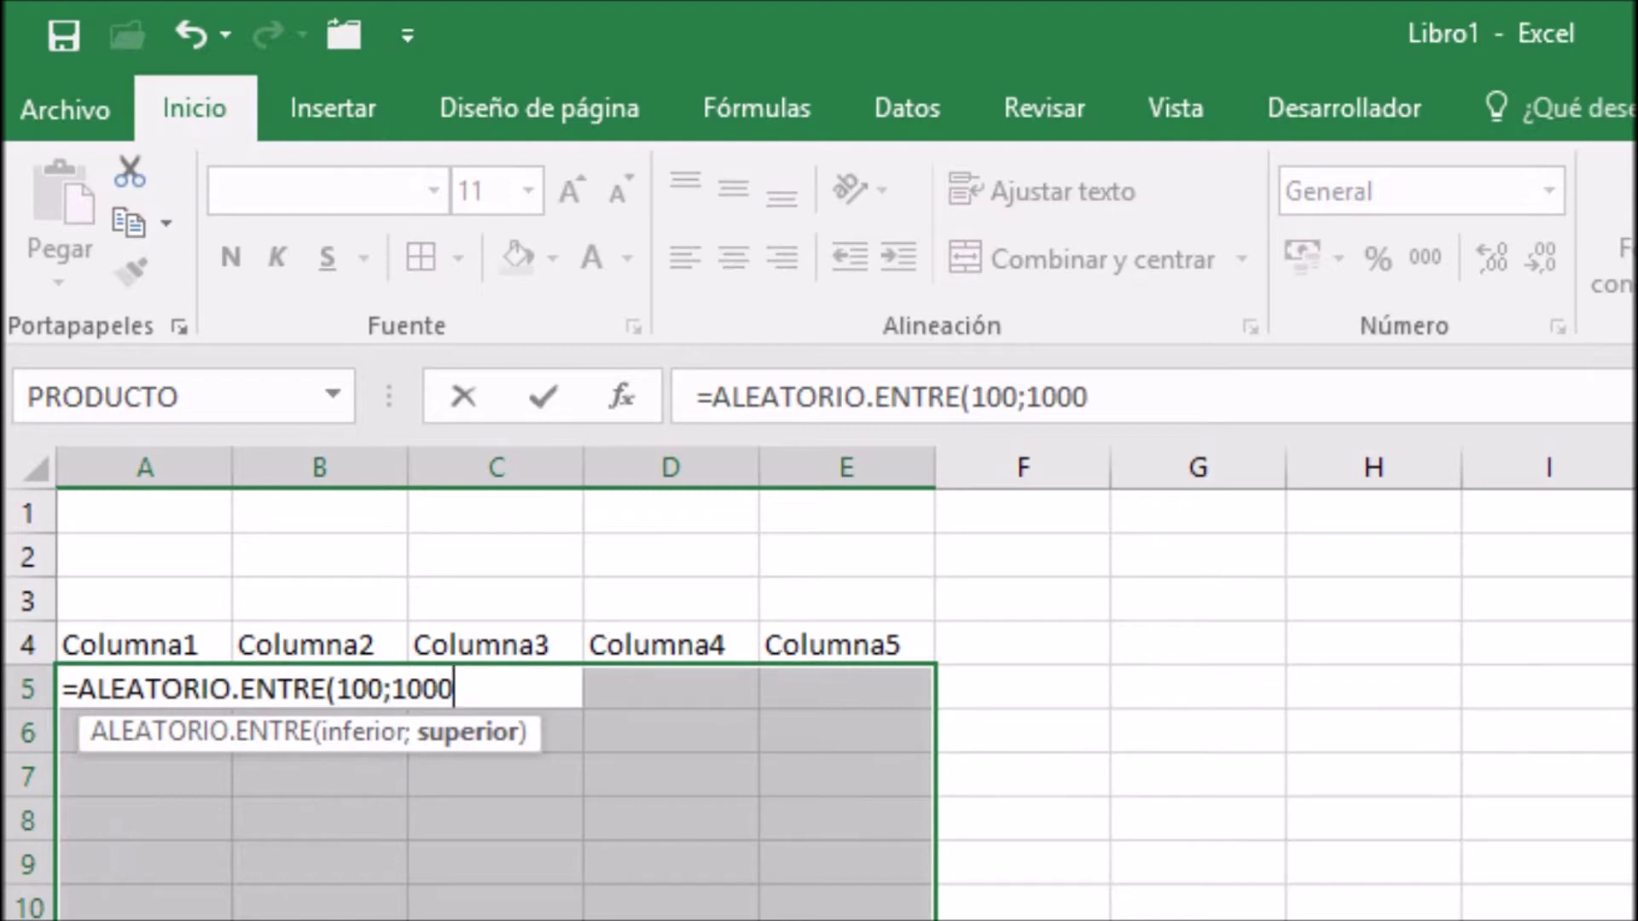
pyautogui.write(')')
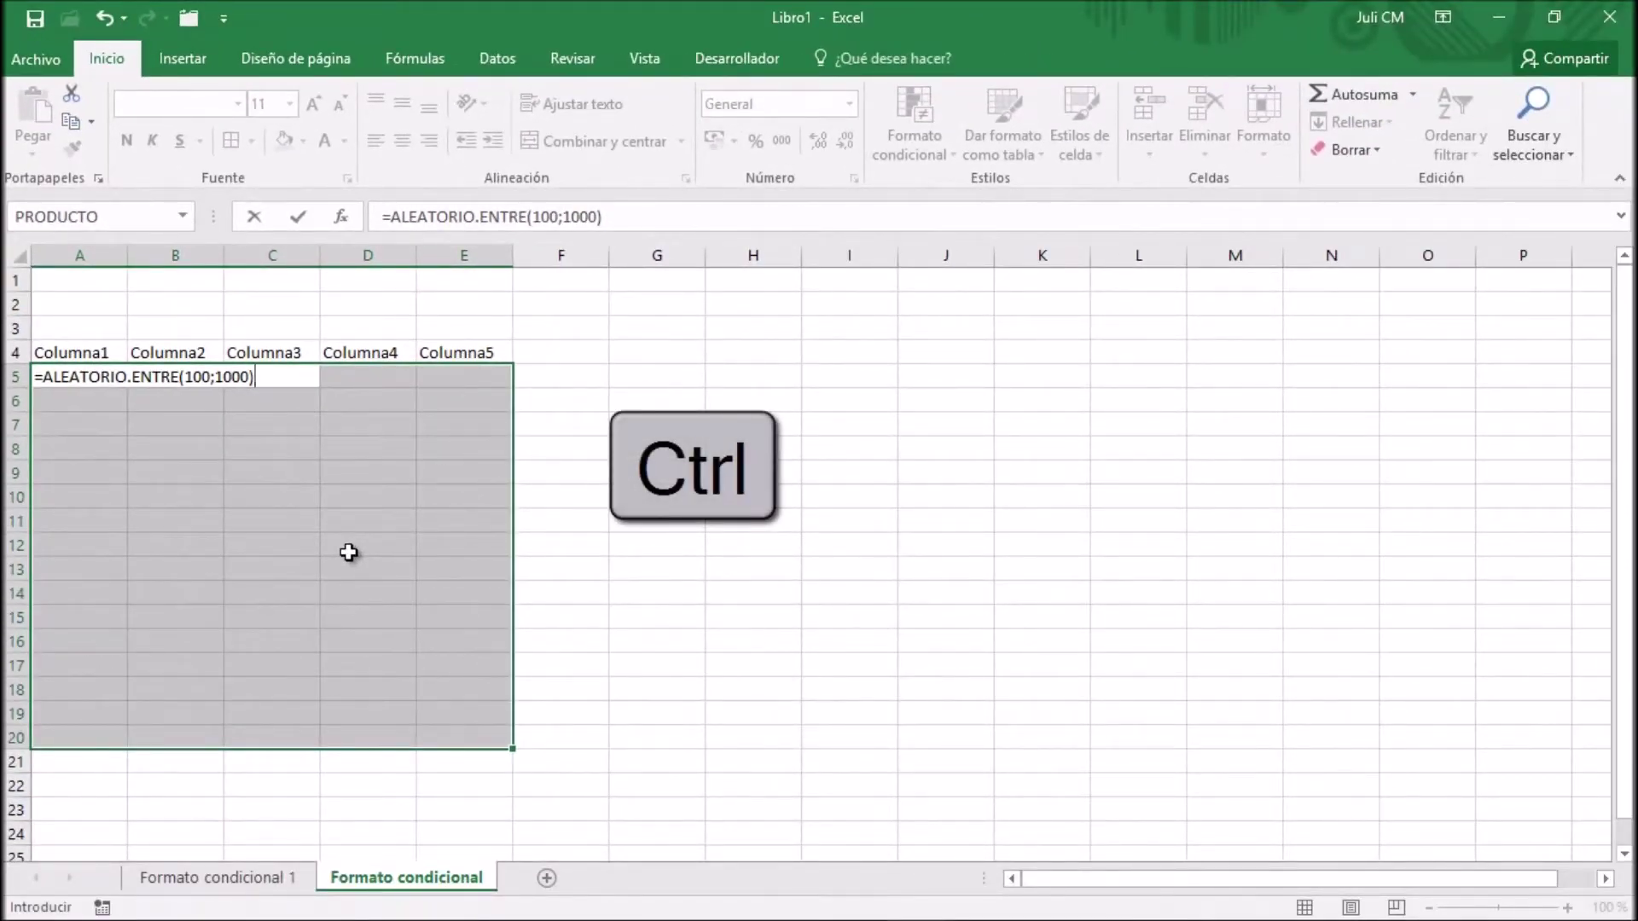
pyautogui.hotkey('ctrl', 'Return')
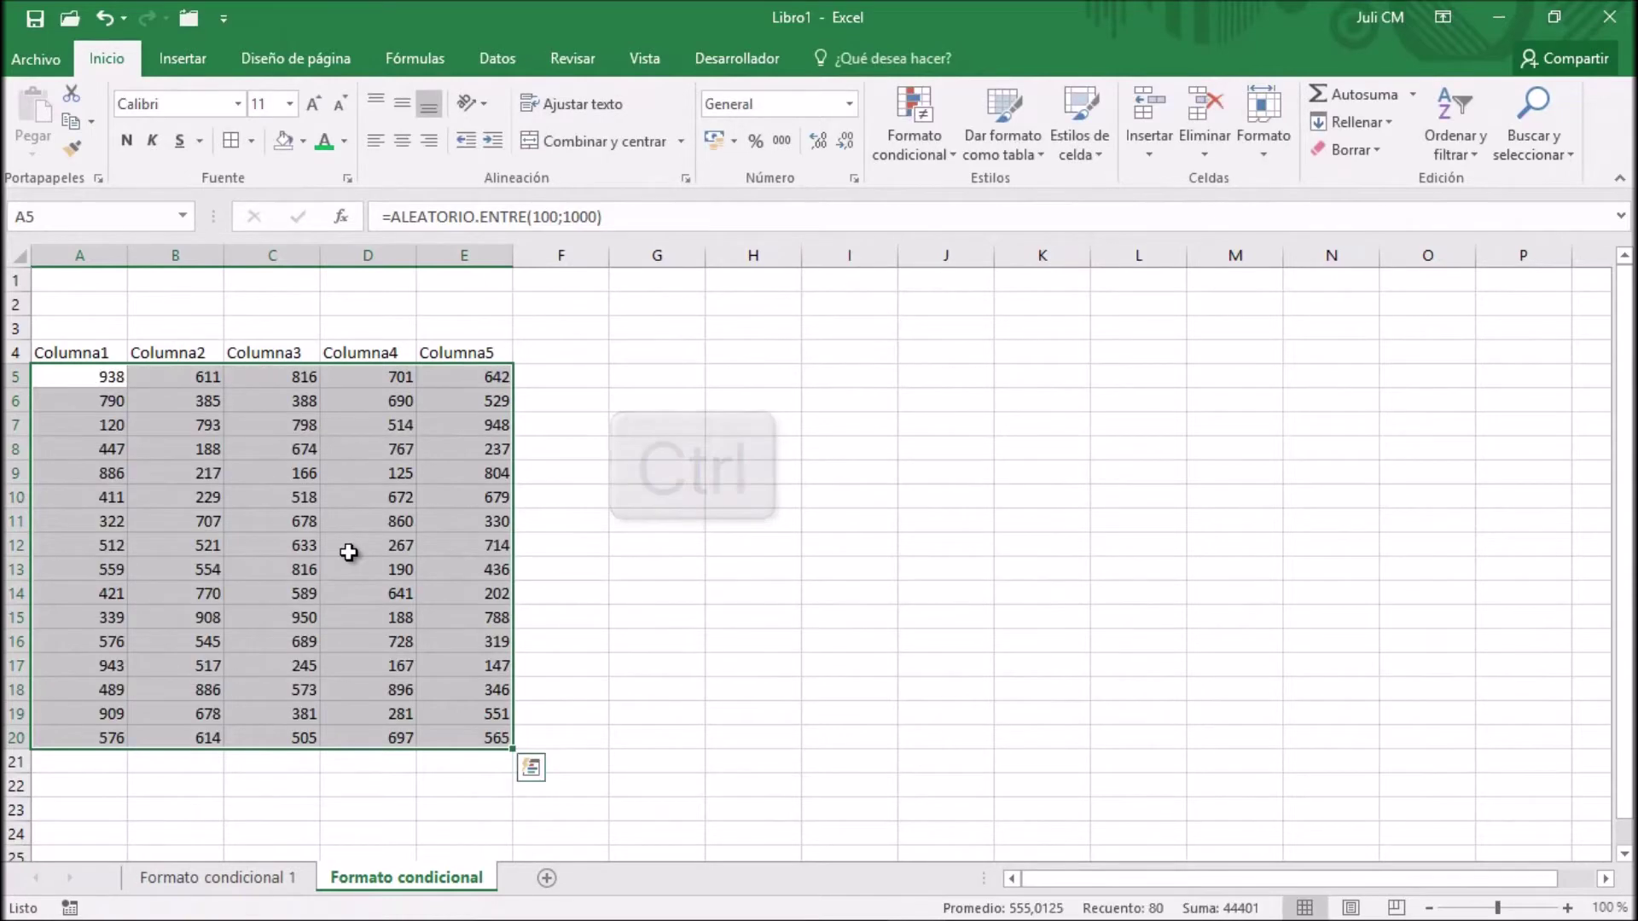
# Step: Check the formula in several cells of the random number table, finishing on cell A5
pyautogui.click(186, 429)
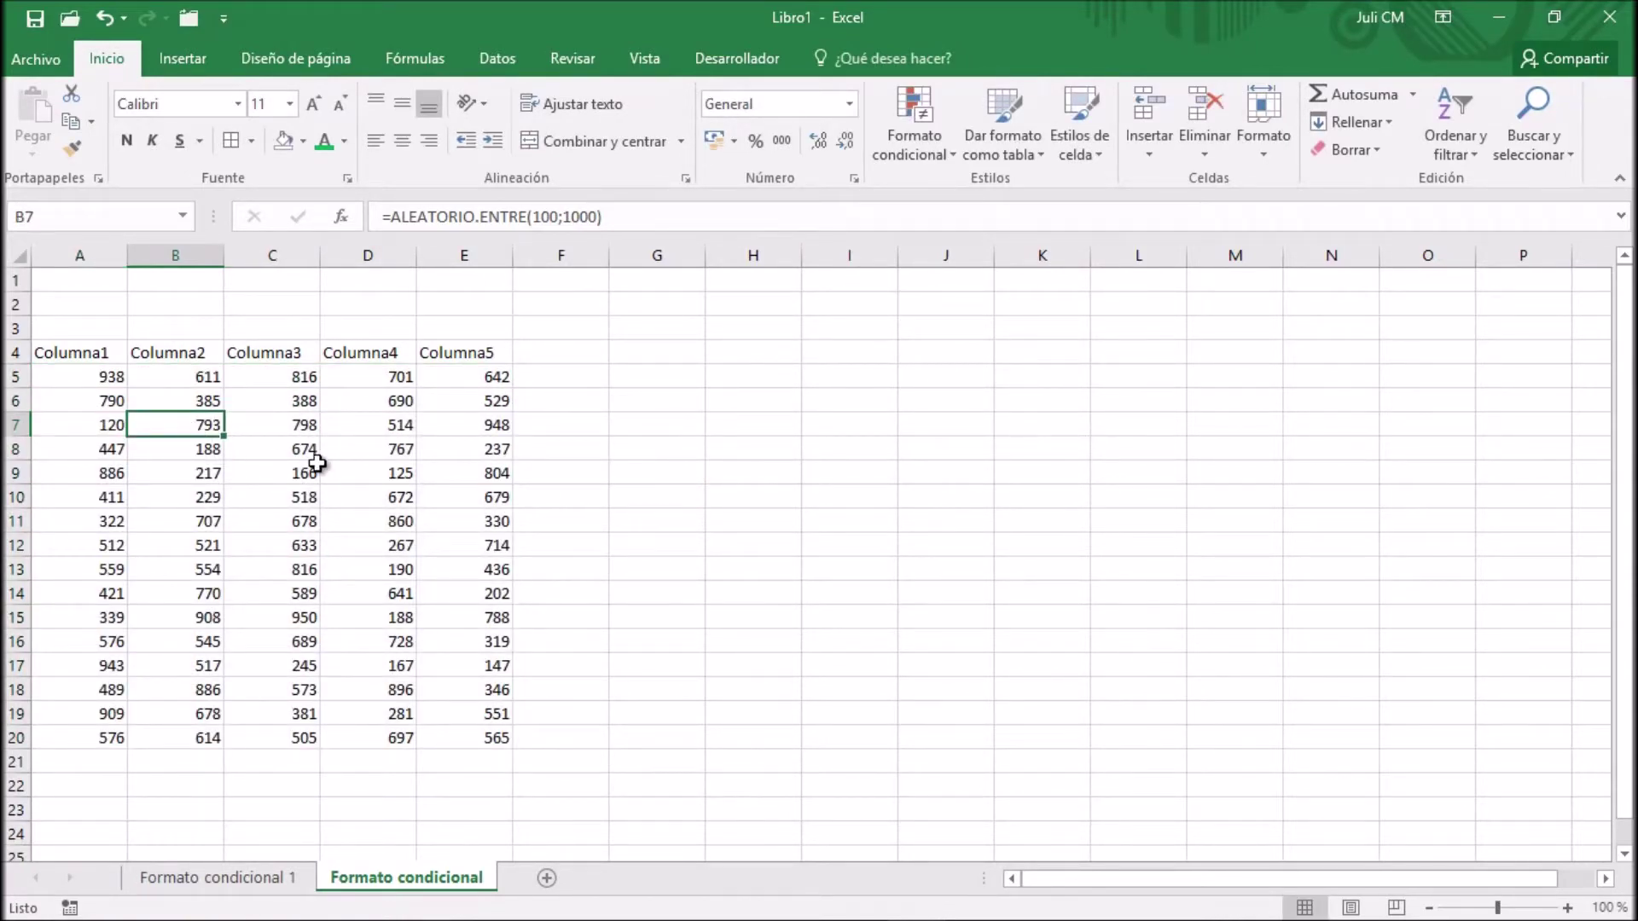
pyautogui.click(271, 448)
pyautogui.click(432, 473)
pyautogui.click(336, 589)
pyautogui.click(271, 592)
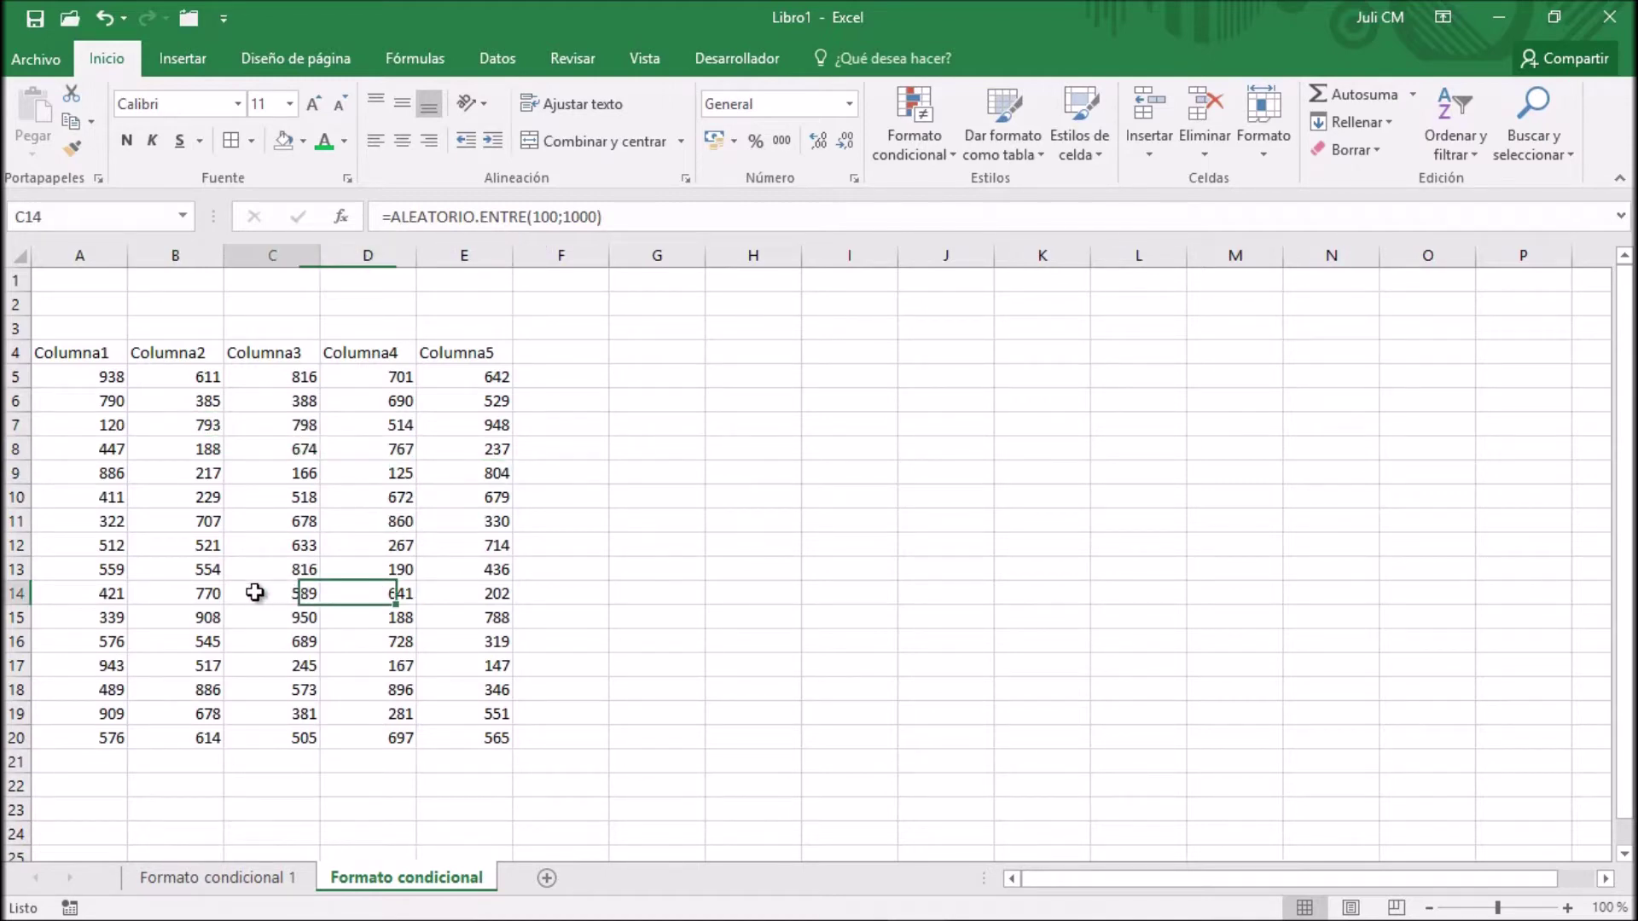
pyautogui.click(177, 518)
pyautogui.click(109, 377)
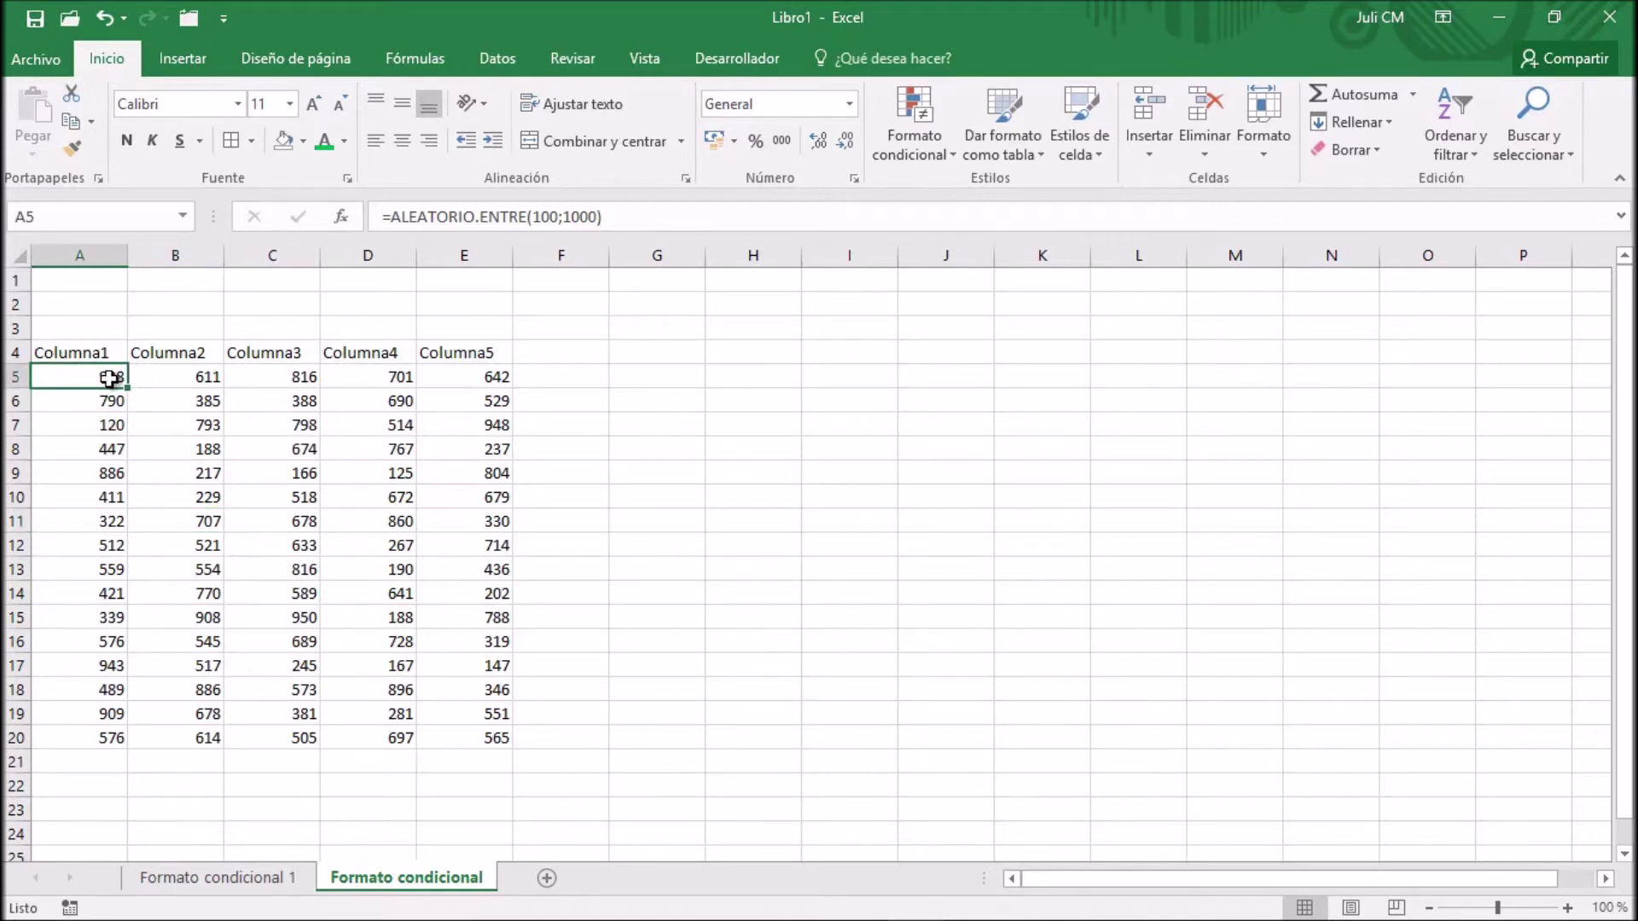
# Step: Recalculate the sheet several times to regenerate the random numbers in the table
pyautogui.press('F9')
pyautogui.press('F9')
pyautogui.press('F9')
pyautogui.press('F9')
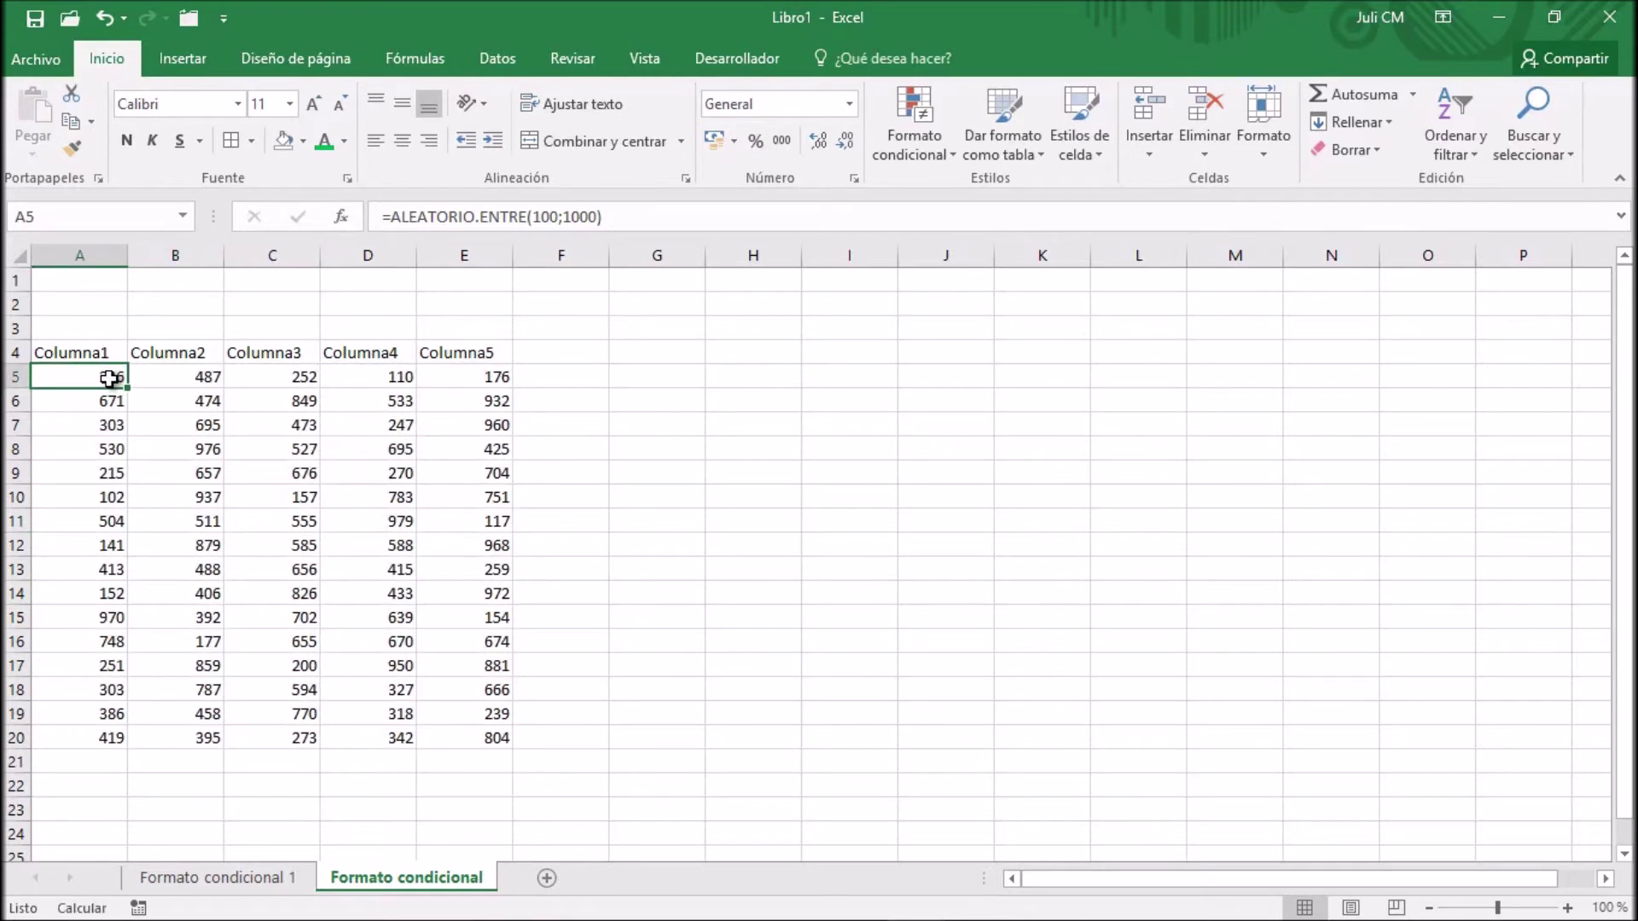
pyautogui.press('F9')
pyautogui.press('F9')
pyautogui.press('F9')
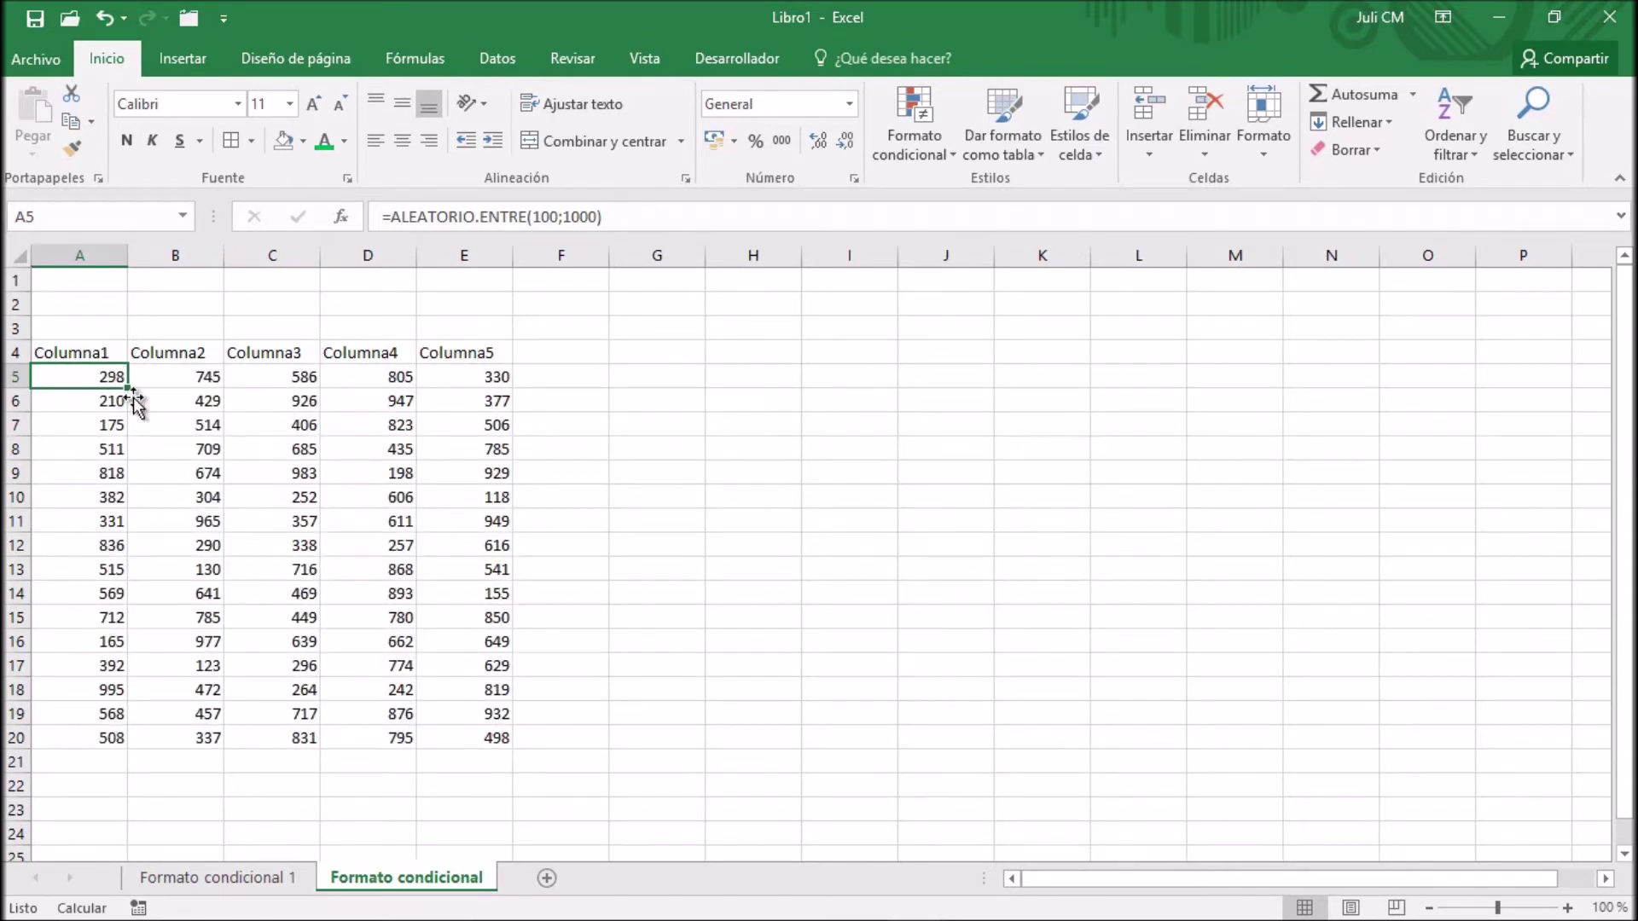
# Step: Apply all borders to the table A4:E20, including its header row
pyautogui.moveTo(102, 354); pyautogui.dragTo(491, 738)
pyautogui.click(232, 141)
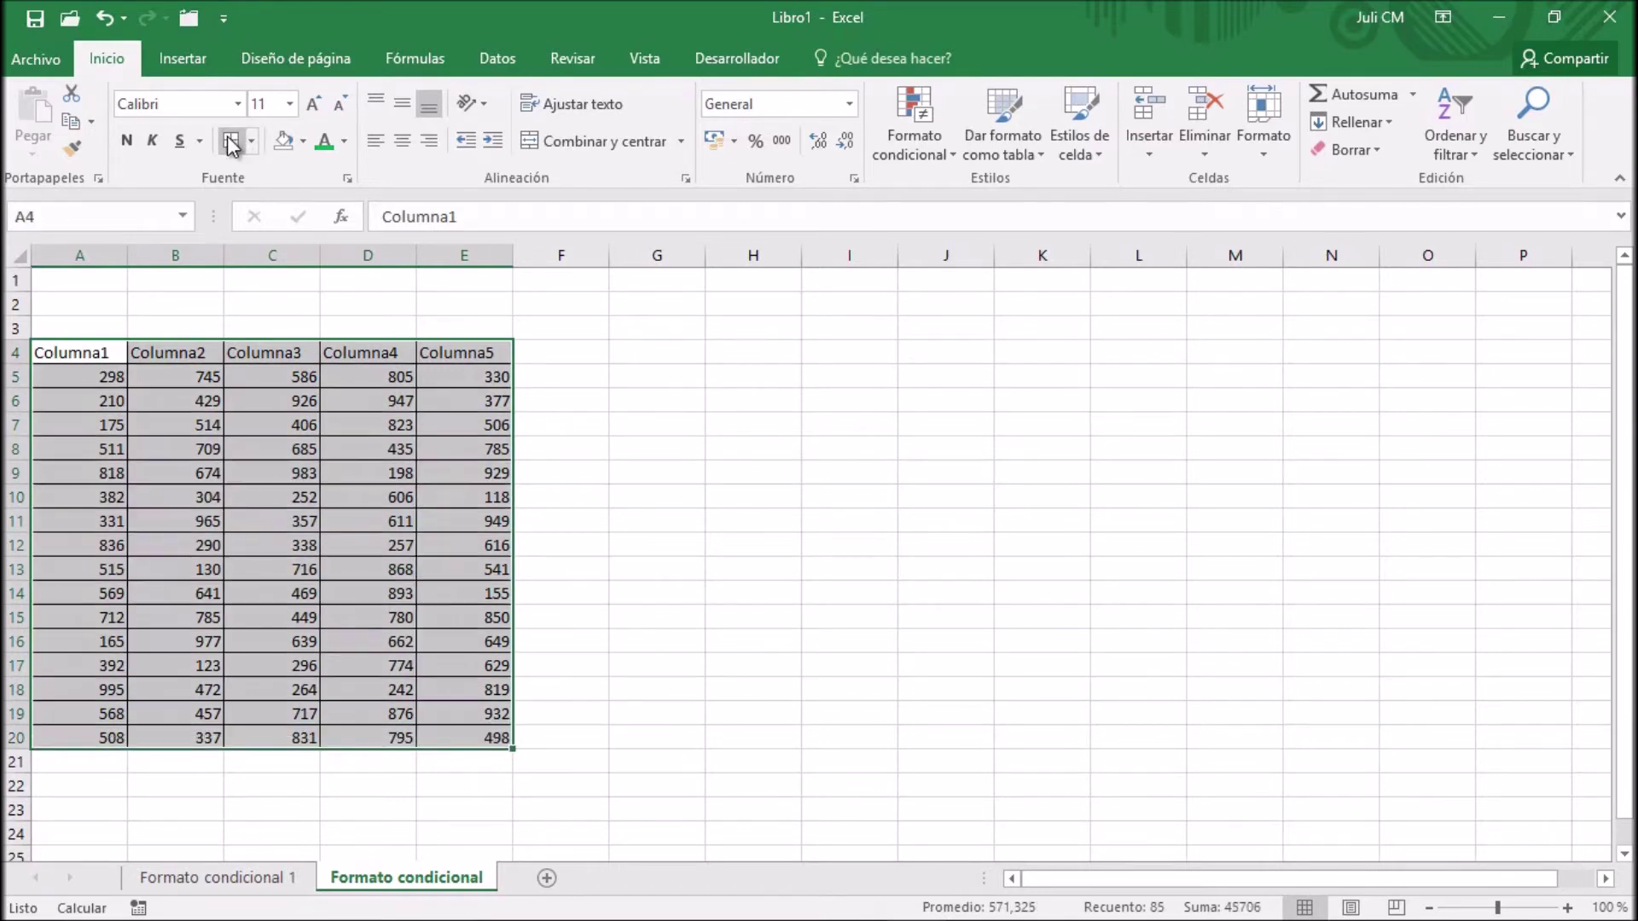
pyautogui.click(102, 355)
# Step: Select A5:E20, look at the new rule options from the conditional formatting rules manager, and close it without adding a rule
pyautogui.moveTo(90, 376); pyautogui.dragTo(493, 729)
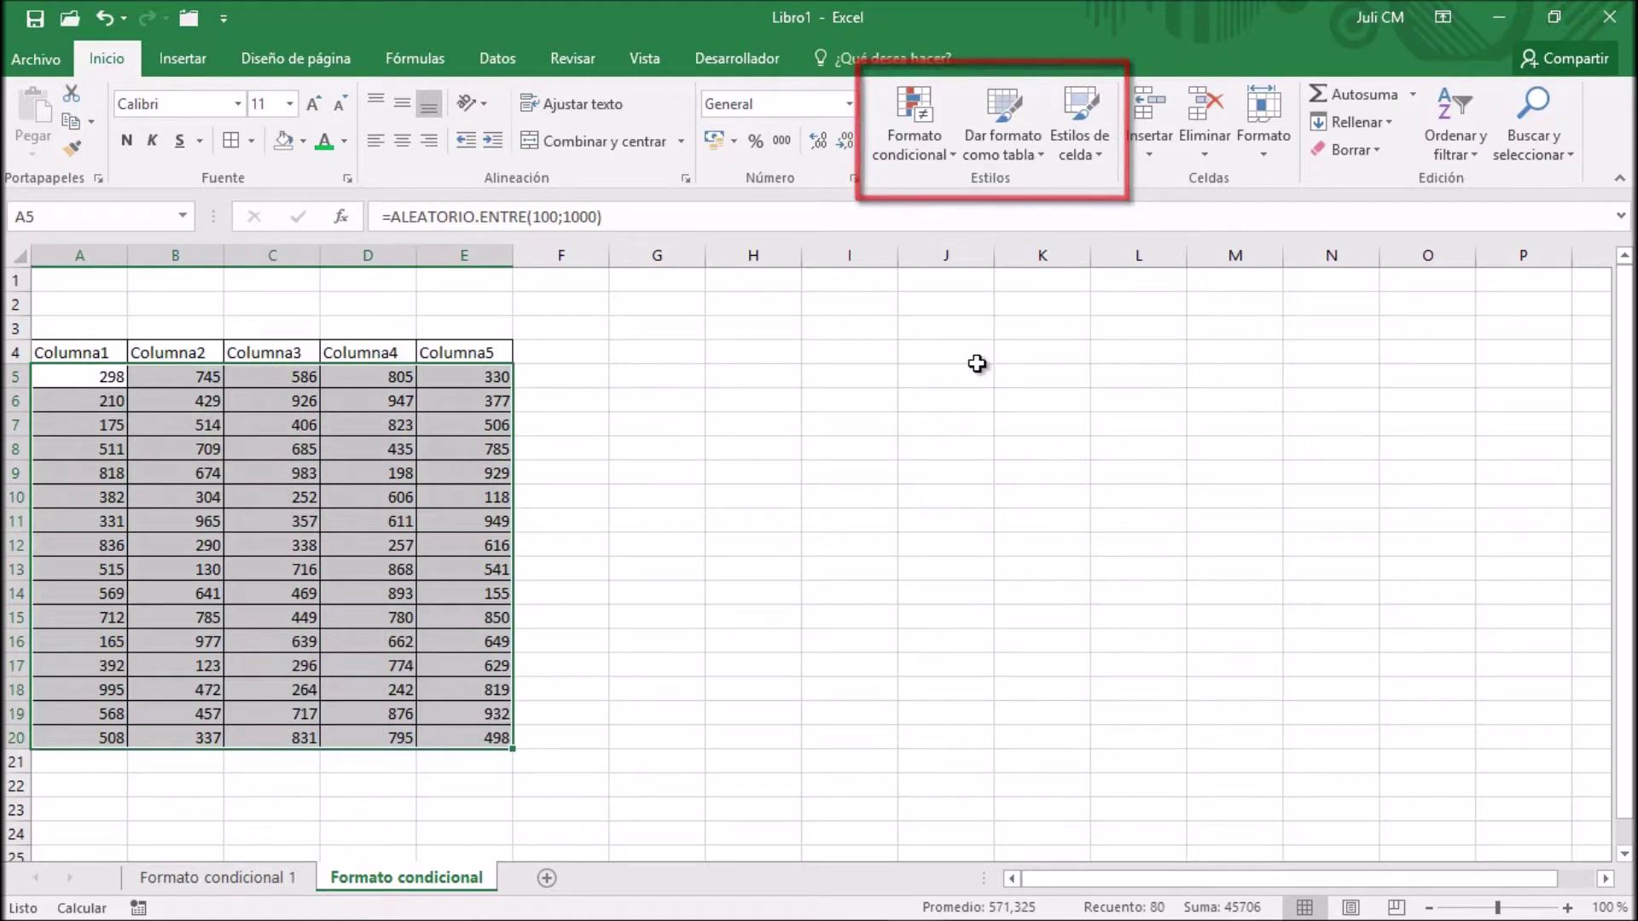
pyautogui.click(946, 152)
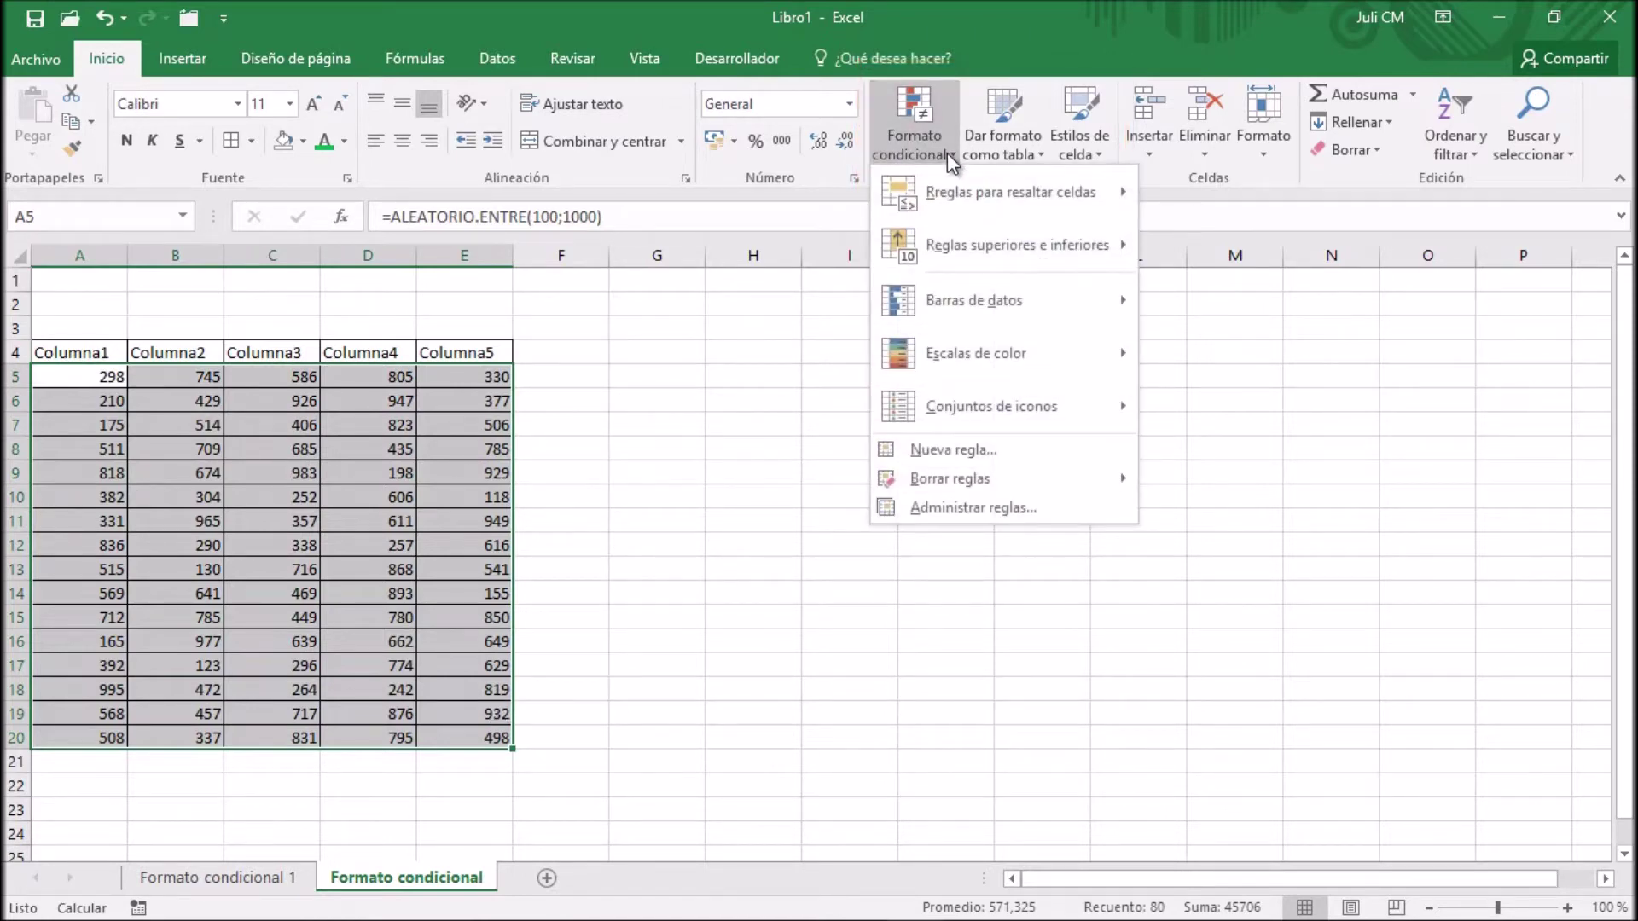
pyautogui.click(980, 505)
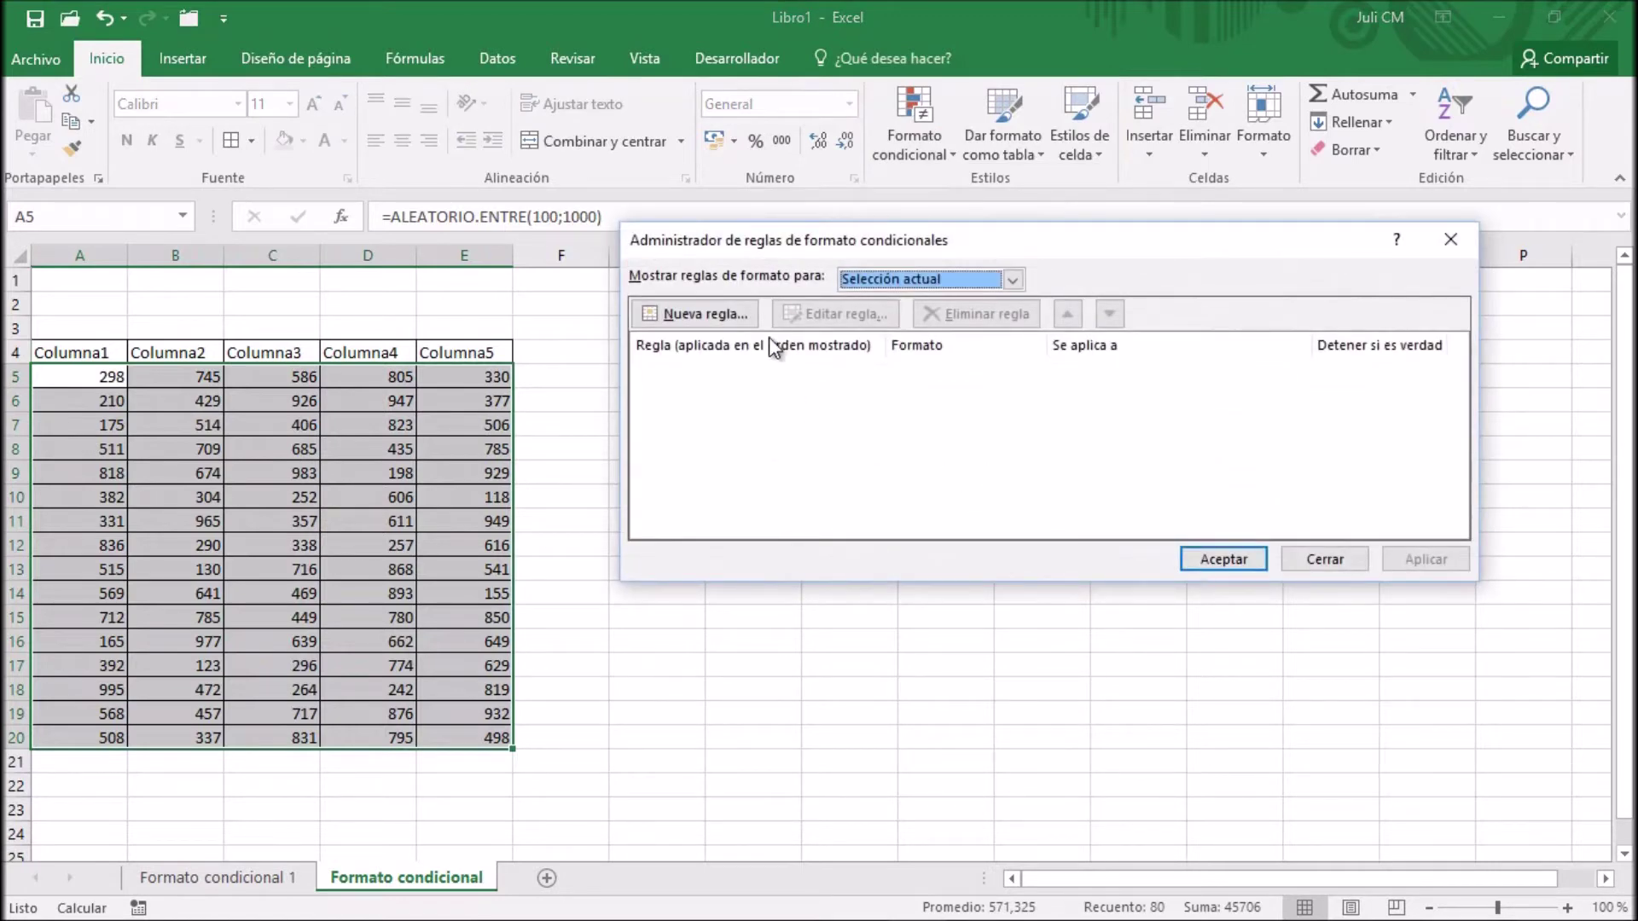
pyautogui.click(738, 310)
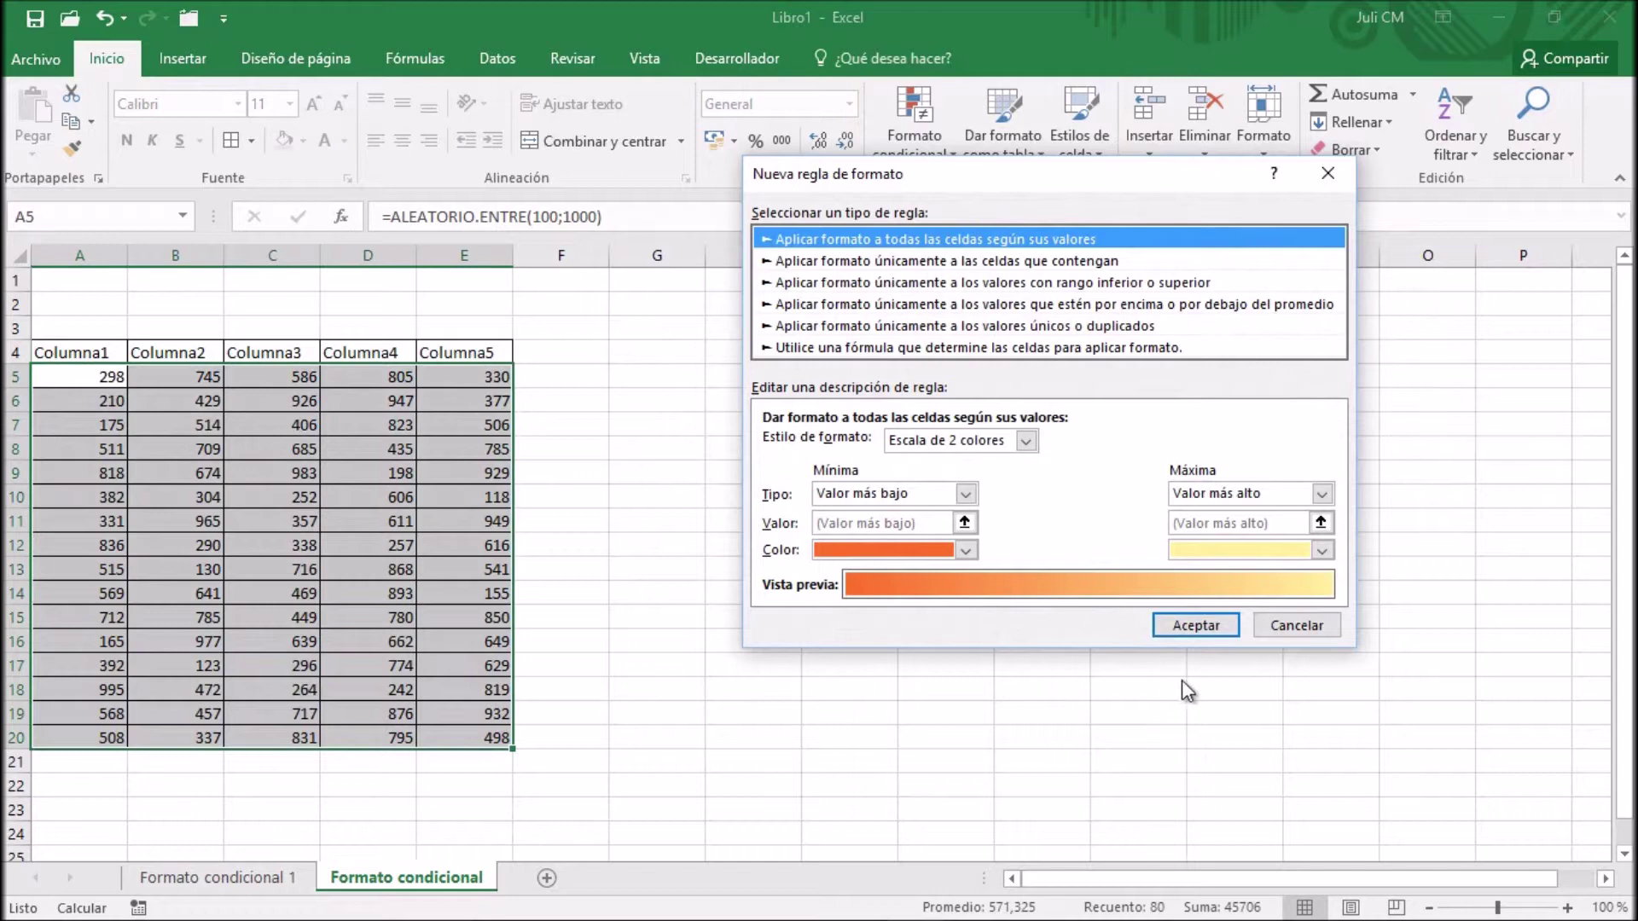
pyautogui.click(1287, 626)
pyautogui.click(1310, 563)
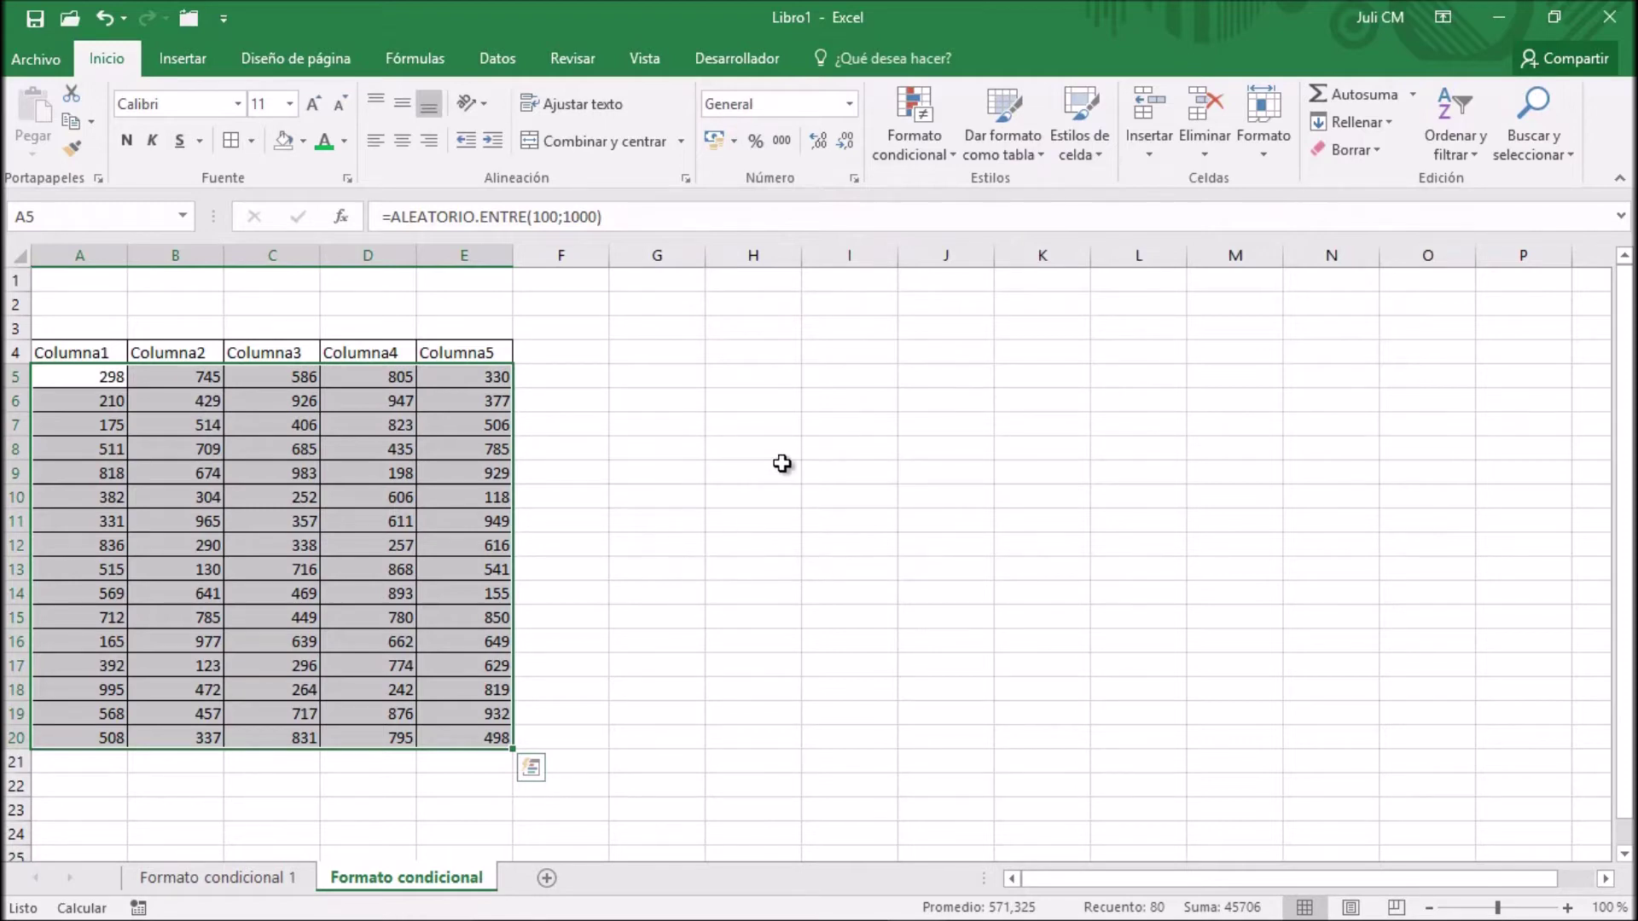
# Step: Look at the format styles available for a custom data bar rule, and cancel without adding the rule
pyautogui.click(920, 158)
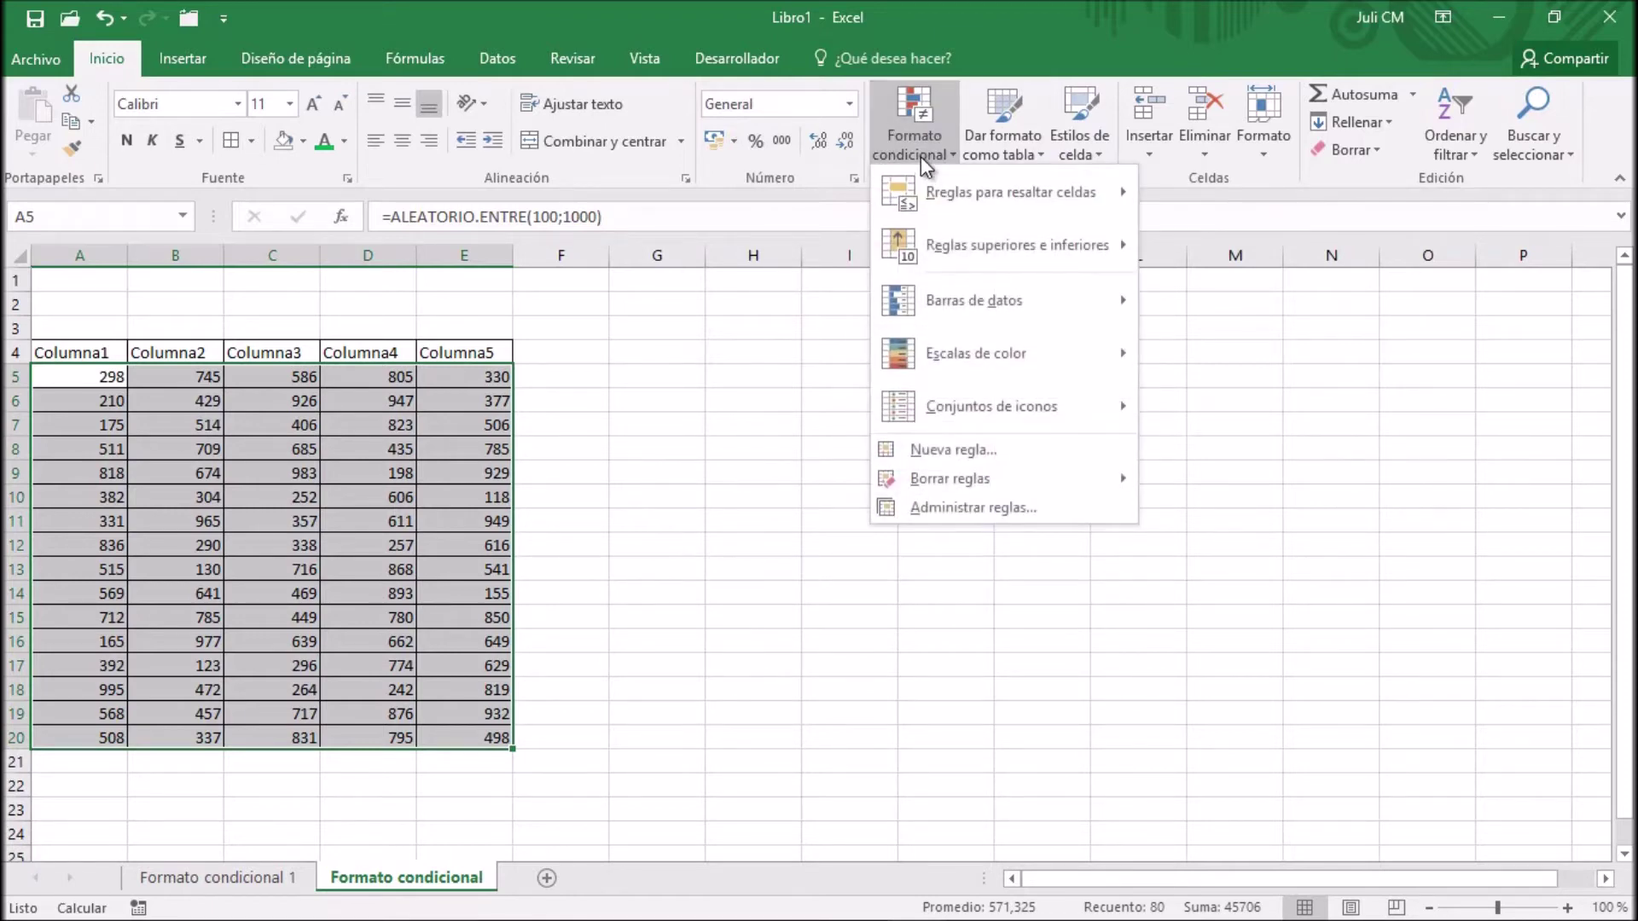
pyautogui.moveTo(930, 302)
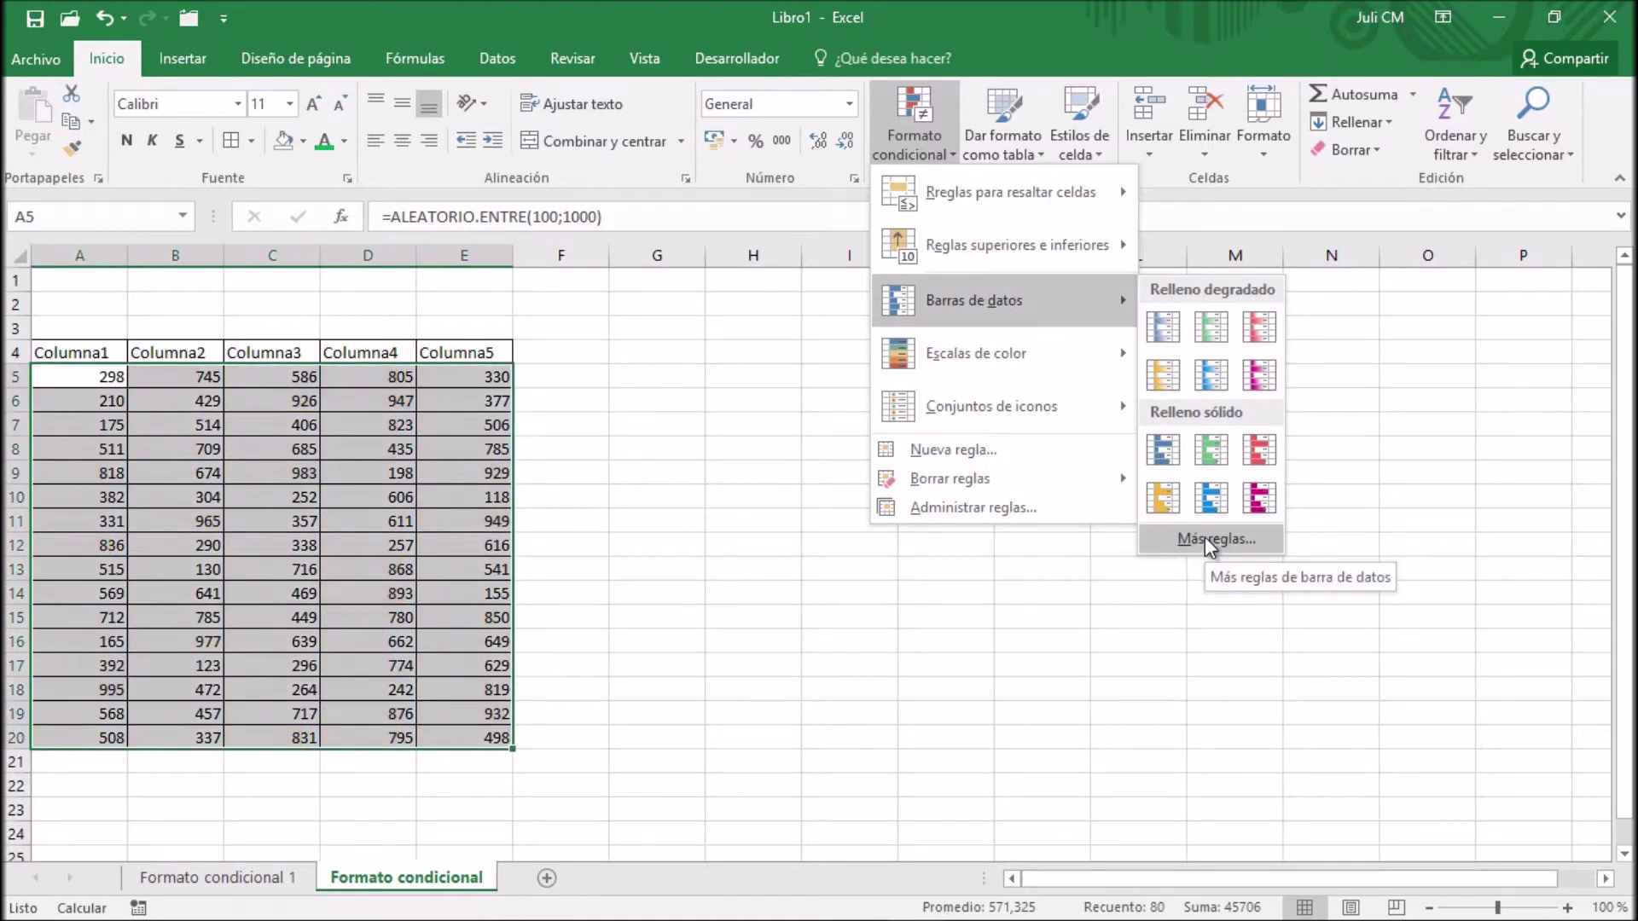
pyautogui.click(1205, 539)
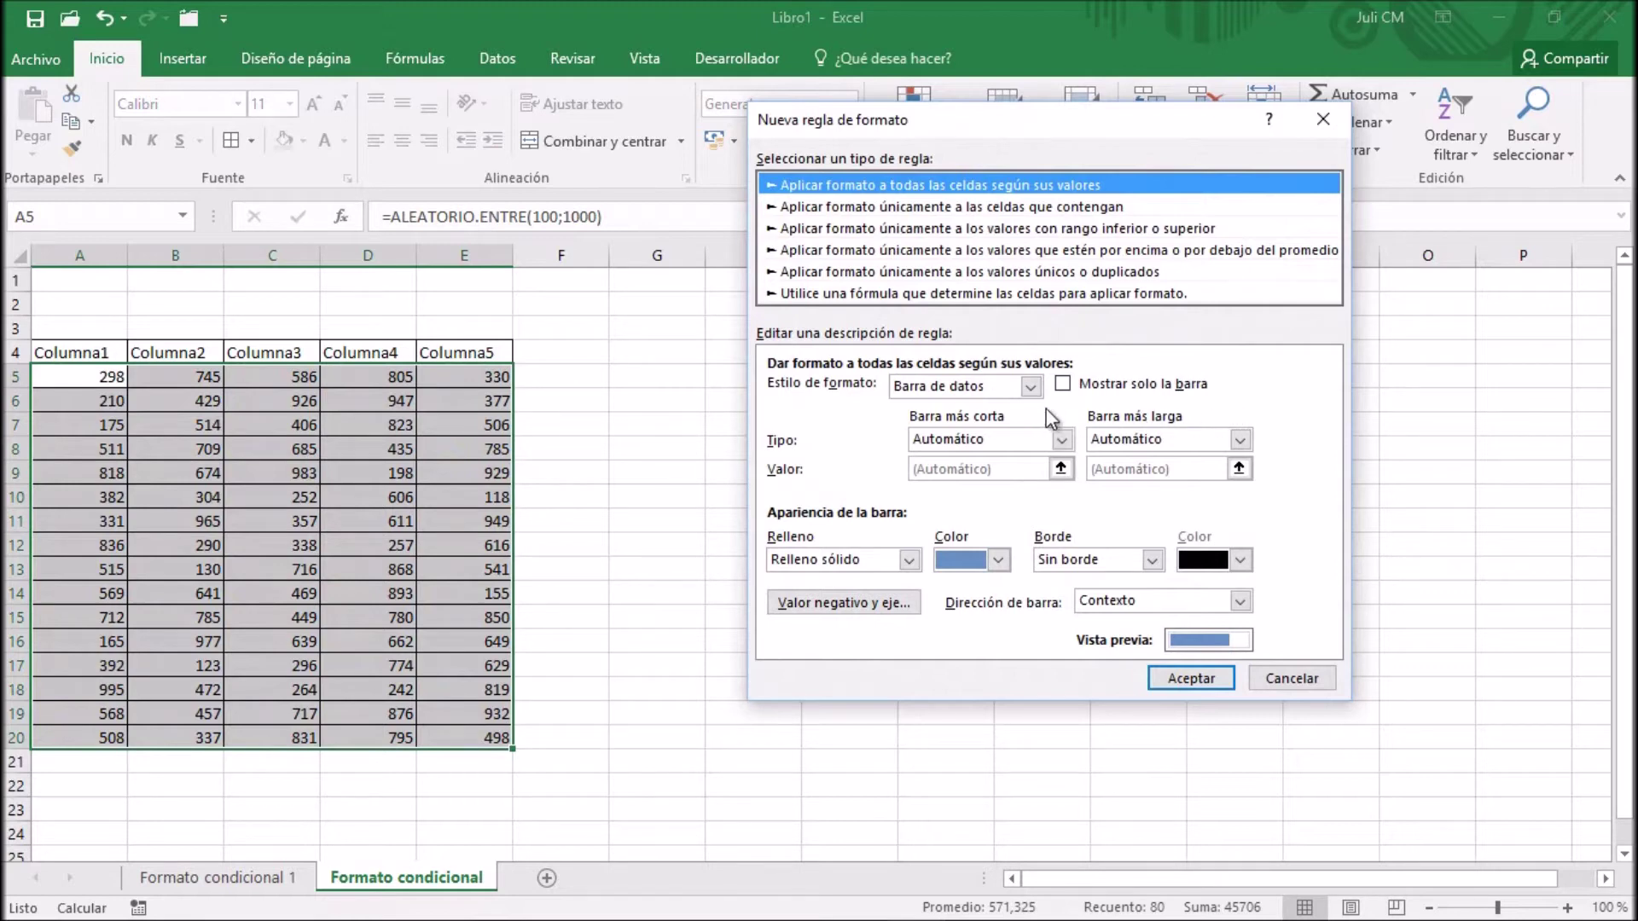
pyautogui.click(1030, 389)
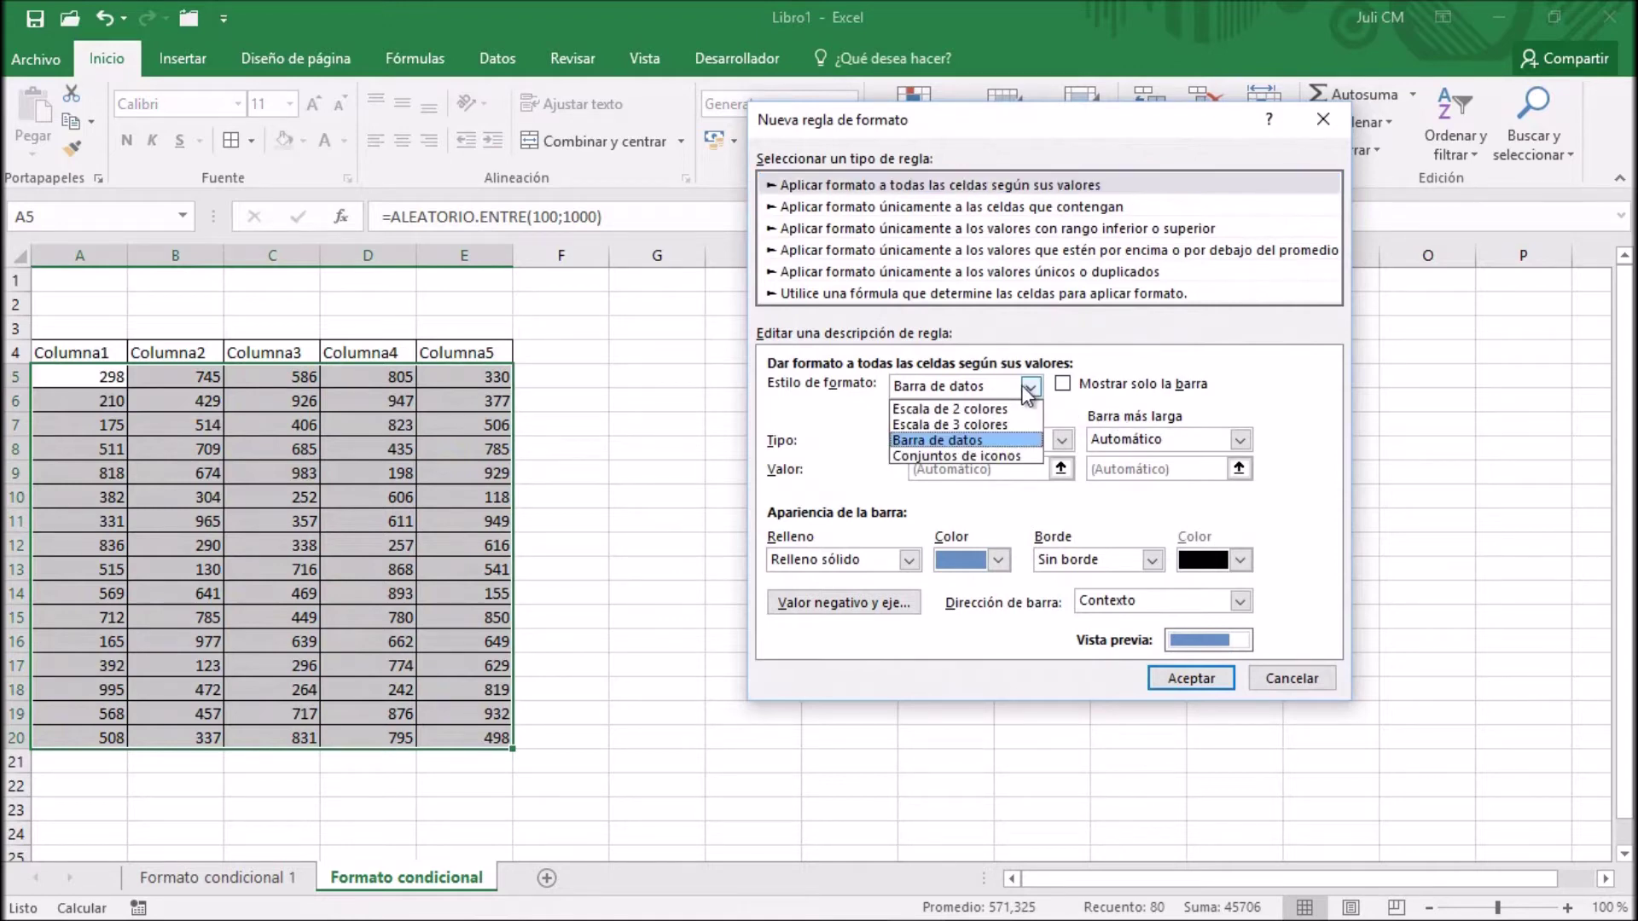
pyautogui.click(1029, 394)
pyautogui.click(1279, 678)
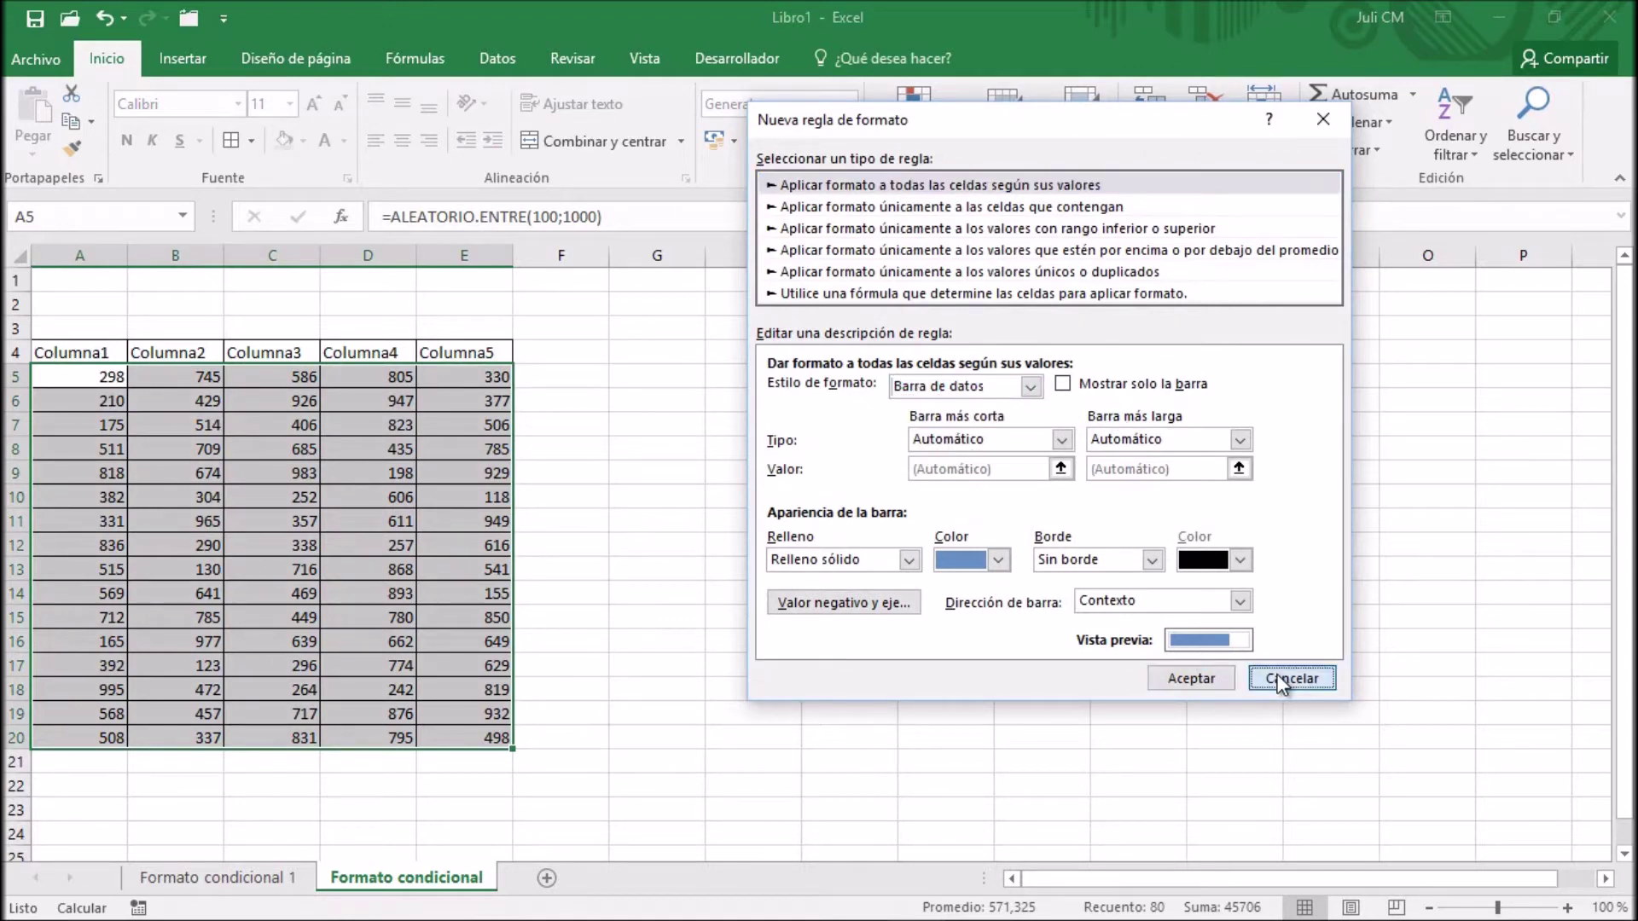
pyautogui.click(1276, 674)
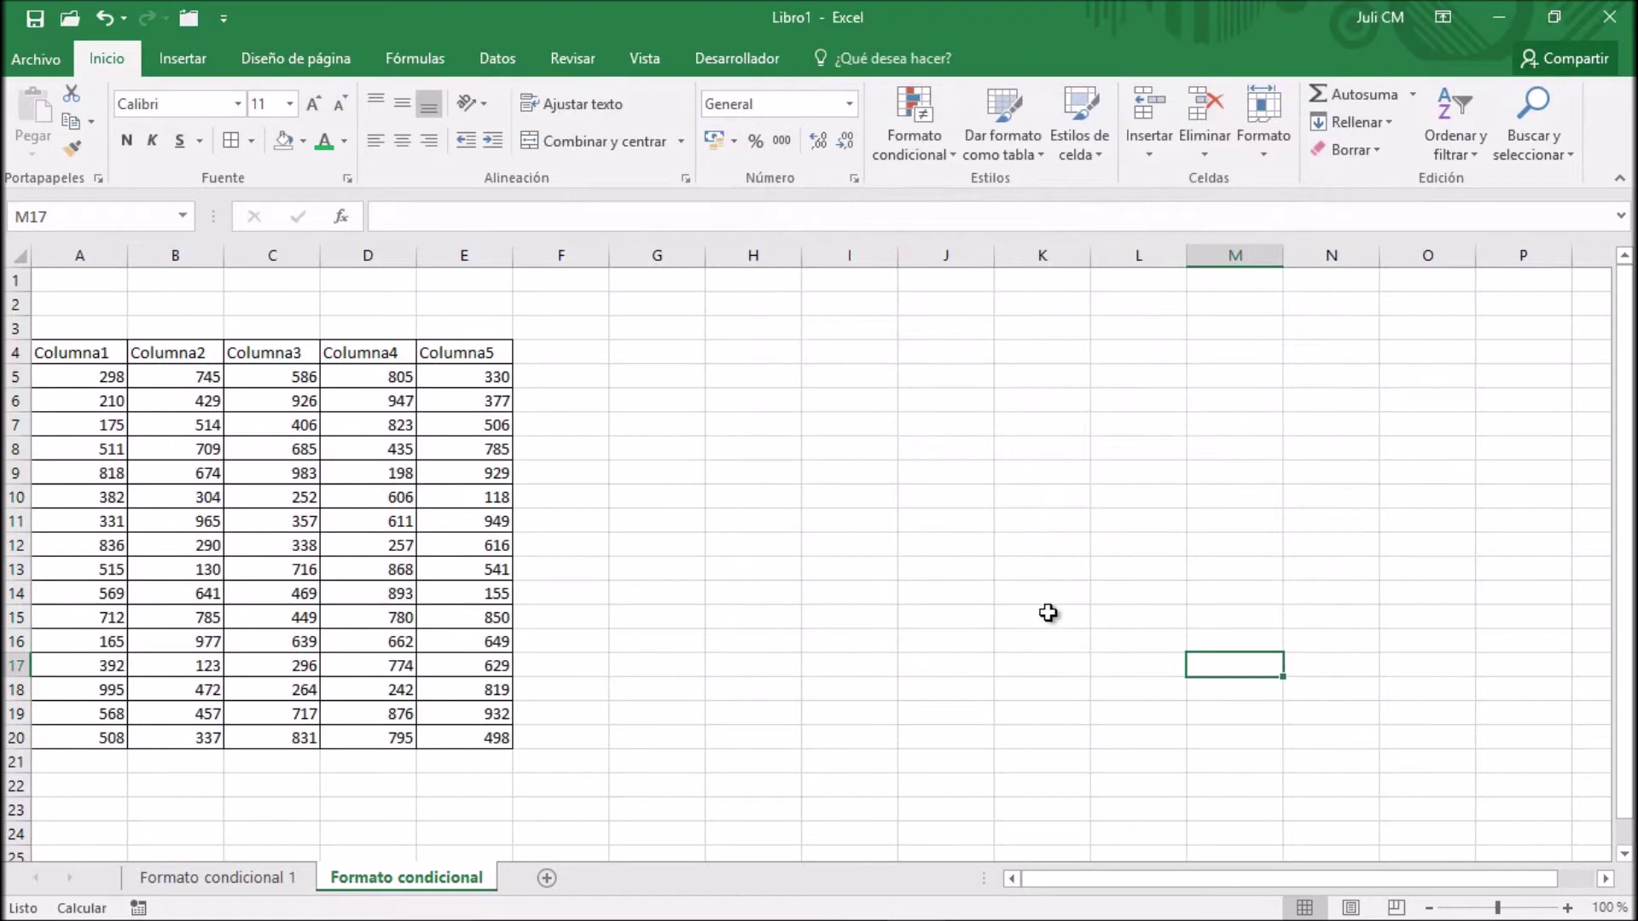
# Step: Apply the icon set of three rimmed traffic lights to A5:E20 as conditional formatting
pyautogui.moveTo(92, 376); pyautogui.dragTo(440, 738)
pyautogui.click(945, 156)
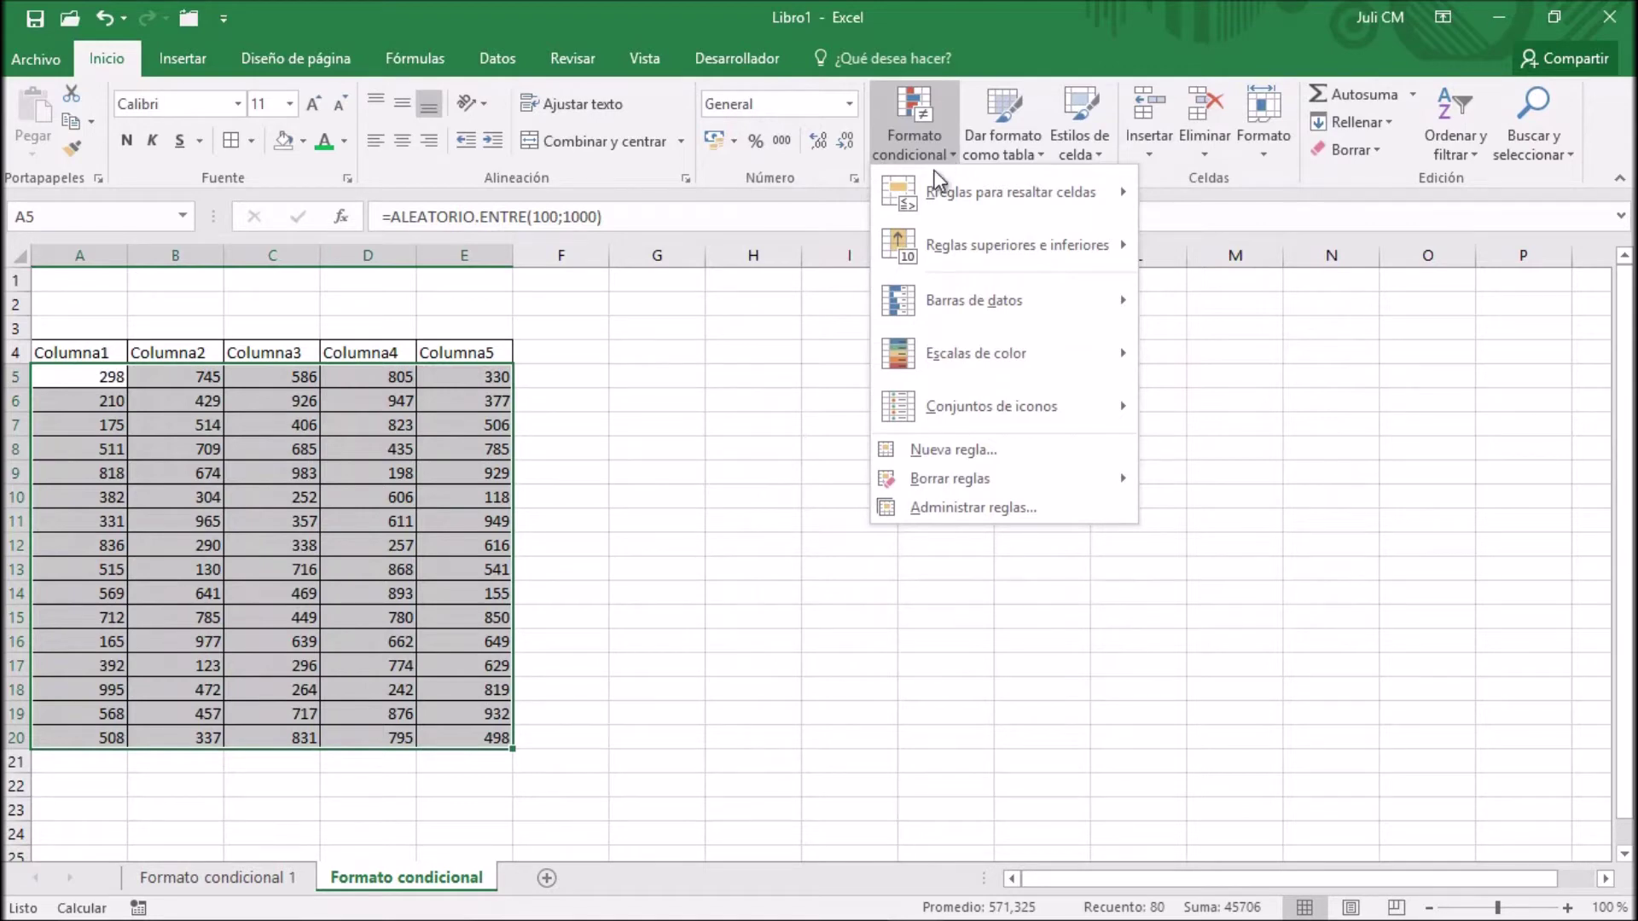
pyautogui.moveTo(952, 354)
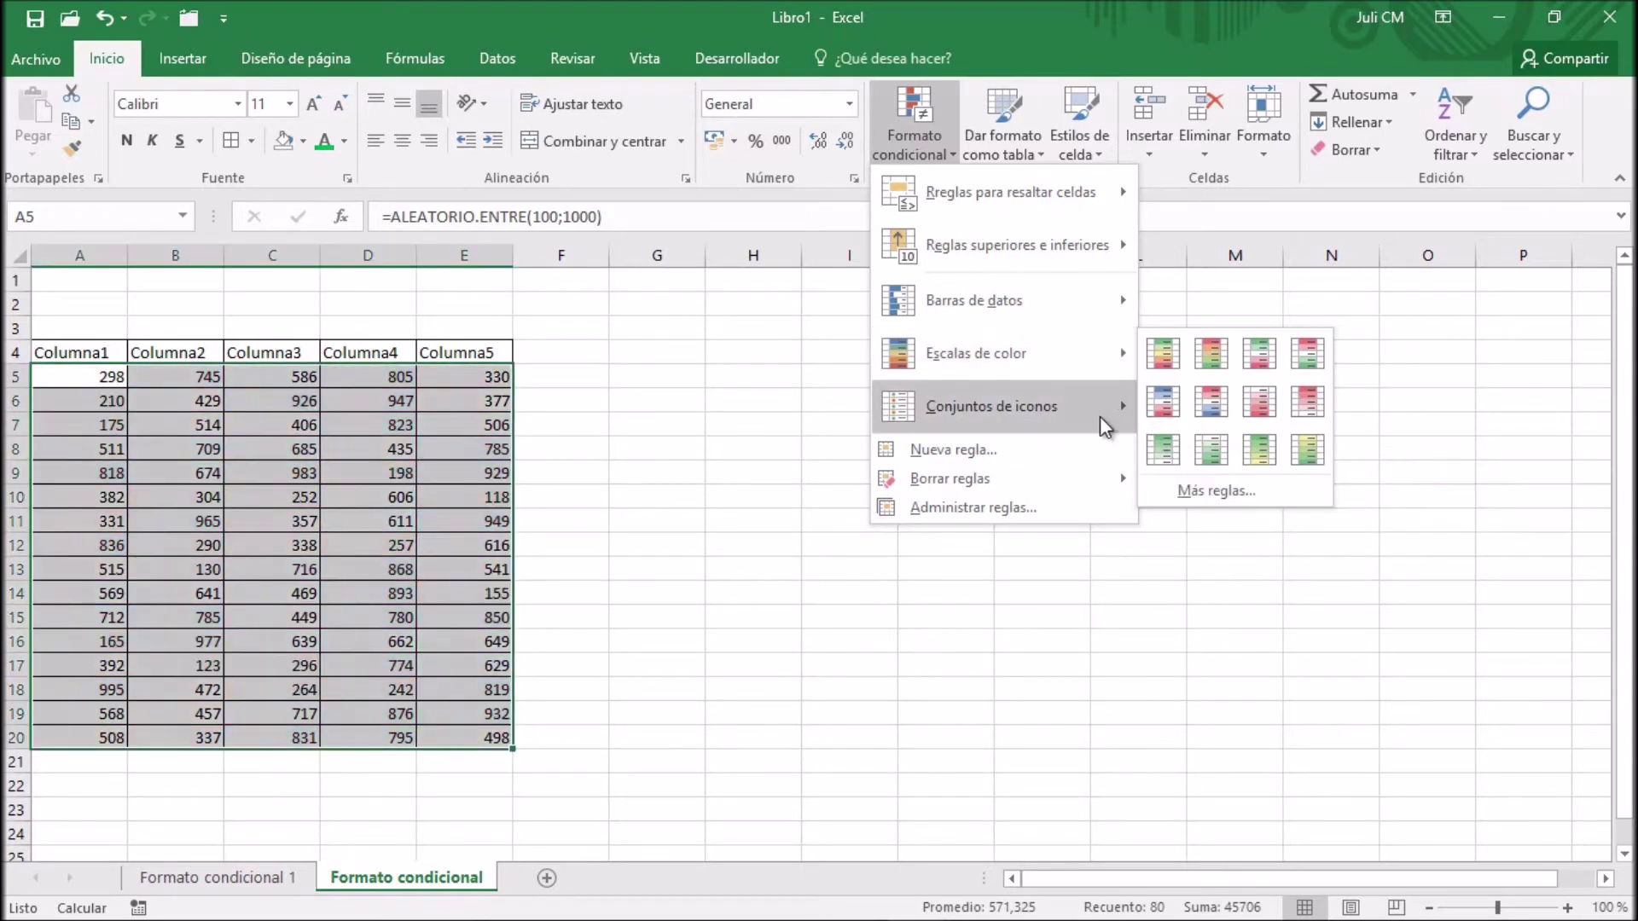
pyautogui.moveTo(1092, 424)
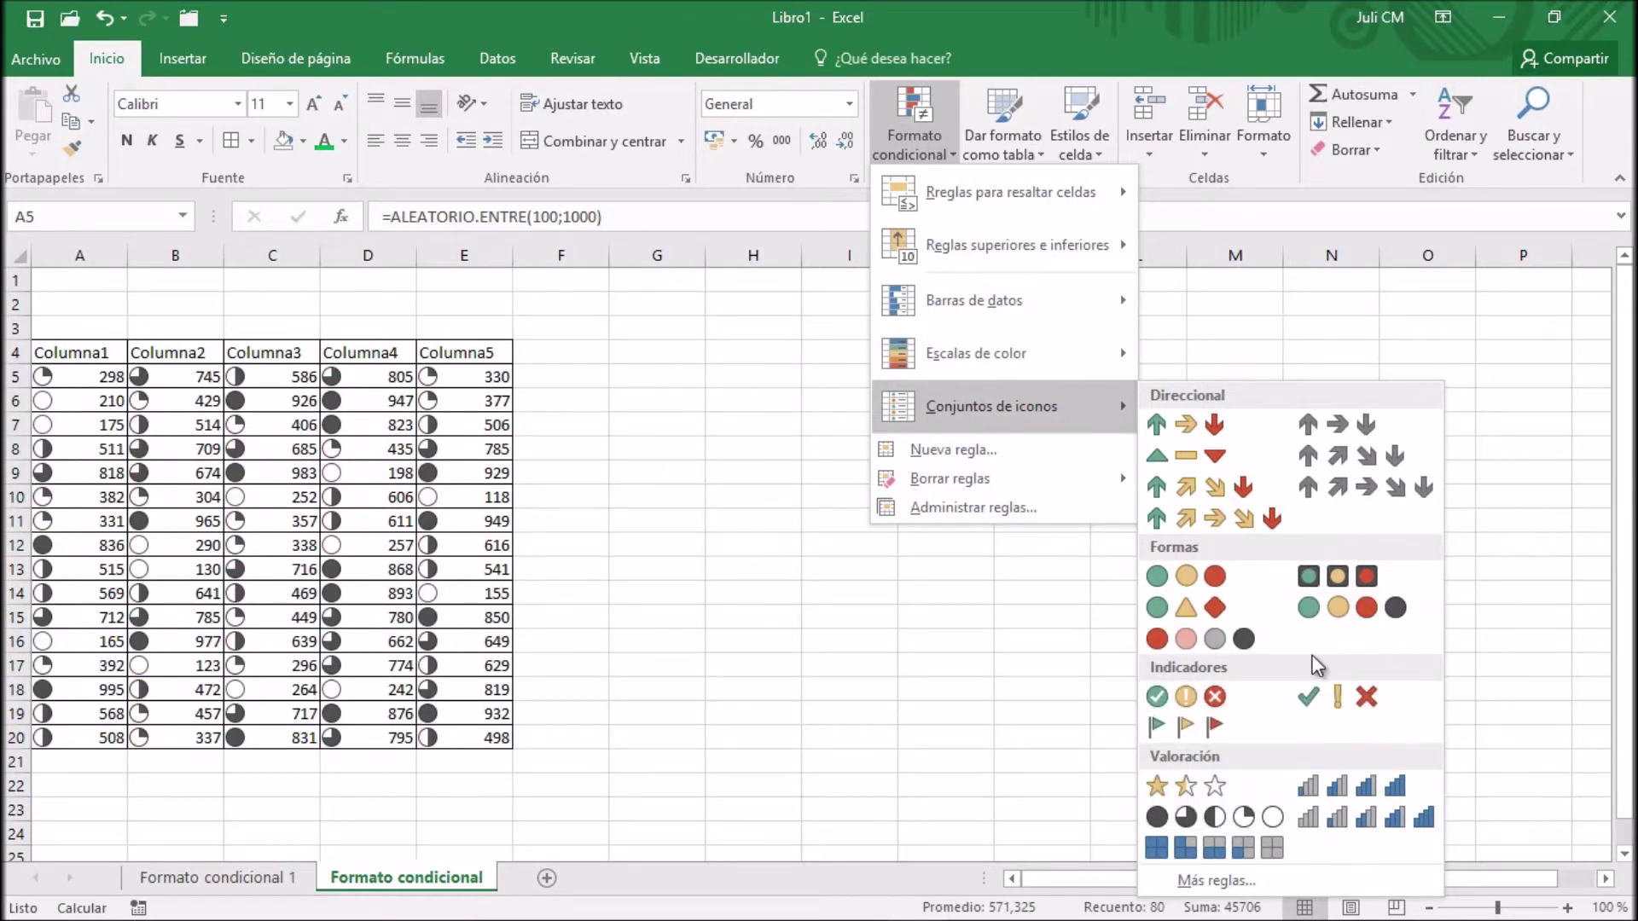
pyautogui.click(1314, 575)
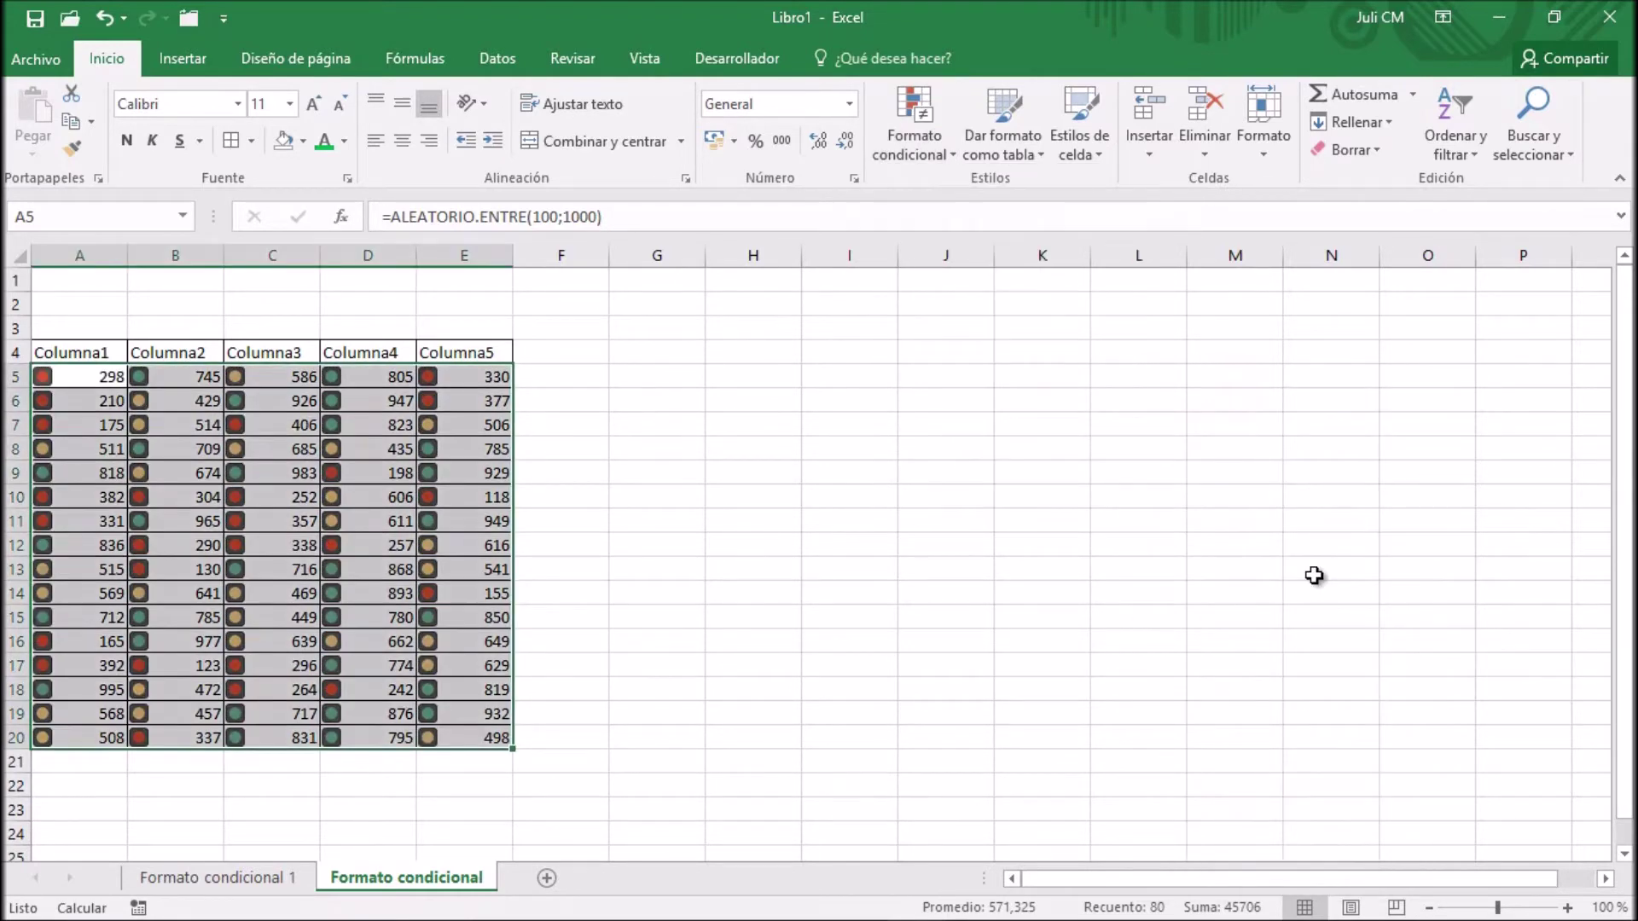
# Step: Preview an "Es mayor que" highlight rule on A5:E20 for values over 900 with the Texto rojo format
pyautogui.click(935, 161)
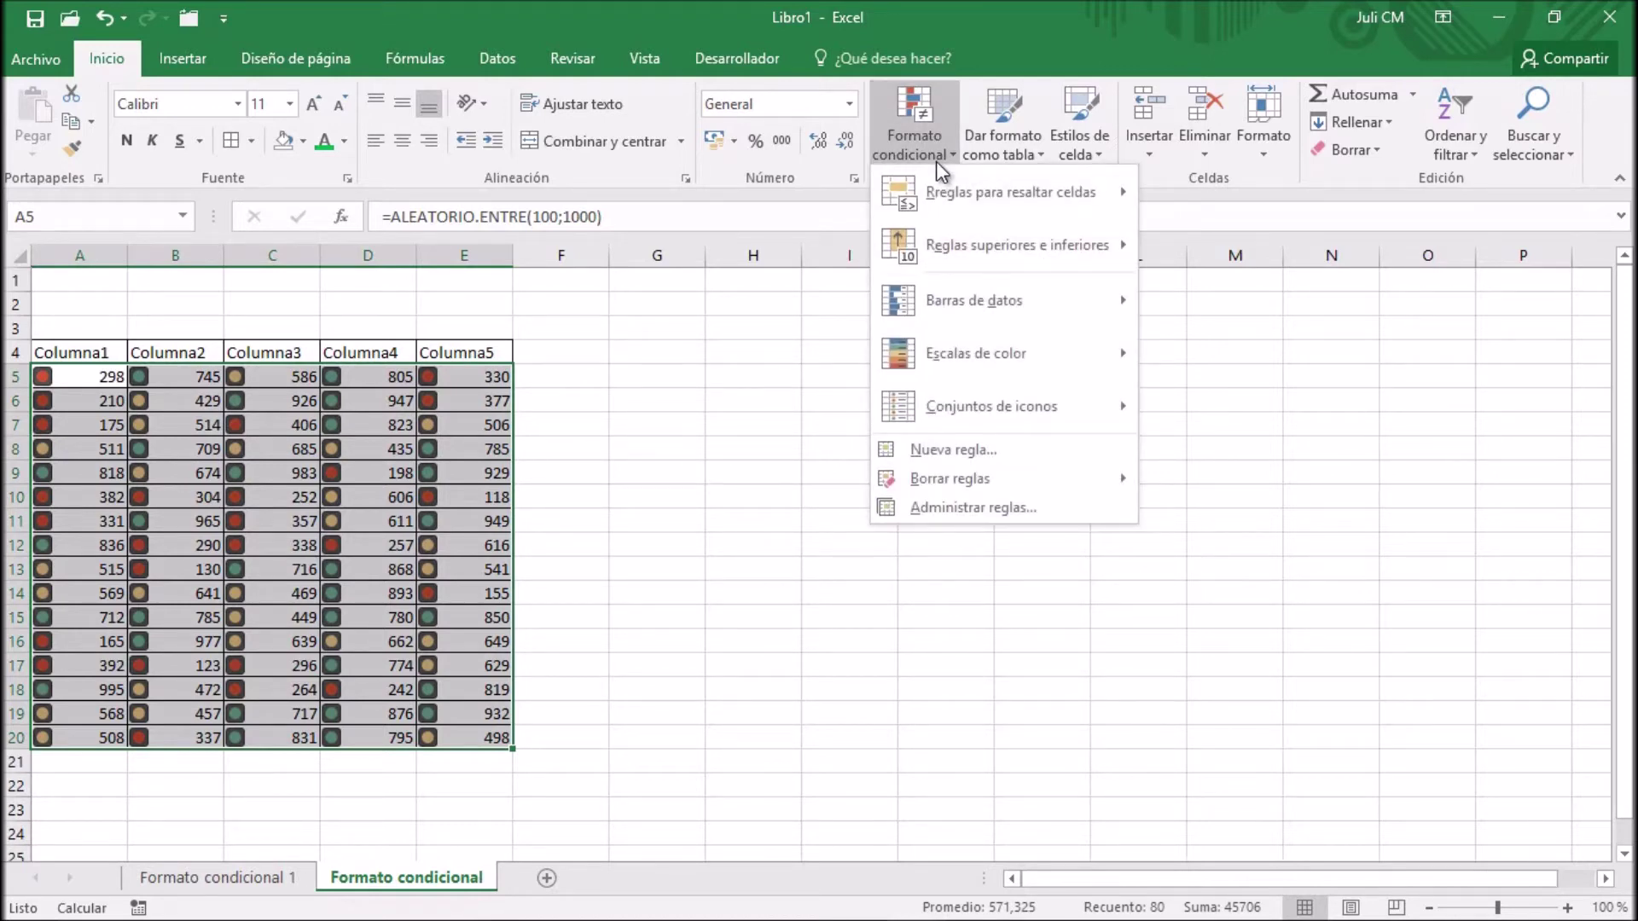
pyautogui.moveTo(935, 179)
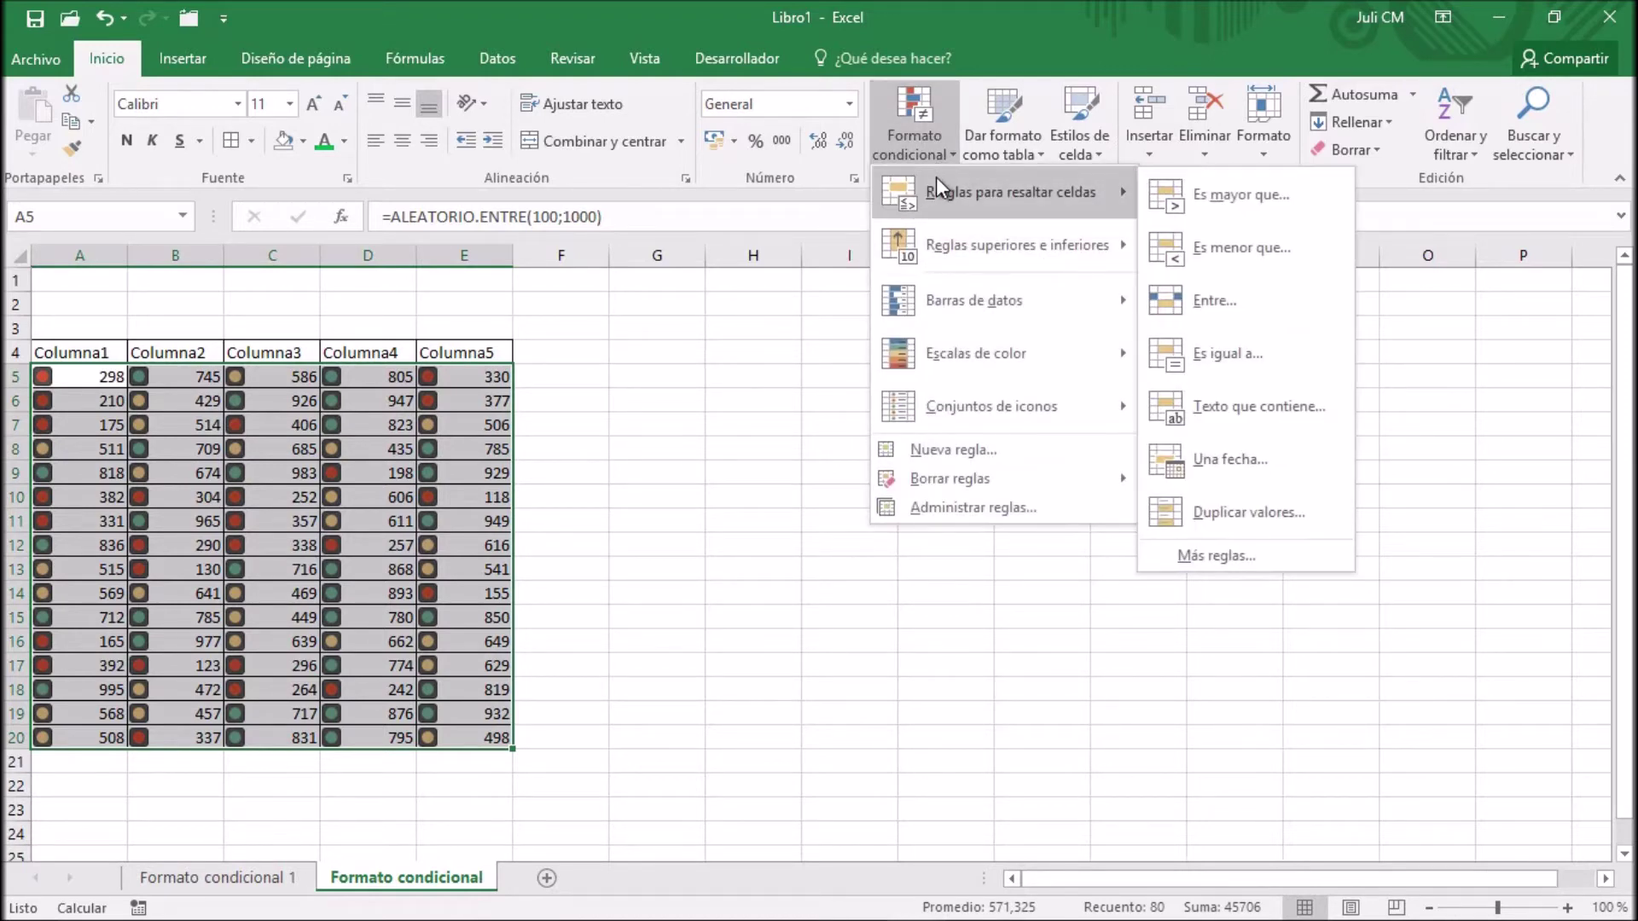
pyautogui.click(1160, 195)
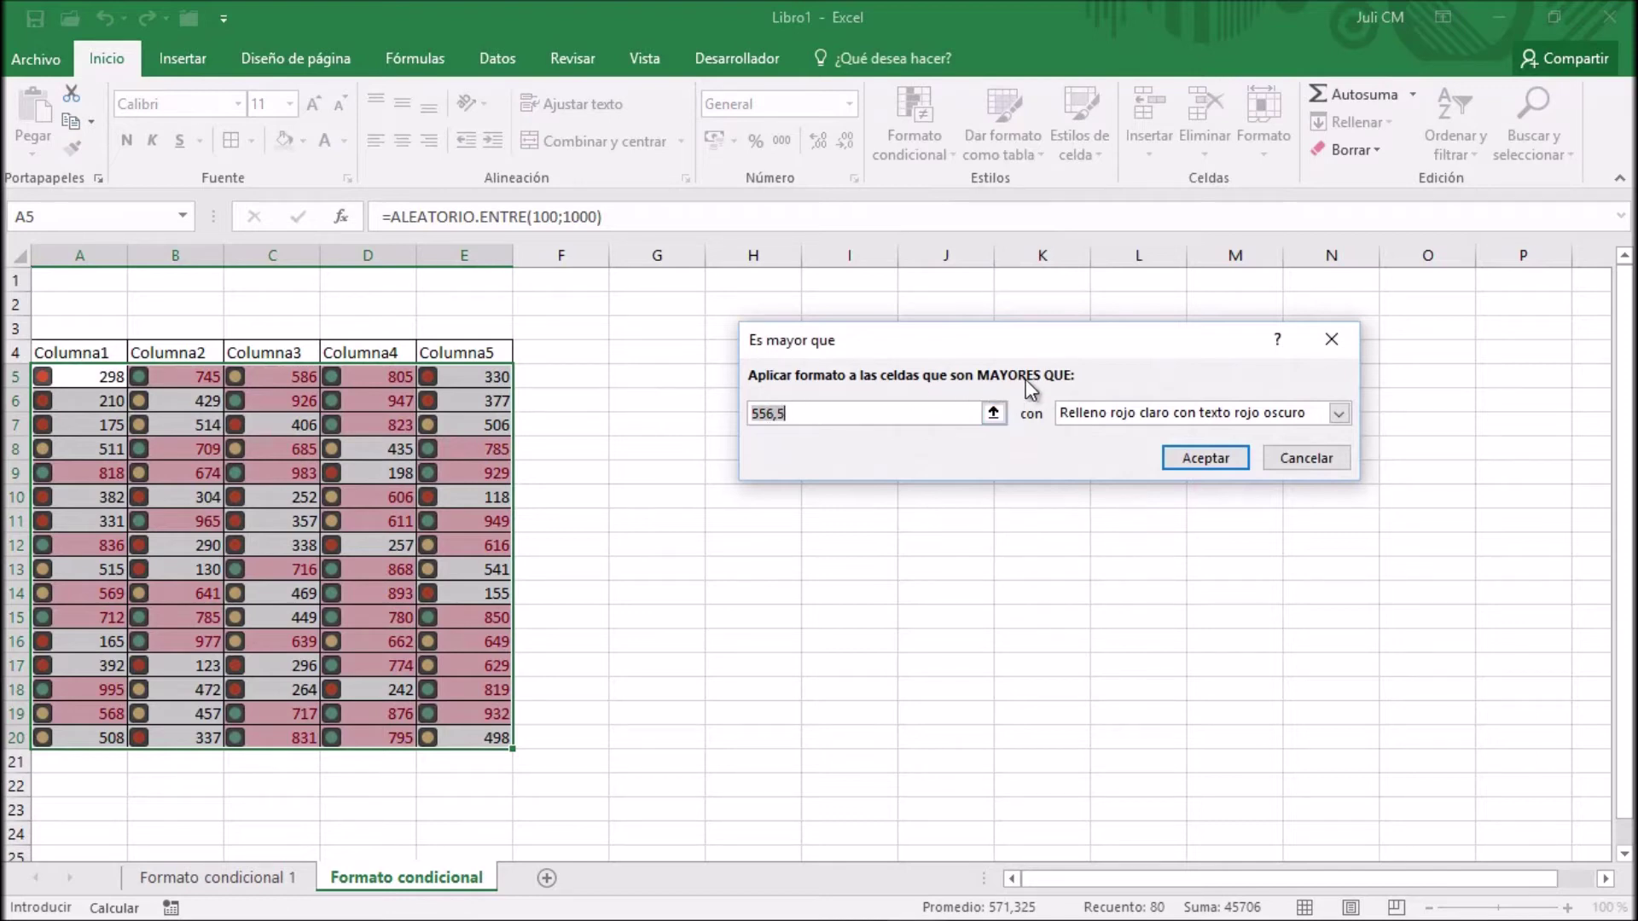
pyautogui.moveTo(808, 411); pyautogui.dragTo(735, 408)
pyautogui.write('900')
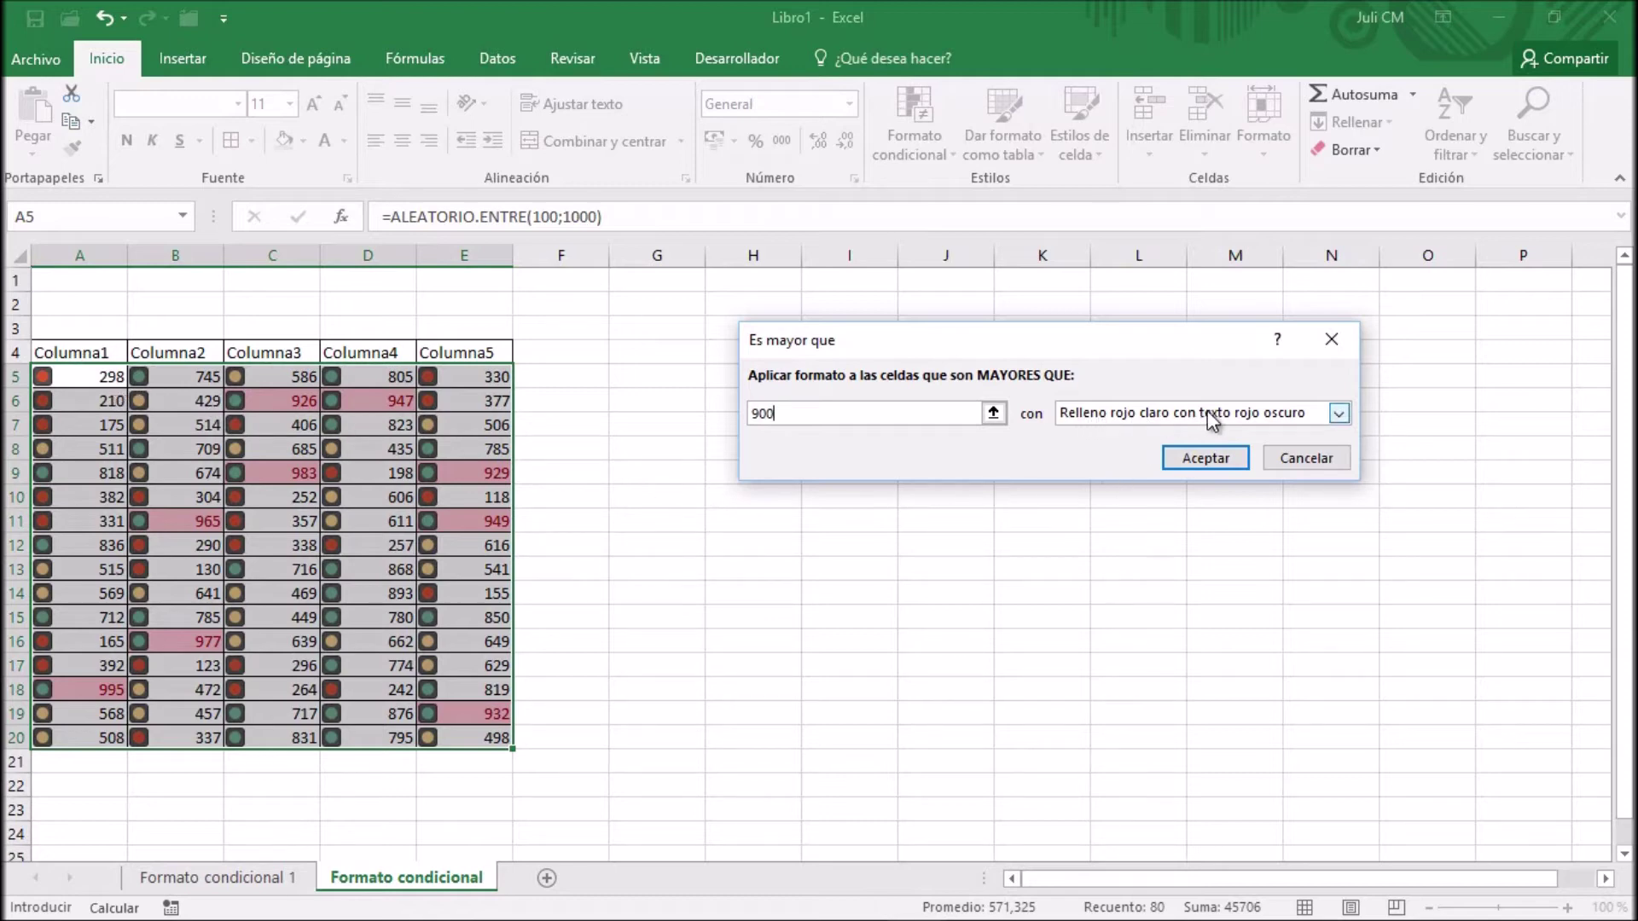
pyautogui.click(1338, 413)
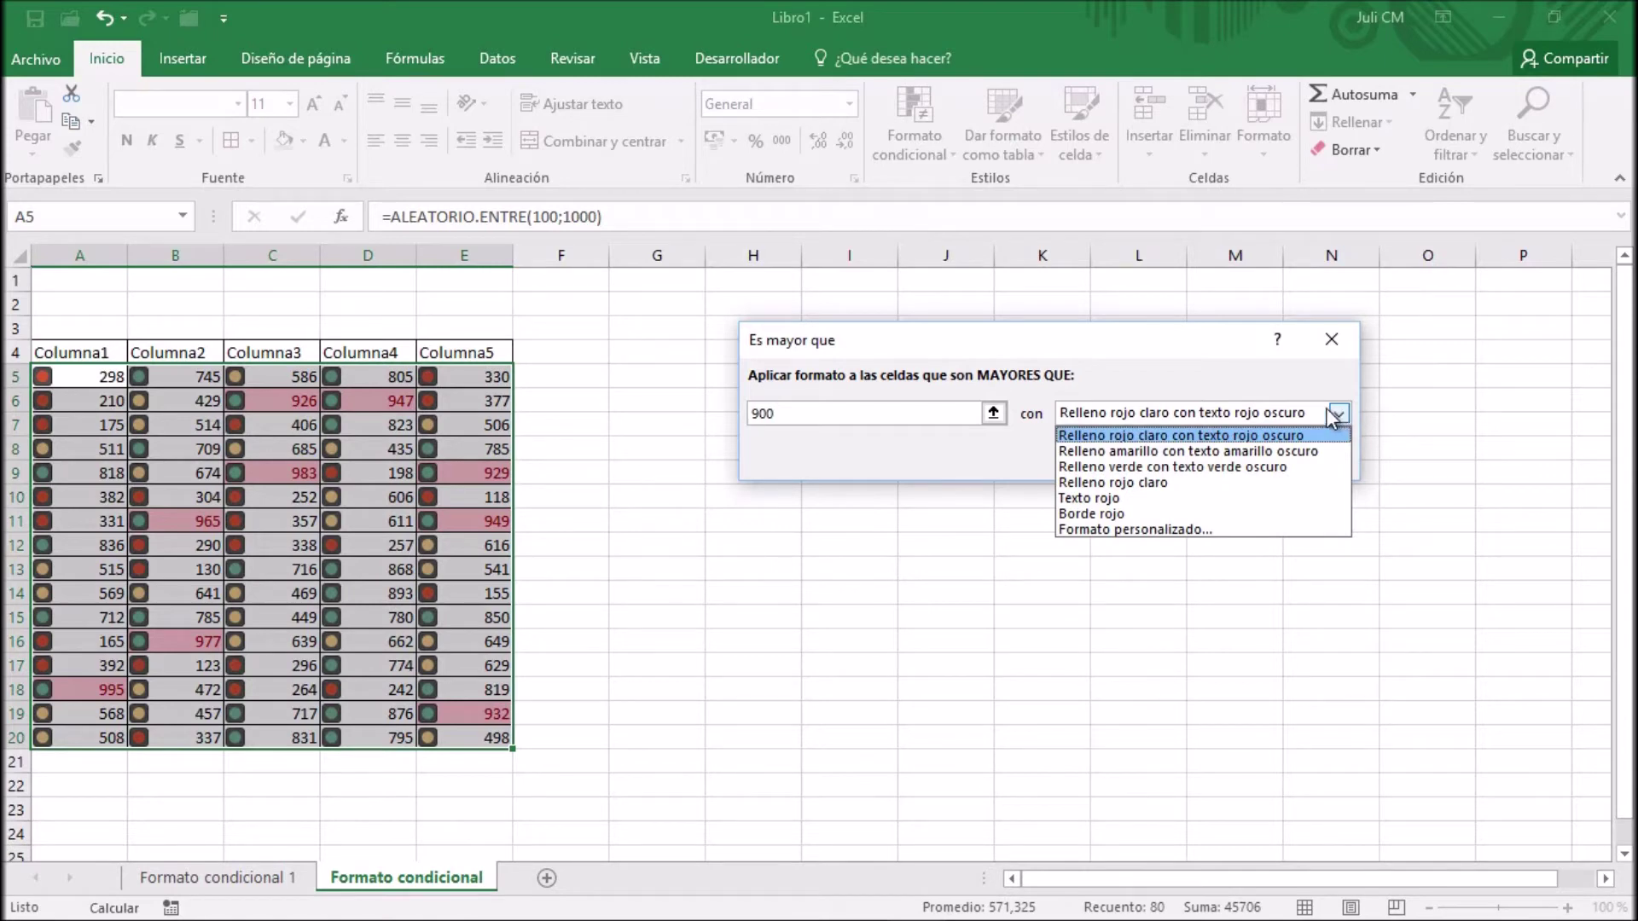
pyautogui.click(1131, 499)
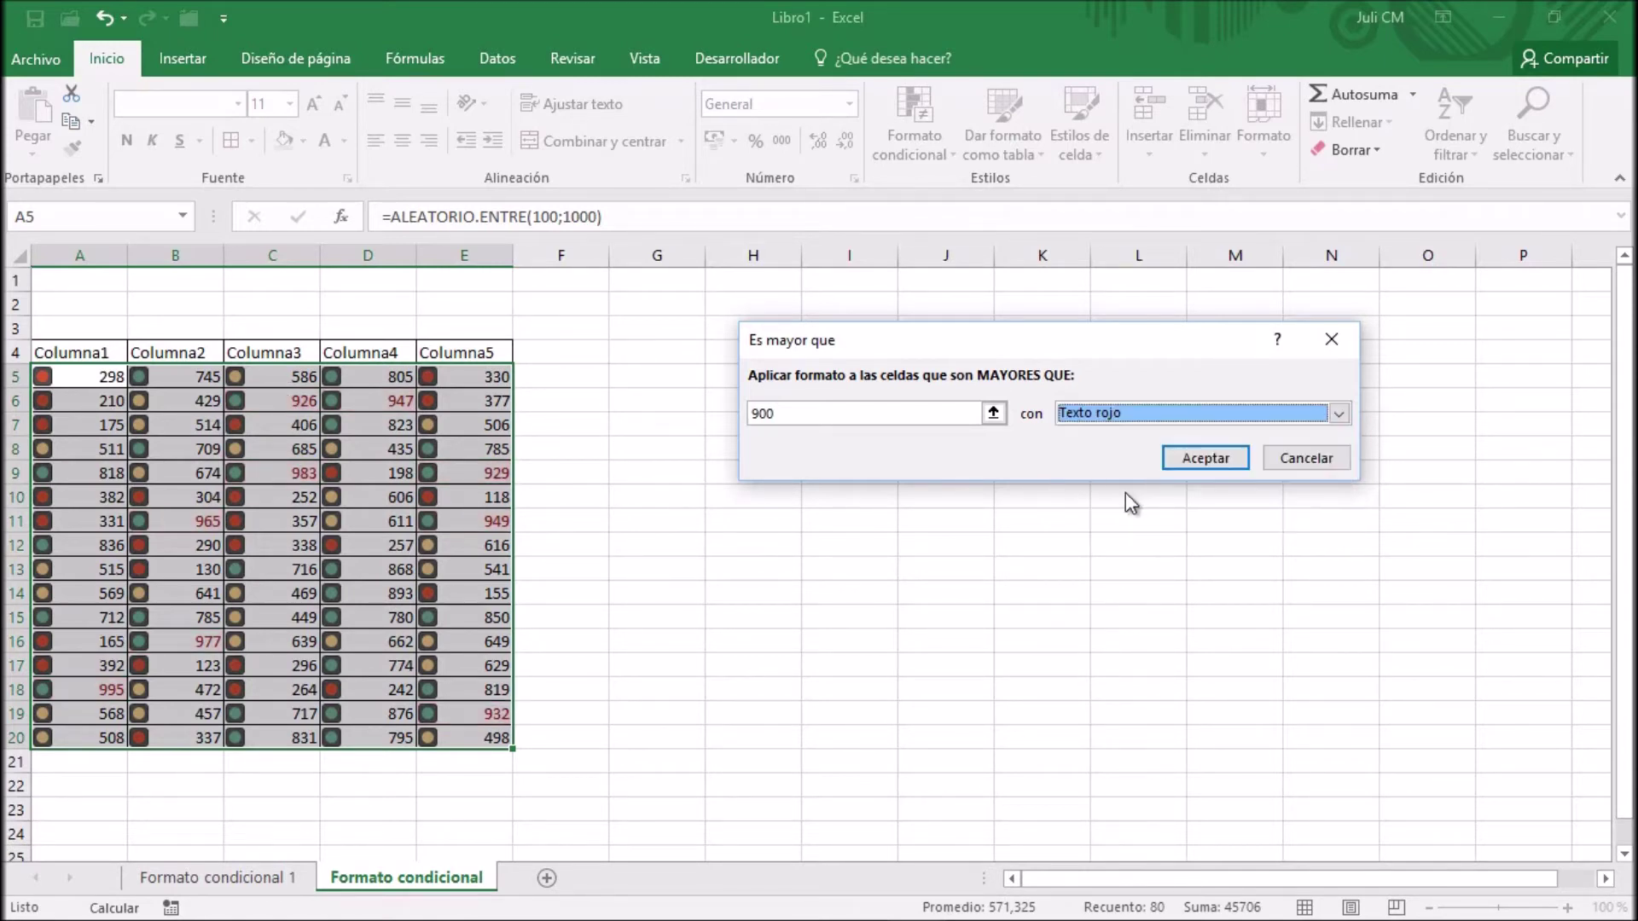
# Step: Change the greater-than threshold to 200 to compare the preview, and cancel the rule
pyautogui.click(754, 414)
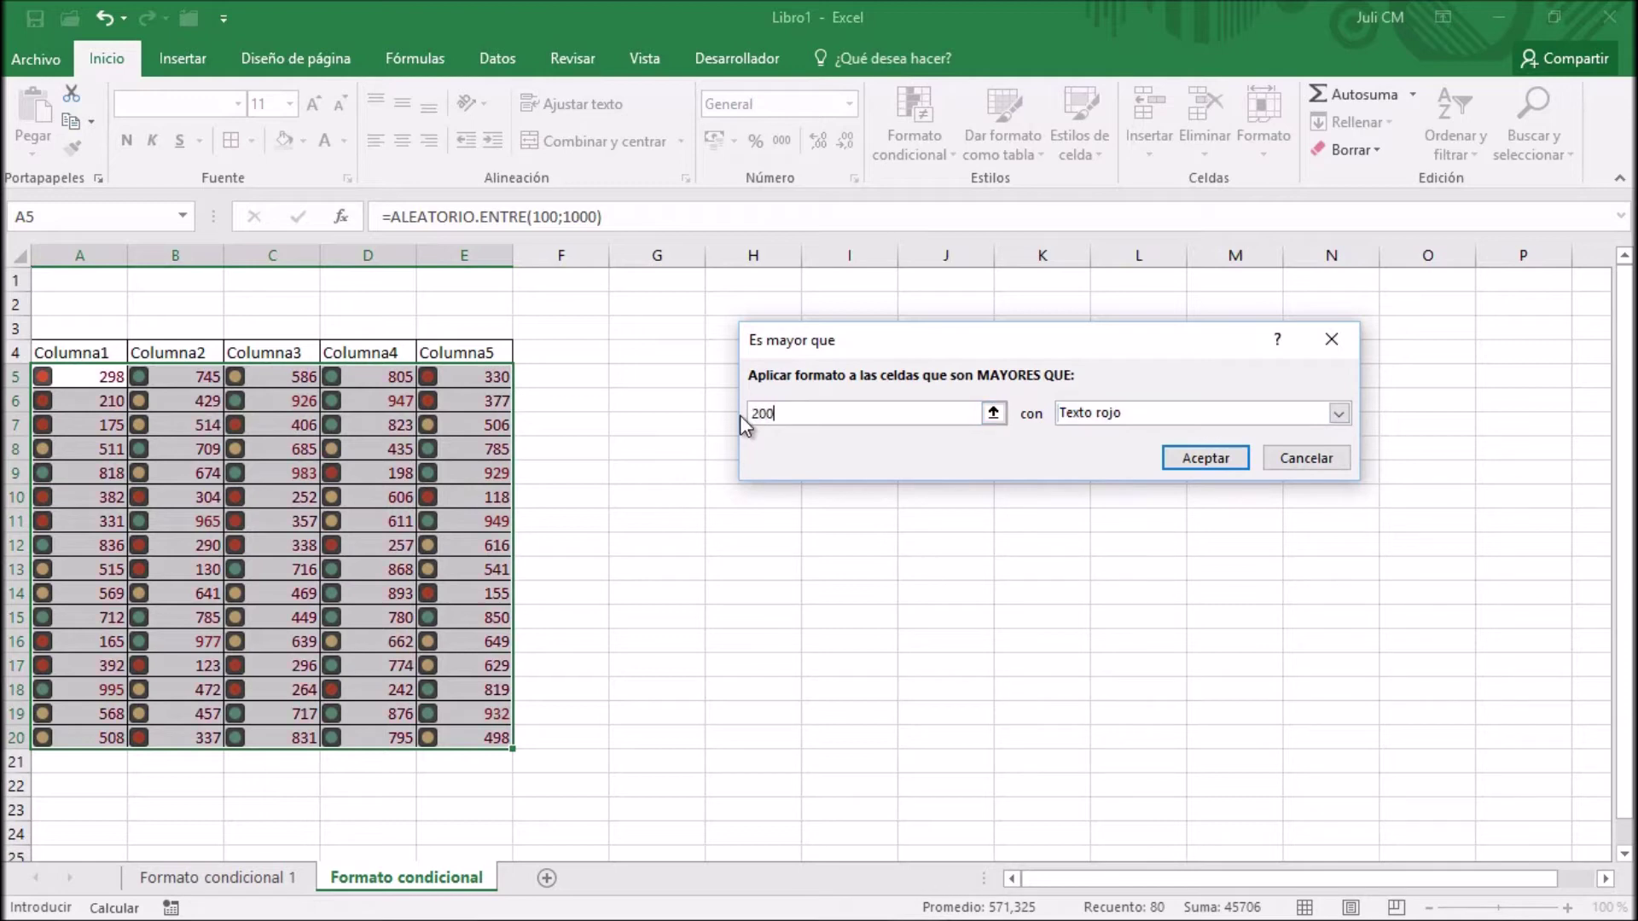
pyautogui.write('200')
pyautogui.click(1312, 448)
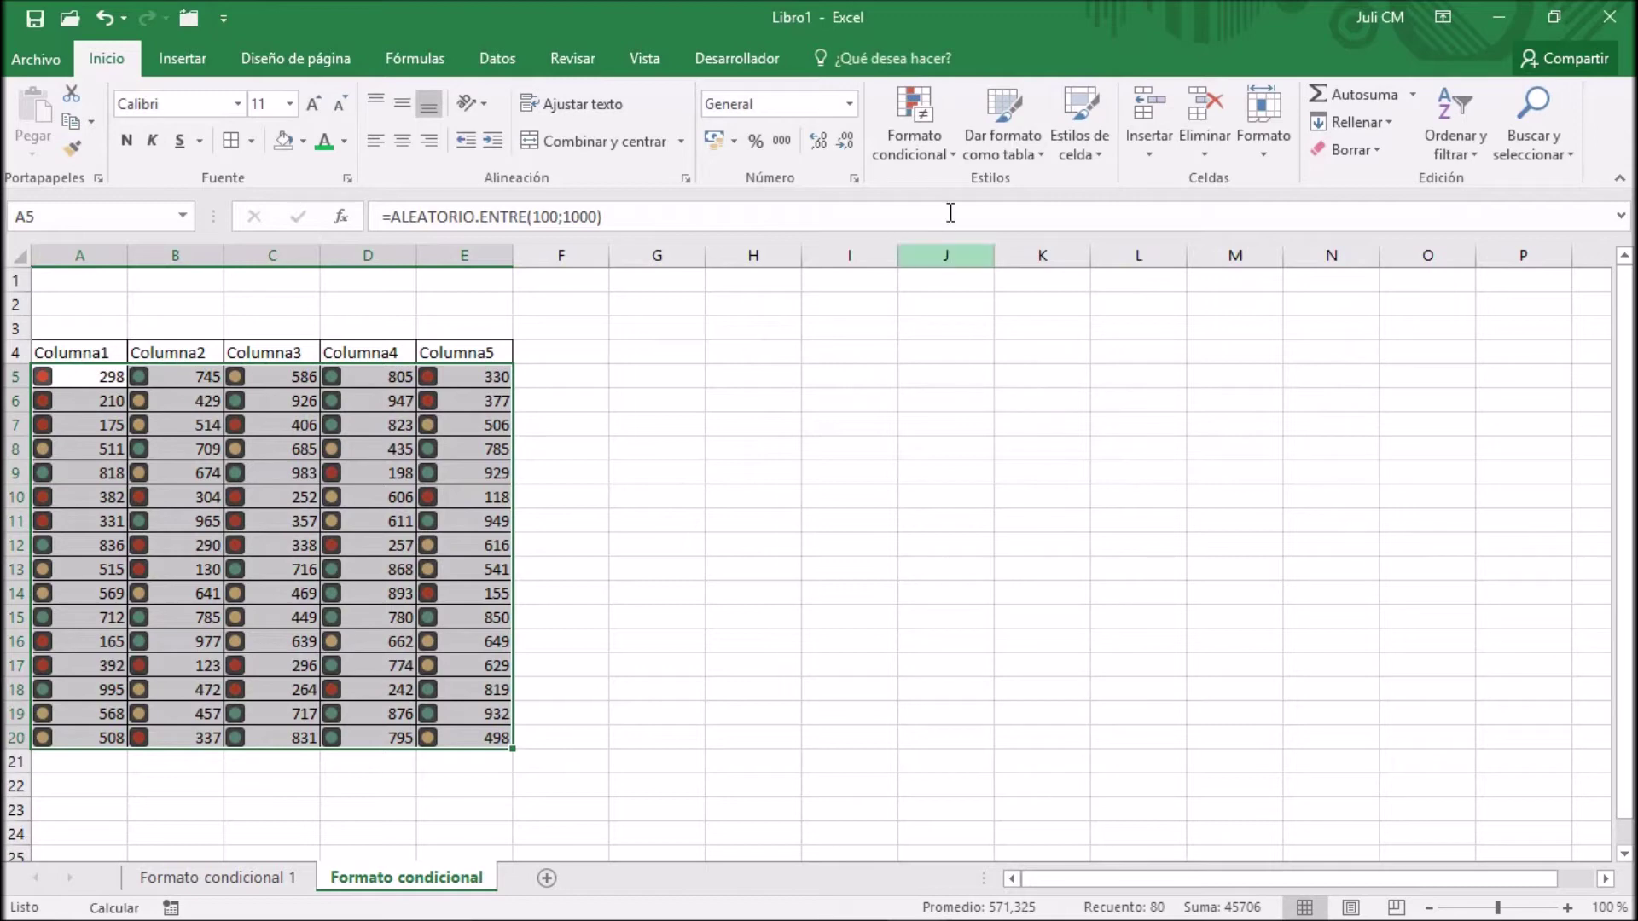
# Step: Preview an "Entre" highlight rule on A5:E20 for values between 200 and 300
pyautogui.click(934, 160)
pyautogui.moveTo(945, 203)
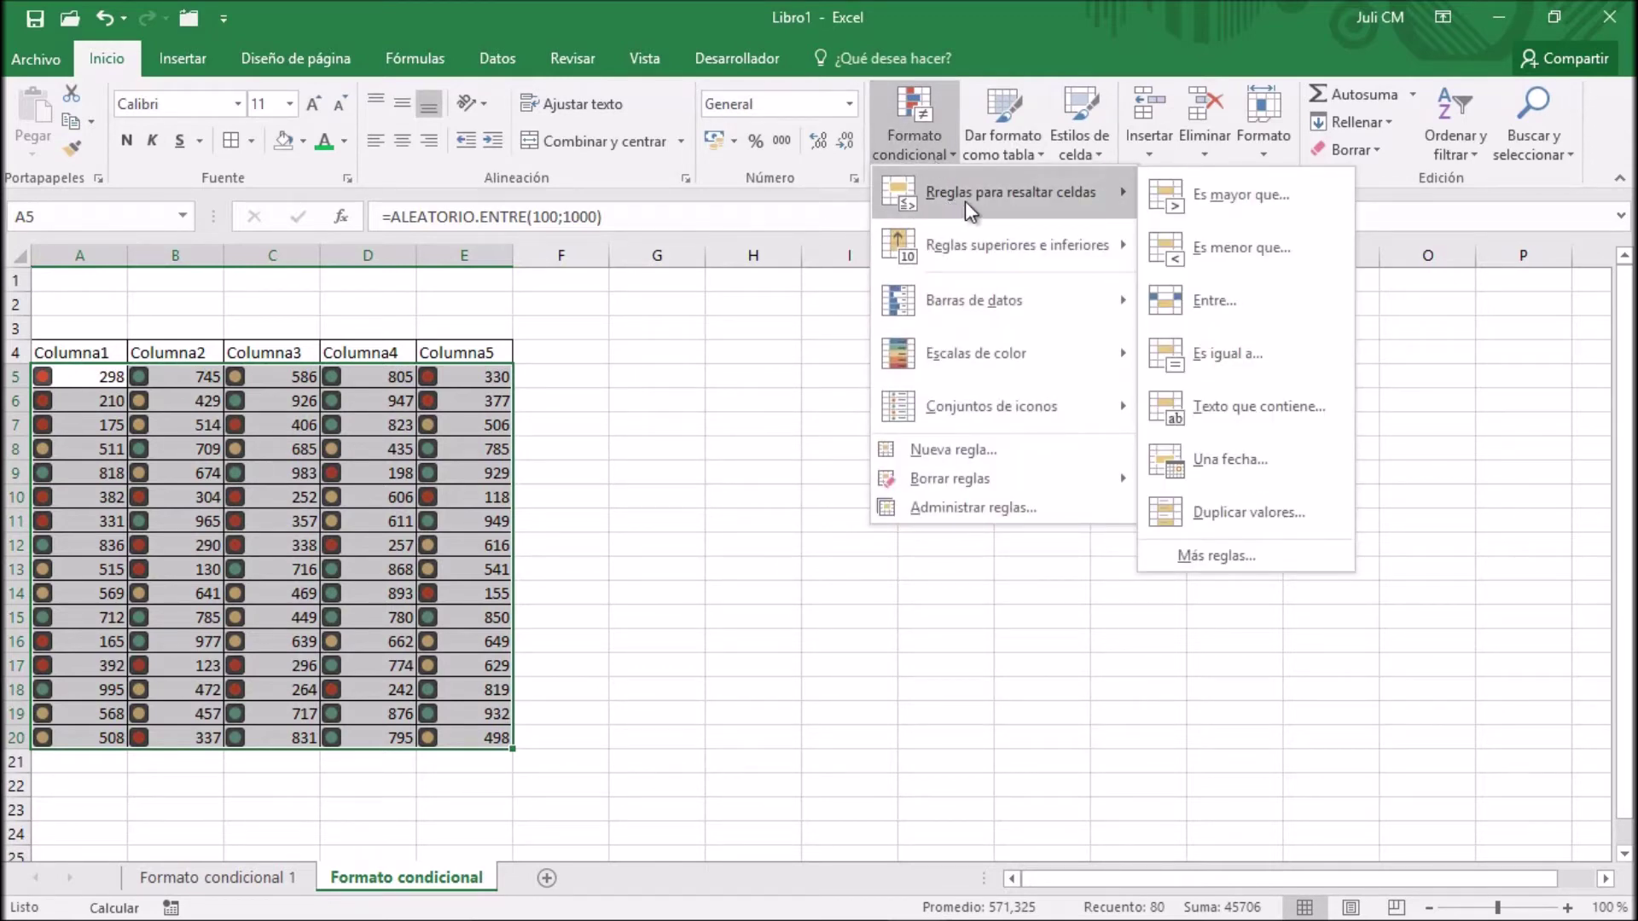
pyautogui.click(1211, 295)
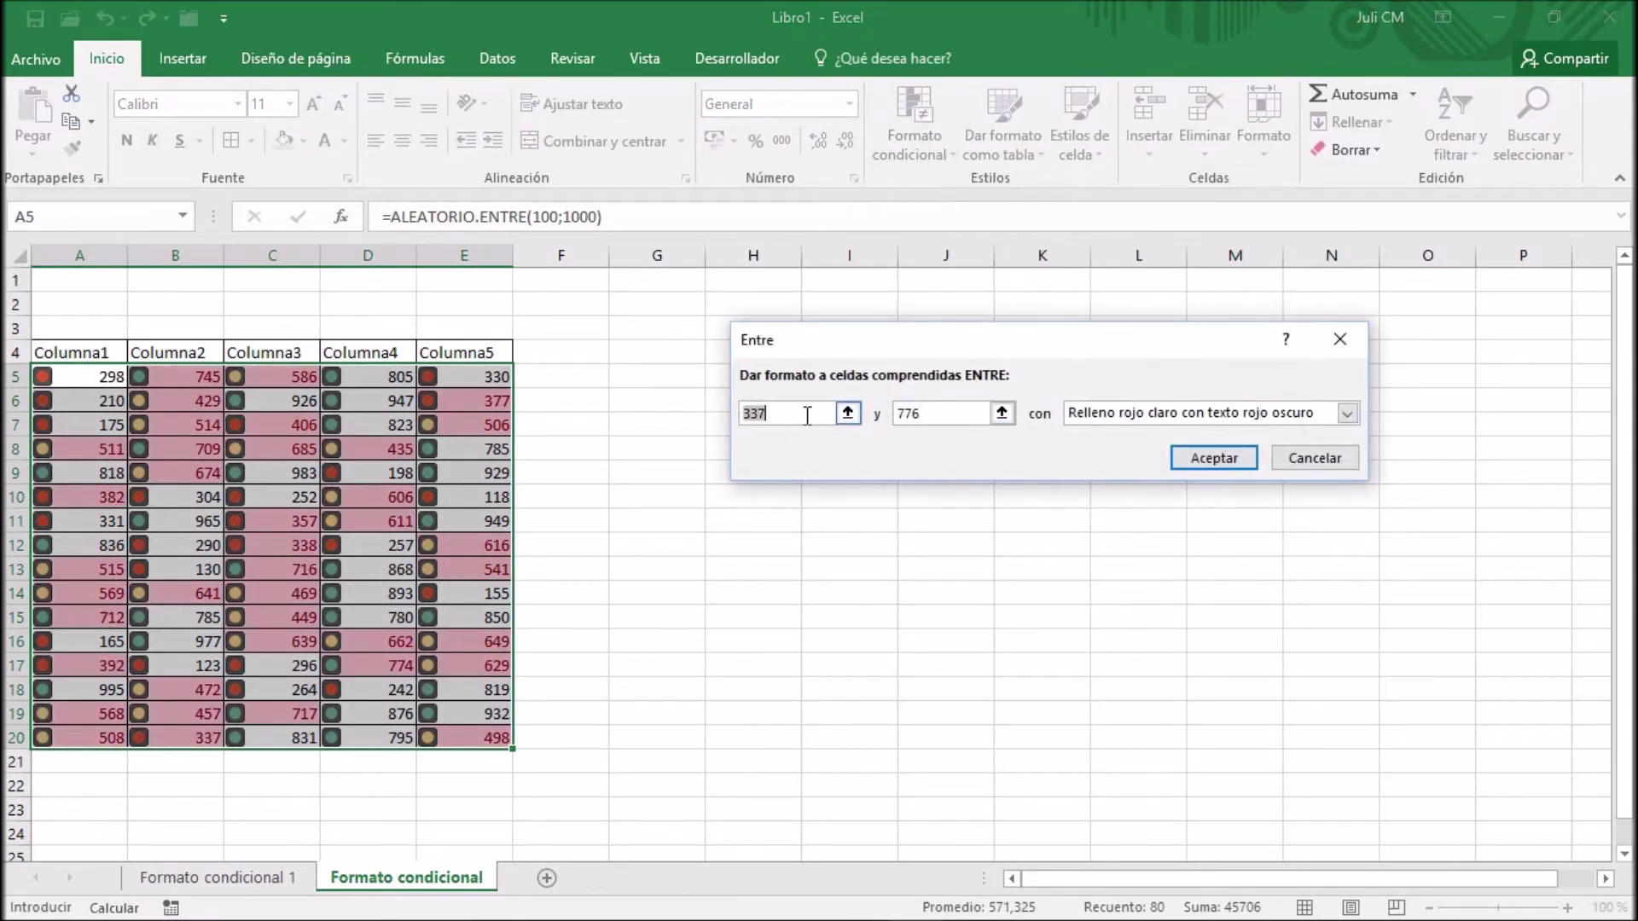
pyautogui.moveTo(806, 414); pyautogui.dragTo(735, 420)
pyautogui.write('200')
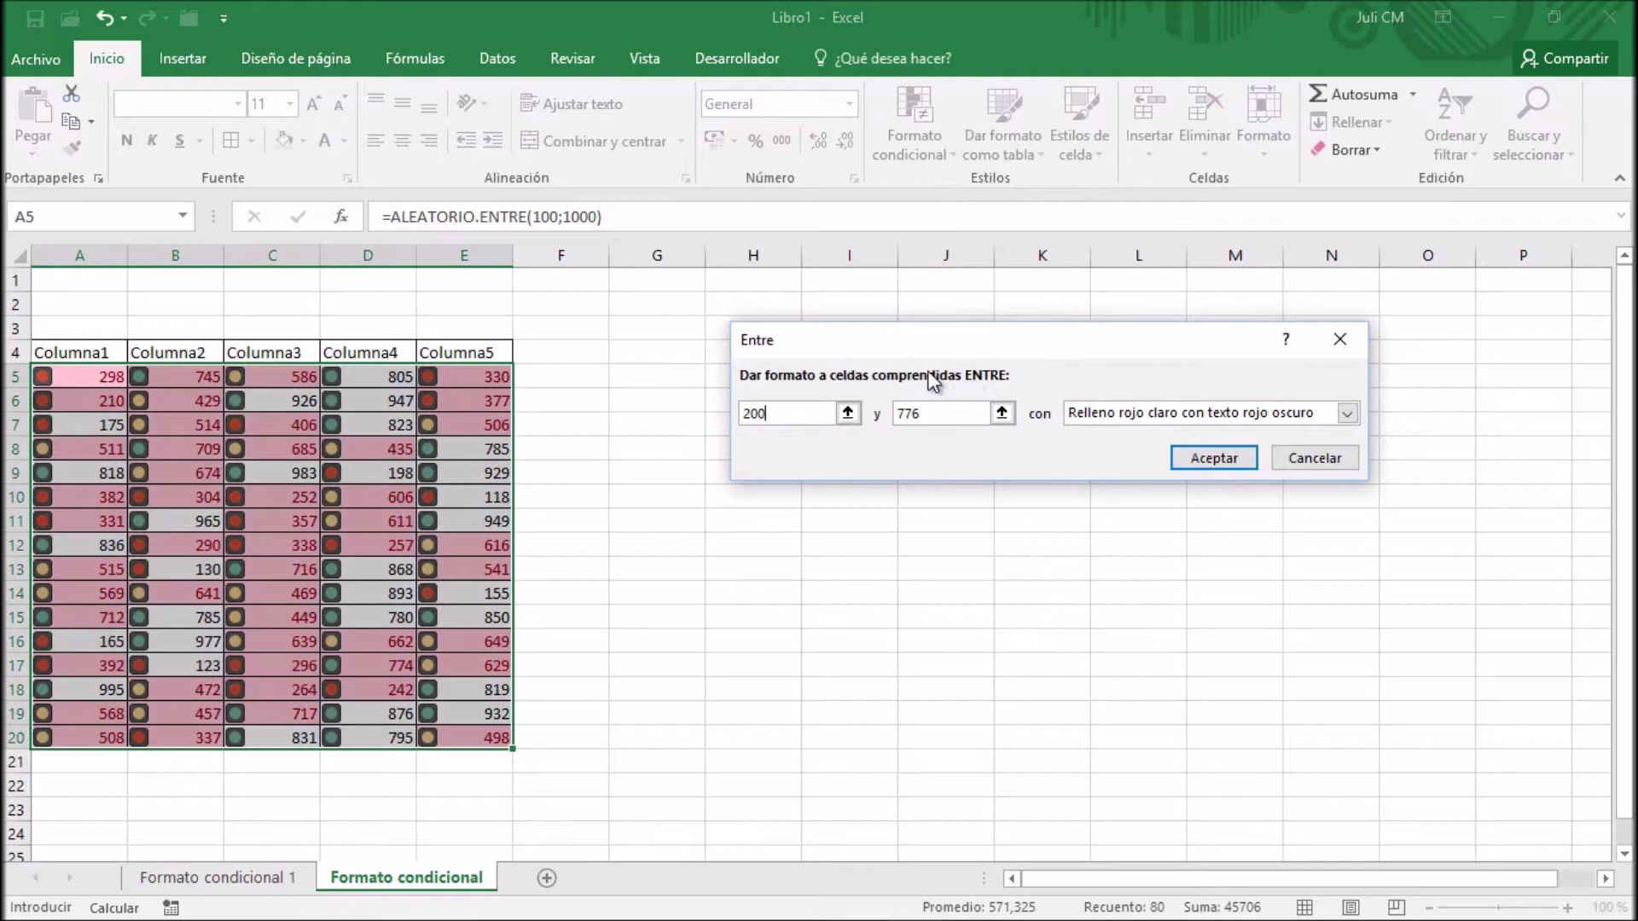
pyautogui.moveTo(952, 415); pyautogui.dragTo(894, 422)
pyautogui.write('300')
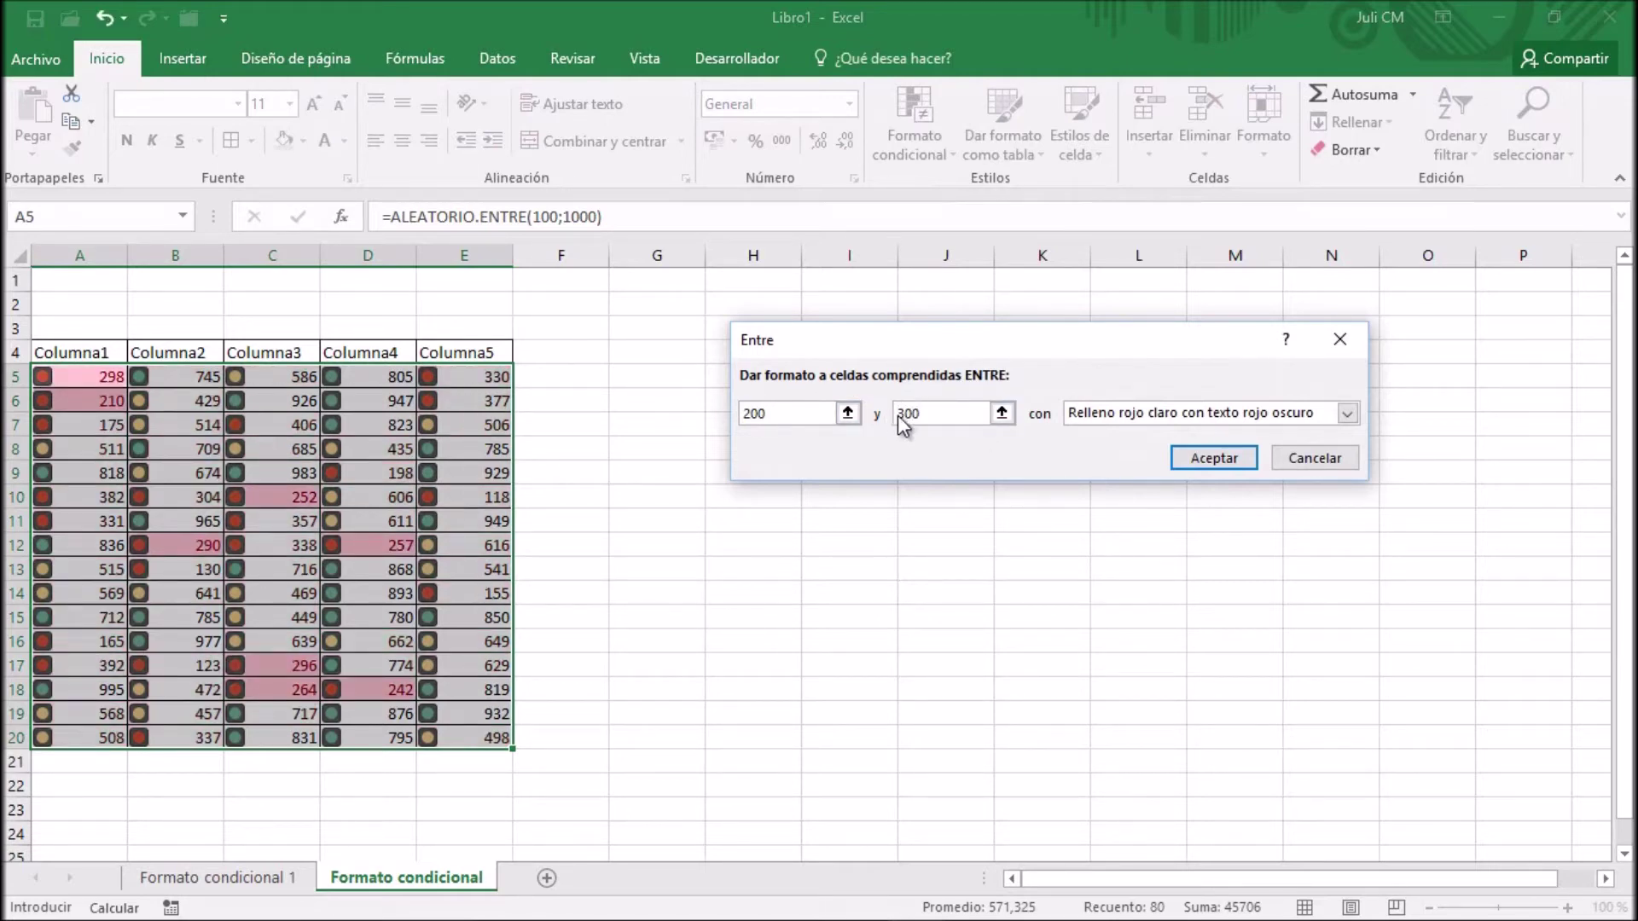
# Step: Try a custom format with a light blue fill for the between rule, looking at its border options, and cancel the rule
pyautogui.click(1346, 416)
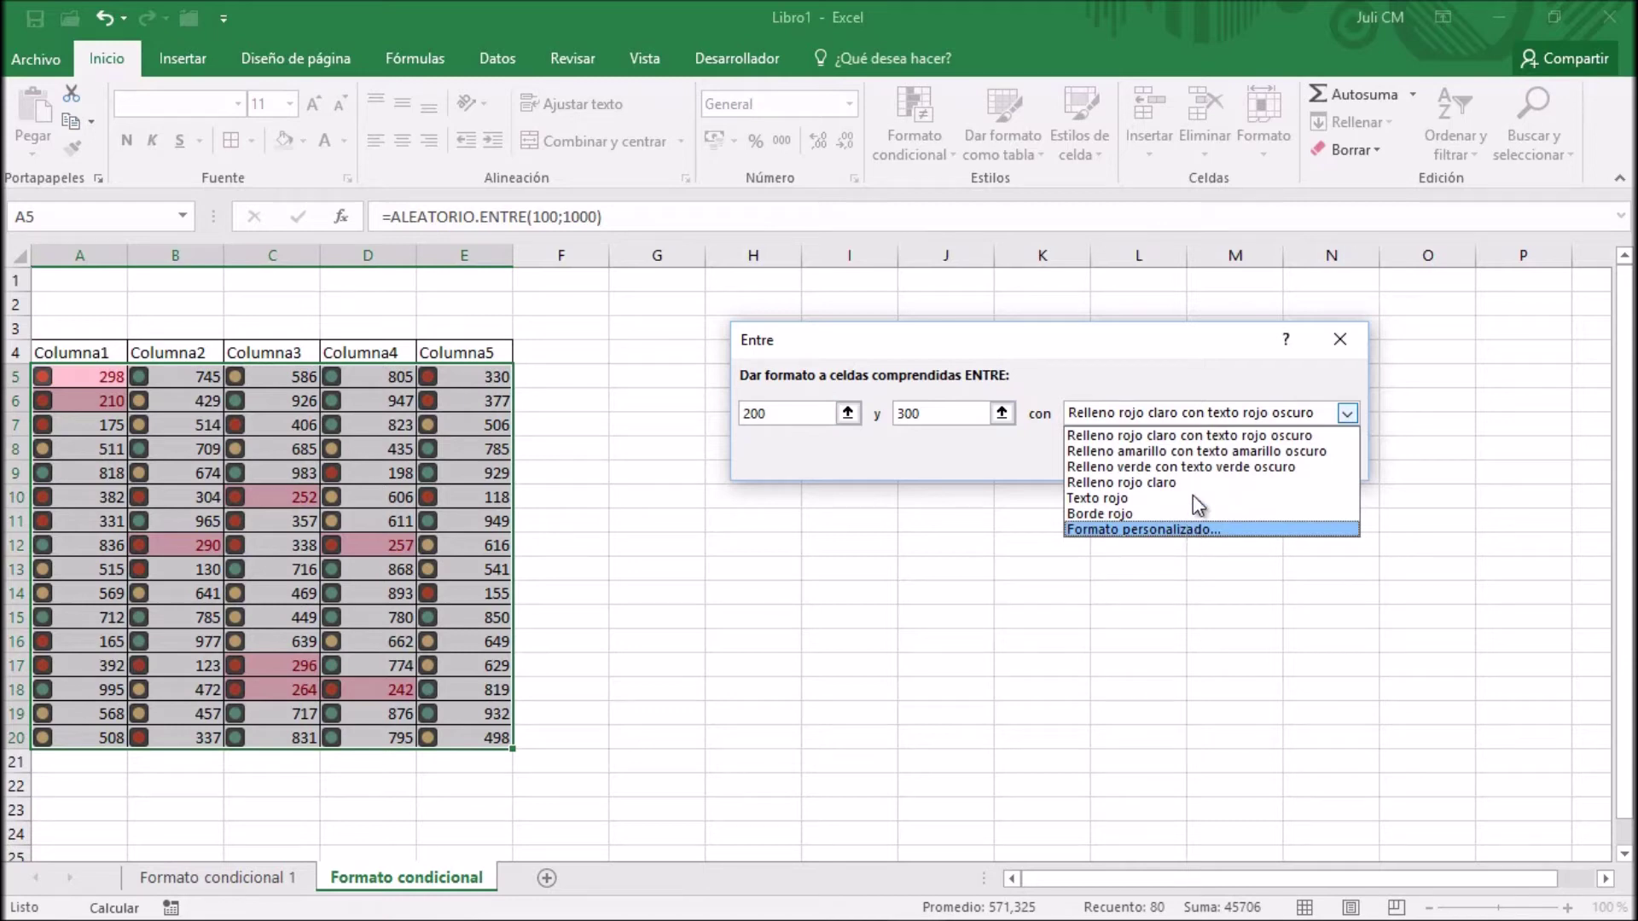
pyautogui.click(1189, 531)
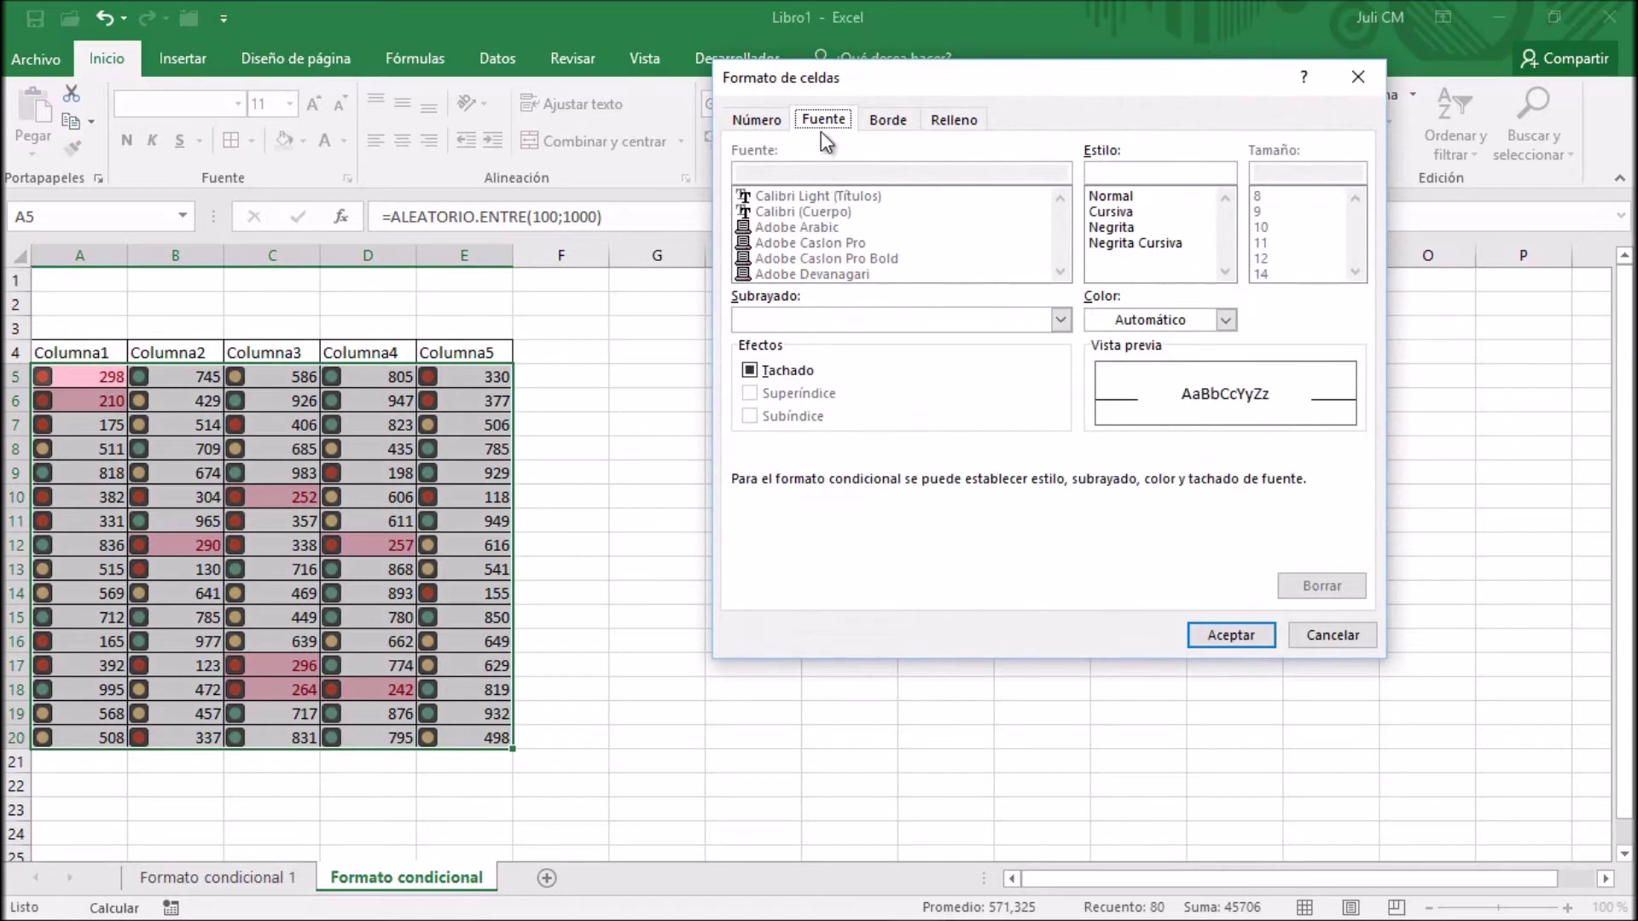
pyautogui.click(898, 120)
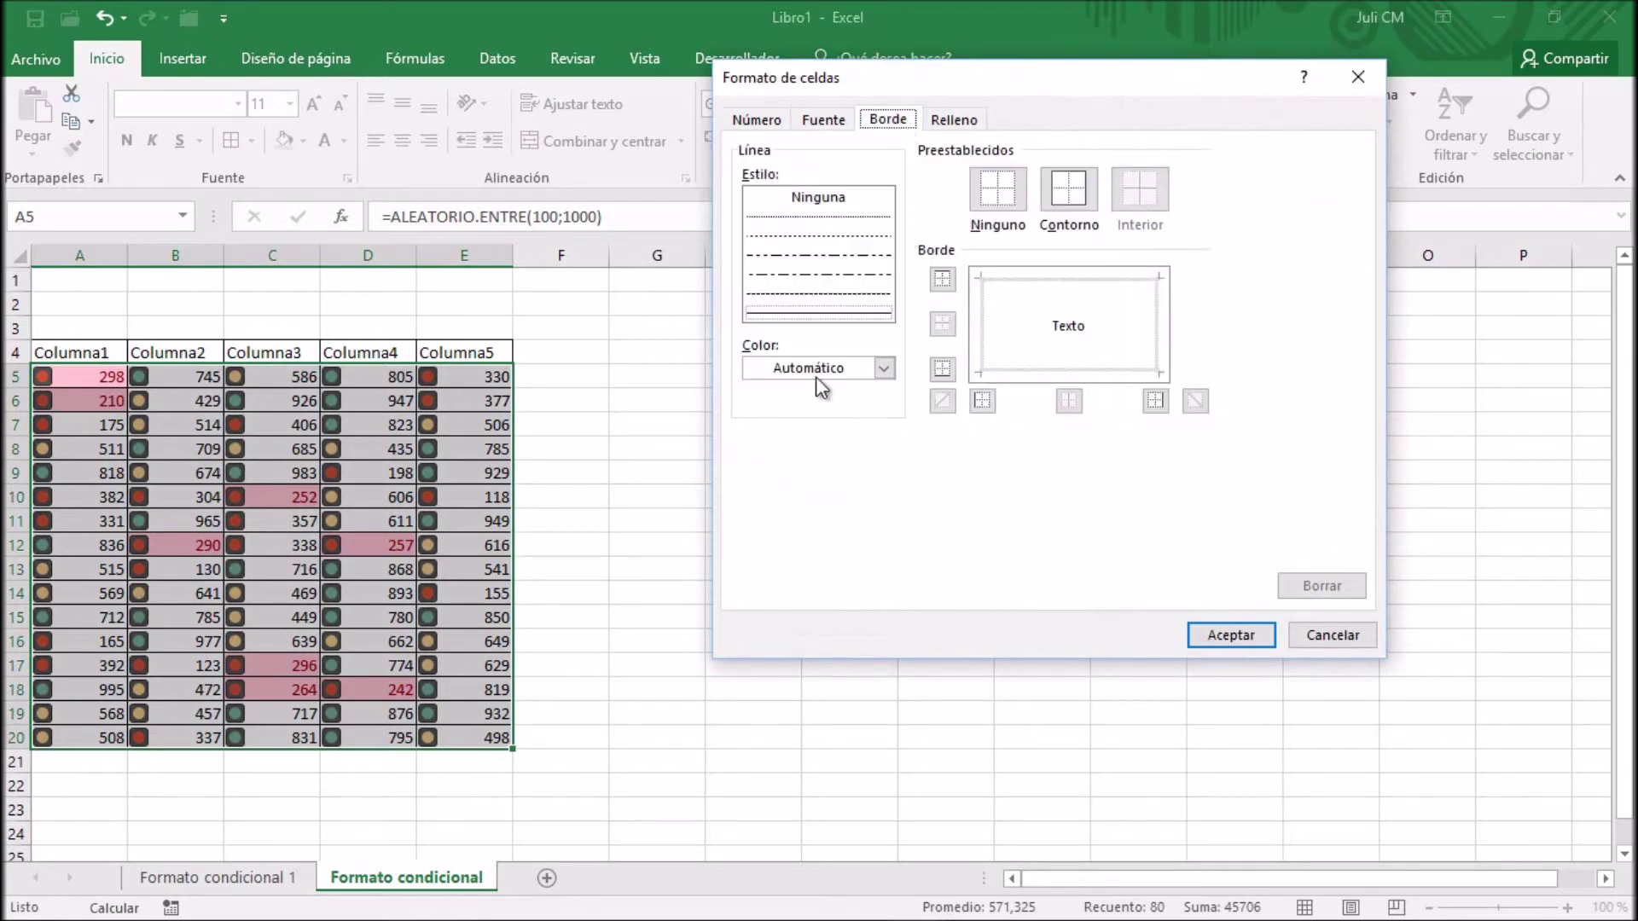
pyautogui.click(957, 121)
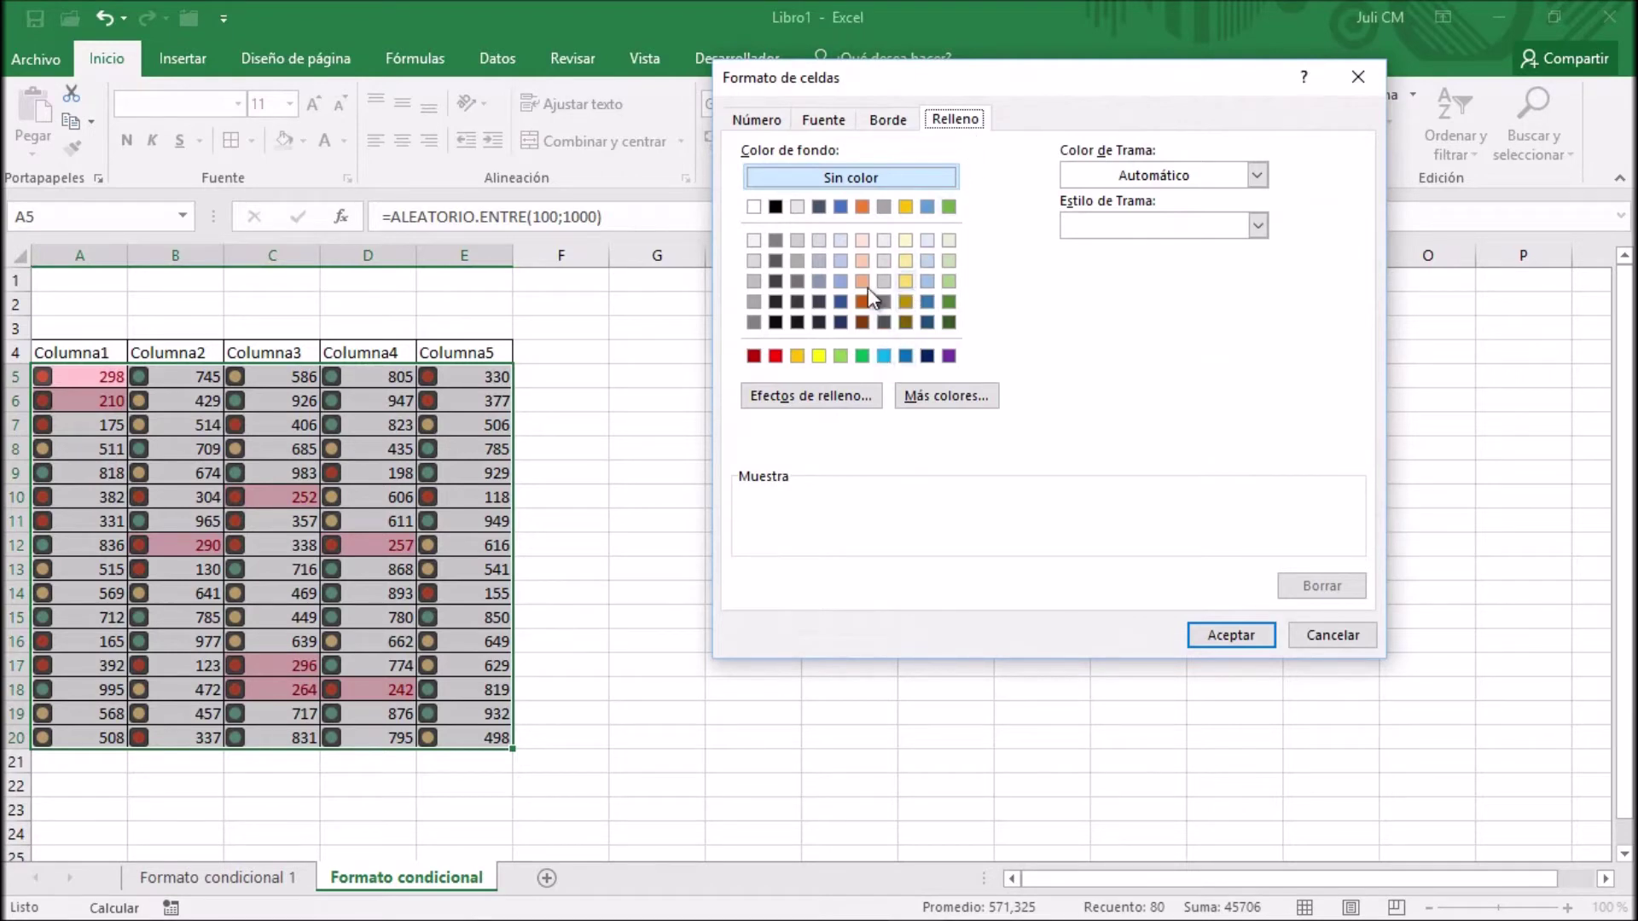
pyautogui.click(840, 283)
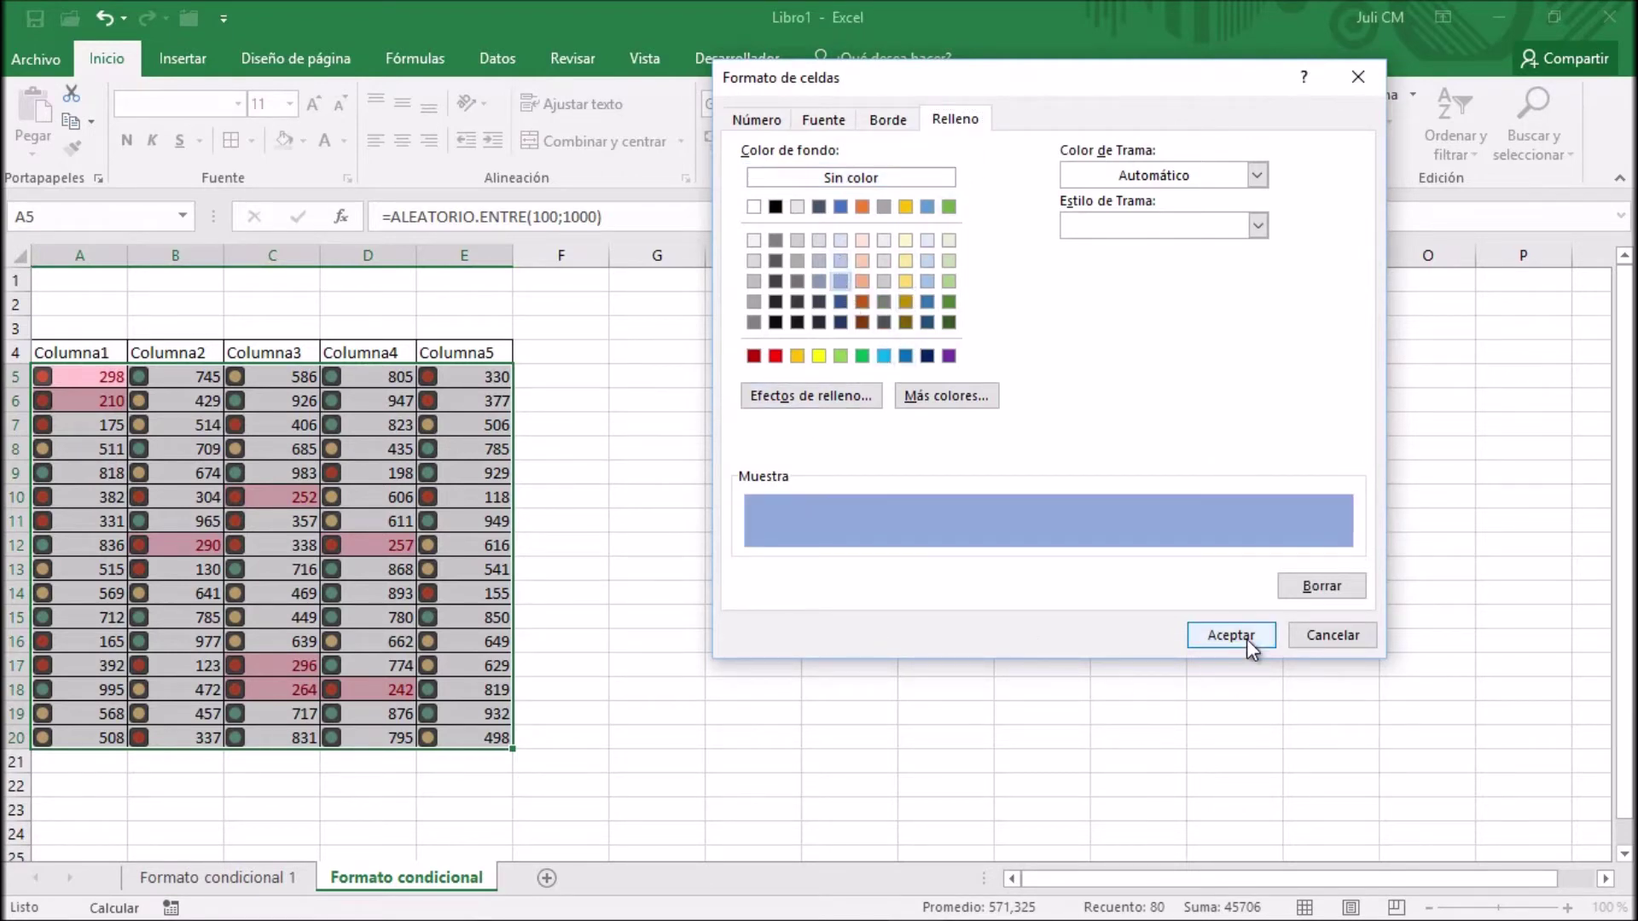
pyautogui.click(1246, 636)
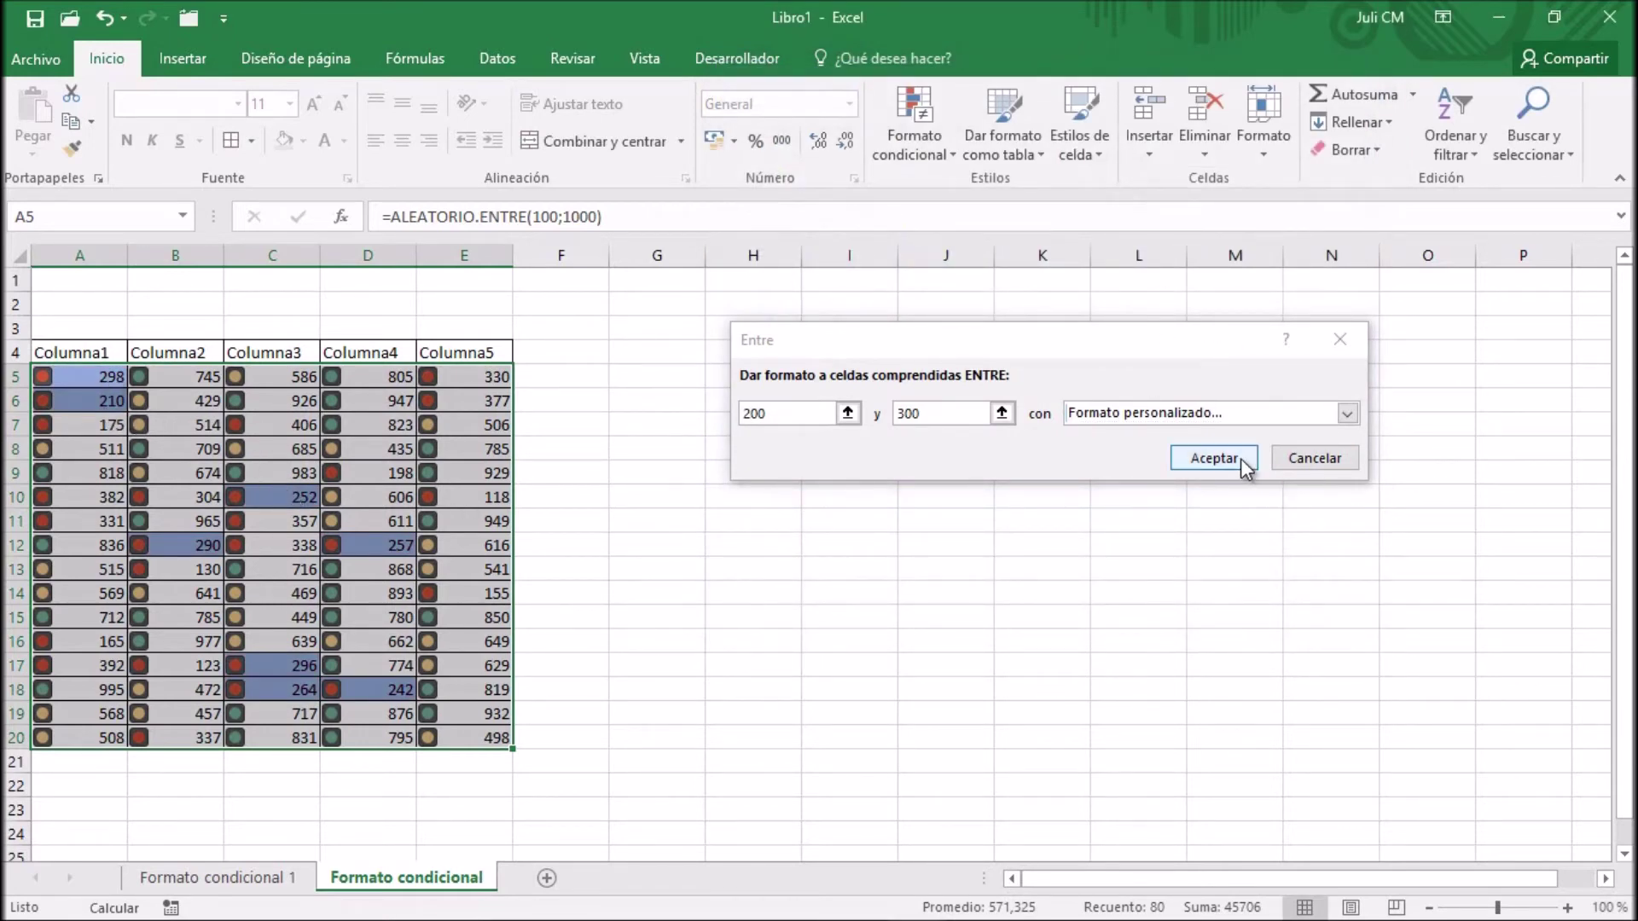
pyautogui.click(1335, 454)
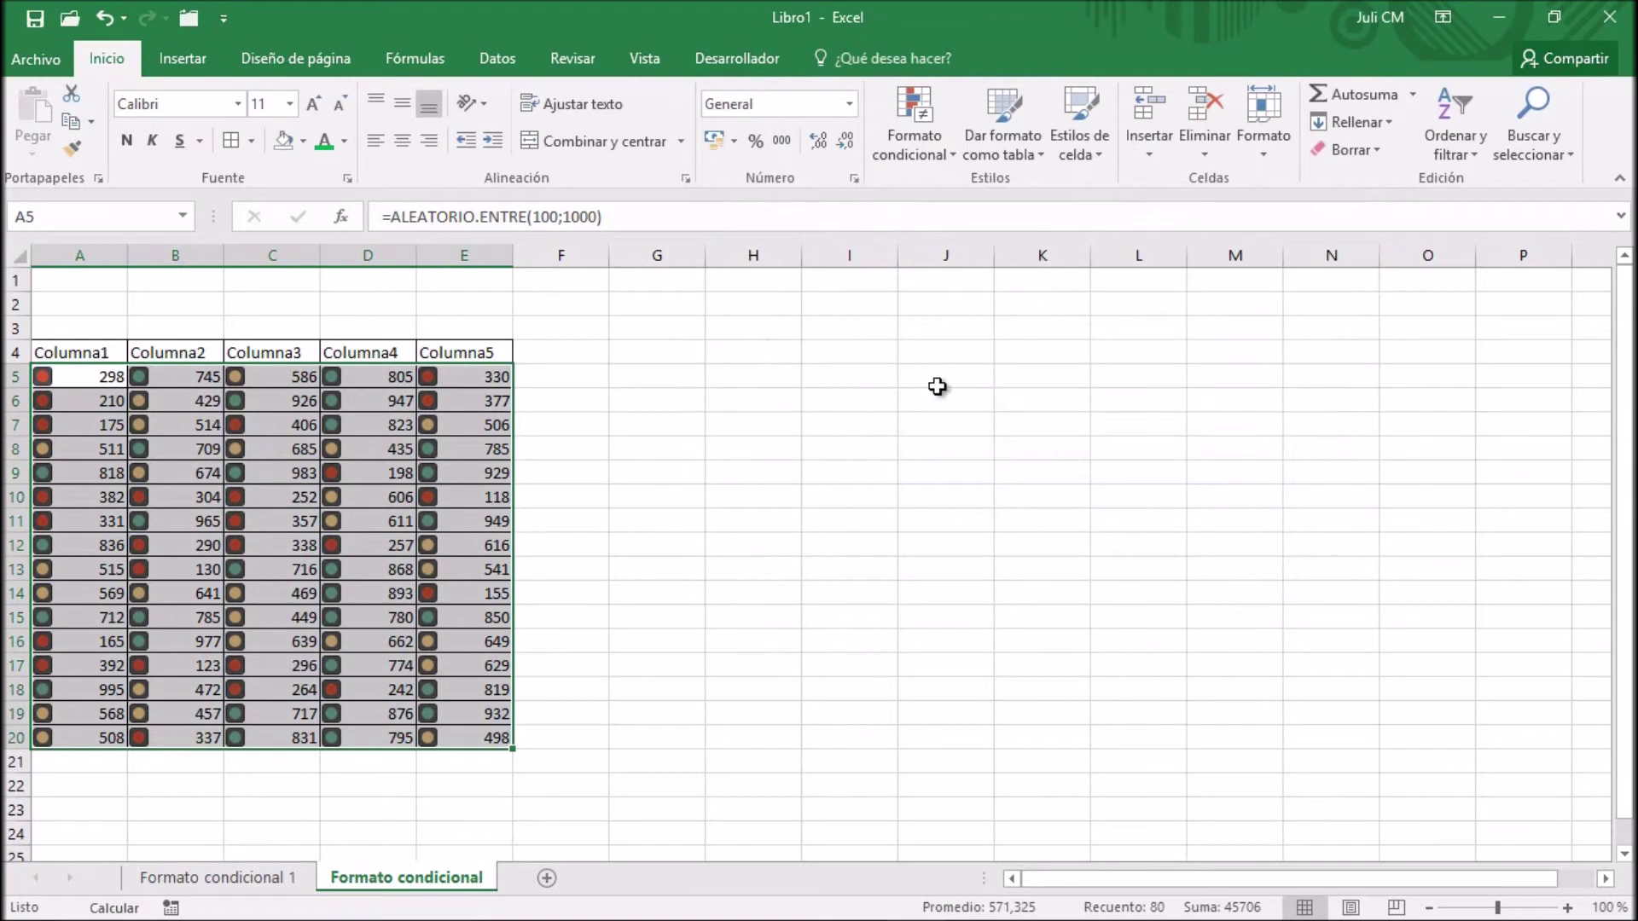
# Step: Add a "10 superiores" rule to A5:E20 for the top 10 values with Relleno rojo claro con texto rojo oscuro
pyautogui.click(914, 155)
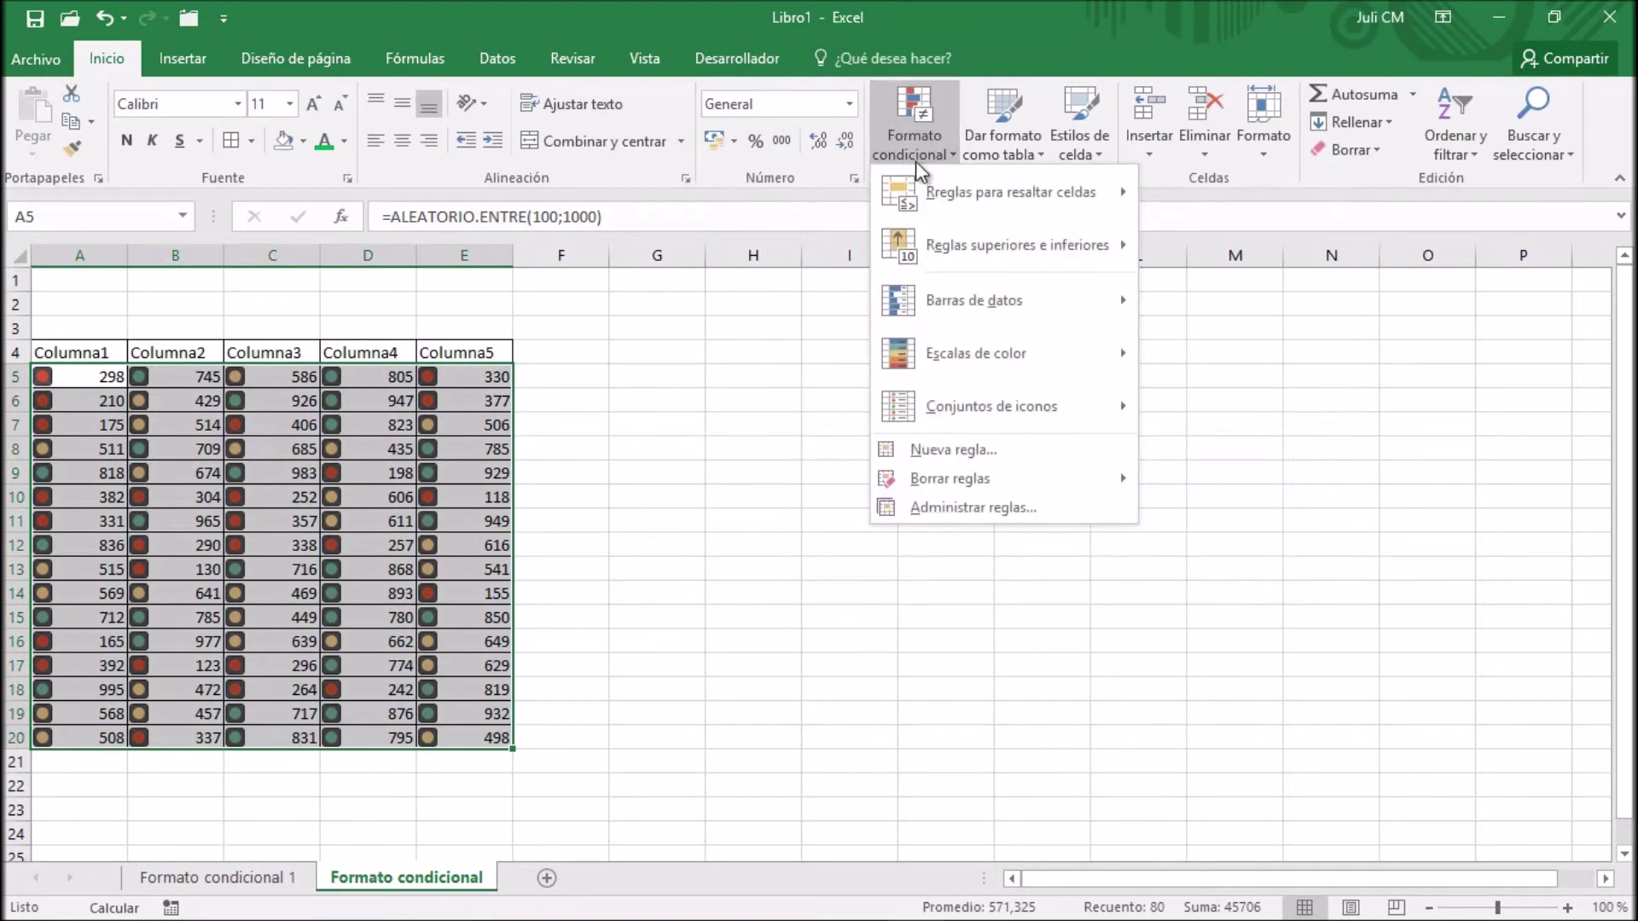
pyautogui.moveTo(938, 232)
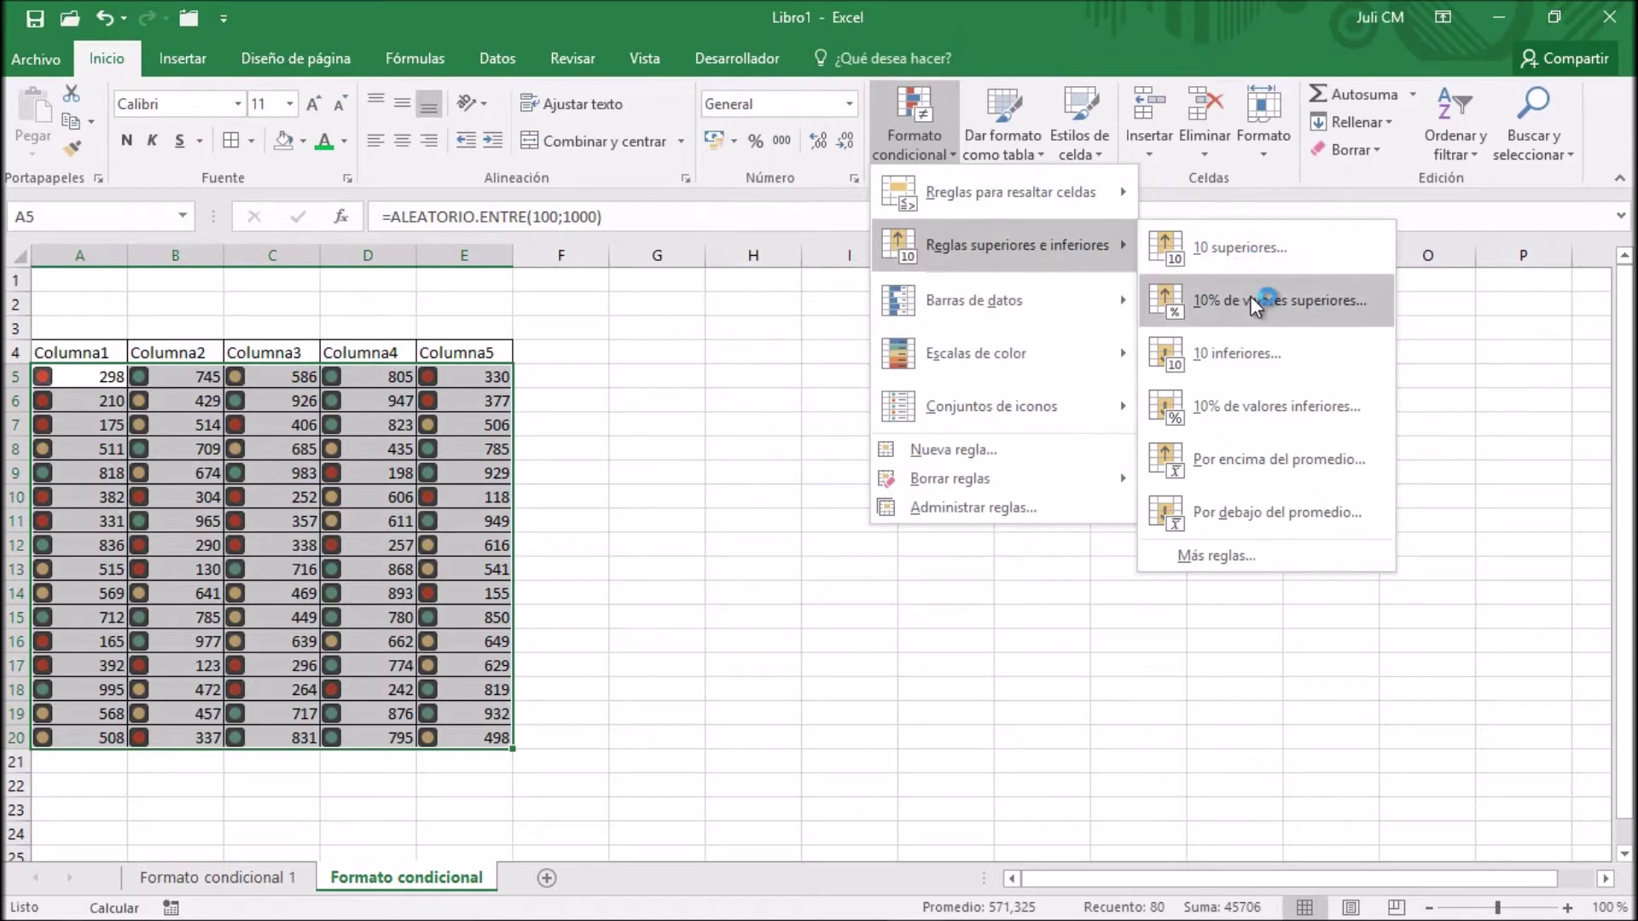
pyautogui.click(1253, 252)
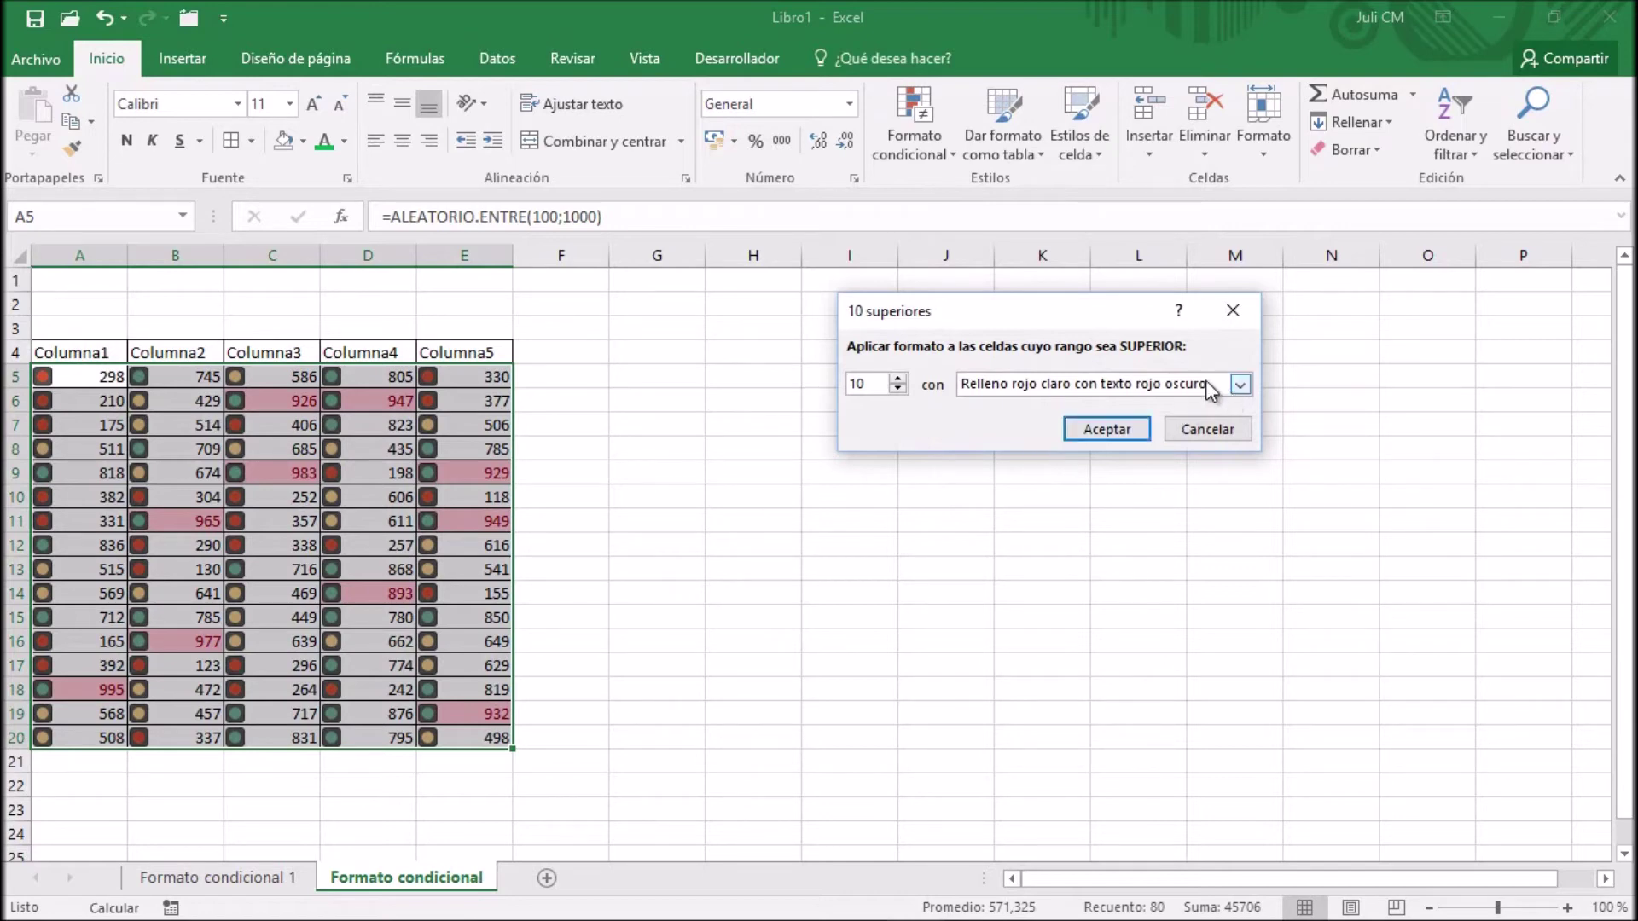
pyautogui.click(1127, 428)
# Step: Examine the available rule types and the two-colour scale options for a new conditional formatting rule, without creating one
pyautogui.click(111, 280)
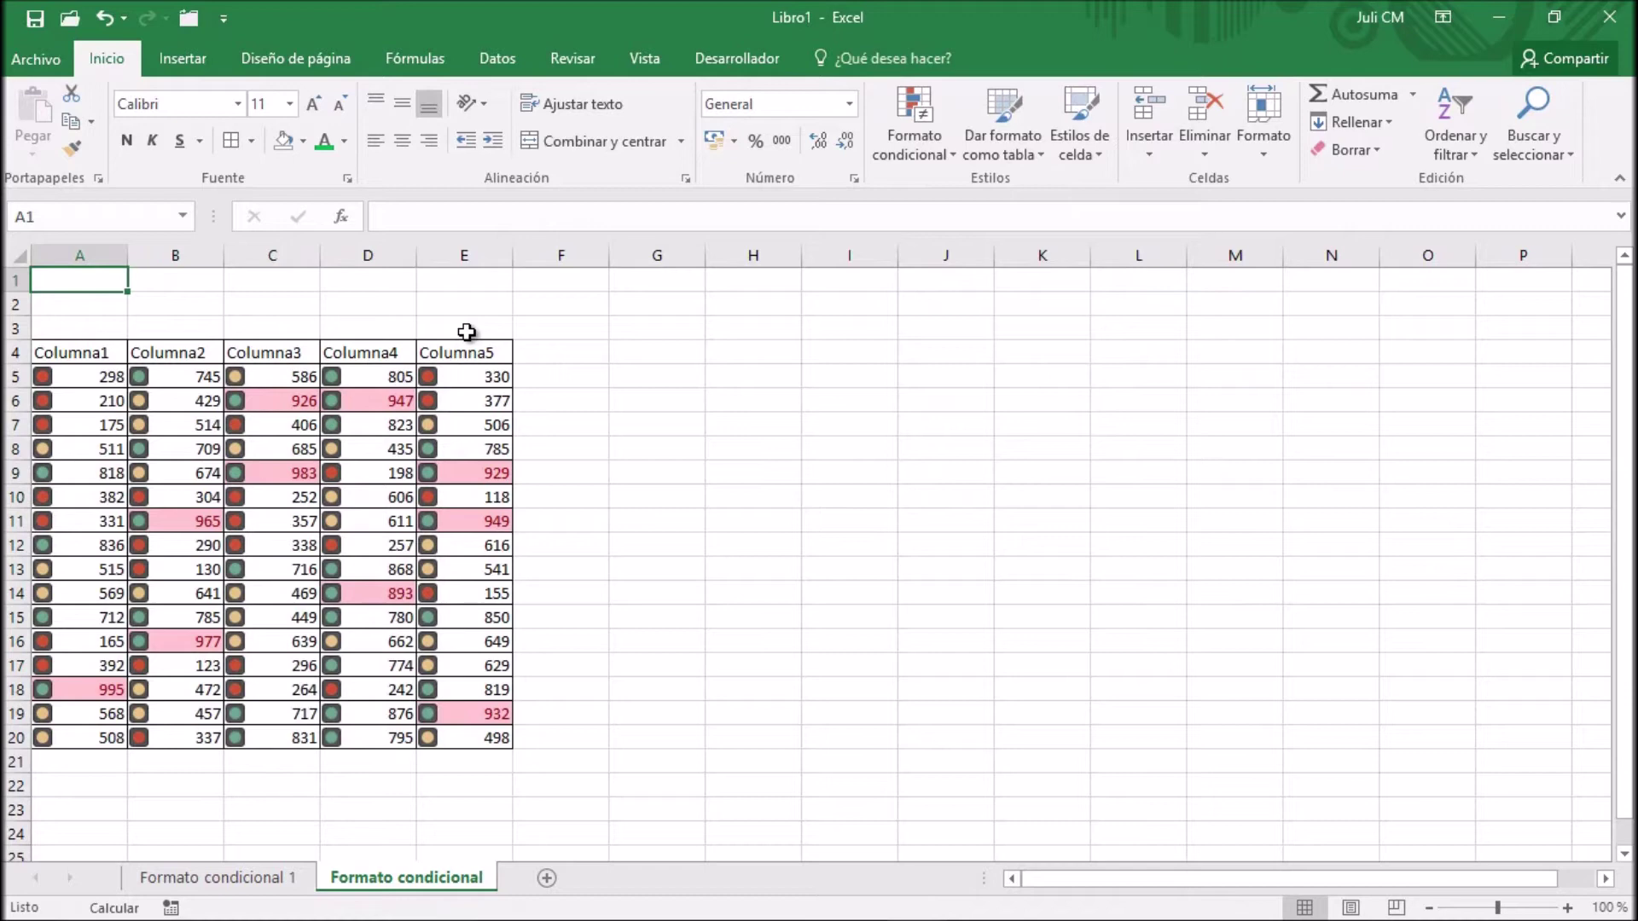
pyautogui.click(908, 144)
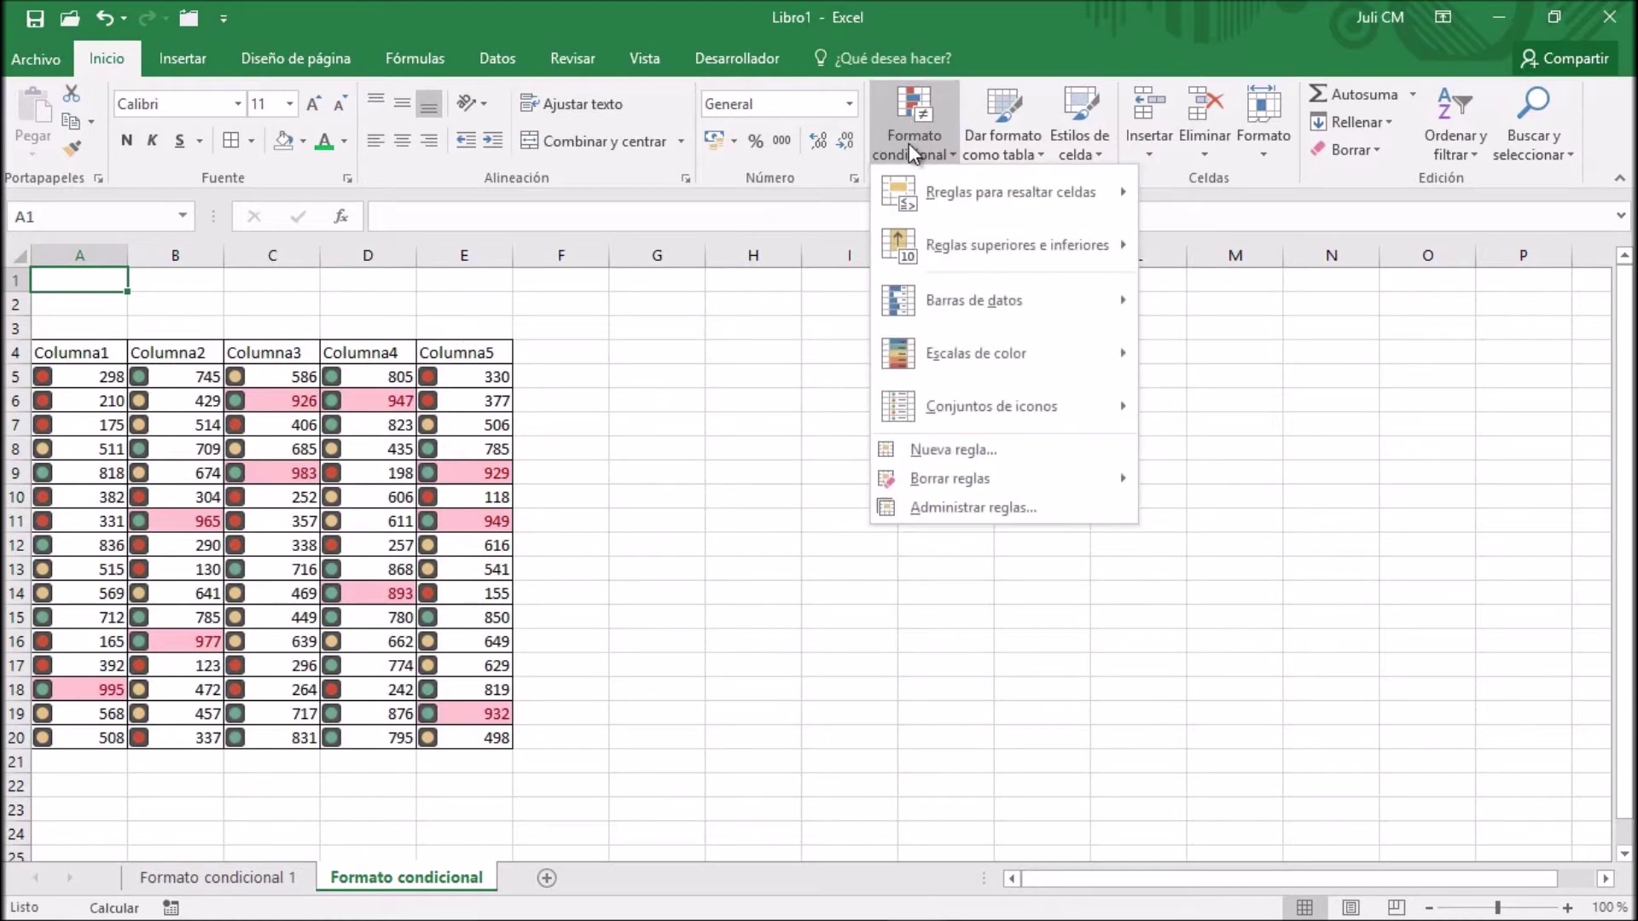
pyautogui.click(958, 505)
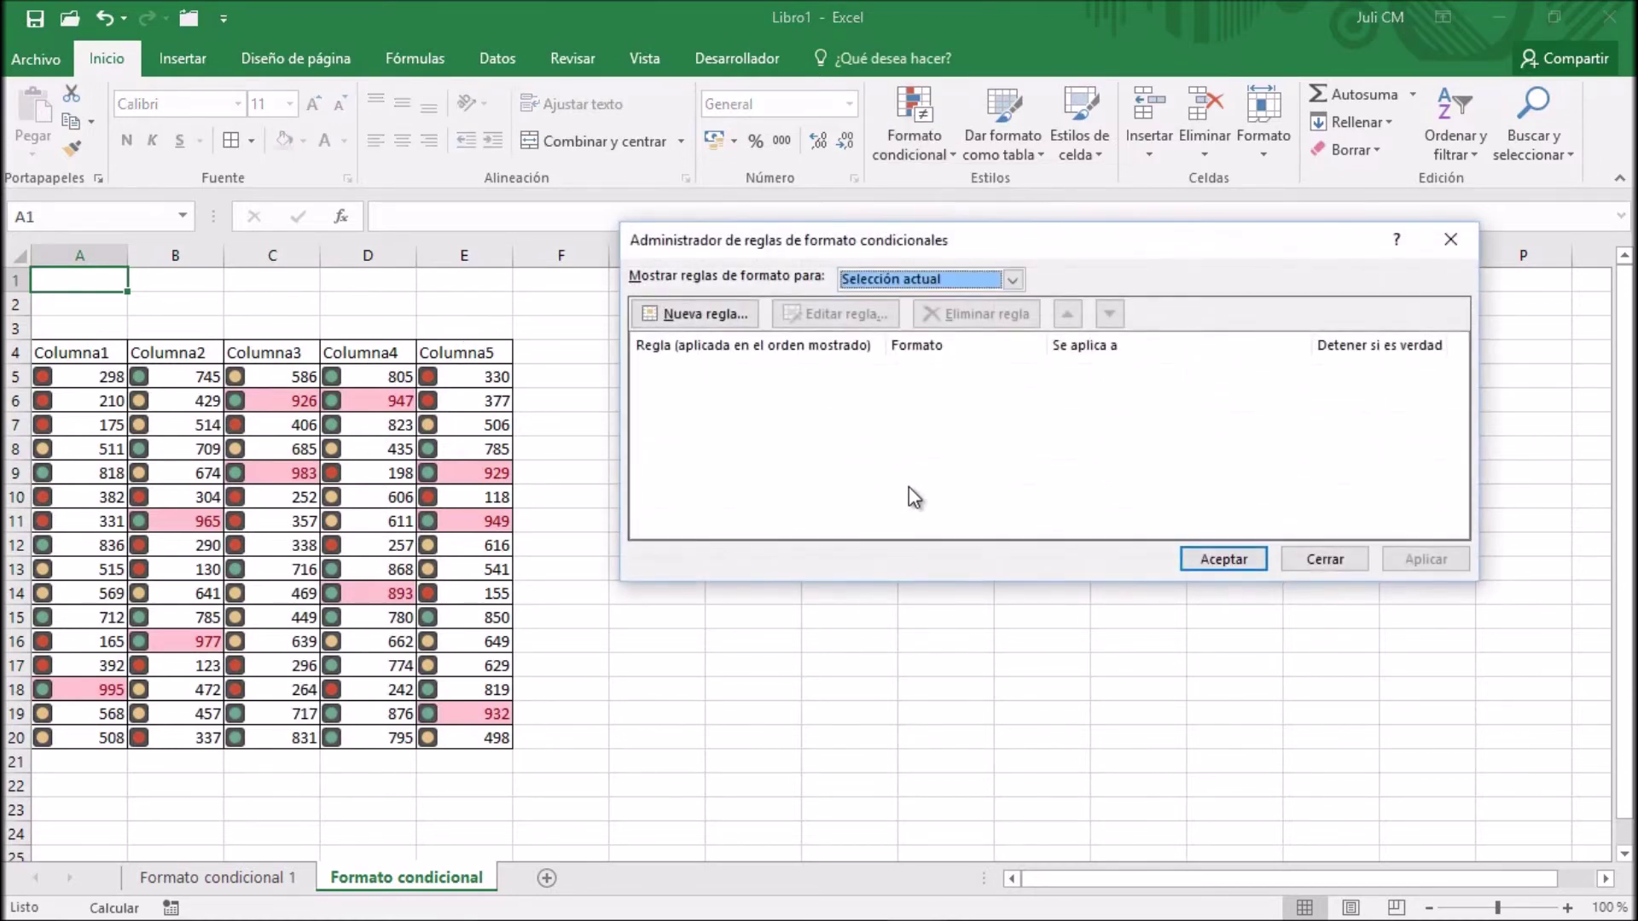
pyautogui.click(673, 314)
pyautogui.click(1027, 255)
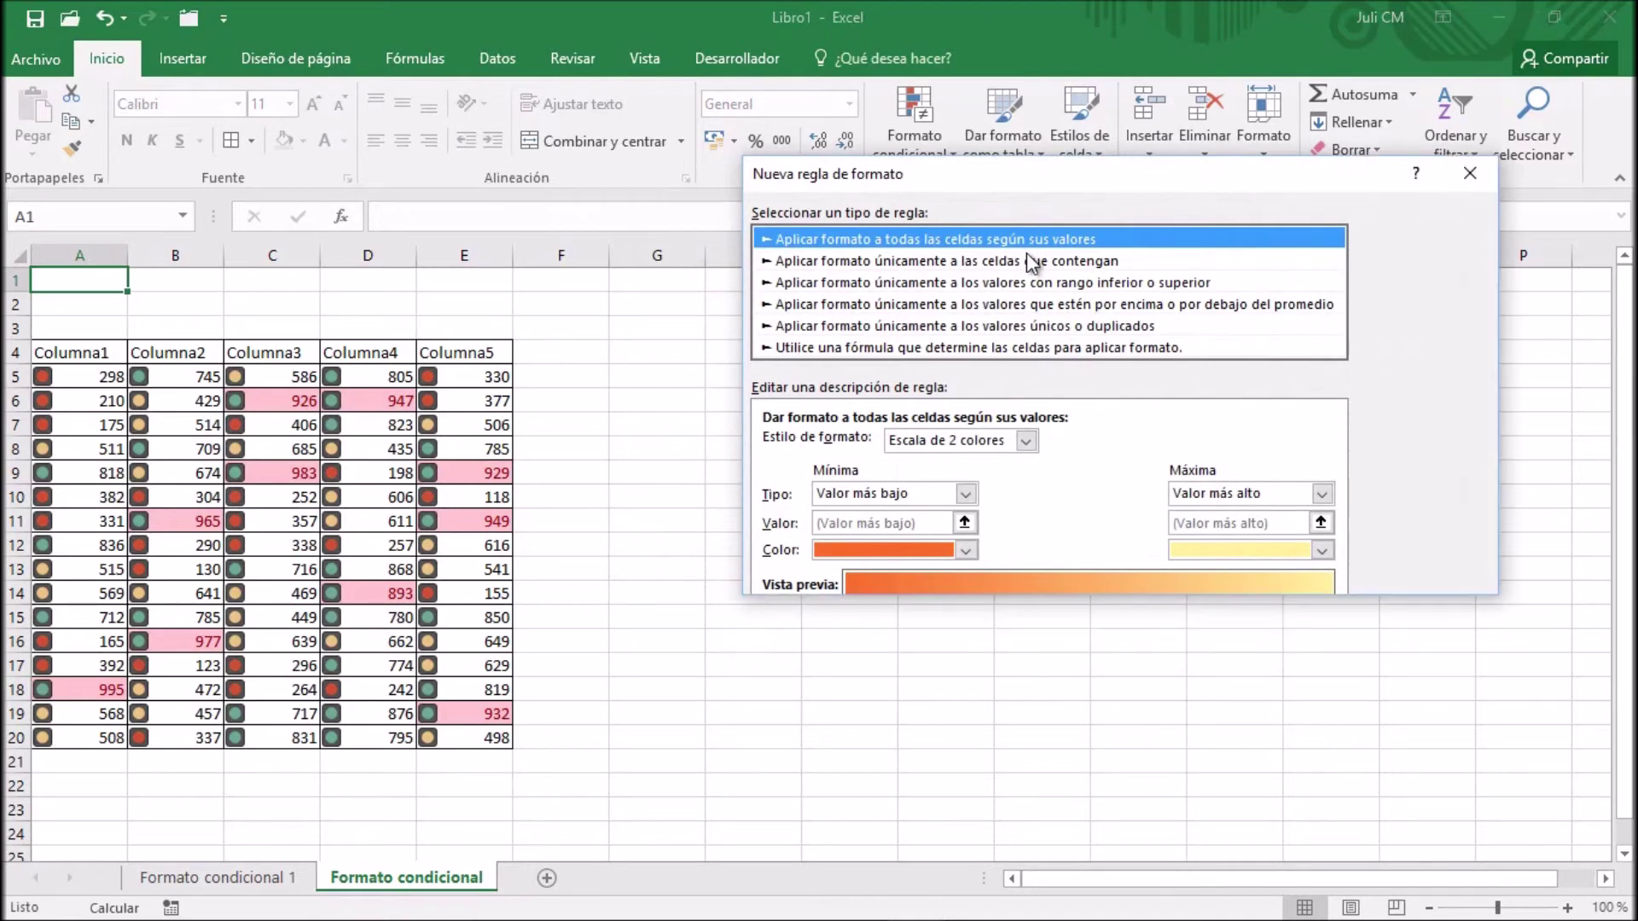
pyautogui.click(996, 286)
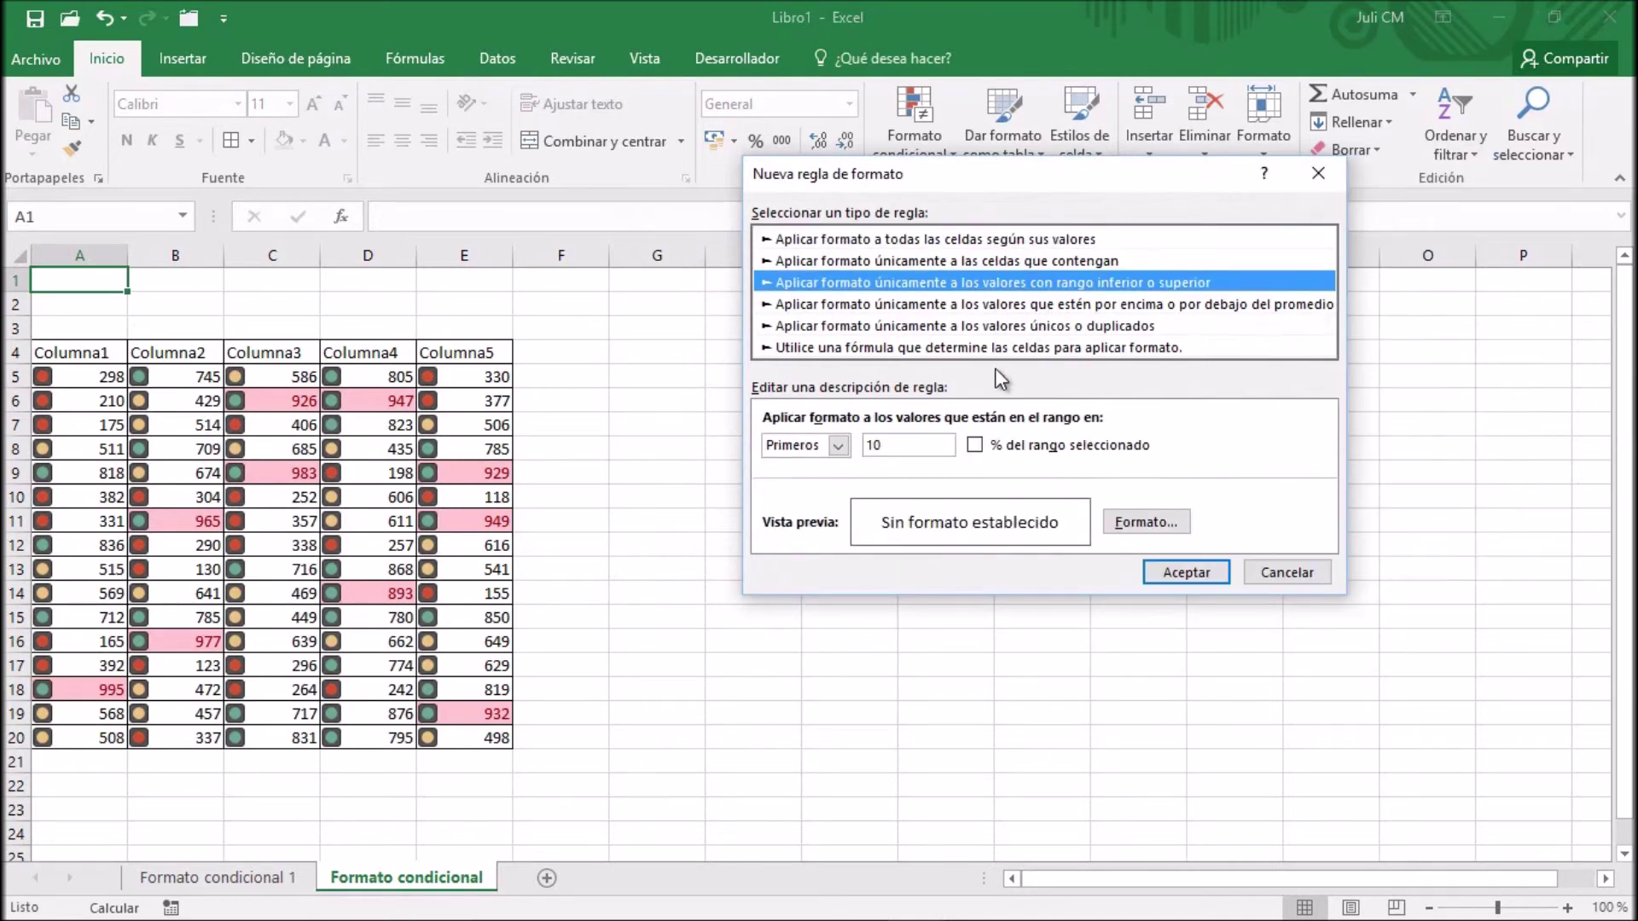
pyautogui.click(991, 302)
pyautogui.click(994, 242)
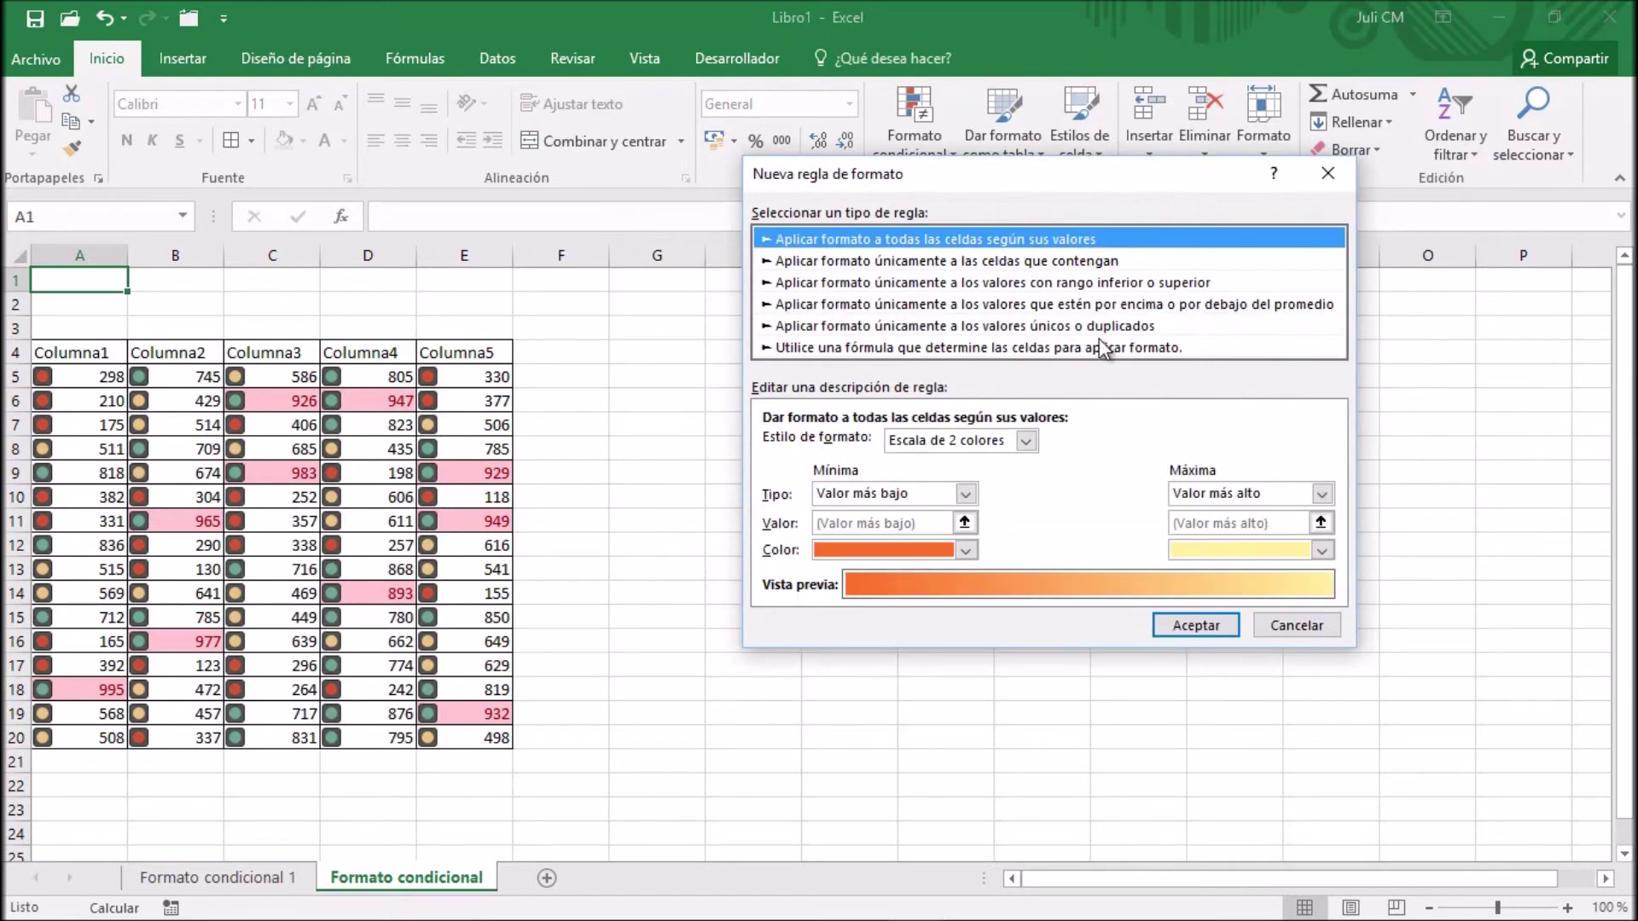
pyautogui.click(1020, 445)
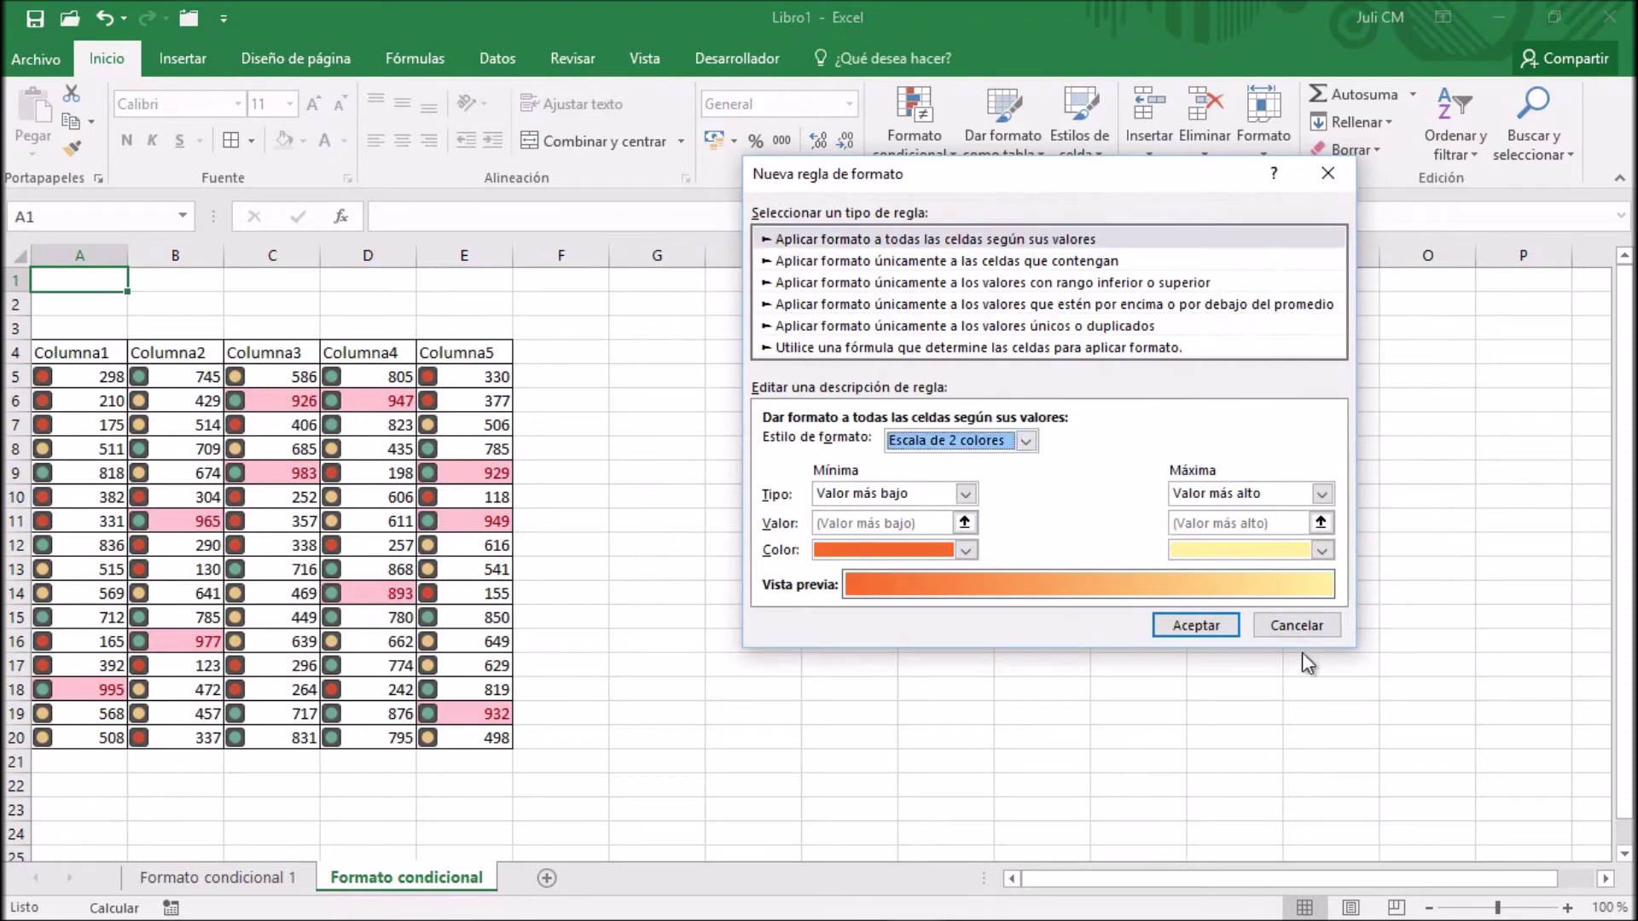
pyautogui.click(1296, 626)
pyautogui.click(1332, 558)
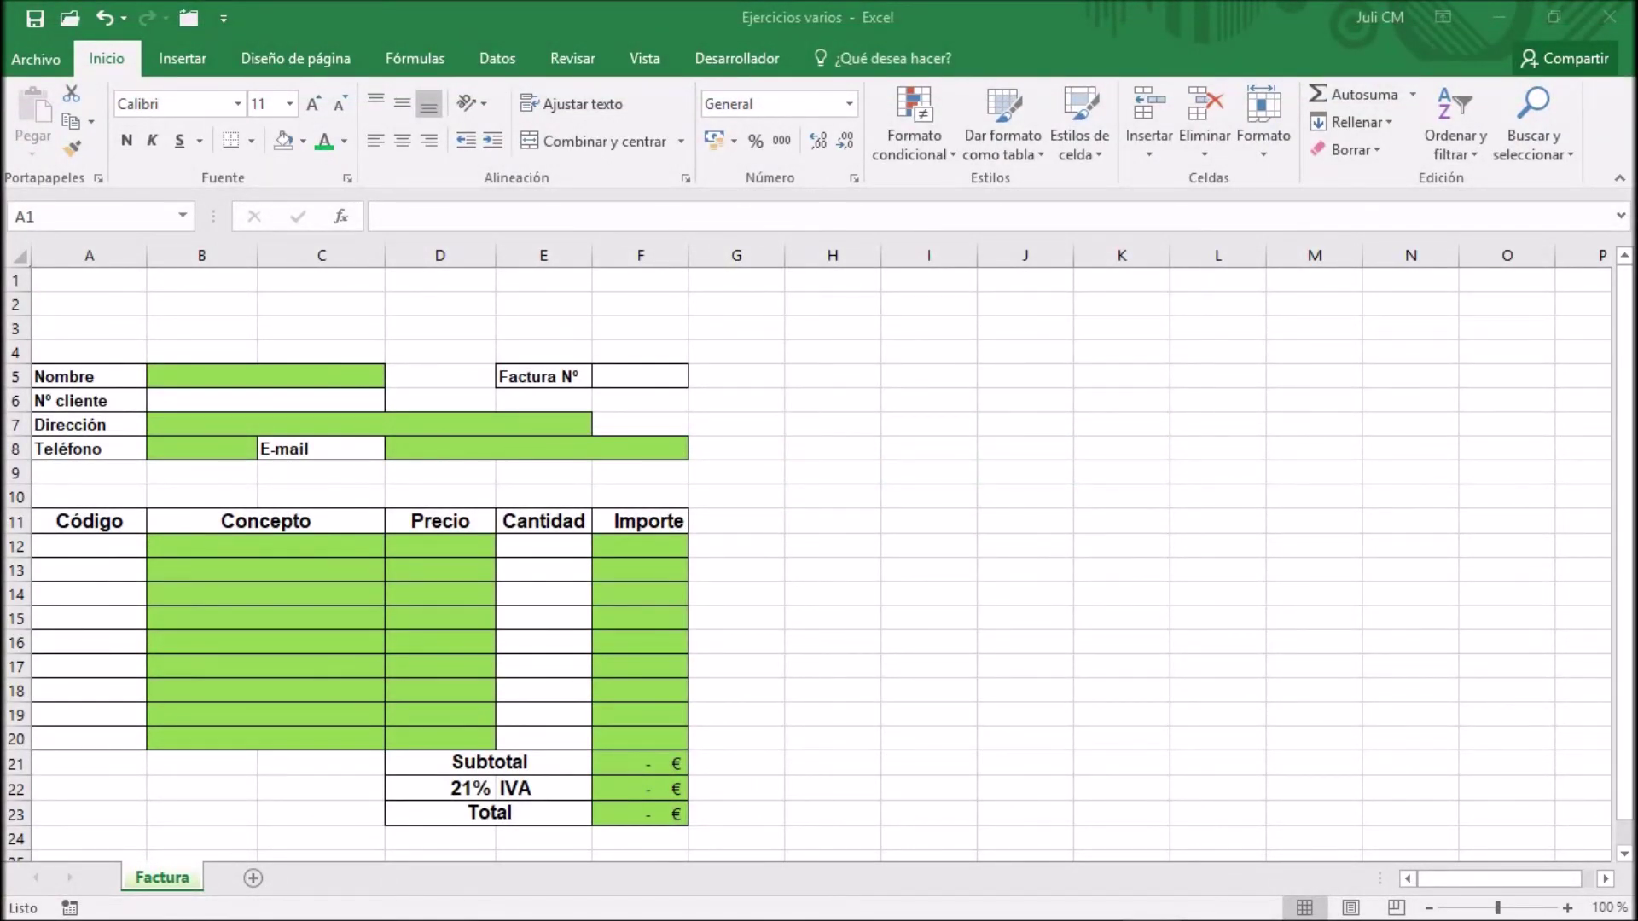
# Step: In the Ejercicios varios workbook, enter a customer number in cell B6 of the Factura sheet to test the lookup formulas
pyautogui.click(101, 283)
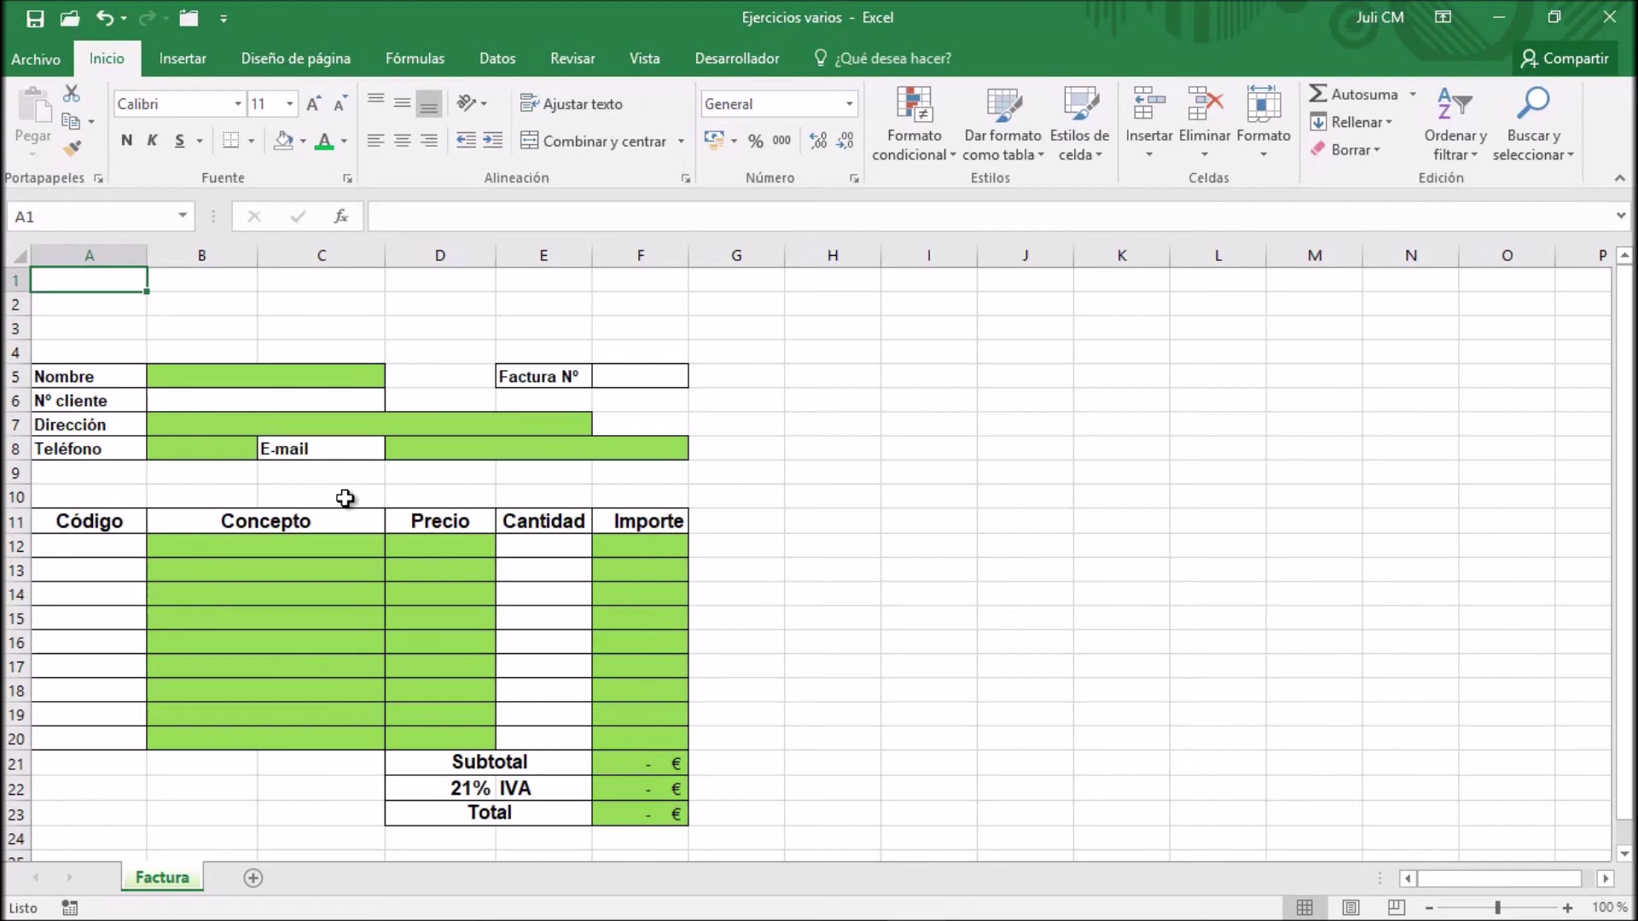
pyautogui.click(212, 399)
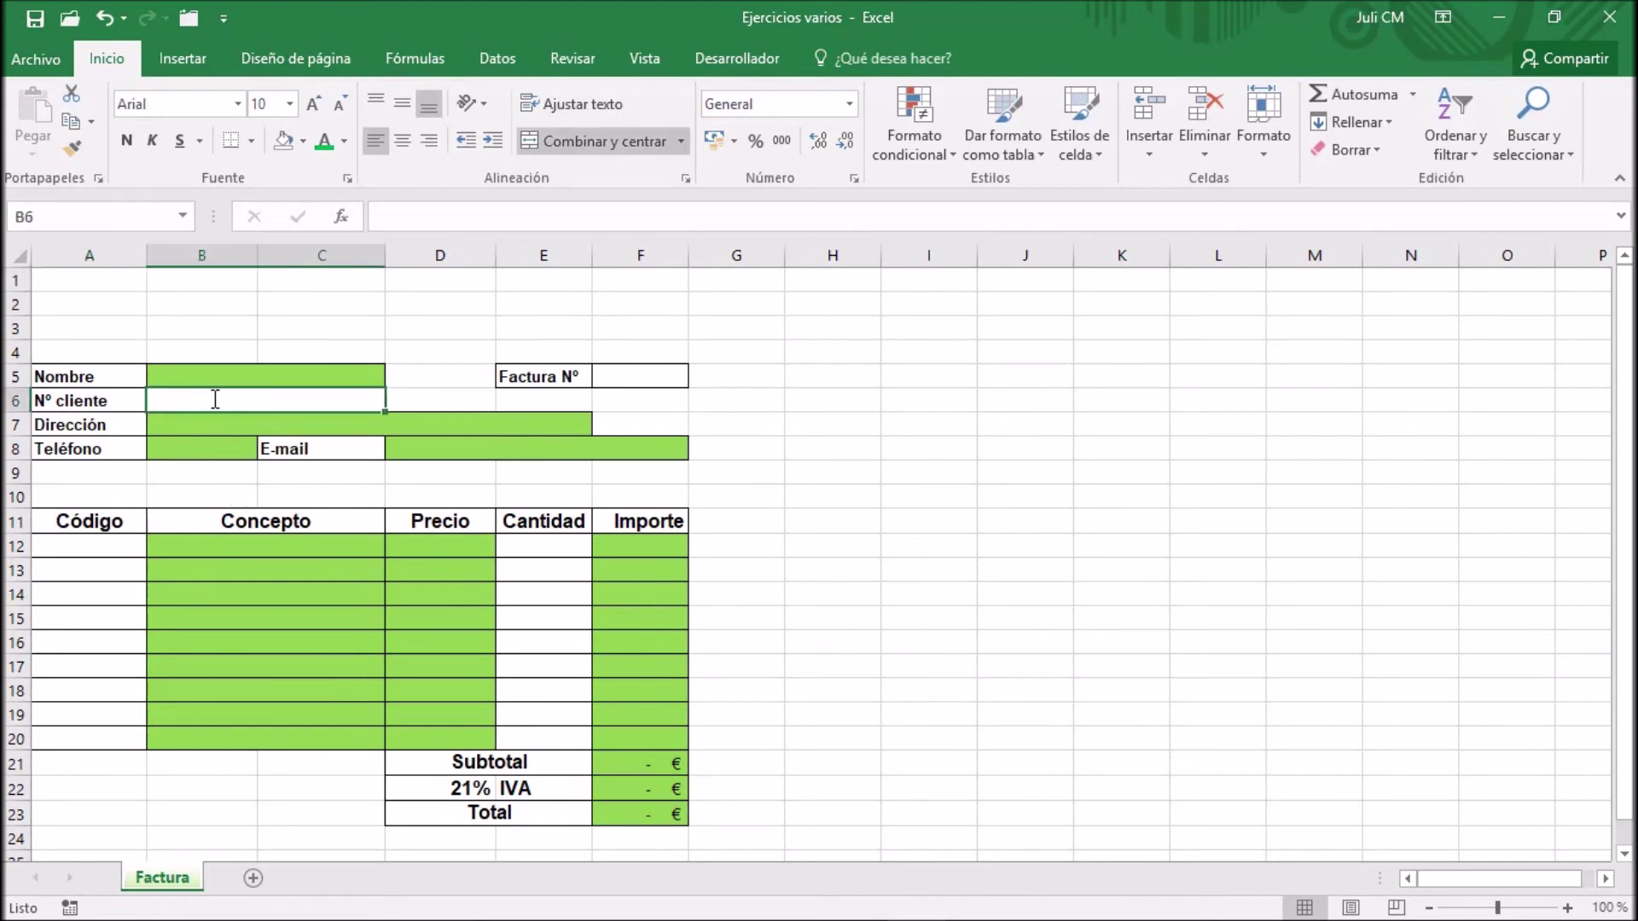
pyautogui.write('101')
pyautogui.press('Return')
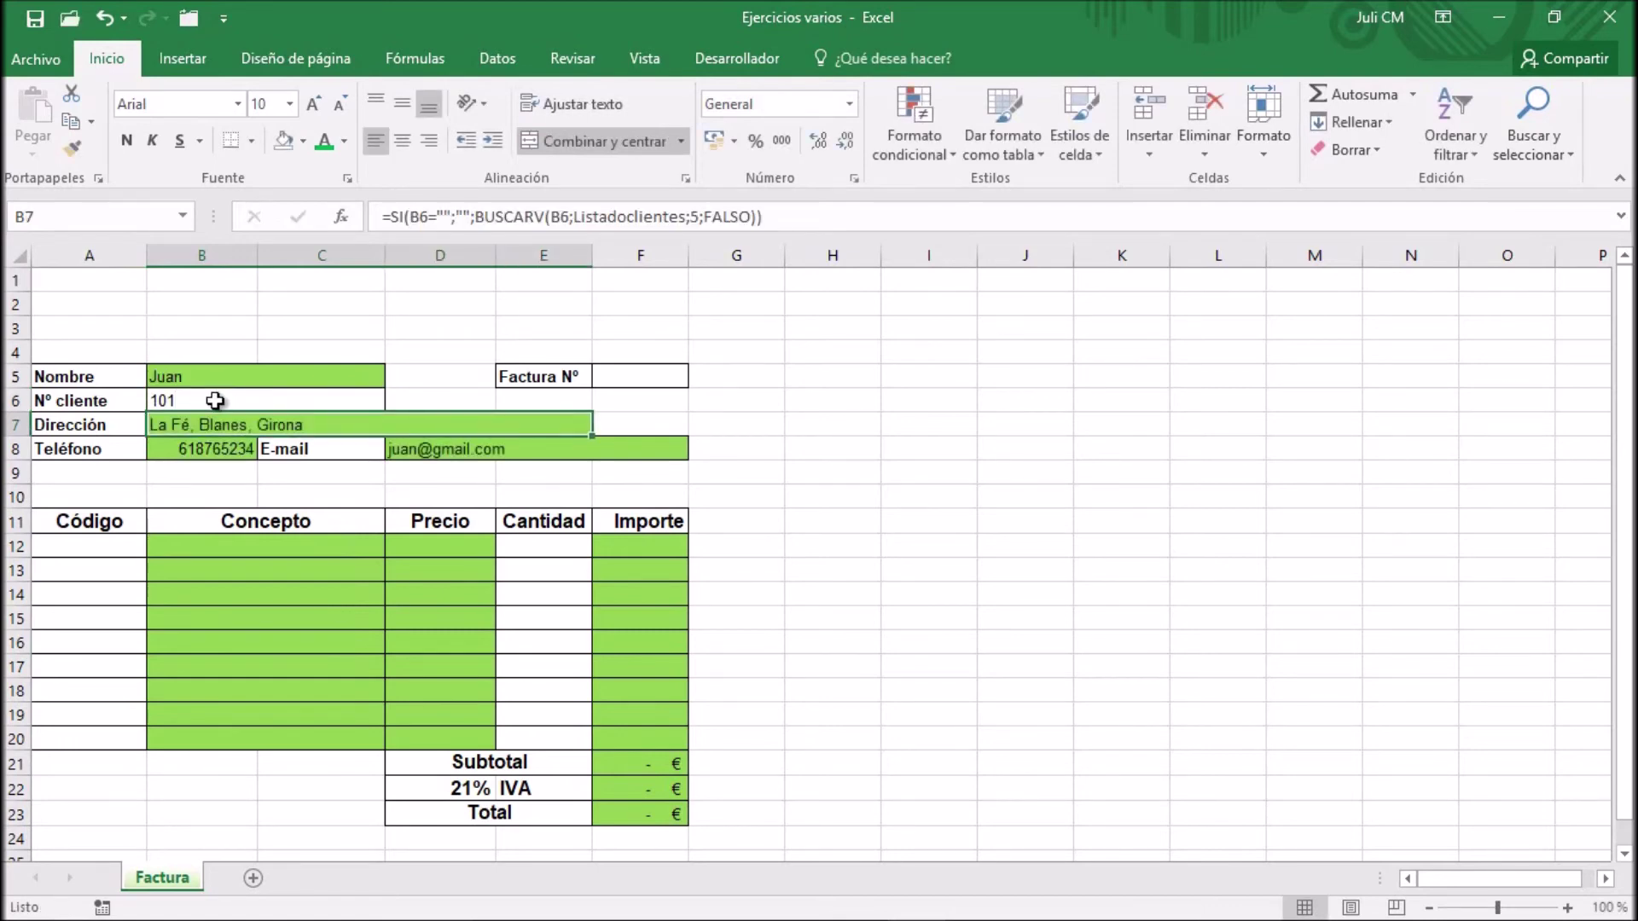
# Step: Fill in the first invoice line in row 12 with code 05 and quantity 3
pyautogui.click(80, 552)
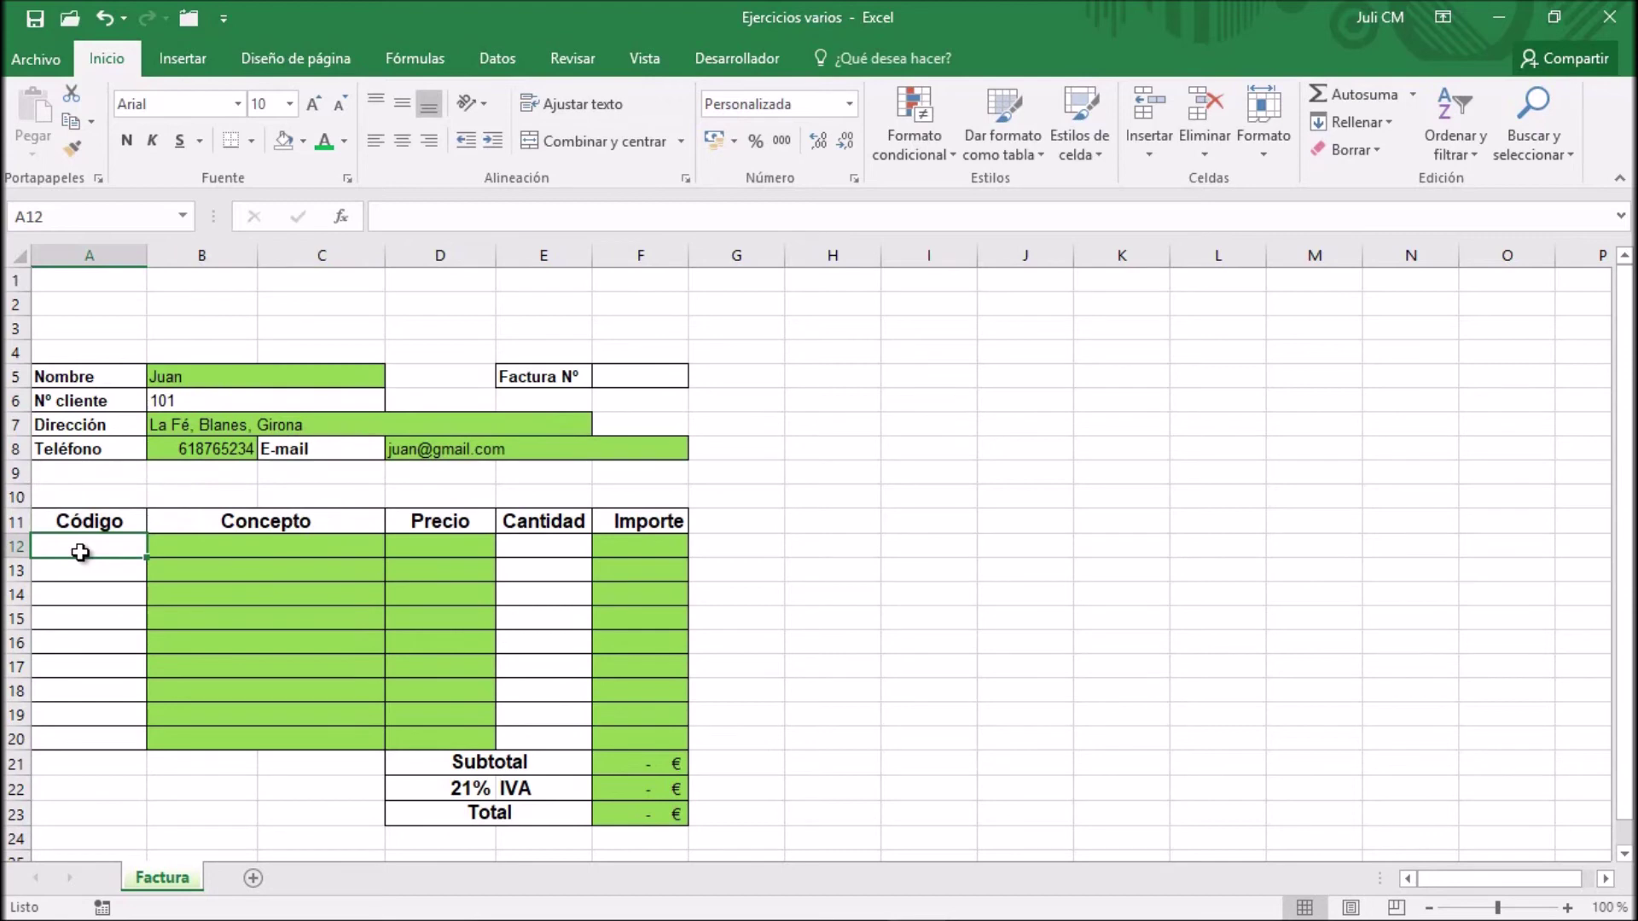
pyautogui.write('05')
pyautogui.press('Return')
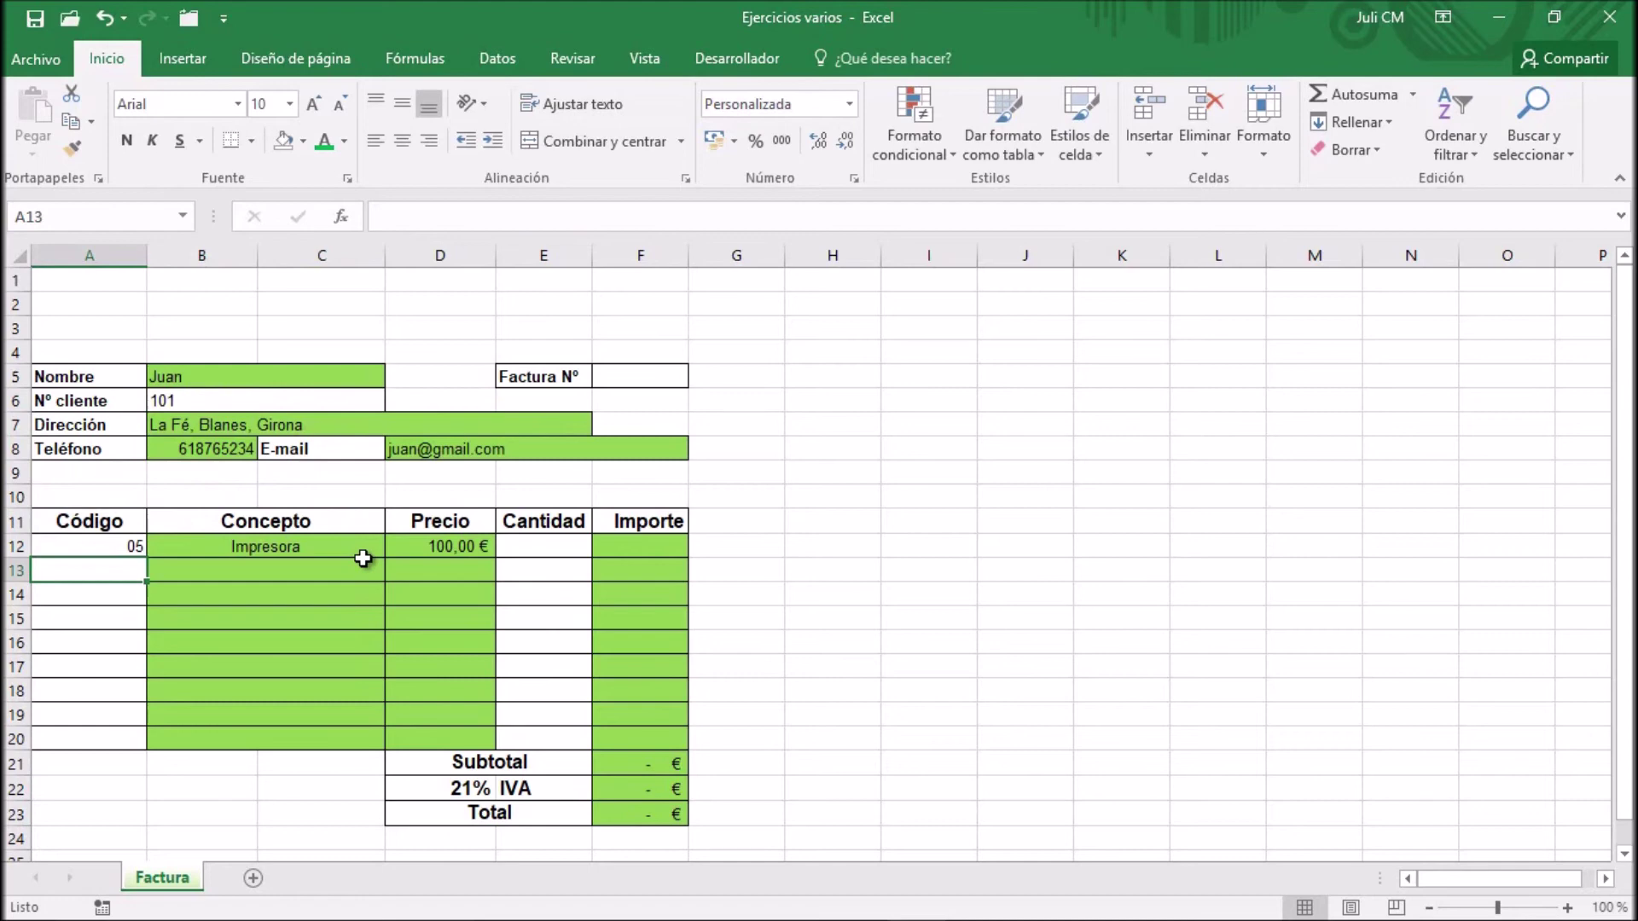
pyautogui.click(545, 549)
pyautogui.write('3')
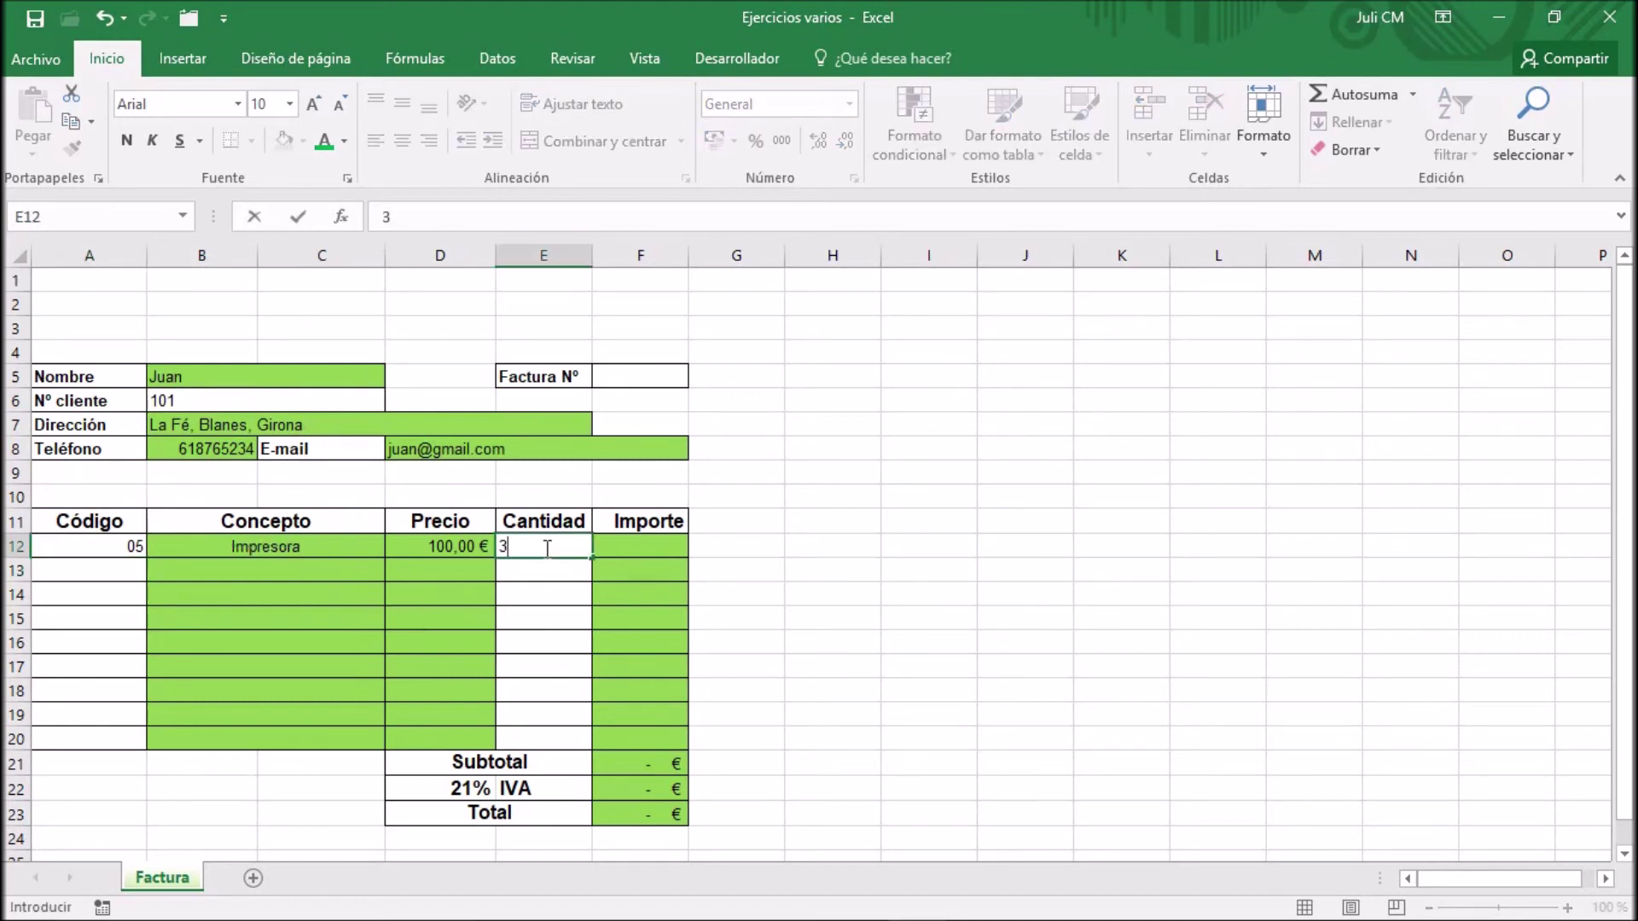
pyautogui.press('Return')
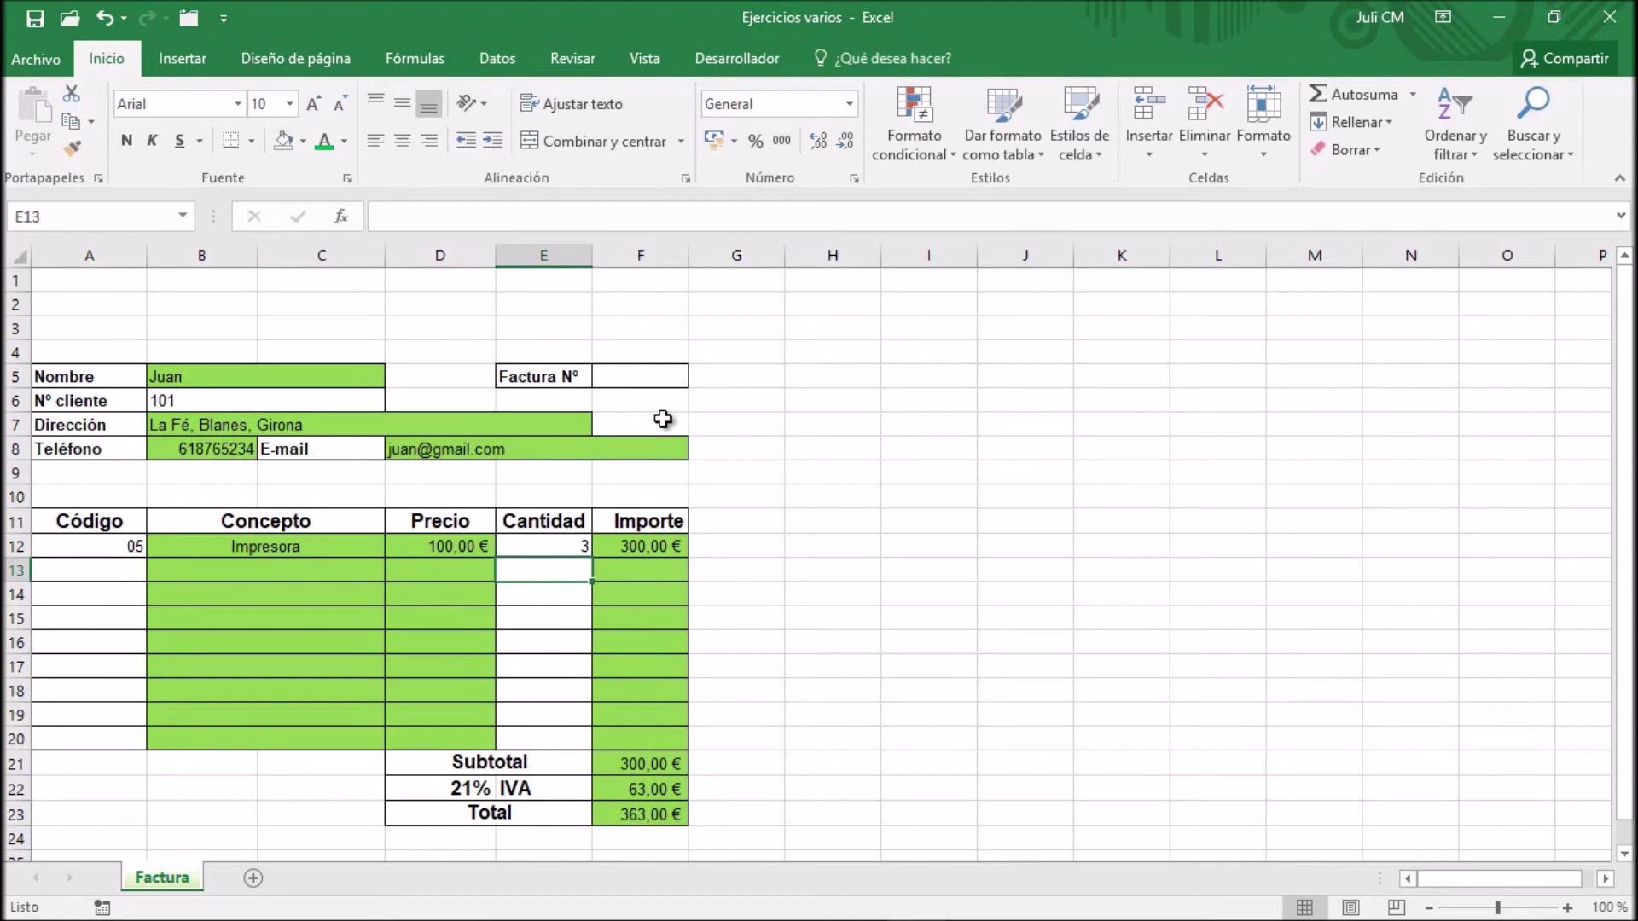
# Step: Clear the test entries for quantity in E12, code in A12 and customer number in B6
pyautogui.click(550, 547)
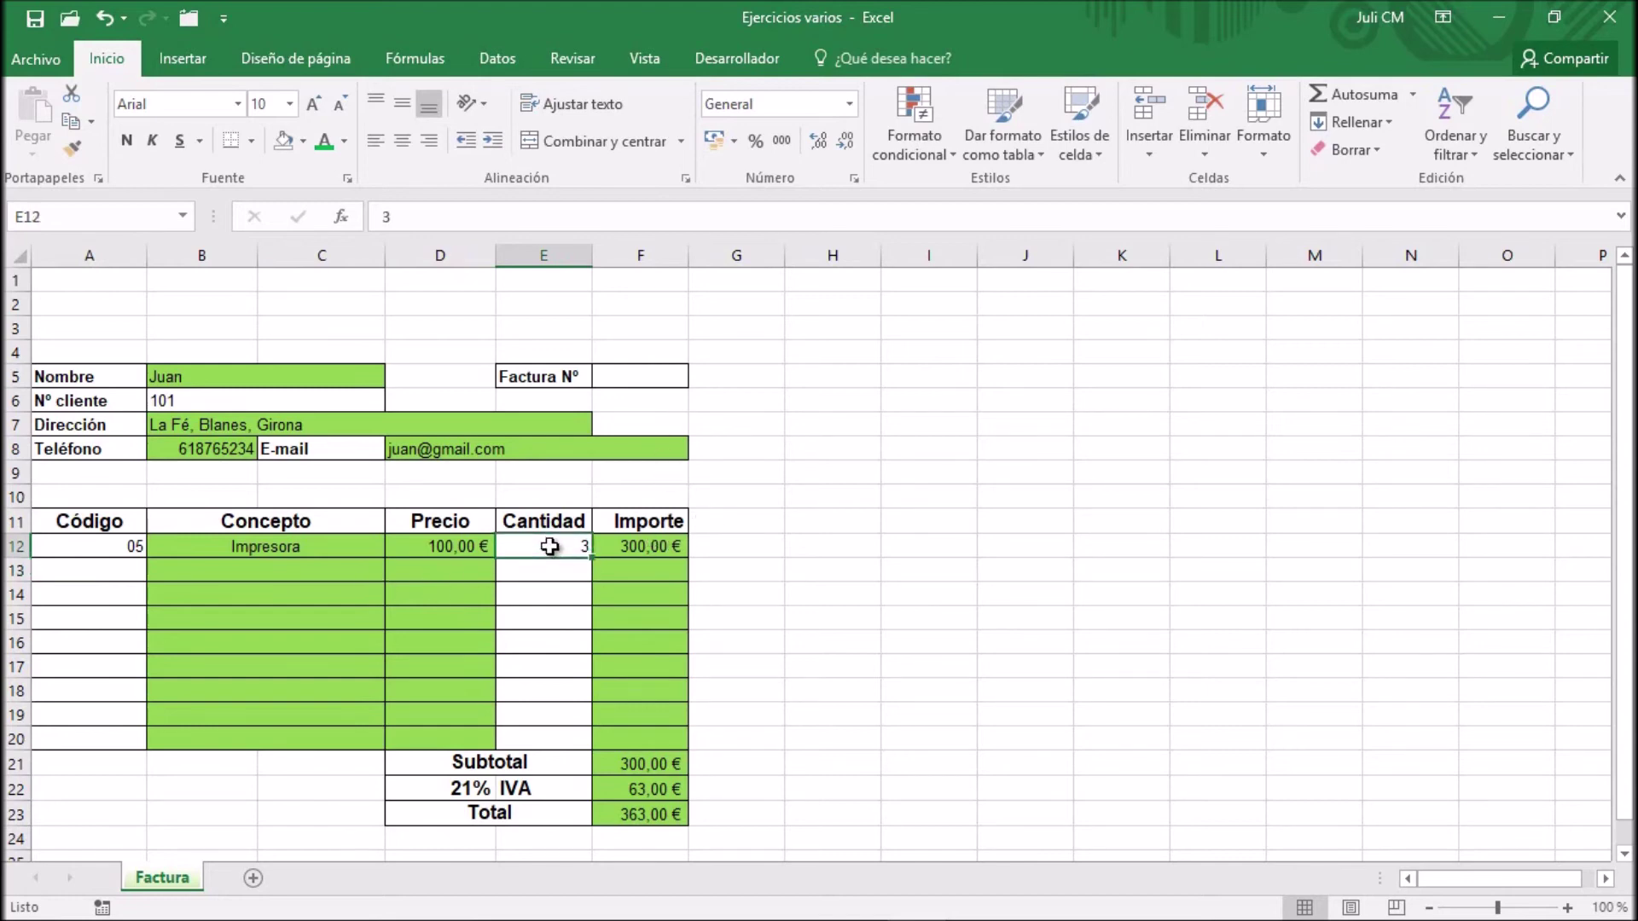
pyautogui.press('Delete')
pyautogui.click(111, 537)
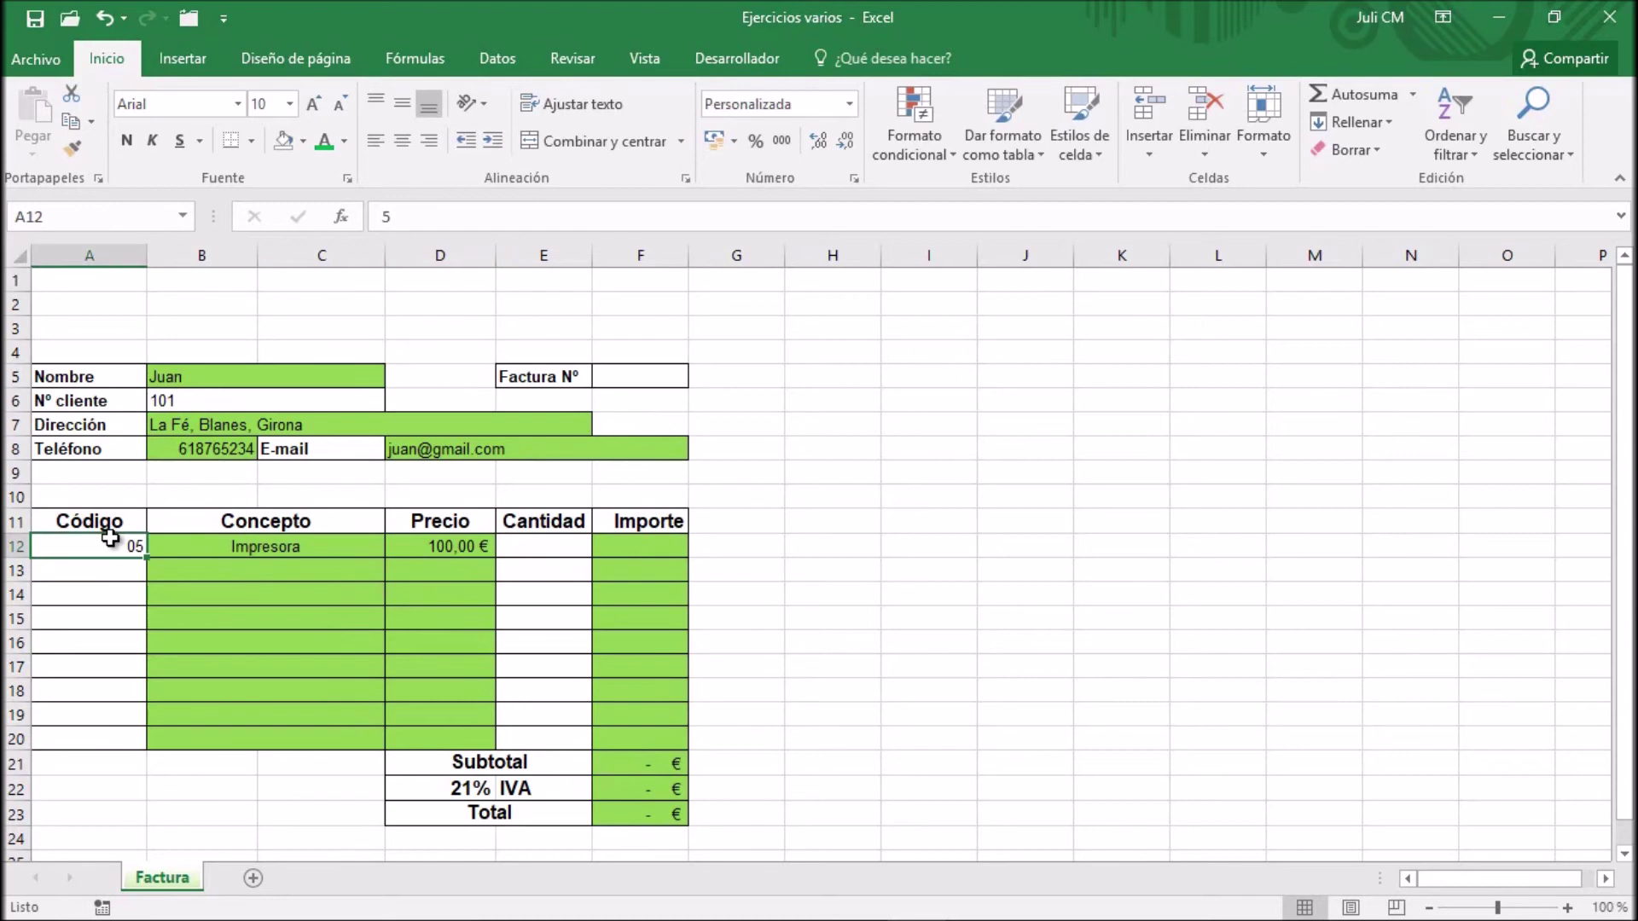
pyautogui.press('Delete')
pyautogui.click(189, 397)
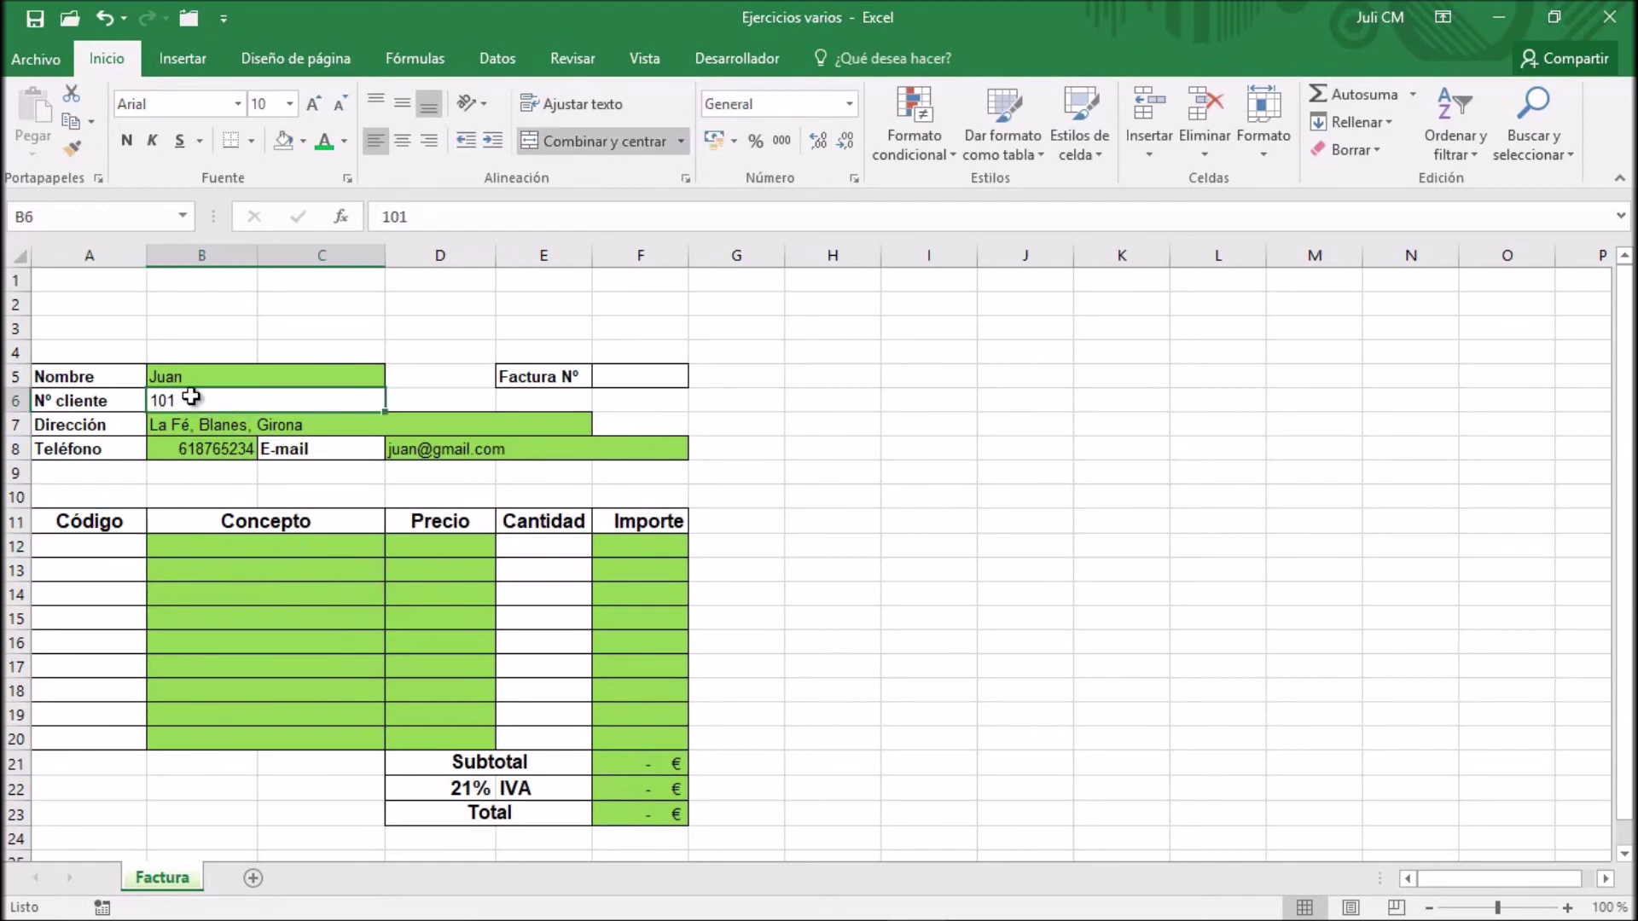
pyautogui.press('Delete')
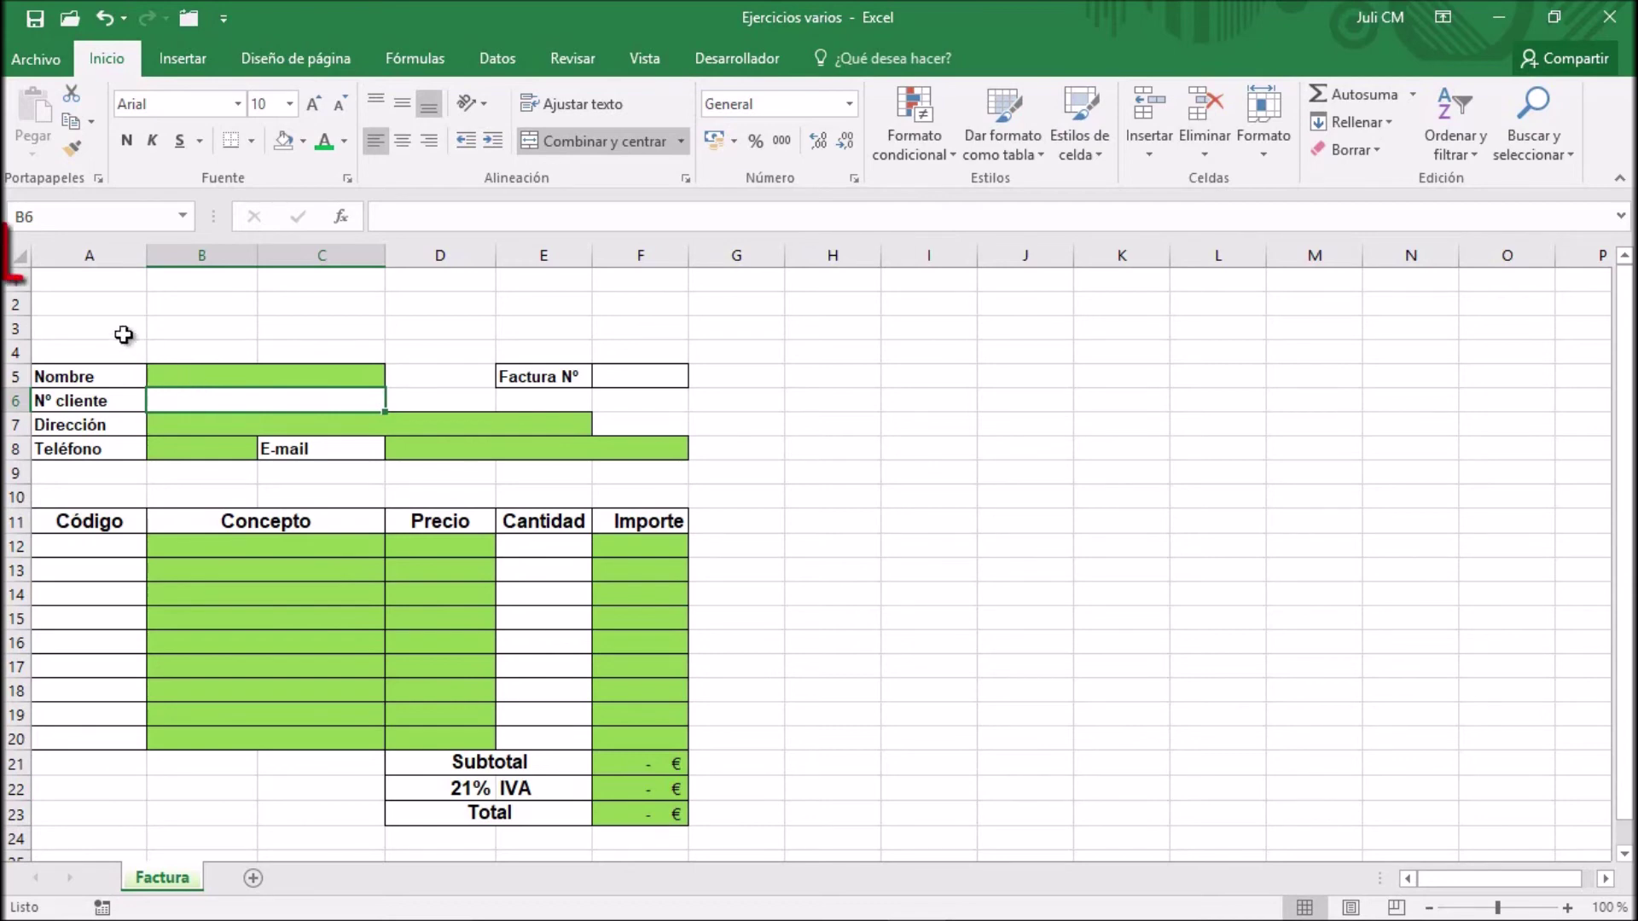
# Step: Inspect the Bloqueada and Oculta protection settings for all cells of the Factura sheet, leaving them as they are
pyautogui.click(18, 254)
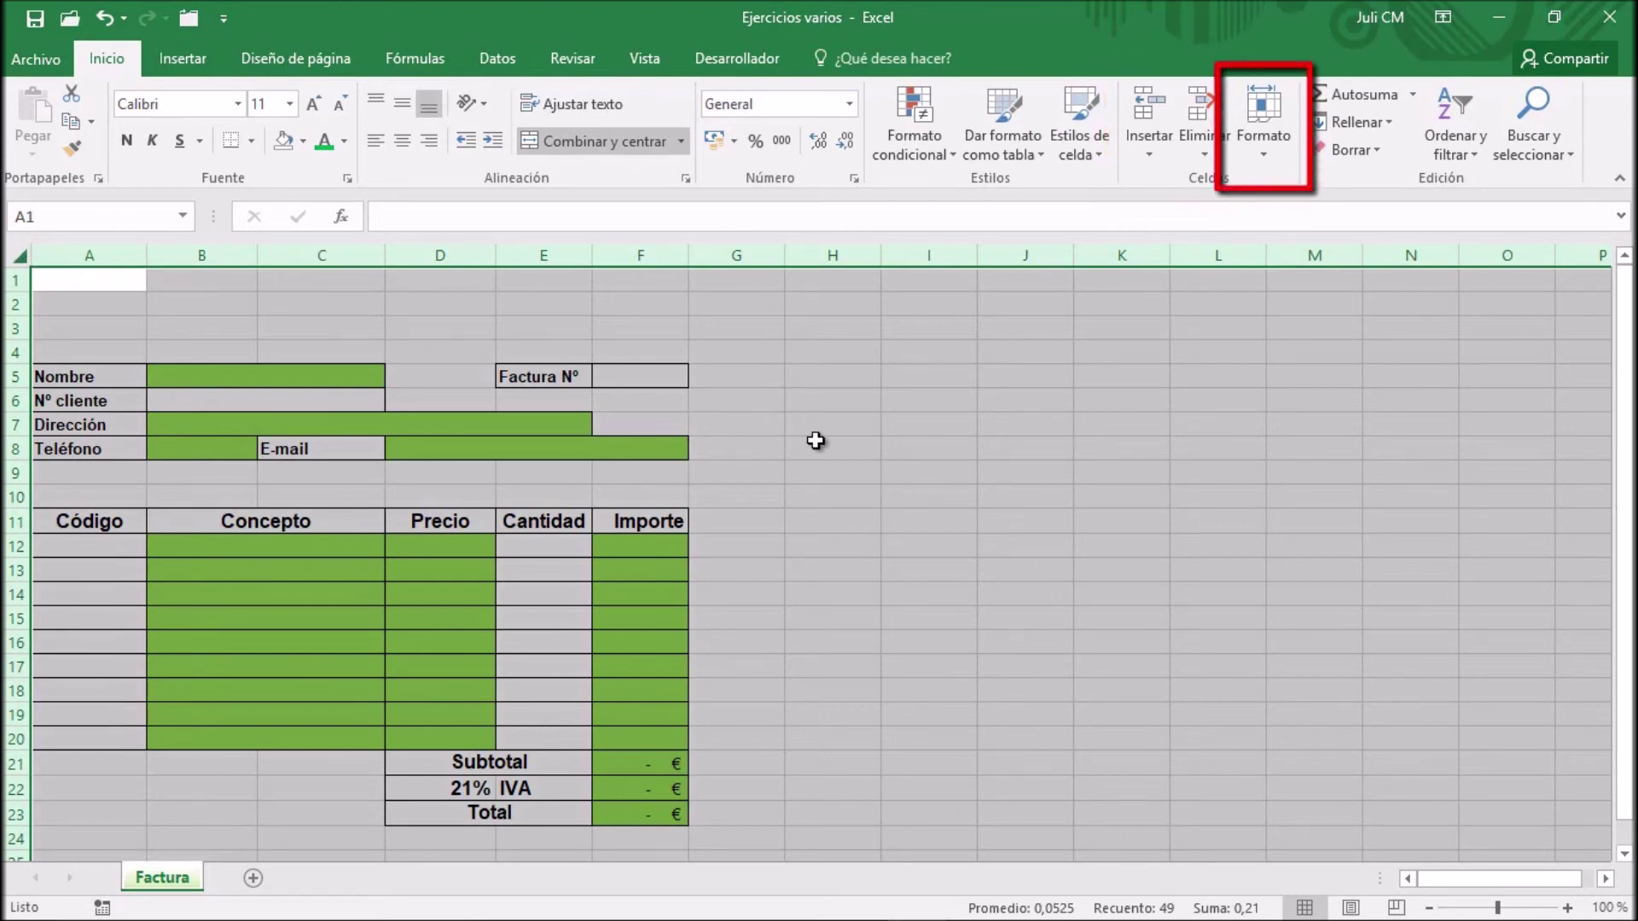
pyautogui.click(1266, 157)
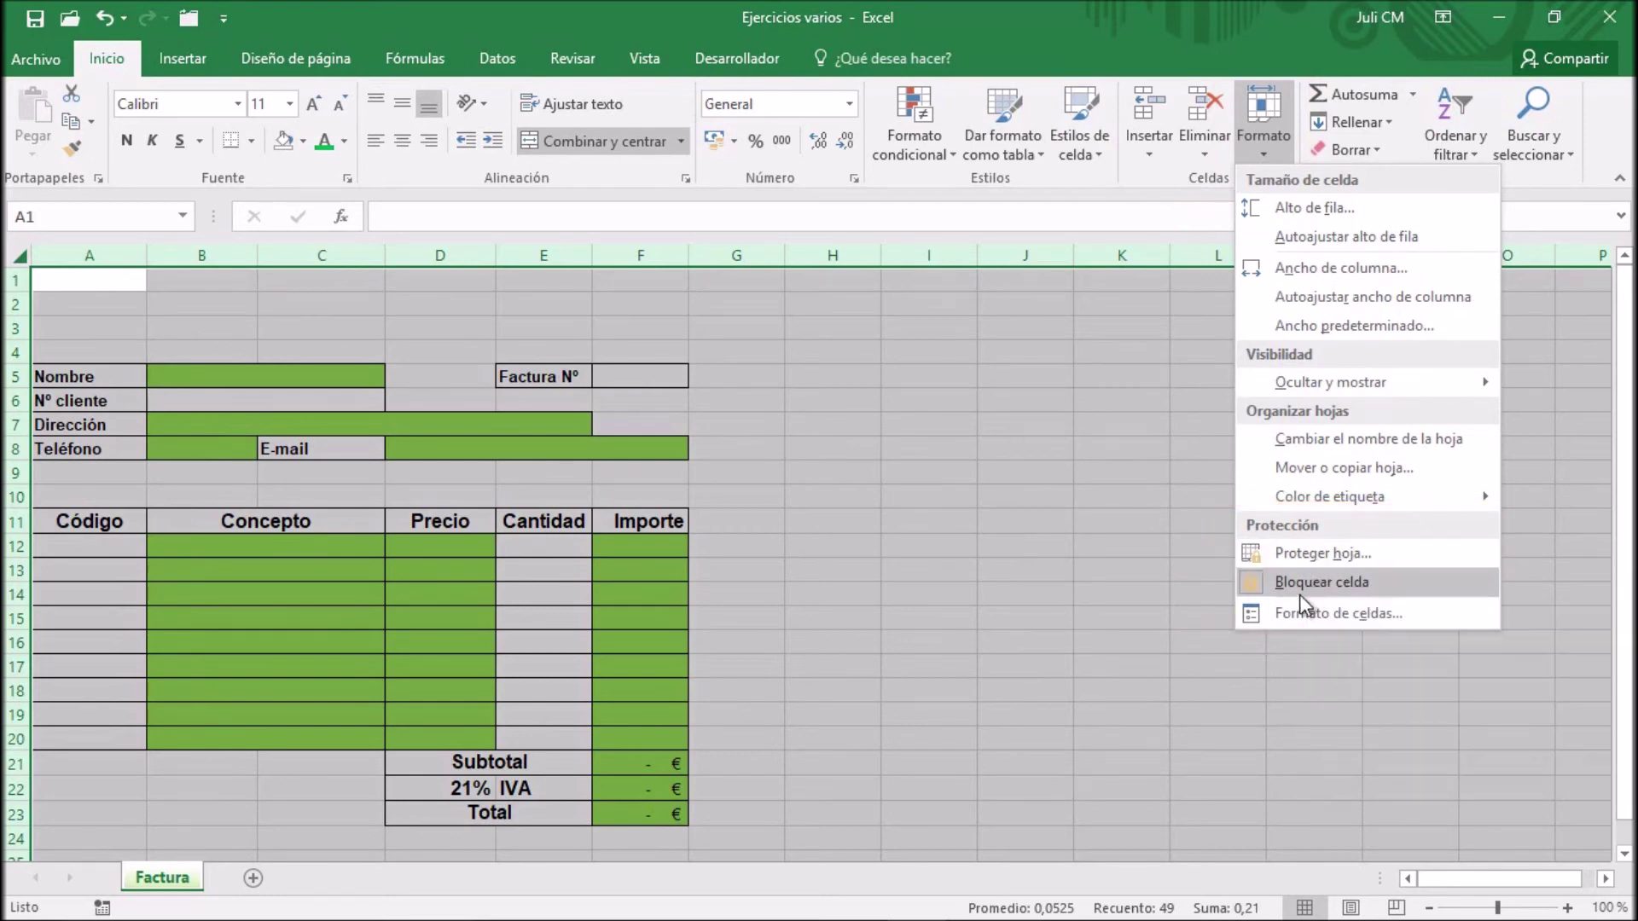
pyautogui.click(1328, 617)
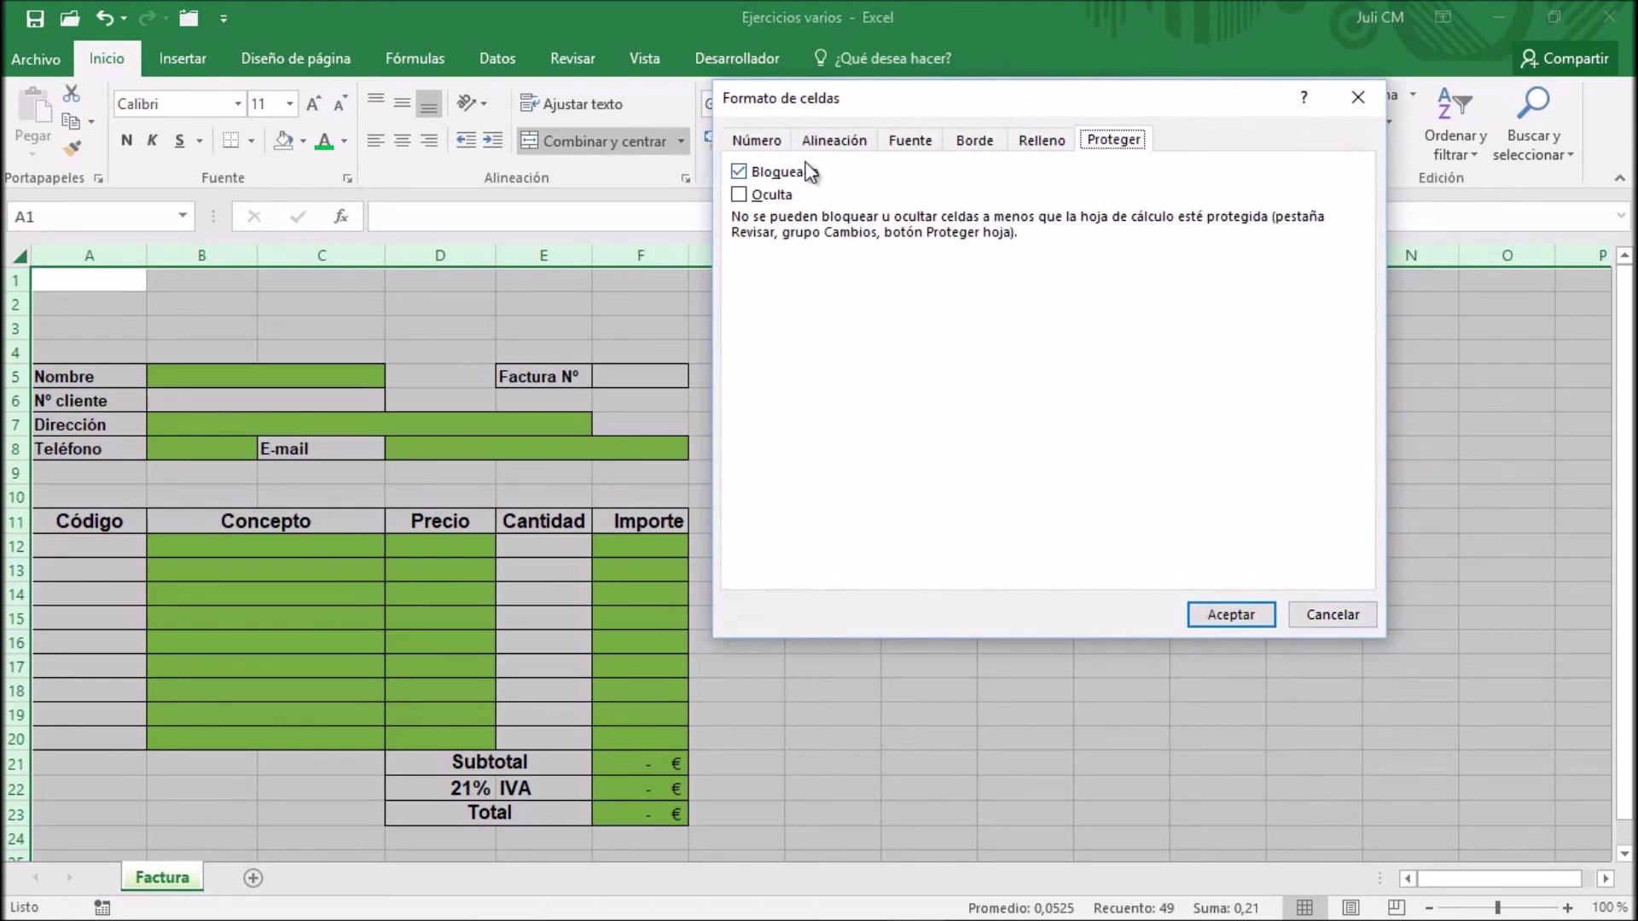
pyautogui.click(773, 141)
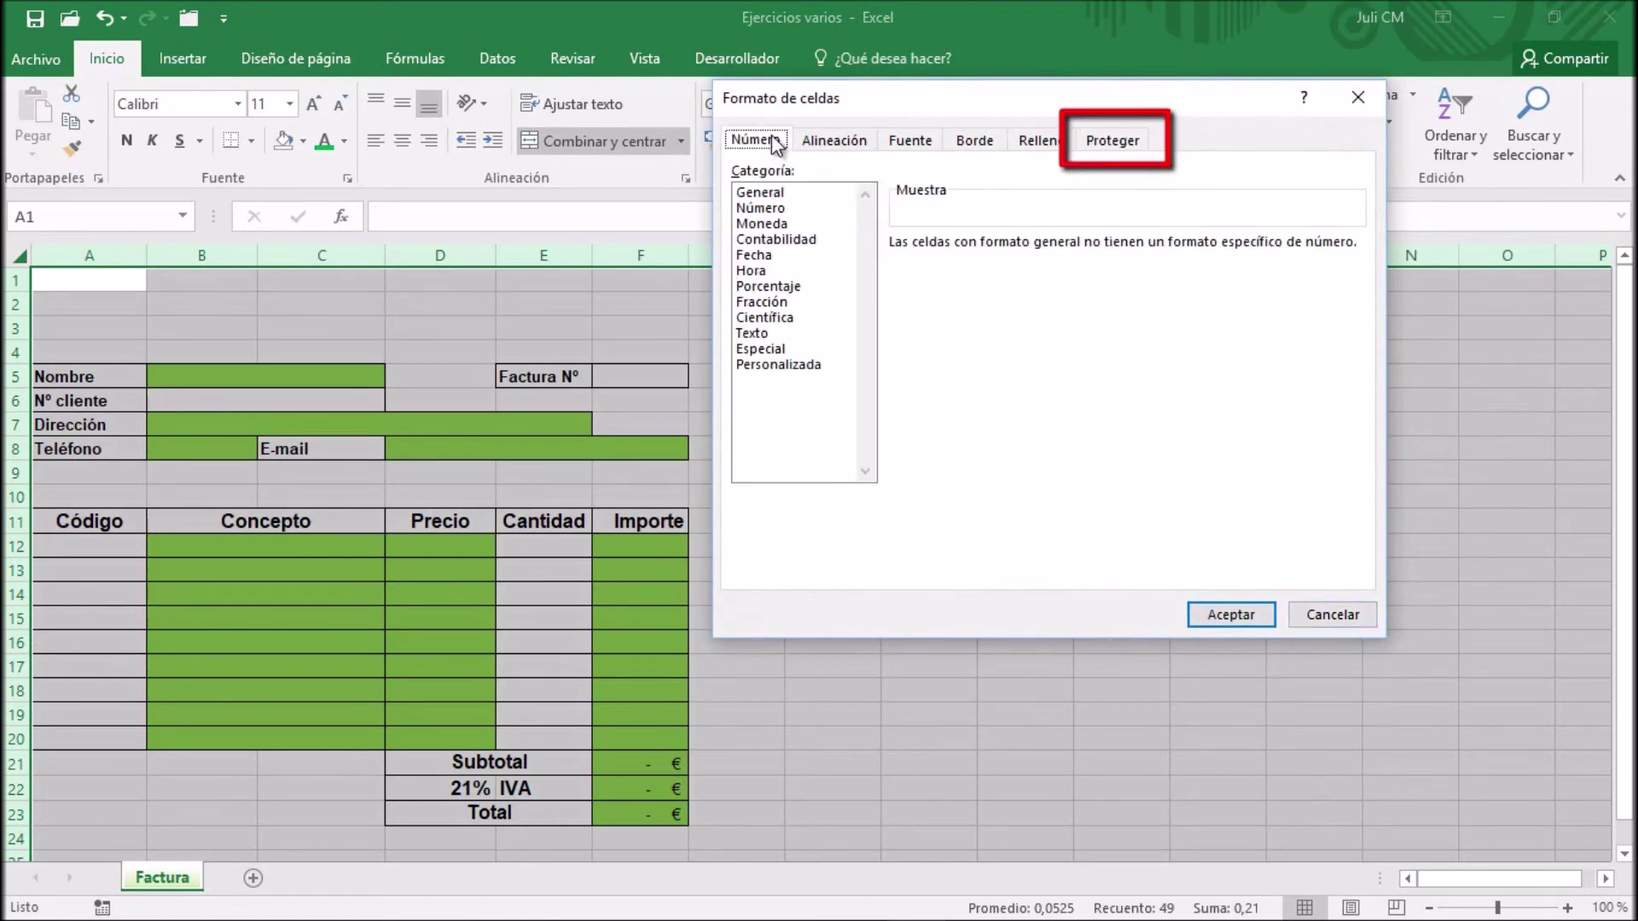
pyautogui.click(1112, 140)
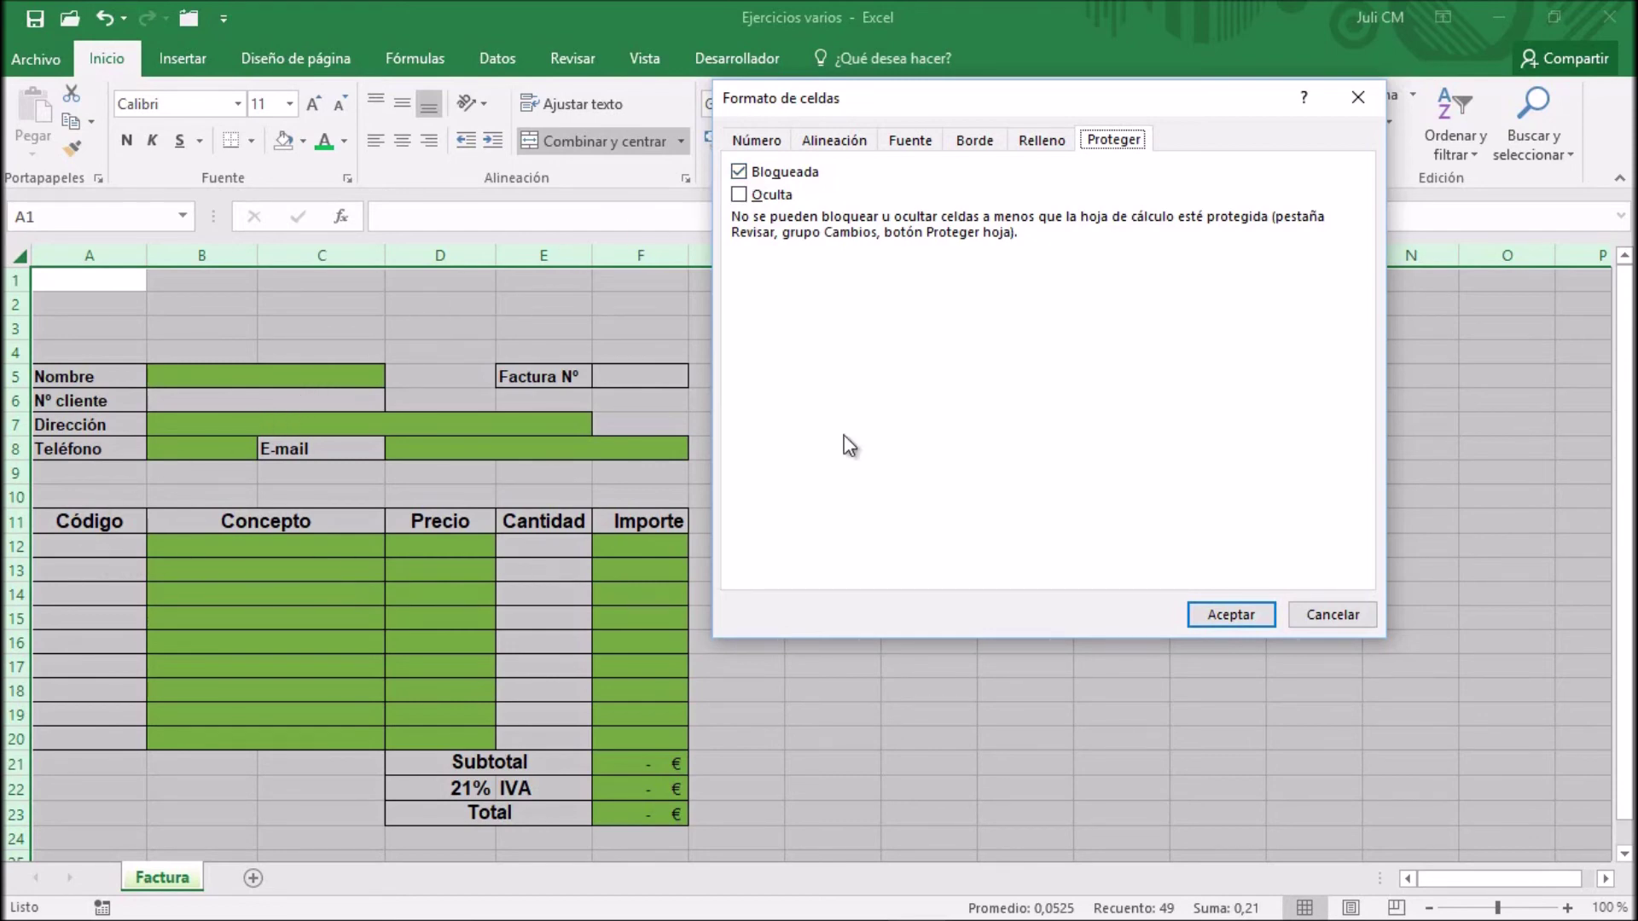
pyautogui.click(1305, 614)
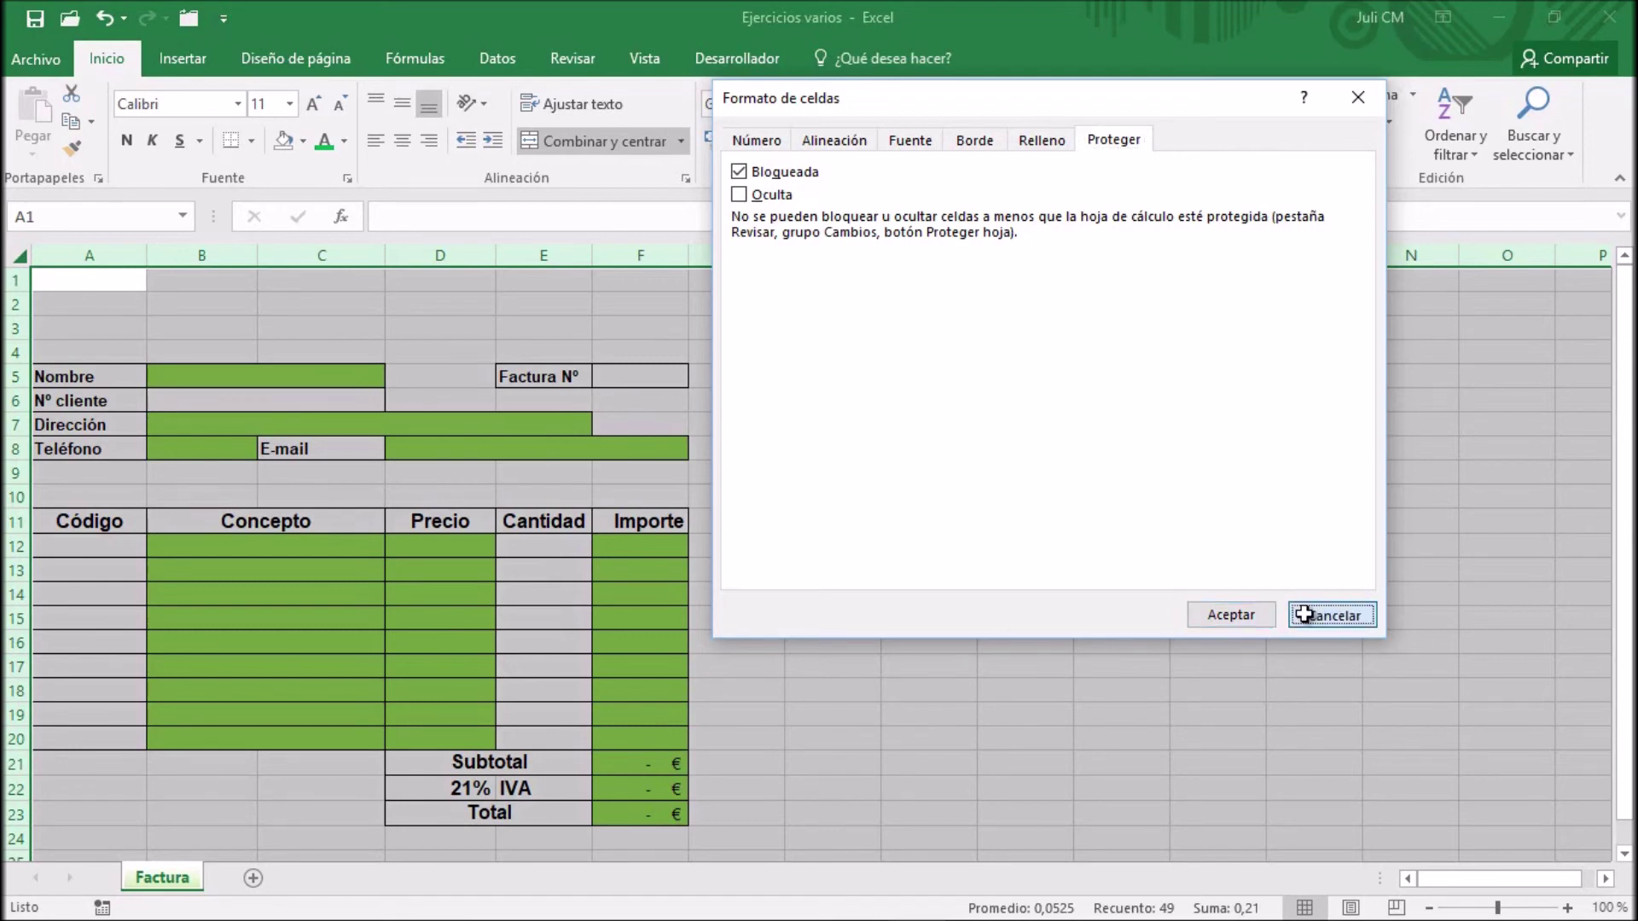
# Step: Look at the Proteger hoja option and its description without protecting the sheet
pyautogui.click(119, 280)
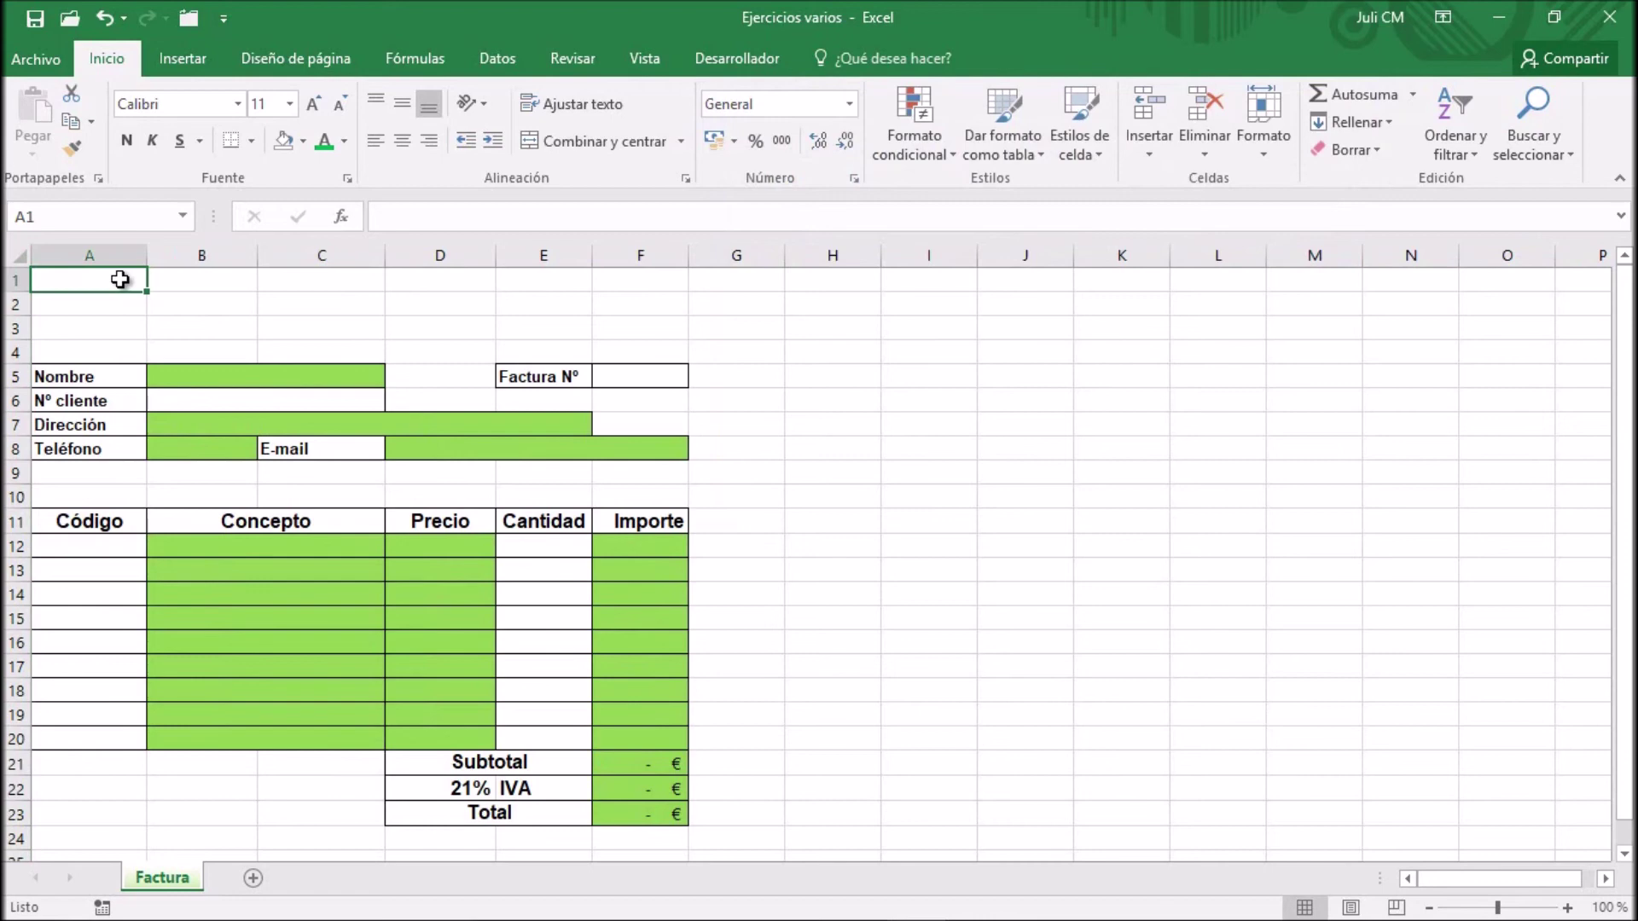
pyautogui.click(1276, 152)
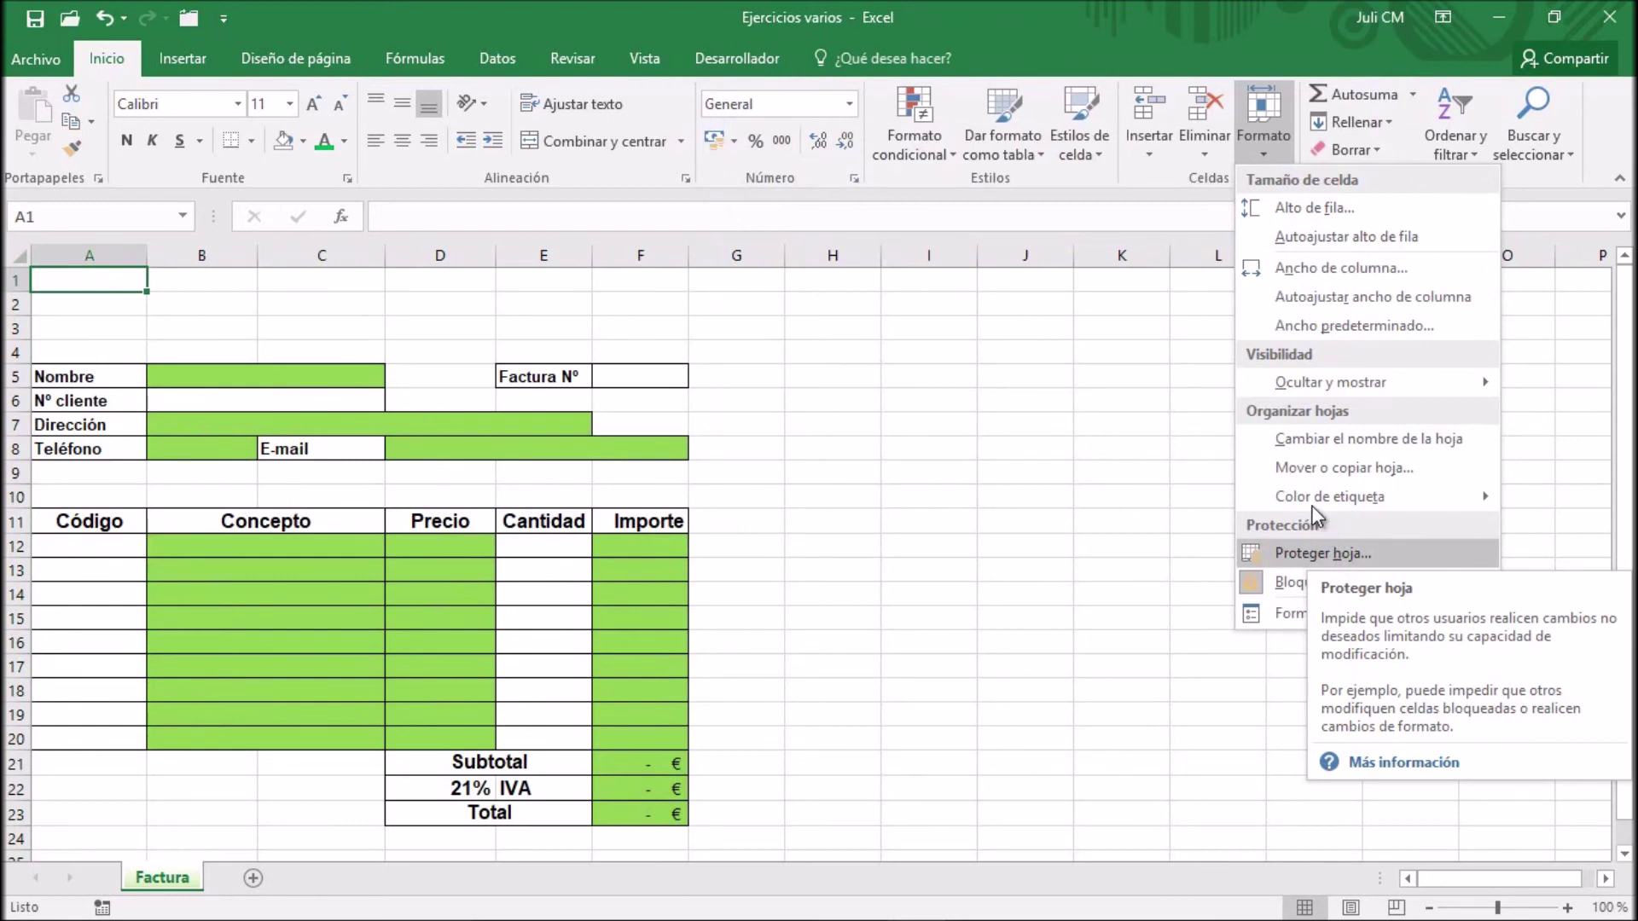
pyautogui.click(1271, 145)
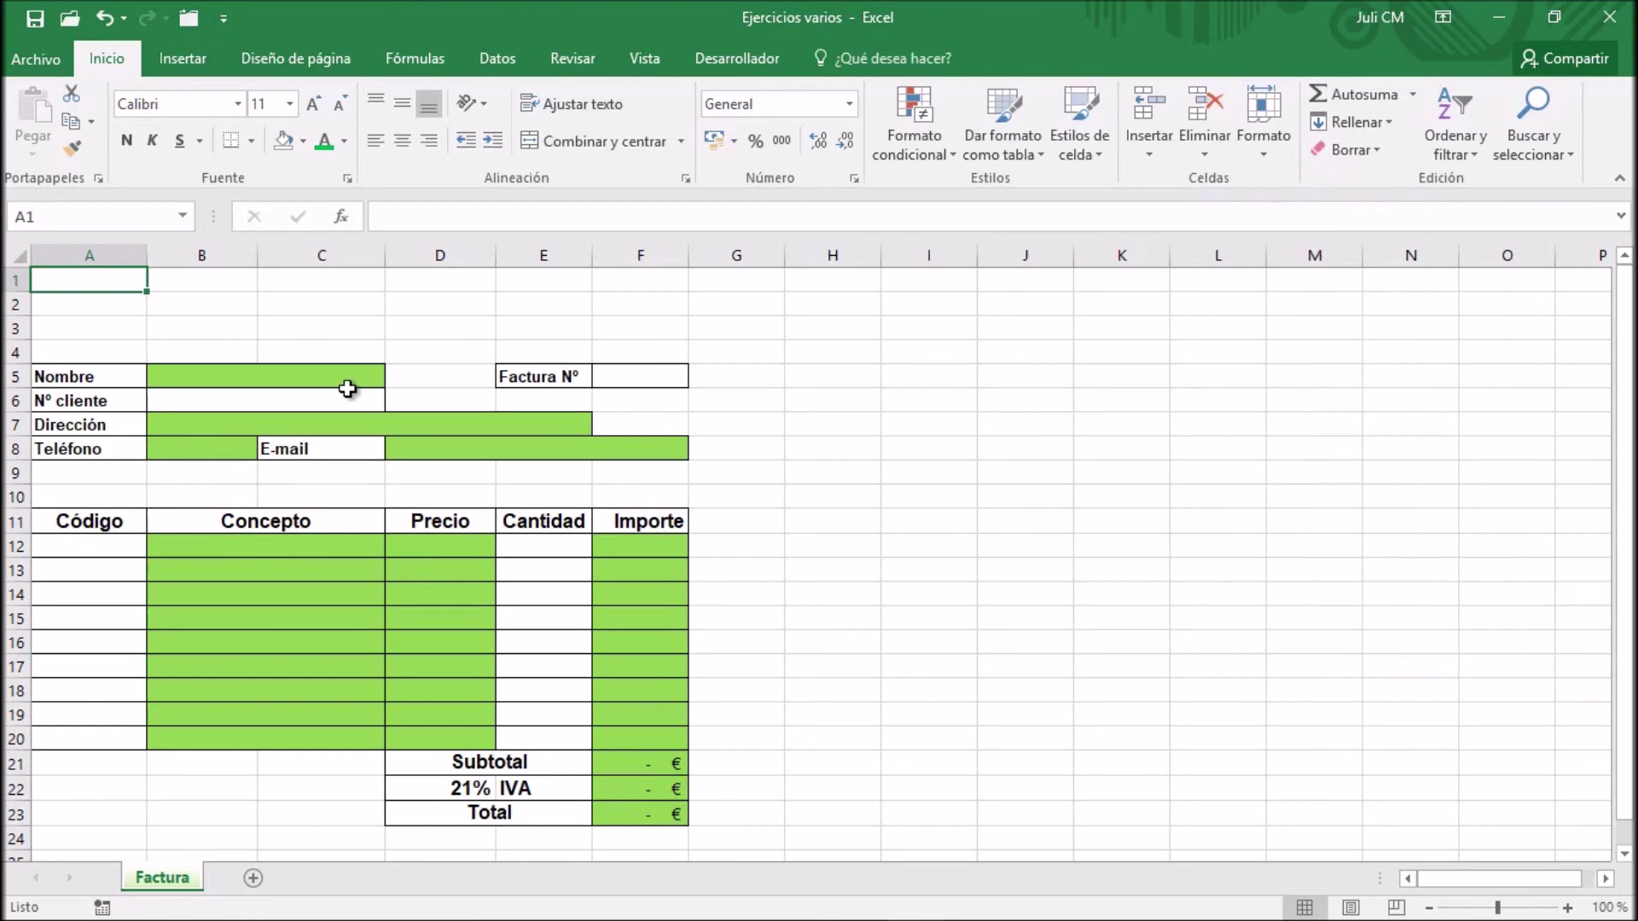
# Step: Unlock the customer number cell B6, code cells A12:A20, quantity cells E12:E20 and invoice number cell F5 by turning off Bloqueada
pyautogui.click(277, 402)
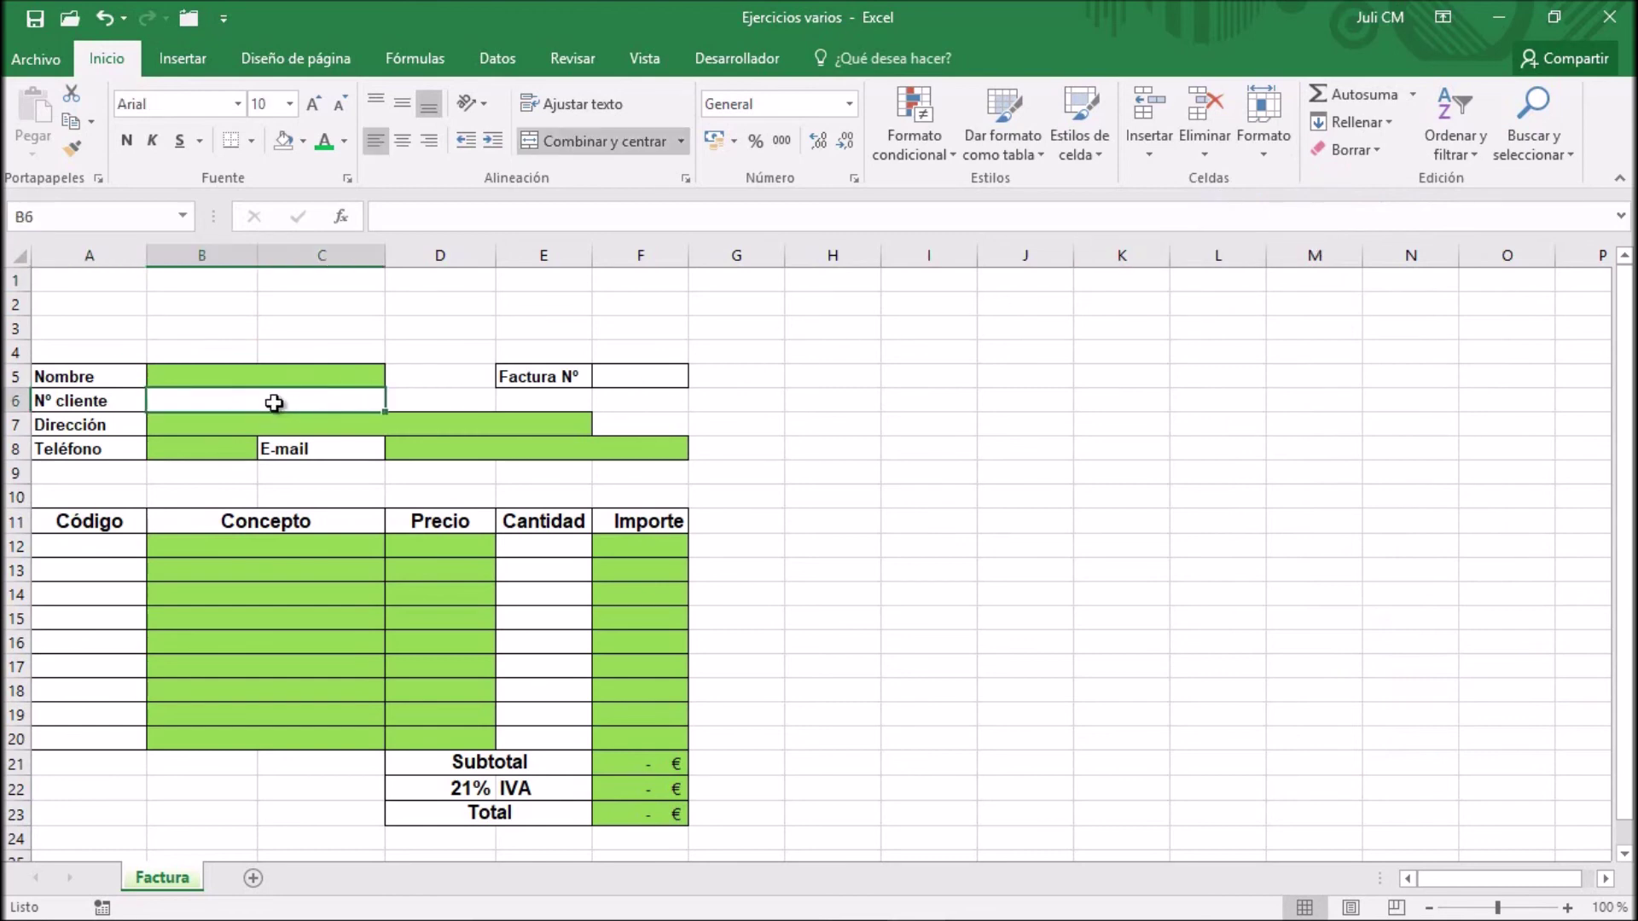
pyautogui.press('ctrl')
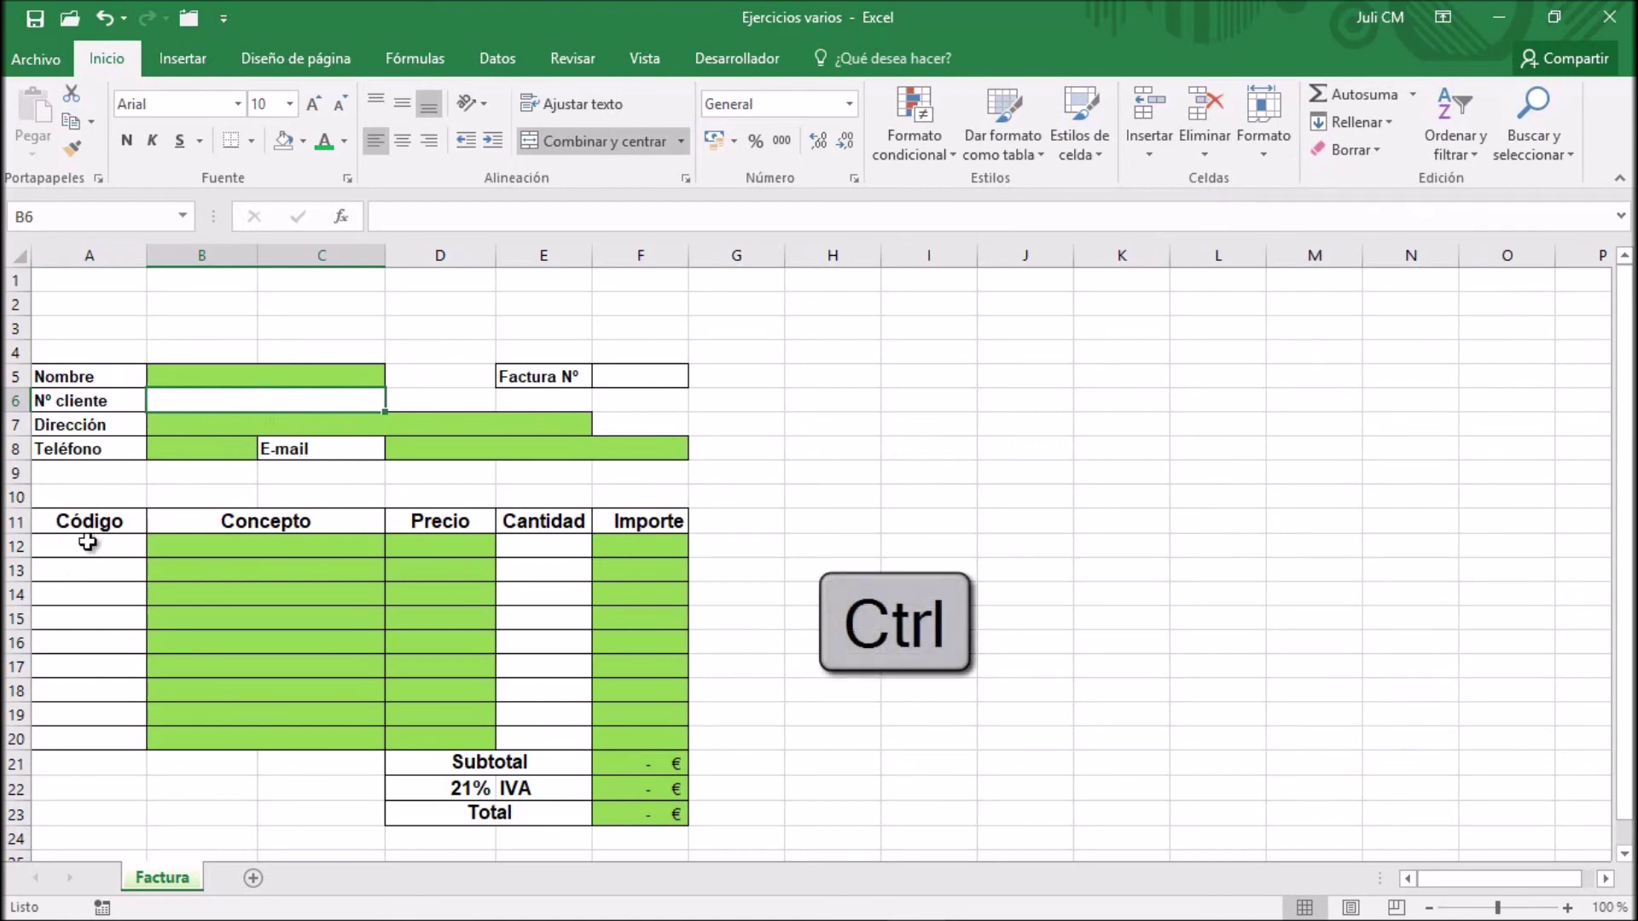
pyautogui.moveTo(88, 542); pyautogui.dragTo(80, 739)
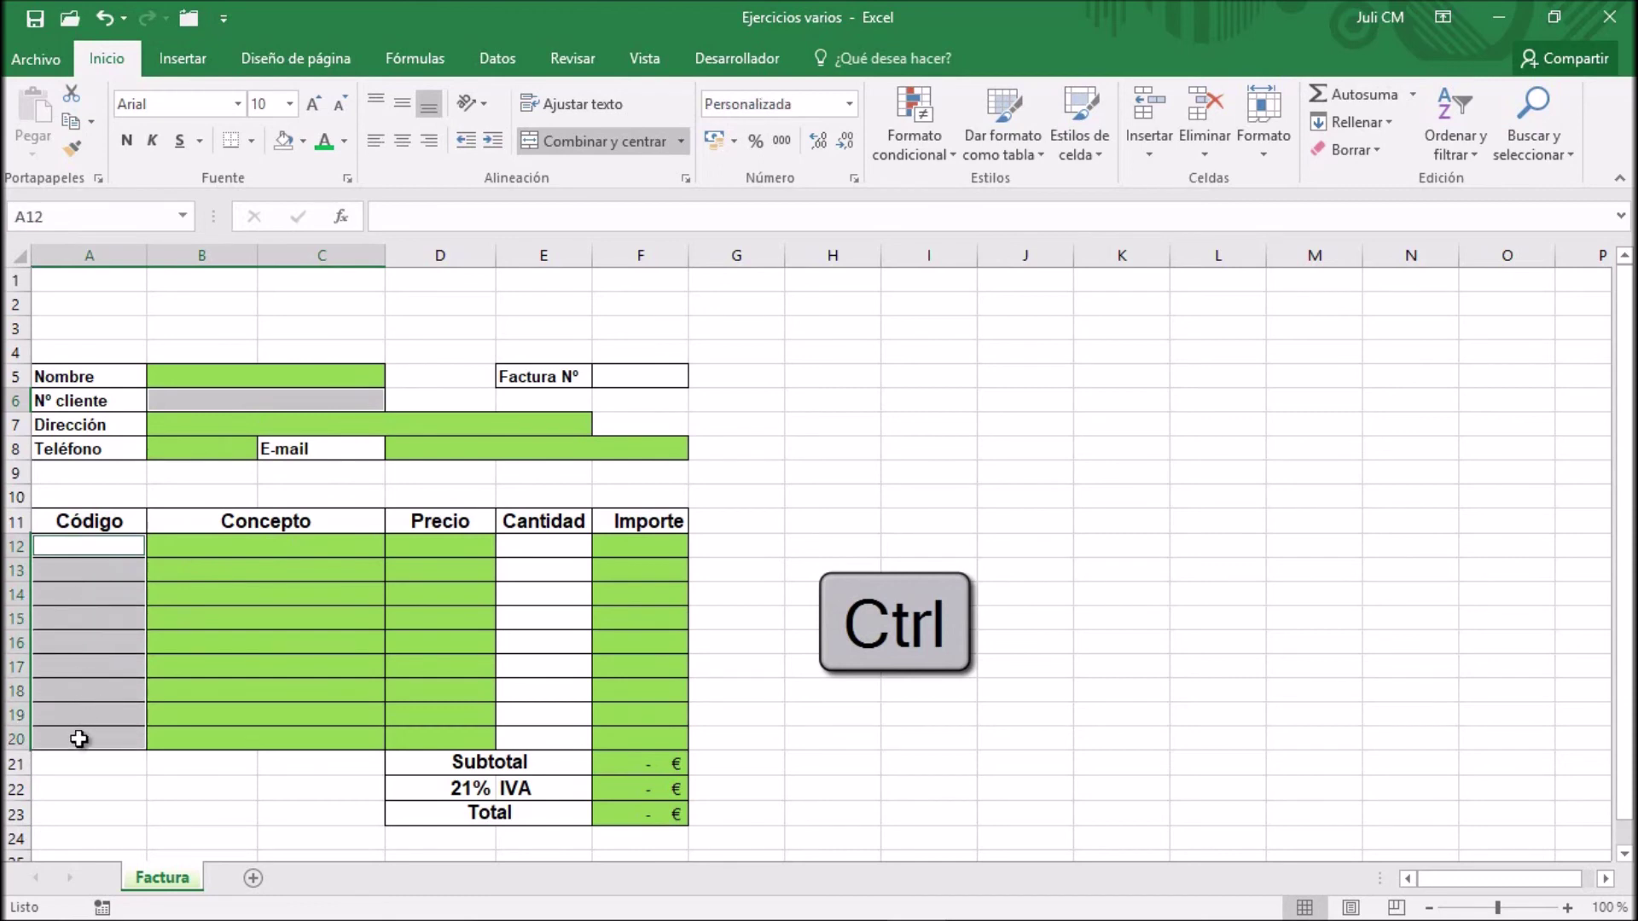
pyautogui.moveTo(558, 548); pyautogui.dragTo(562, 735)
pyautogui.click(640, 376)
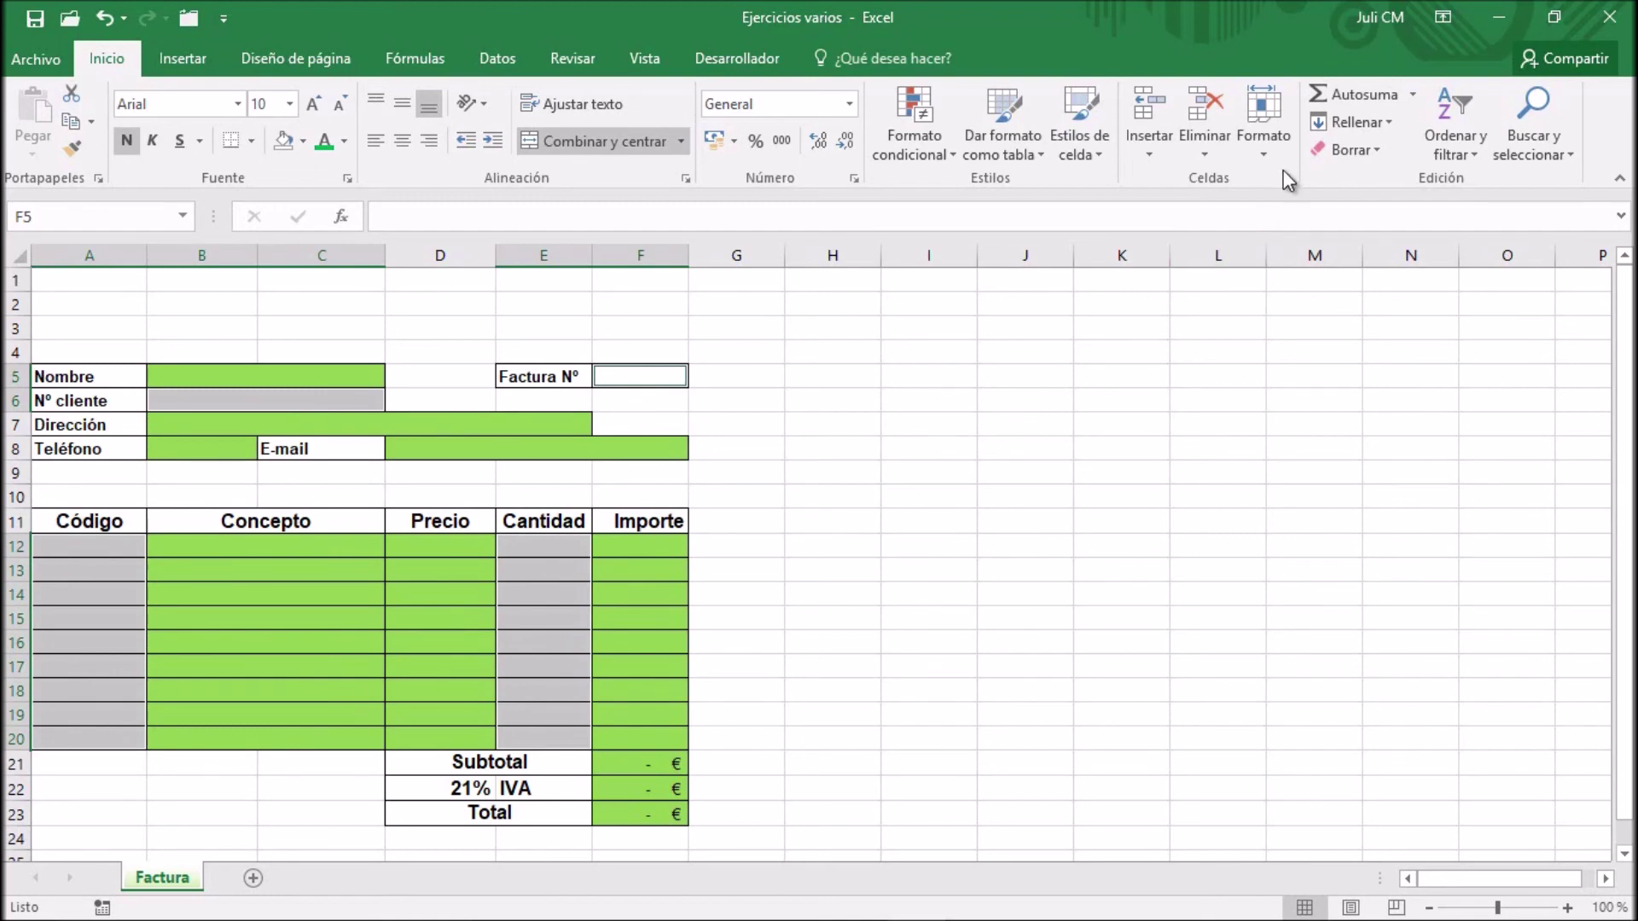
pyautogui.click(1265, 152)
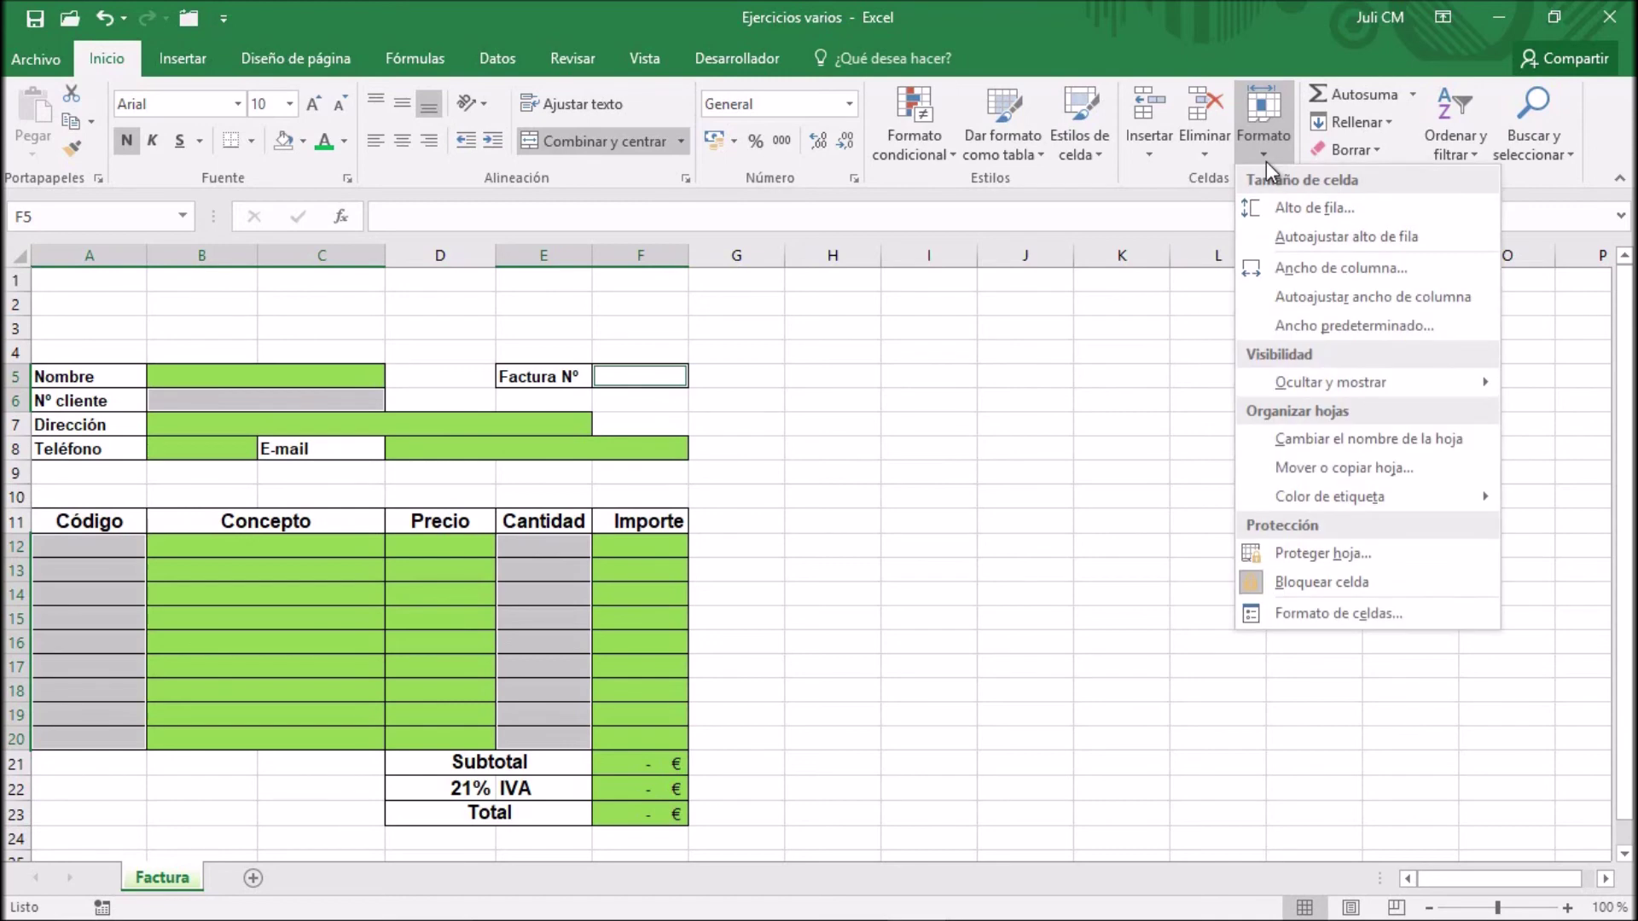
pyautogui.click(1340, 614)
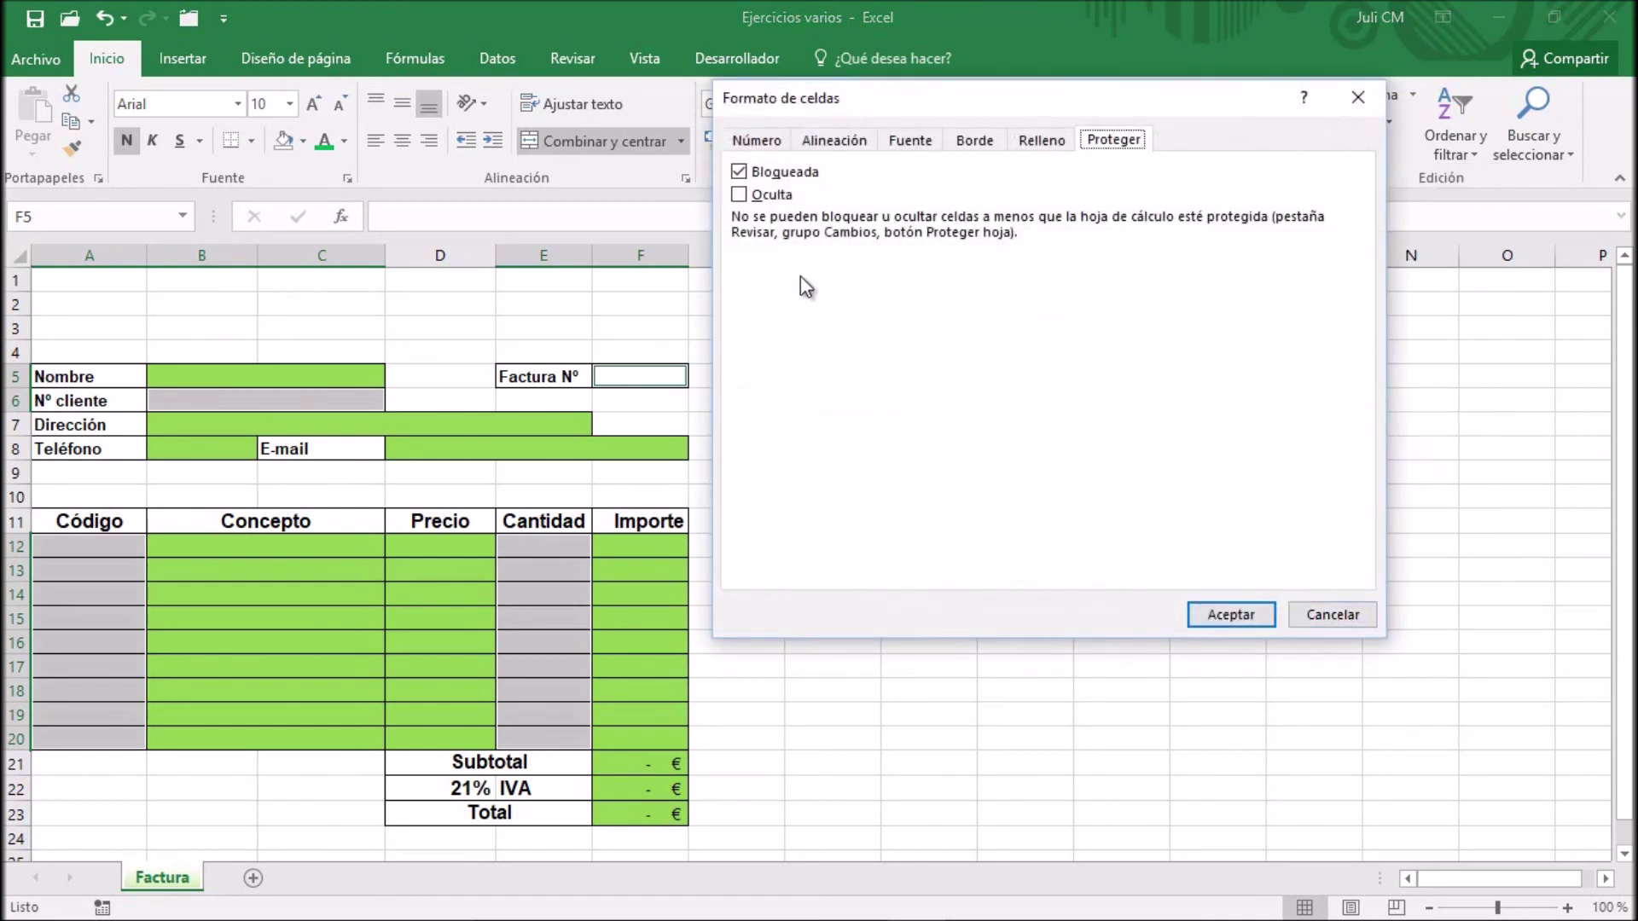
pyautogui.click(742, 174)
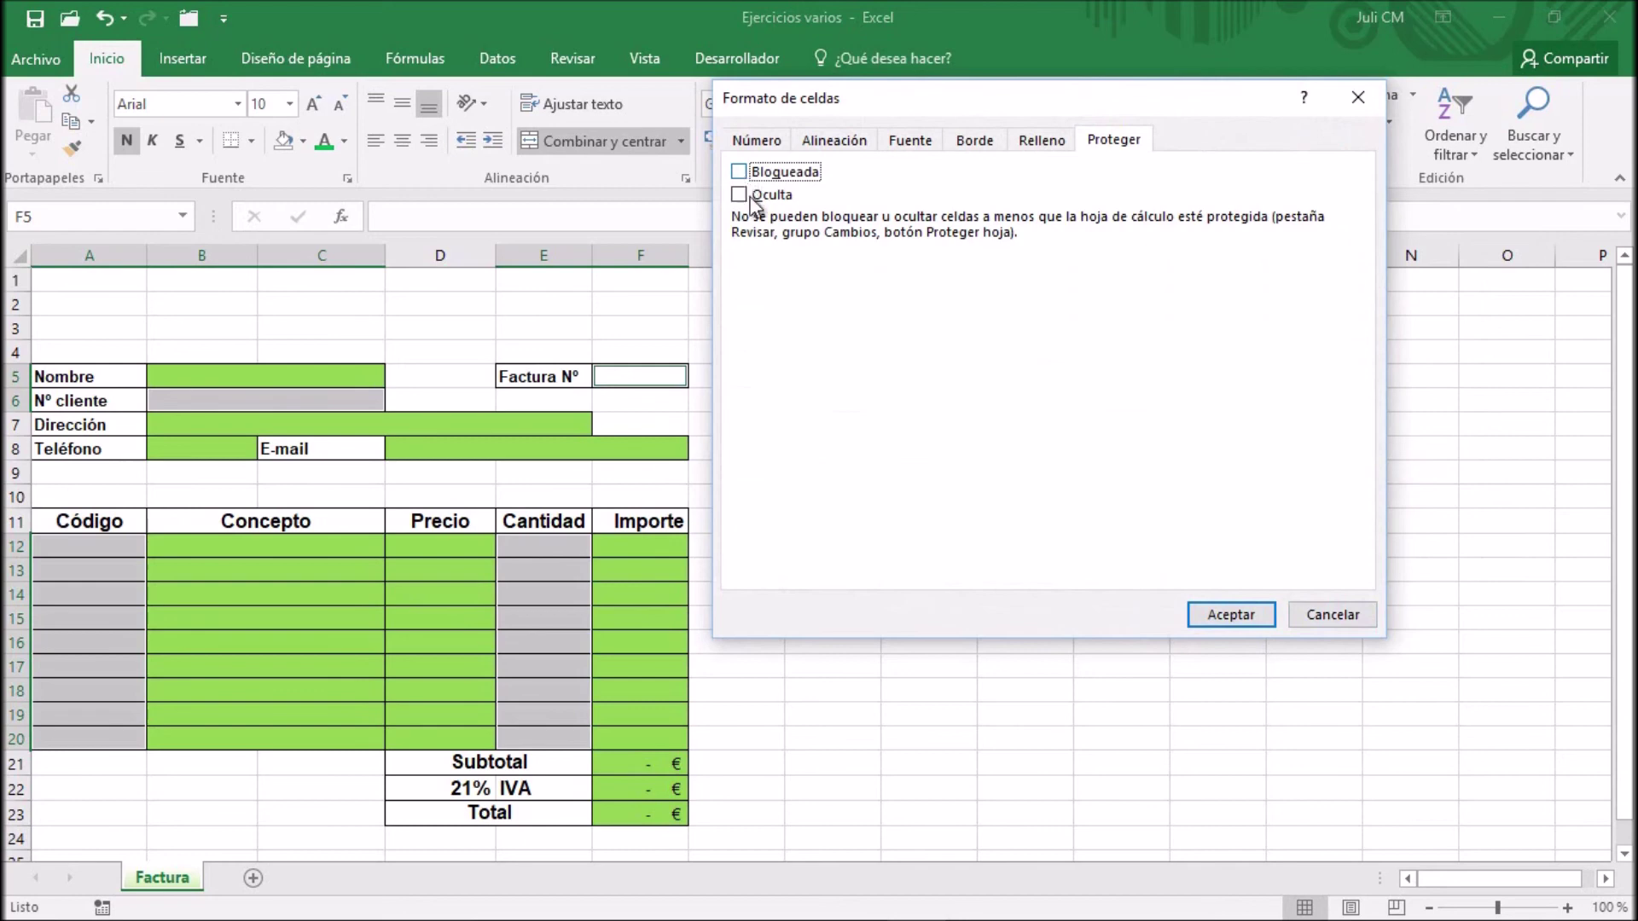
pyautogui.click(1228, 614)
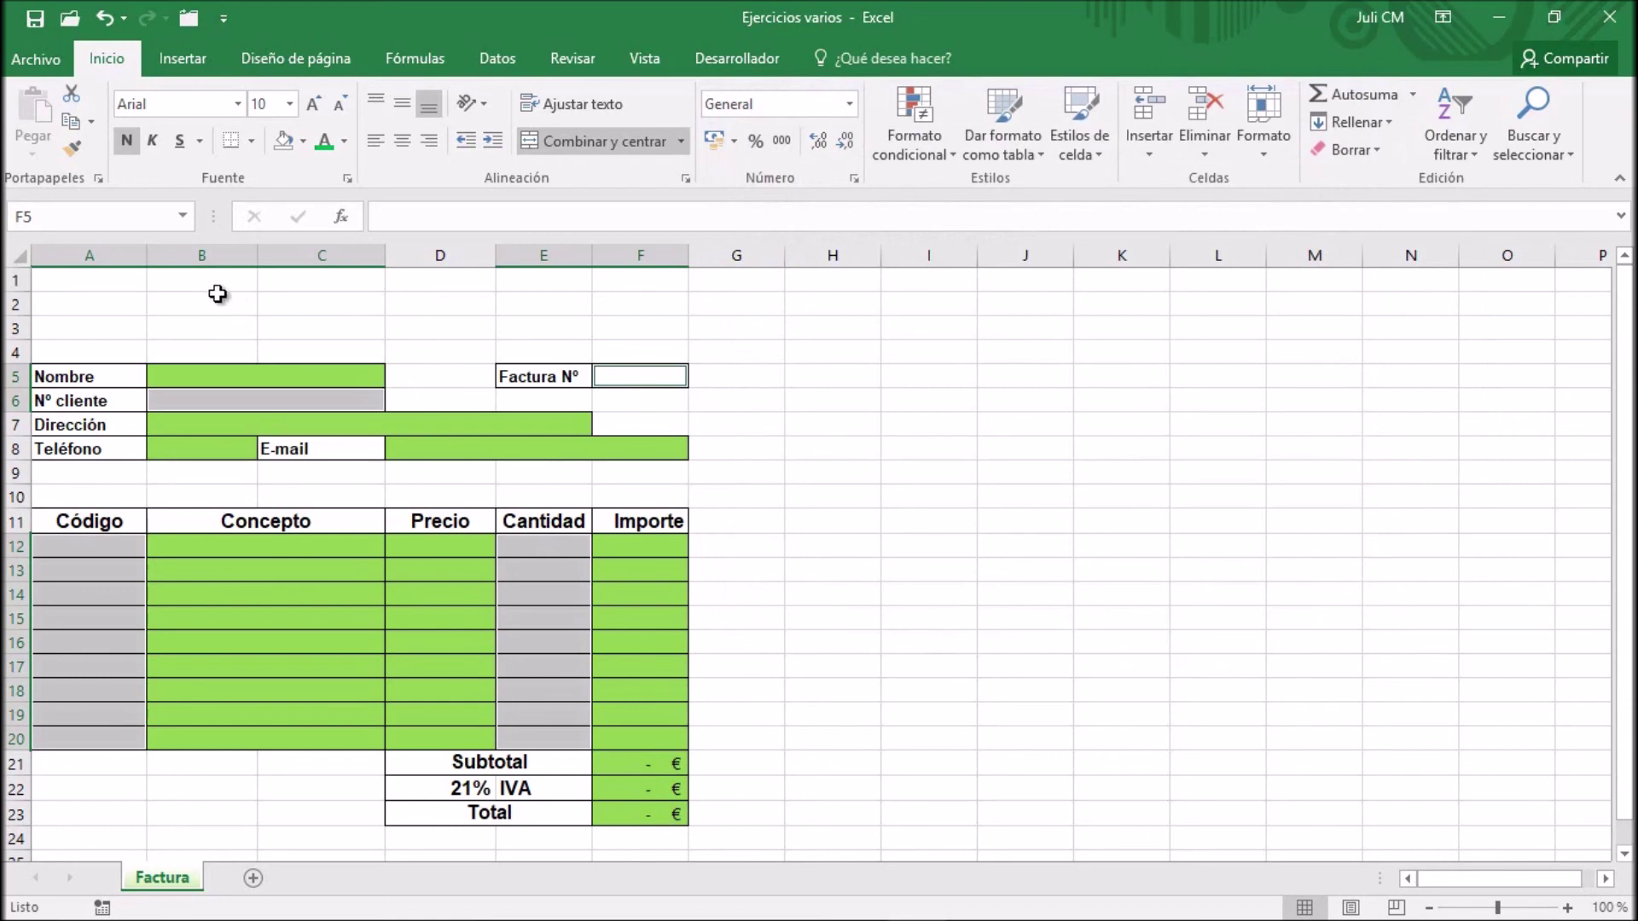
pyautogui.click(118, 283)
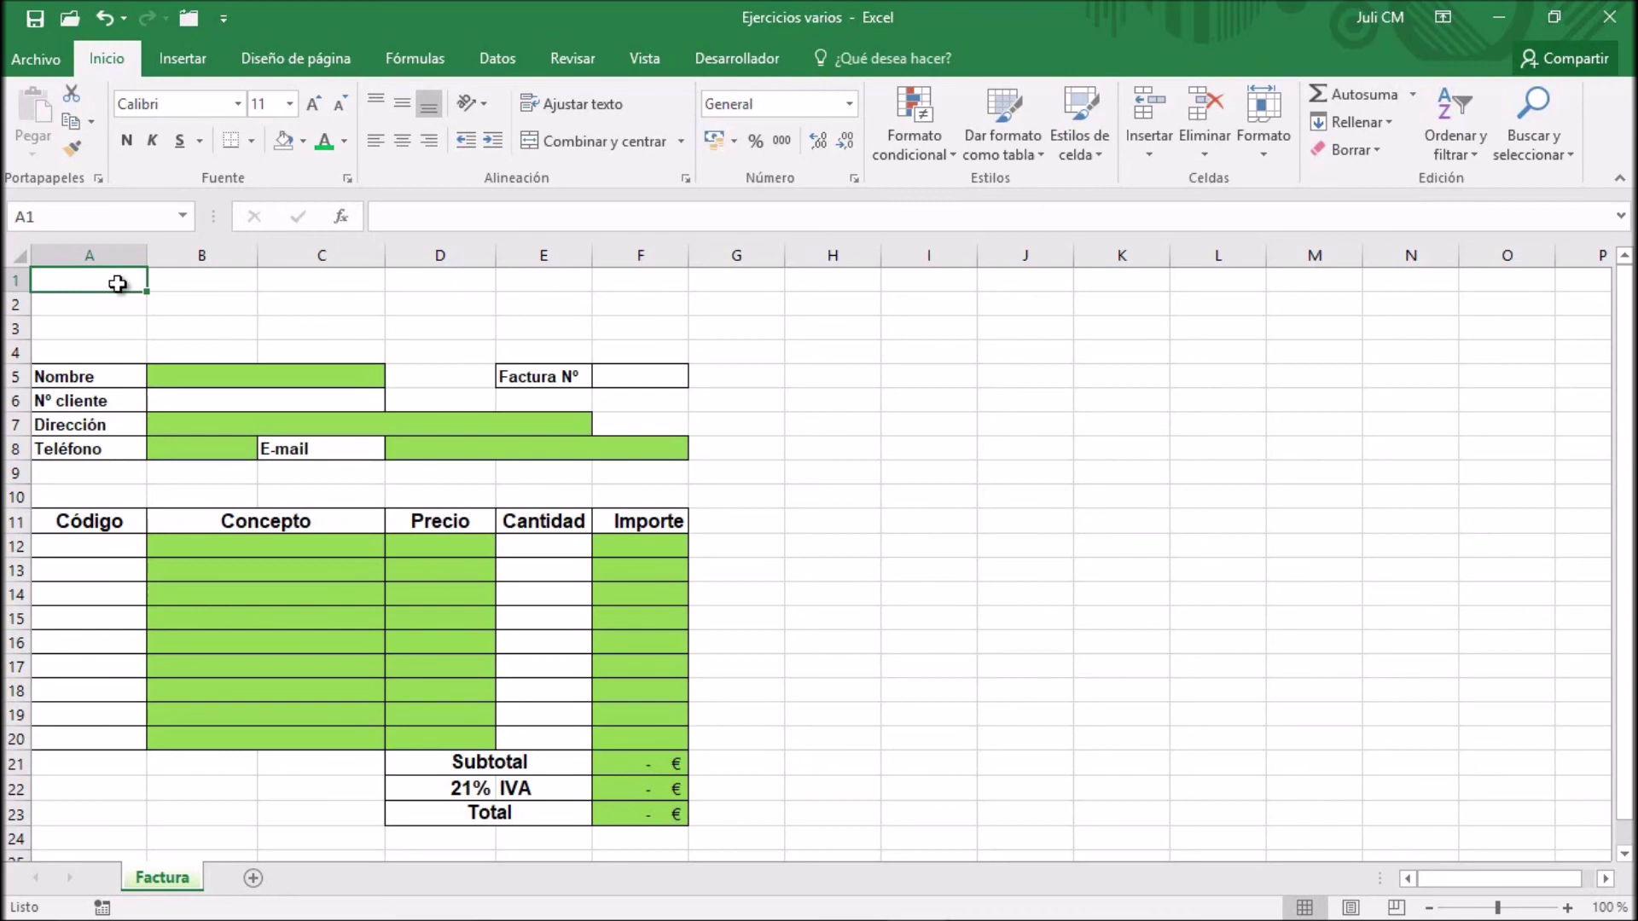
pyautogui.click(247, 400)
pyautogui.moveTo(96, 548); pyautogui.dragTo(87, 733)
pyautogui.moveTo(546, 546); pyautogui.dragTo(554, 739)
pyautogui.click(639, 375)
# Step: Protect the Factura sheet without a password, allowing only the selection of locked and unlocked cells
pyautogui.click(126, 278)
pyautogui.click(1269, 159)
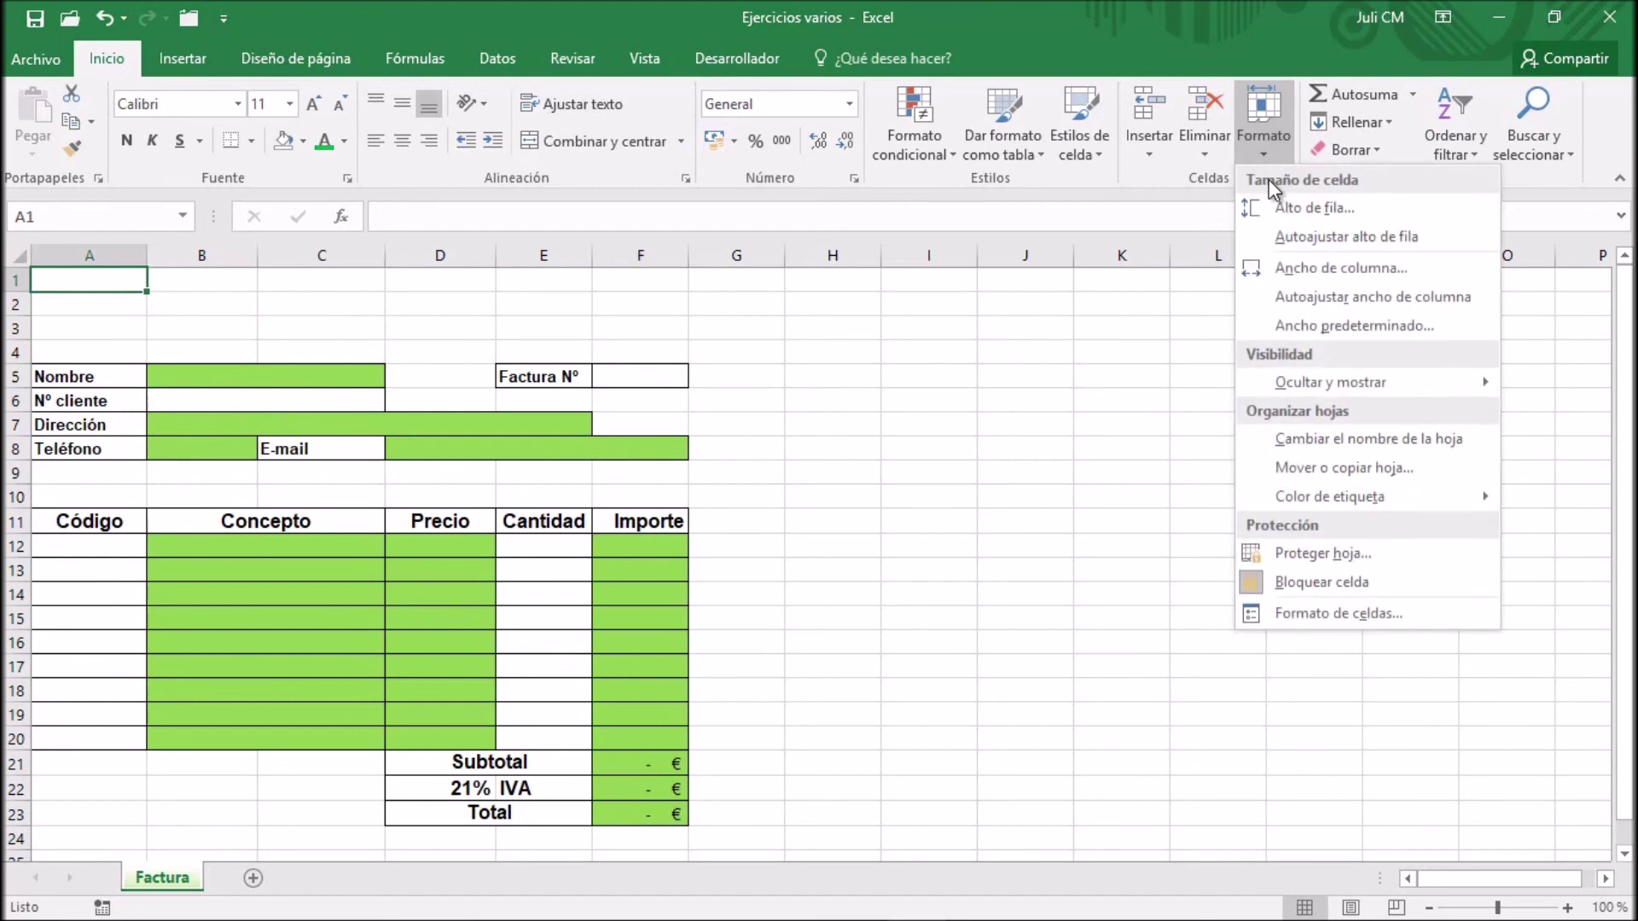
pyautogui.click(1314, 554)
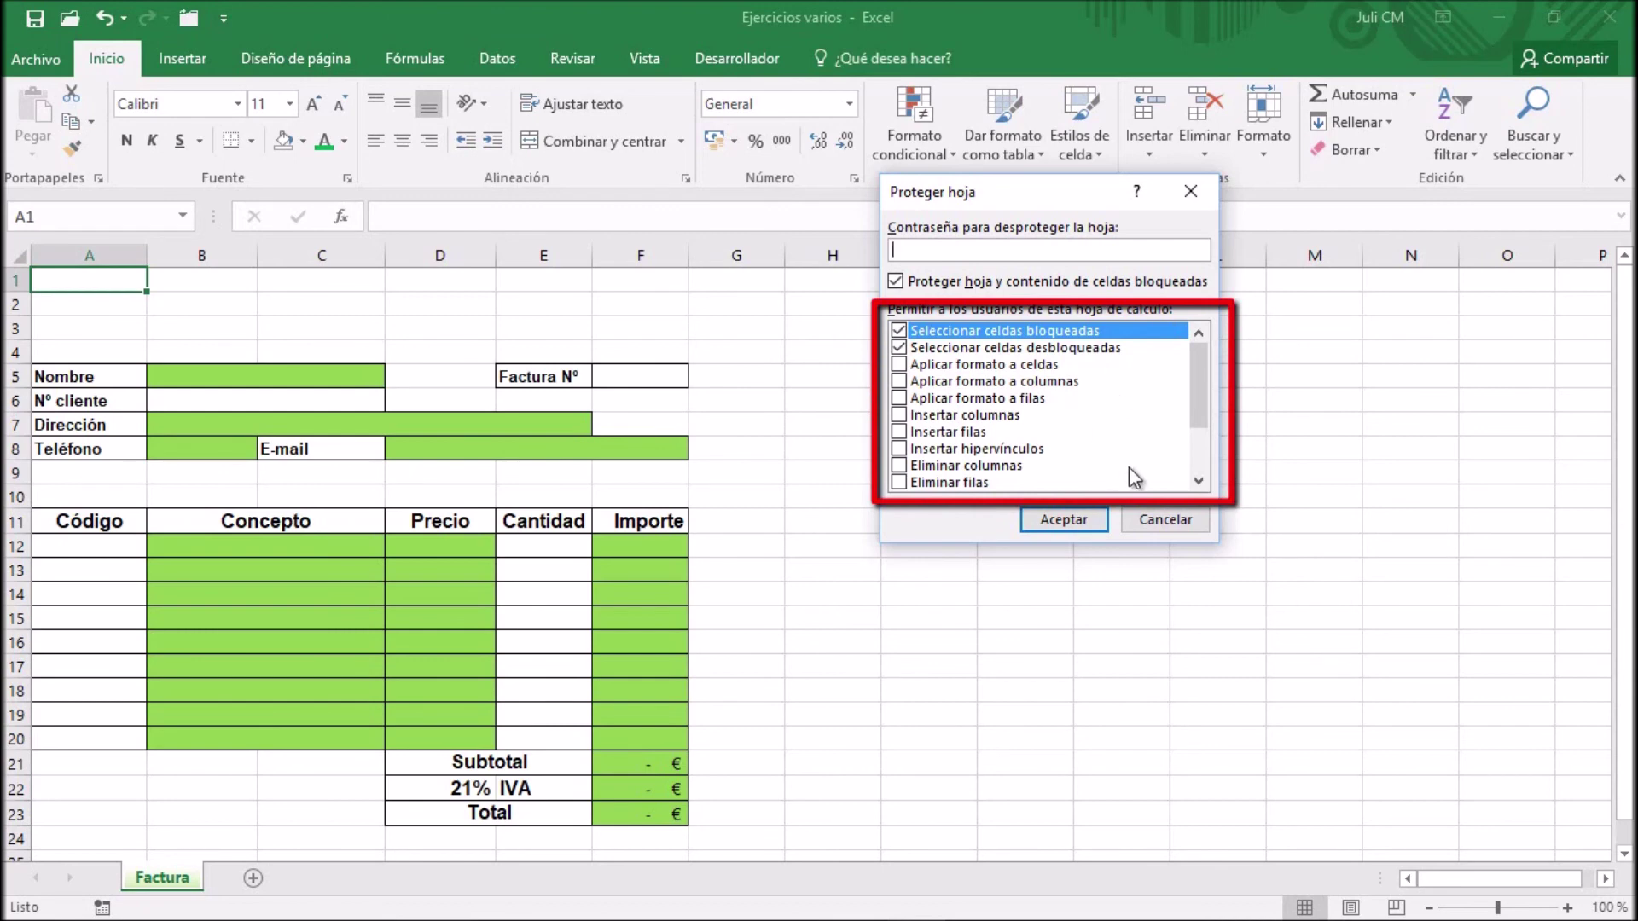
pyautogui.moveTo(1201, 399)
pyautogui.mouseDown()
pyautogui.moveTo(1205, 458)
pyautogui.moveTo(1201, 357)
pyautogui.mouseUp()
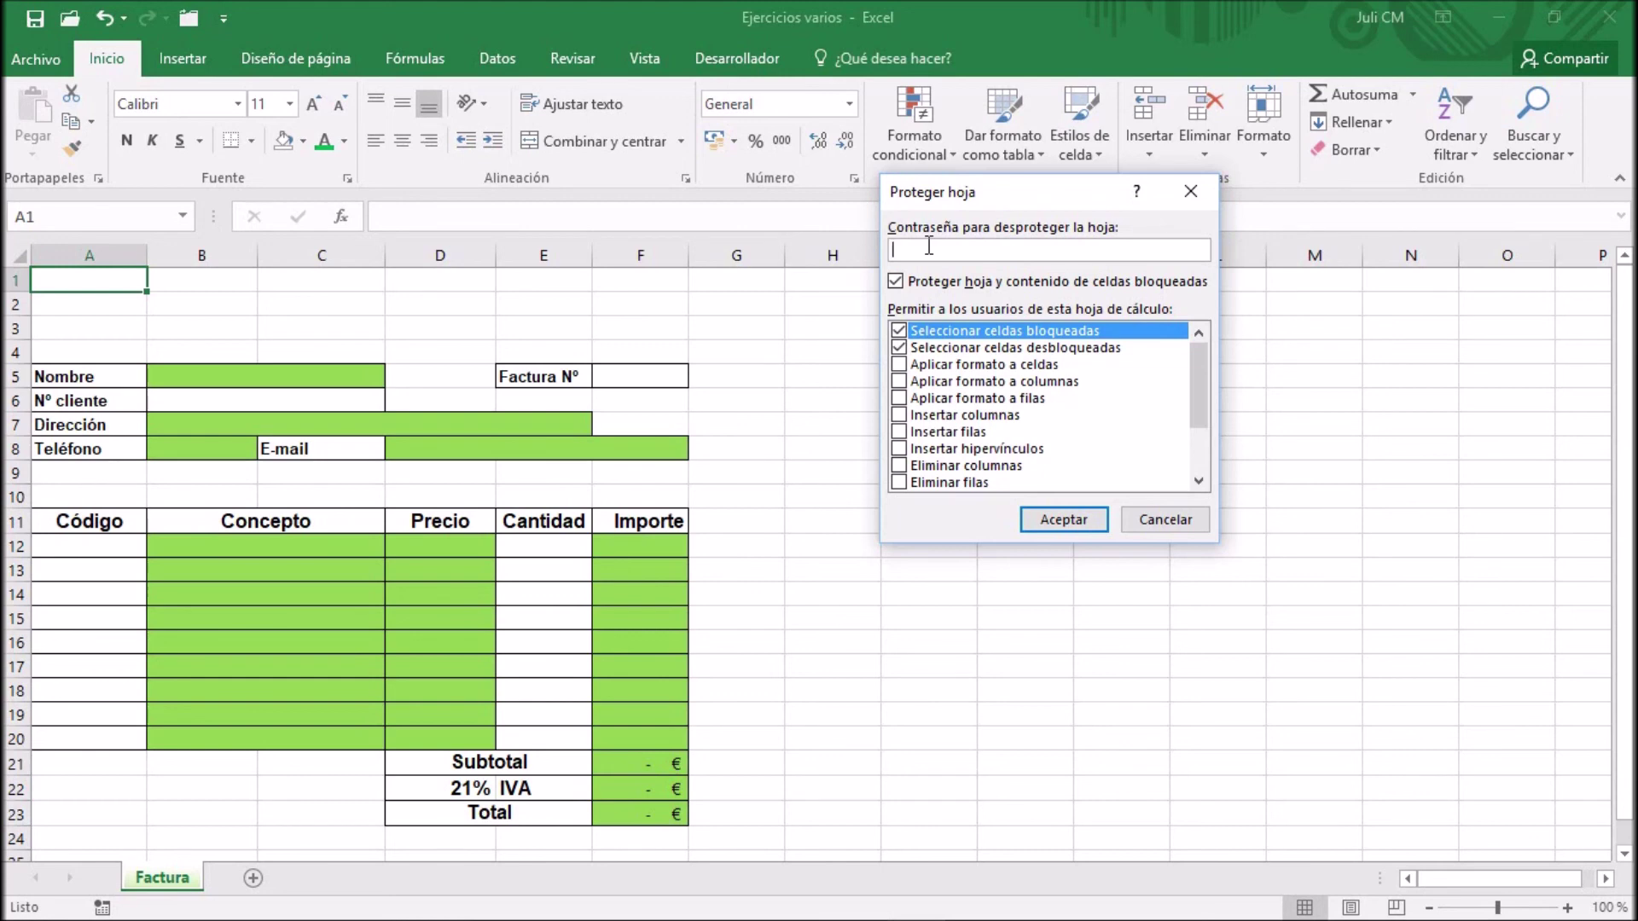
pyautogui.click(1041, 521)
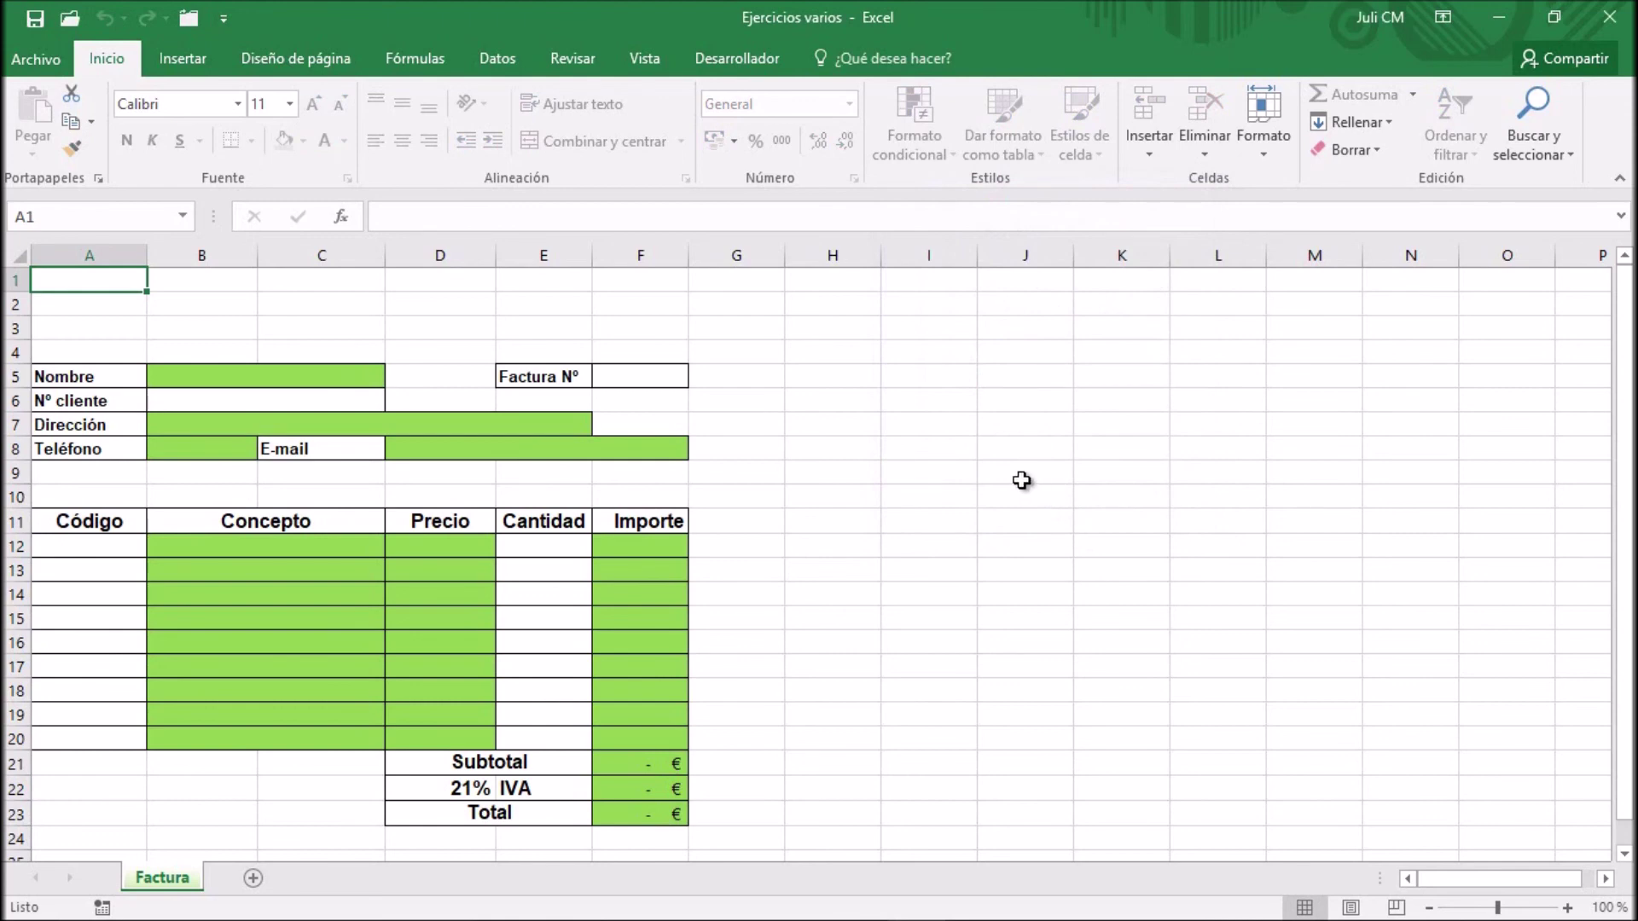
# Step: Test the protected sheet by entering a customer number in the unlocked cell B6
pyautogui.click(321, 306)
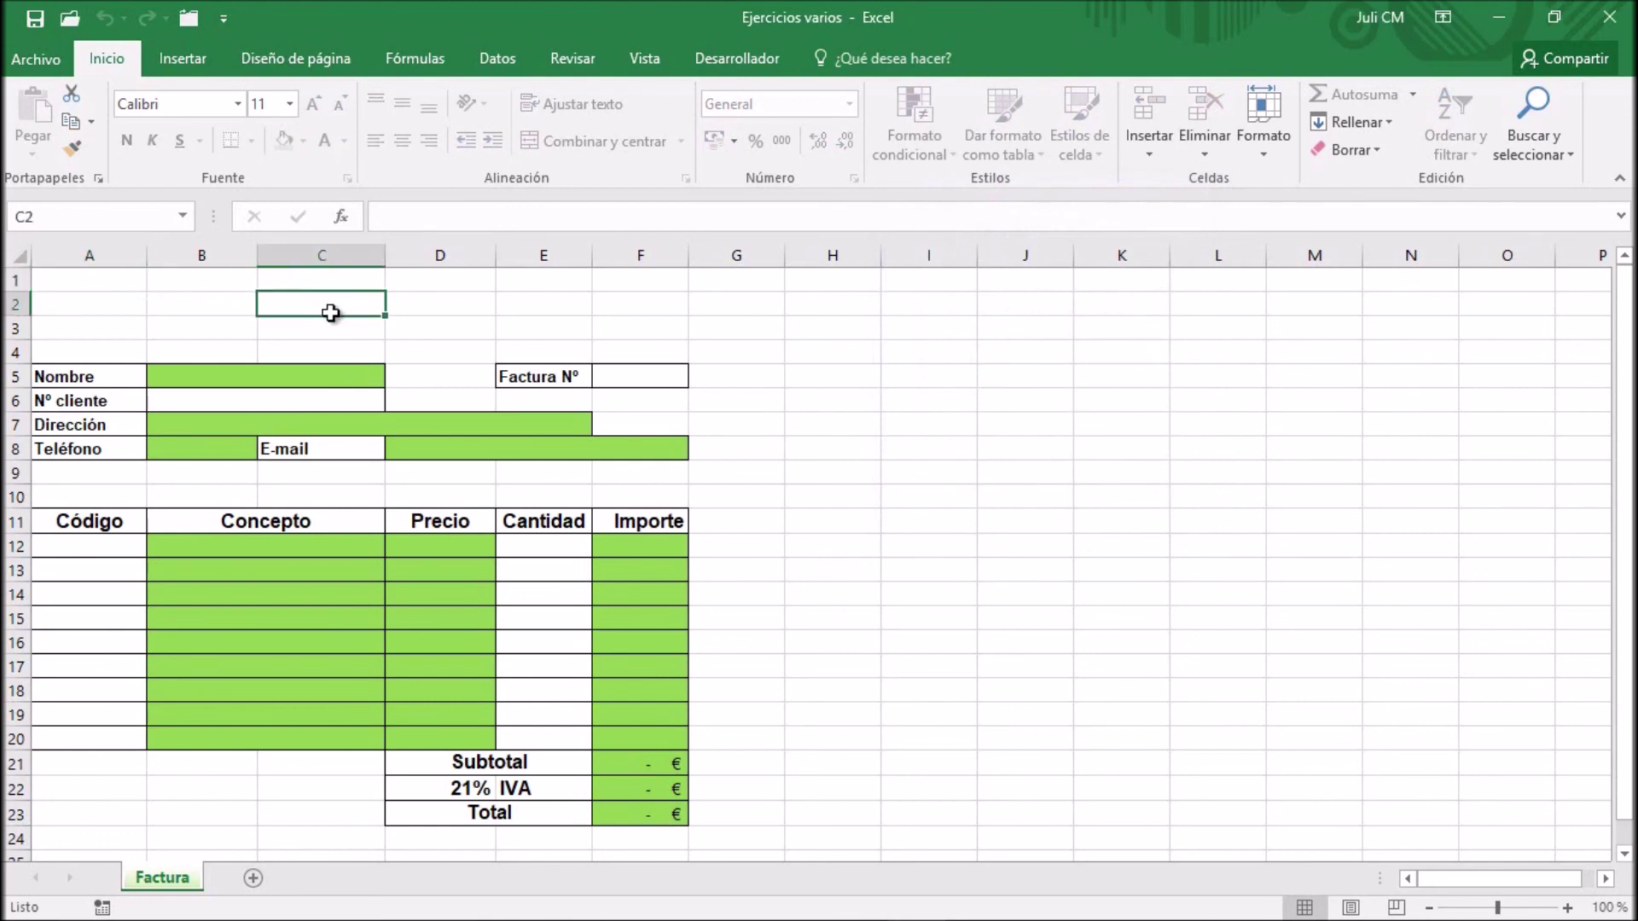
pyautogui.click(340, 400)
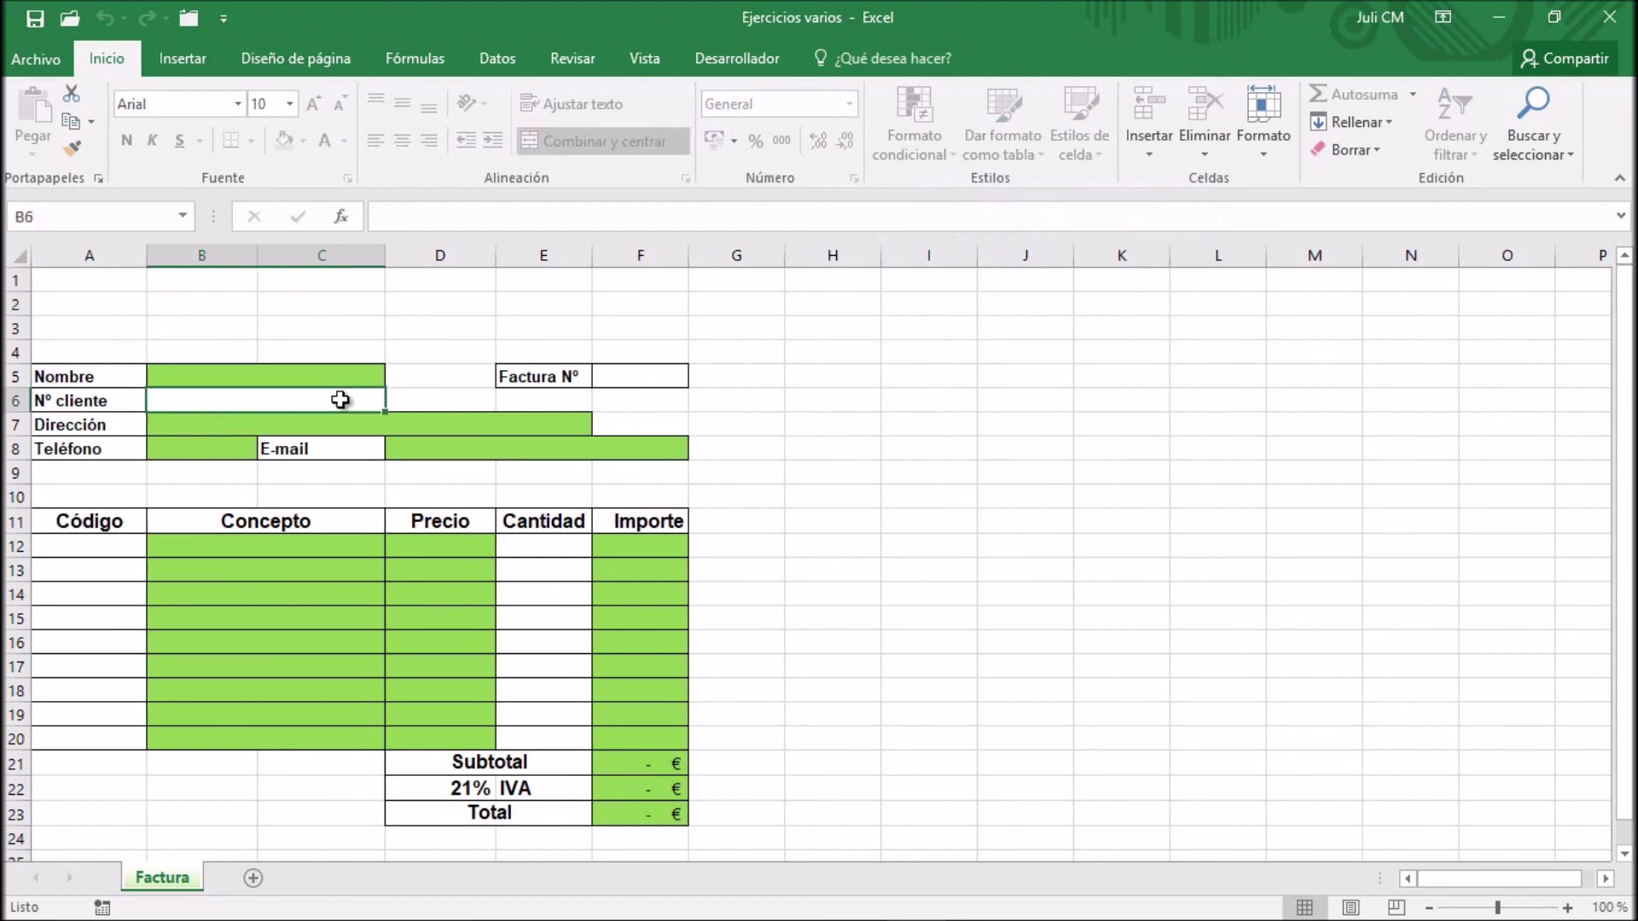
pyautogui.write('101')
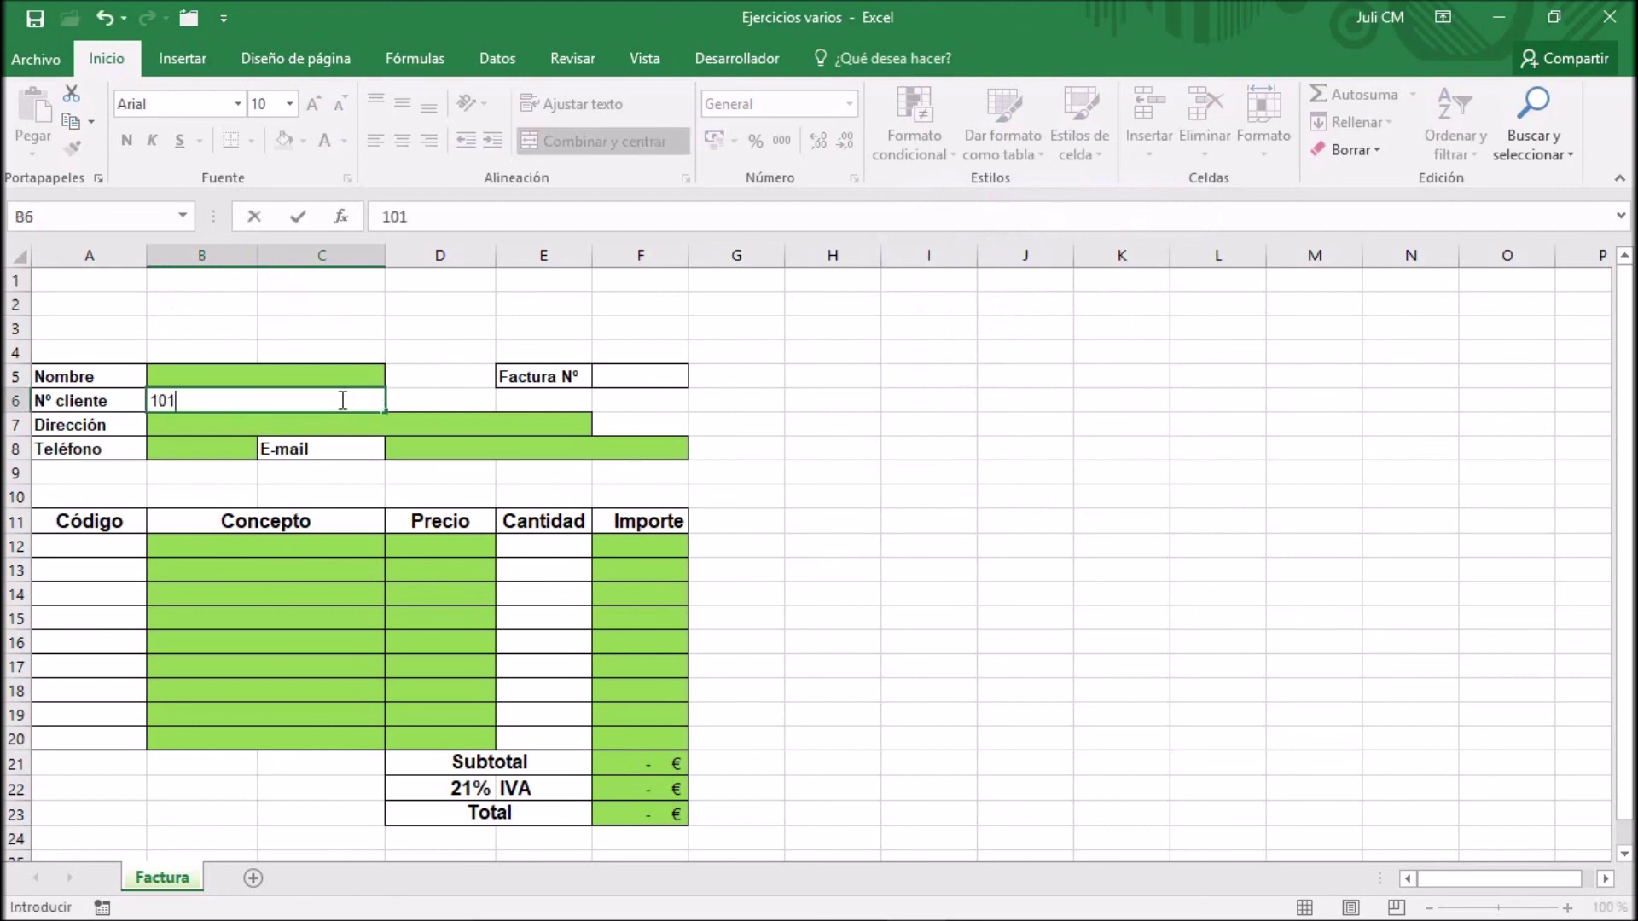
pyautogui.press('Return')
pyautogui.click(340, 400)
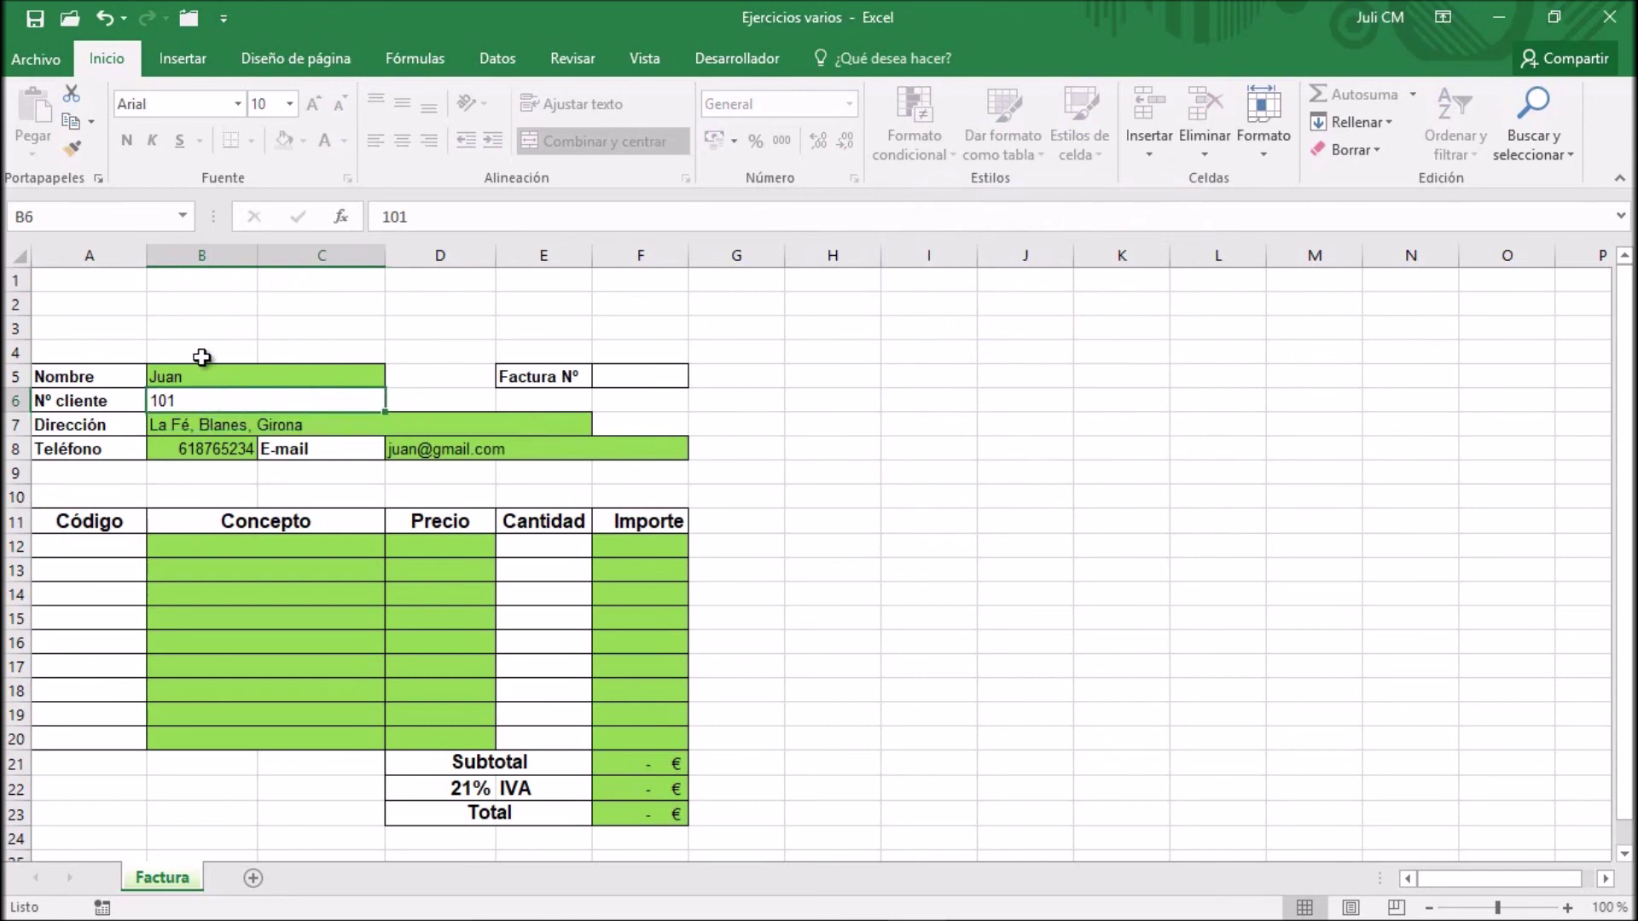
# Step: Try to delete the contents of B4:F8 on the protected sheet, and clear the test customer number from B6
pyautogui.moveTo(202, 351); pyautogui.dragTo(588, 456)
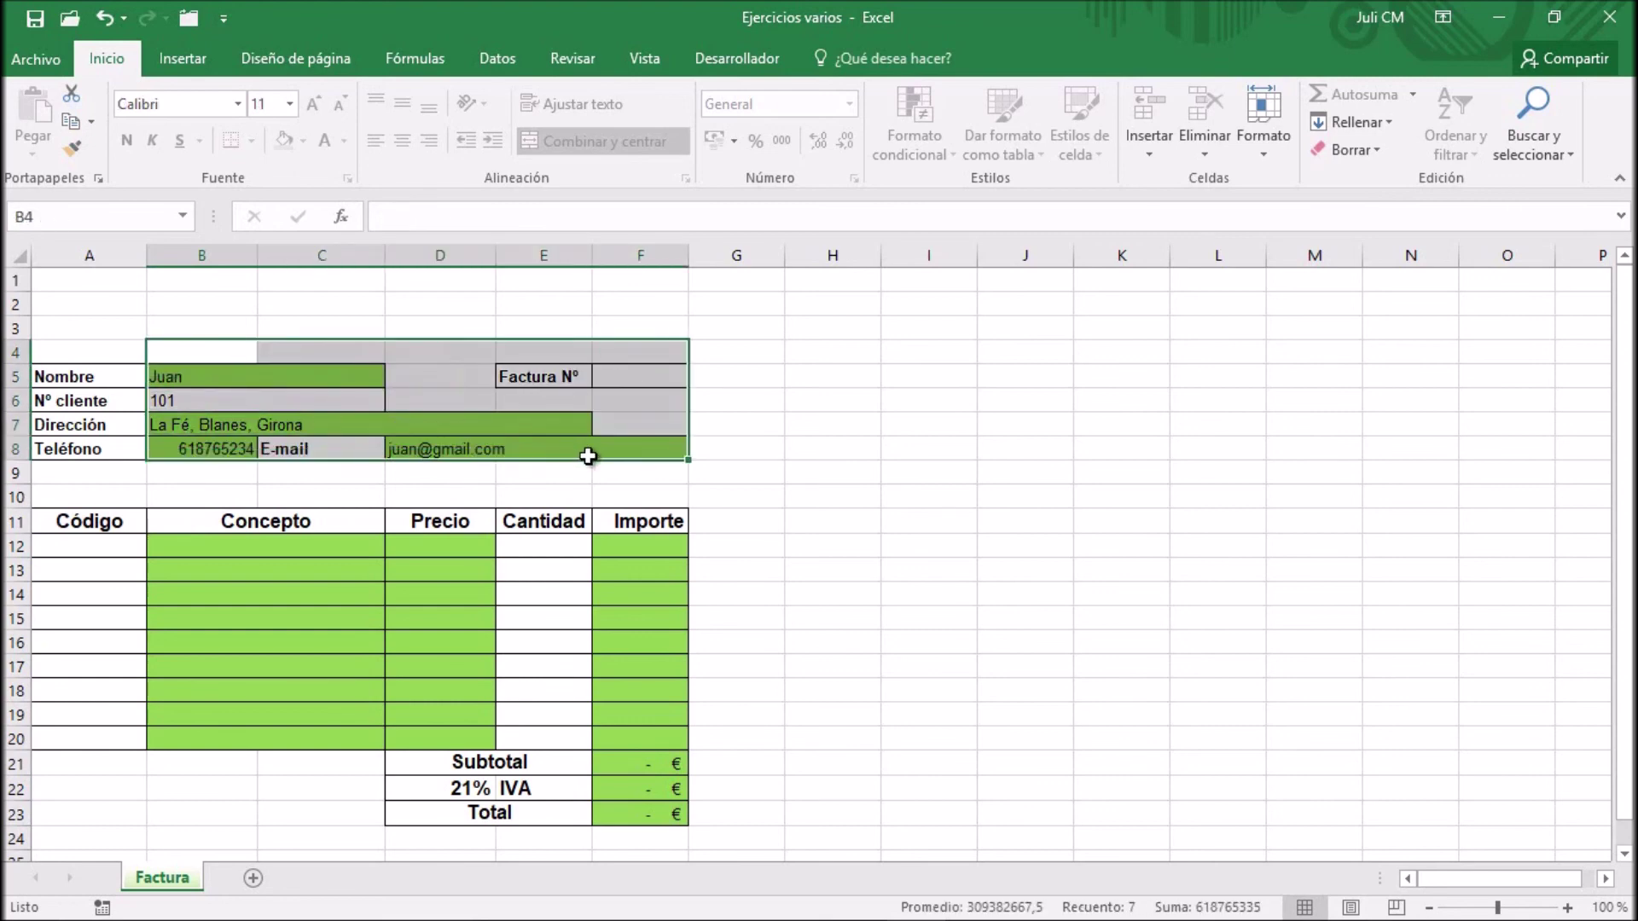
pyautogui.press('Delete')
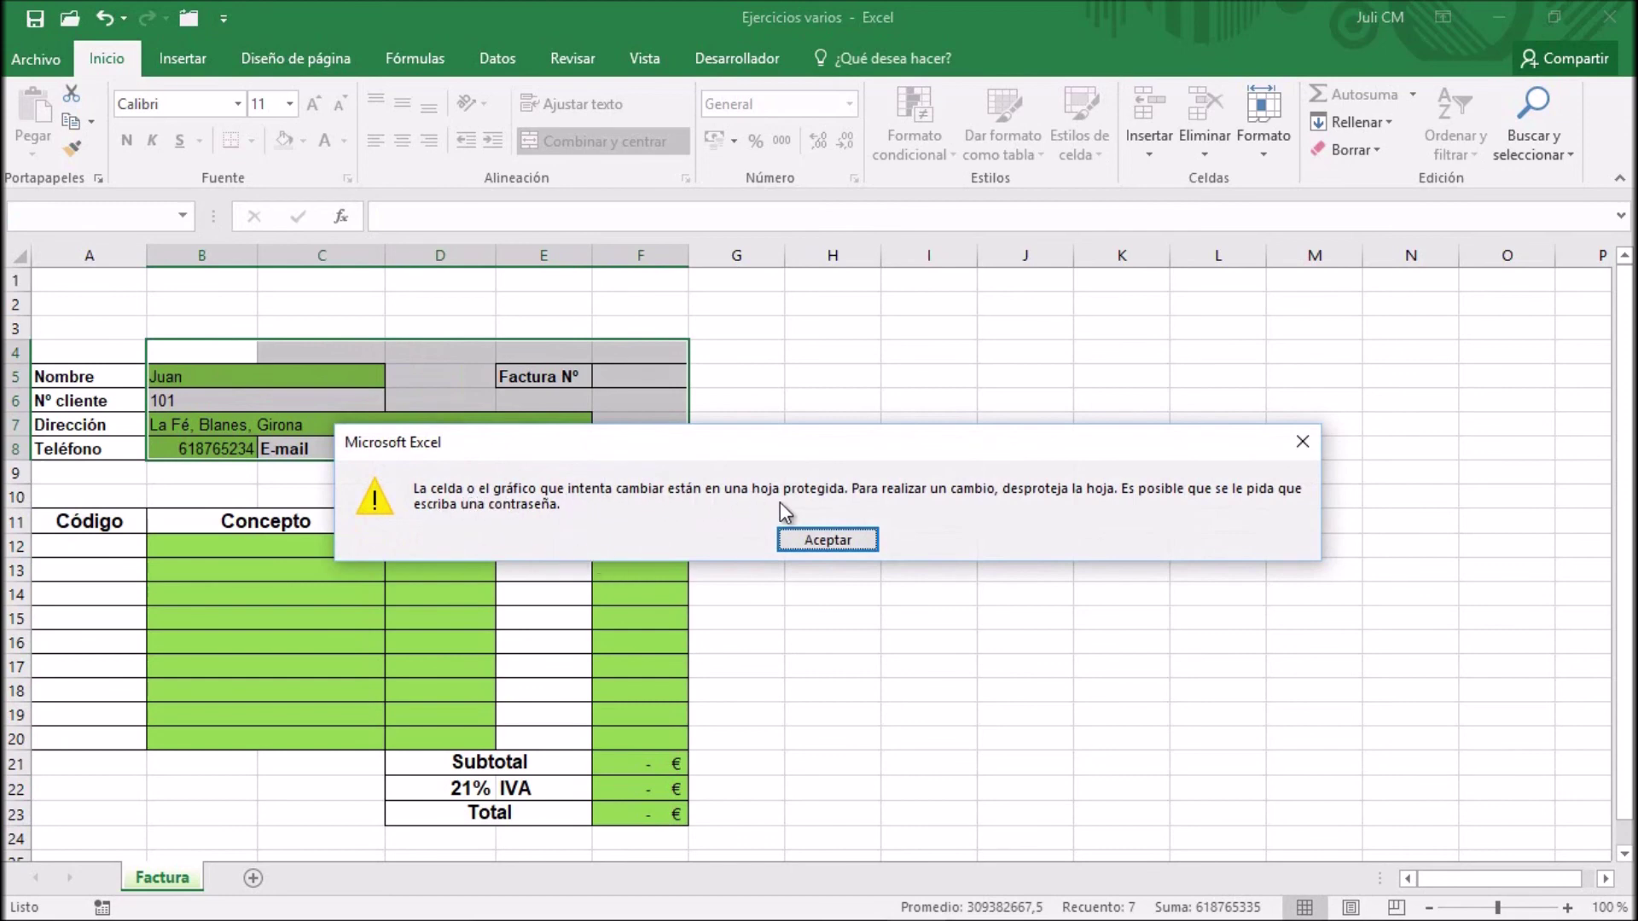
pyautogui.click(871, 539)
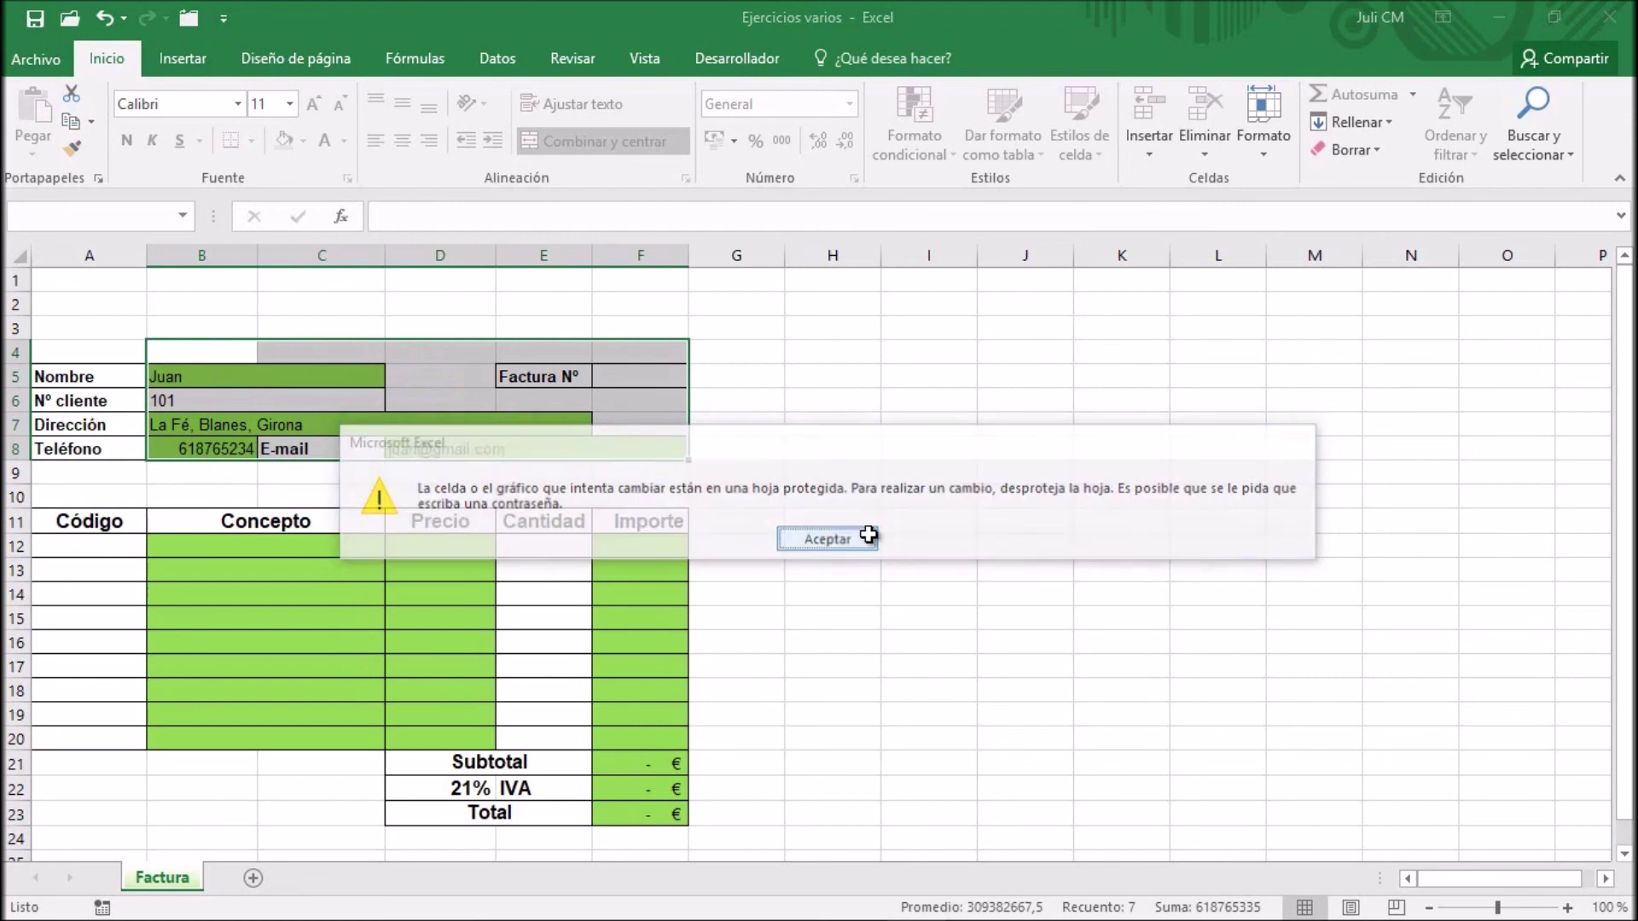
pyautogui.click(294, 404)
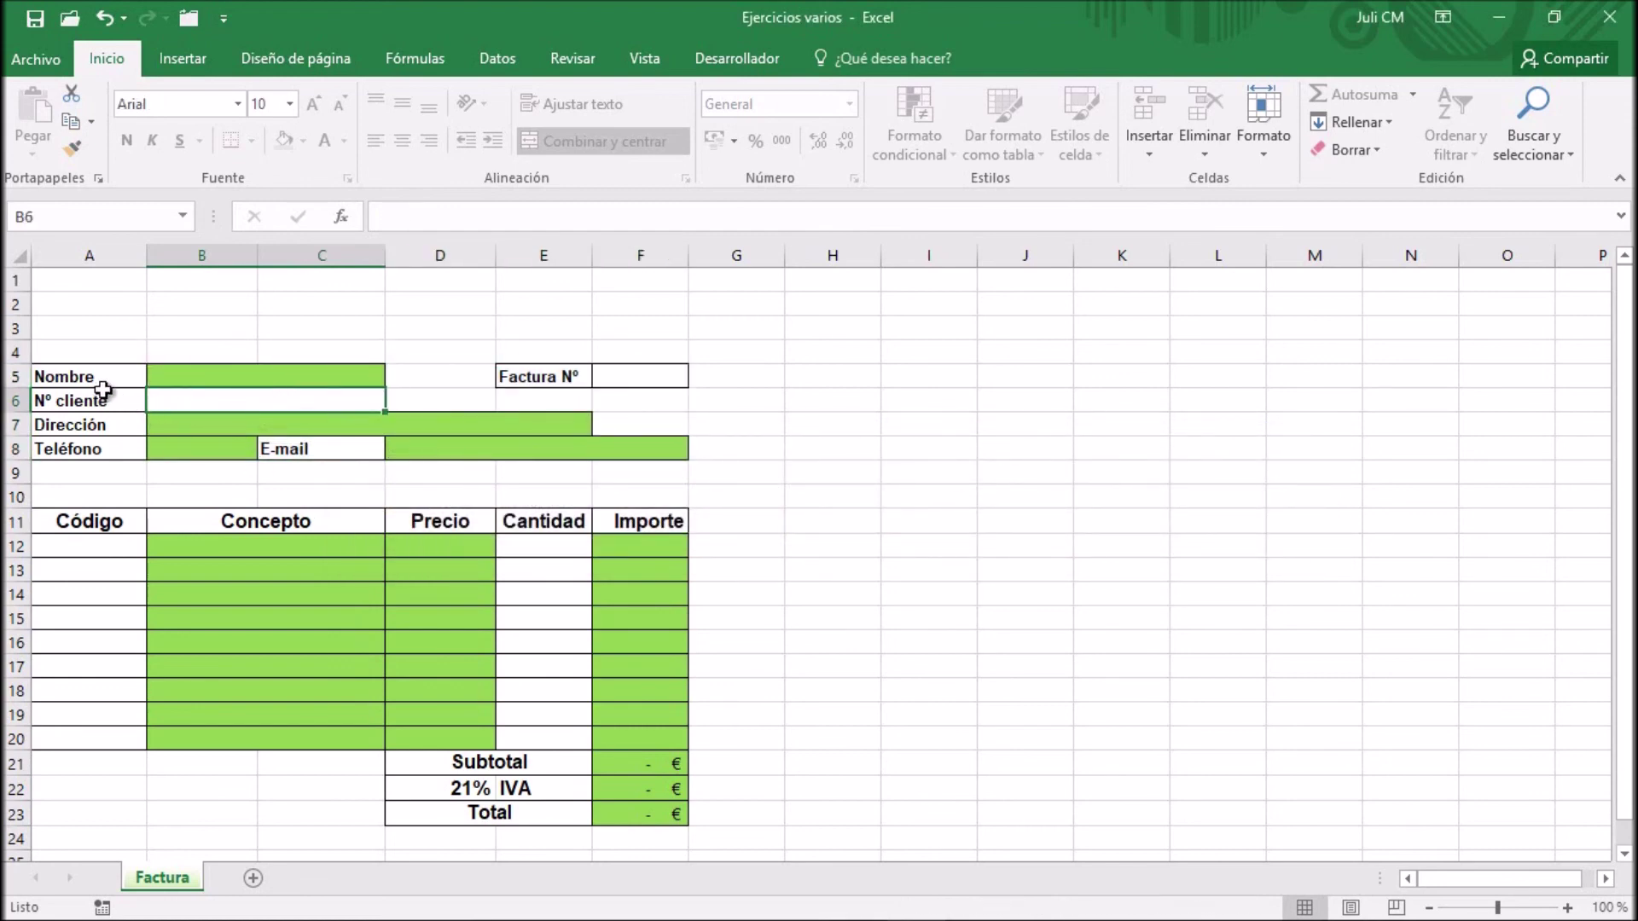
# Step: Try to delete the Nombre, Nº cliente, Dirección and Teléfono labels in A5:A8
pyautogui.moveTo(96, 380); pyautogui.dragTo(98, 439)
pyautogui.press('Delete')
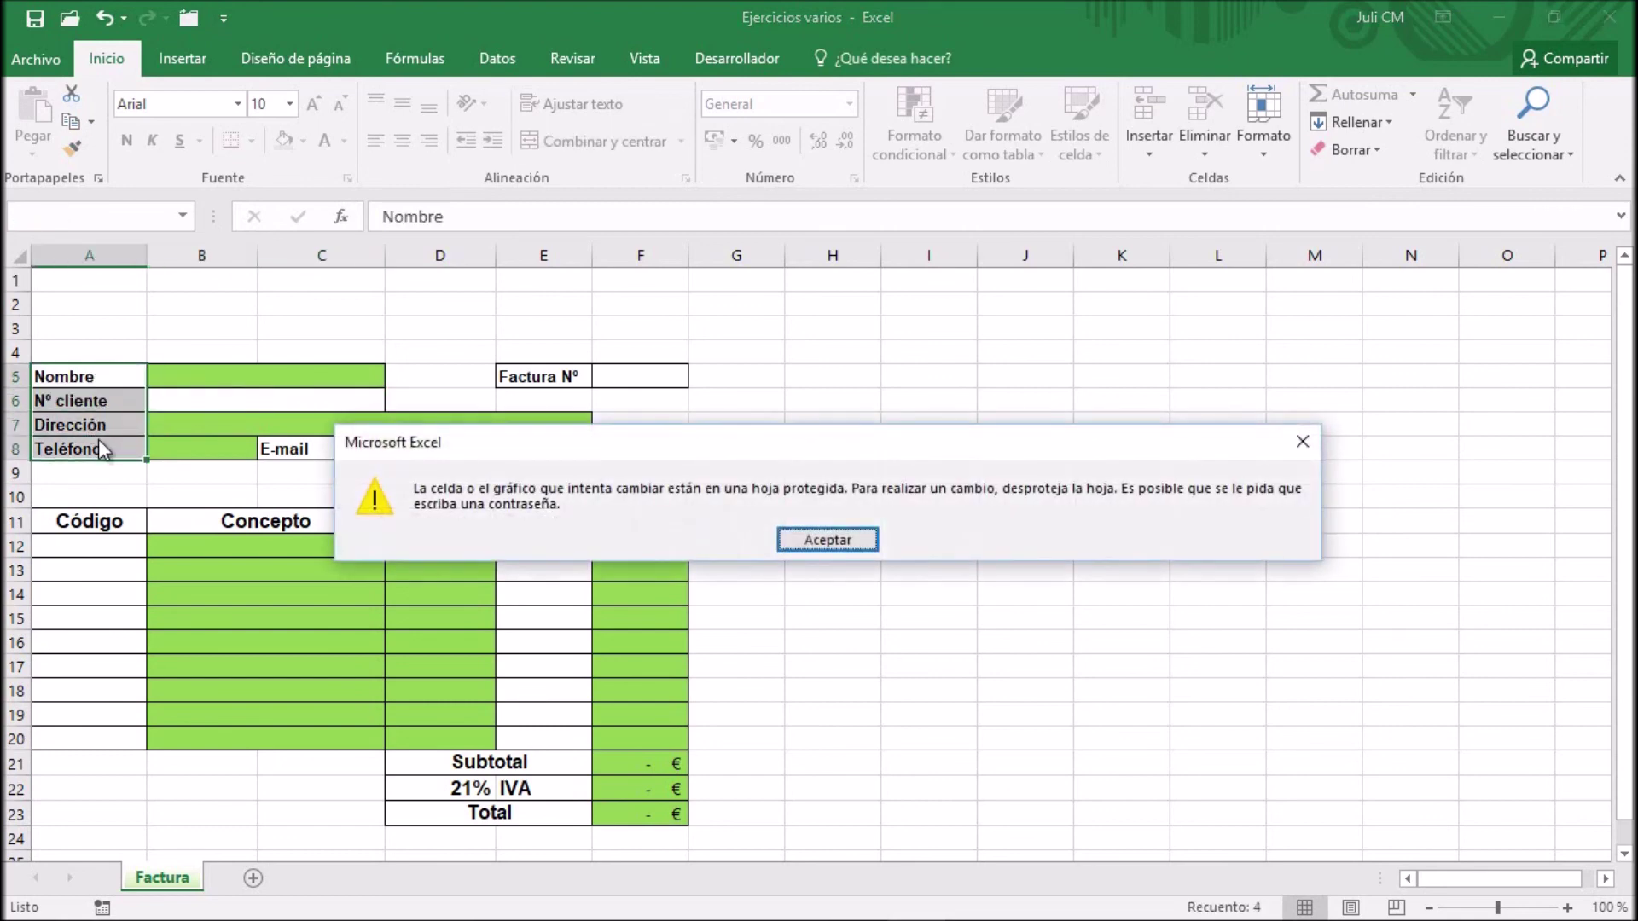
pyautogui.click(827, 539)
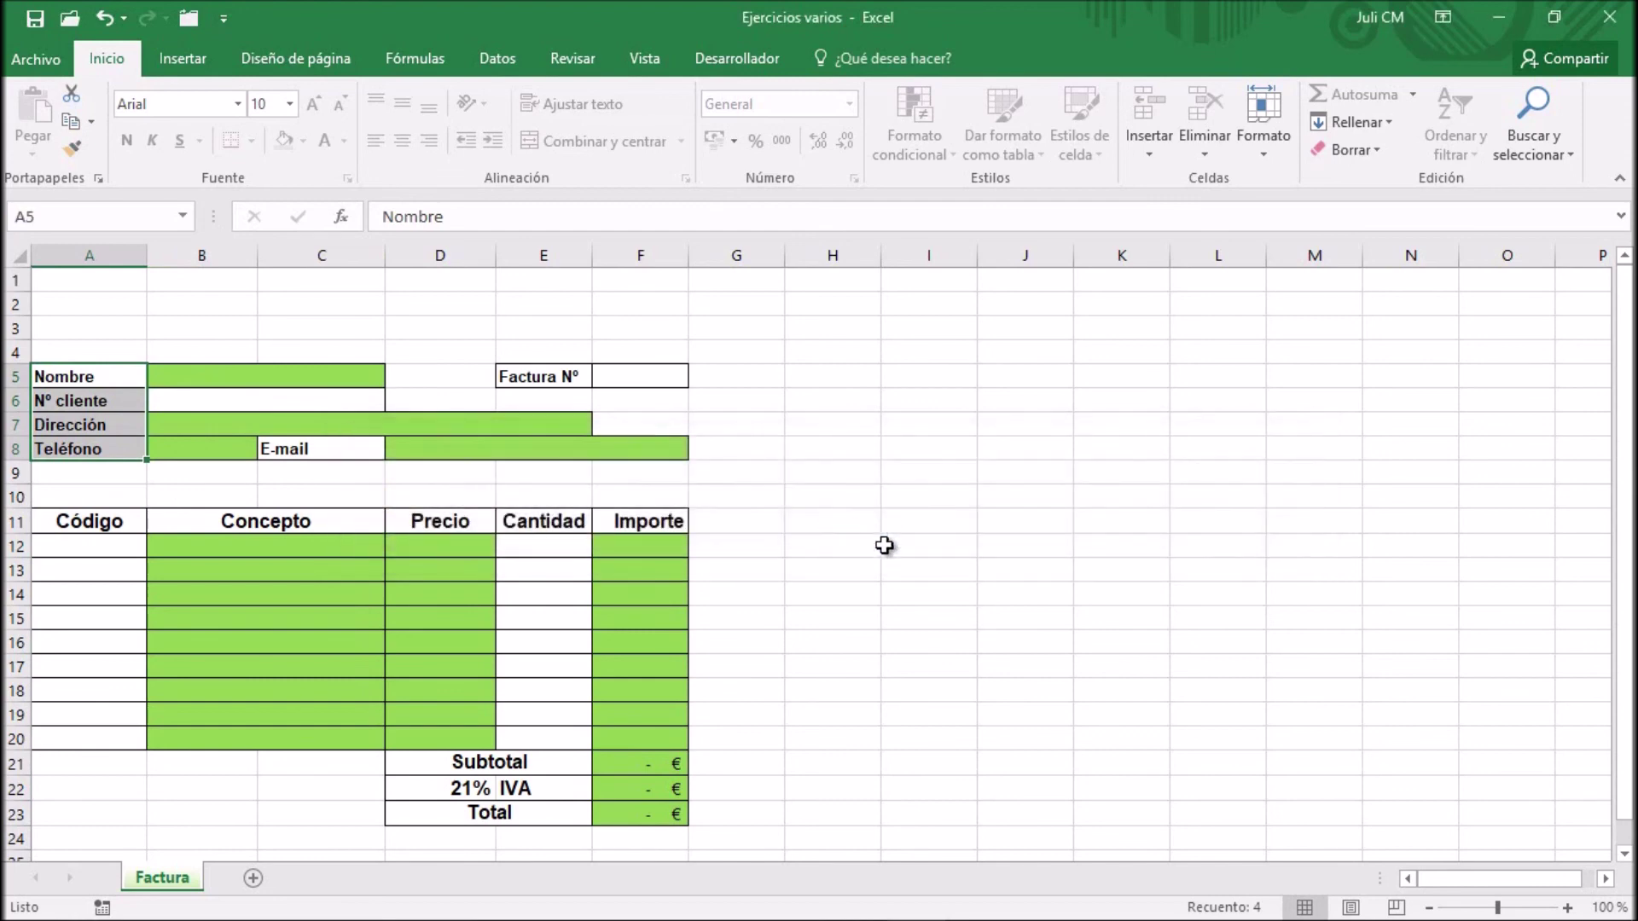
# Step: Try to delete the lookup formulas from the Concepto cells in rows 12 to 20
pyautogui.moveTo(333, 545); pyautogui.dragTo(337, 731)
pyautogui.press('Delete')
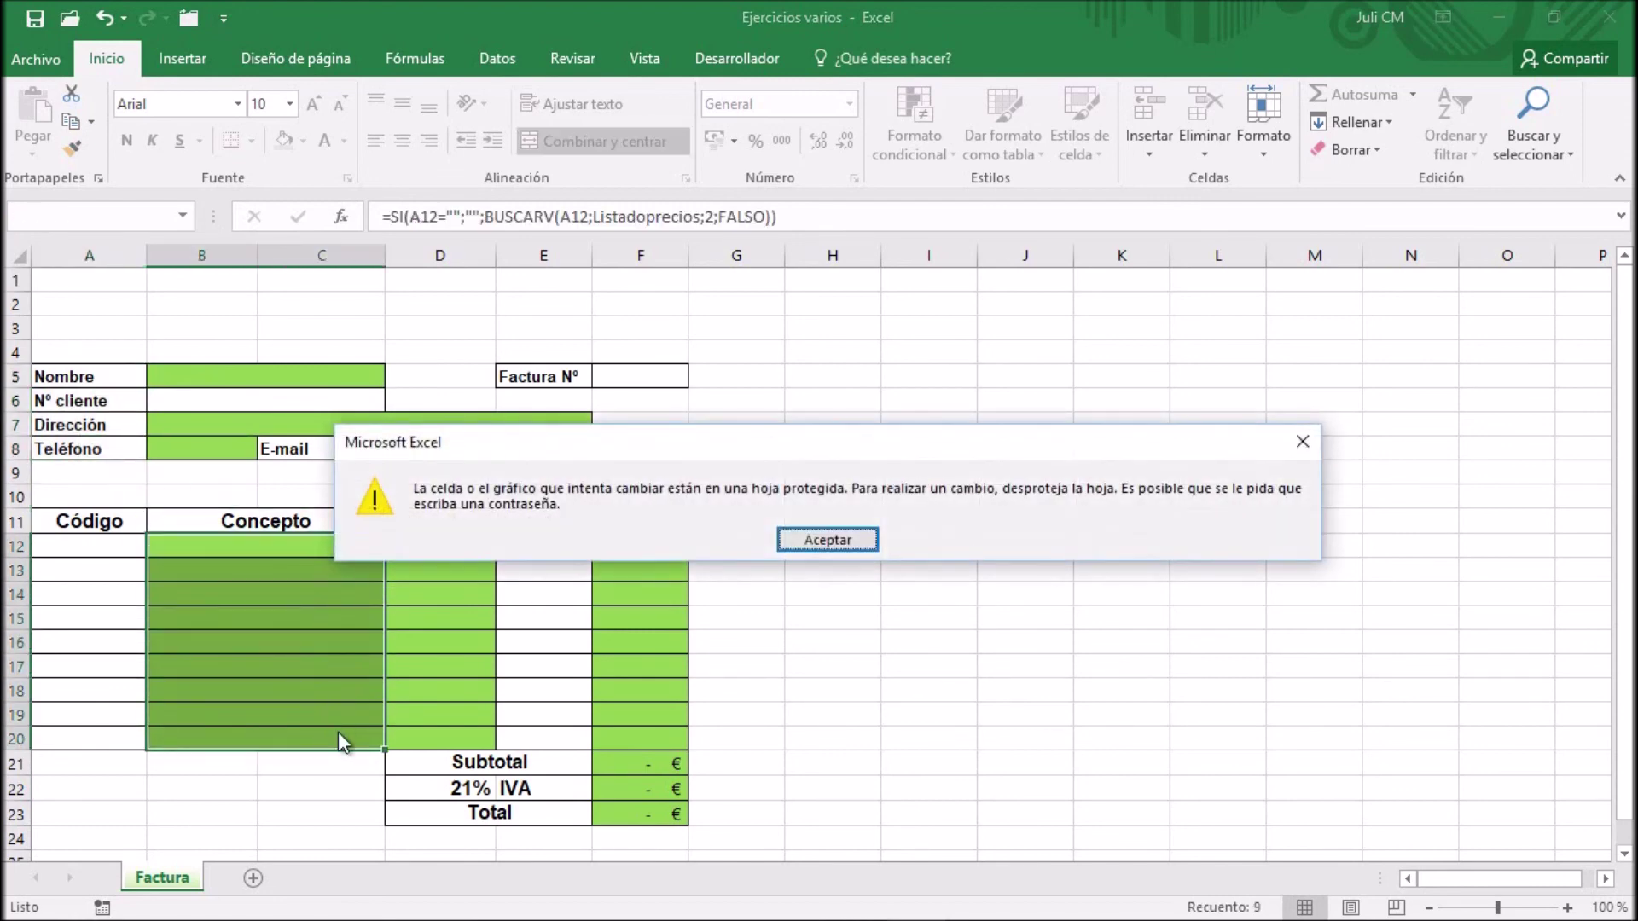
pyautogui.click(840, 544)
pyautogui.click(843, 456)
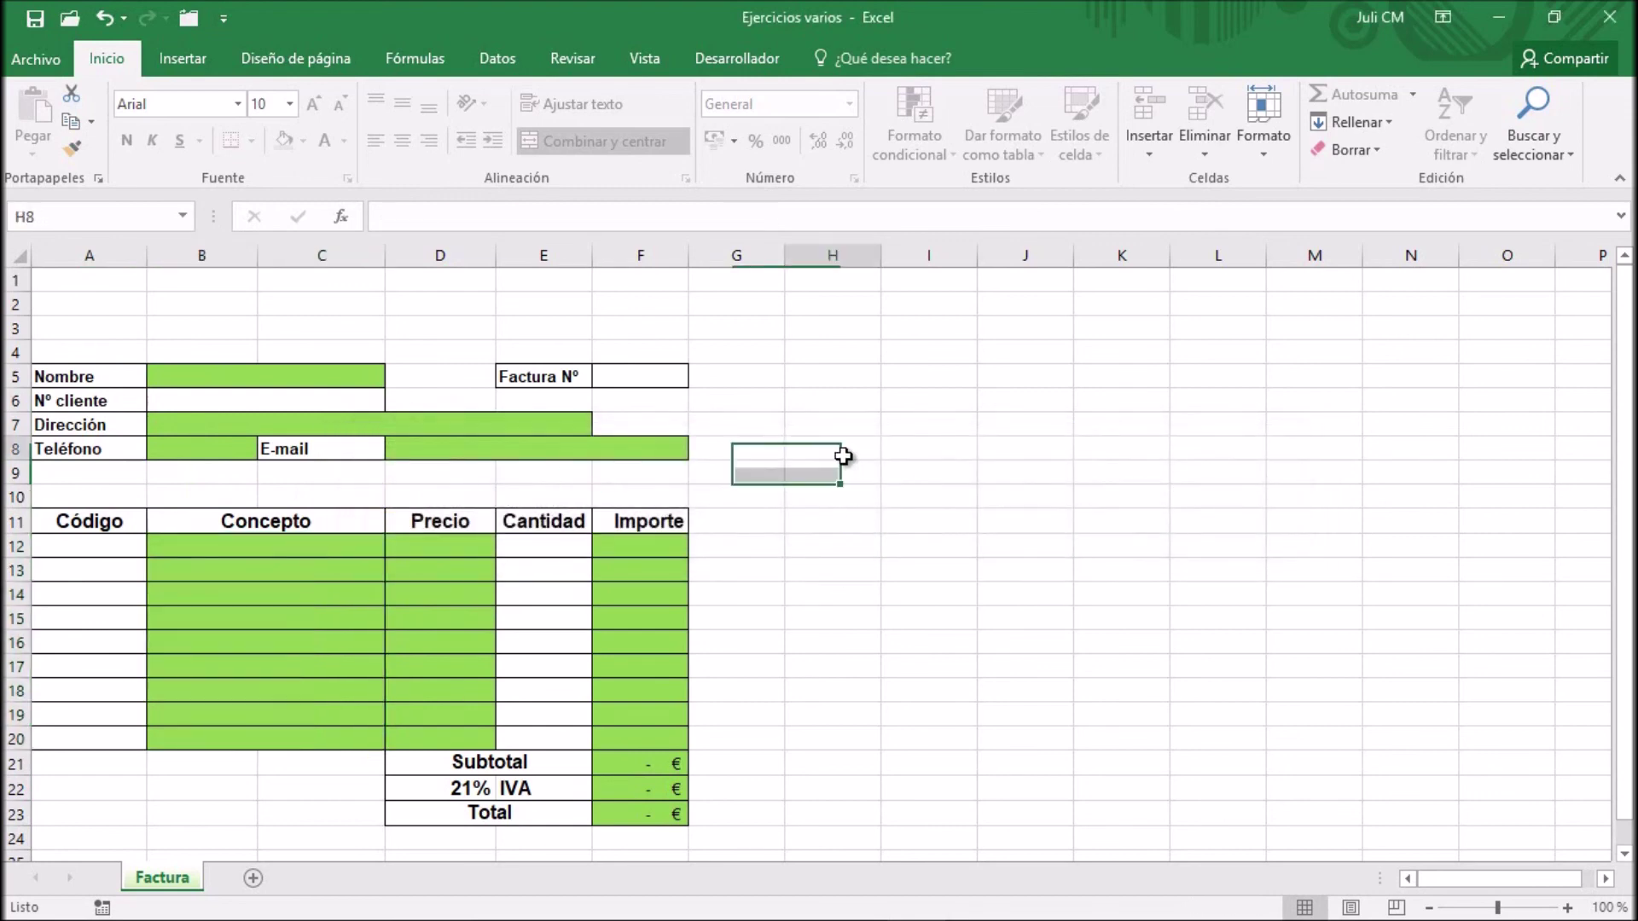
# Step: Remove the protection from the Factura sheet with Desproteger hoja
pyautogui.click(118, 275)
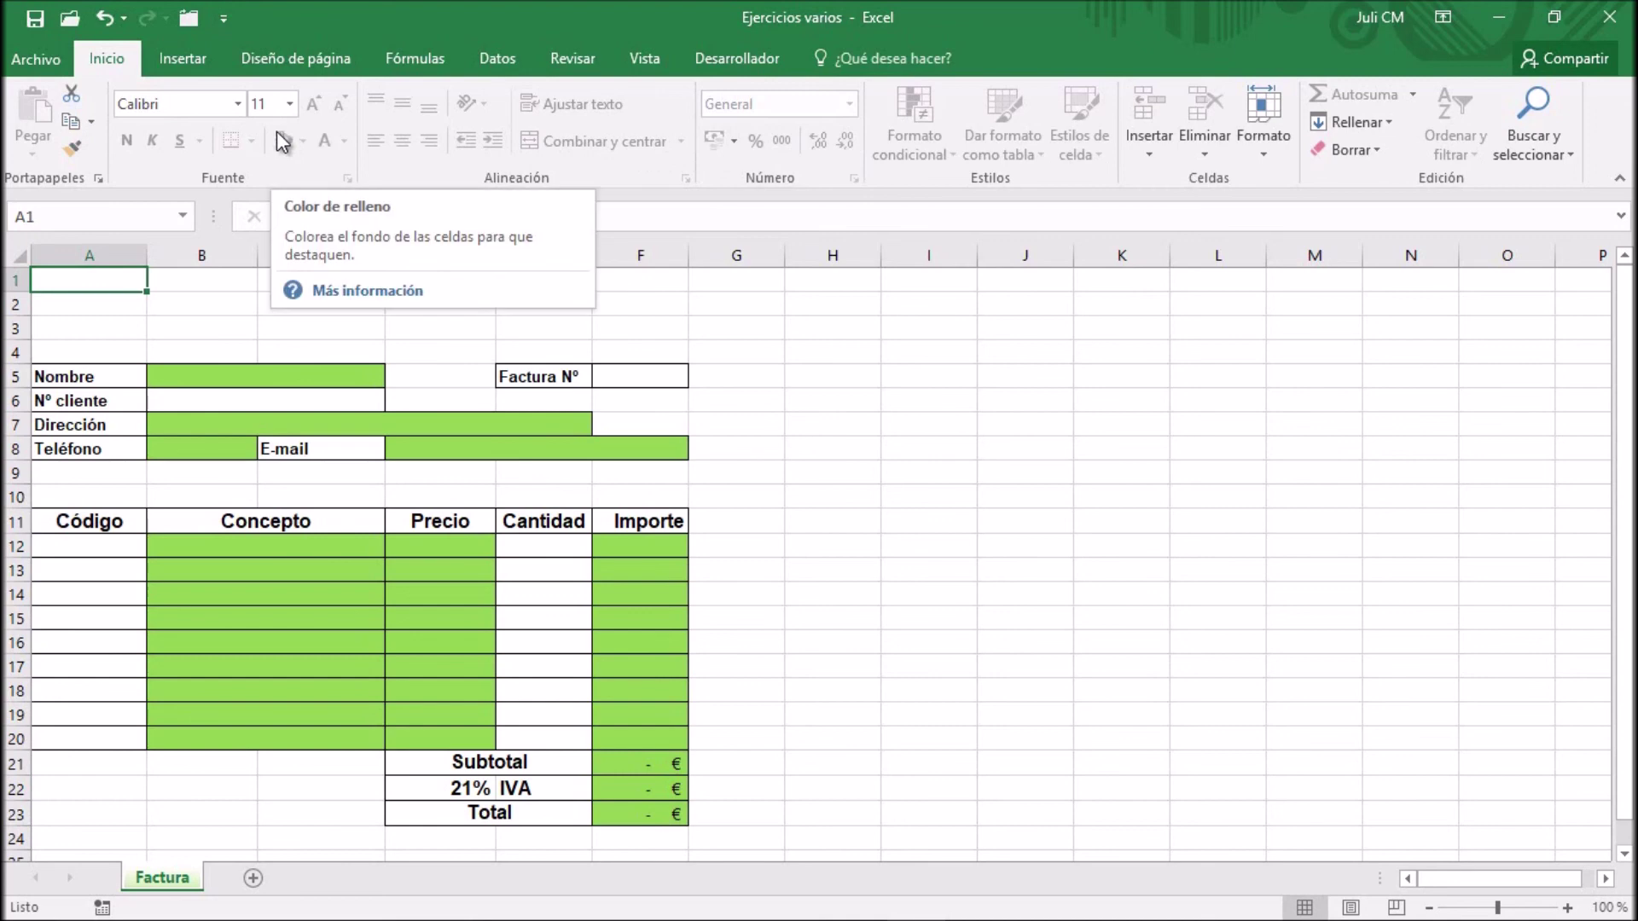
pyautogui.click(1263, 147)
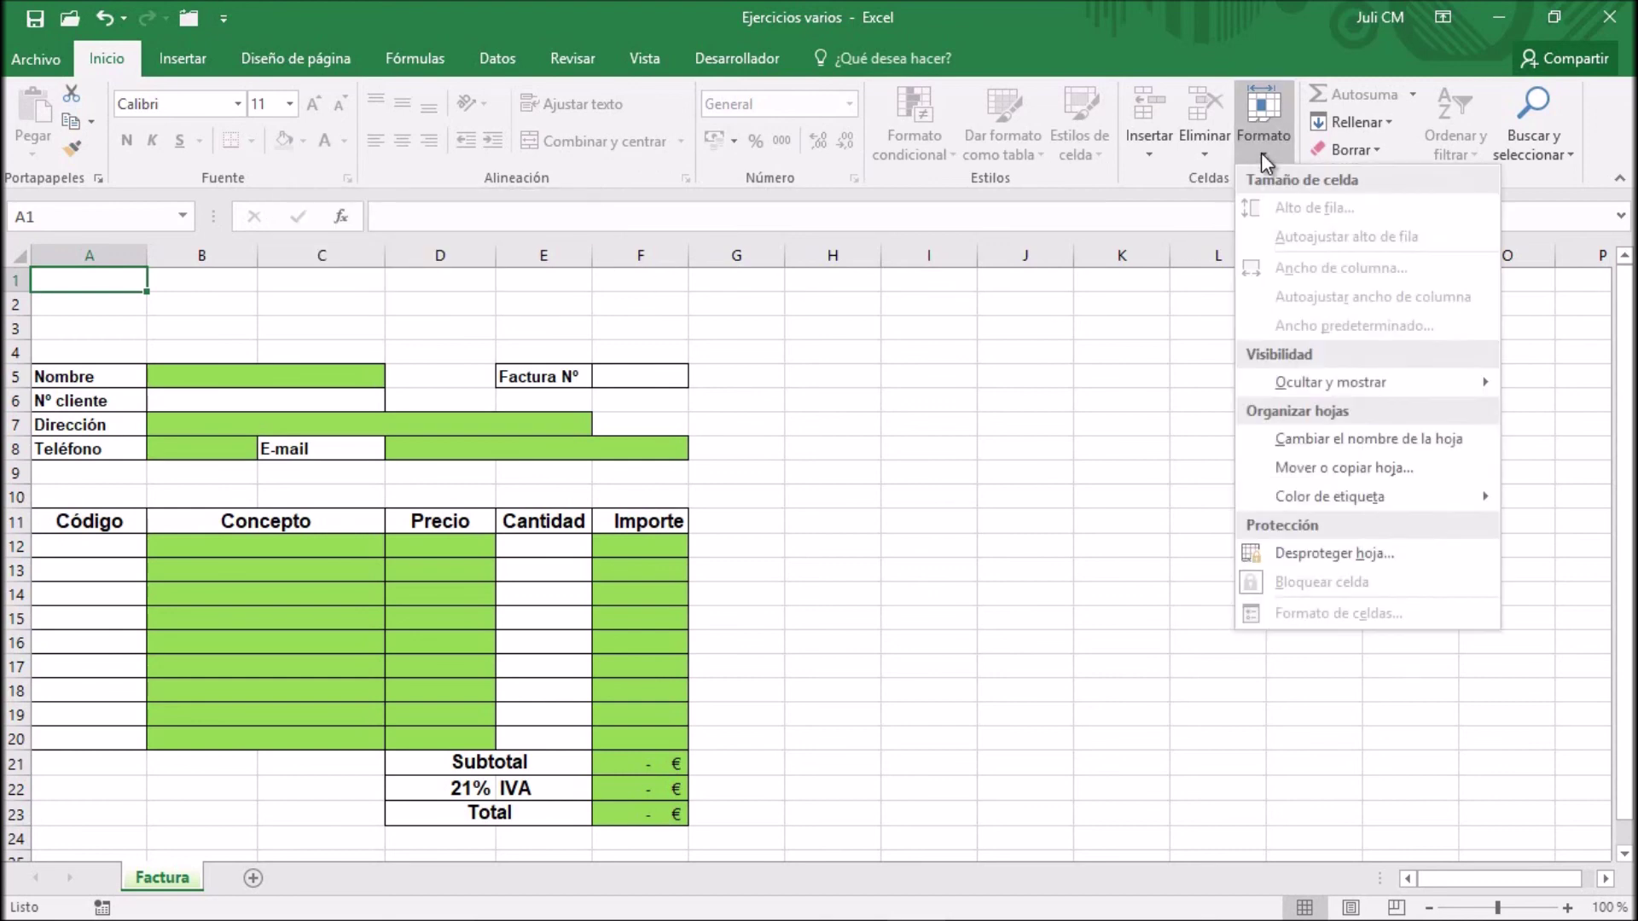
pyautogui.click(1310, 554)
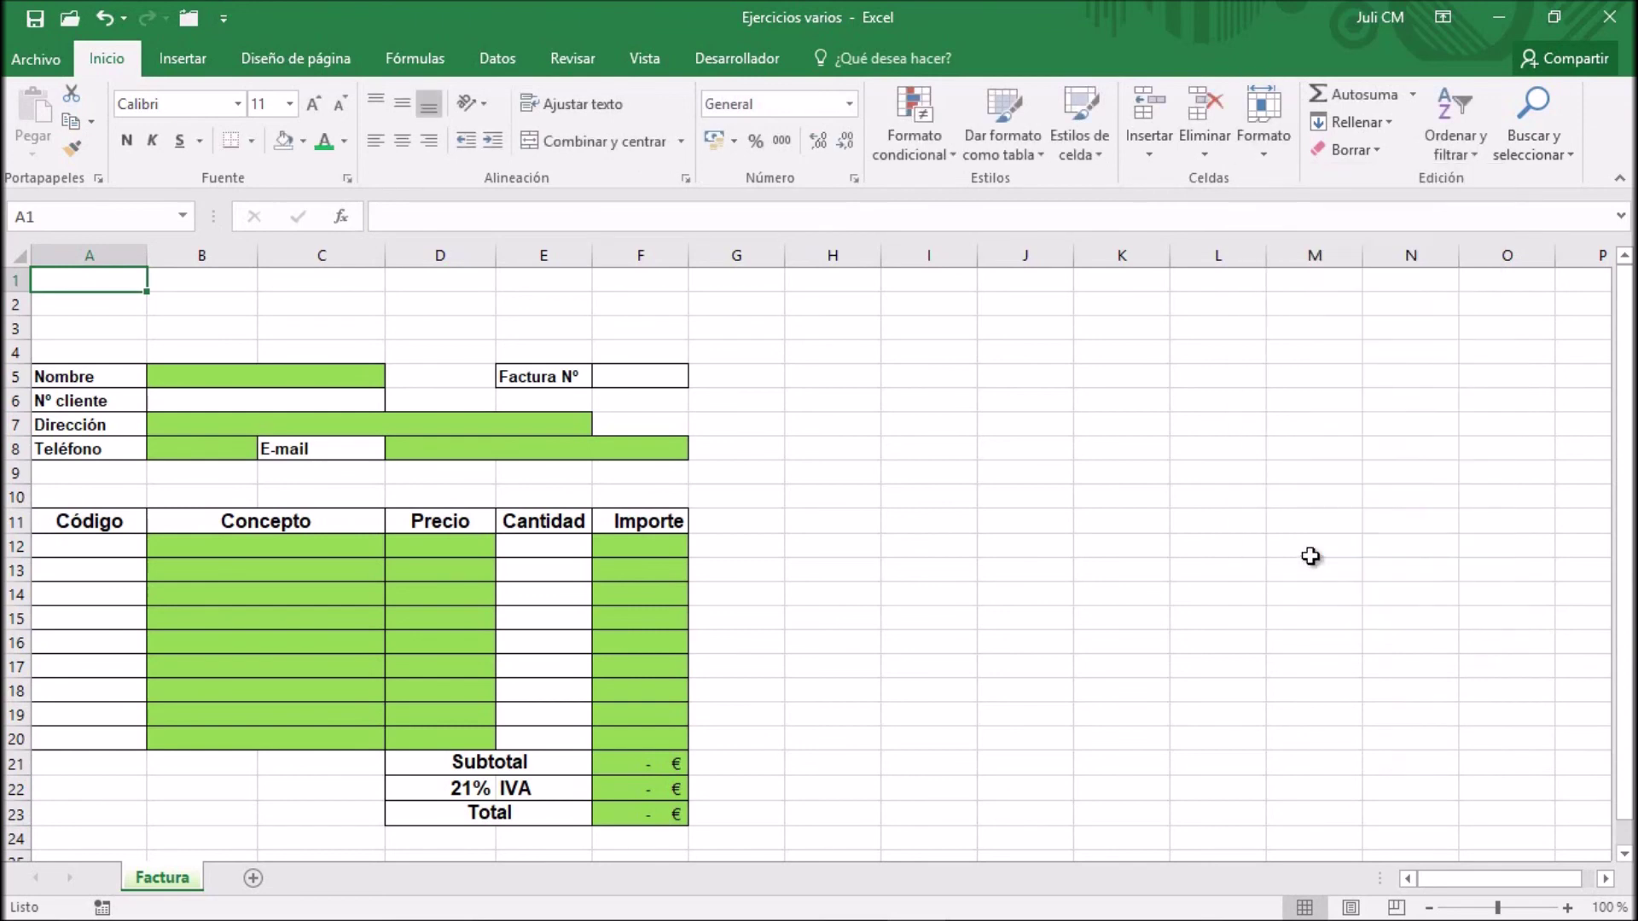